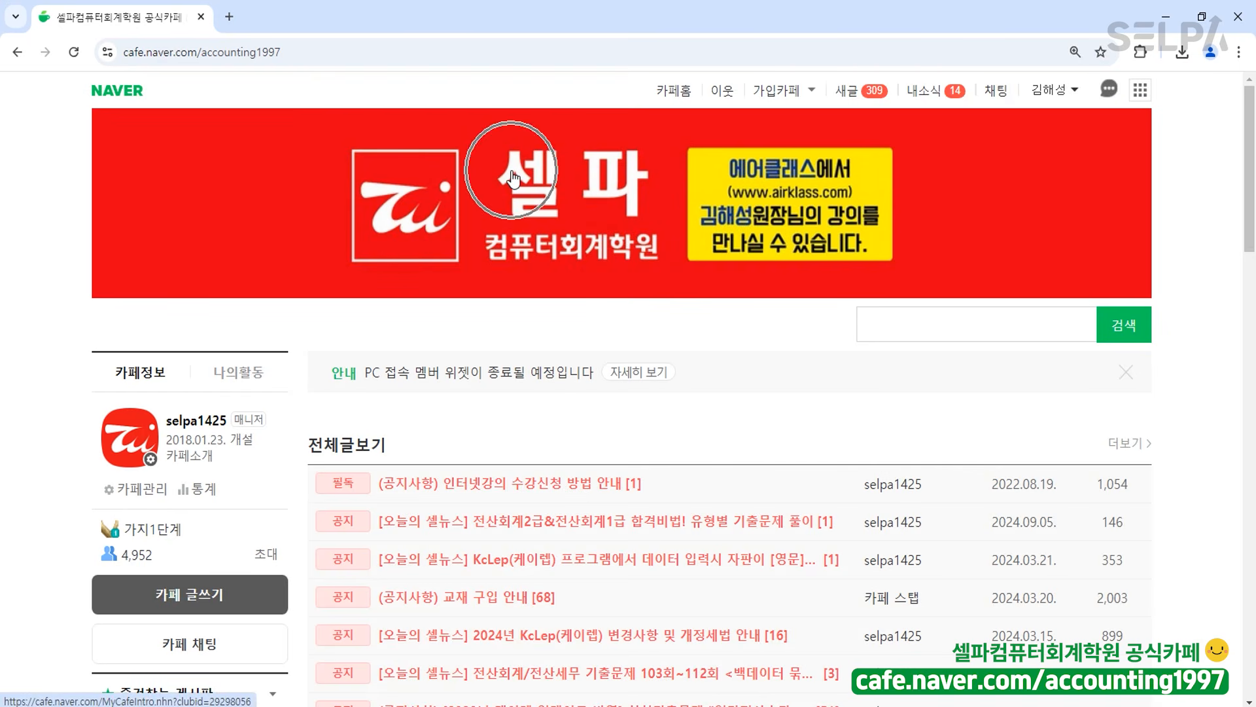
Open the 전산세무1급 기출문제 103회~115회 post from the 백데이터묶음▶기출문제 board.
scroll(508, 199, down, 15)
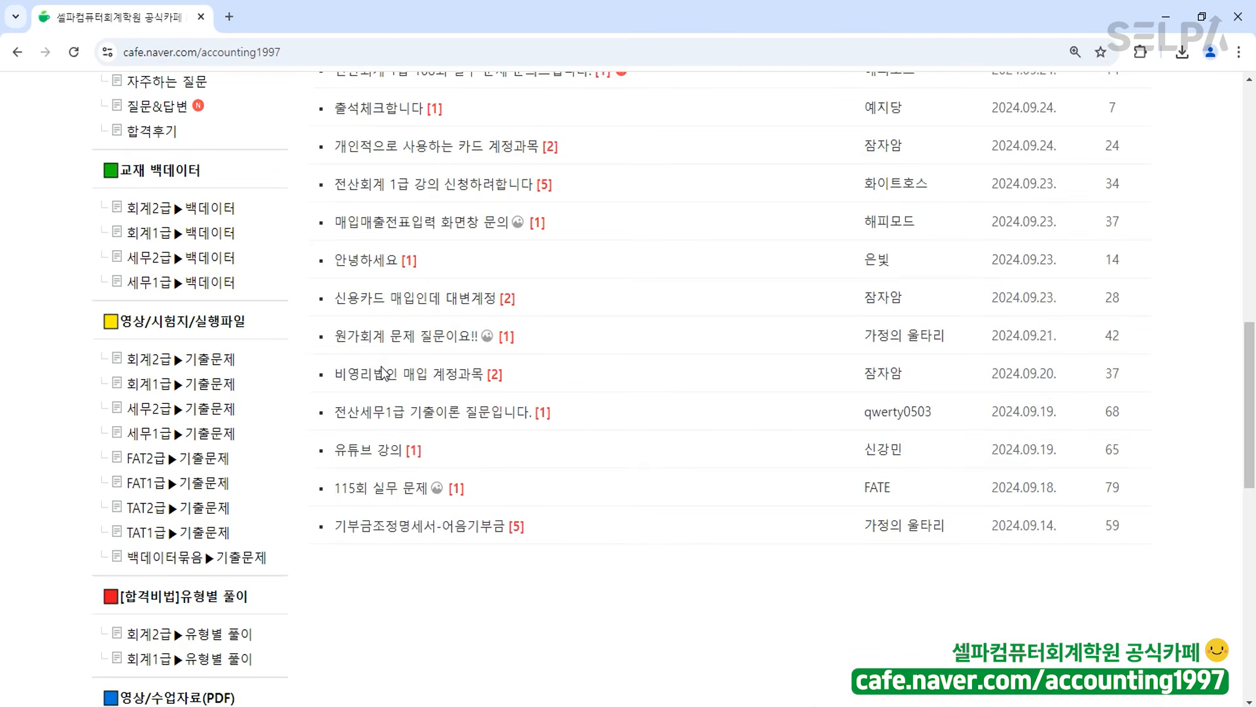
scroll(218, 333, down, 3)
click(196, 313)
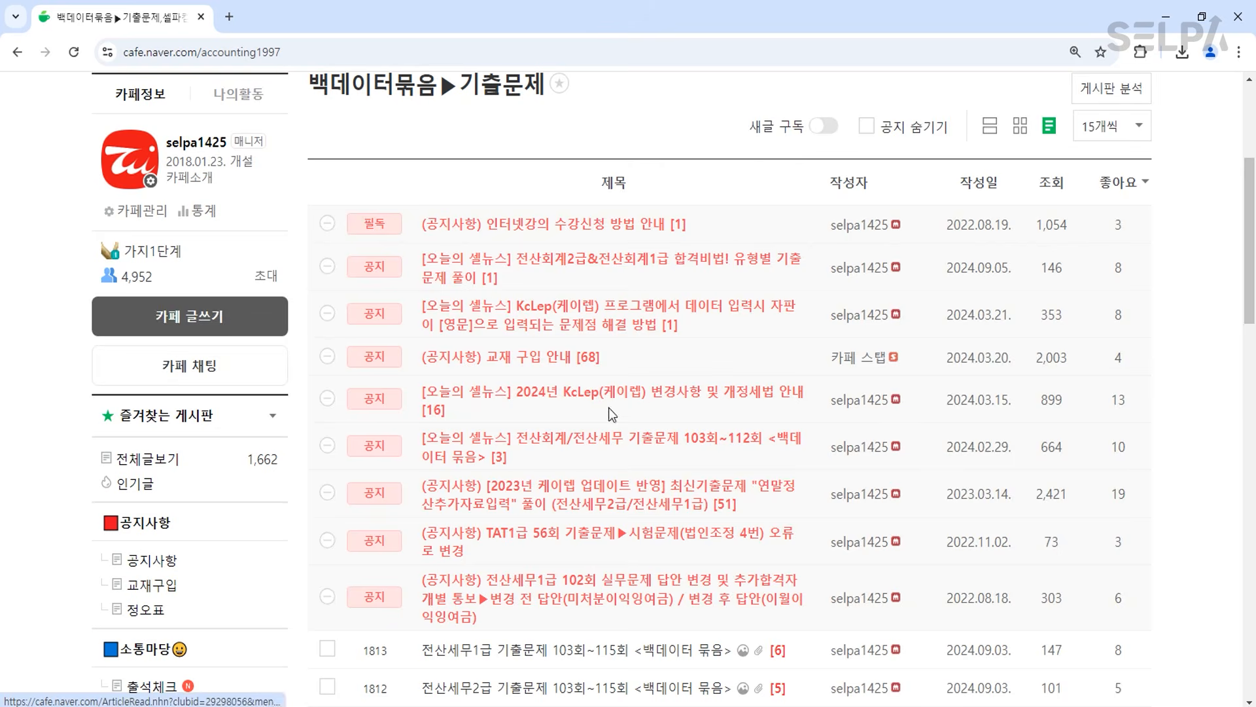
scroll(765, 441, down, 4)
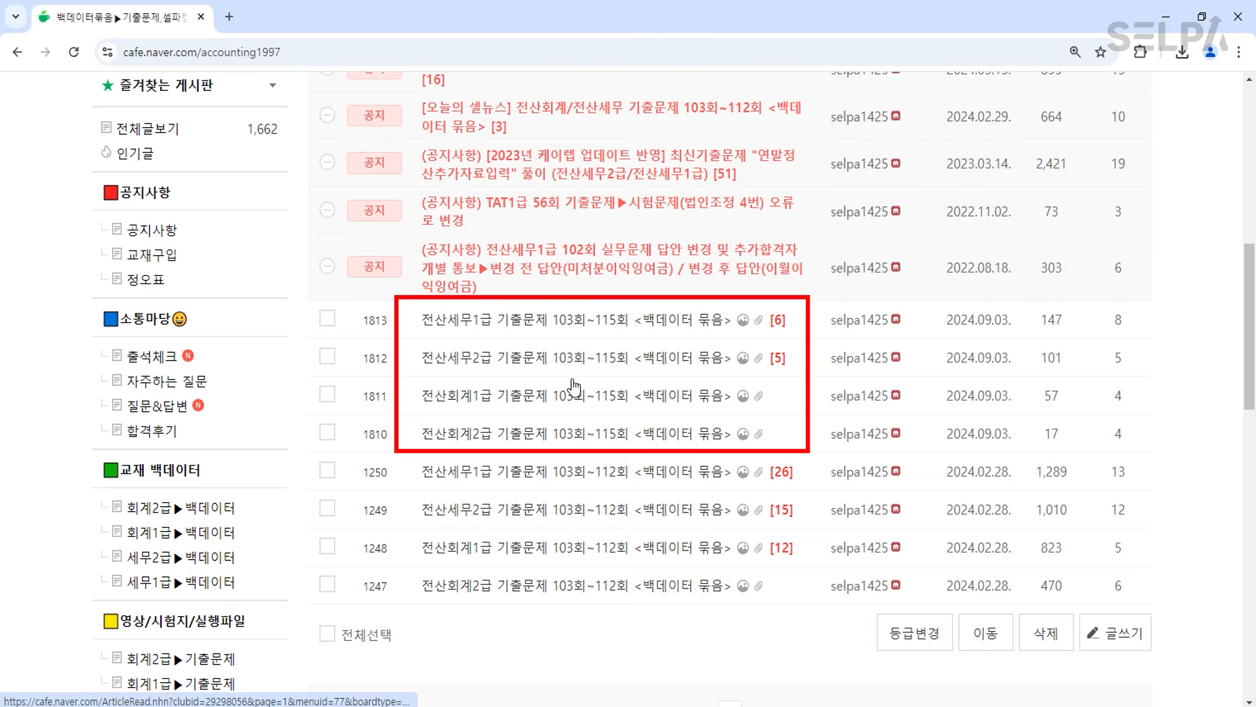
click(622, 327)
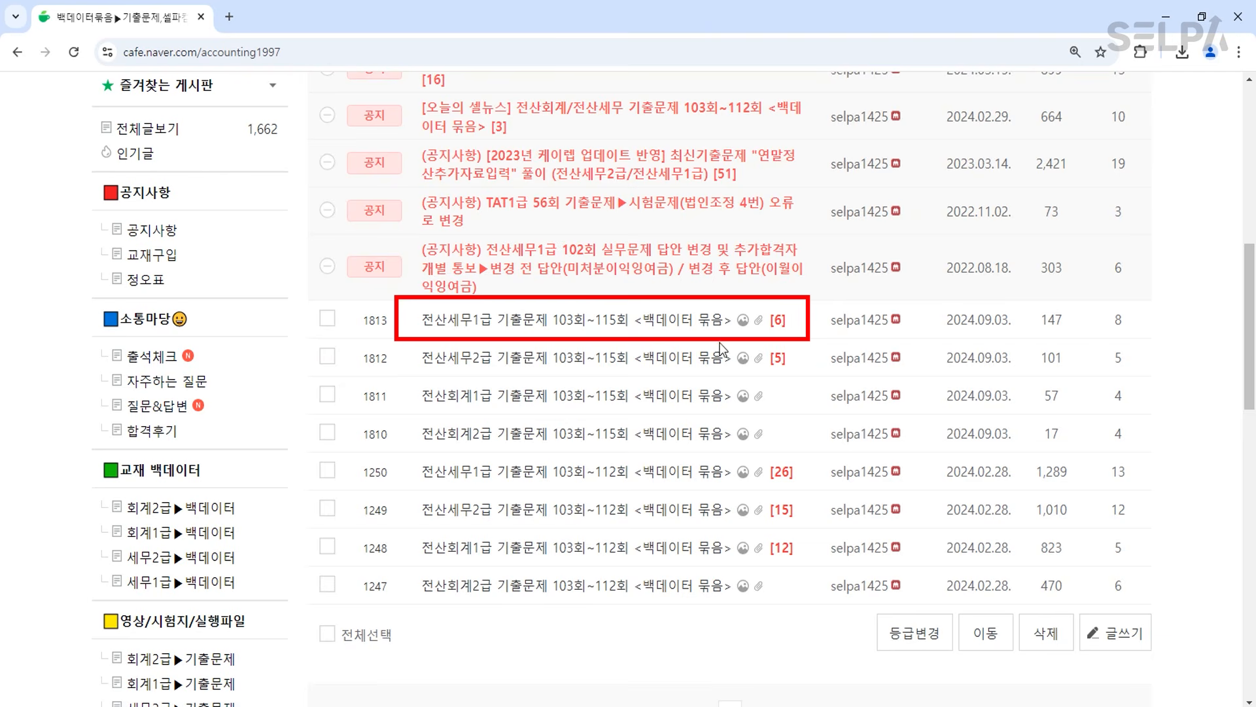
click(689, 320)
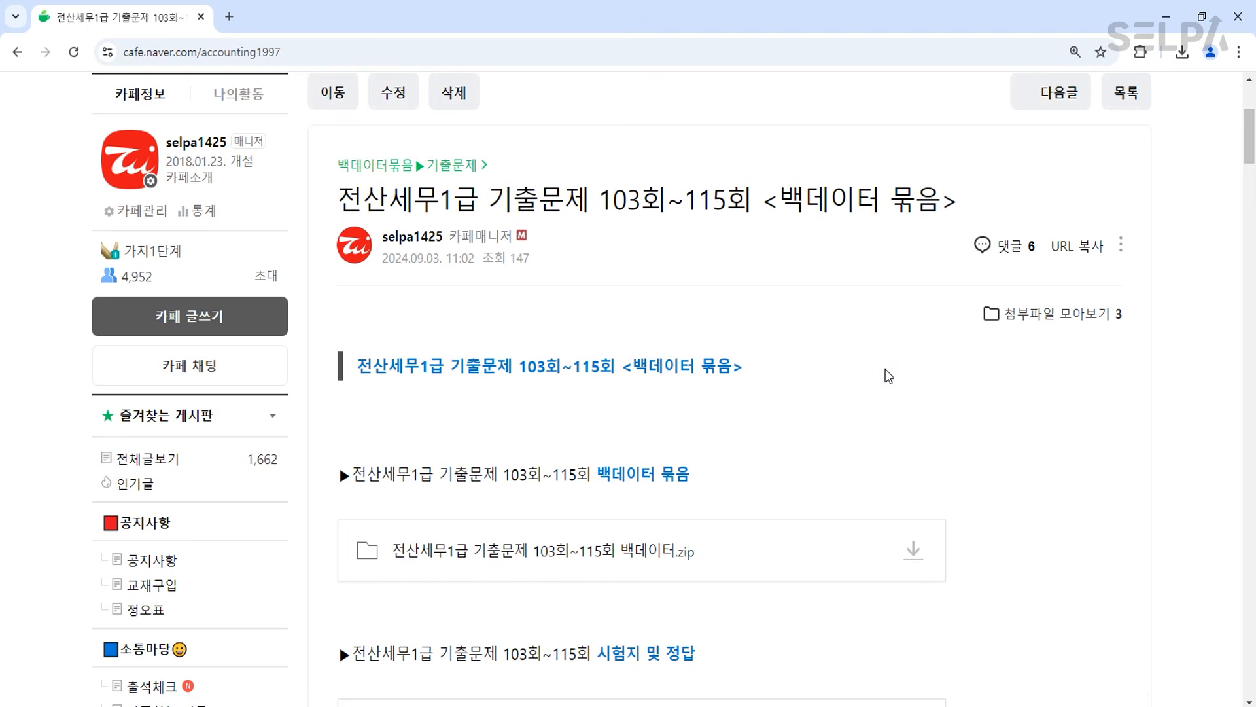
Download the post's 백데이터.zip attachment and minimize Chrome to reveal the exam paper.
scroll(874, 552, down, 1)
click(936, 477)
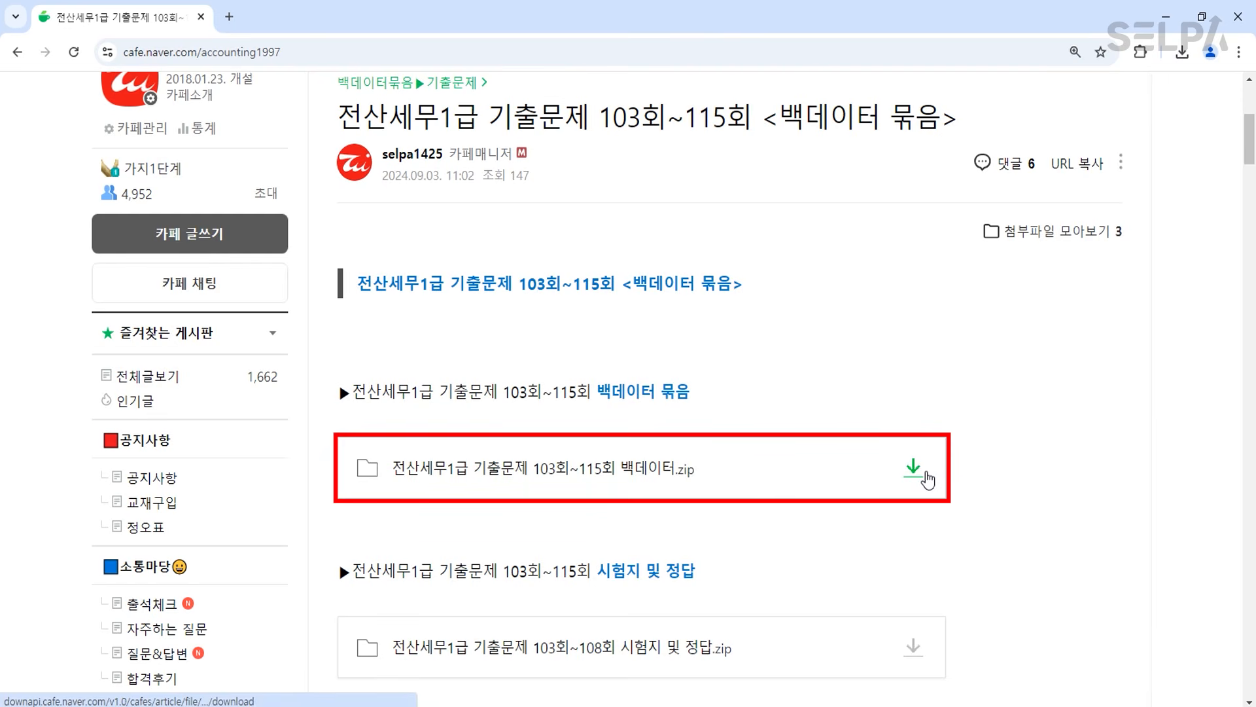
scroll(923, 537, down, 2)
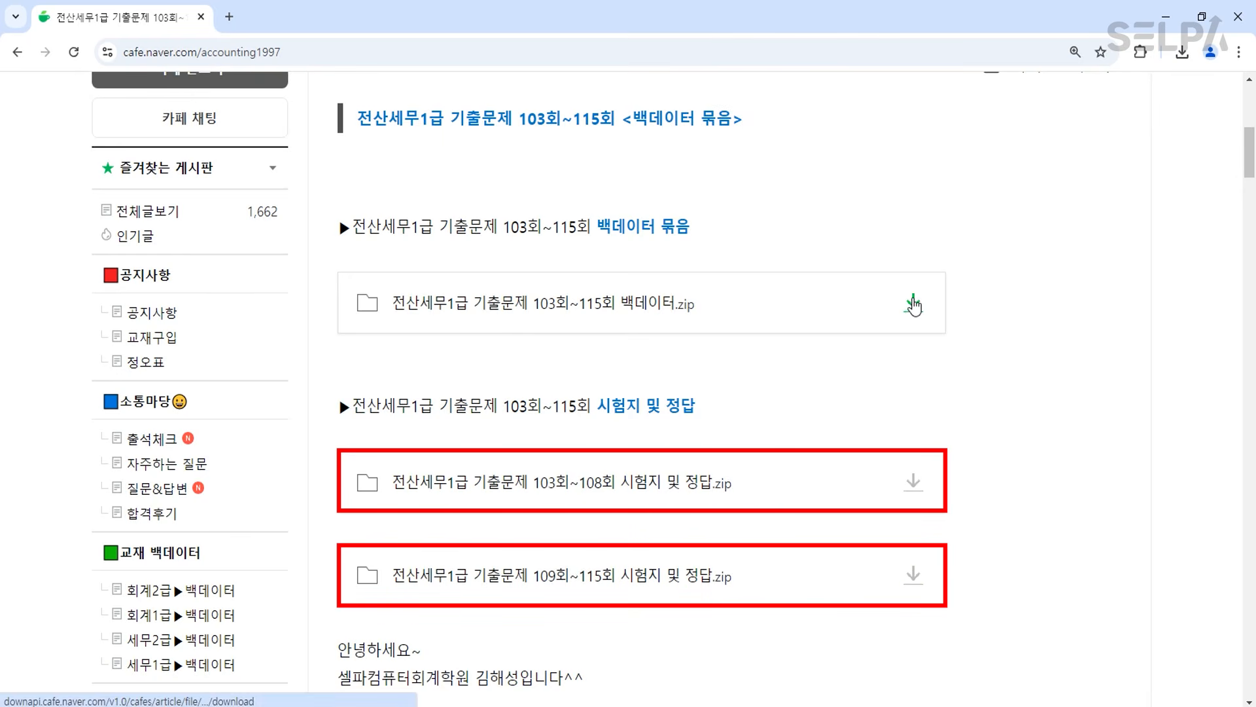
click(1173, 26)
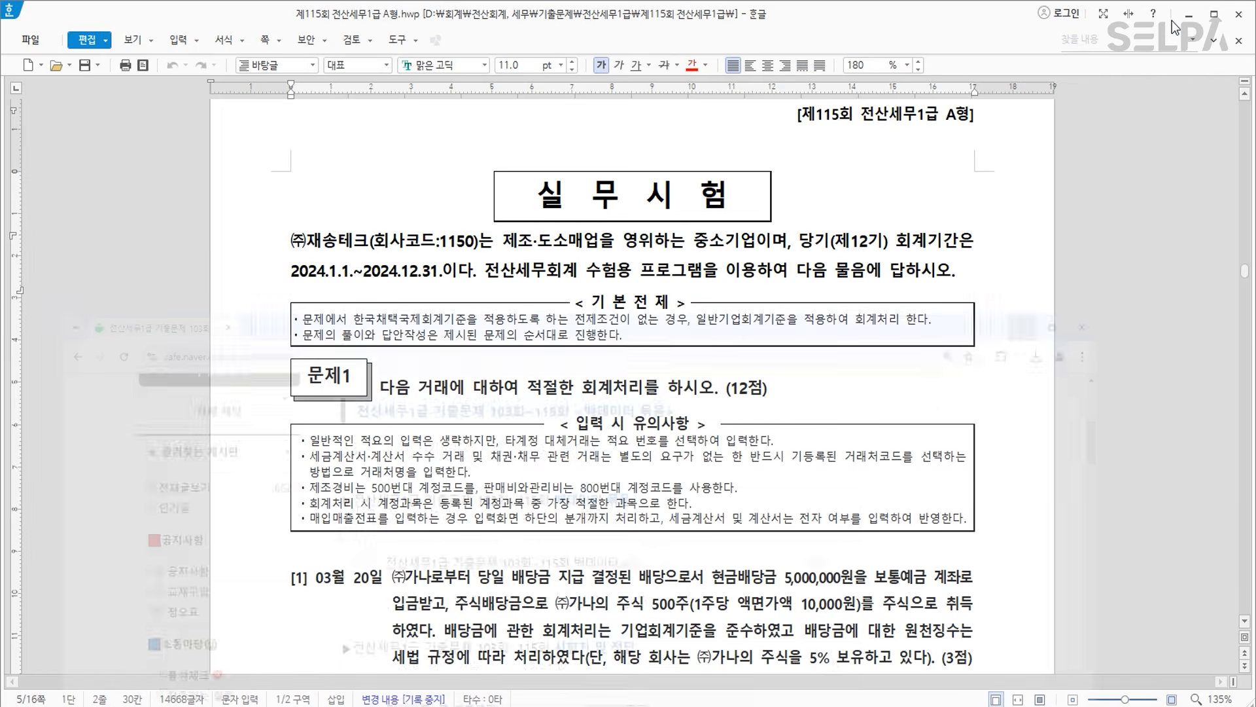
Compare company 1150 (주)재송테크 in 회사등록 with the exam header, then close it.
click(462, 703)
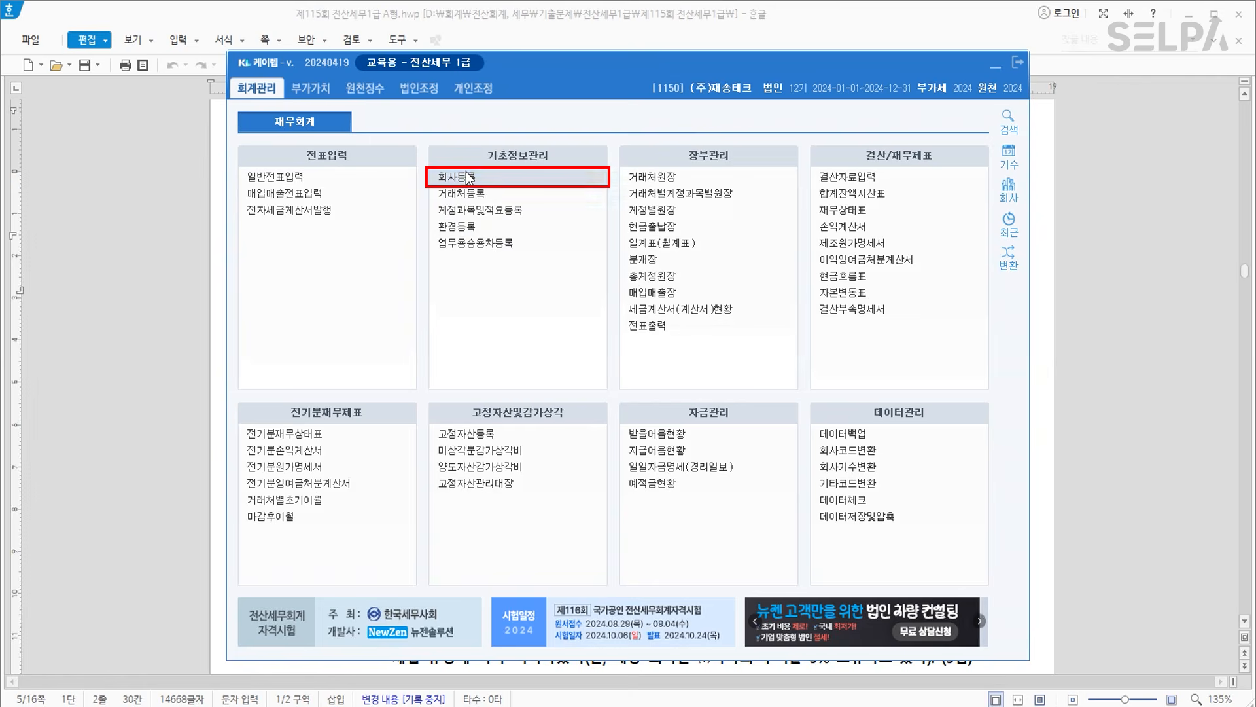
click(559, 179)
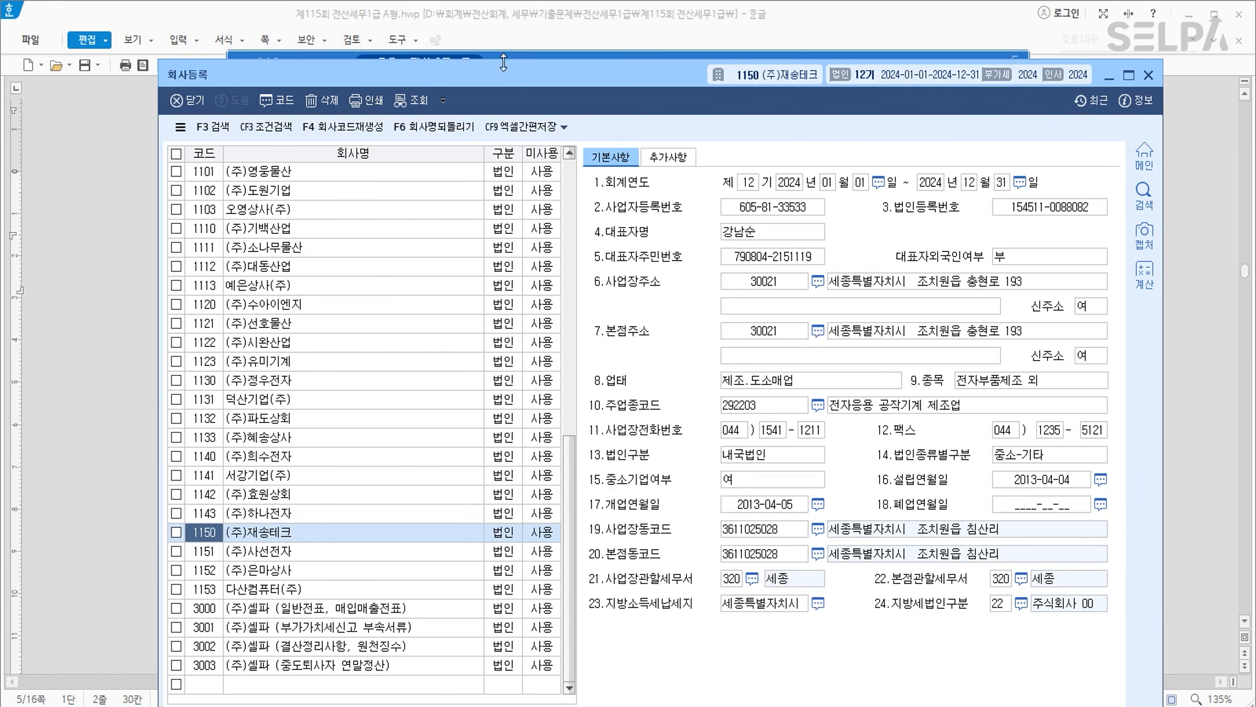
click(592, 14)
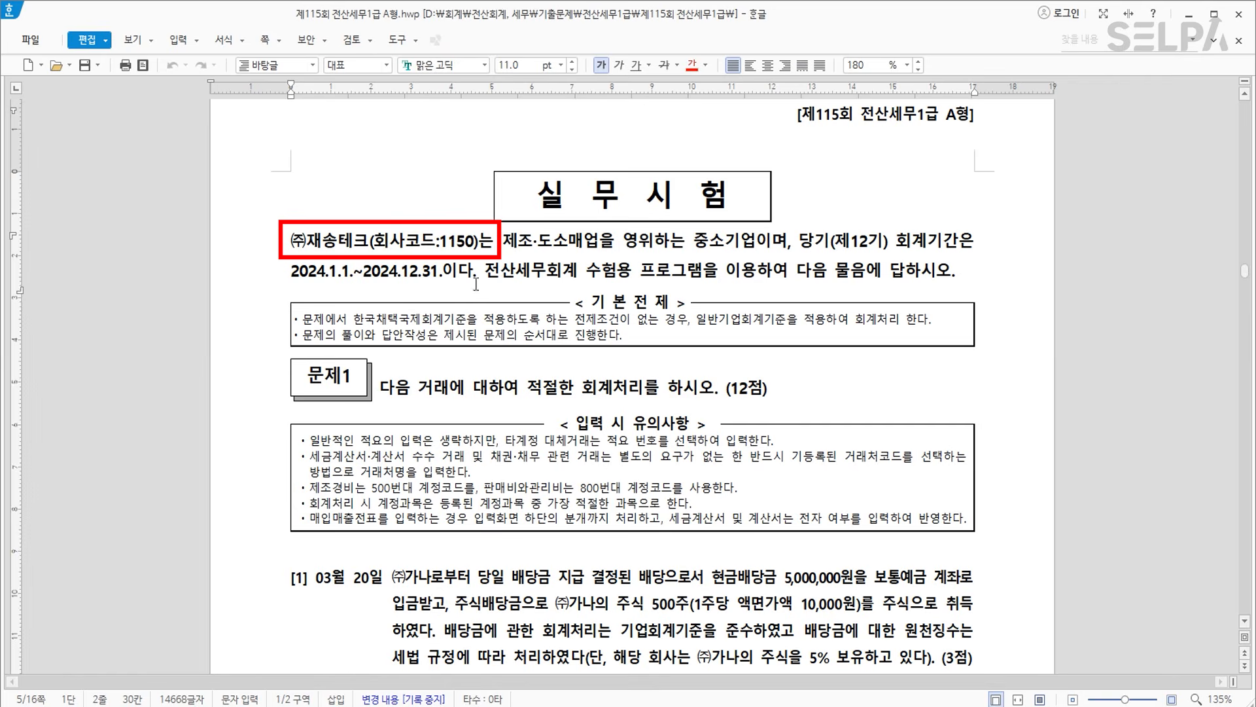
key(alt+Tab)
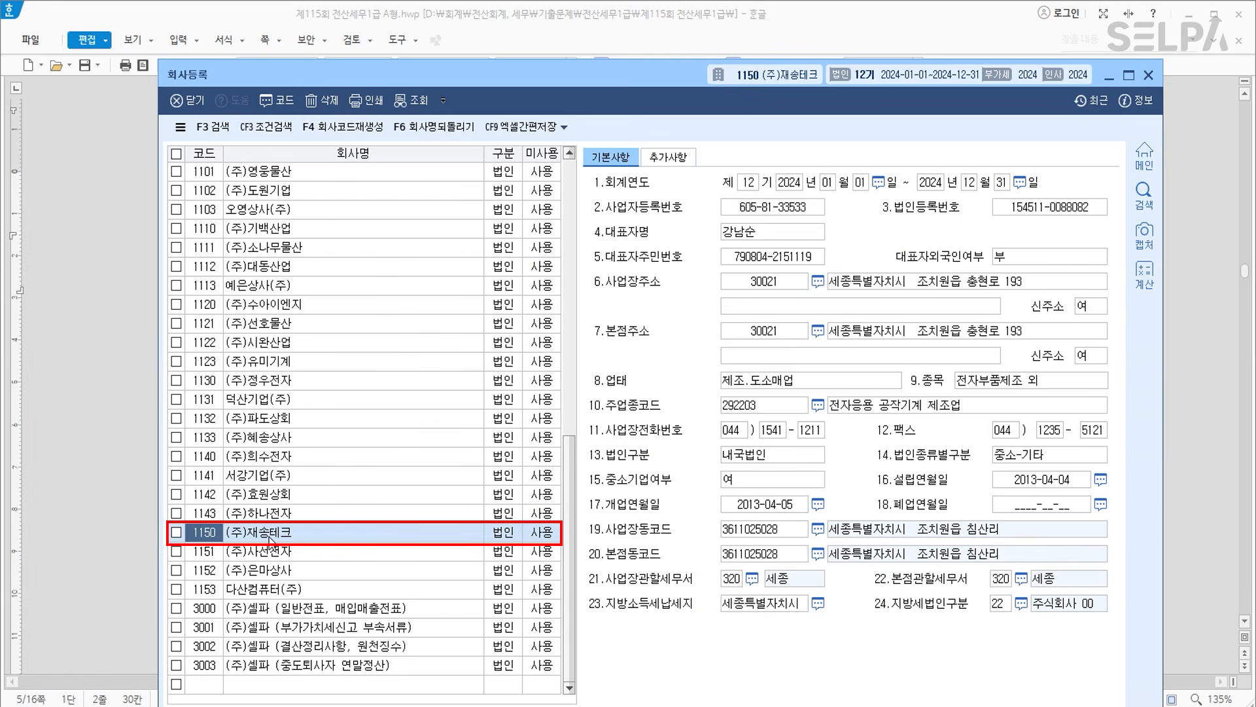
click(1149, 76)
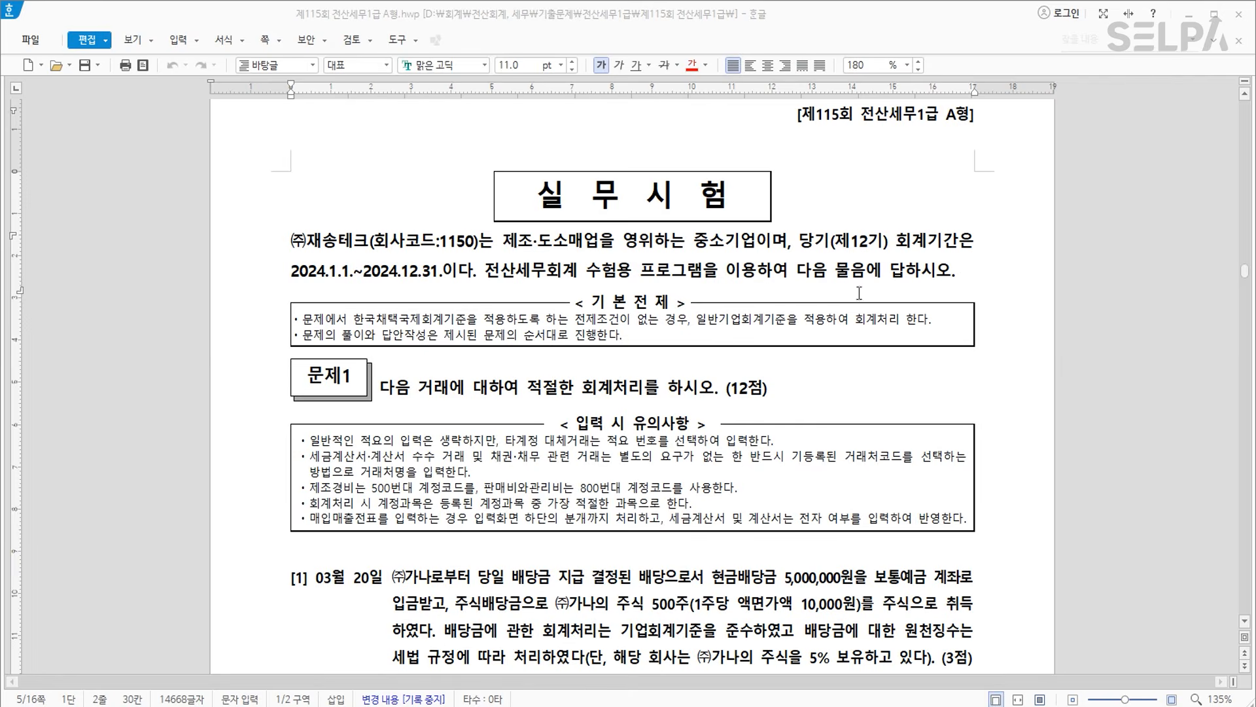
click(636, 705)
key(ctrl)
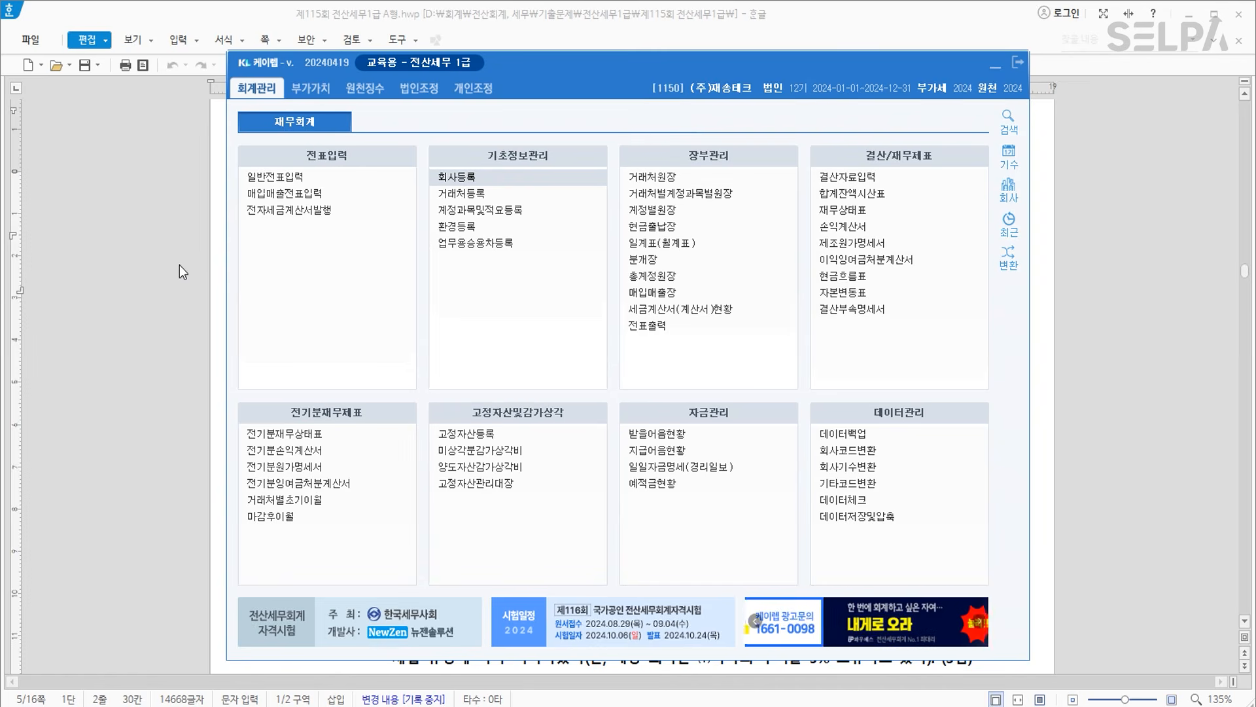
Colour the company's industry phrase and the 2024.12.31 year-end date red.
drag(619, 64, 627, 696)
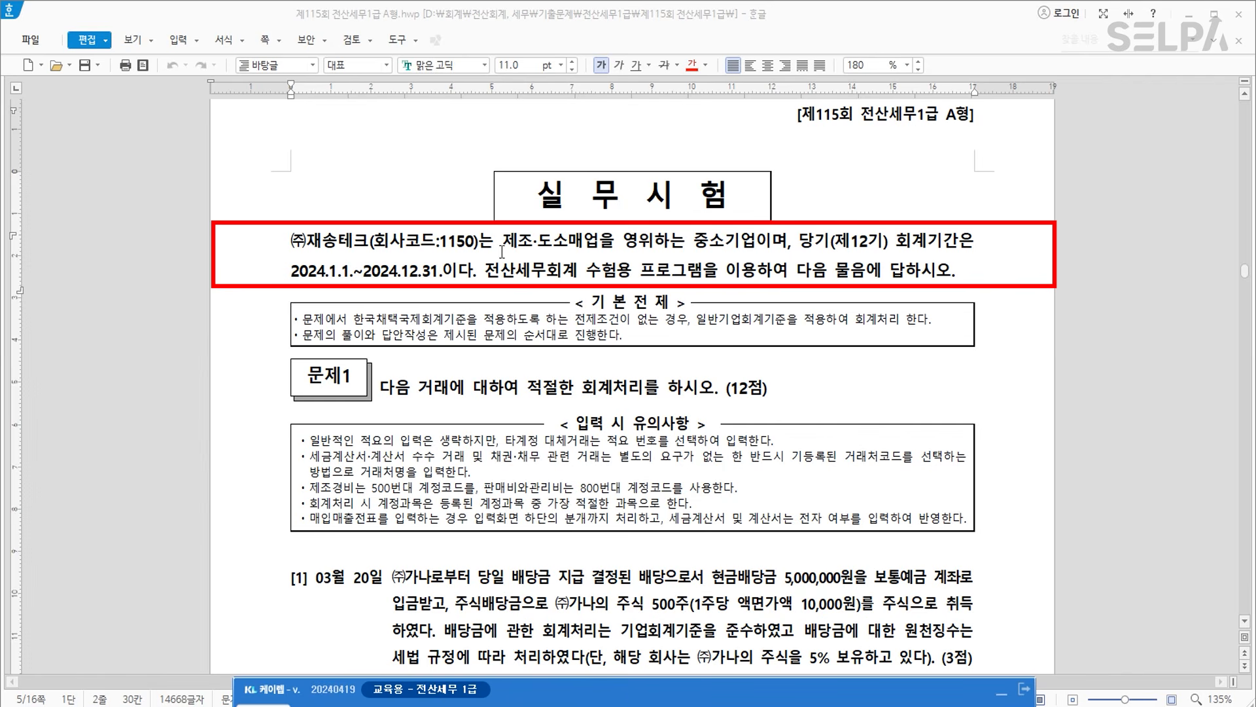
drag(502, 240, 756, 241)
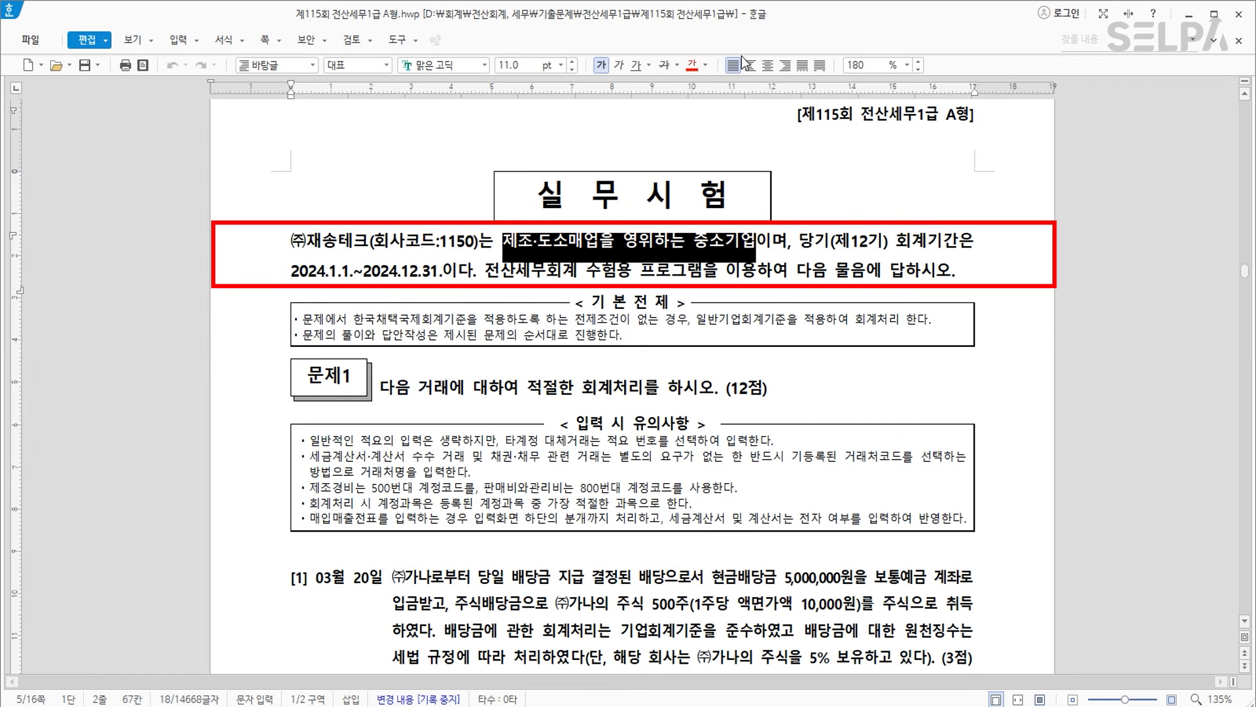
click(702, 65)
click(640, 269)
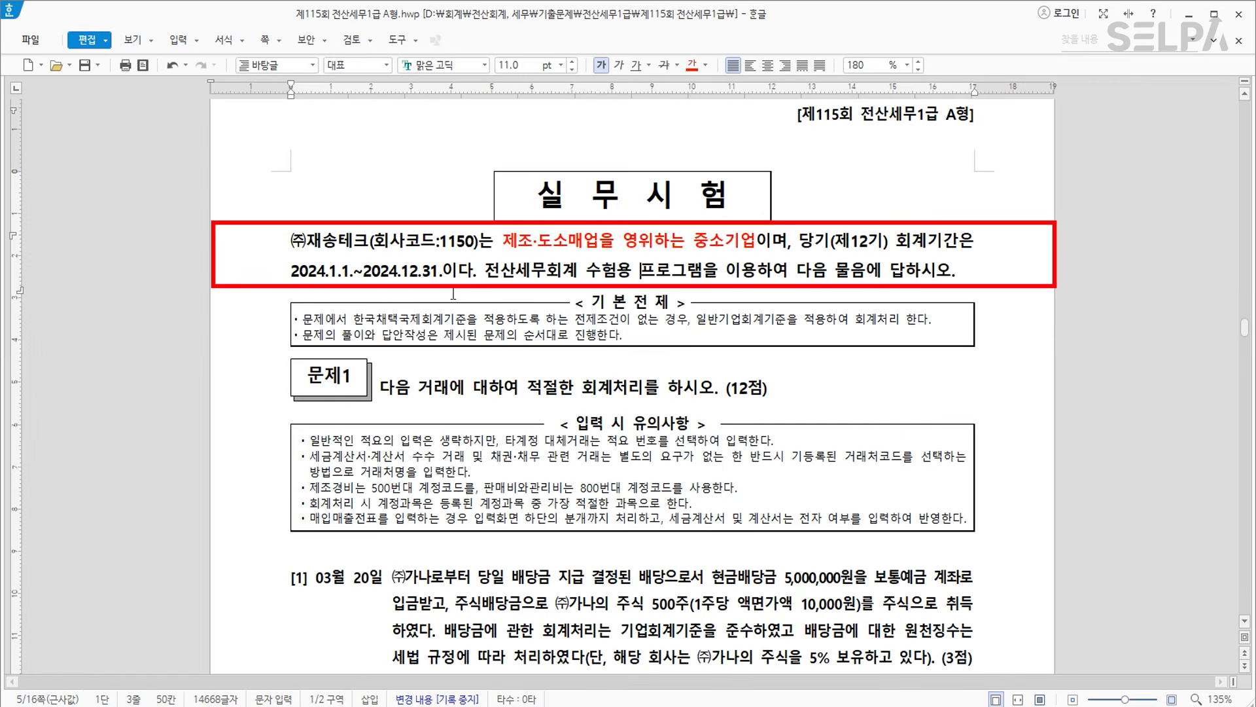
drag(365, 270, 438, 270)
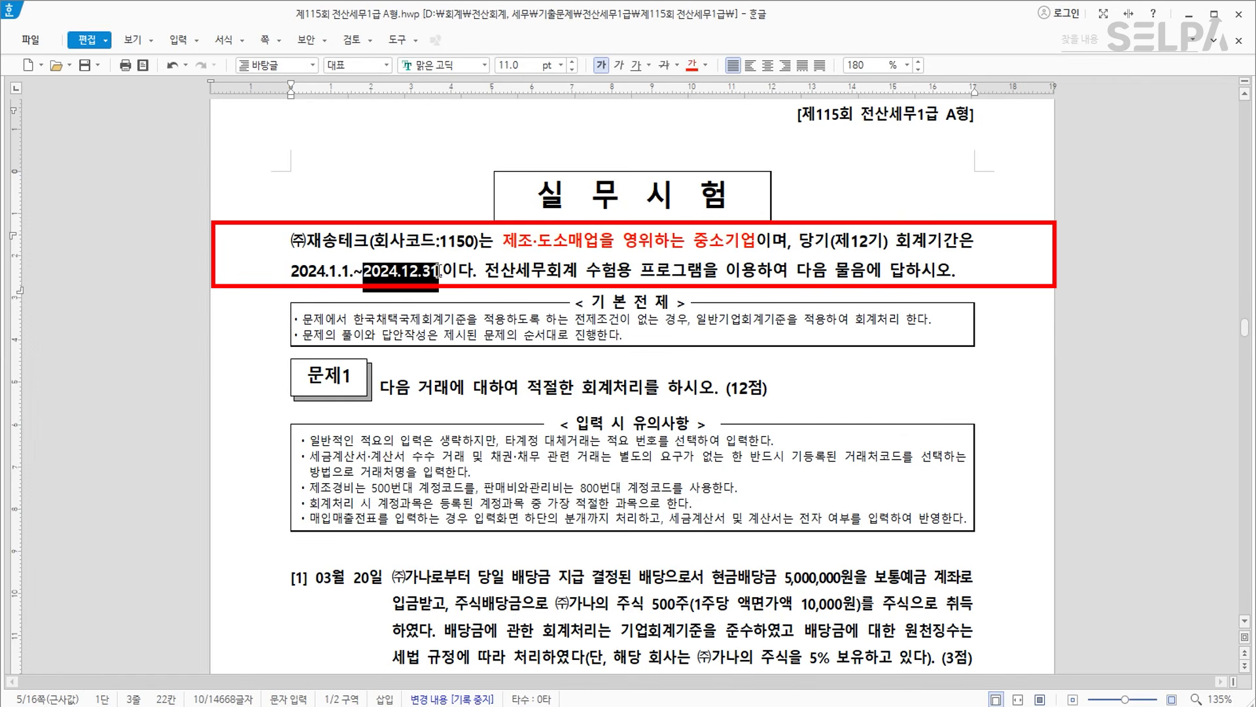
click(686, 70)
scroll(628, 344, down, 3)
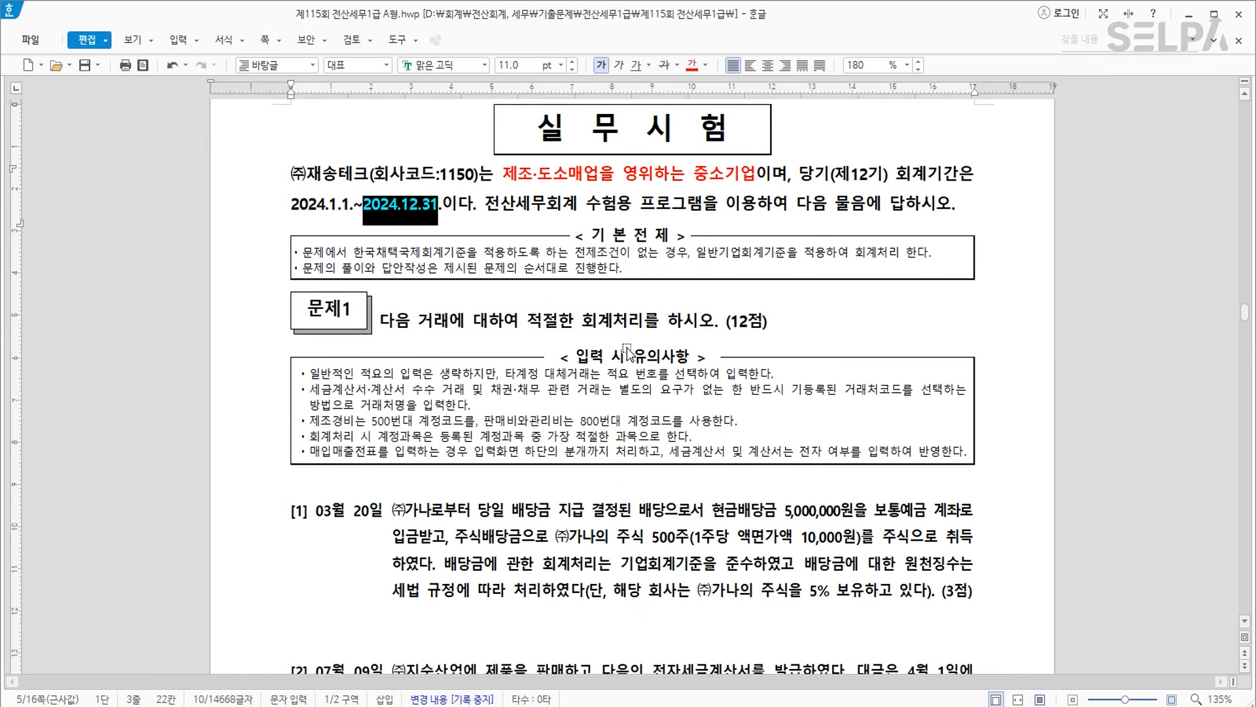
scroll(607, 347, down, 2)
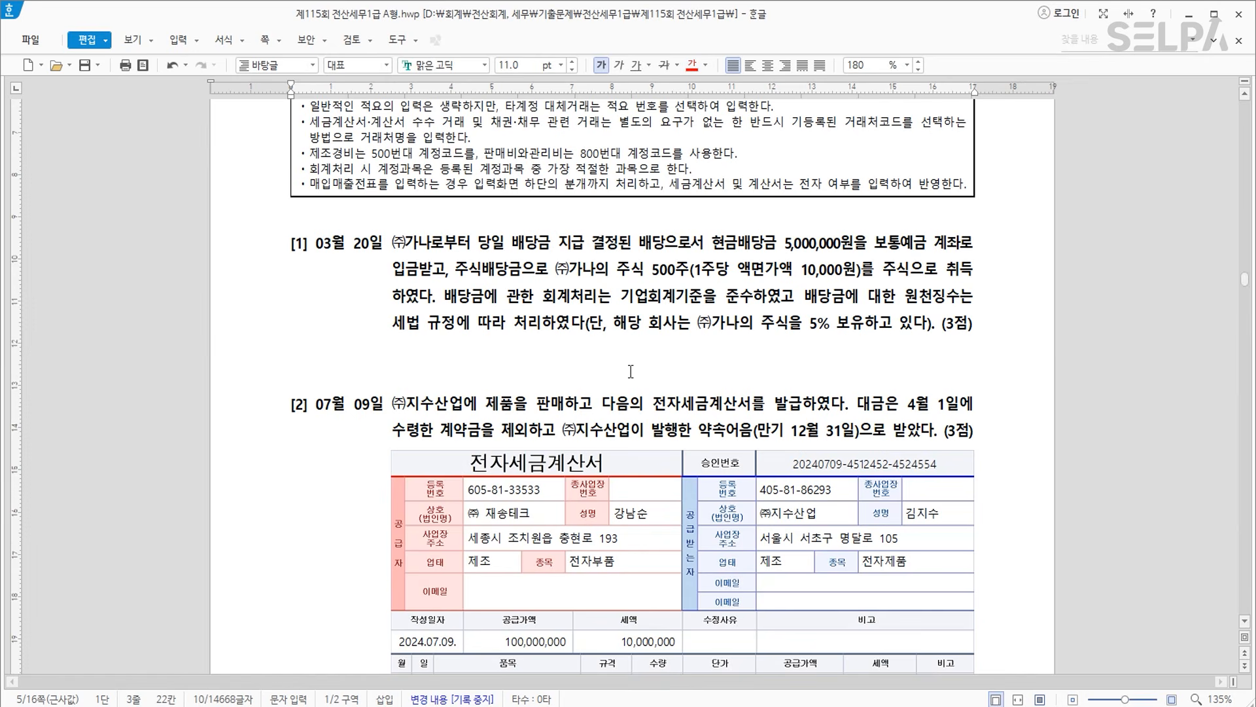
In item [1], colour the date 03월 20일 and the cash-dividend clause red.
drag(316, 246, 378, 246)
click(684, 71)
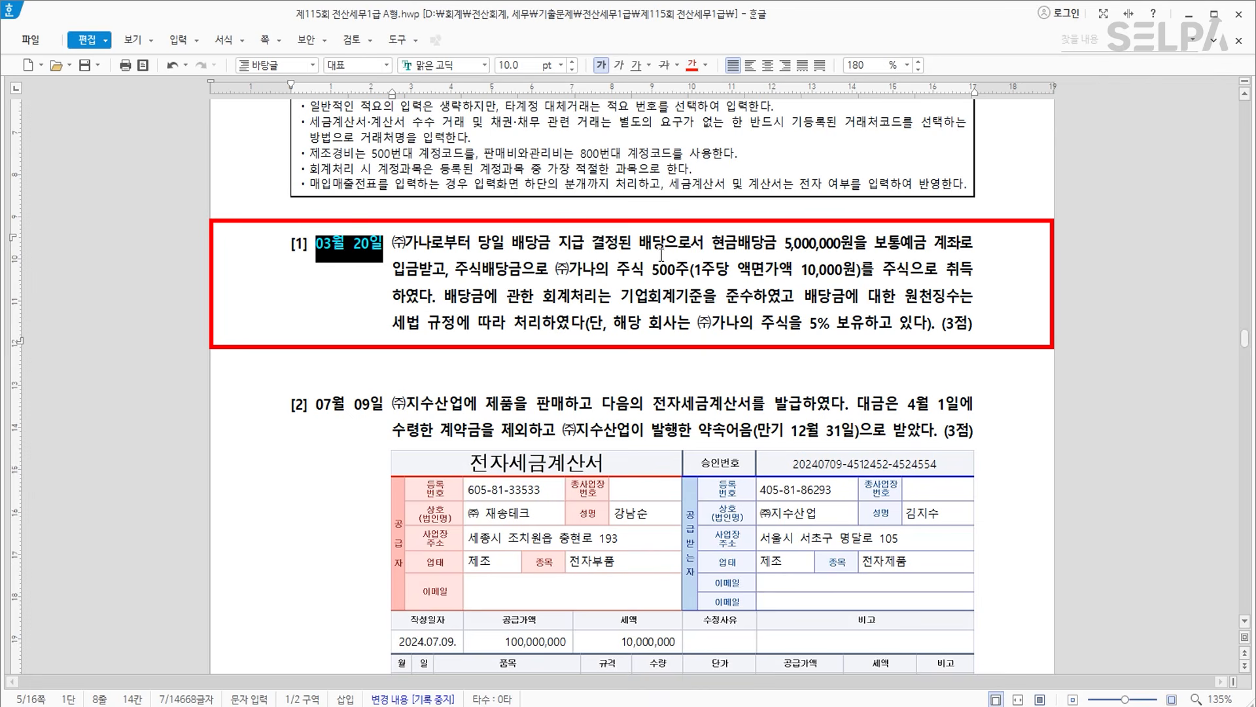
drag(713, 246, 443, 275)
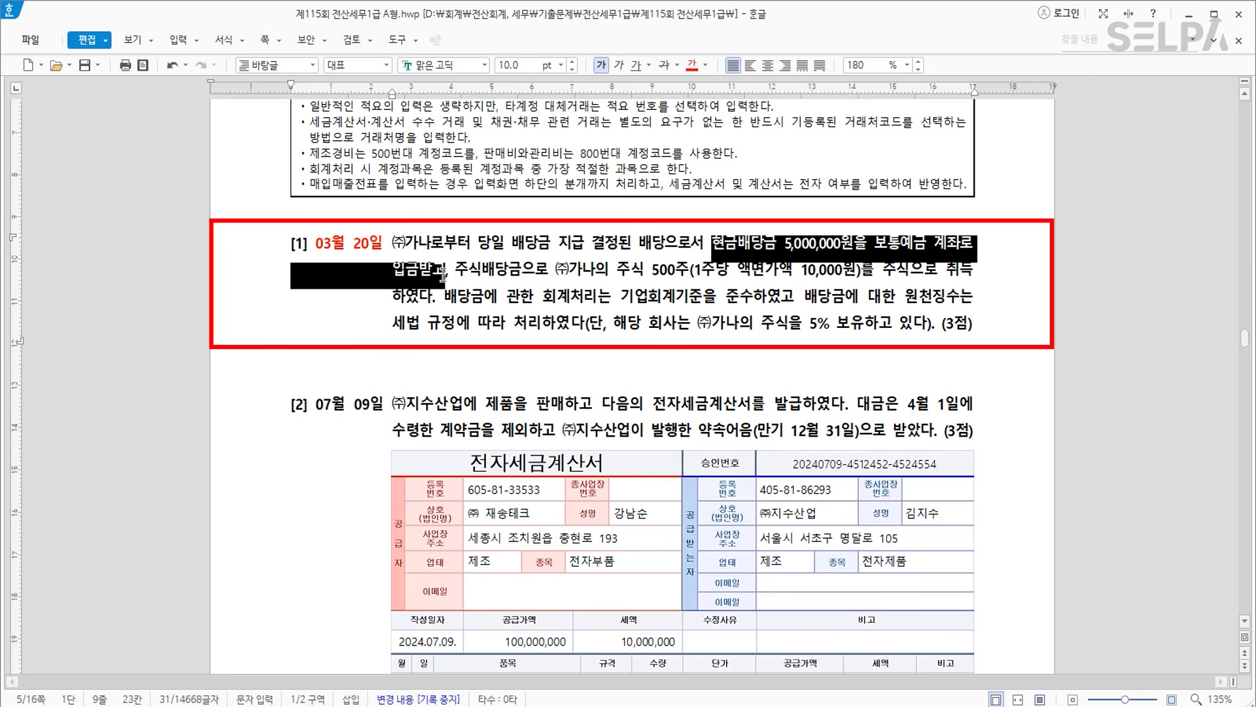
click(691, 64)
click(638, 285)
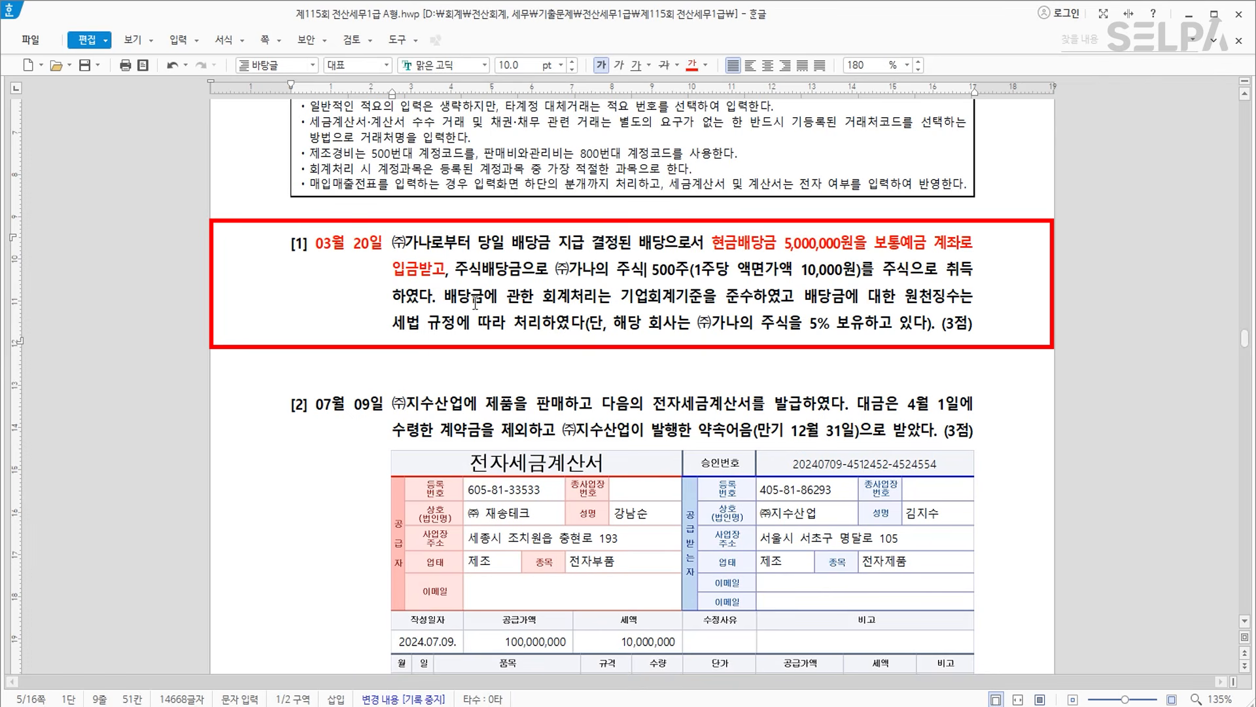
Strike through the share-dividend clause, redden the withholding-tax phrase, and add the note '>> 원천징수 X'.
drag(456, 270, 438, 303)
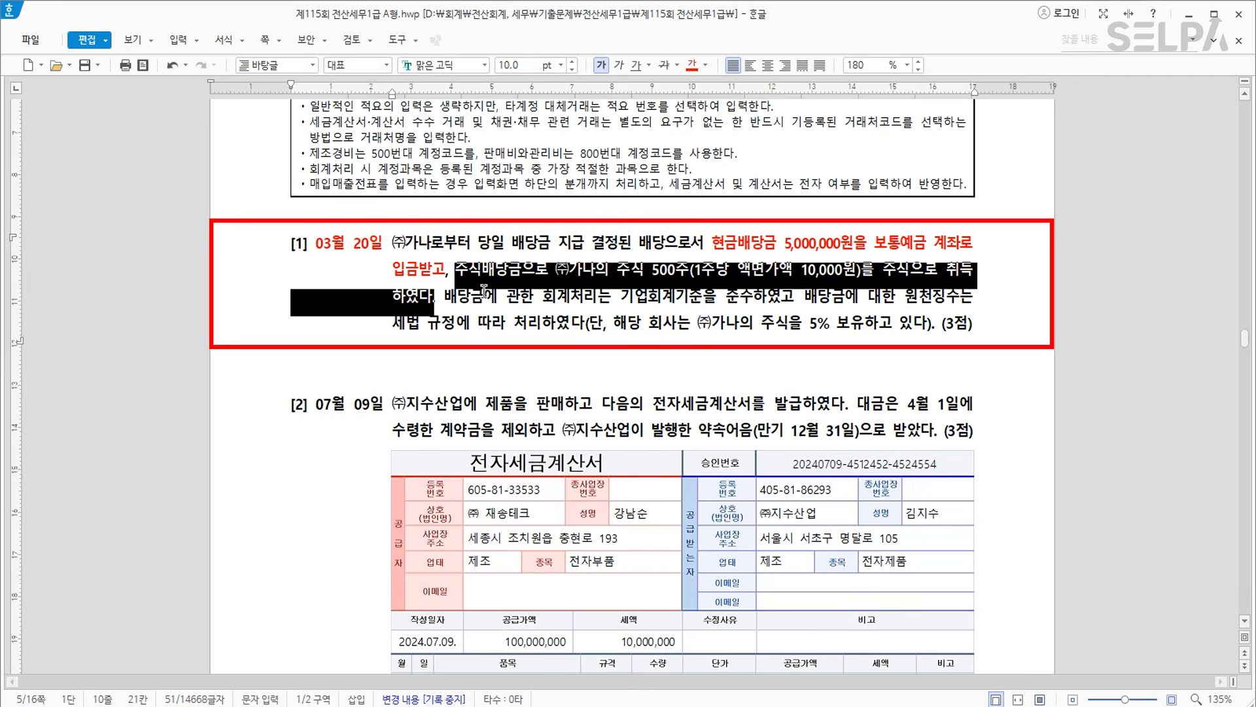
click(669, 66)
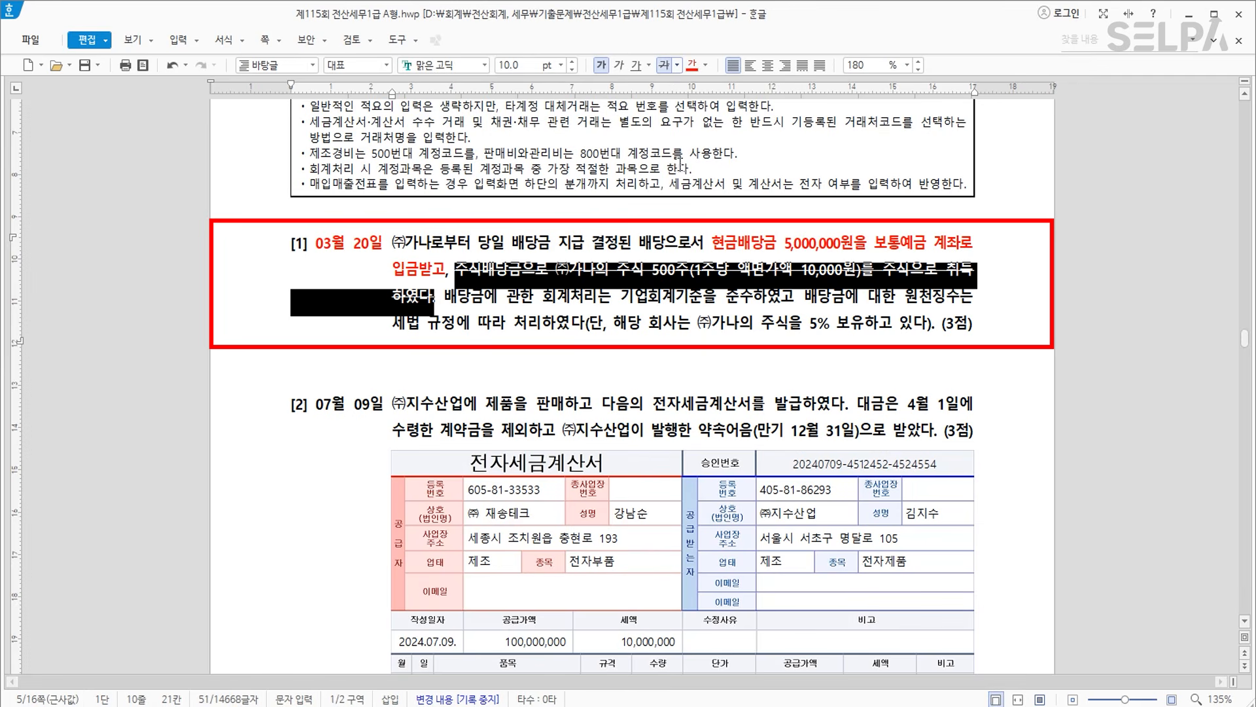
click(699, 295)
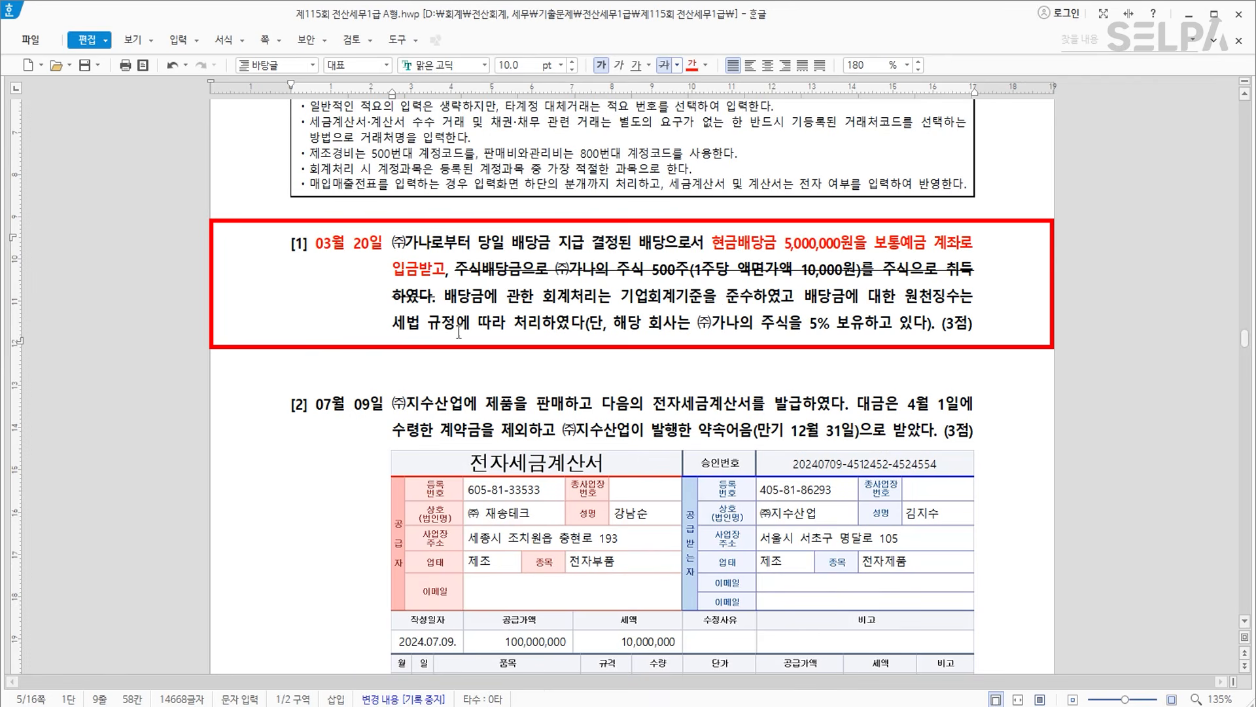
drag(908, 296, 543, 325)
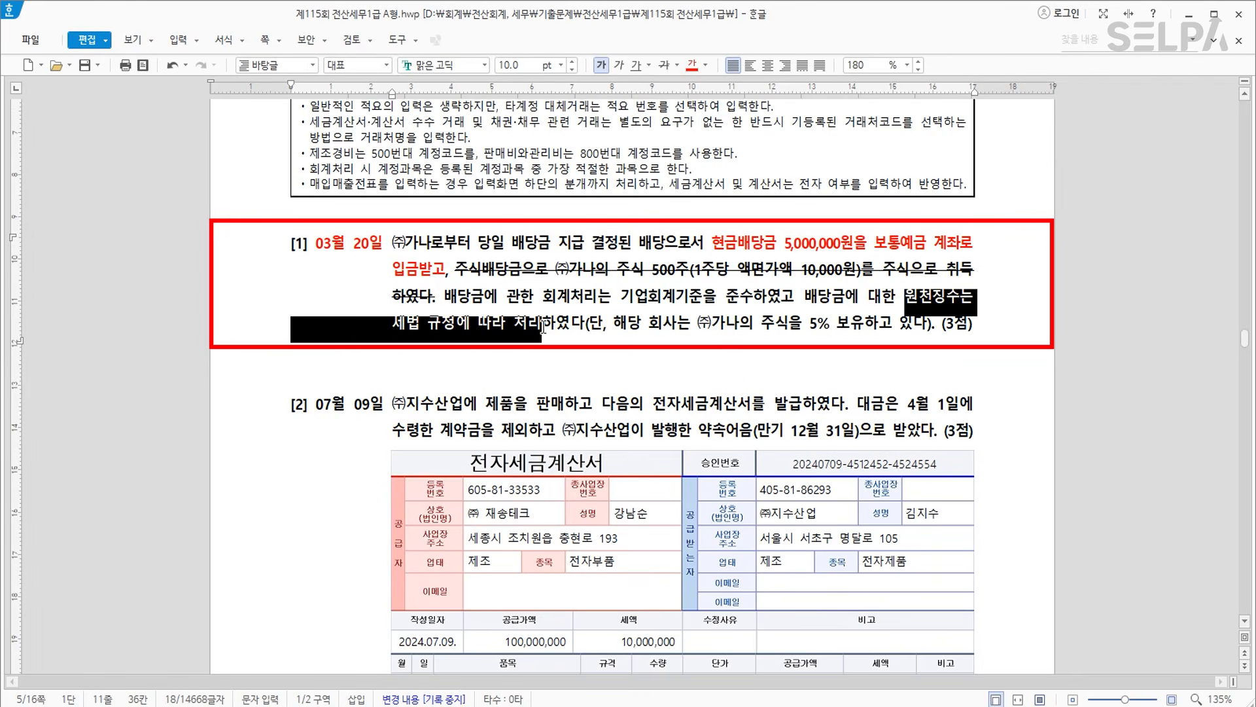
click(693, 64)
key(Escape)
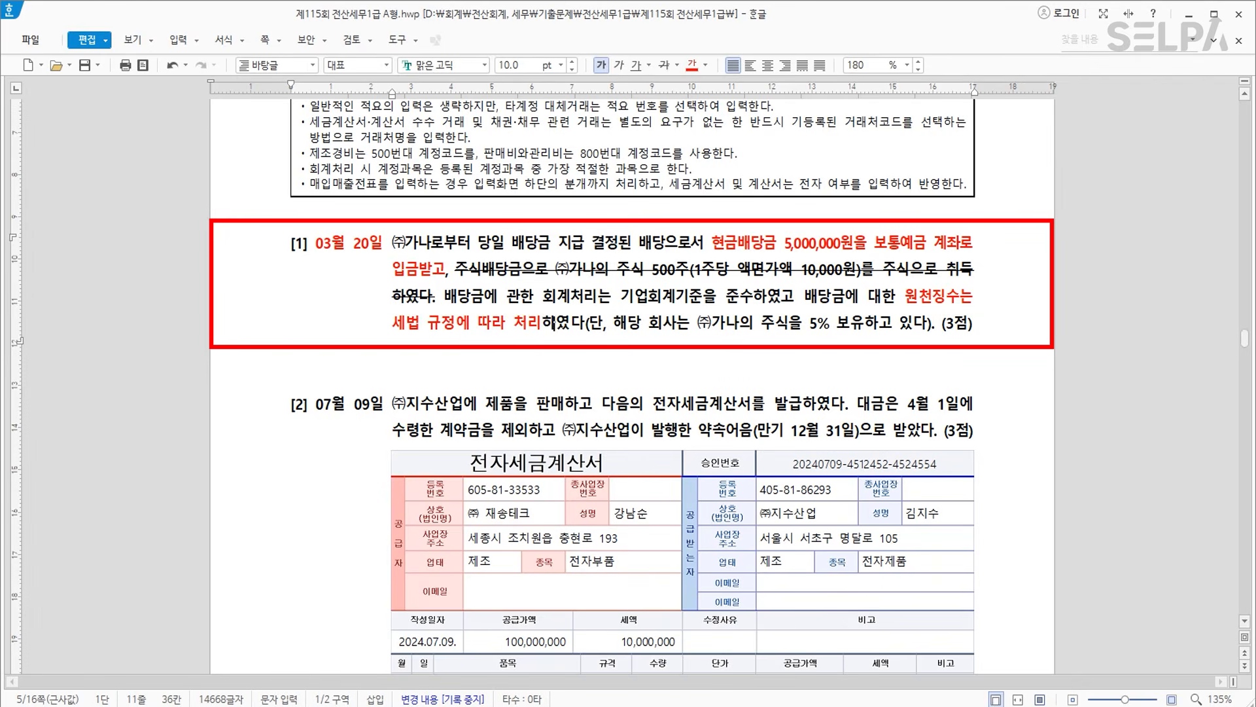
text(>> )
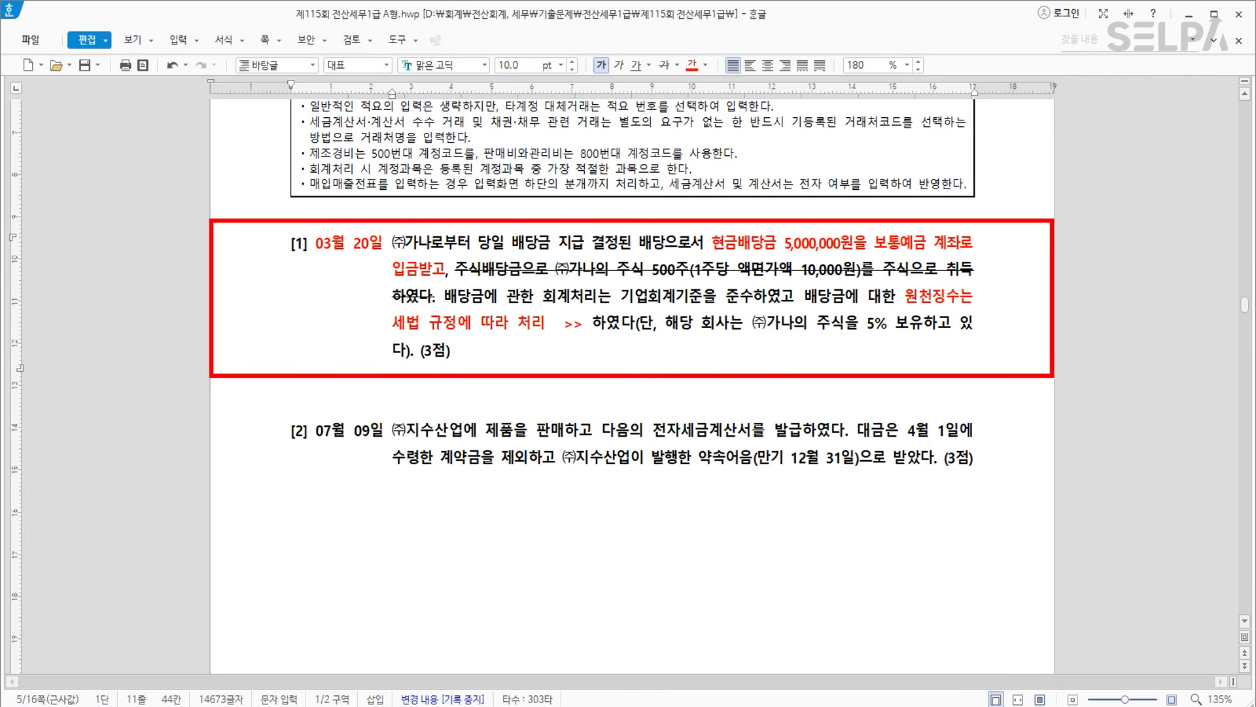
text(원처)
text(징ㅅ)
text( X)
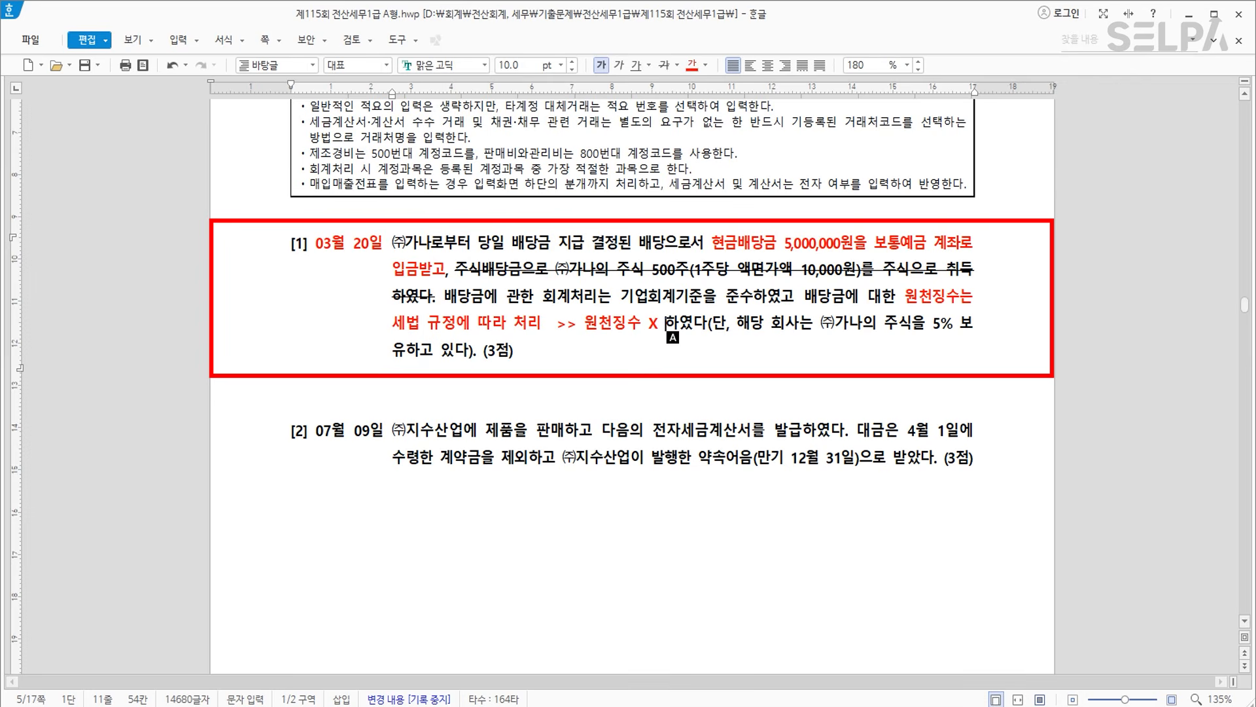
click(495, 706)
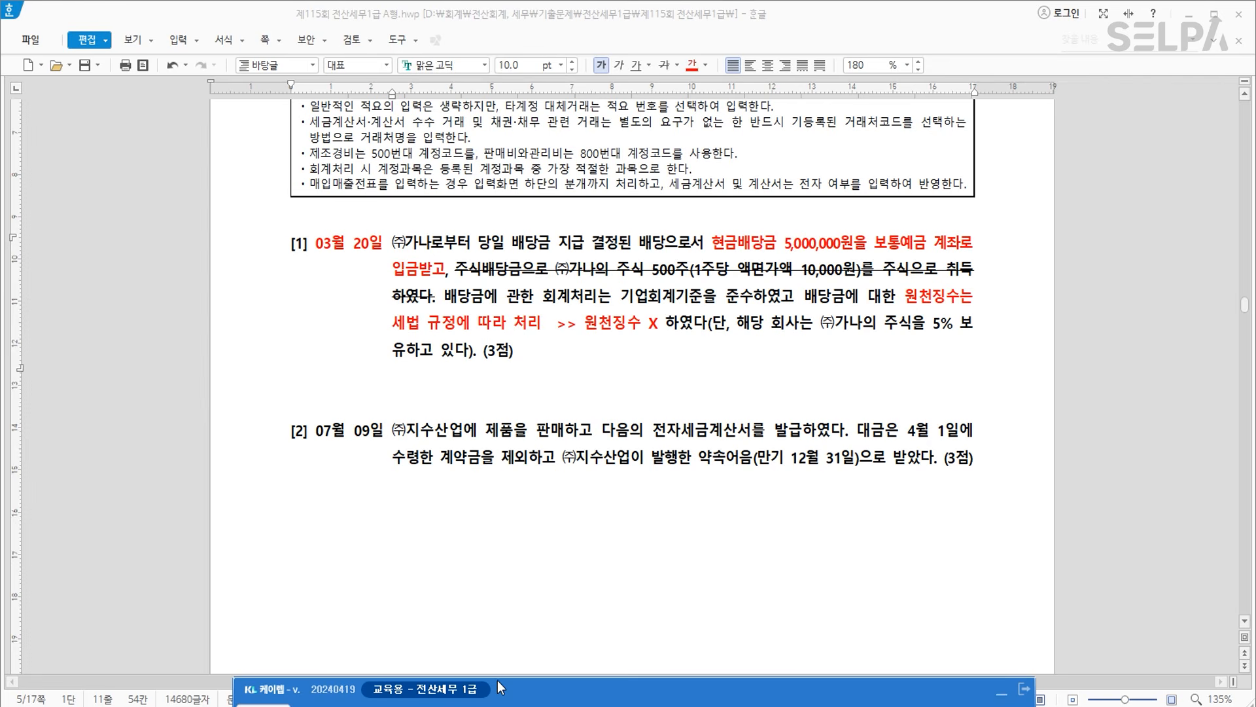
Open 일반전표입력 and start a new voucher dated 03월 20일.
text(ㅇㅂ)
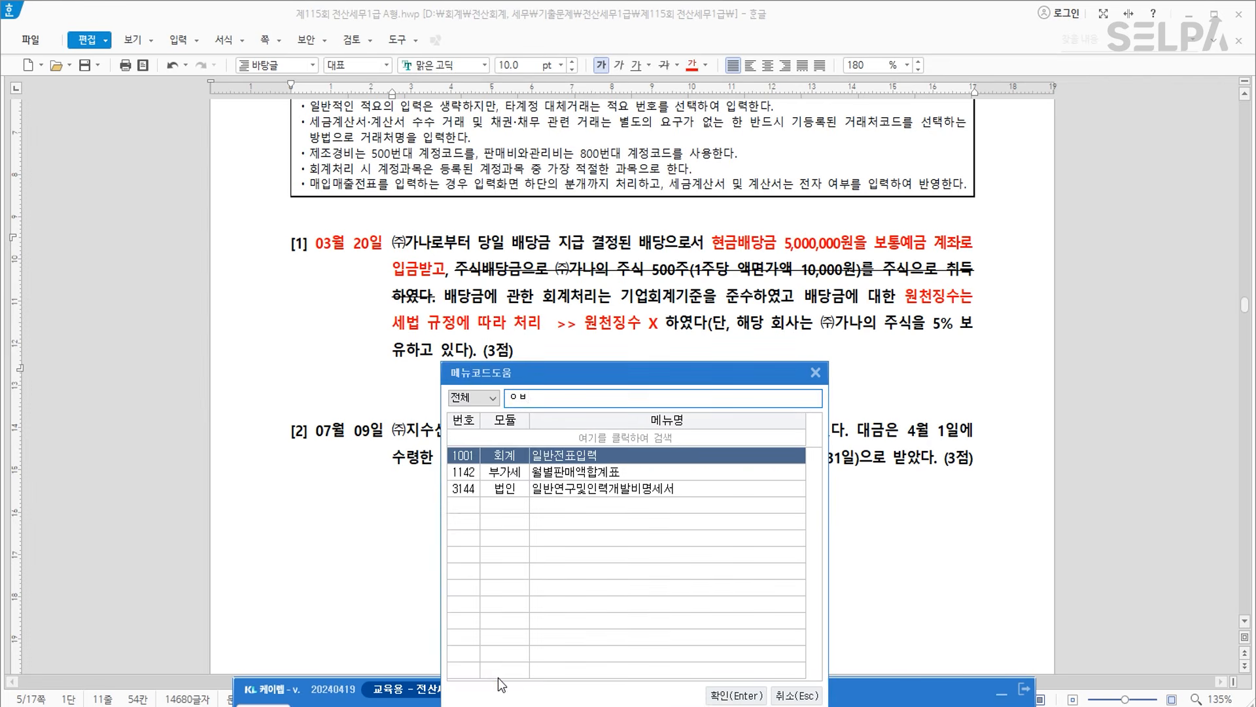
key(Return)
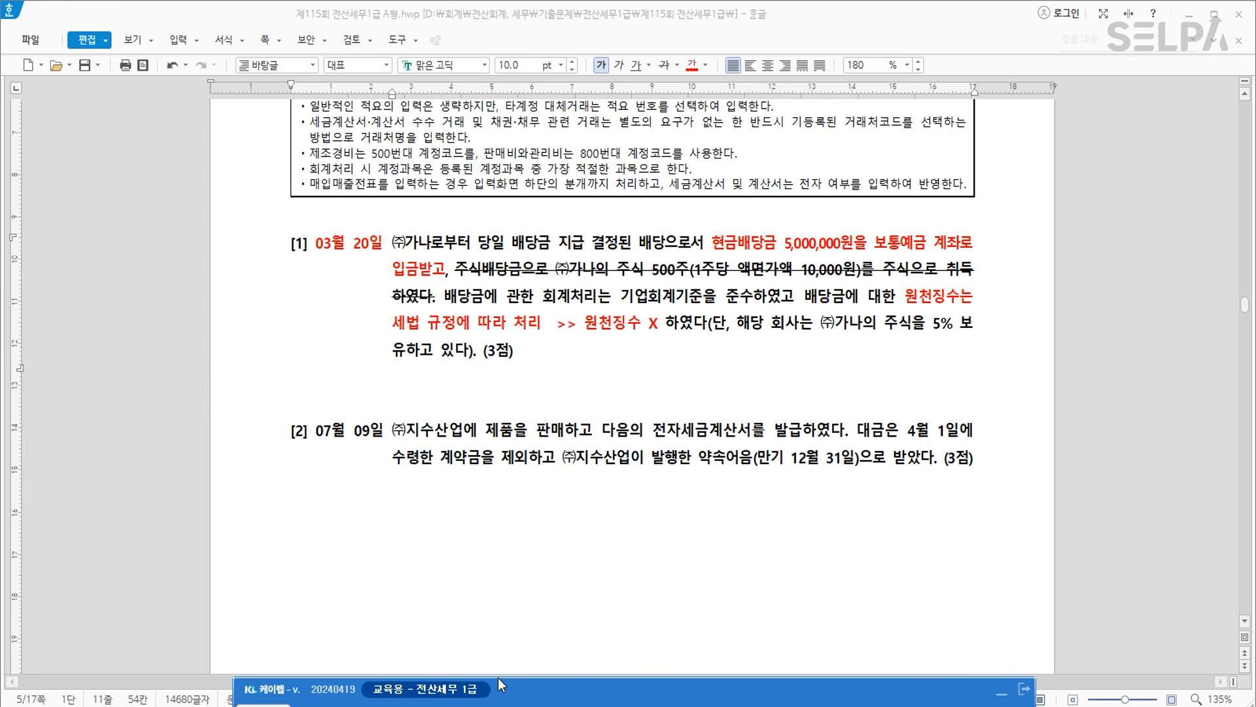
text(032)
key(Return)
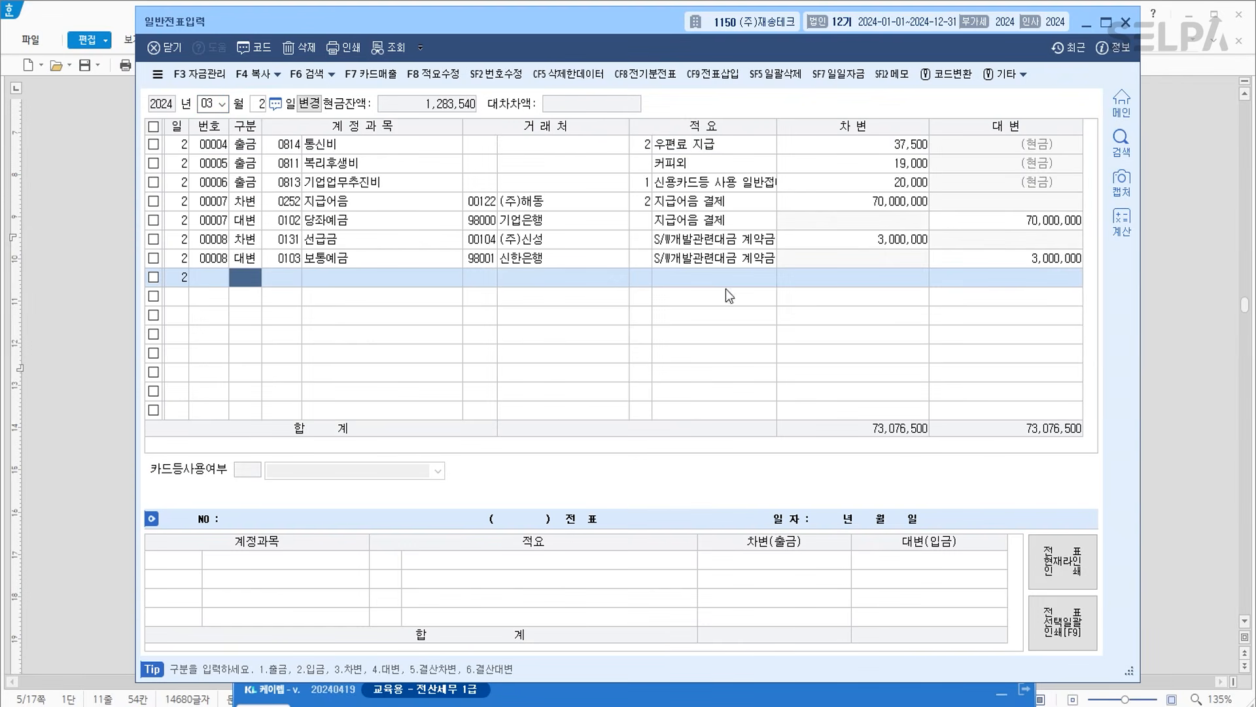
drag(606, 26, 621, 356)
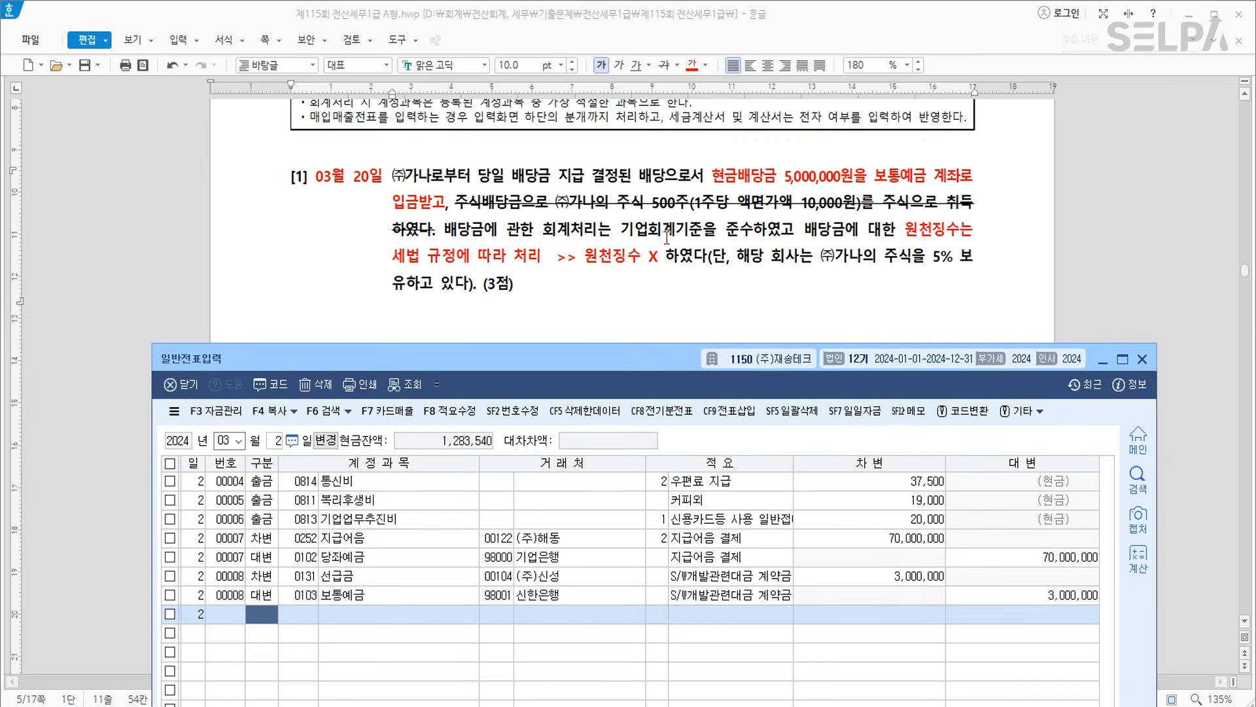
scroll(660, 247, down, 1)
key(Escape)
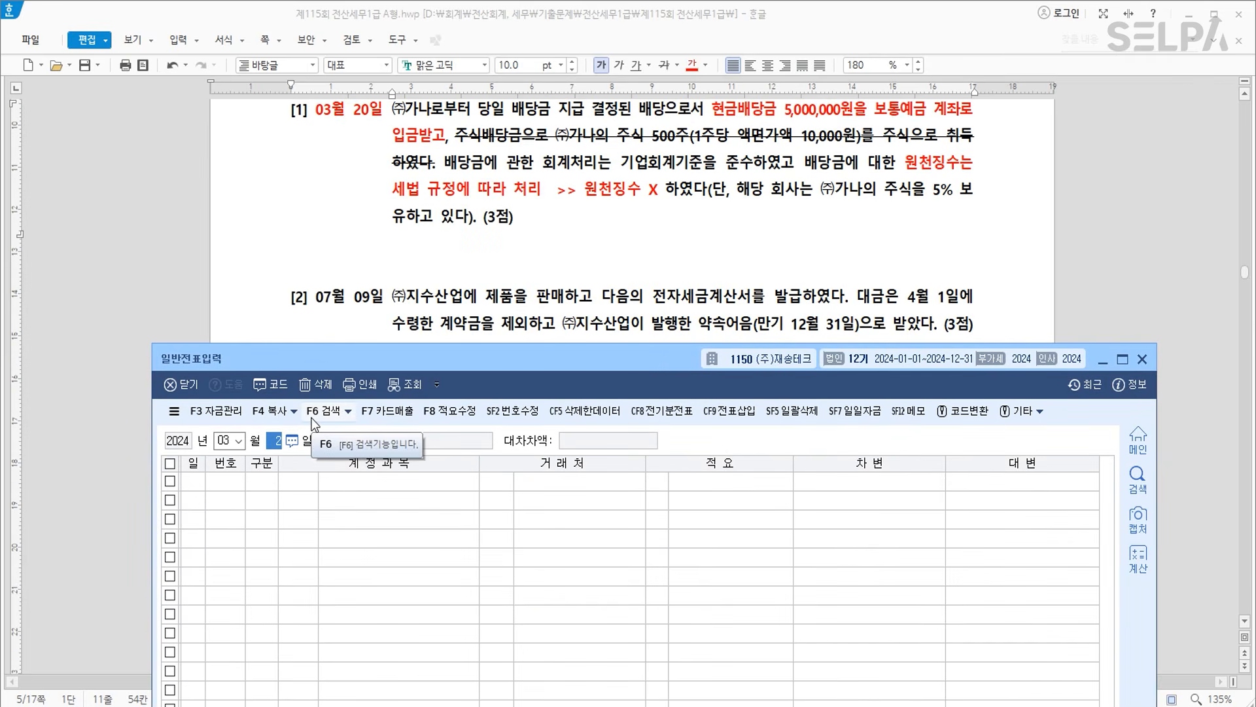
text(20)
key(Return)
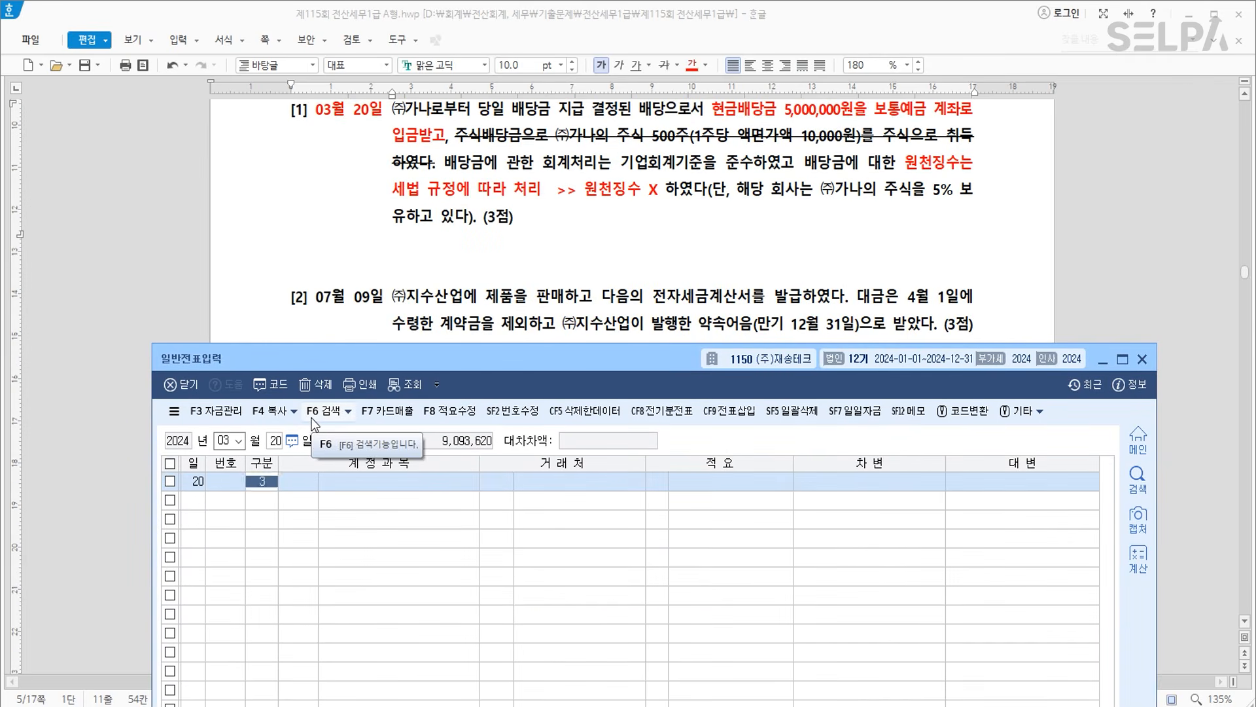
text(3)
key(Return)
Debit 0103 보통예금 5,000,000 and credit 0903 배당금수익 5,000,000.
text(103)
key(Return)
key(Return)
key(Return)
key(Return)
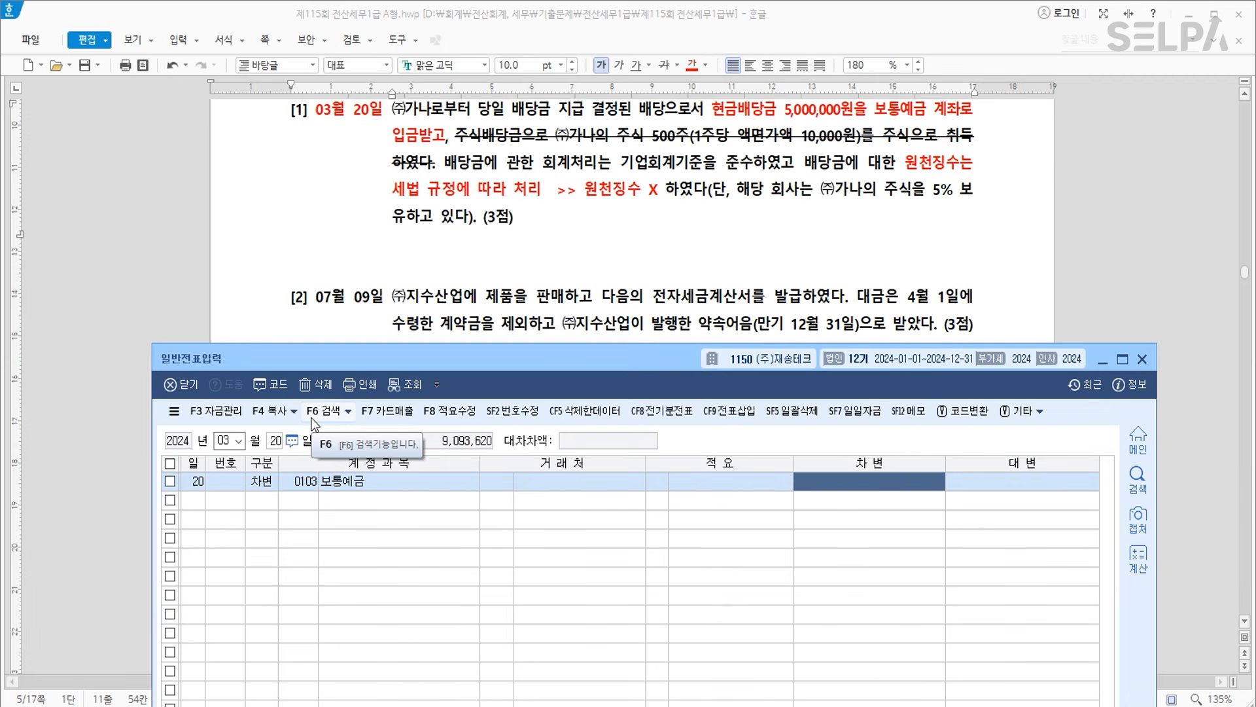
text(5000000)
key(Return)
text(4)
key(Return)
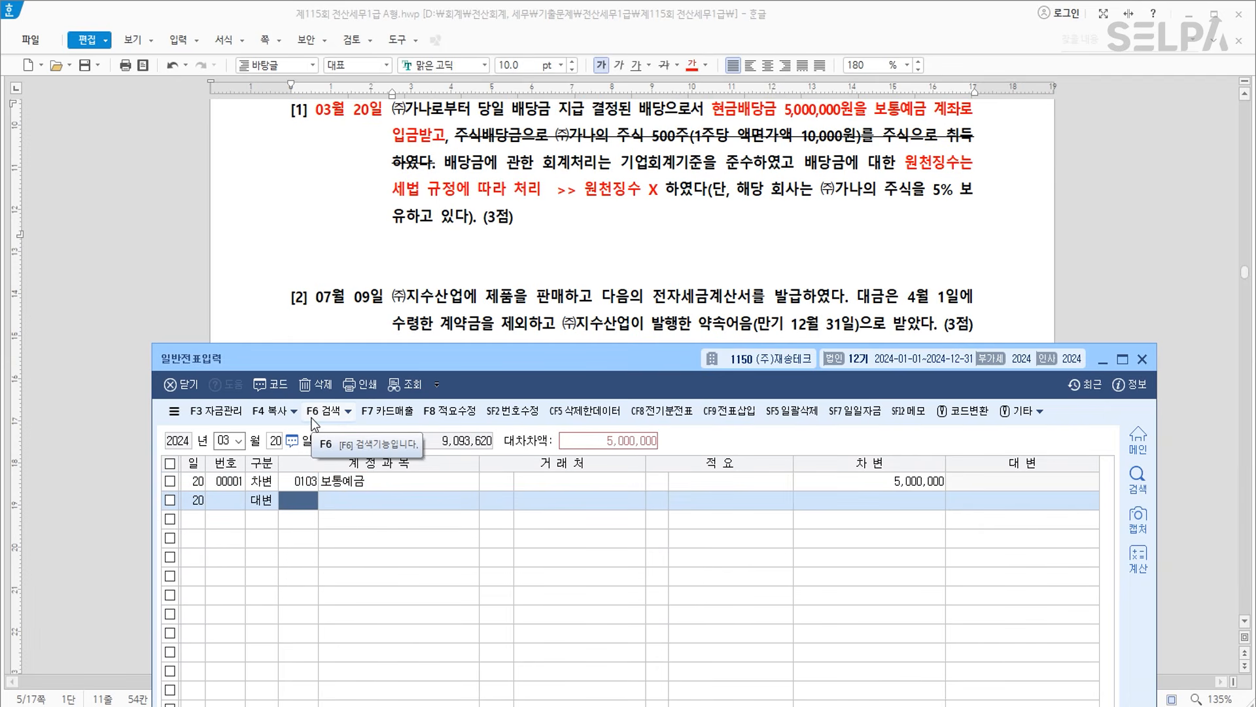
text(배당)
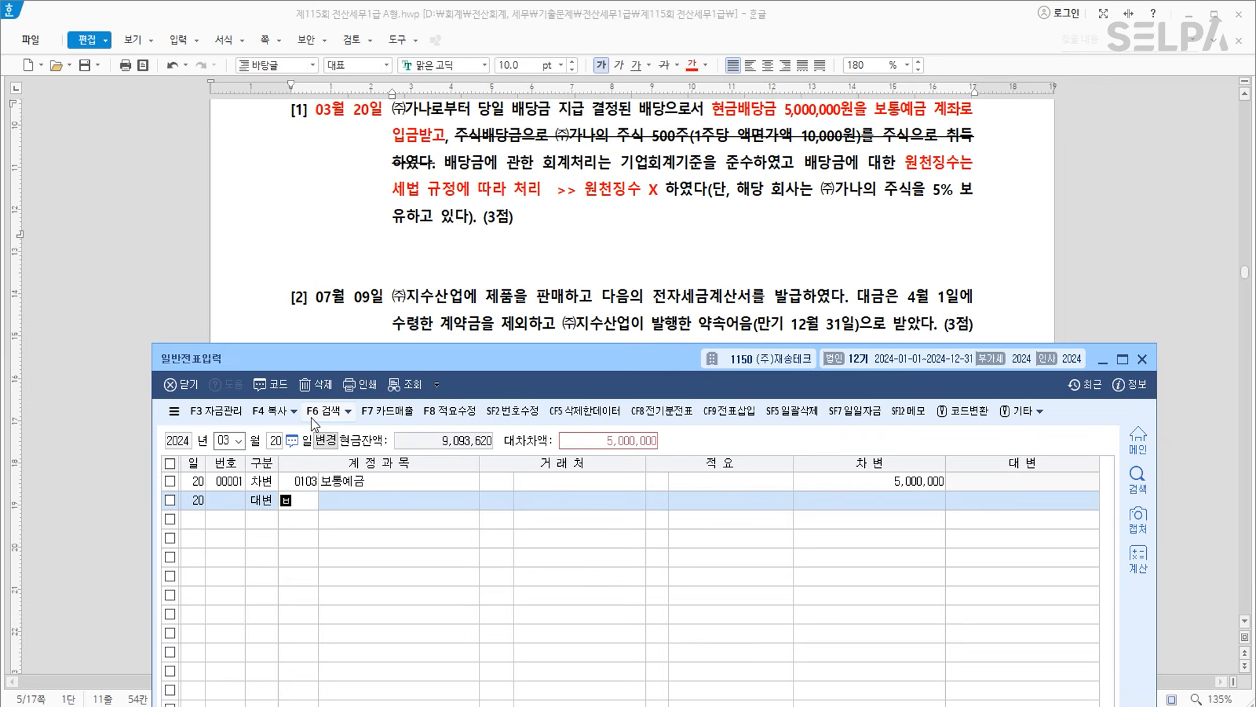
key(Return)
key(Down)
key(Down)
key(Down)
key(Down)
key(Down)
key(Down)
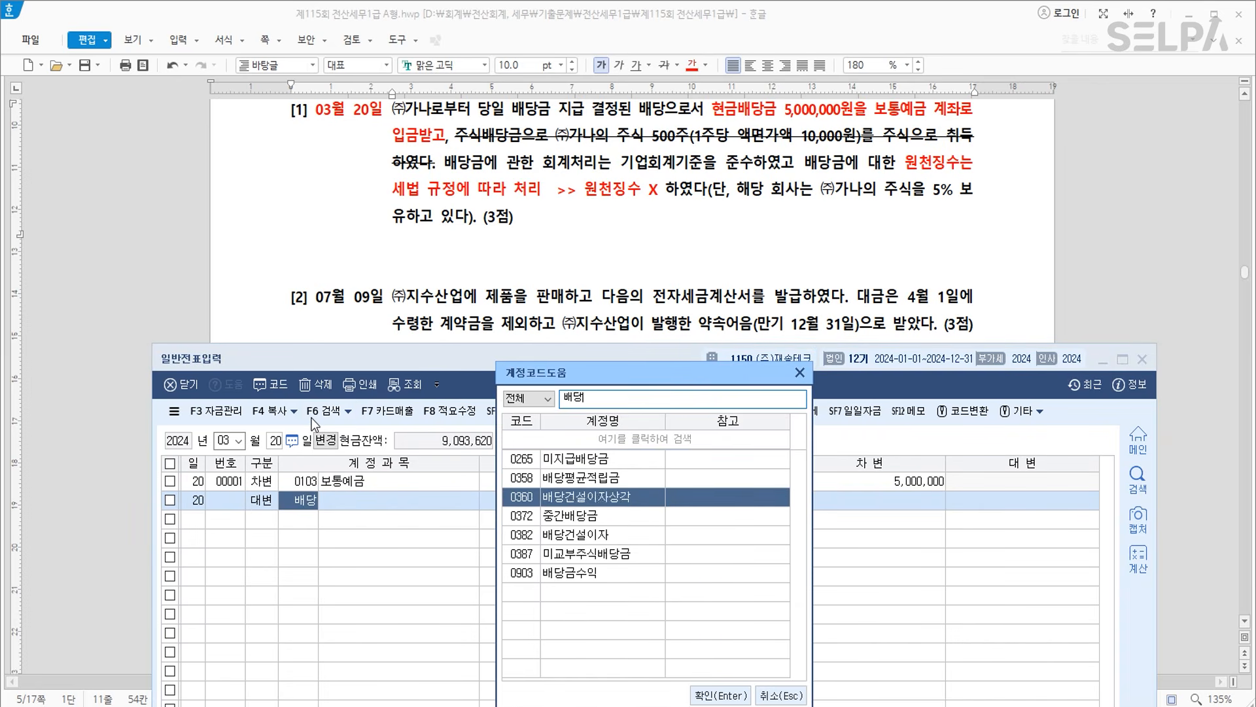
key(Return)
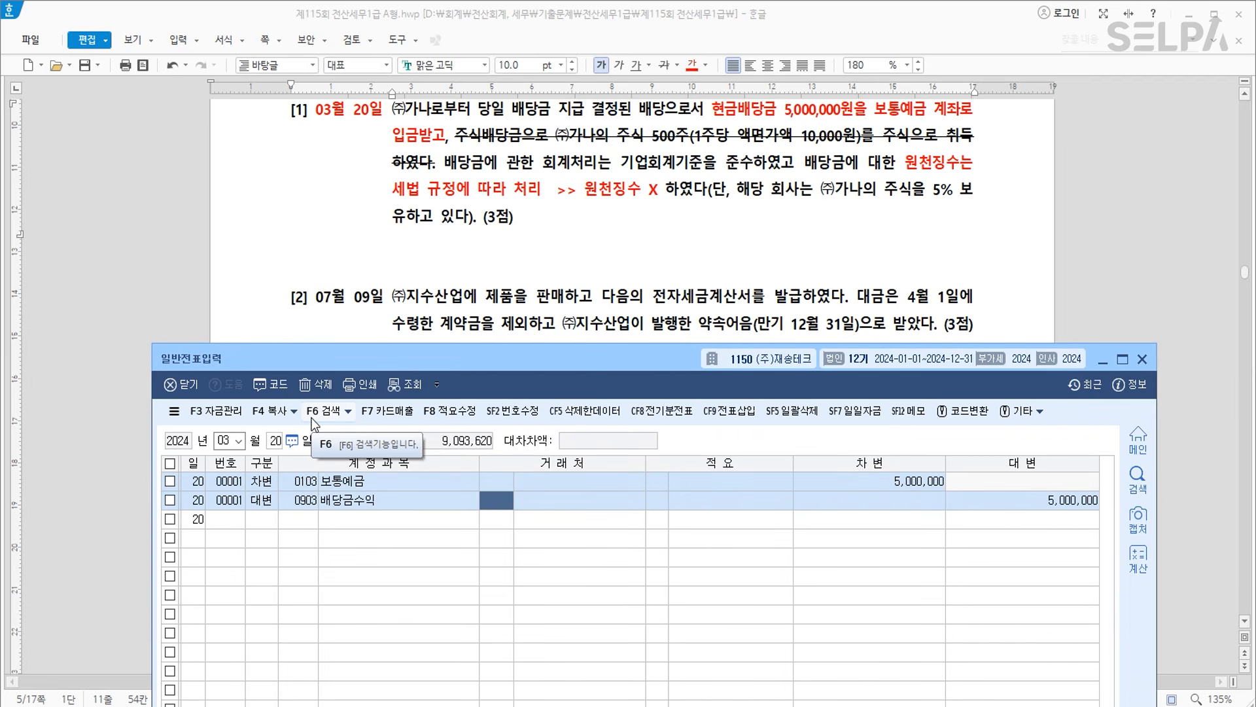
key(Return)
key(Return)
key(Return)
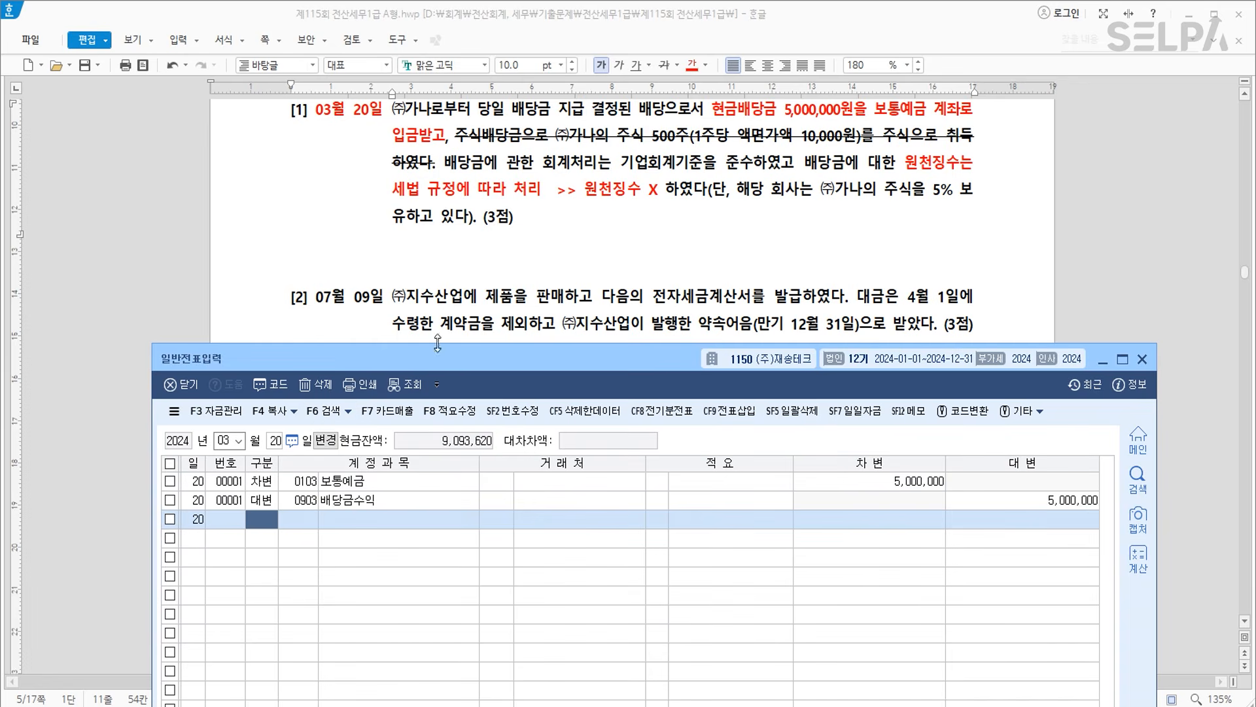
scroll(545, 281, down, 2)
click(546, 243)
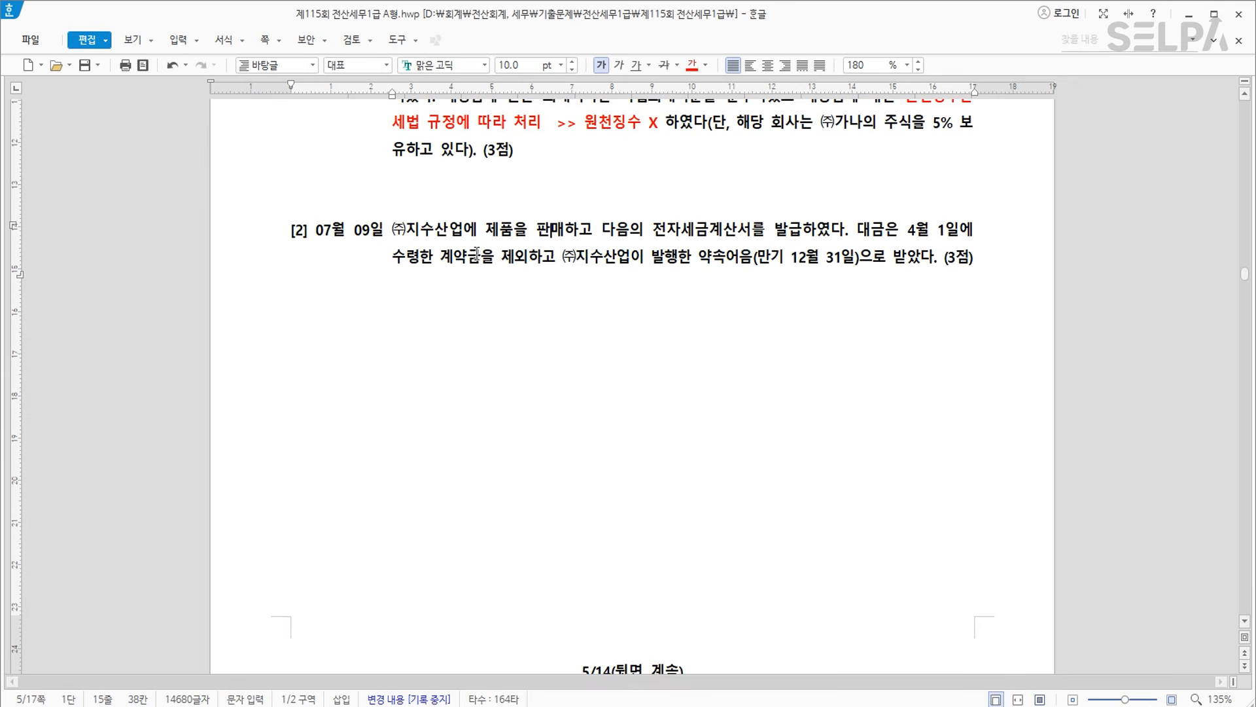
In question [2], redden 07월 09일 and the 4월 1일 계약금 phrase, annotating '>> 선수금'.
drag(316, 230, 384, 231)
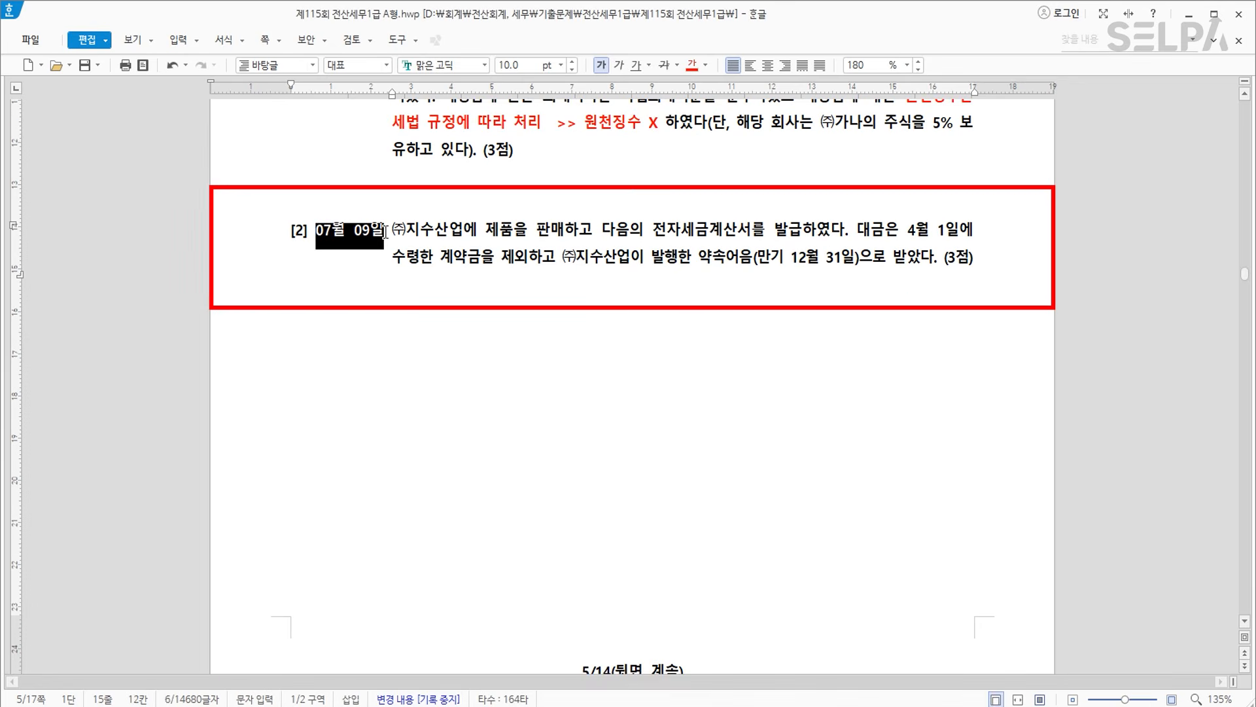
click(692, 65)
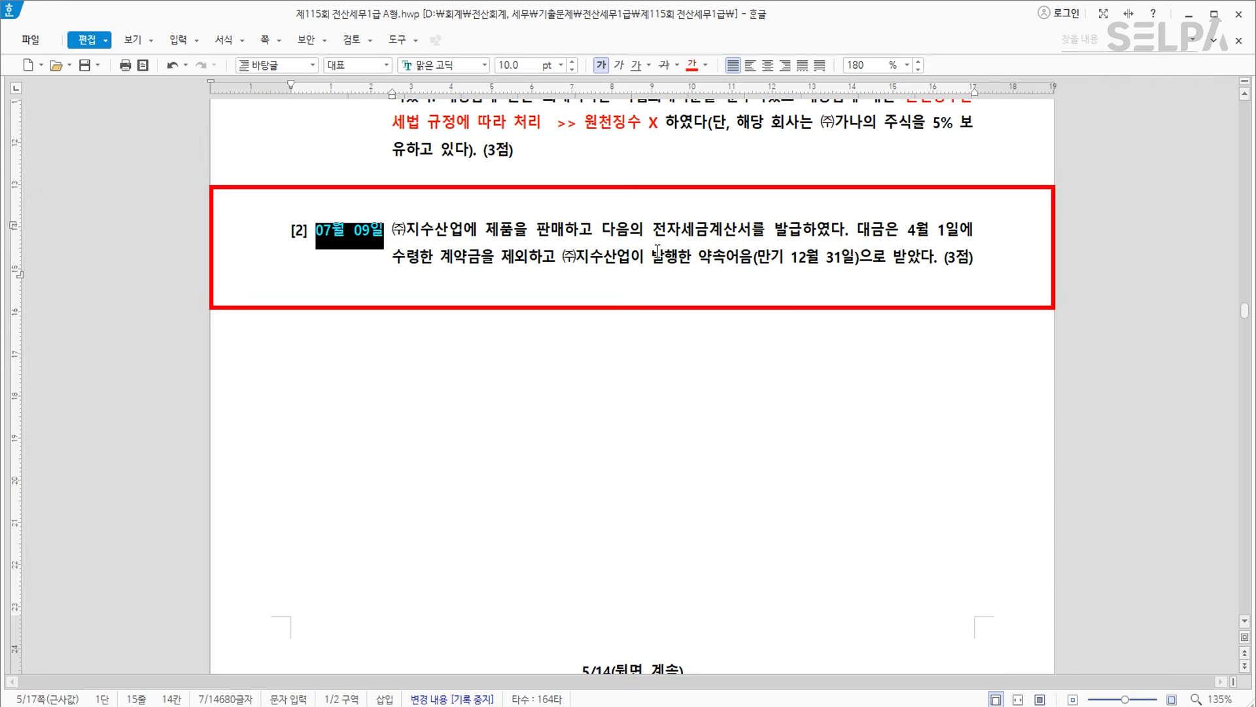
drag(908, 231, 482, 271)
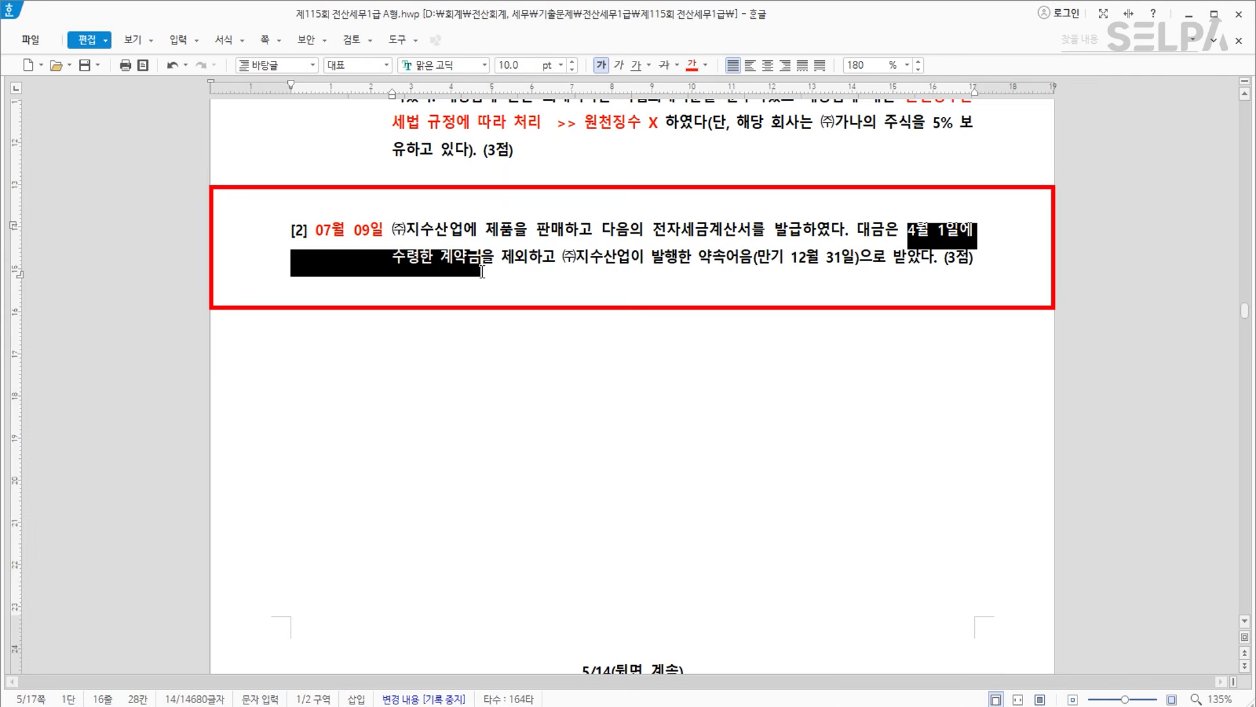
click(691, 65)
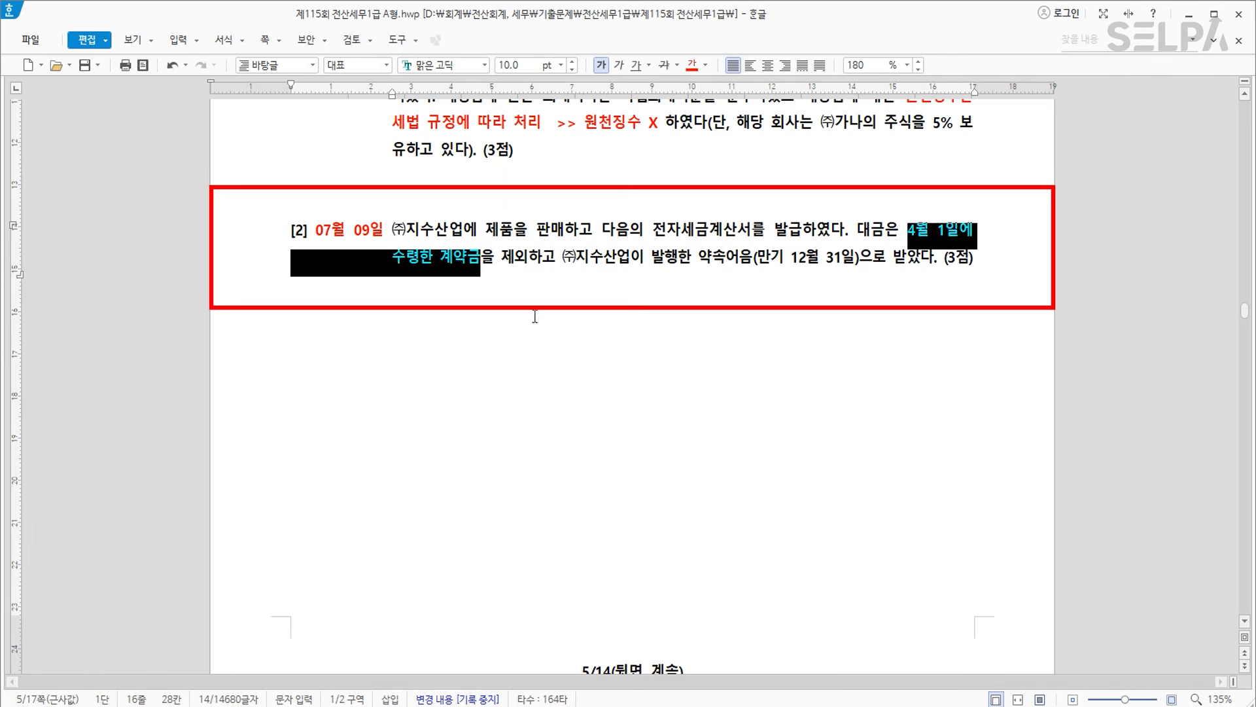
click(479, 264)
text(>> )
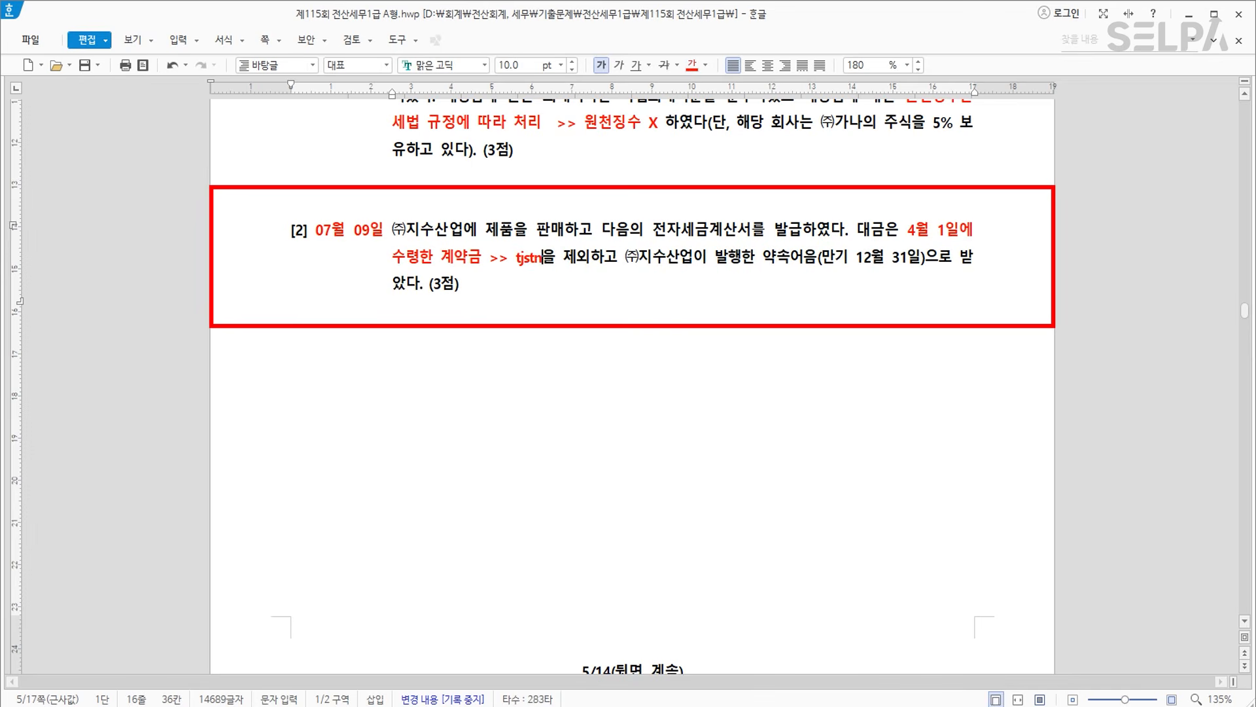
text(선수금)
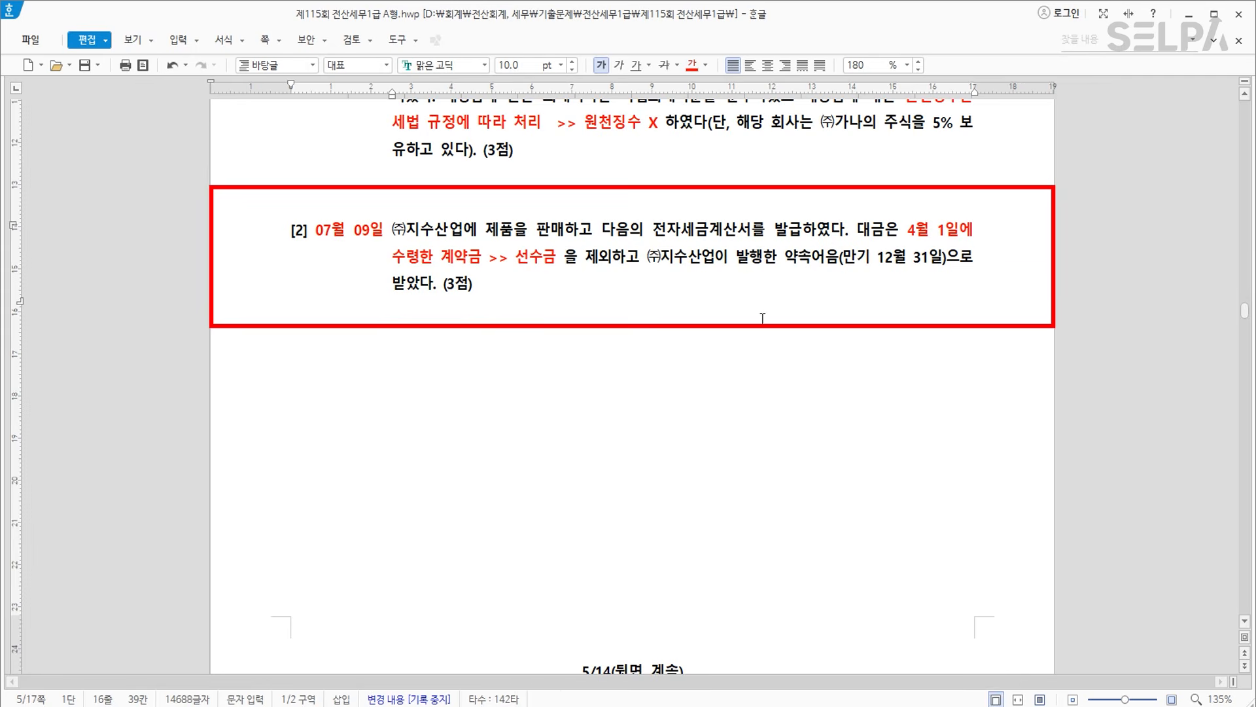
scroll(730, 330, down, 5)
scroll(728, 331, down, 3)
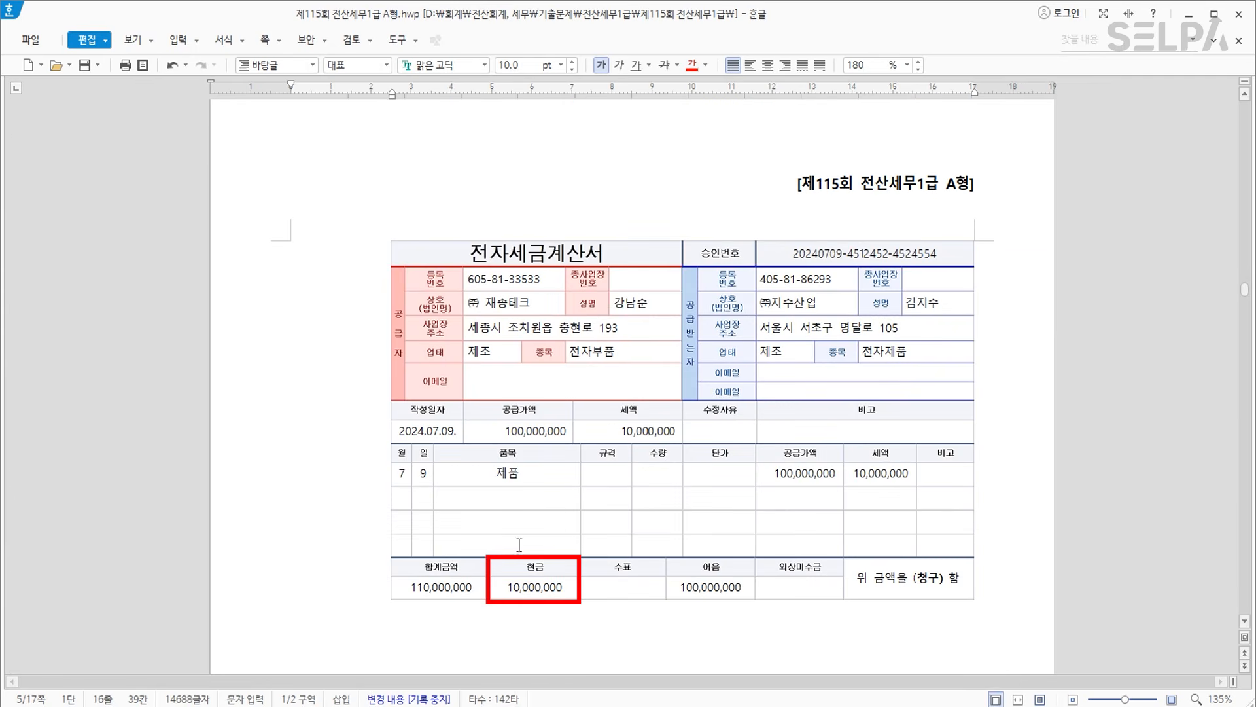
click(562, 588)
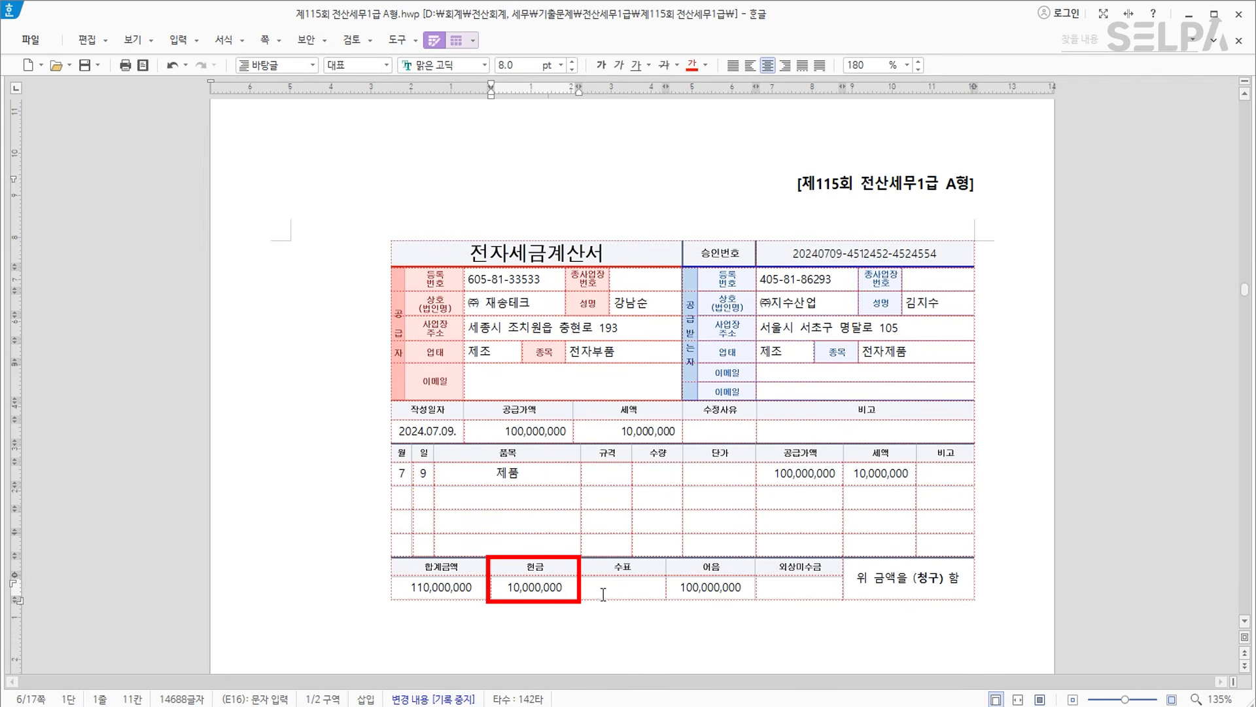
key(alt+Tab)
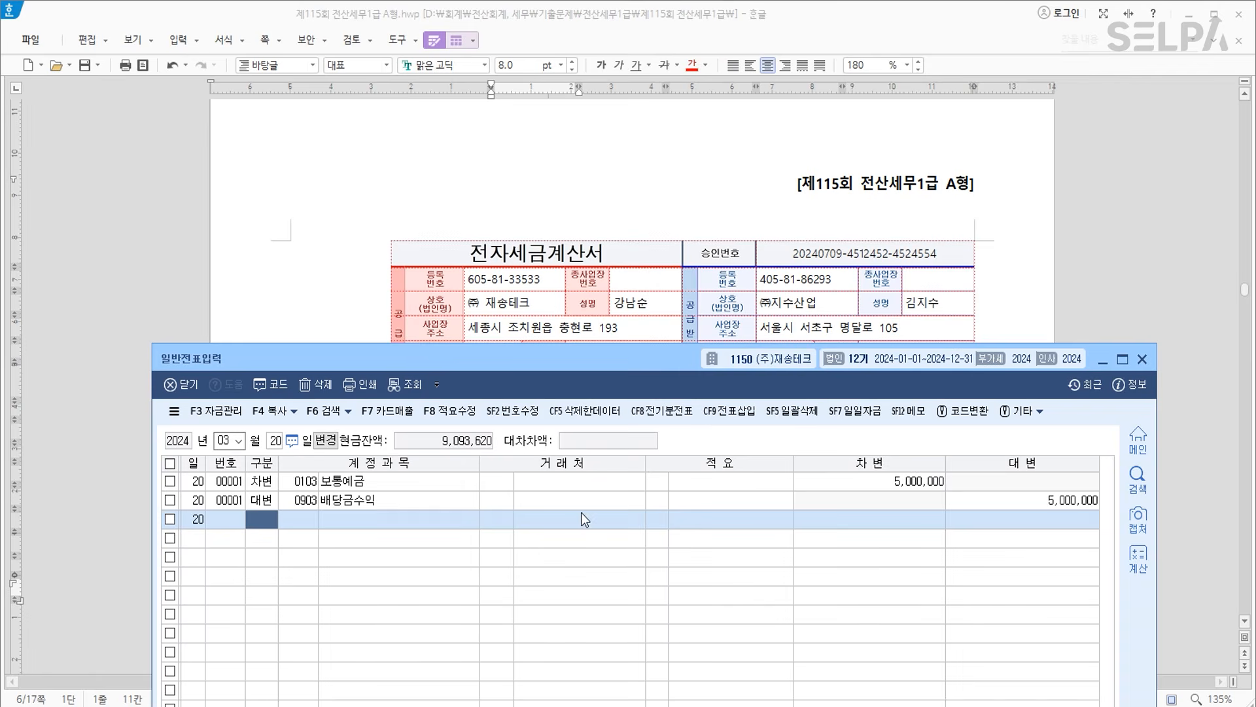
key(Escape)
key(Escape)
text(04.01)
key(Up)
key(Up)
key(Up)
key(Up)
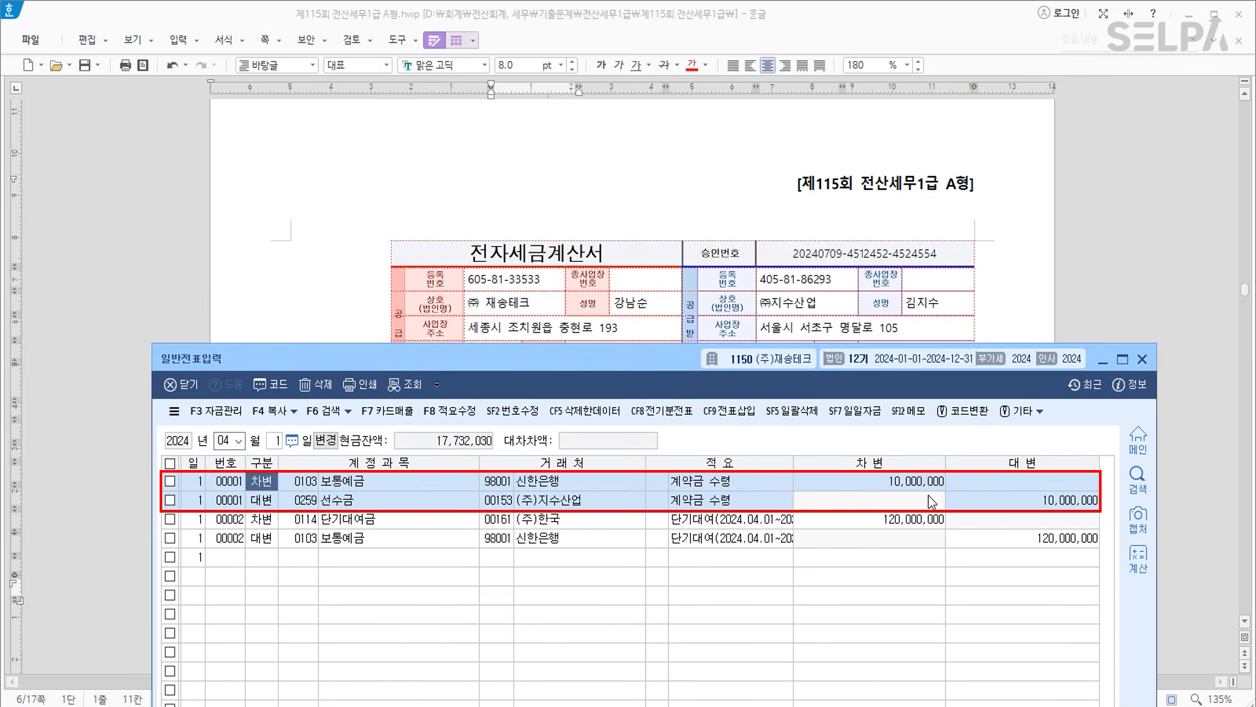
click(580, 167)
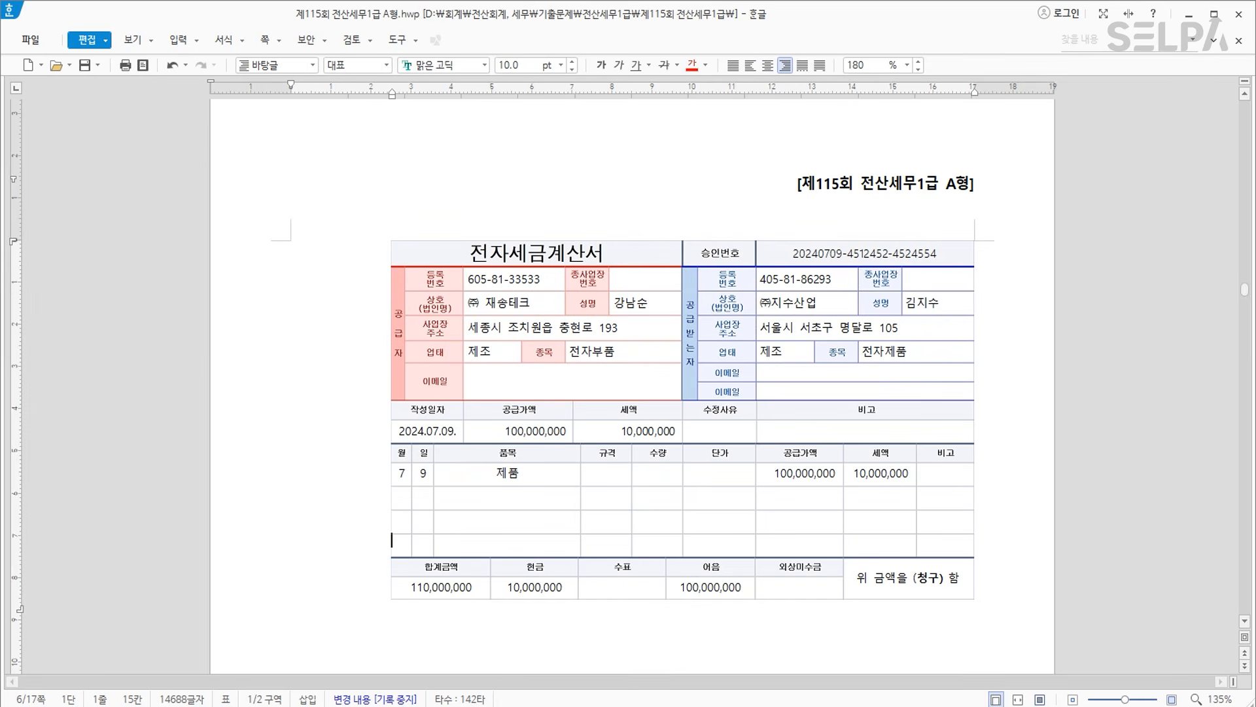
click(510, 705)
key(ctrl+Return)
In 매입매출전표입력, enter a July 9 과세 (11) sale of 제품 with 100,000,000 supply amount.
text(ㅁㅇ)
key(Return)
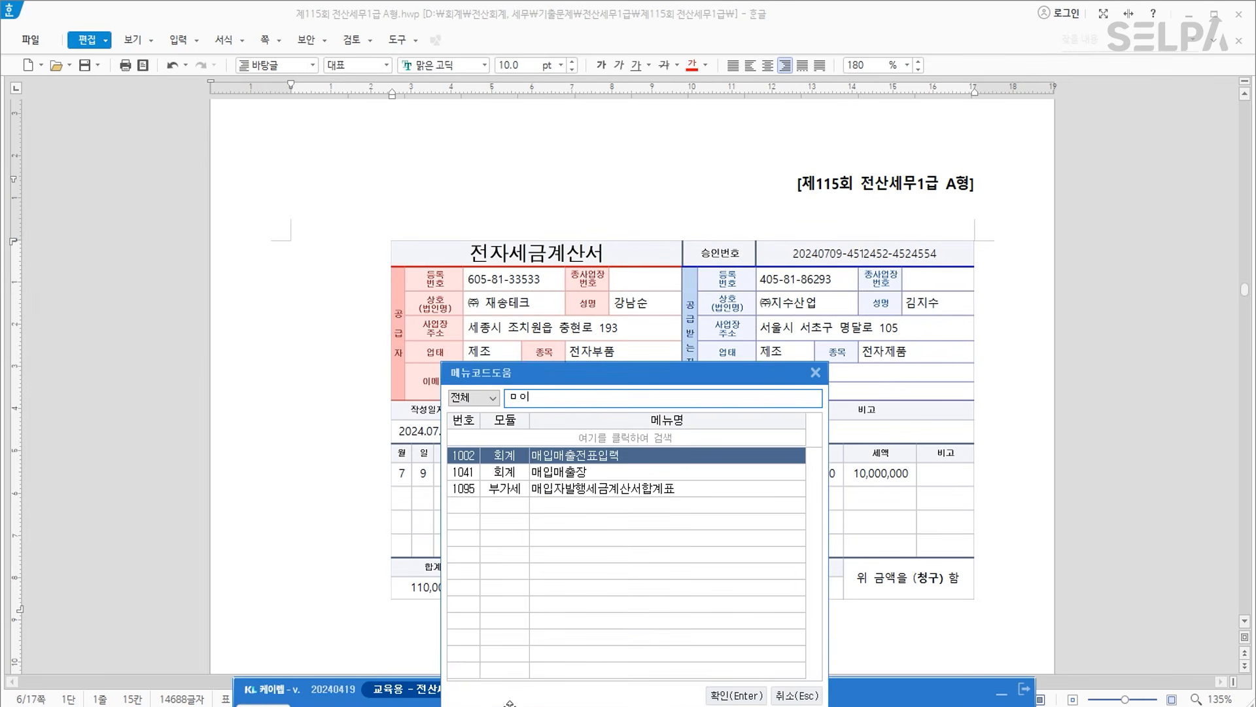
key(Return)
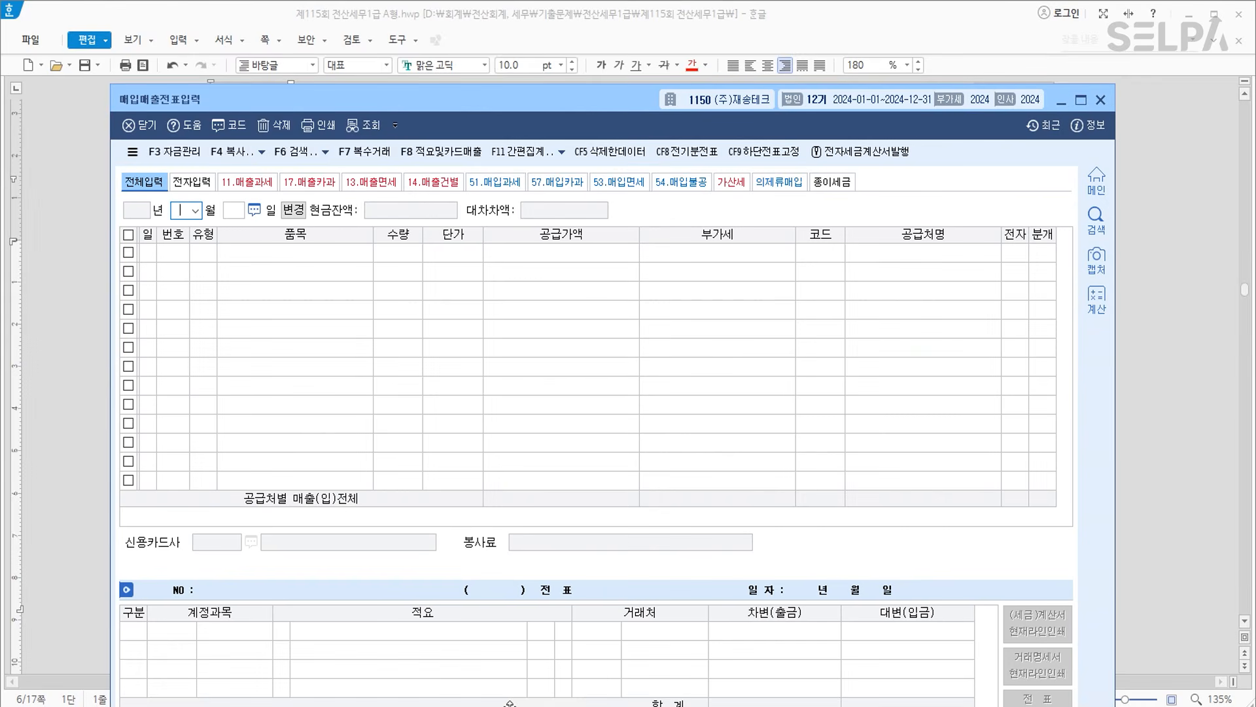
text(9)
key(Return)
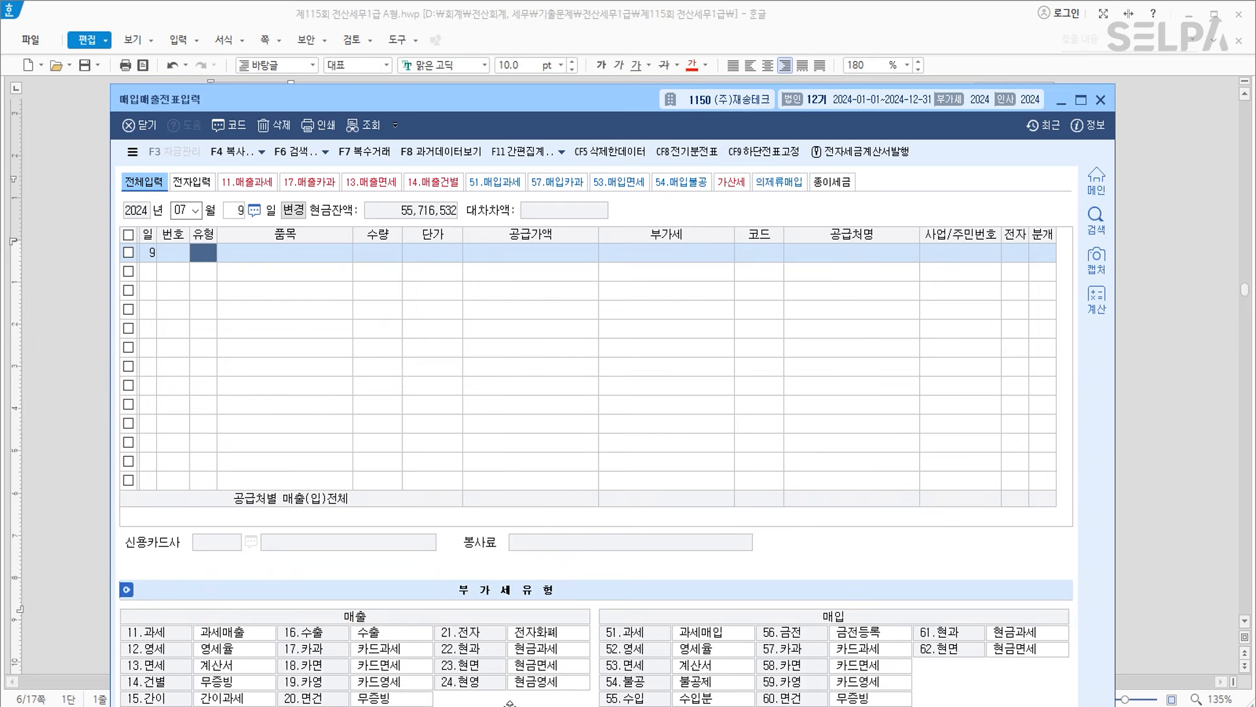
text(11)
key(Return)
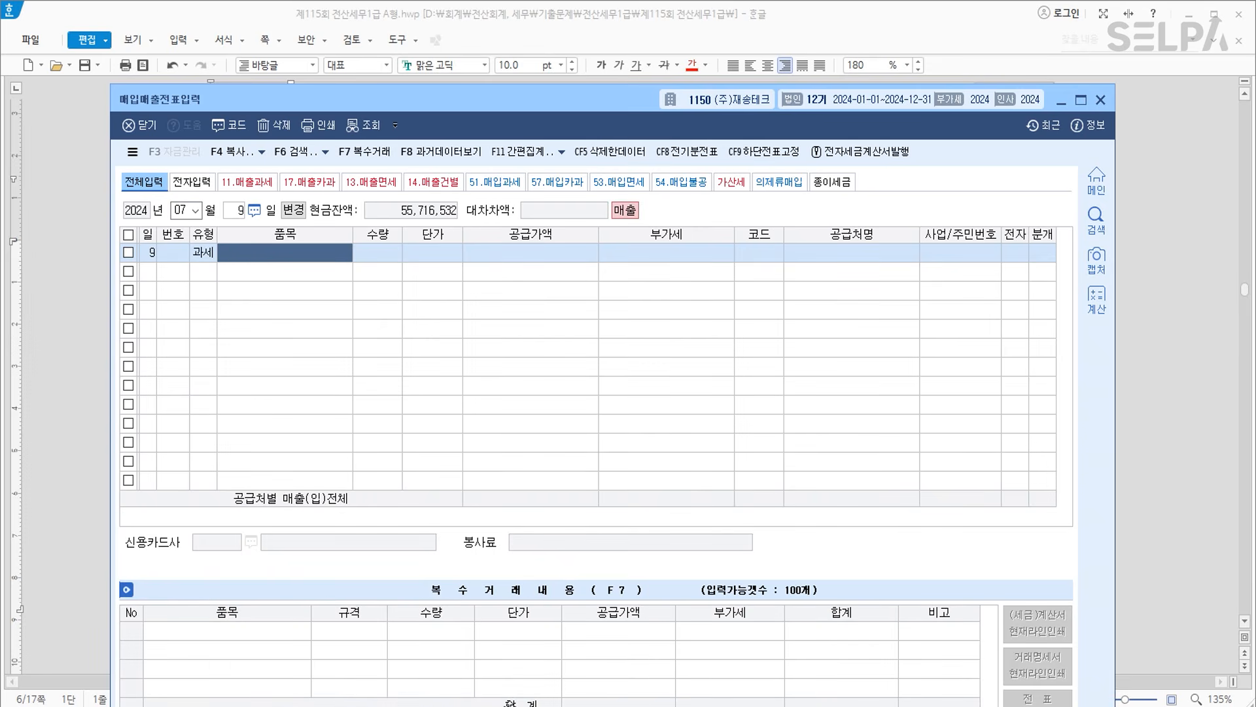
text(제품)
key(Return)
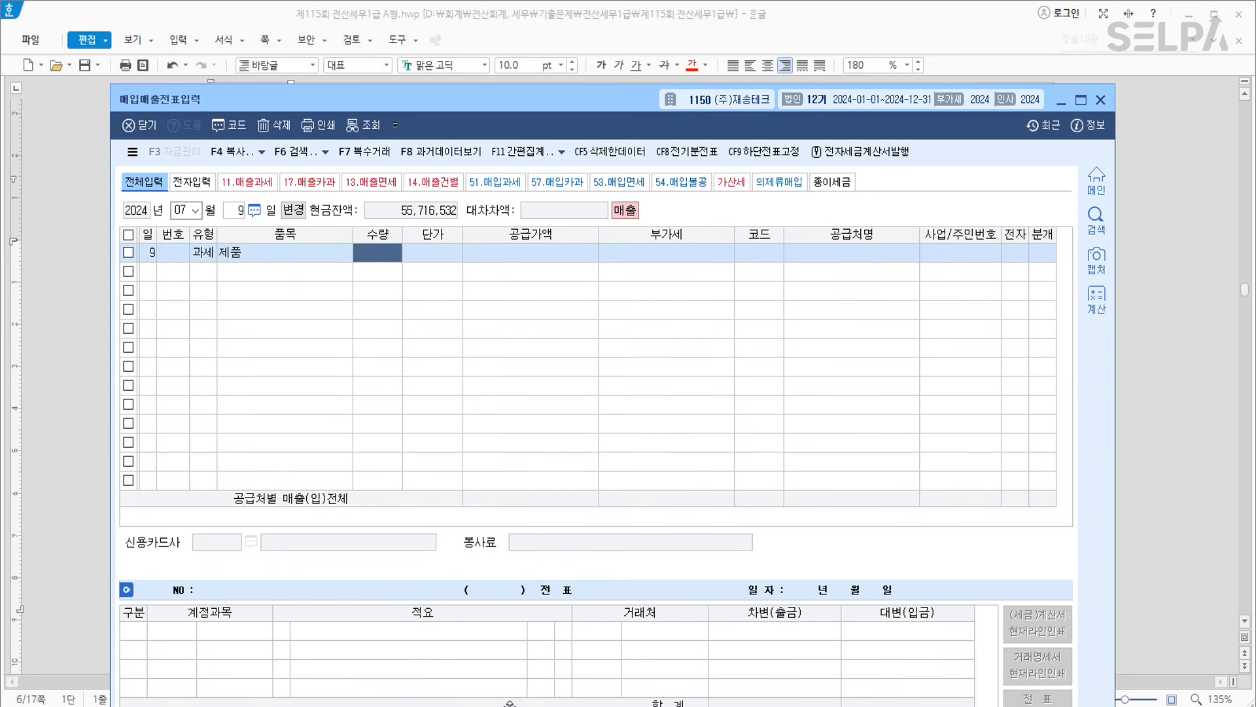
key(Return)
text(100000000)
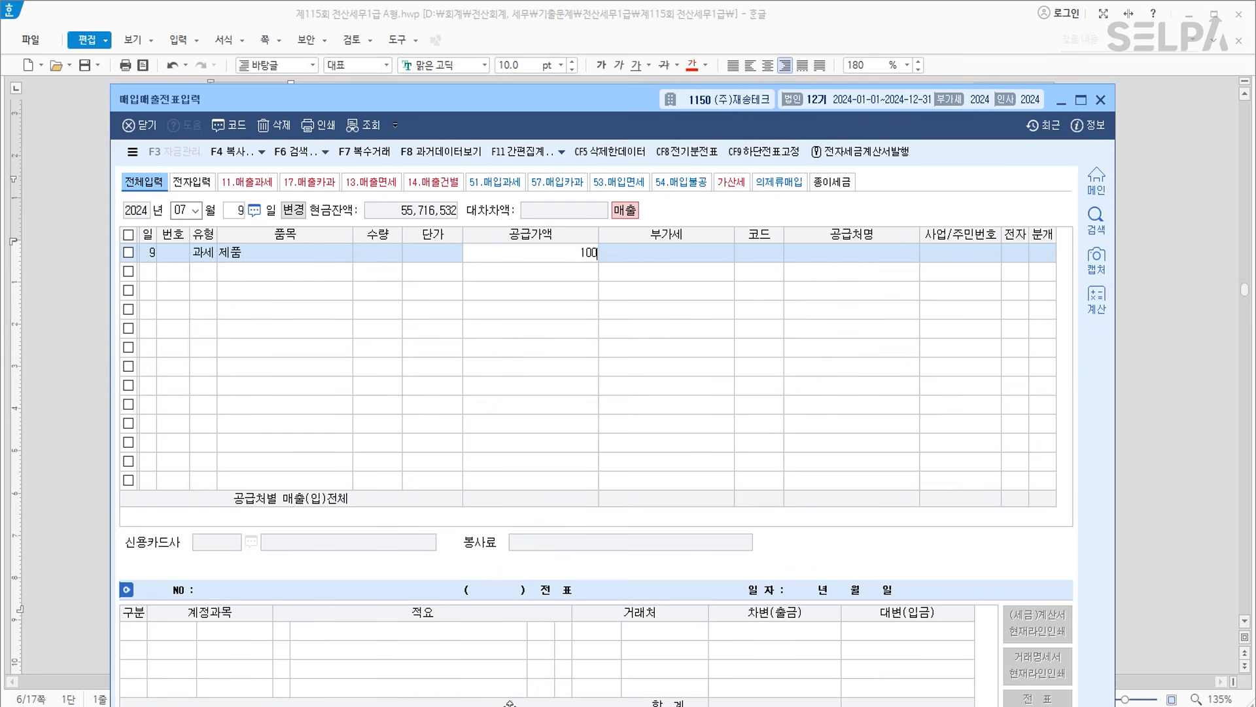
key(Return)
Set the customer to 00153 (주)지수산업, 전자 to 1, and 분개 to 3 (혼합).
key(Return)
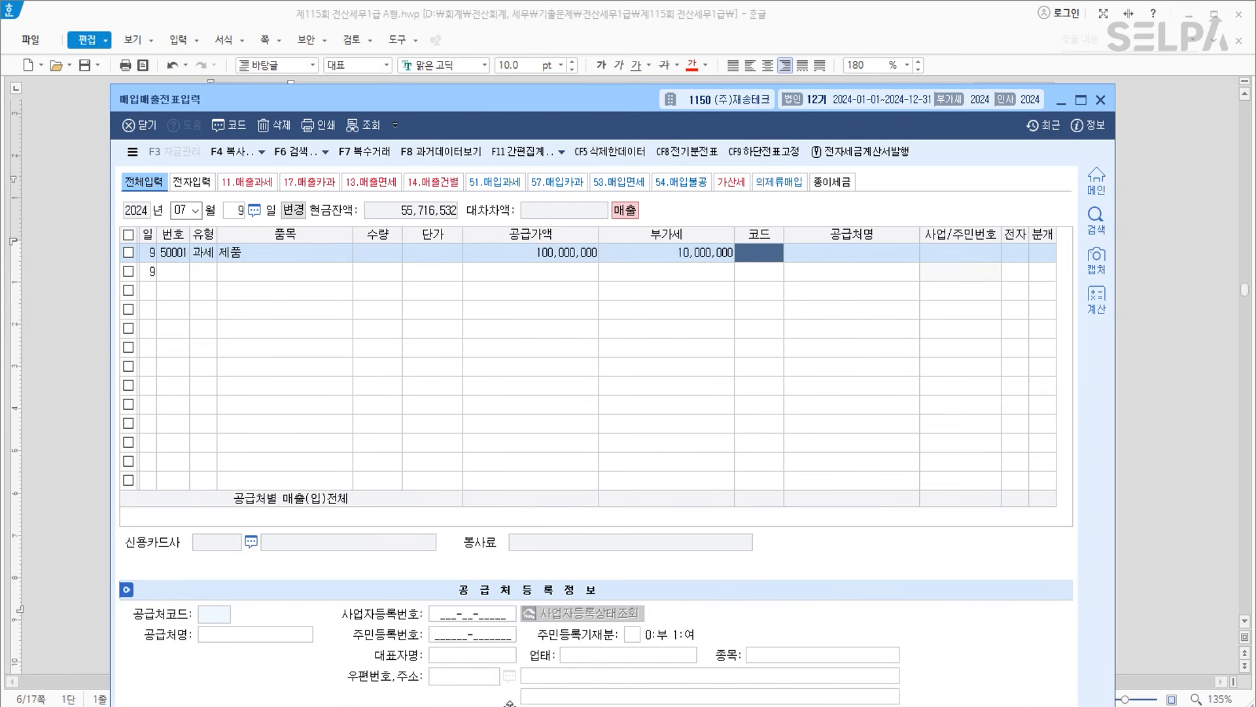
text(지식)
key(Return)
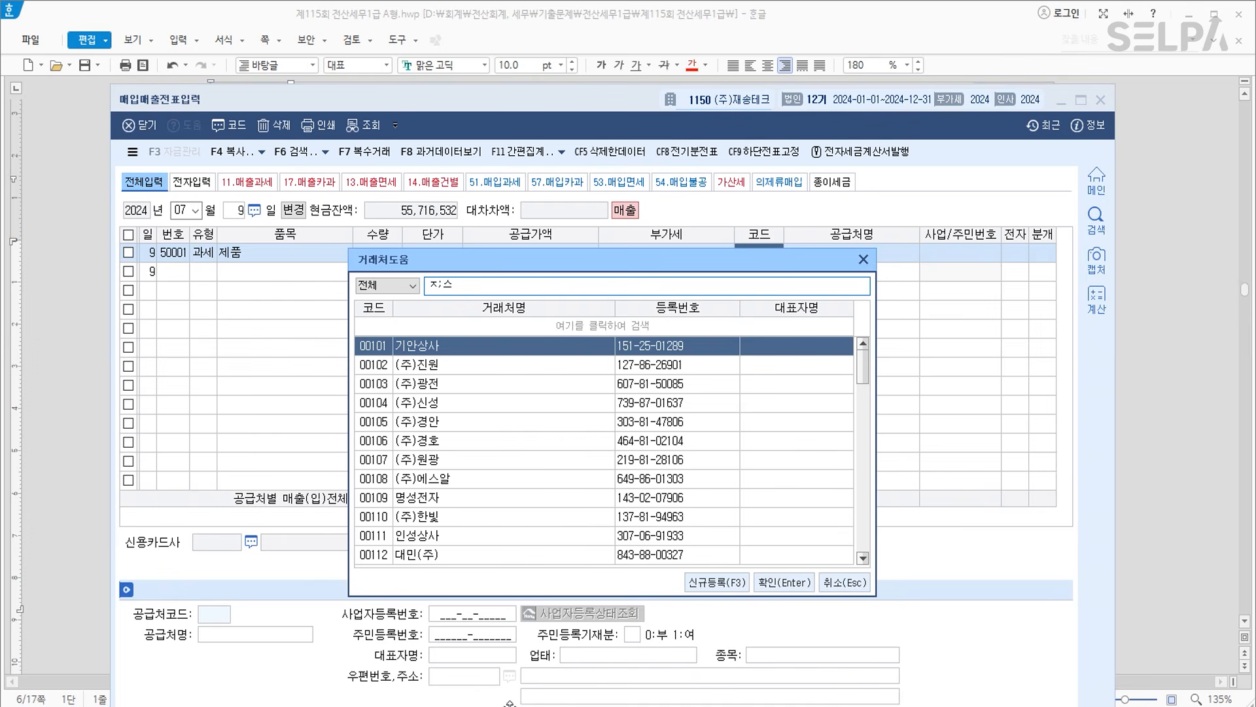
text(지수)
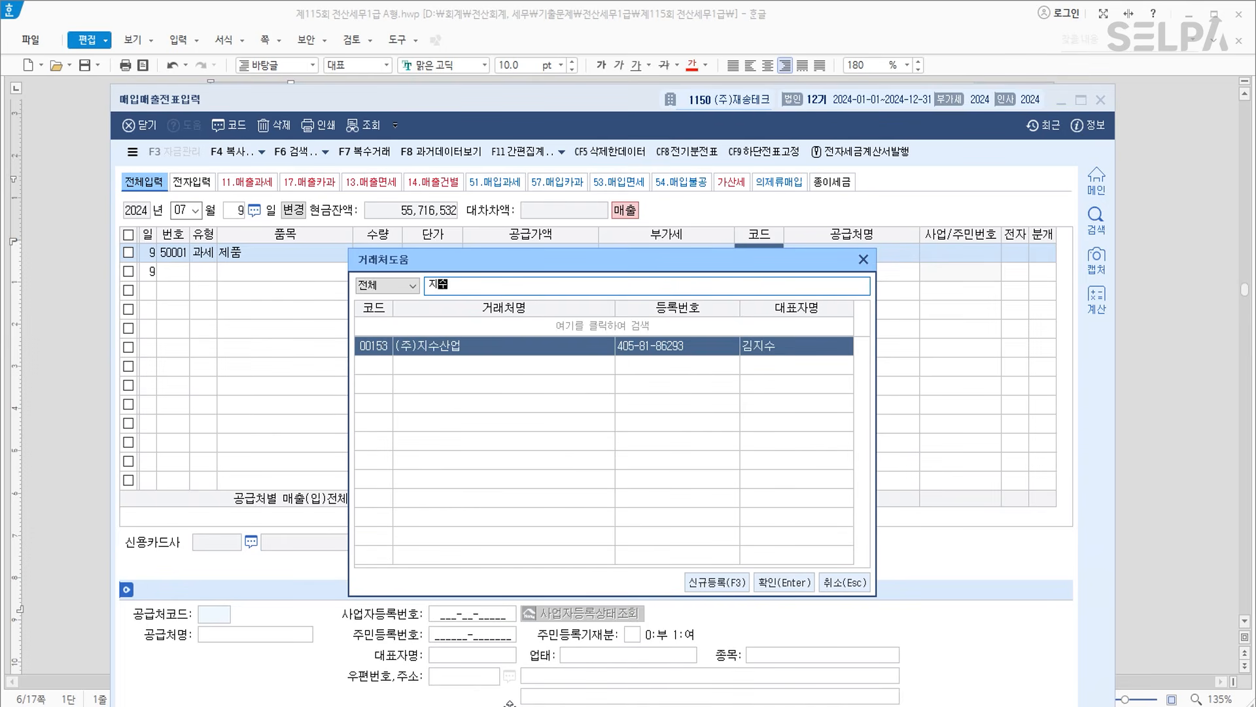
key(Return)
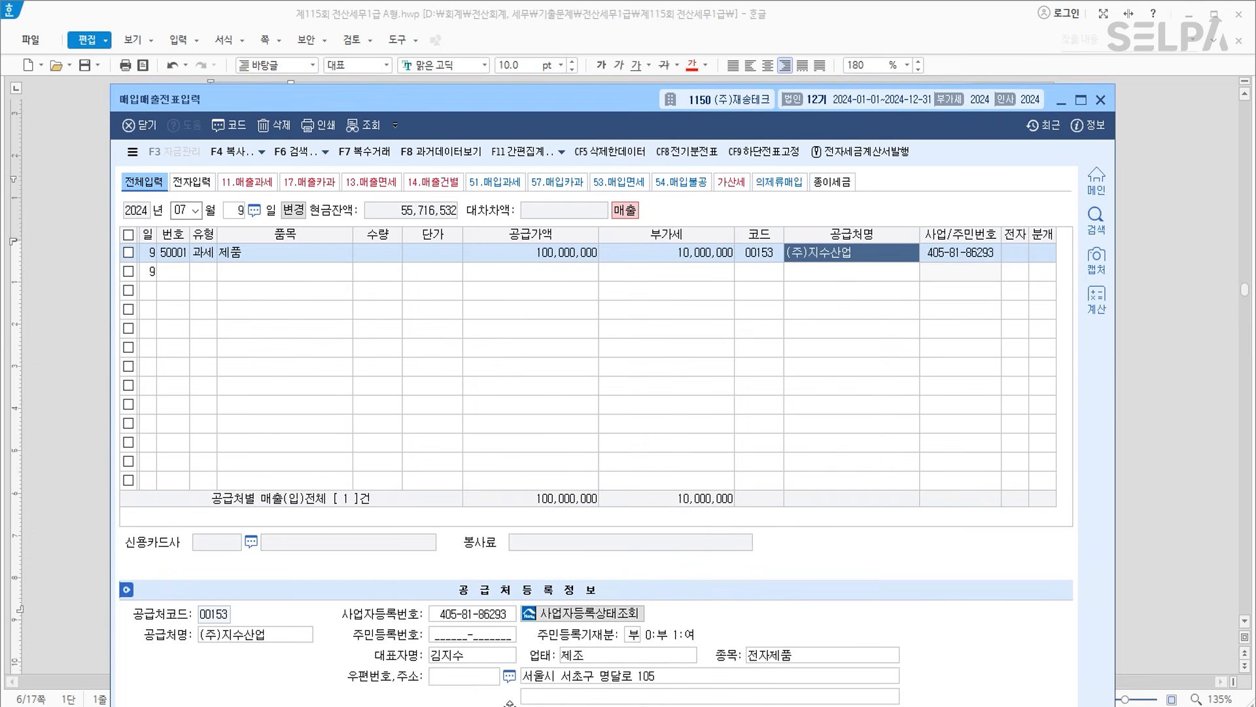
key(Return)
text(1)
key(Return)
text(3)
key(Return)
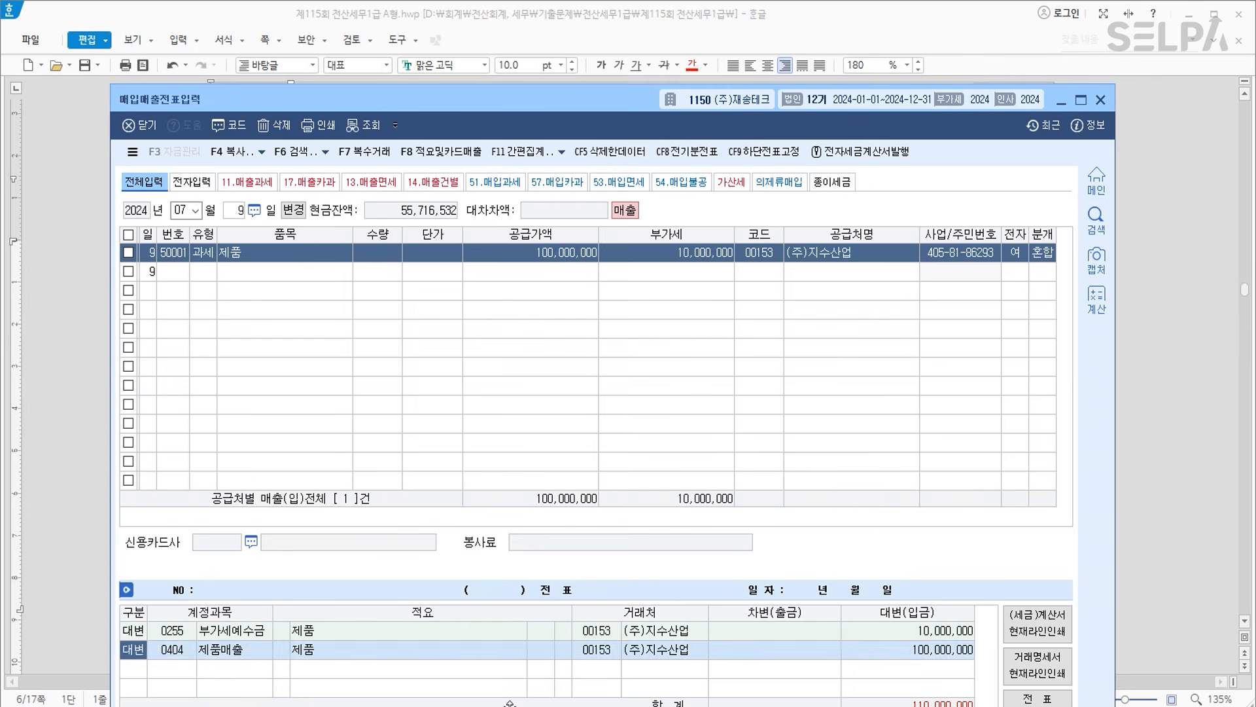
Add debit lines 0259 선수금 10,000,000 and 0110 받을어음 100,000,000, balancing at 110,000,000.
text(3)
key(Return)
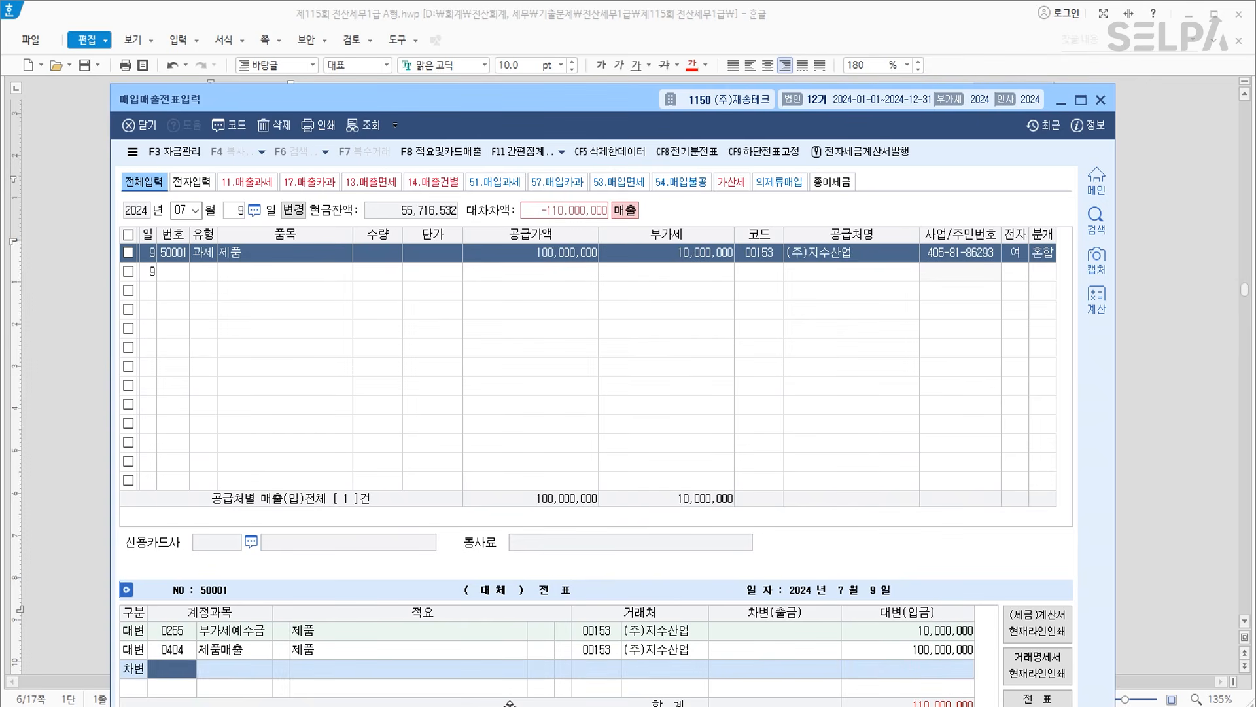
text(선수금)
key(Return)
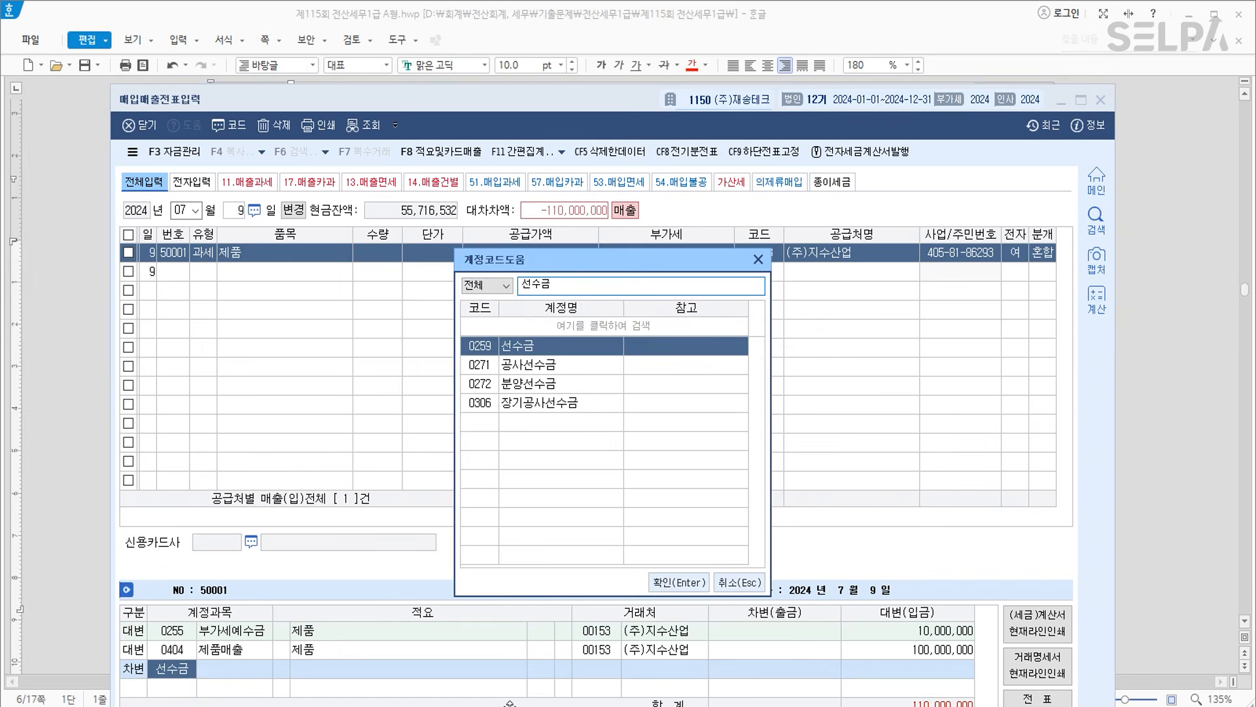
key(Return)
text(10000000)
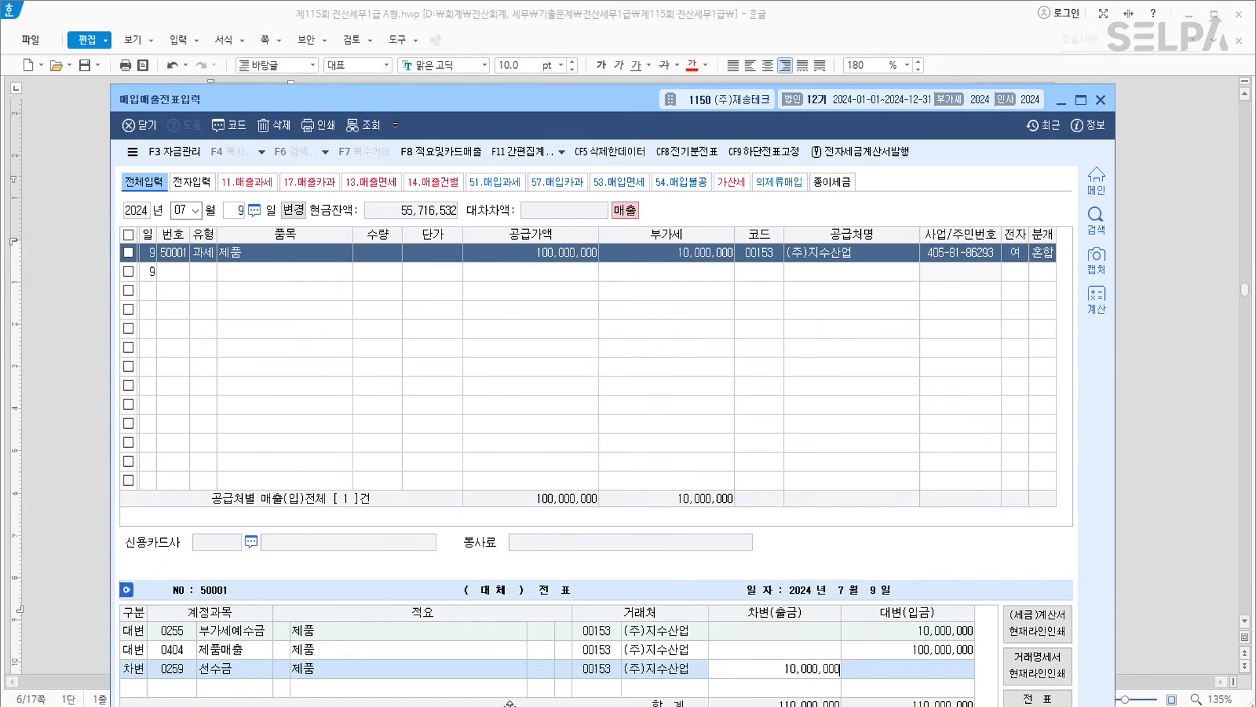
key(Return)
text(3)
key(Return)
text(110)
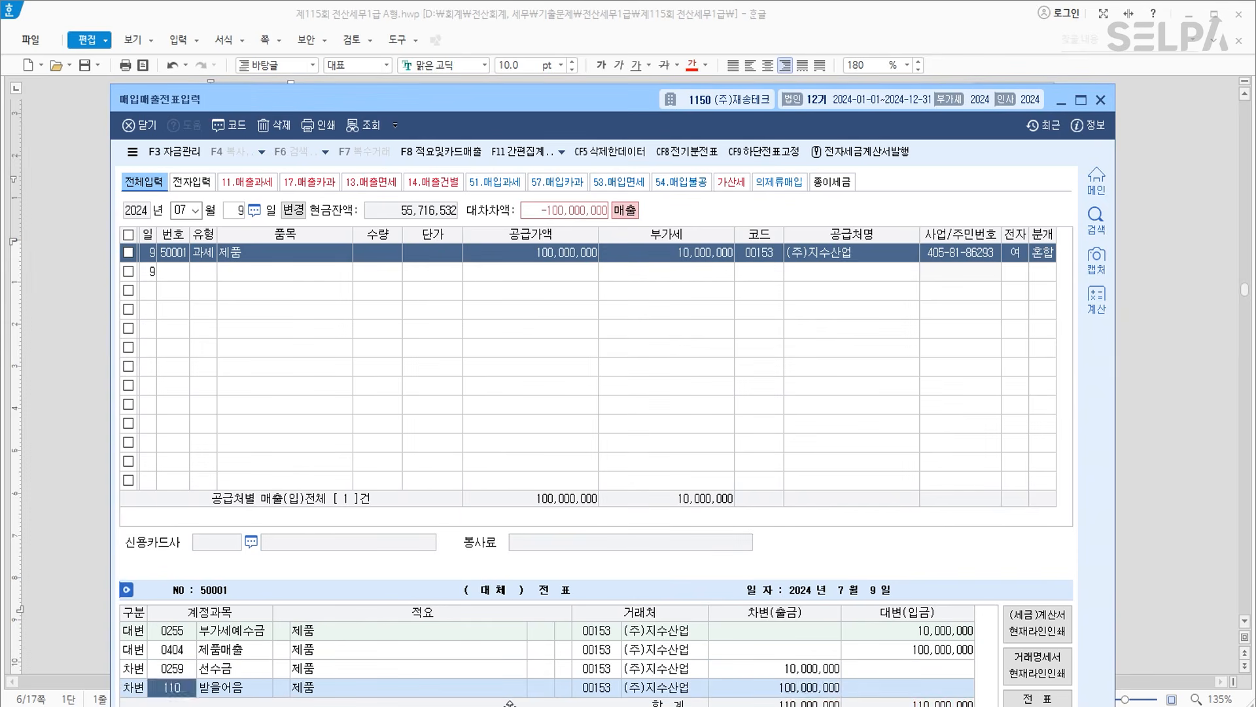
key(Return)
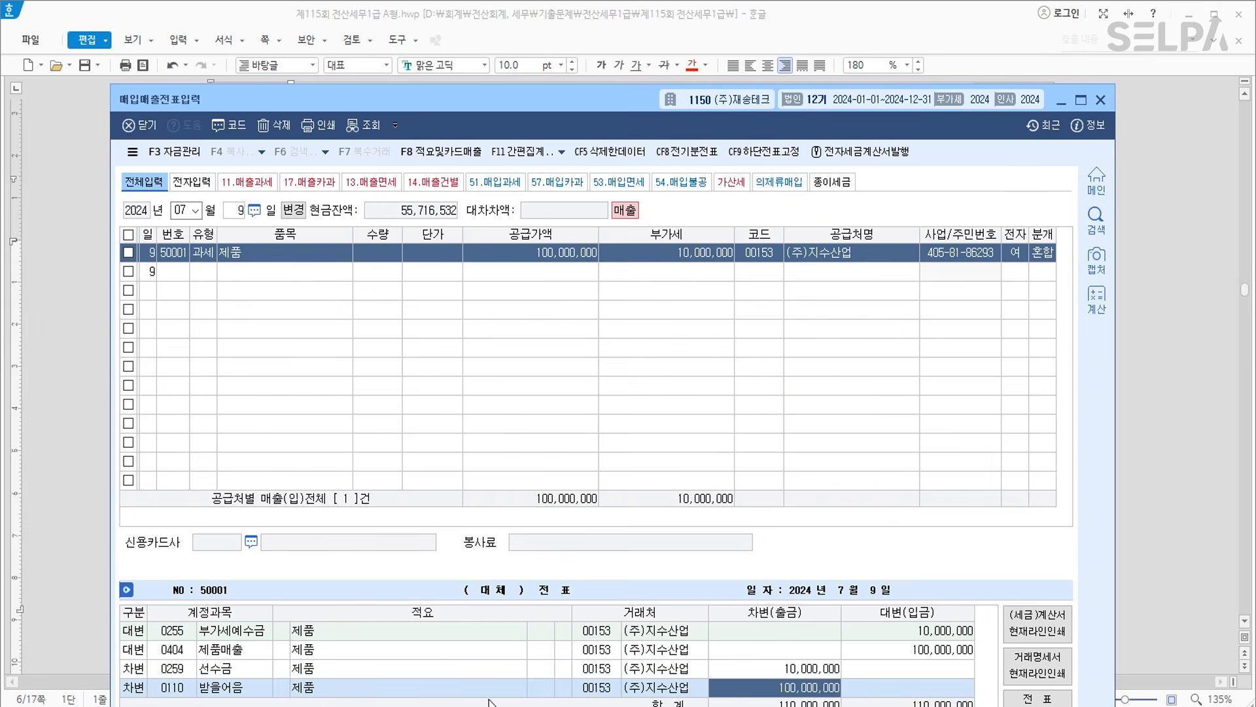
drag(591, 105, 603, 27)
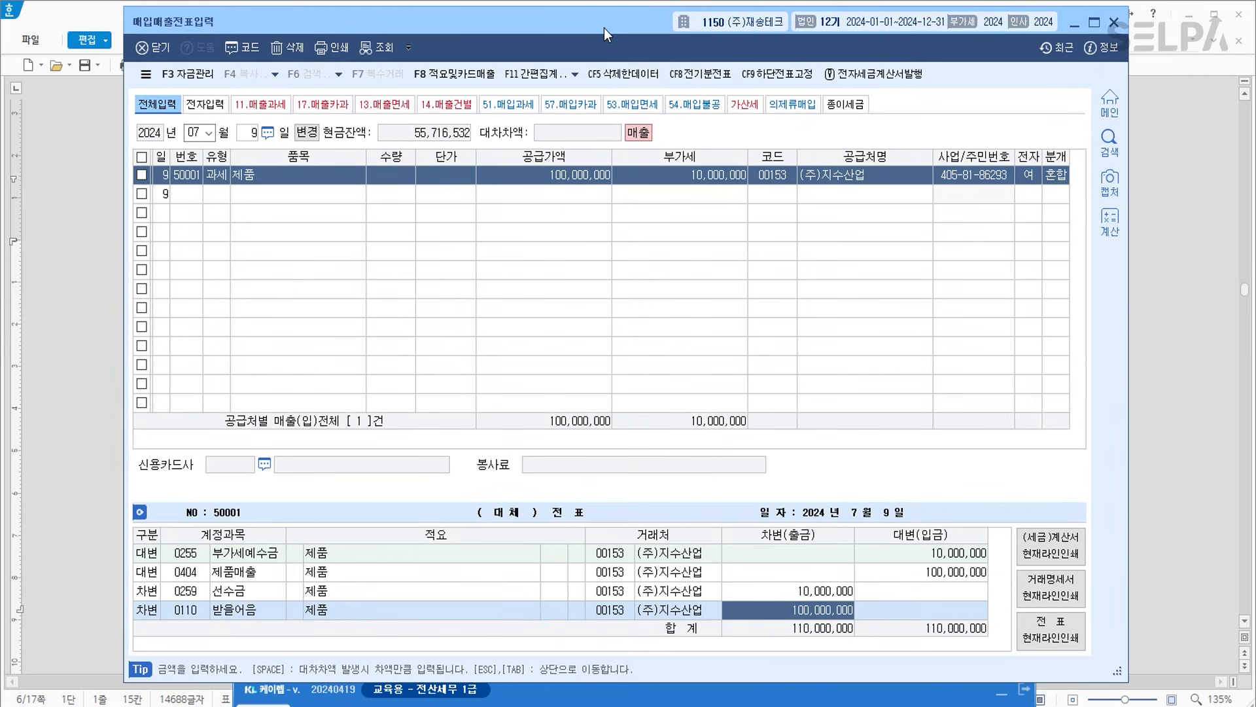
drag(569, 7, 574, 216)
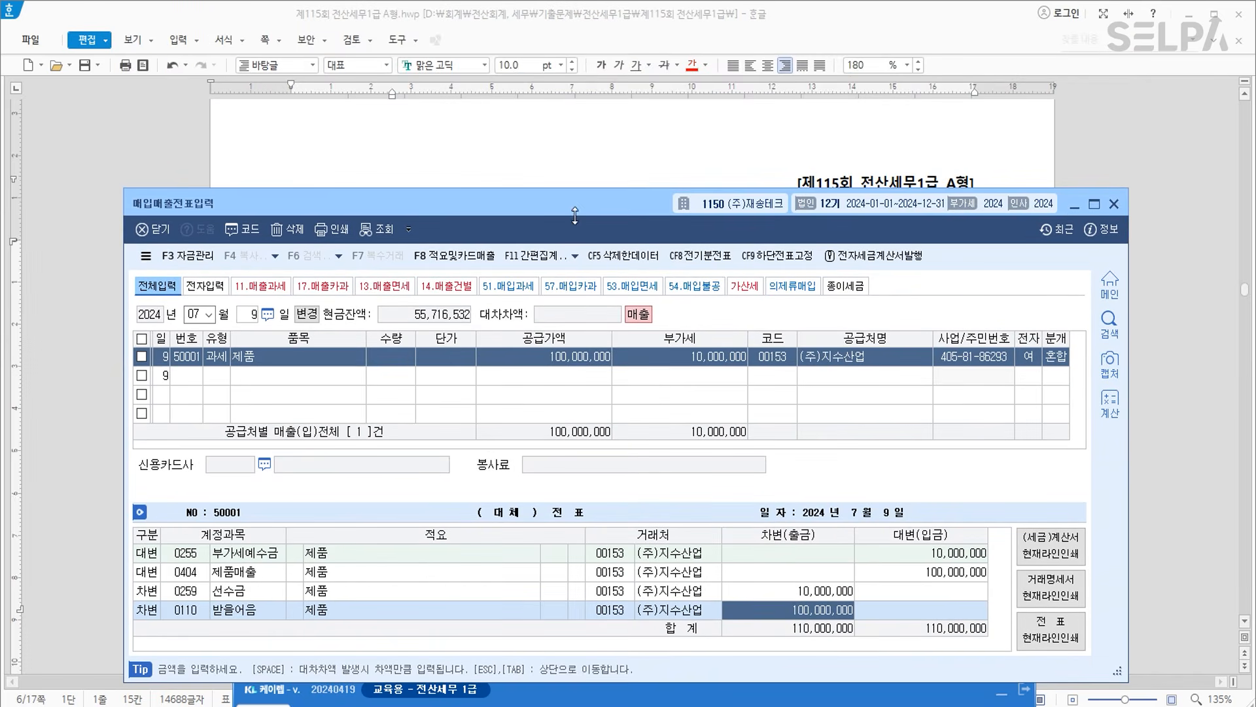
In question [3], colour $50,000 and 외상매출금 red and write '돈 | 외상매출금' below the table.
click(1077, 205)
click(327, 500)
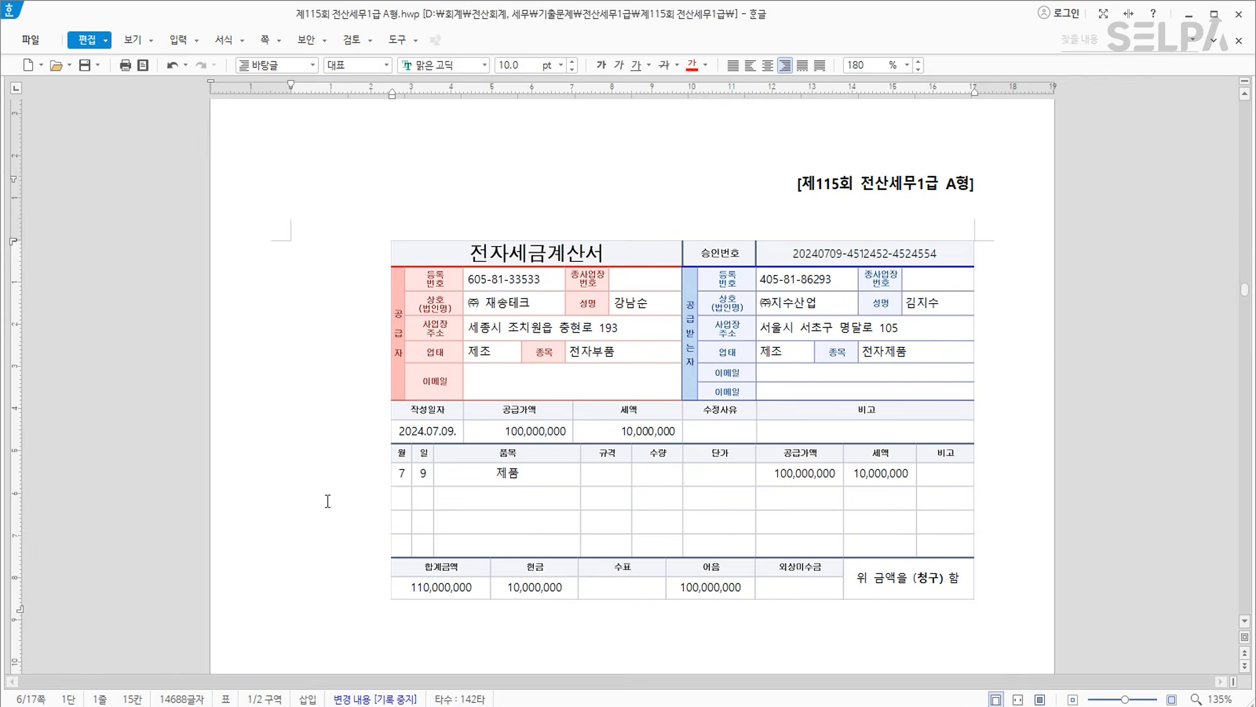
scroll(395, 504, down, 10)
scroll(398, 504, down, 5)
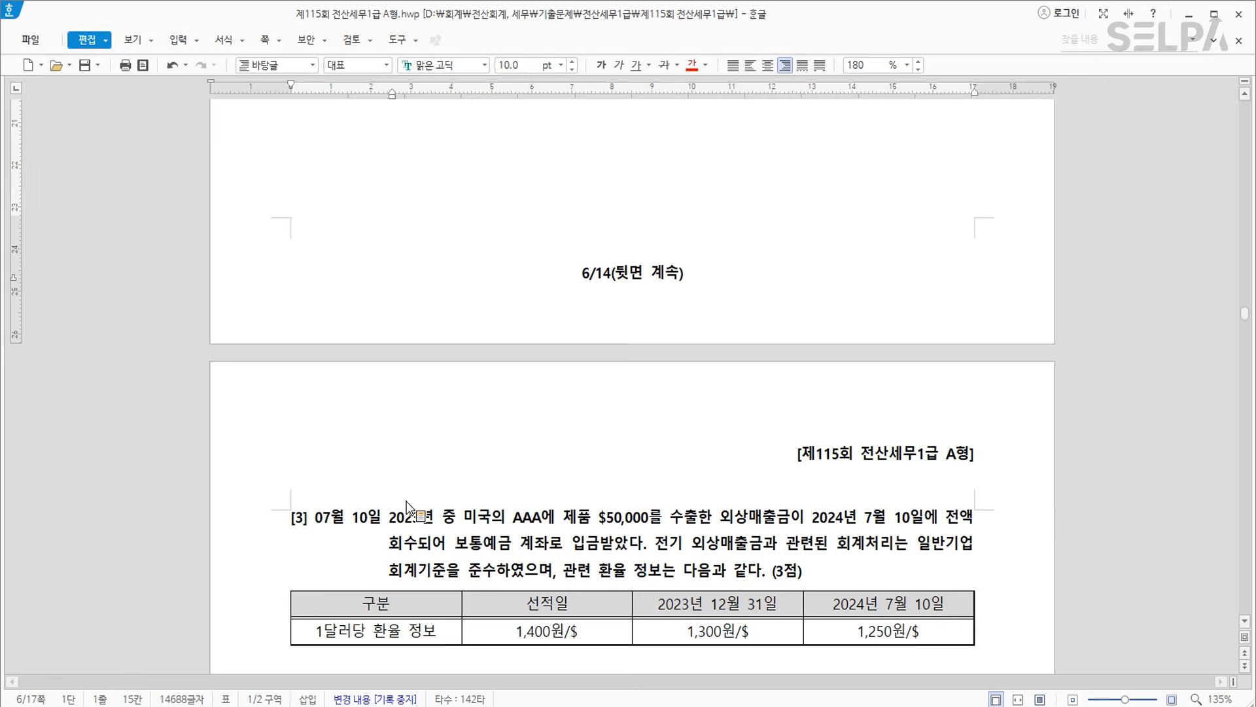
drag(317, 451, 378, 453)
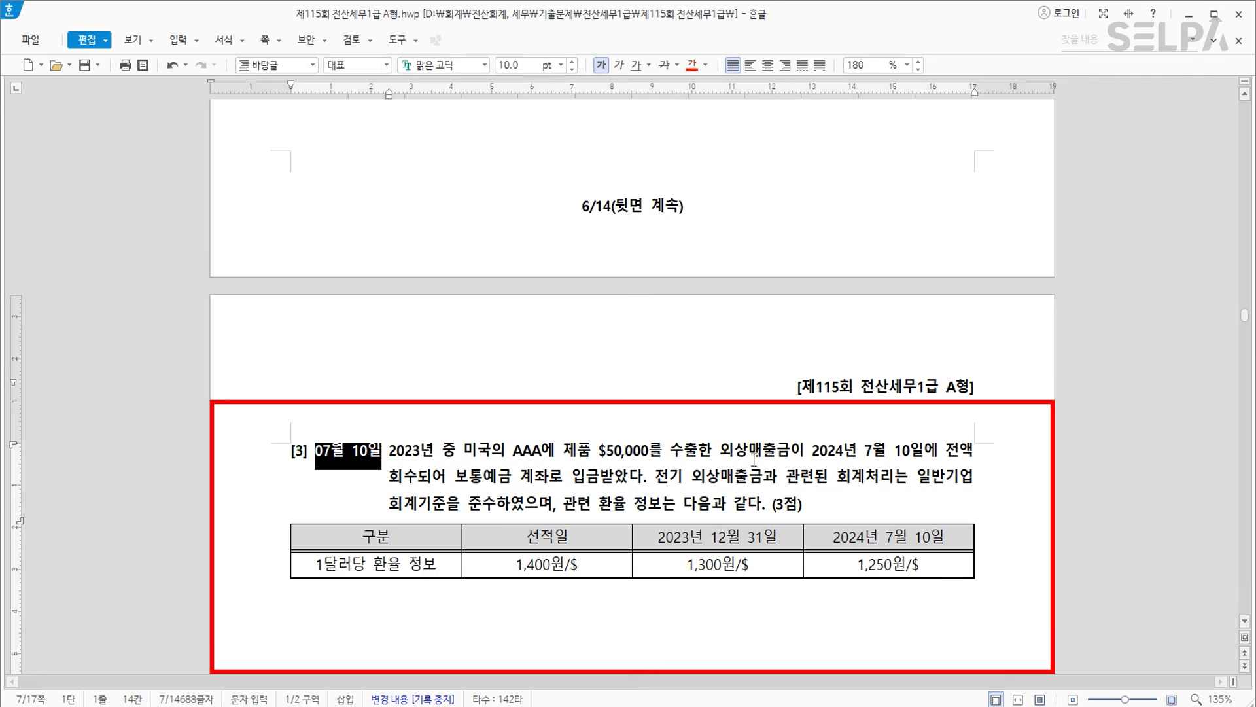
drag(598, 451, 790, 451)
click(691, 65)
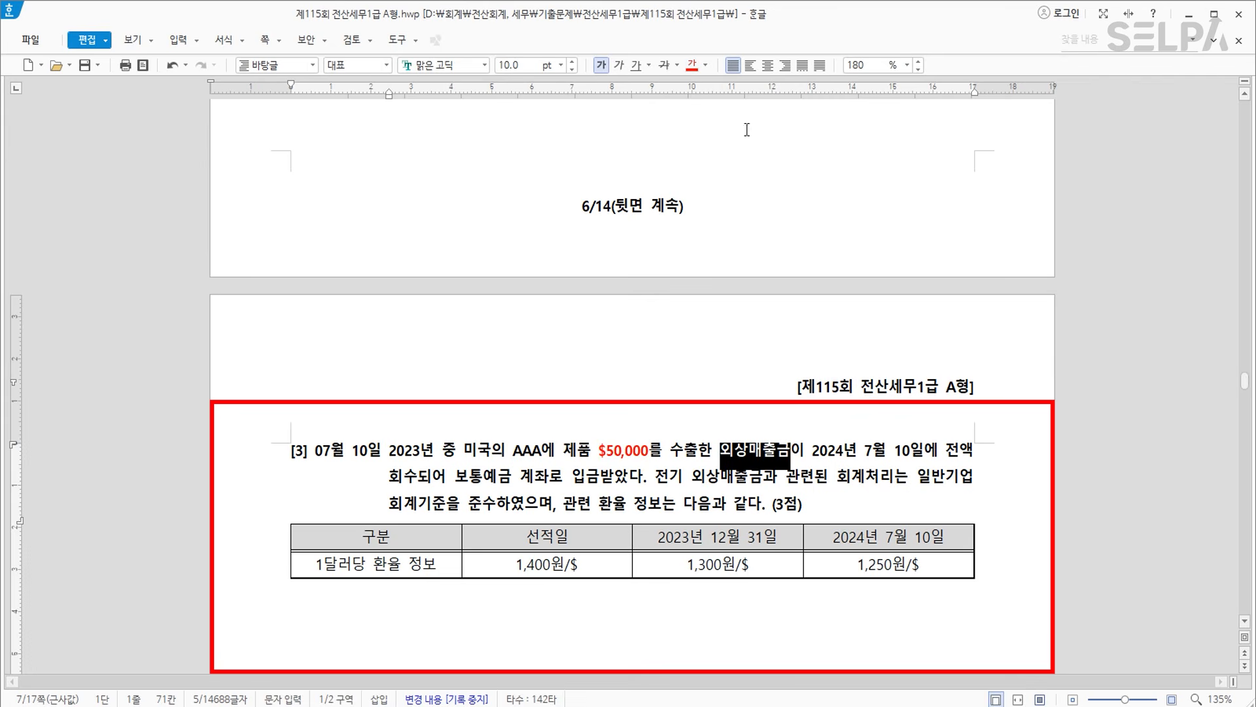
click(692, 65)
click(520, 593)
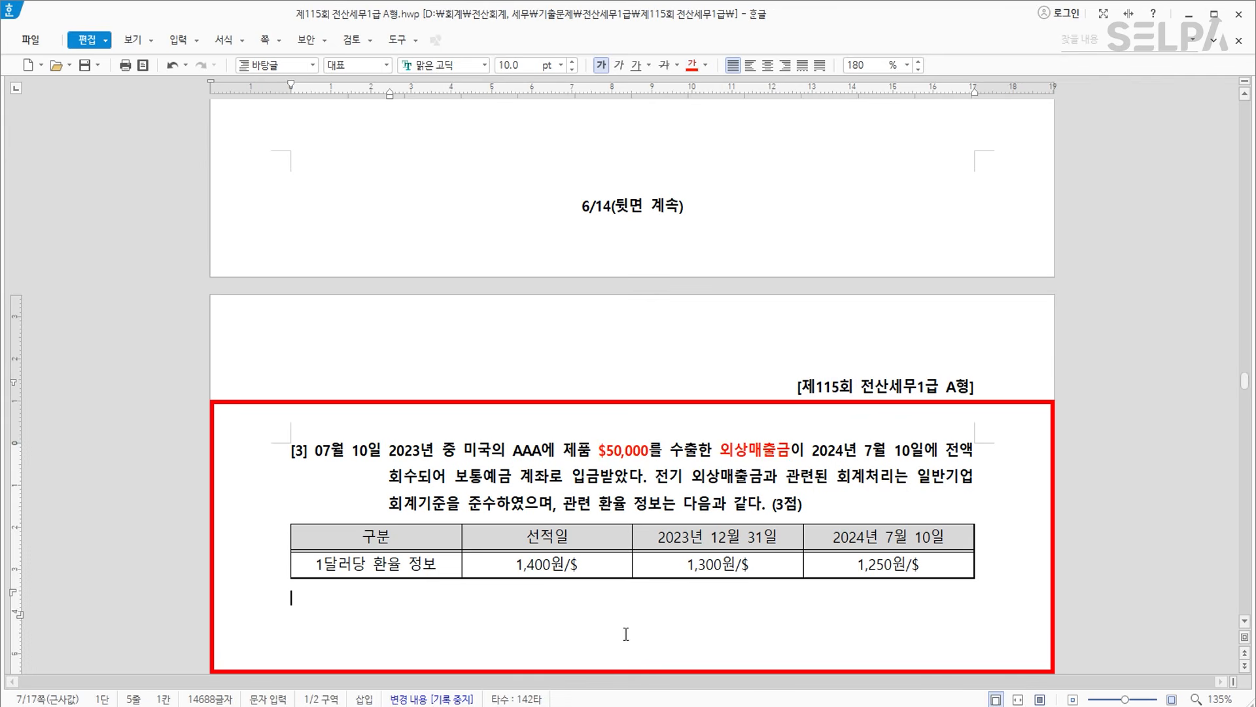
text(돈   | 외상매출금)
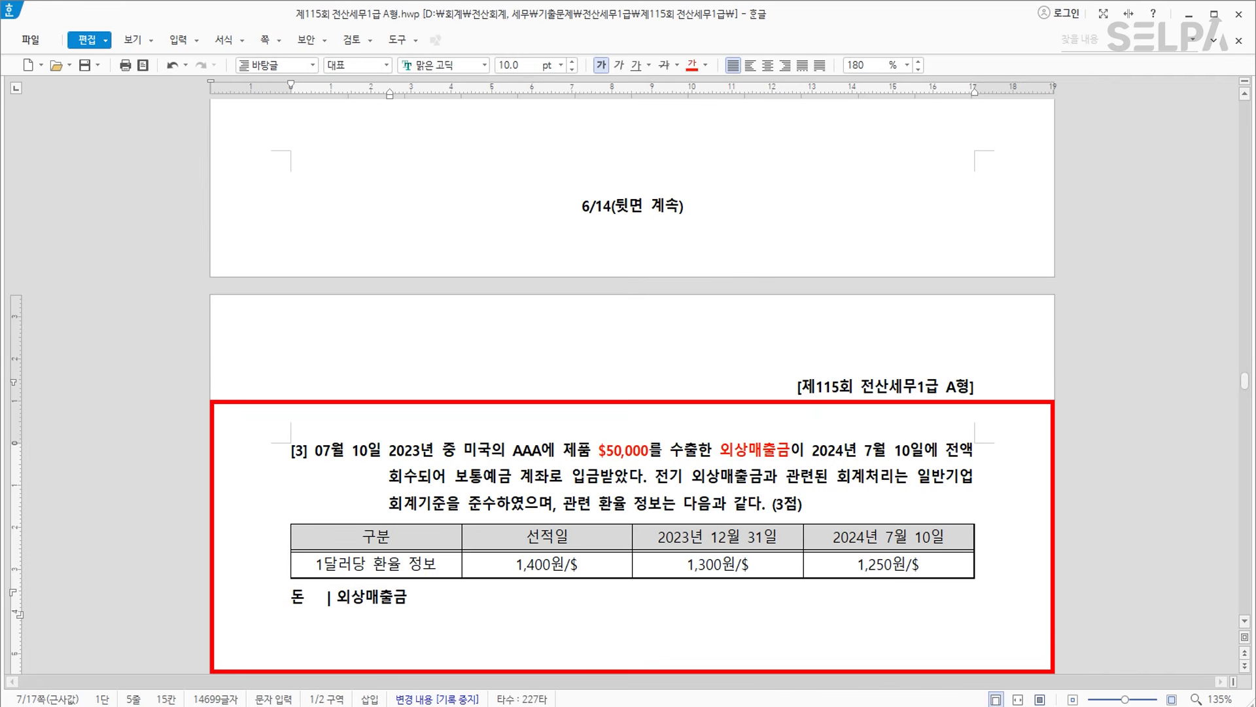
Complete the note to read '돈 현재환율 | 외상매출금 과거환율'.
scroll(298, 396, down, 3)
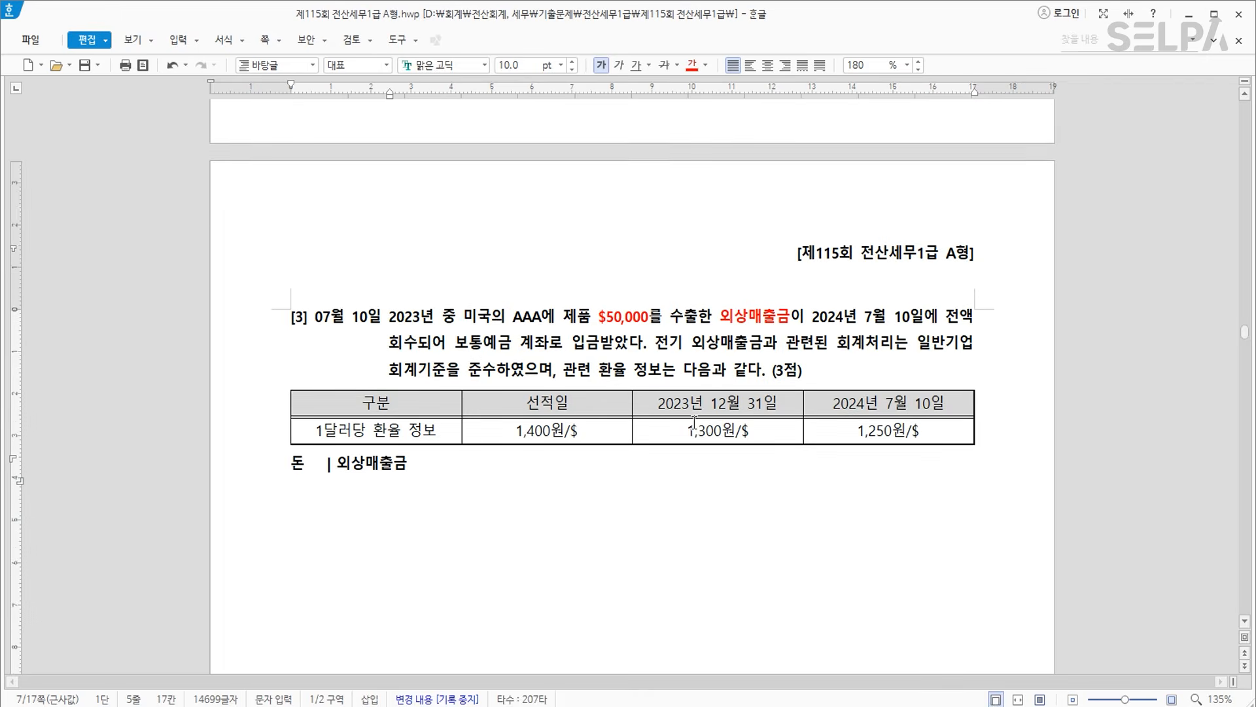
click(320, 397)
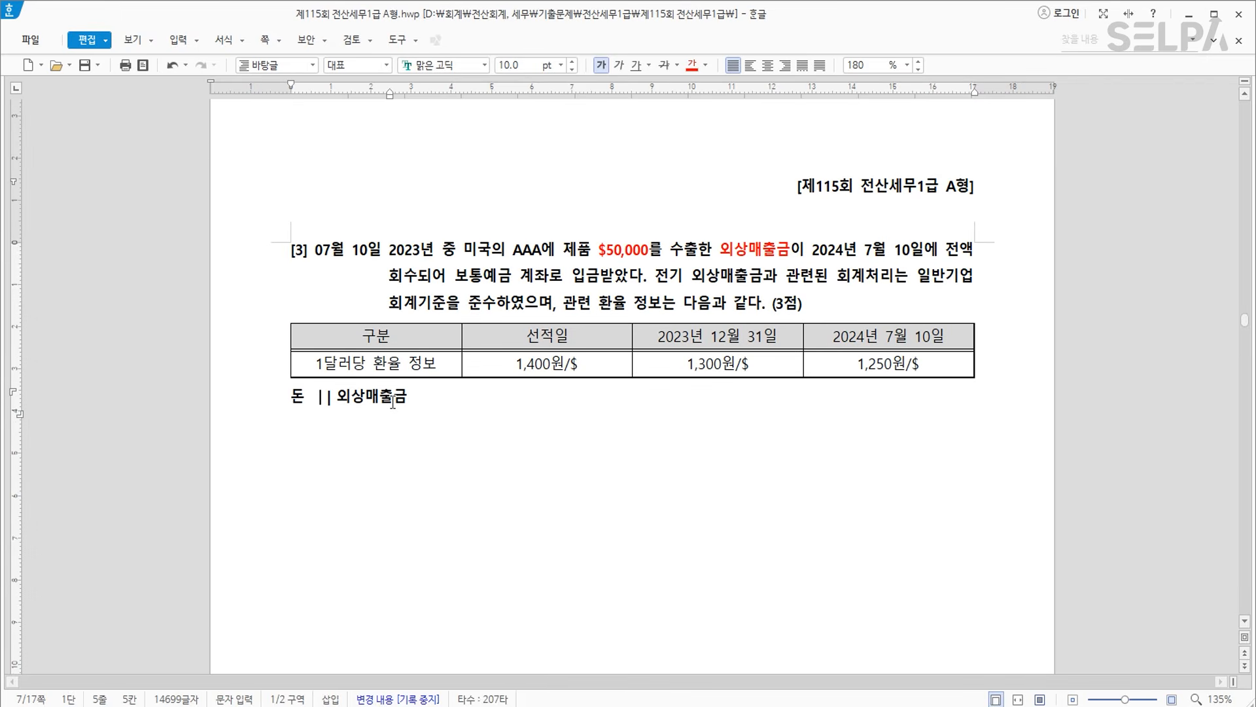
text(현재환율)
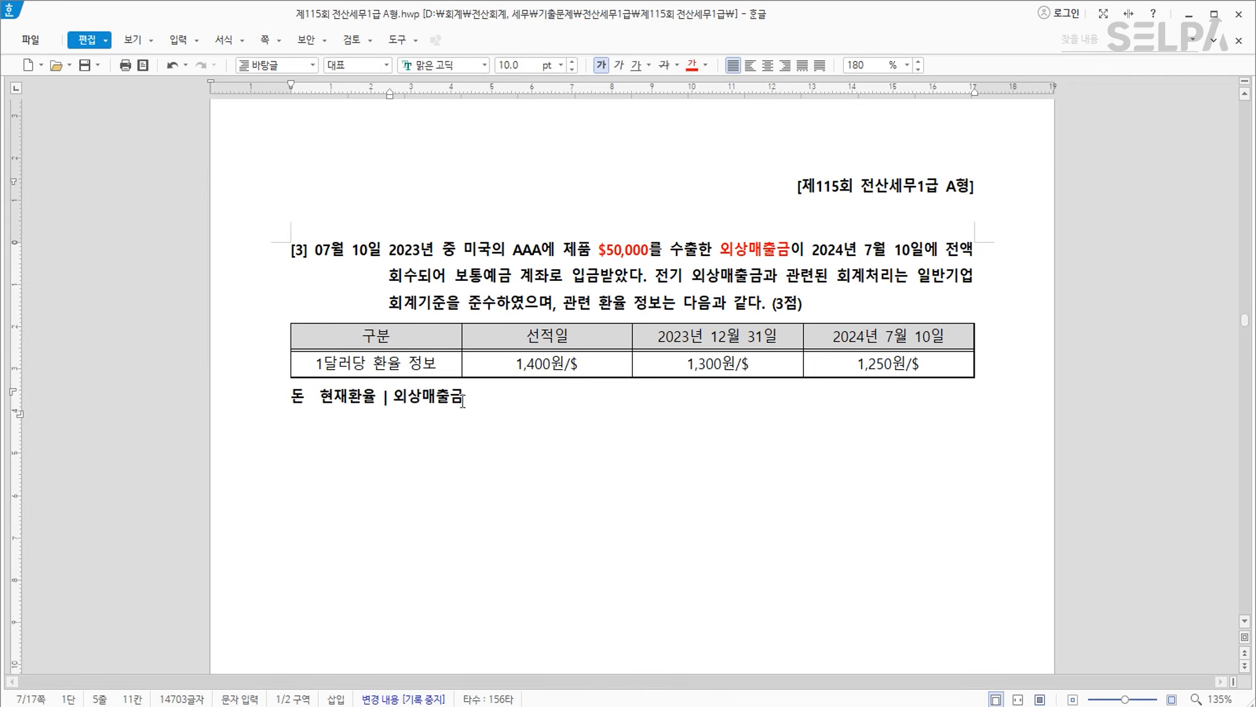
text( | 외상매출금 과거환율)
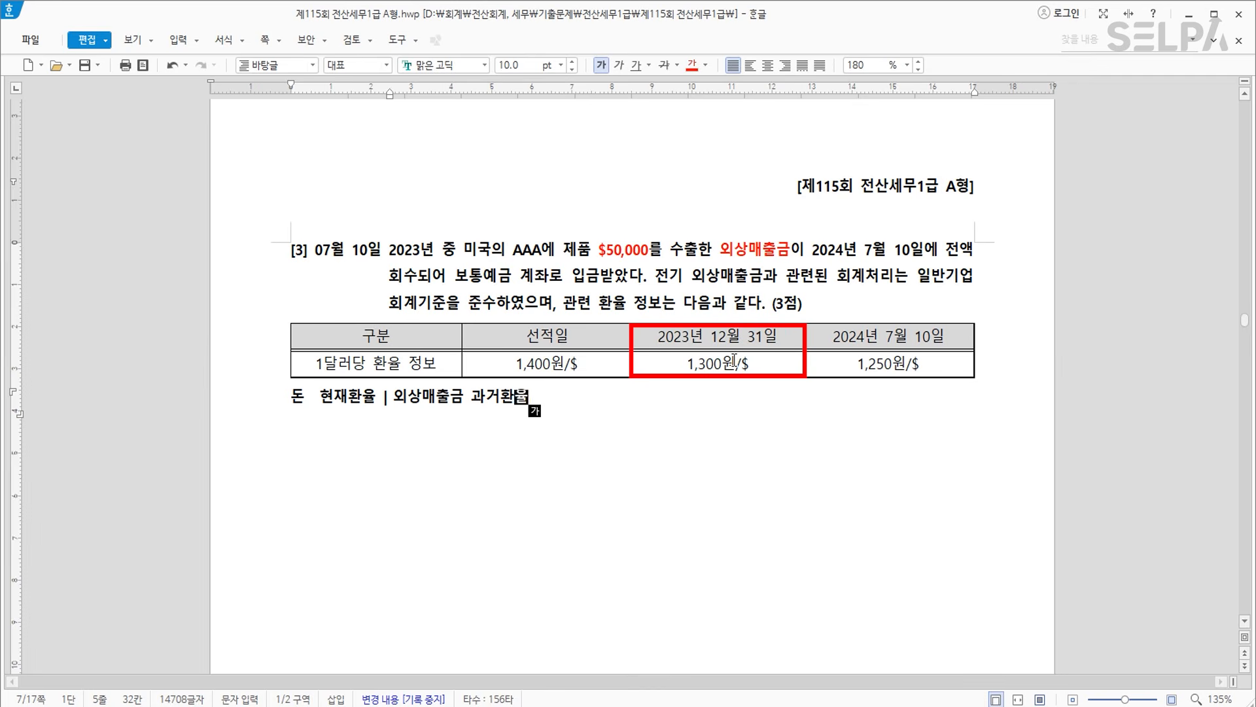
Colour the 2023년 12월 31일 rate column red and make 1,300원/$ bold.
drag(685, 364, 757, 363)
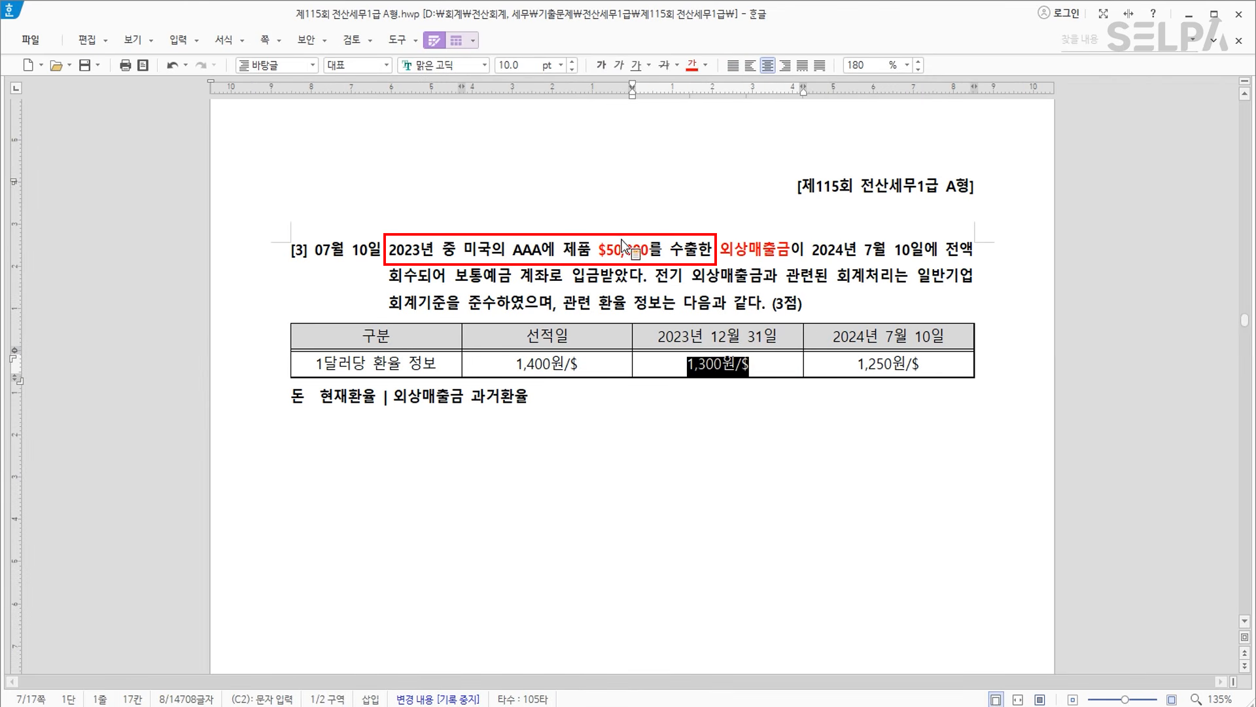
click(536, 363)
drag(714, 334, 721, 366)
click(691, 64)
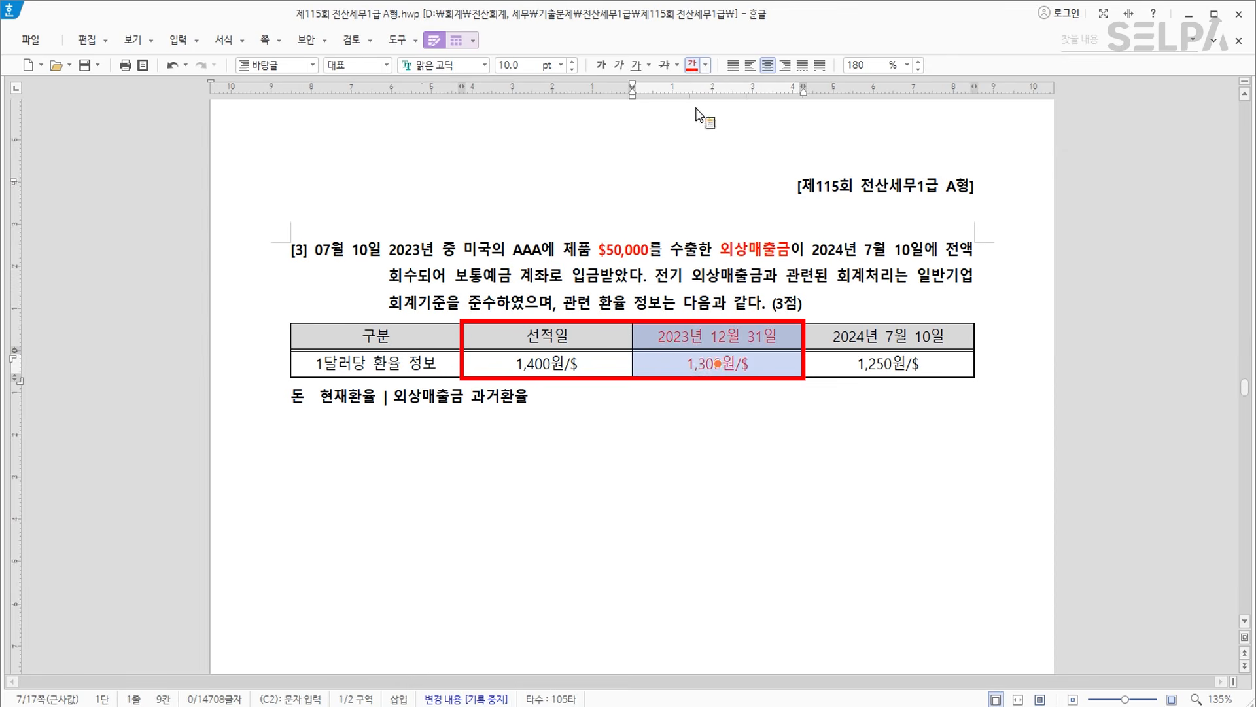
click(734, 362)
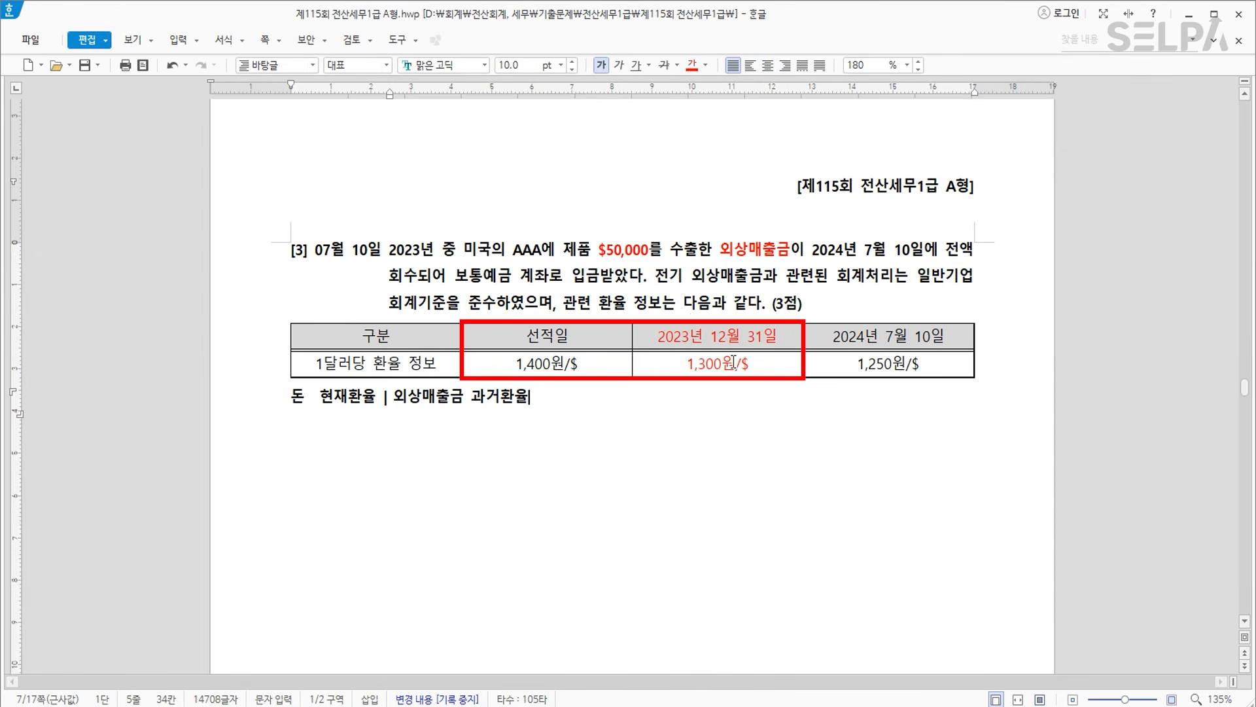
drag(687, 364, 761, 367)
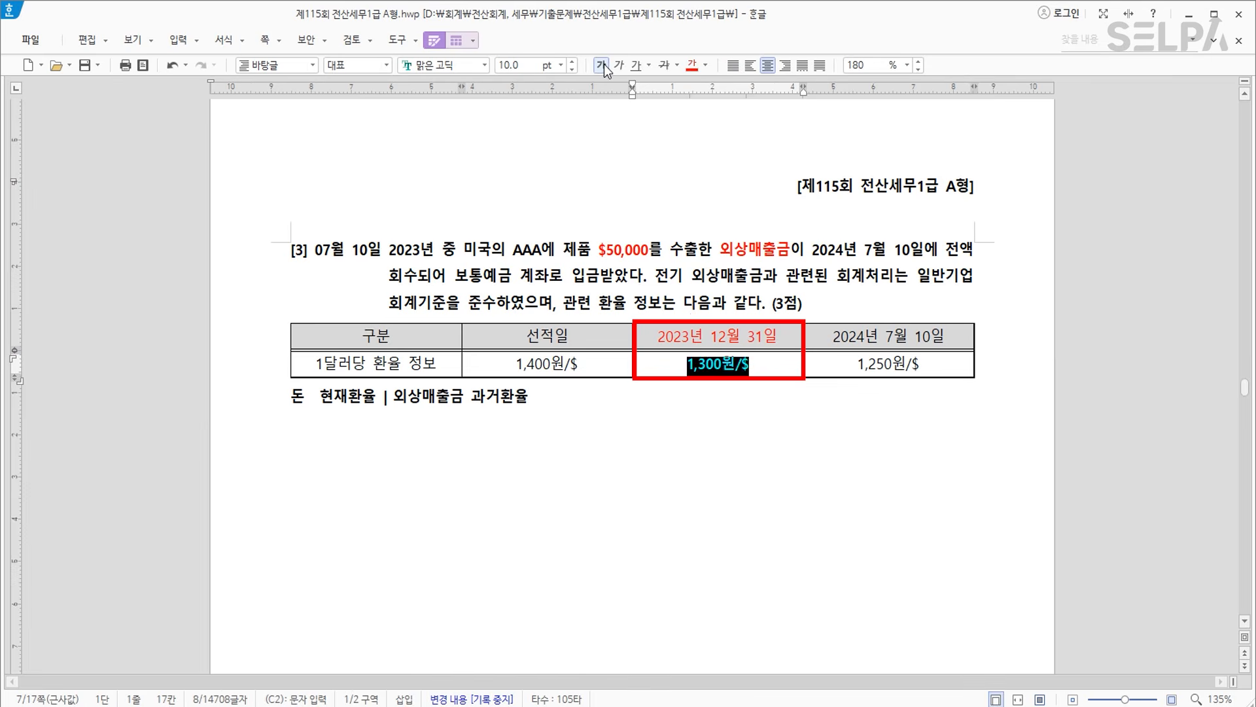
click(654, 410)
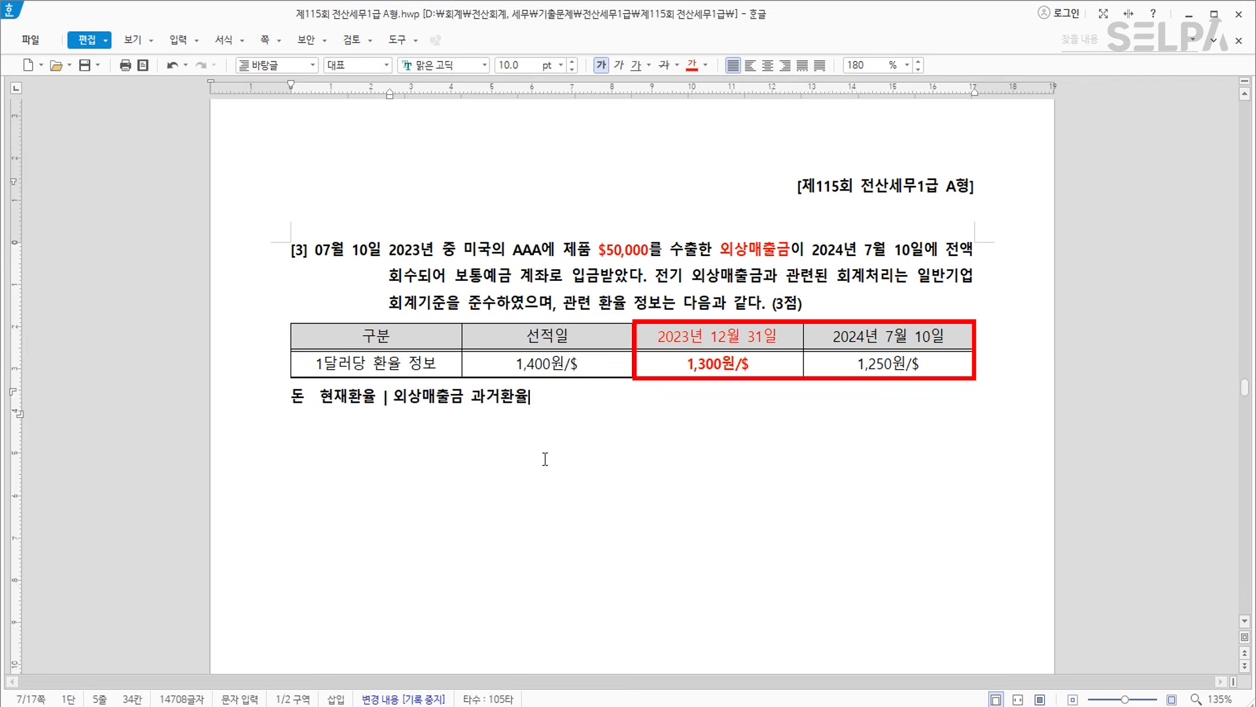
scroll(549, 460, down, 1)
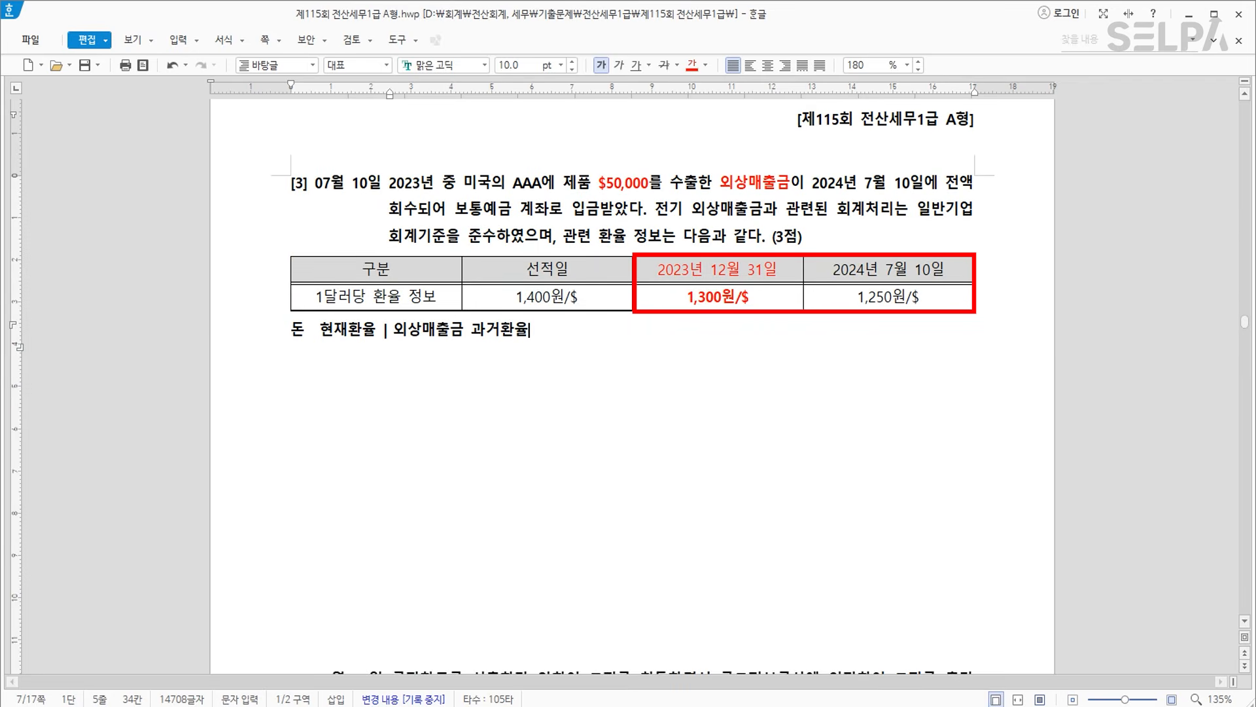
key(alt+Tab)
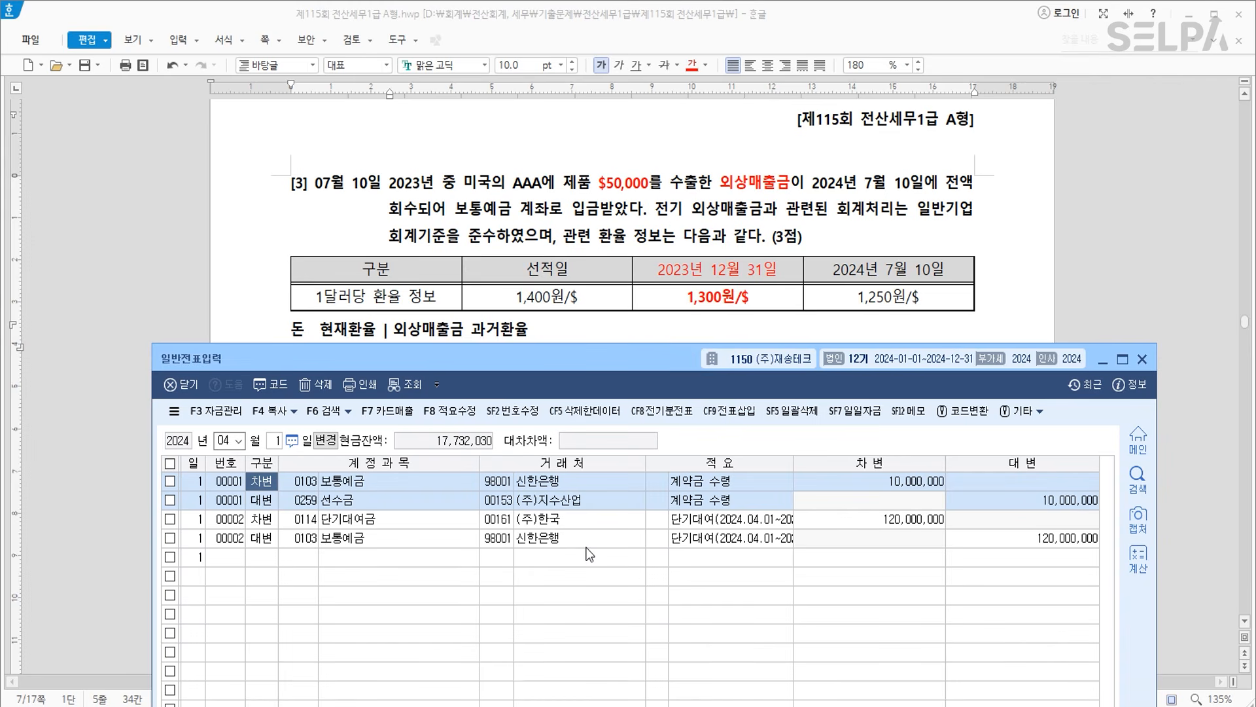
Open the 07/10 voucher and enter a 65,000,000 credit to 외상매출금 (108).
key(Escape)
key(Escape)
text(7)
key(Return)
text(10)
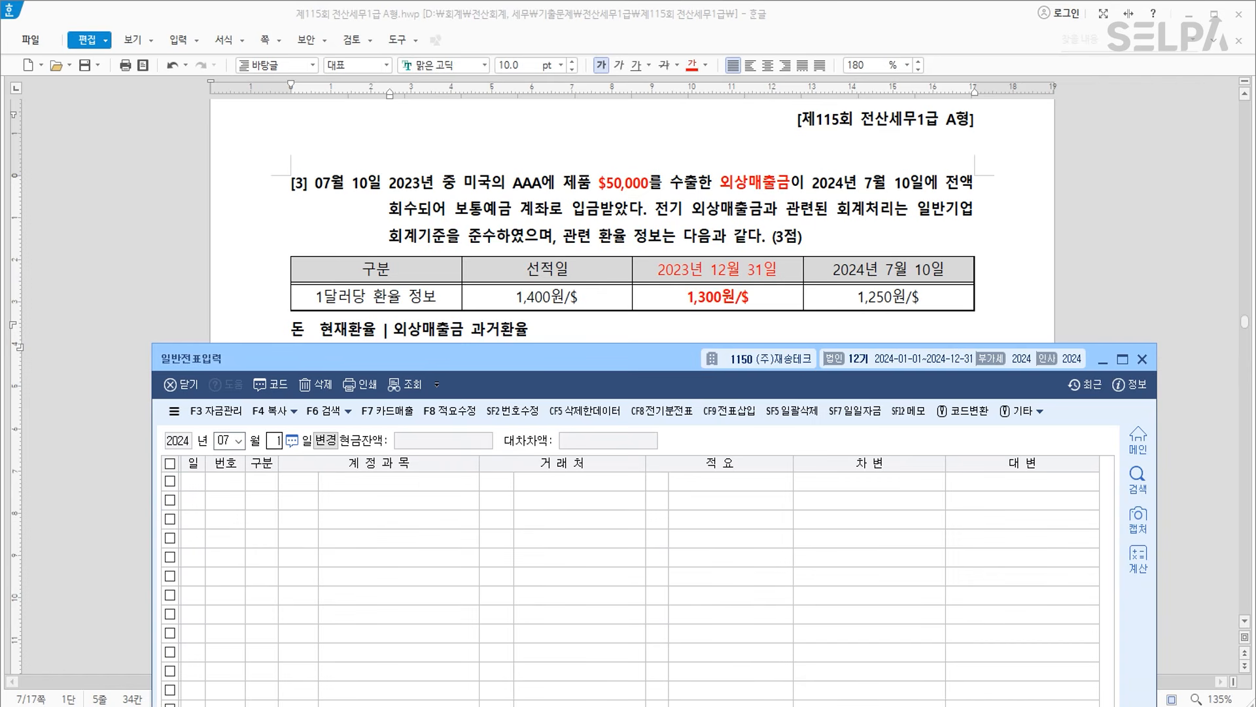
key(Return)
mouse_move(635, 356)
mouse_down()
mouse_move(634, 596)
mouse_move(647, 365)
mouse_up()
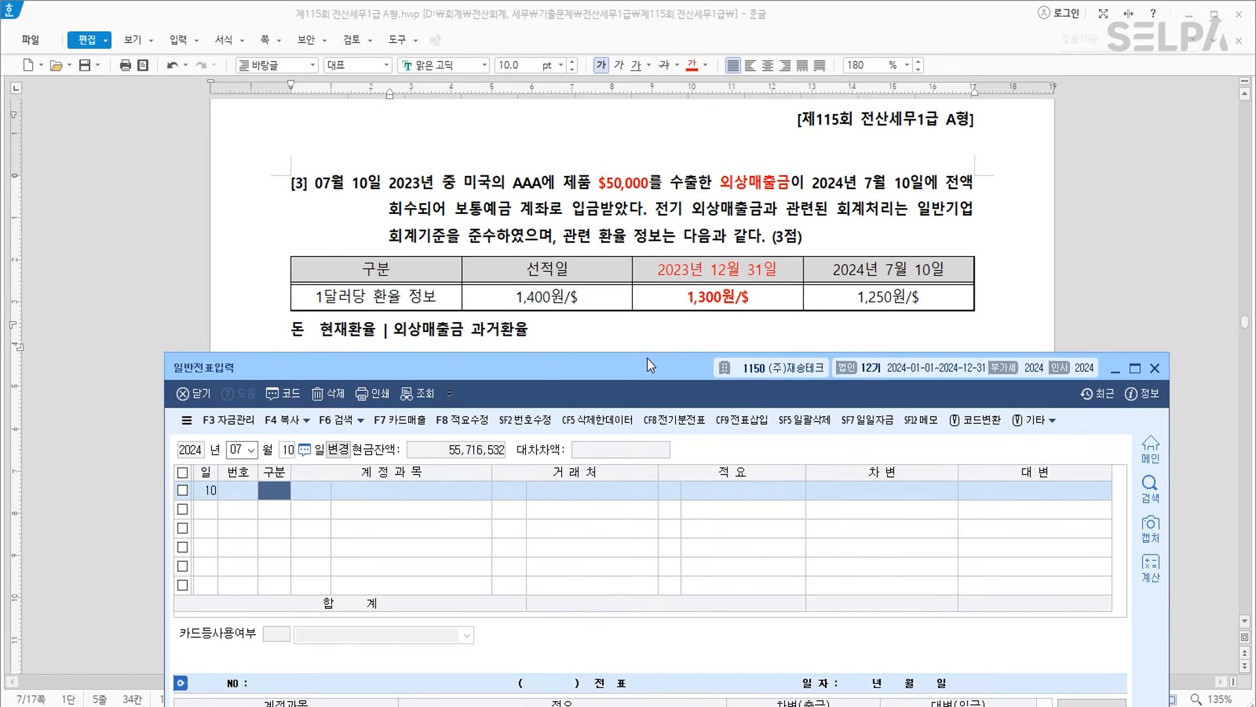
text(4)
key(Return)
text(108)
key(Return)
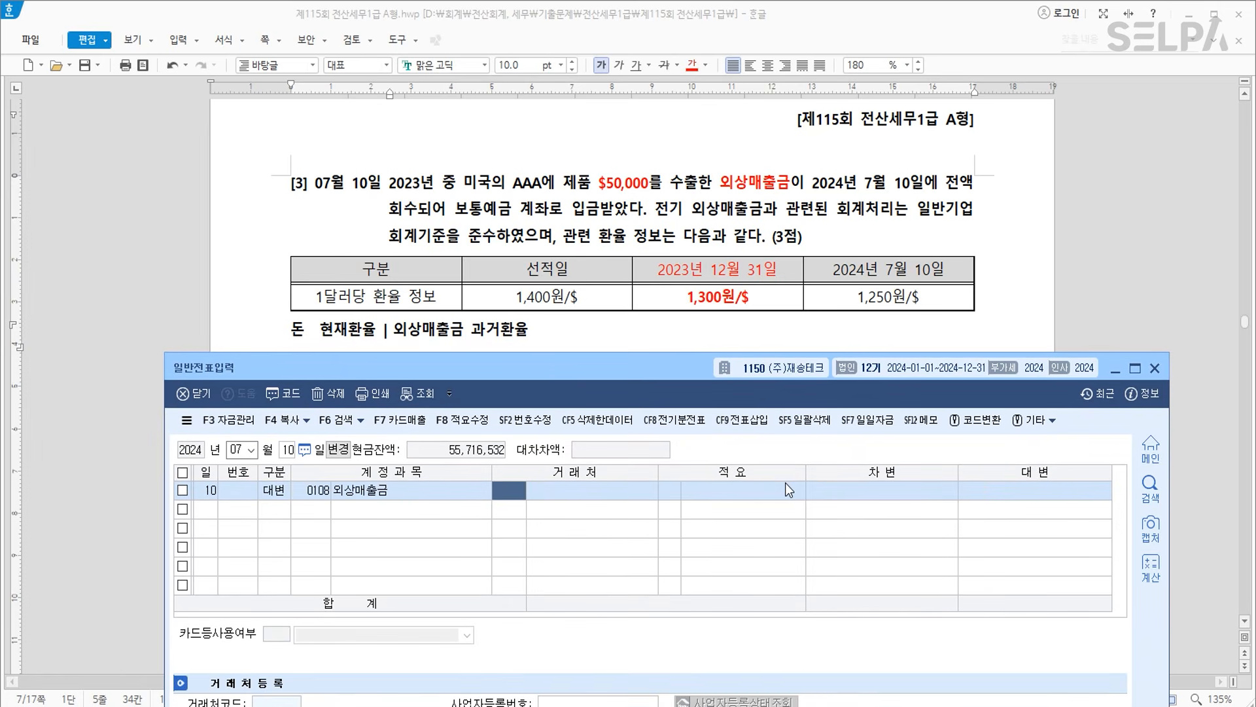
text(aa)
key(Return)
key(Return)
key(Return)
key(Return)
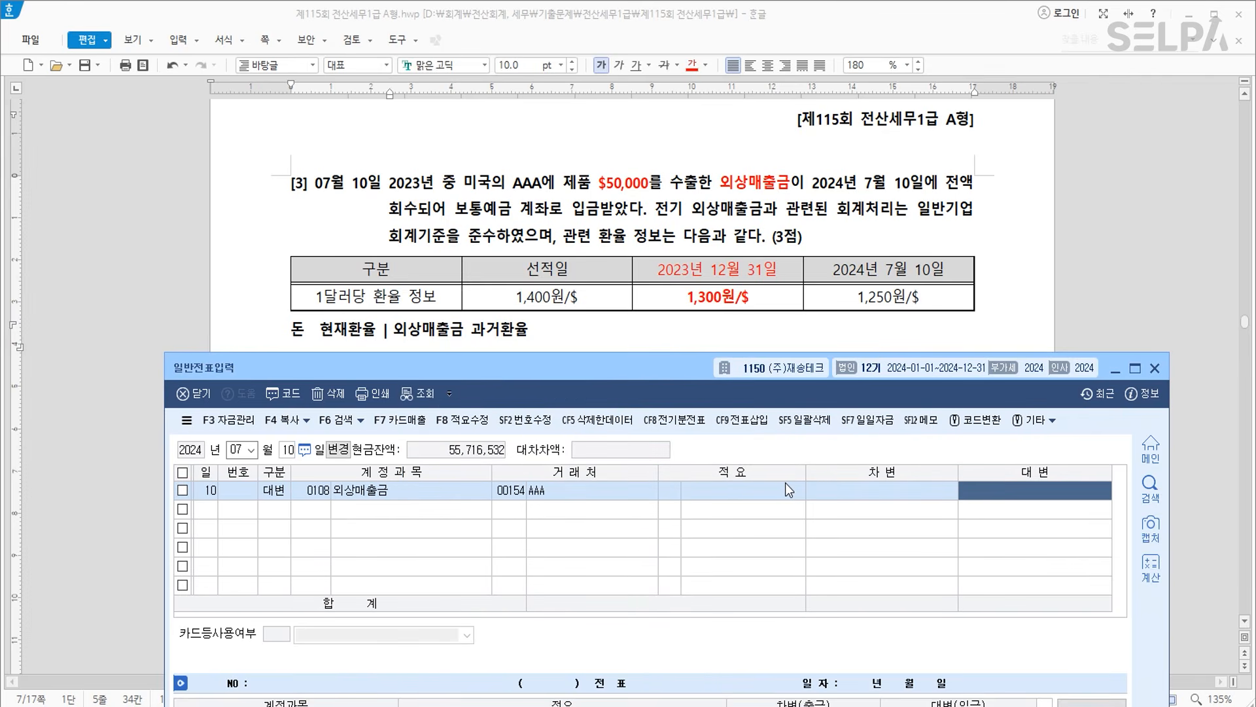
text(65000000)
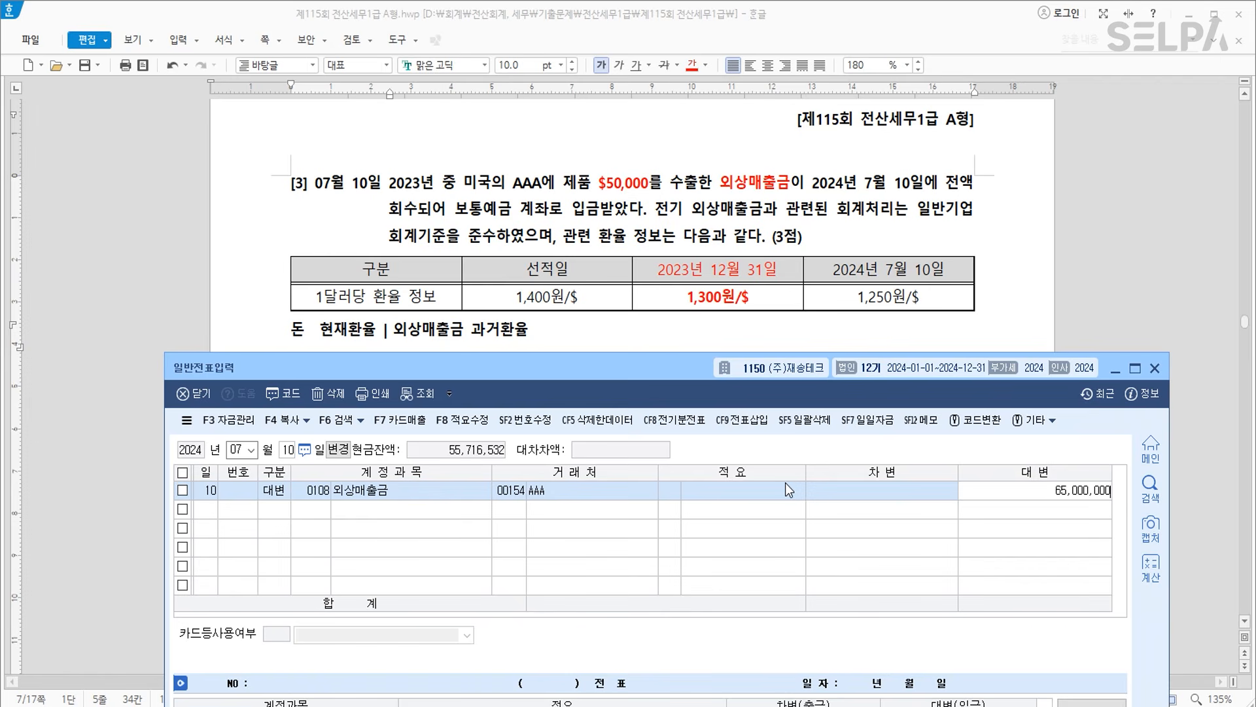
key(Return)
Add a 62,500,000 debit line to 보통예금 (103).
text(3)
key(Return)
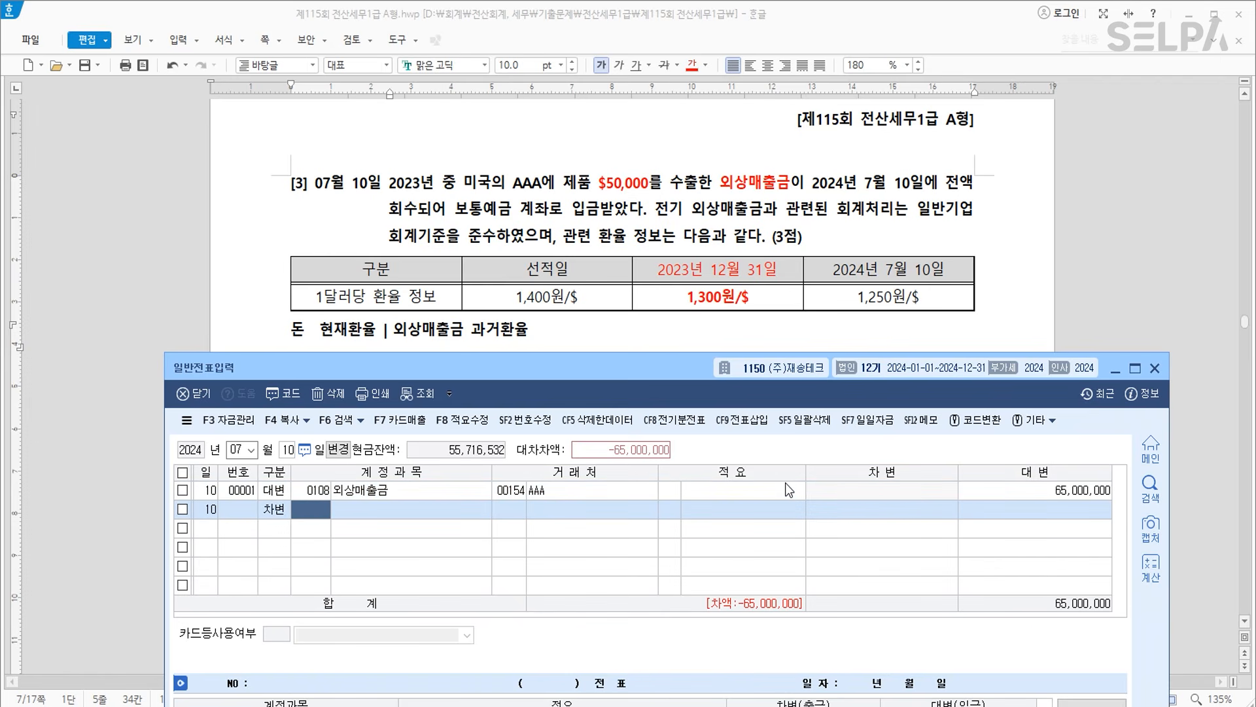
text(103)
key(Return)
key(Return)
key(Return)
key(Return)
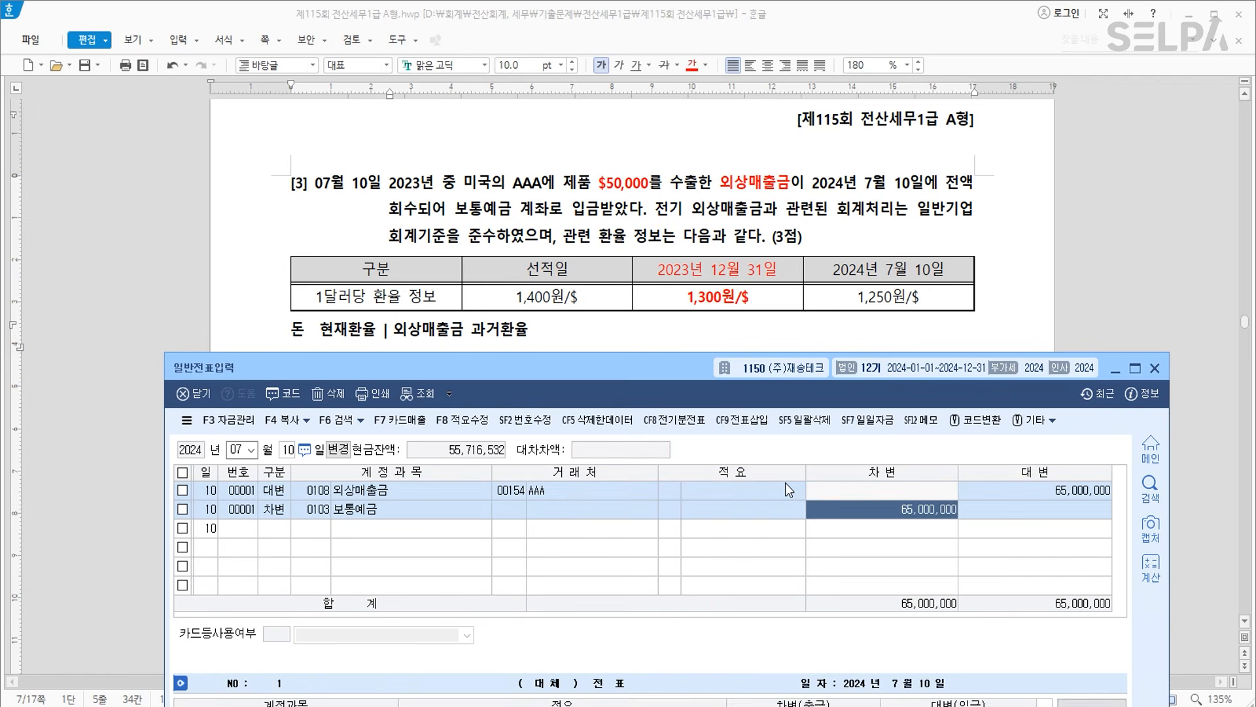
text(6)
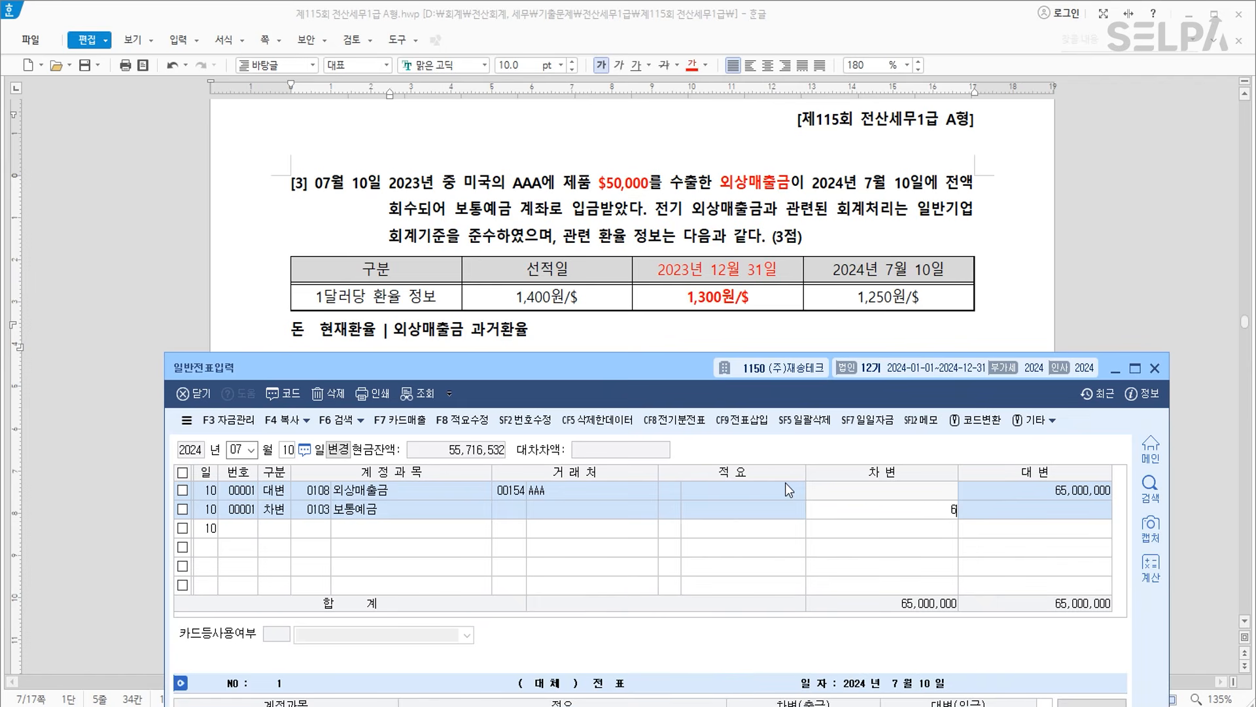
text(2,500,000)
key(Return)
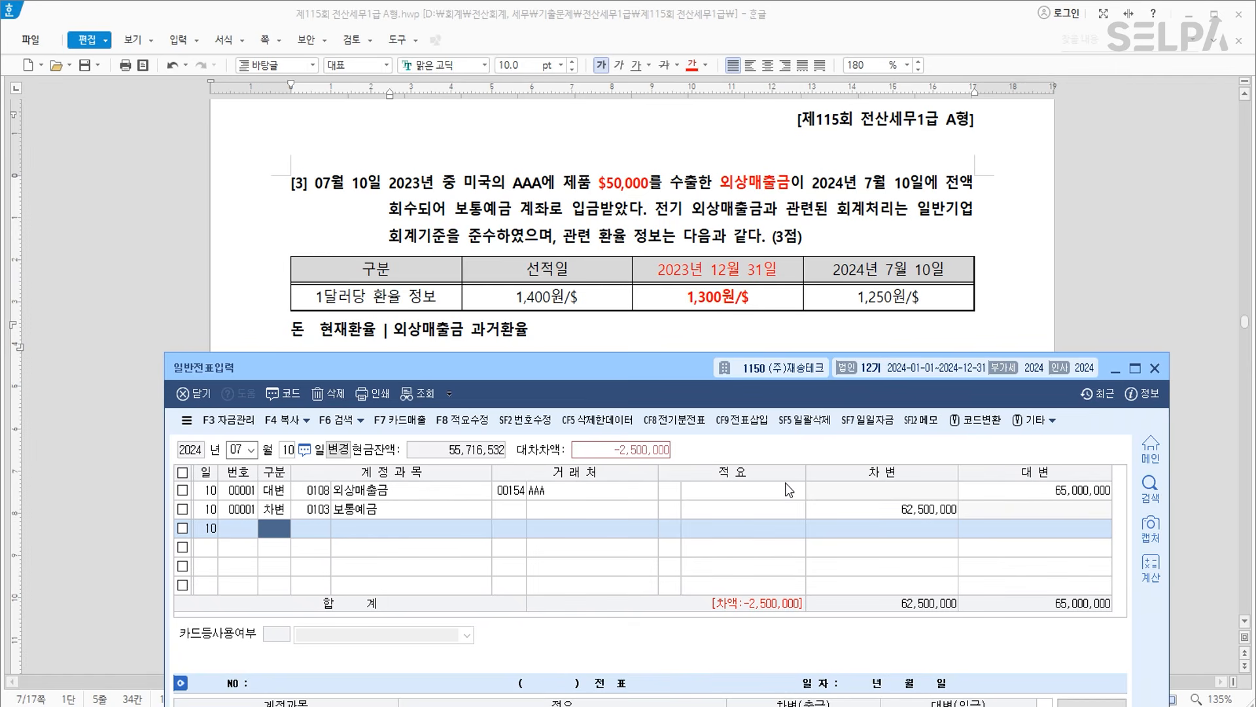
Debit 외환차손 (0952) on a third line for the 2,500,000 difference.
text(3)
key(Return)
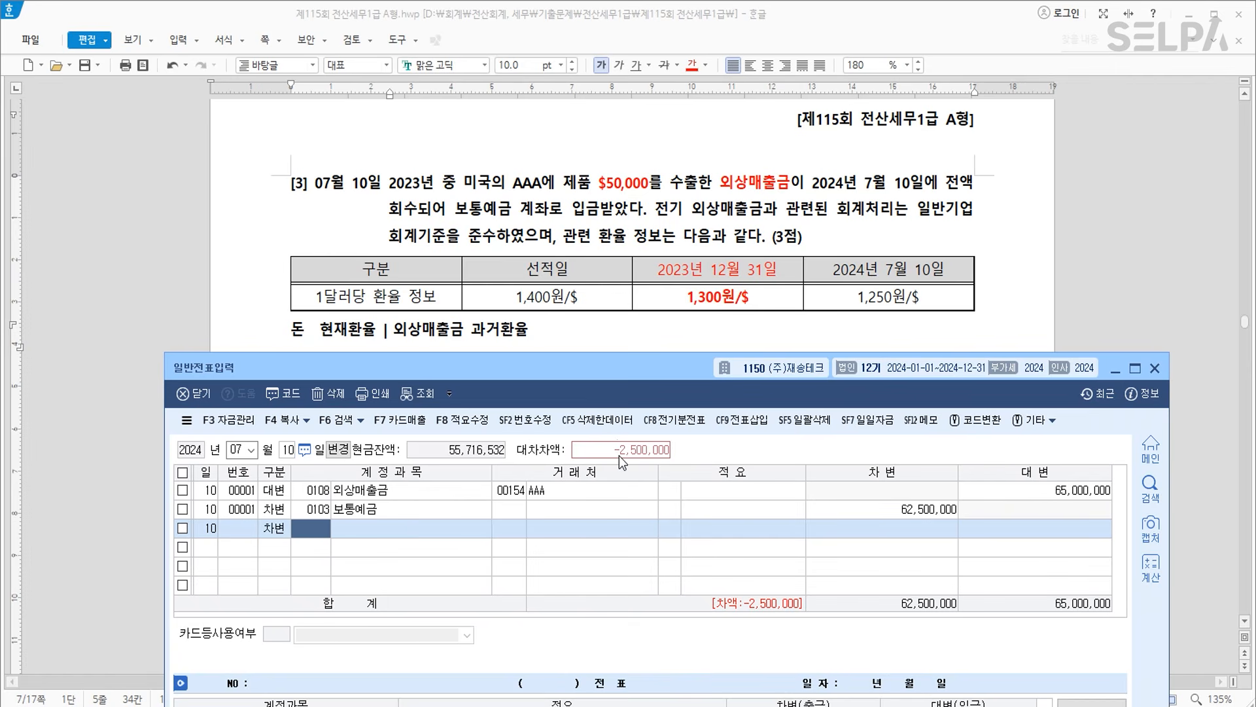
text(외환)
key(Return)
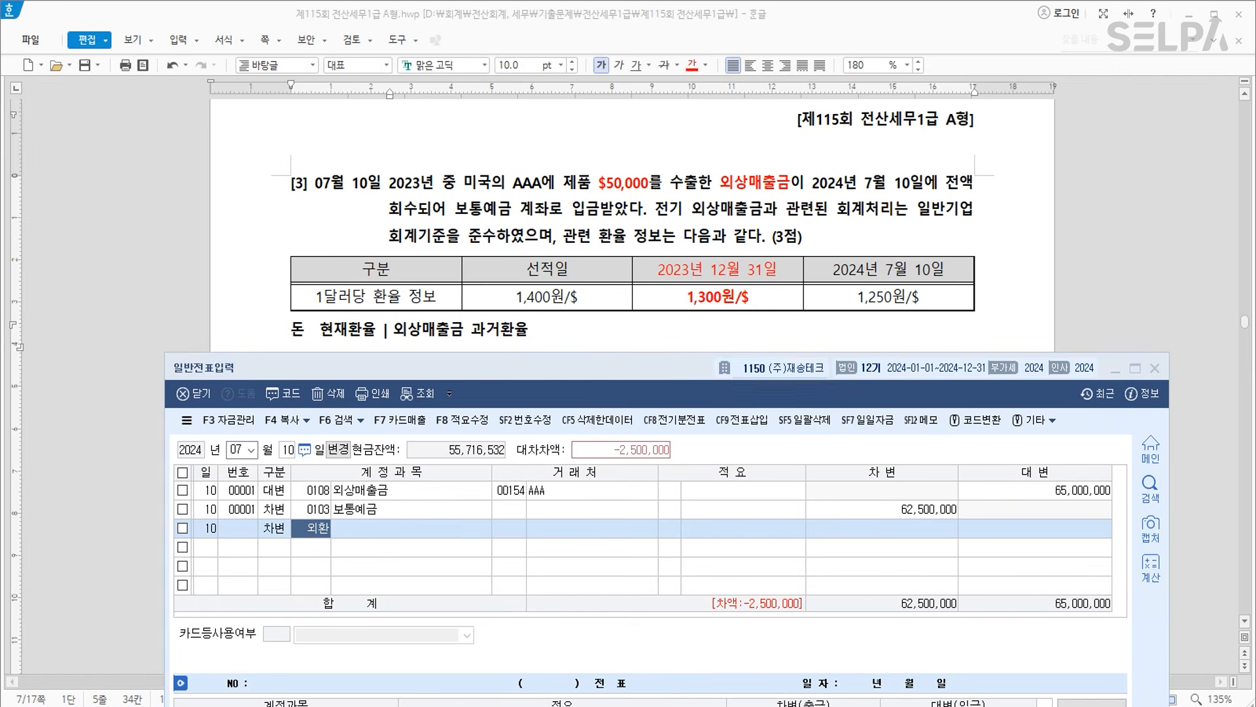
key(Down)
key(Return)
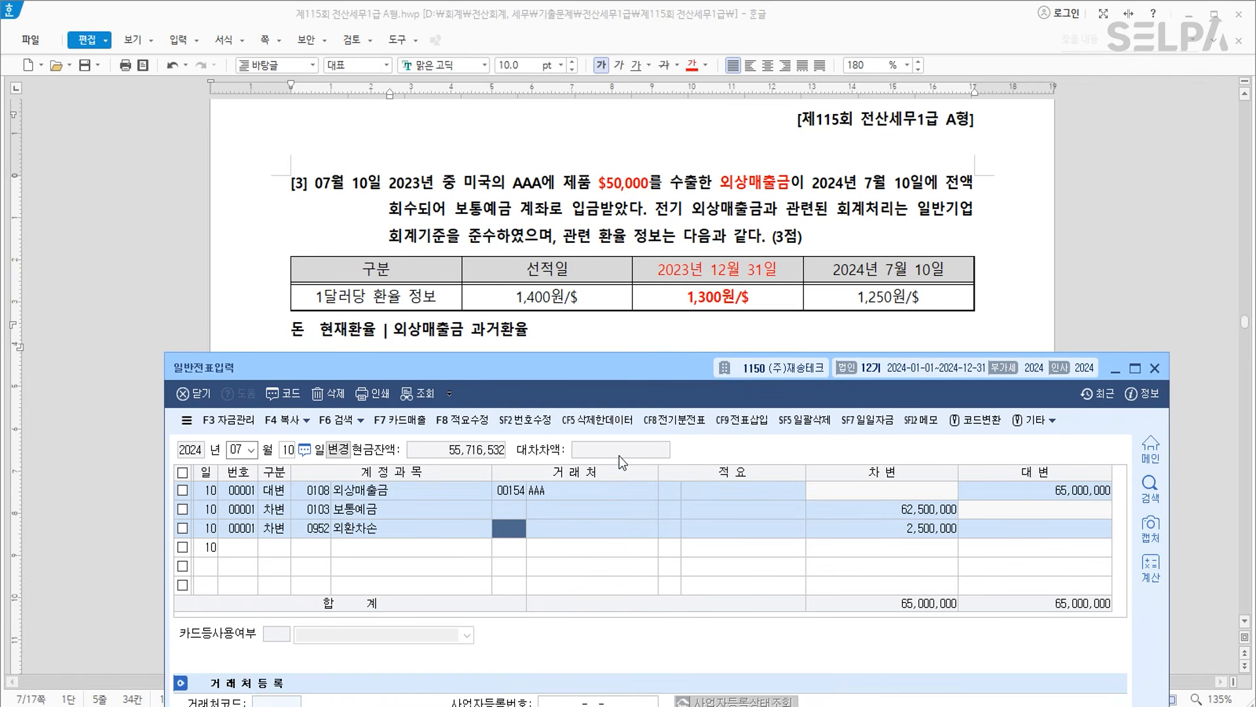
key(Down)
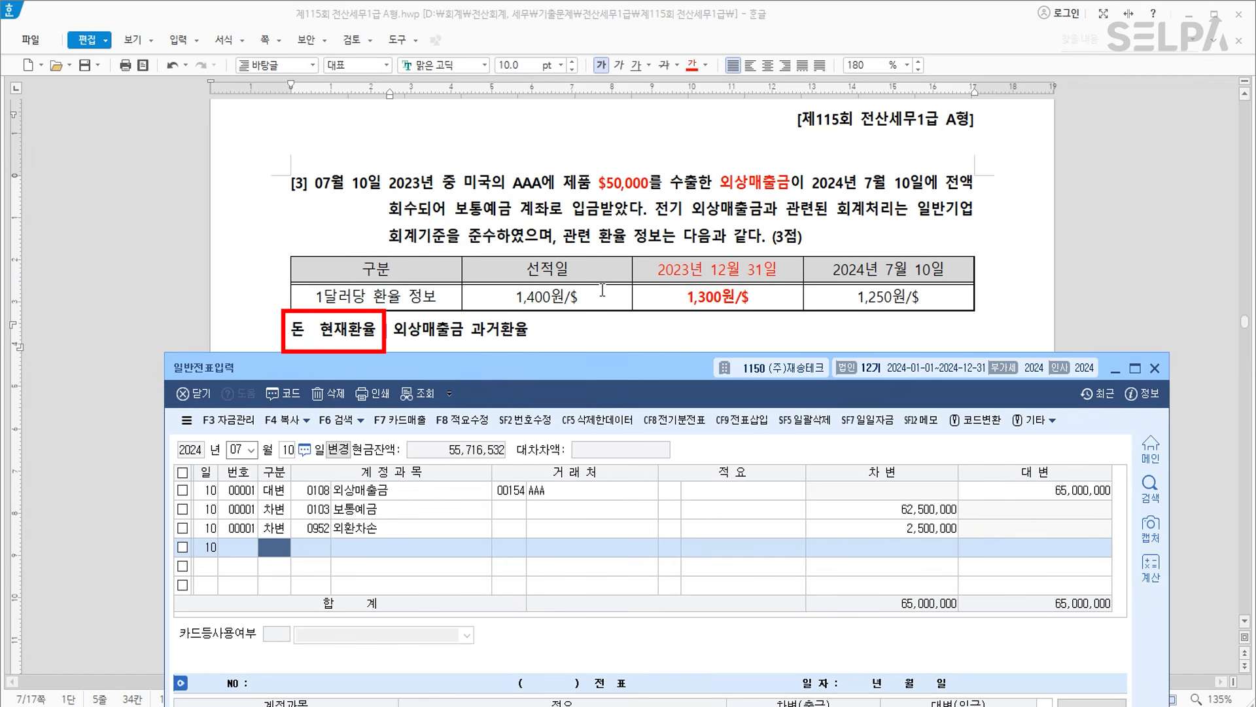
scroll(603, 290, down, 10)
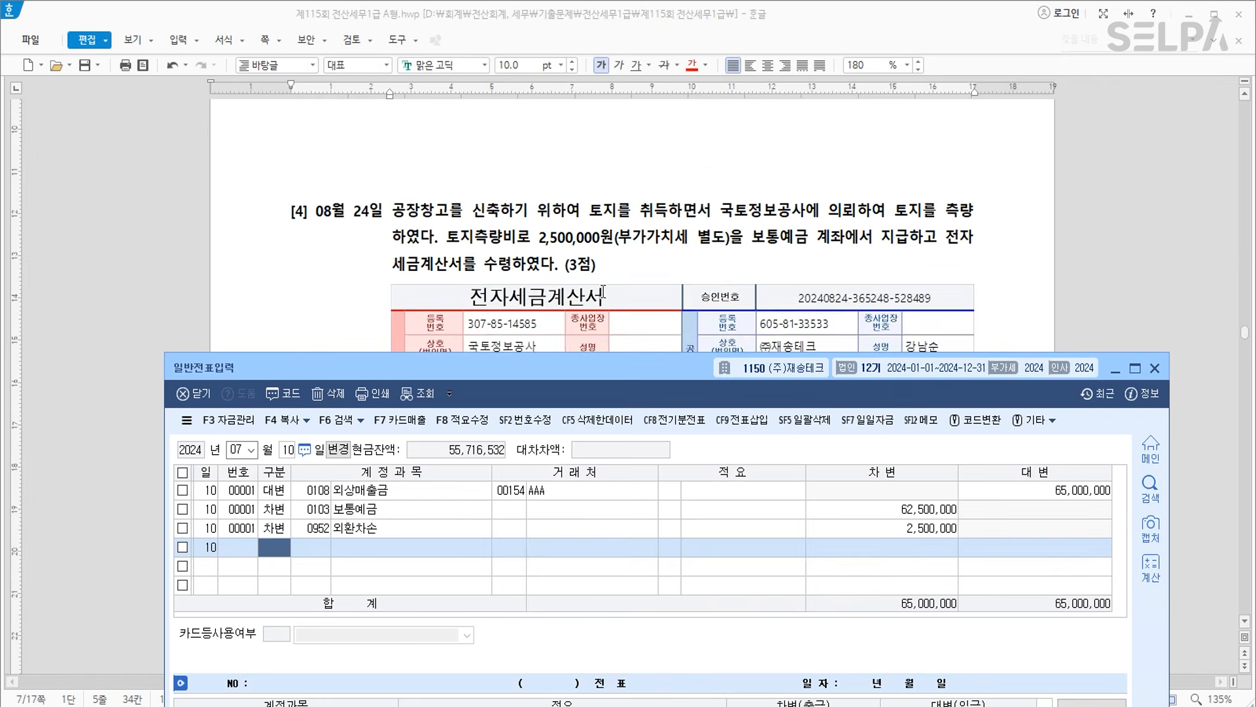
Colour 토지를 취득 and the 토지측량비 payment sentence red in problem [4].
scroll(603, 289, down, 1)
click(369, 159)
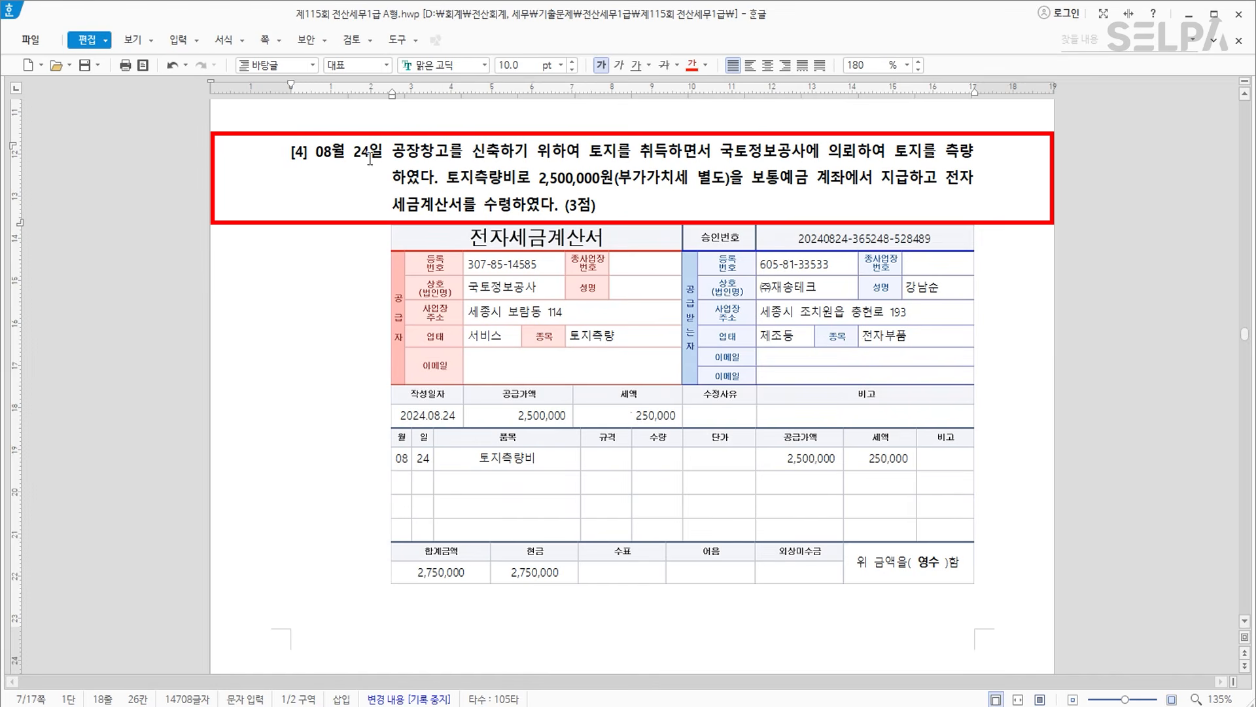
drag(589, 151, 668, 152)
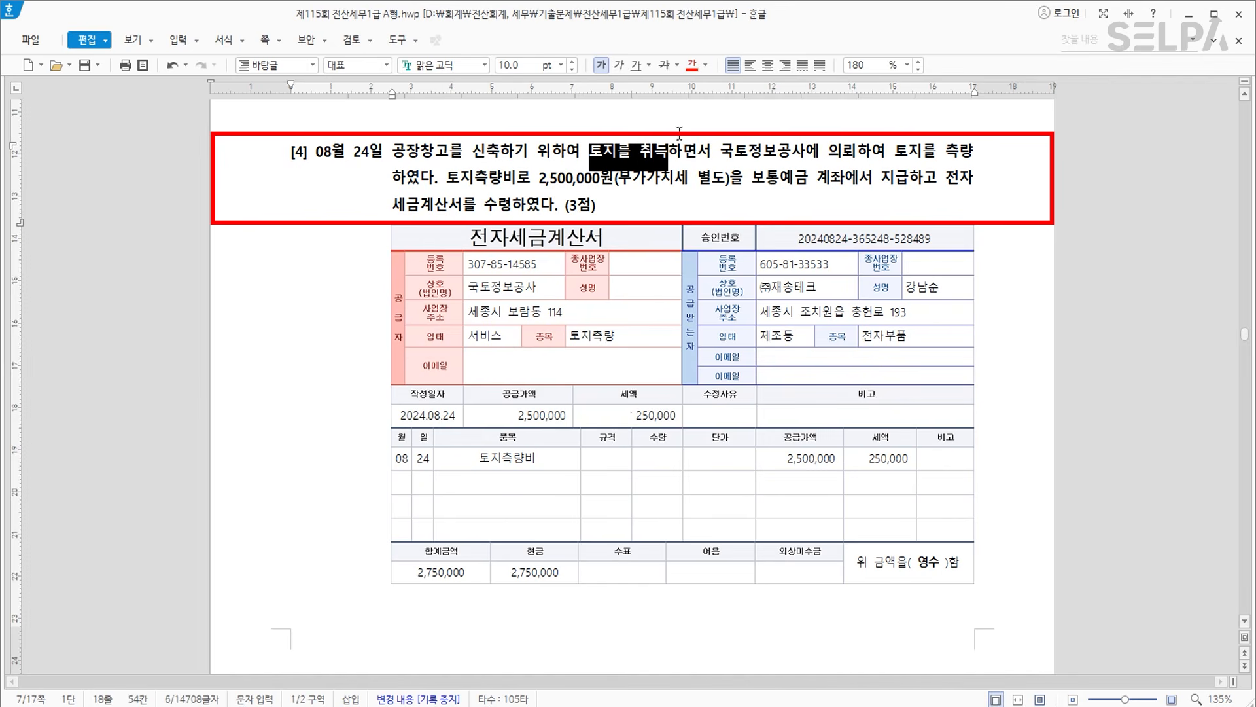
click(695, 65)
drag(447, 177, 517, 220)
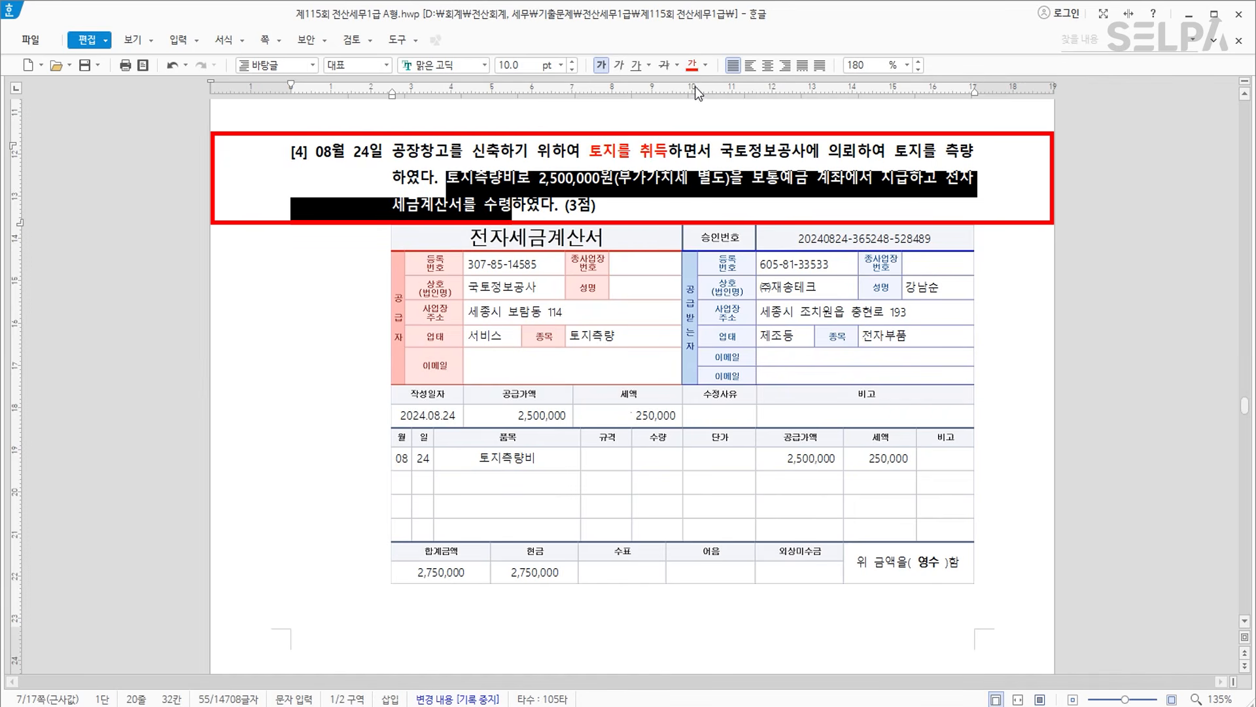
click(692, 68)
Add the note '>>> 불공' right after 수령.
click(509, 213)
text(>>> 불공)
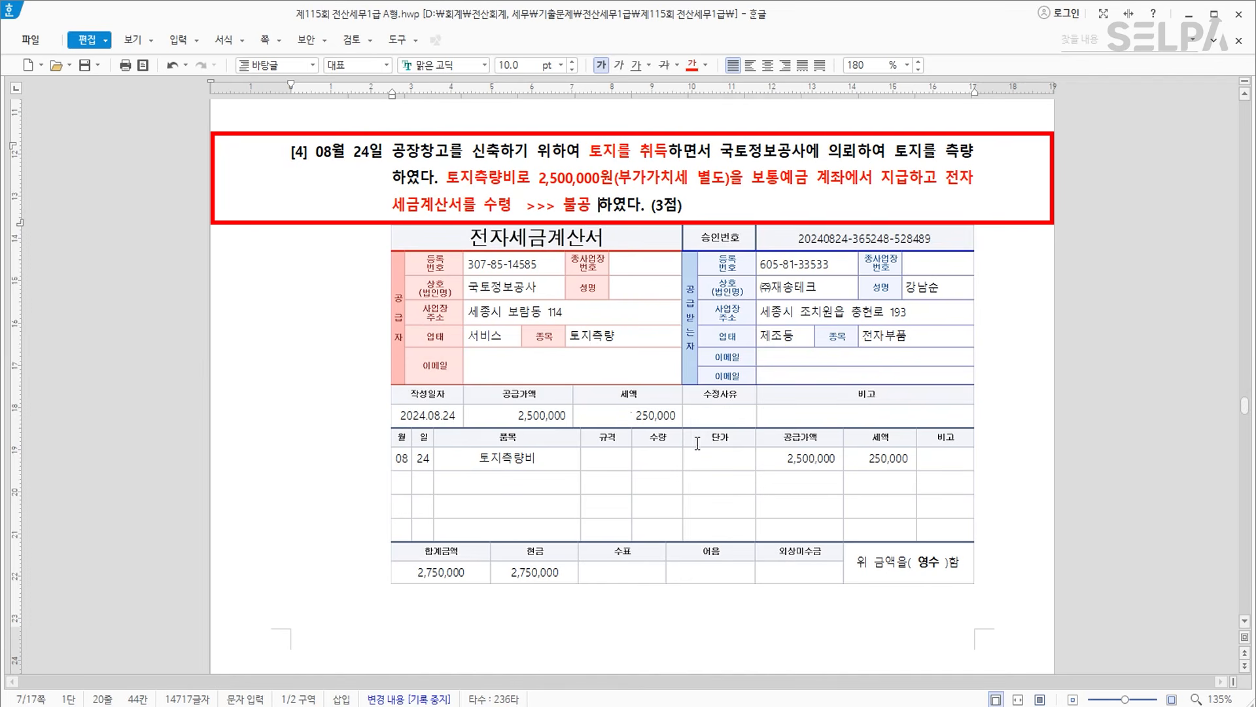
scroll(705, 455, down, 1)
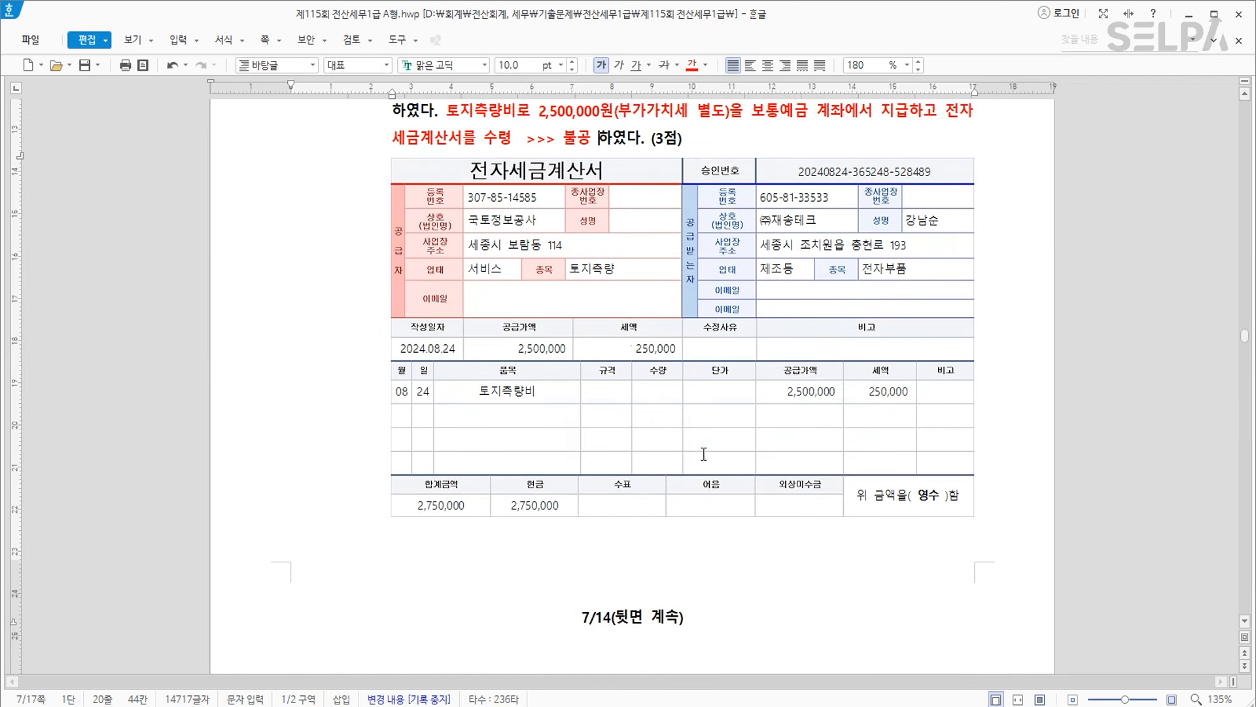
scroll(705, 455, up, 1)
Start an 08/24 불공 (type 54) purchase for 토지측량비 with supply amount 2,500,000.
key(alt+Tab)
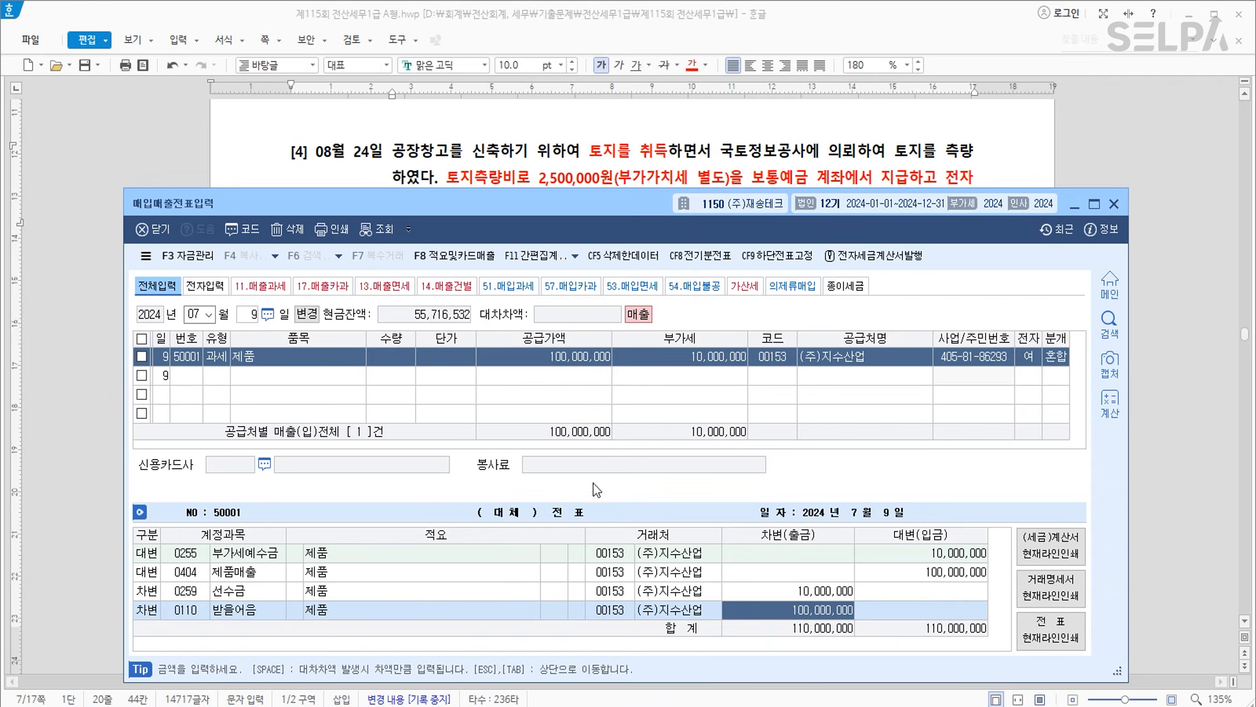
key(Escape)
key(Escape)
key(Escape)
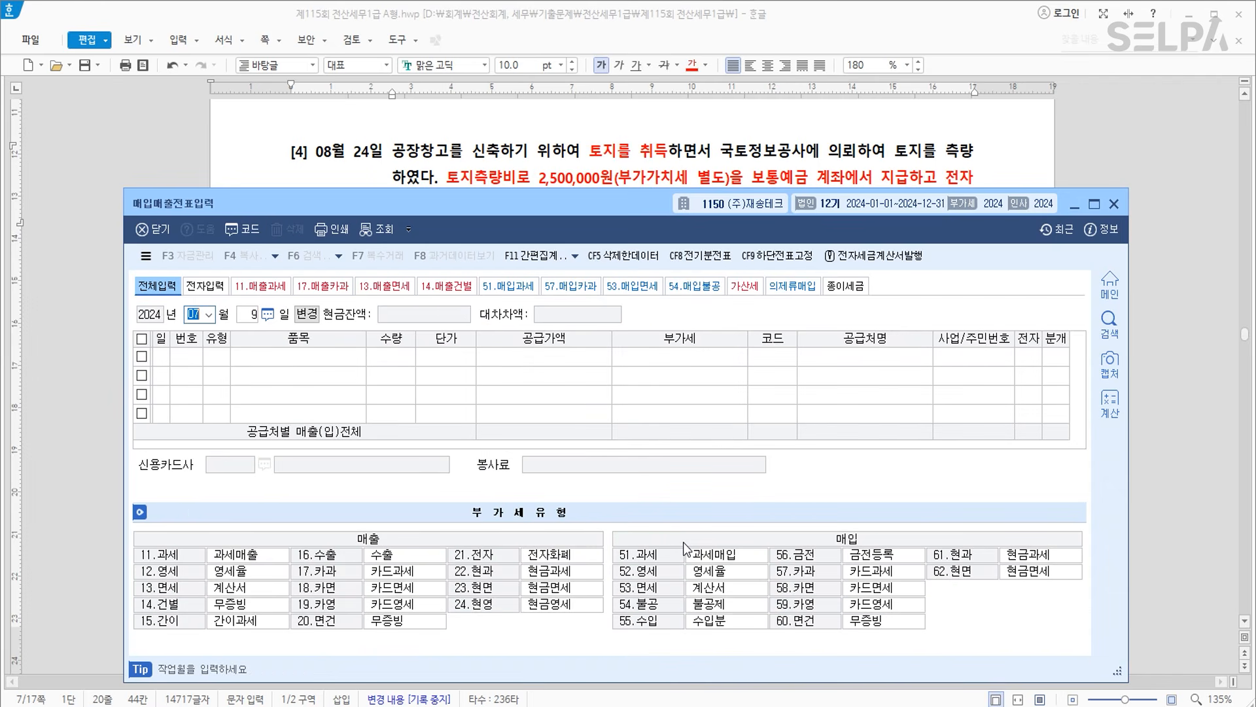
text(08)
key(Return)
text(24)
key(Return)
text(54)
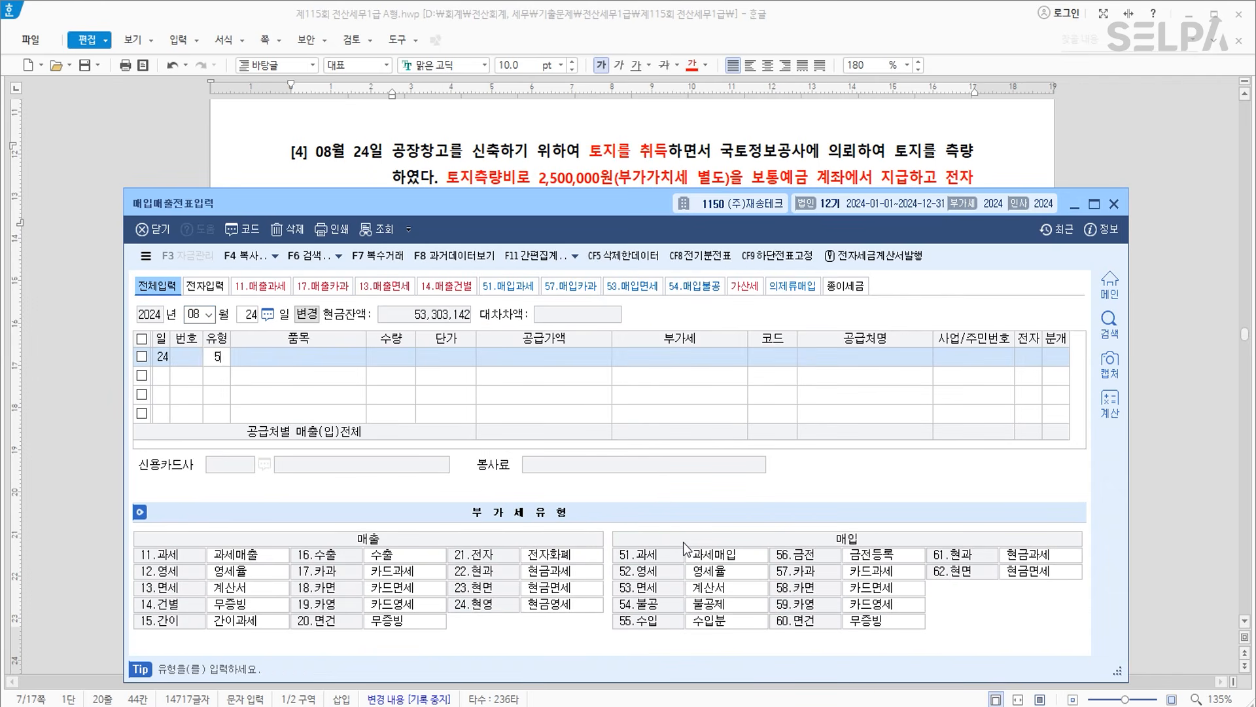
key(Return)
text(토지측량비)
key(Return)
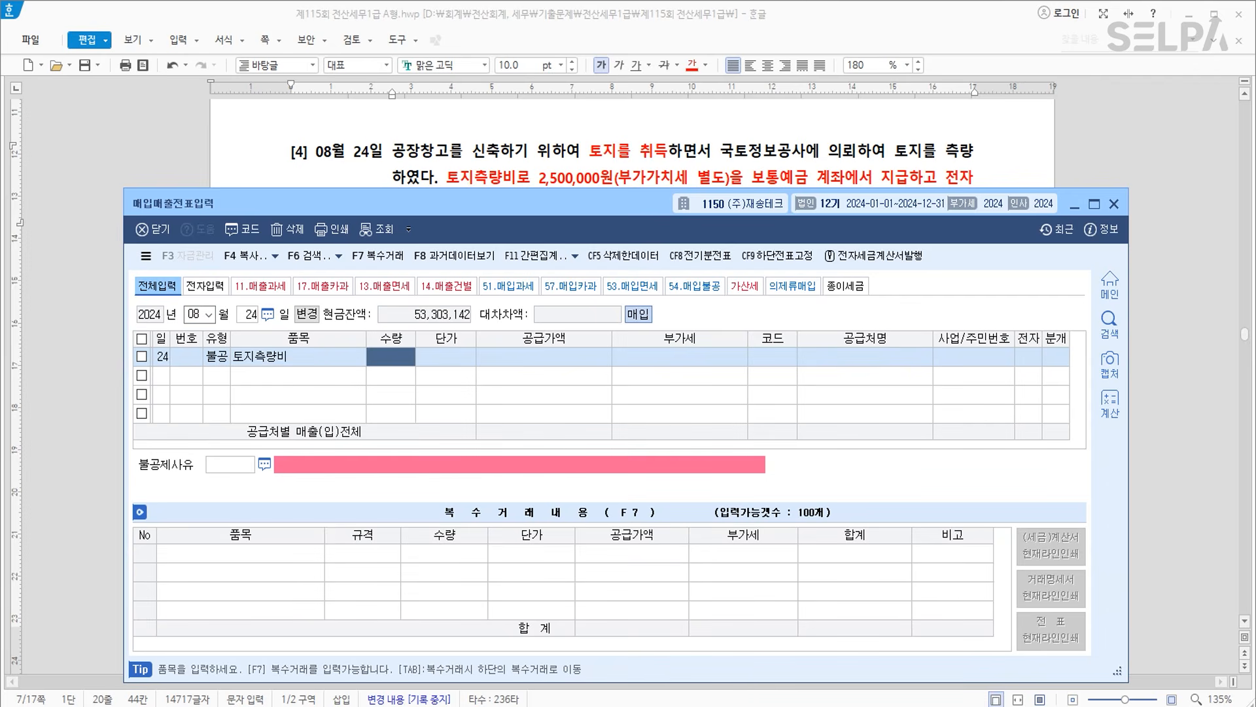
key(Return)
key(Return)
text(2500000)
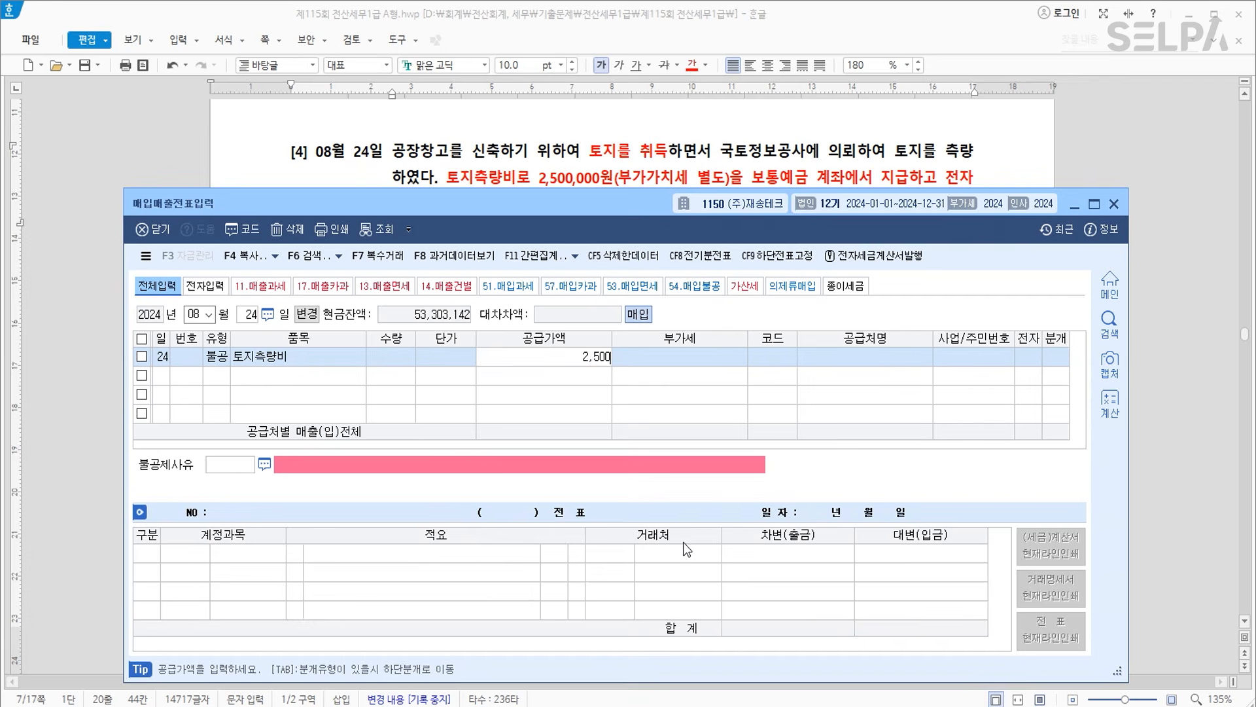
key(Return)
key(Return)
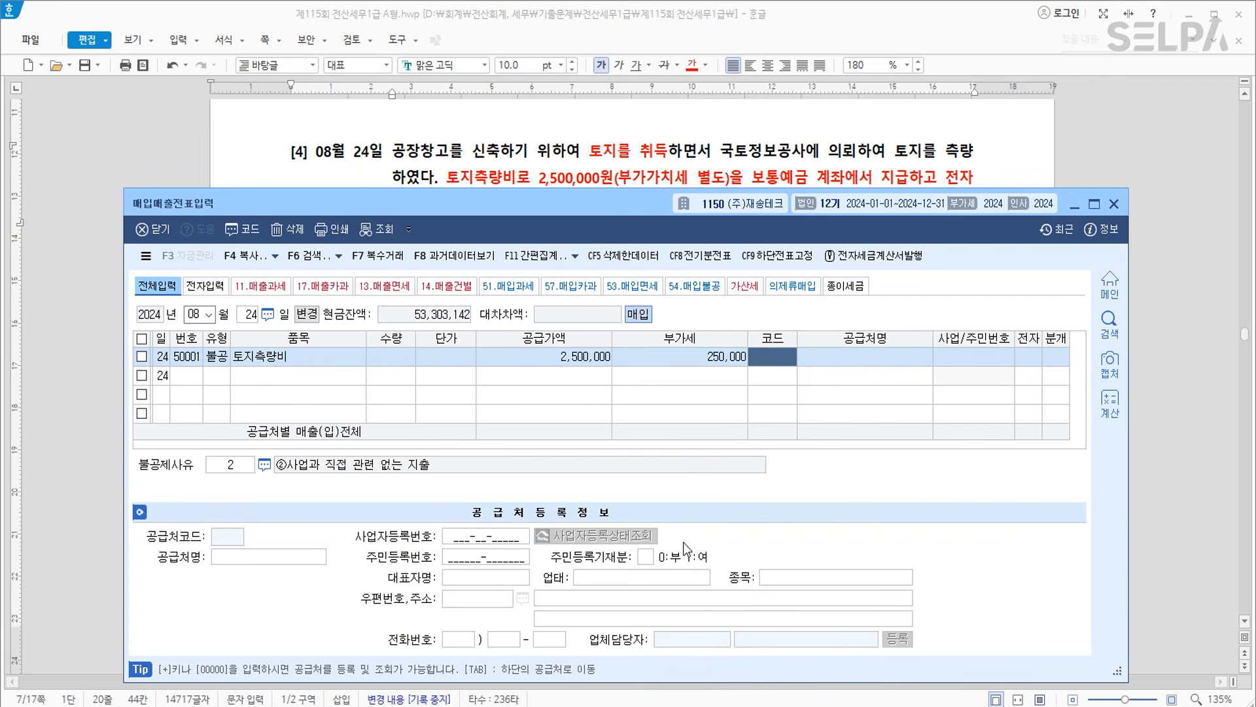
Set supplier 국토정보공사, electronic invoice 1, and non-deduction reason 6.
text(국ㅌ)
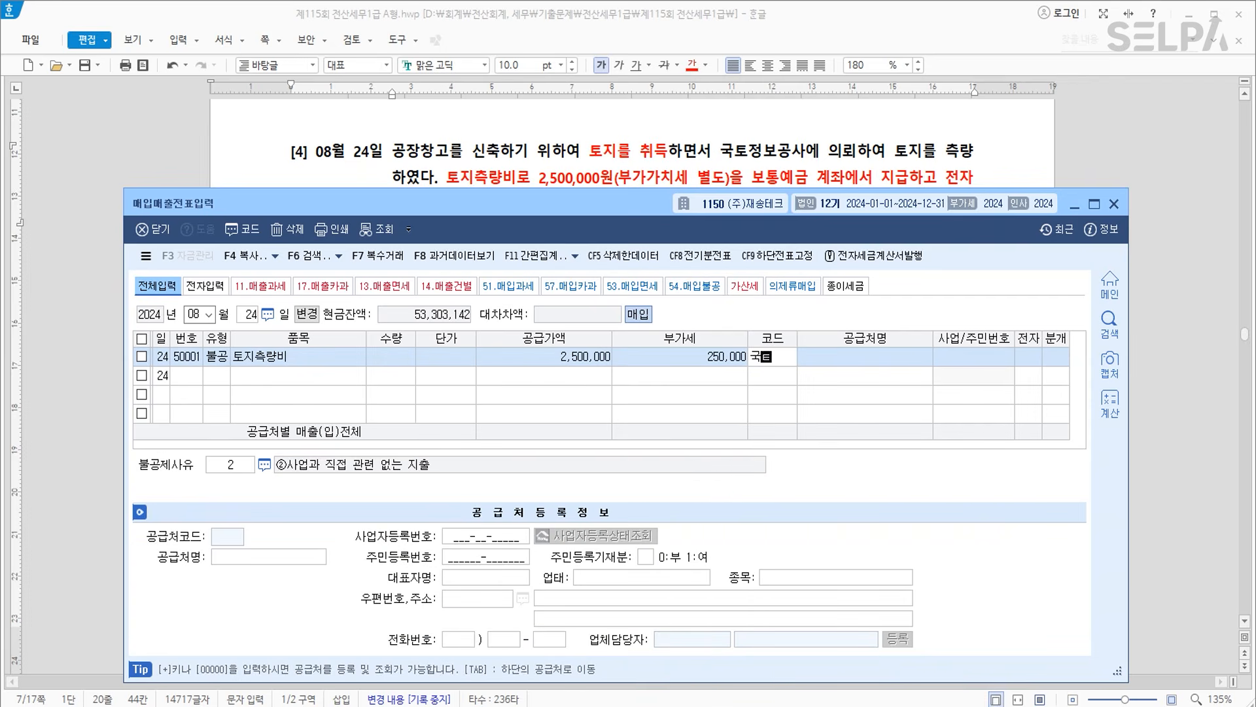
key(Return)
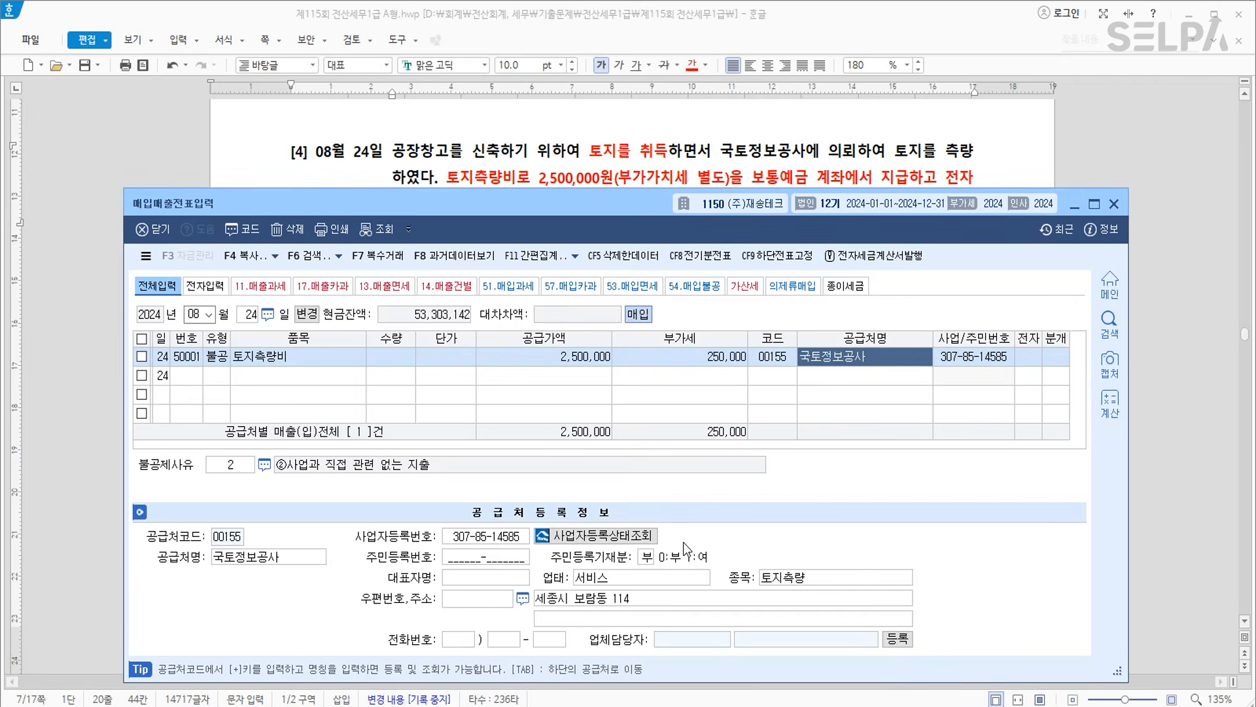
key(Return)
text(1)
key(Return)
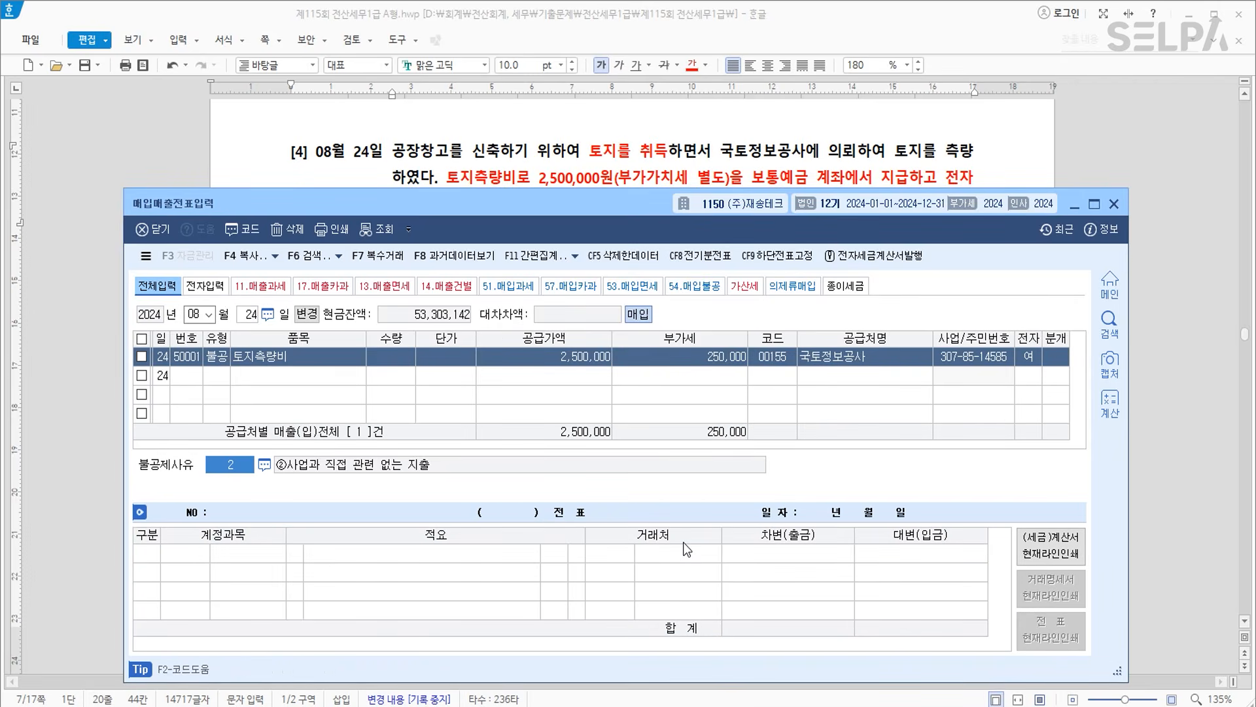
text(6)
key(Return)
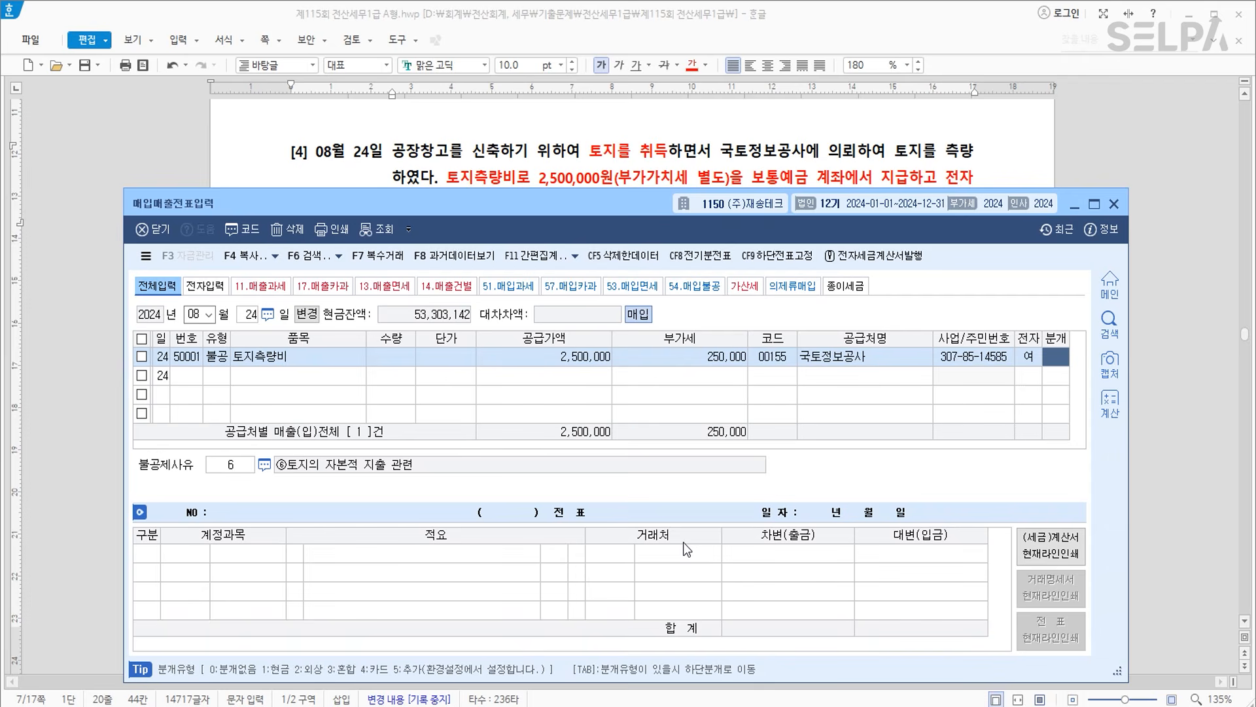
Journal it as a mixed entry debiting 토지 (201) and crediting 보통예금 (103).
text(3)
key(Return)
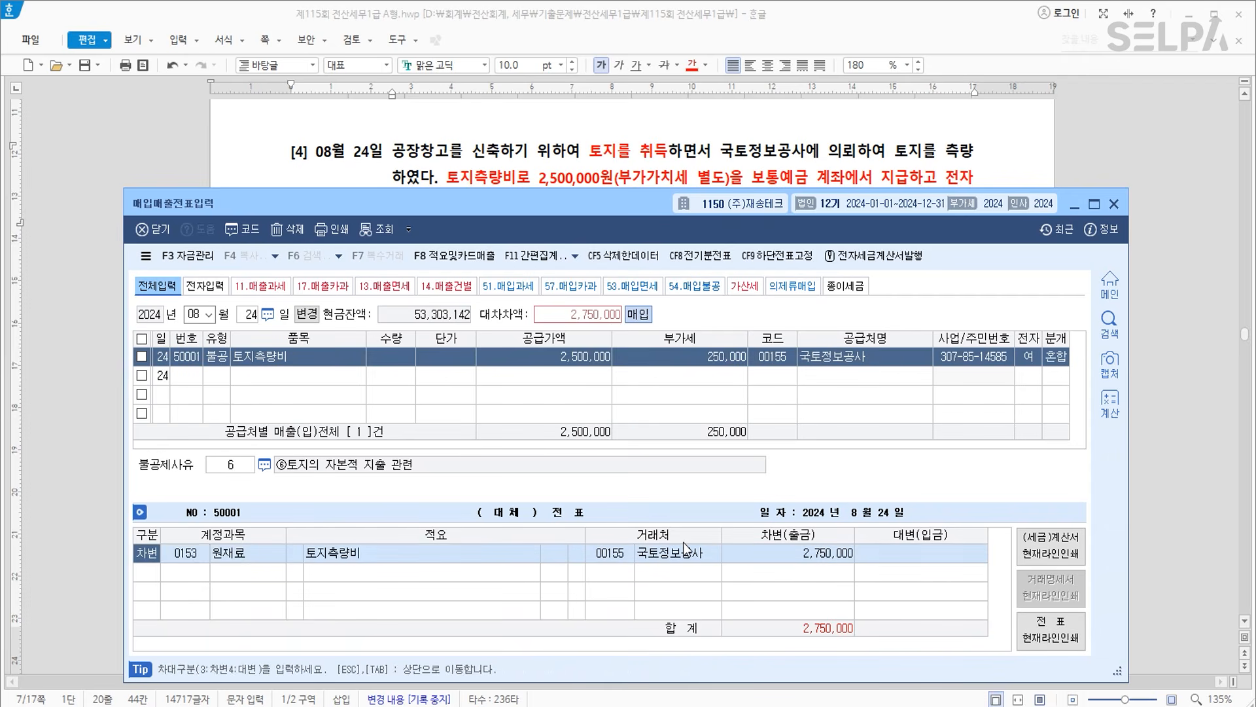
text(201)
key(Return)
key(Return)
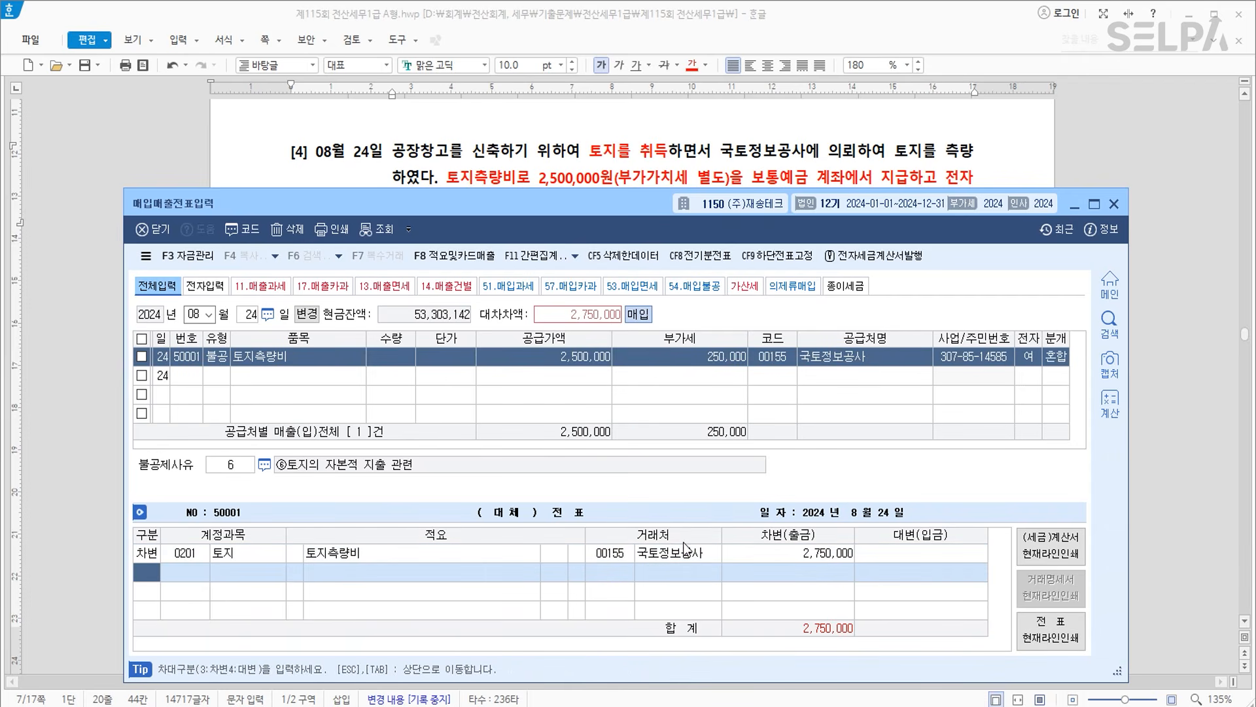
text(103)
key(Return)
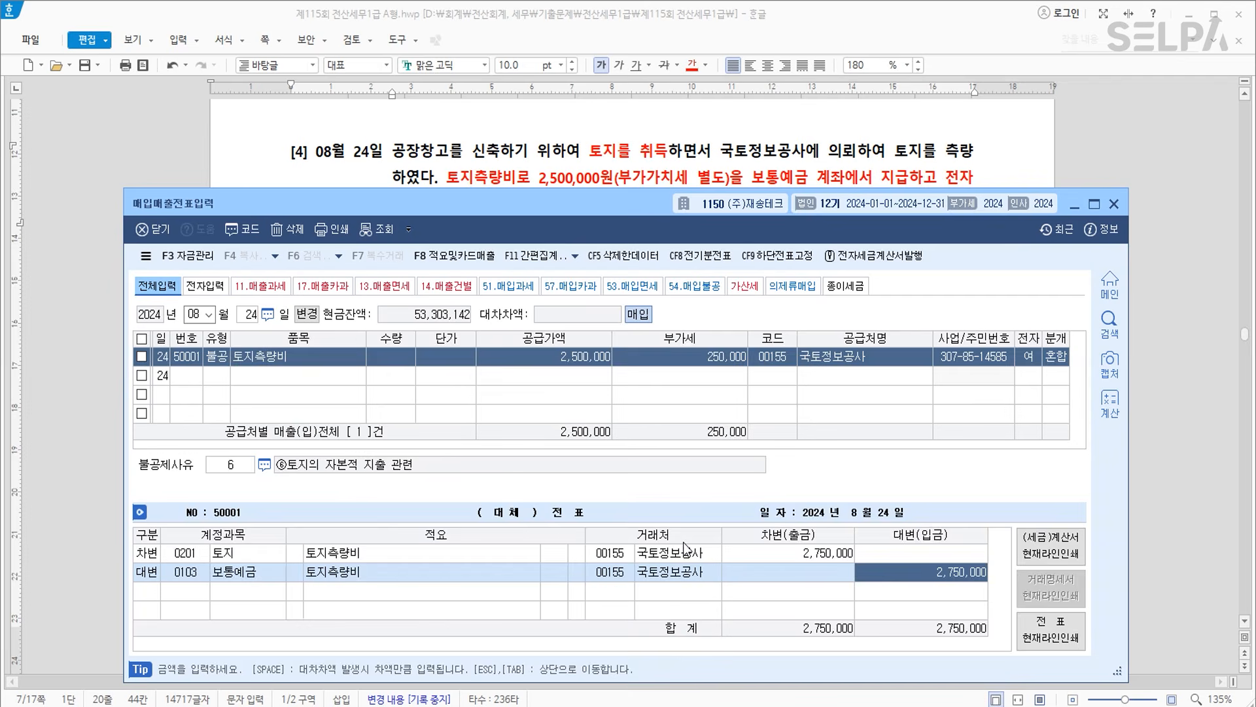
key(Return)
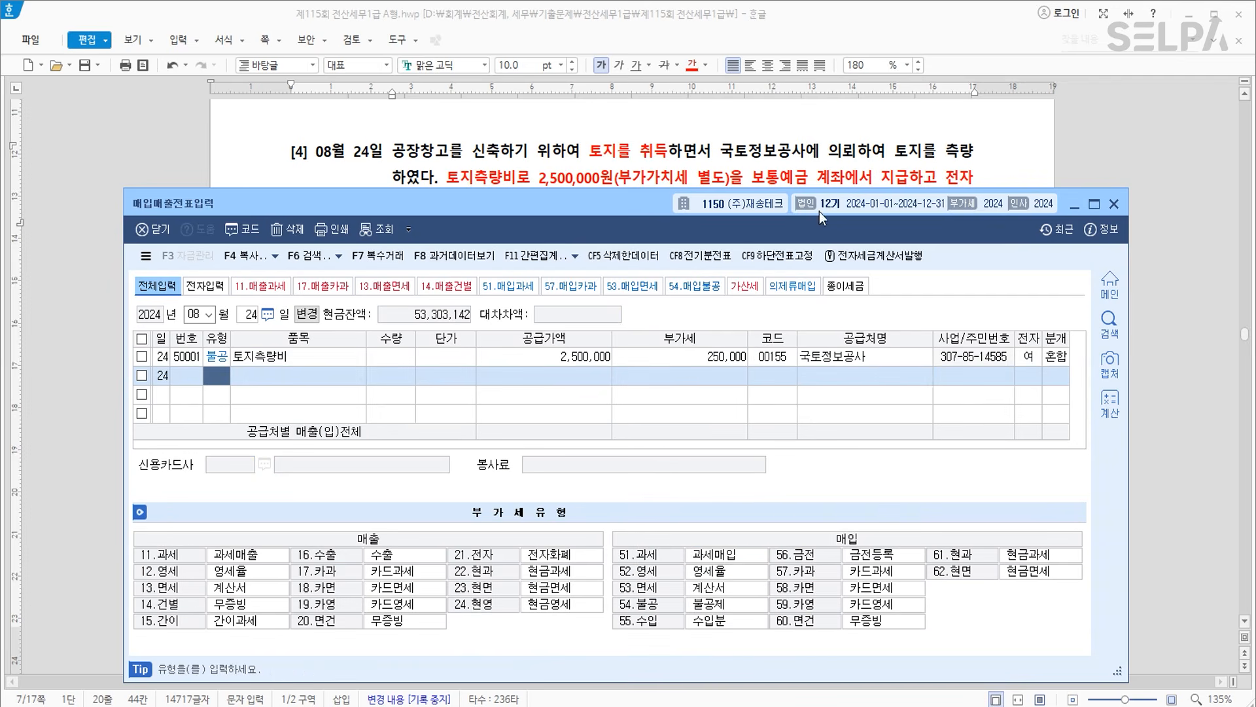
click(806, 153)
Colour the filing description in paragraph [1] red.
scroll(626, 378, down, 7)
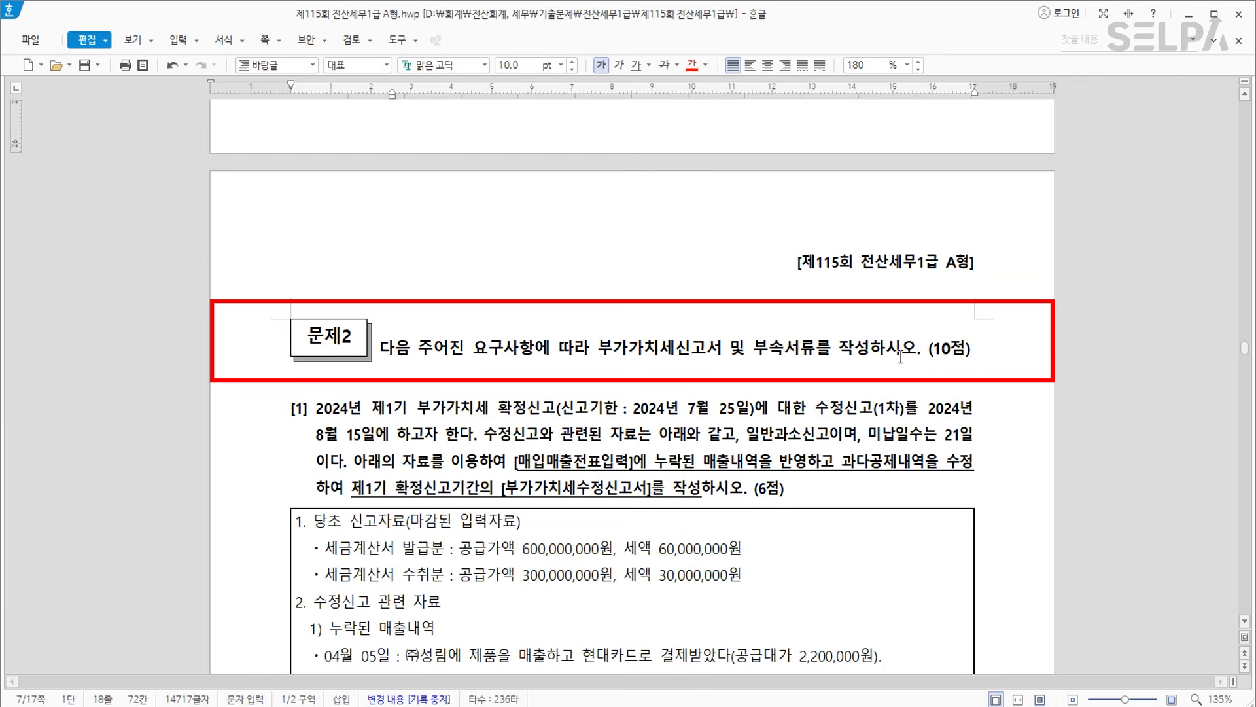
scroll(901, 356, down, 2)
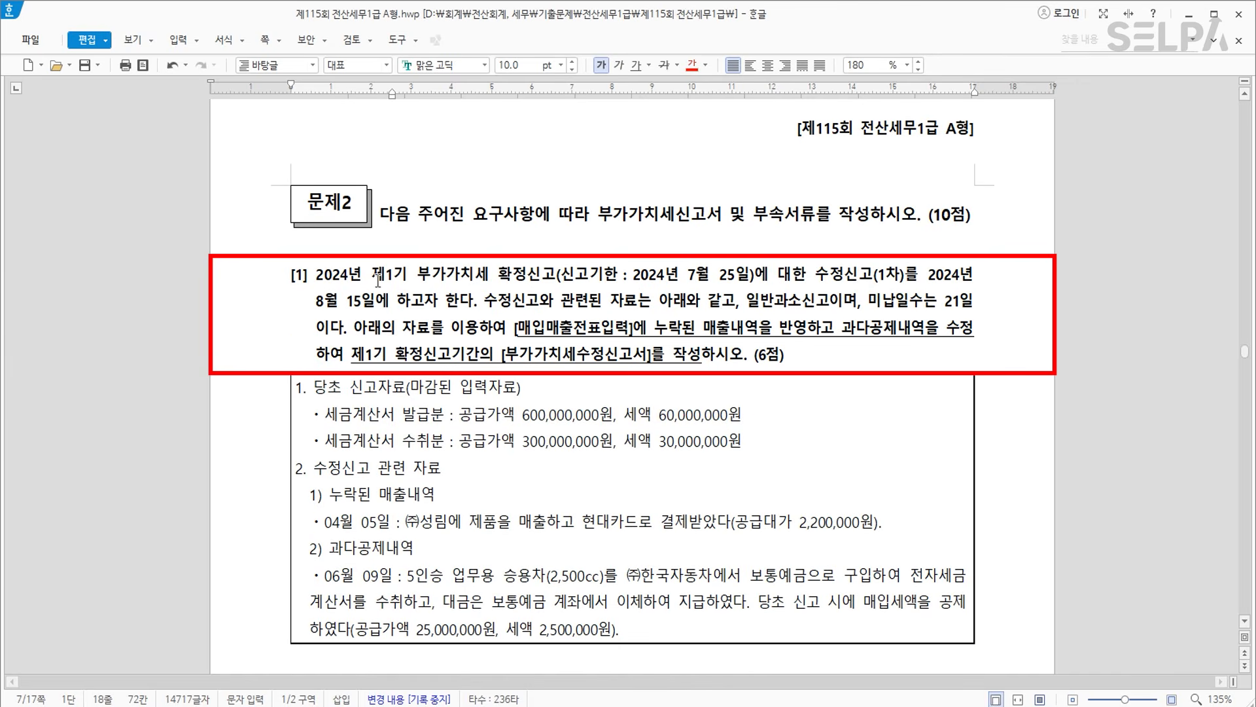
drag(371, 276, 911, 278)
click(692, 65)
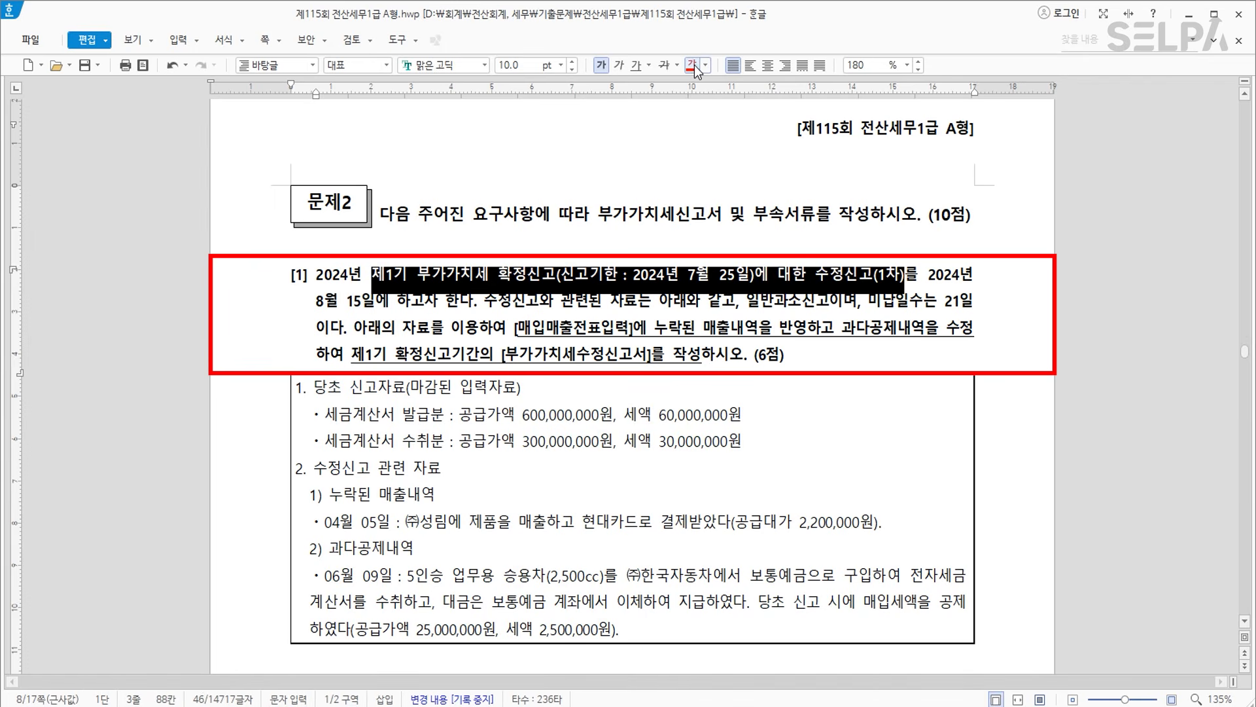
click(914, 305)
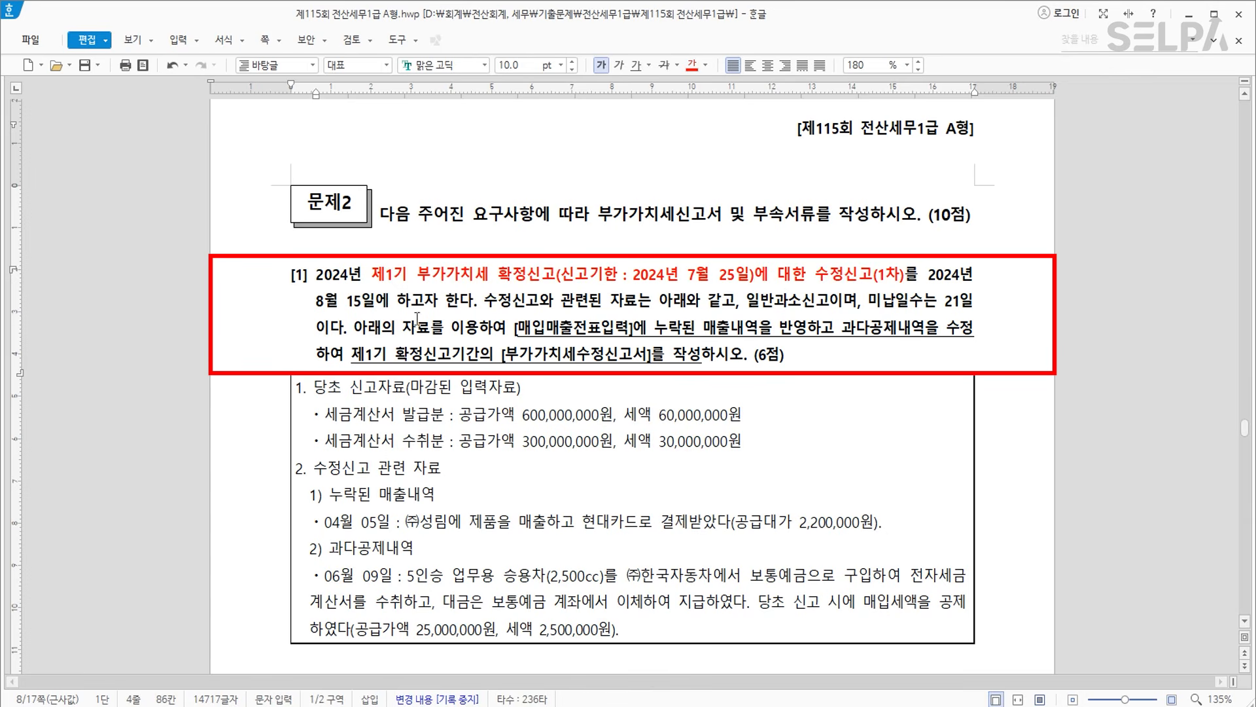
Colour the due date 8월 15일 and 미납일수는 21일 blue.
drag(316, 301, 370, 301)
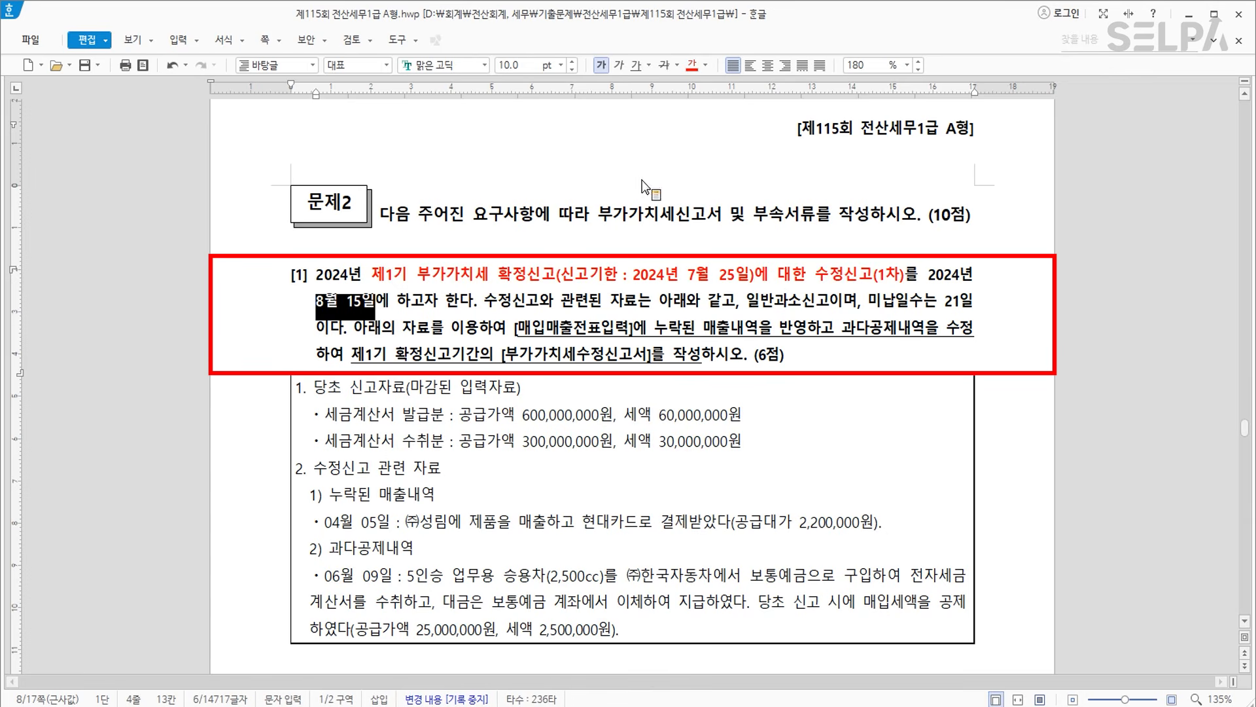
click(706, 65)
click(774, 128)
click(644, 302)
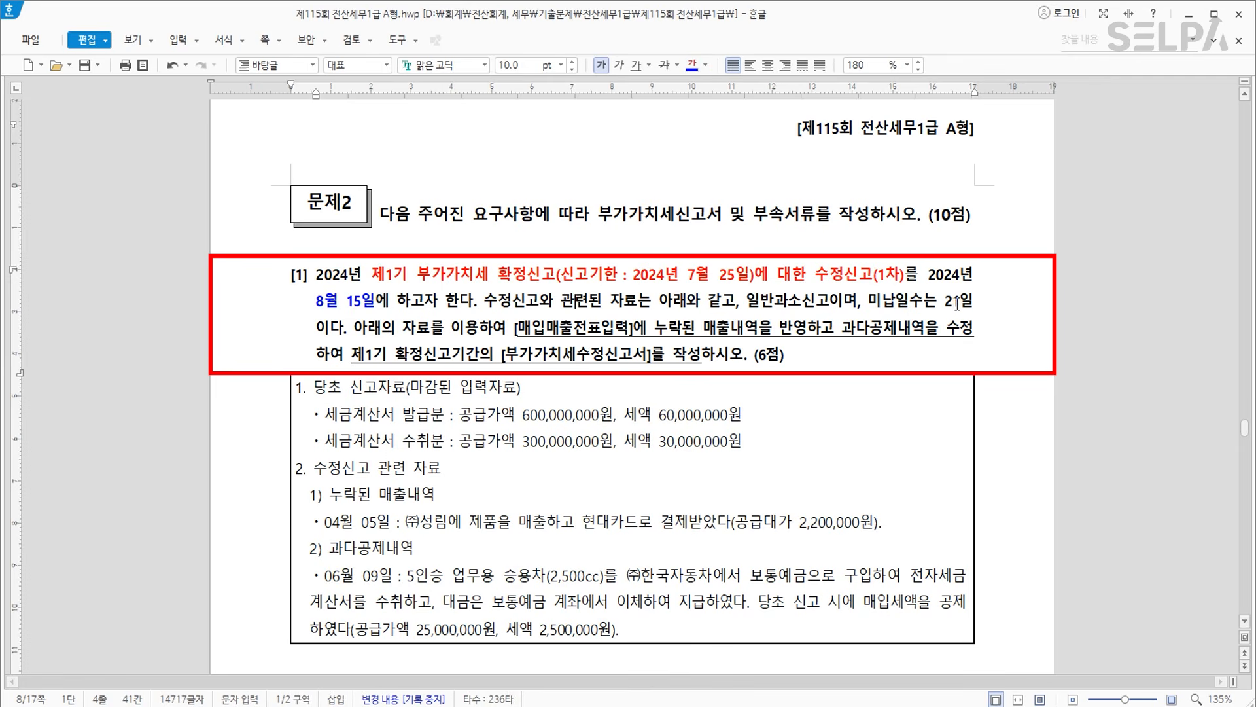
drag(869, 303, 984, 304)
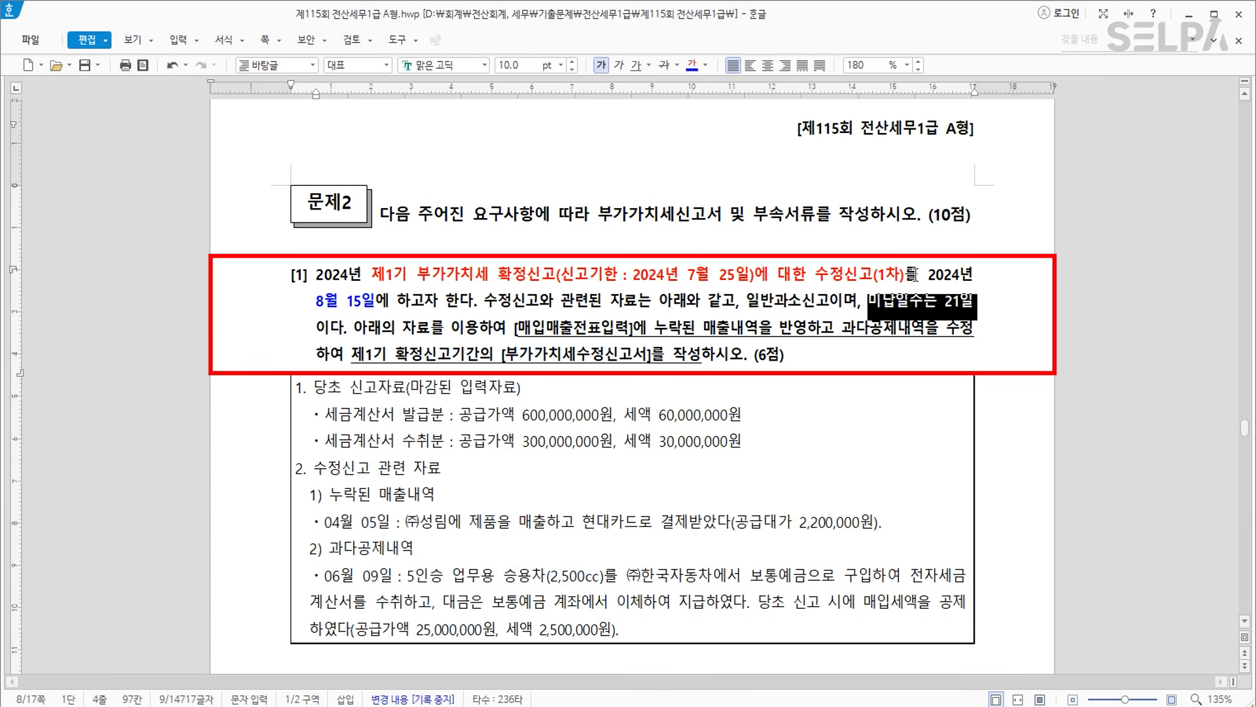
click(692, 66)
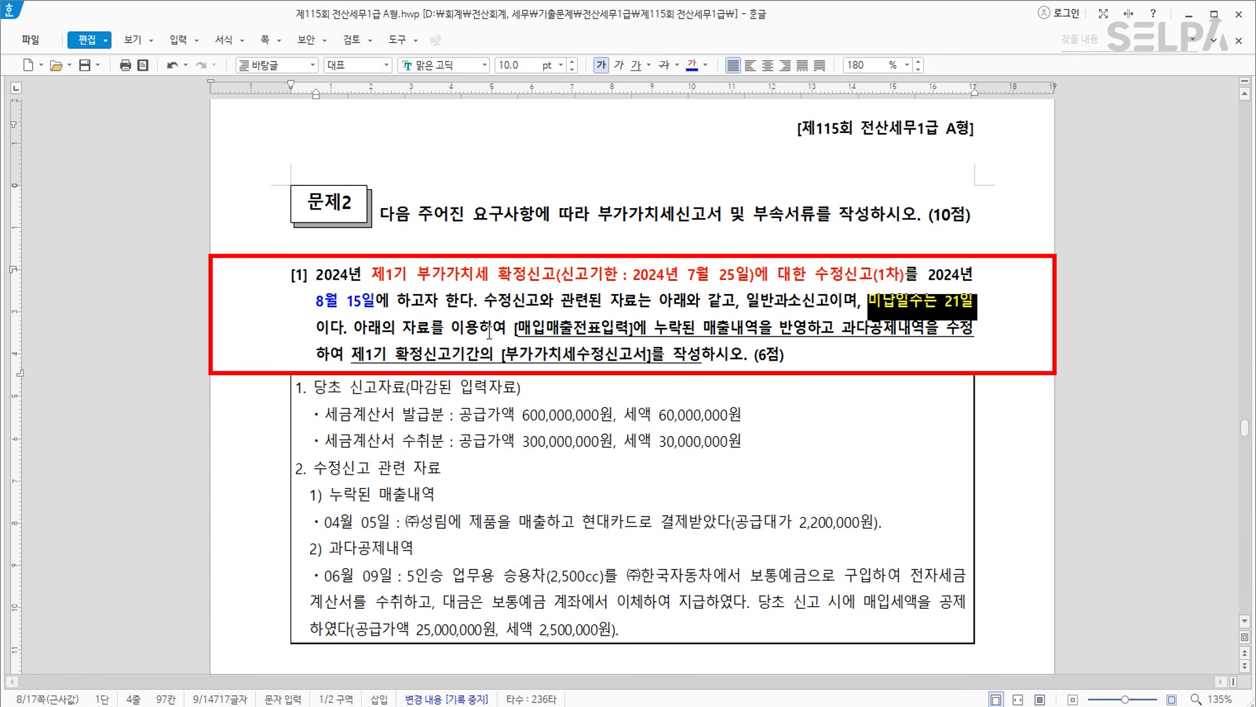
click(600, 335)
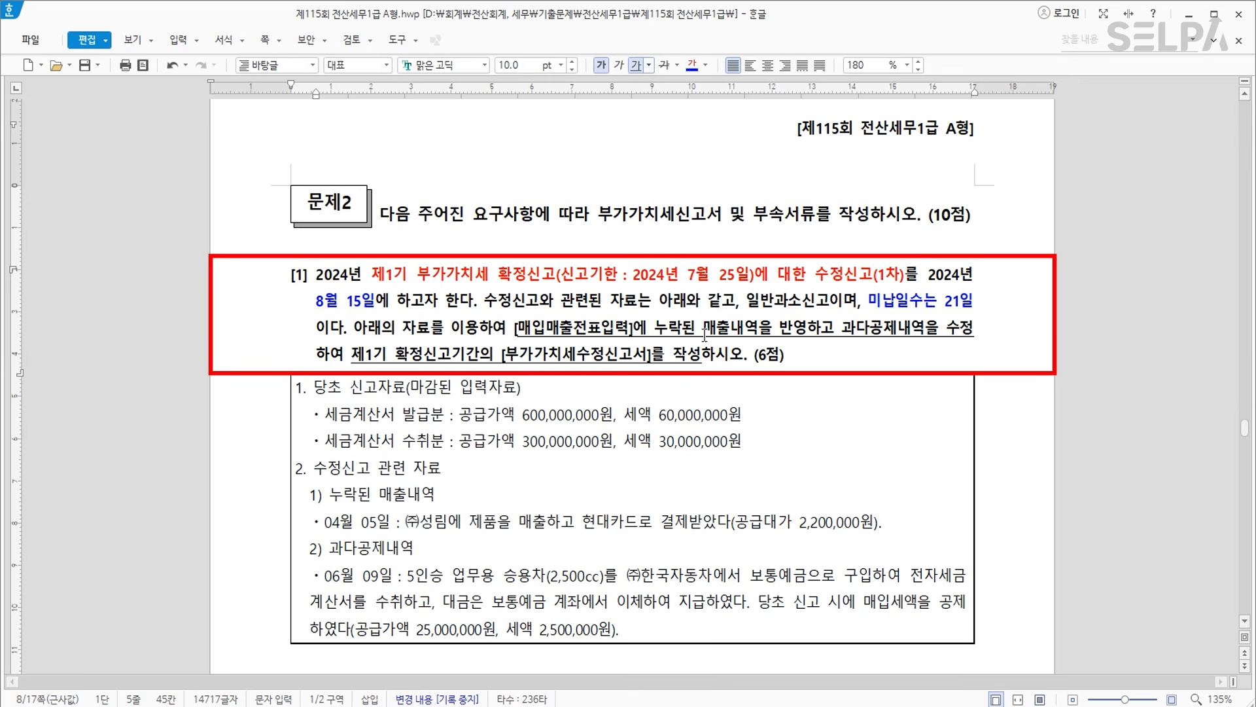
Colour the missing-sales task phrase and 과다공제내역을 수정 blue.
drag(516, 328, 807, 328)
click(692, 66)
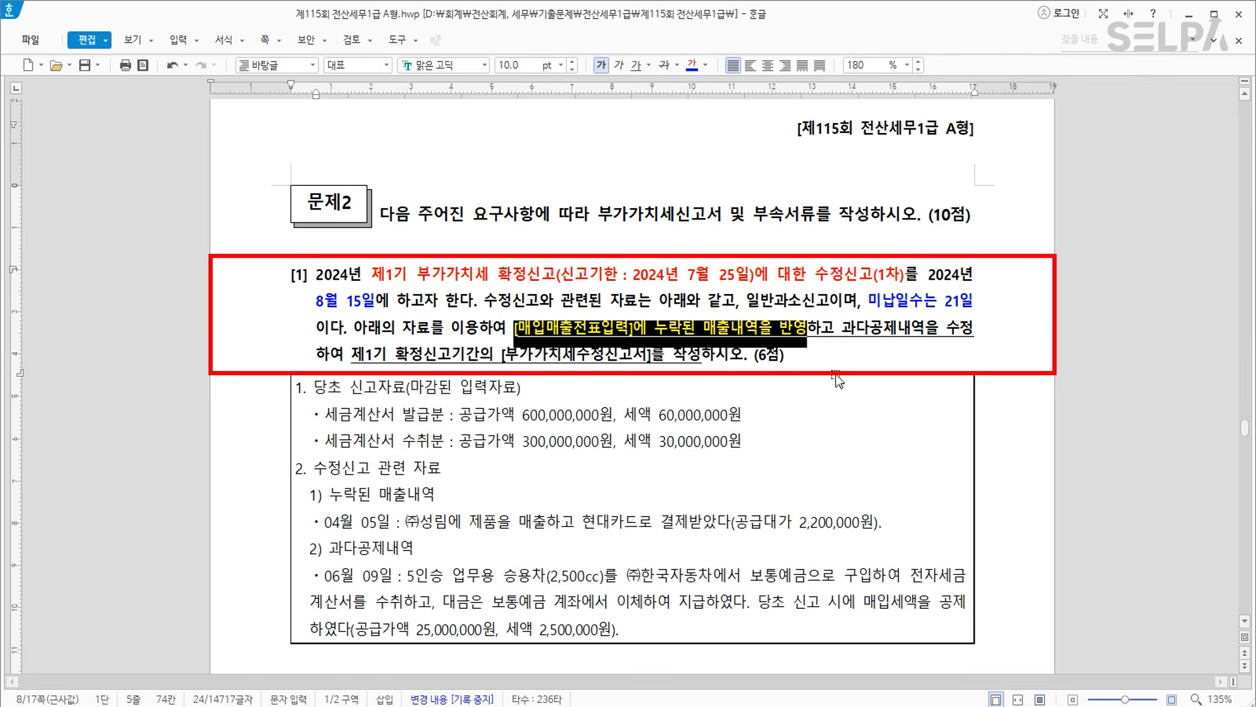
drag(841, 328, 993, 328)
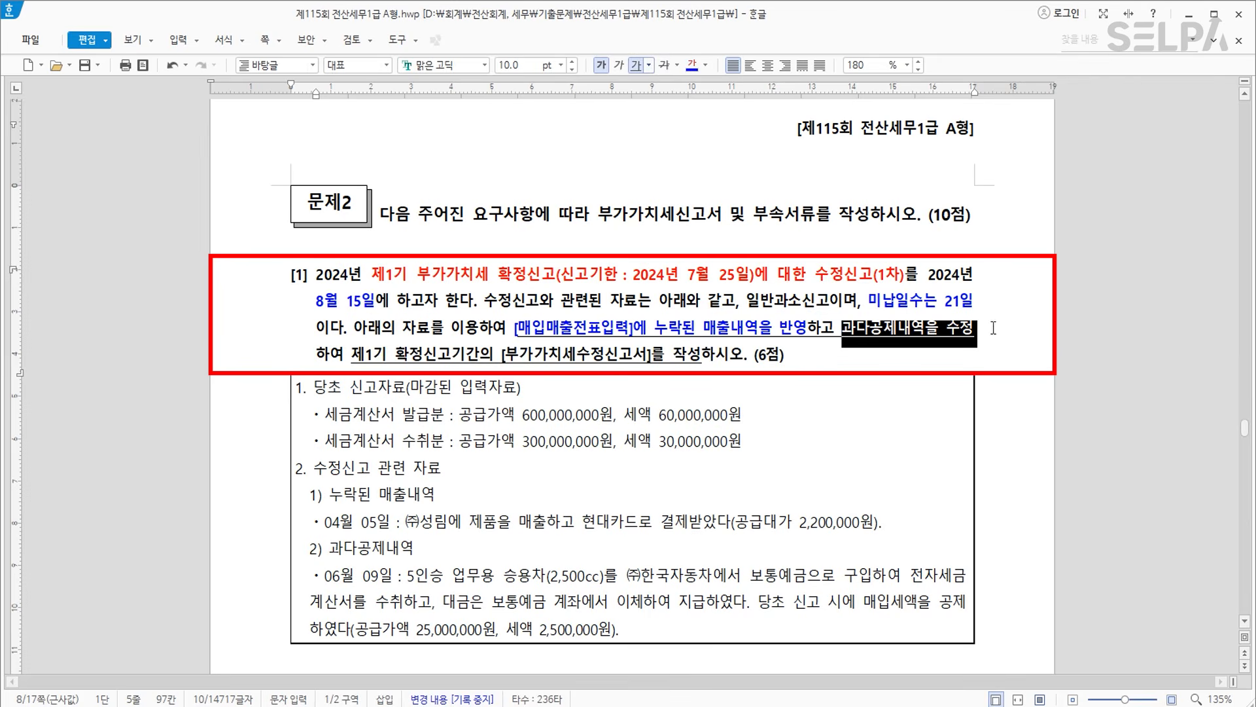
click(698, 66)
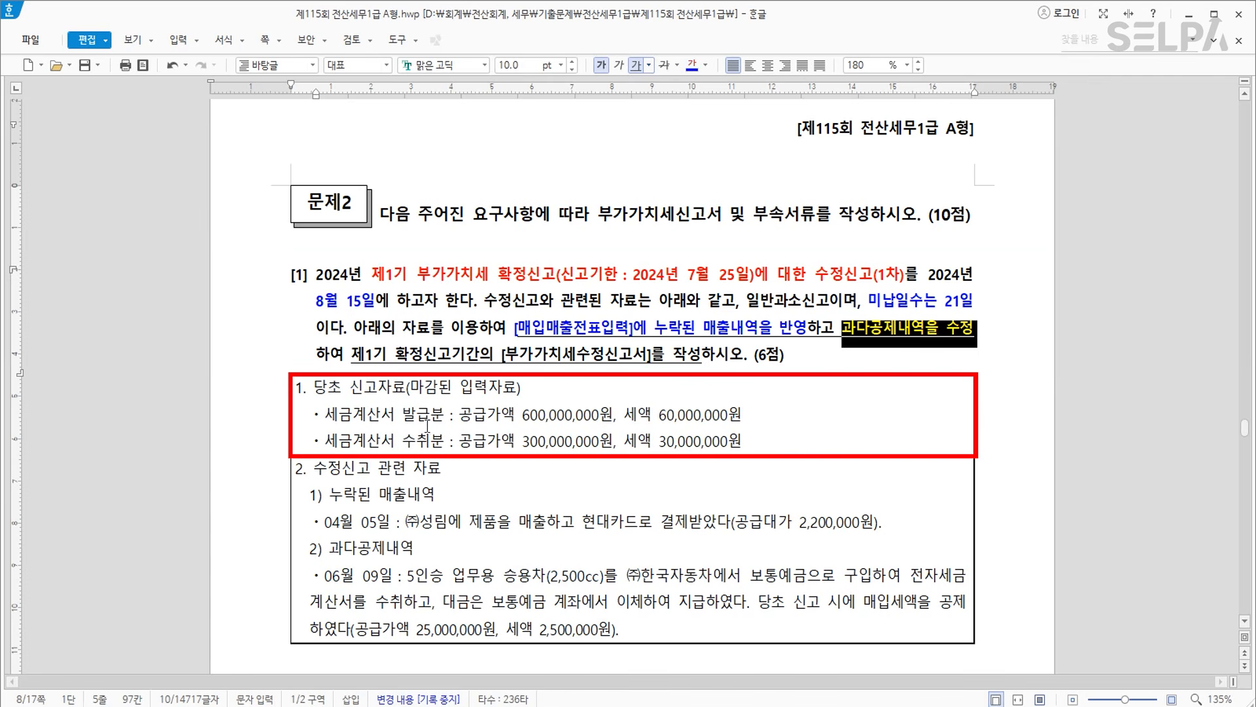
click(400, 496)
Make the 04월 05일 missing-sales line bold and blue.
scroll(430, 507, down, 1)
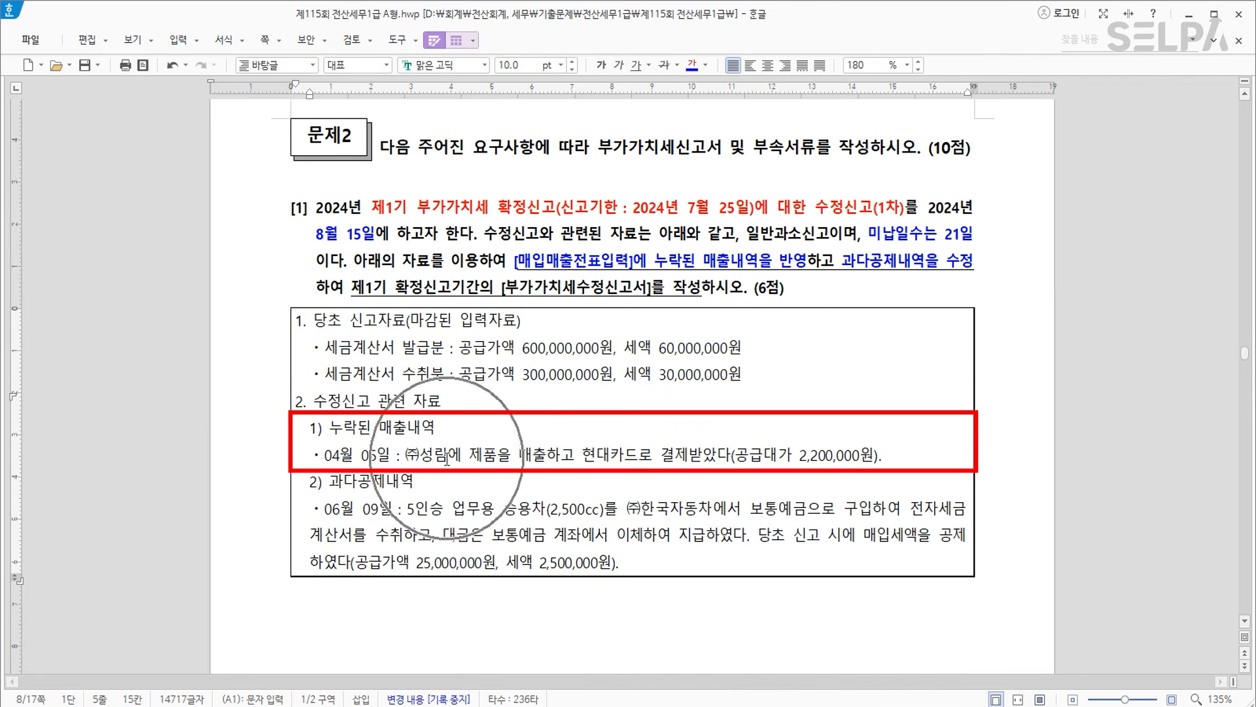
drag(322, 454, 885, 457)
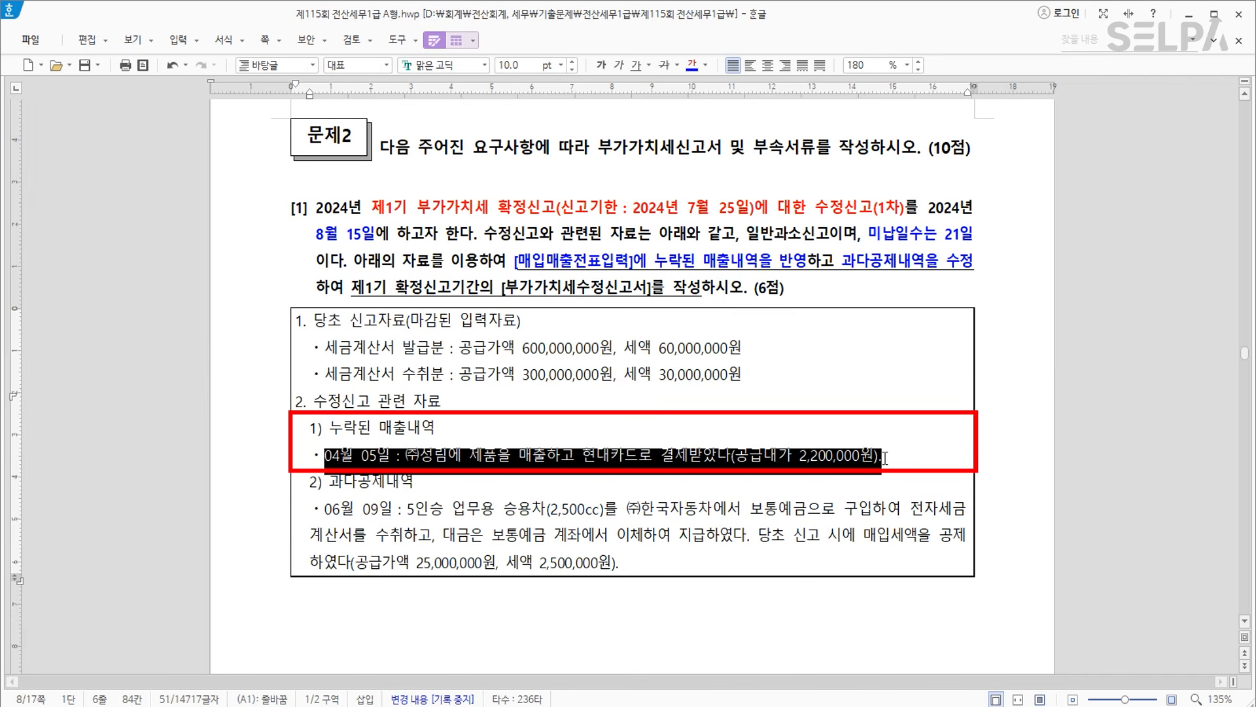
click(693, 65)
click(602, 65)
click(688, 463)
scroll(725, 401, down, 2)
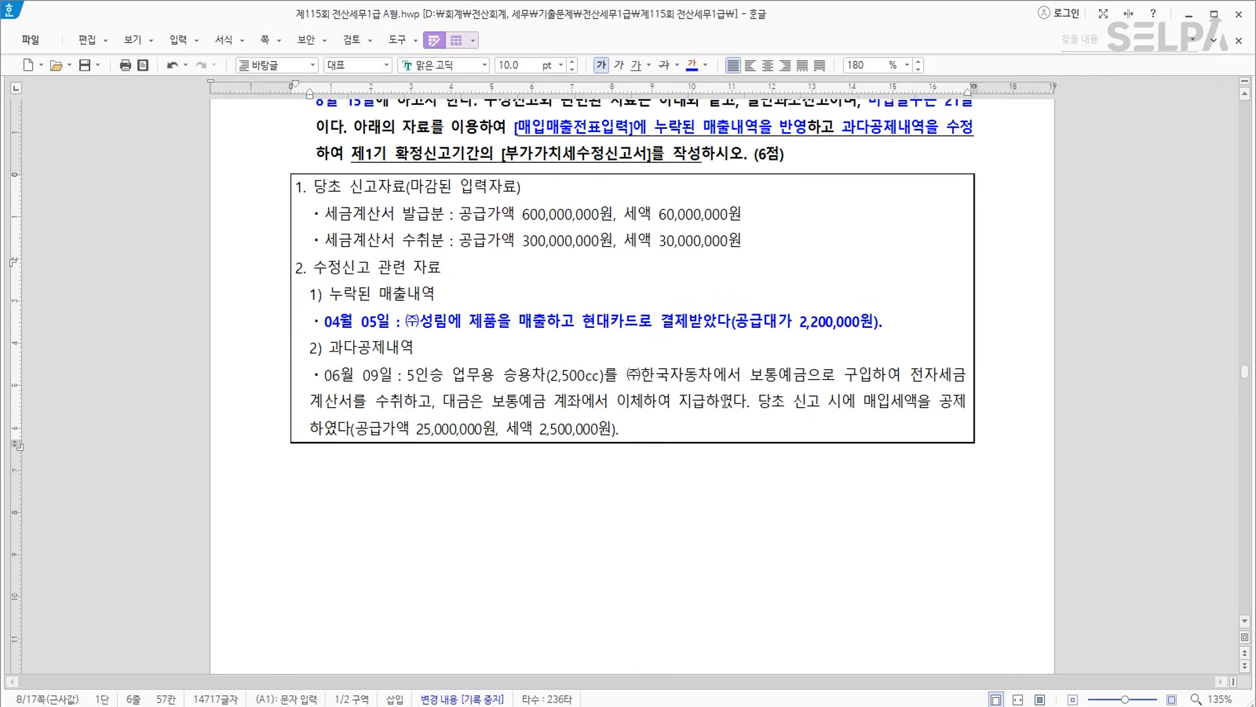
key(alt+Tab)
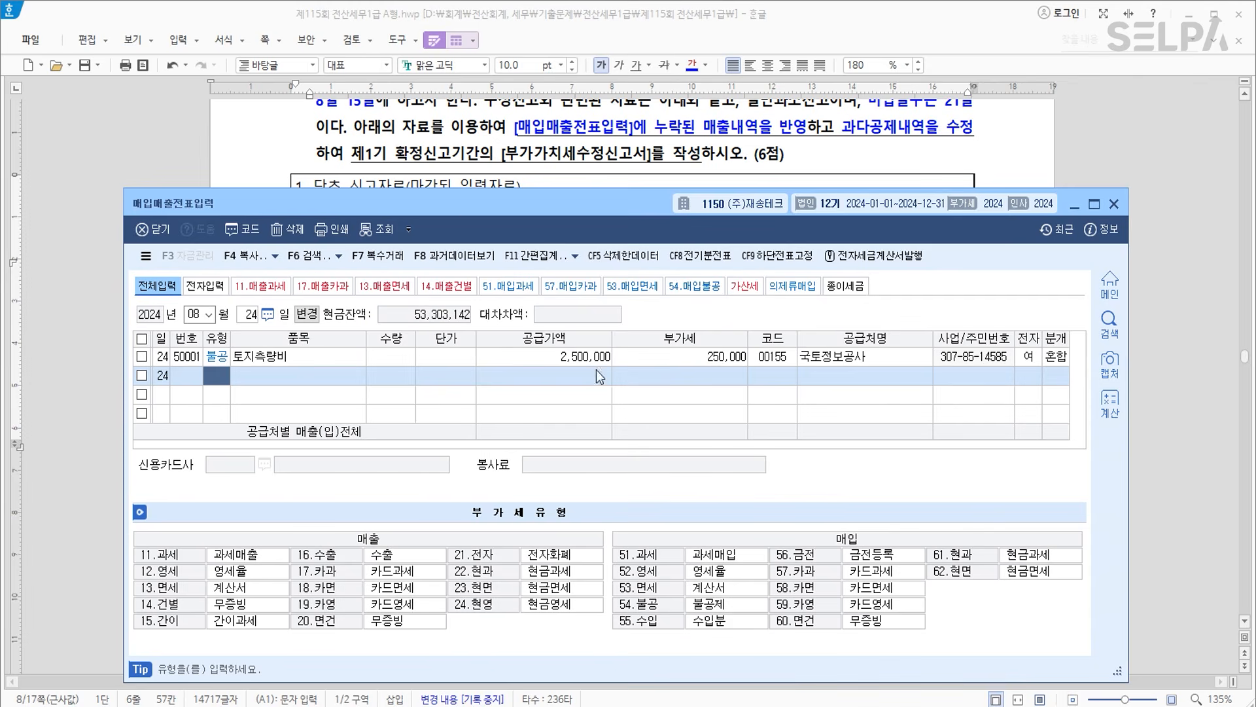
Start an 04/05 카과 (type 17) sale of 제품 totalling 2,200,000 (2,000,000 supply).
drag(459, 205, 485, 397)
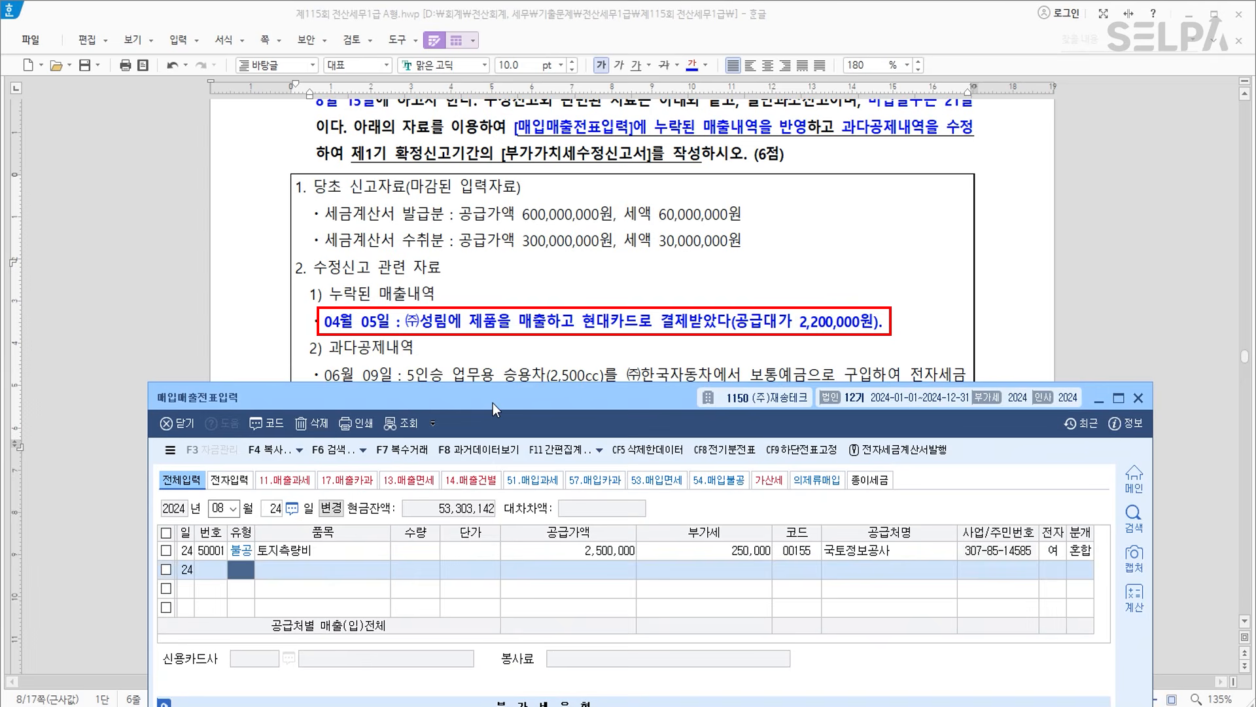
text(04)
key(Return)
text(5)
key(Return)
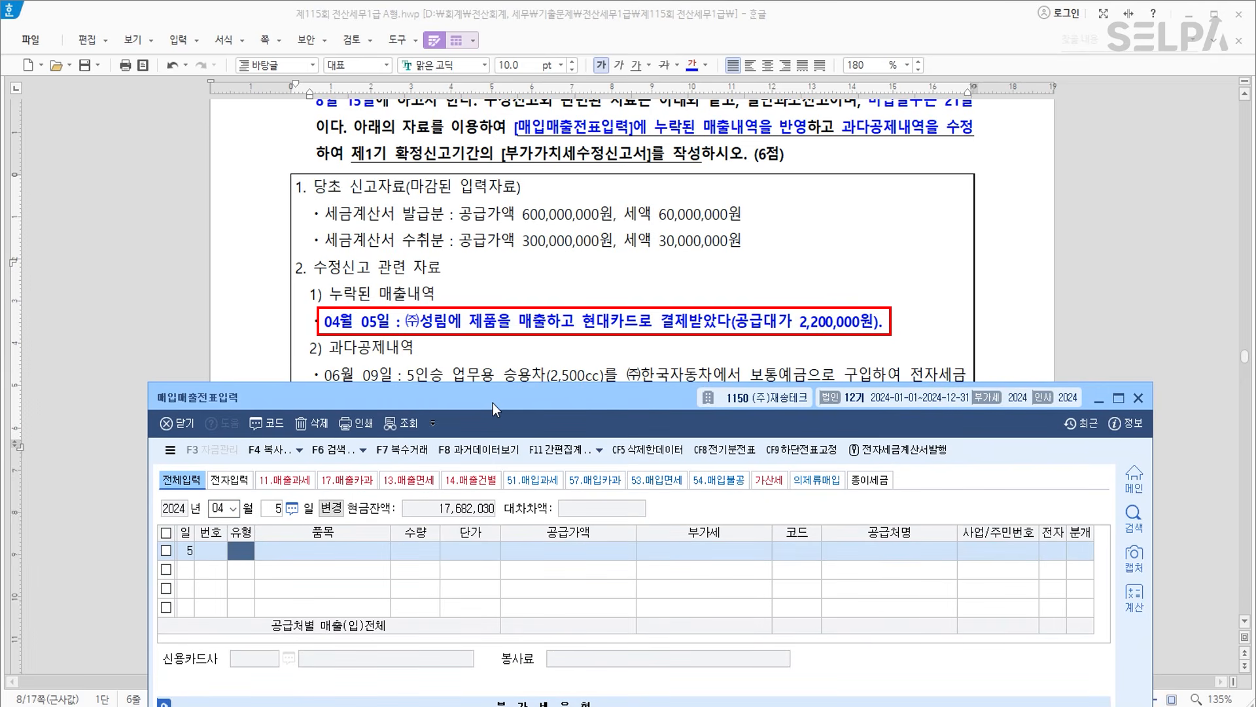
text(17)
key(Return)
text(제품)
key(Return)
key(Return)
key(Return)
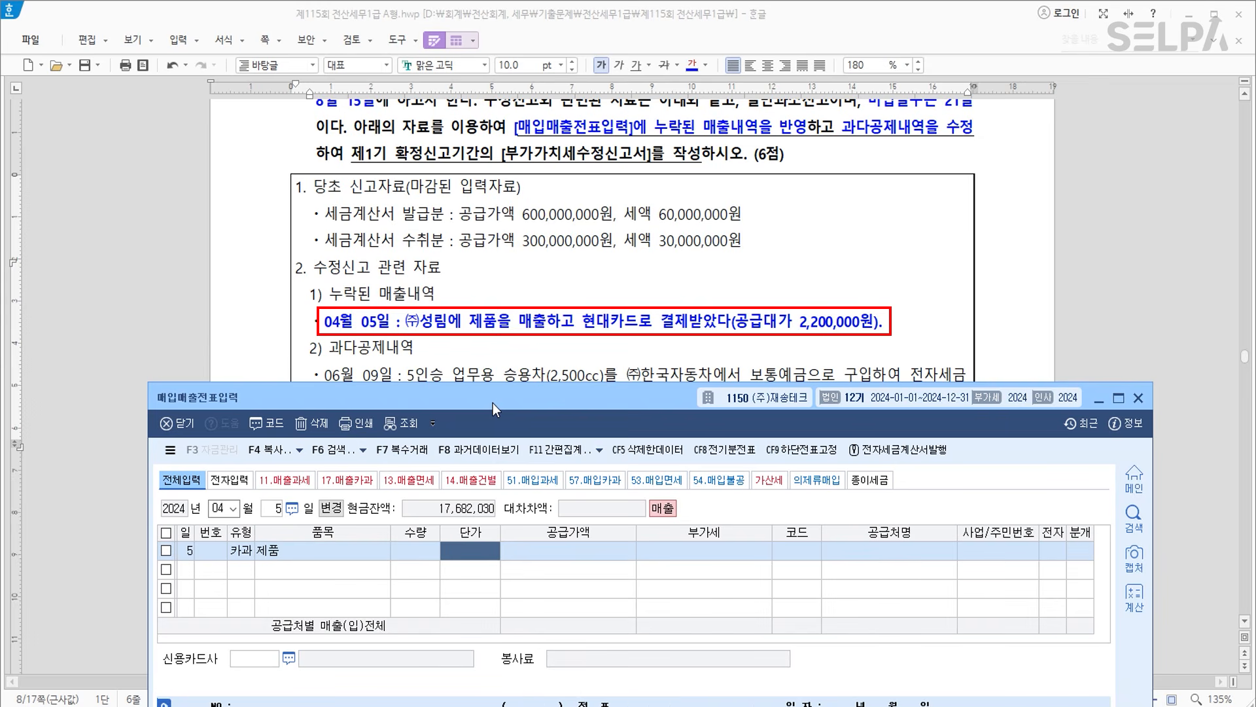
text(2200)
key(Return)
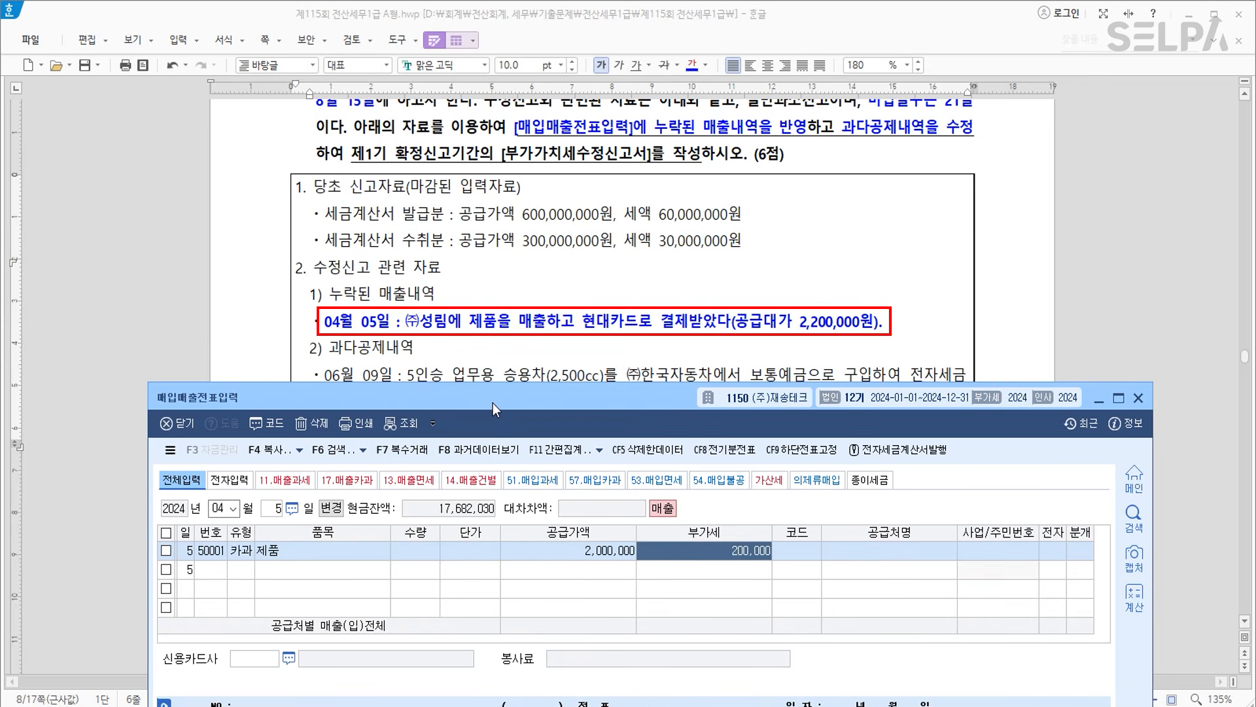
Set customer (주)성림 and card company 현대카드, then complete the journal.
key(Return)
text(성림)
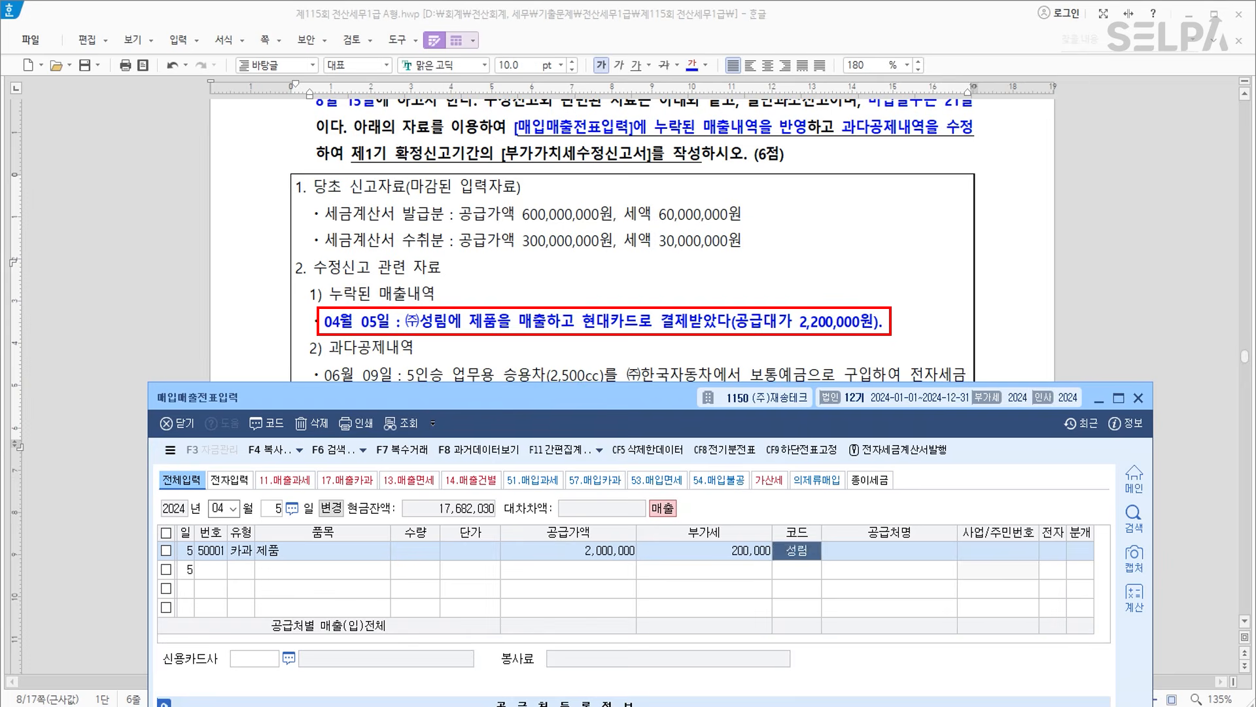
key(Return)
key(Return)
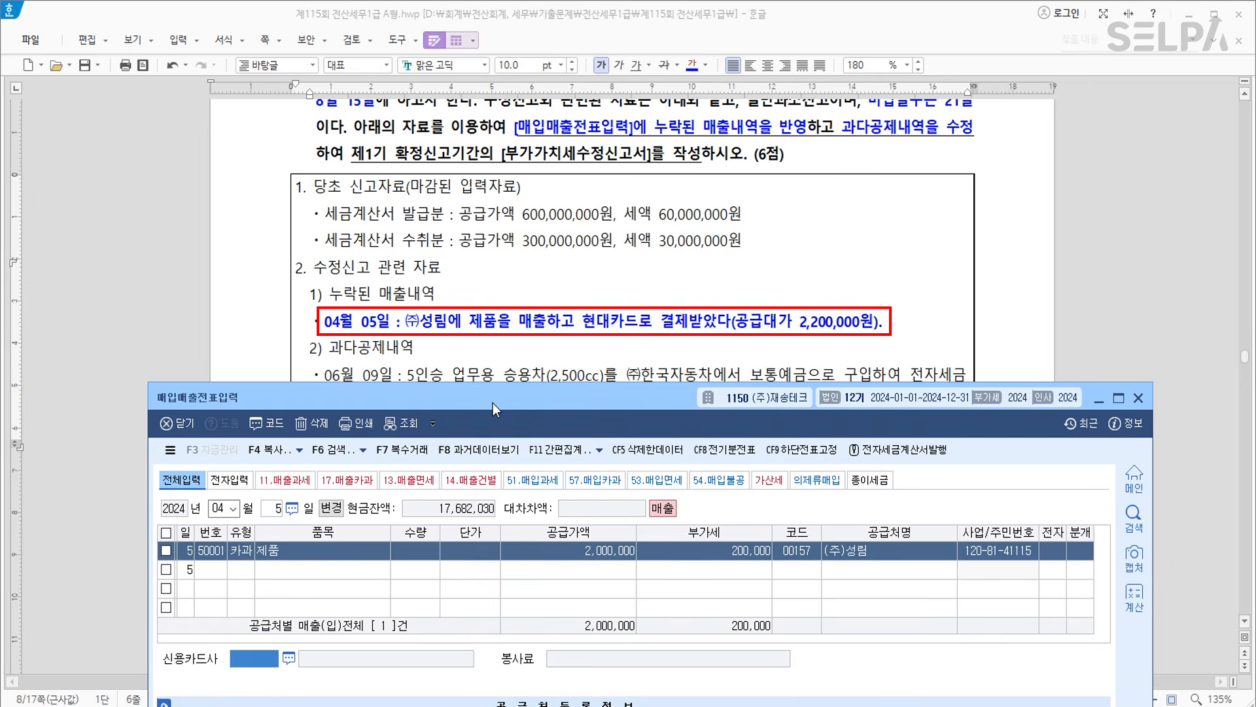
key(F2)
key(Down)
key(Return)
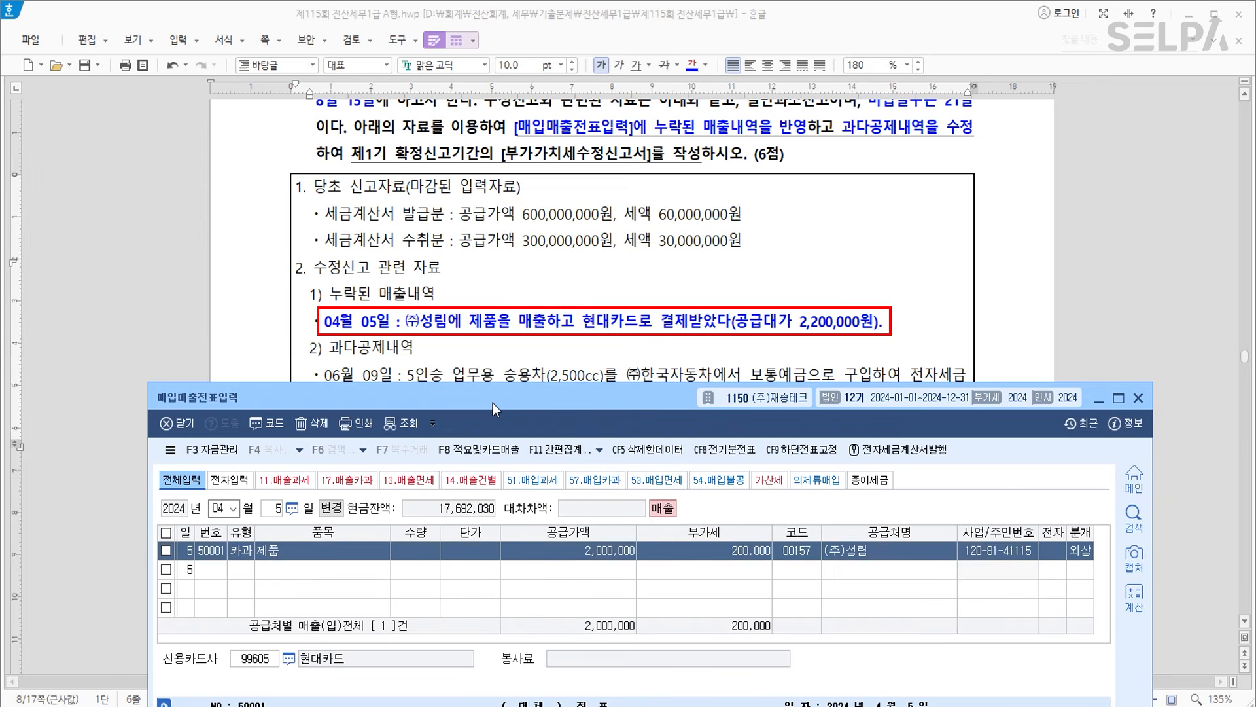
drag(593, 403, 591, 167)
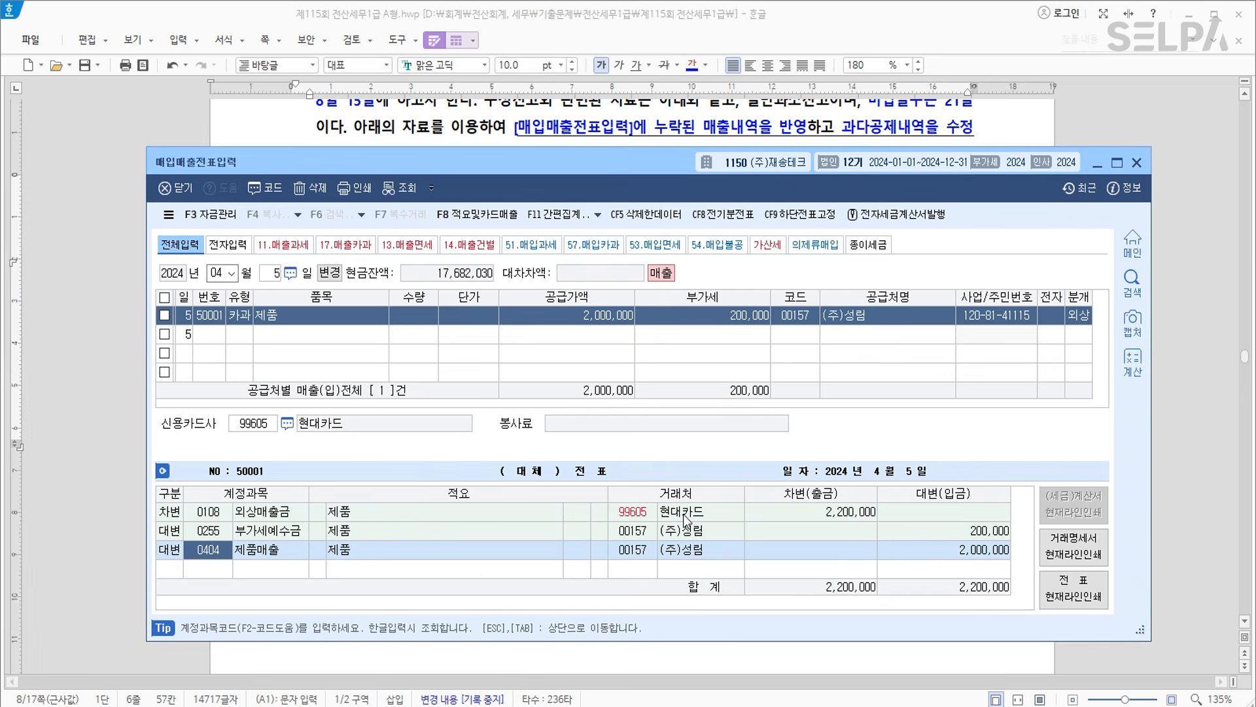
key(Return)
key(Return)
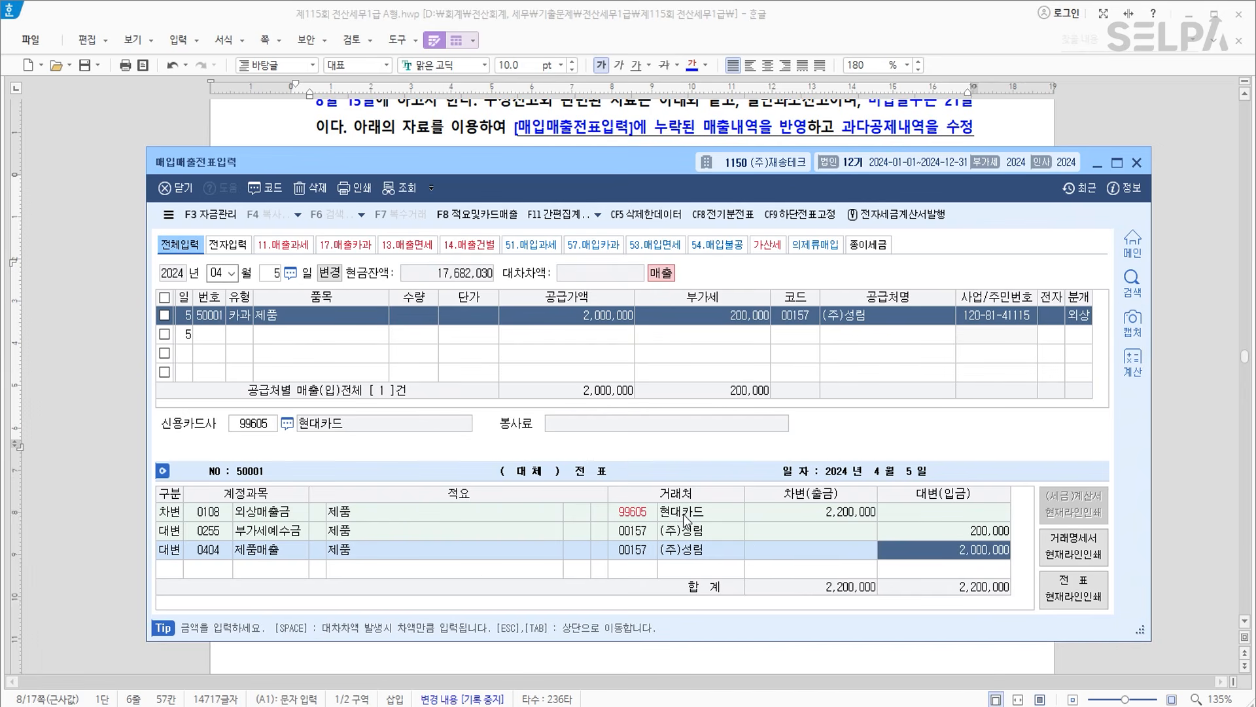
drag(567, 160, 532, 544)
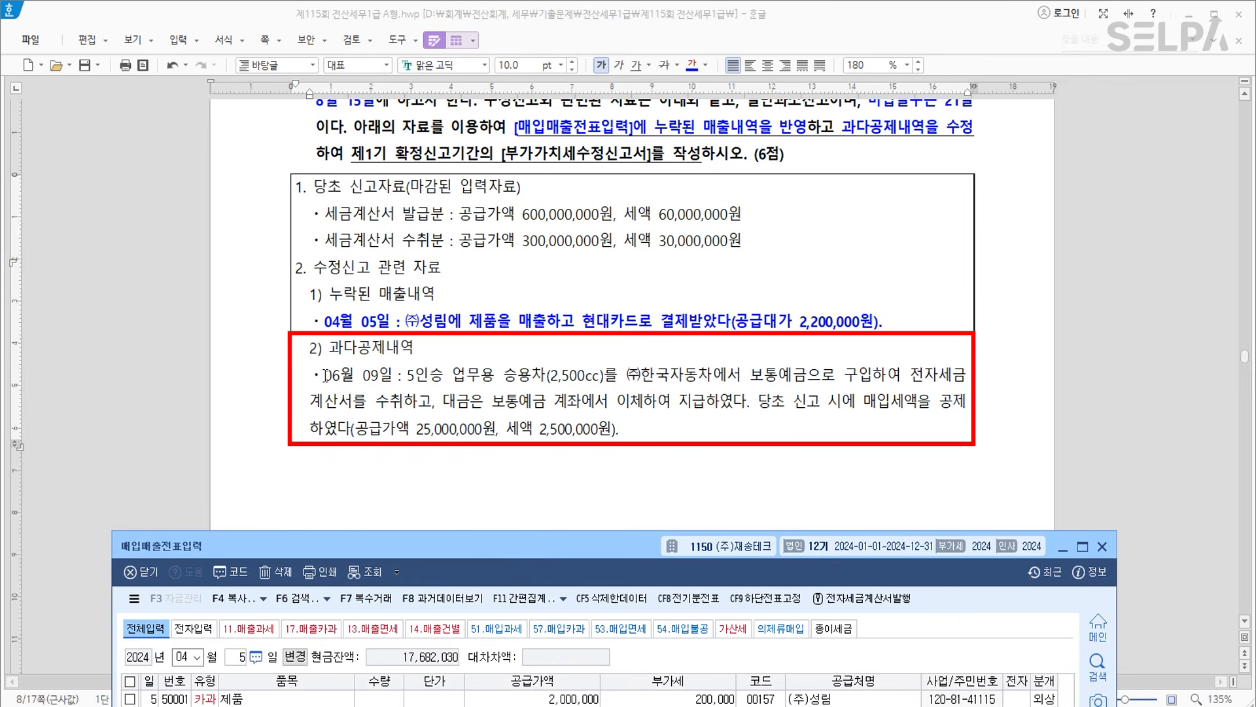
Make the 06월 09일 excess-deduction paragraph bold and blue.
drag(326, 375, 660, 431)
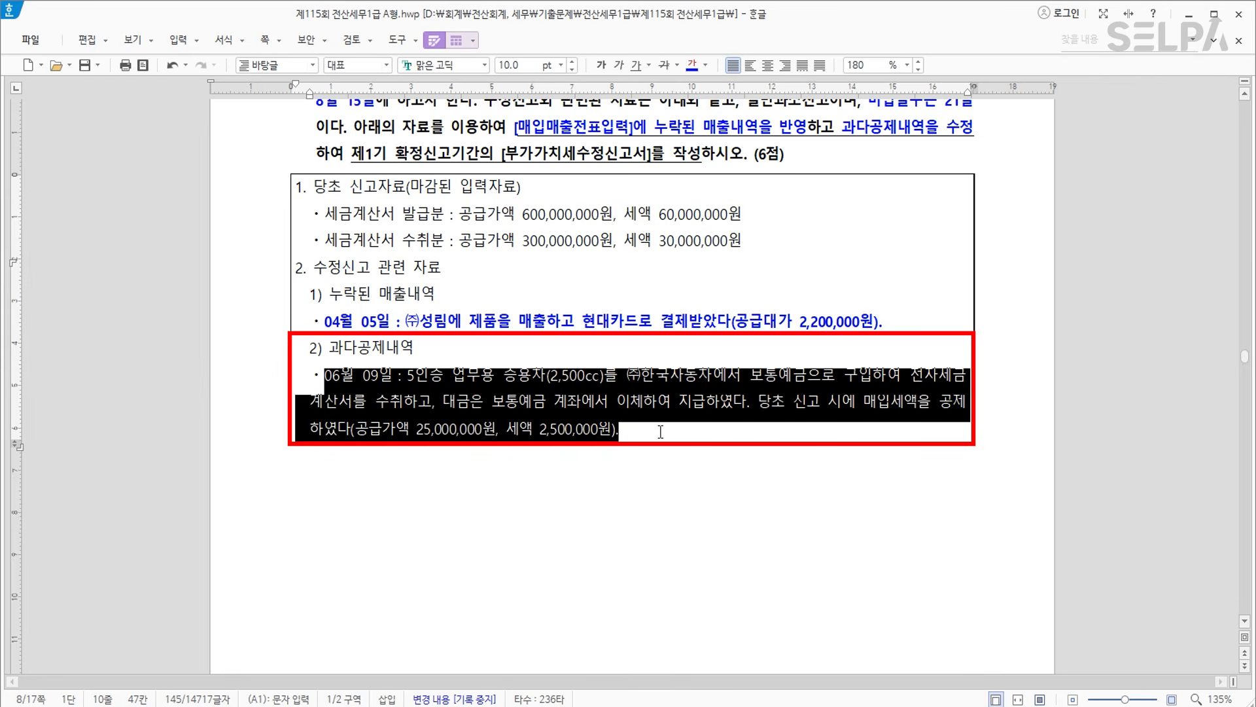
click(692, 65)
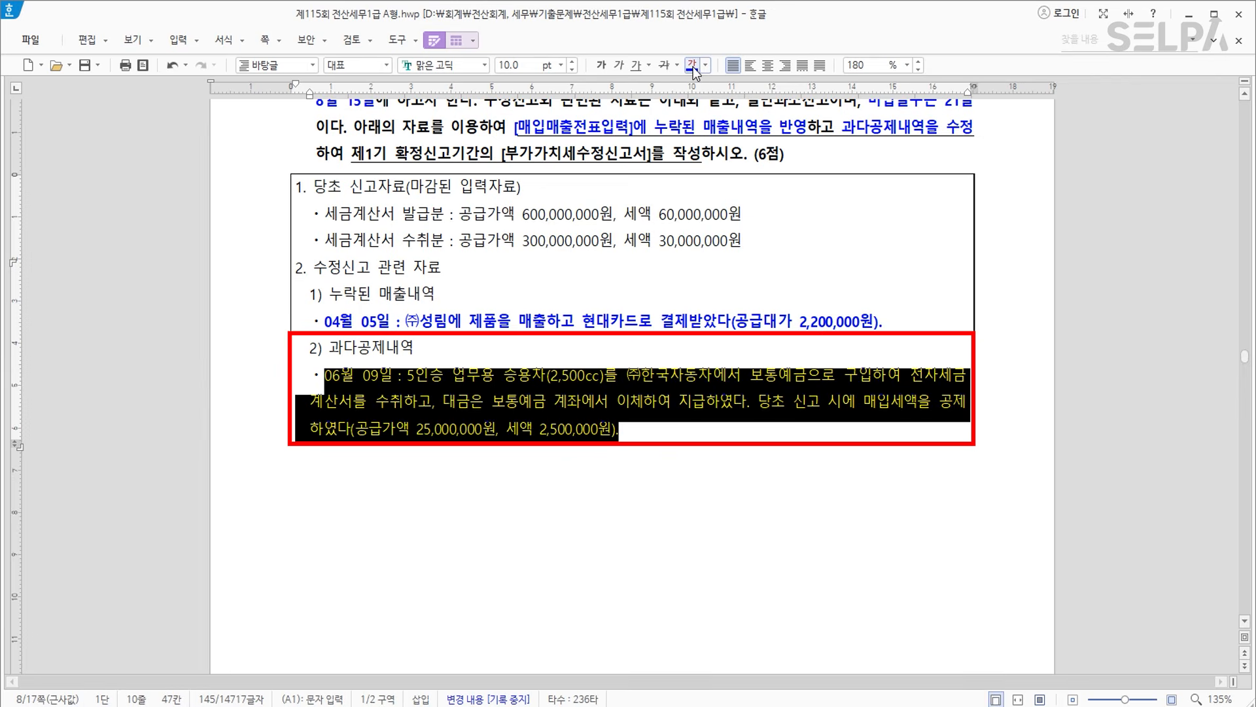
click(601, 65)
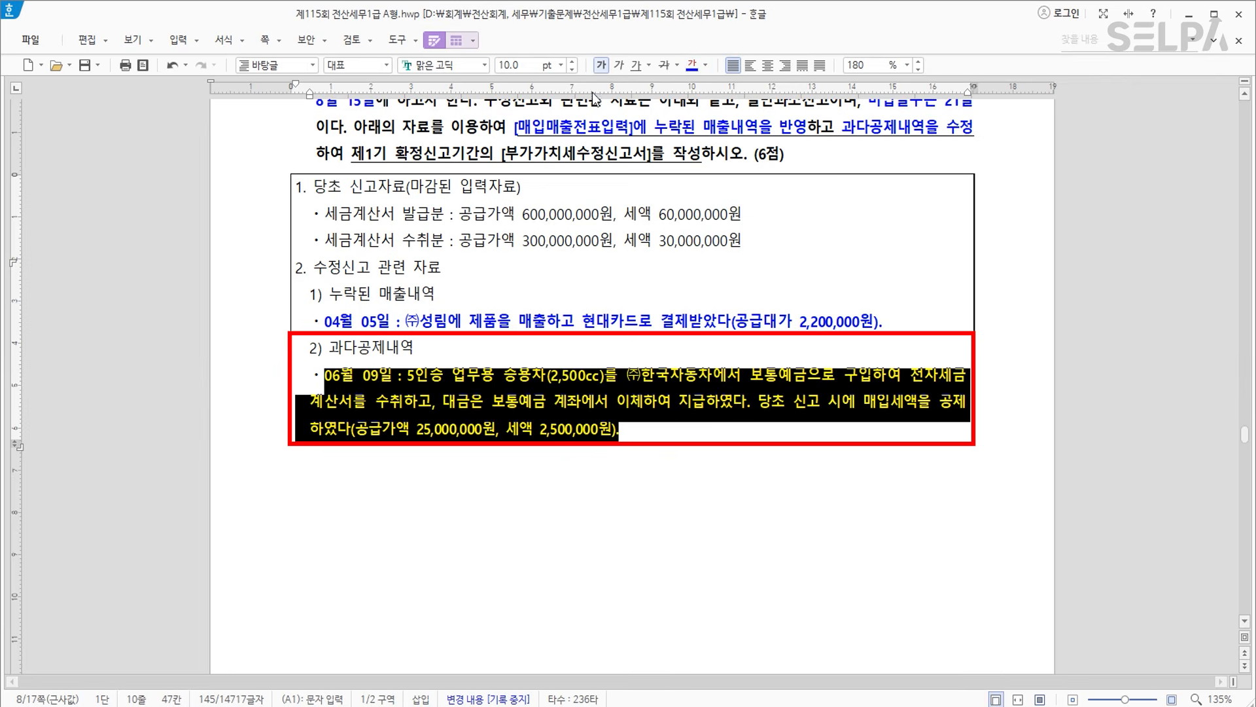
click(487, 393)
Colour 5인승 업무용 승용차(2,500cc) green.
drag(605, 375, 409, 376)
click(707, 66)
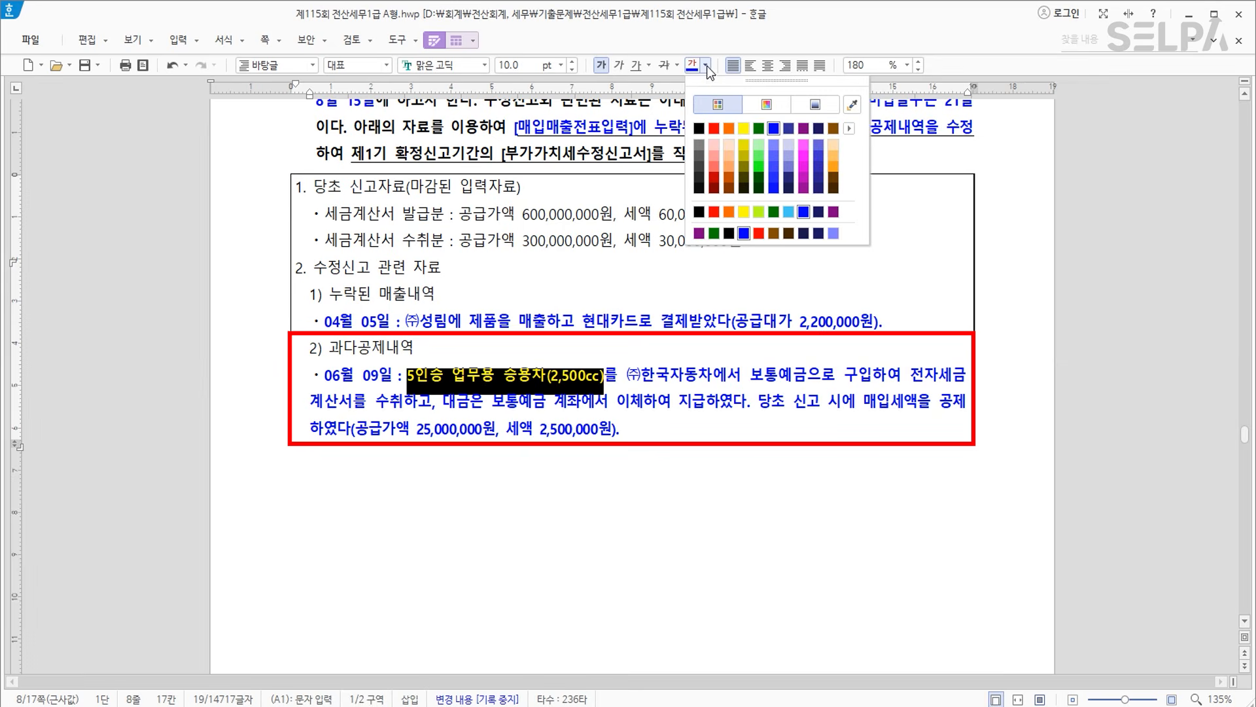
click(759, 128)
click(600, 494)
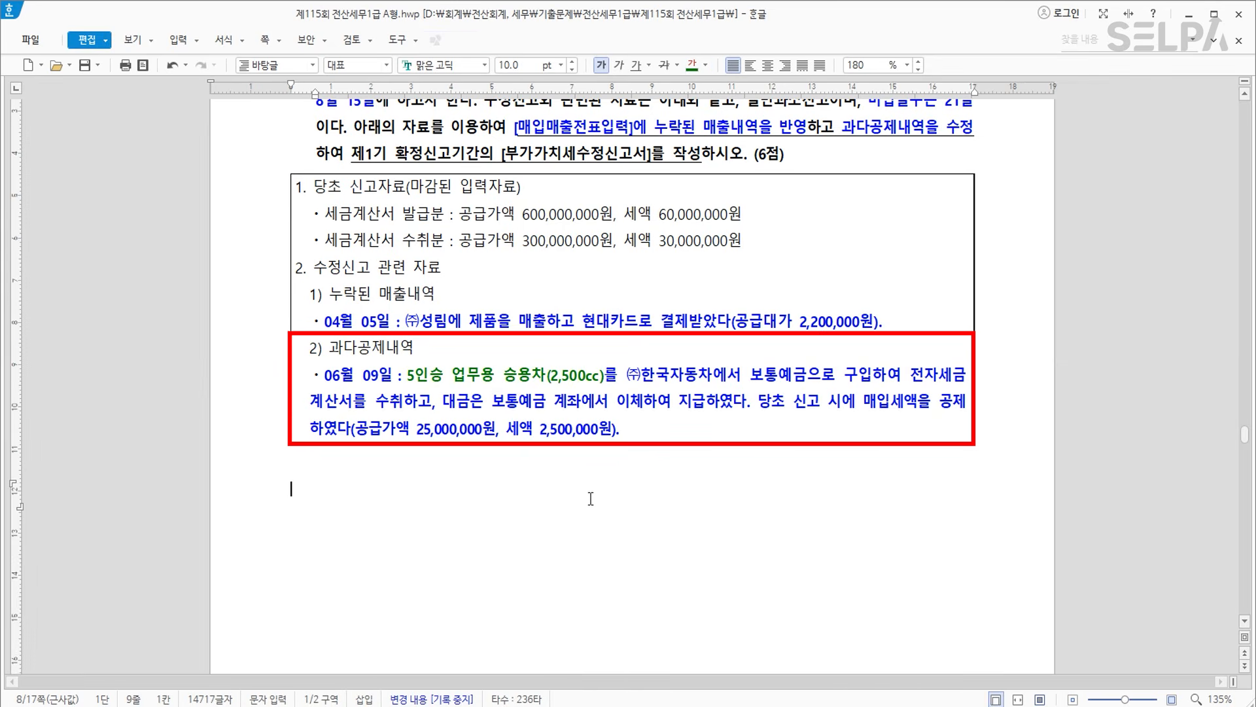
key(alt+Tab)
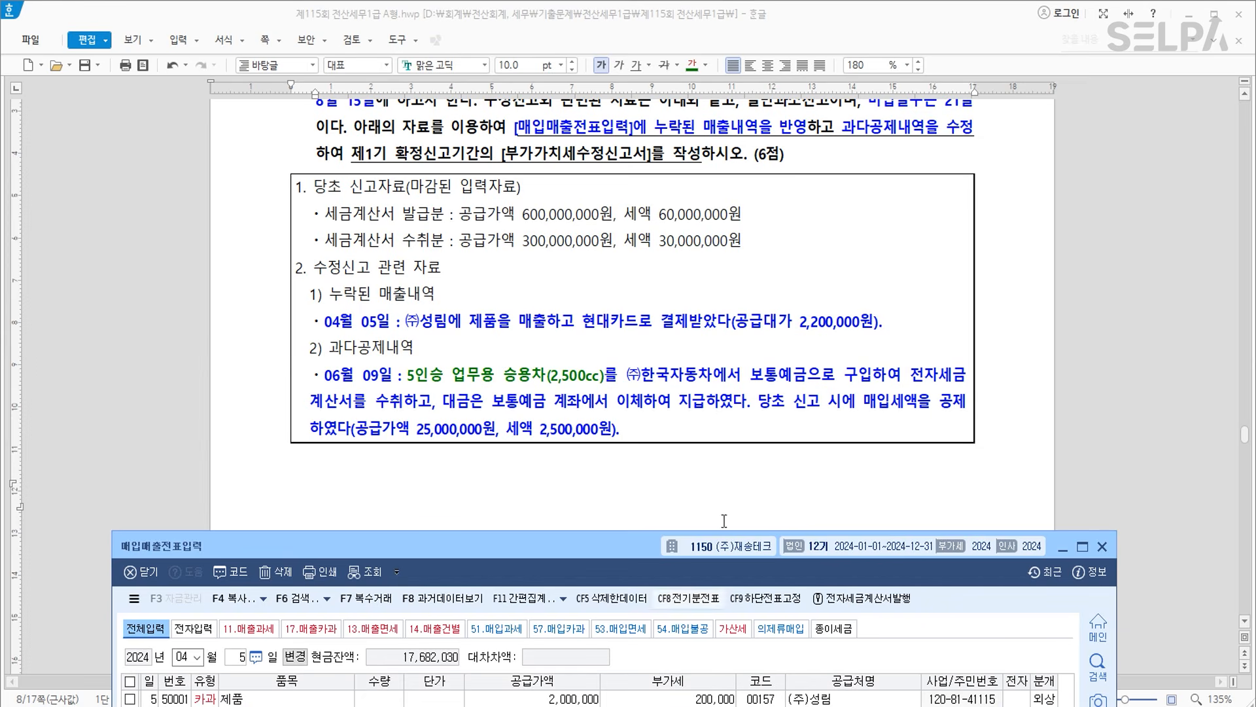
Move the voucher window up and open the June 9 자동차 구입 purchase entry.
drag(558, 541, 565, 445)
scroll(573, 252, down, 5)
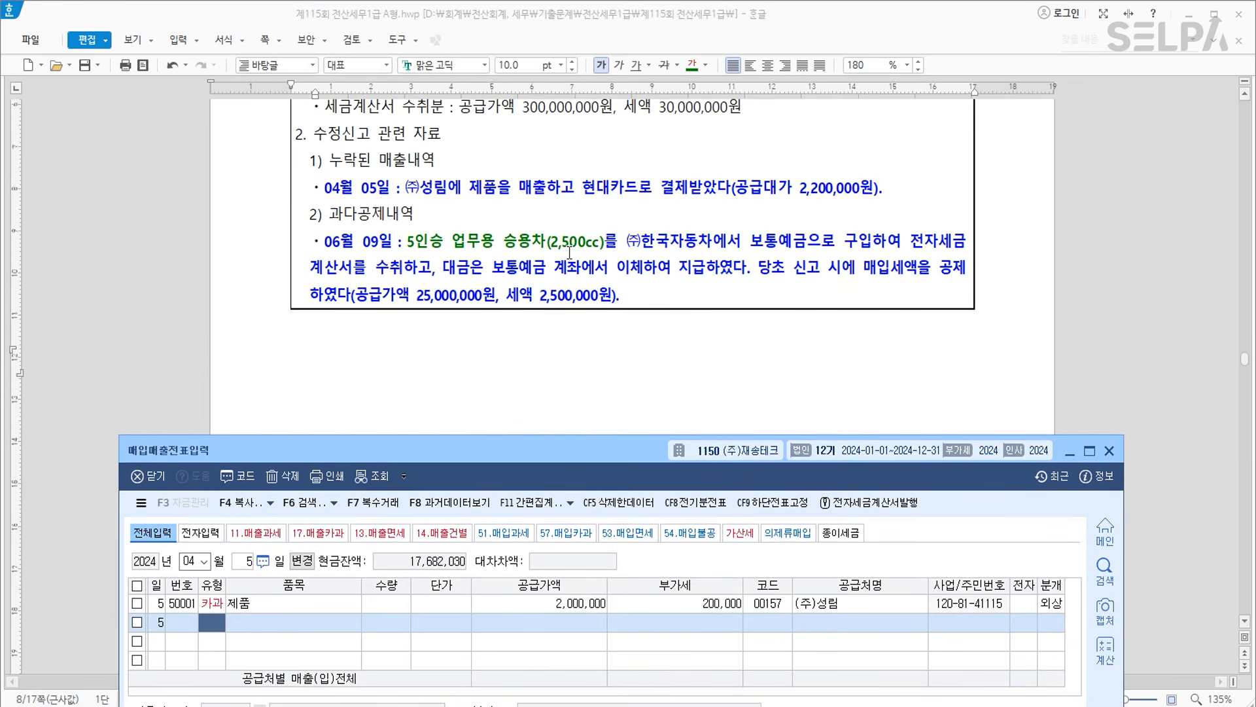
scroll(573, 253, up, 2)
drag(578, 450, 590, 266)
text(06)
key(Return)
key(Return)
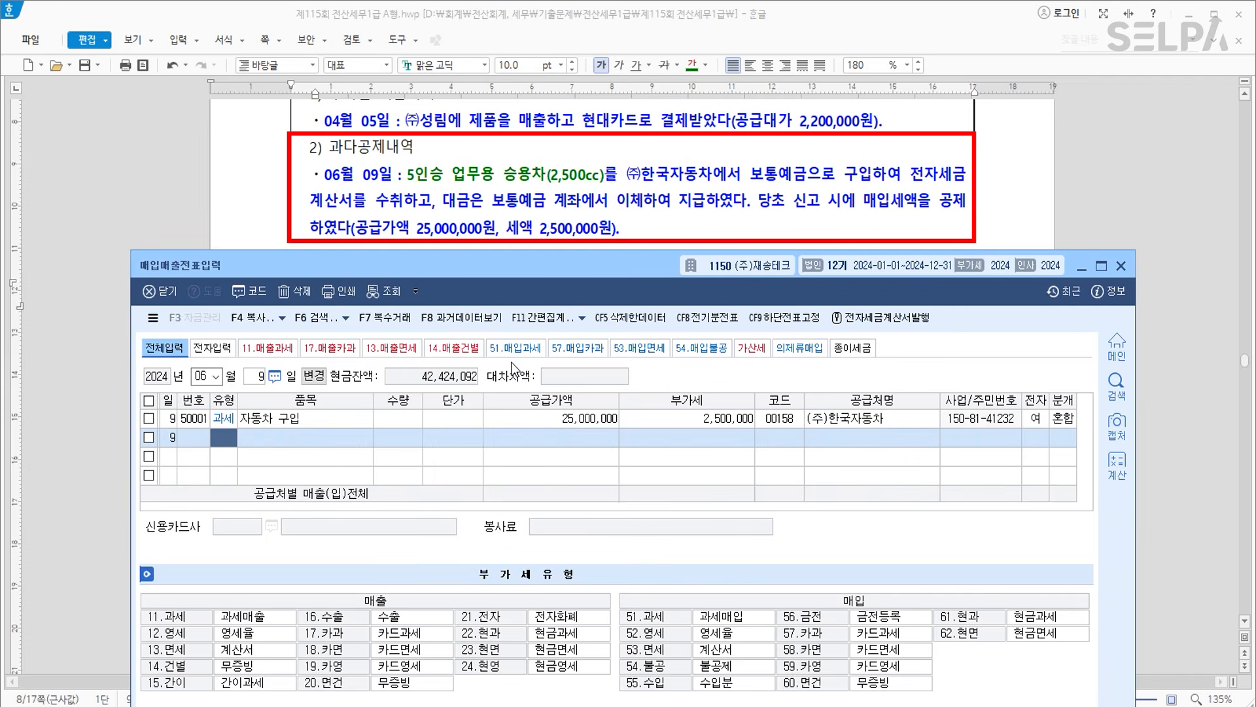
click(335, 416)
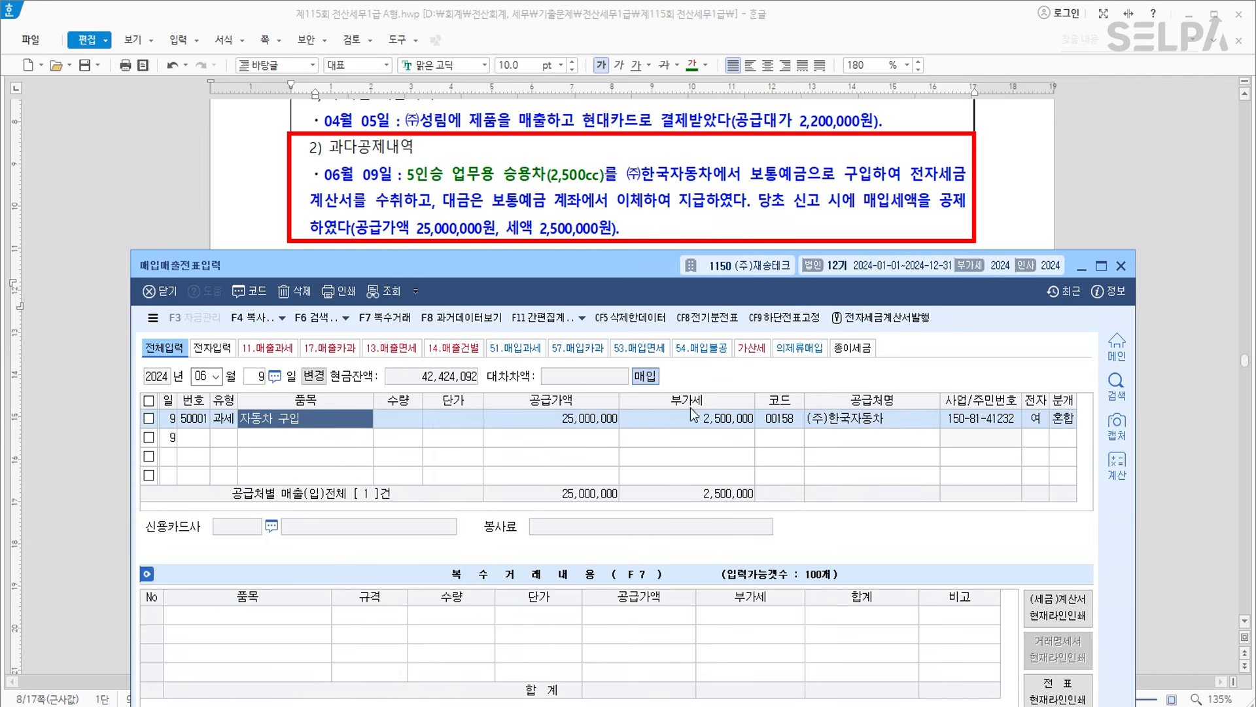
key(Return)
key(Return)
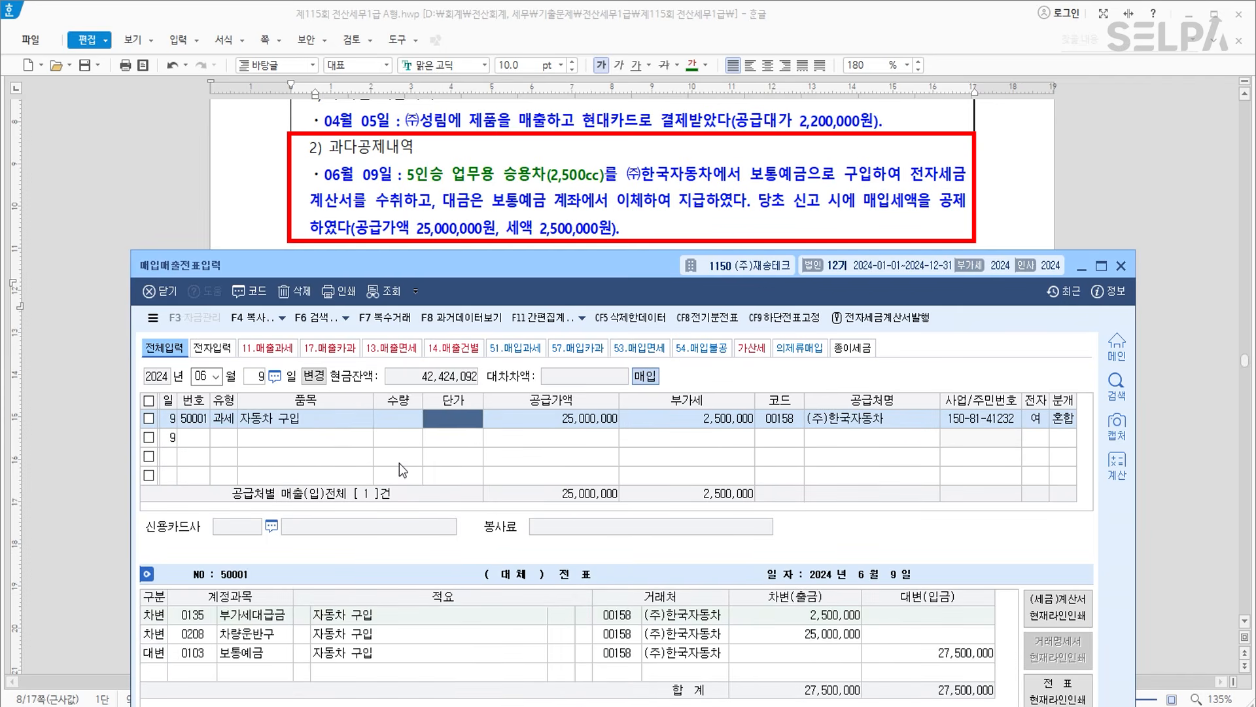
Change the car purchase to type 54 불공 with non-deduction reason 3.
key(ctrl)
key(ctrl)
click(224, 418)
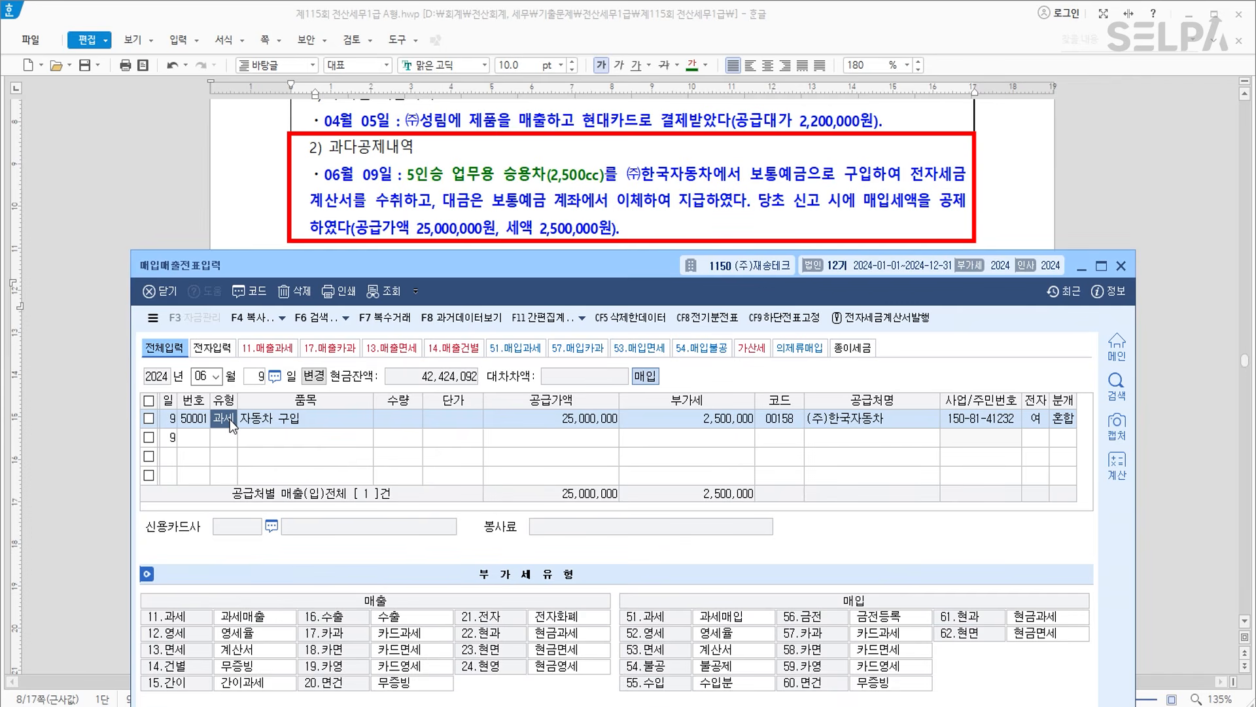
text(54)
key(Return)
key(Return)
key(Return)
key(Return)
key(Return)
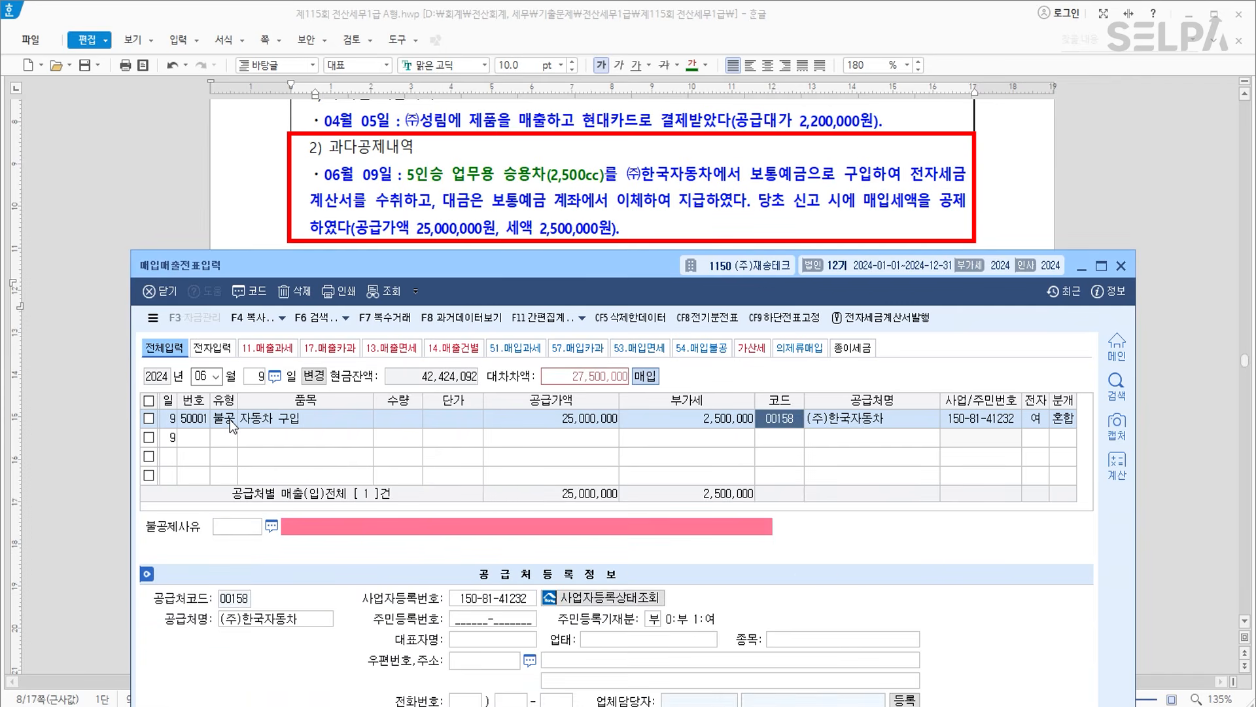
key(Return)
key(Return)
key(Return)
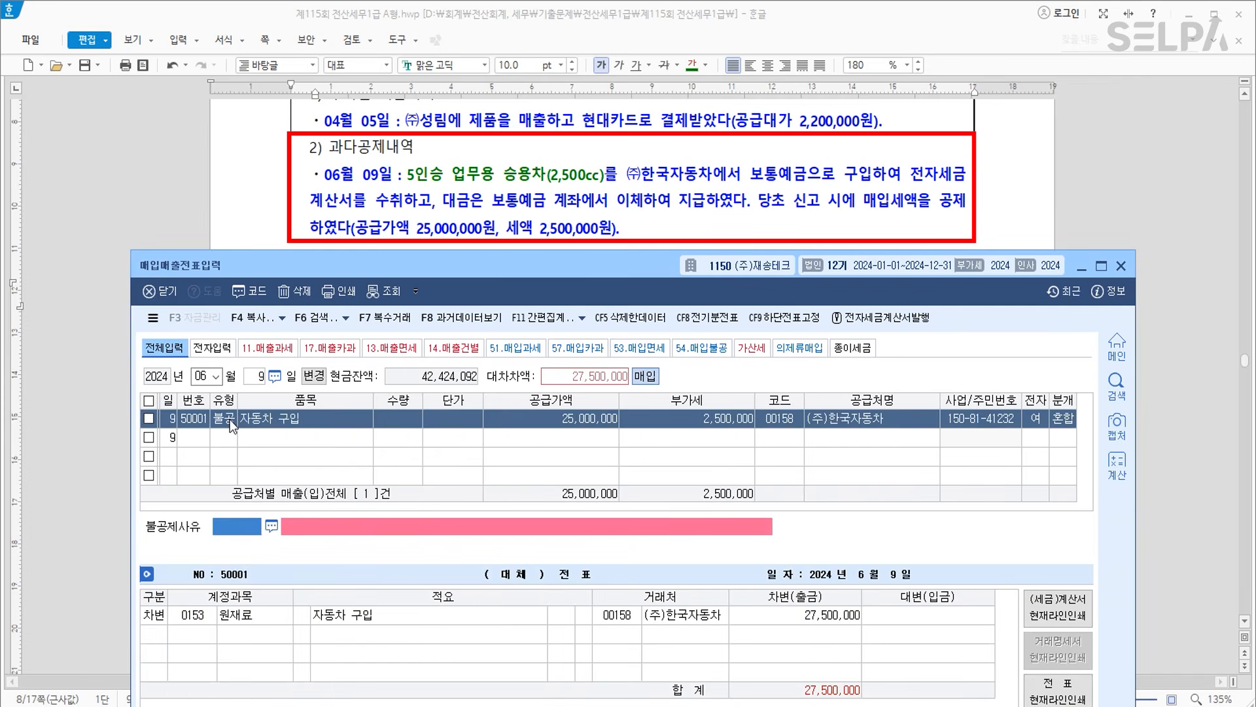
text(3)
key(Return)
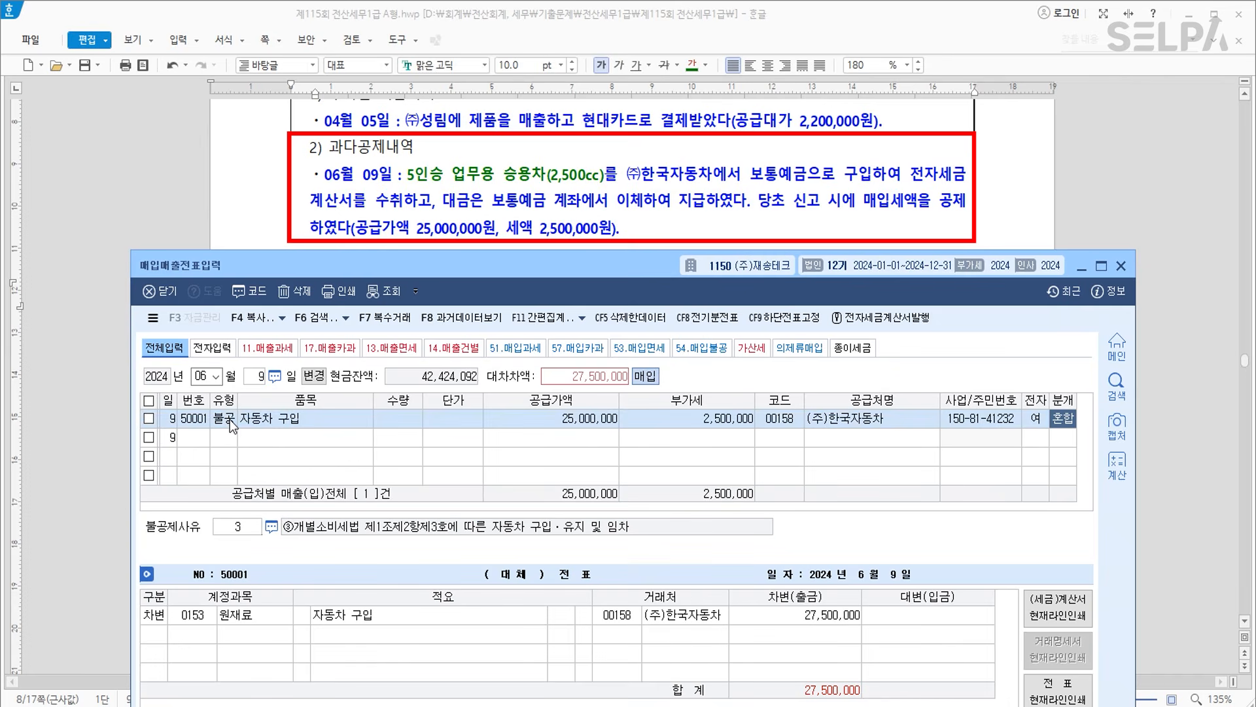
Debit 0208 차량운반구 and credit 보통예금 27,500,000 for the car purchase.
key(Return)
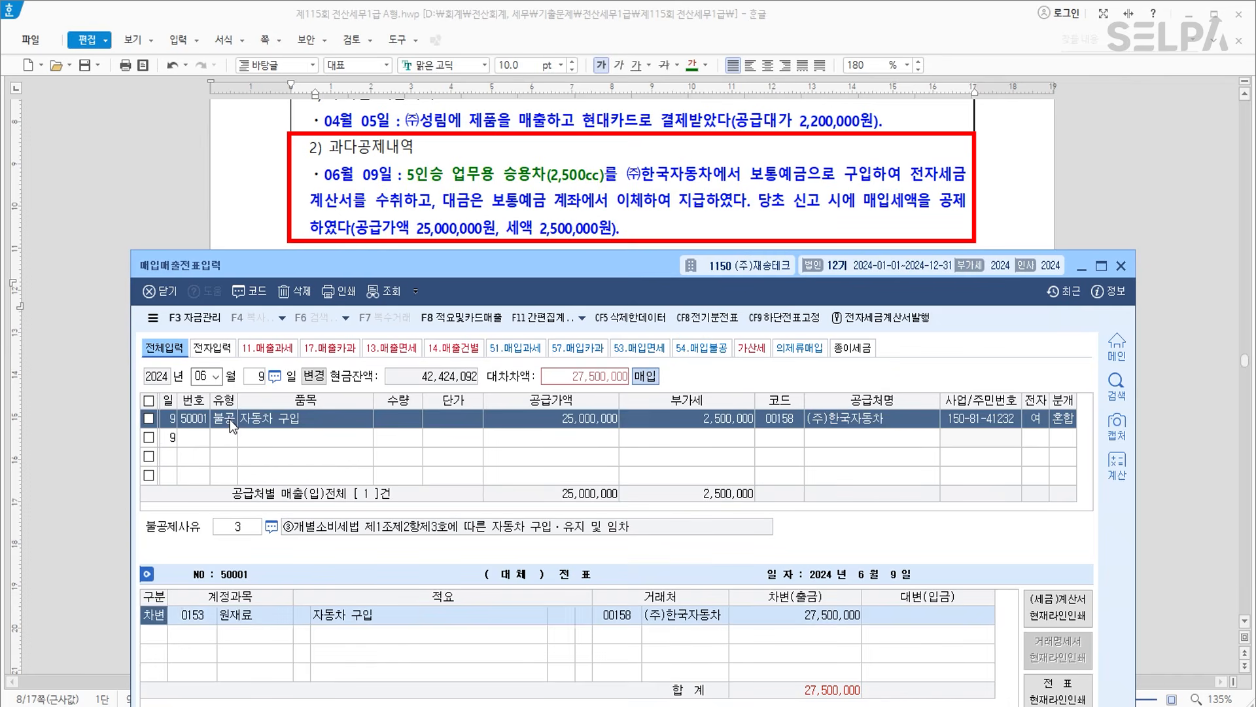
text(208)
key(Return)
key(Return)
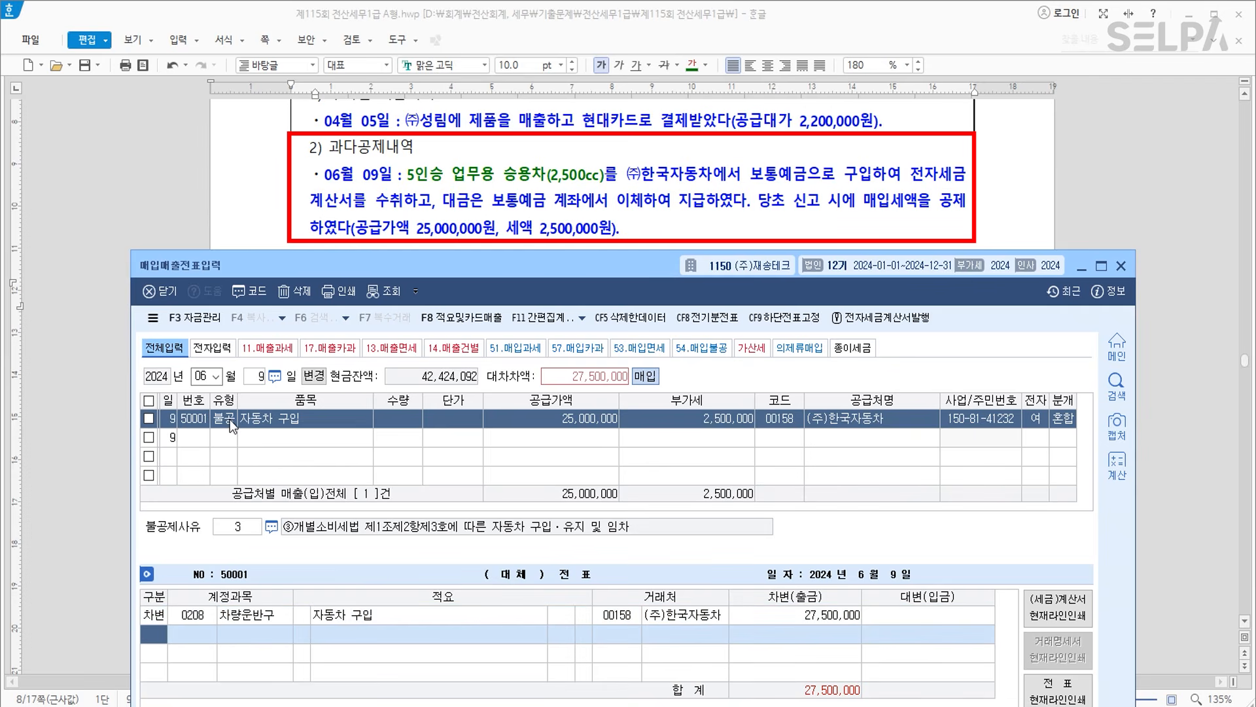
text(4103)
key(Return)
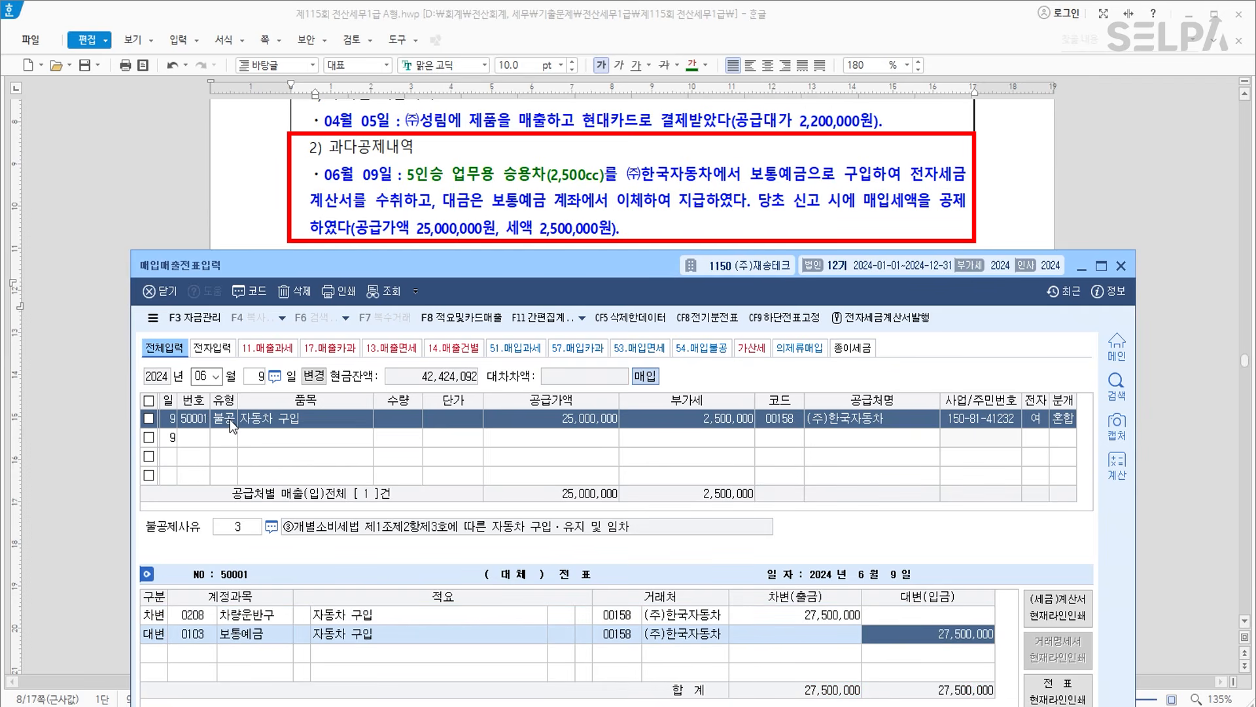
key(Return)
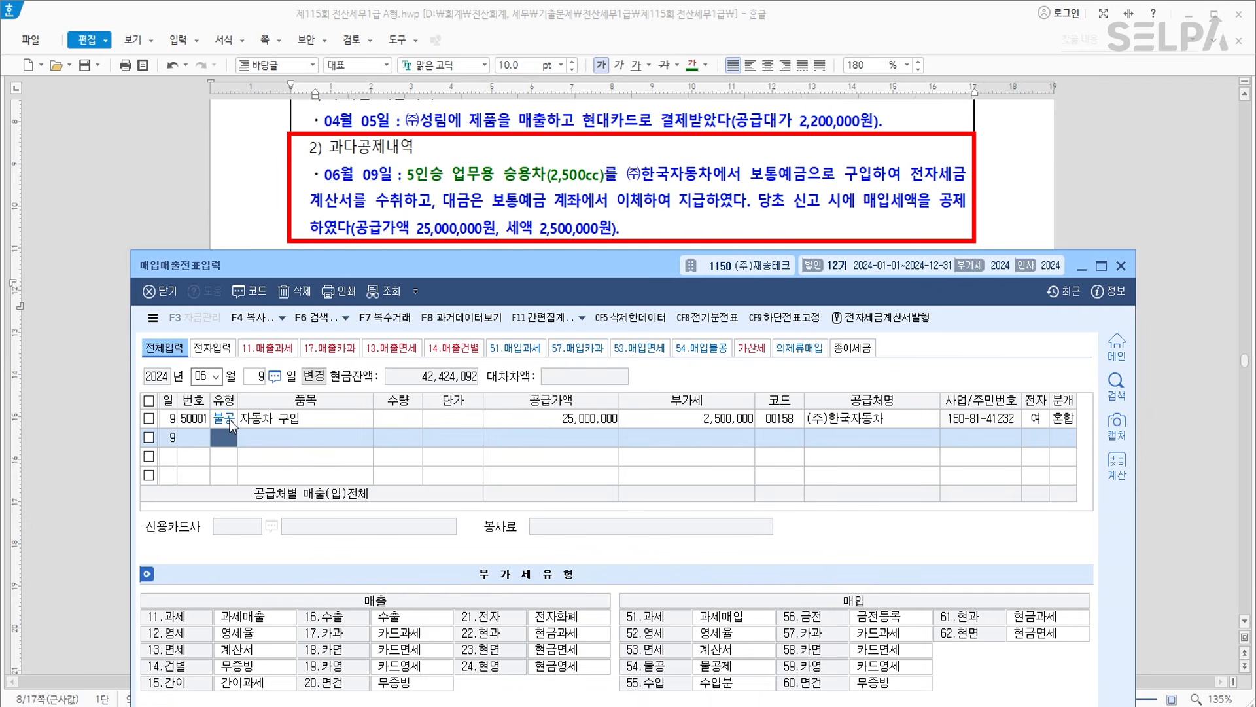
click(615, 206)
scroll(684, 303, up, 3)
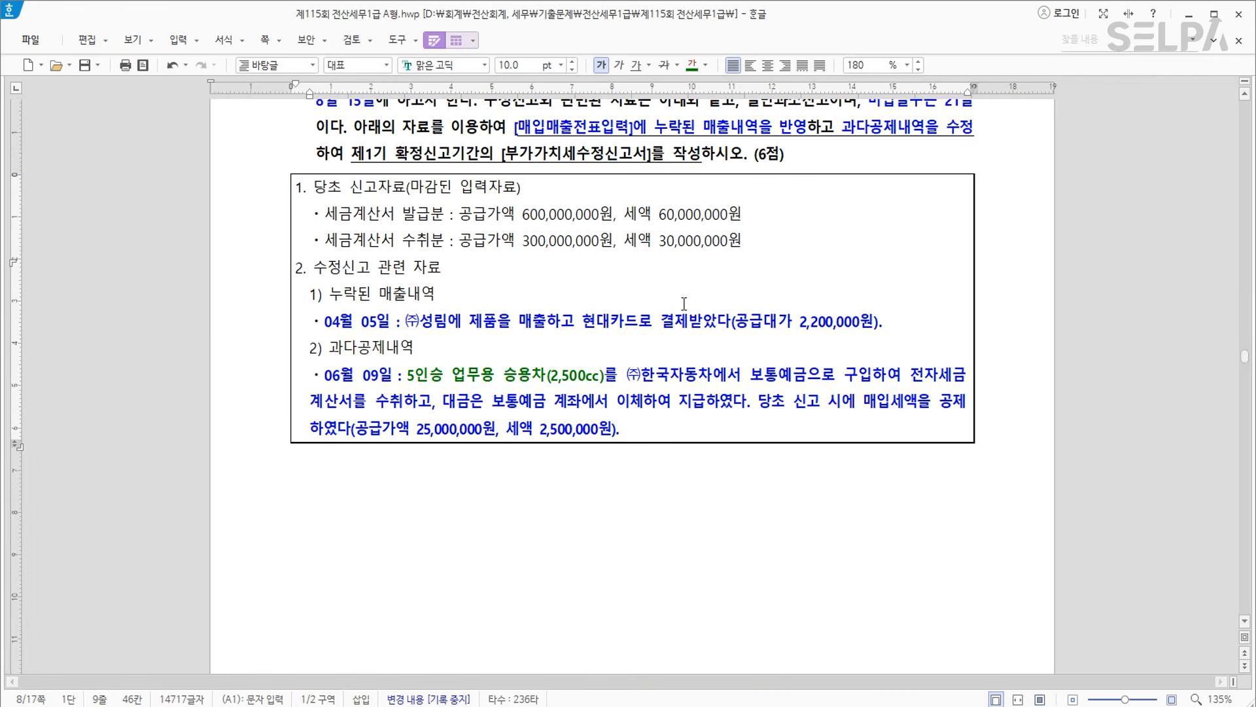
Open 부가가치세신고서 through the ㅂㄱㄱ menu search and set the period to 2024-04-01 – 06-30.
scroll(681, 296, up, 1)
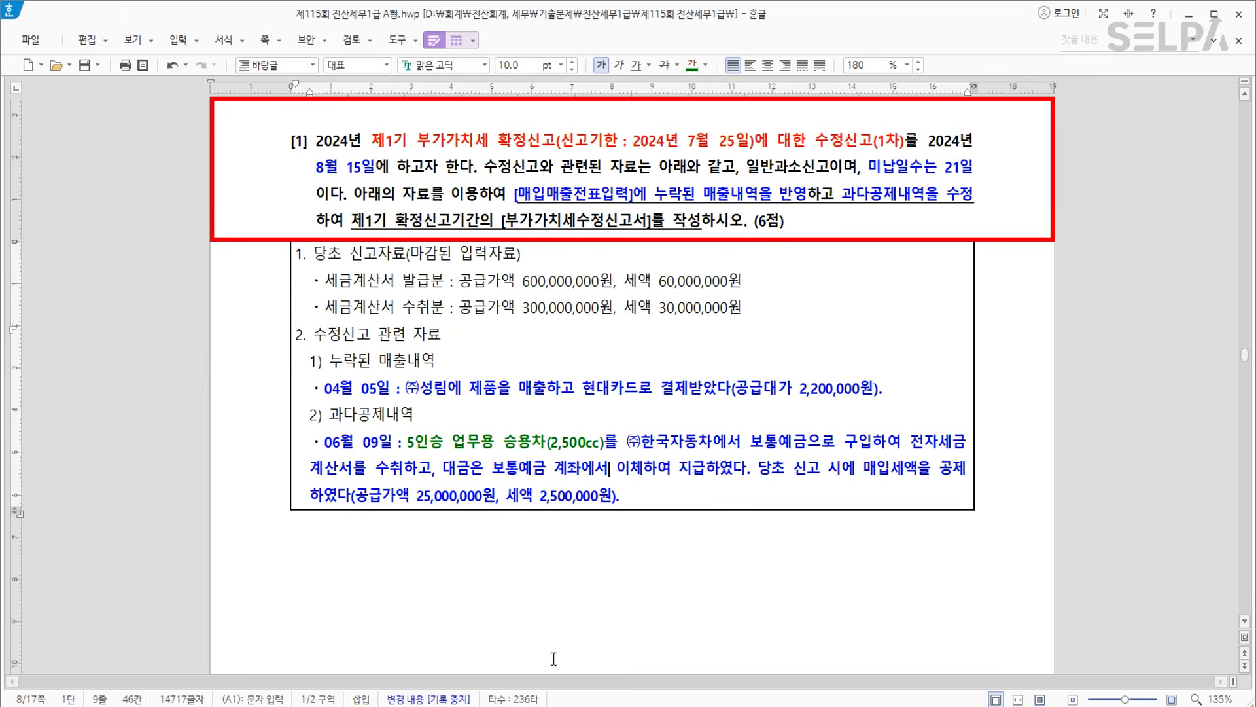
click(481, 705)
key(ctrl+Return)
text(ㅂㄱㄱ)
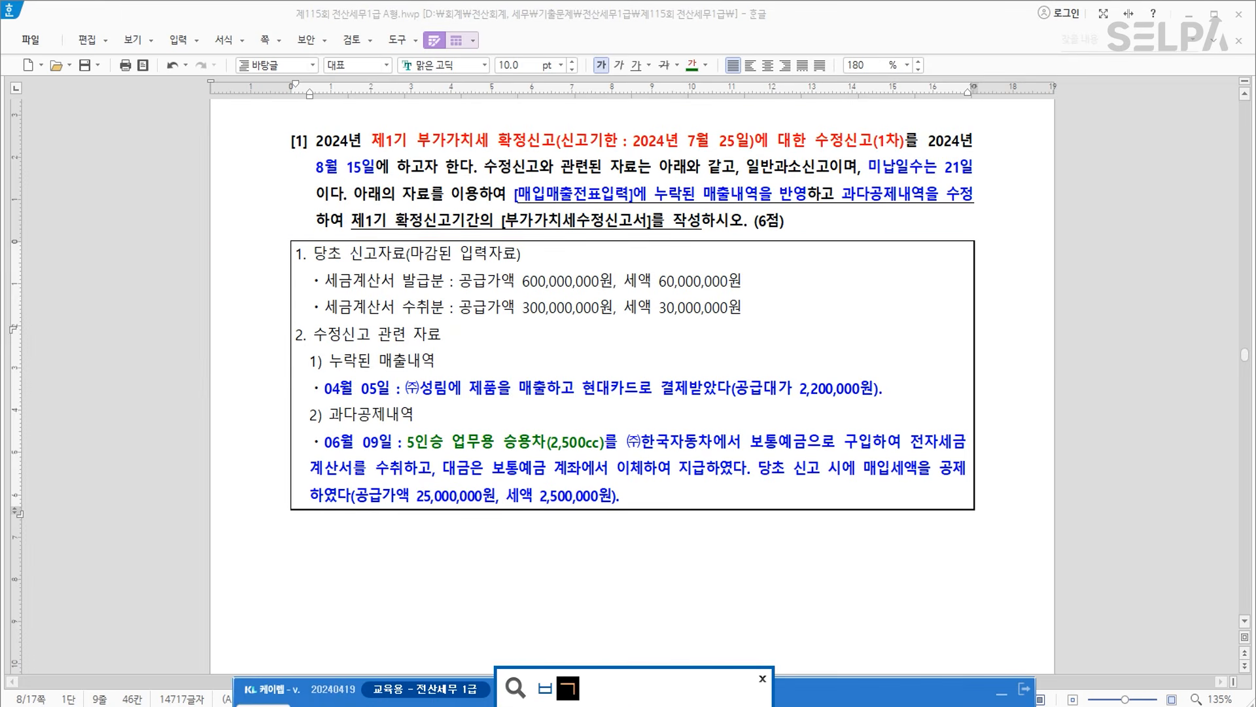
key(Return)
key(Return)
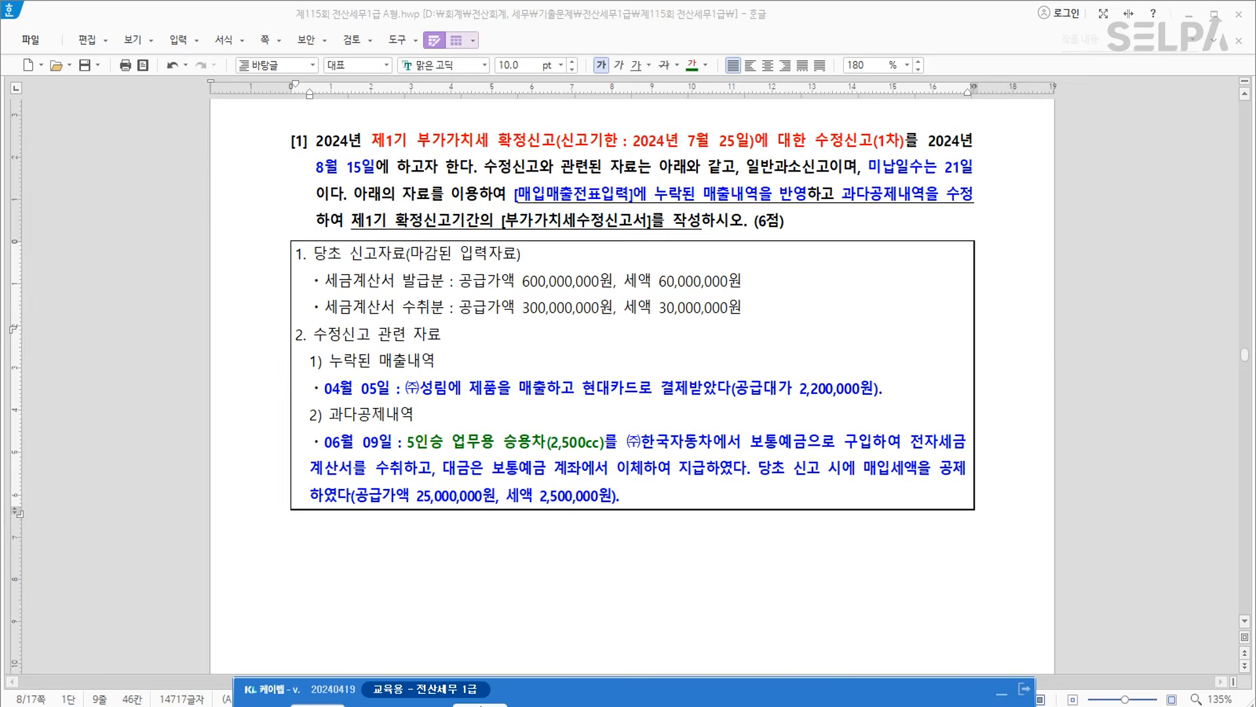
text(4)
key(Return)
text(1)
key(Return)
text(6)
key(Return)
key(Return)
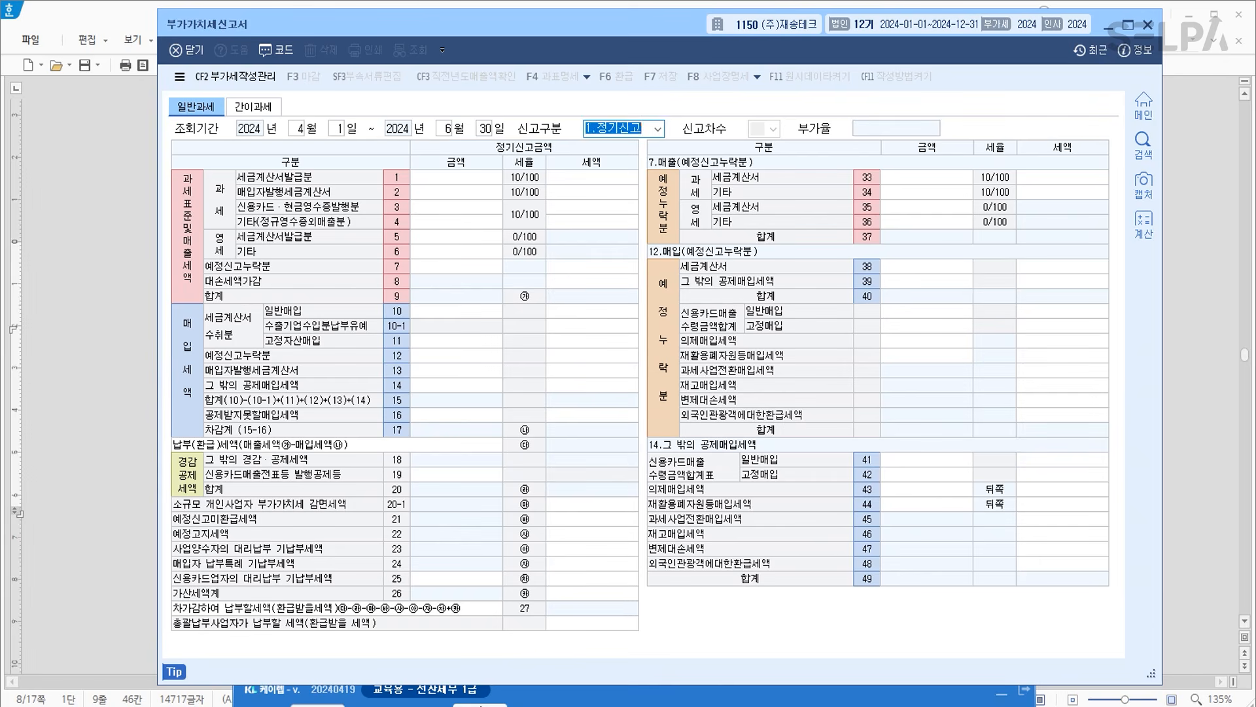
Make the return 2.수정신고 and enter 2,700,000 under 과소·초과환급(일반) in the 가산세 details.
key(2)
key(Return)
key(Return)
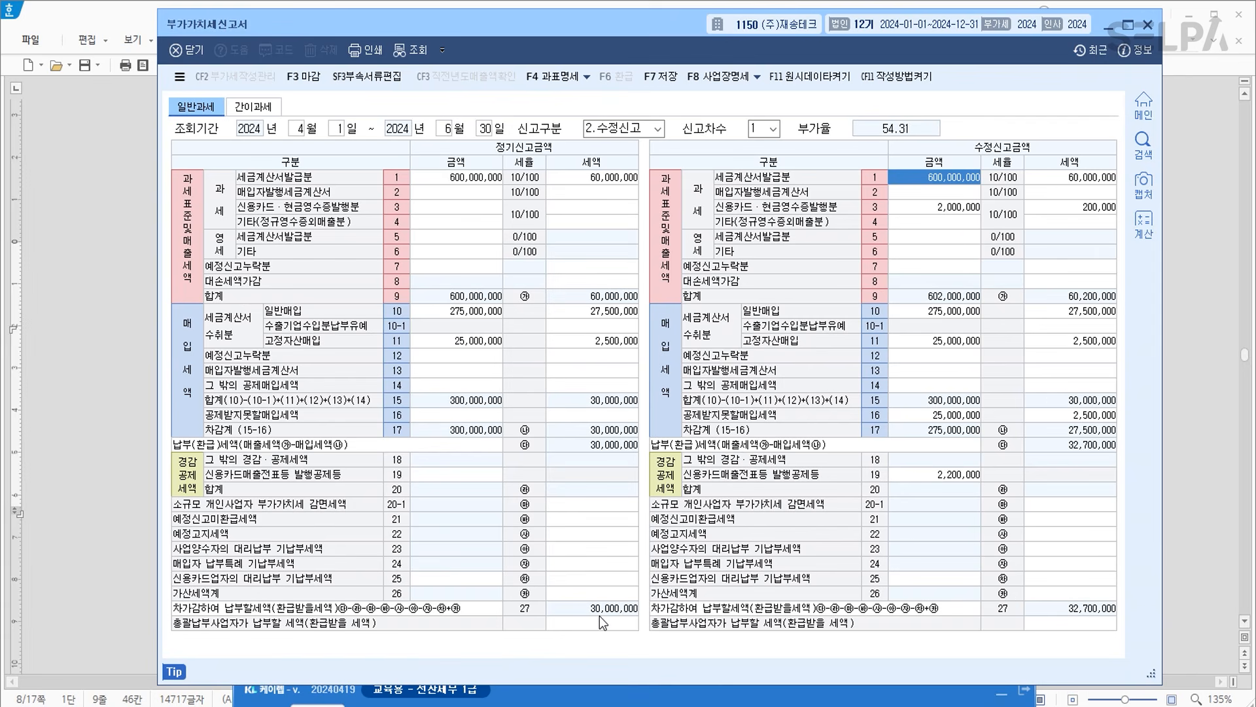
click(1078, 614)
click(1098, 596)
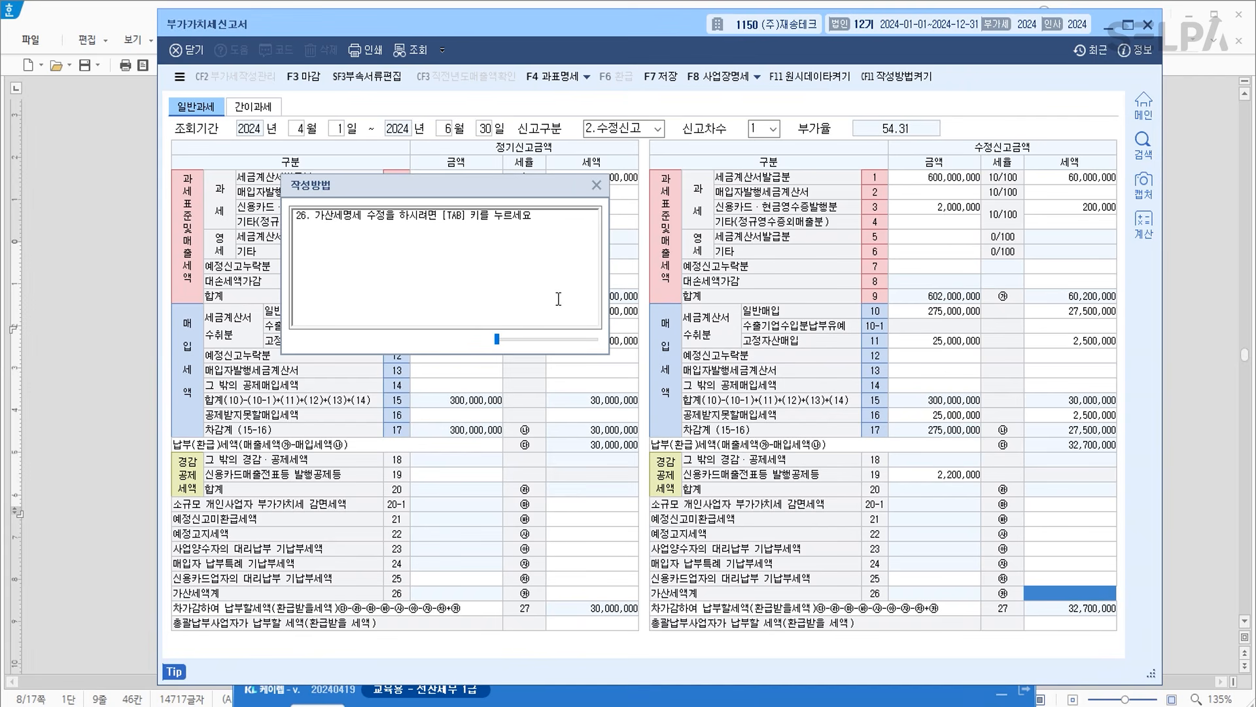
key(Tab)
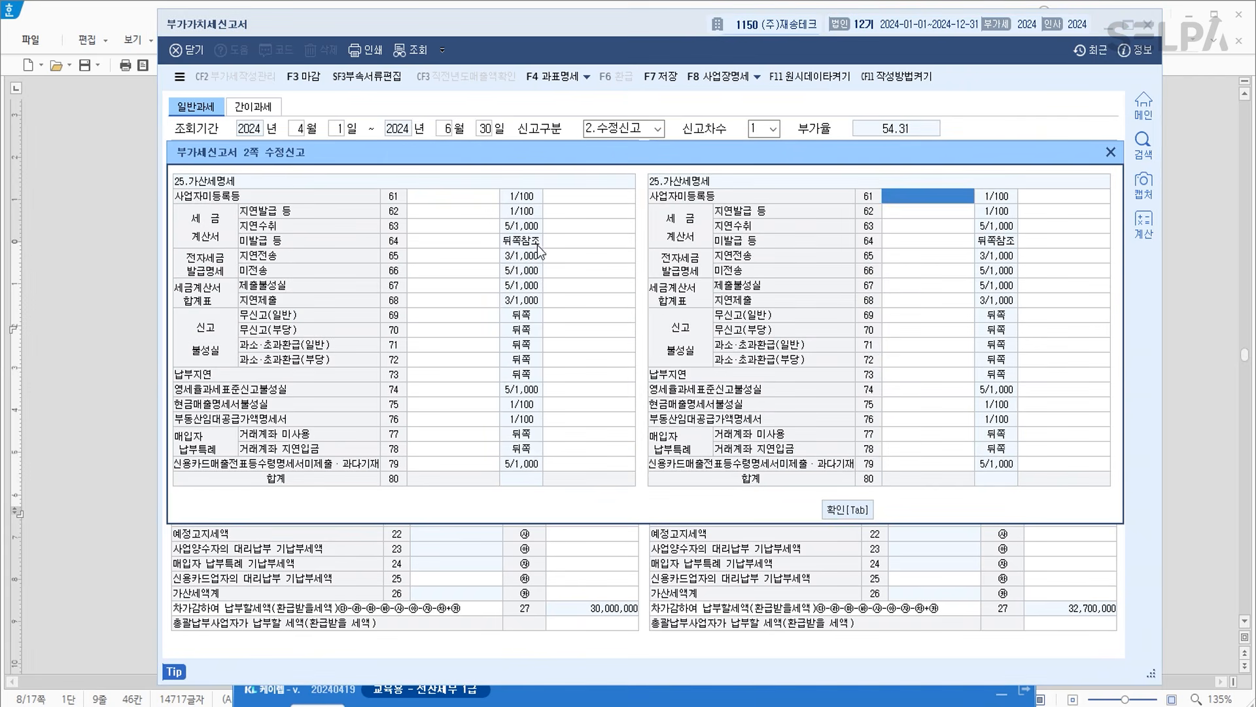
click(921, 346)
text(2700000)
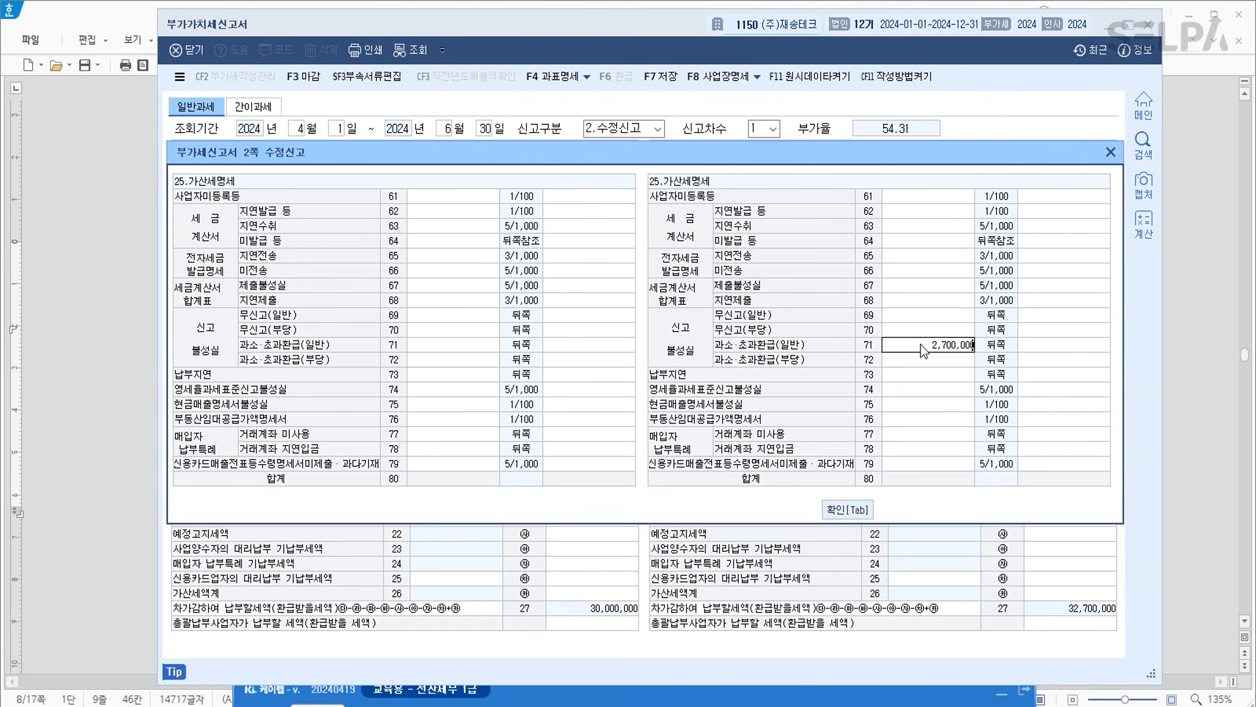
key(Return)
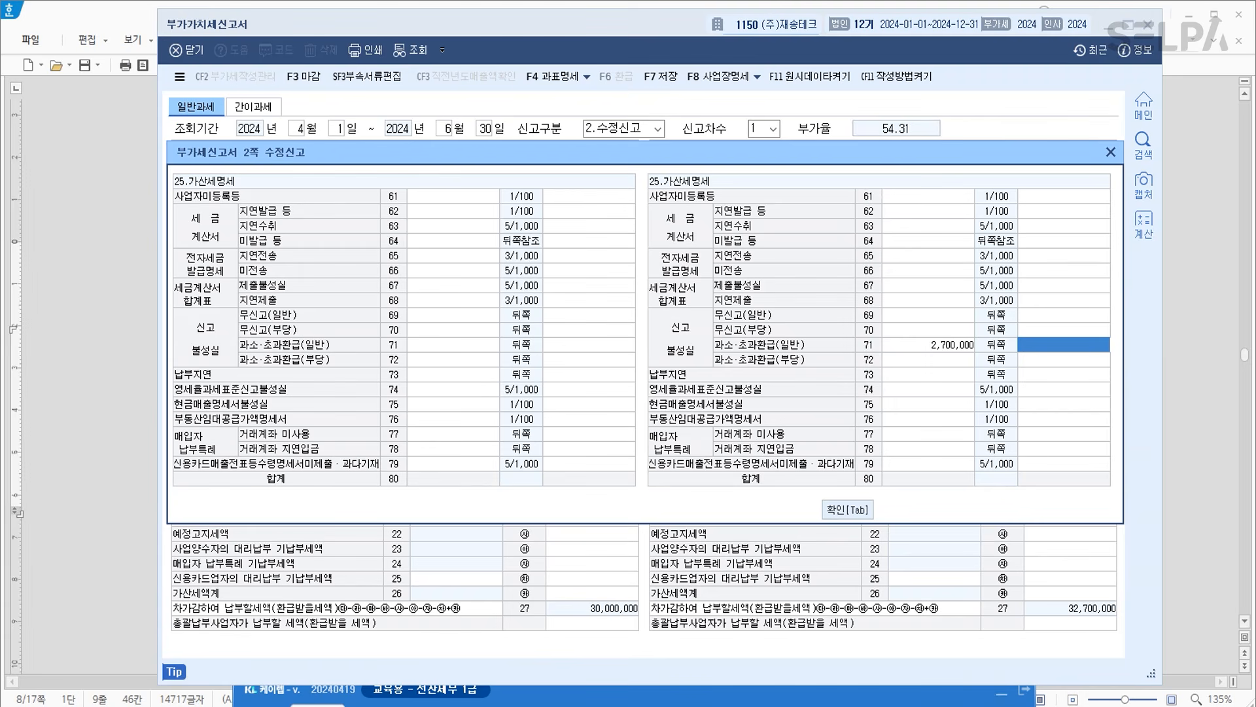
click(349, 705)
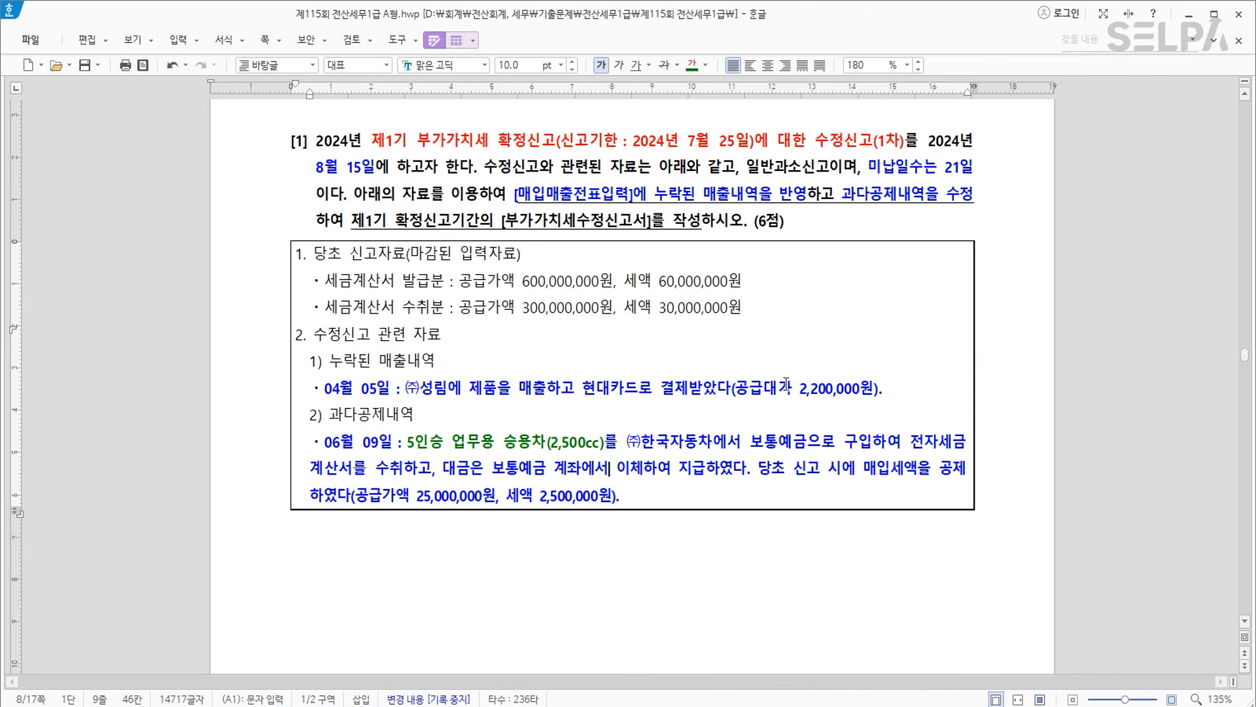
Type a 수정신고 note below the question: 신고불성실 납부세액 * 0.1 * (1-감면율).
click(582, 546)
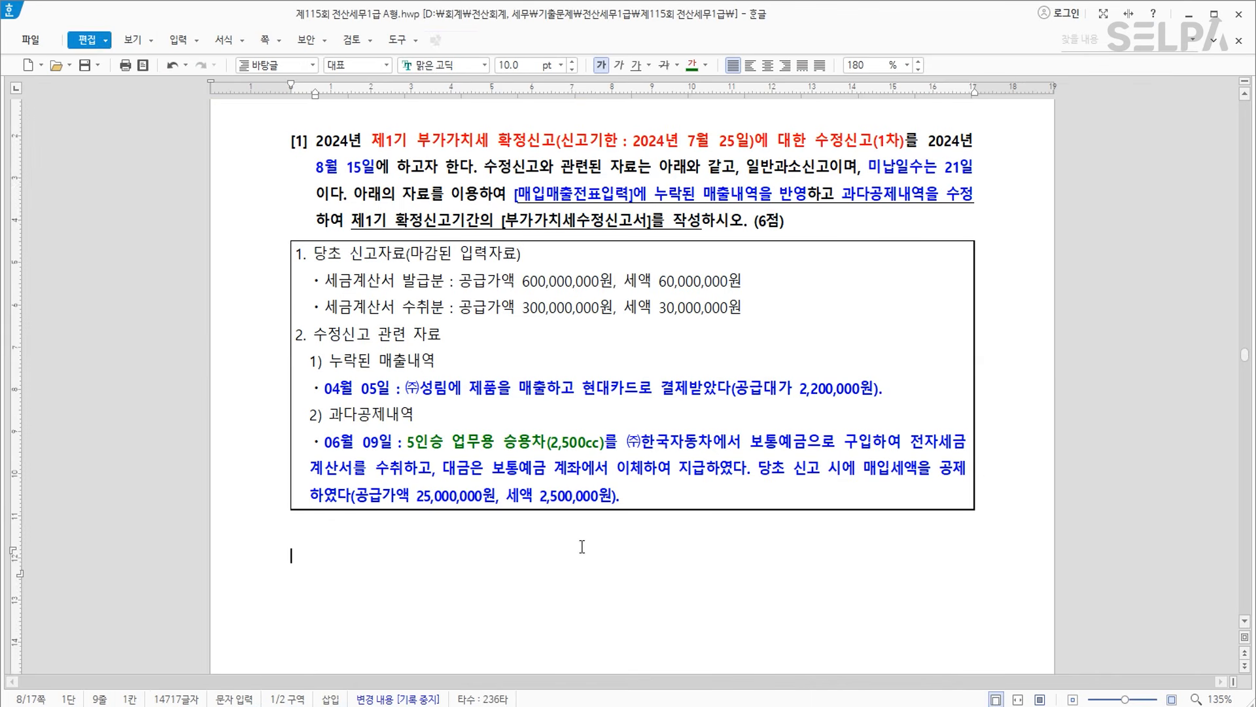
text(수정신고)
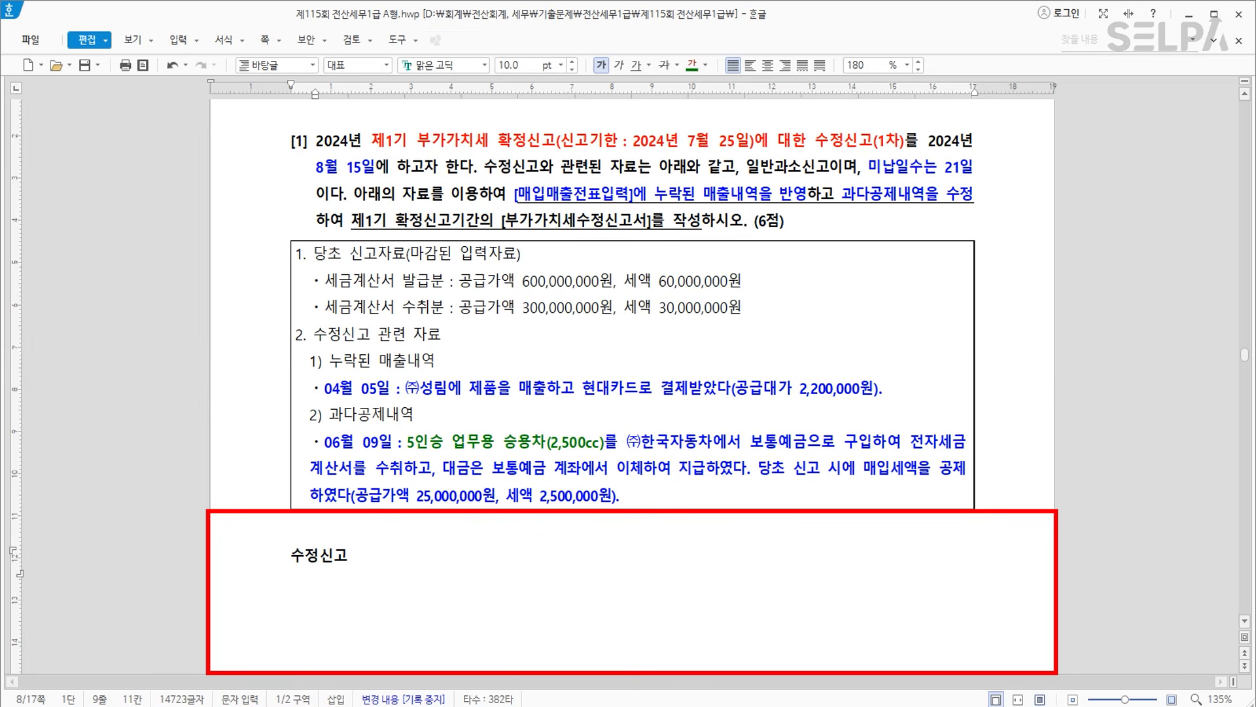
key(BackSpace)
key(Return)
text(신ㄱ고불성실 )
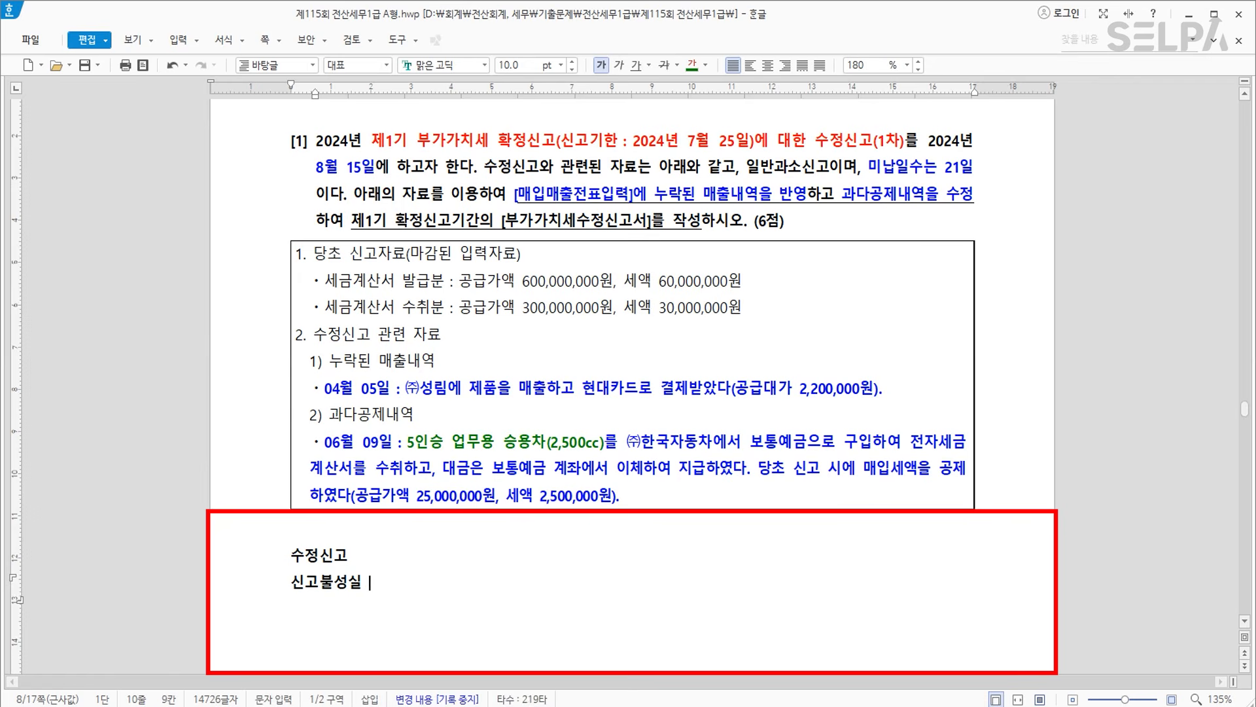
text(   납부)
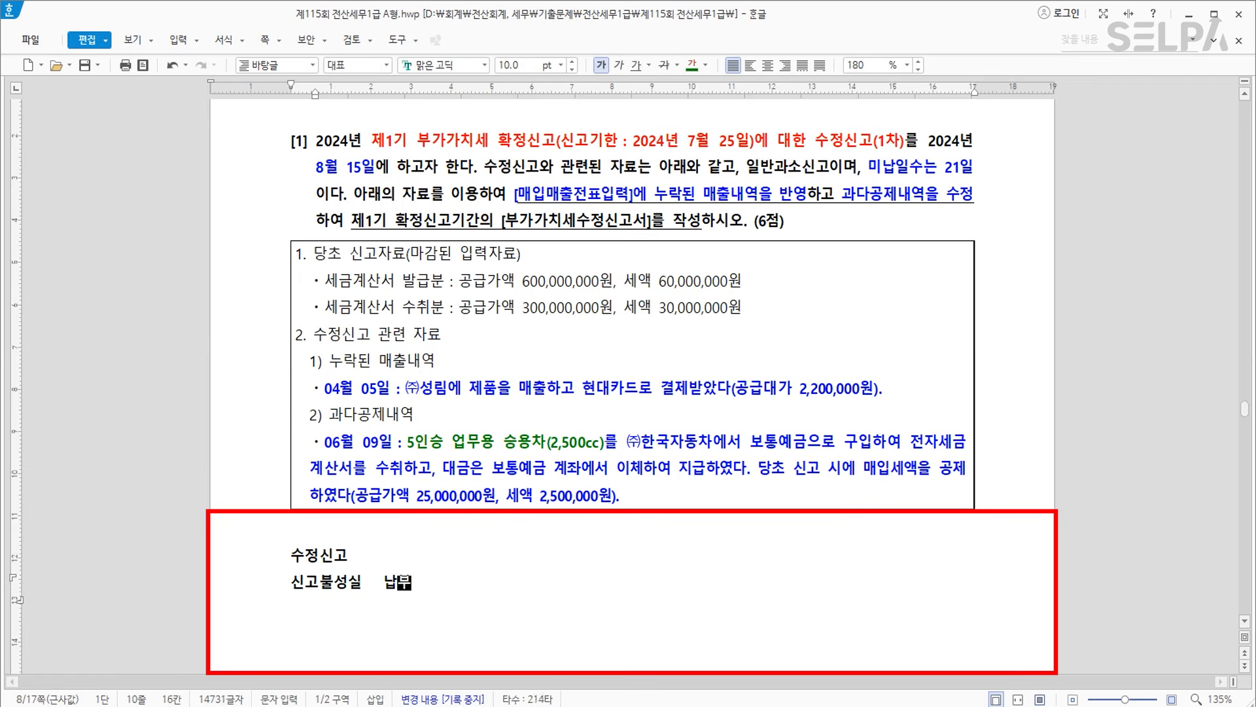
text(세액   * 0.1)
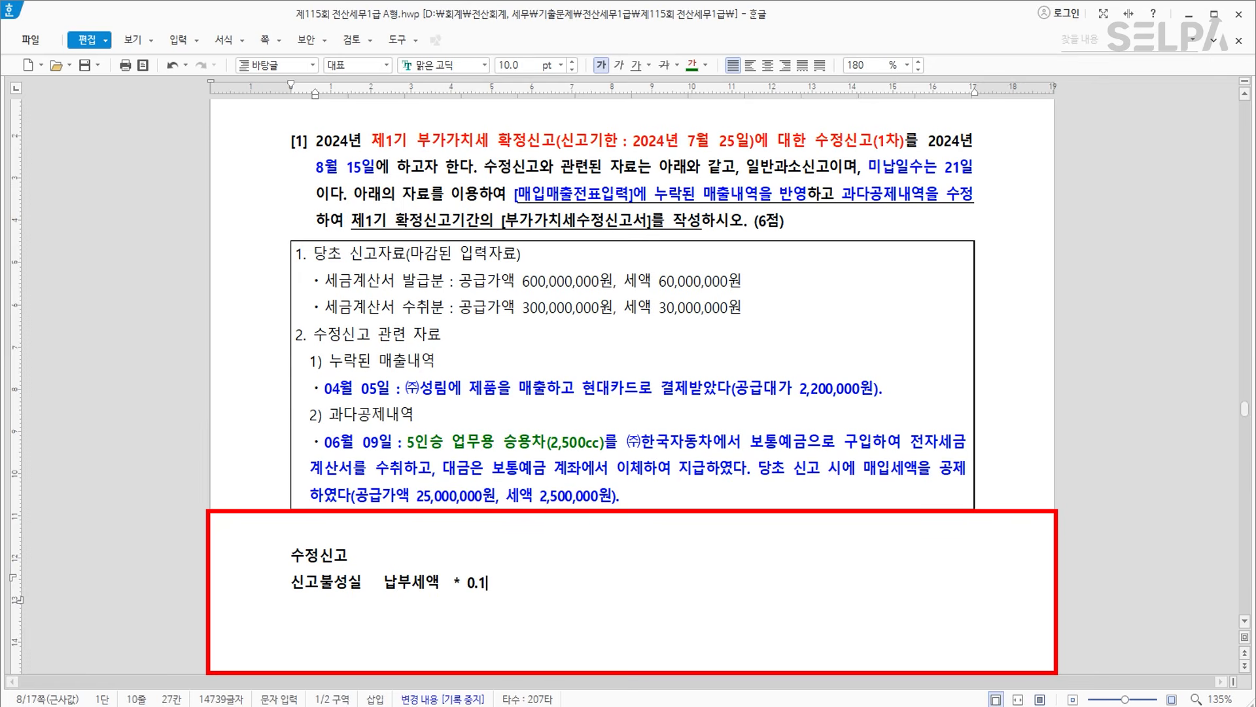
text( *)
text( 감)
key(BackSpace)
key(BackSpace)
key(BackSpace)
text((1)
text(-가)
text(면)
text(율)
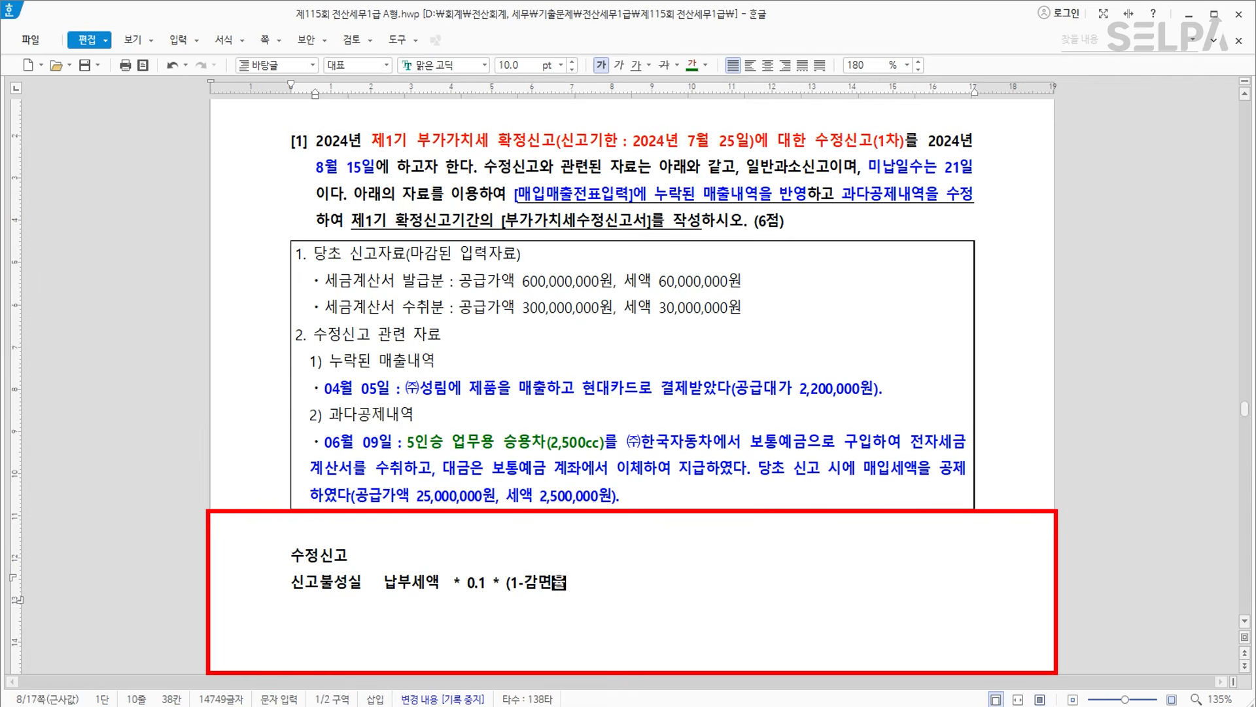
text())
Add the reduction rates to the note: 1개월이내 90%, 3개월이내 75%, 6개월이내 50%.
key(Left)
key(Left)
key(End)
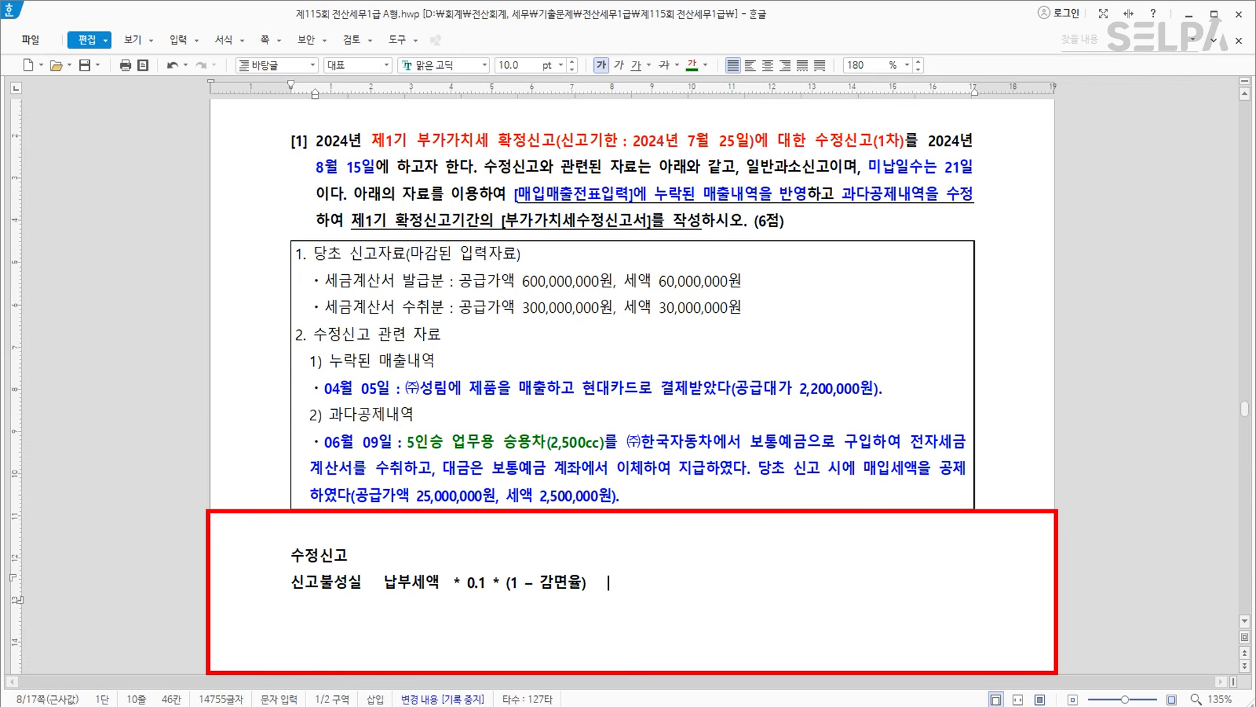
text(1개월이내  90)
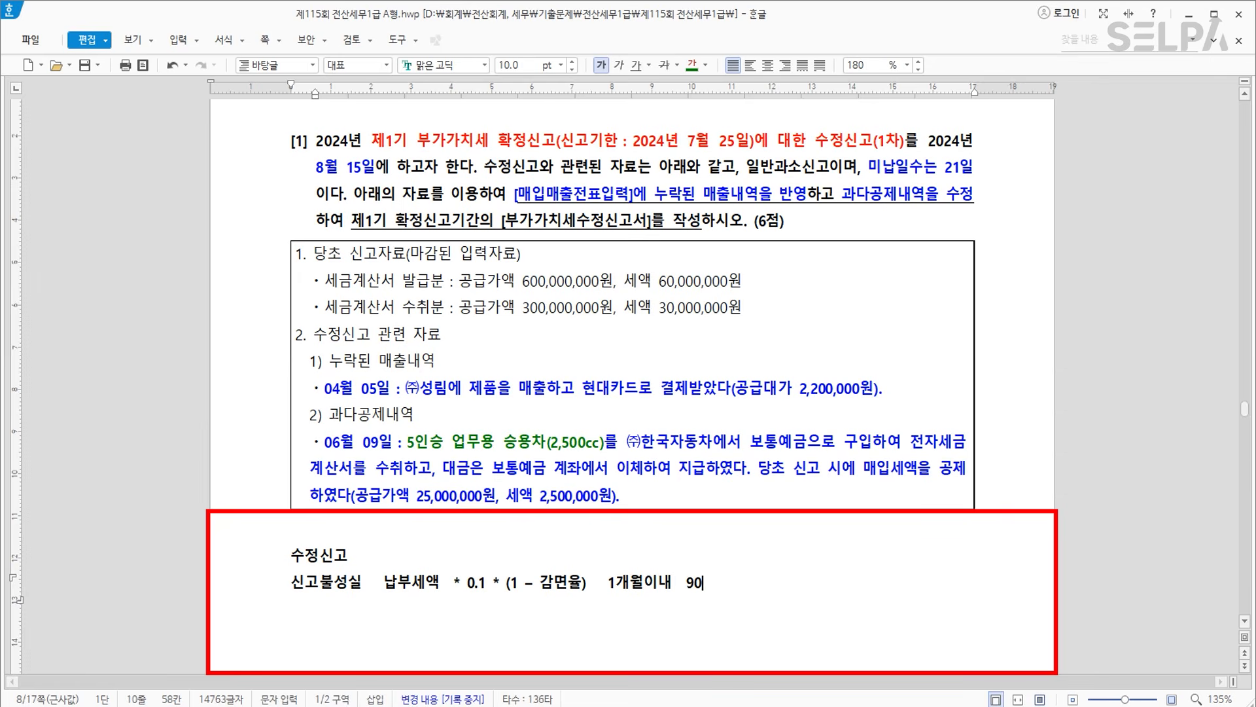
text(%, 3)
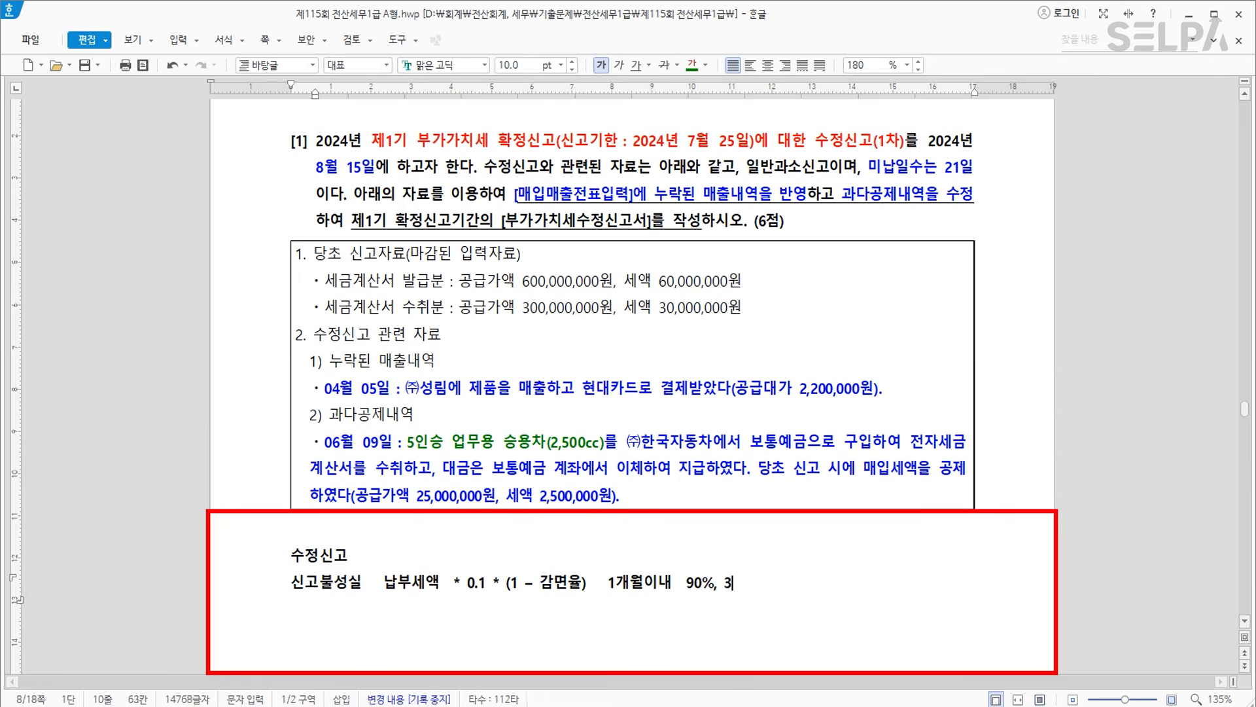
text(개월이내 75% )
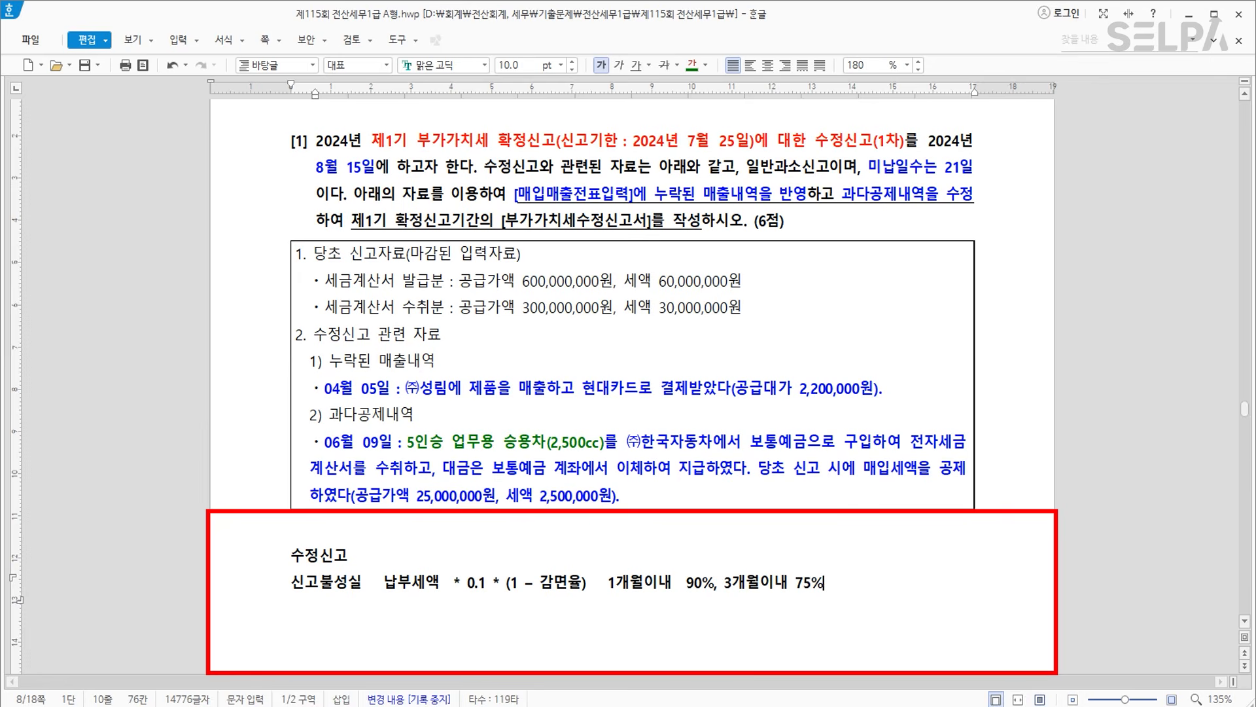
text( 6개월이내  50)
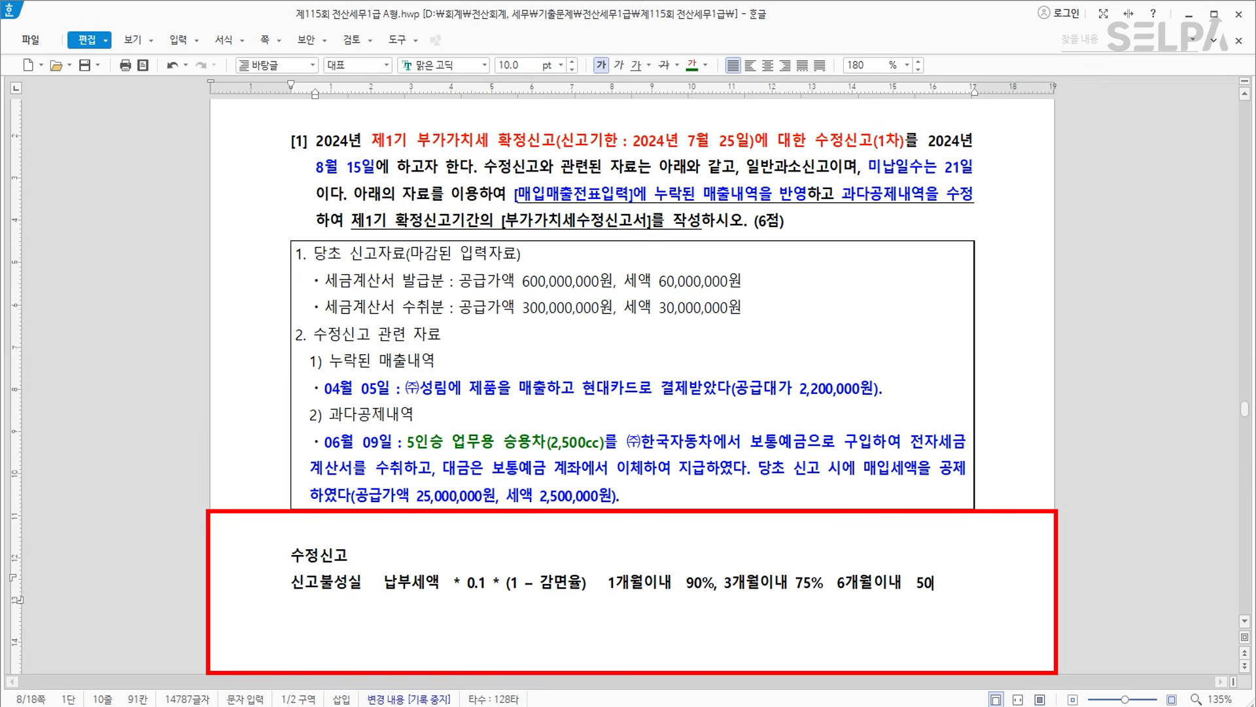
text(%)
double_click(799, 581)
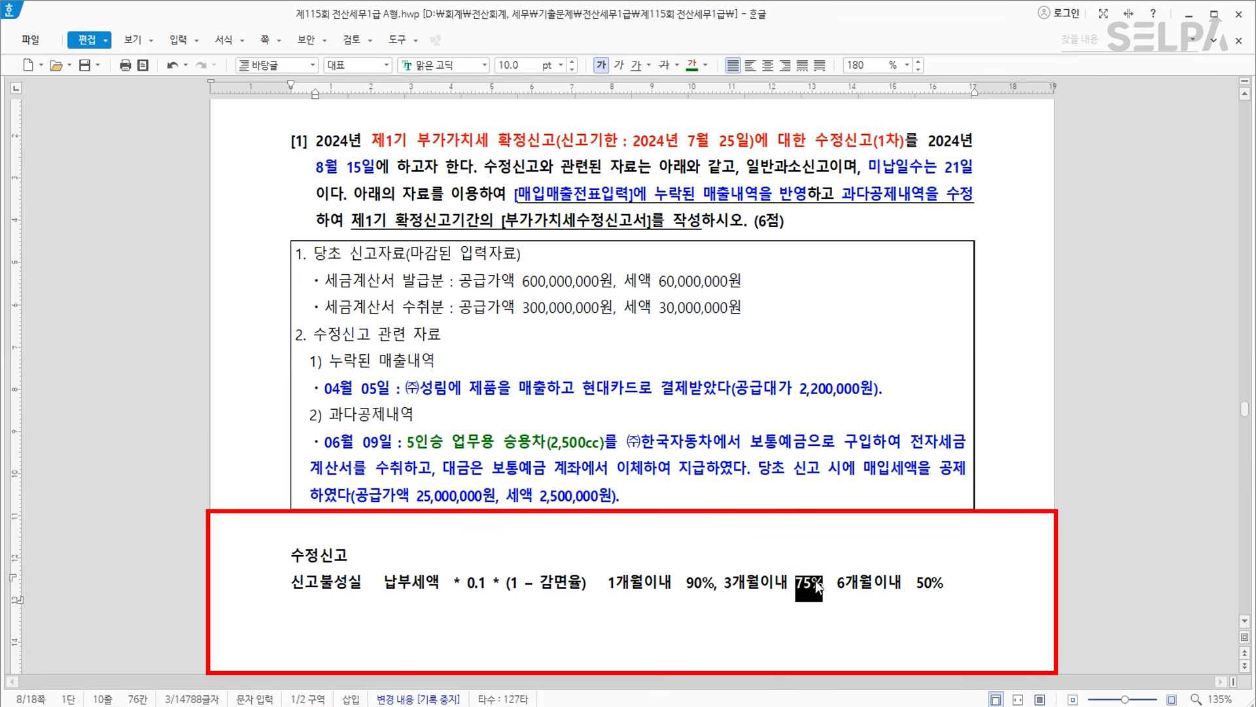
key(Up)
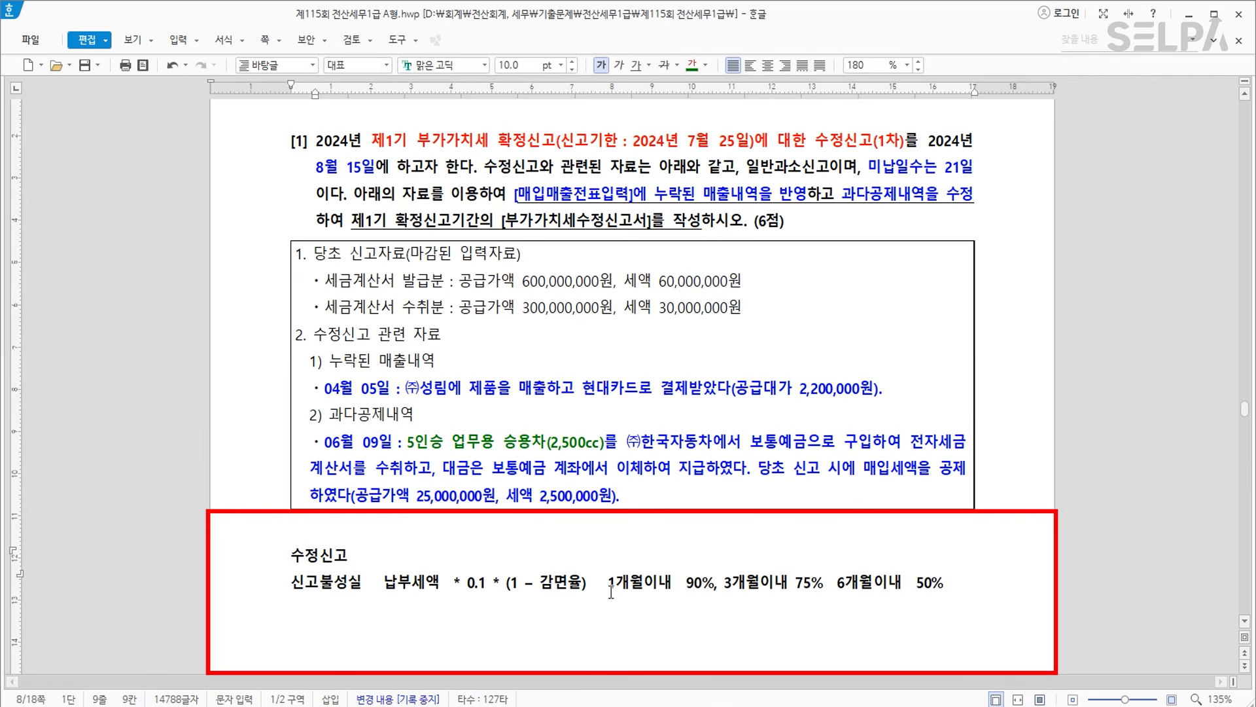
click(706, 585)
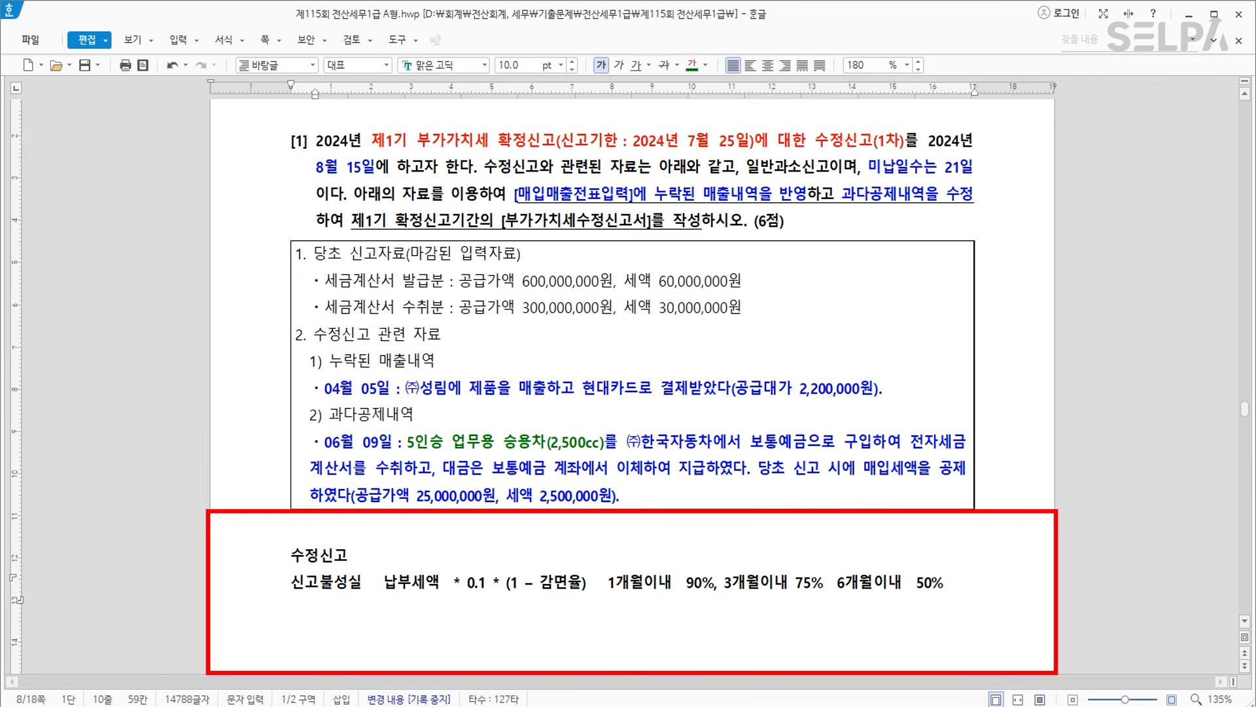
key(alt+Tab)
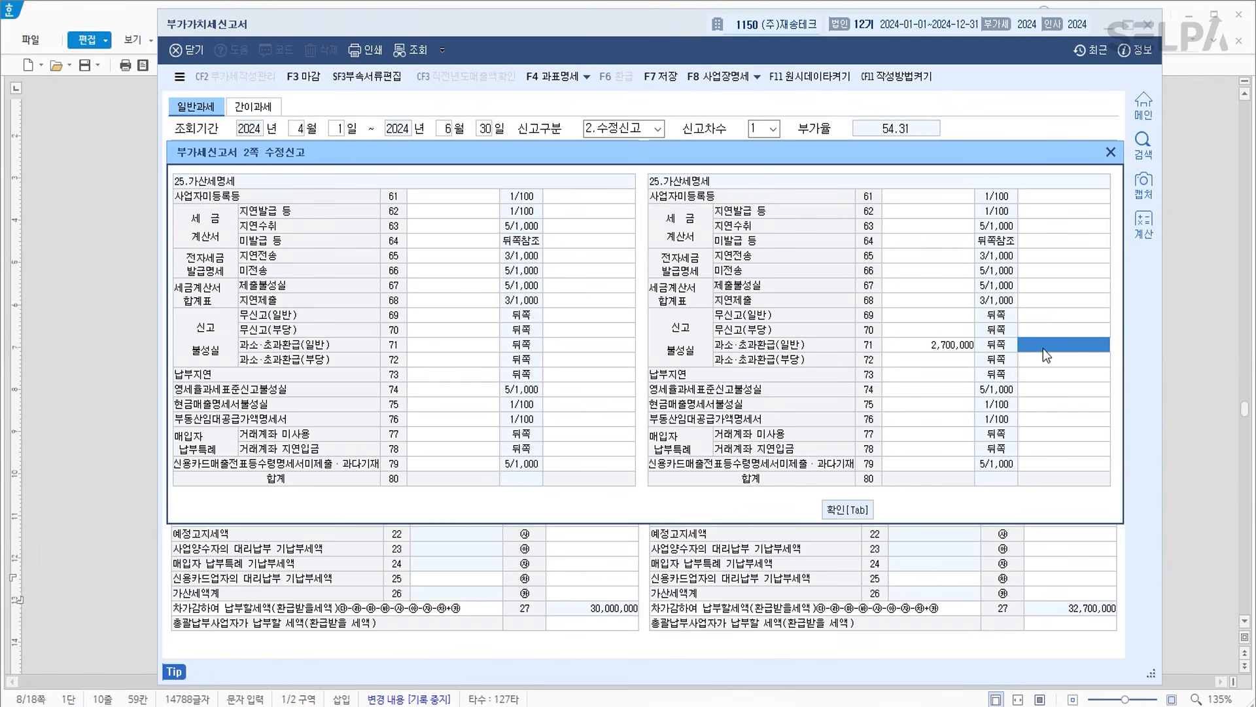
Enter a 27,000 underreporting penalty and 2,700,000 as the late-payment base amount.
text(27000)
key(Return)
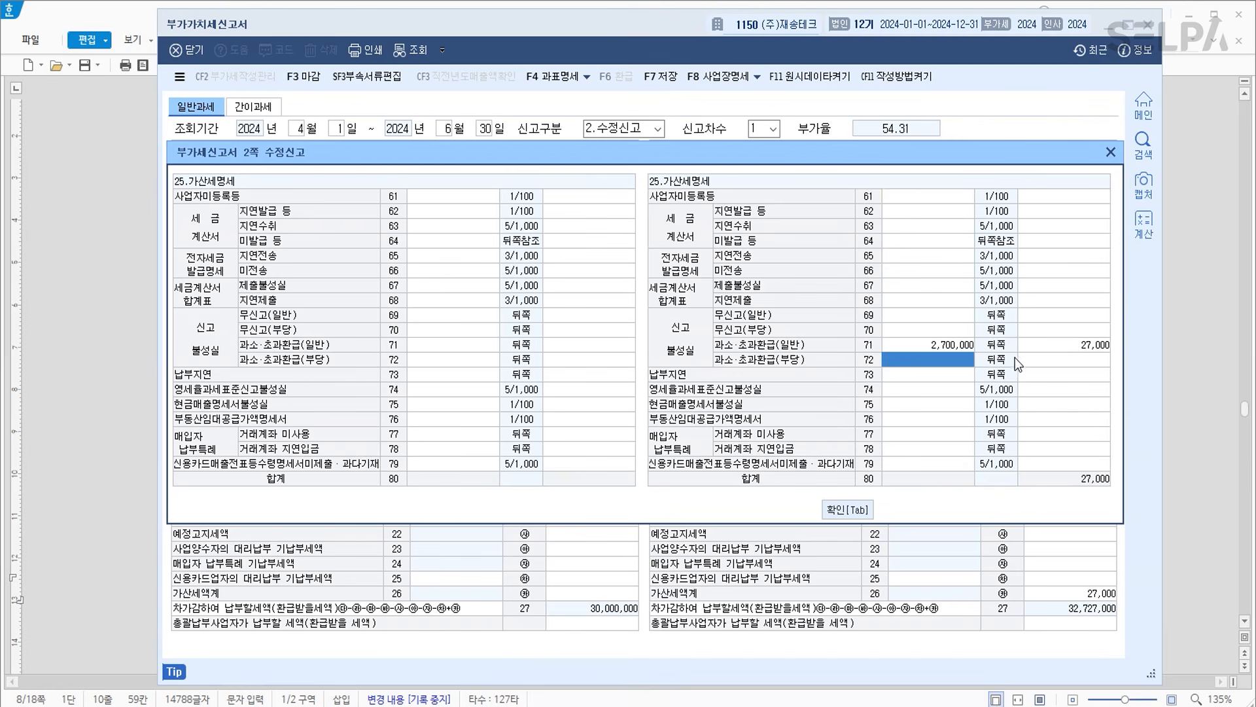
click(926, 376)
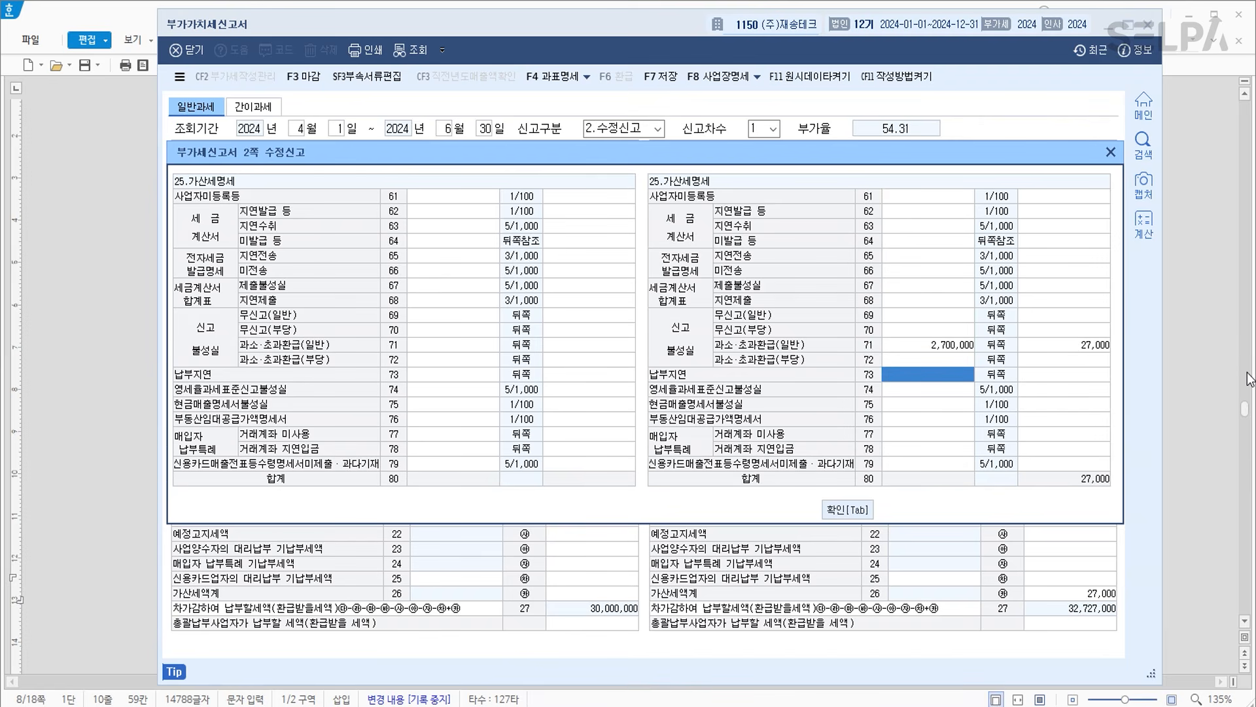
text(2700000)
key(Return)
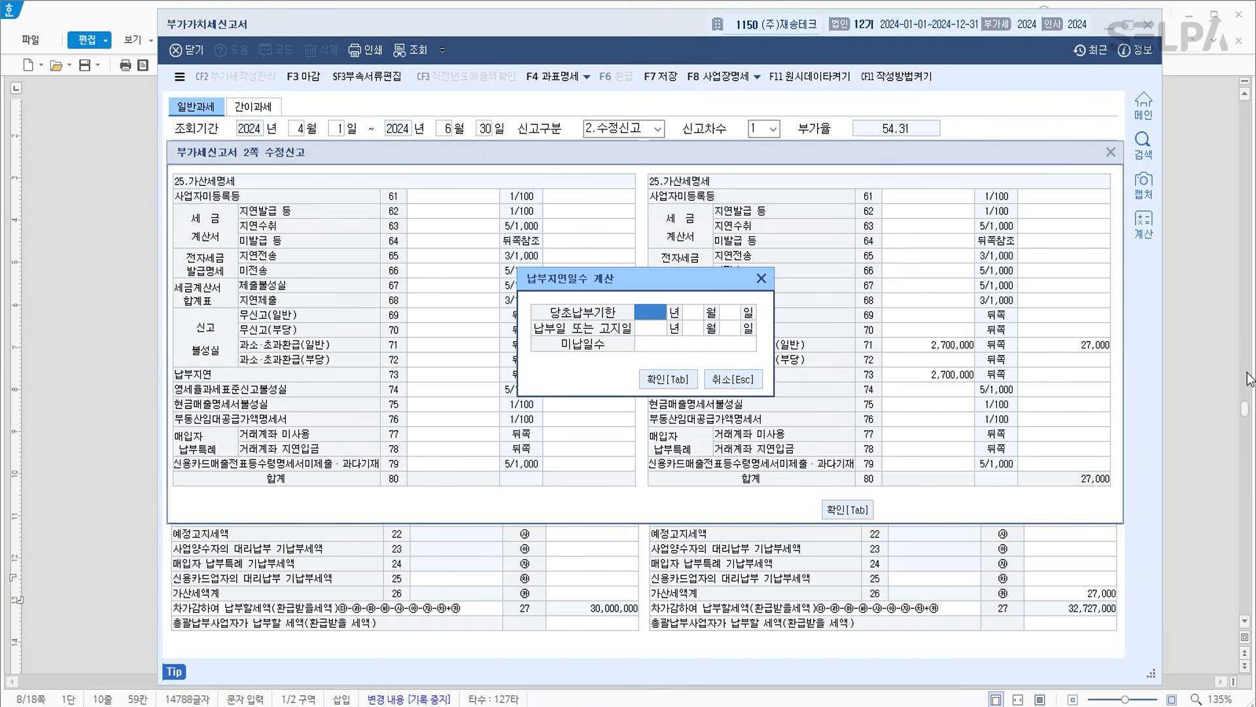
Calculate the late-payment period from 2024-07-25 to 2024-08-15, 21 days.
text(2024073)
text(5)
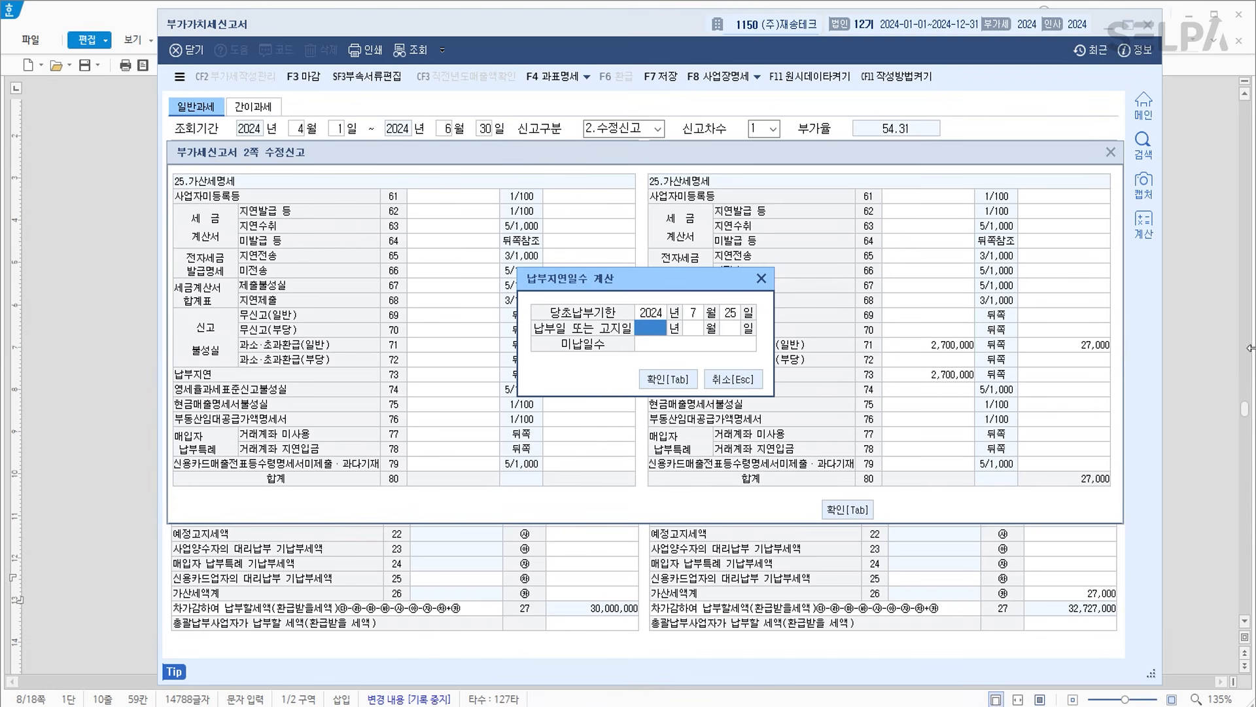
key(alt+Tab)
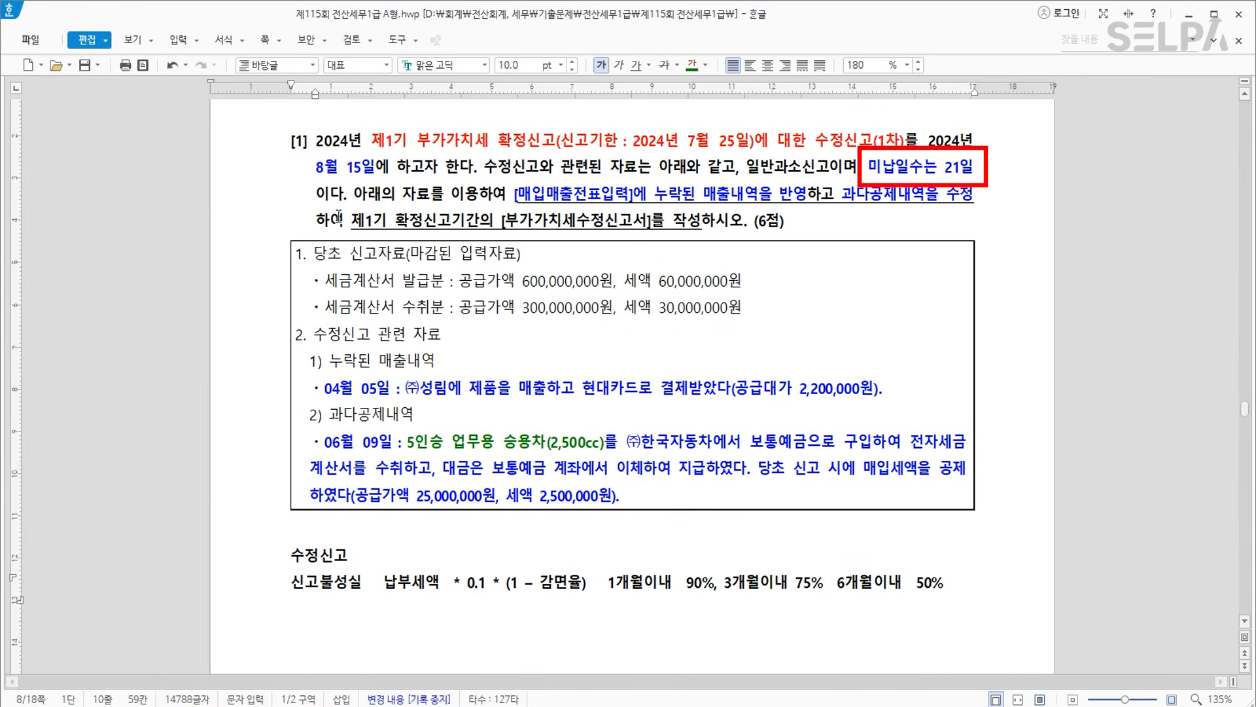
click(353, 176)
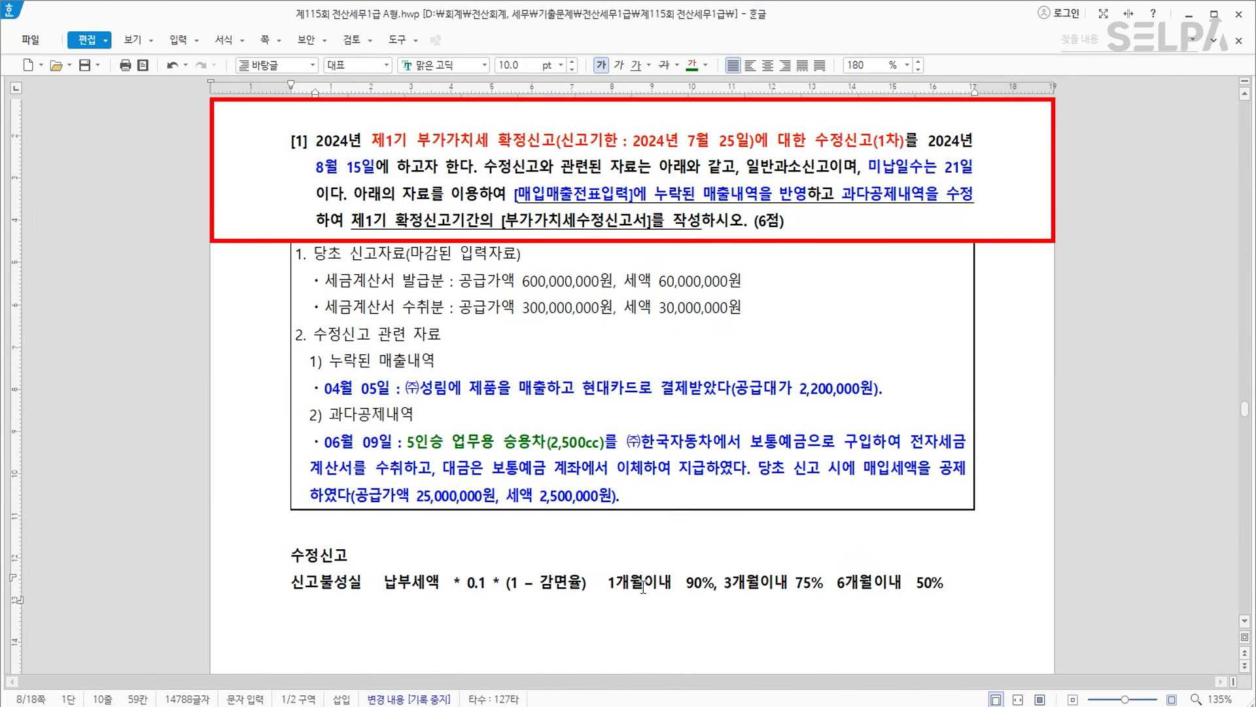
key(alt+Tab)
text(2024 년 8 월 15 일)
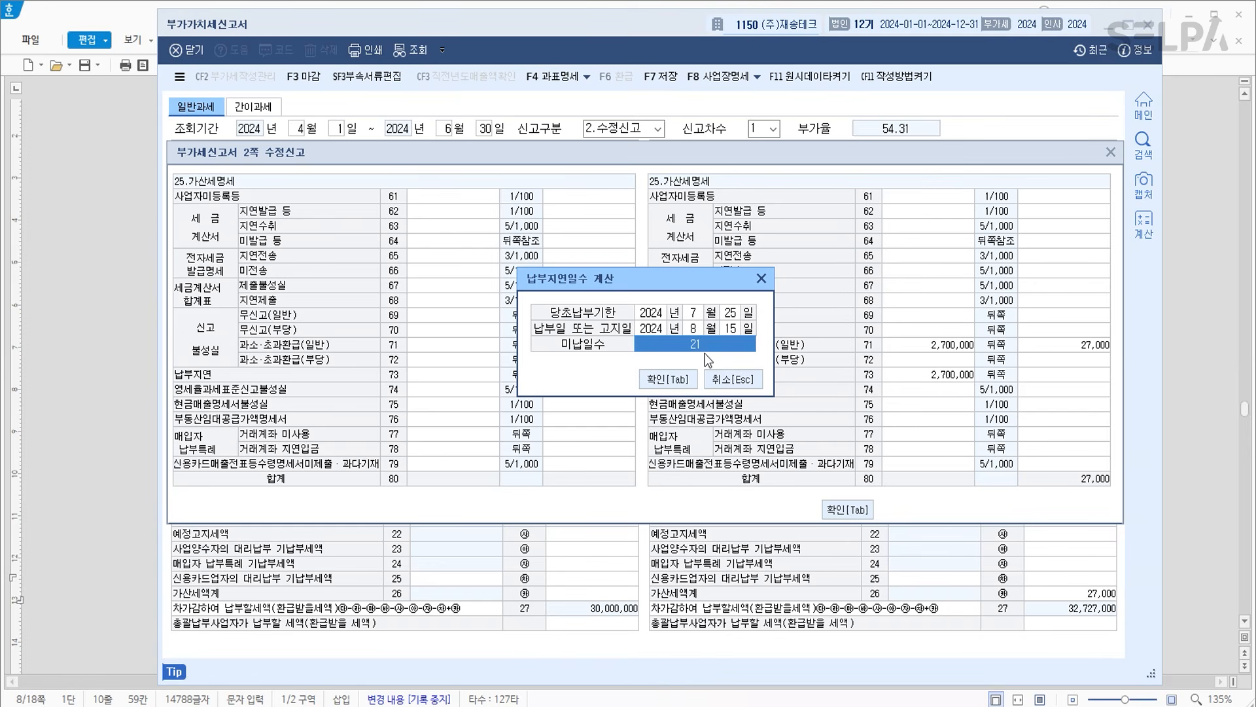
click(674, 383)
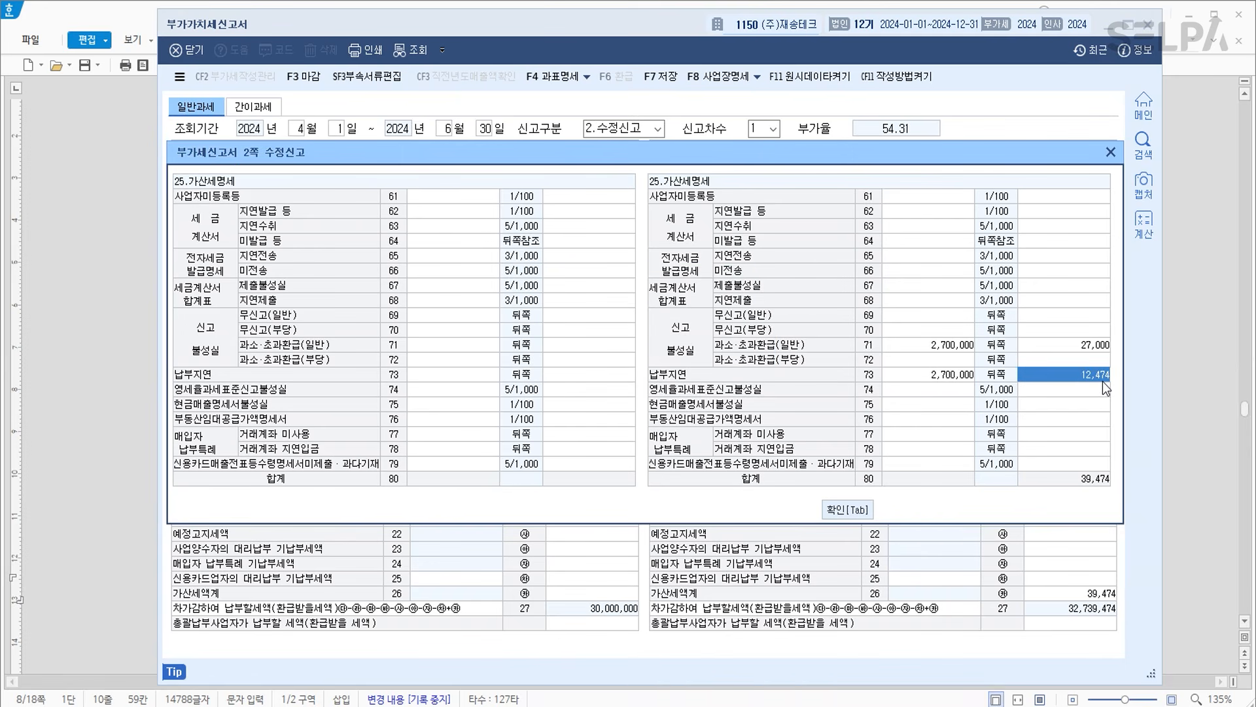
Close the penalty details and save the amended return with 39,474 in penalties.
click(849, 509)
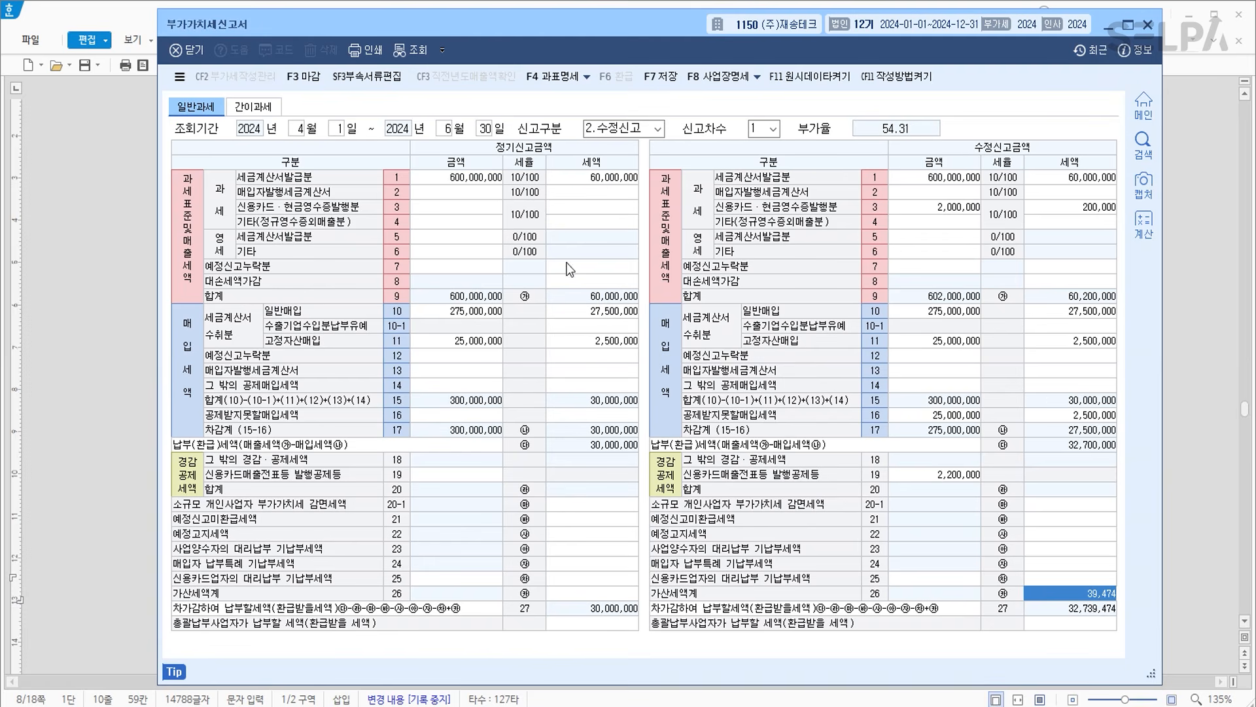
click(666, 79)
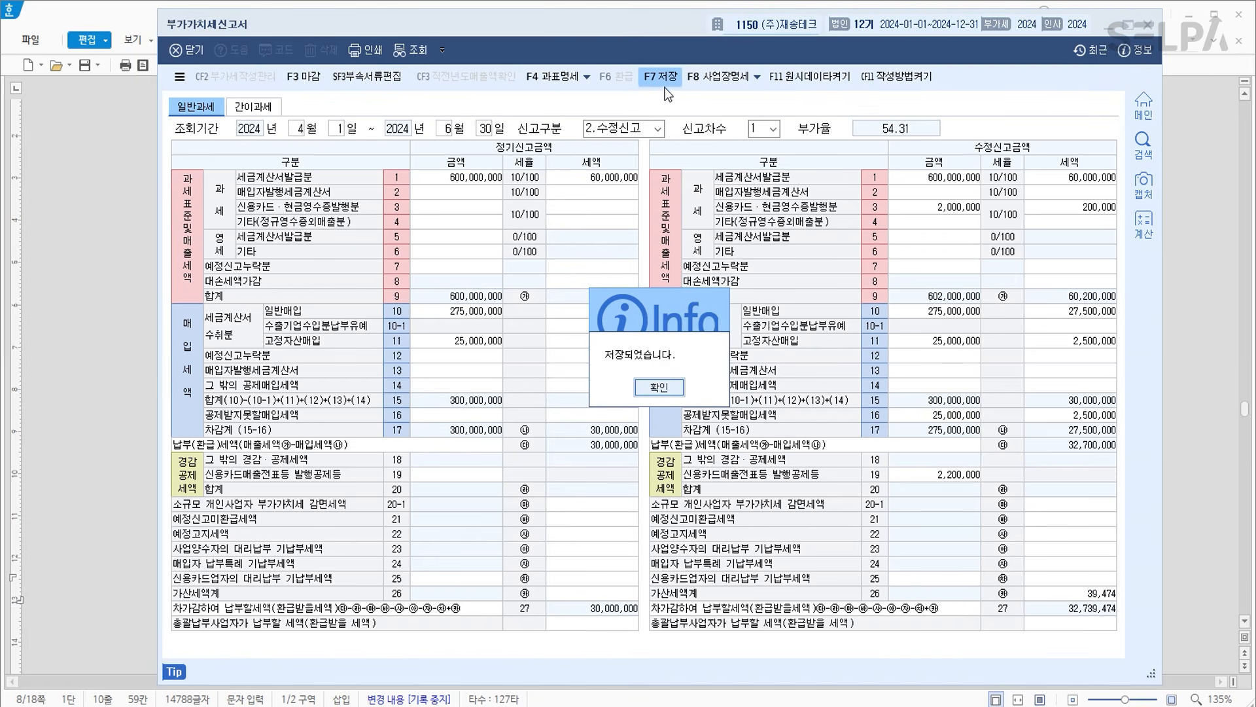
click(674, 391)
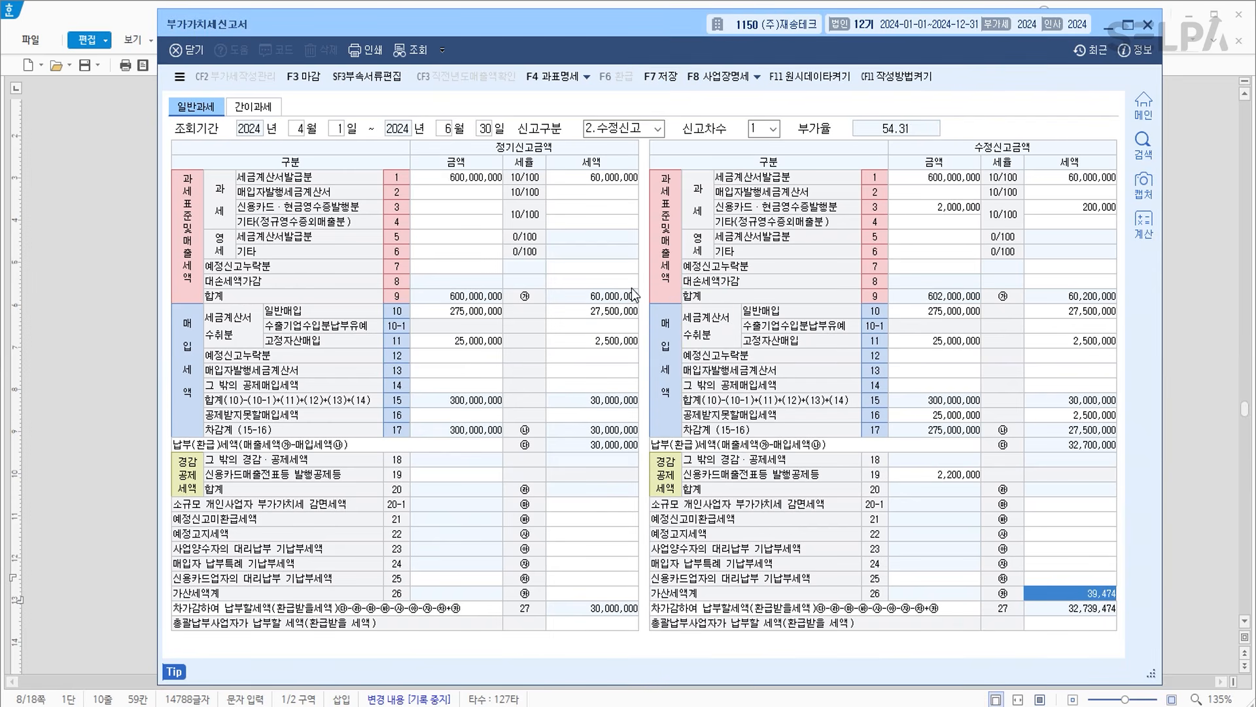
In question [2], colour the 예정 신고기간 phrase green and [공통매입세액안분계산내역] blue.
key(alt+Tab)
scroll(631, 466, down, 3)
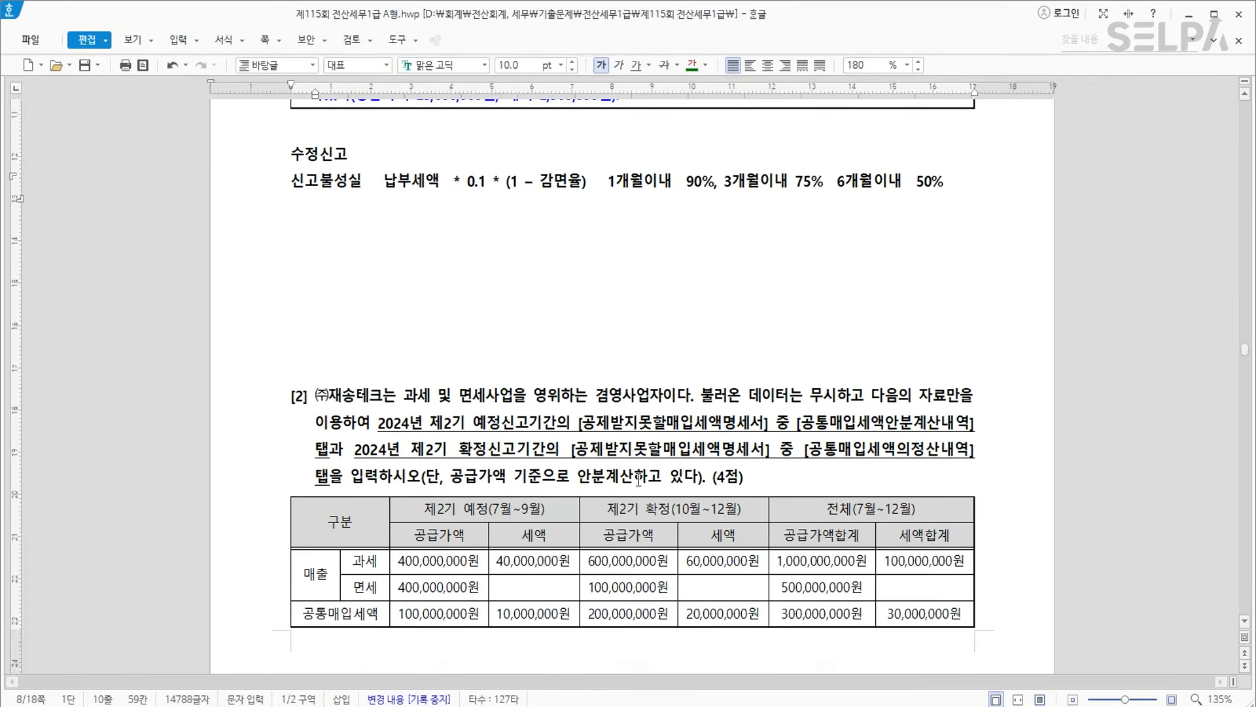
scroll(638, 480, down, 1)
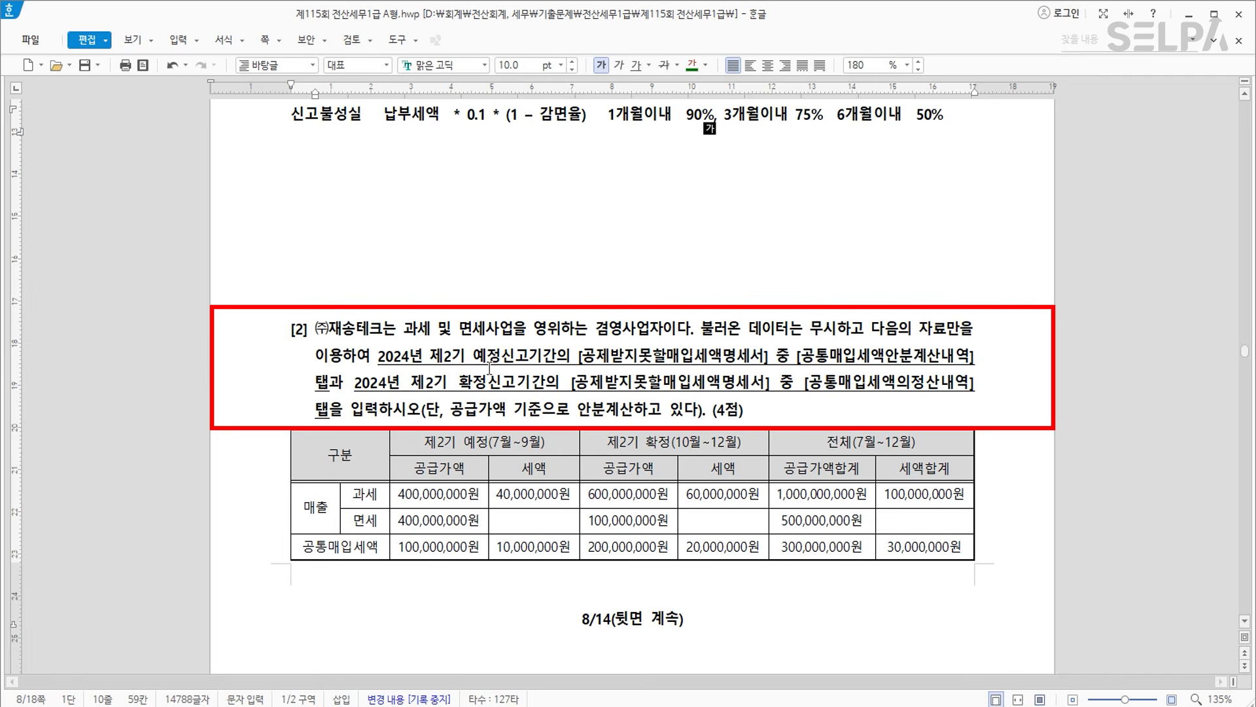
drag(380, 357, 767, 357)
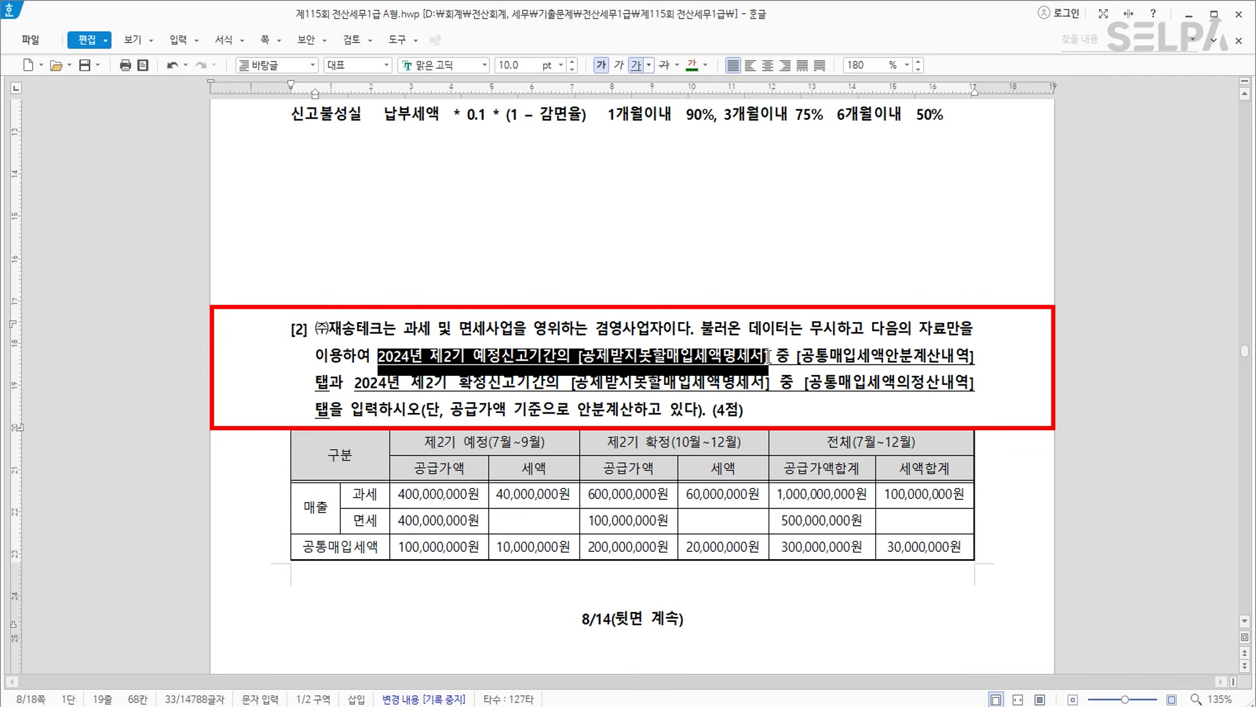
click(691, 65)
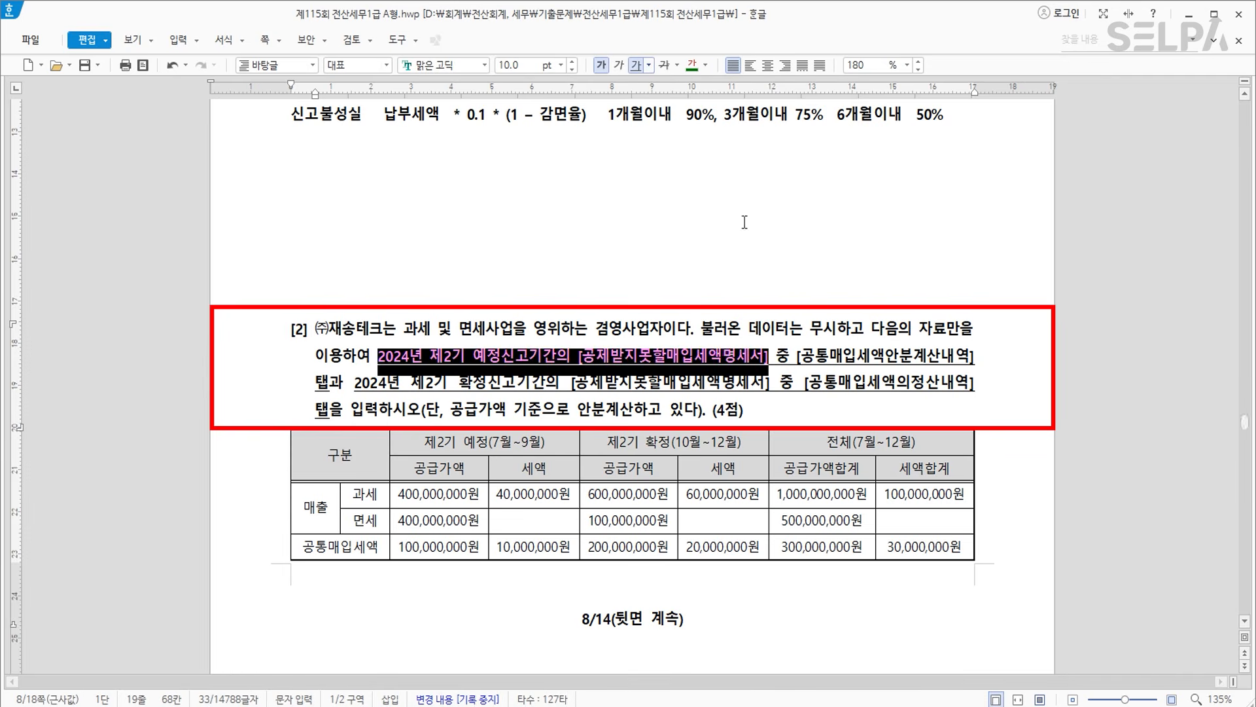
drag(799, 357, 978, 357)
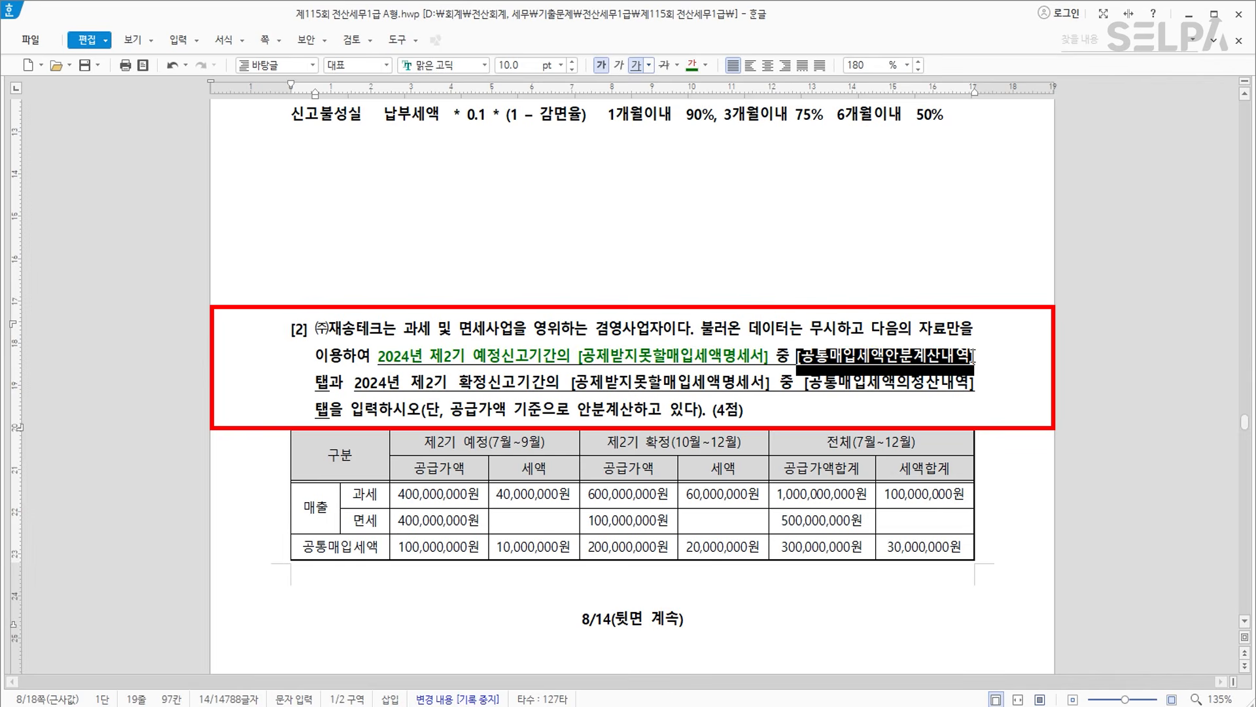
click(705, 67)
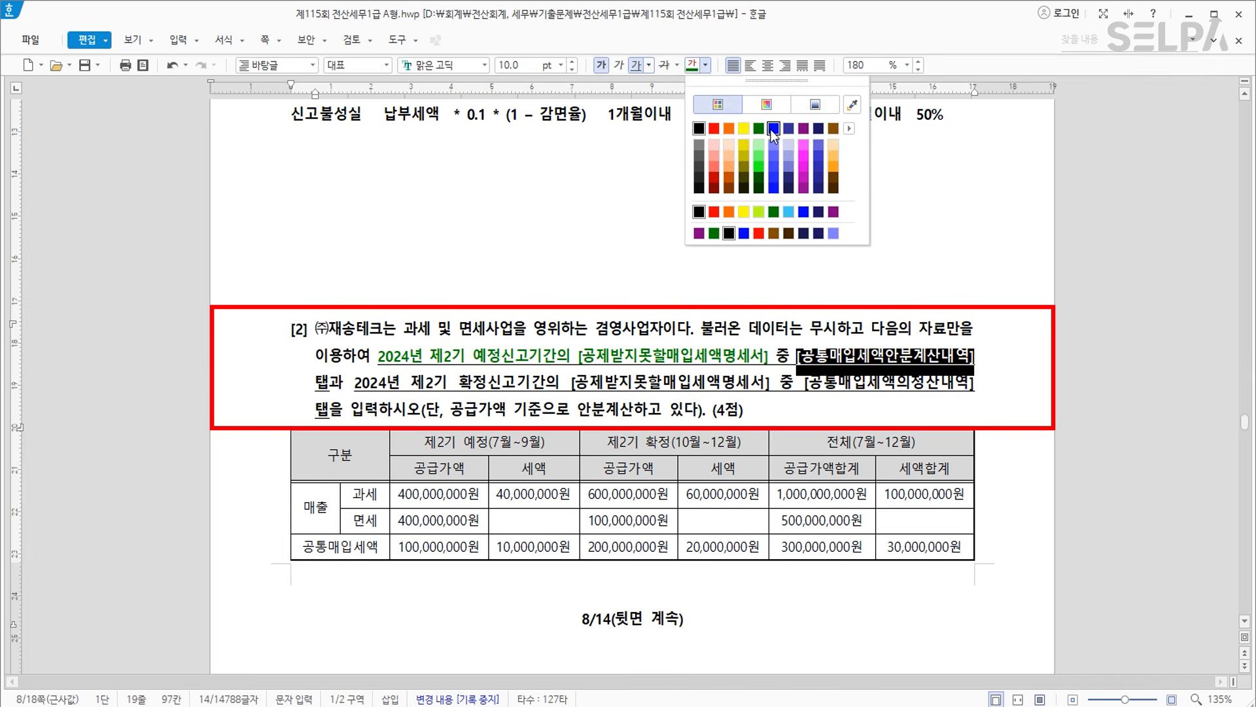
click(767, 135)
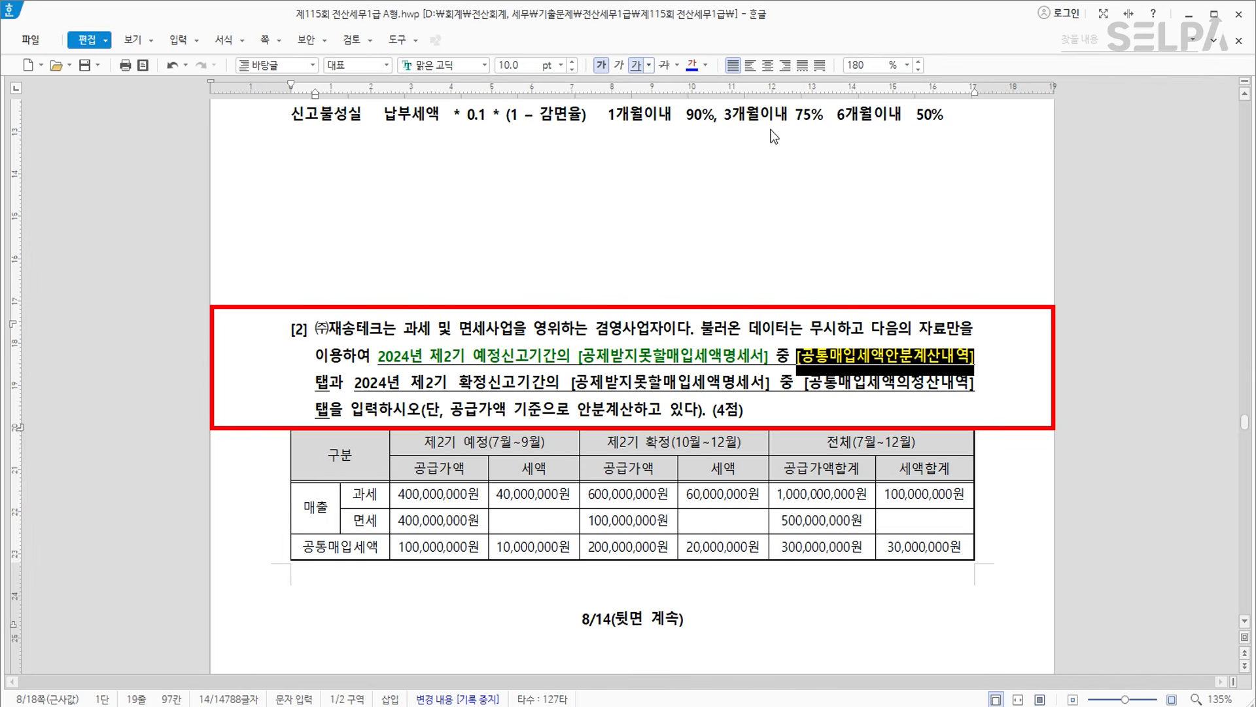
click(747, 383)
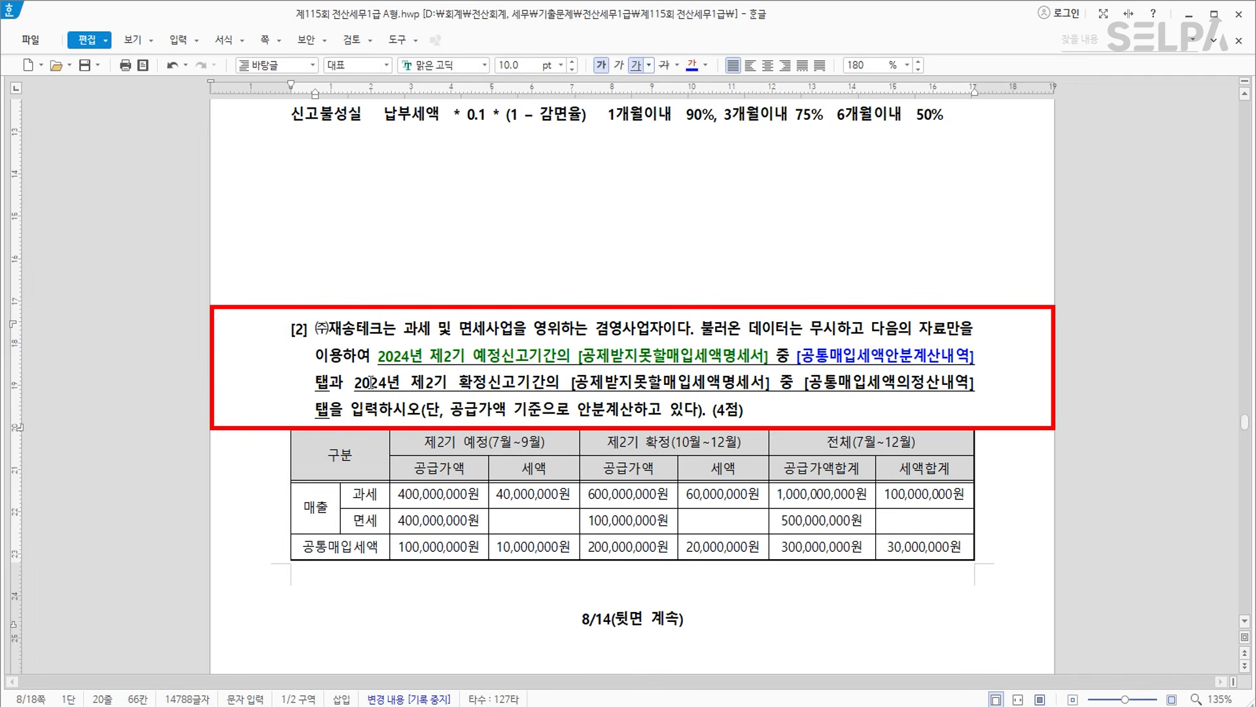
Colour the 확정 신고기간 phrase green and [공통매입세액의정산내역] blue.
drag(355, 382, 769, 390)
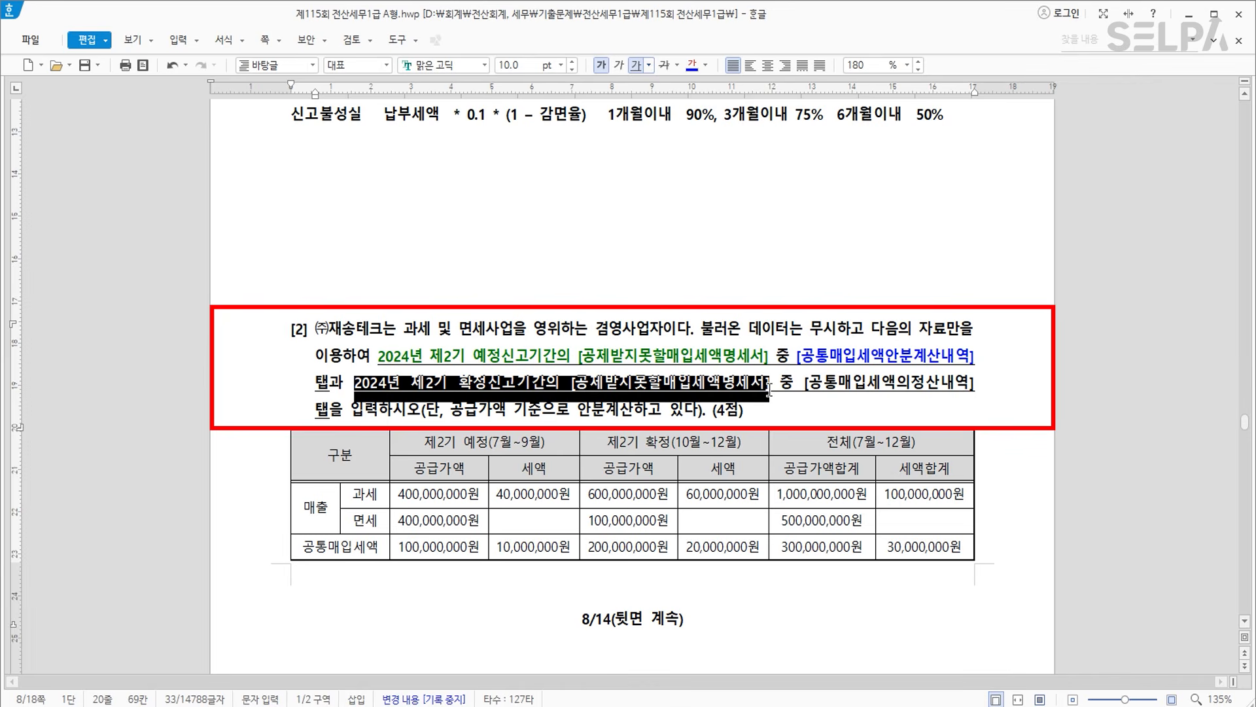
click(706, 68)
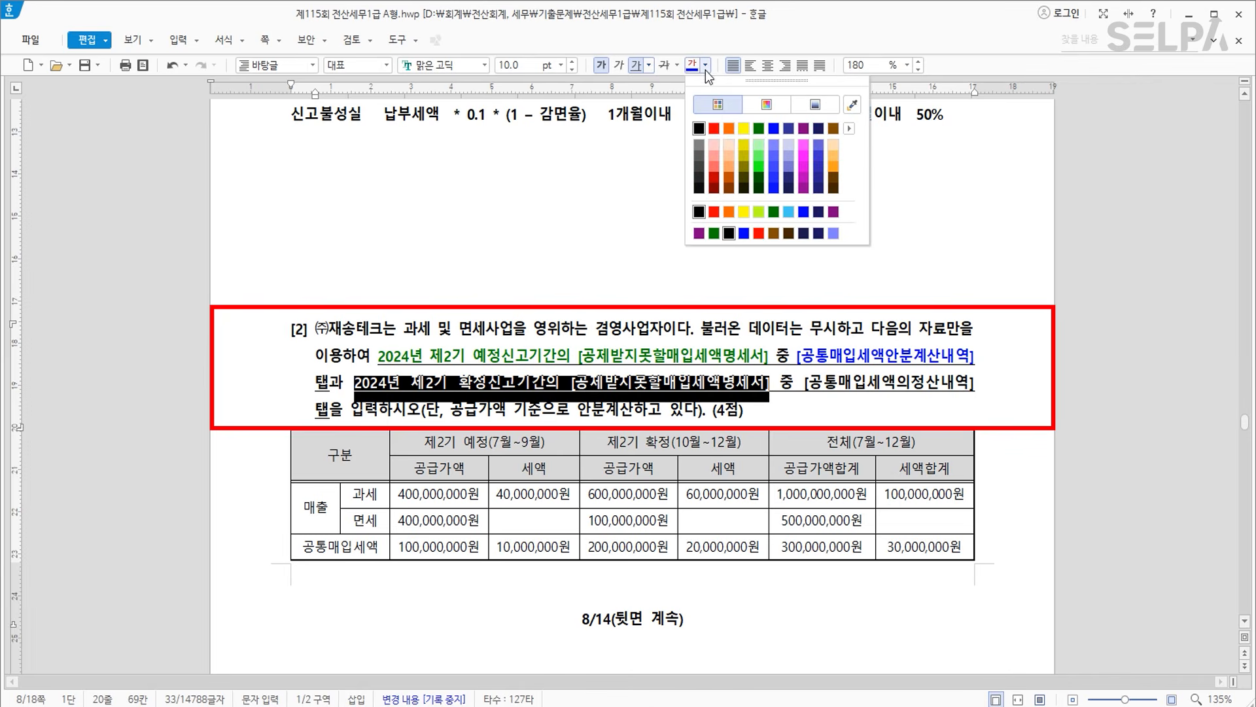
click(758, 129)
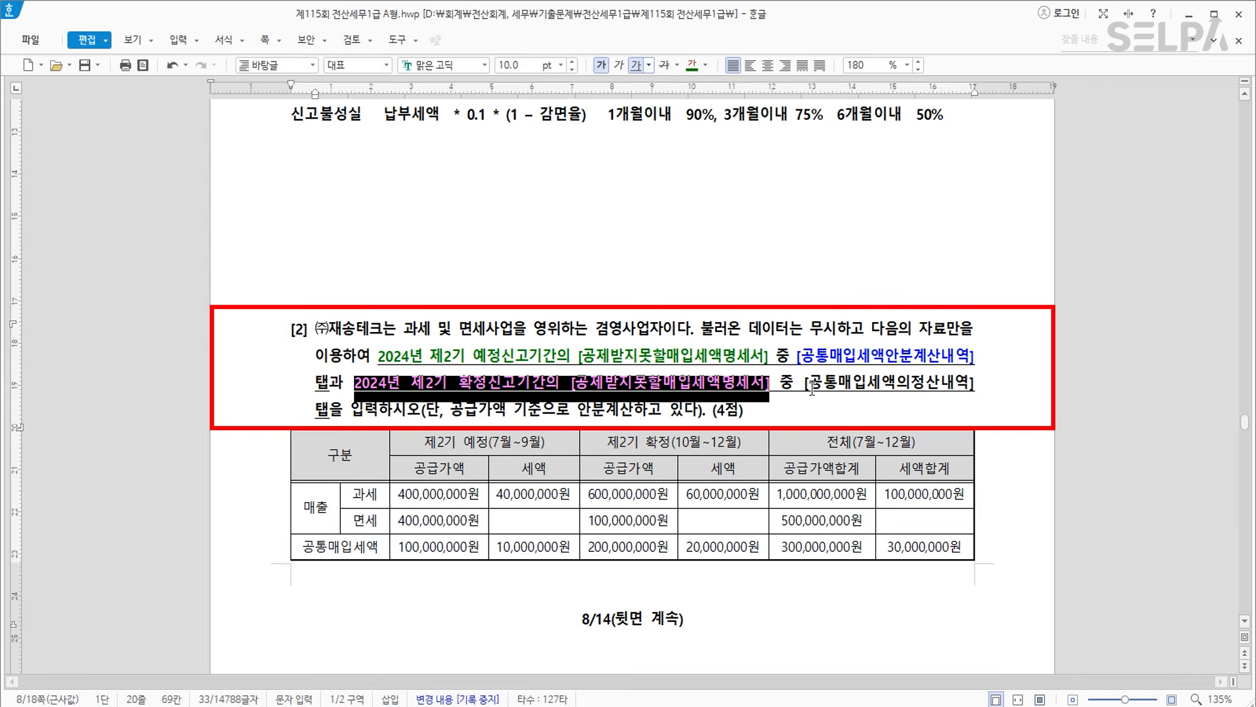
drag(807, 386, 978, 390)
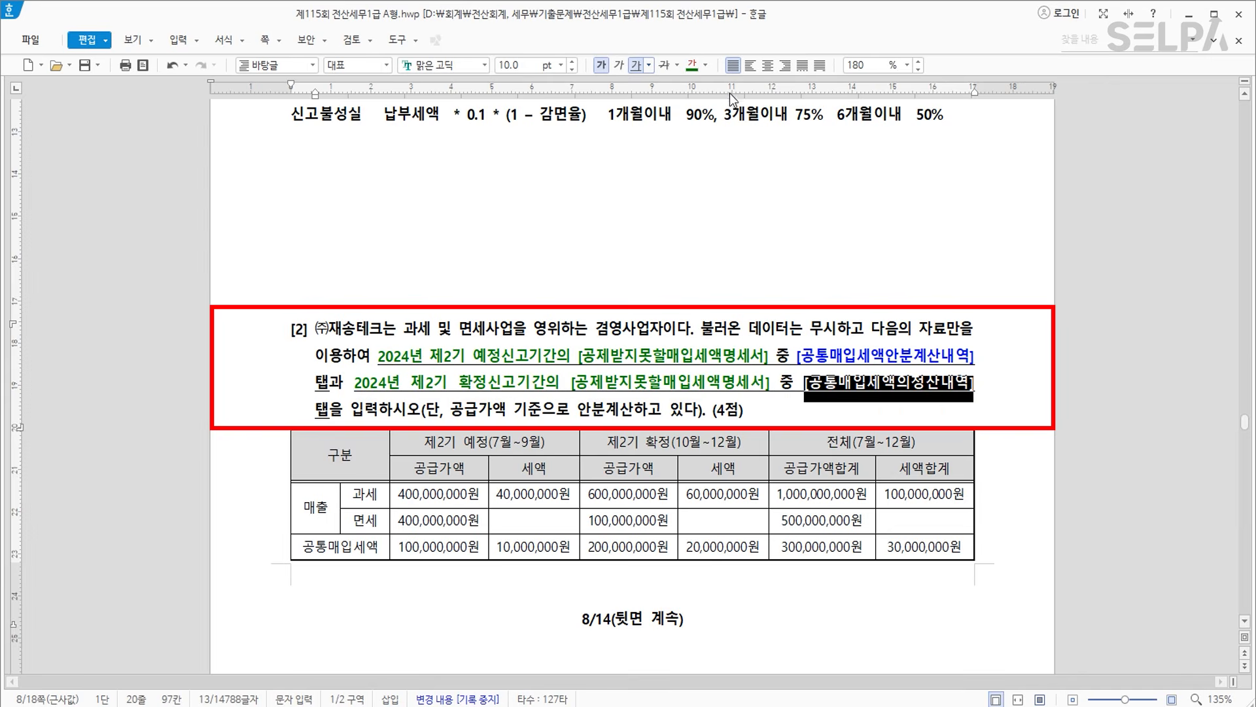
click(706, 68)
click(776, 128)
click(651, 407)
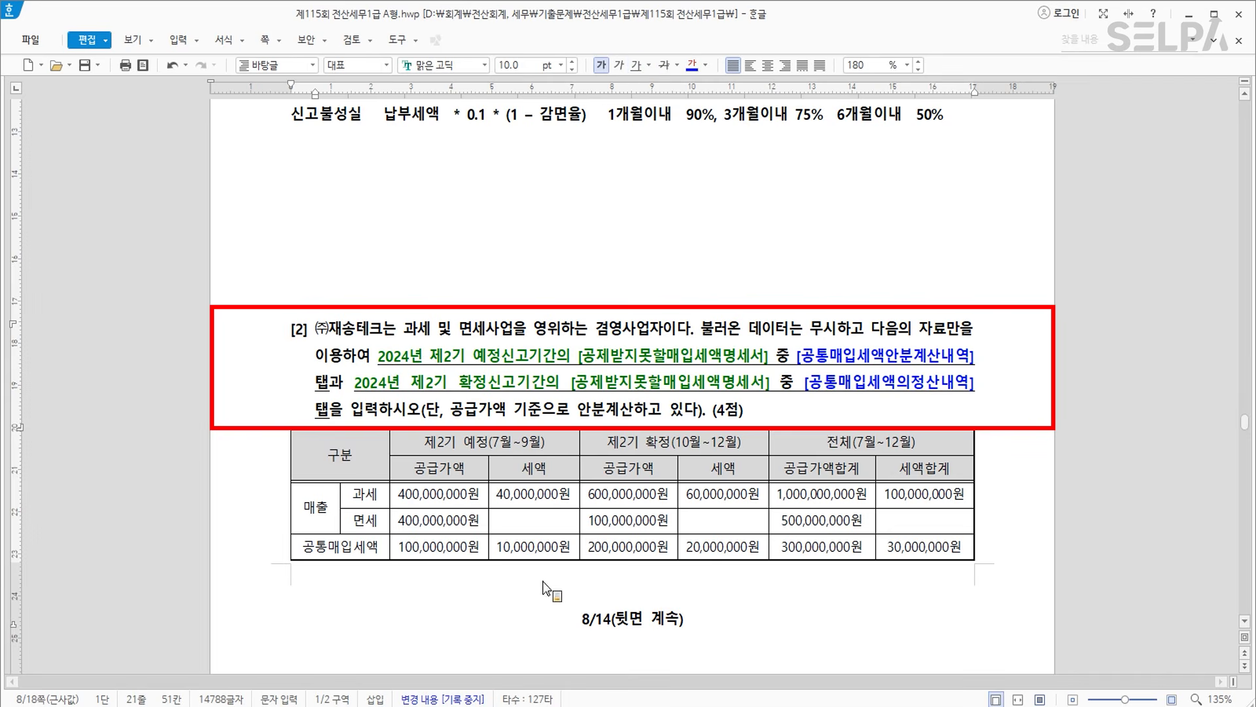
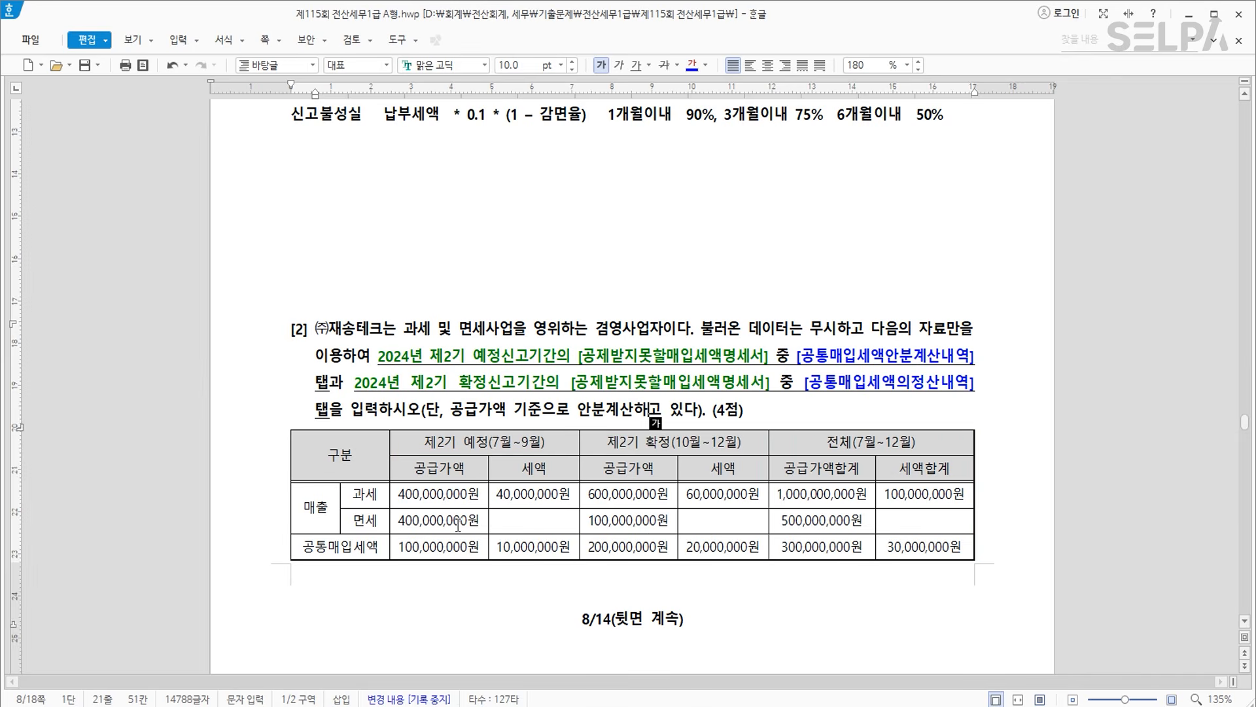
Split the 면세 row of the table into two rows.
drag(363, 521, 921, 520)
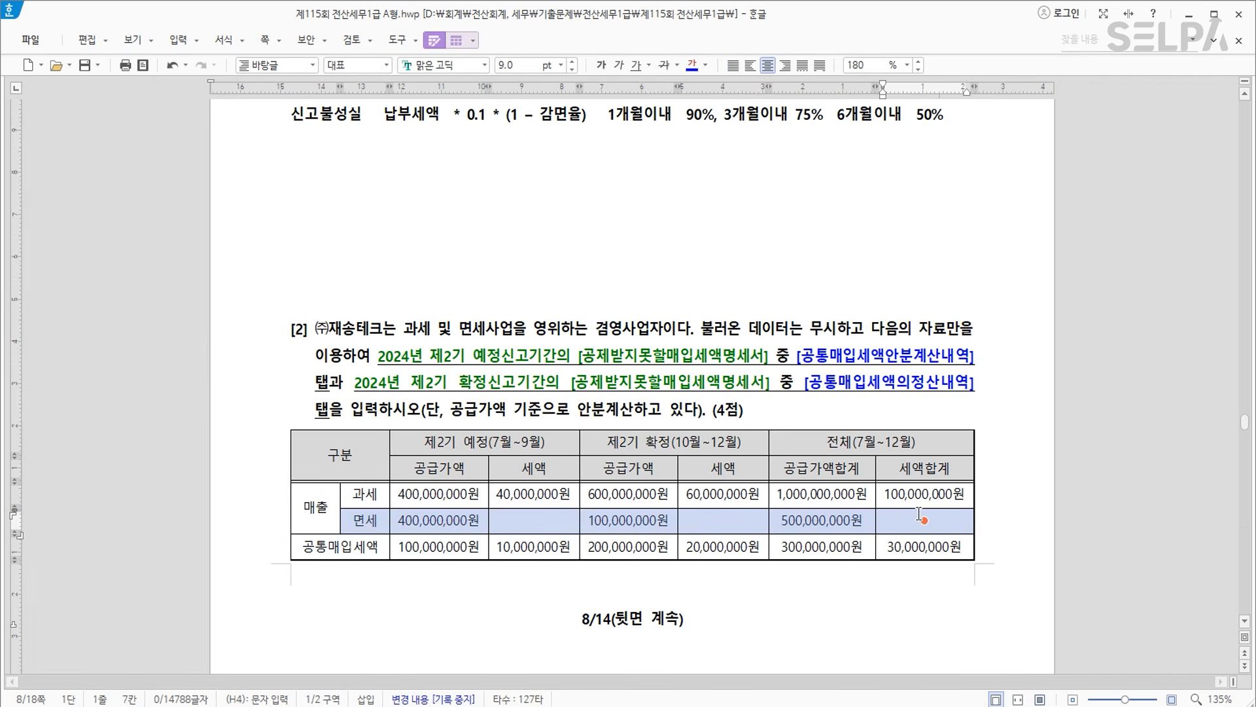
key(s)
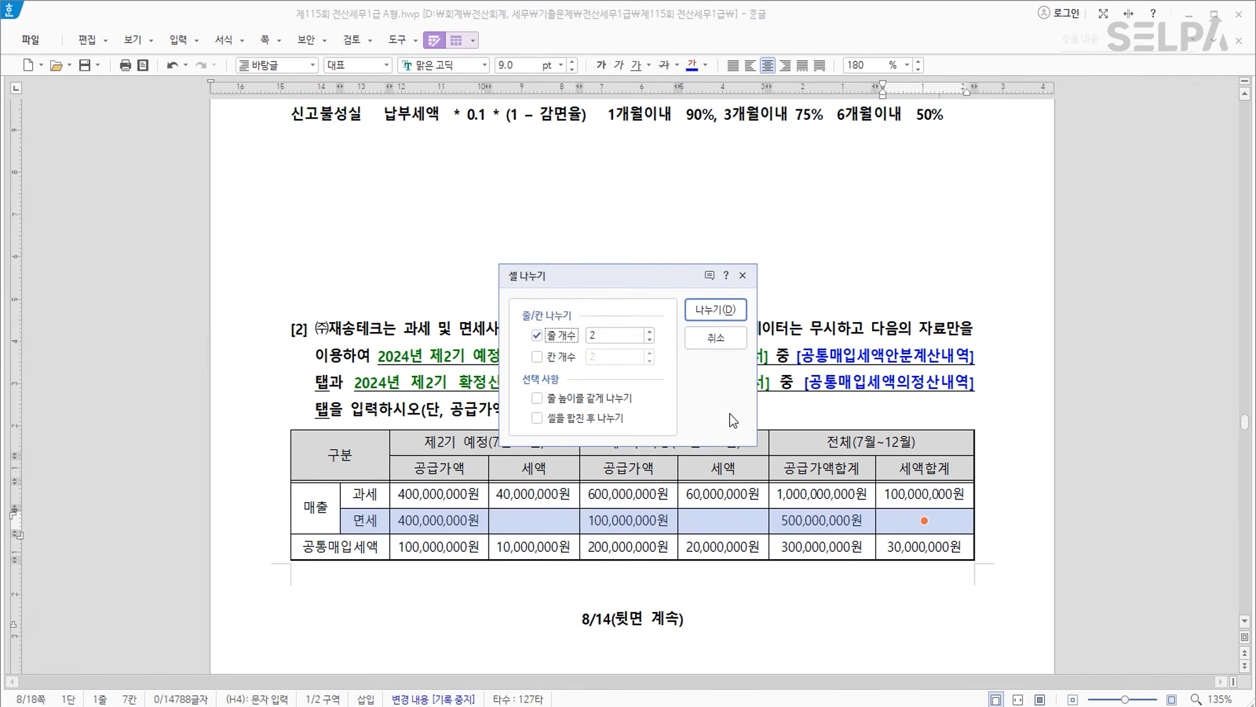
click(725, 312)
scroll(738, 468, down, 3)
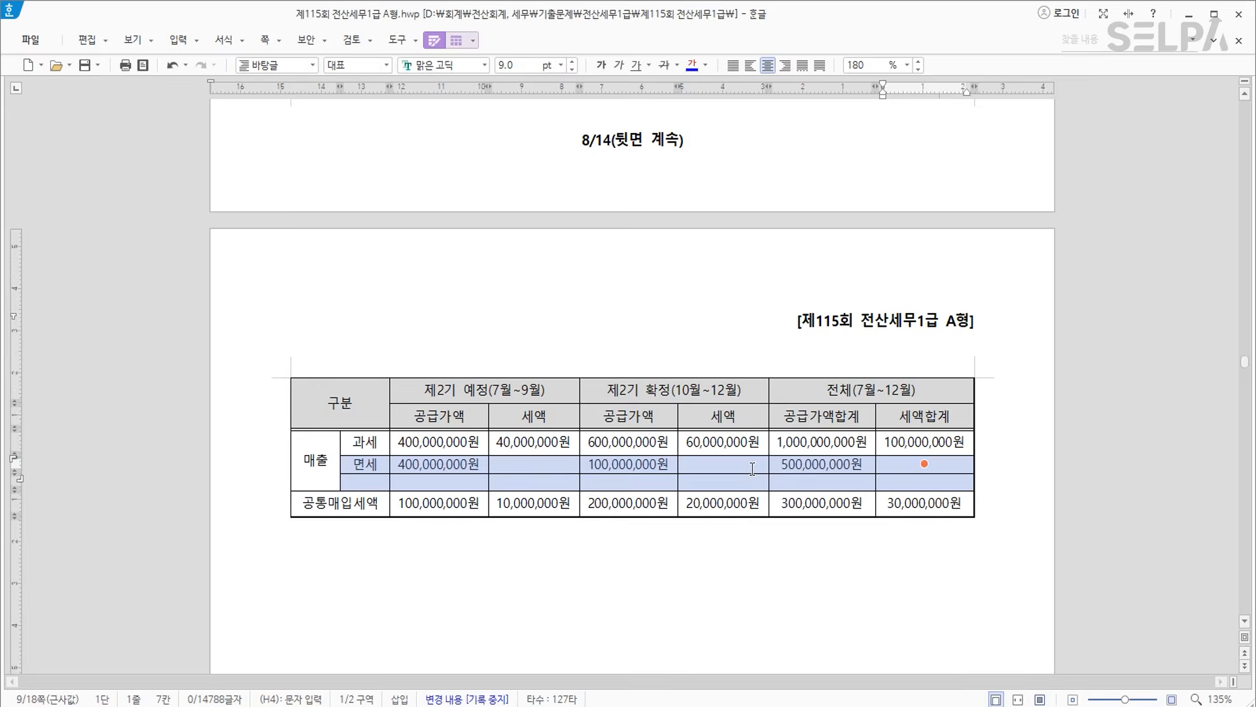
scroll(752, 469, down, 1)
Label the new row 합계 and enter totals 800,000,000, 700,000,000 and 1,500,000,000.
click(365, 415)
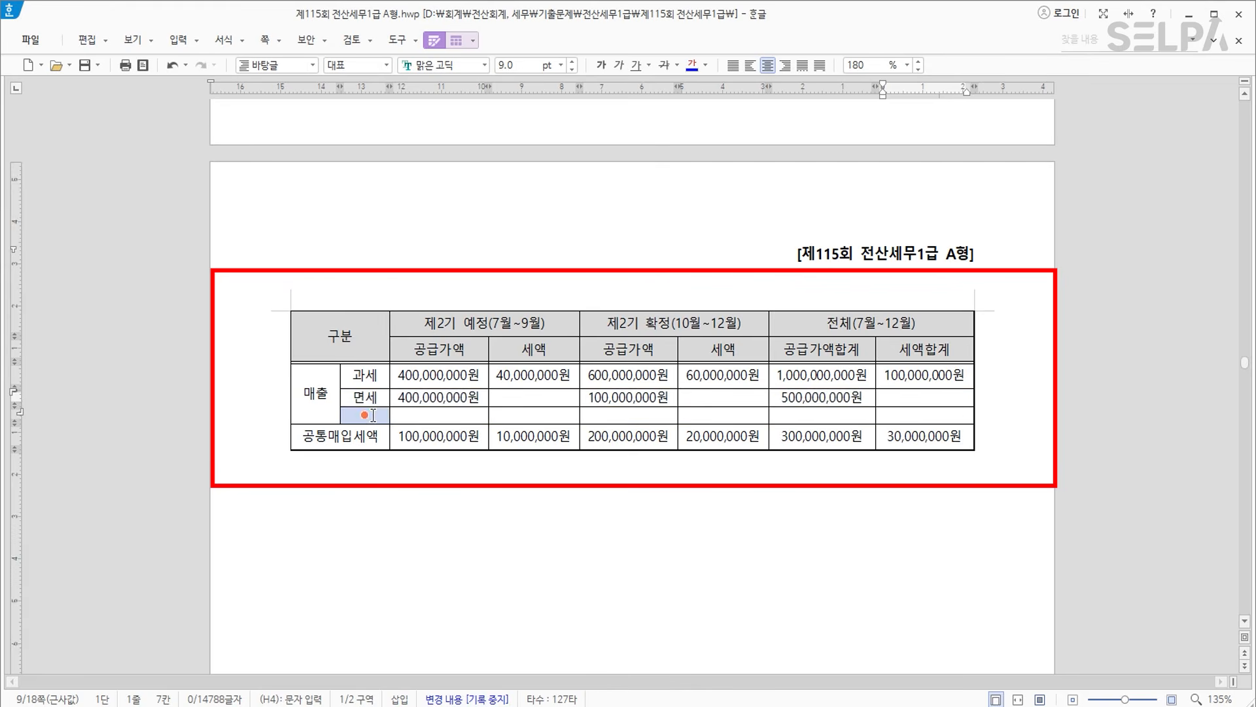
text(합계)
key(Tab)
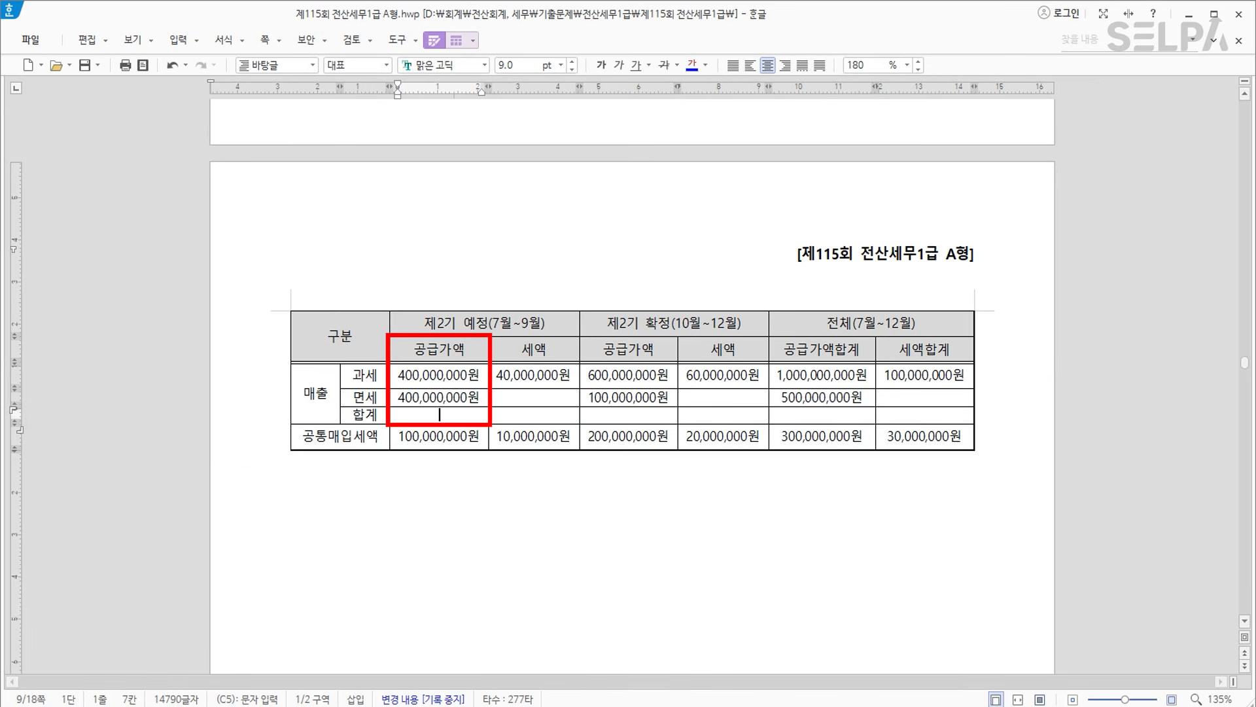
text(800,000,000)
key(Tab)
key(Tab)
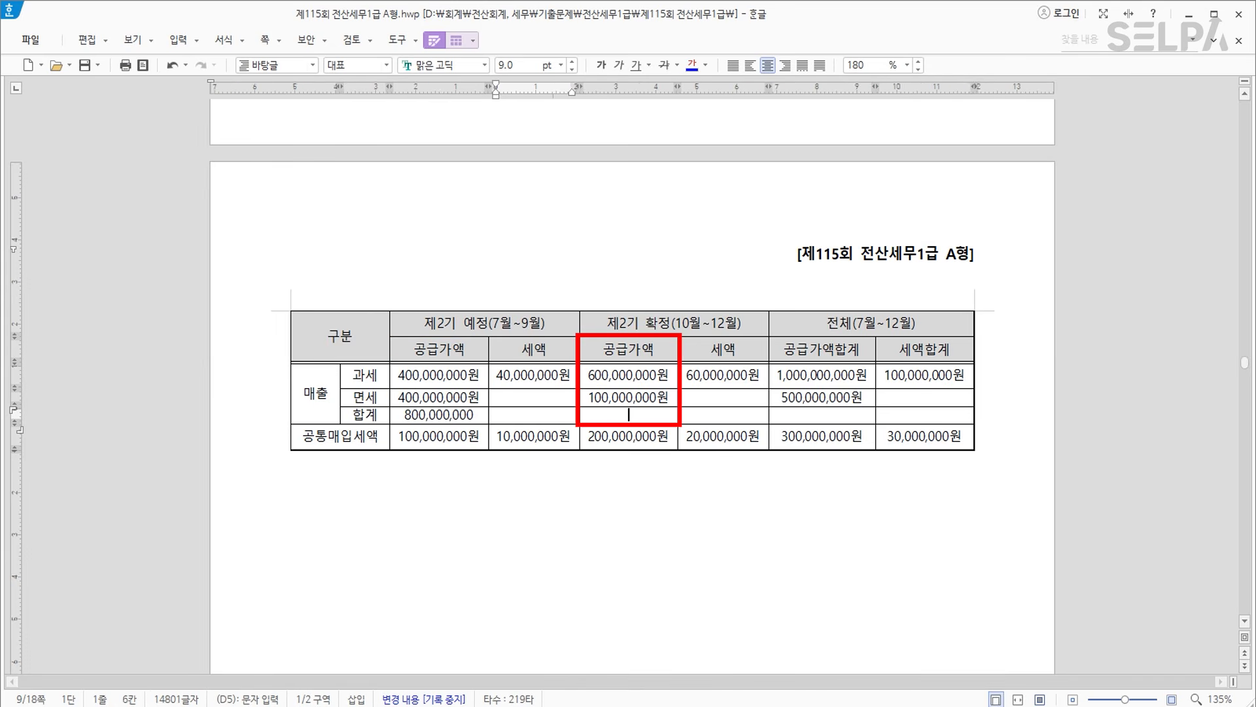
text(00,000,000)
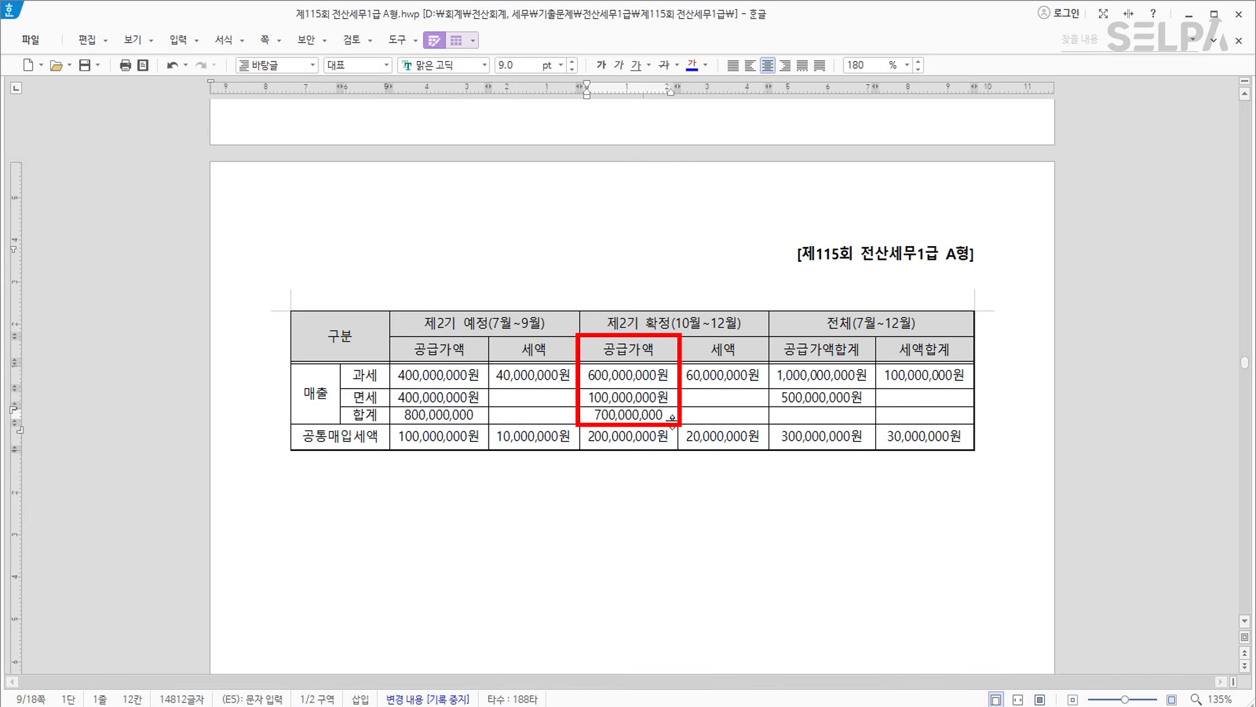
click(833, 419)
text(1,500,000,000)
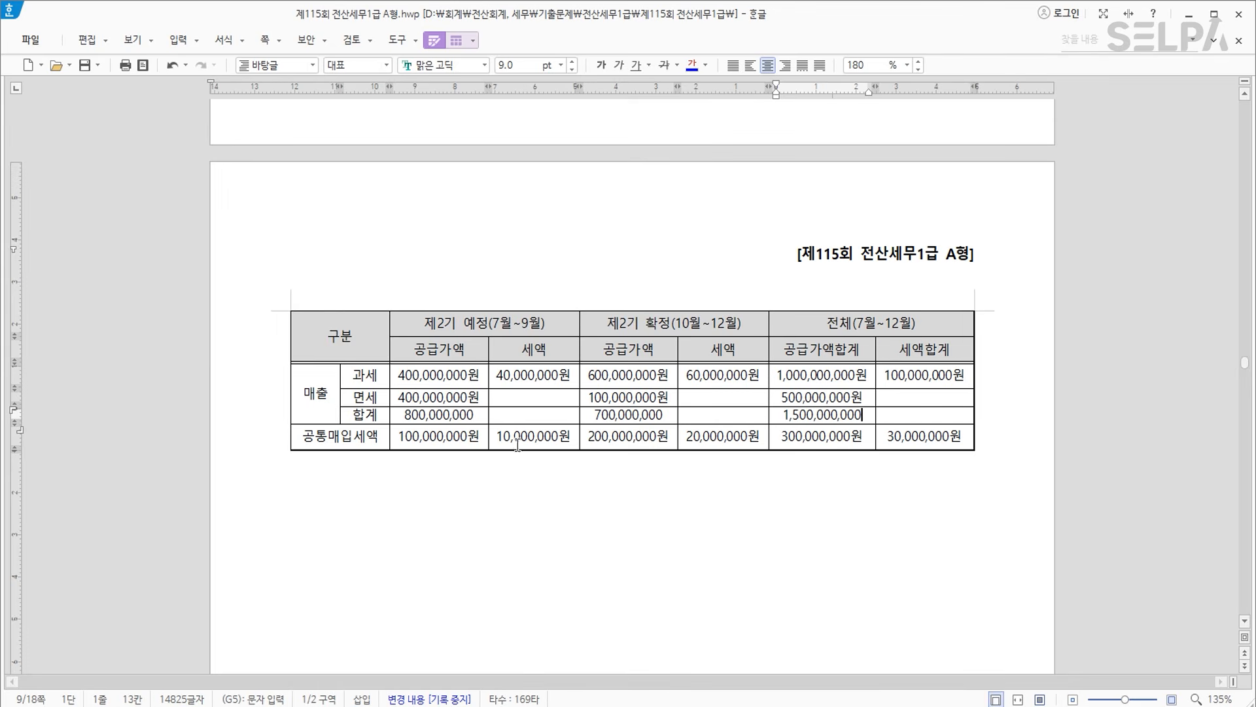
drag(456, 399, 456, 412)
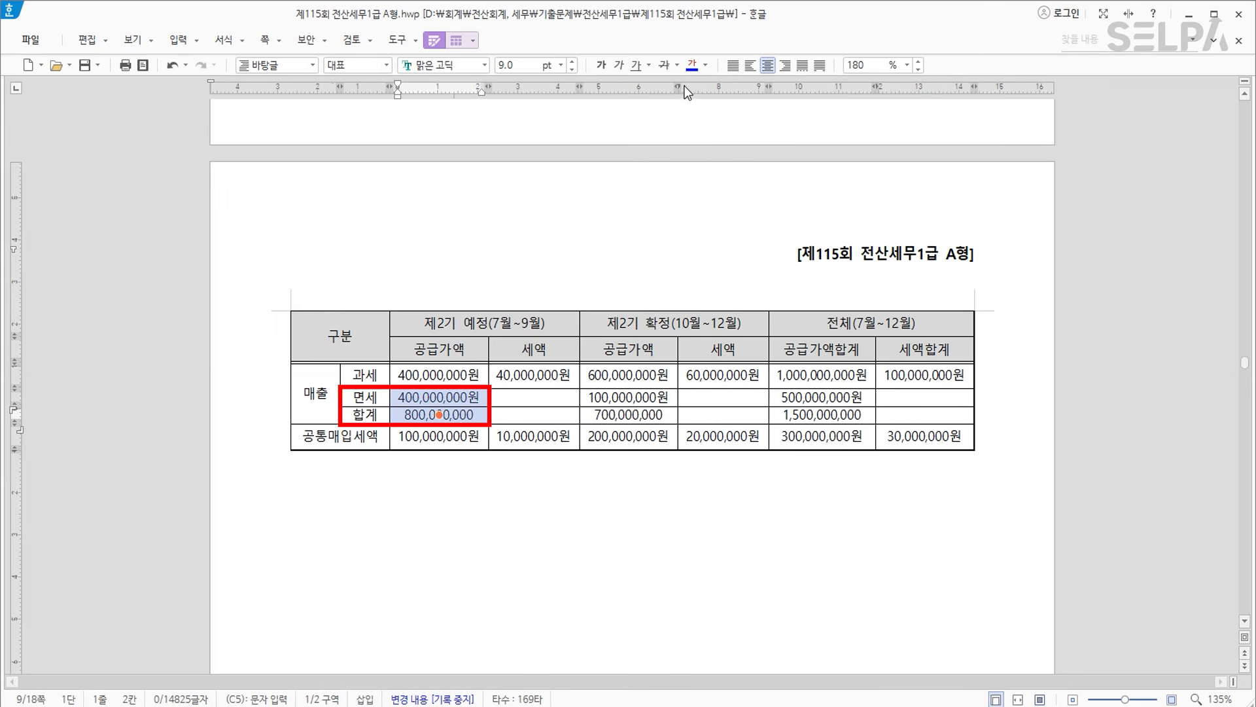
Colour the 면세 and total amounts in both supply-value columns blue.
drag(831, 401, 821, 414)
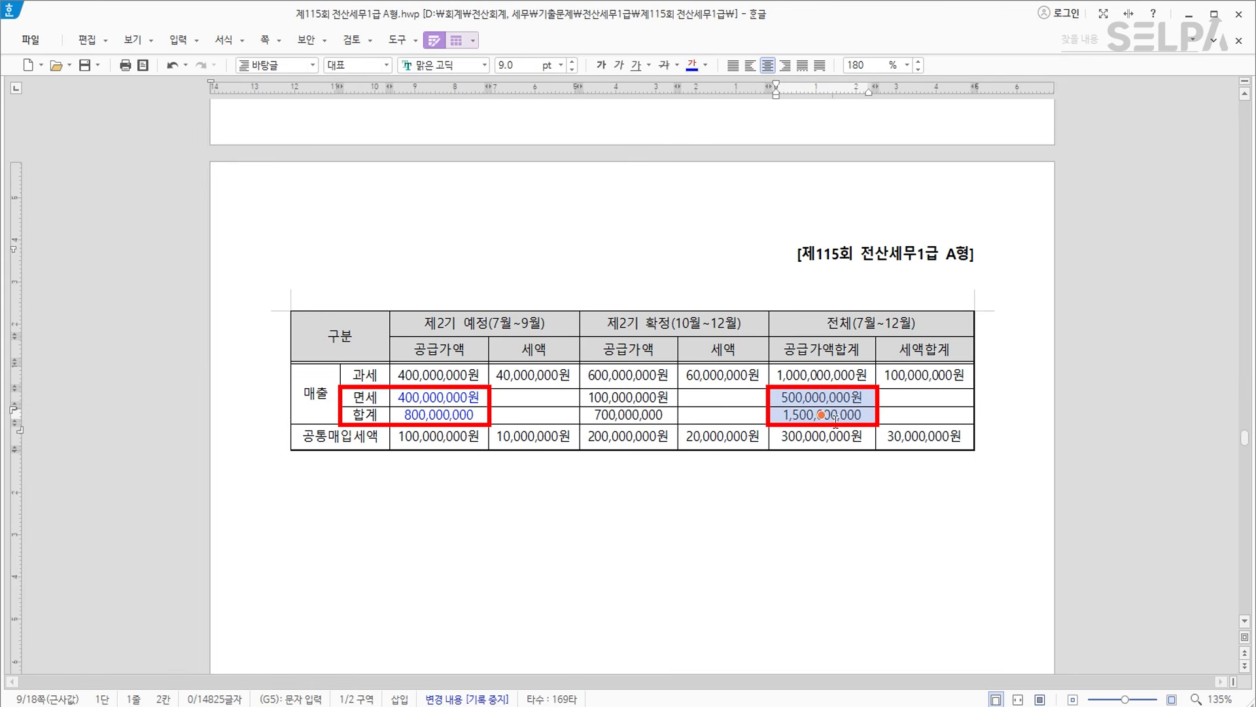
click(650, 414)
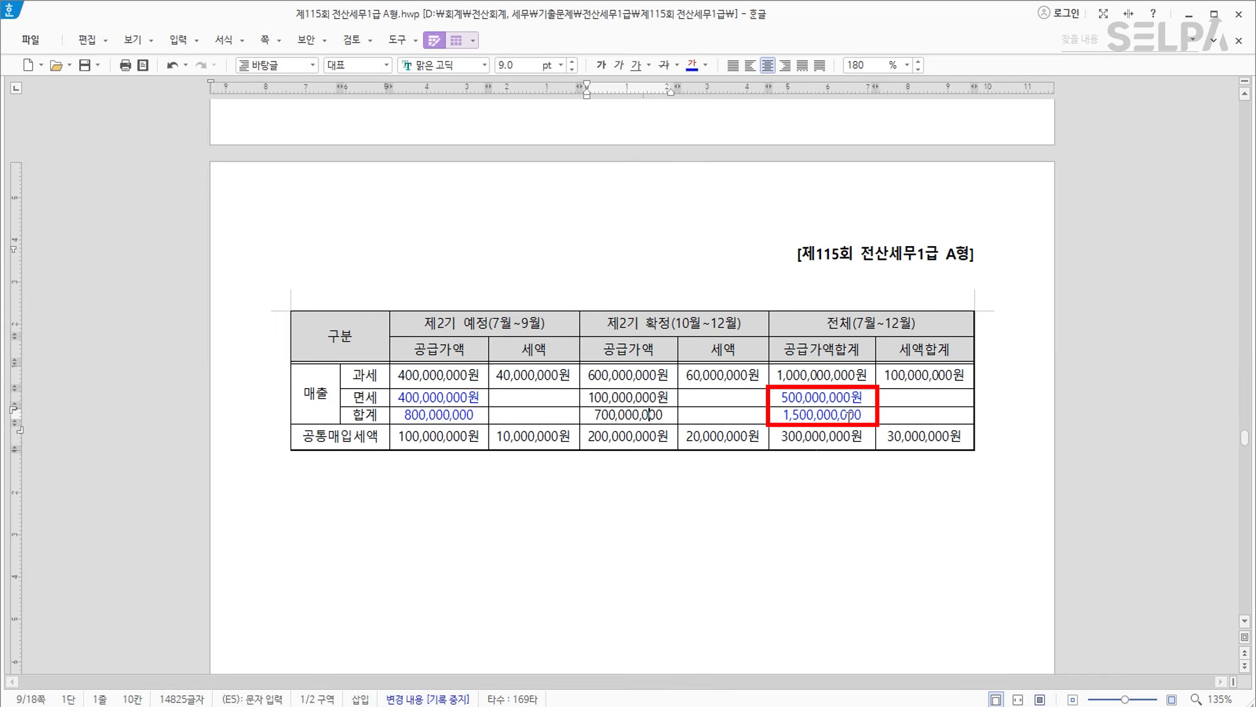
click(854, 321)
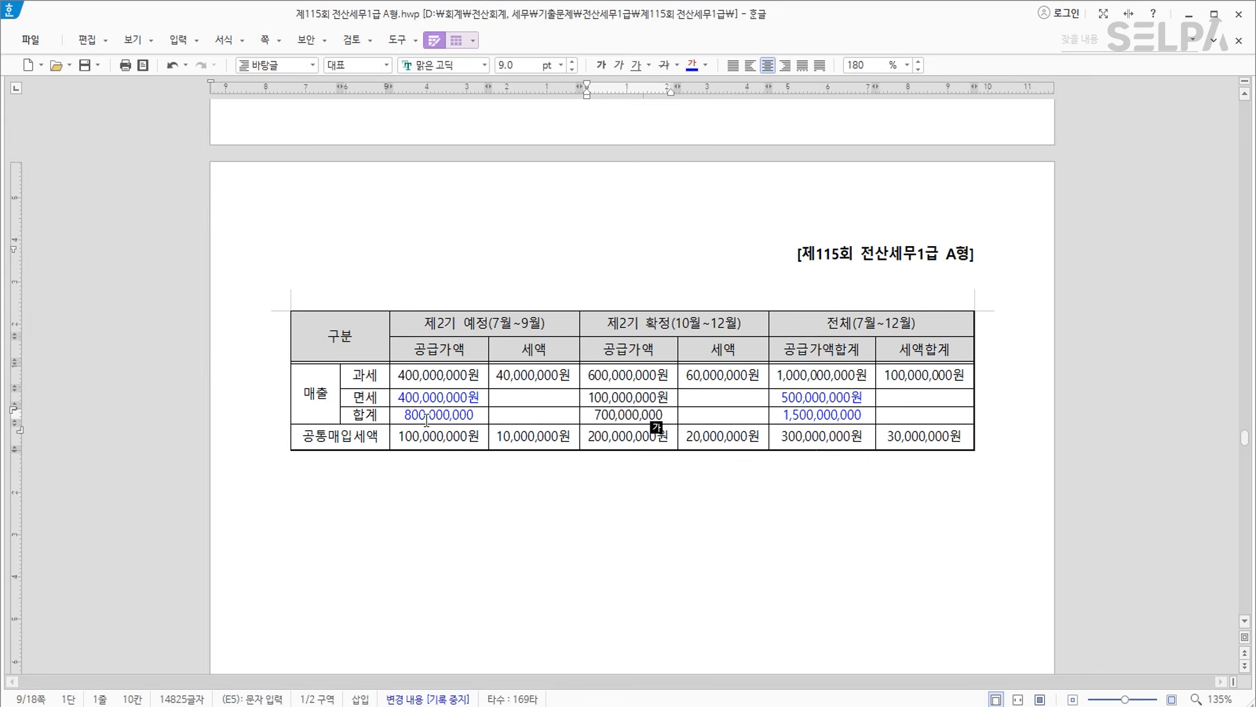
Rename the 합계 label of the total row to 총공급.
double_click(351, 415)
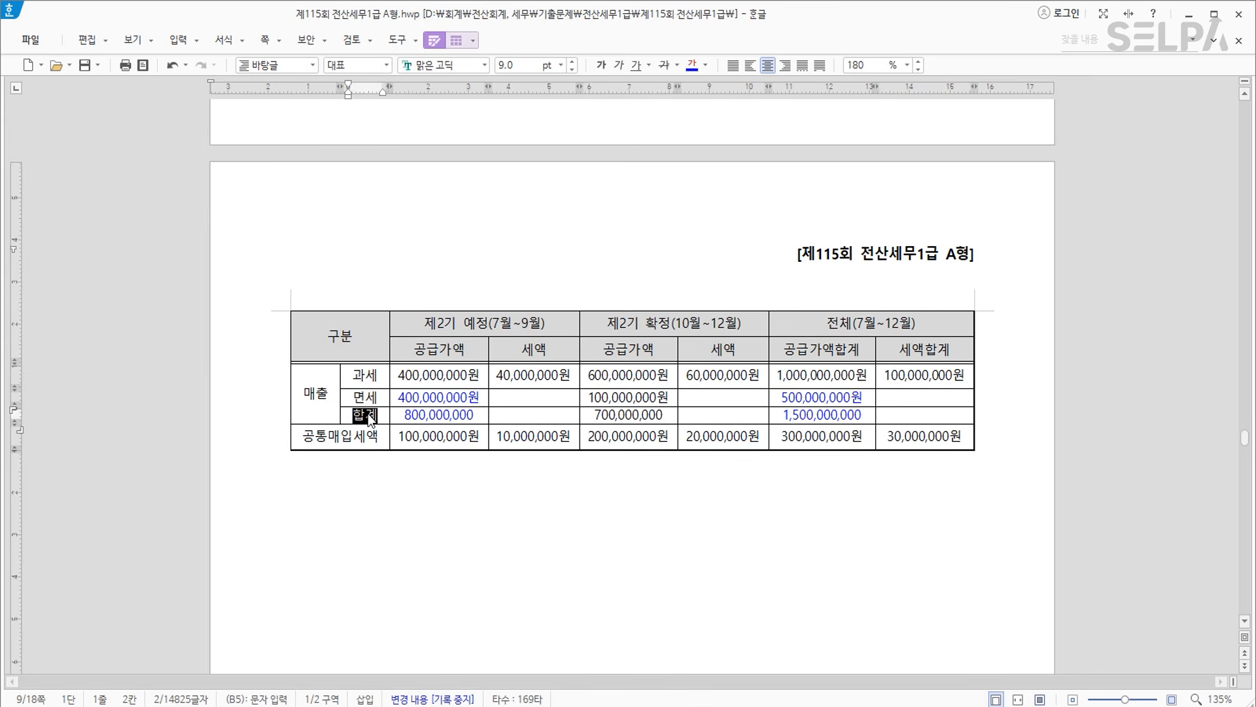
text(총공급)
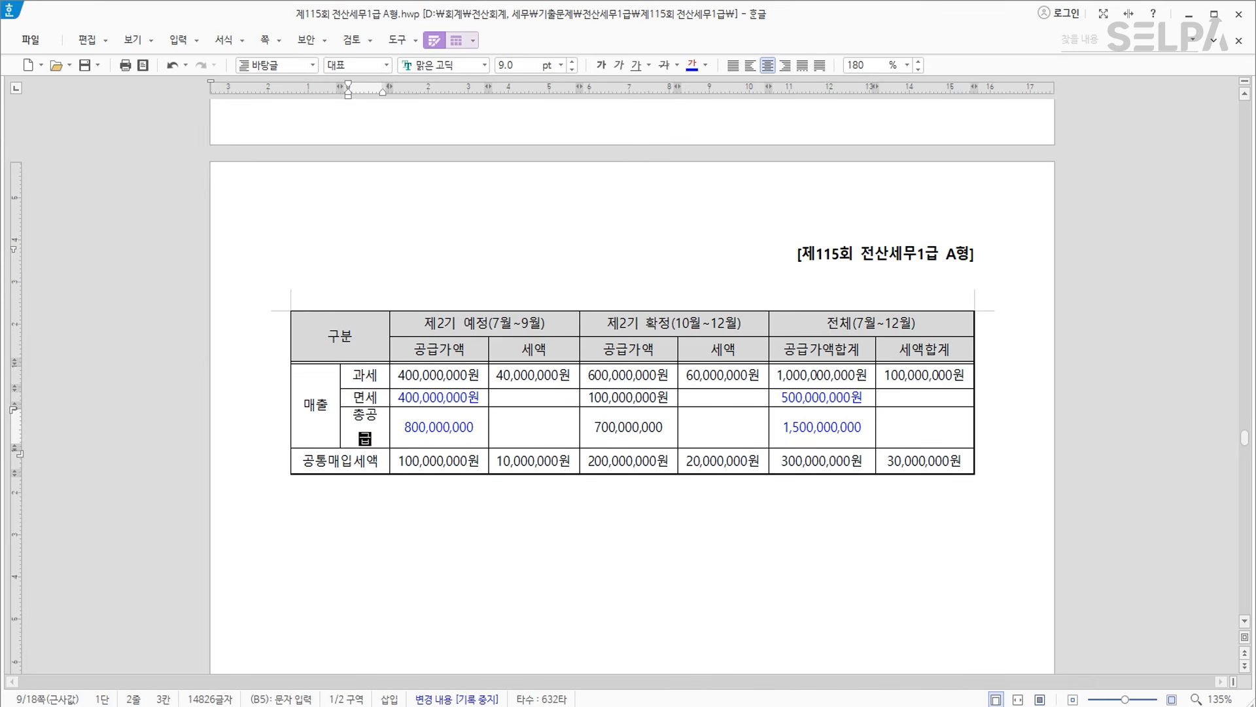
click(378, 397)
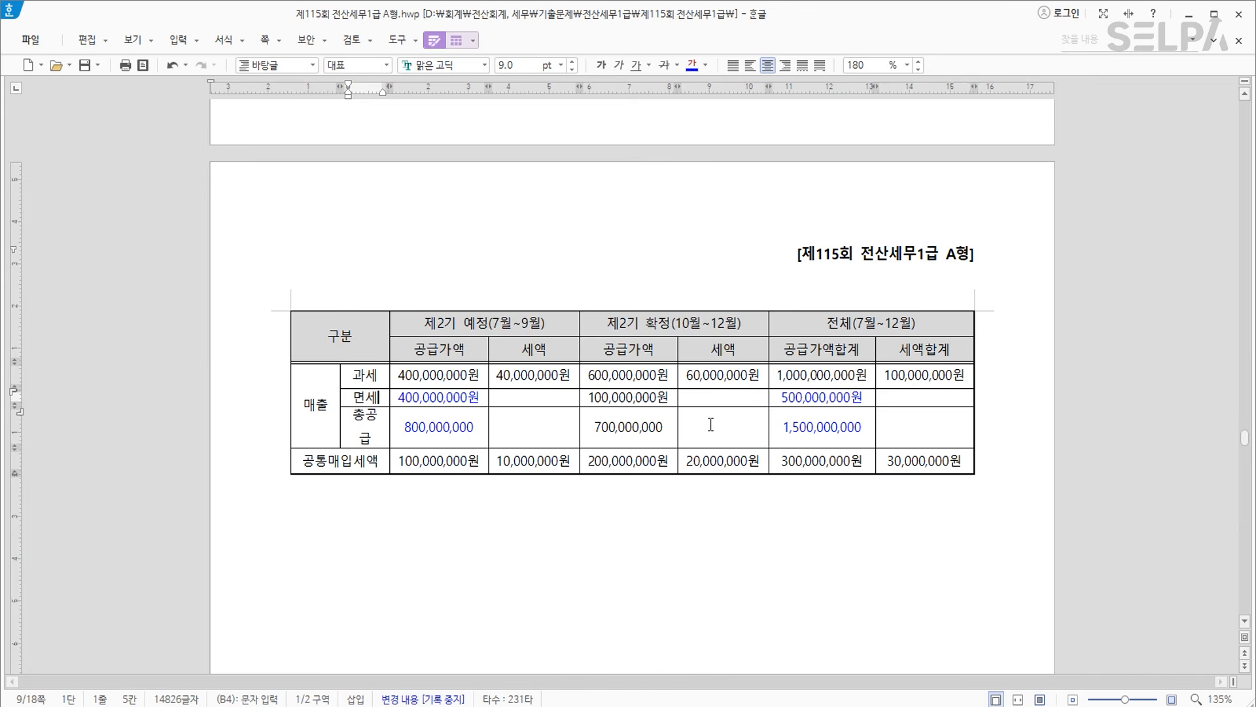
scroll(738, 394, up, 5)
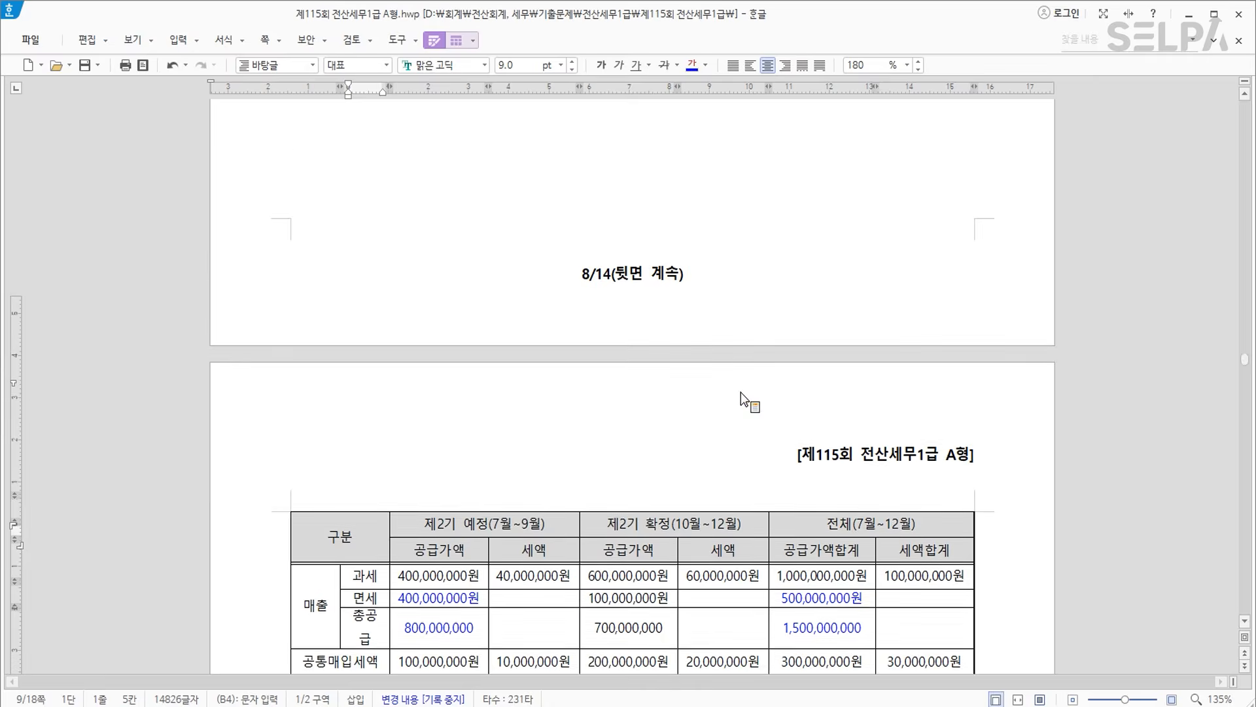
scroll(741, 394, down, 8)
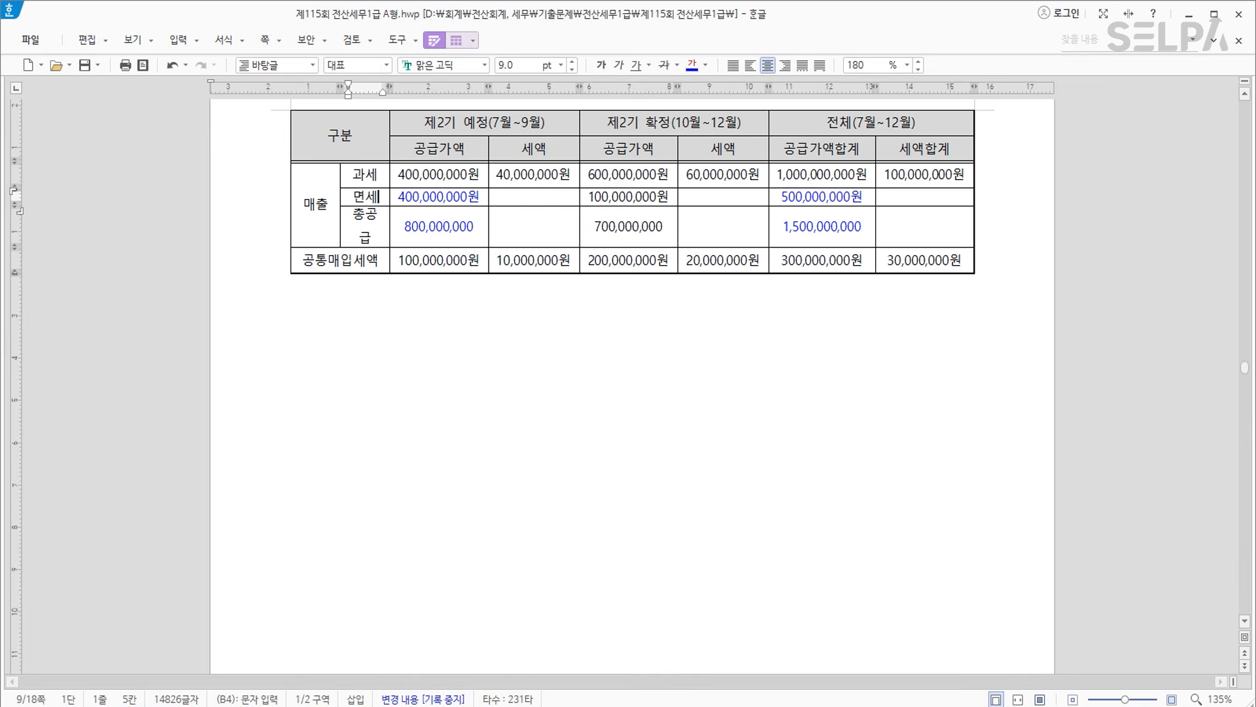
key(alt+Tab)
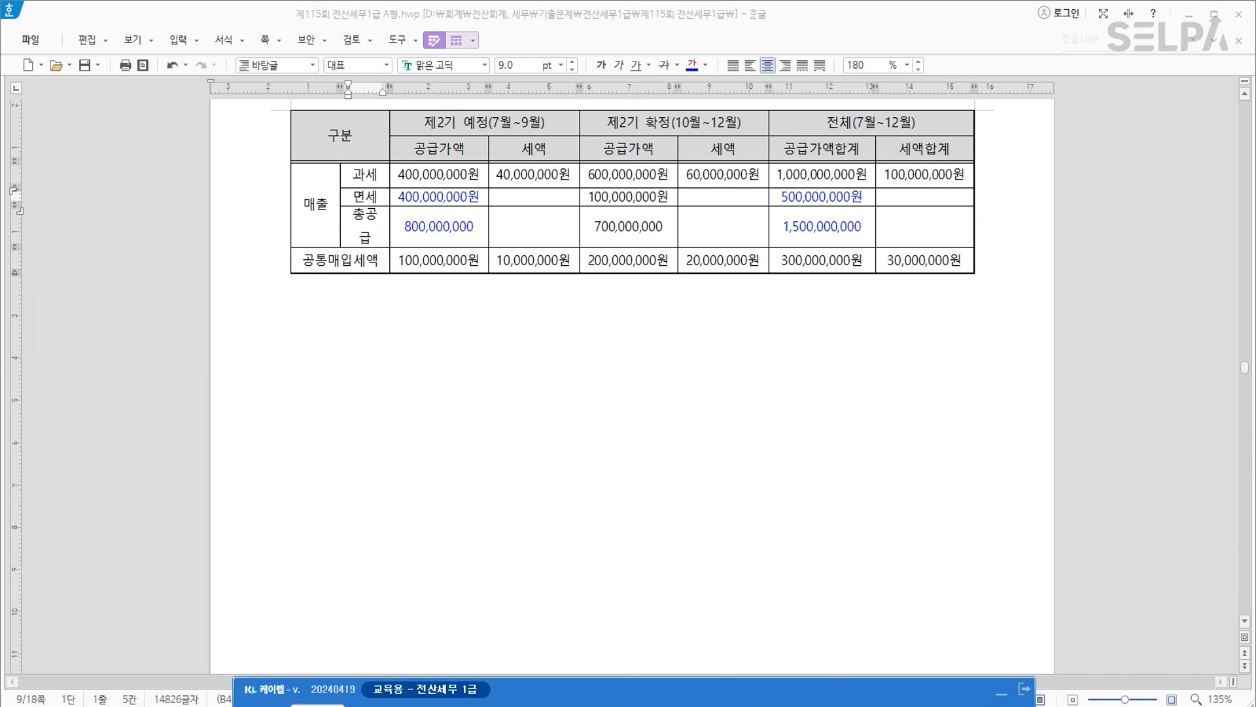
key(ctrl+Return)
Open 공제받지못할매입세액명세서 for months 07–09 on its 공통매입세액안분계산내역 tab.
text(ㄱㅈㅂ)
key(Return)
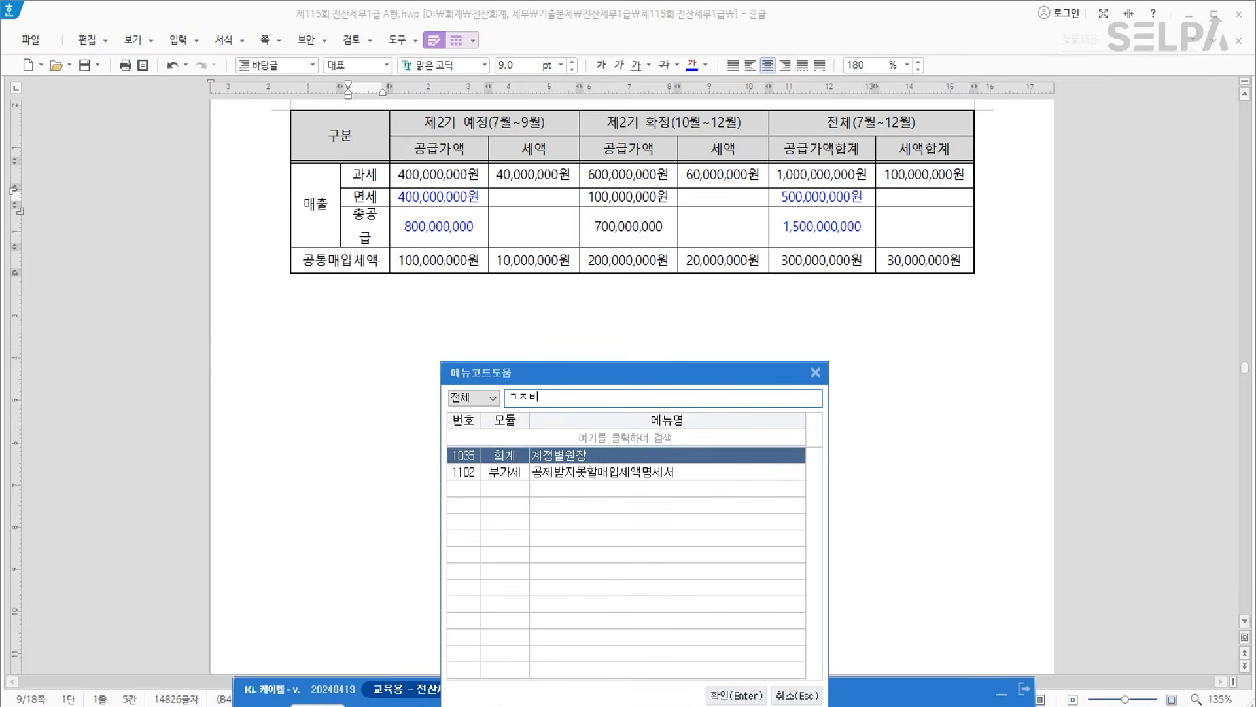
key(Down)
key(Return)
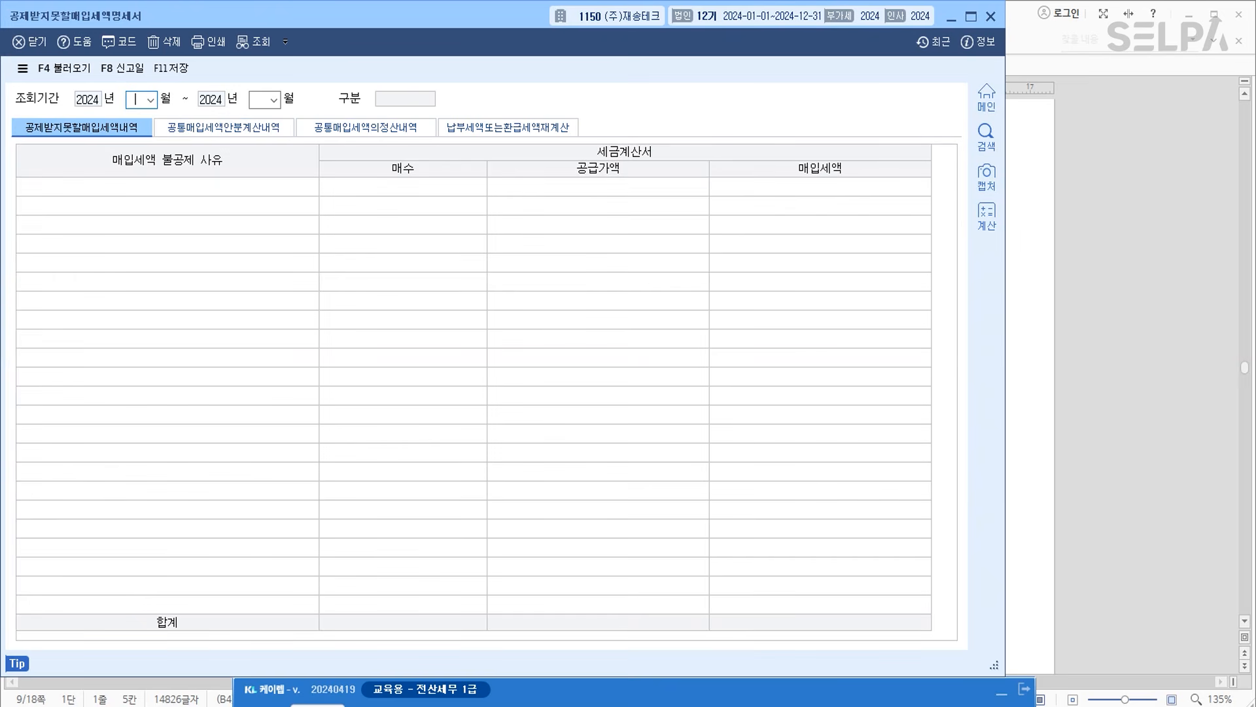
drag(519, 3, 521, 255)
drag(485, 193, 658, 300)
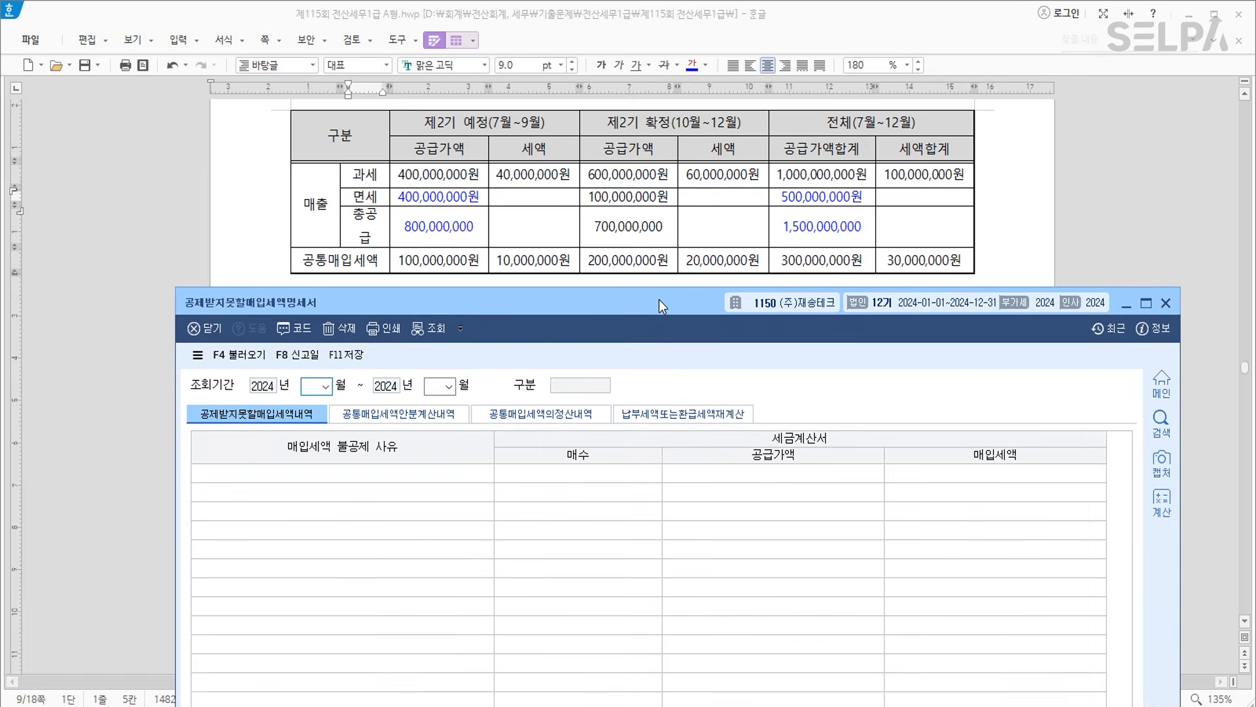
text(7)
key(Return)
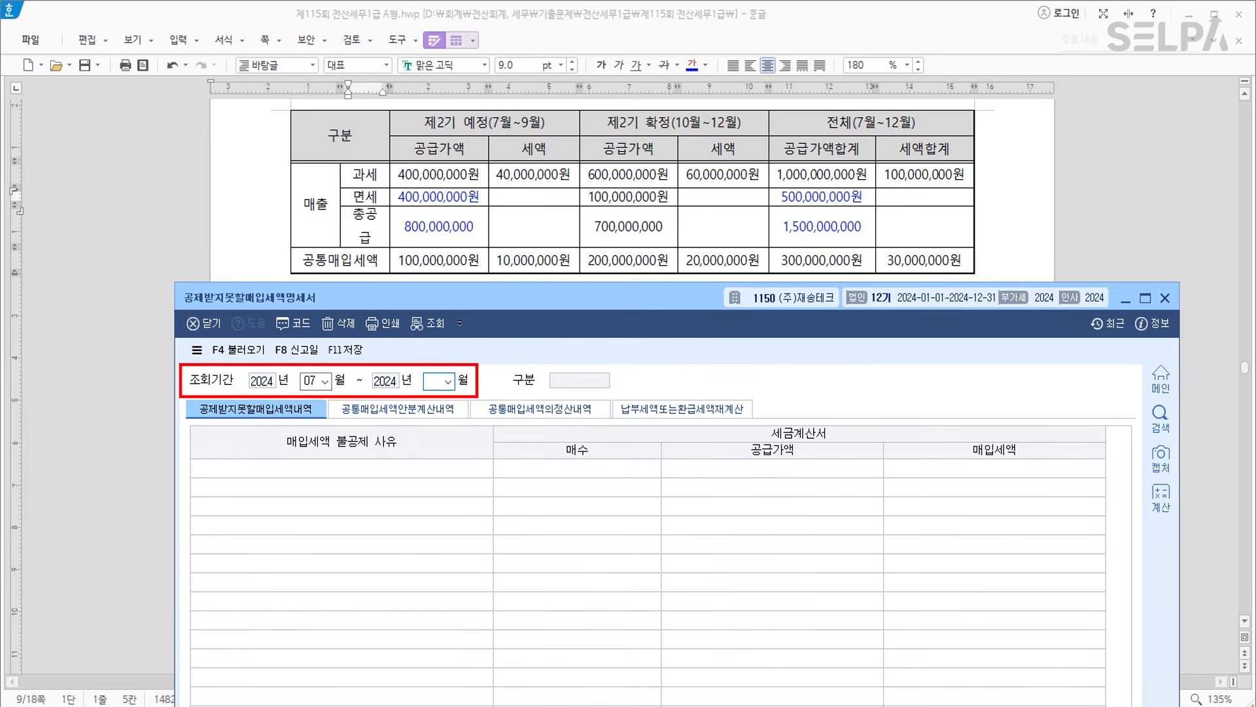
text(9)
key(Return)
click(432, 410)
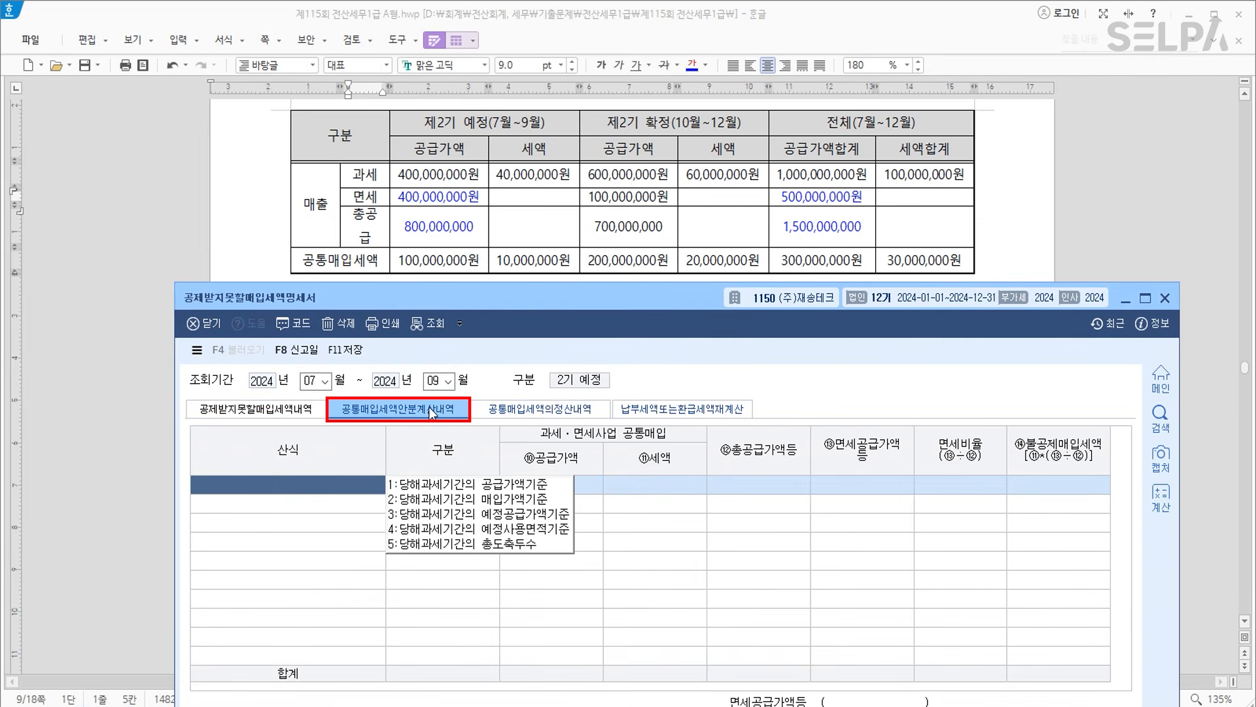
Use the supply-value basis with 100,000,000 common, 800,000,000 total and 400,000,000 exempt supply.
click(472, 488)
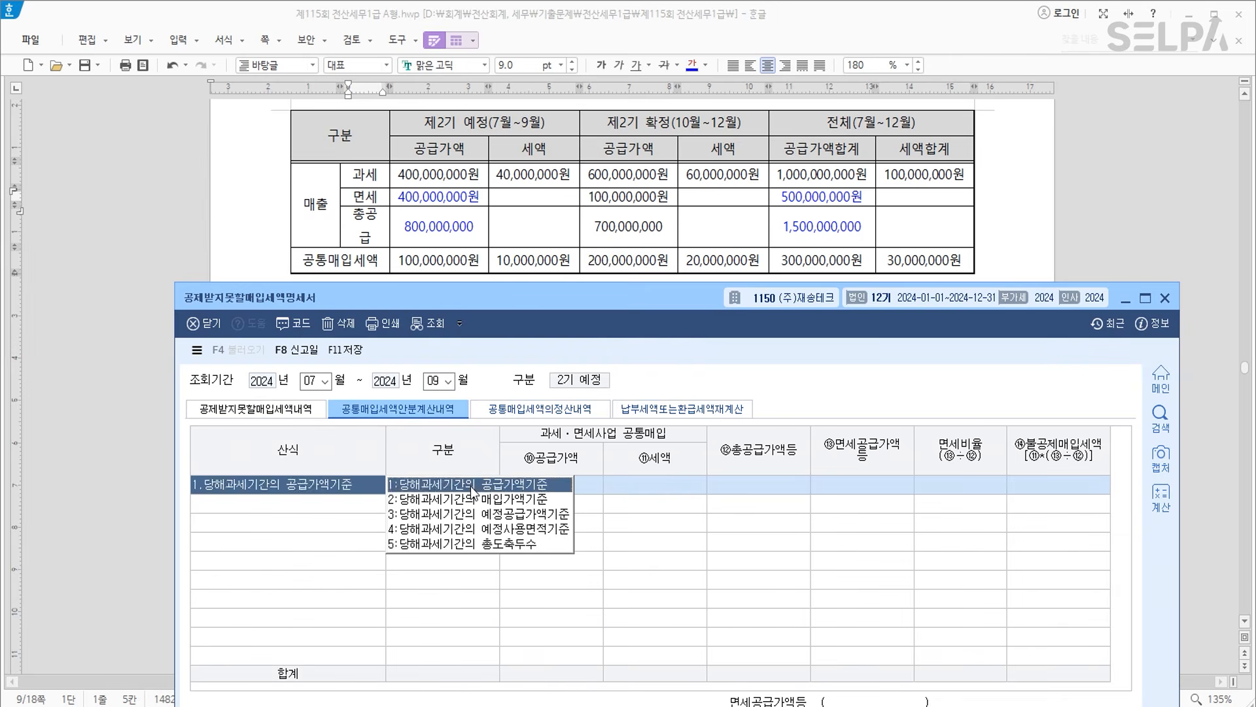
click(473, 487)
click(701, 572)
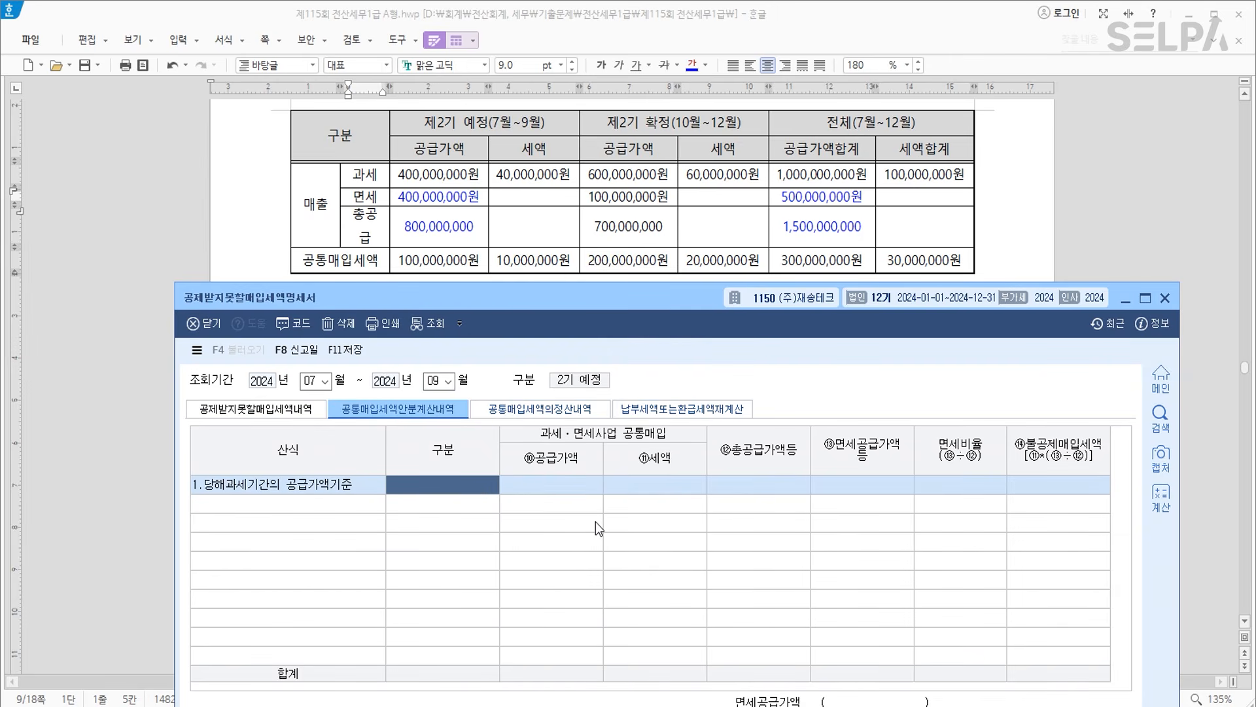
key(Return)
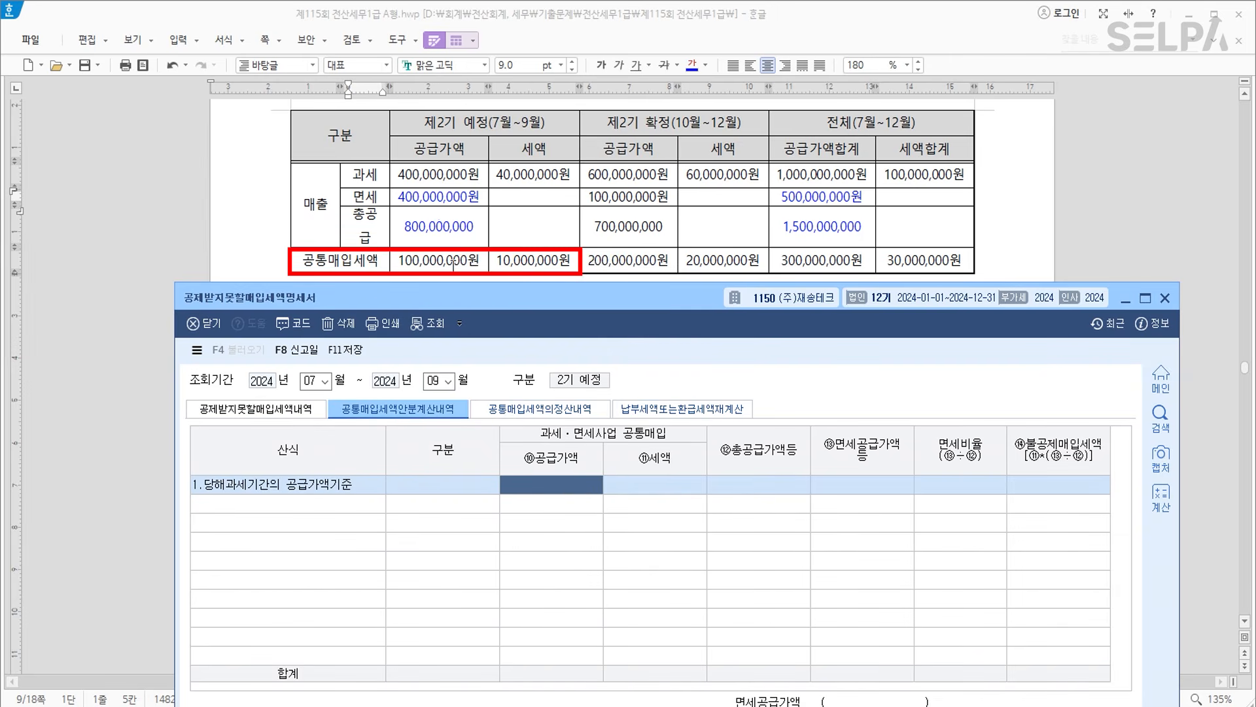
text(100,000,000)
key(Return)
key(Return)
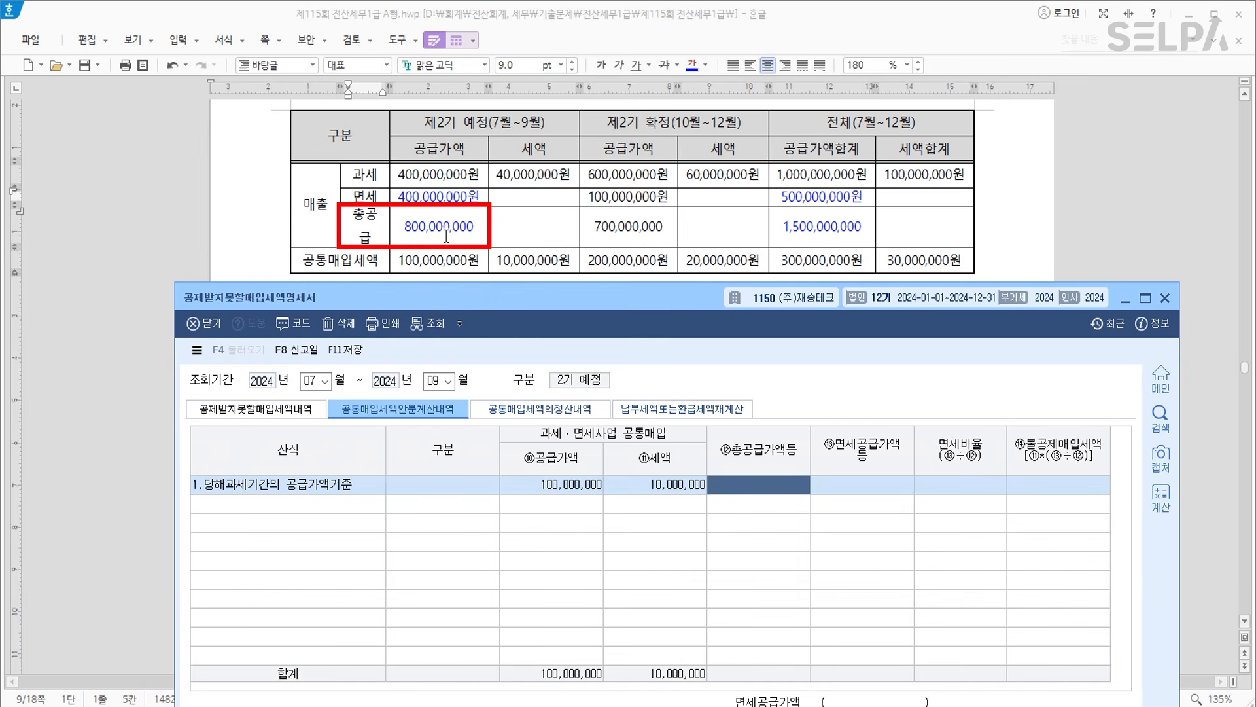
text(800000000)
key(Return)
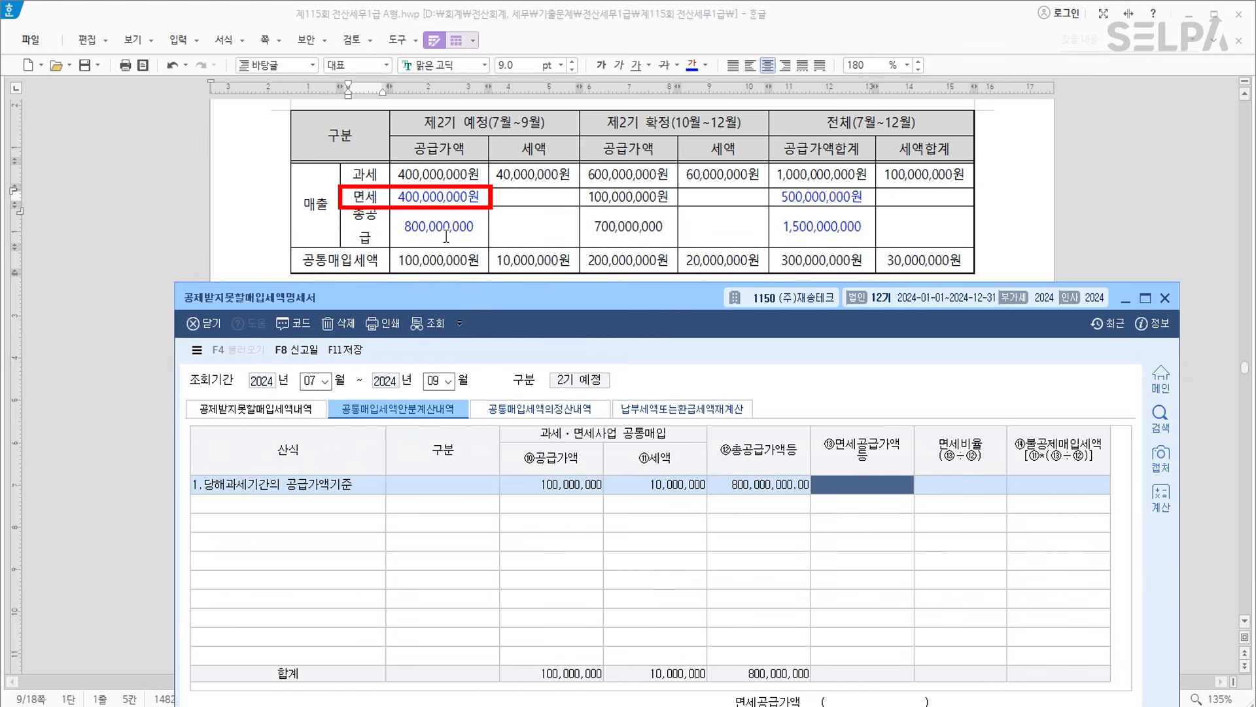
text(400,000,000)
key(Return)
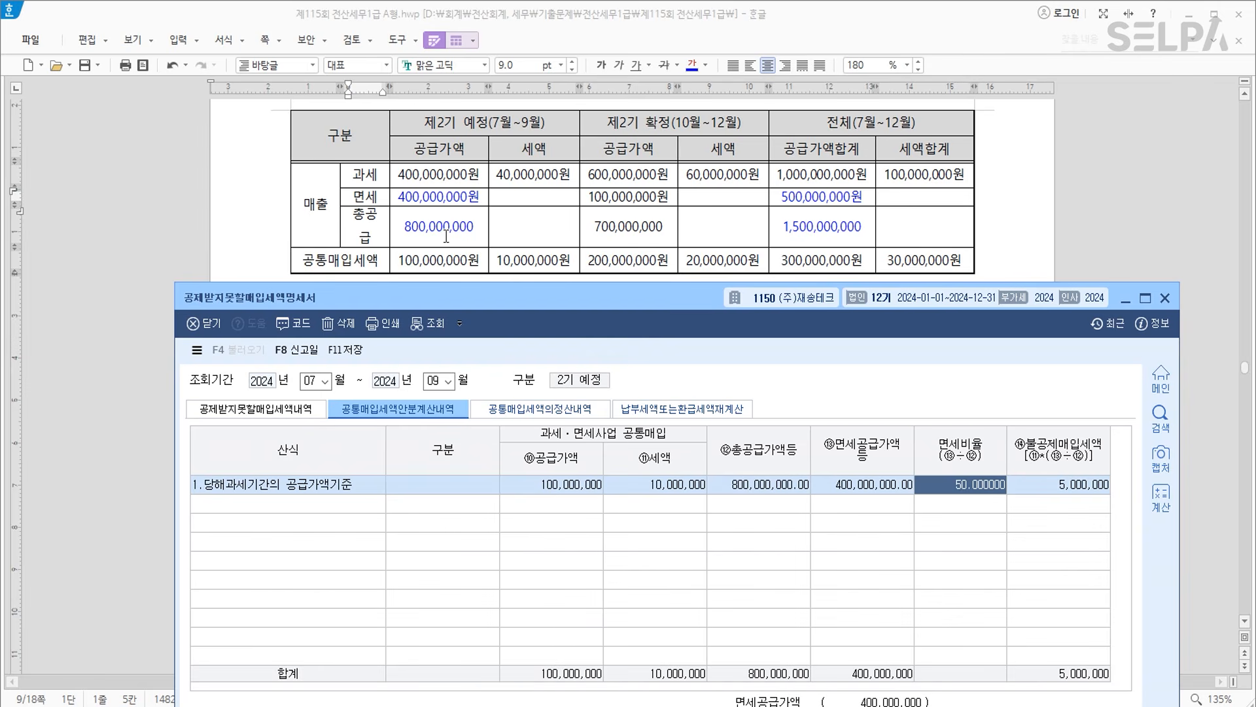
key(Return)
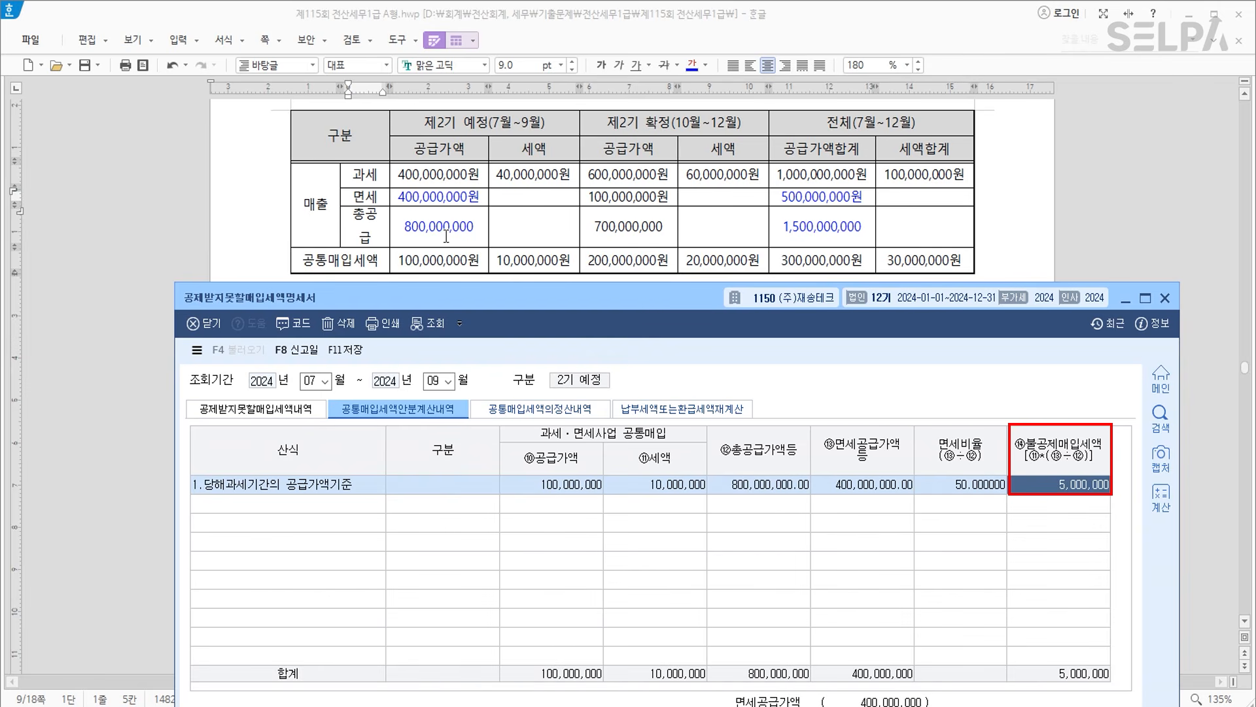
key(Return)
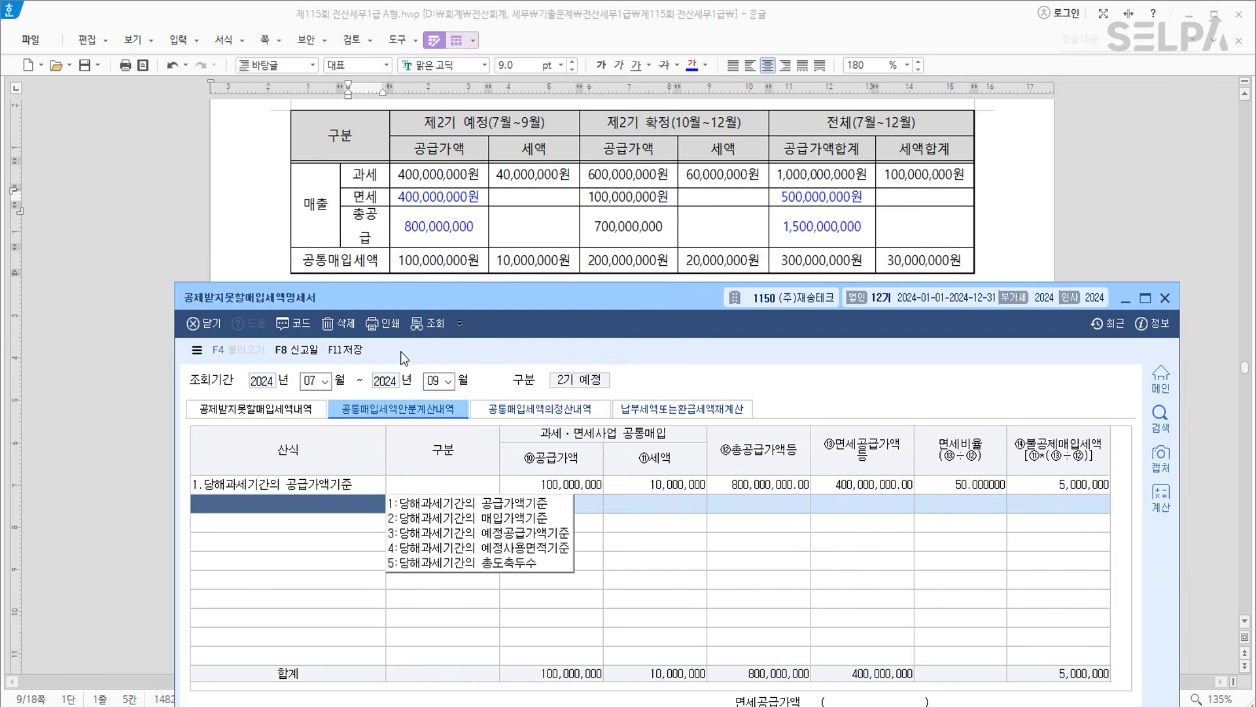
Save the apportionment and change the lookup period to start in October.
click(347, 350)
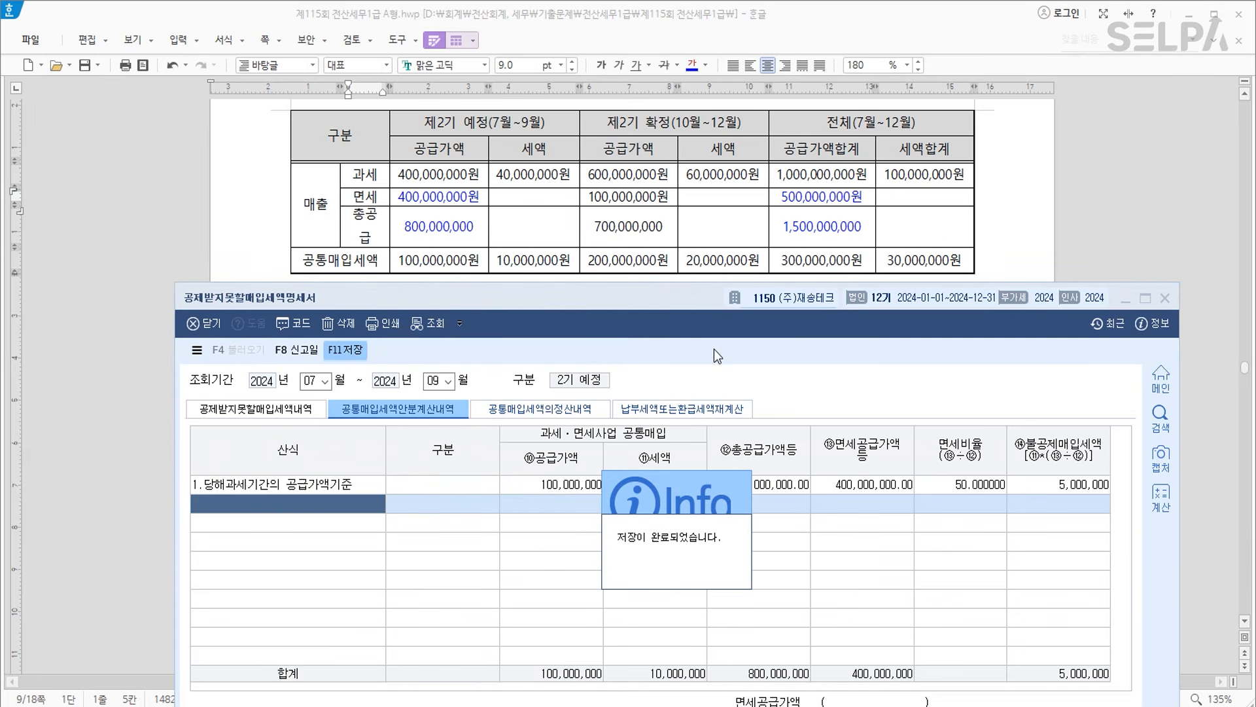
click(324, 386)
text(10)
key(Return)
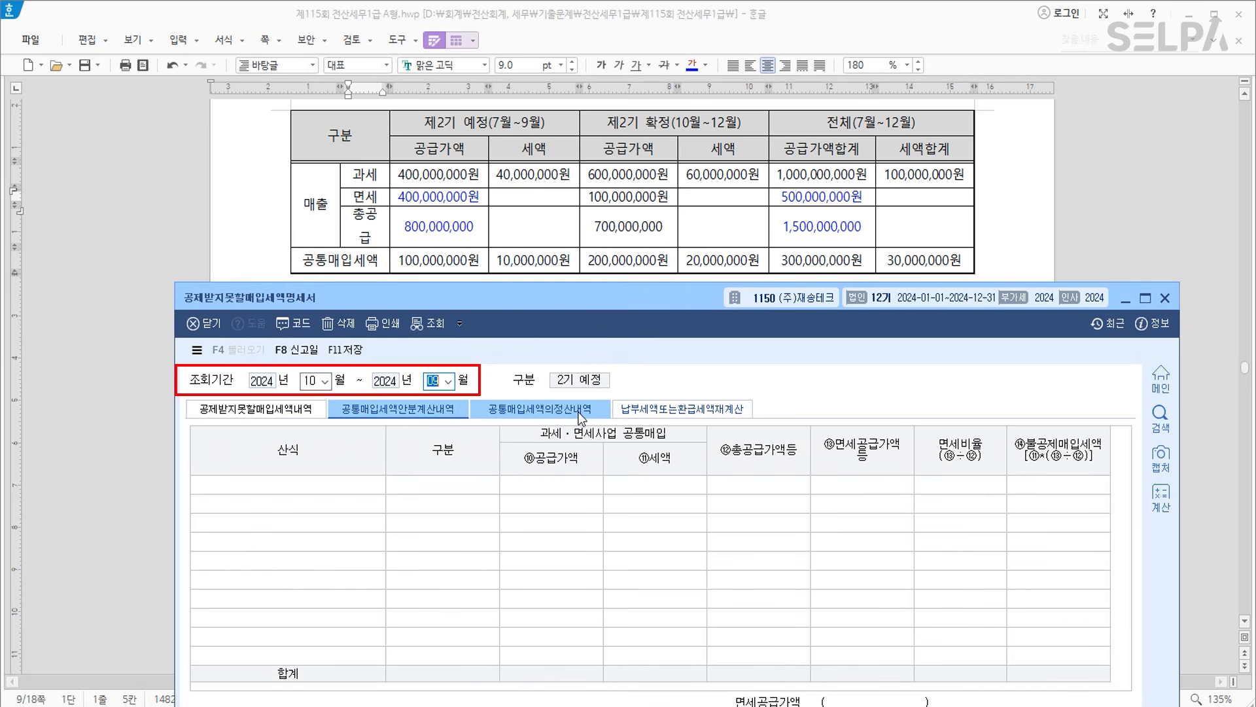
Set the period to October–December and choose the supply-value basis on the 정산내역 tab.
text(12)
key(Return)
click(569, 411)
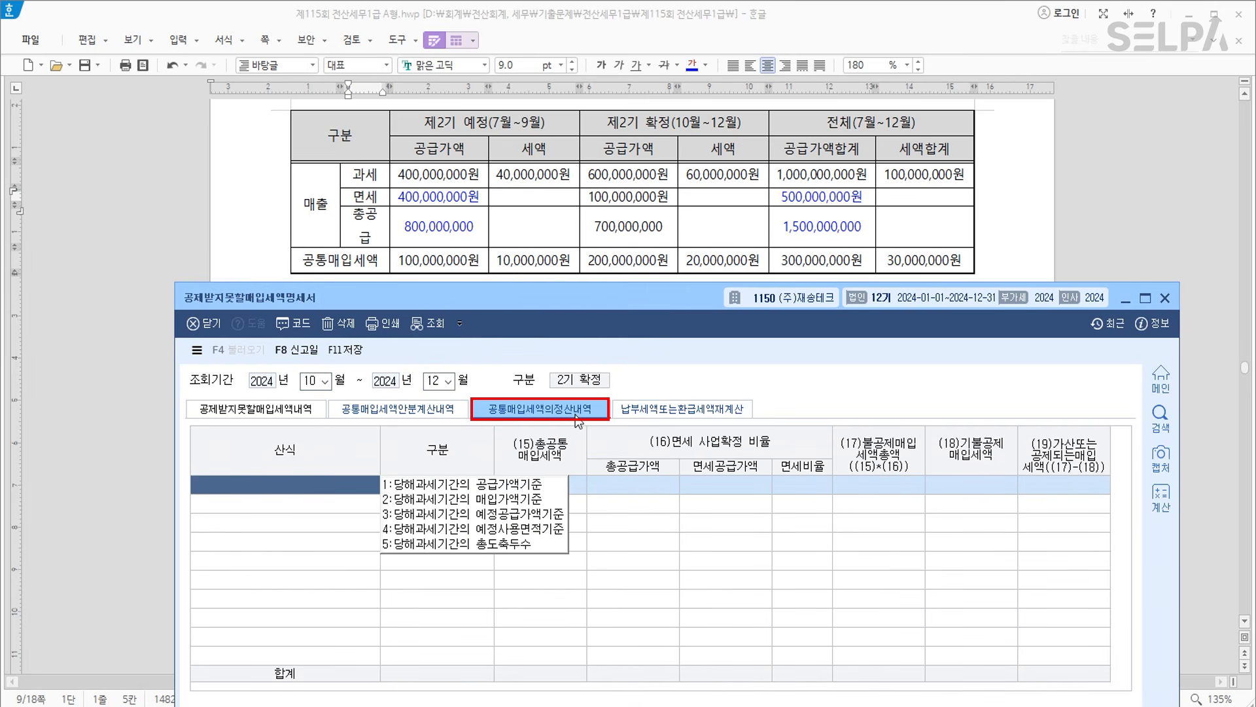
click(529, 485)
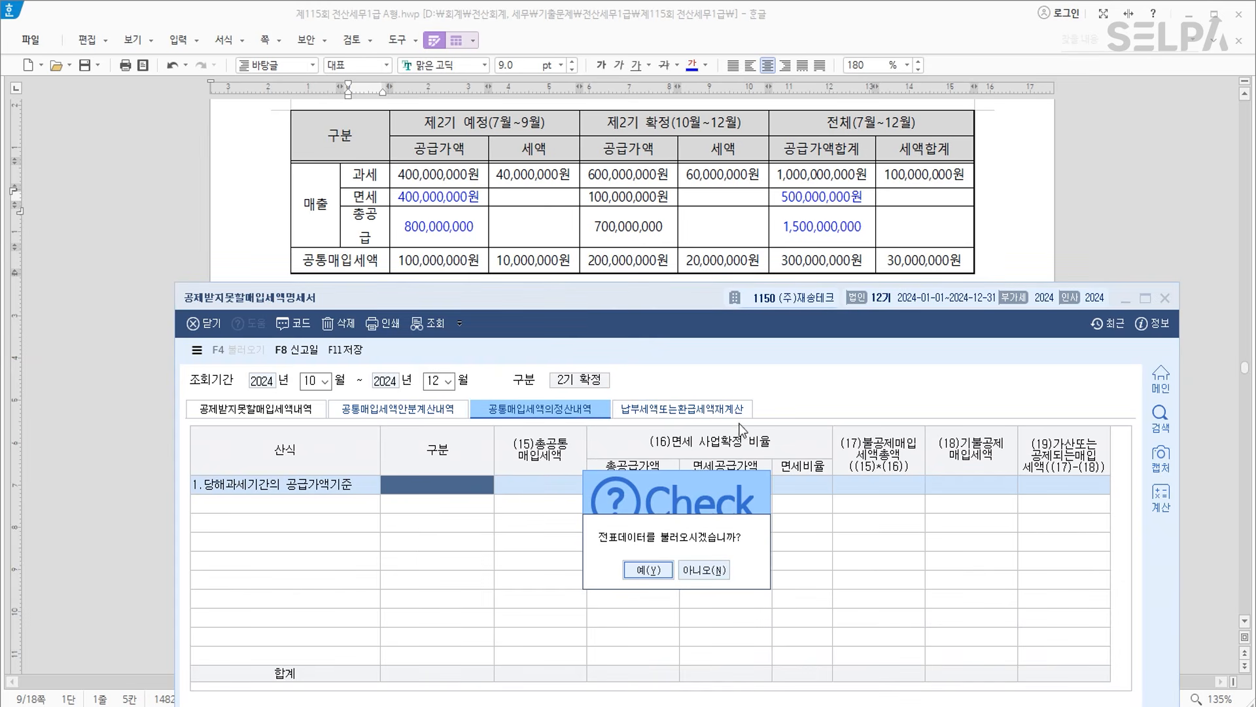
click(695, 571)
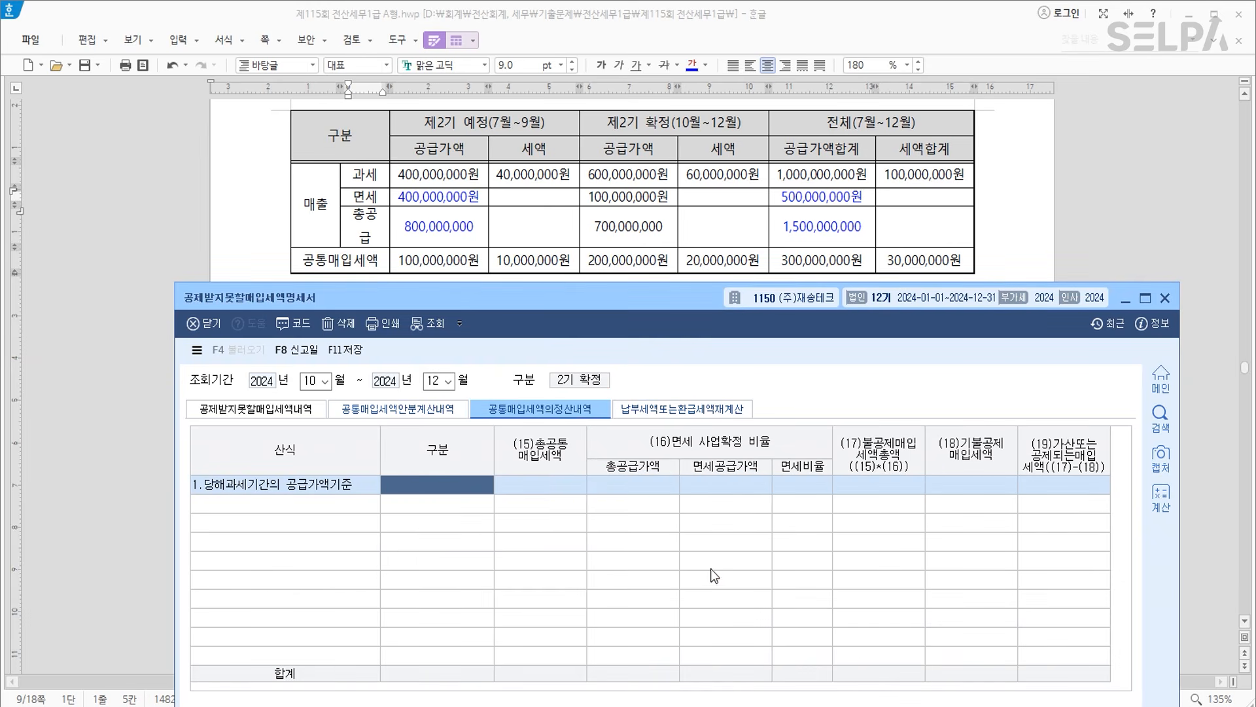
Enter 30,000,000 common tax, 1,500,000,000 total supply, 500,000,000 exempt, 5,000,000 already deducted.
click(549, 485)
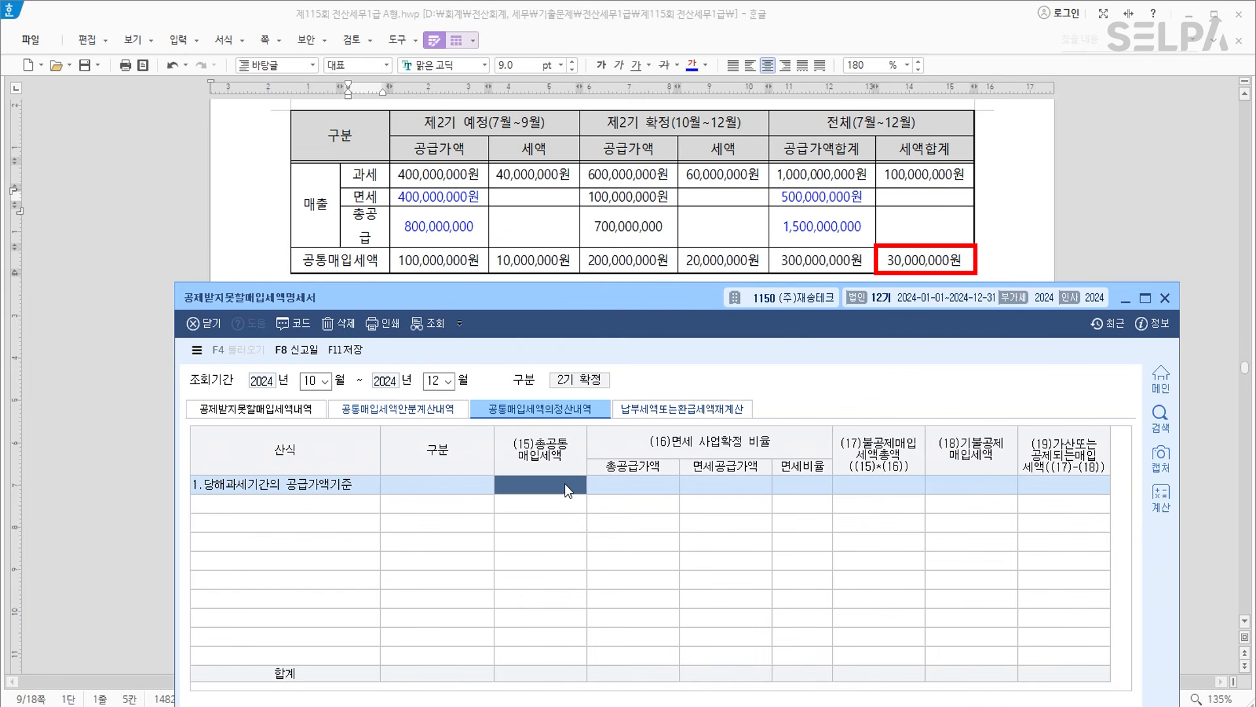
text(30000000)
key(Return)
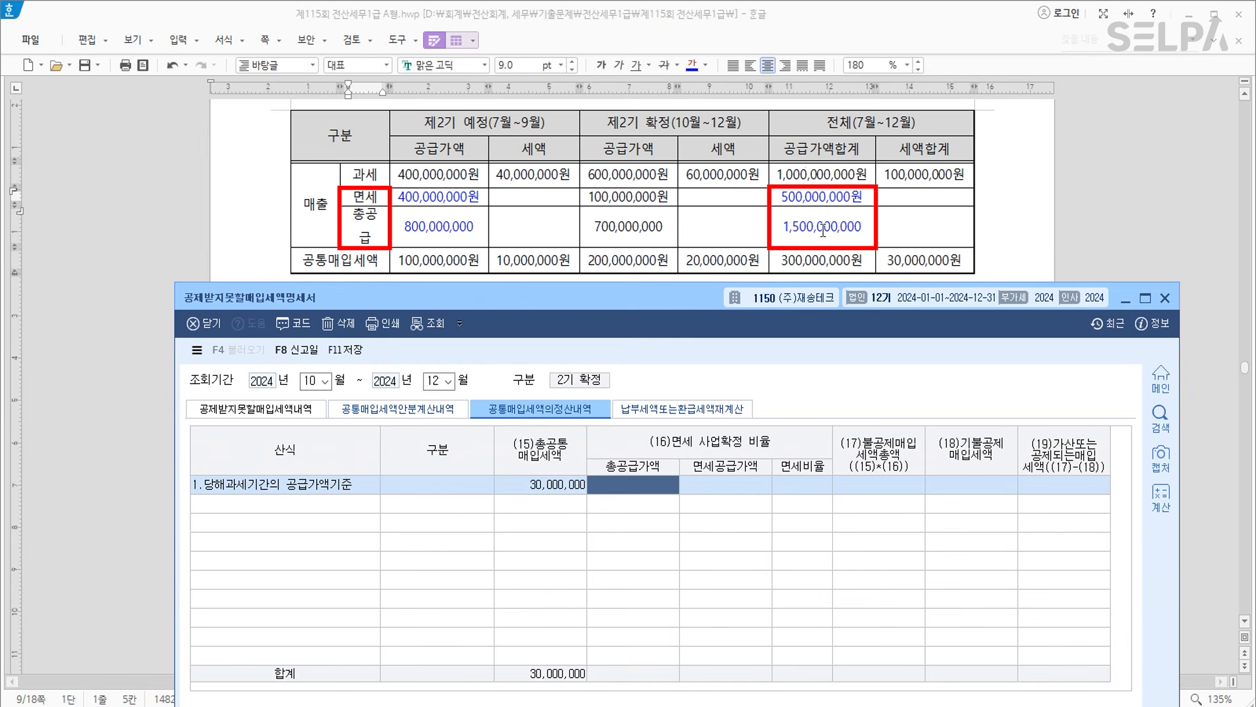
text(1,500,000,000)
key(Return)
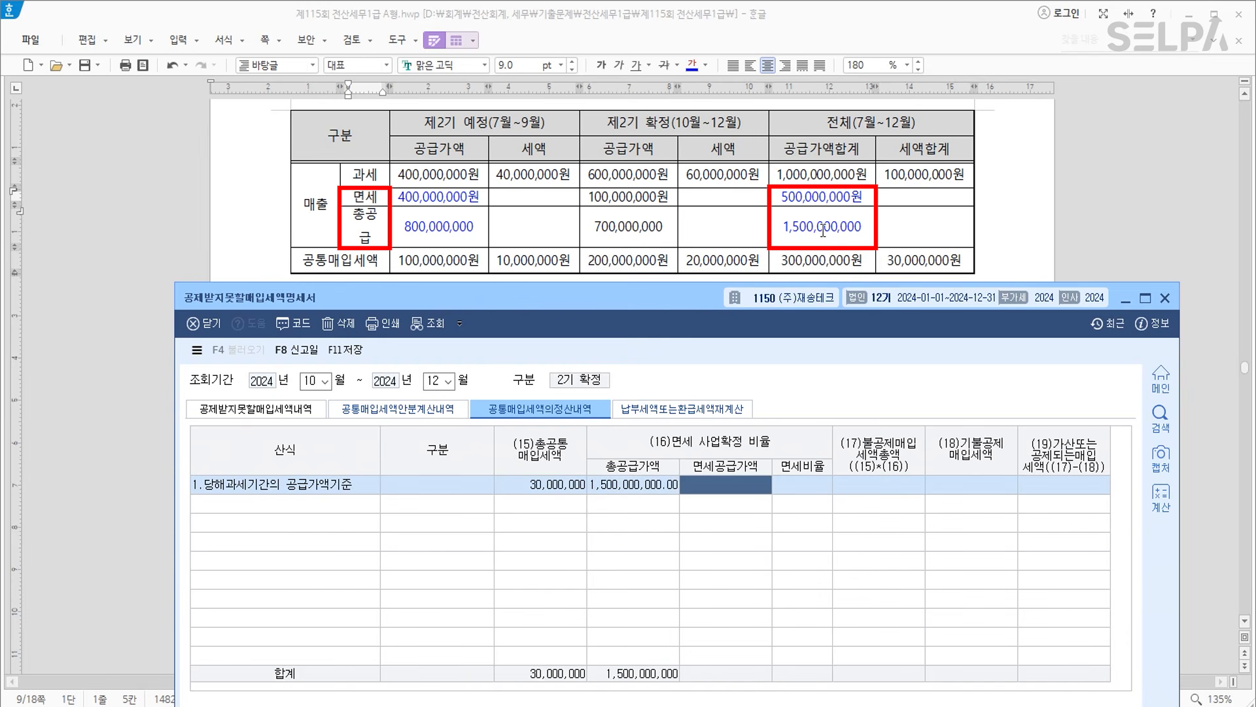
text(500000000)
key(Return)
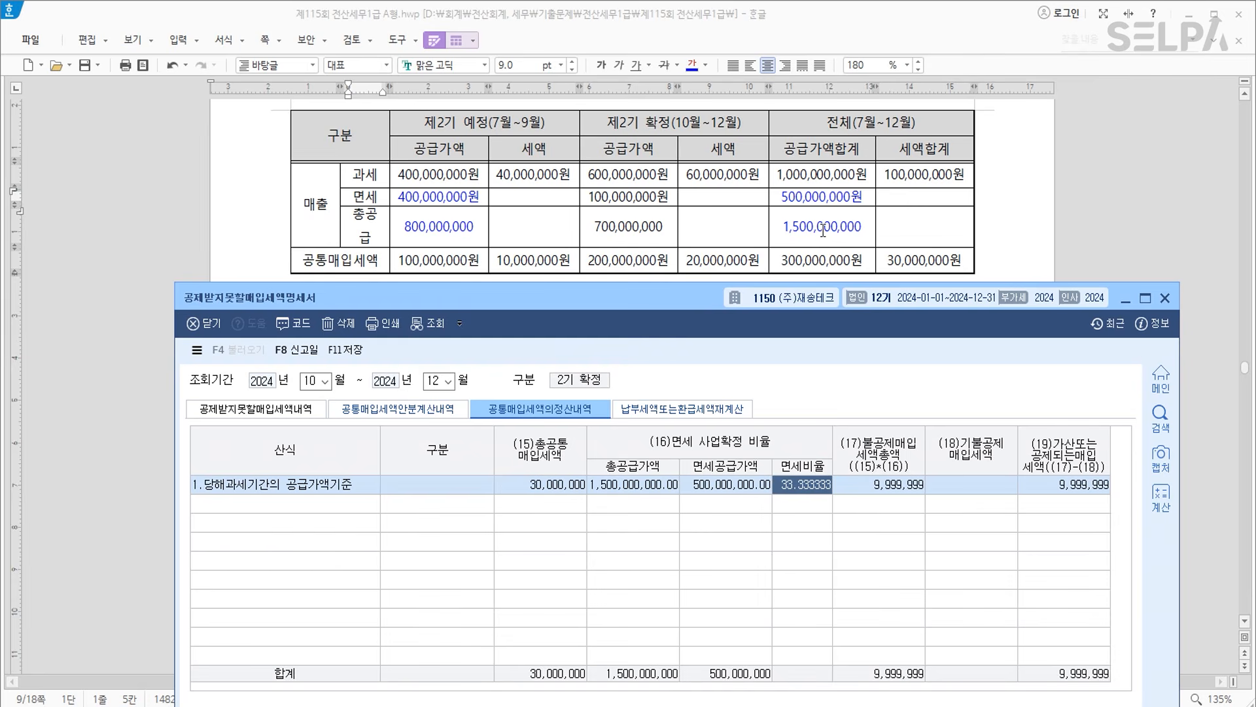
key(Return)
key(Return)
click(993, 484)
text(5000000)
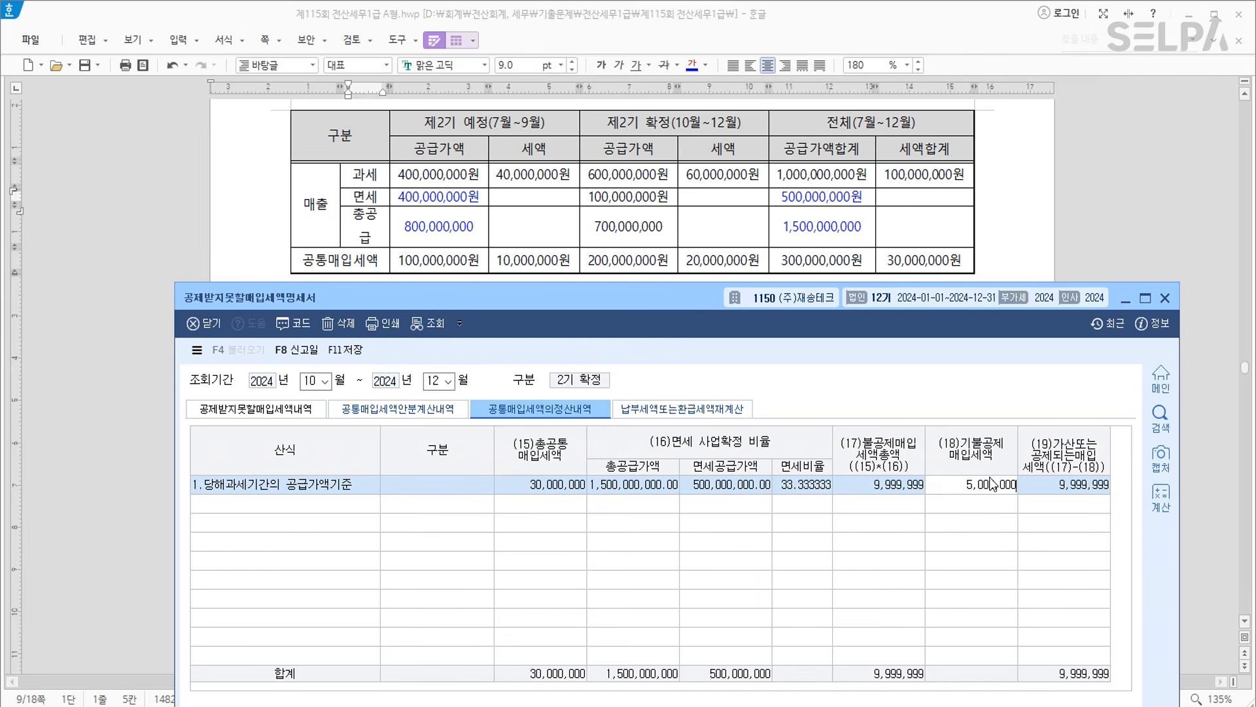
key(Return)
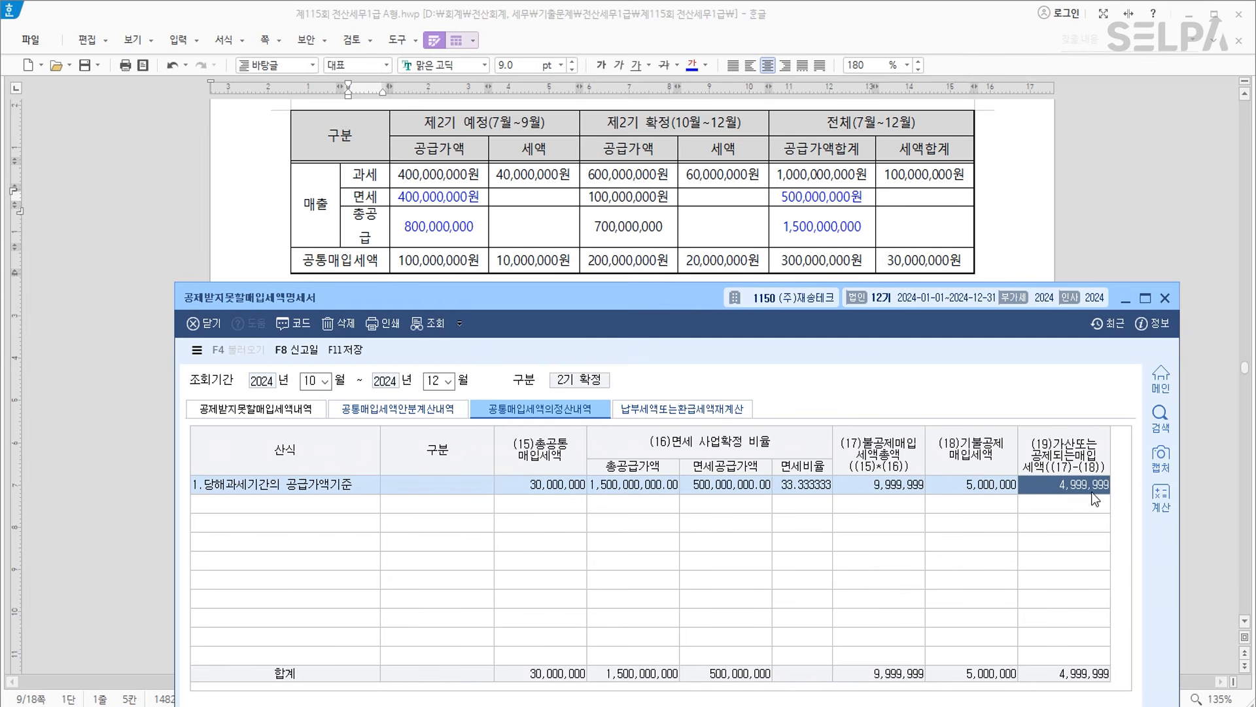
Save the settlement row showing 4,999,999 added back.
click(1057, 518)
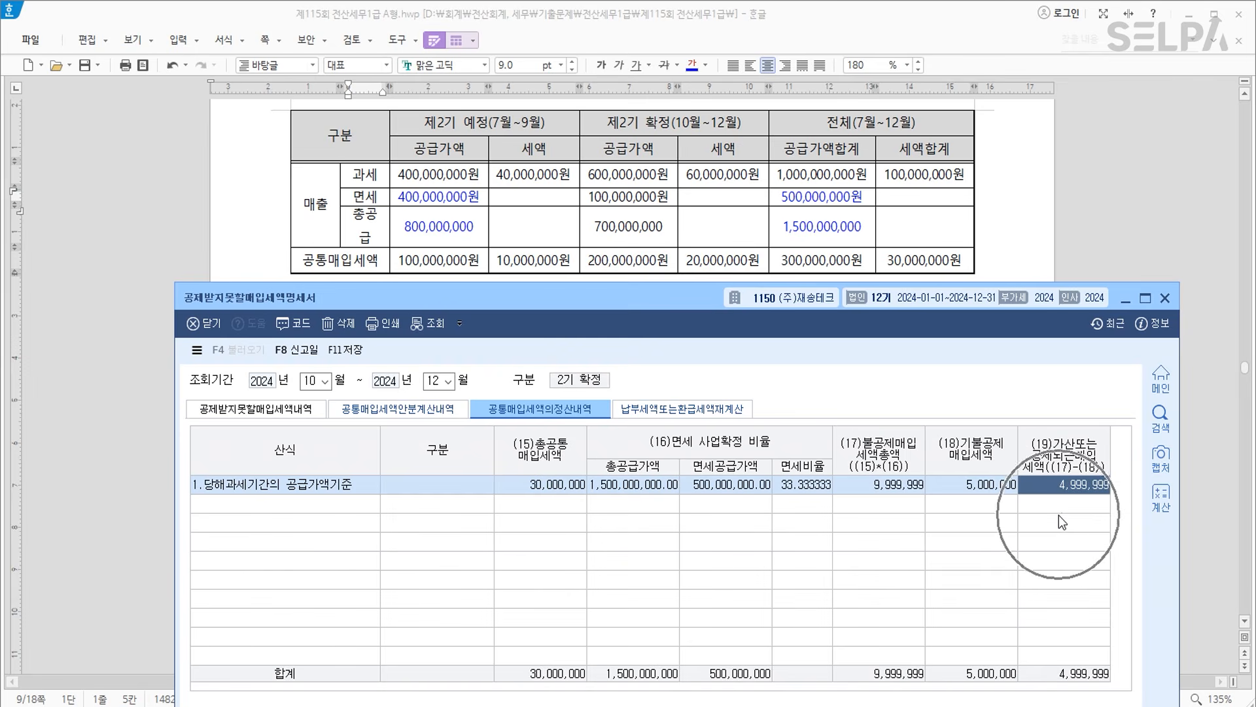
click(344, 351)
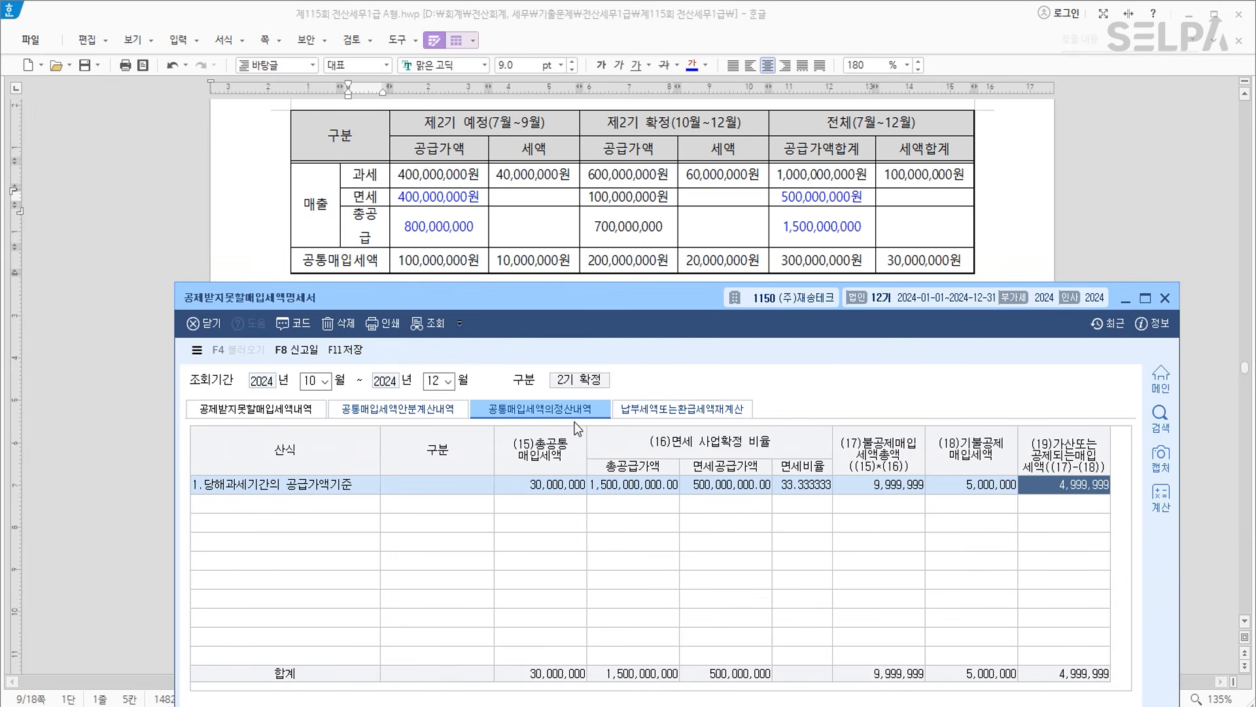
click(564, 416)
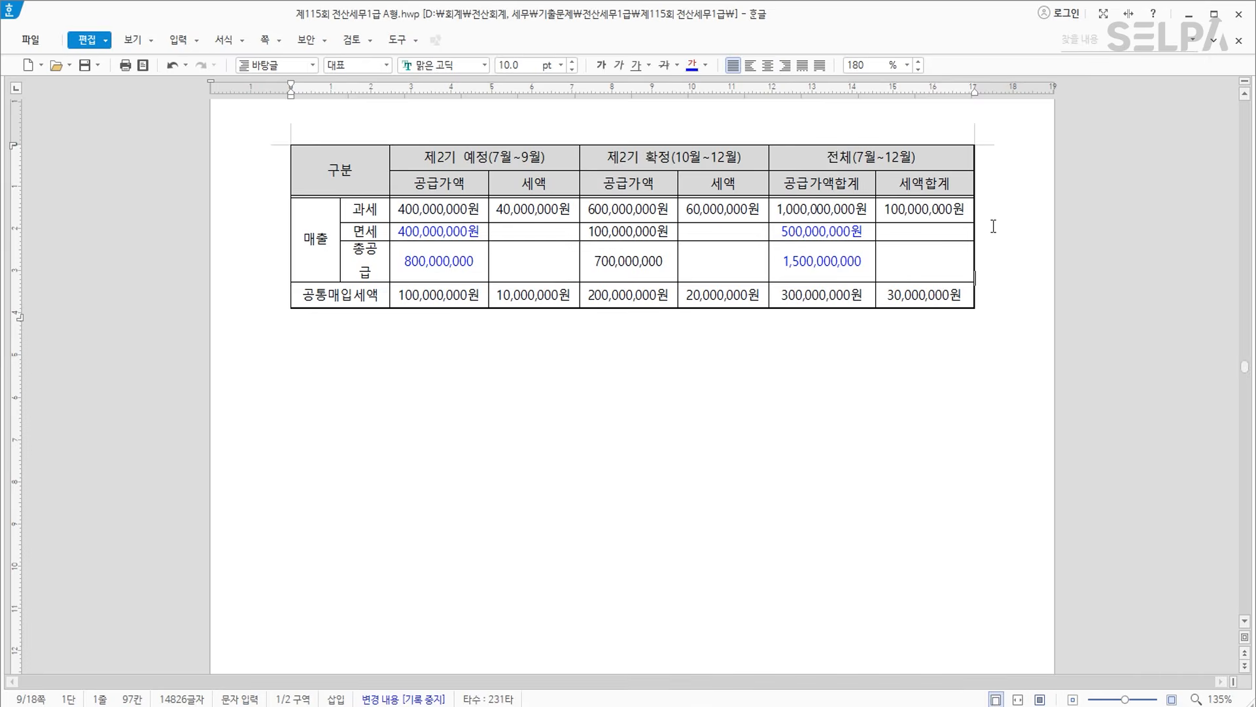
scroll(549, 296, down, 3)
scroll(549, 297, down, 10)
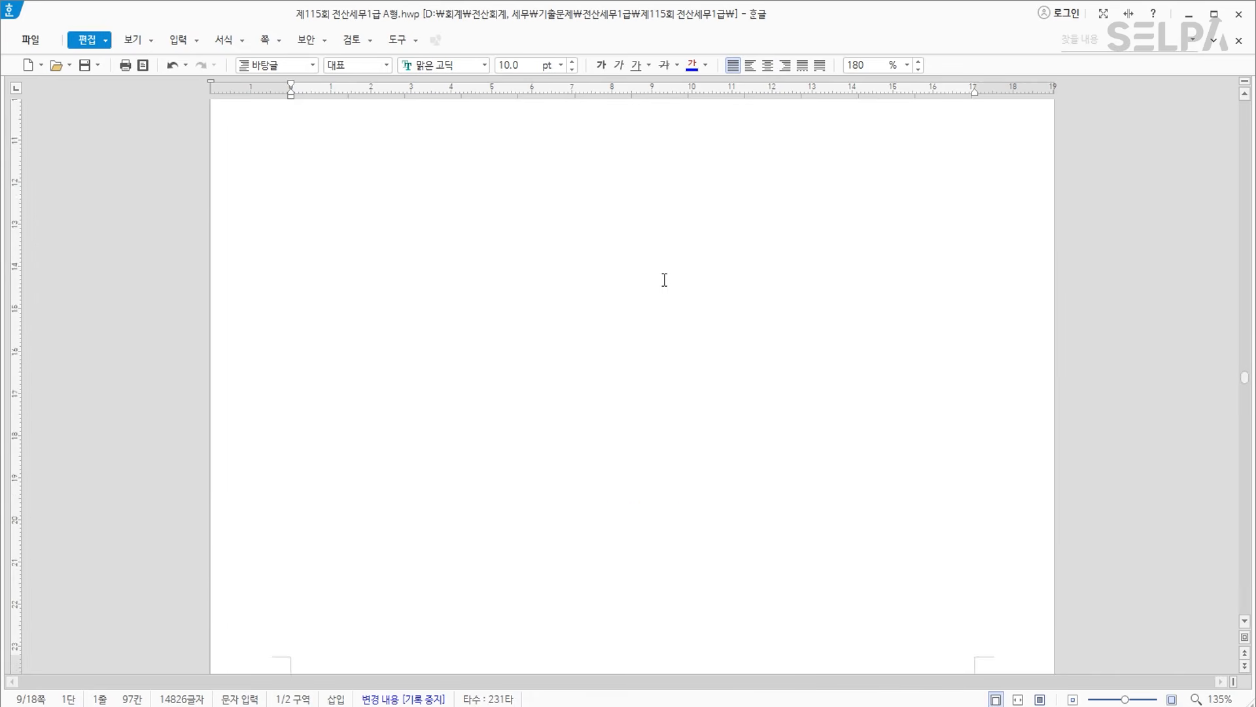
Colour the words 대여한 자금 in question [1] blue.
scroll(707, 275, down, 1)
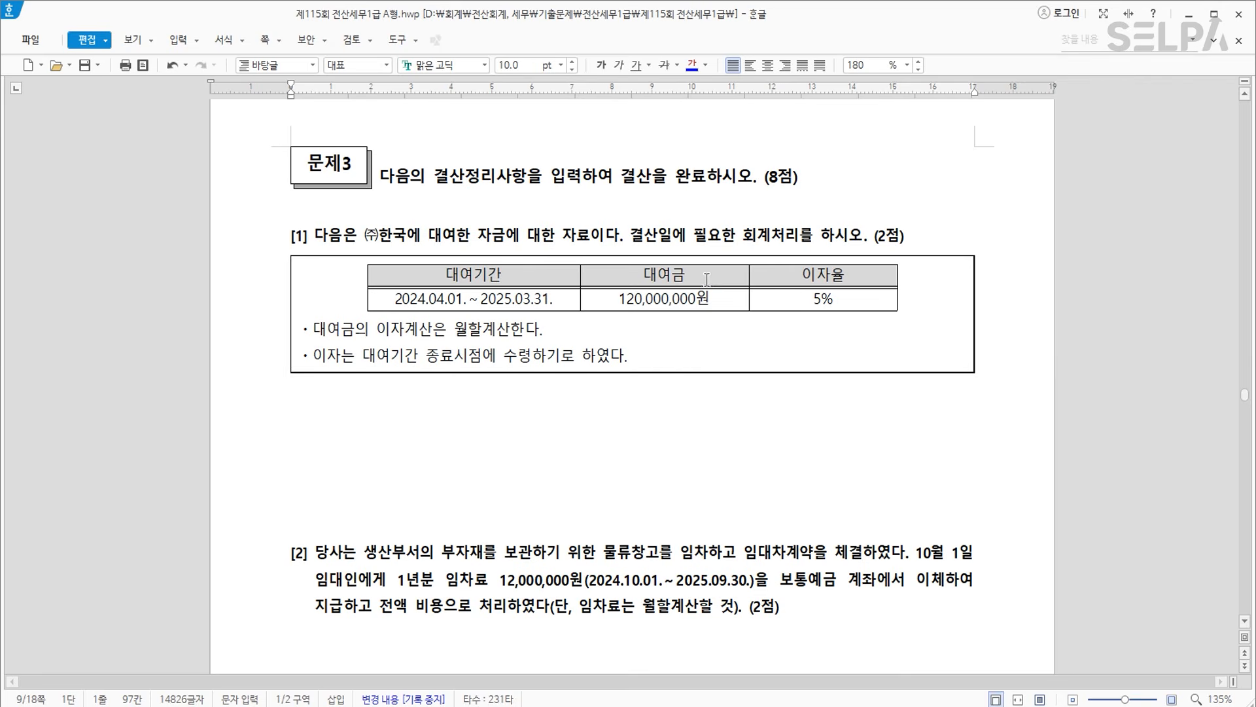
click(521, 416)
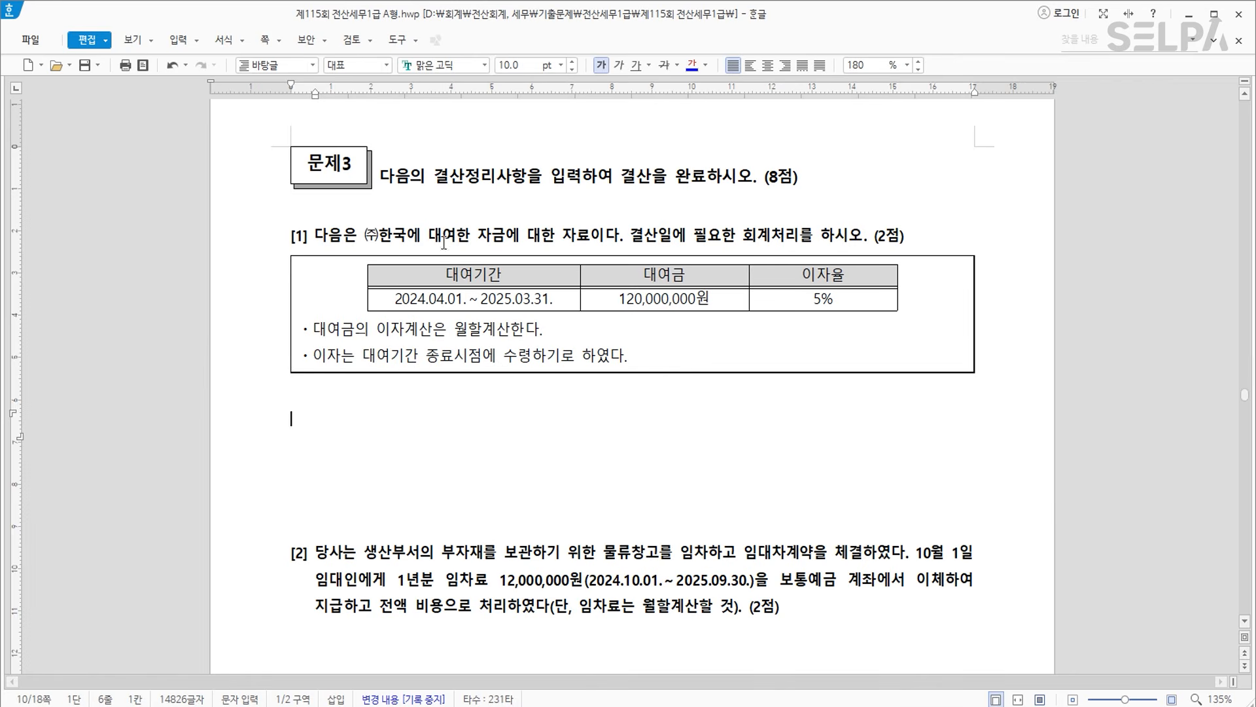
drag(430, 235, 514, 235)
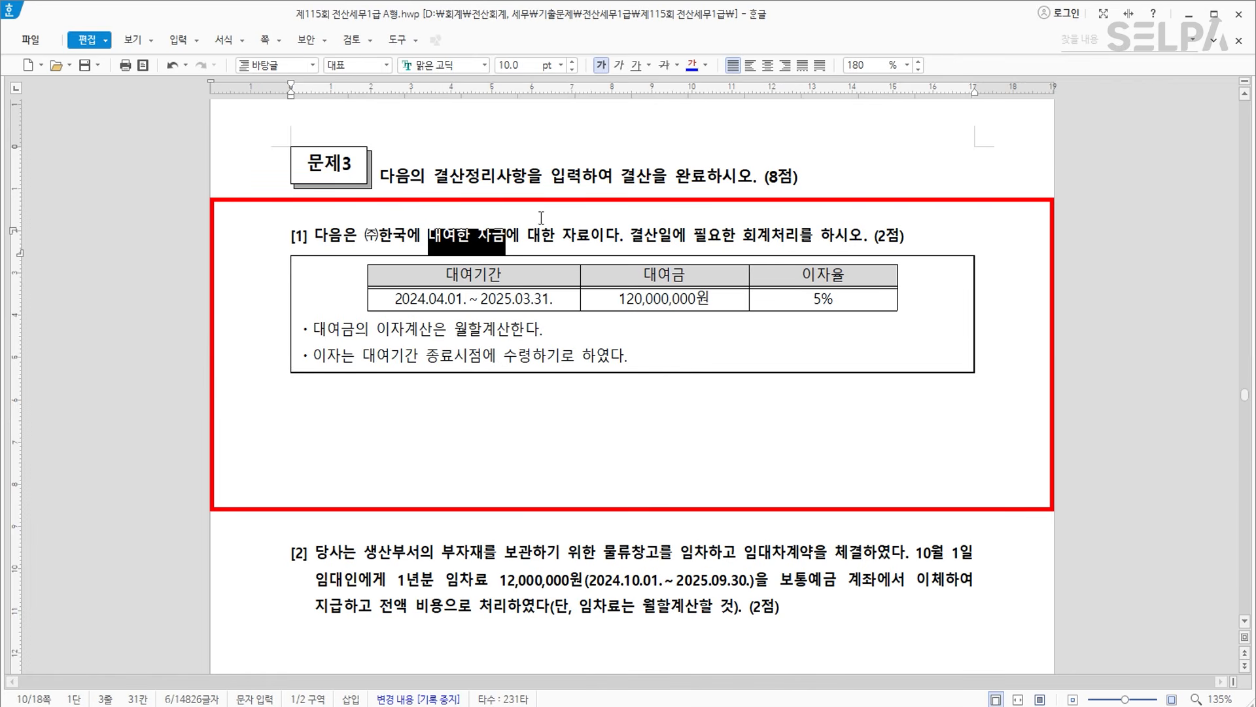
click(693, 68)
Note '120,000,000 * 5% = 6,000,000 * 9/12 = 4,500,000 >> 미수수익' below the loan table.
click(538, 414)
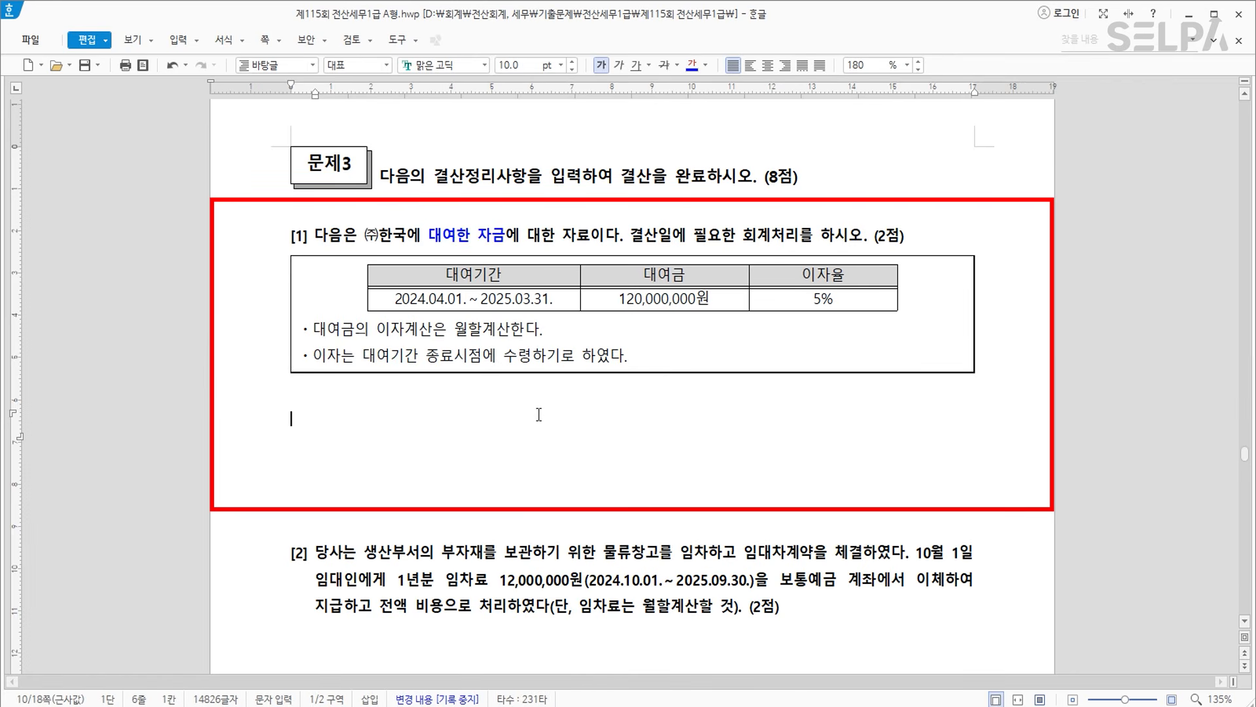
text(120,000,000)
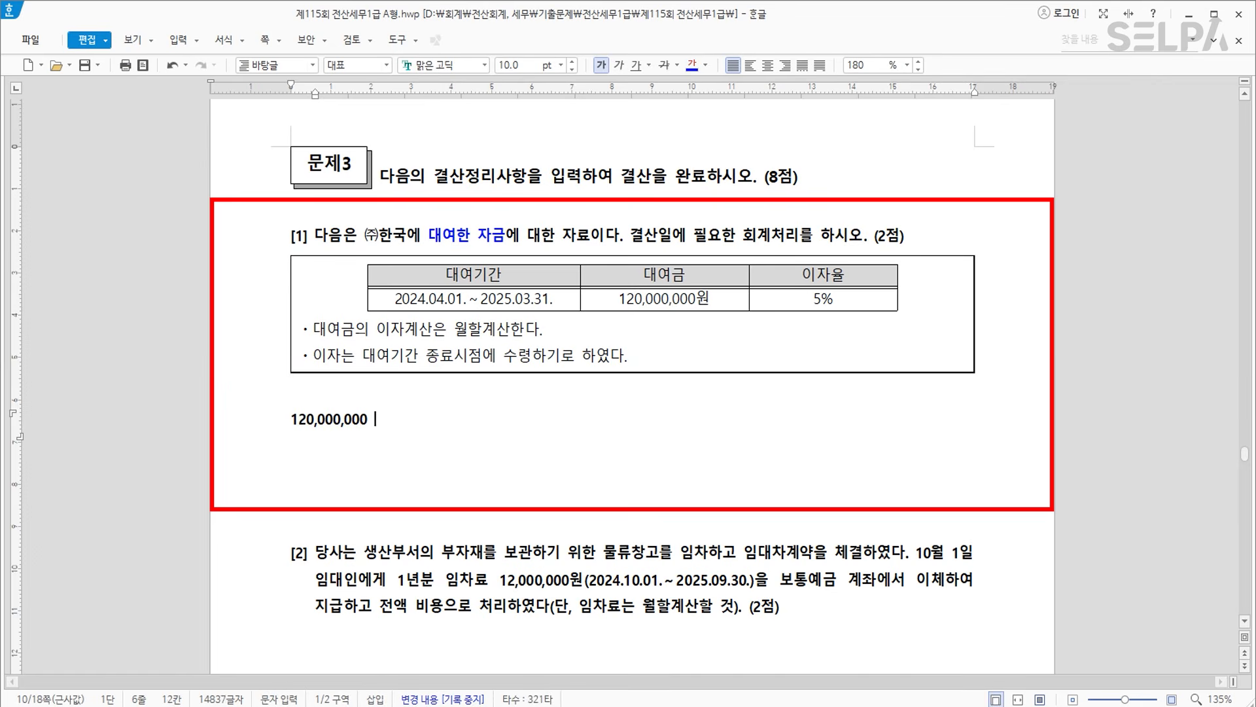
text(  *  5%  = 6,000,000)
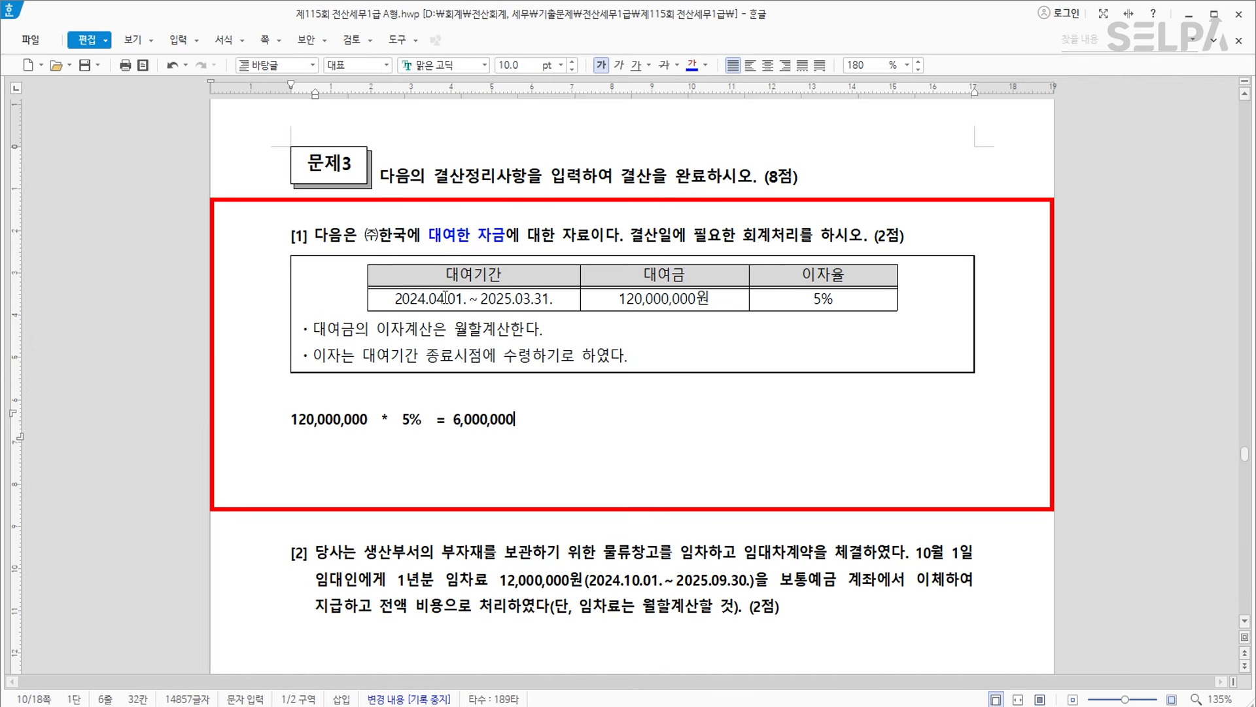
text(9)
key(BackSpace)
text(* 9 / 12 = 4,500,00)
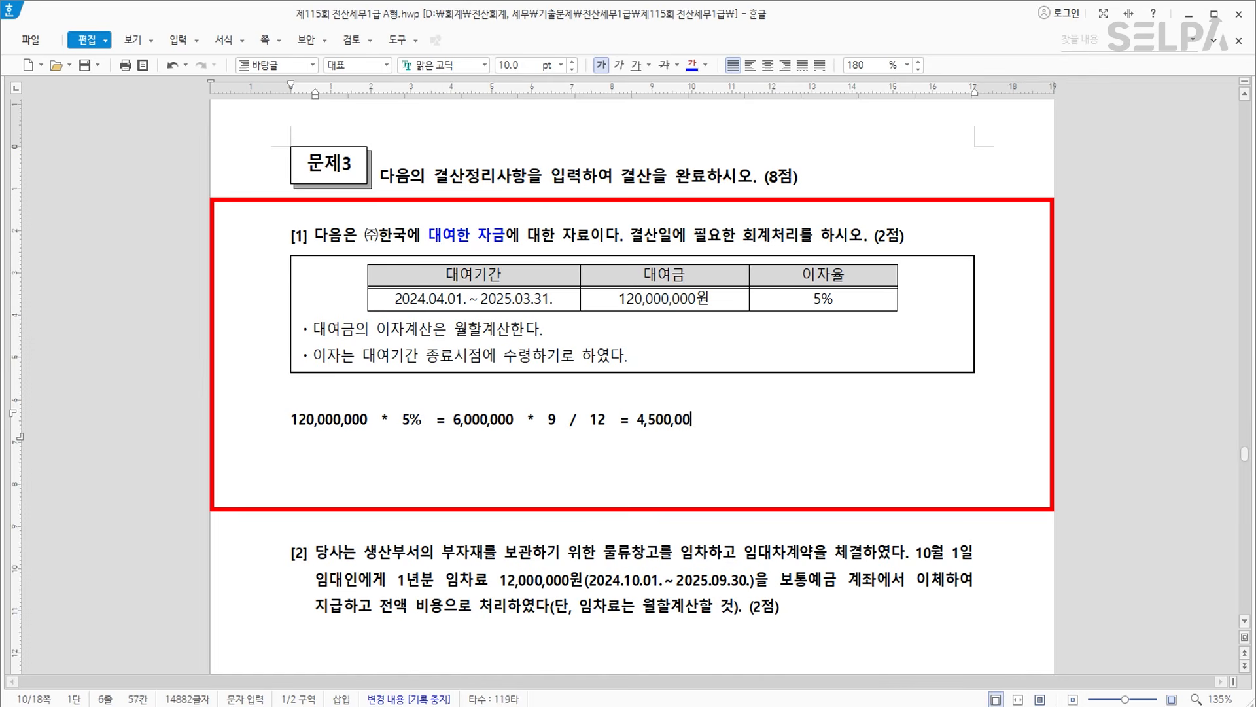
text(0 >> 미수수익)
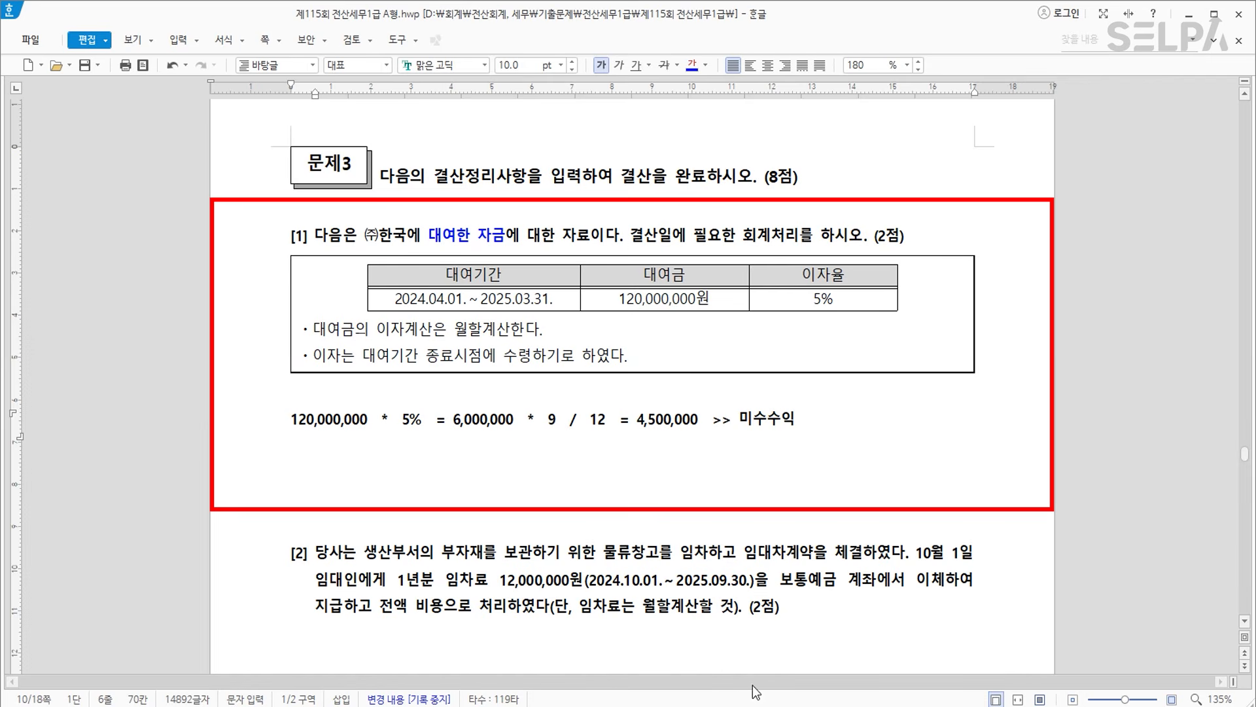
click(733, 706)
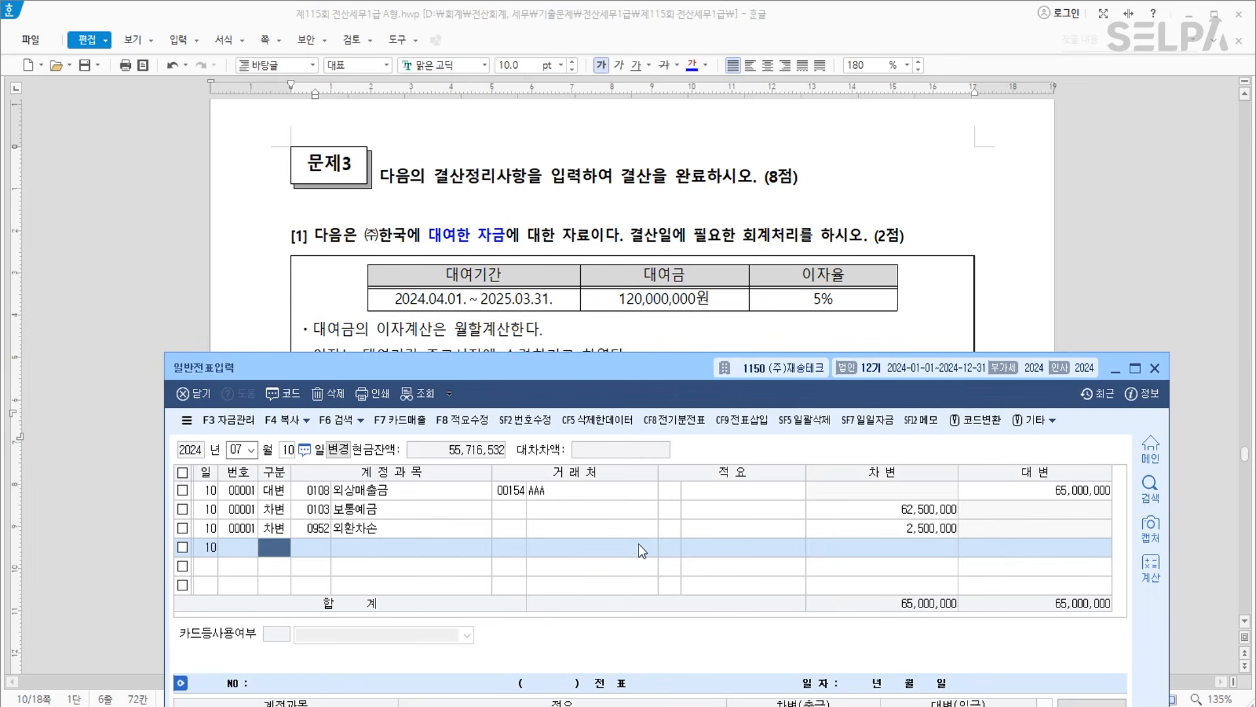
Record a 12/31 entry debiting 0116 미수수익 and crediting 0901 이자수익, 4,500,000 each.
key(Escape)
key(Escape)
text(1231)
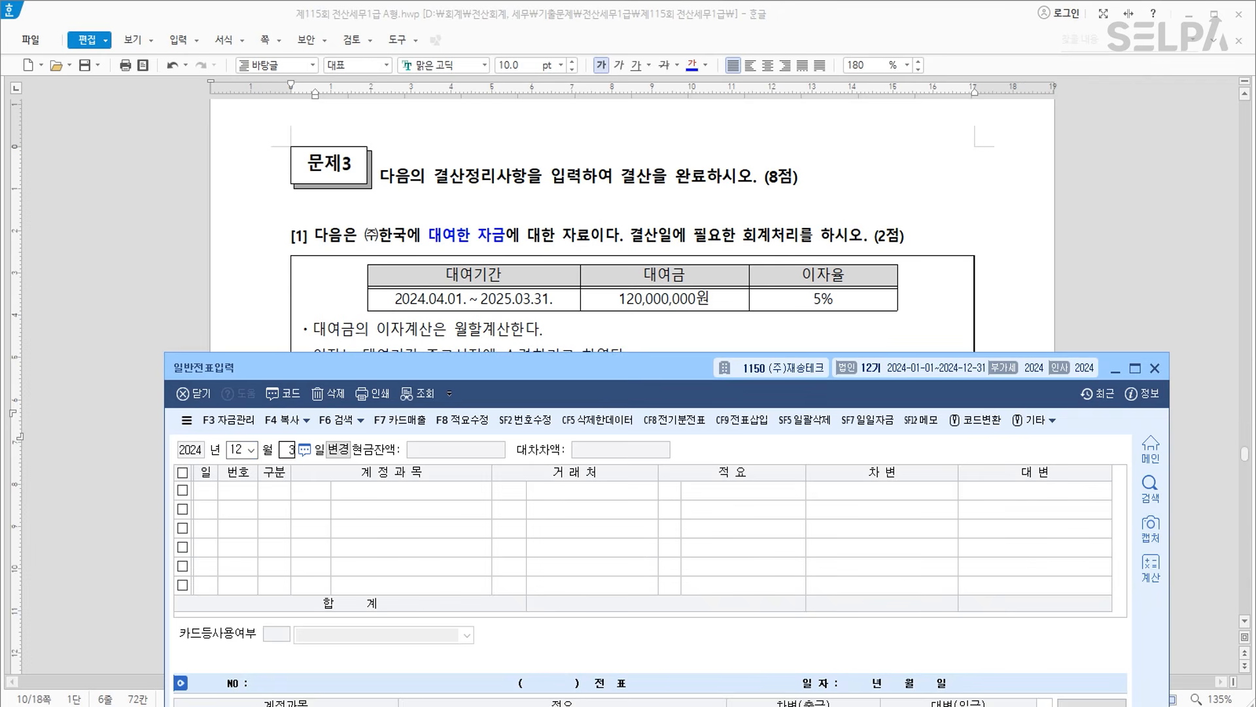
text(3)
scroll(812, 318, down, 3)
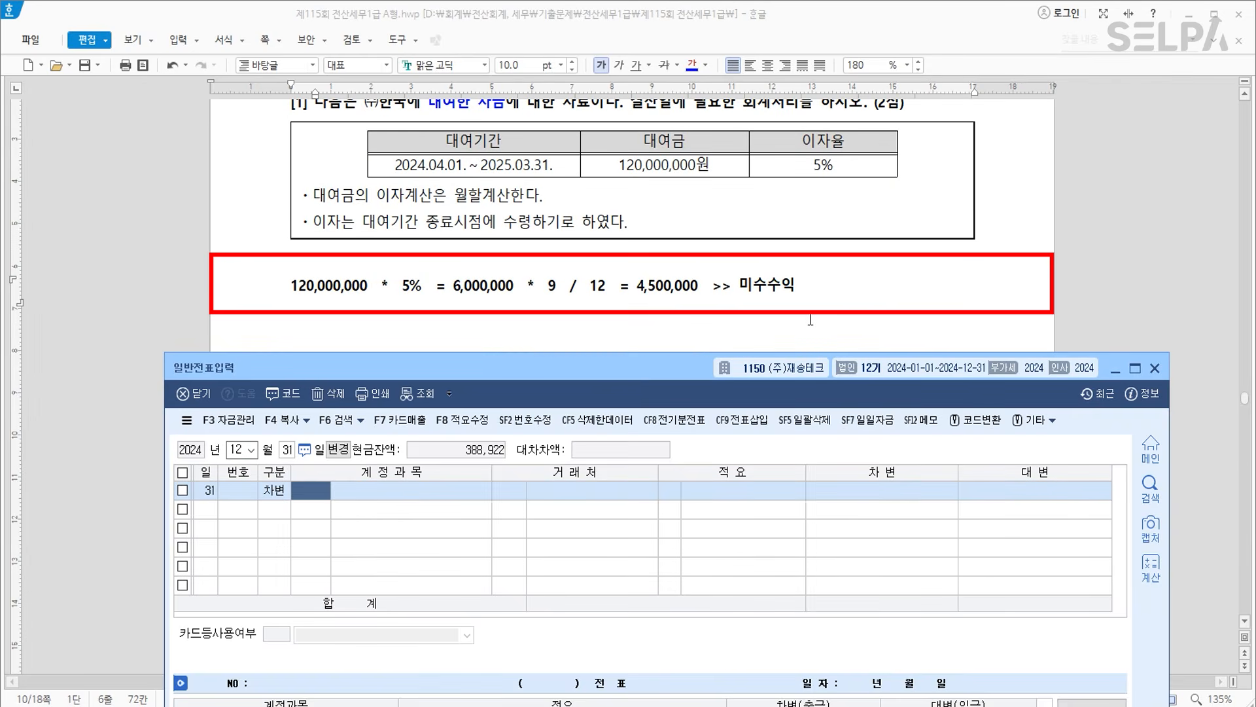
text(미수)
key(Return)
key(Down)
key(Down)
key(Return)
key(Return)
key(Return)
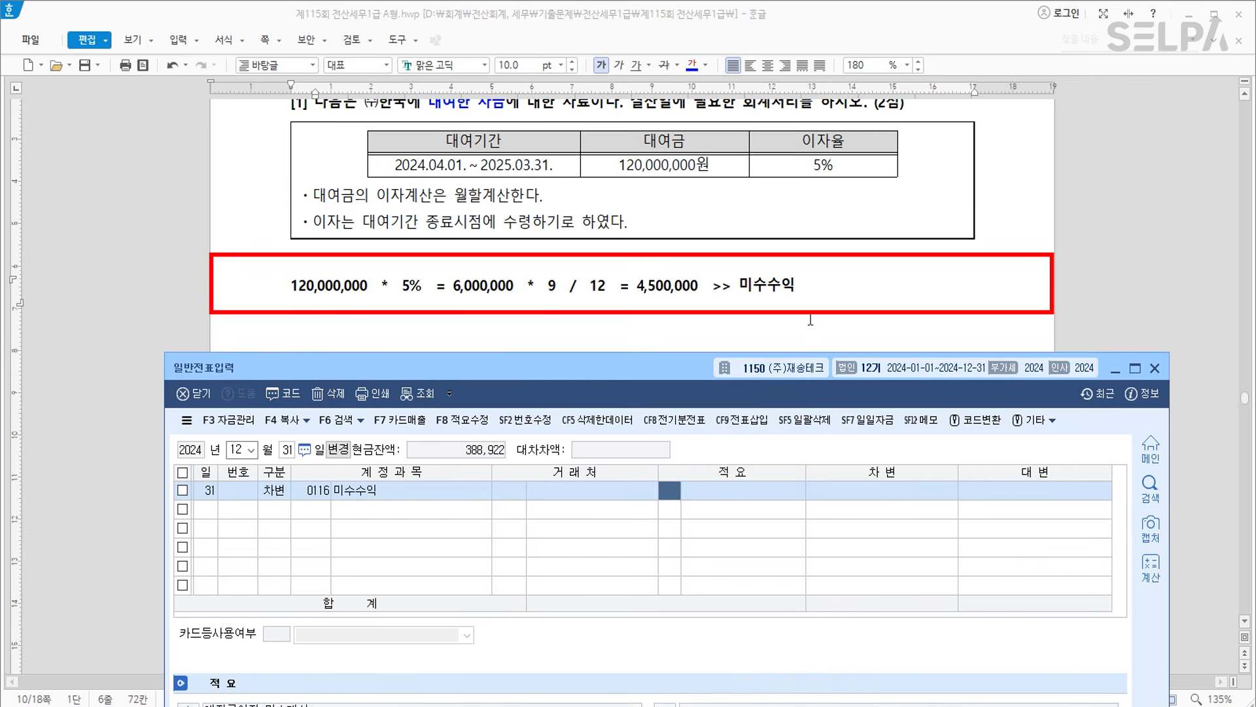
text(4)
text(0000)
key(Return)
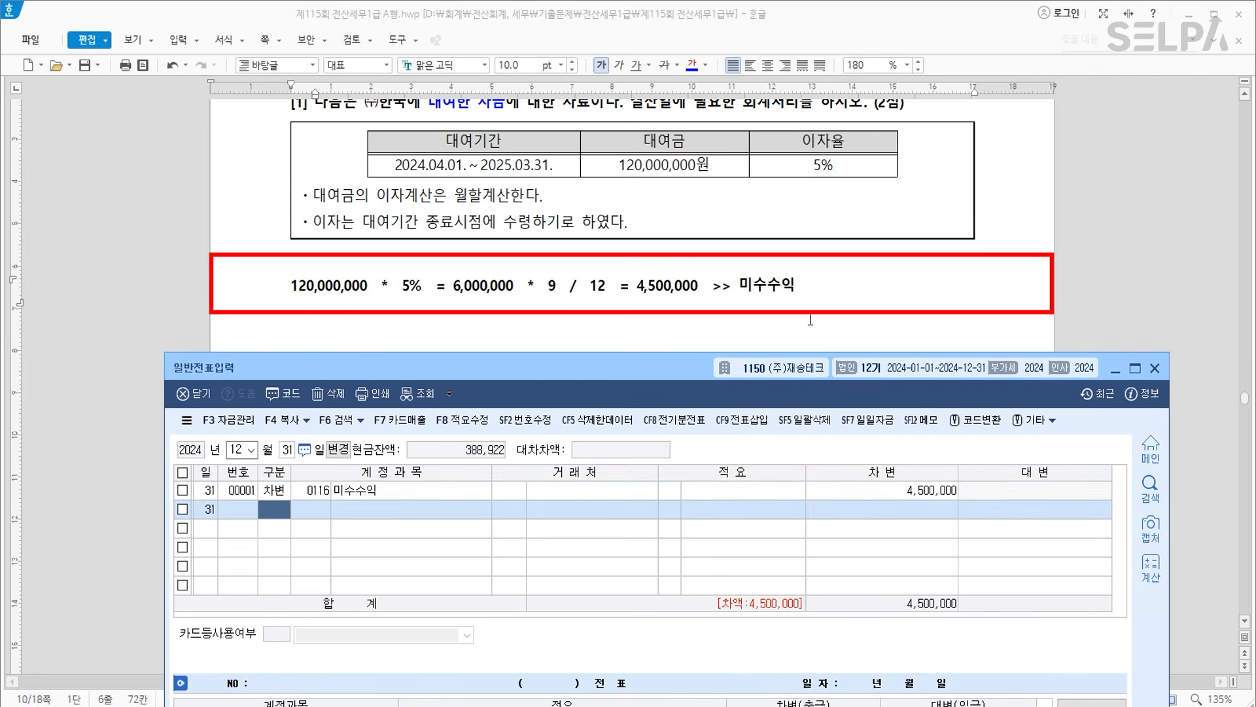
text(4901)
key(Return)
key(Return)
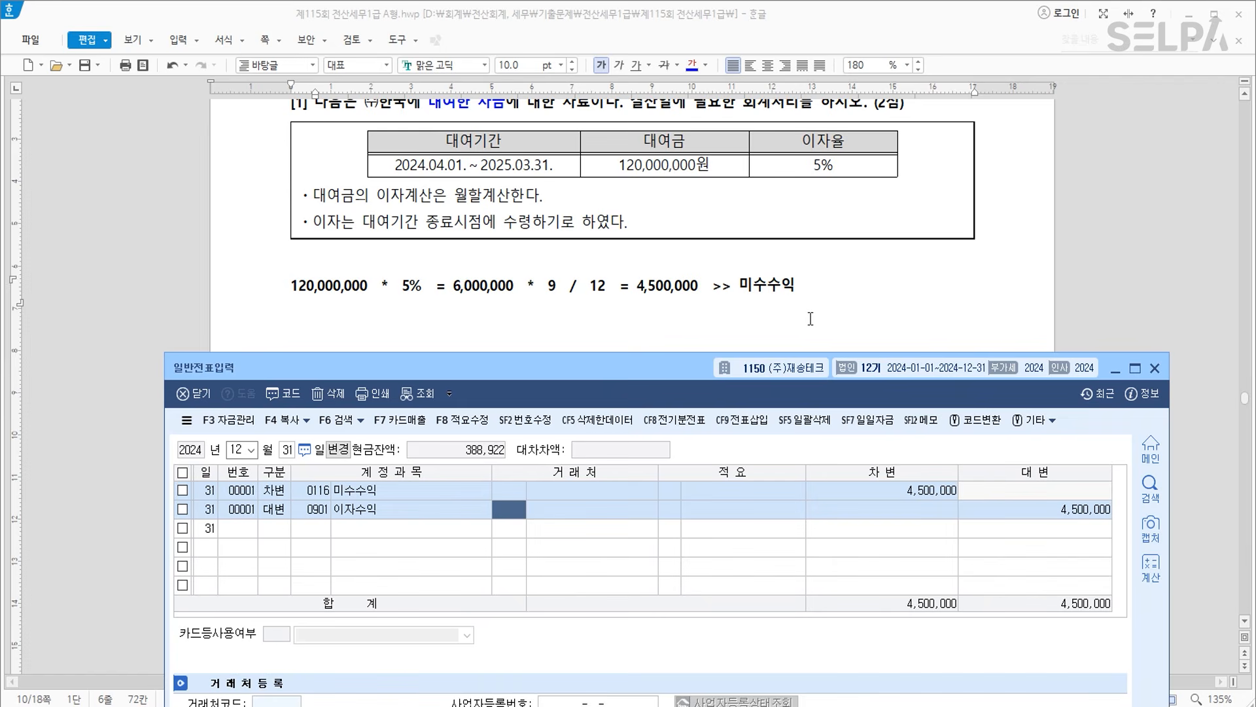
click(752, 304)
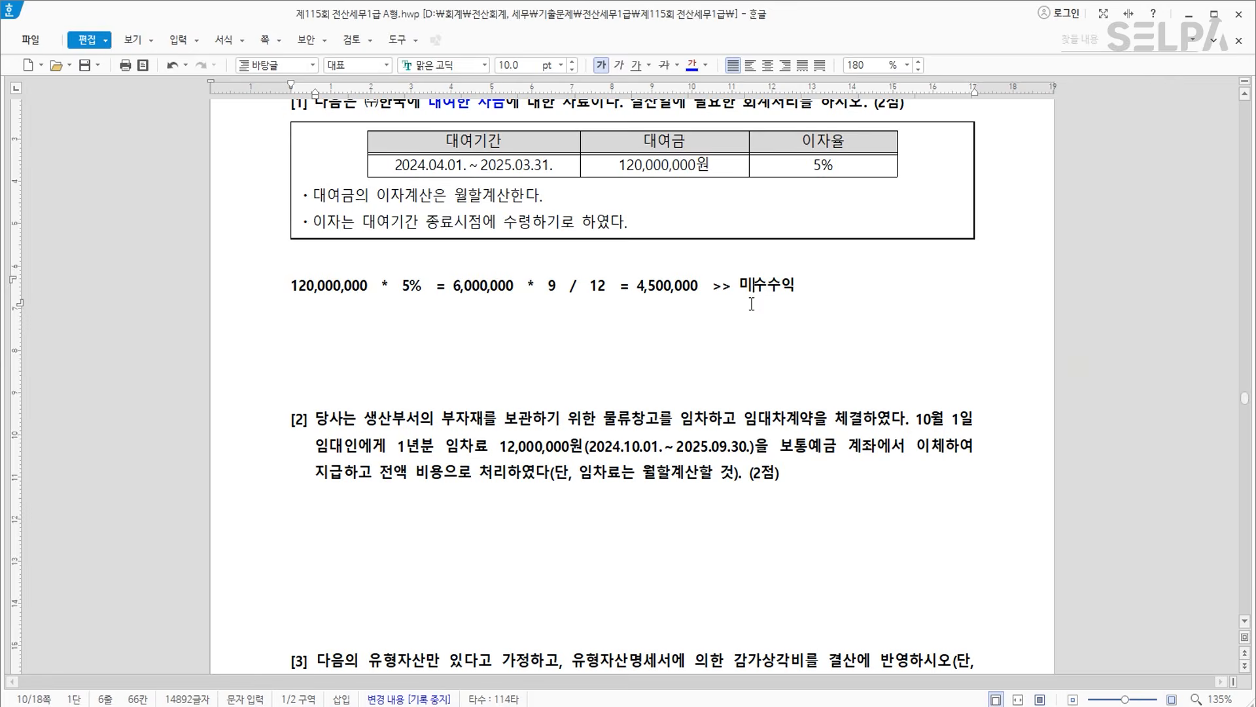
Colour question [2]'s contract-date-to-rent phrase and the word 비용 blue.
scroll(765, 391, down, 1)
scroll(765, 391, down, 1)
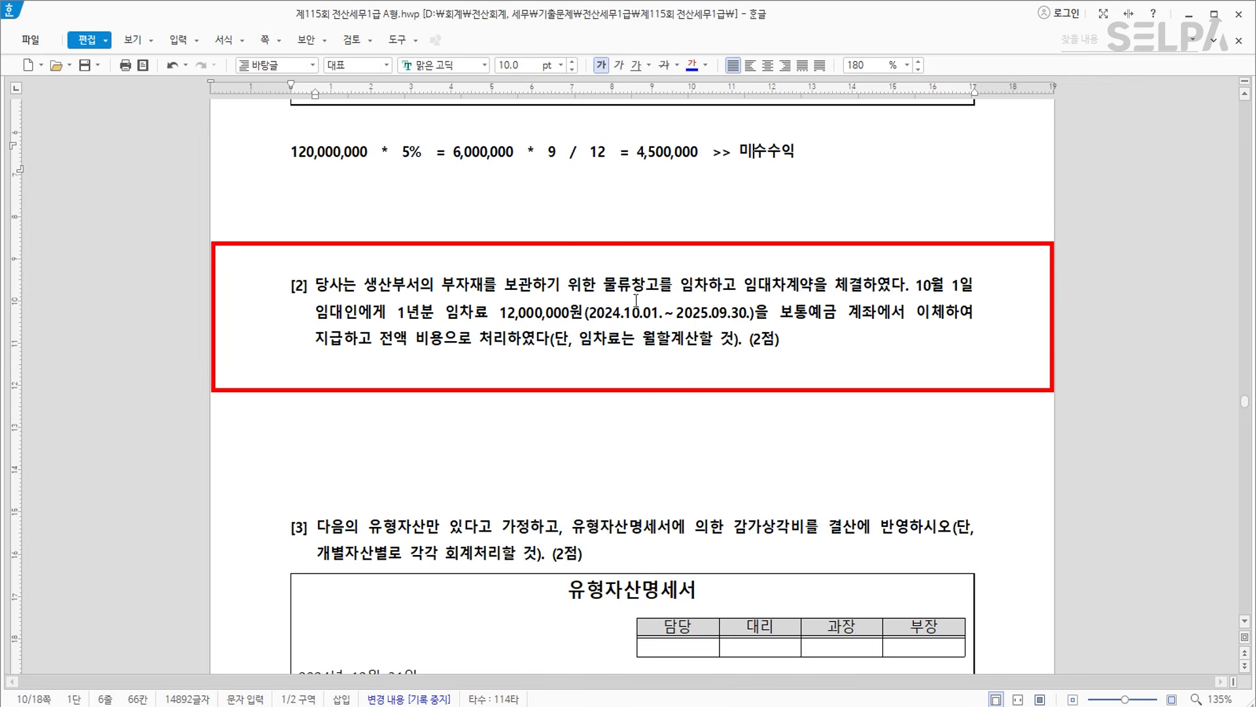
drag(915, 285, 584, 321)
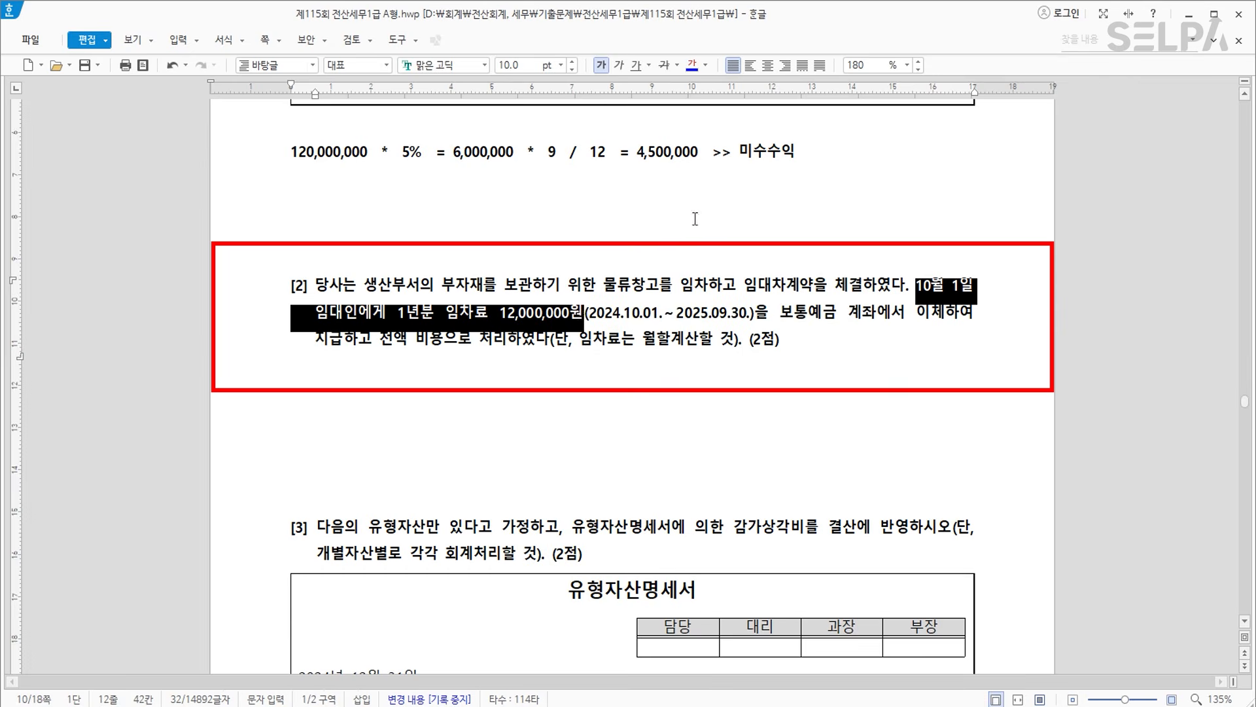
click(692, 65)
click(854, 432)
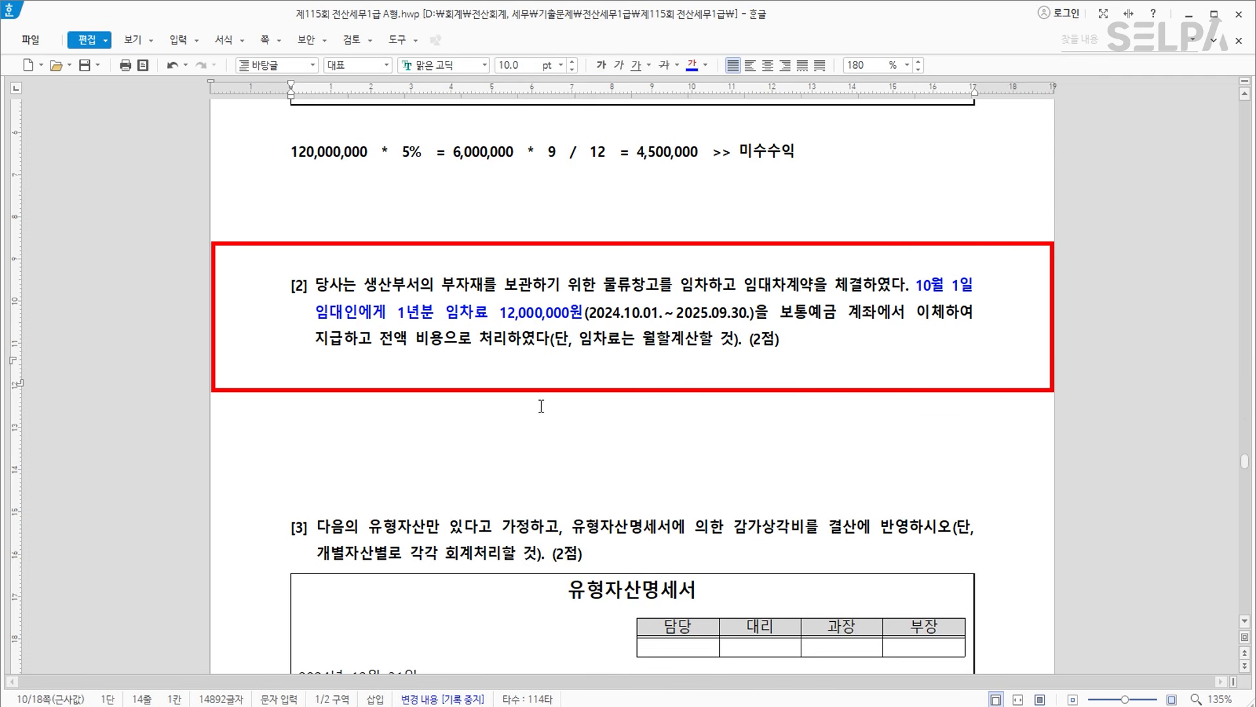
drag(416, 339, 452, 341)
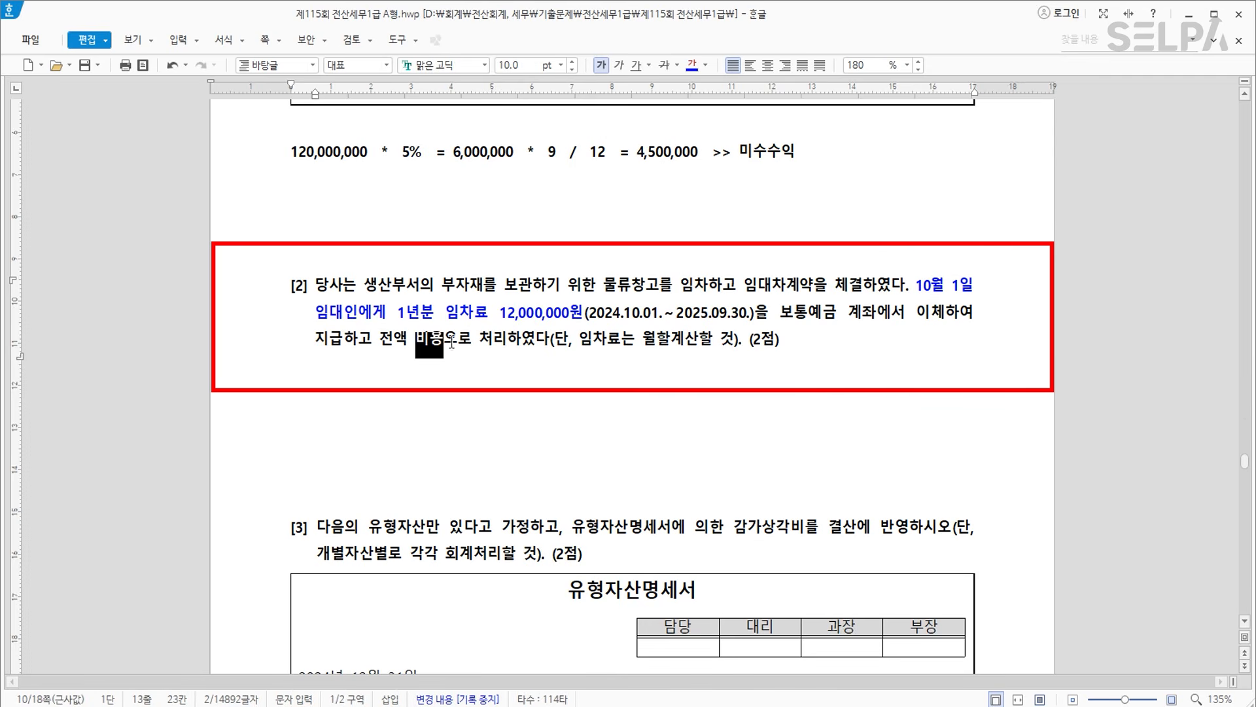
click(692, 65)
Type the note '선급비용 >> 9,000,000' below question [2].
click(599, 367)
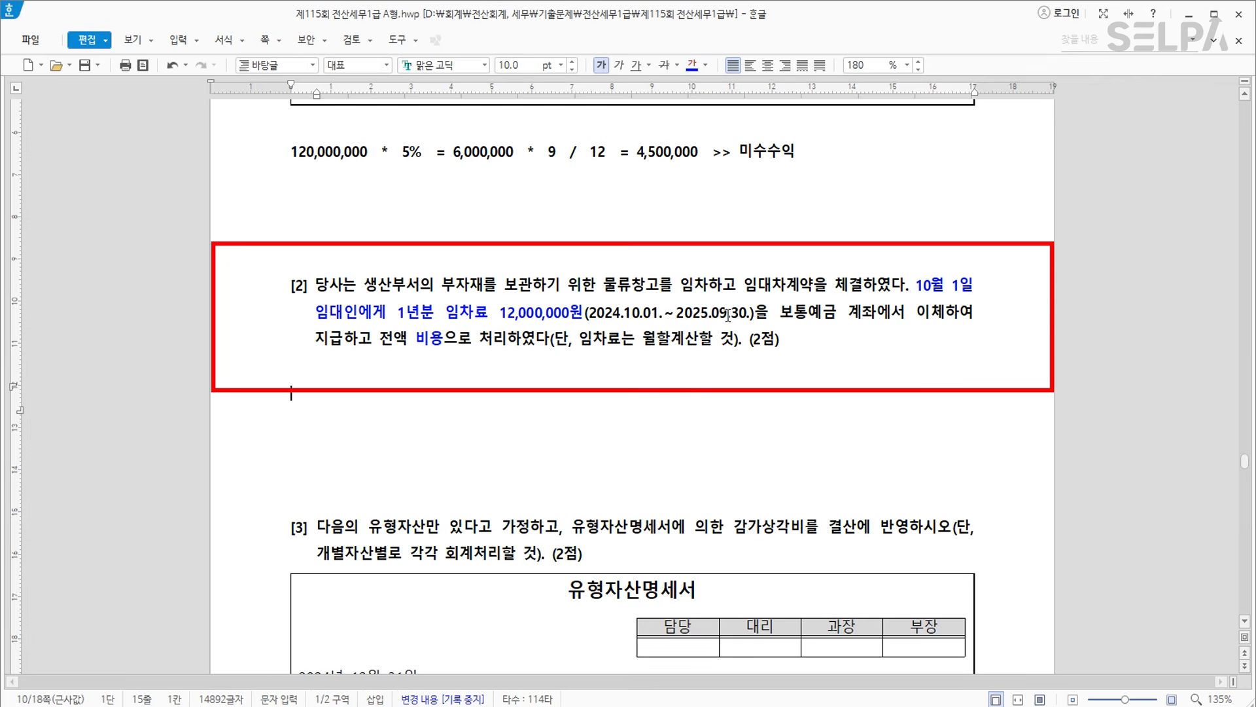
key(ctrl)
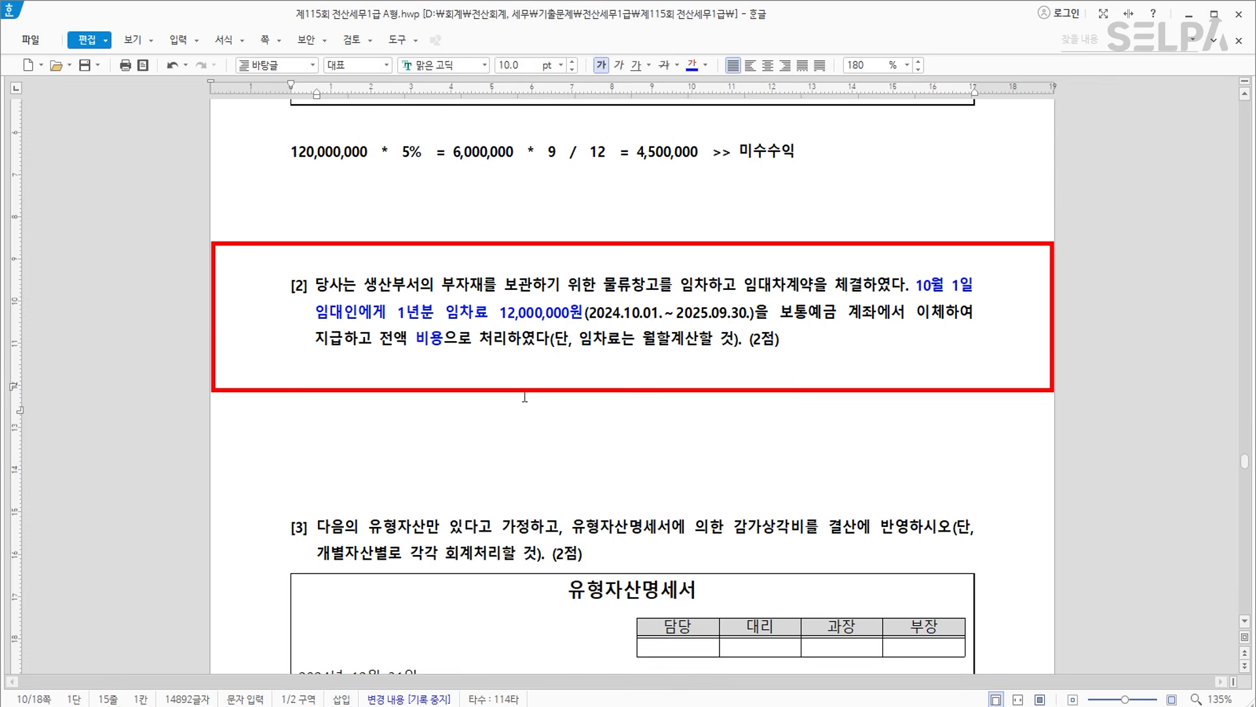
text(선급비용)
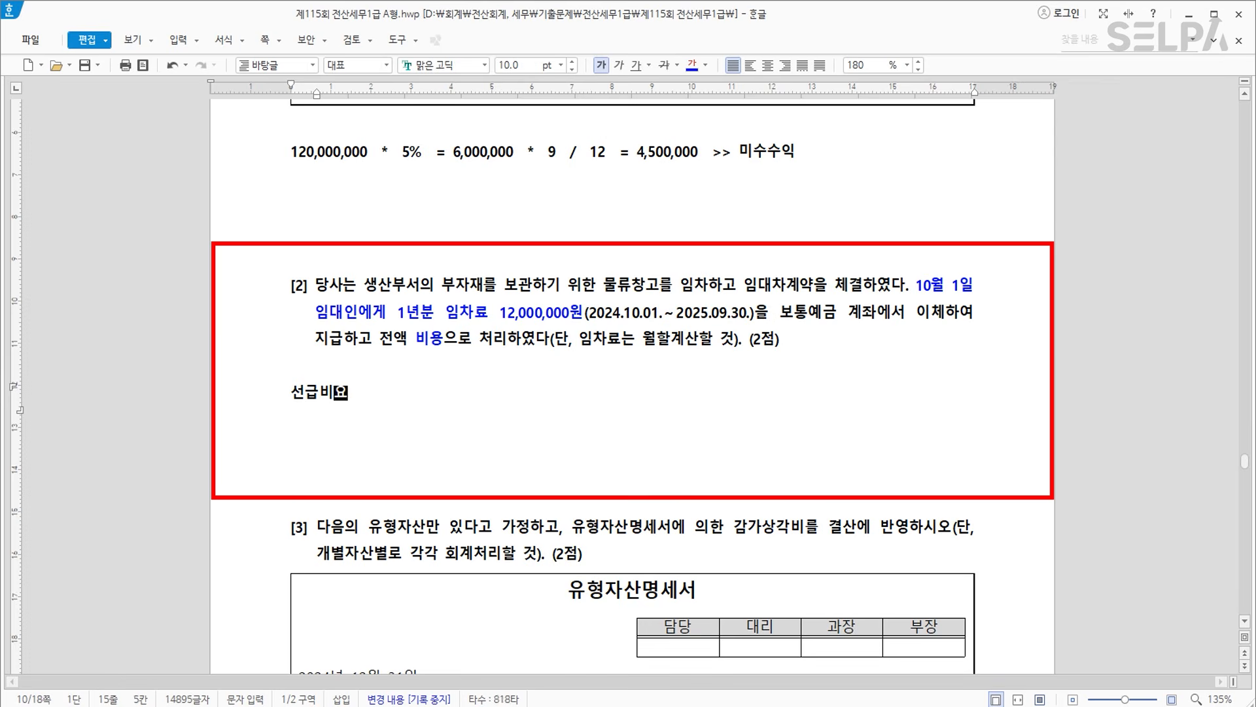
text(  >> )
text(9)
key(BackSpace)
text(9,000,000)
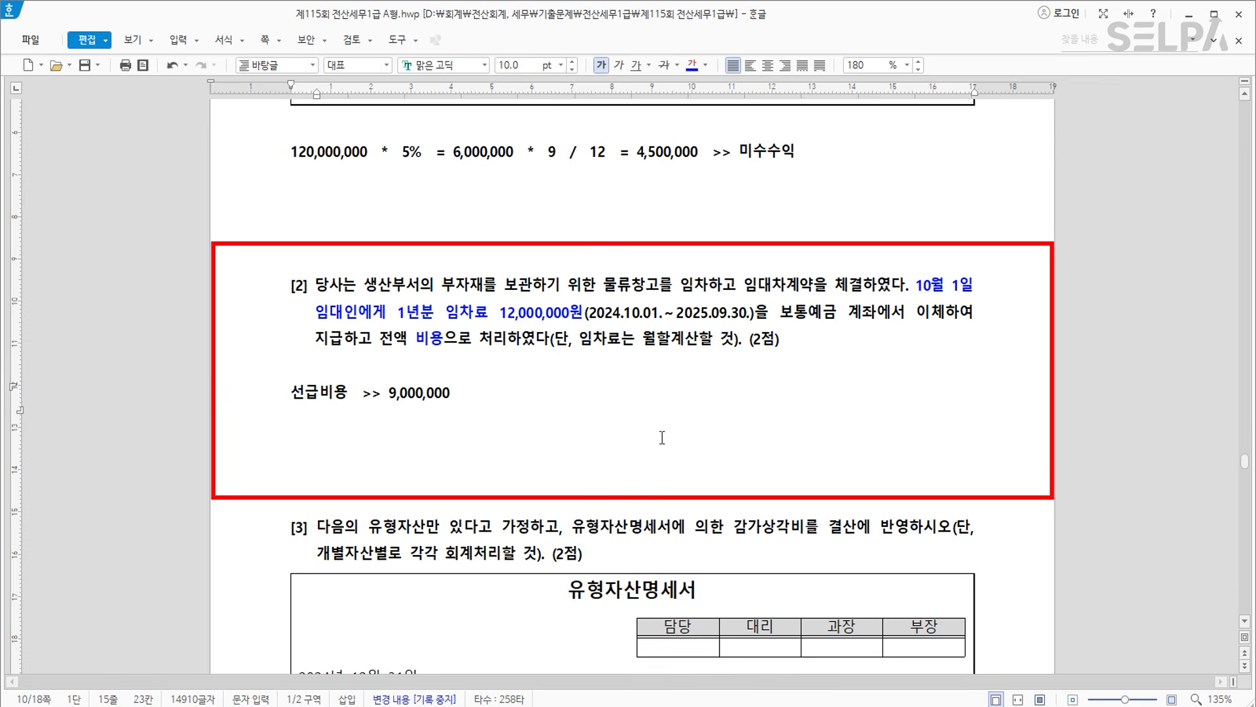
scroll(707, 389, down, 1)
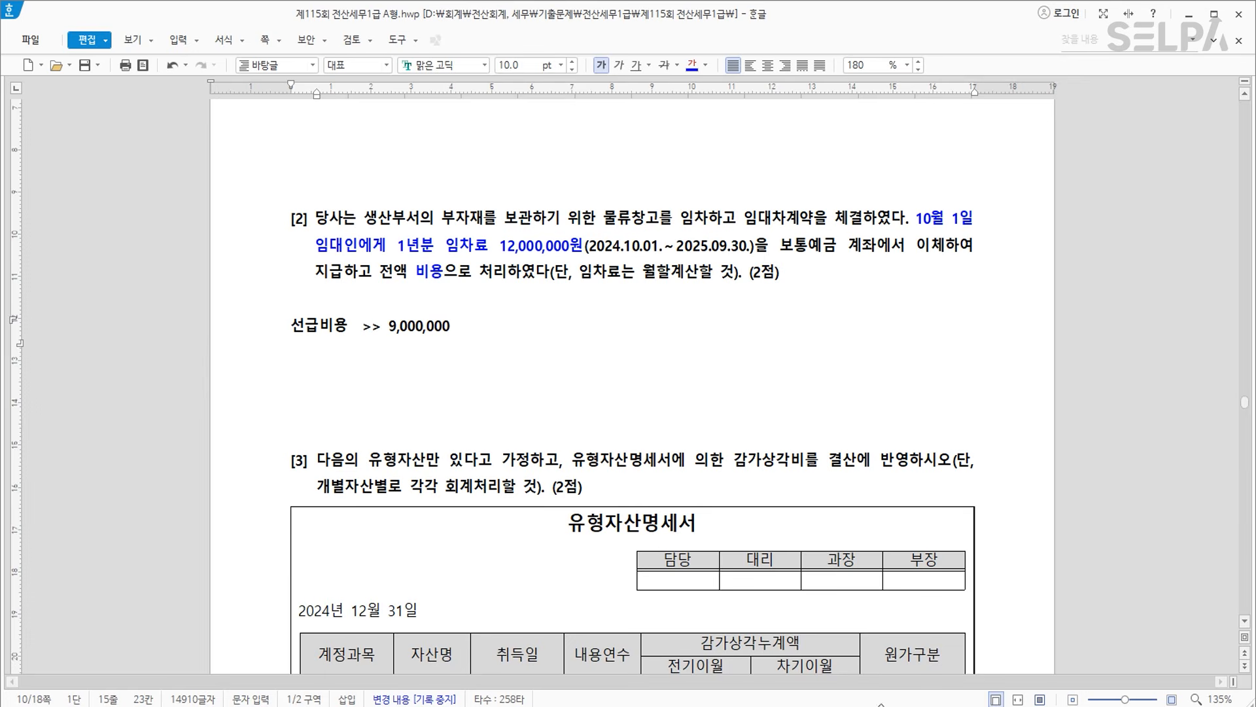
click(602, 674)
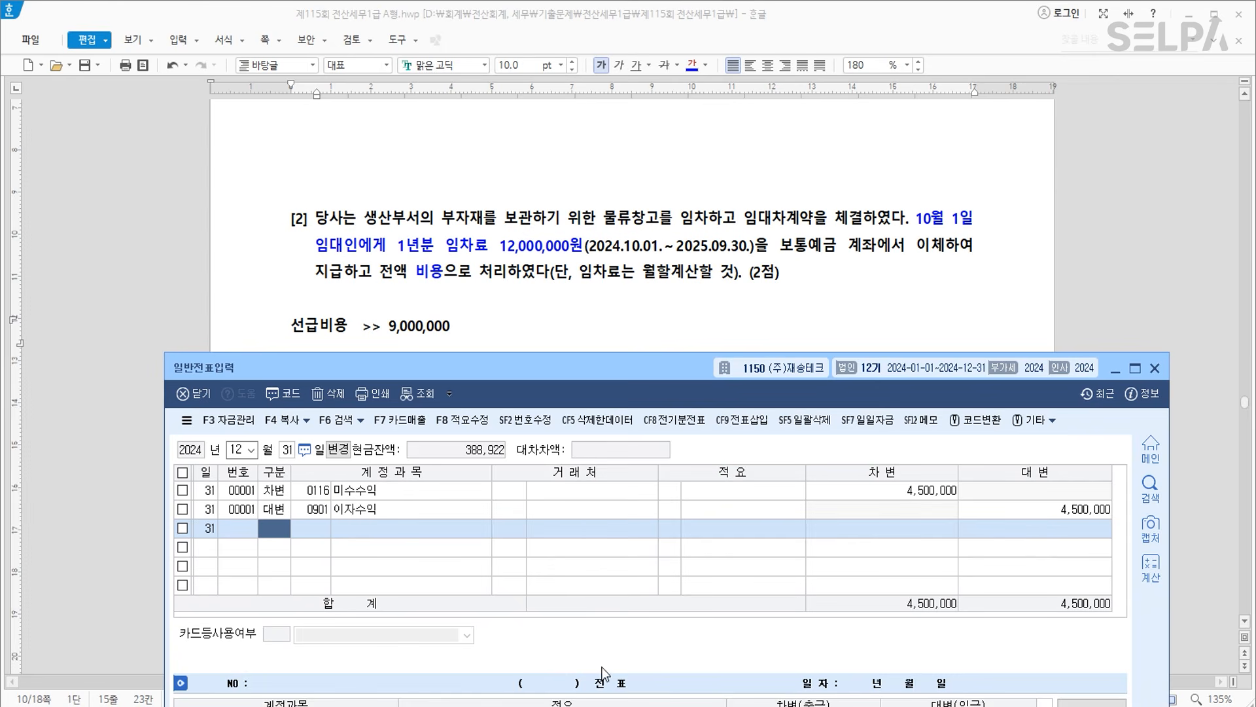
Add a 12/31 debit line to 0133 선급비용 for 9,000,000.
key(3)
key(Return)
text(선급)
key(Return)
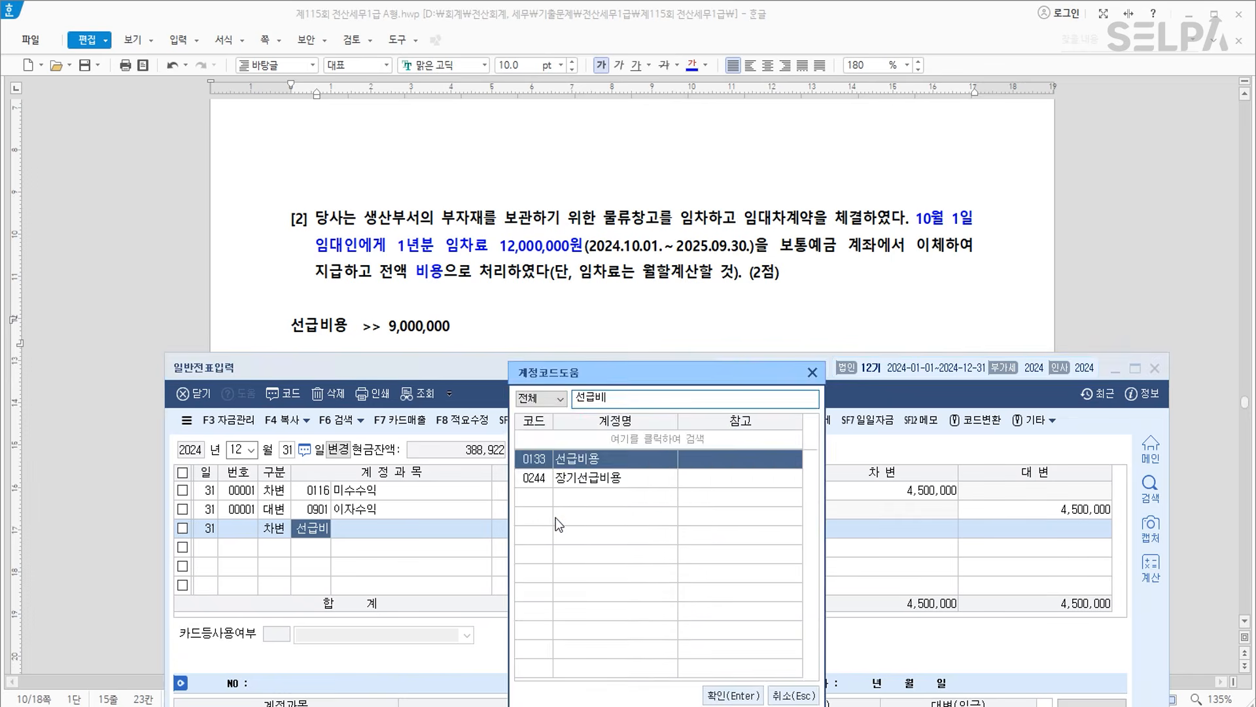
key(Return)
key(Return)
key(Return)
text(9000000)
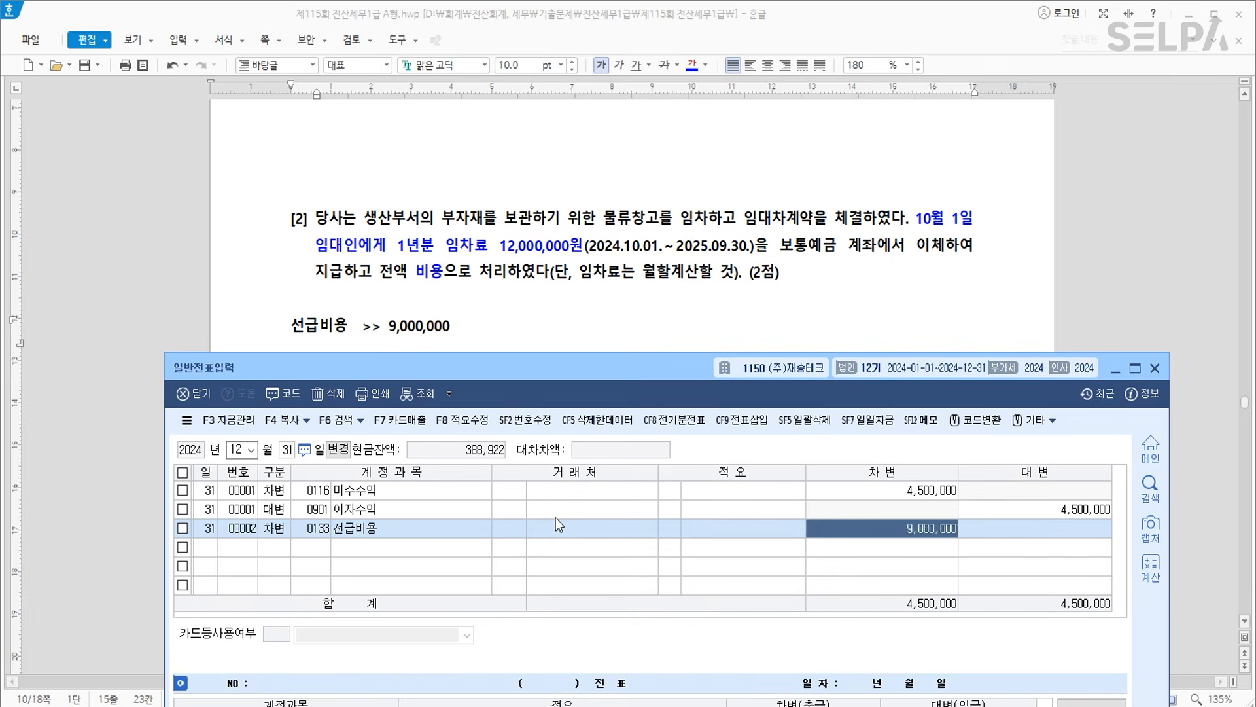
key(Return)
Add the matching 9,000,000 credit line to 0519 임차료.
key(4)
key(Return)
text(임차료)
key(Return)
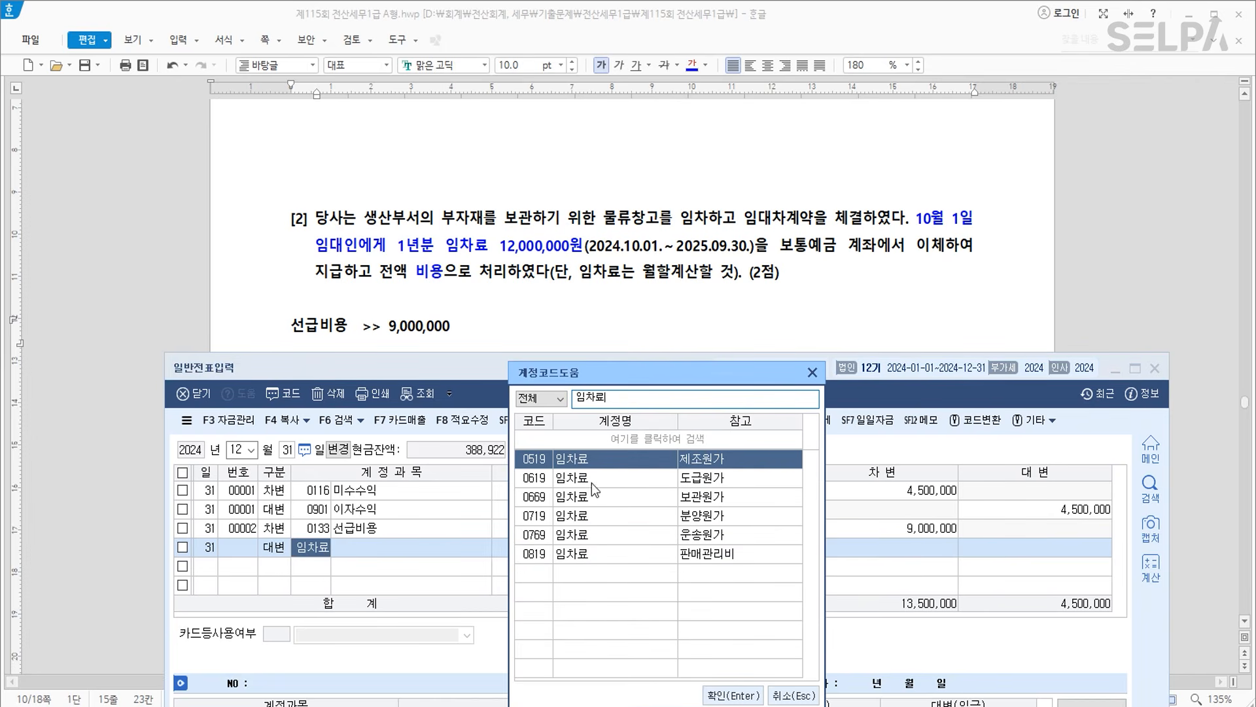
double_click(583, 461)
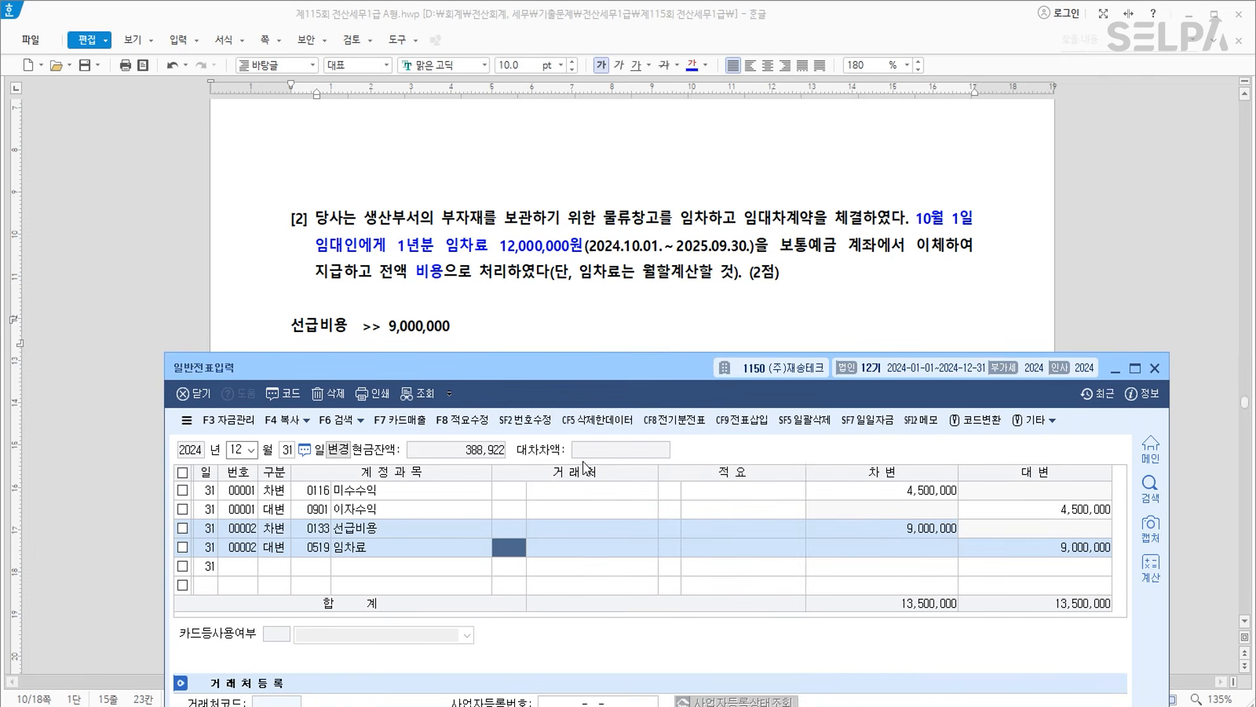
key(Down)
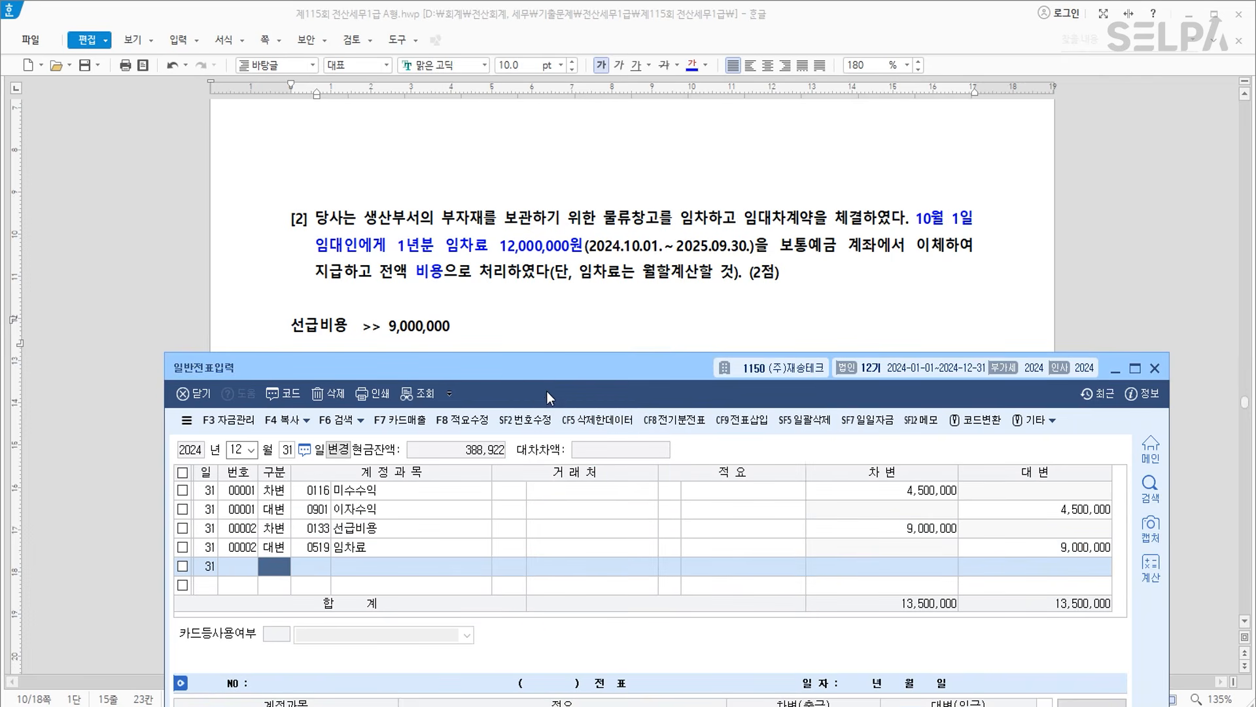
click(563, 320)
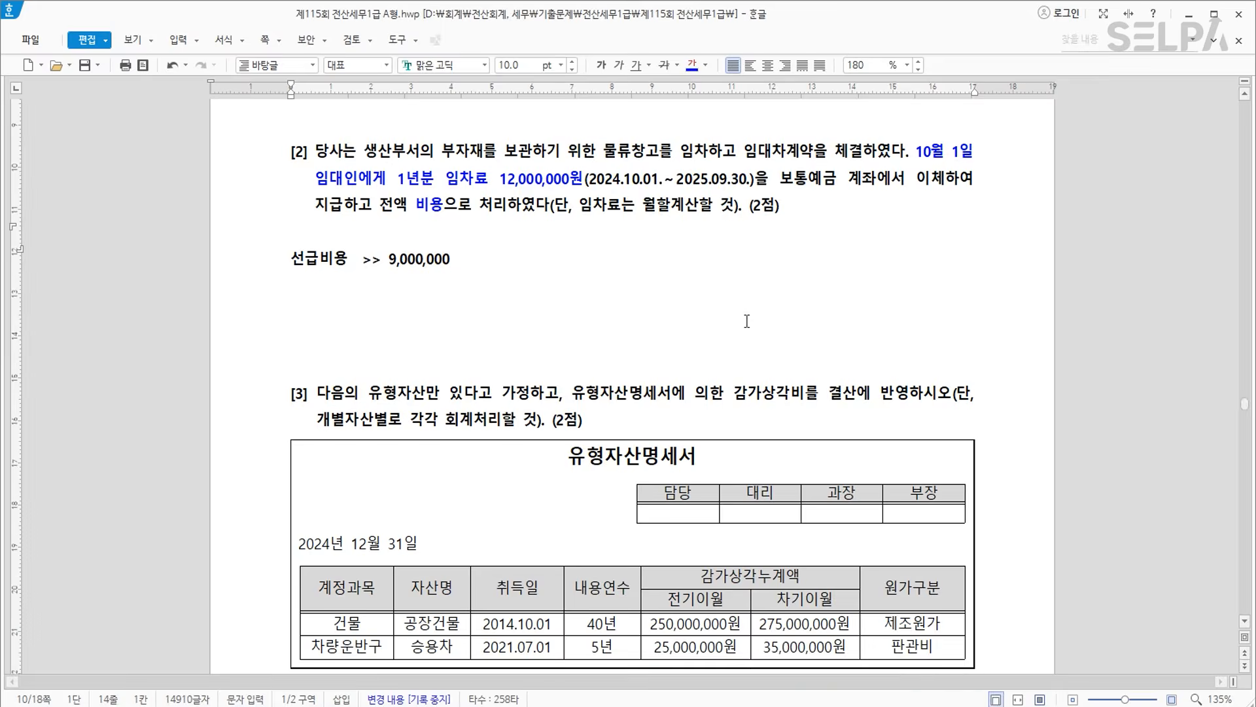
Colour the building's accumulated depreciation figures blue and the vehicle's red.
scroll(762, 330, down, 3)
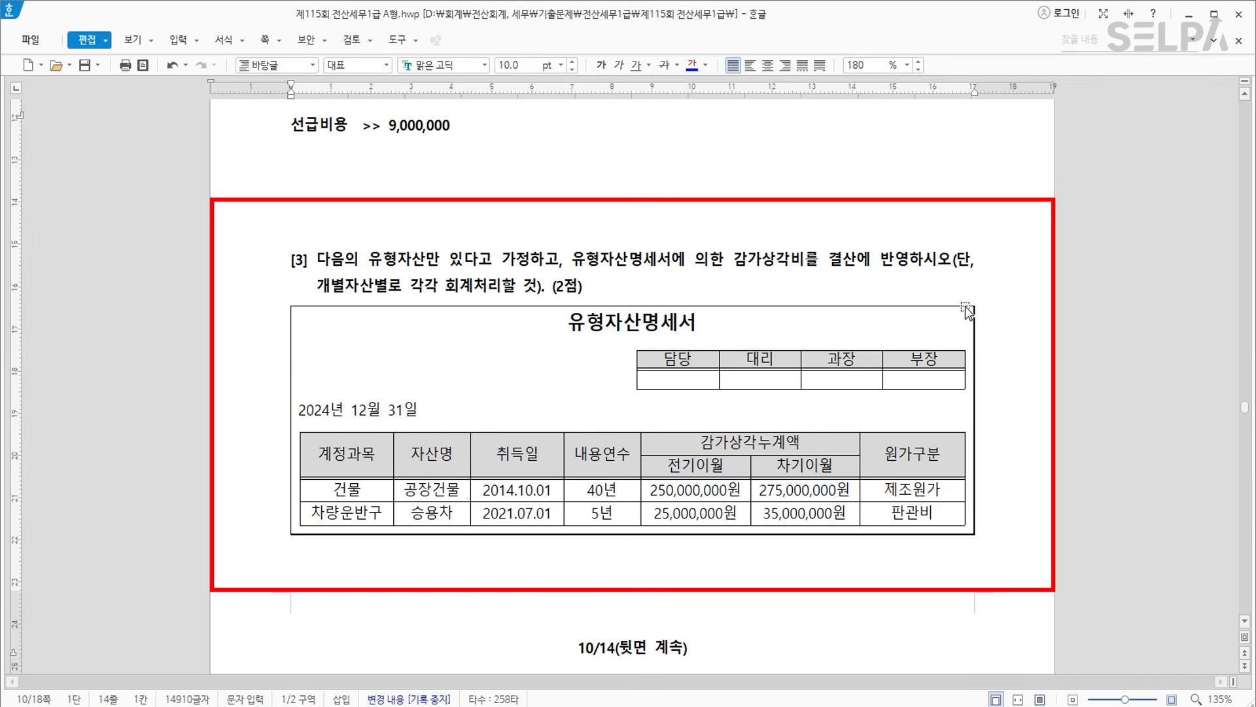
scroll(966, 311, down, 1)
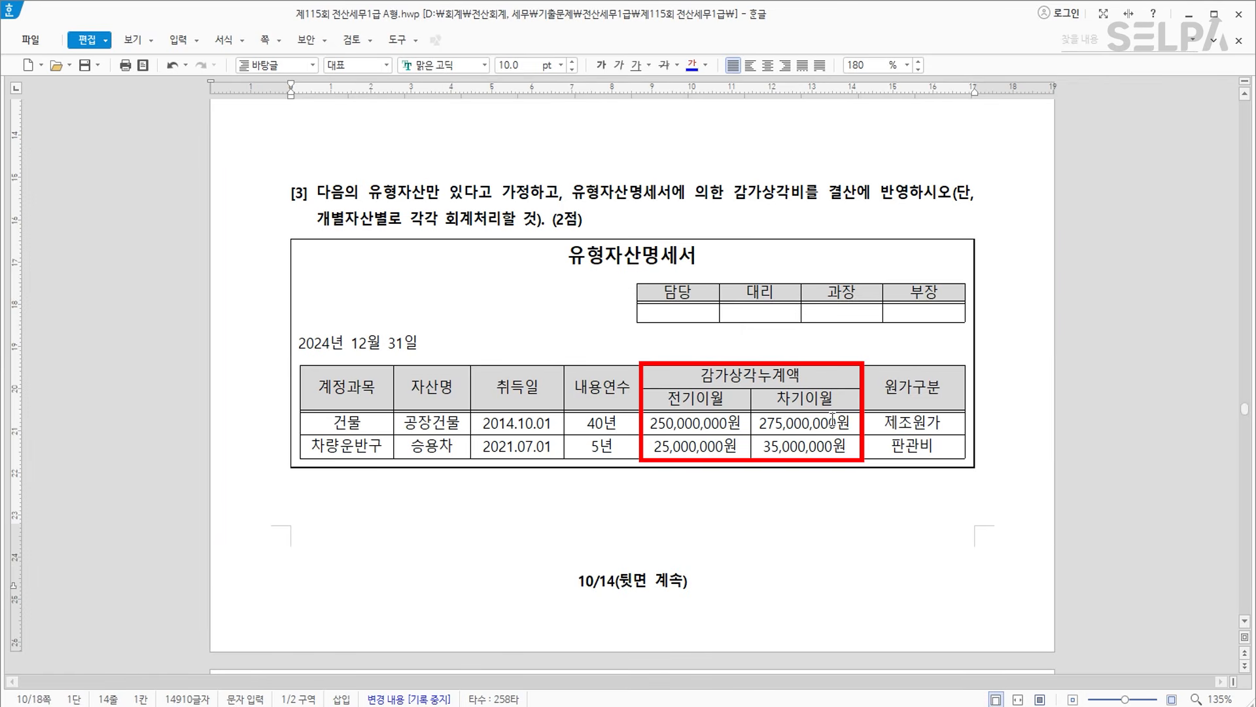
drag(734, 428, 815, 428)
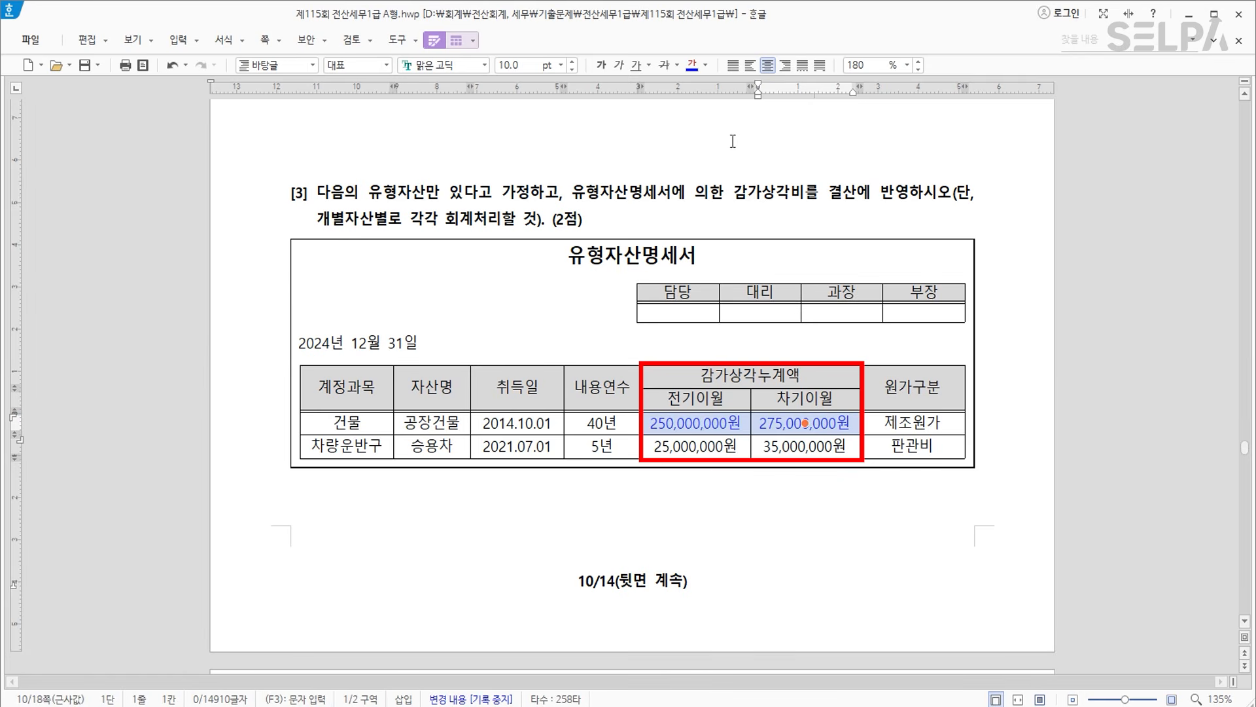
drag(717, 446, 846, 449)
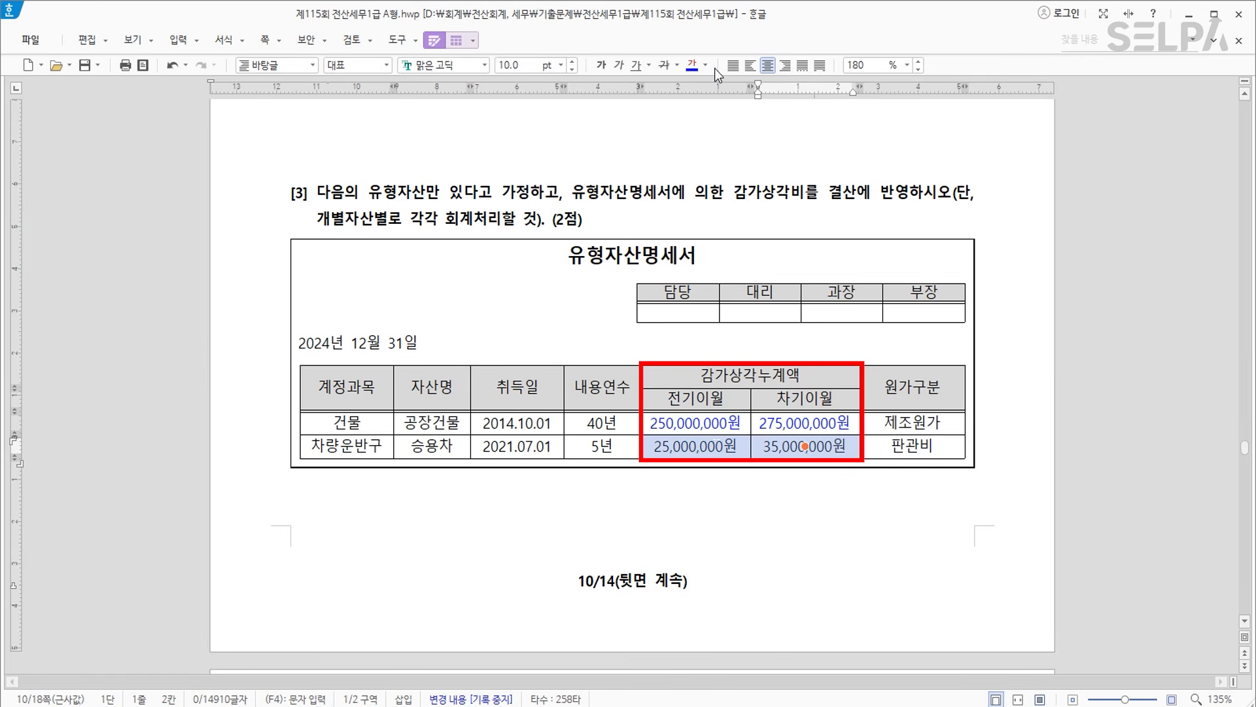
click(706, 65)
click(714, 131)
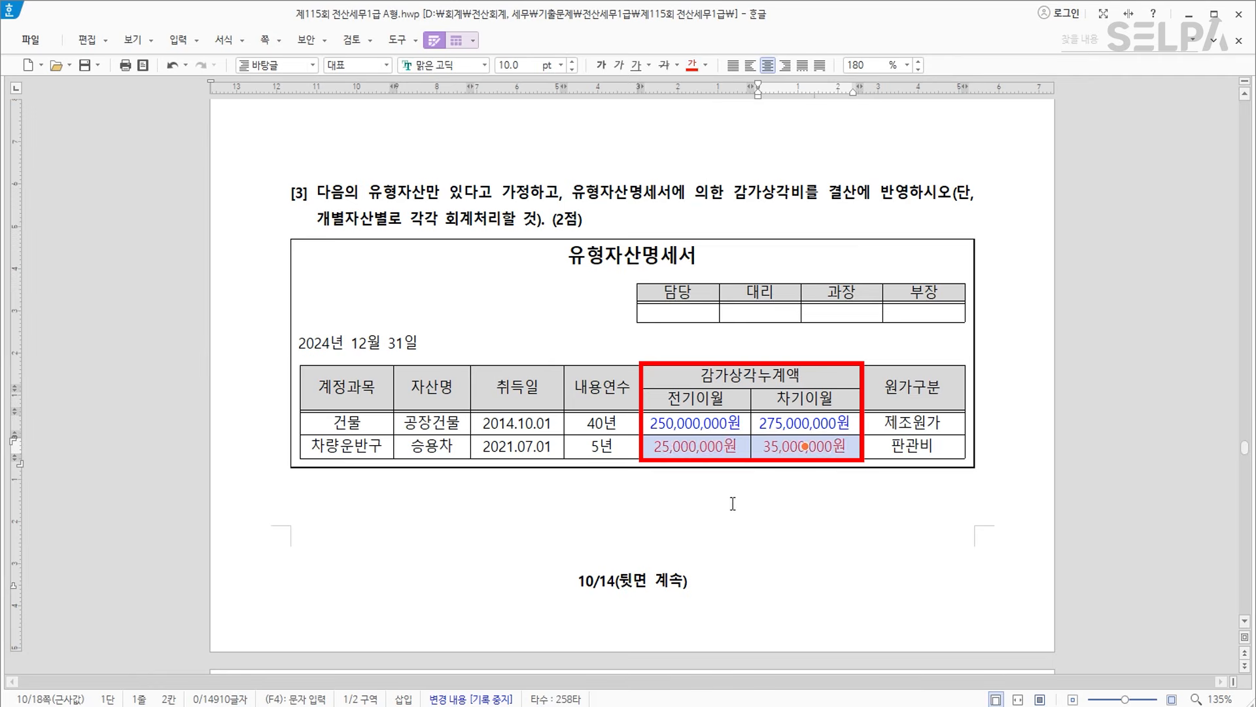
Note '공장건물 25,000,000, 차량 판 10,000,000 >>> 결산자료입력' under the table.
click(723, 504)
text(건물)
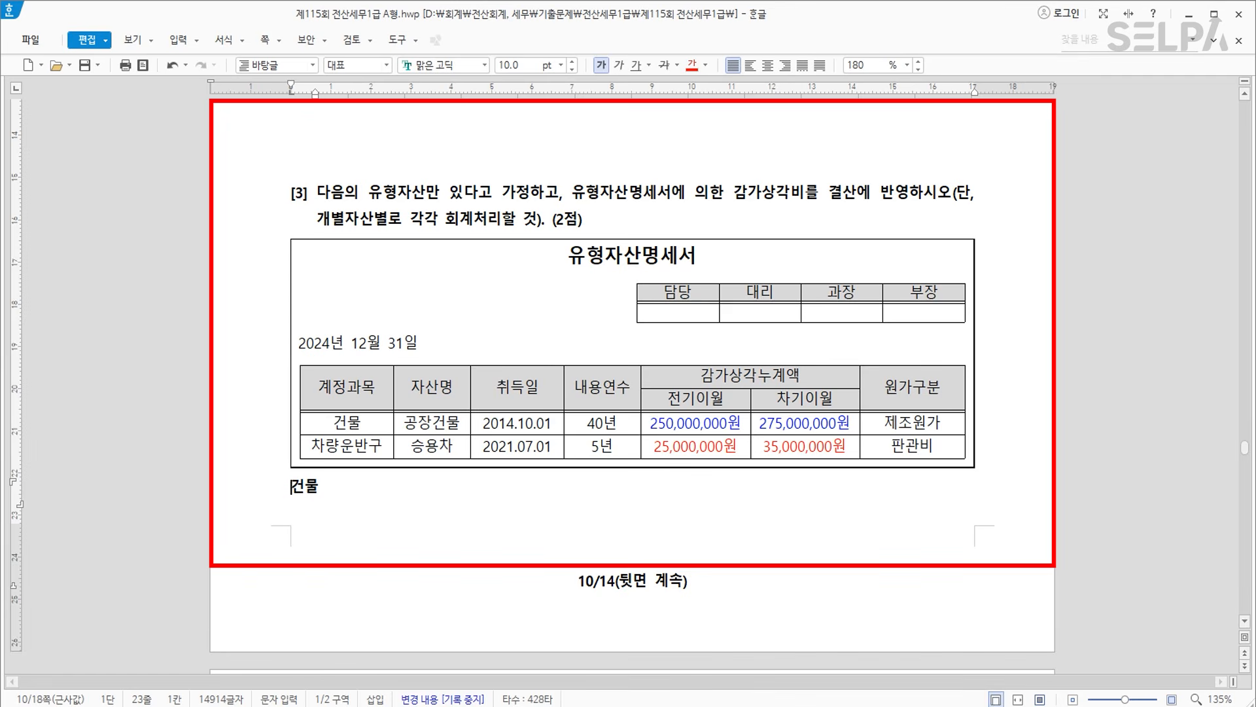
text(공장)
key(End)
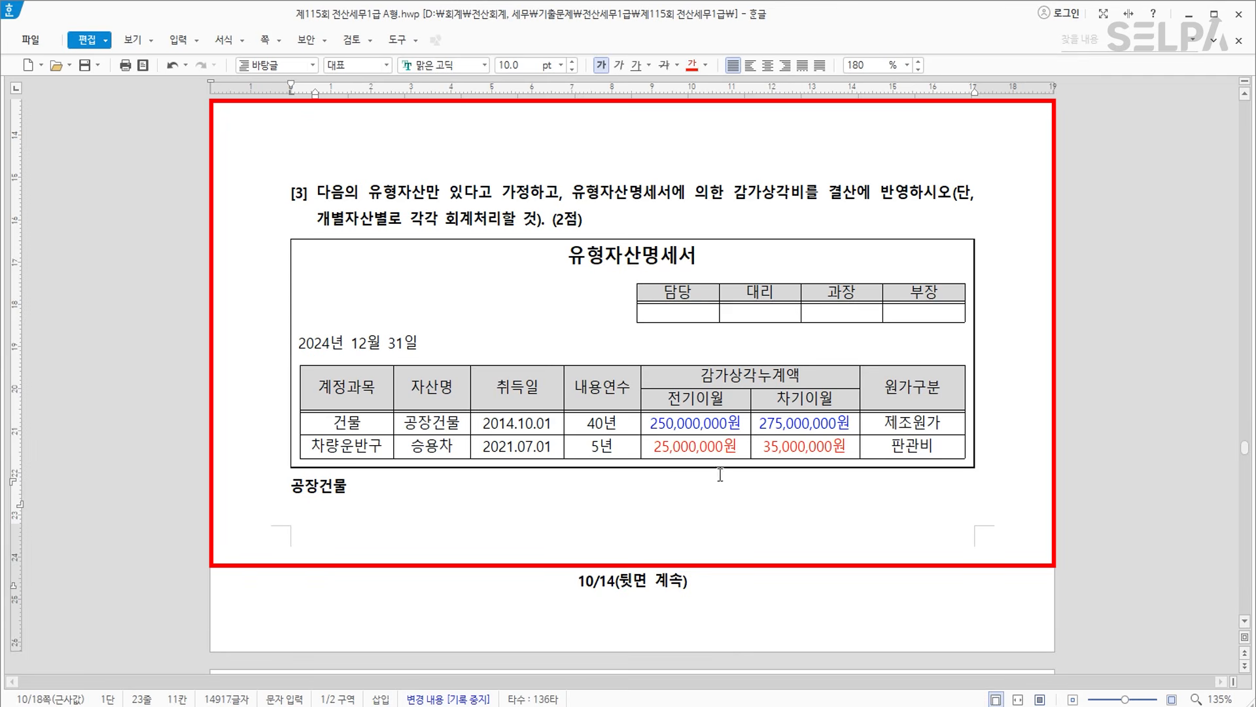
key(ctrl)
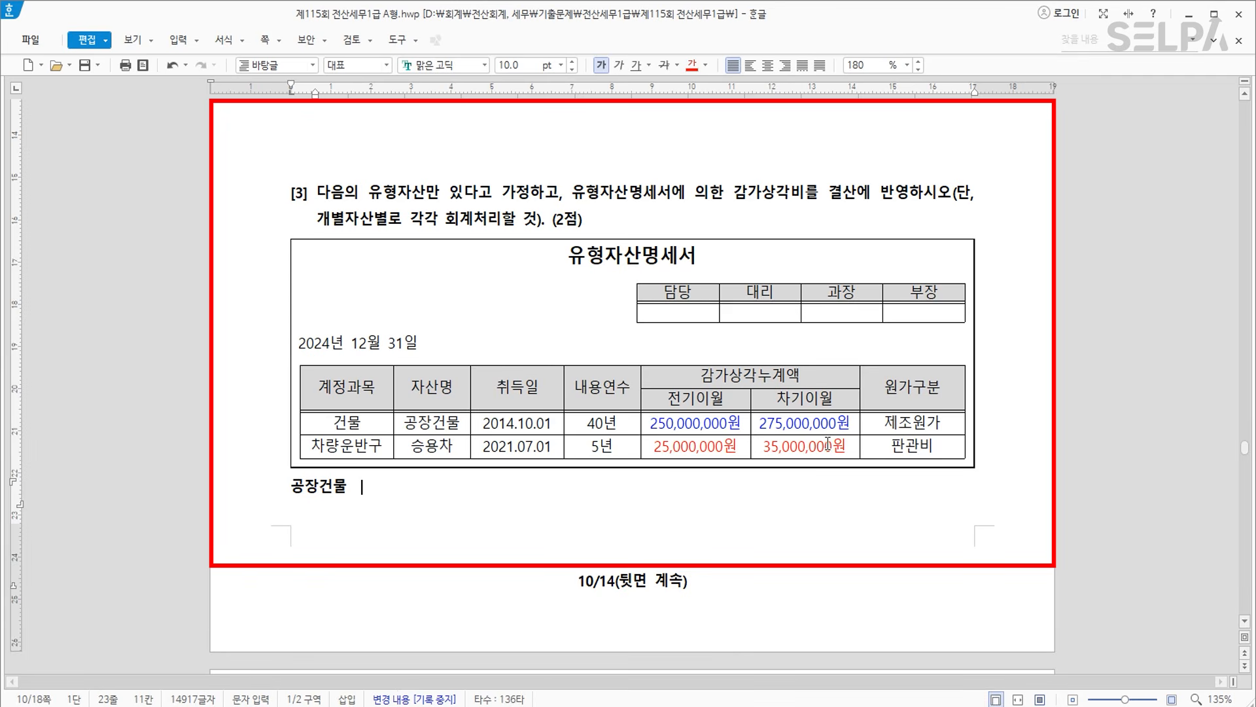
text(25,000,000)
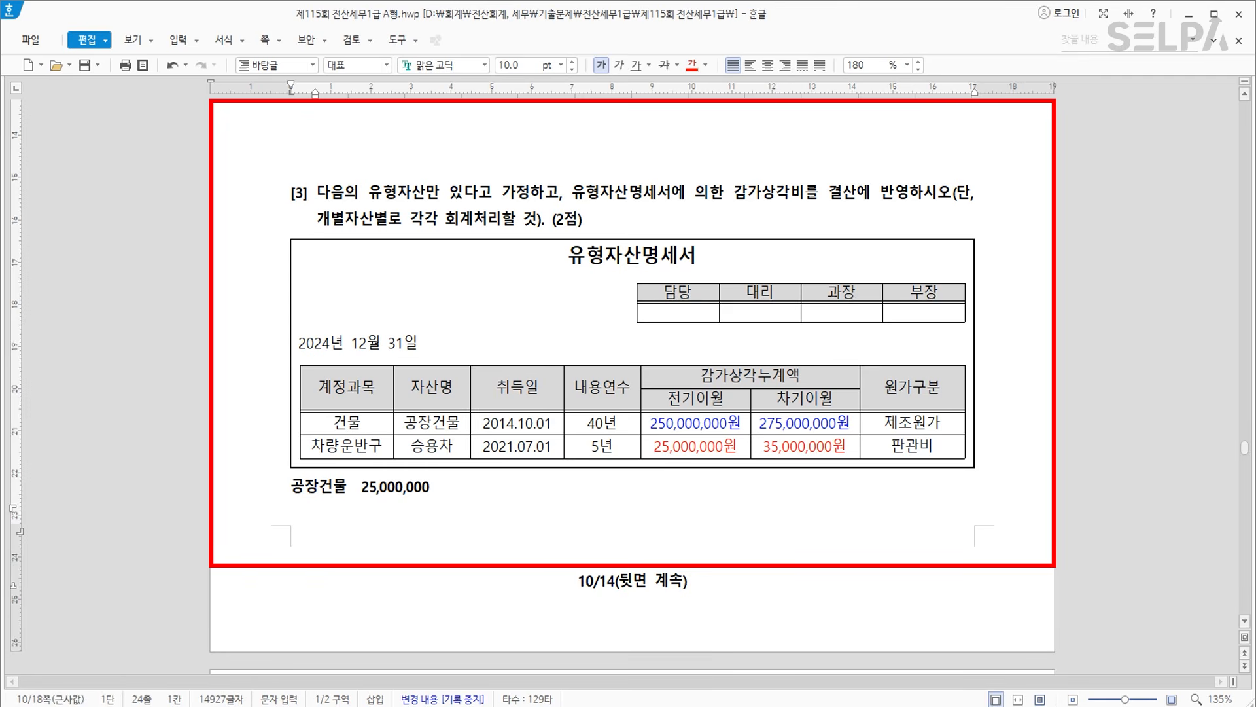
text(차량 ㅍ)
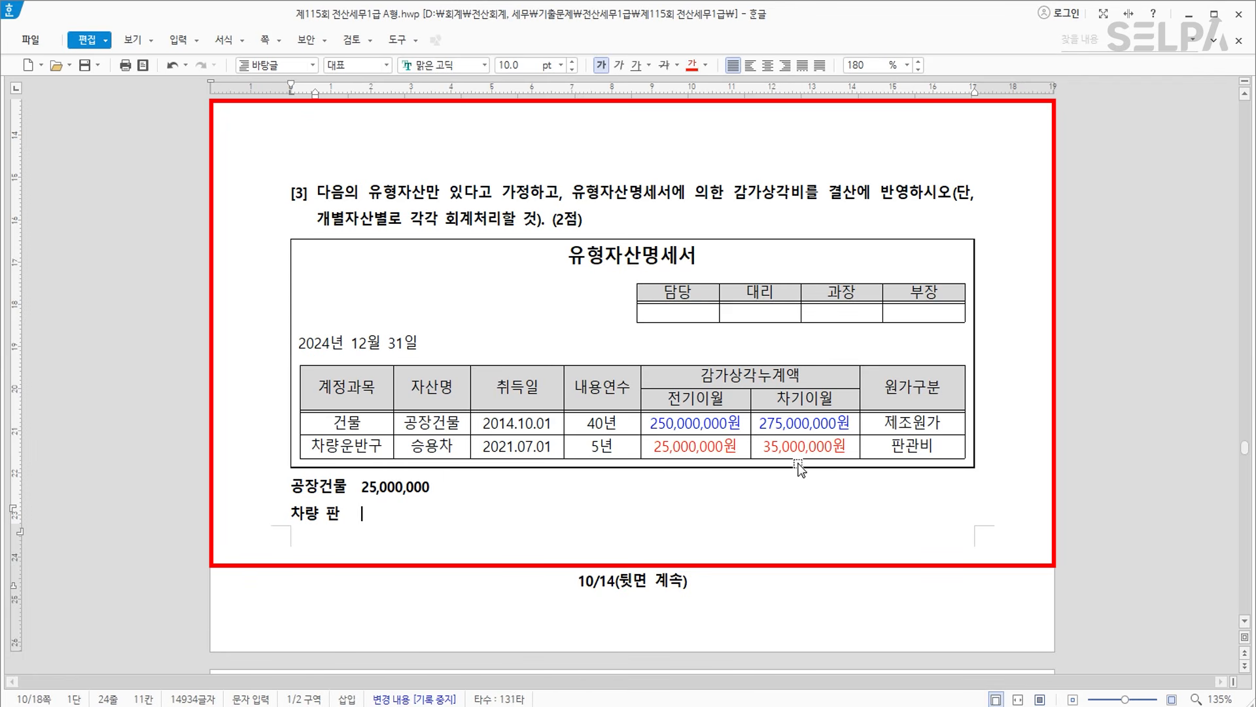
text(   10,000,000)
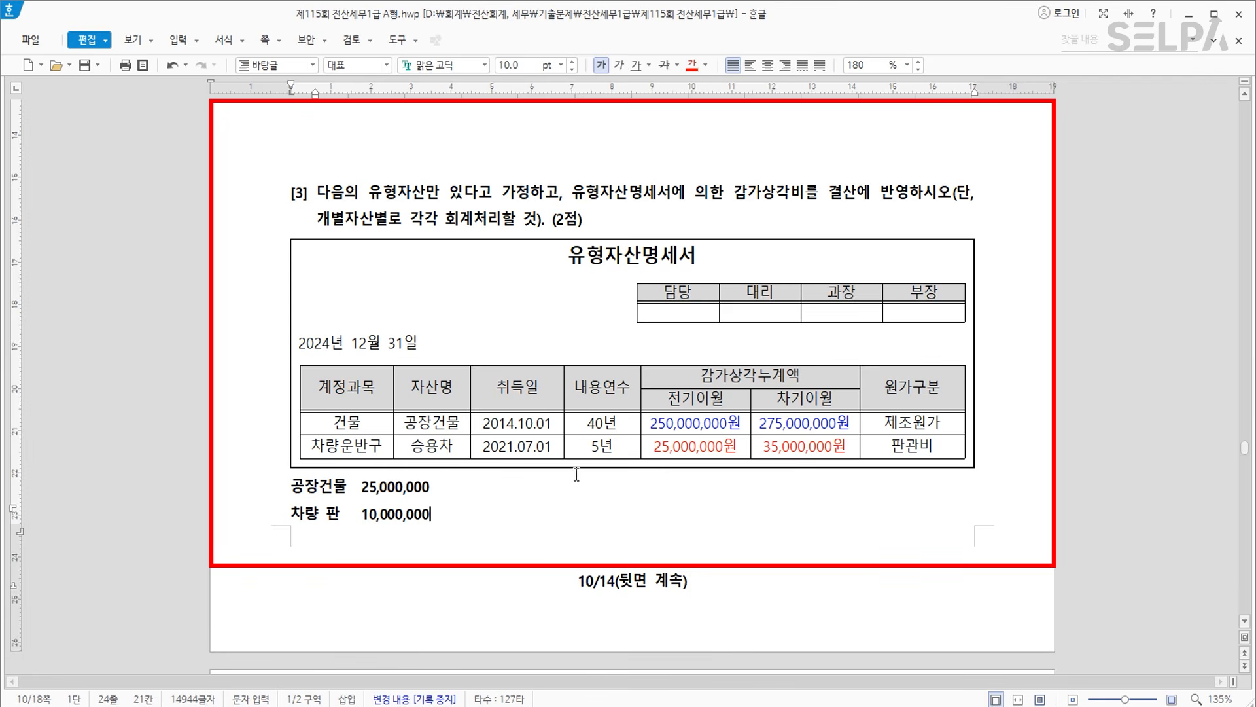
text(   > > > 결산자료이입력)
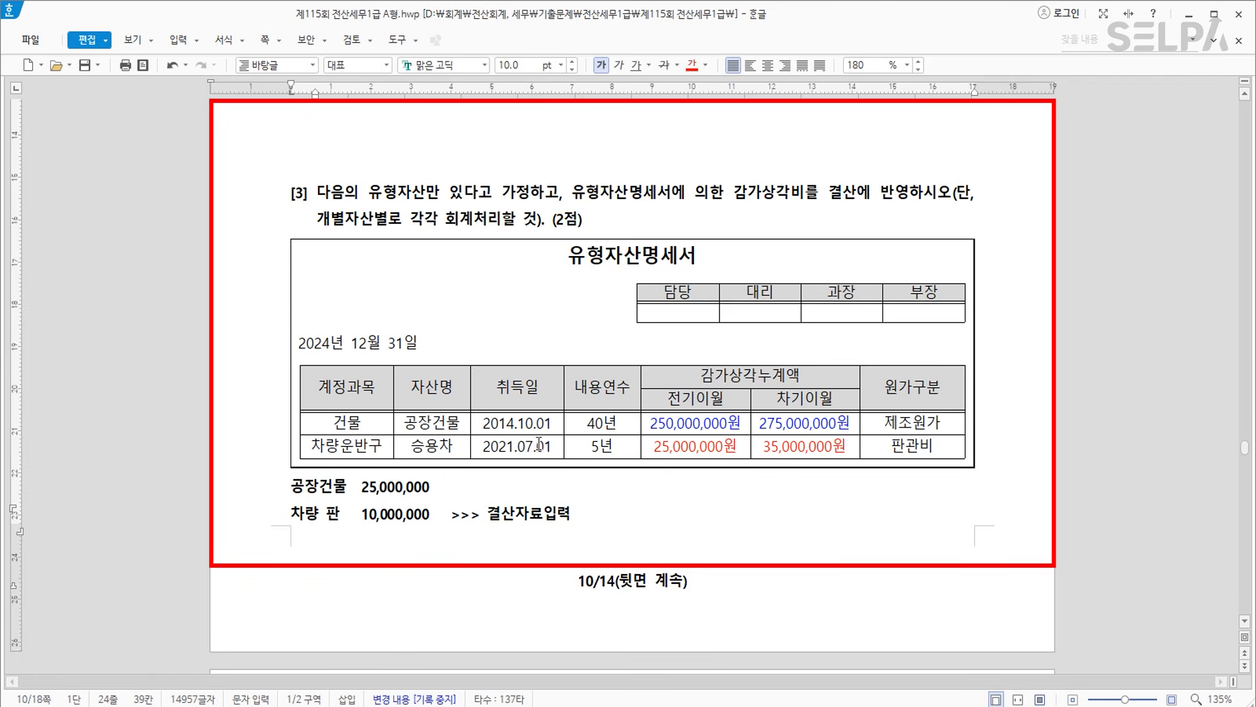
scroll(672, 450, down, 5)
Make the 280,000,000 tax base amount red and bold.
scroll(671, 448, down, 3)
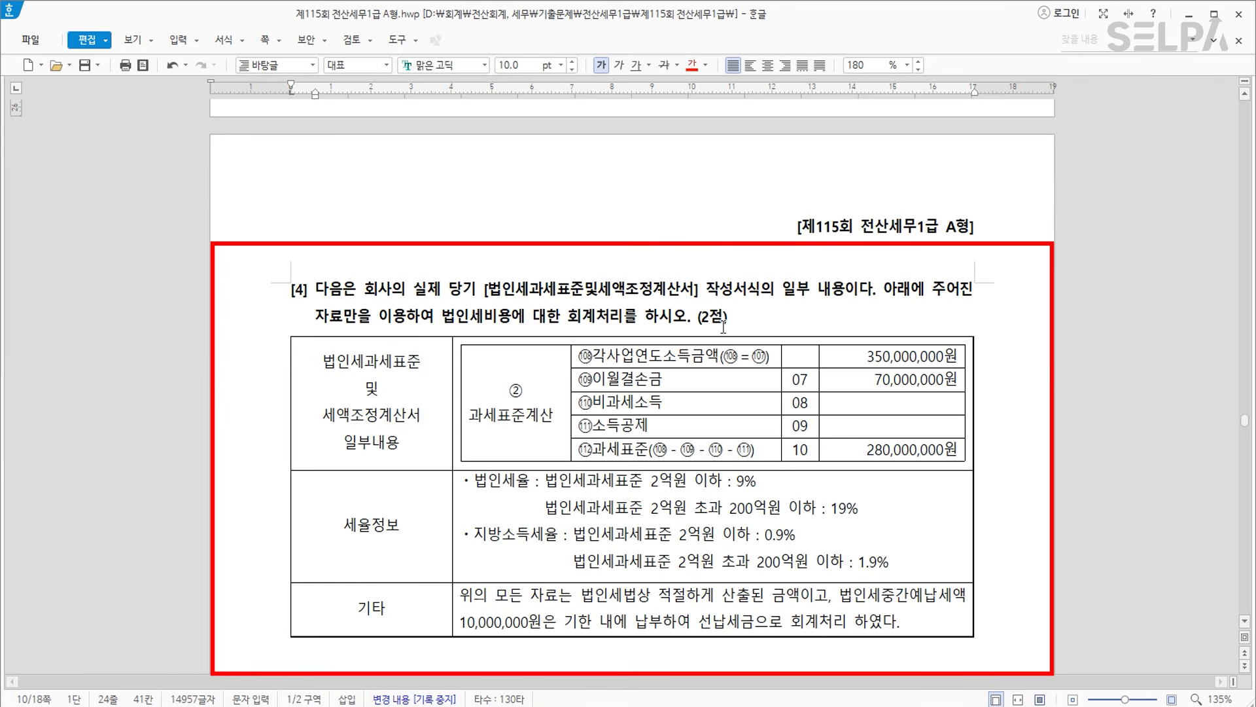
drag(867, 450, 958, 450)
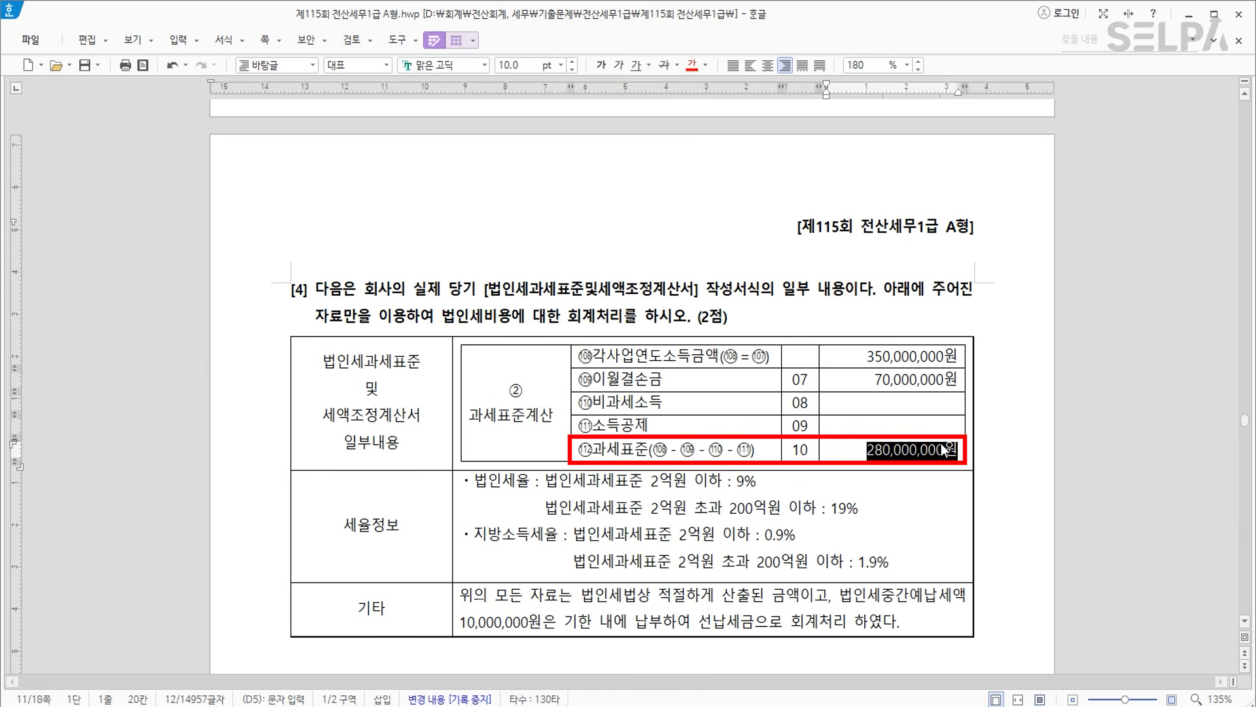
click(694, 68)
click(602, 64)
Bold the 법인세중간예납세액 10,000,000원 phrase in the 기타 row.
scroll(675, 486, down, 1)
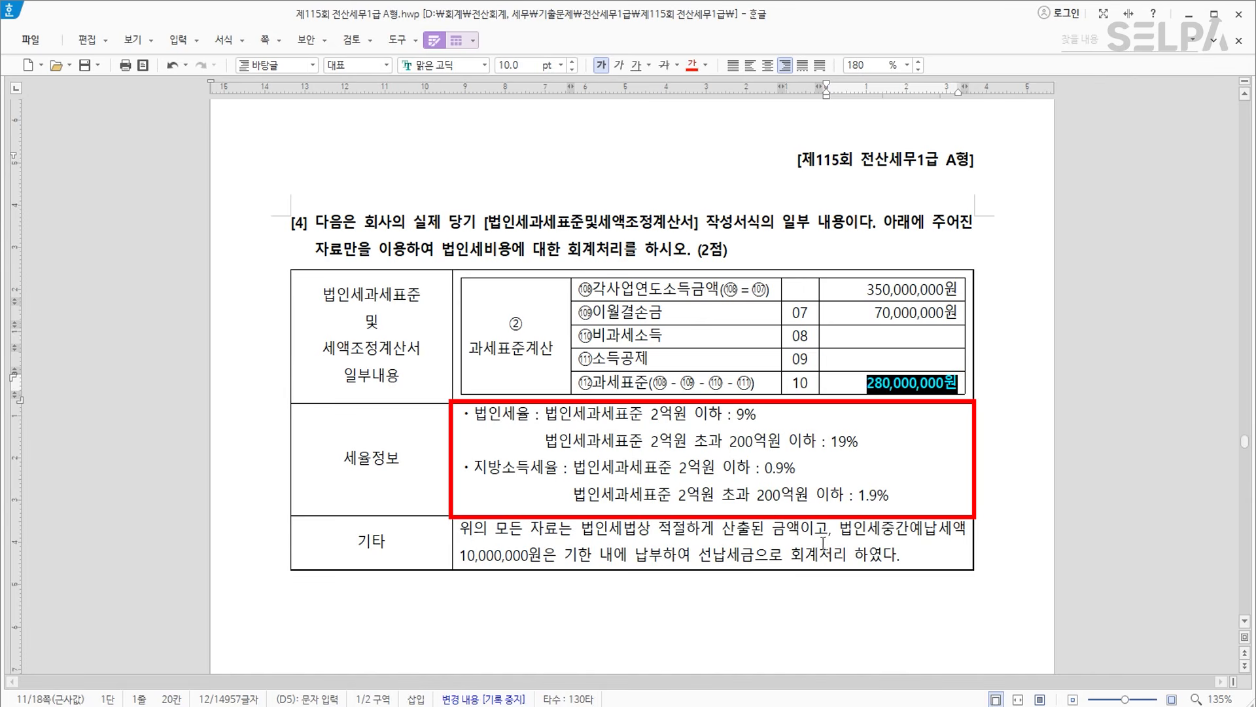
drag(842, 527, 541, 554)
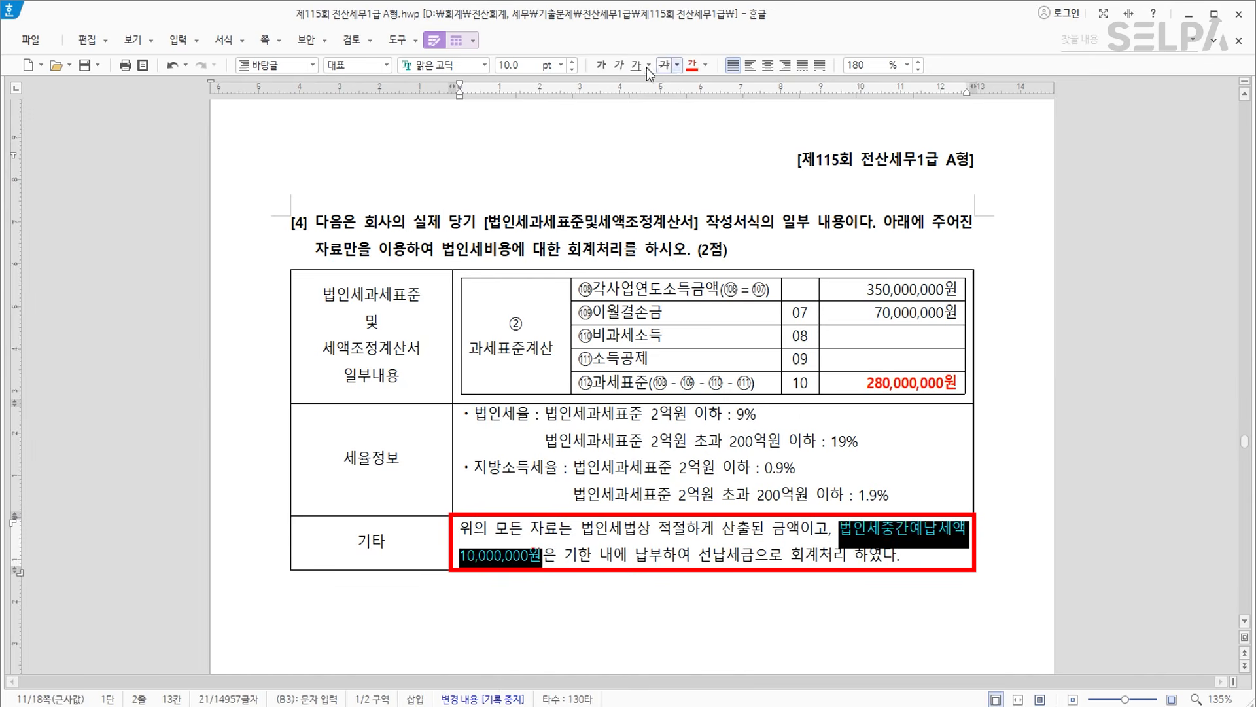
click(603, 65)
click(614, 614)
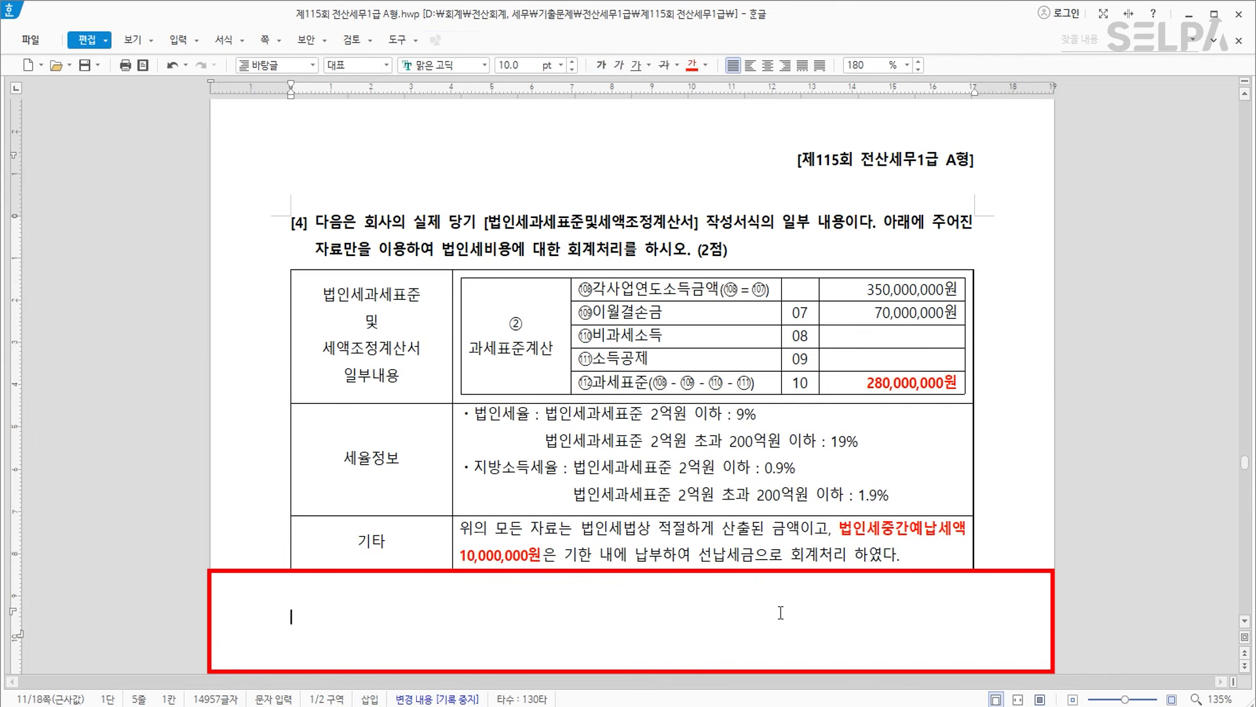
Write the line 200,000,000 * 9% = 18,000,000 below the table, with 200,000,000 bold.
text(200,000,000)
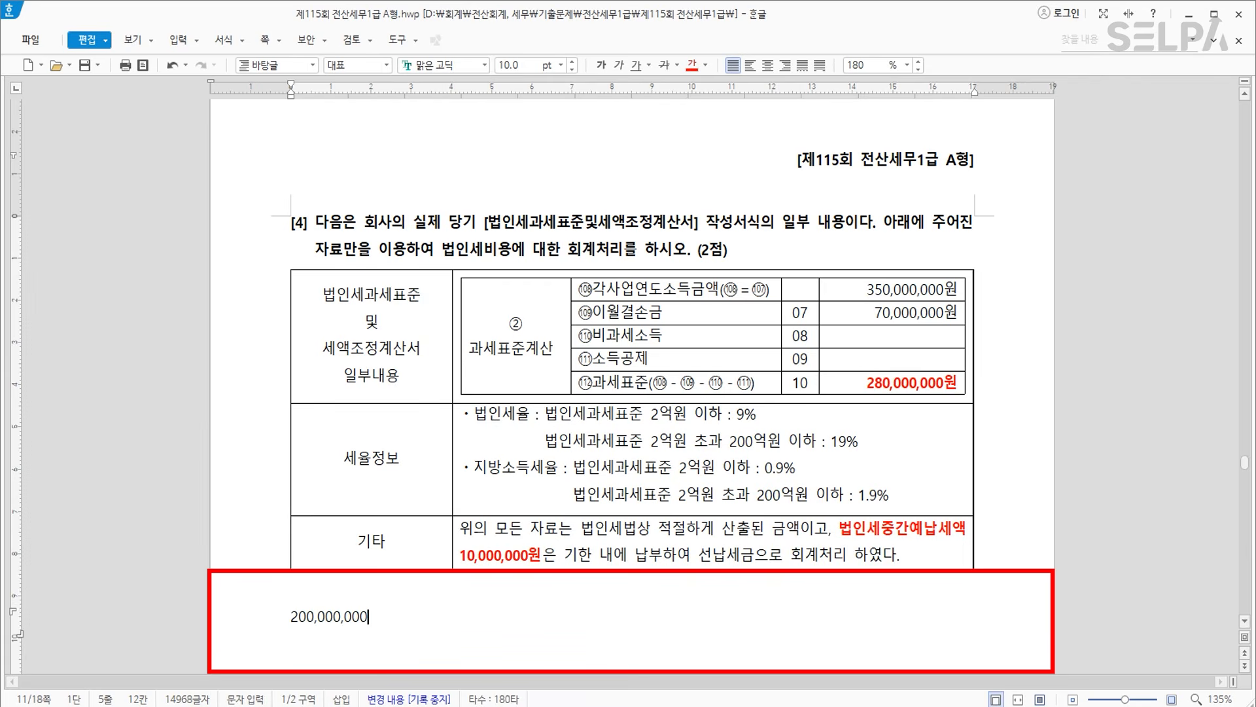
click(251, 633)
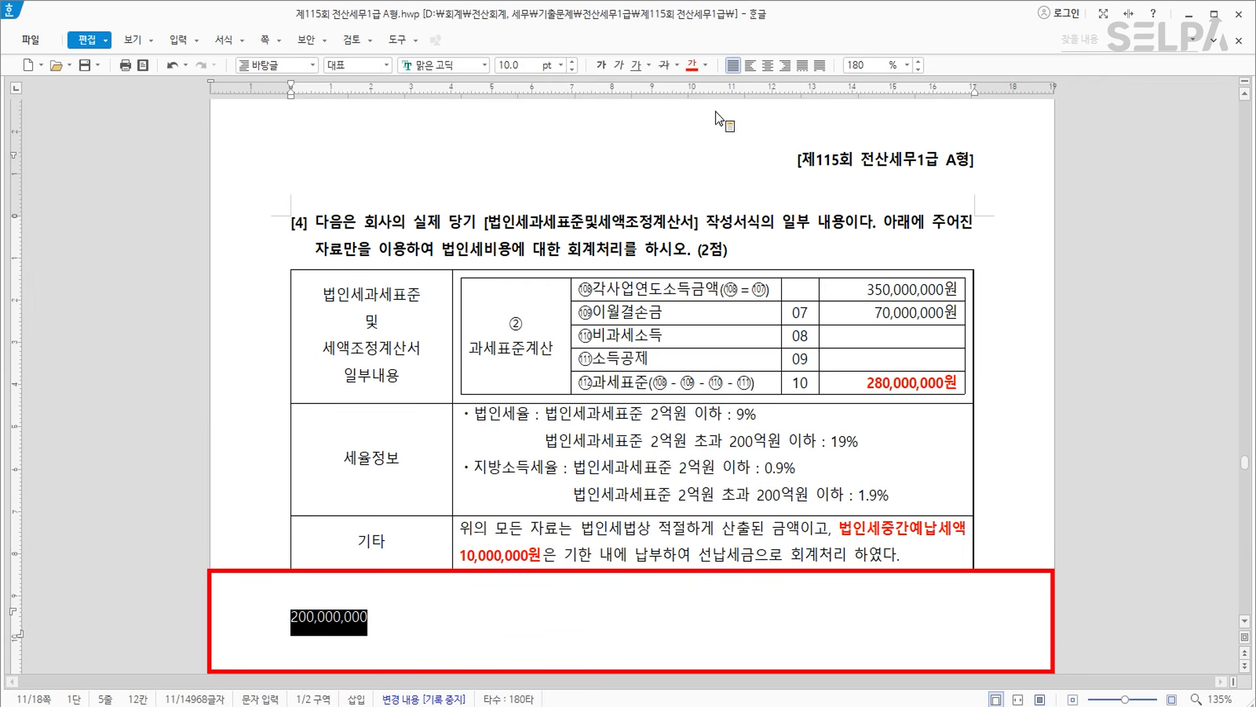
click(601, 65)
click(413, 617)
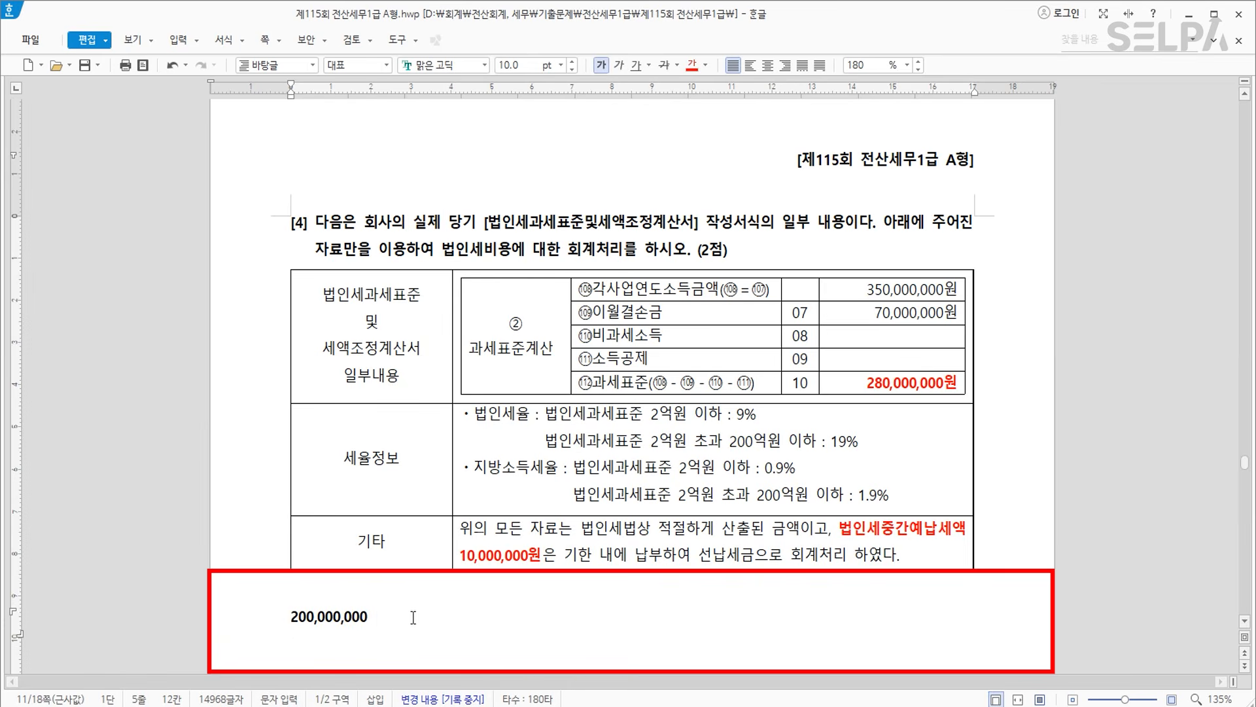
text(*  9)
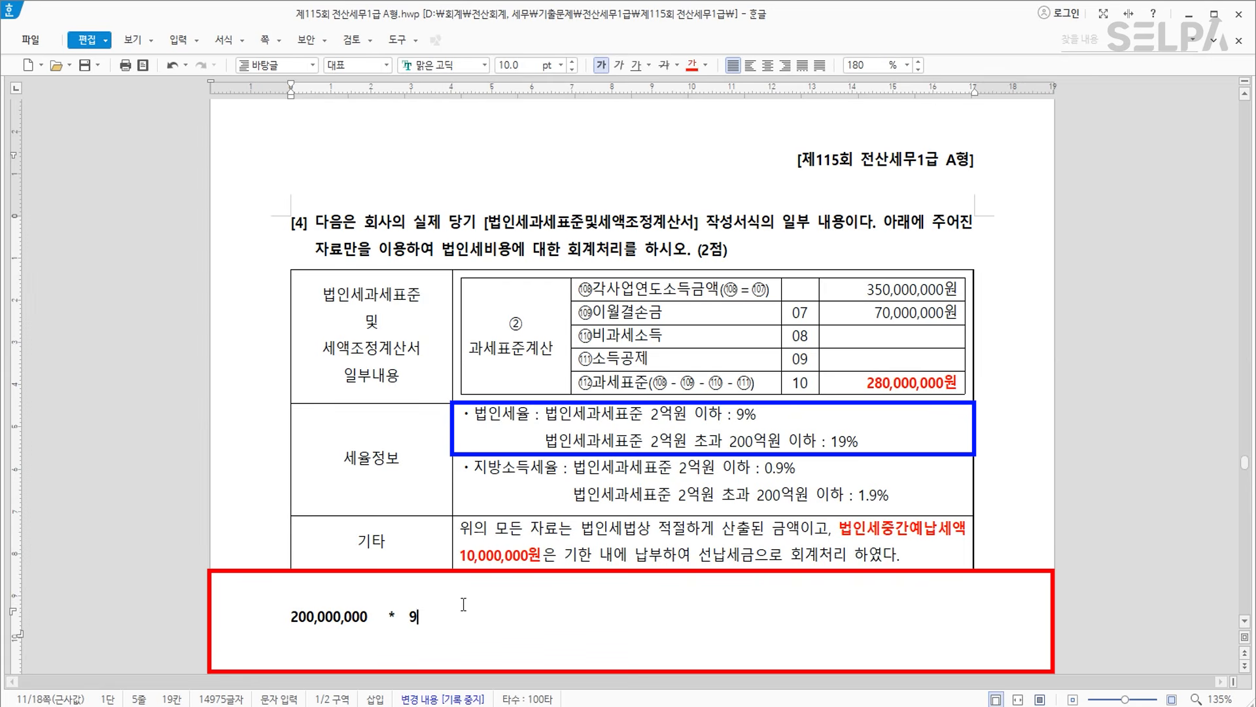
text(%   =  18,000,000)
key(Home)
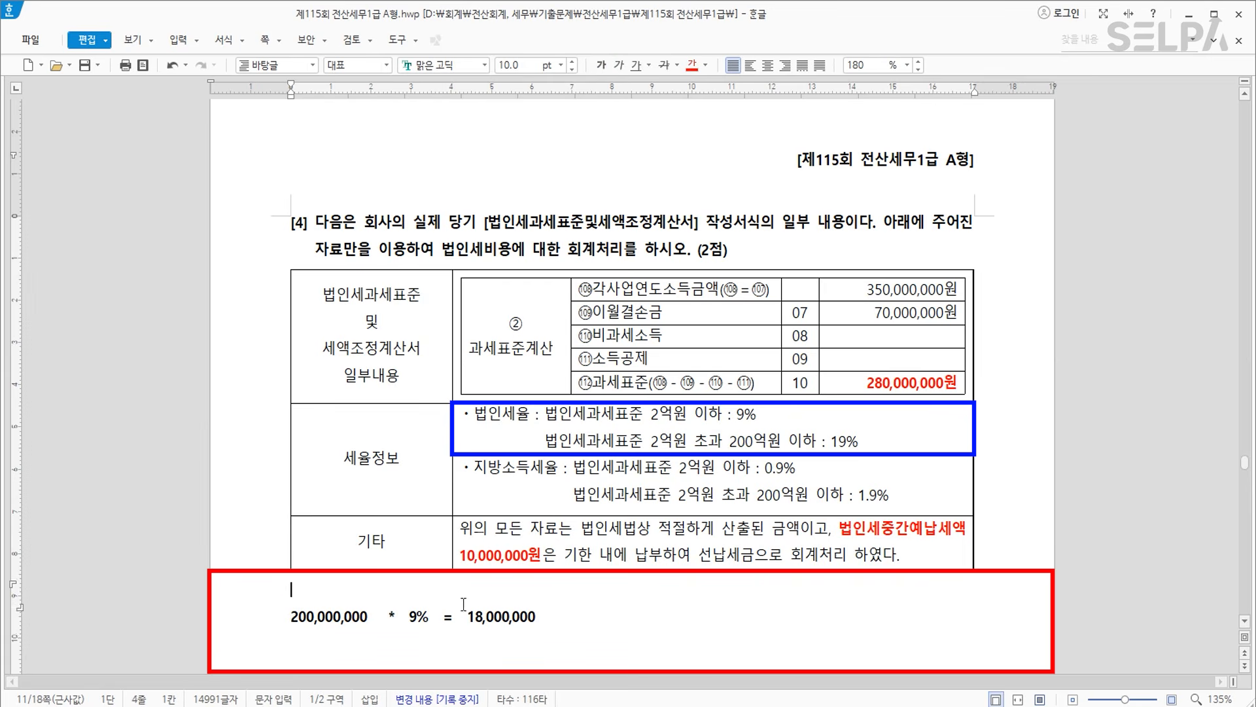
key(Return)
key(Up)
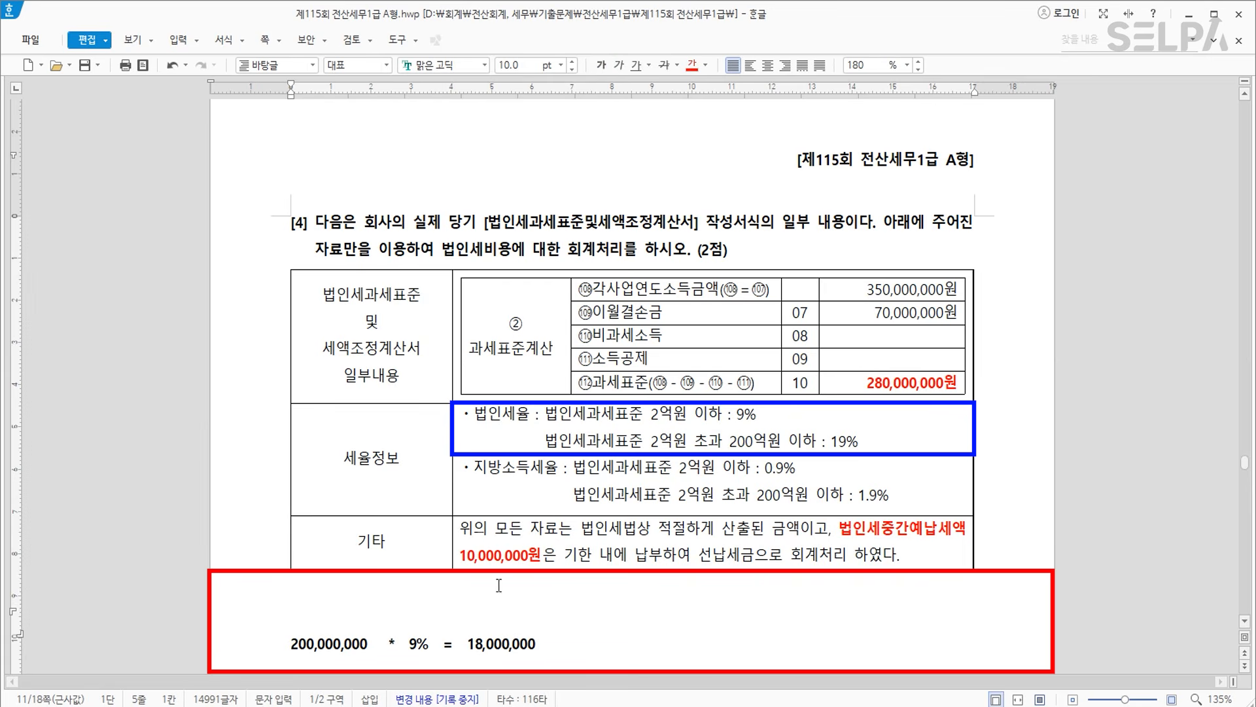
key(Delete)
Add the line 80,000,000 * 19% = 15,200,000 >> 33,200,000 + 3,320,000.
scroll(667, 544, down, 1)
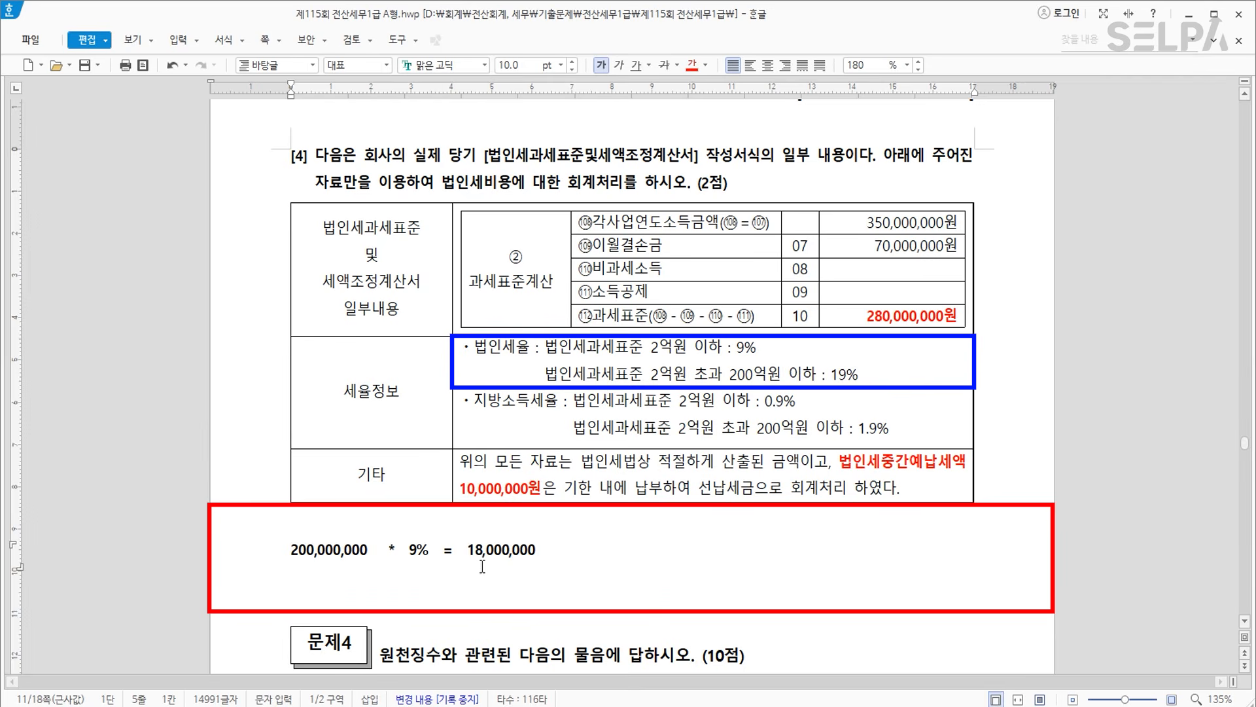
click(576, 567)
key(Return)
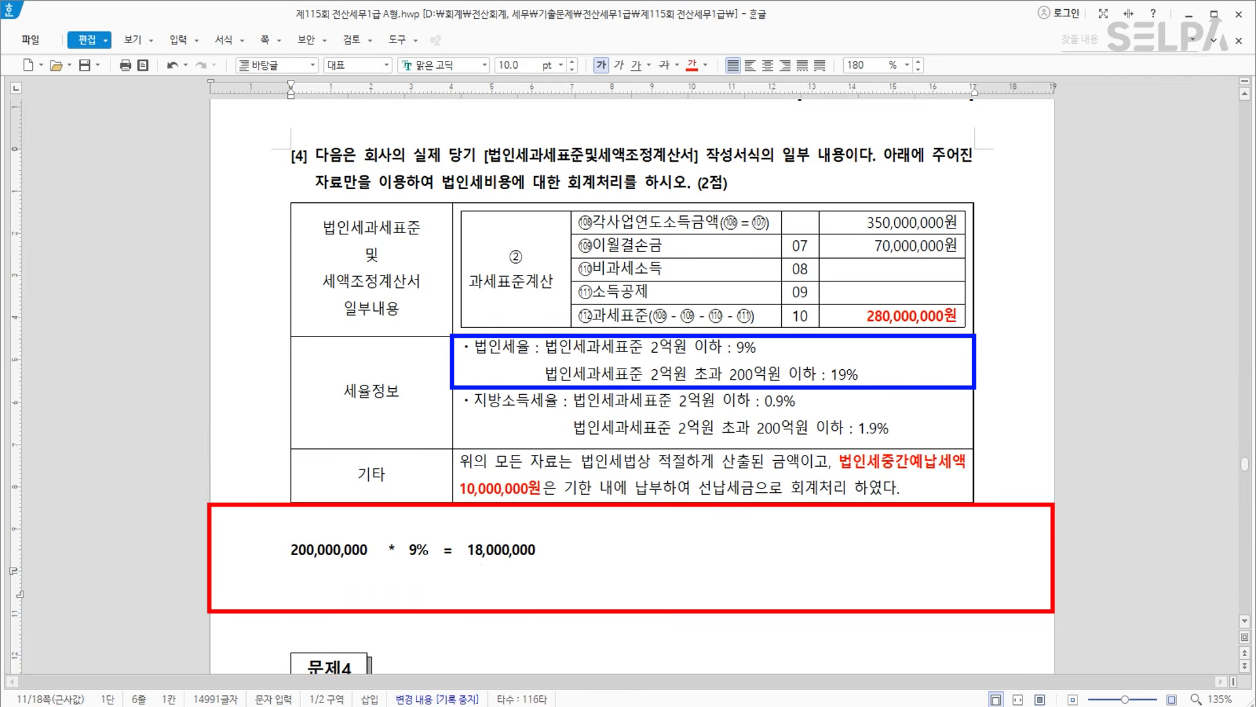
text(80,000,000    *  19)
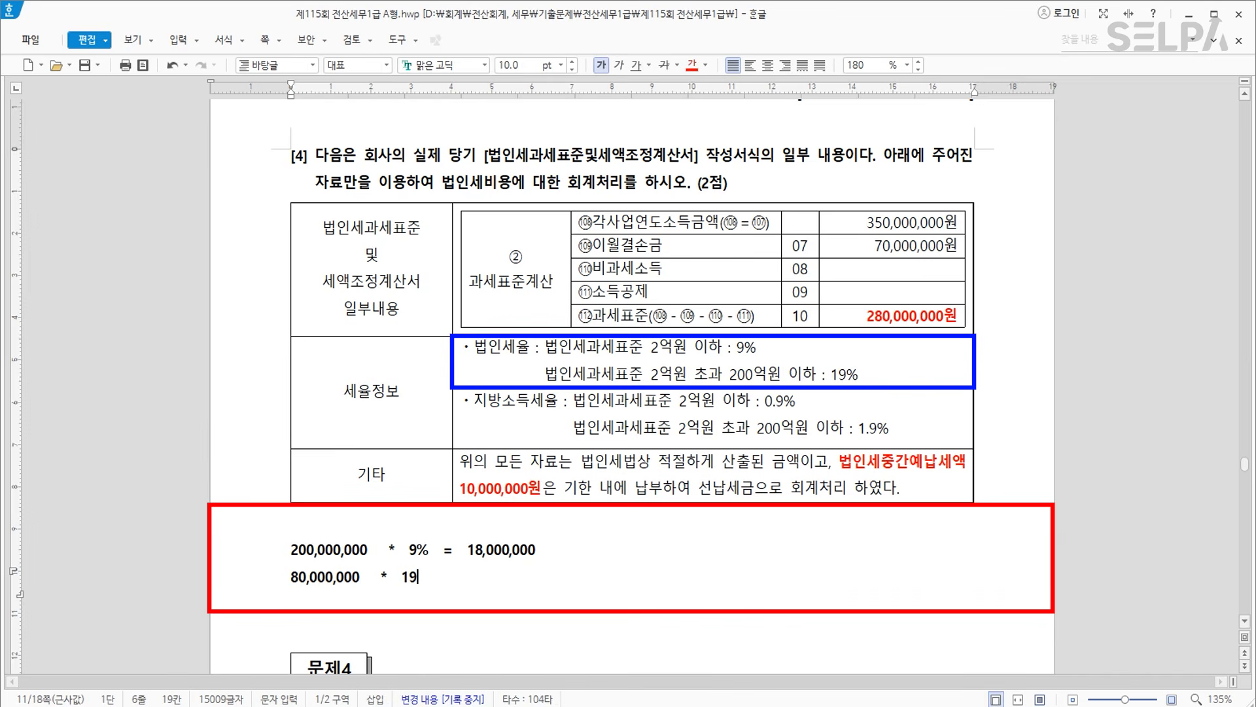
text(%  =  15,200,000)
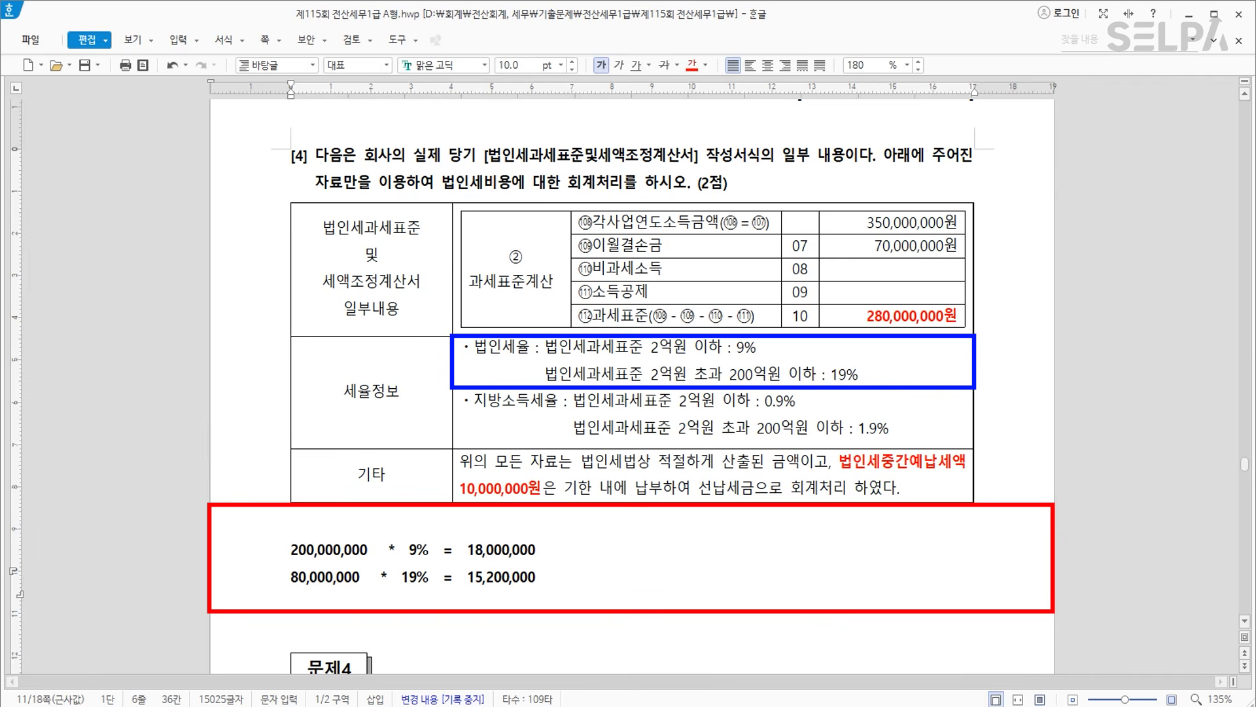
text(   >)
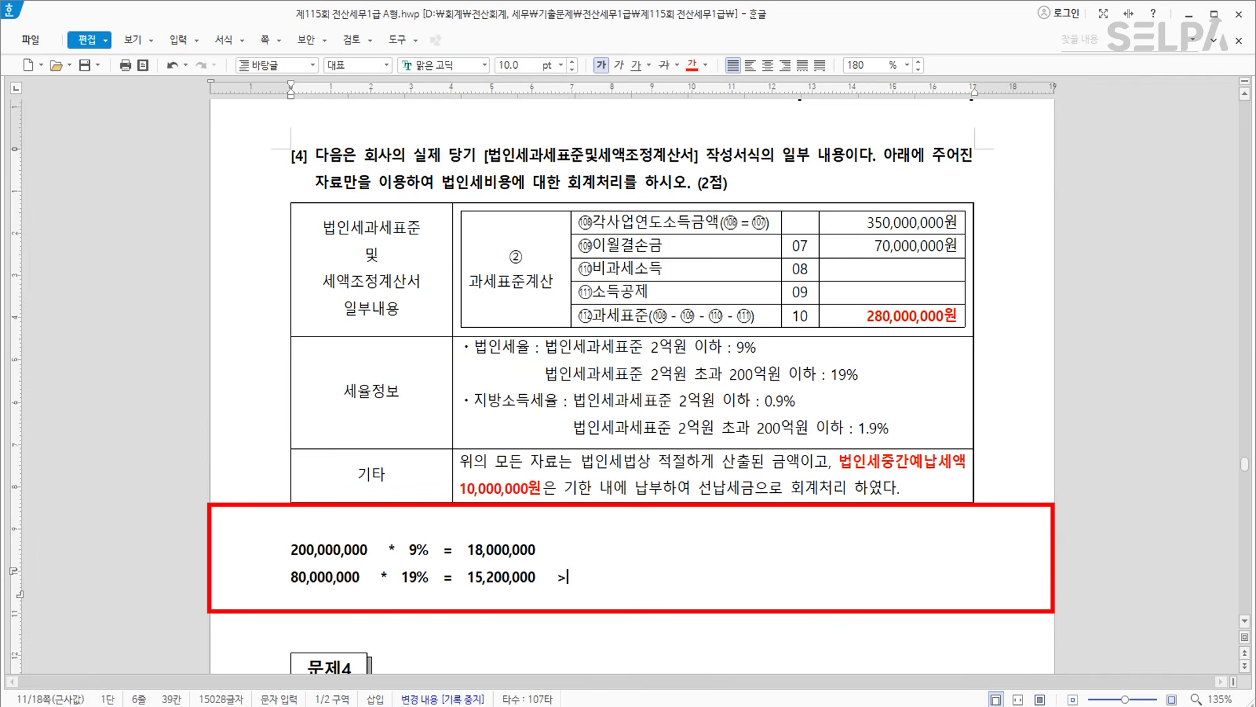
text(> 33,200,000 +)
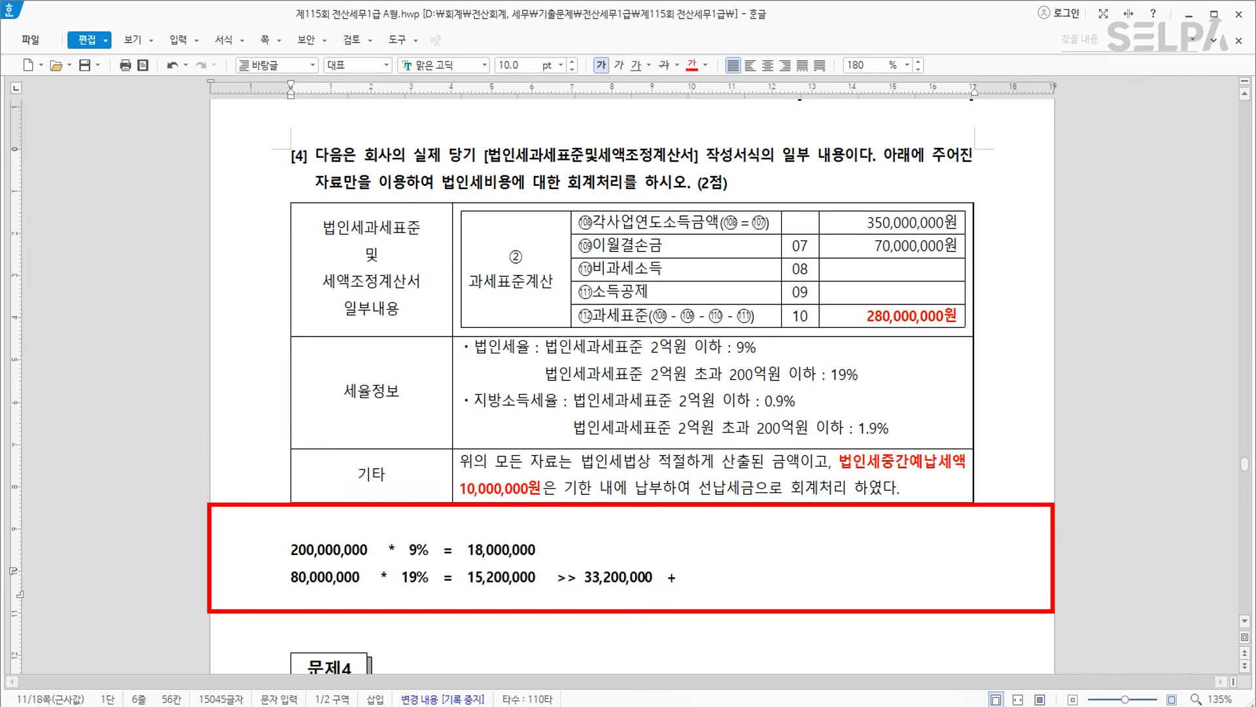
text(   3,320,000 =)
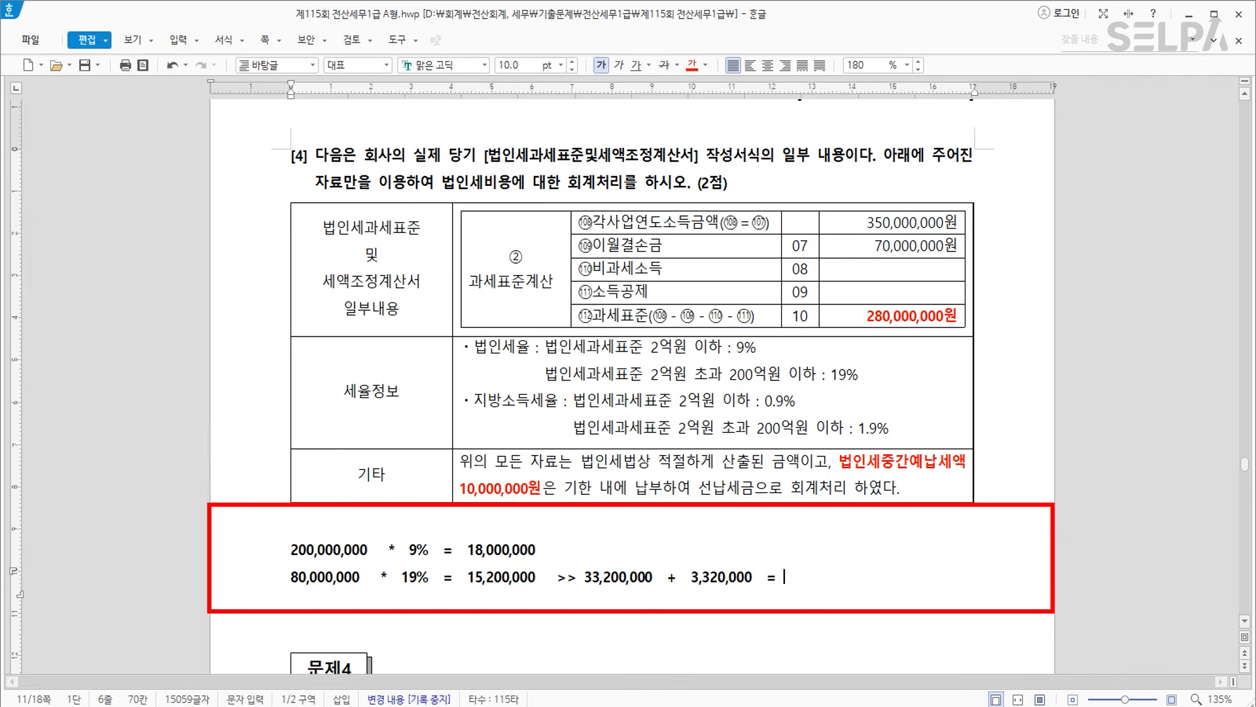
Finish the total as 36,520,000 -10,000,000 and add a line reading 26,520,000 추가계상액.
text(36,520,000)
drag(786, 582, 871, 582)
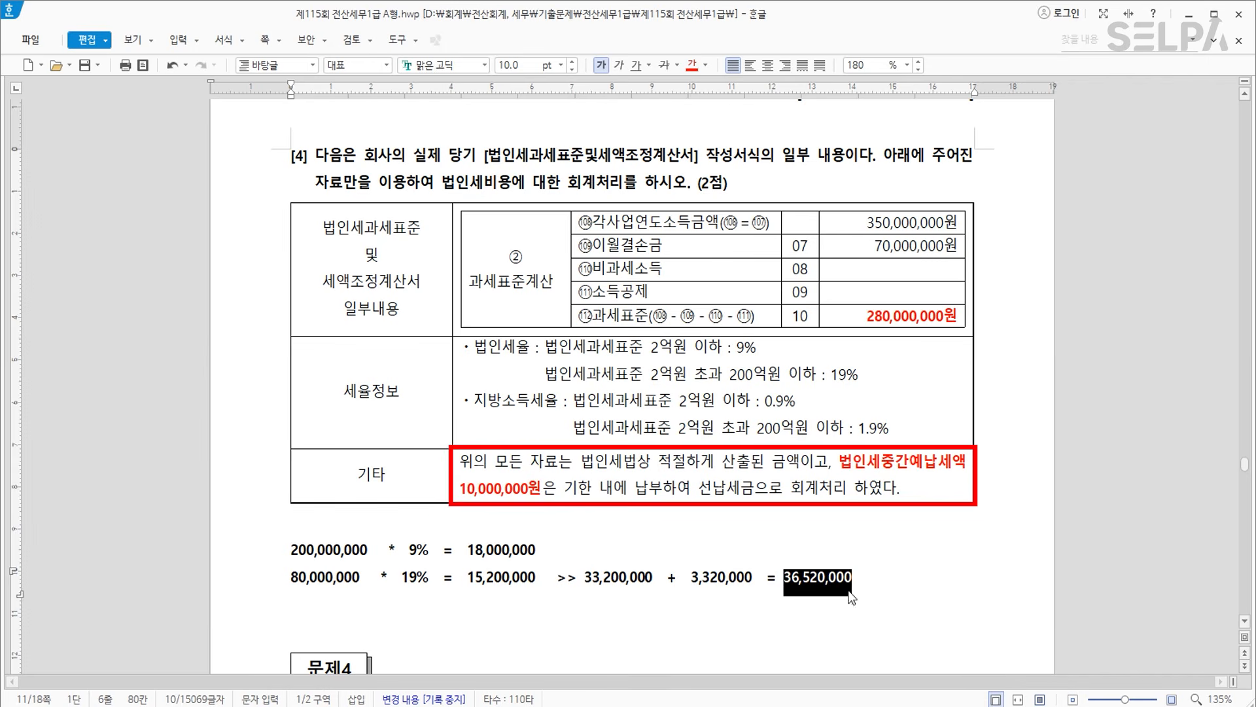
click(870, 579)
text(-)
text(10,000,000)
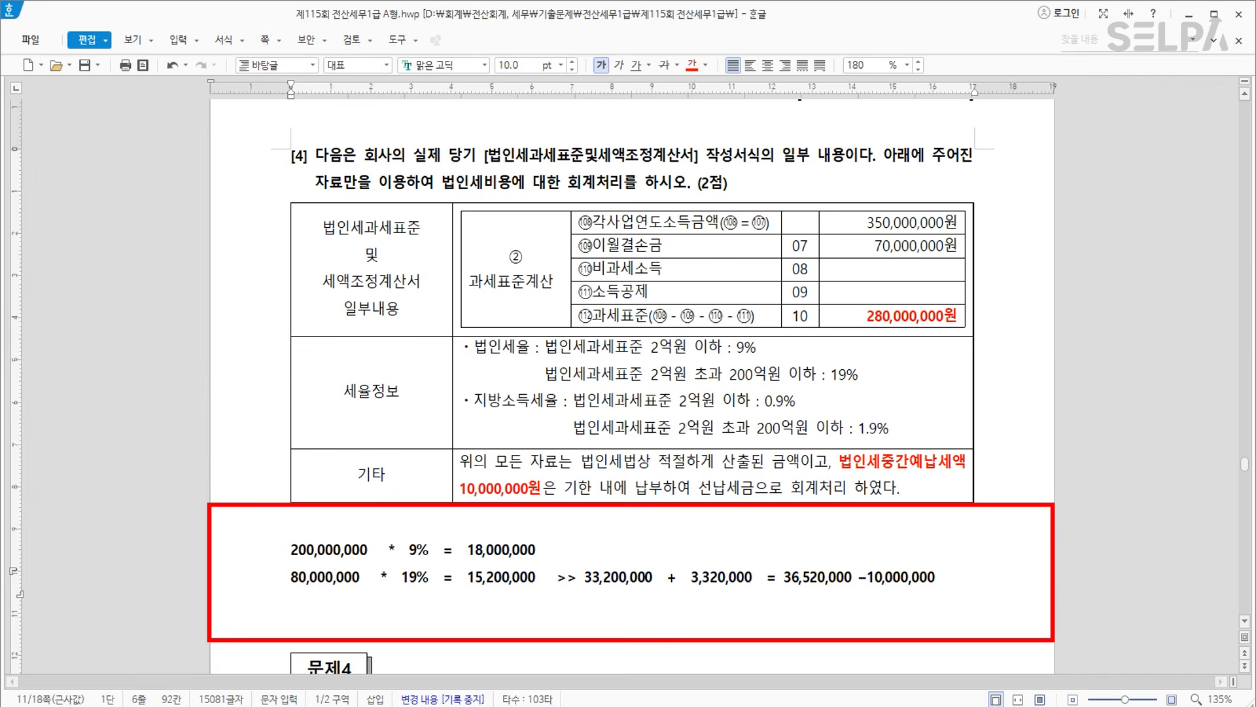
key(Return)
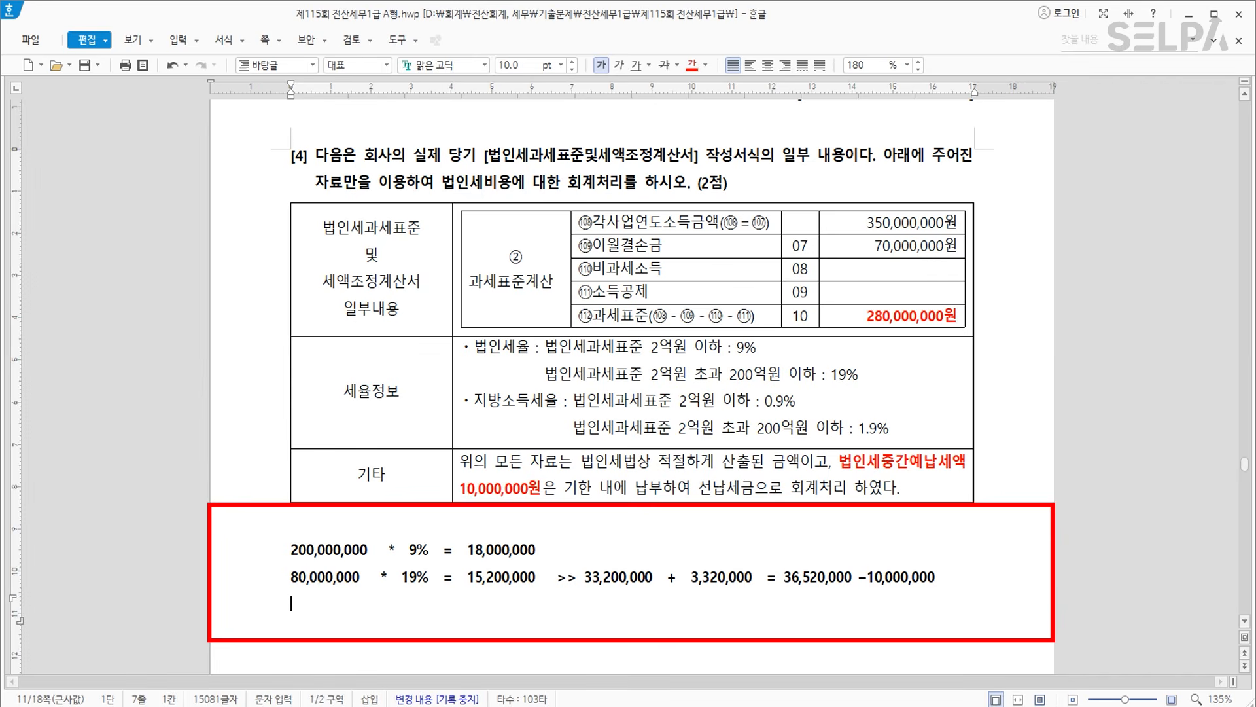
text(26)
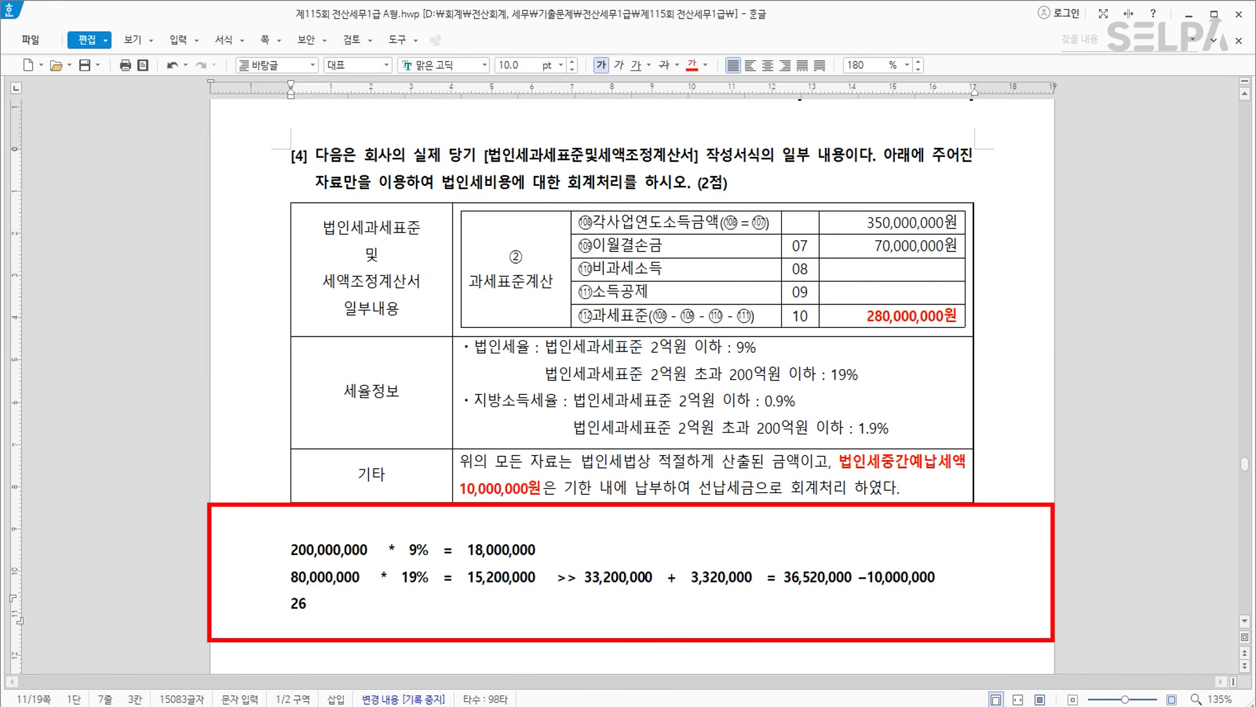
text(,520,000 추)
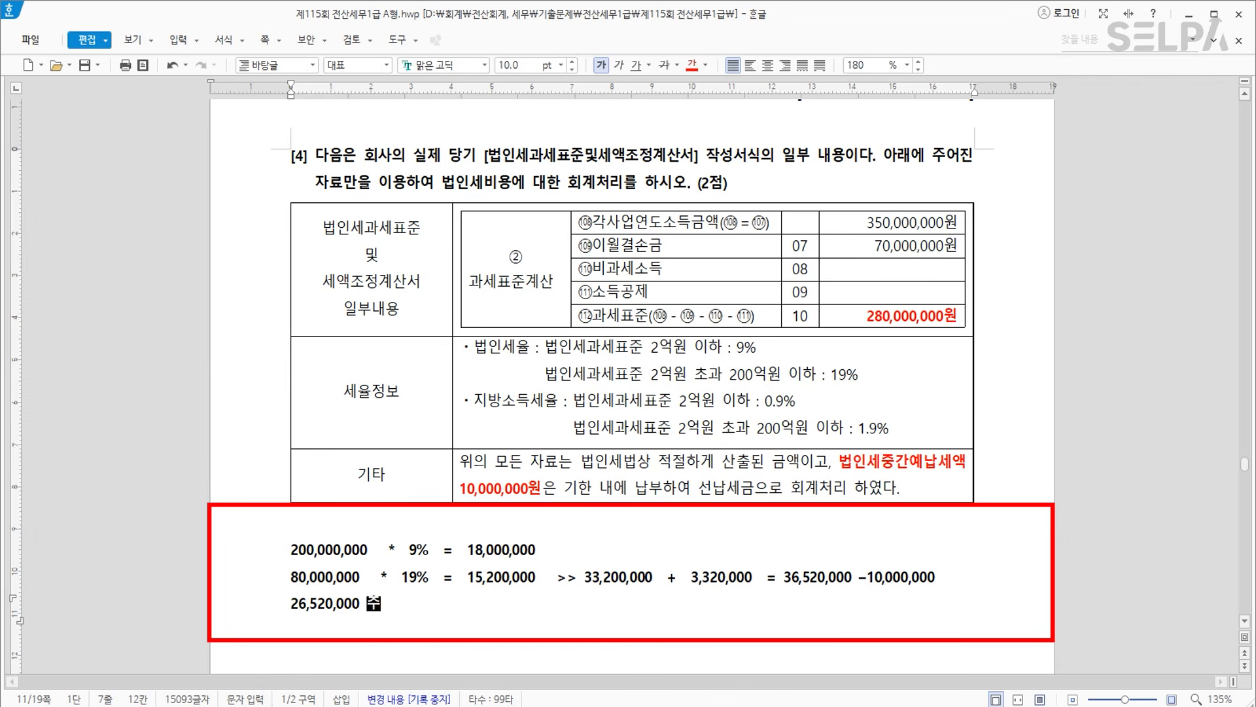
text(가계상에)
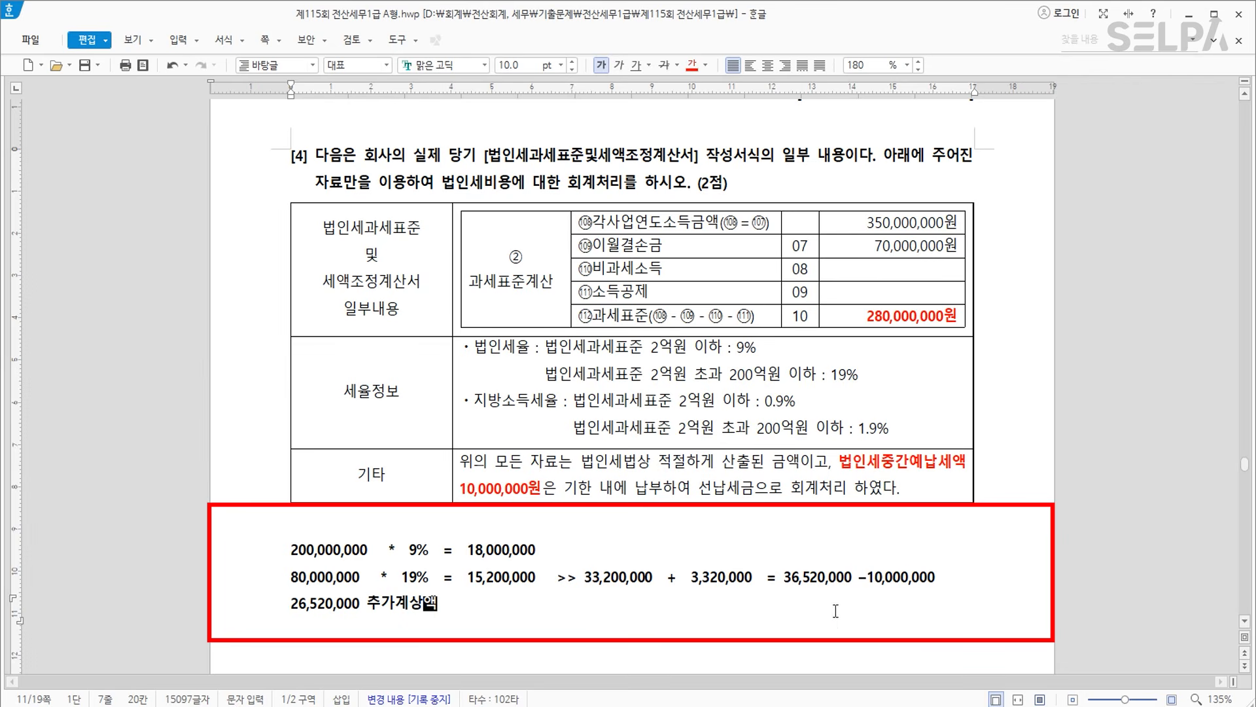
drag(866, 579, 937, 580)
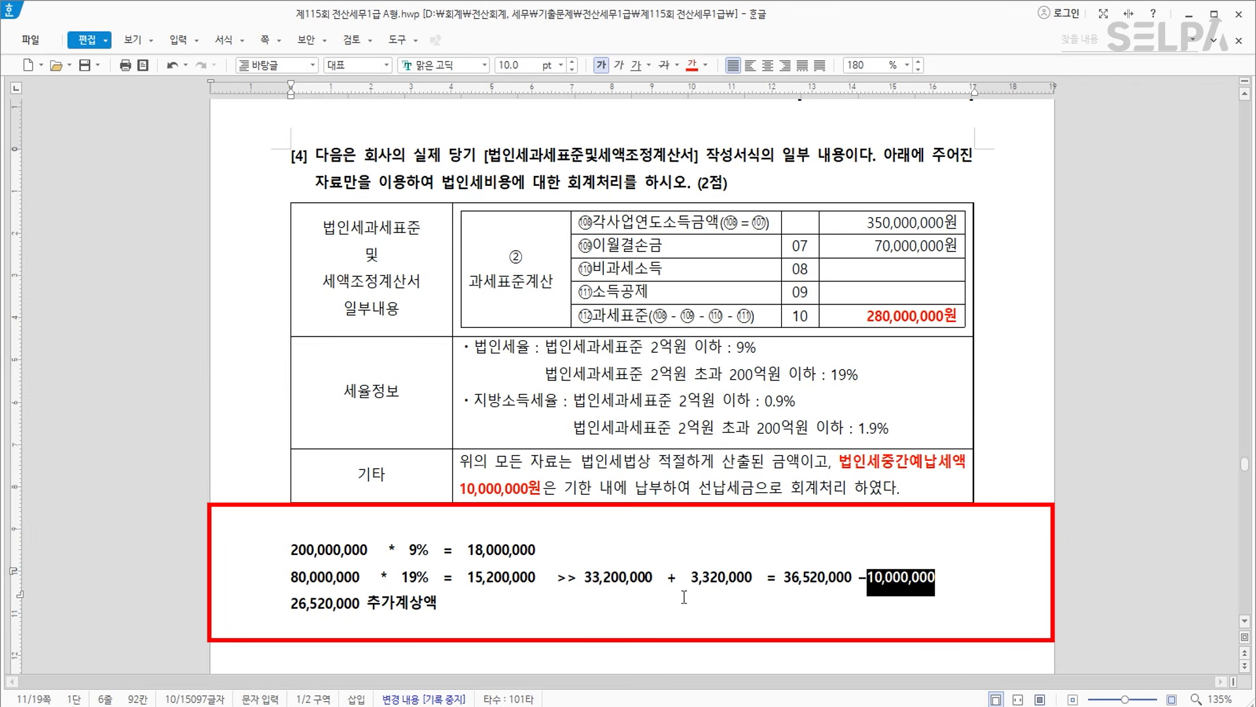
click(535, 656)
In KcLep 결산자료입력, enter 25,000,000 building depreciation under manufacturing costs.
scroll(535, 656, up, 10)
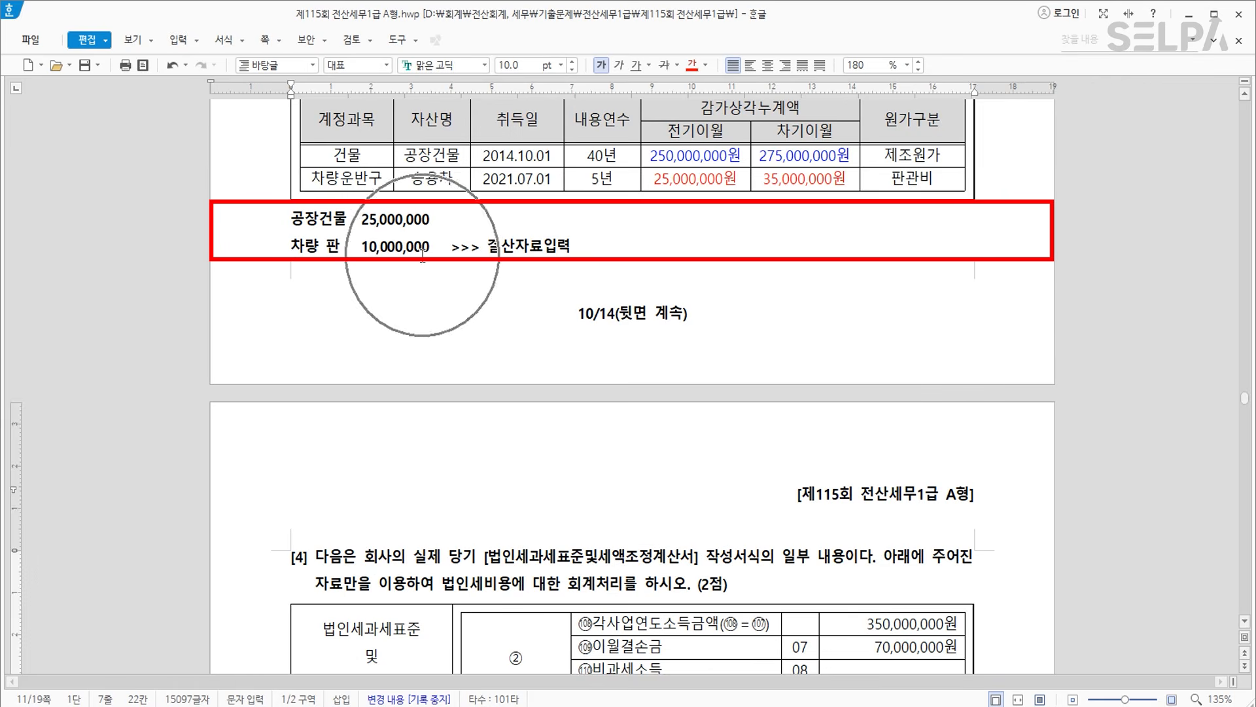
key(alt+Tab)
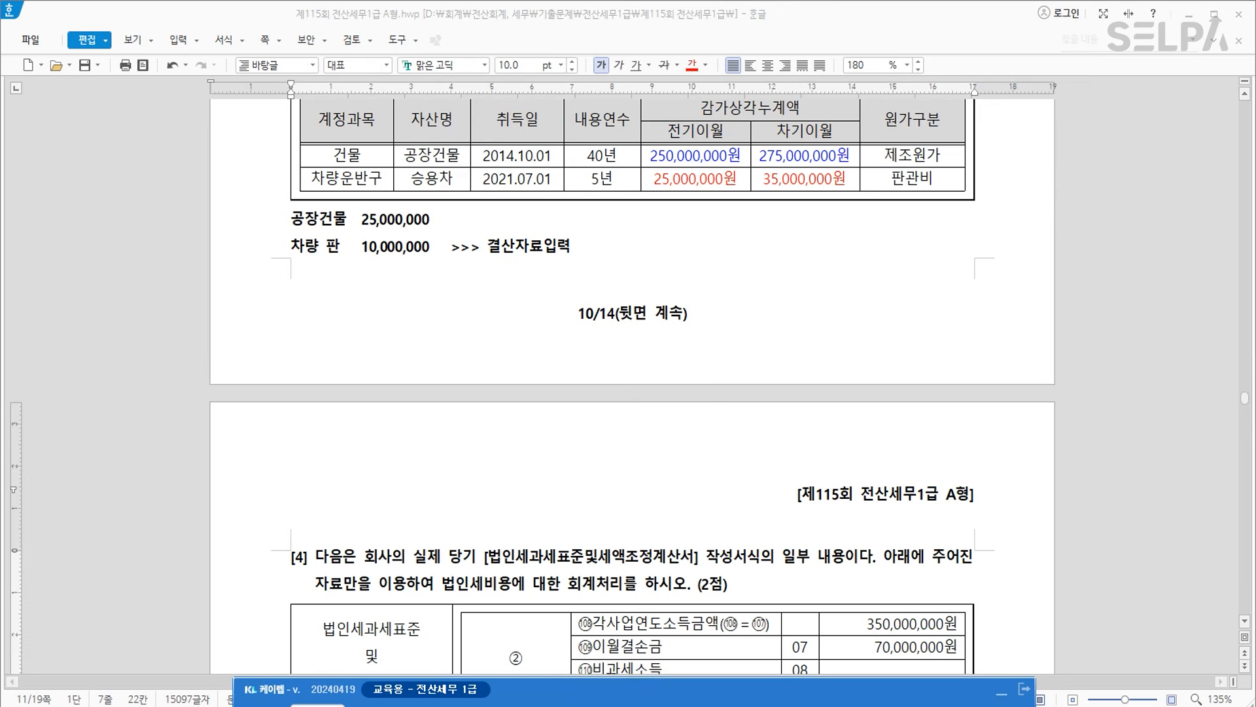
text(ㄱㅅ)
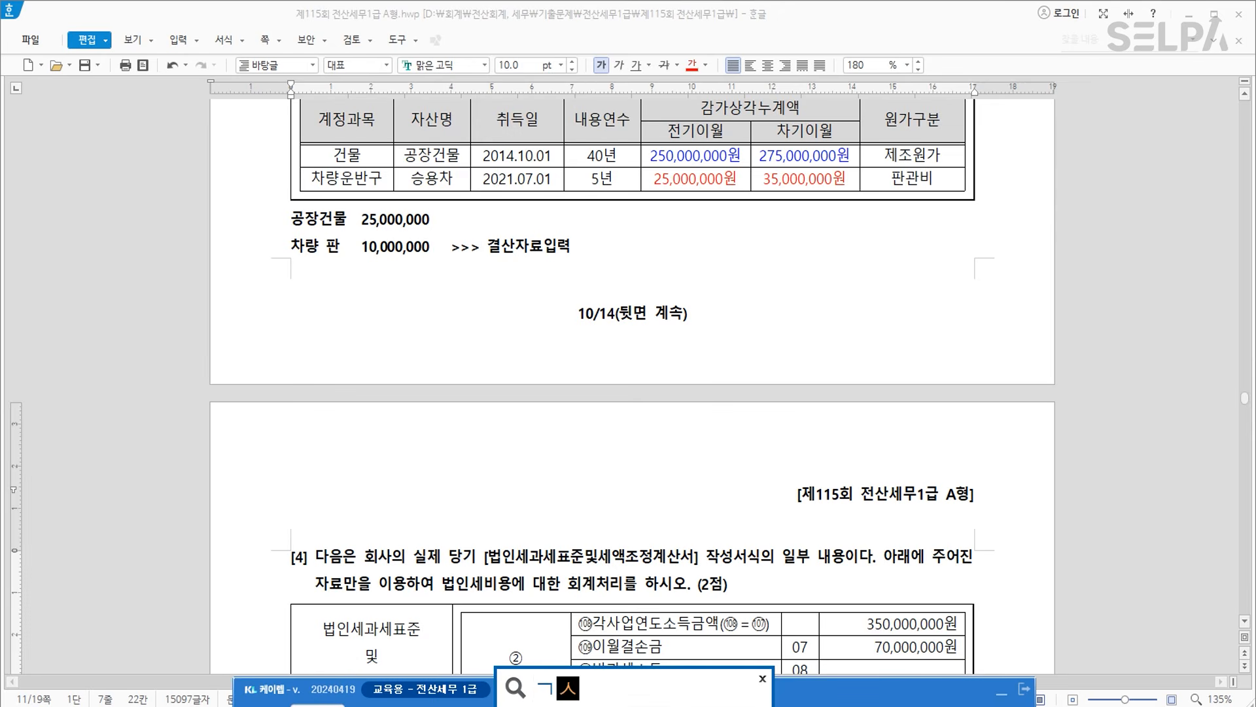
key(Return)
key(Return)
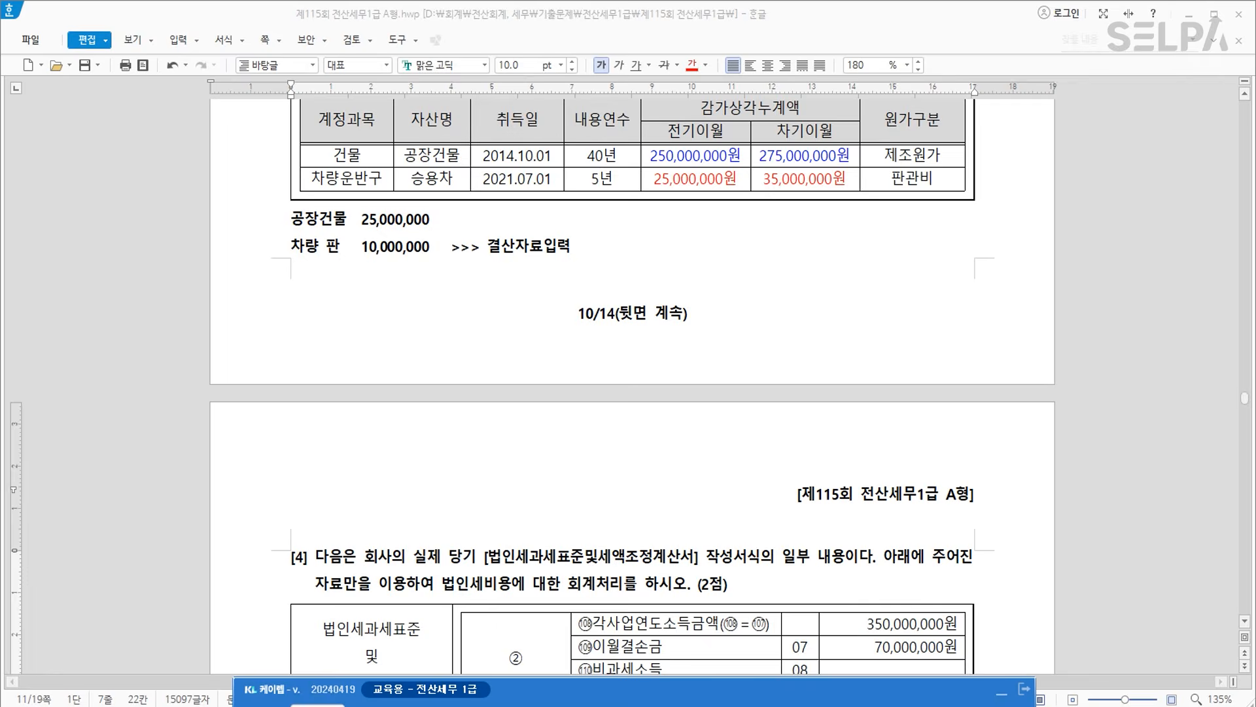
text(0112)
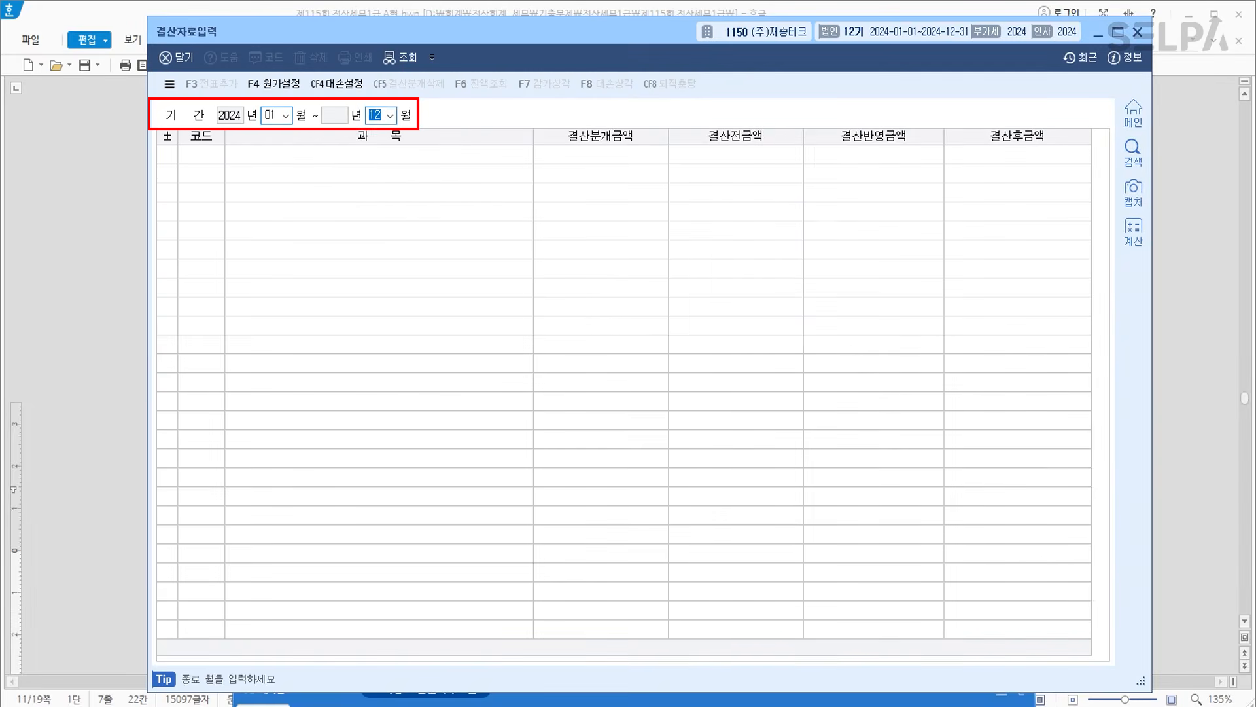
click(352, 628)
scroll(517, 412, down, 7)
scroll(531, 433, down, 1)
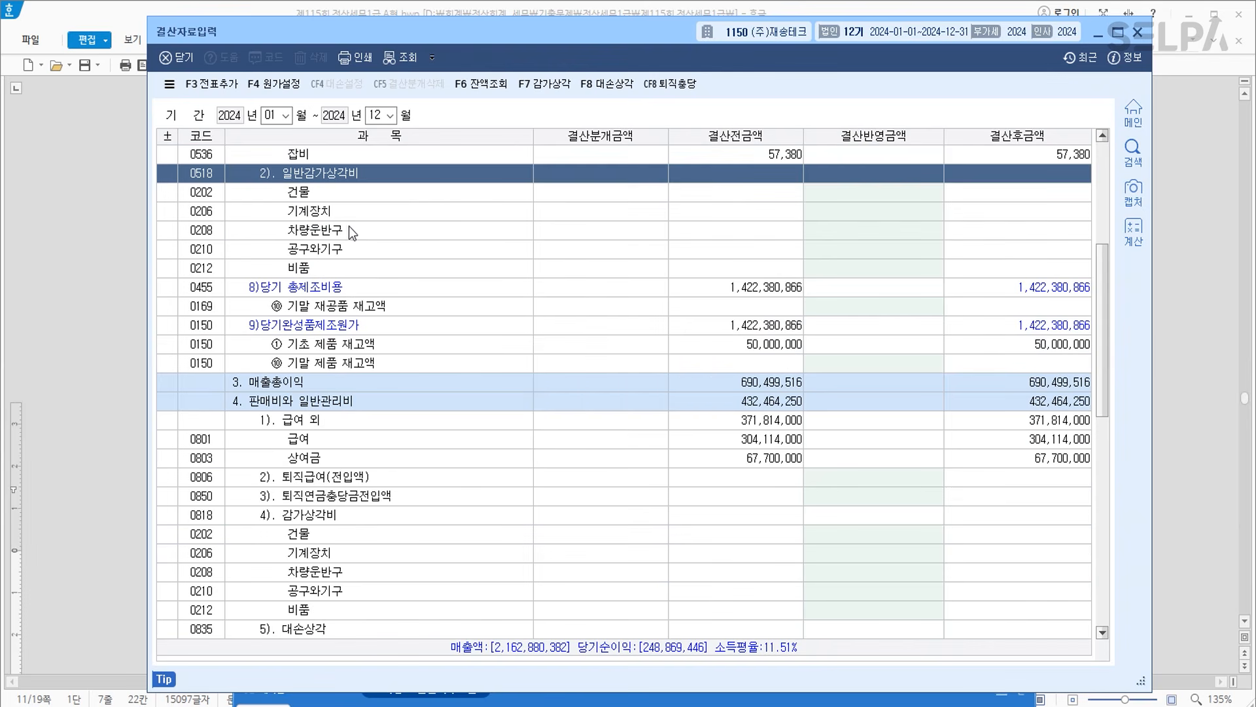
click(351, 192)
drag(439, 34, 373, 268)
text(25000000)
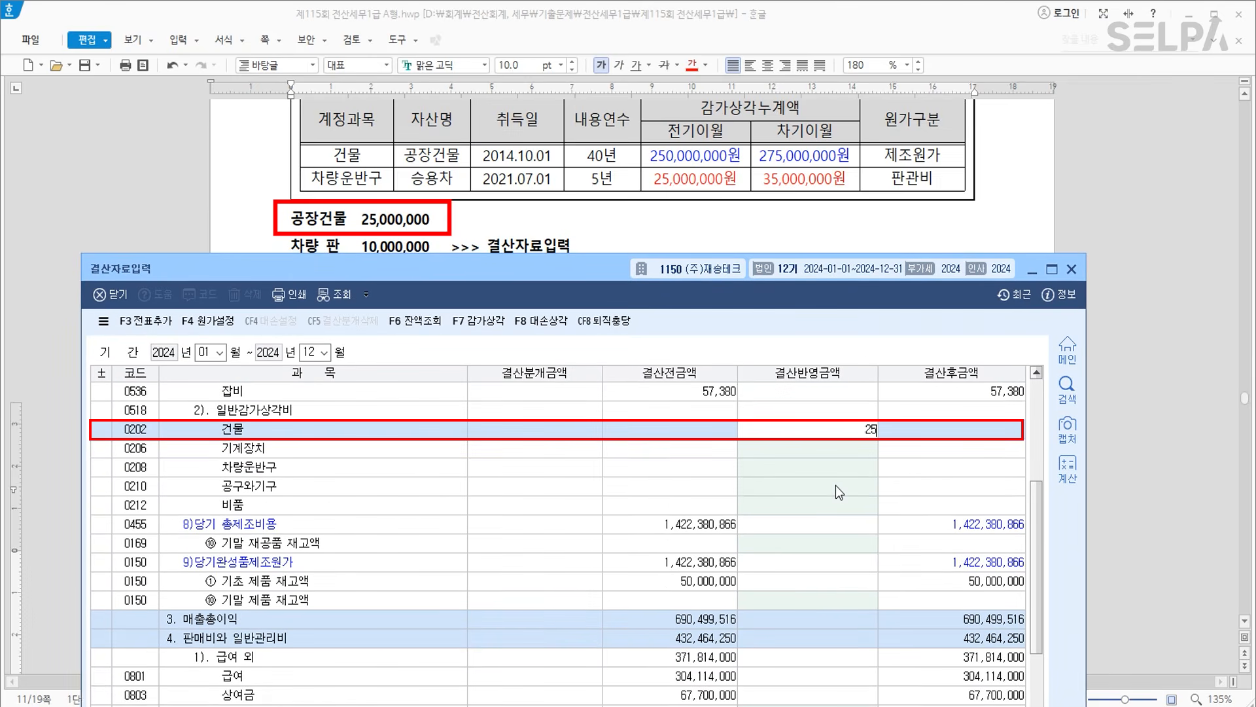
key(Return)
Enter 10,000,000 depreciation for 0208 차량운반구 under 판관비.
drag(458, 267, 490, 49)
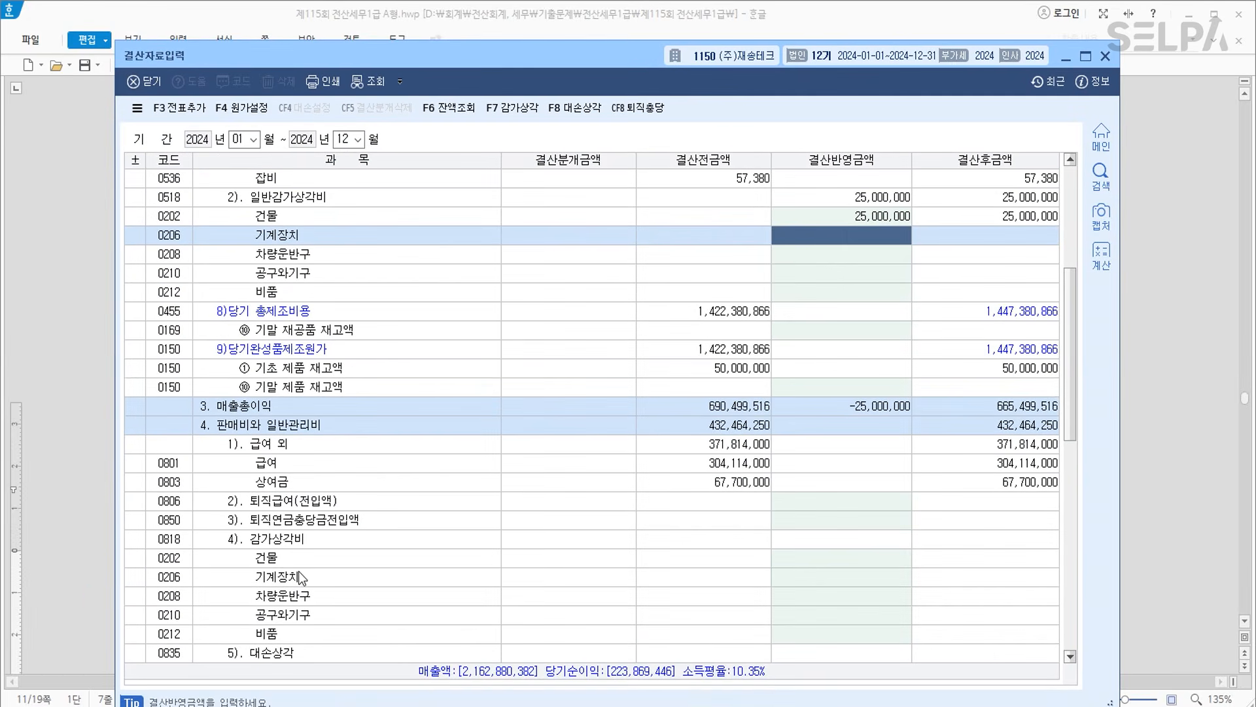
click(286, 541)
click(308, 597)
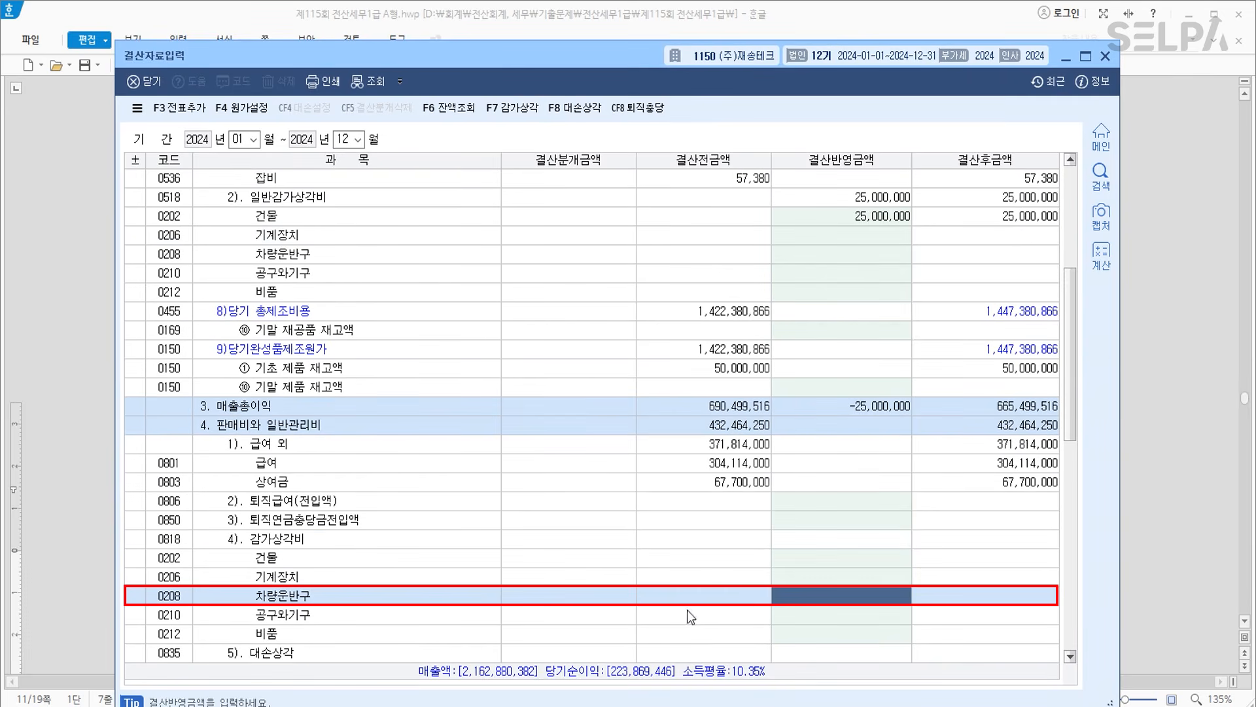
text(10000000)
key(Return)
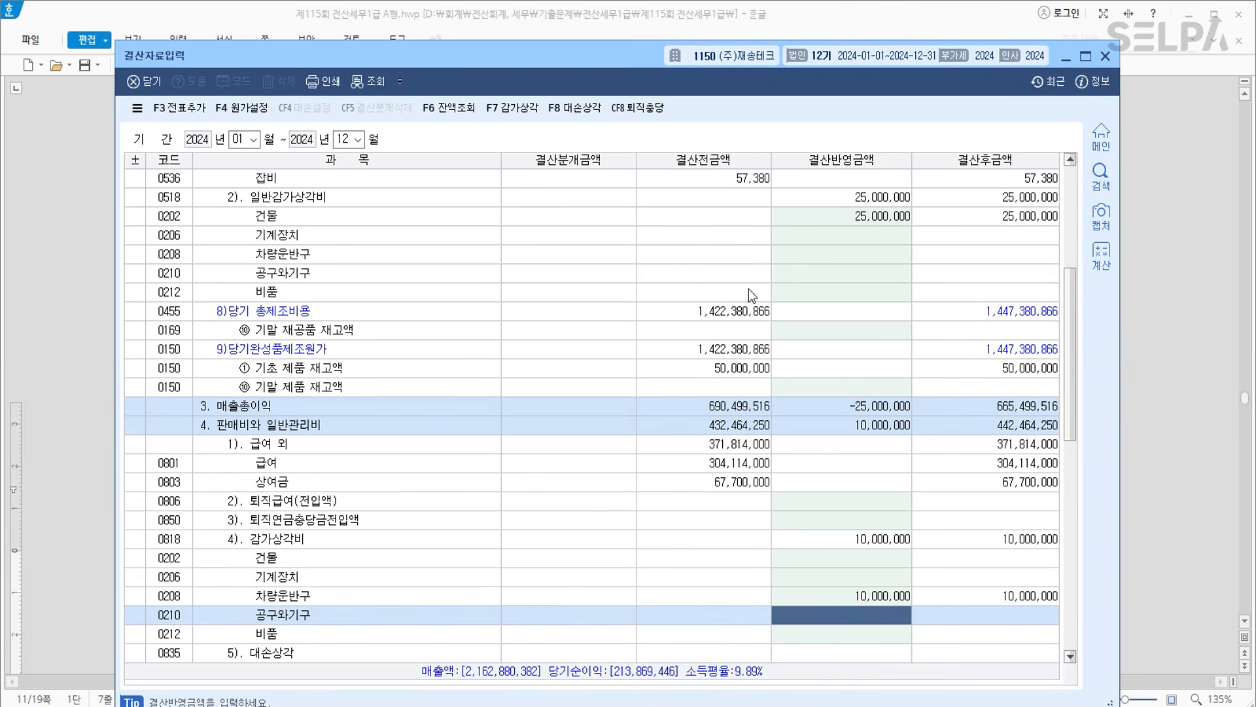
drag(640, 63, 638, 47)
Enter corporate tax of 10,000,000 선납세금 and 26,520,000 추가계상액.
scroll(776, 273, down, 15)
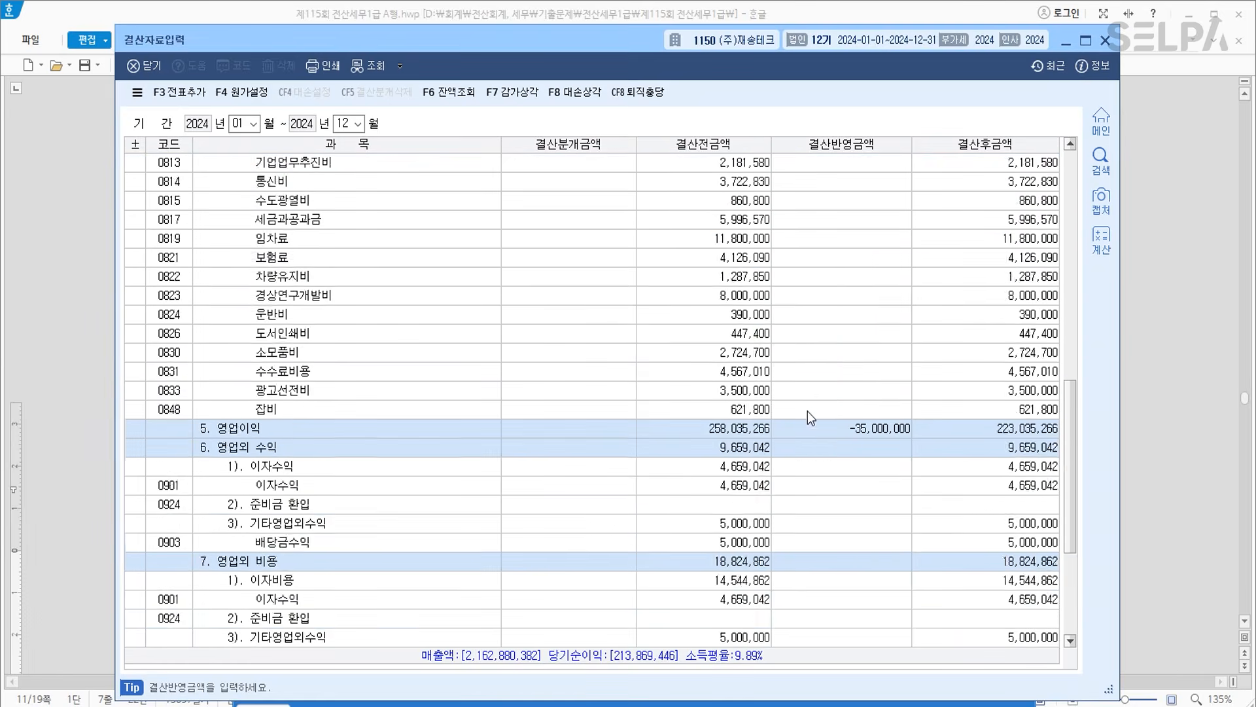
click(879, 563)
text(10000000)
key(Return)
text(26520000)
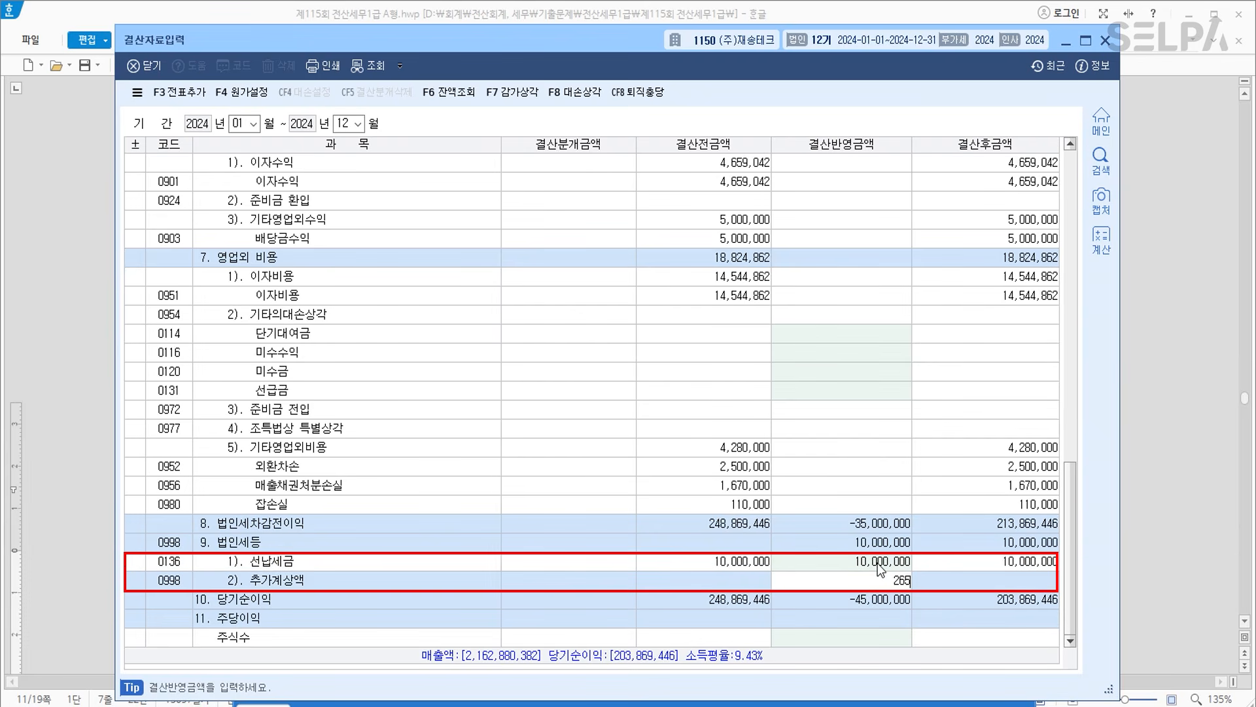
key(Return)
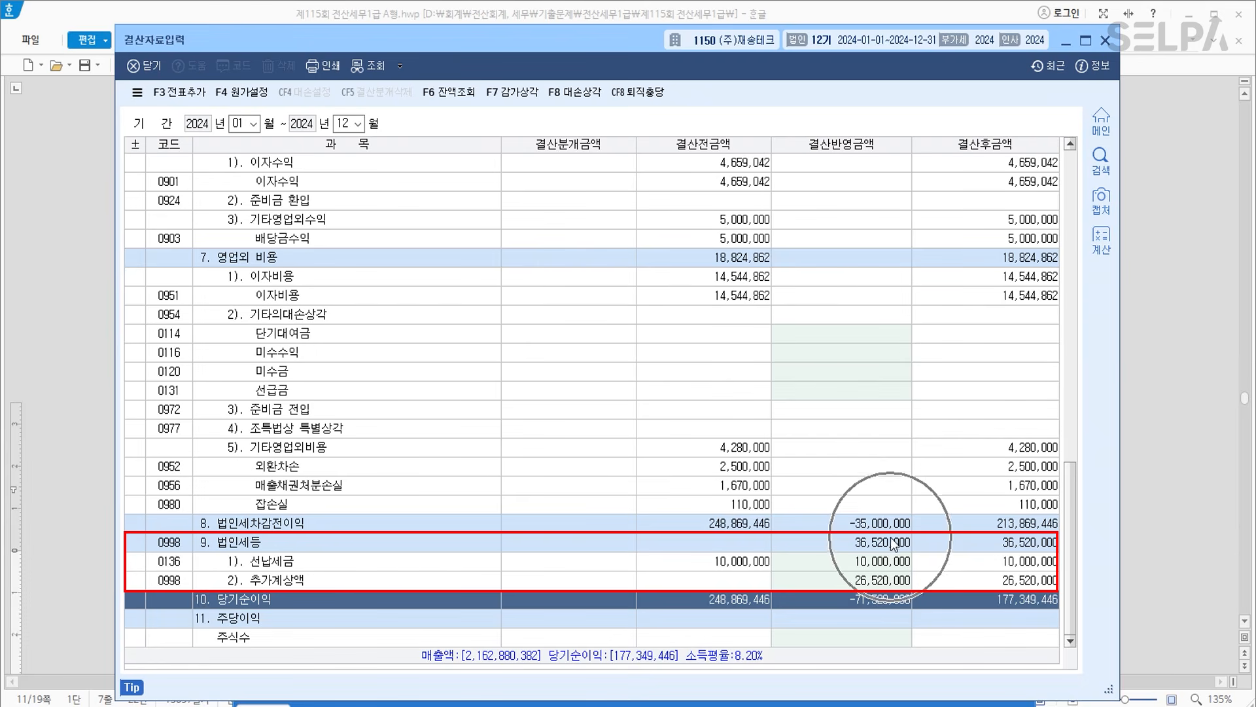
Post the closing entries to the journal and open 일반전표입력 to review them.
click(172, 93)
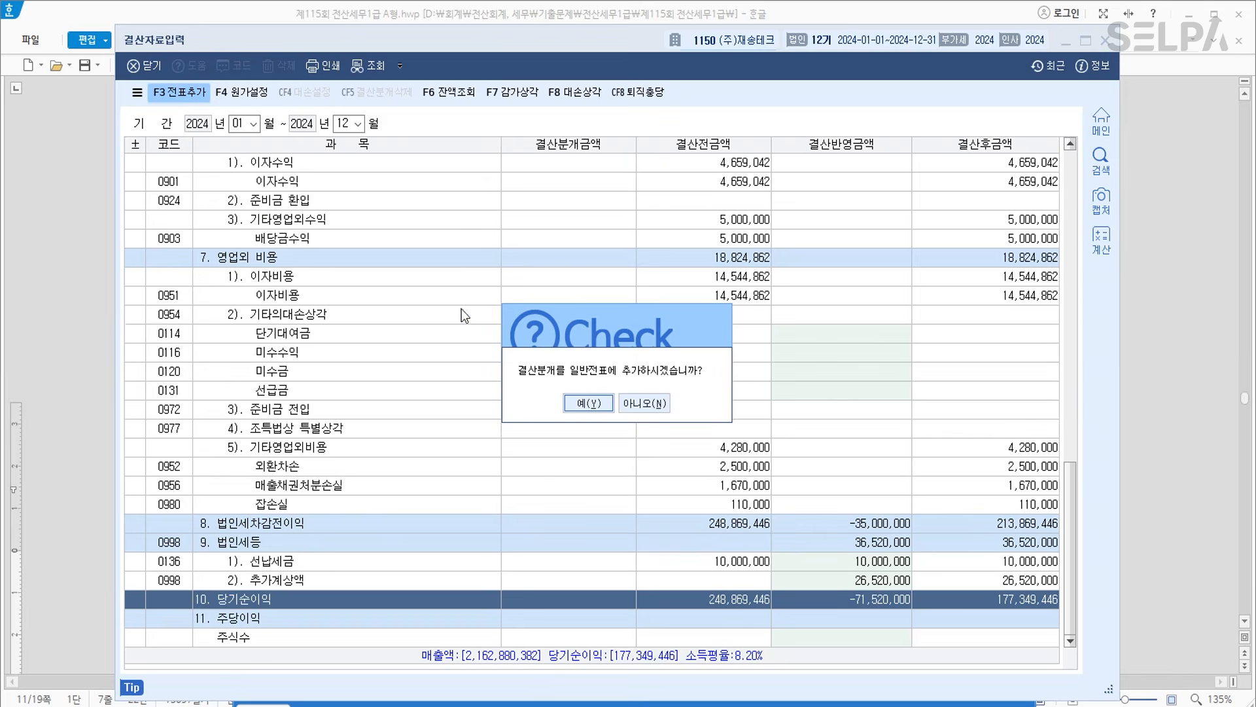
click(596, 404)
click(583, 706)
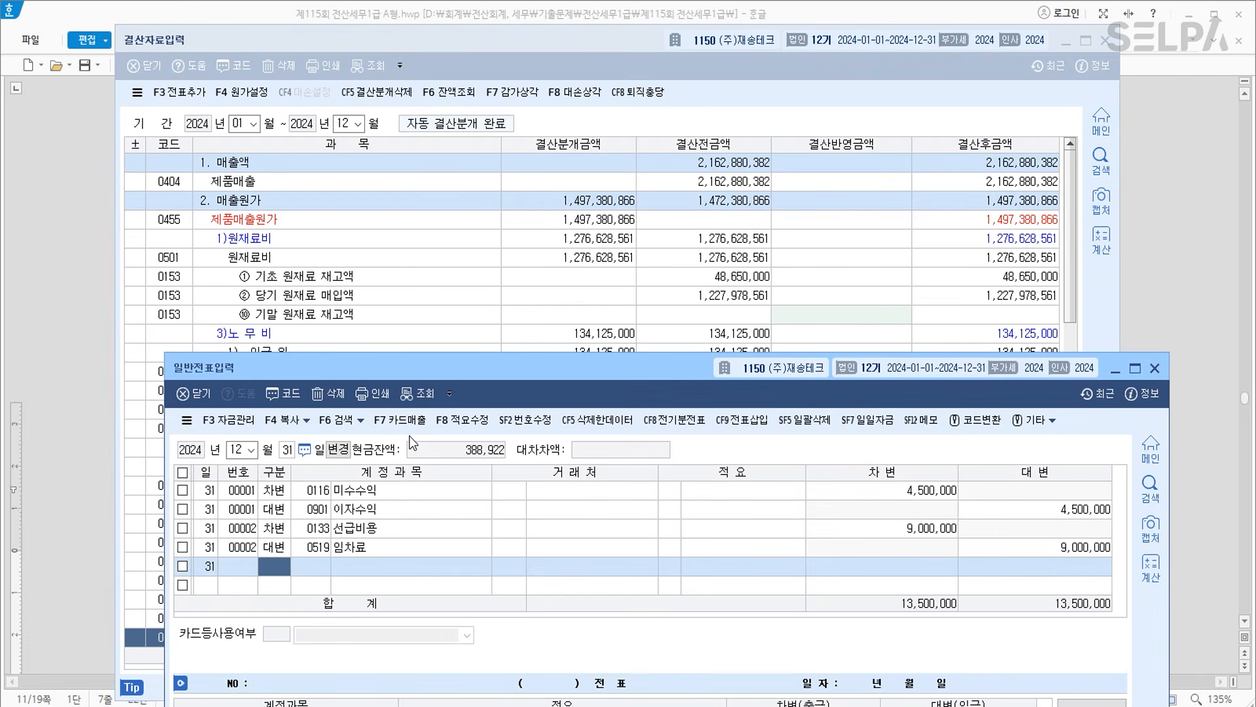
click(380, 512)
scroll(432, 542, up, 2)
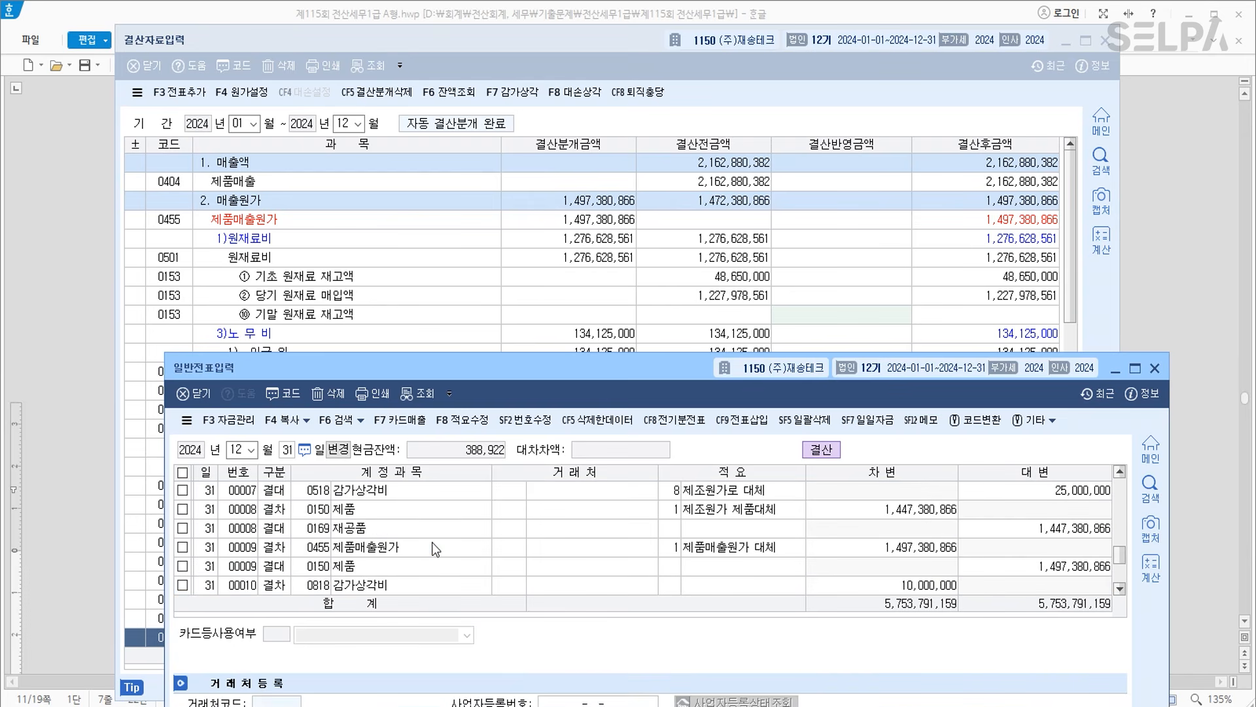
scroll(461, 568, down, 1)
scroll(446, 553, up, 3)
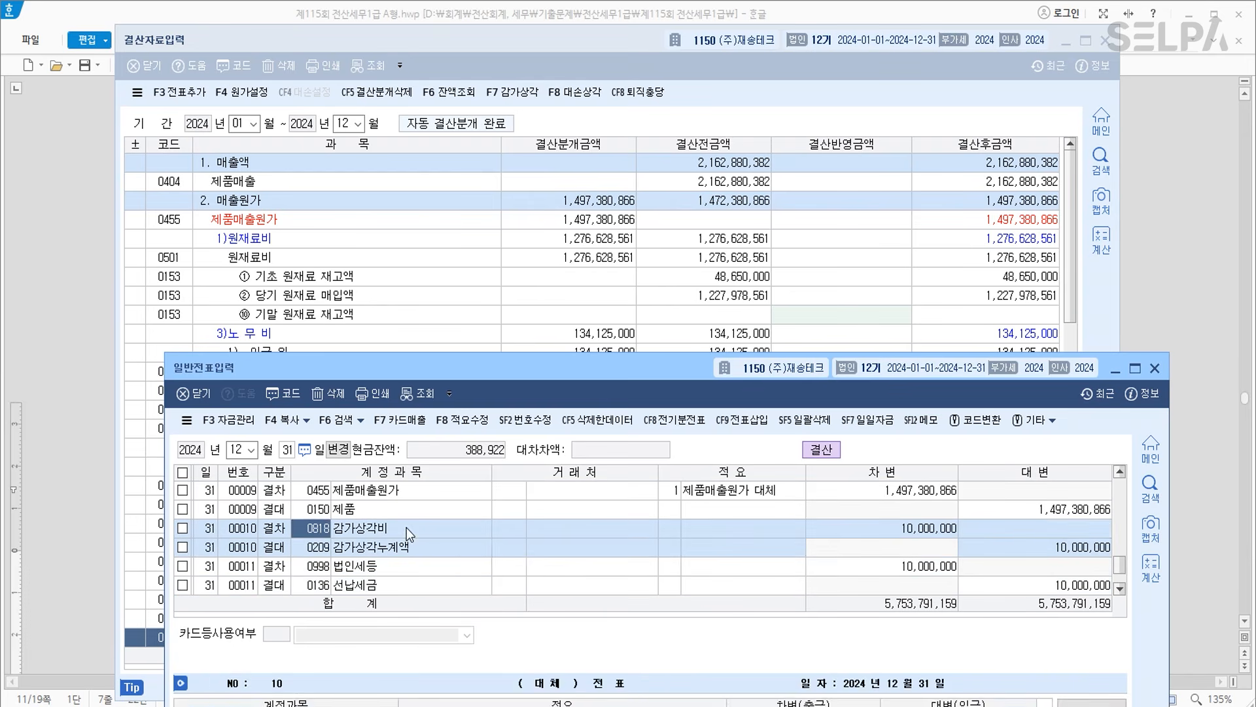
scroll(418, 539, up, 3)
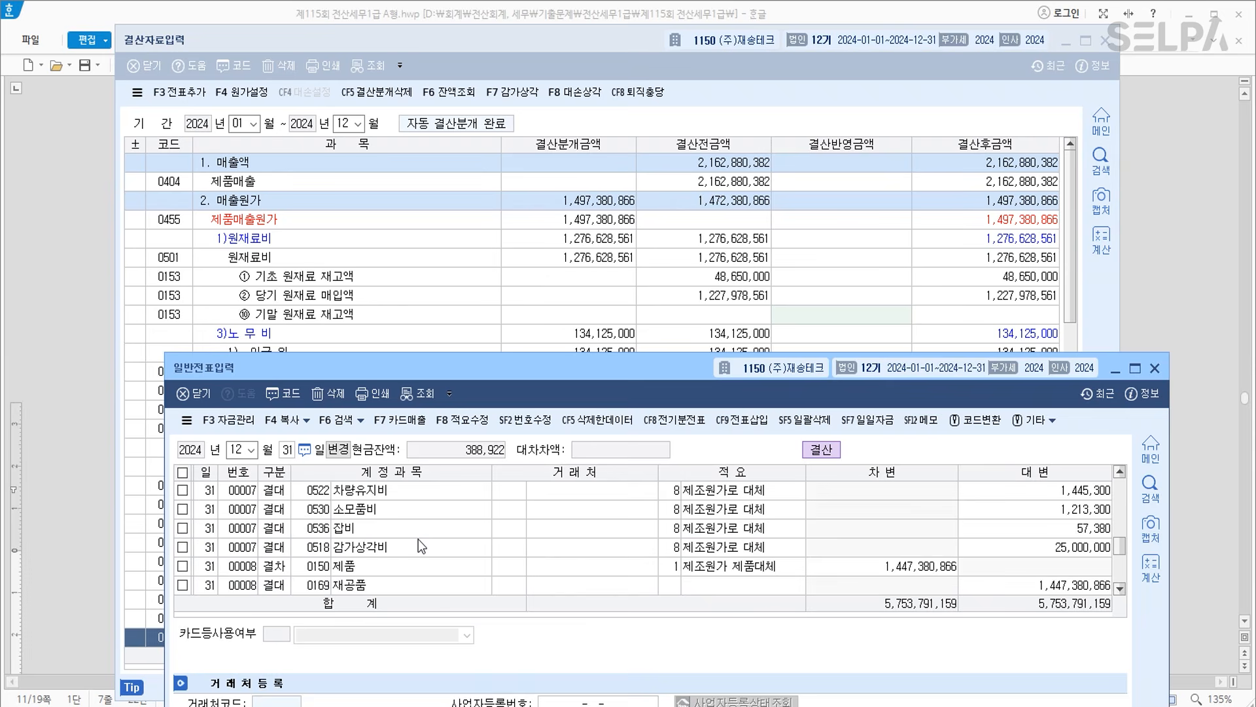
click(395, 545)
scroll(584, 556, up, 4)
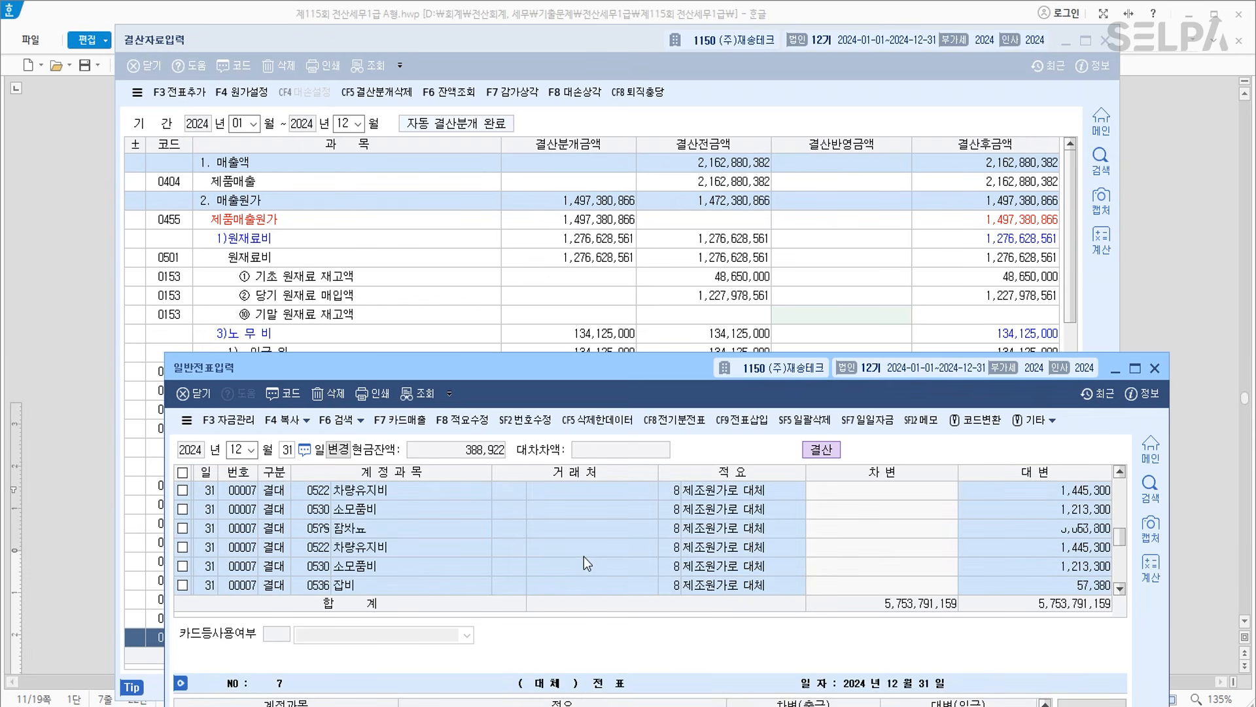
scroll(572, 554, down, 7)
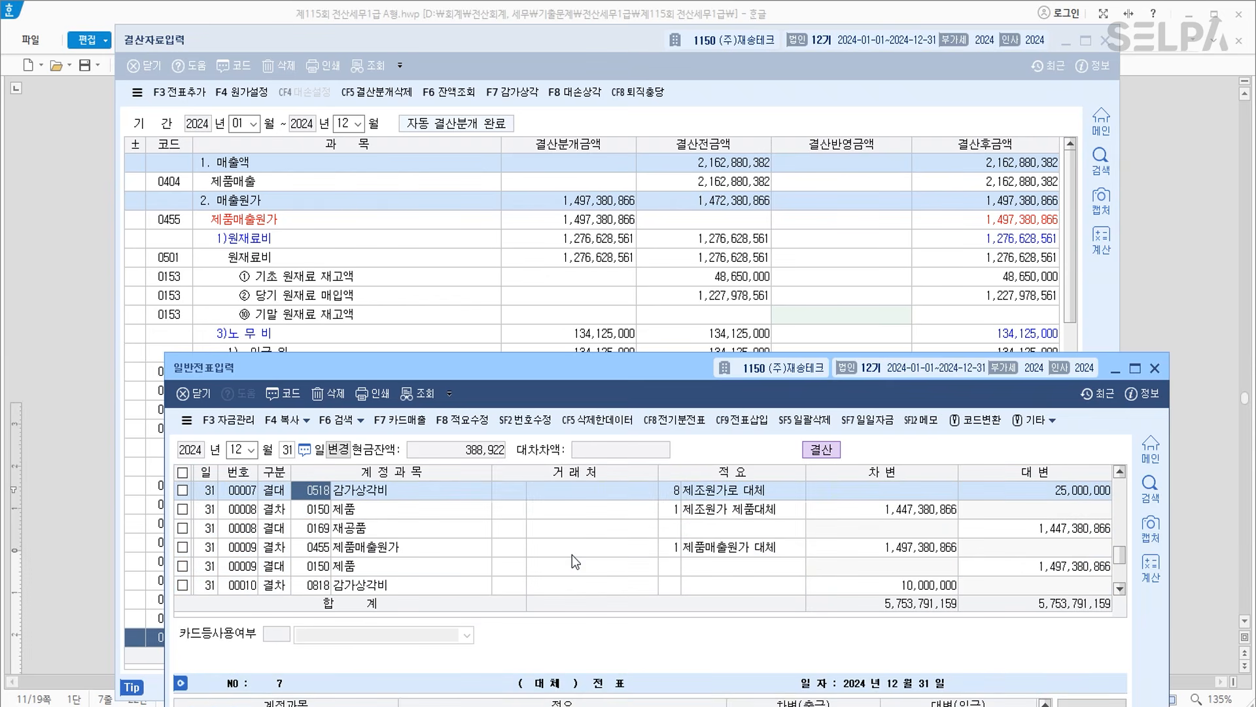
scroll(497, 543, up, 6)
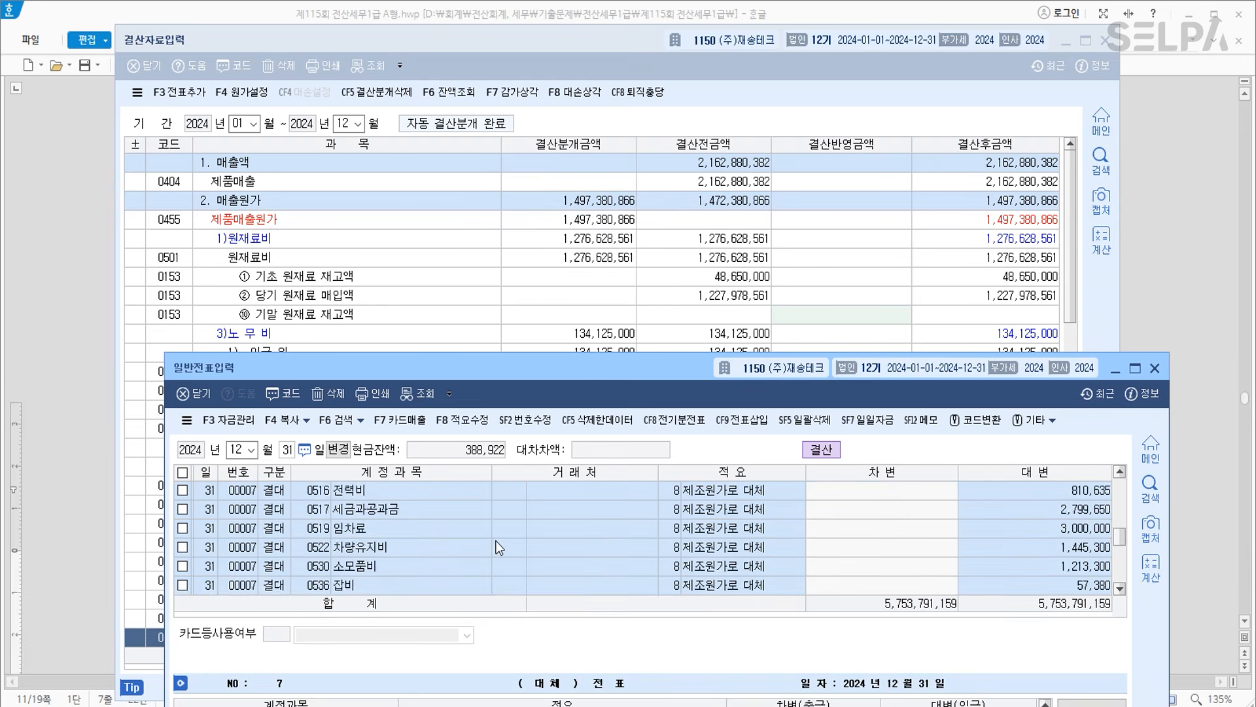
scroll(495, 540, down, 1)
scroll(497, 547, down, 1)
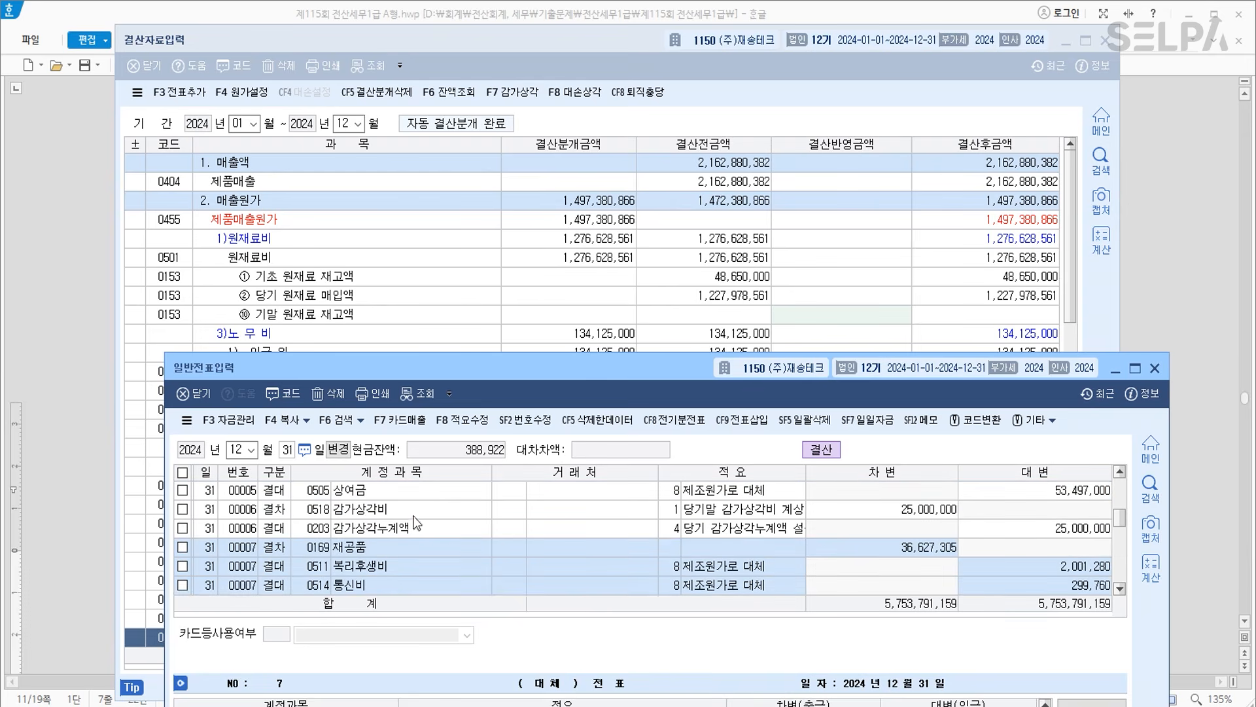
click(396, 507)
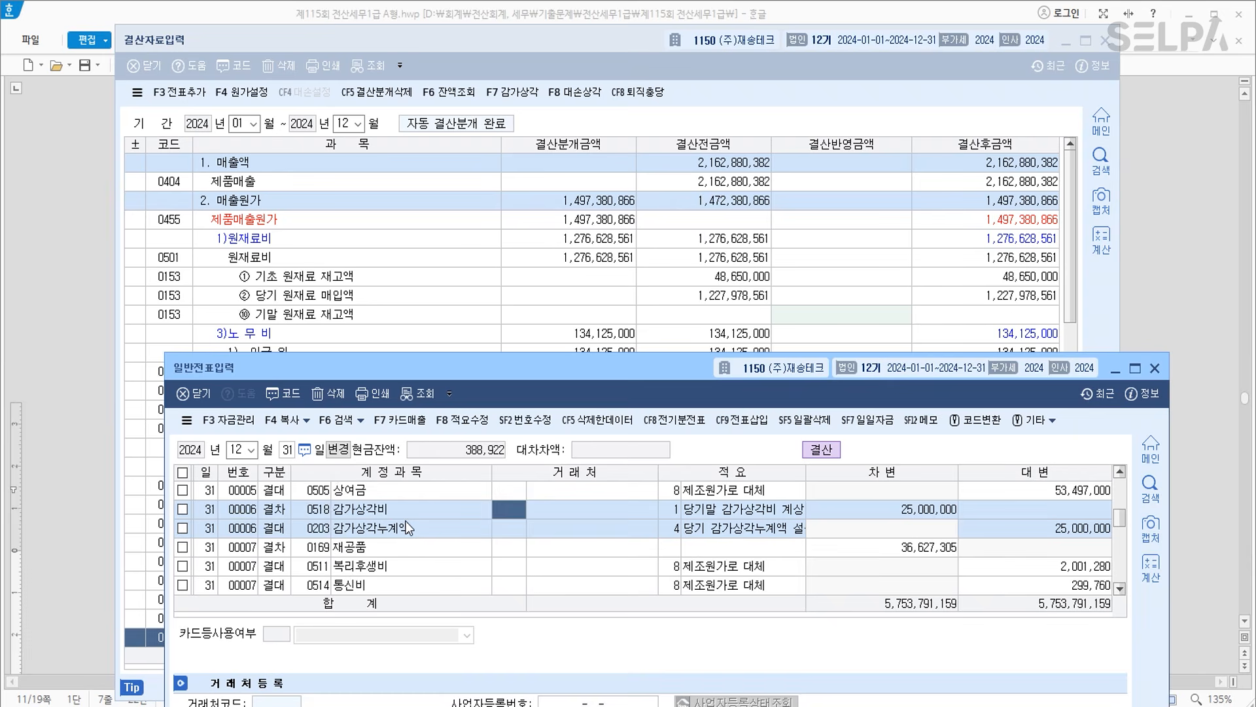
scroll(423, 529, down, 5)
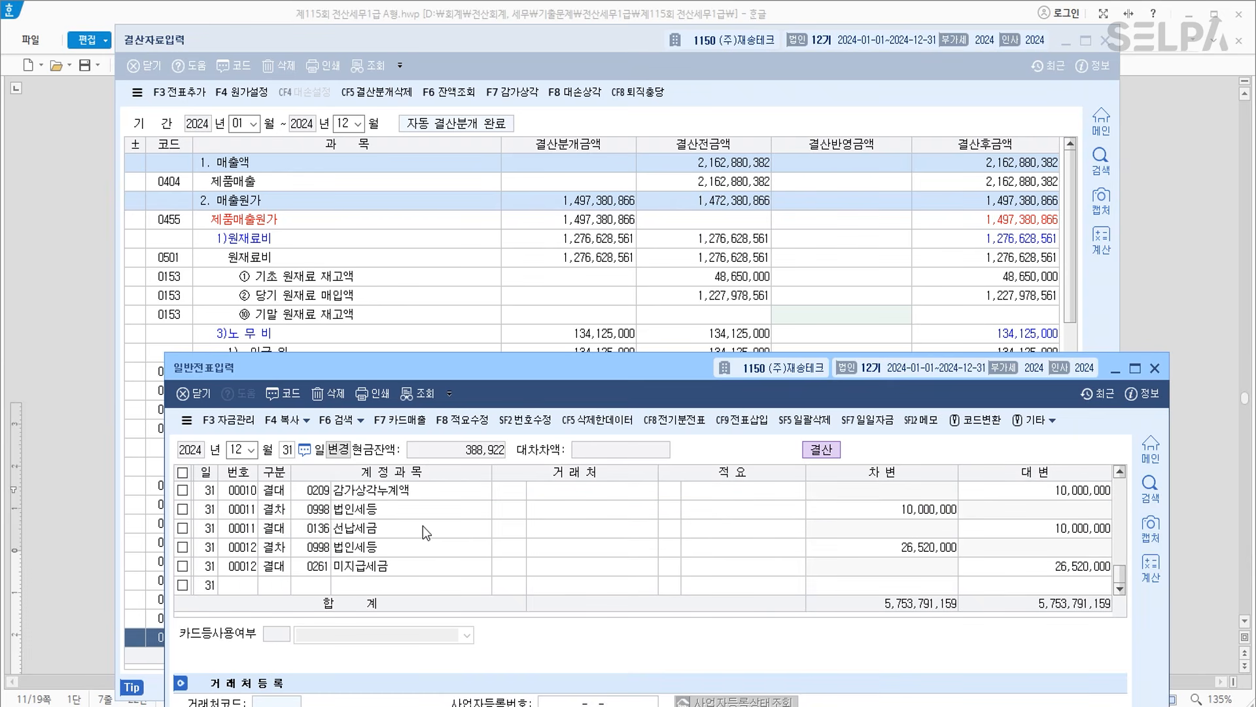
scroll(423, 525, up, 1)
click(380, 536)
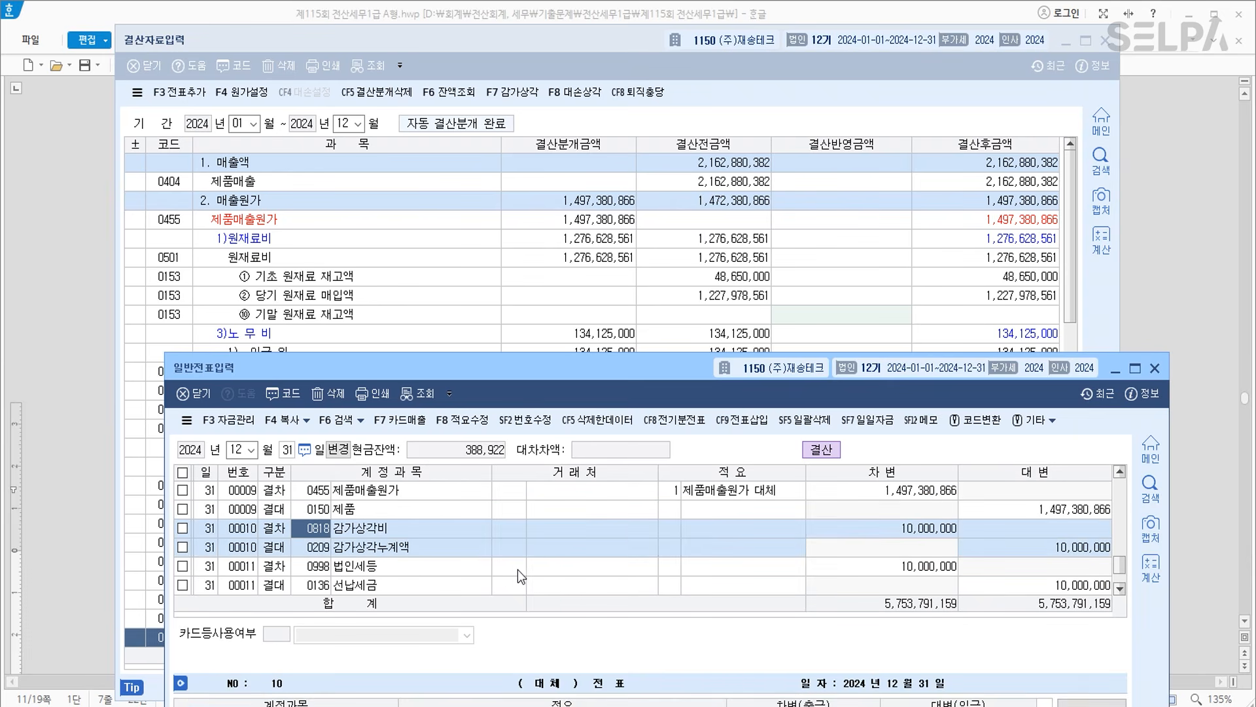
scroll(517, 570, down, 1)
click(409, 529)
click(407, 552)
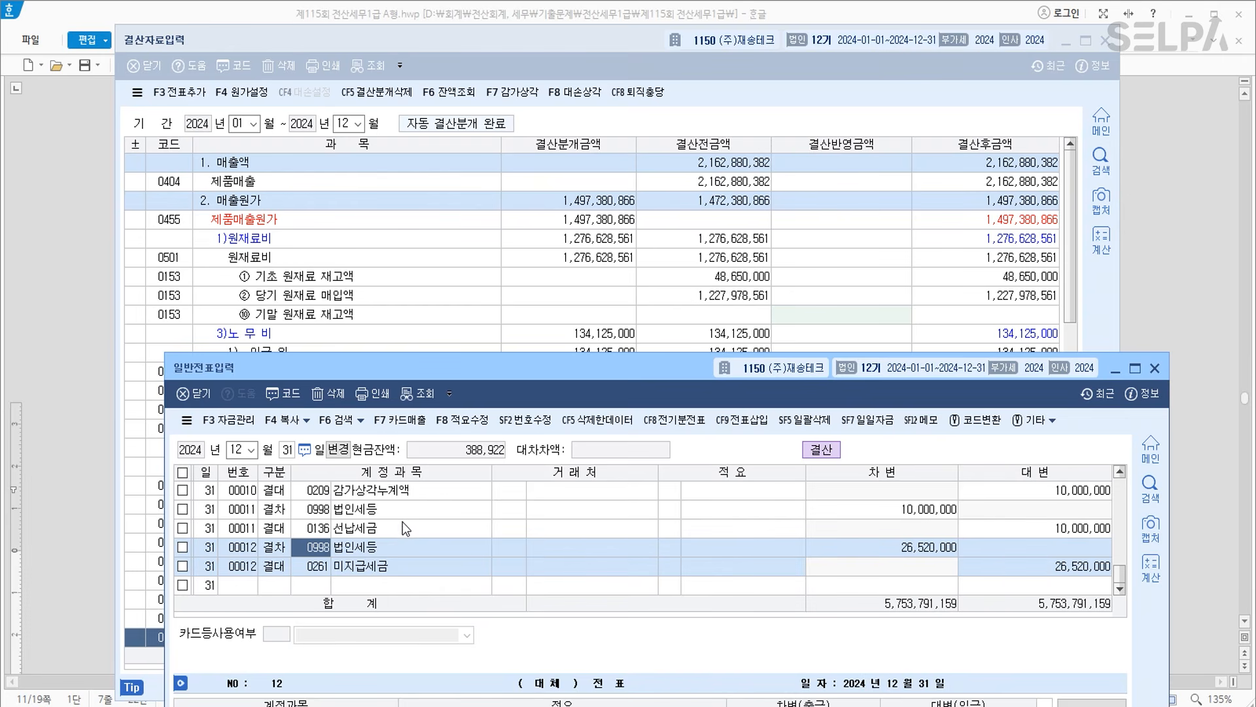
click(1156, 375)
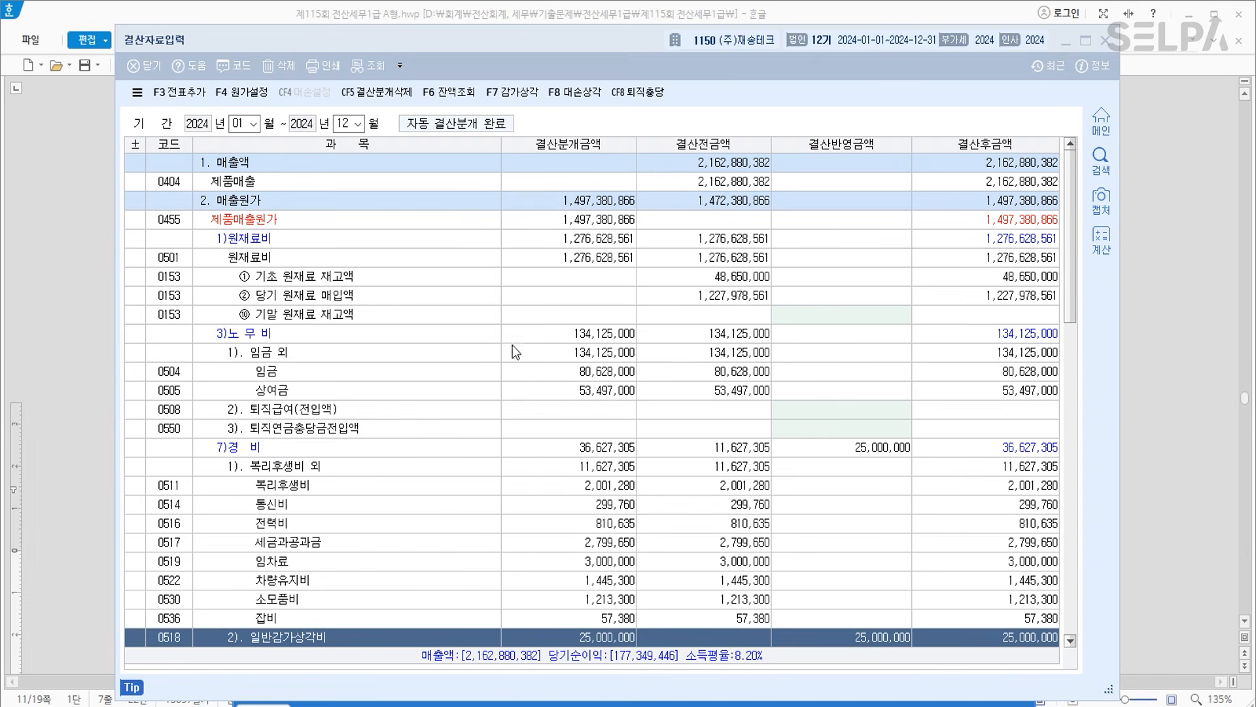
Close 결산자료입력 and colour question 4's menu names 사원등록, 퇴직소득자료입력, 퇴직소득원천징수영수증 red.
click(1103, 41)
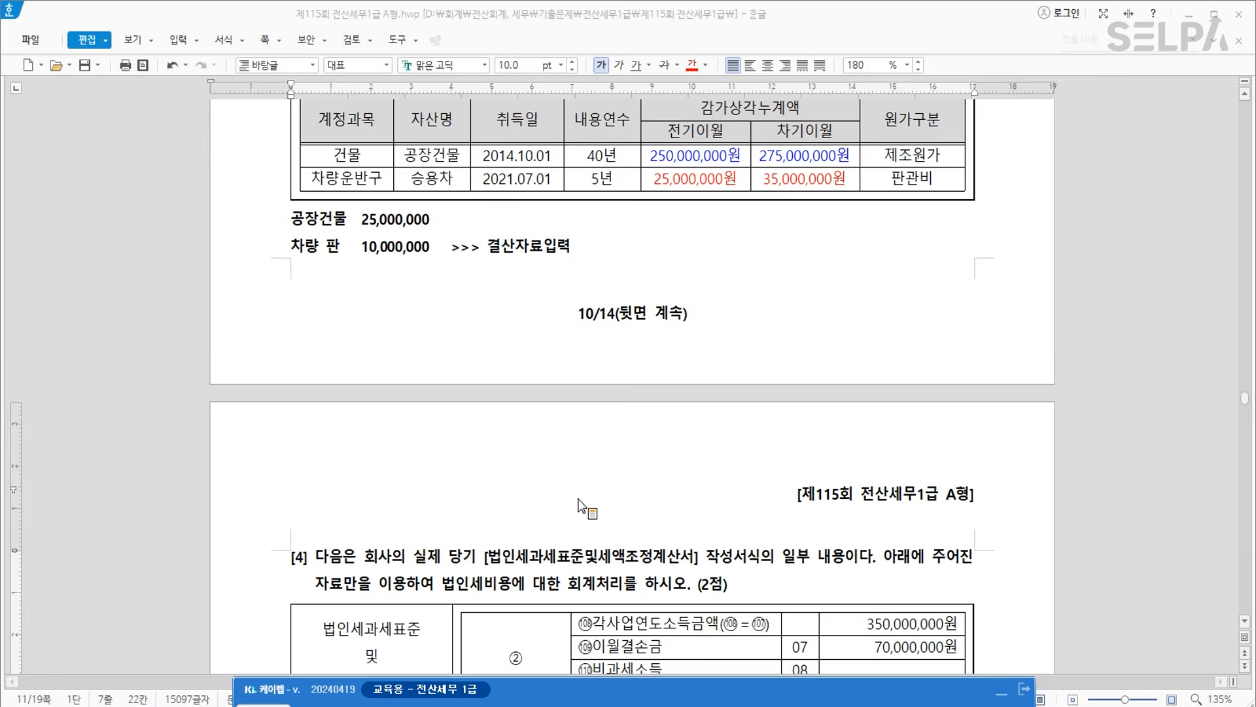
scroll(583, 504, down, 10)
scroll(672, 490, down, 10)
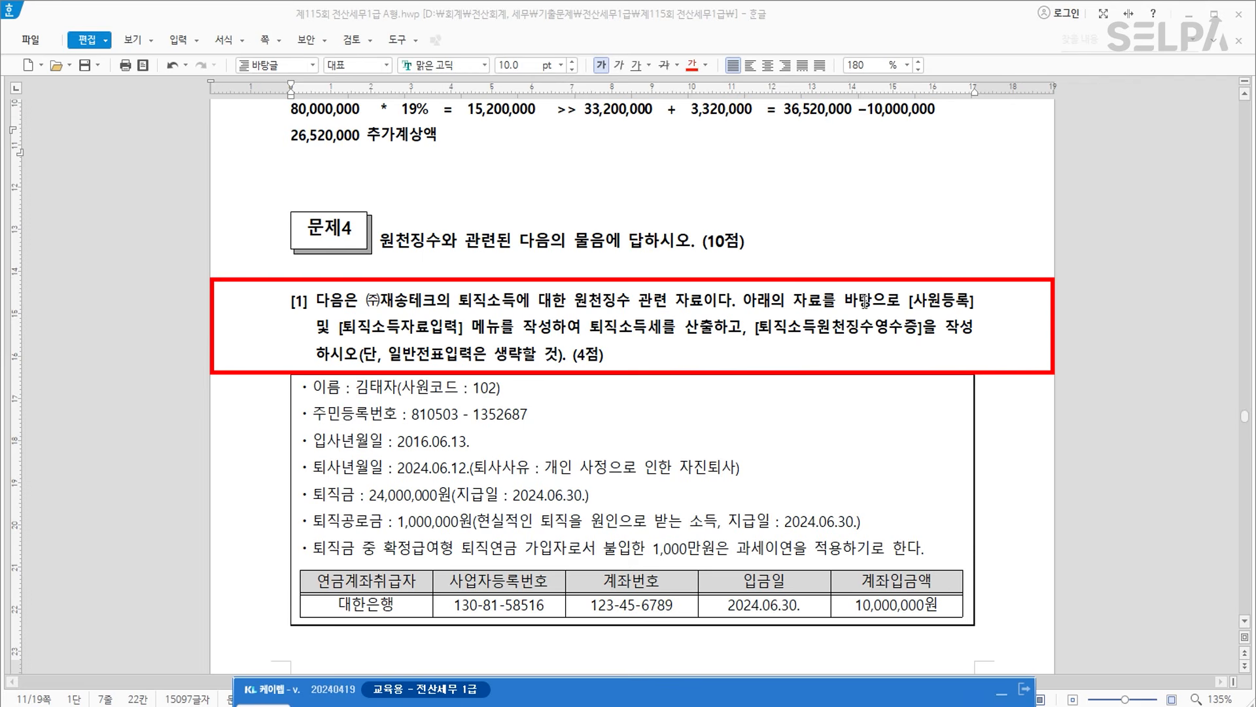
drag(910, 300, 468, 340)
click(691, 65)
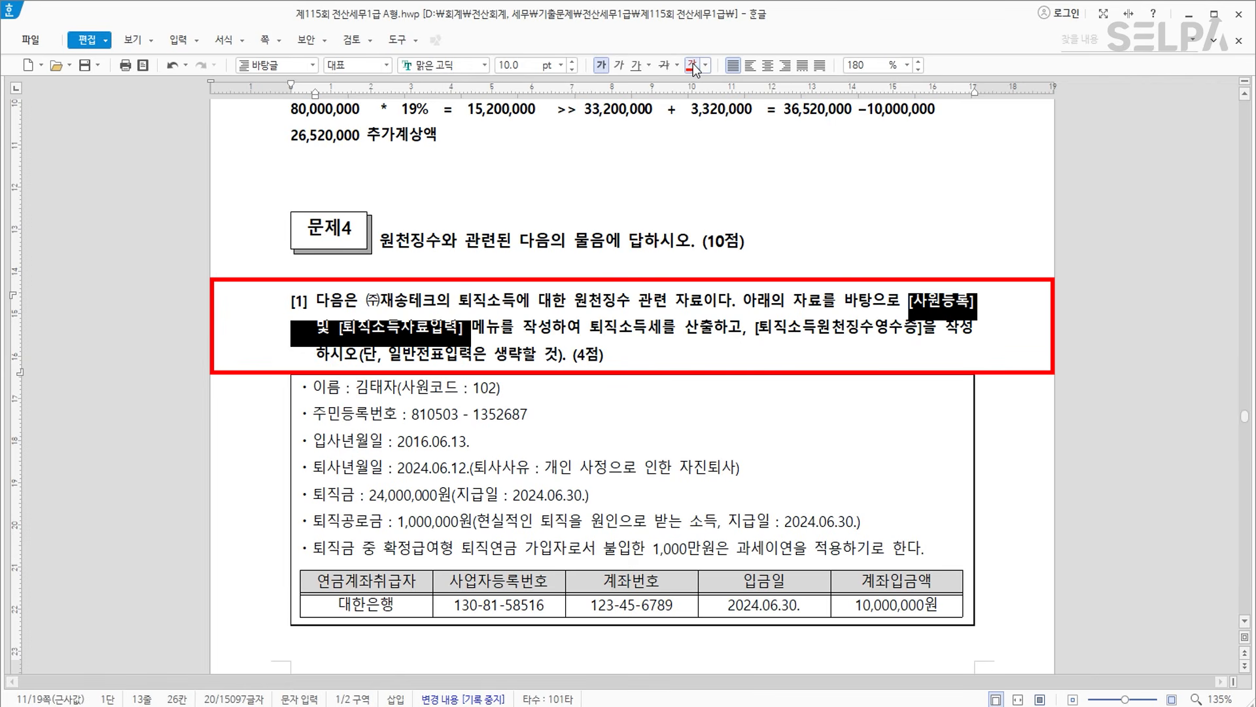
click(702, 327)
drag(754, 327, 927, 325)
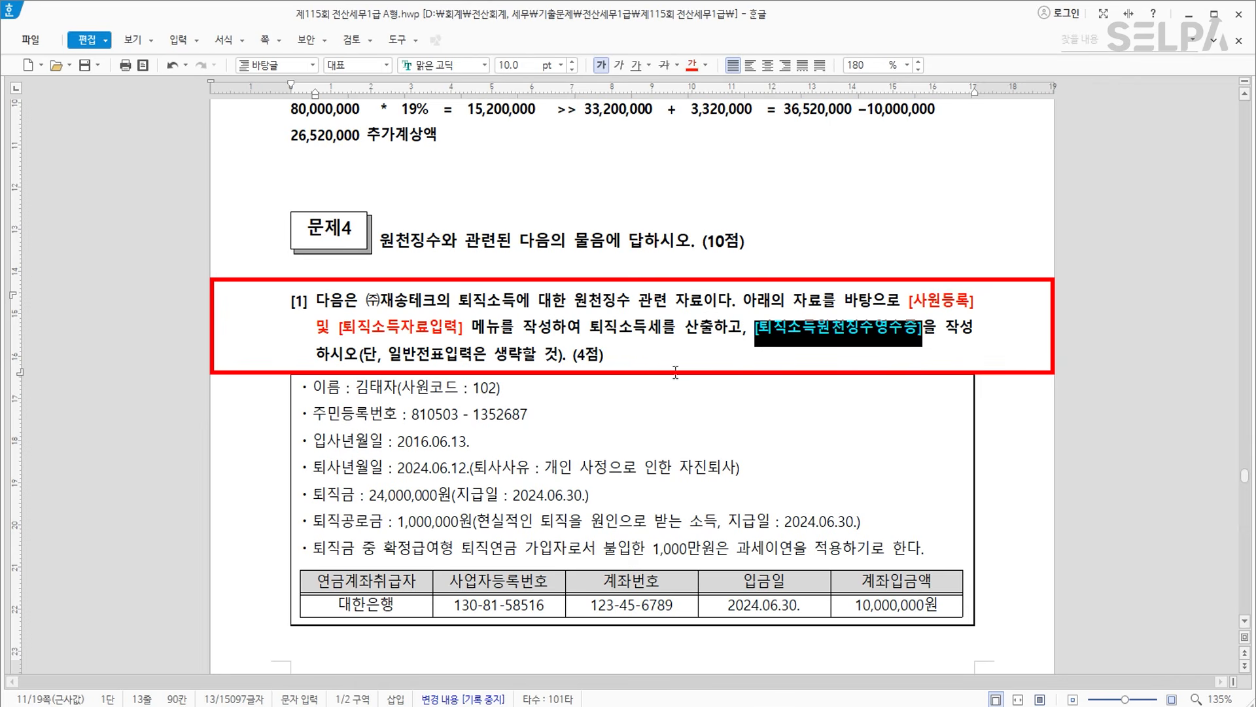
click(632, 382)
scroll(699, 362, down, 3)
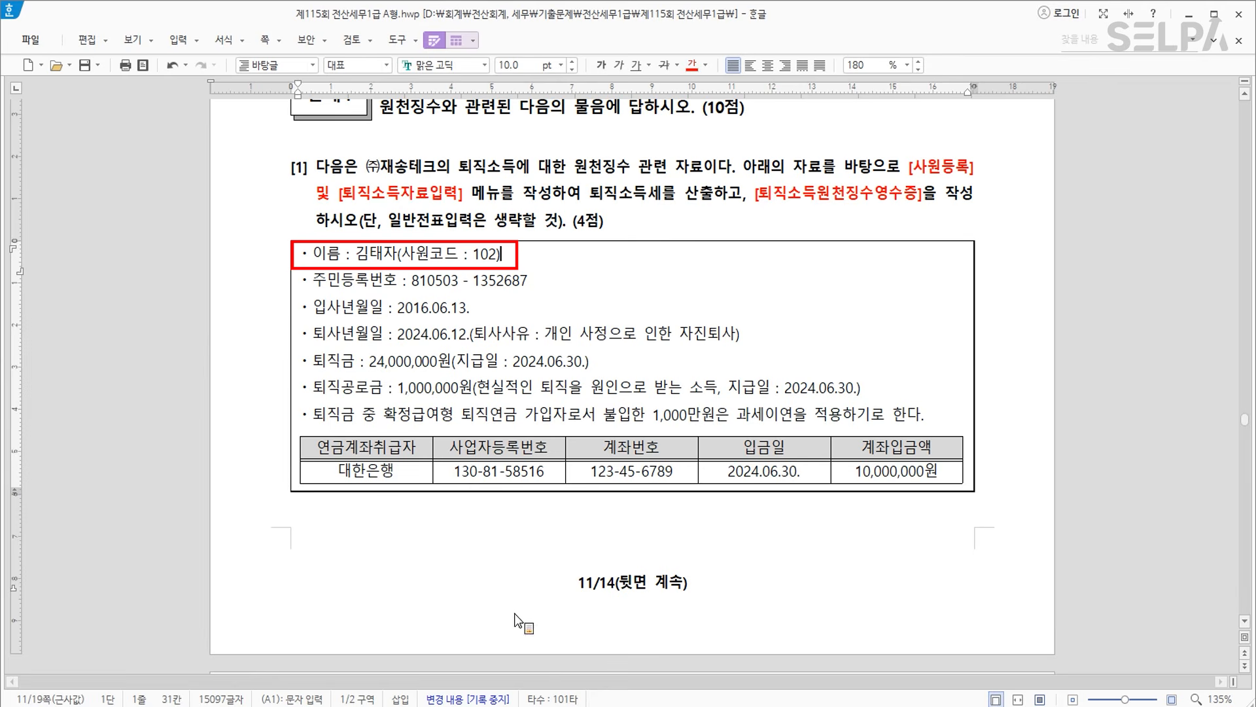
Open 사원등록 in KcLep via the menu search ㅅㅇㄷ.
click(513, 706)
key(ctrl+Return)
text(ㅅㅇㄷ)
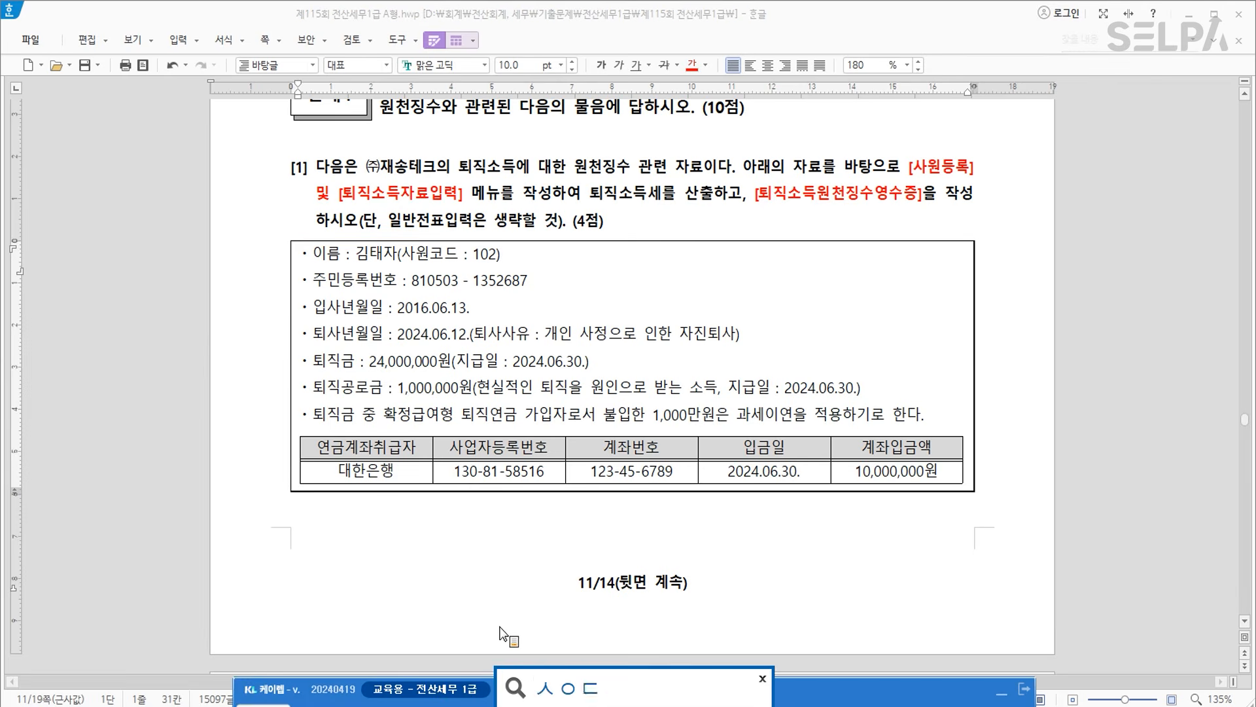
key(Return)
key(Return)
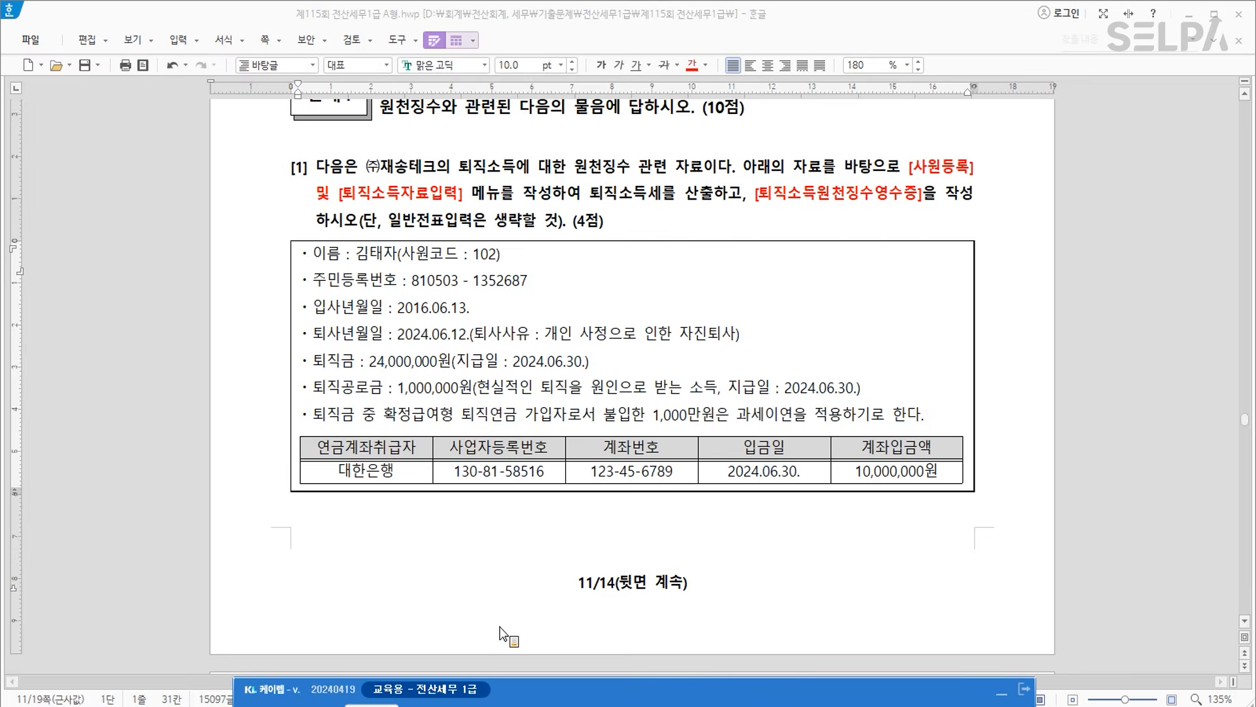
Record employee 102's resignation on 2024-06-12 for 개인사정으로 인한 자진퇴사.
click(289, 135)
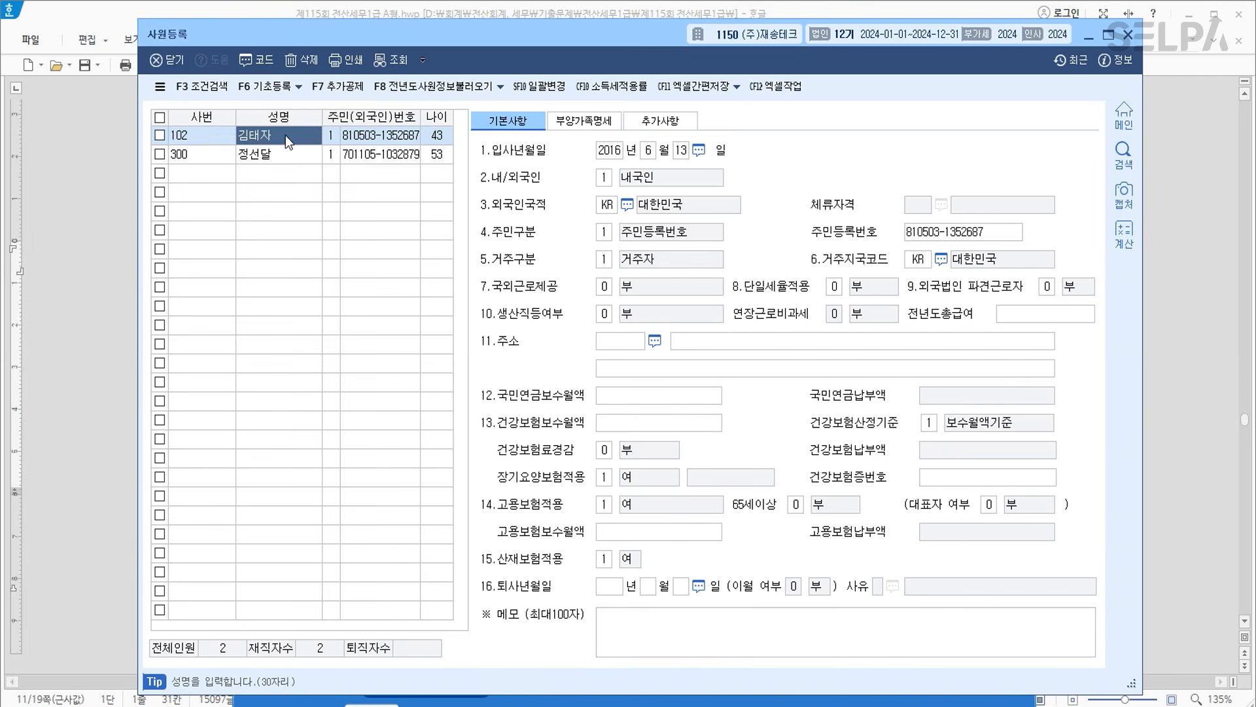
click(602, 587)
drag(635, 42, 634, 441)
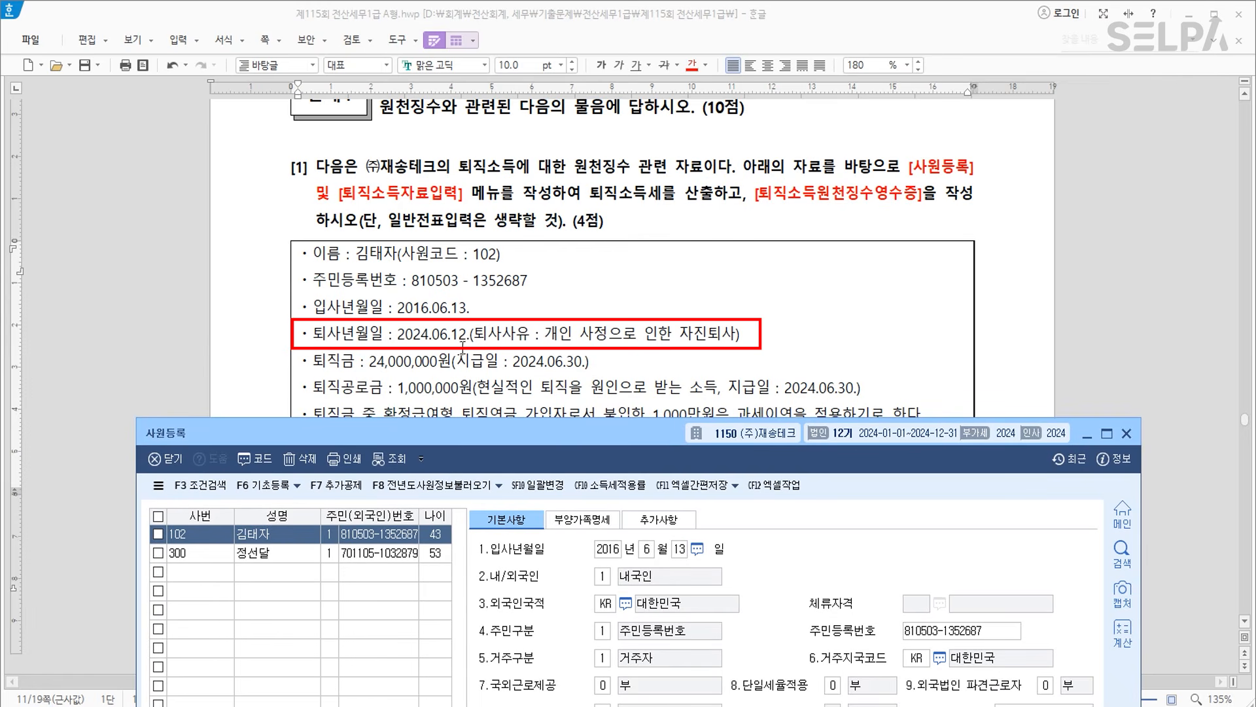
drag(566, 431, 561, 50)
text(46)
key(Return)
text(12)
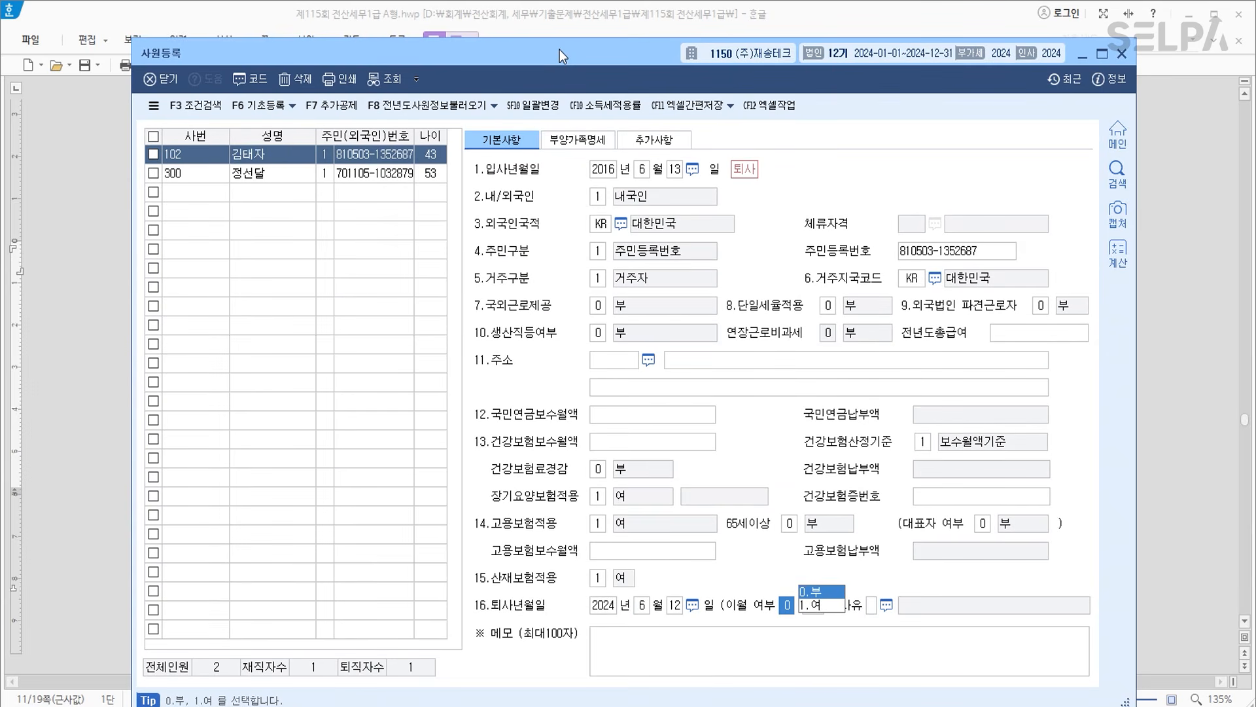
key(Return)
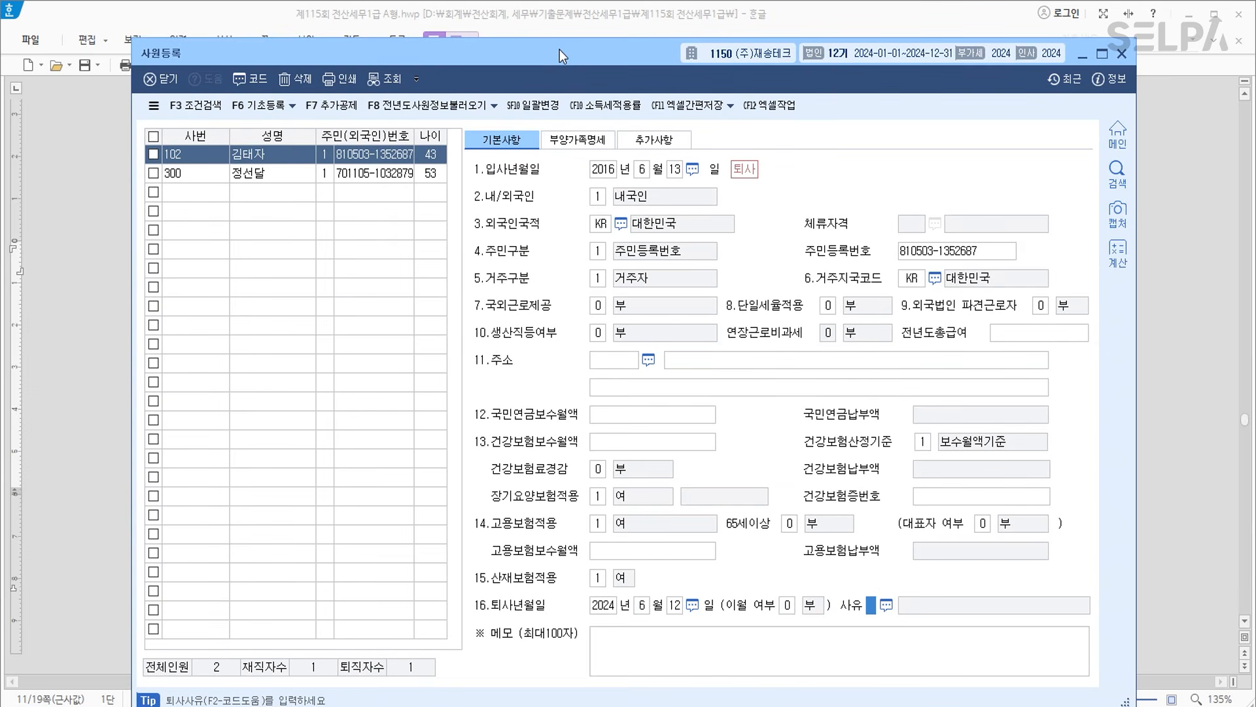
key(F2)
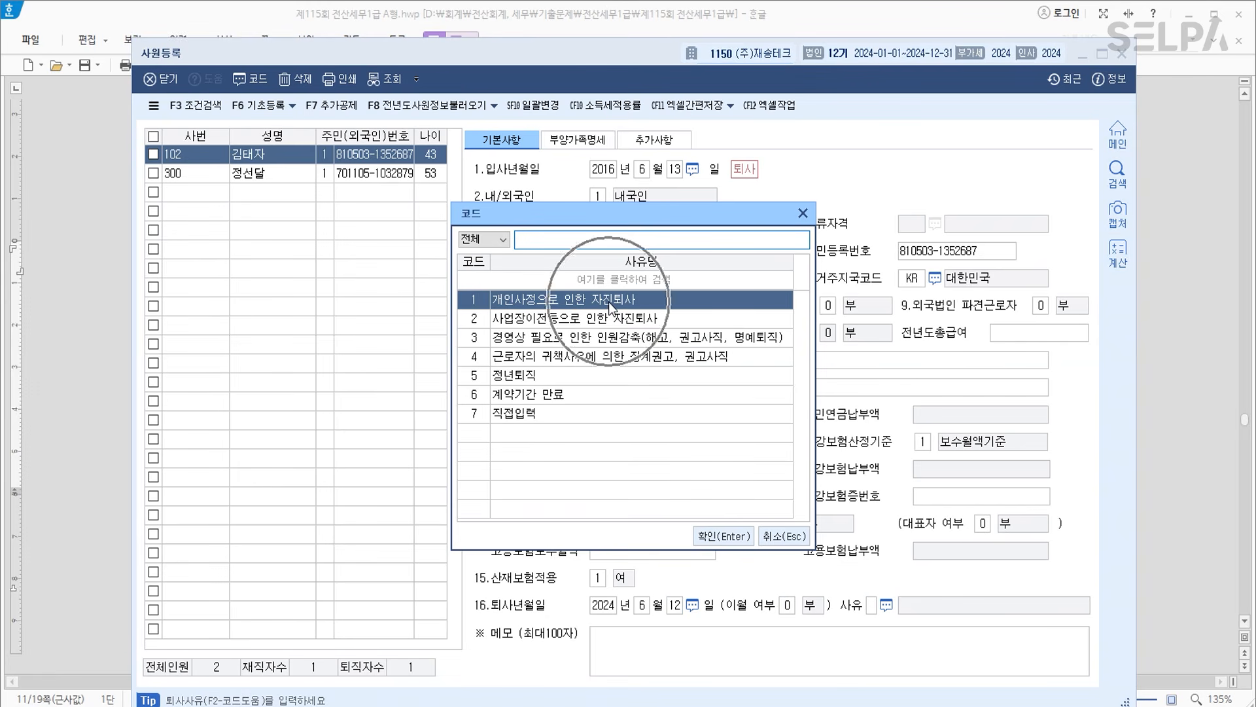
click(719, 538)
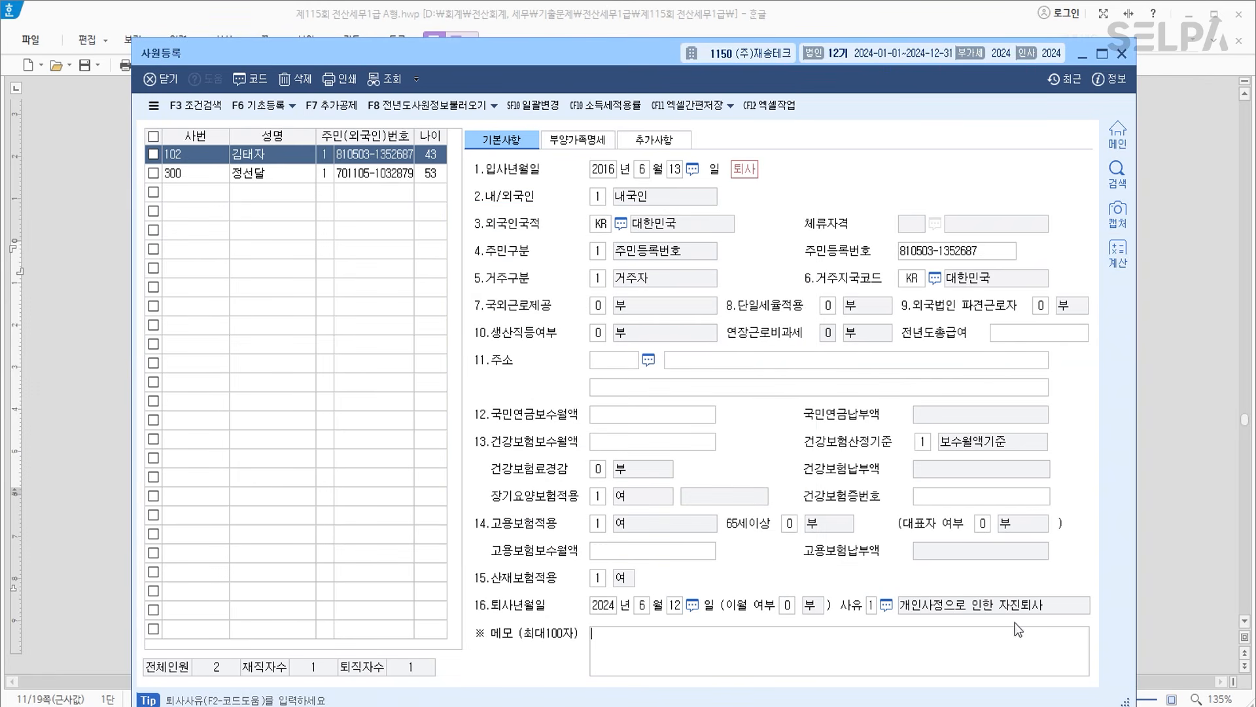
click(216, 193)
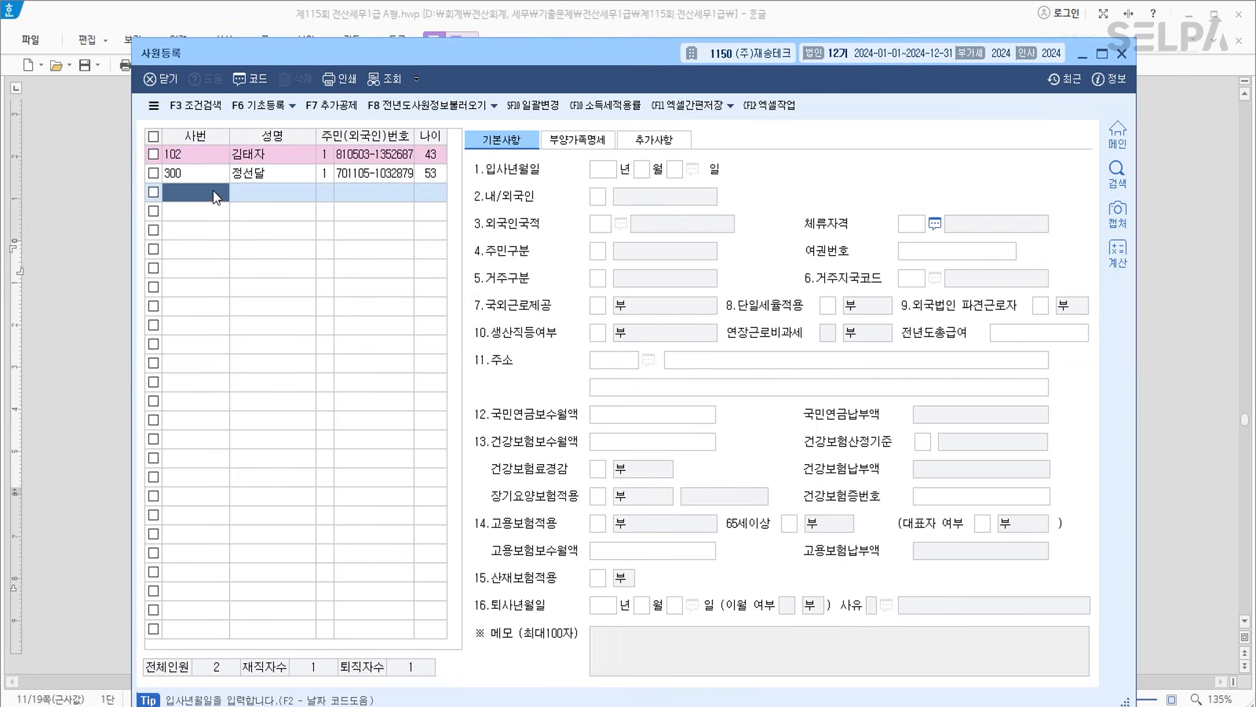
click(291, 153)
Search the menus with ㅌㅈㅅ to list the 퇴직소득 screens.
key(ctrl+Return)
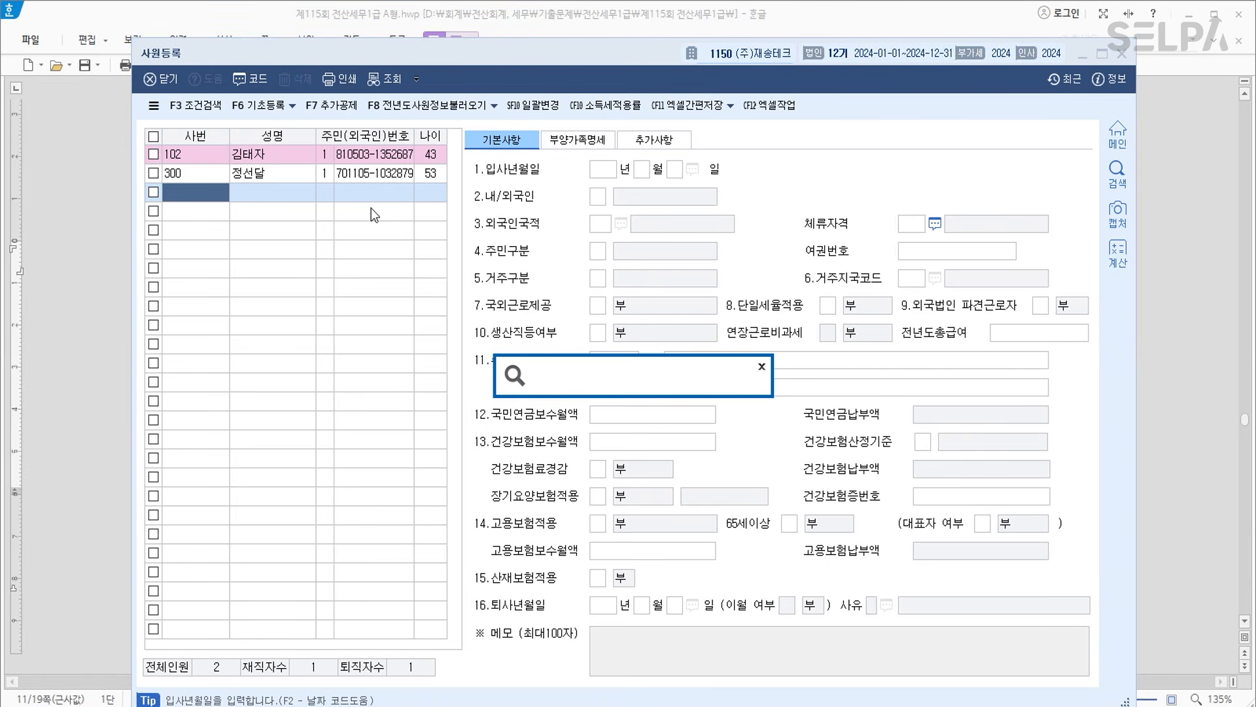
text(ㅌㅈㅅ)
key(Return)
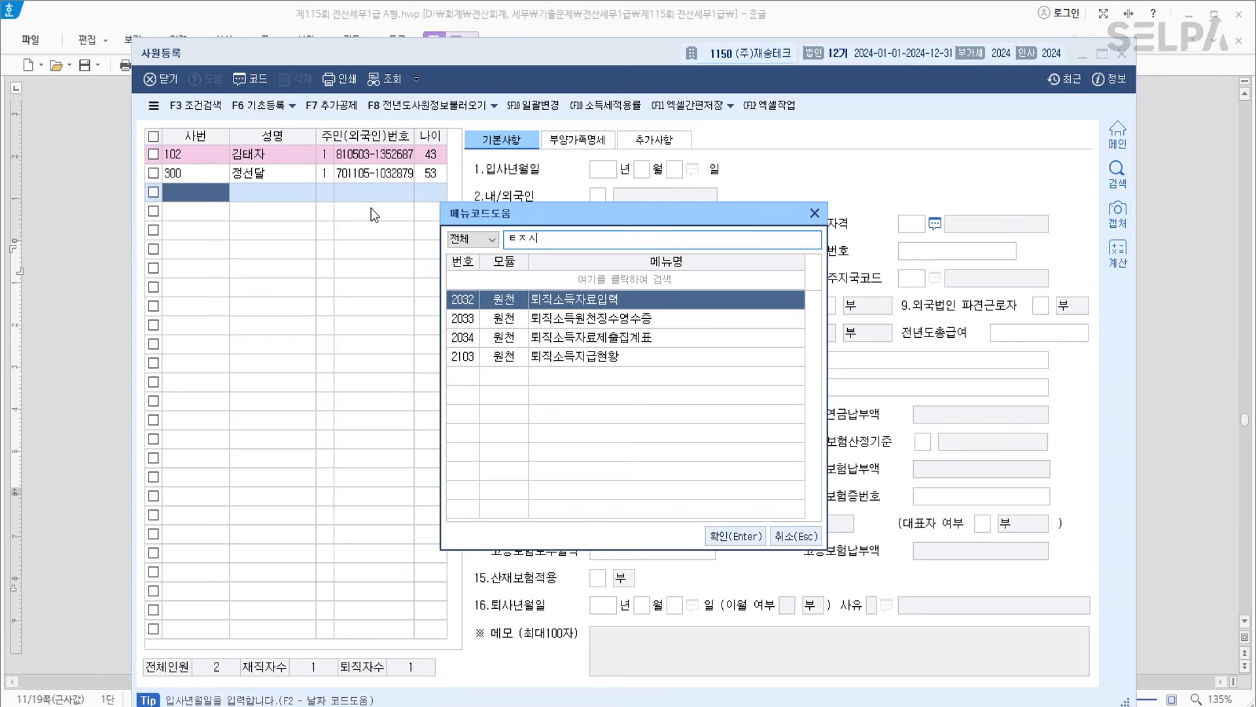
Open 2032 퇴직소득자료입력 and position it alongside the exam document.
key(Return)
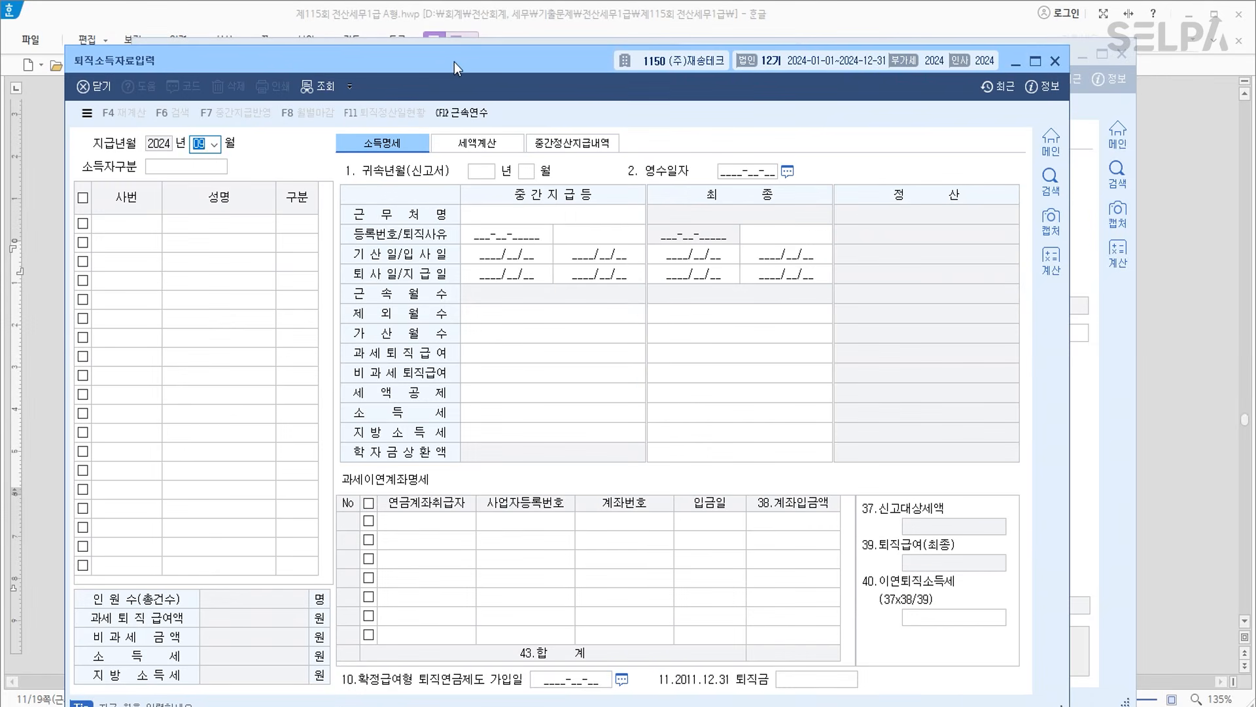
drag(453, 61, 587, 300)
click(621, 19)
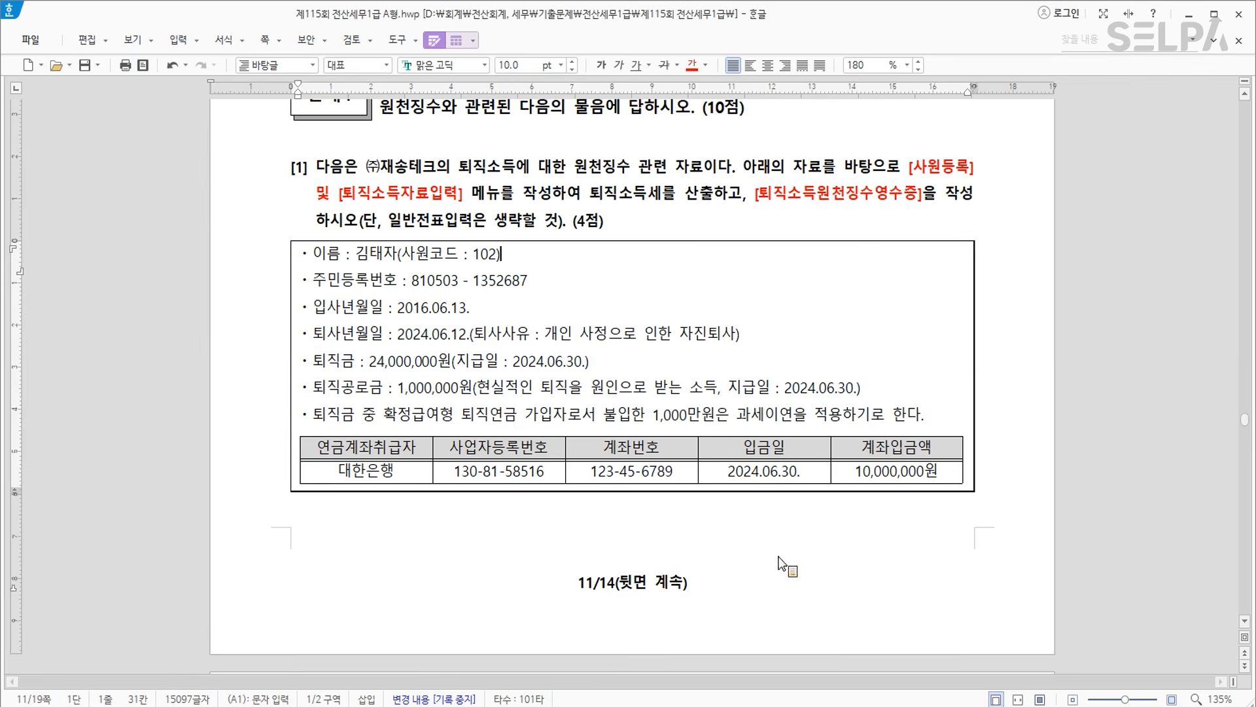
click(920, 703)
scroll(618, 201, down, 3)
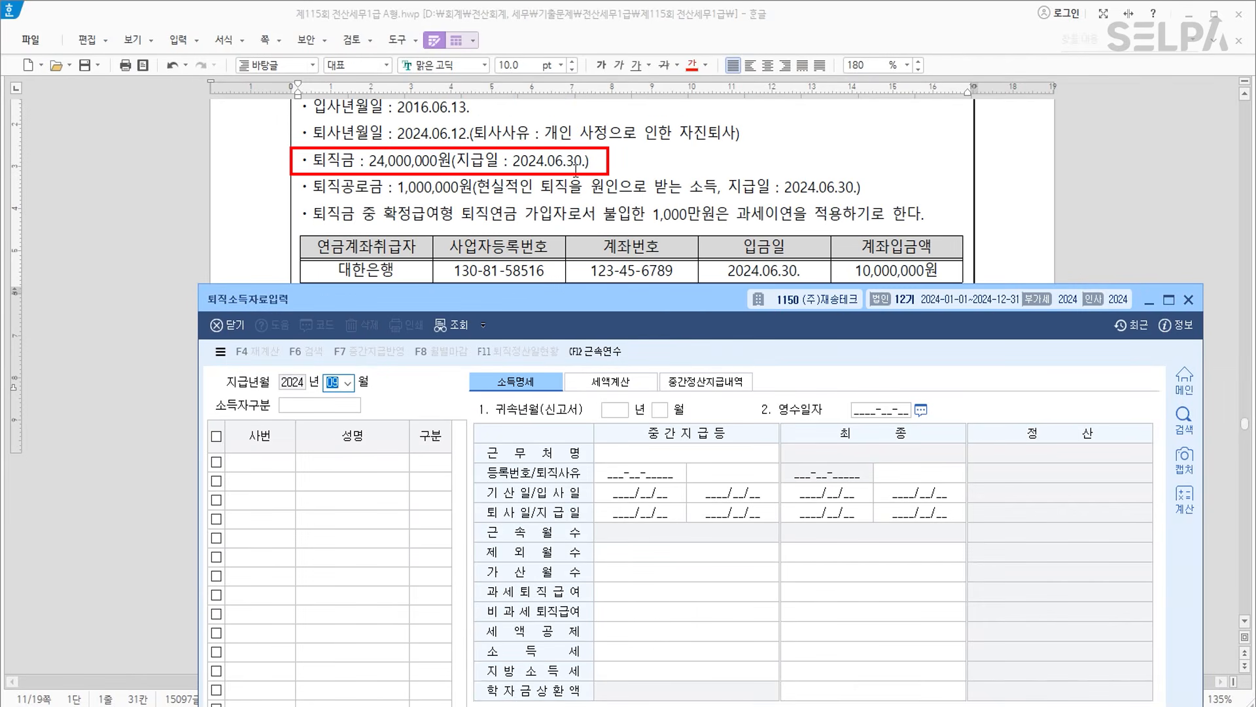
Set 지급년월 06, 소득자구분 1.근로, employee 102 and 구분 1.퇴직.
text(06)
key(Return)
text(1)
key(Return)
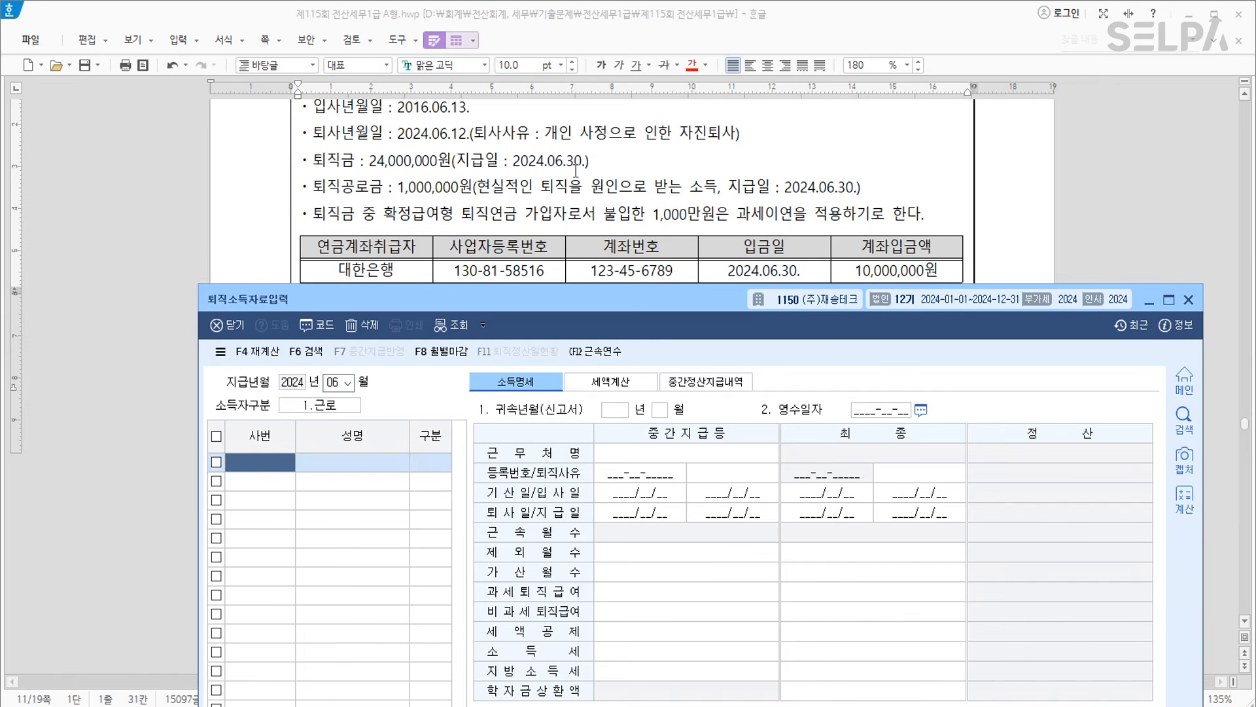
key(F2)
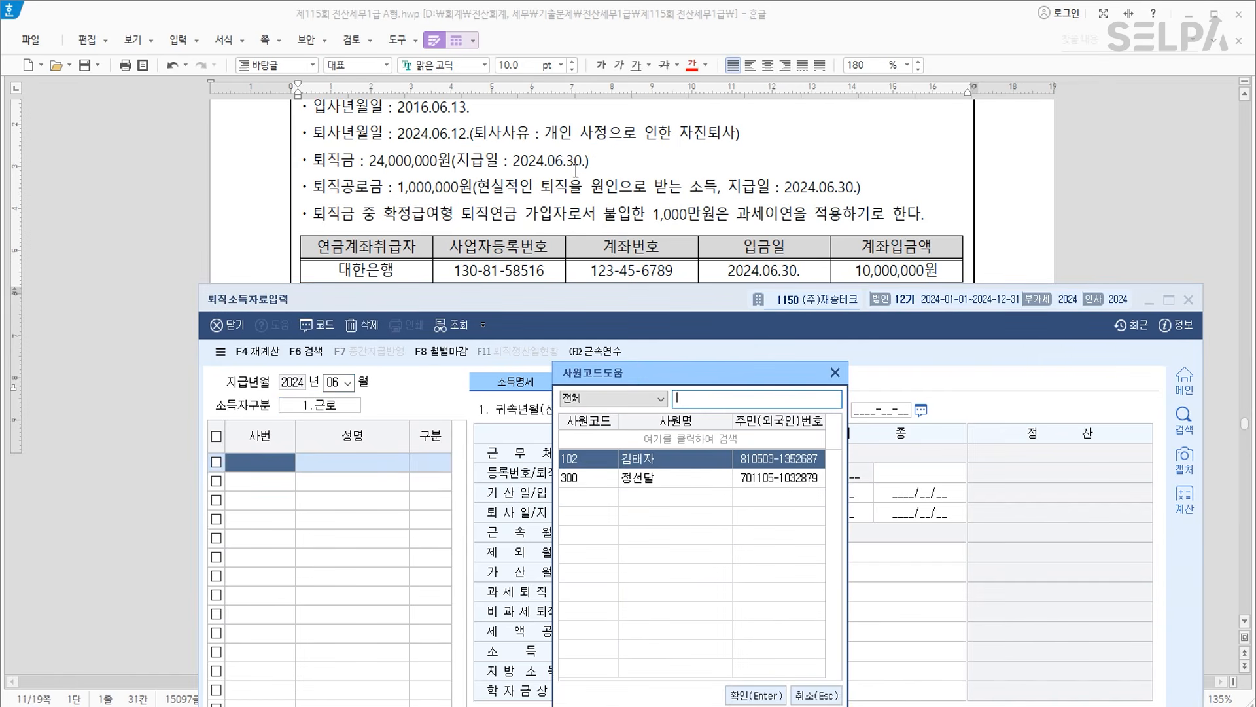
key(Return)
text(1)
key(Return)
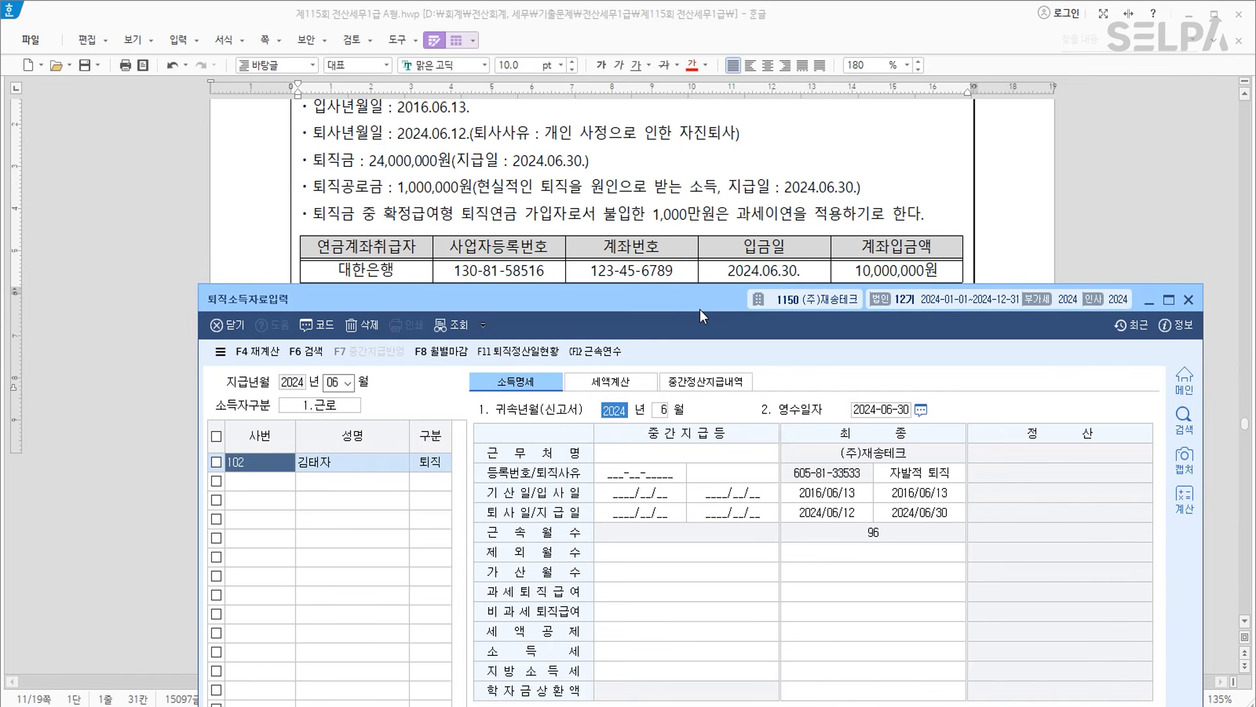
click(439, 172)
In Hangul, colour 24,000,000원 red and make 1,000,000원 bold.
drag(369, 161, 449, 160)
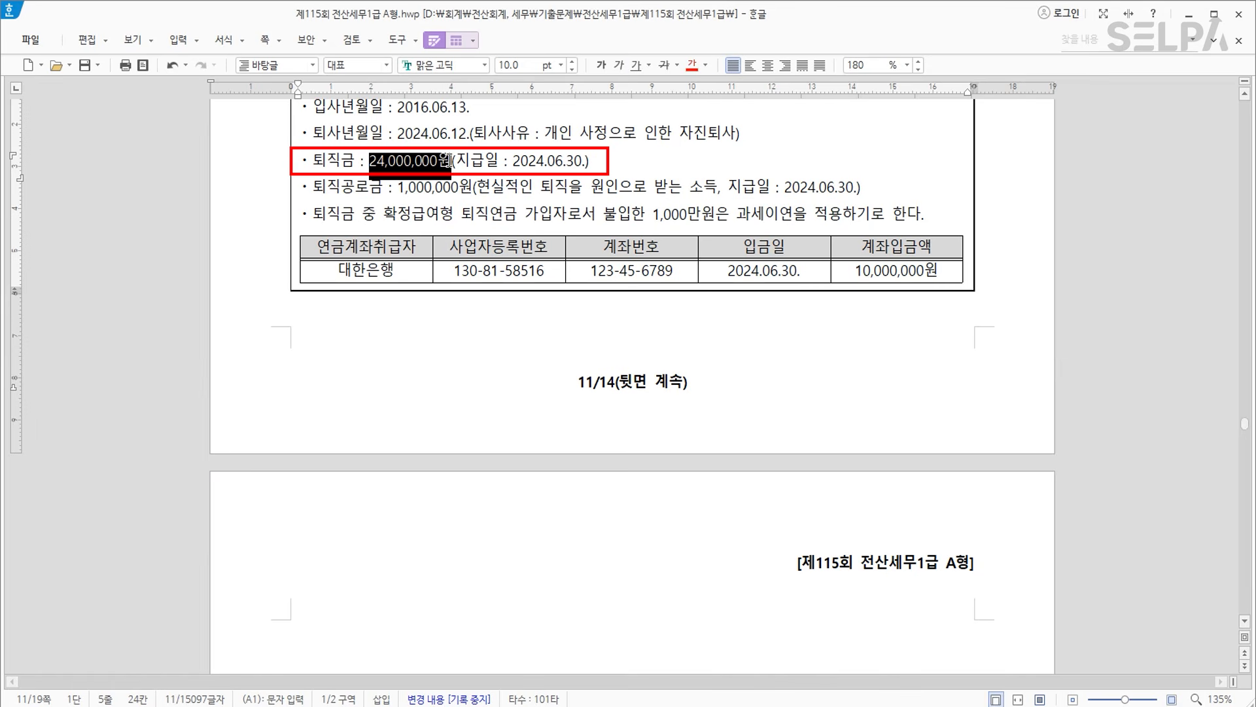
click(691, 65)
drag(398, 188, 473, 188)
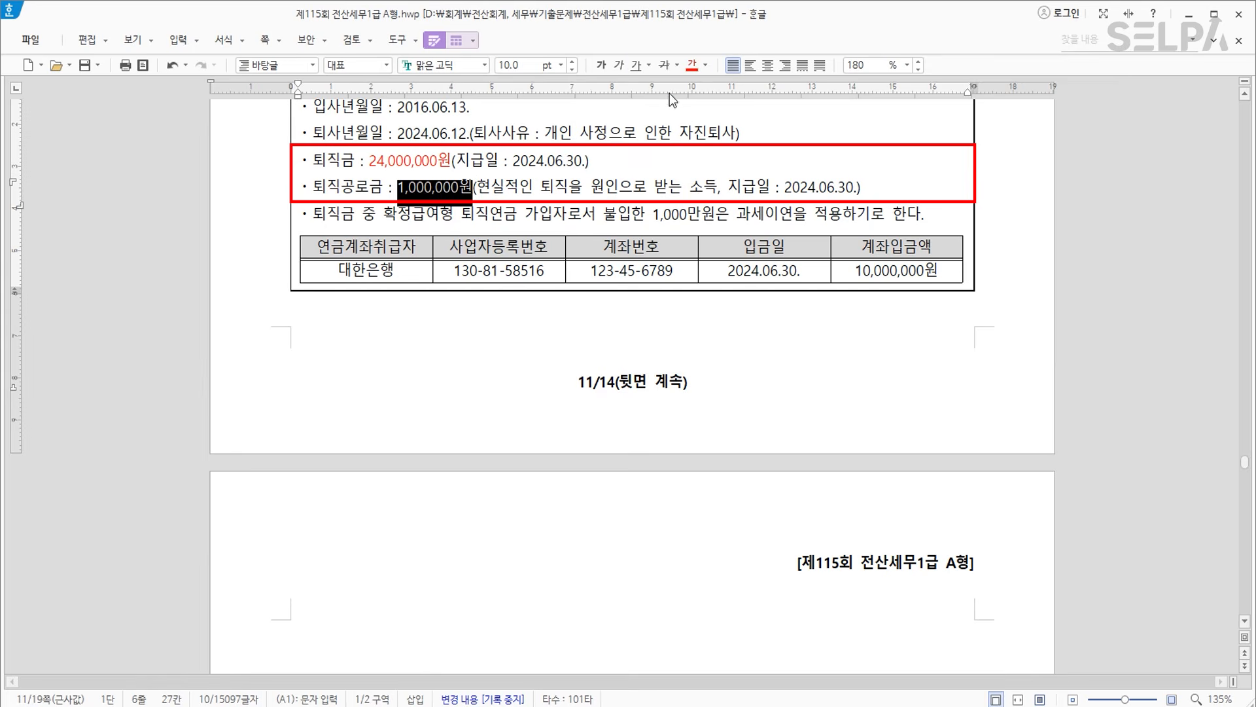
click(599, 66)
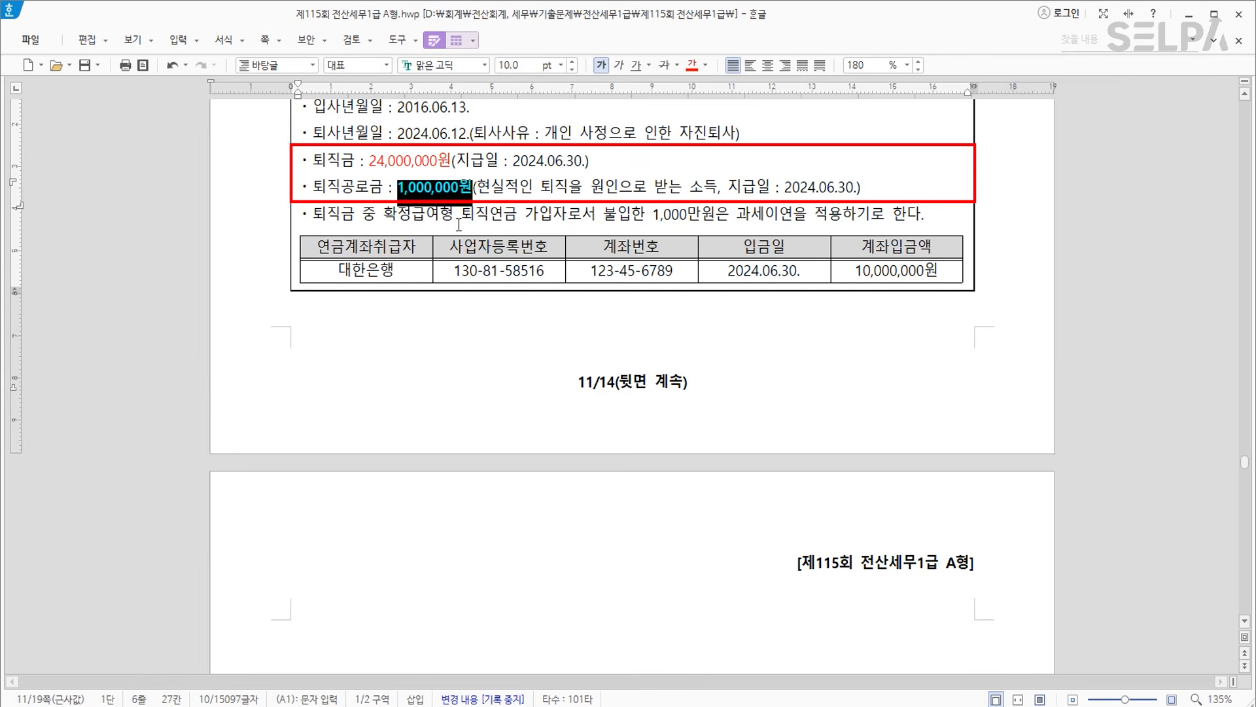
click(446, 211)
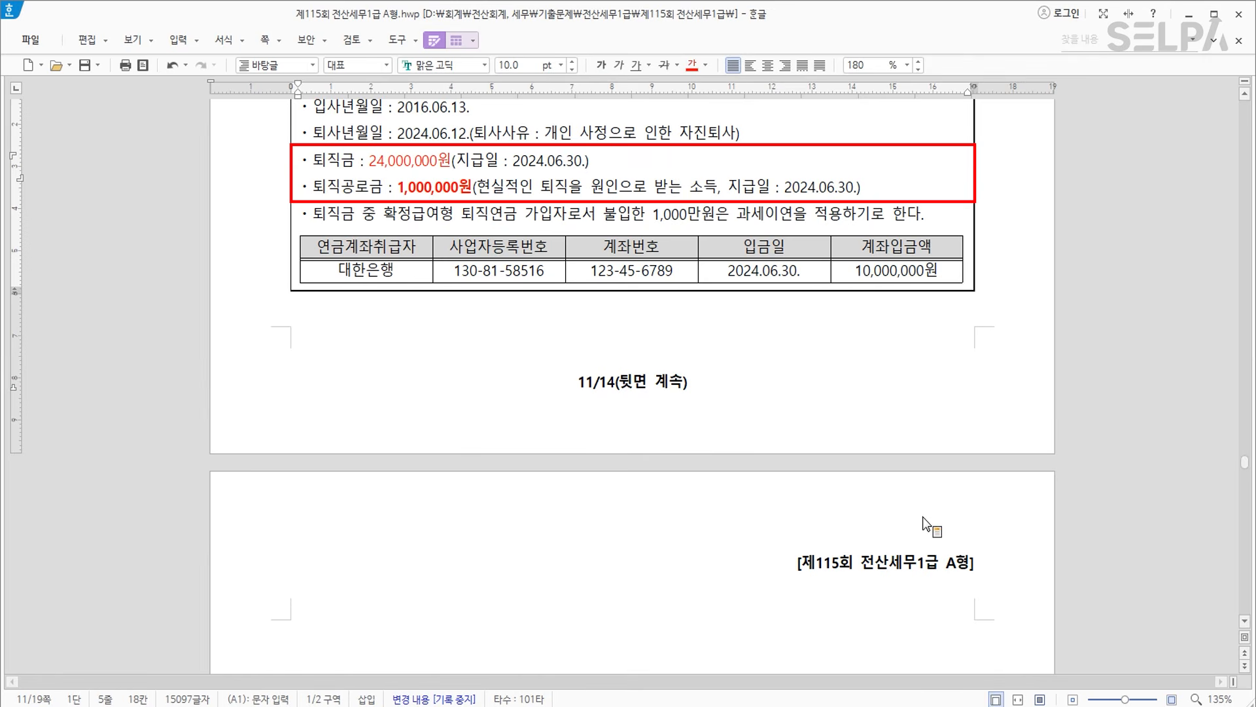
Enter 25,000,000 as the final 과세퇴직급여 in KcLep.
click(968, 706)
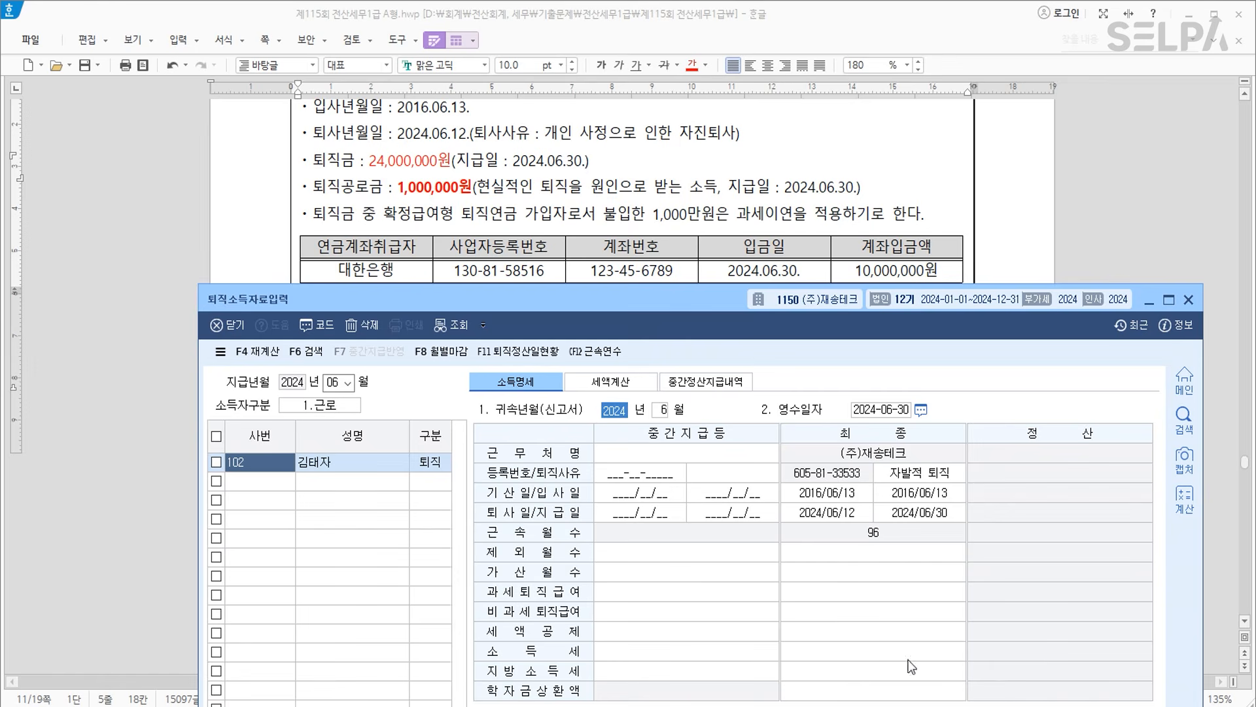
click(674, 593)
click(807, 595)
text(25,000,000)
key(Return)
drag(709, 303, 636, 297)
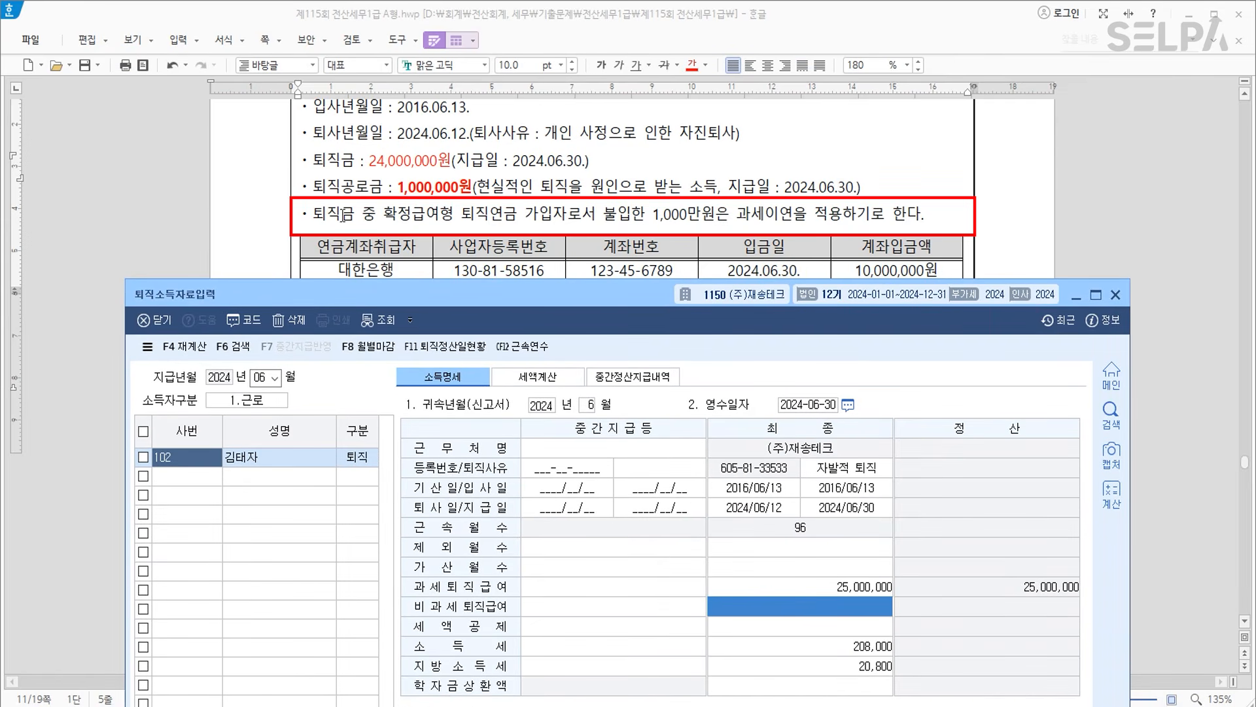
Make the tax-deferral sentence blue and bold, then bring up KcLep's deferral account section.
drag(314, 215, 929, 214)
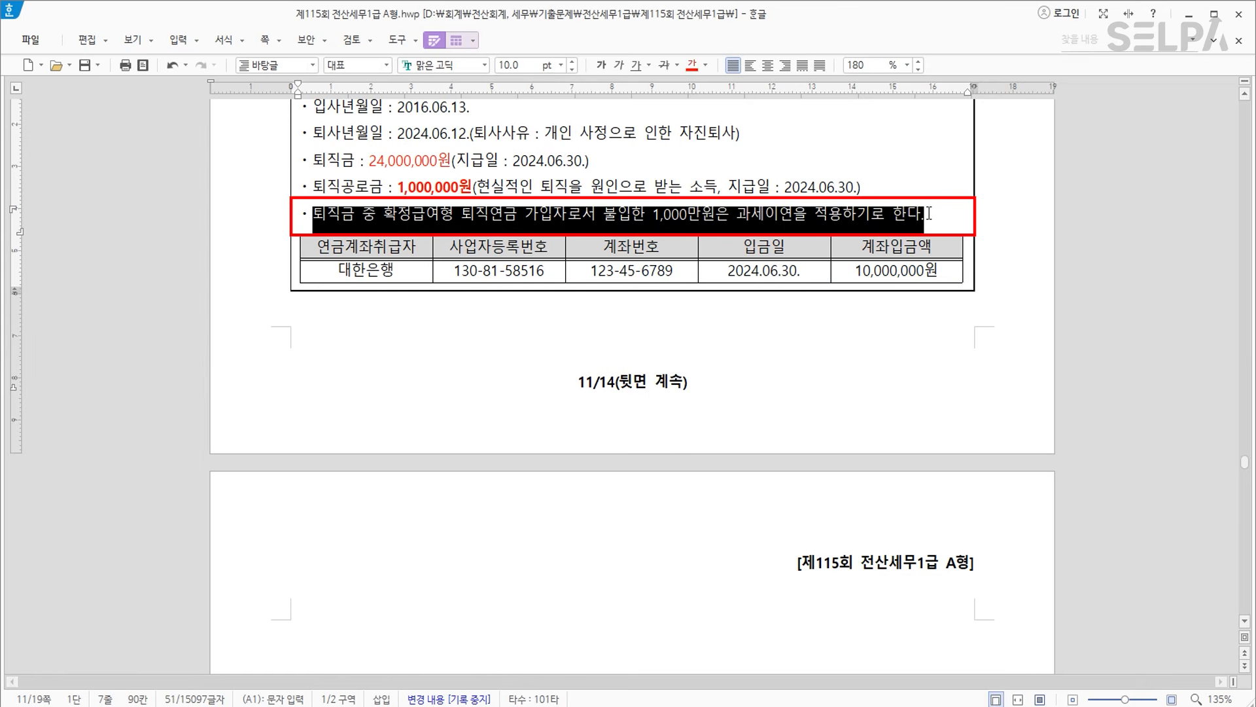
click(706, 65)
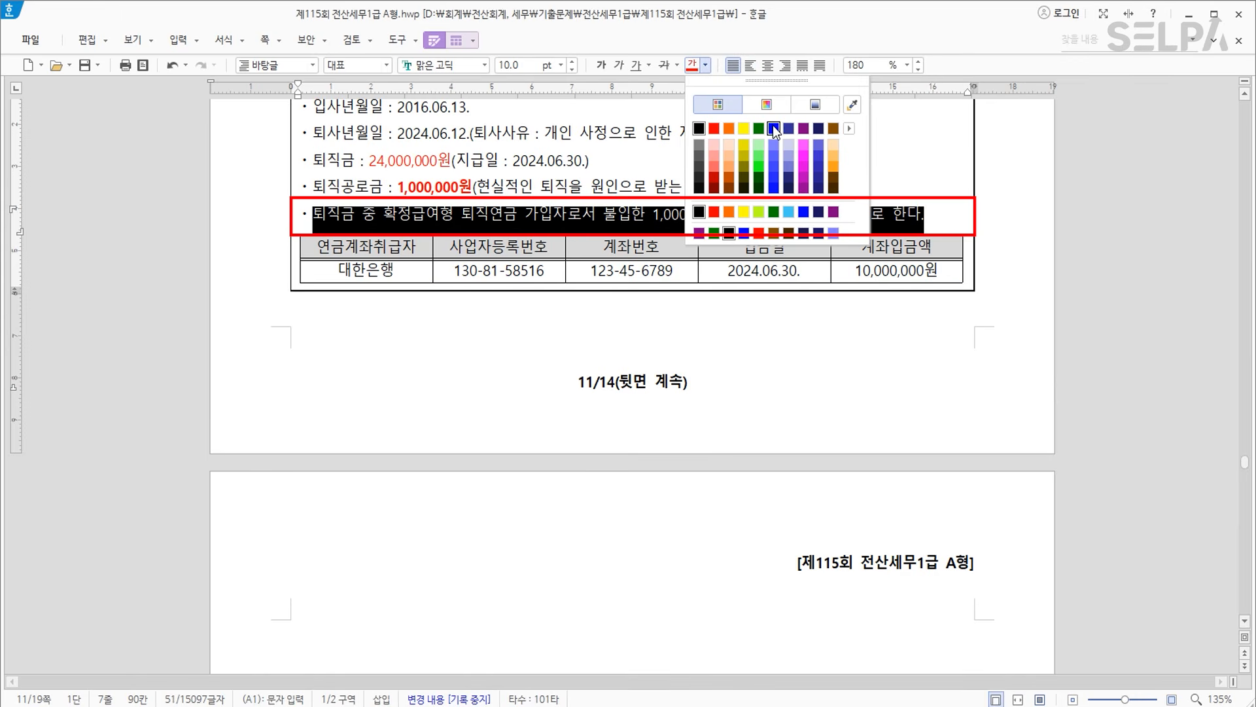
click(774, 128)
click(601, 65)
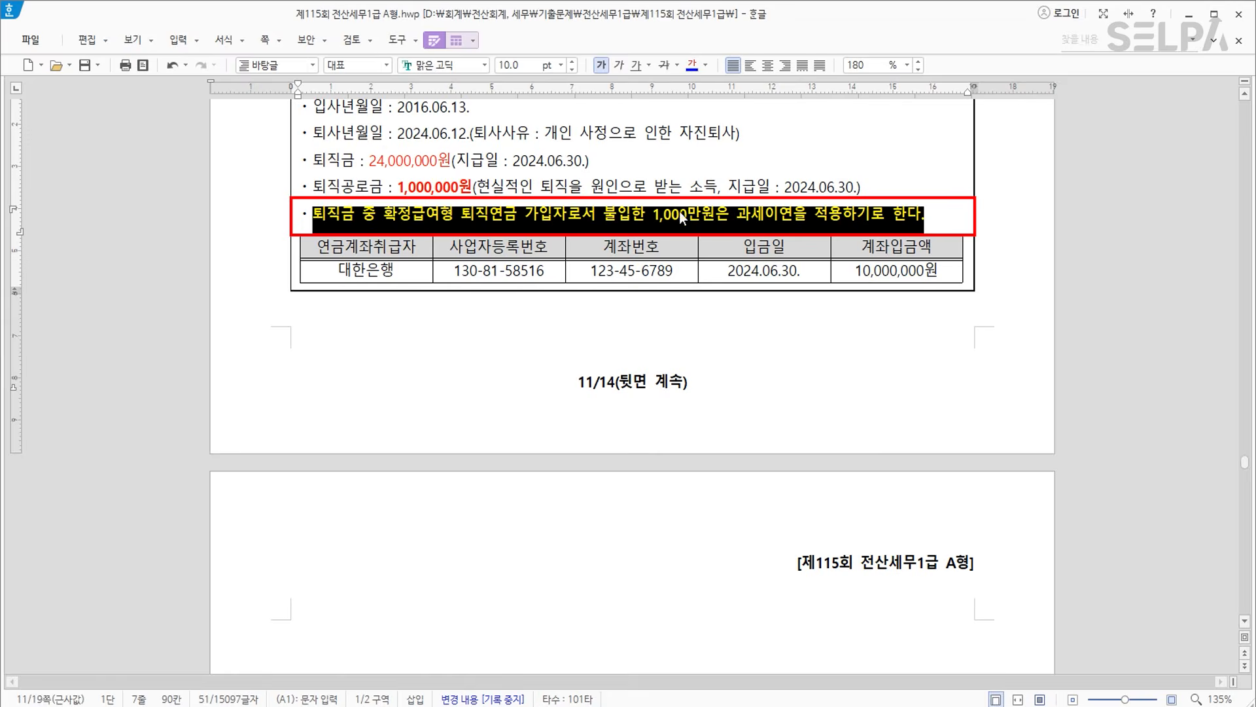
click(683, 220)
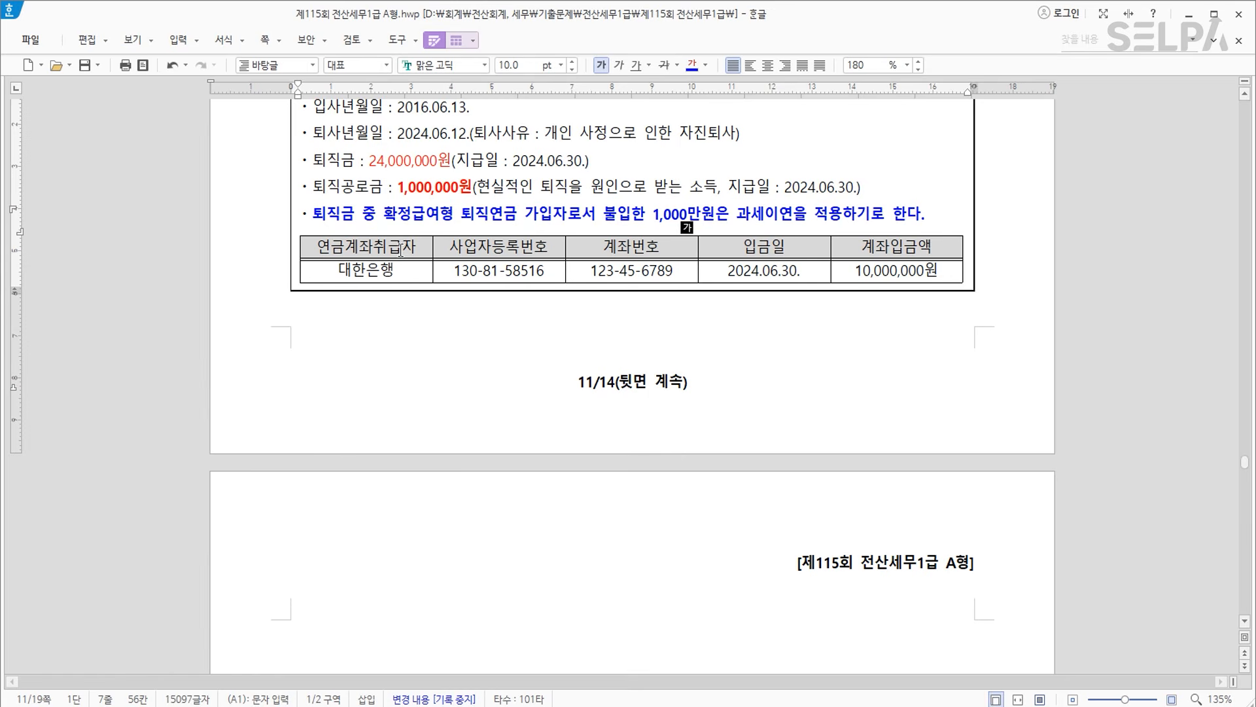
click(401, 249)
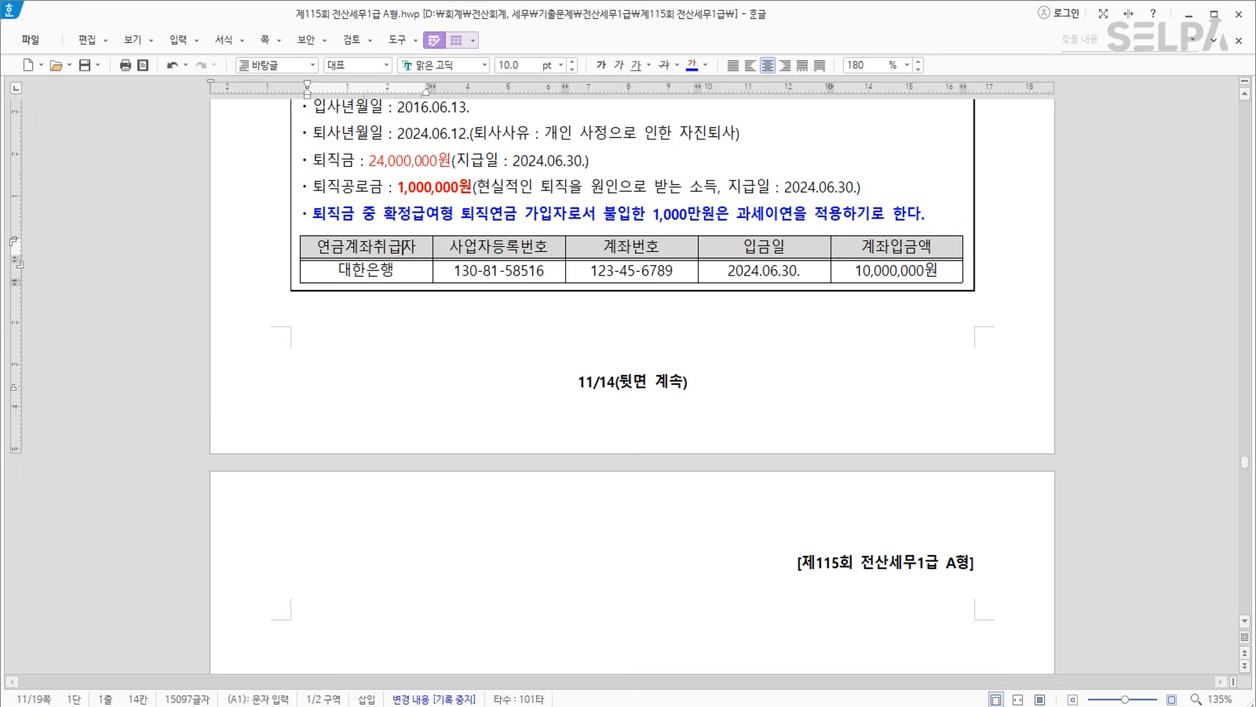
key(alt+Tab)
scroll(657, 242, down, 1)
drag(639, 292, 620, 234)
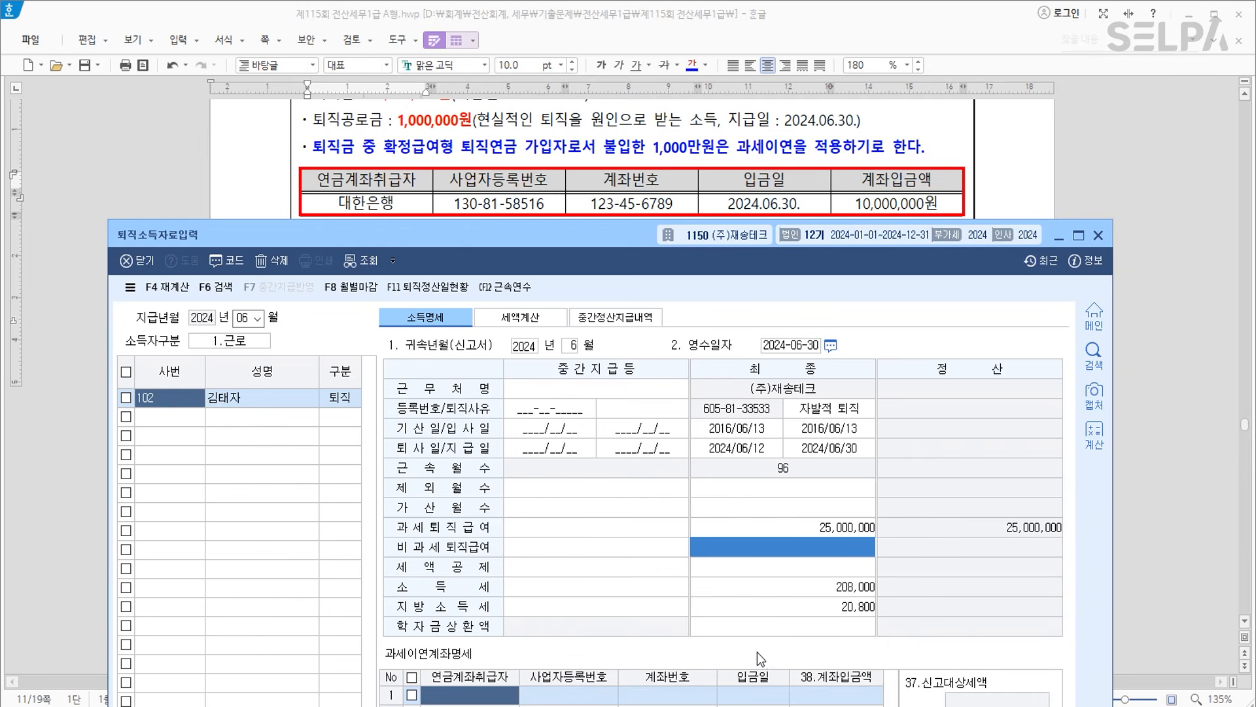
Enter 대한은행 with its business registration number and account number in deferral row 1.
text(대)
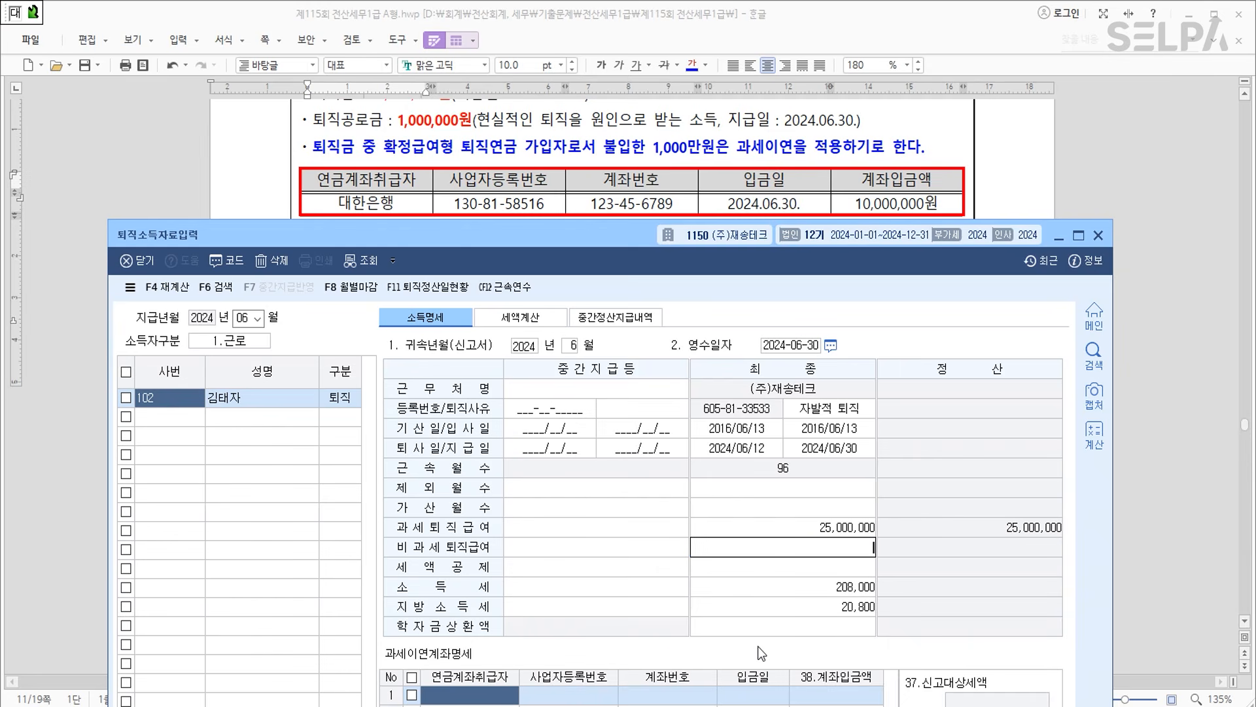
click(479, 695)
text(한은행)
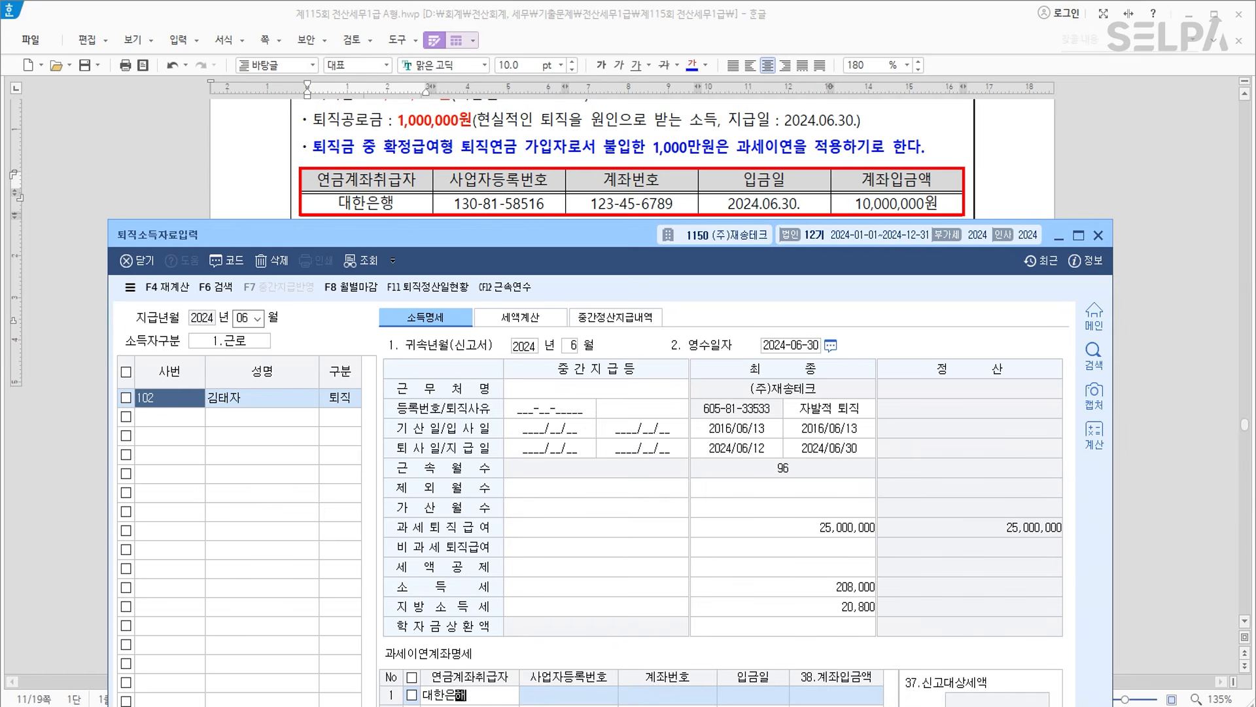
key(Return)
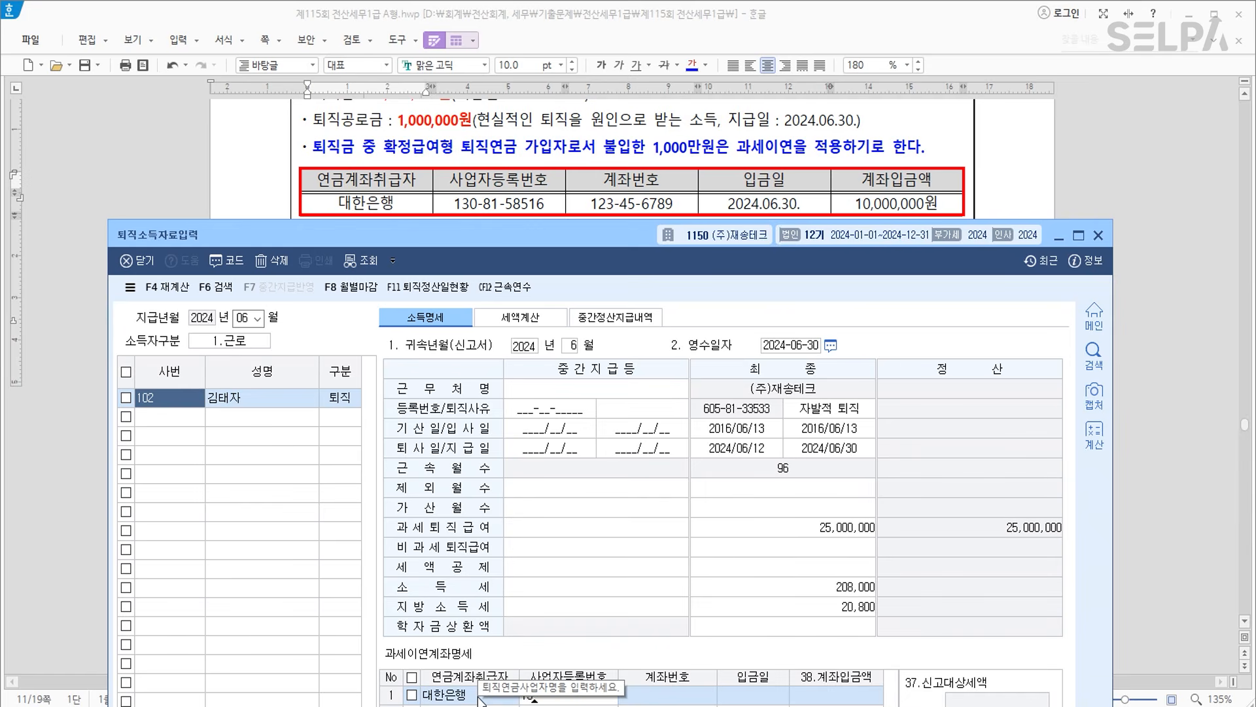
key(Return)
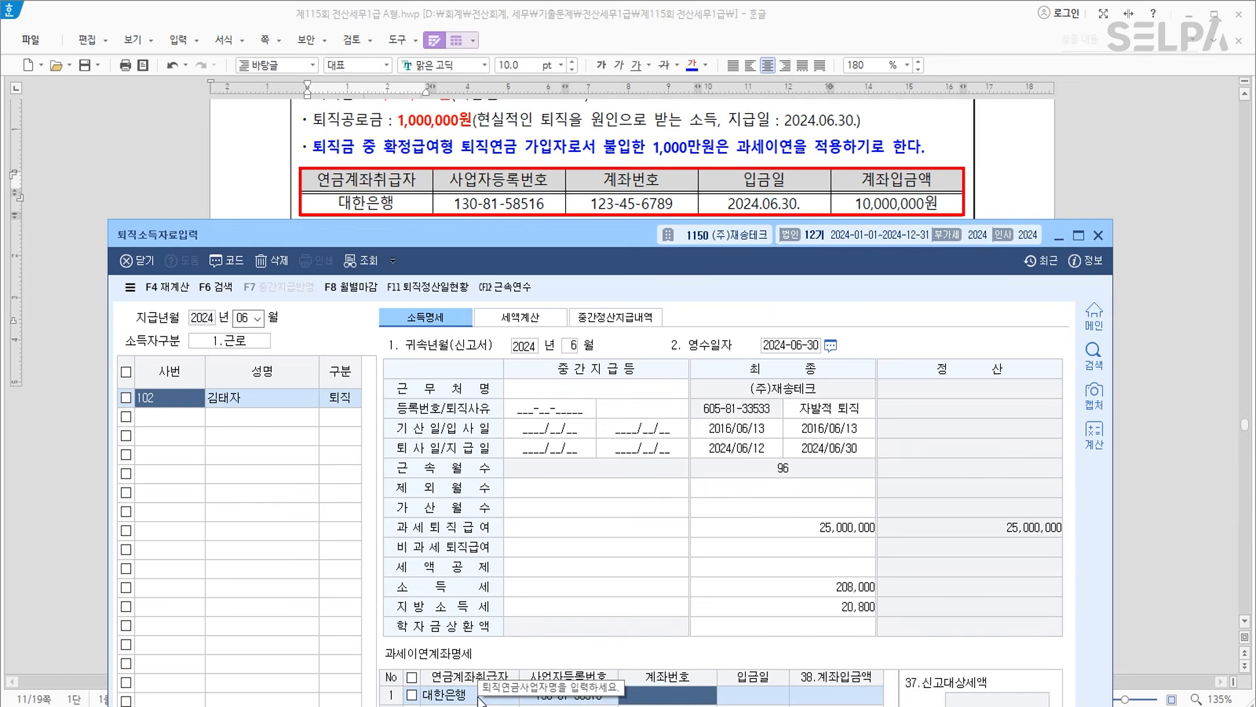
text(12)
text(3456789)
key(Return)
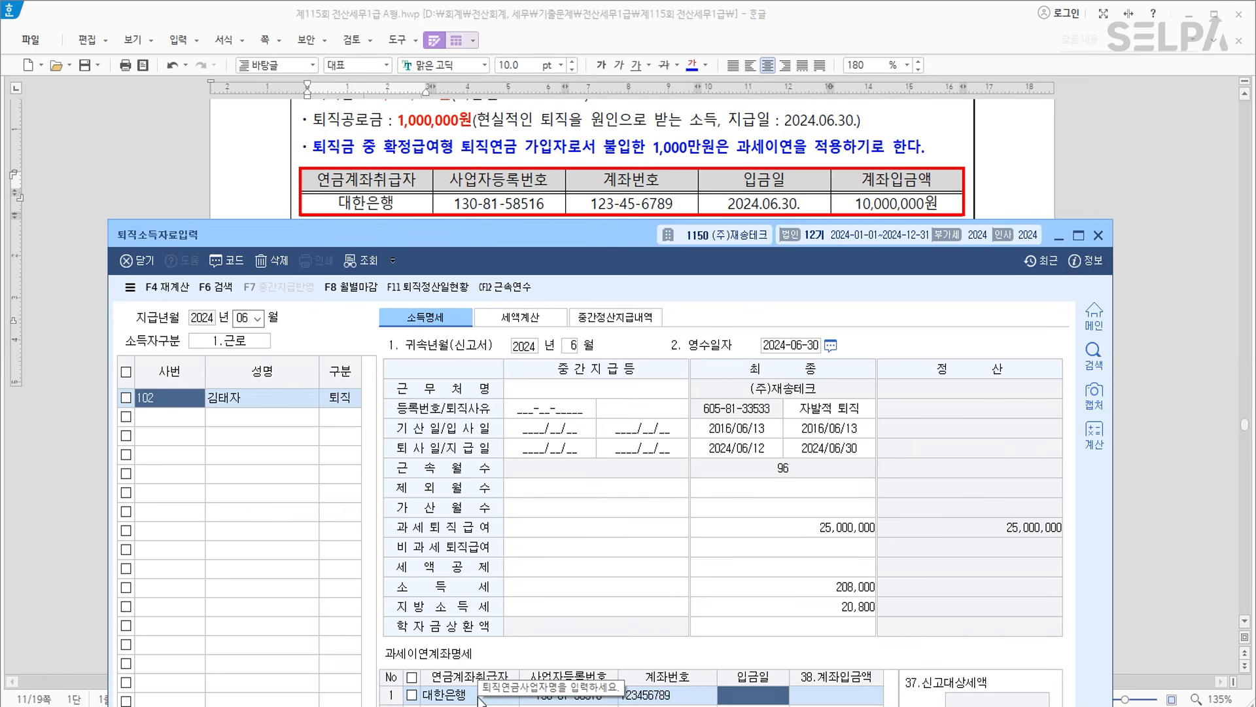
Add the 2024-06-30 deposit date and 10,000,000 amount, then check the reduced tax totals.
text(2024-06-30)
key(Return)
text(10000000)
key(Return)
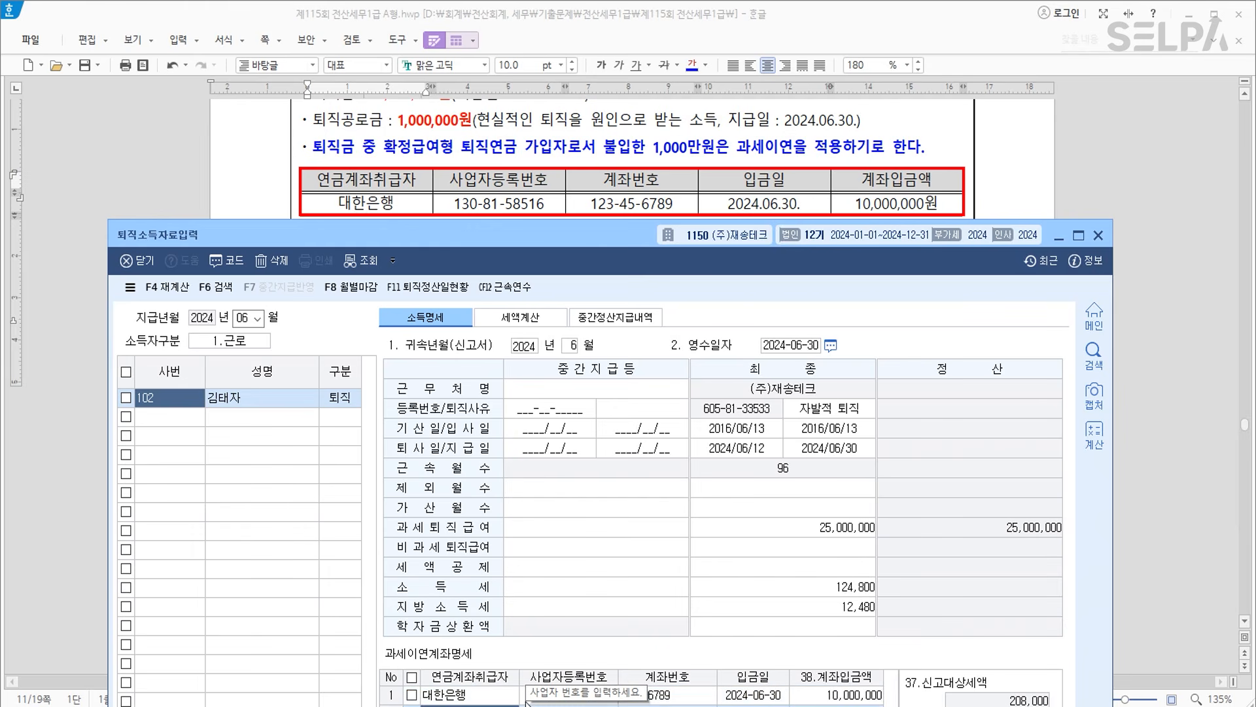
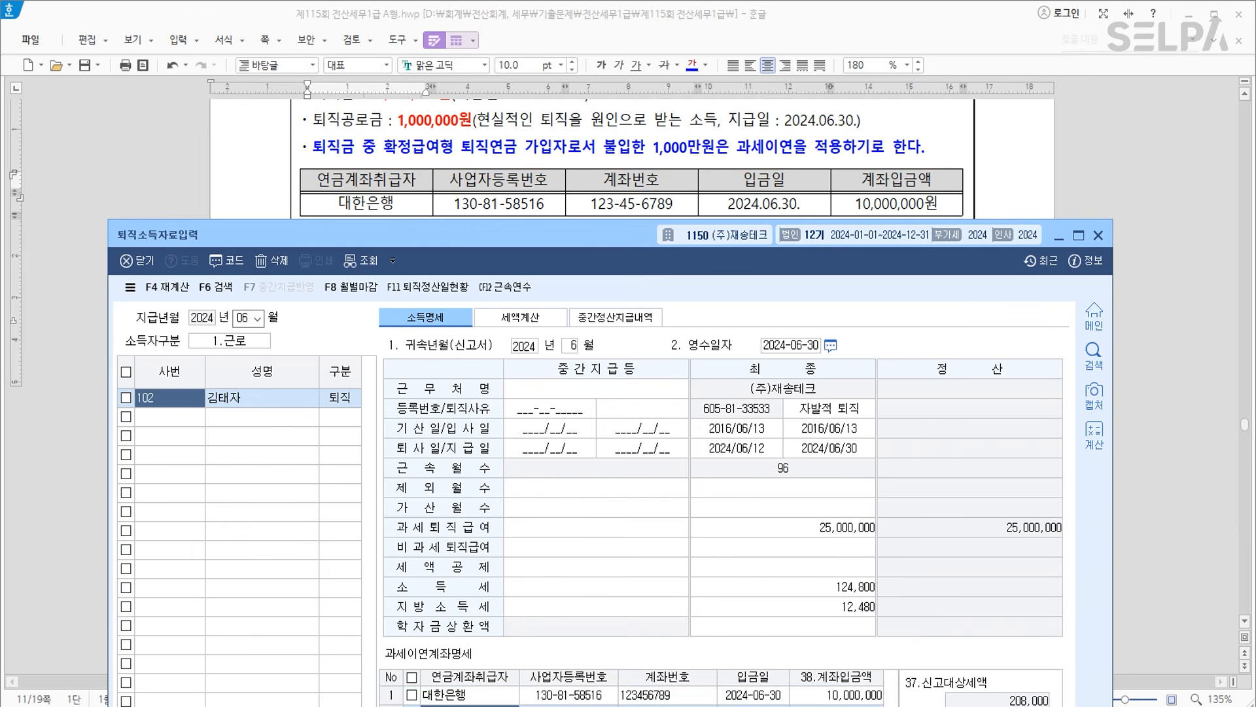
drag(637, 234, 637, 56)
key(ctrl)
key(ctrl)
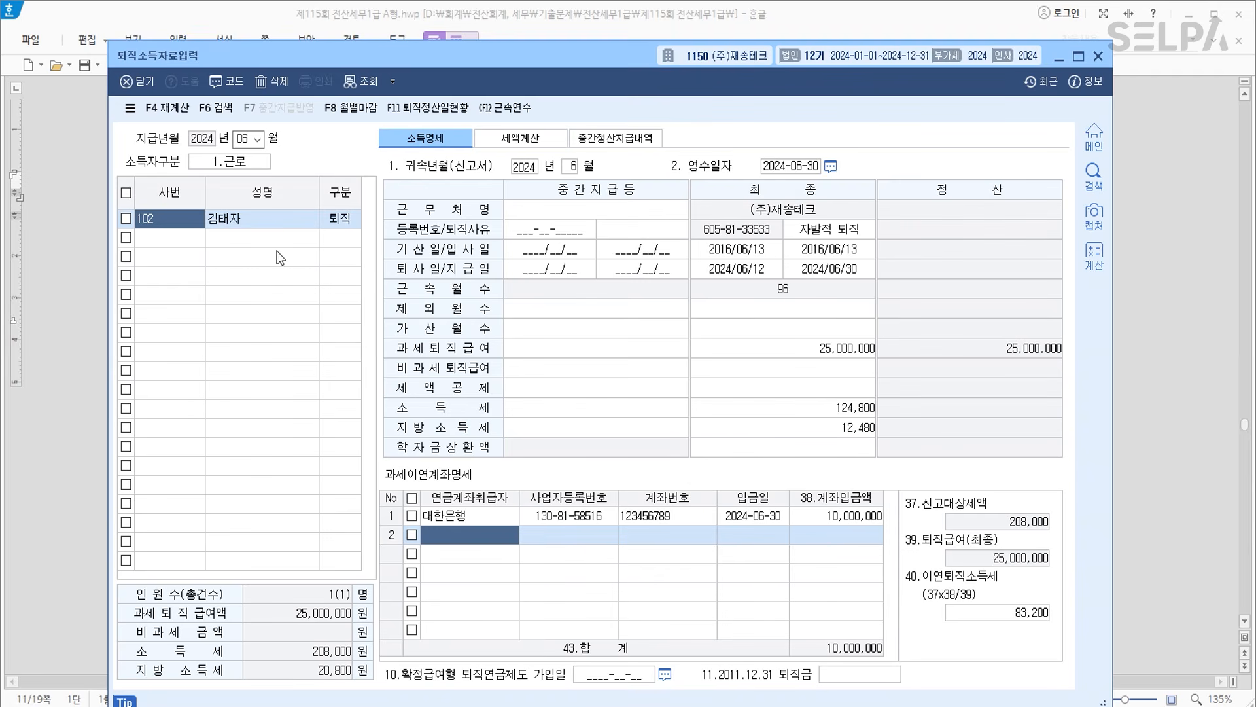
Open the 퇴직소득원천징수영수증 screen through the ㅌㅈㅅ menu search.
click(221, 241)
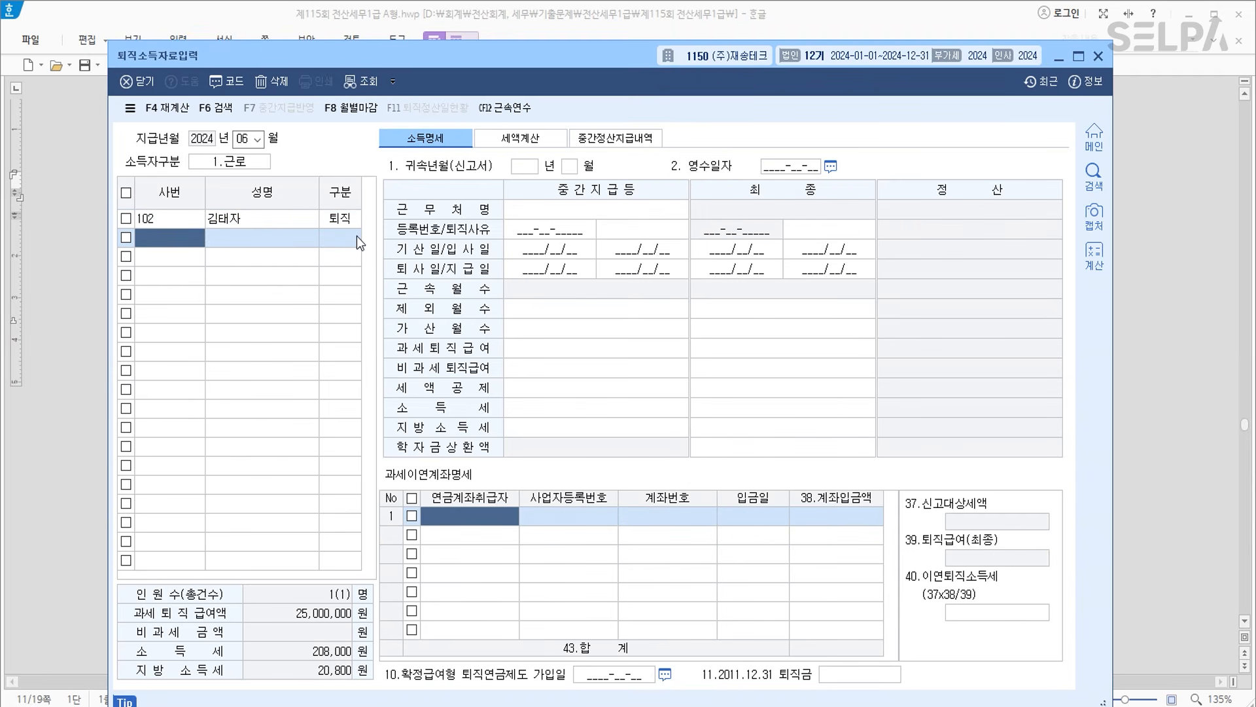
key(ctrl+Return)
text(ㅌㅈㅅ)
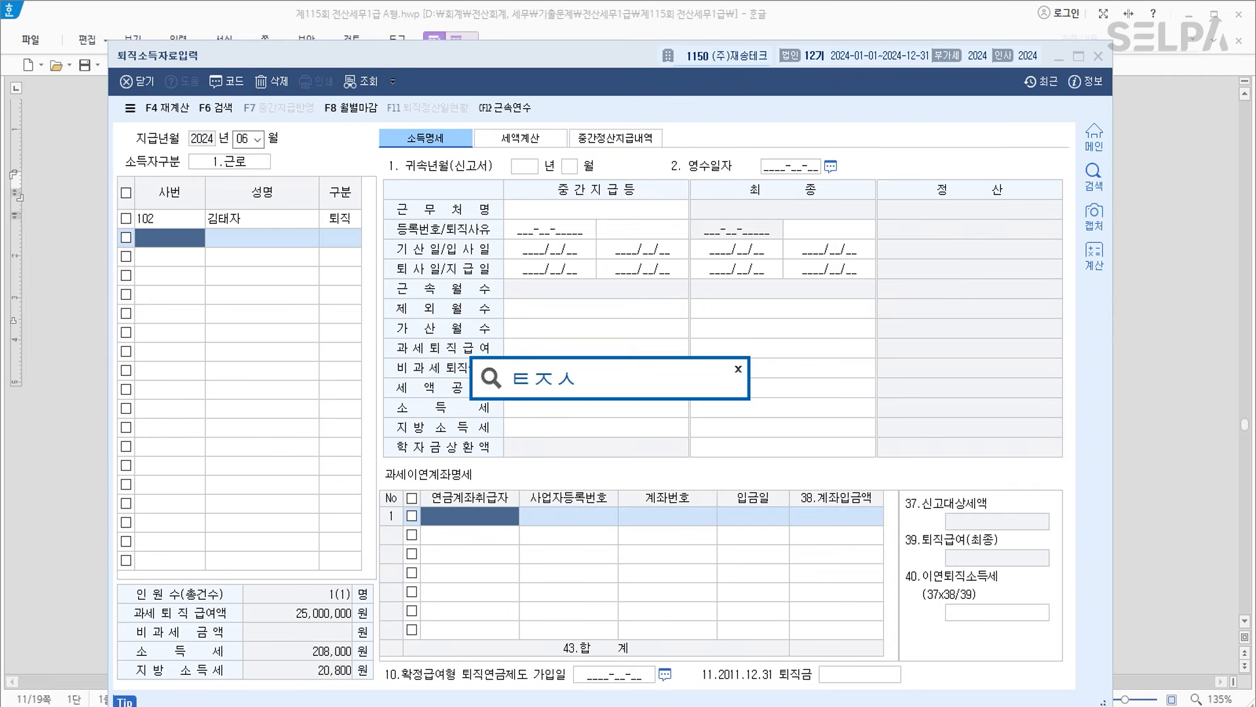
key(Return)
key(Down)
key(Return)
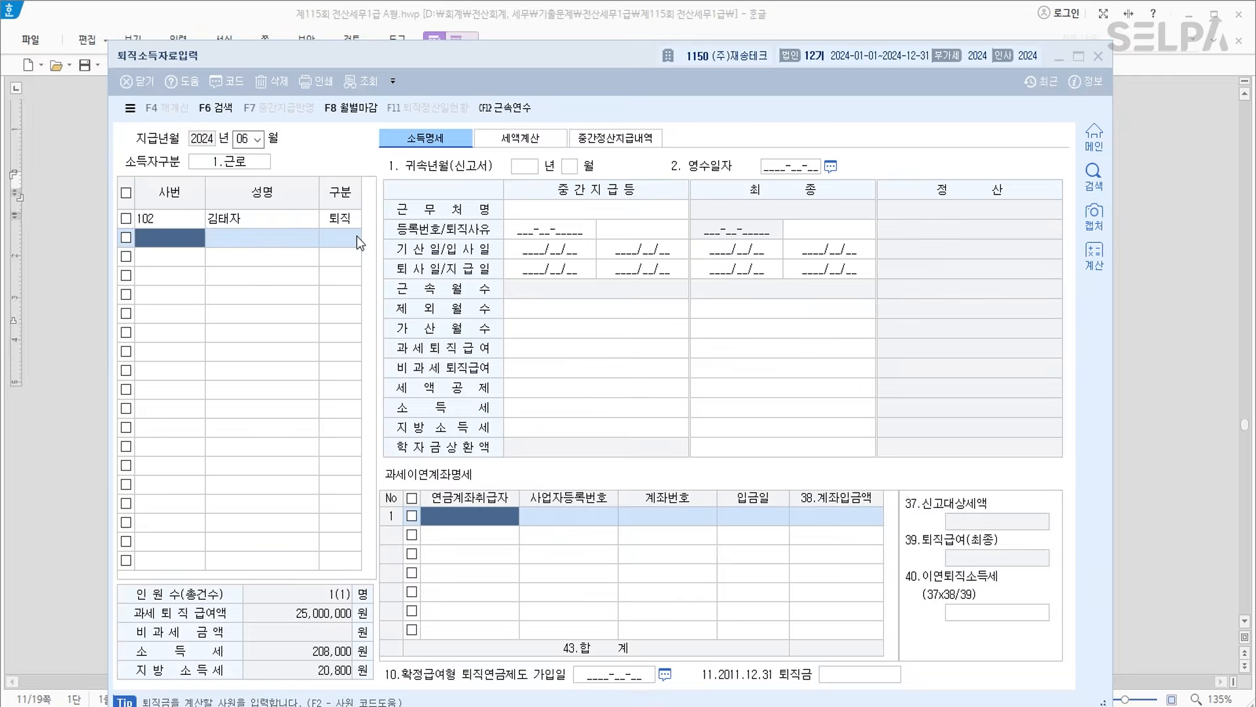
Load employee 102's receipt for 지급년월 06~06, review it, and close both retirement screens.
text(06)
key(Return)
key(Return)
text(06)
key(Return)
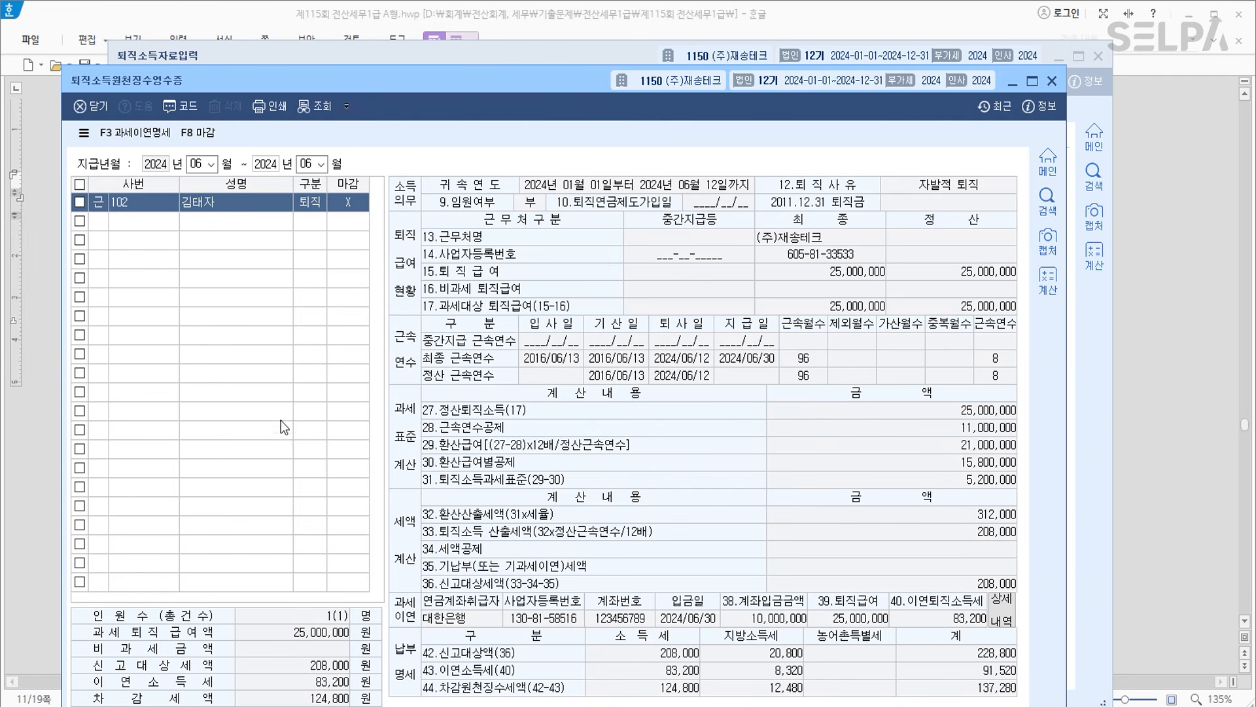
key(Escape)
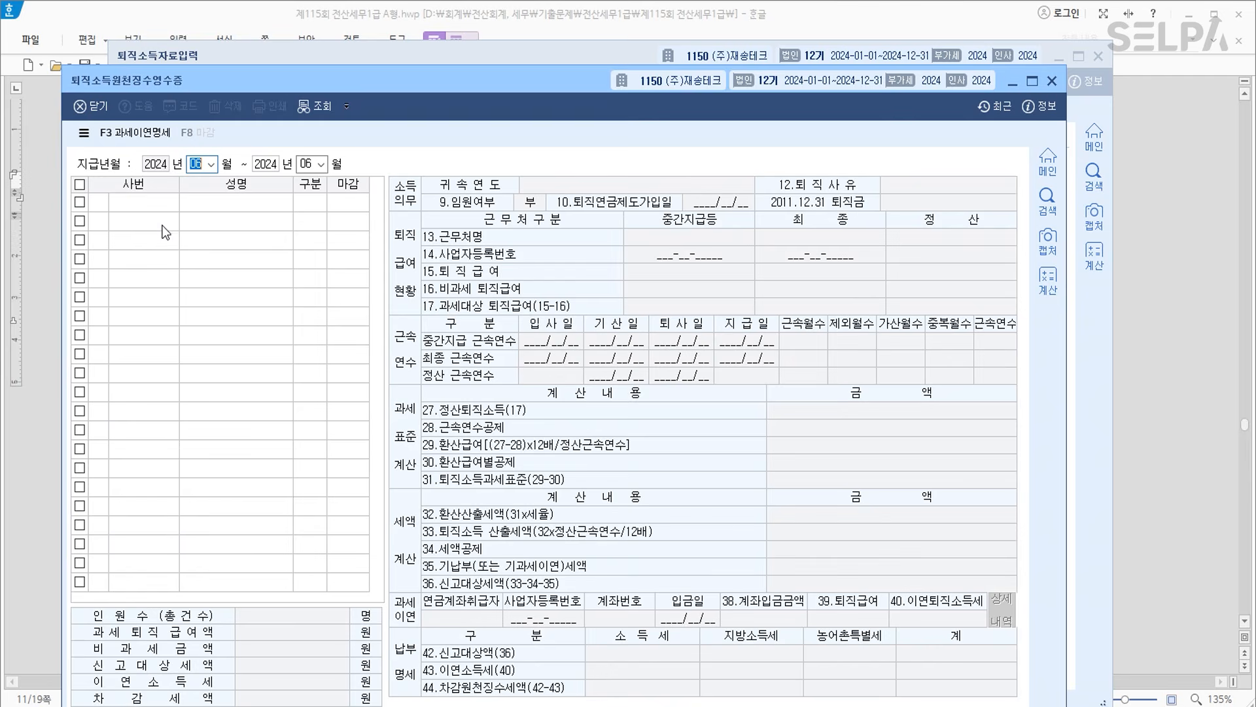
key(Escape)
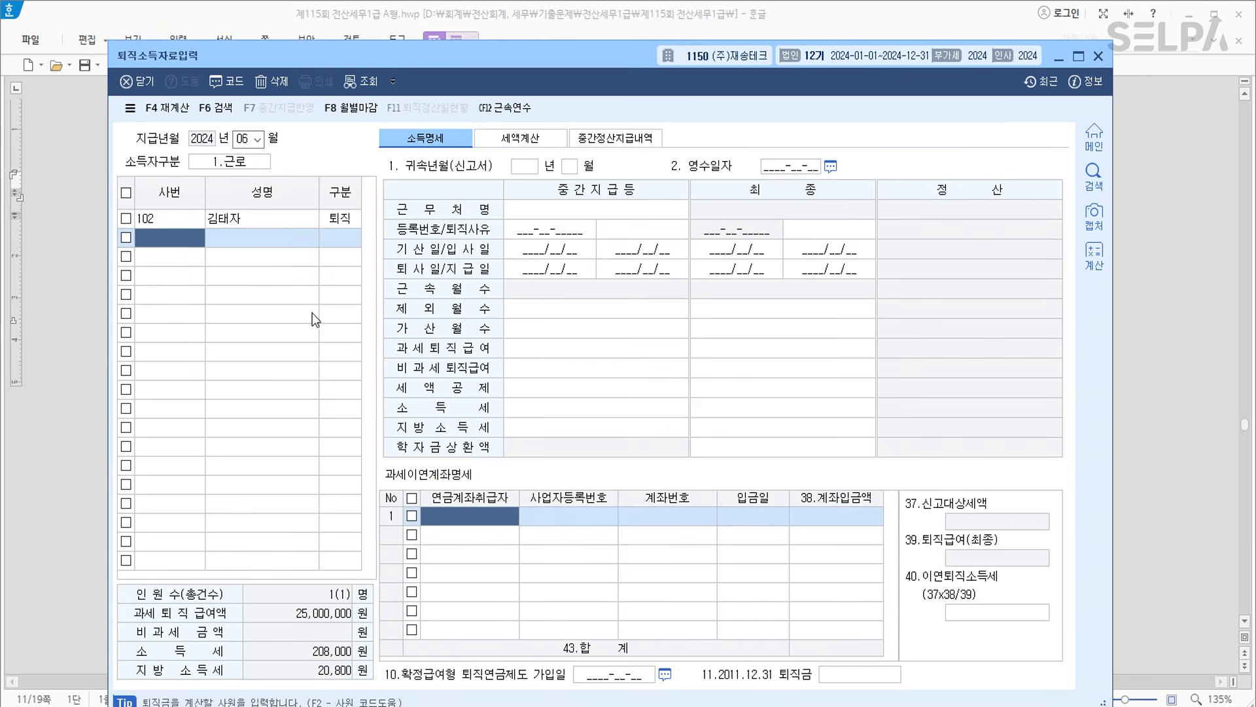
key(alt+Tab)
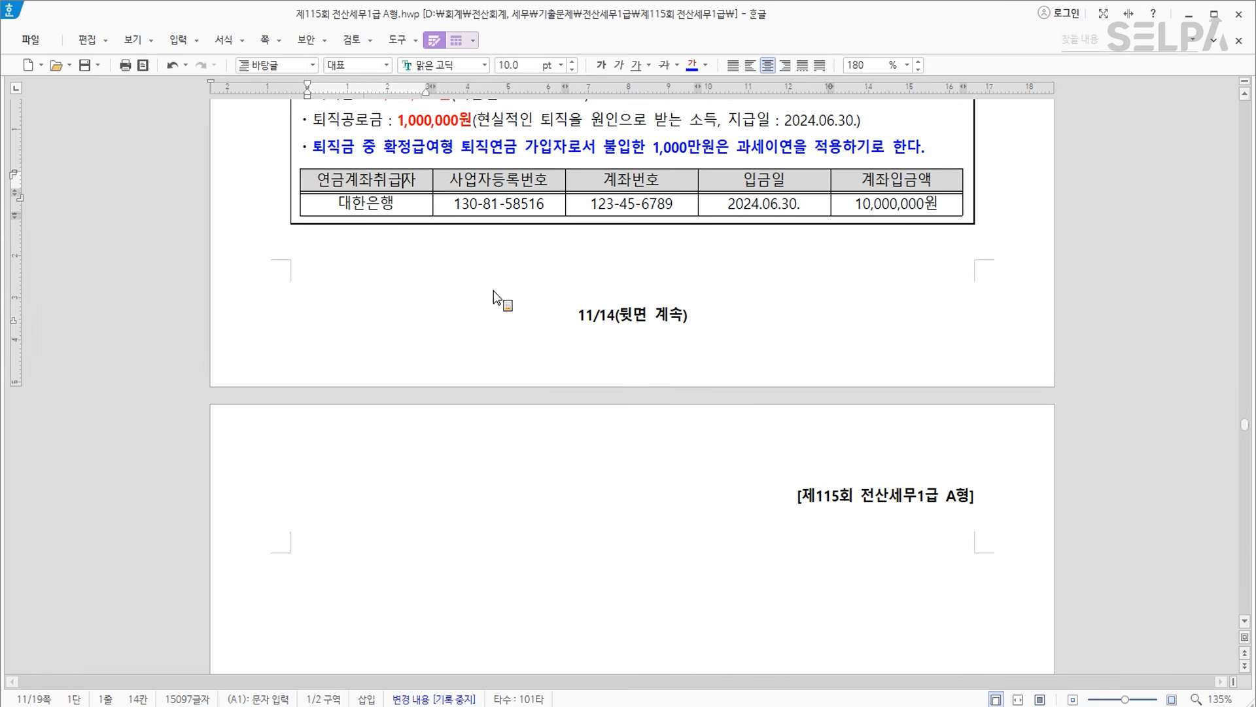
Colour the new employee's name in question [2] blue.
click(479, 246)
scroll(680, 216, up, 3)
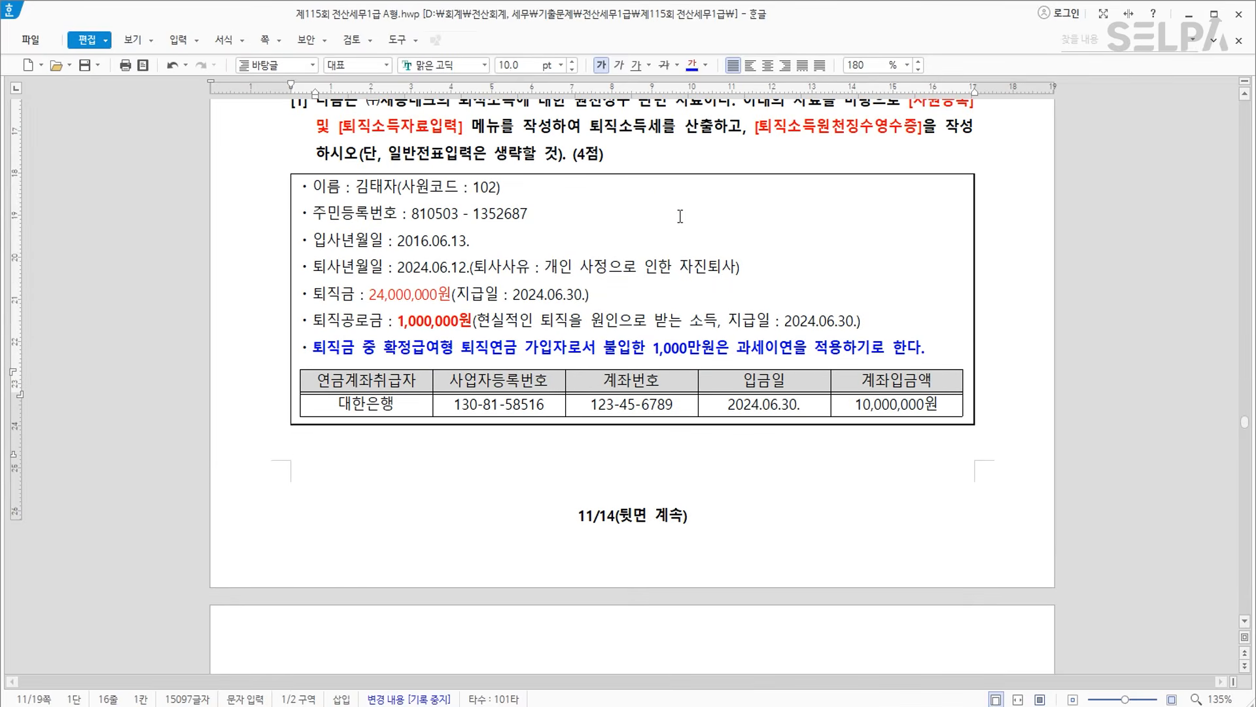
scroll(682, 219, down, 20)
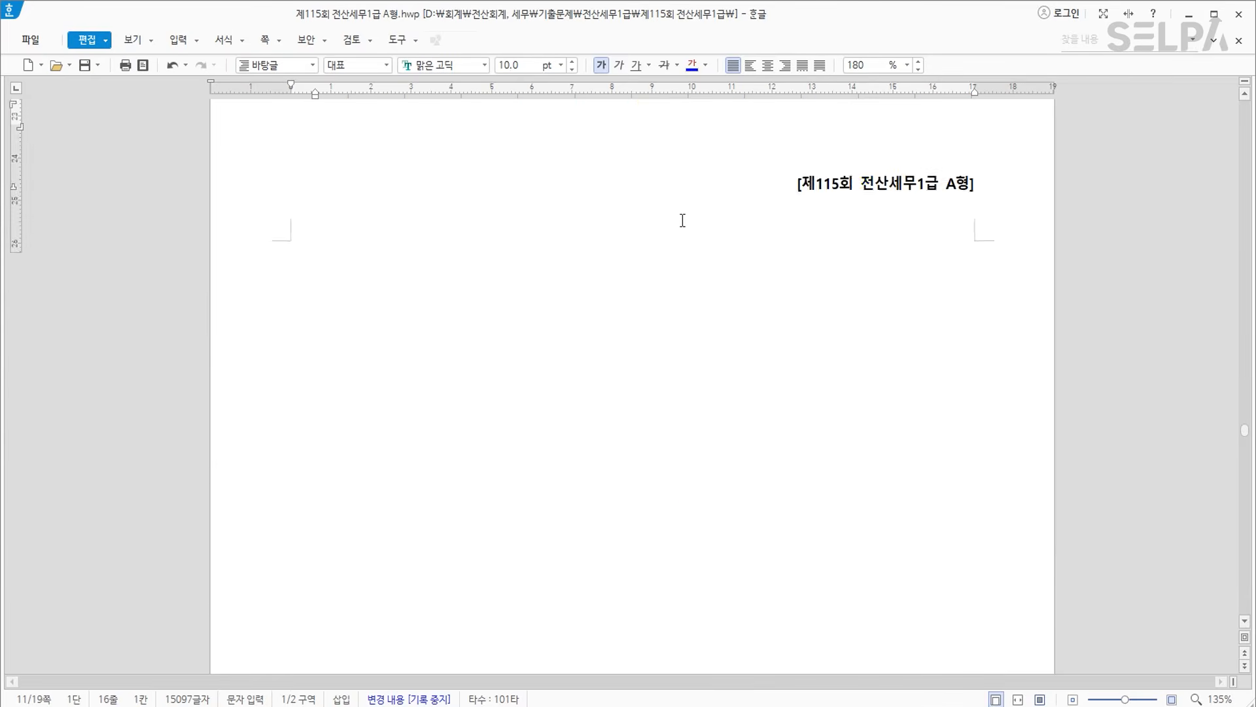
scroll(686, 218, down, 2)
mouse_move(537, 289)
mouse_down()
mouse_move(615, 291)
mouse_move(581, 288)
mouse_up()
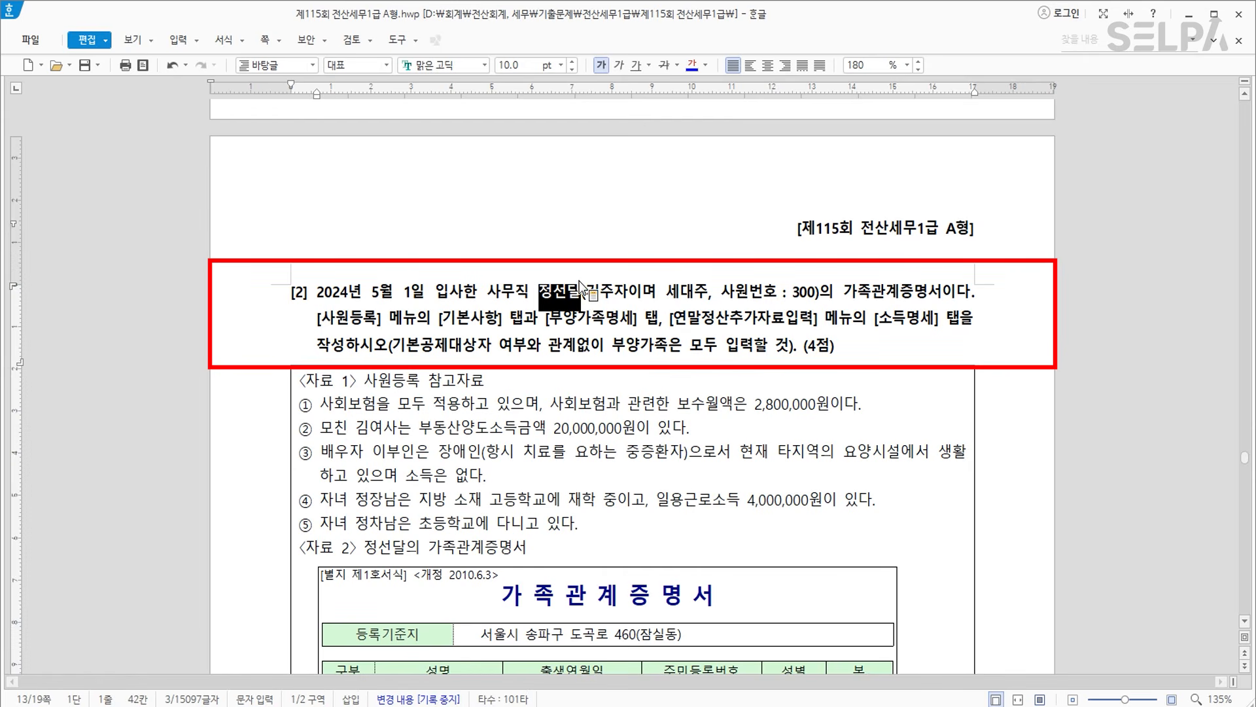
click(692, 65)
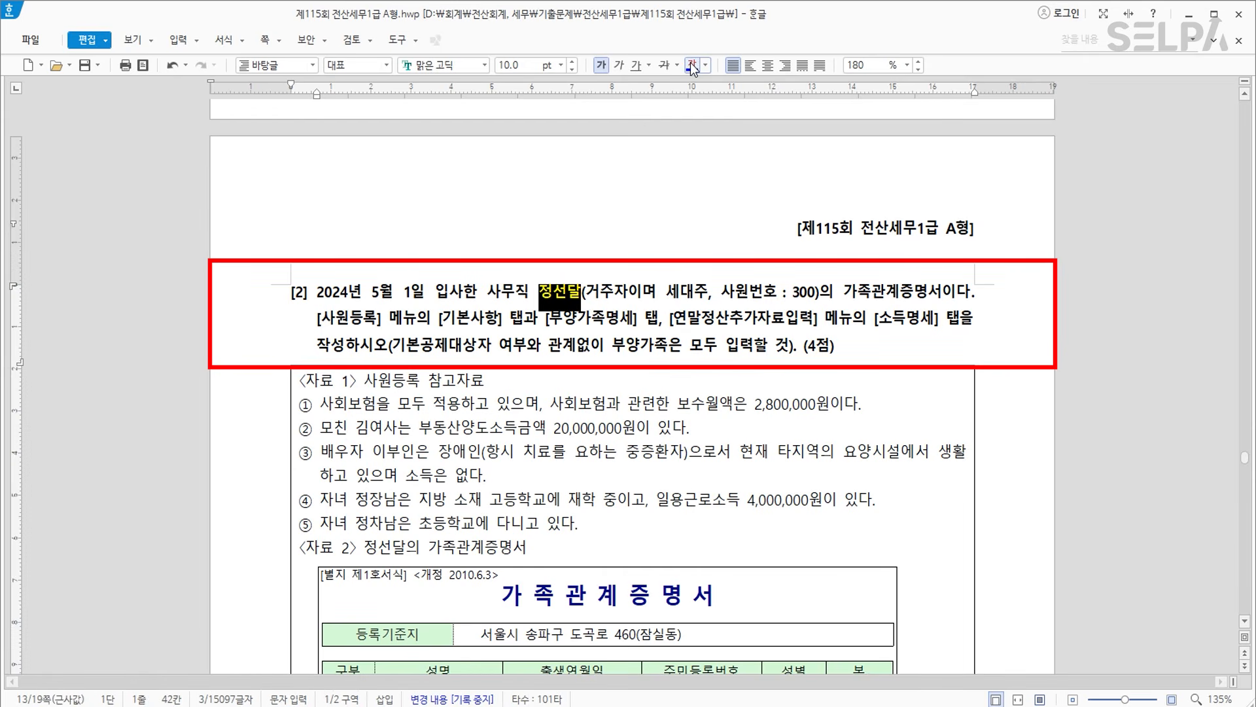
click(885, 319)
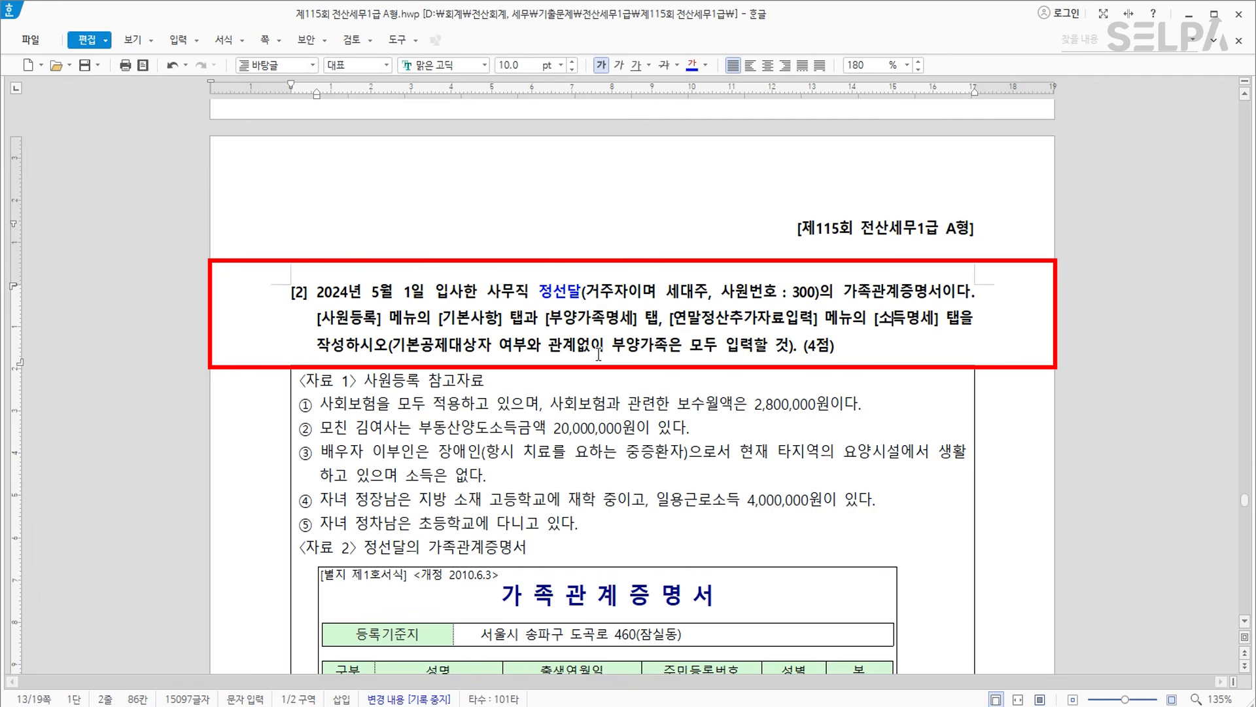
Scroll down to bring the family relations certificate into view.
scroll(466, 257, down, 1)
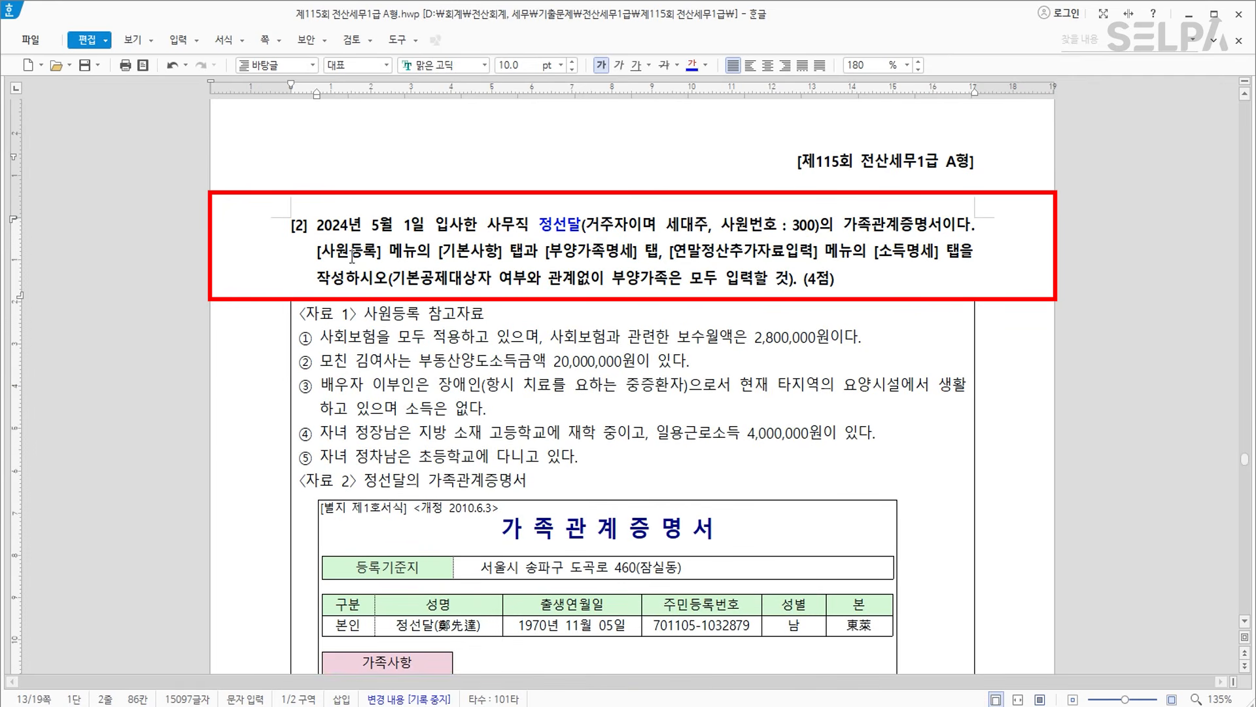
scroll(695, 326, down, 1)
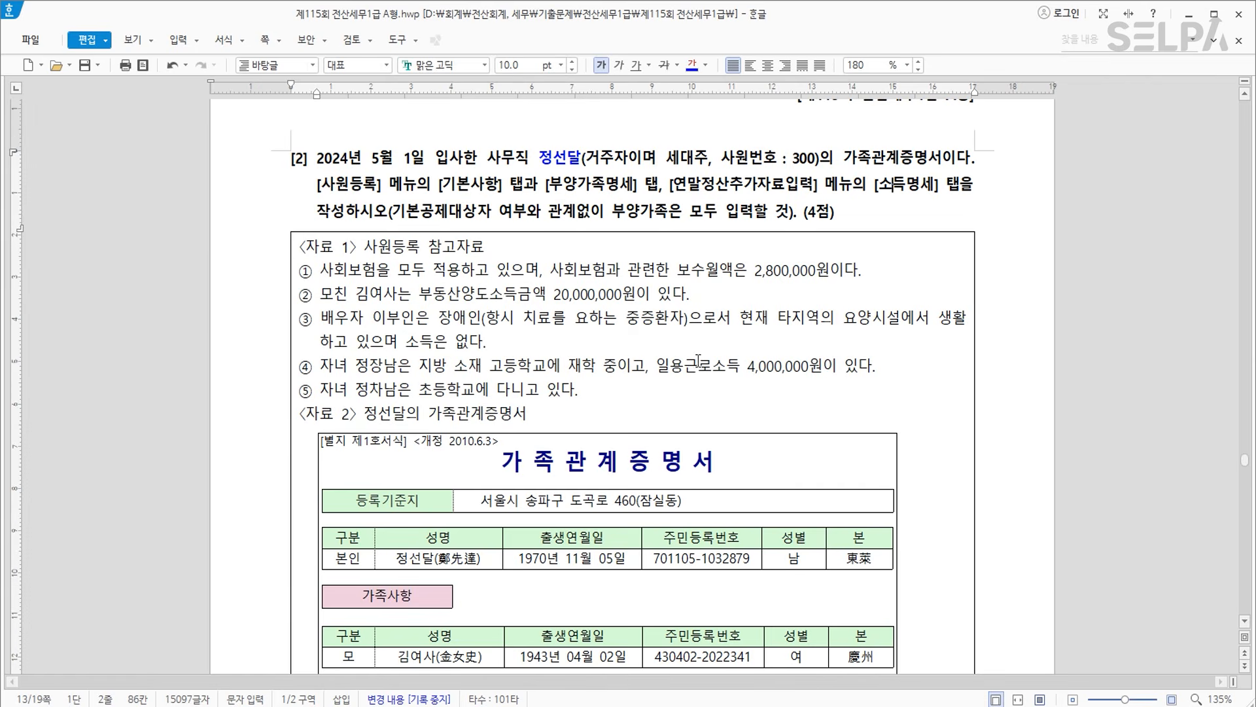
key(alt+Tab)
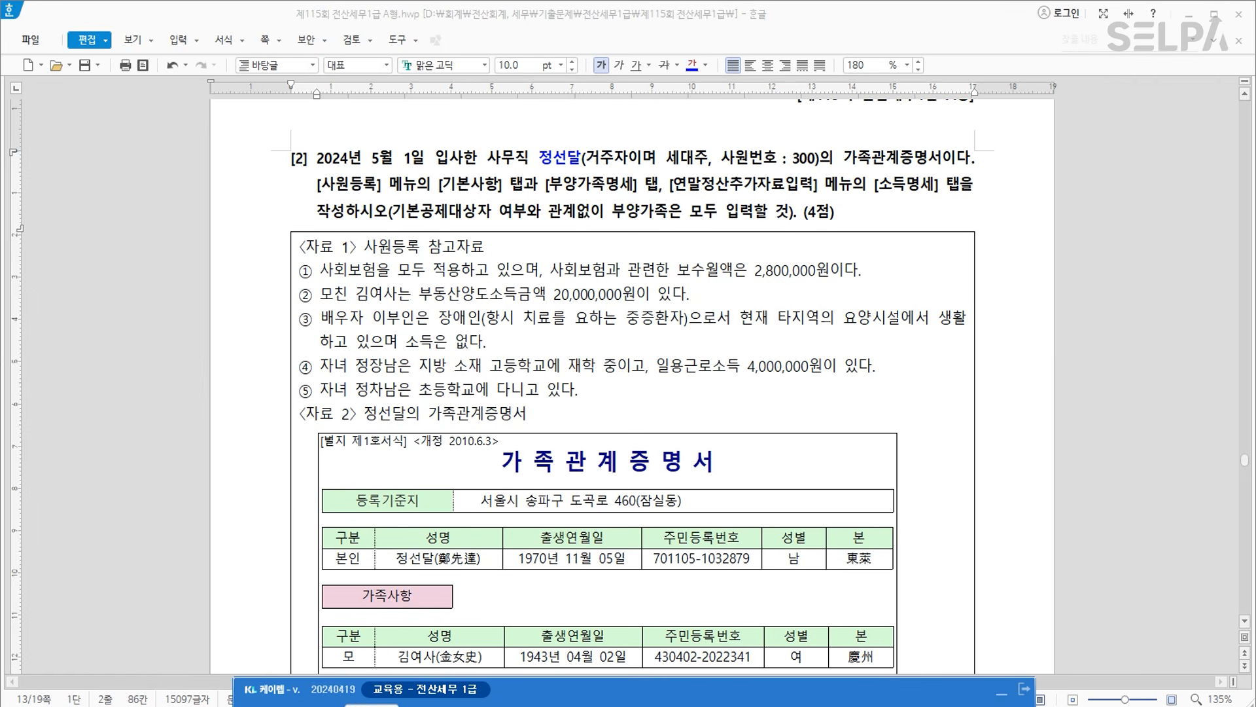
Open 연말정산추가자료입력 via ㅇㅁㅈ and load employee 300, showing 30,000,000 총급여.
text(ㅇㅁㅈ)
key(Return)
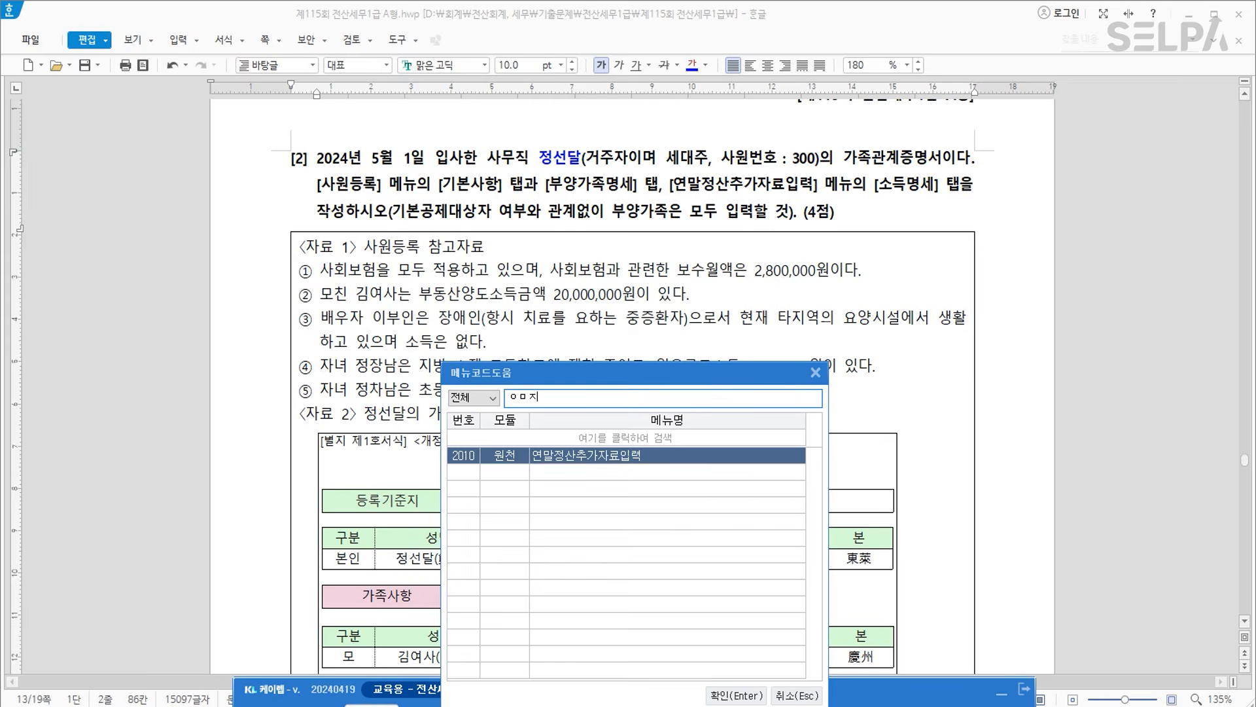
key(Return)
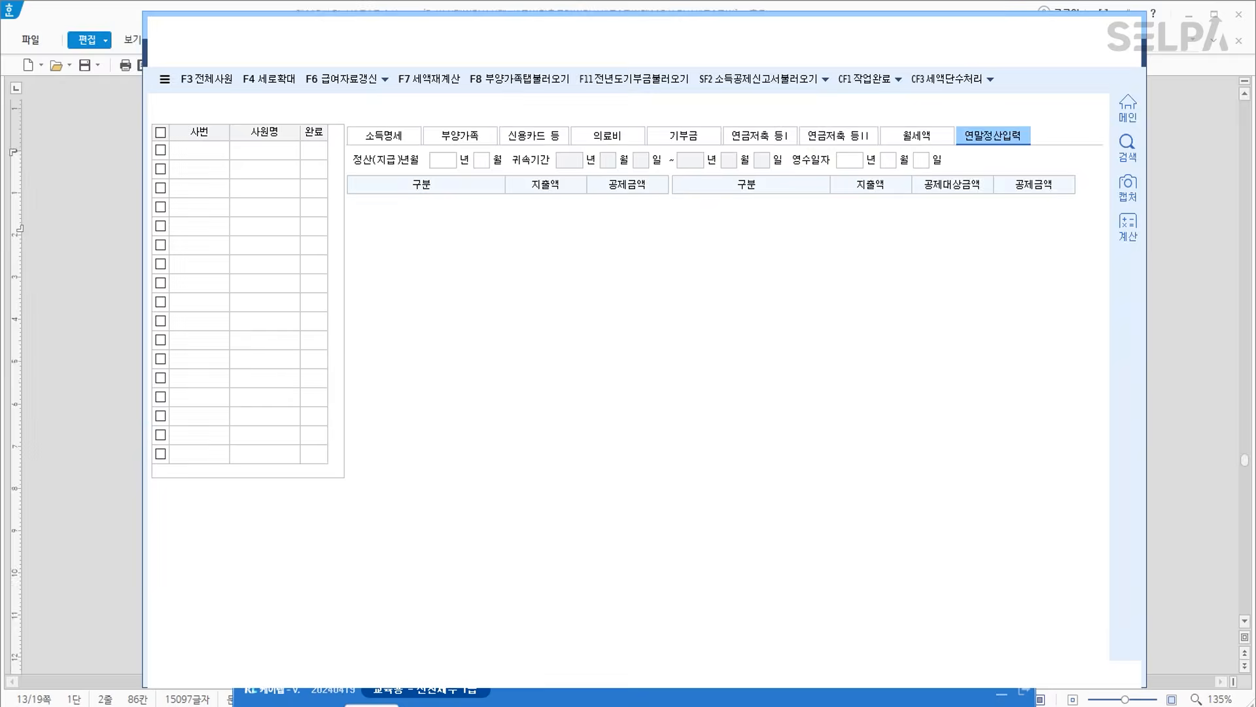
key(F2)
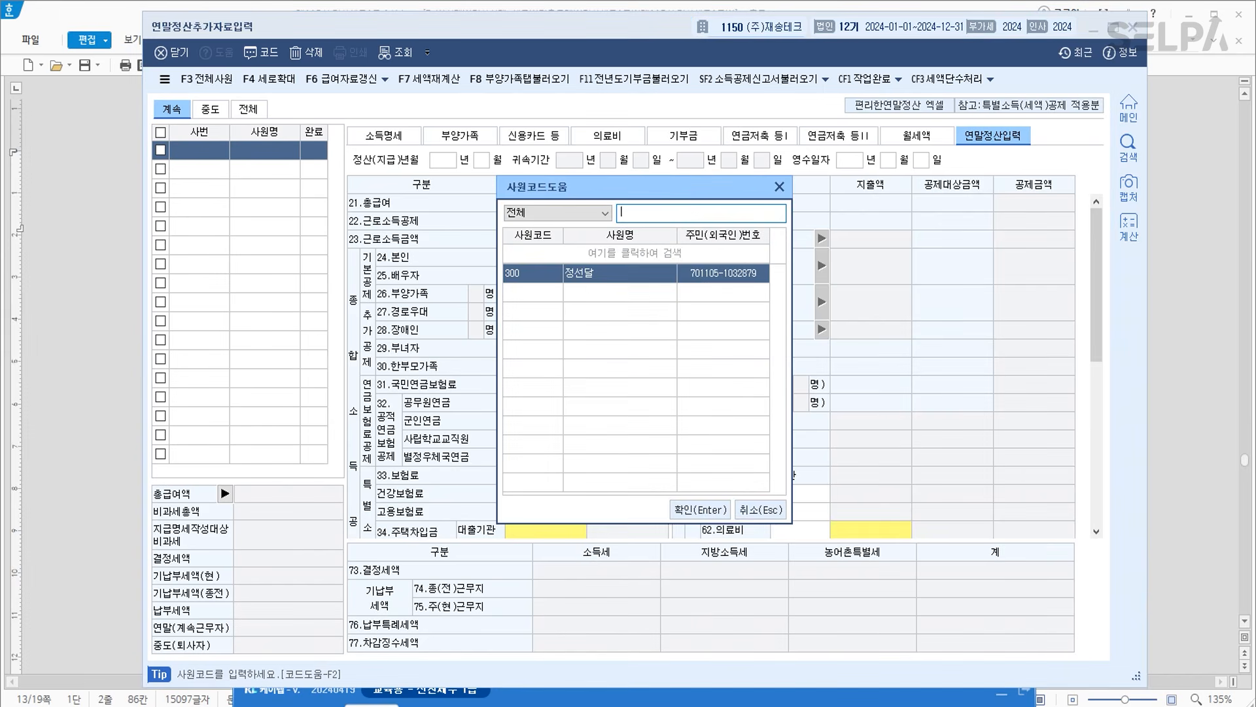
key(Return)
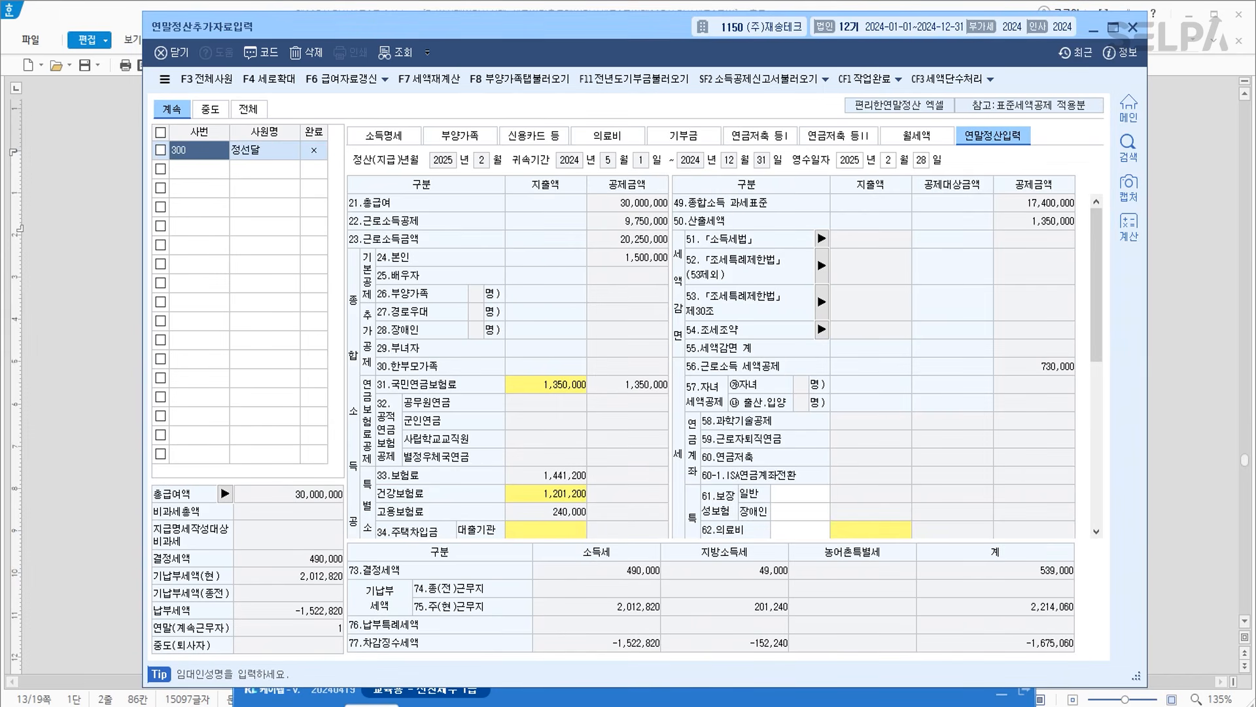
drag(540, 26, 548, 347)
scroll(602, 274, down, 10)
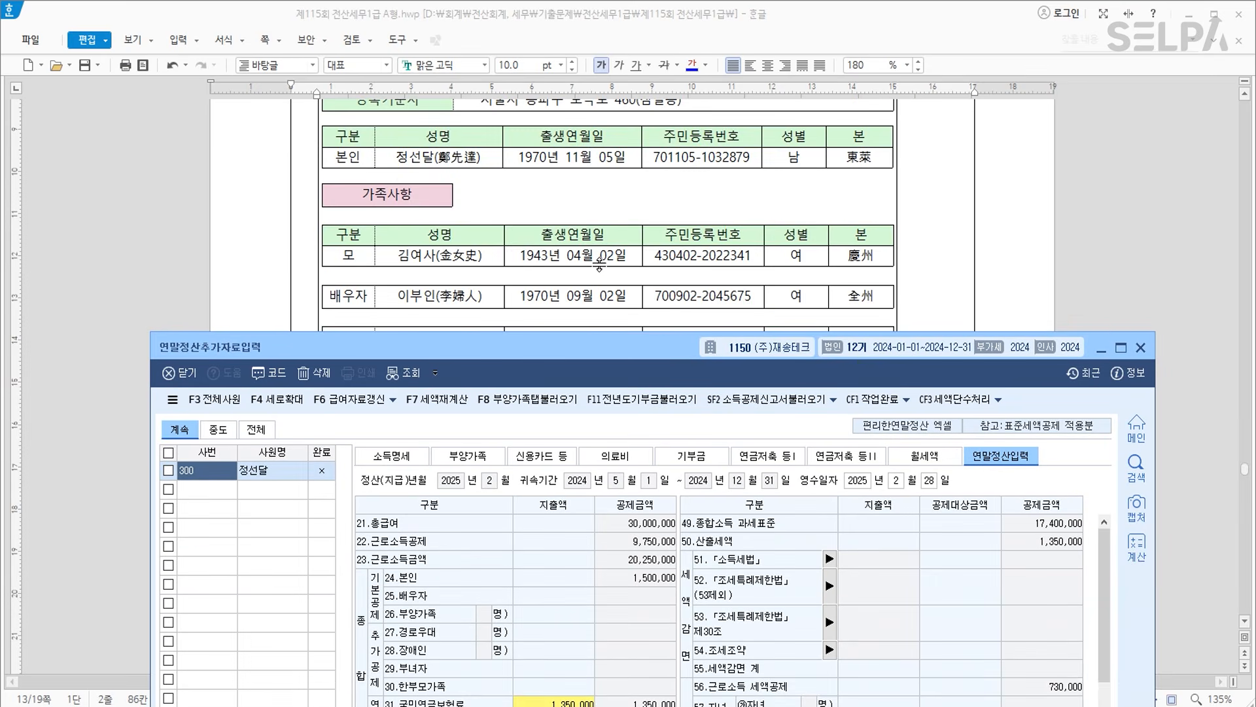
Check employee 300's 부양가족 list, then strike through the mother's row in the certificate.
click(501, 456)
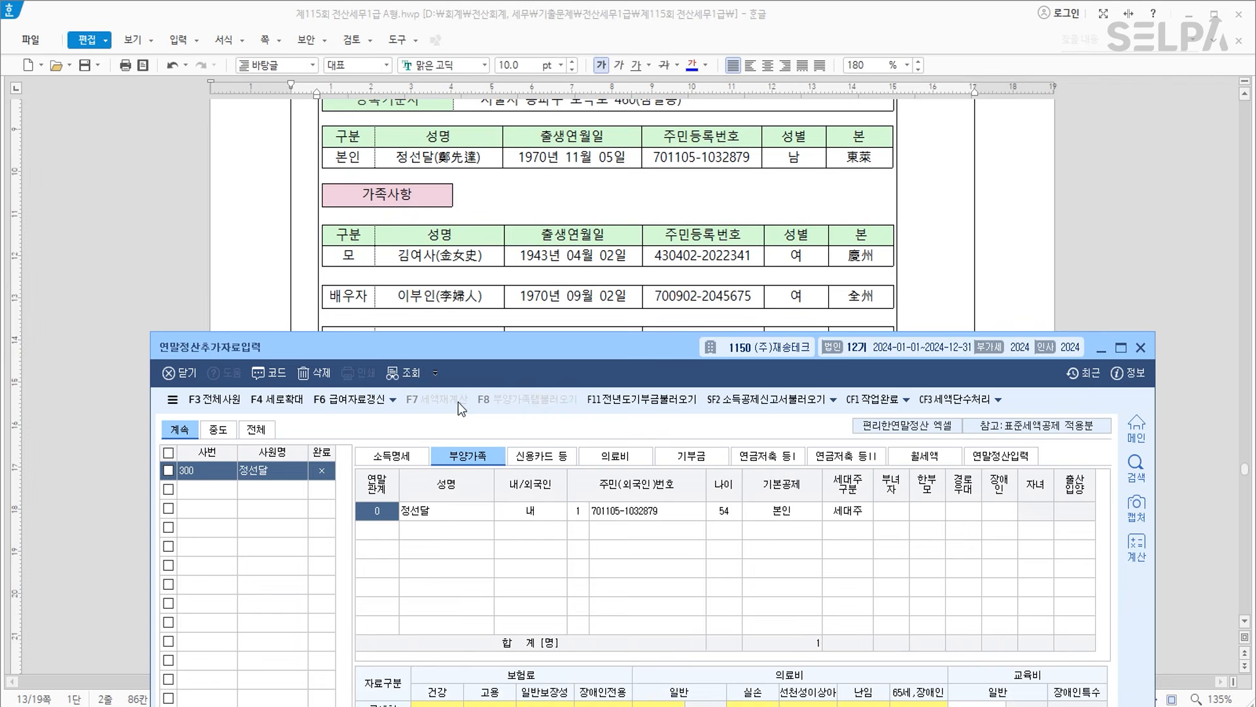
scroll(525, 267, up, 6)
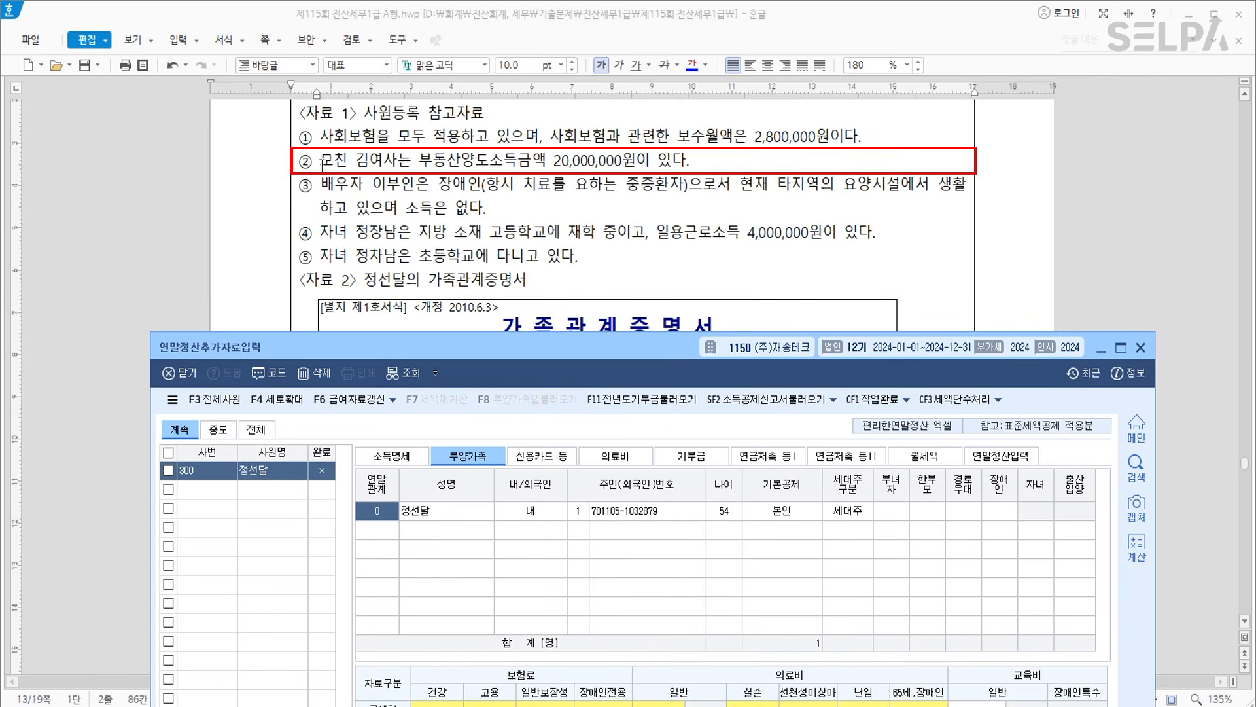
click(322, 164)
drag(322, 164, 701, 162)
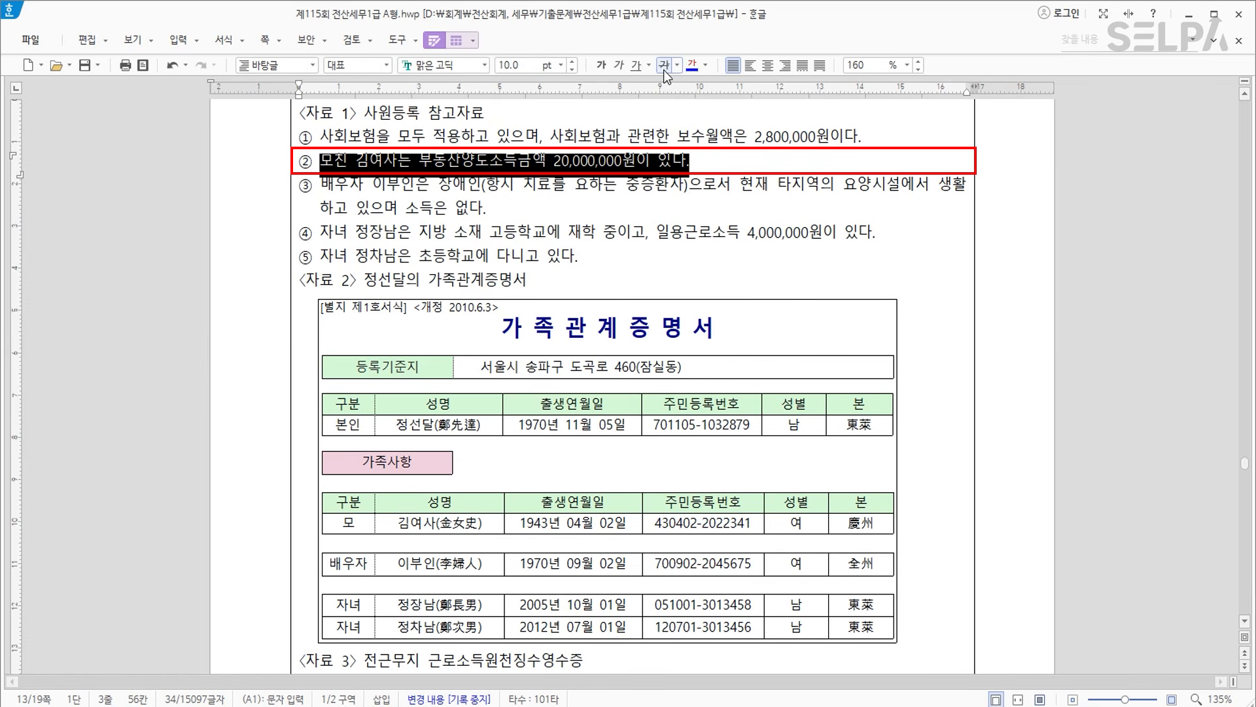
drag(347, 523, 853, 525)
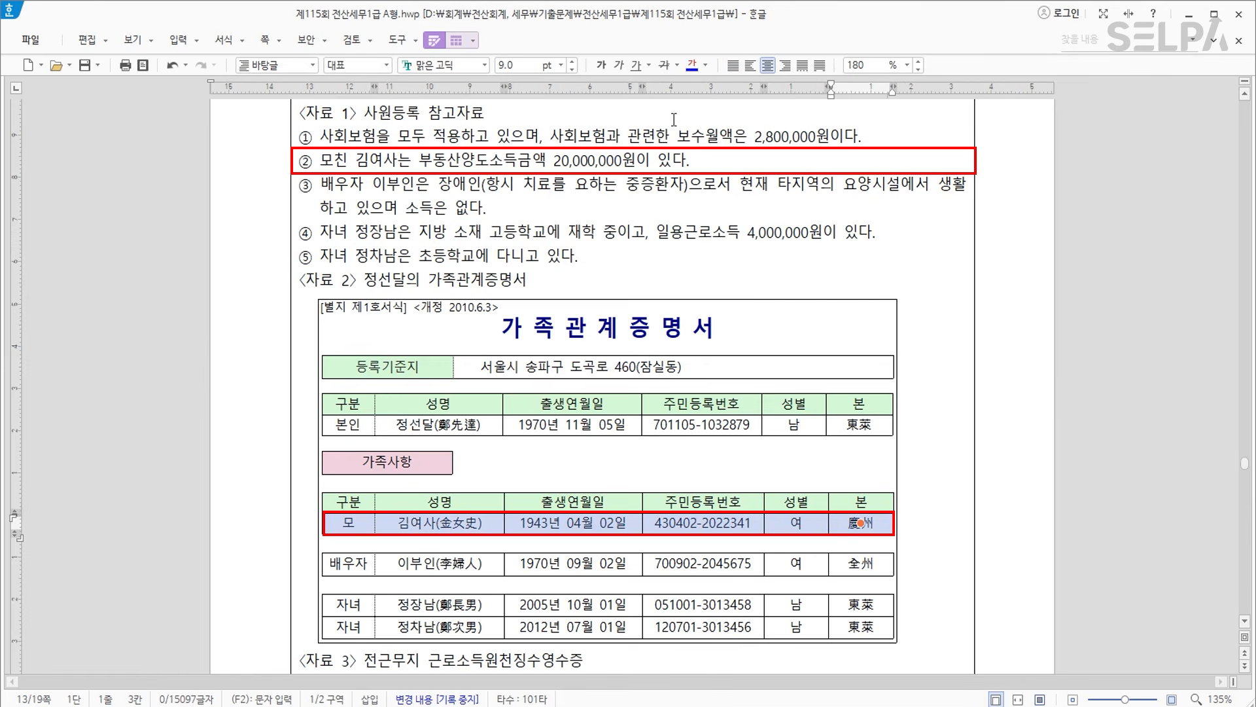
click(663, 65)
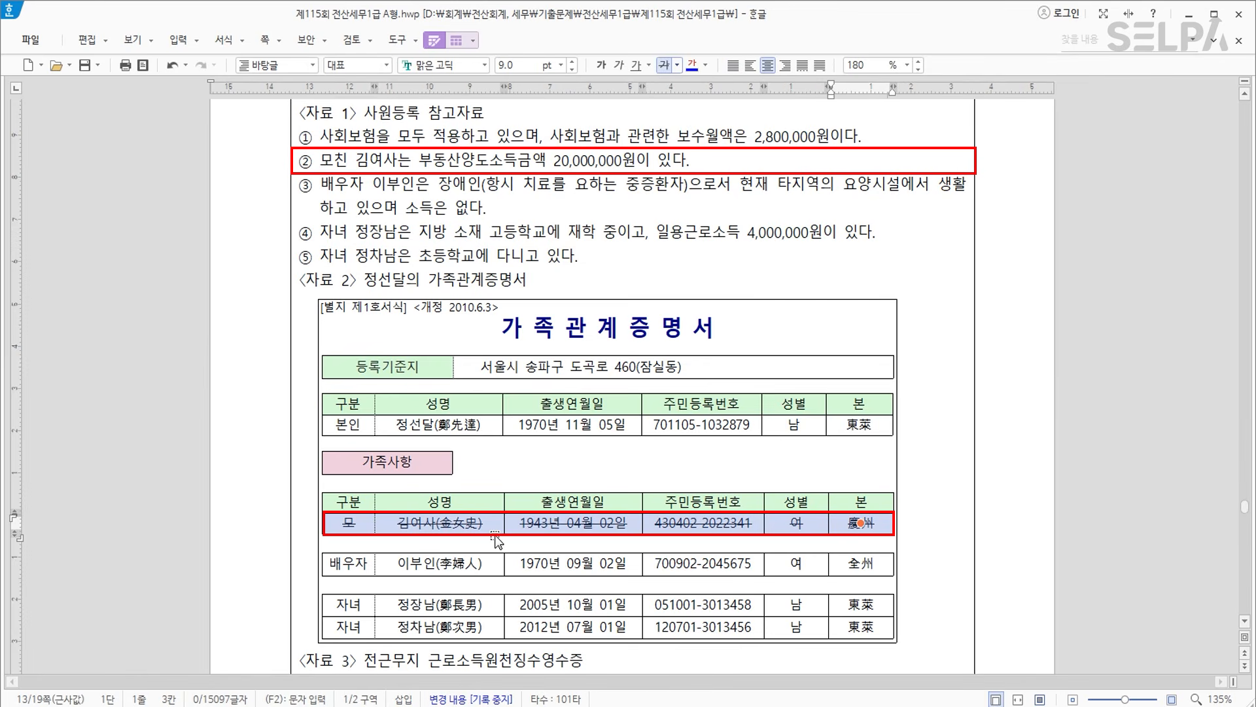
click(401, 184)
Review items ③ and ④ about the spouse and the children.
click(525, 180)
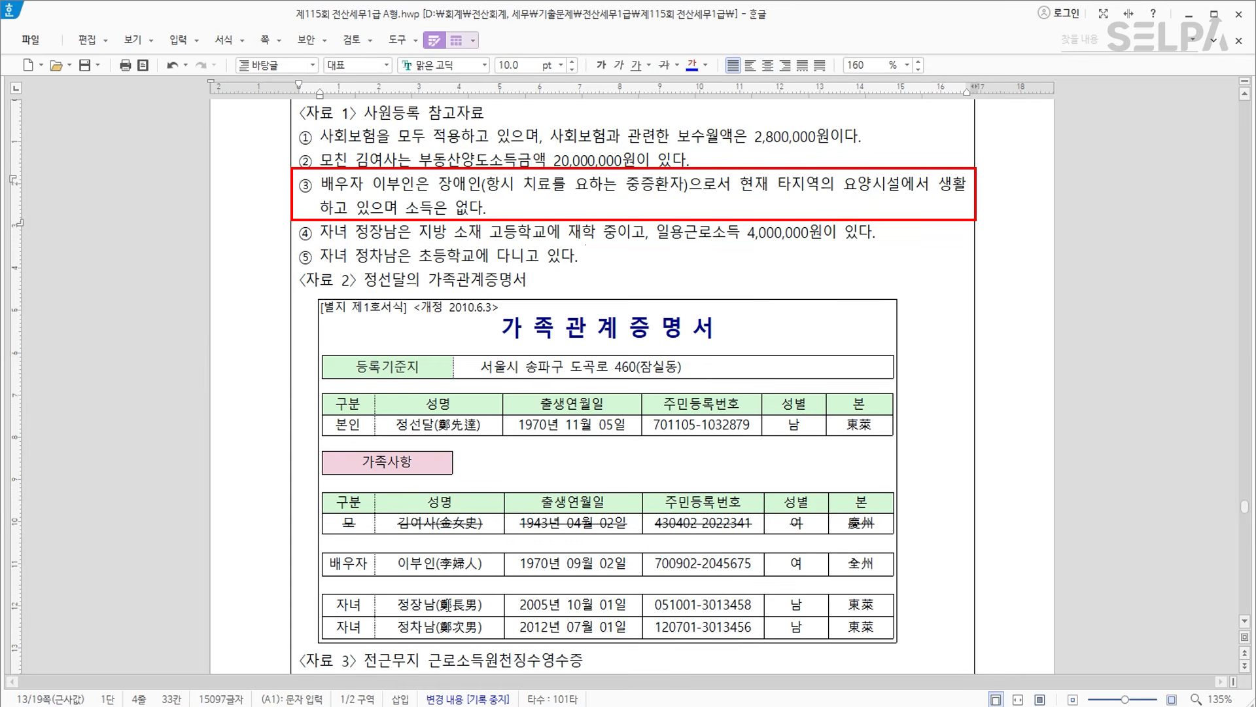
click(376, 232)
drag(384, 232, 415, 233)
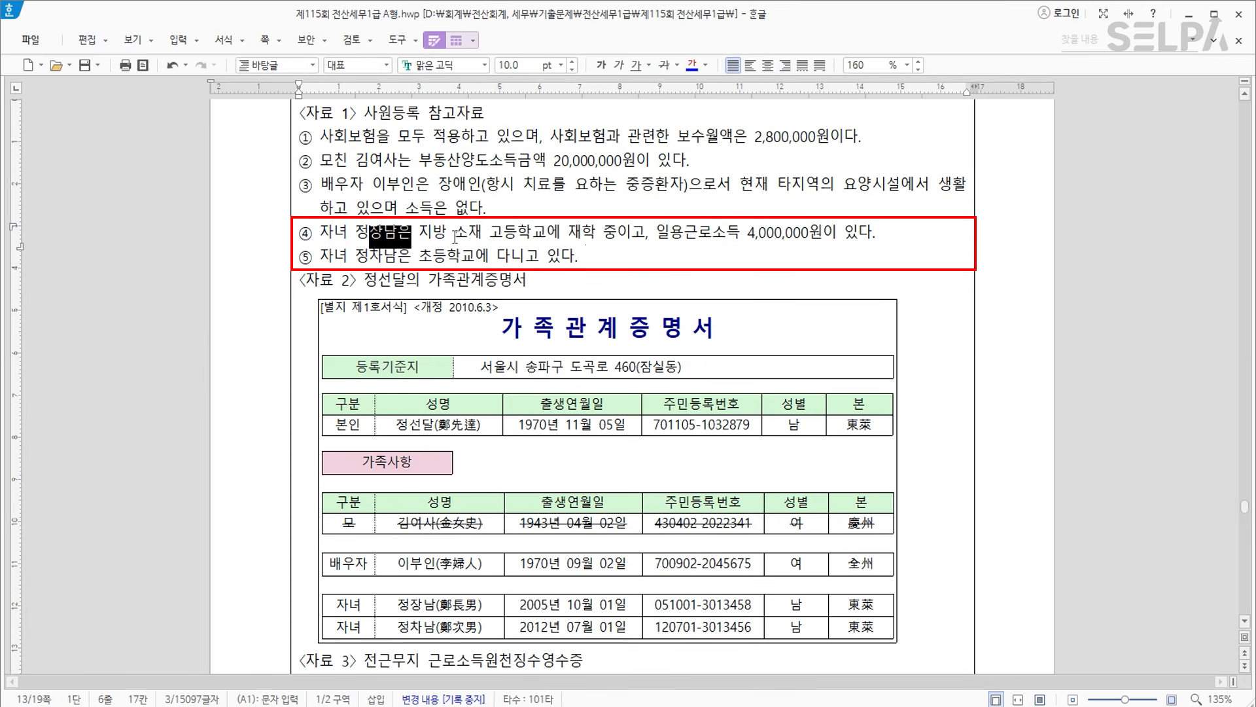
click(470, 233)
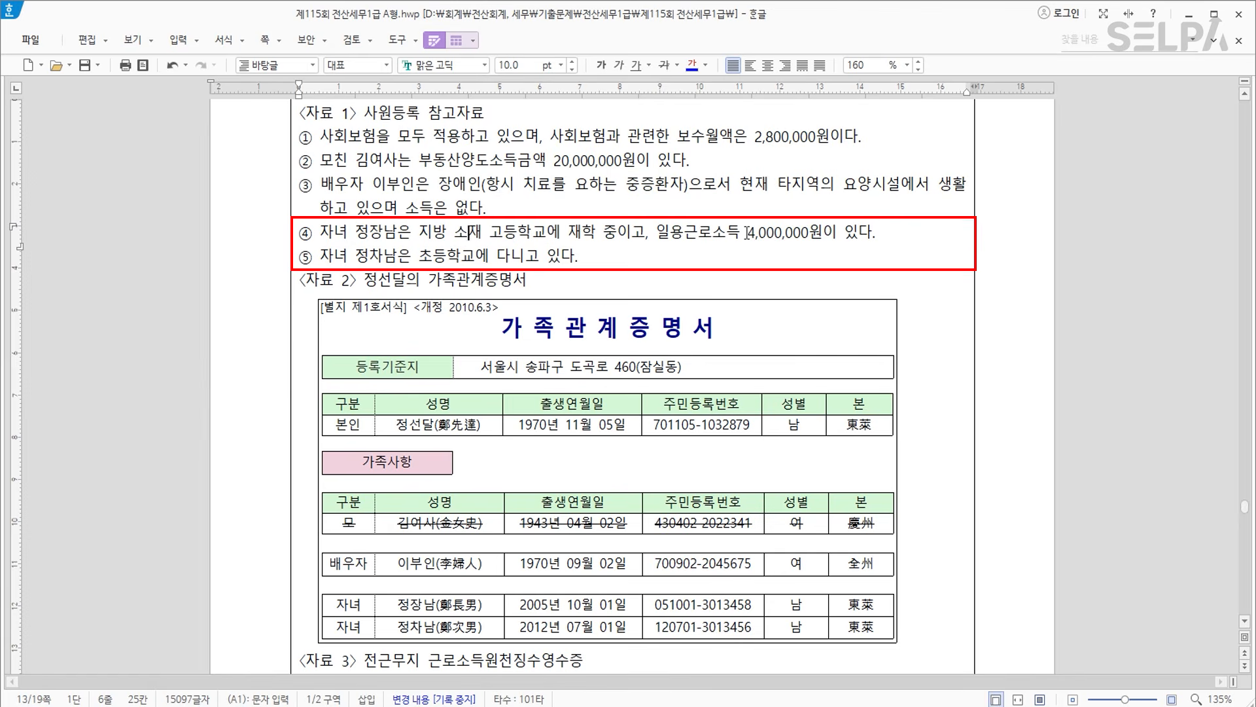
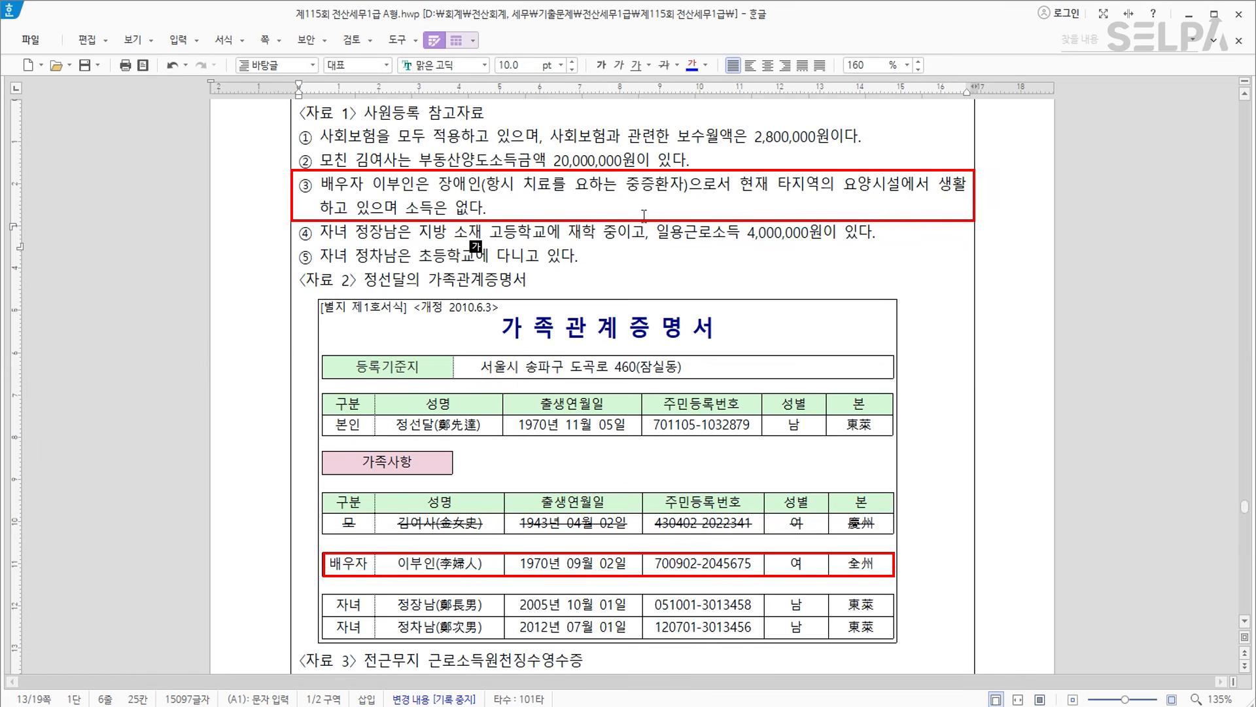
Add the mother (relation 1) with her name and resident number, set to no basic deduction (0).
scroll(660, 588, down, 3)
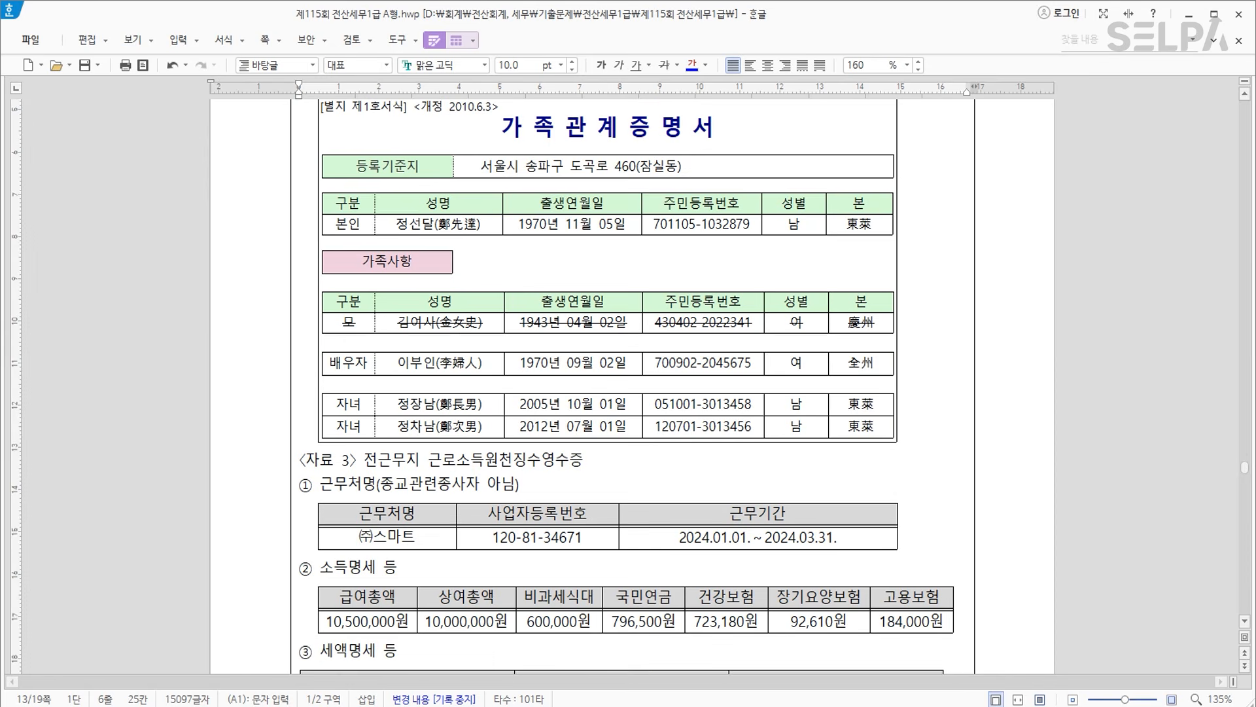
key(alt+Tab)
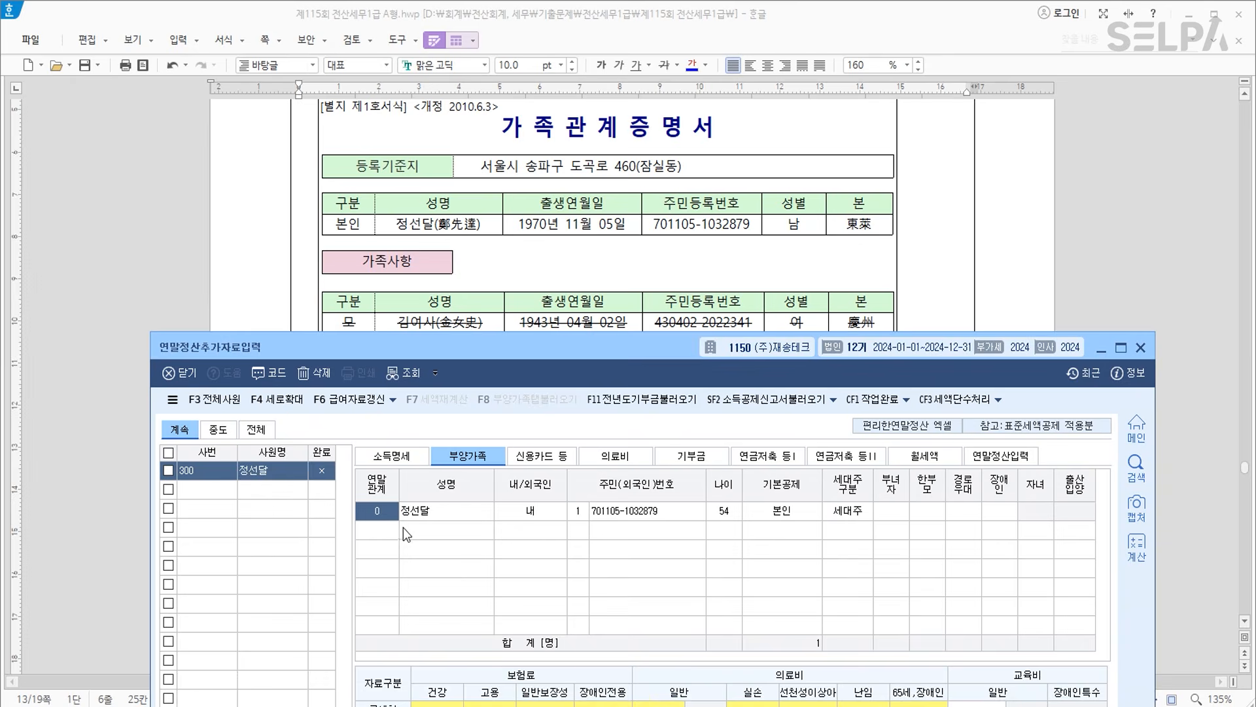
scroll(500, 298, down, 1)
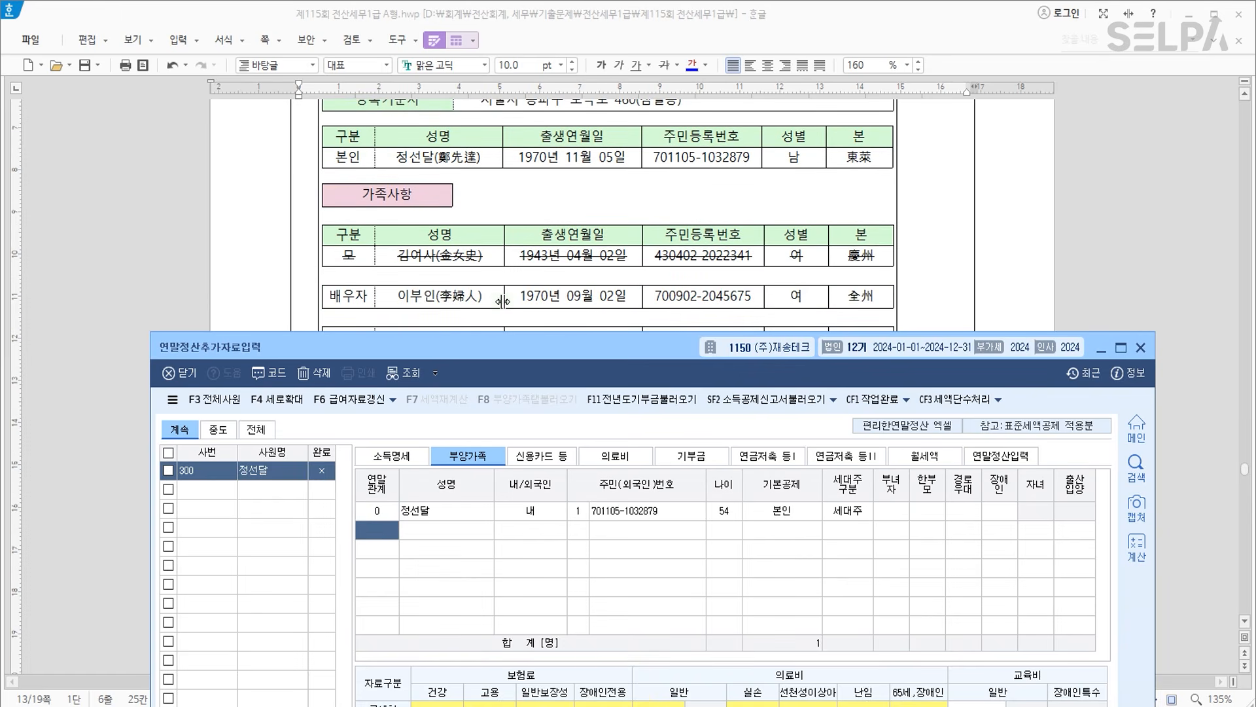
text(1)
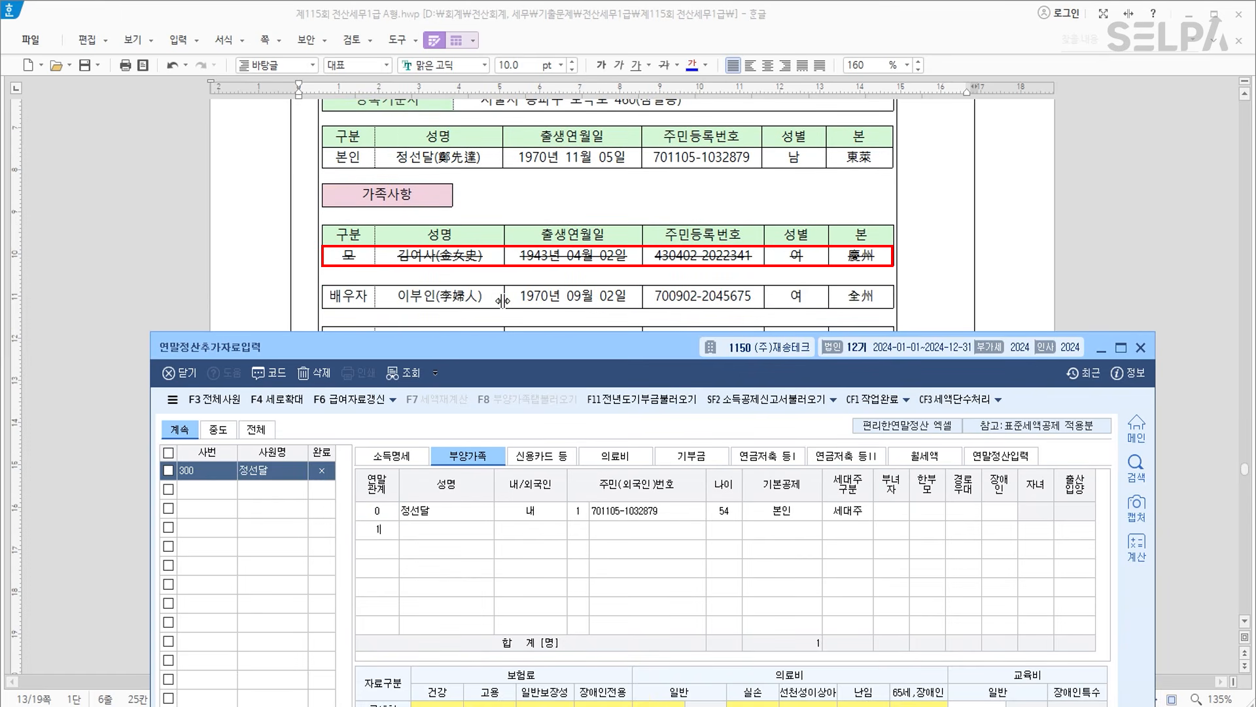
key(Return)
text(김여사)
key(Return)
text(1)
key(Return)
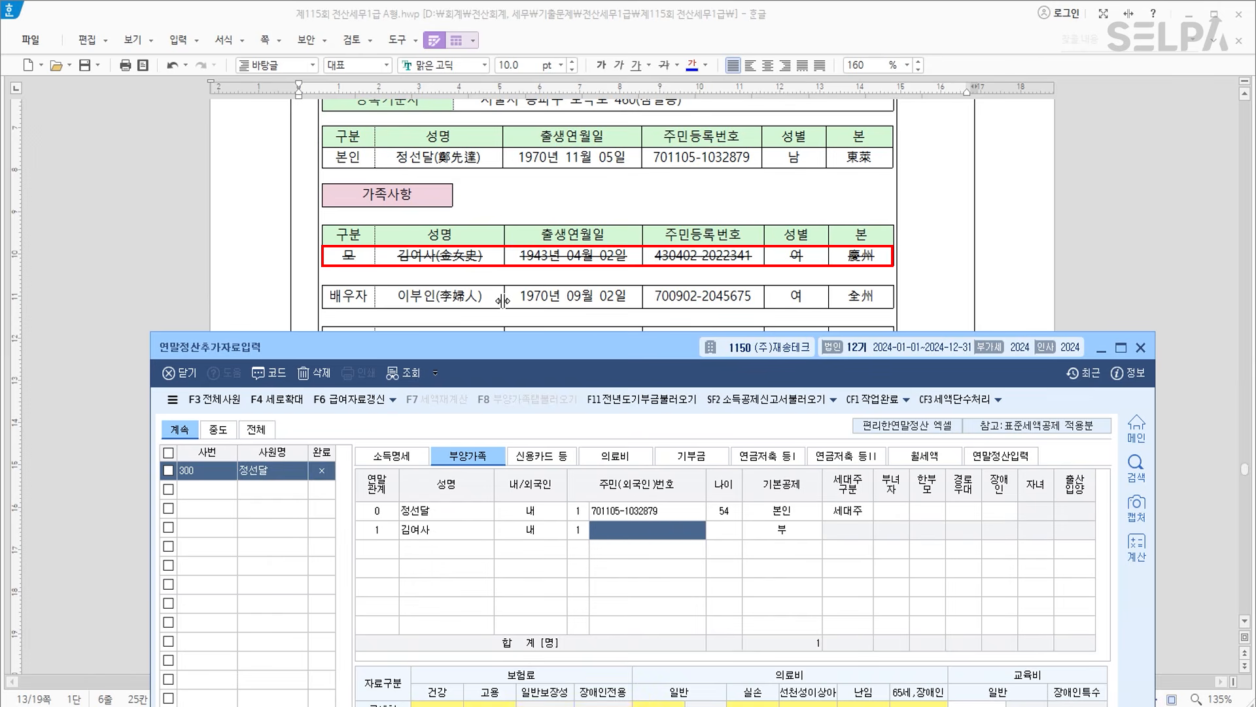
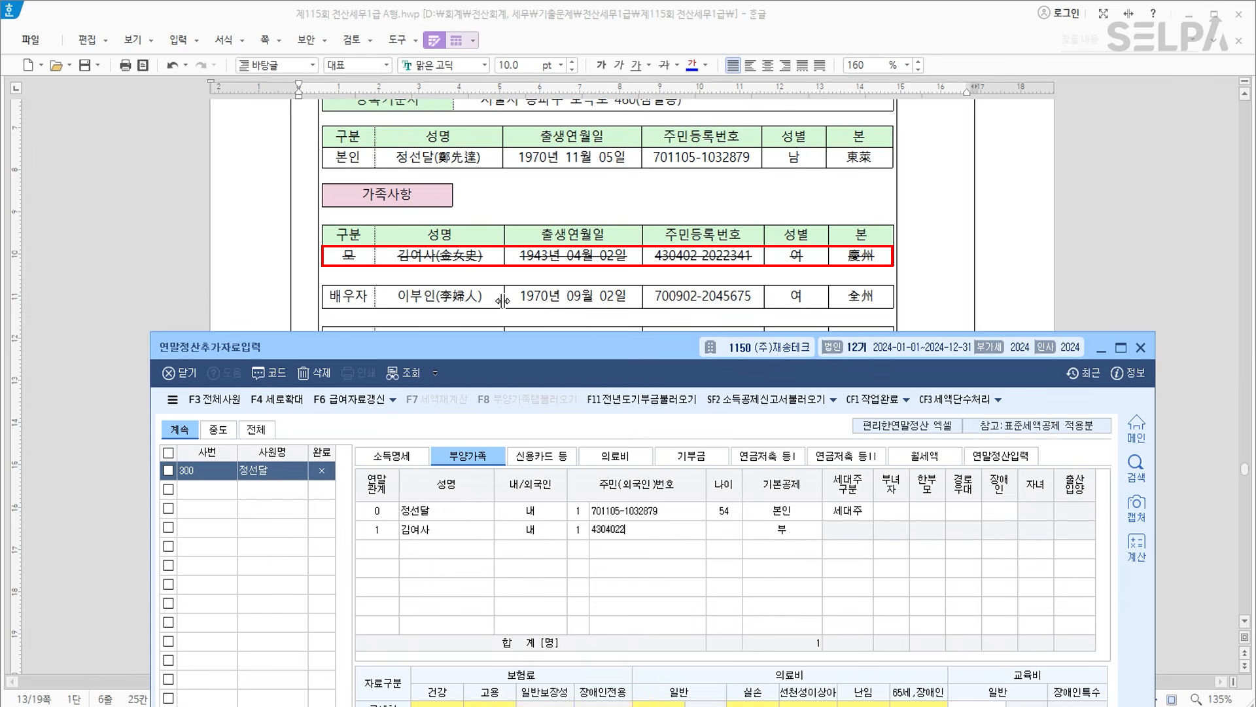
key(Return)
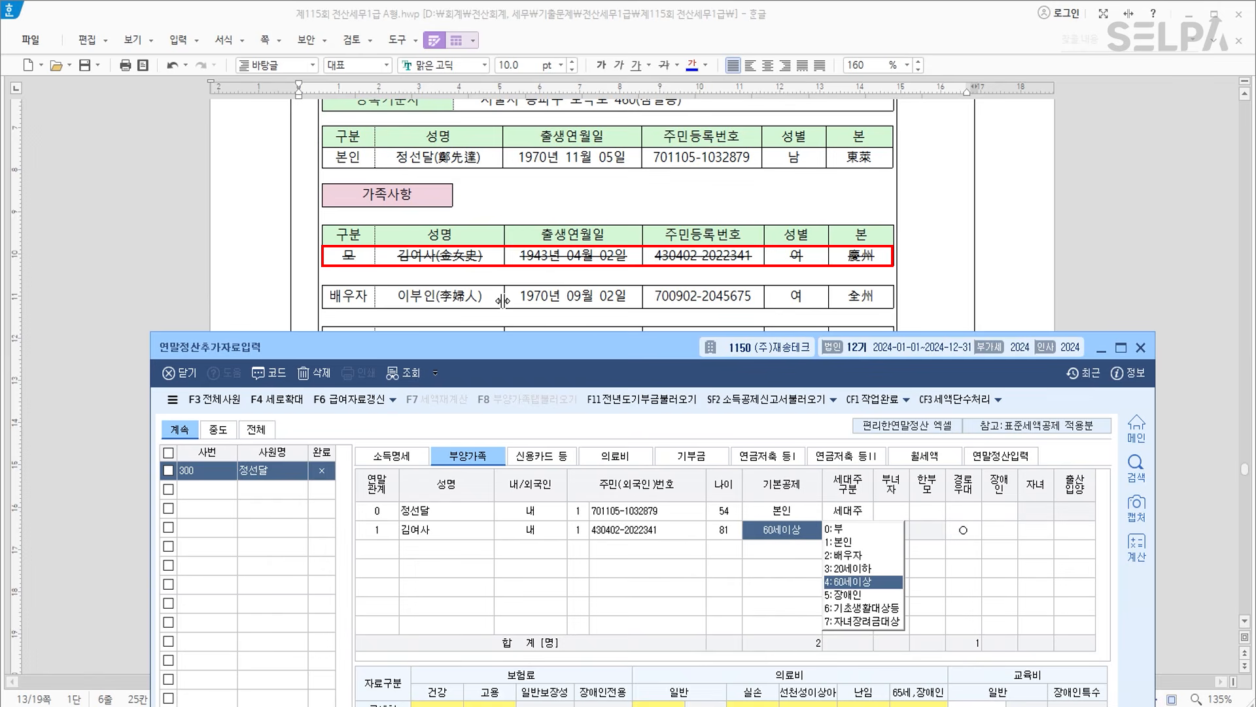
text(0)
key(Return)
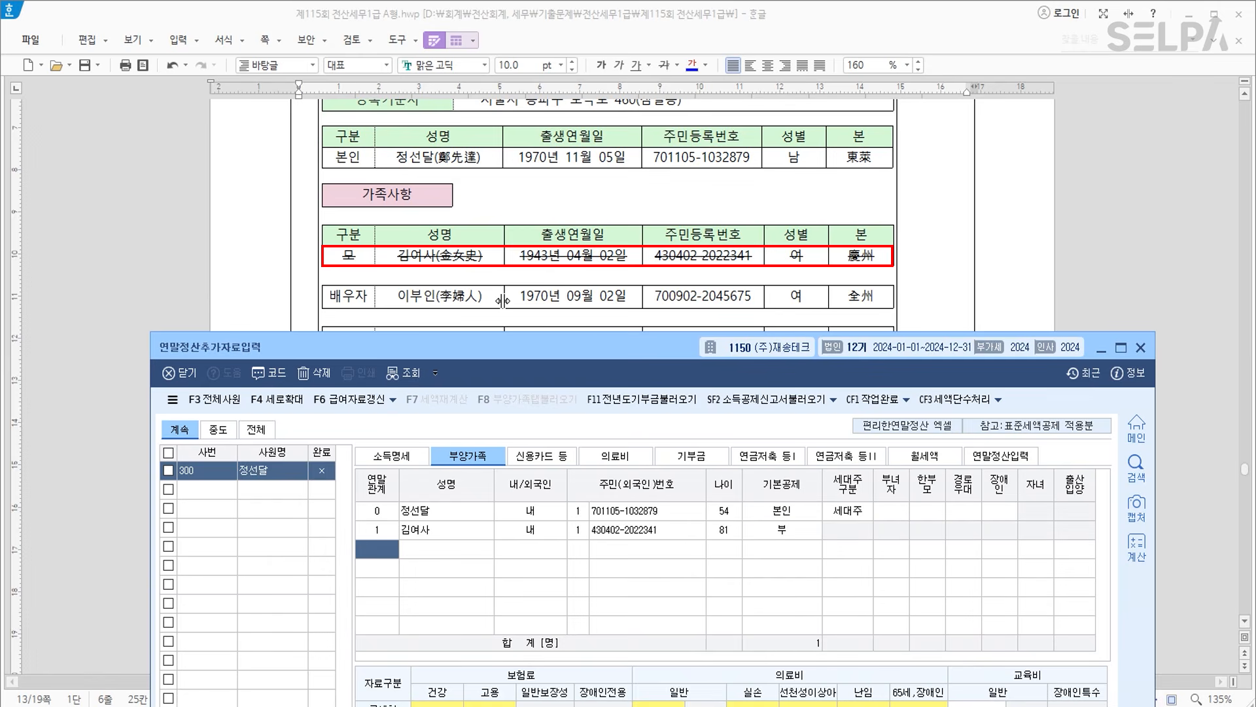
Add the spouse (relation 3) with name and resident number, marked disabled code 3.
text(3)
key(Return)
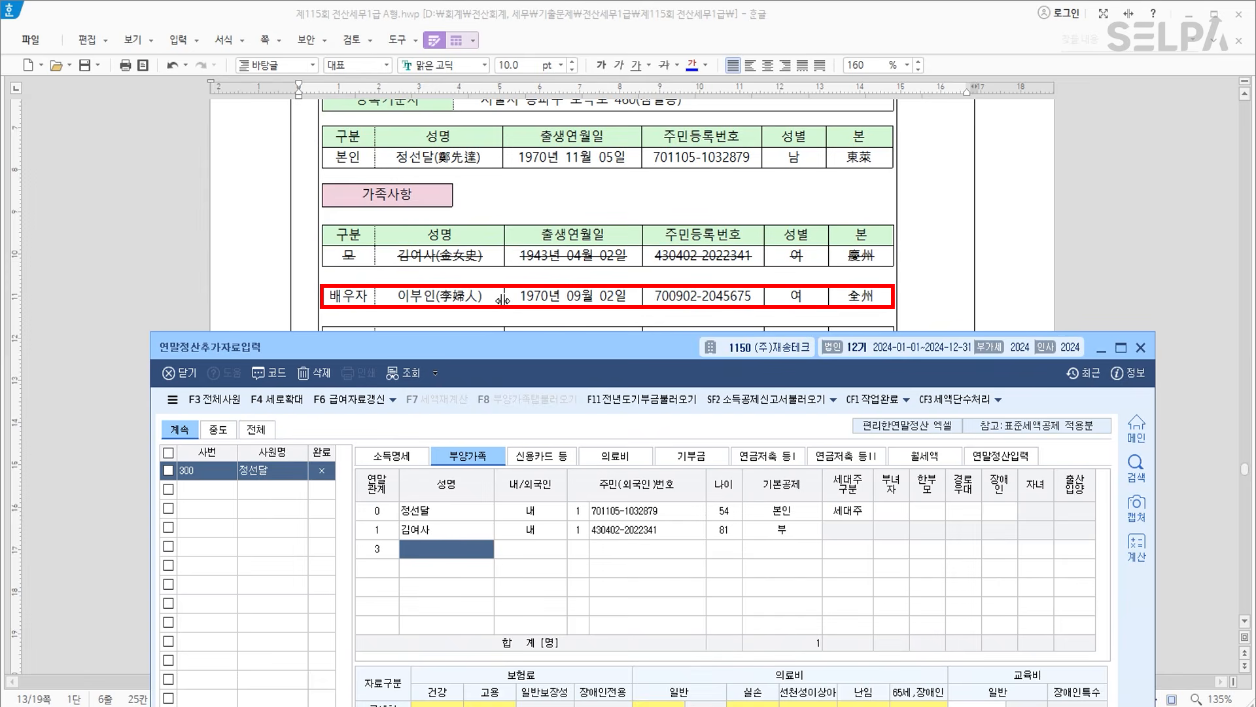
text(이부인)
key(Return)
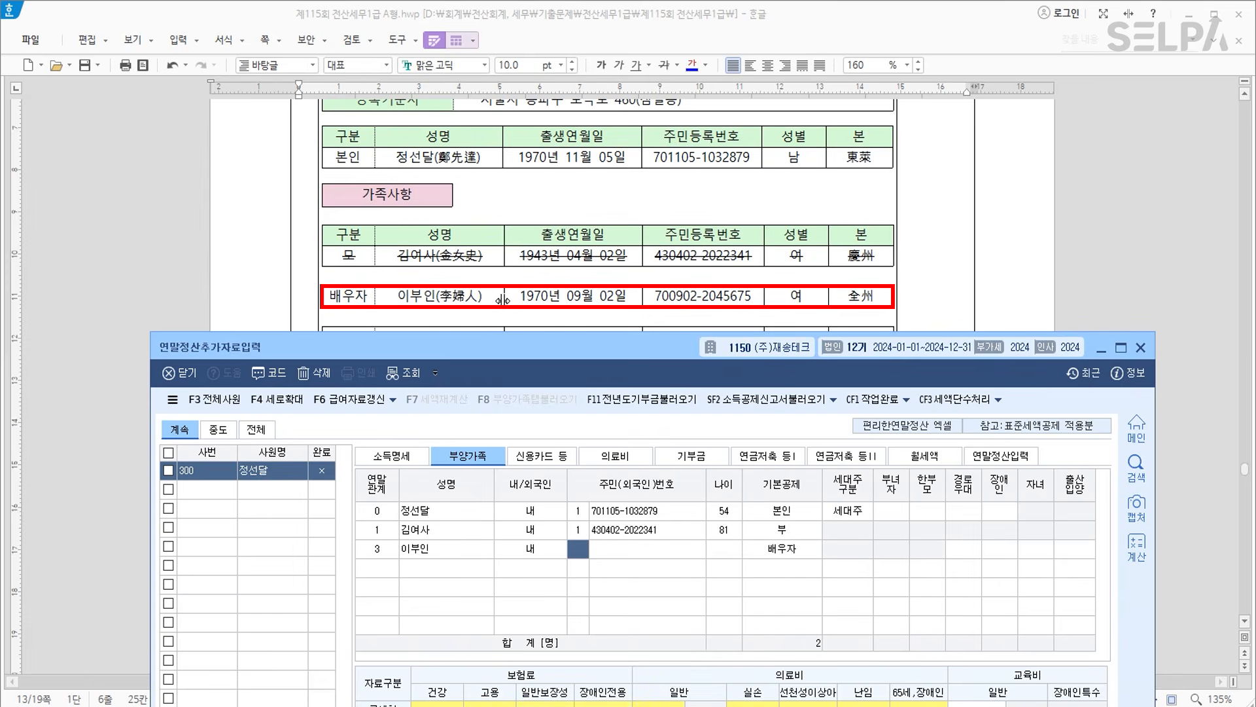
key(Return)
key(Return)
key(Return)
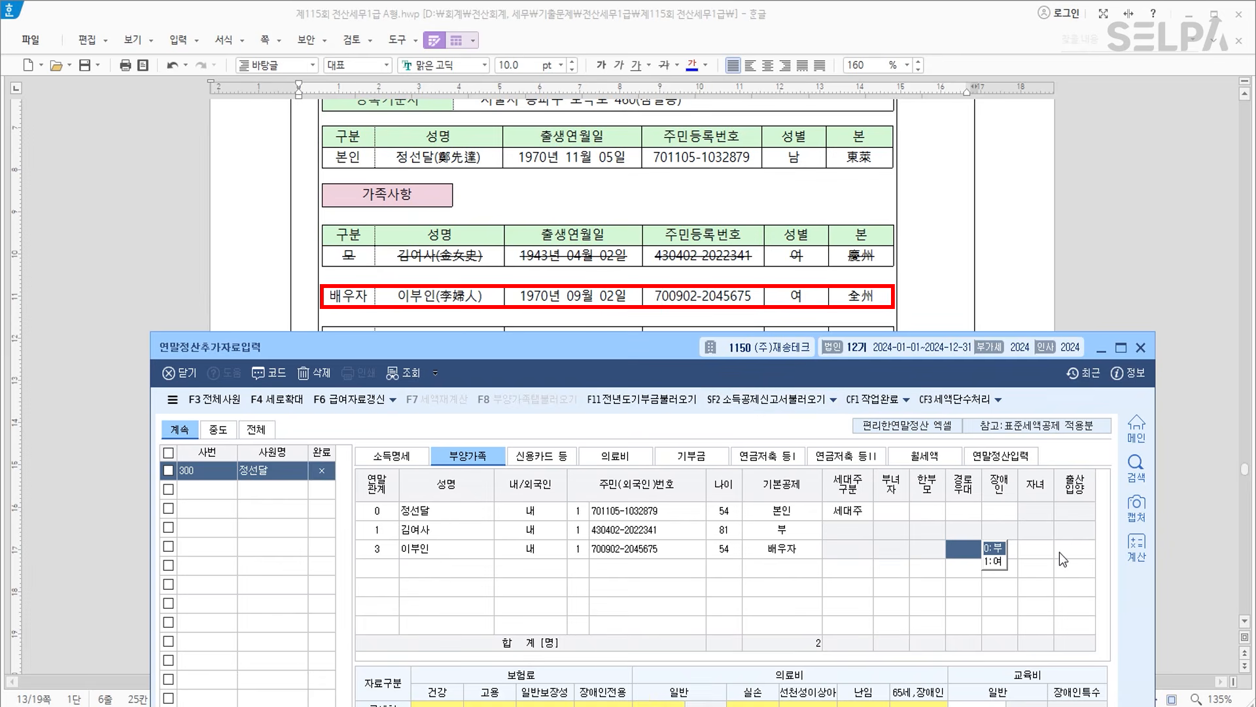
key(Return)
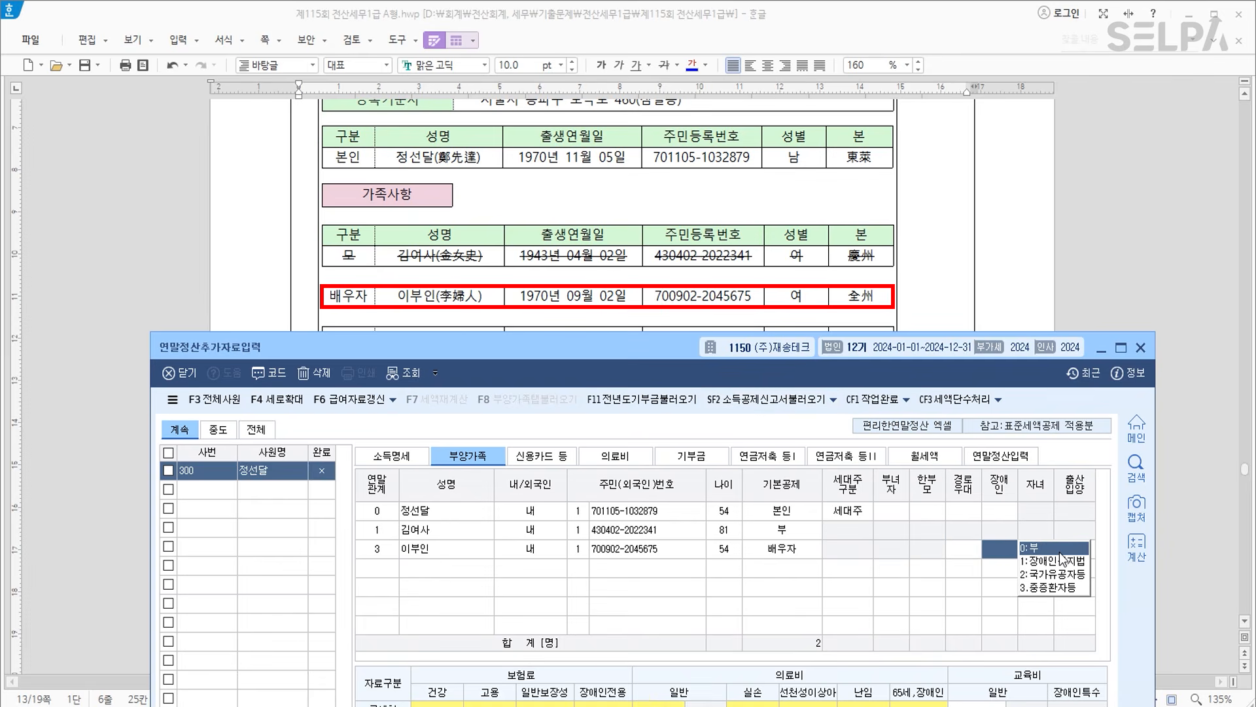
click(1059, 590)
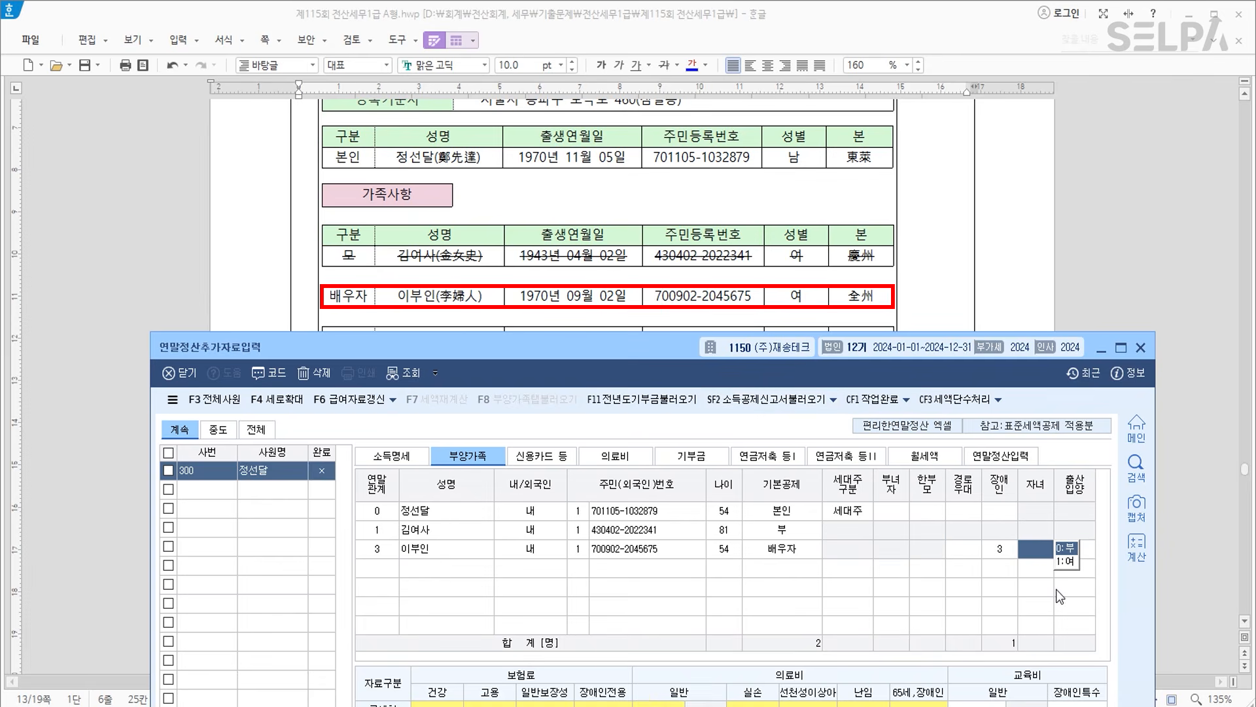
click(389, 568)
Add the first child (relation 4) with name and resident number under 20세이하.
scroll(667, 248, down, 3)
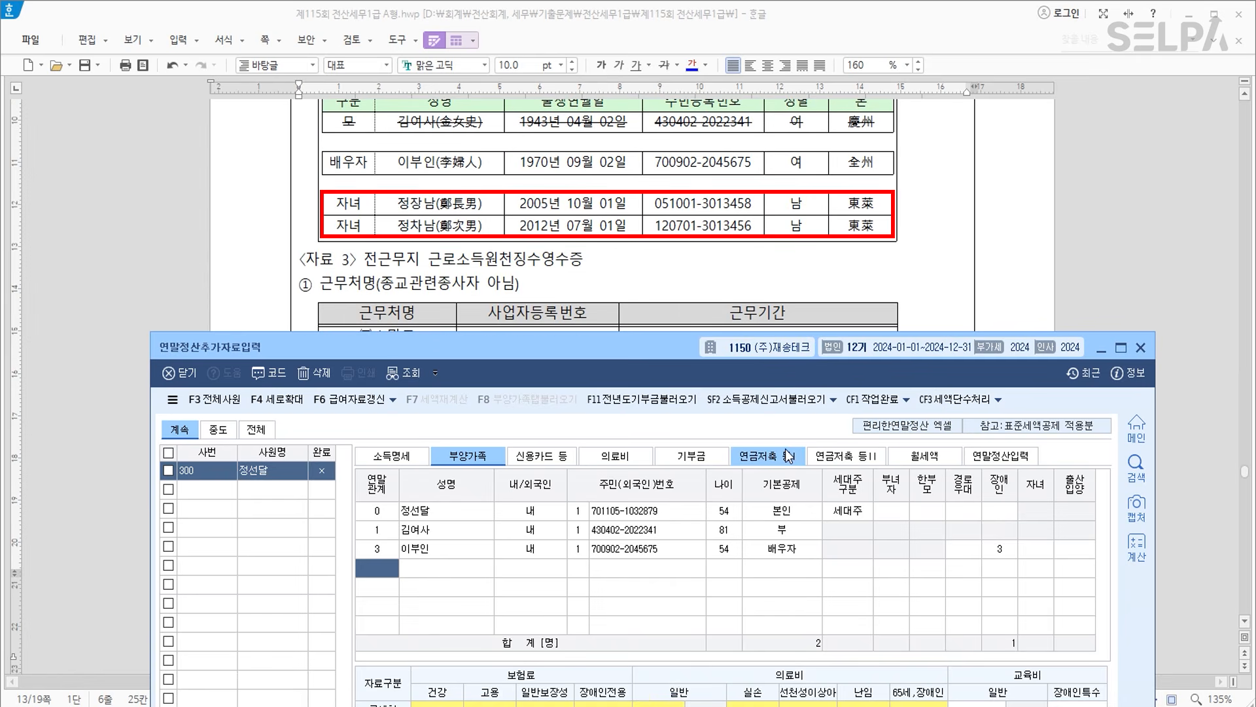
text(4)
key(Return)
text(정장남)
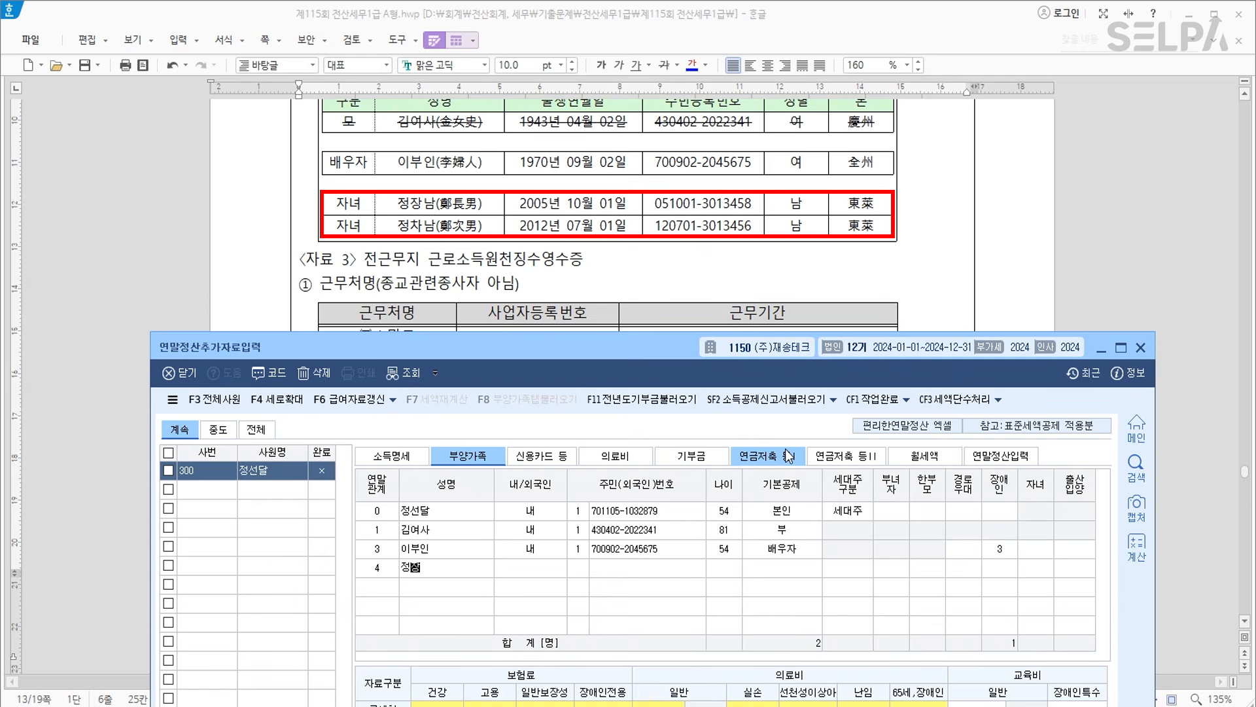
key(Return)
key(Left)
text(1)
key(Return)
key(Return)
key(Escape)
key(Left)
key(Return)
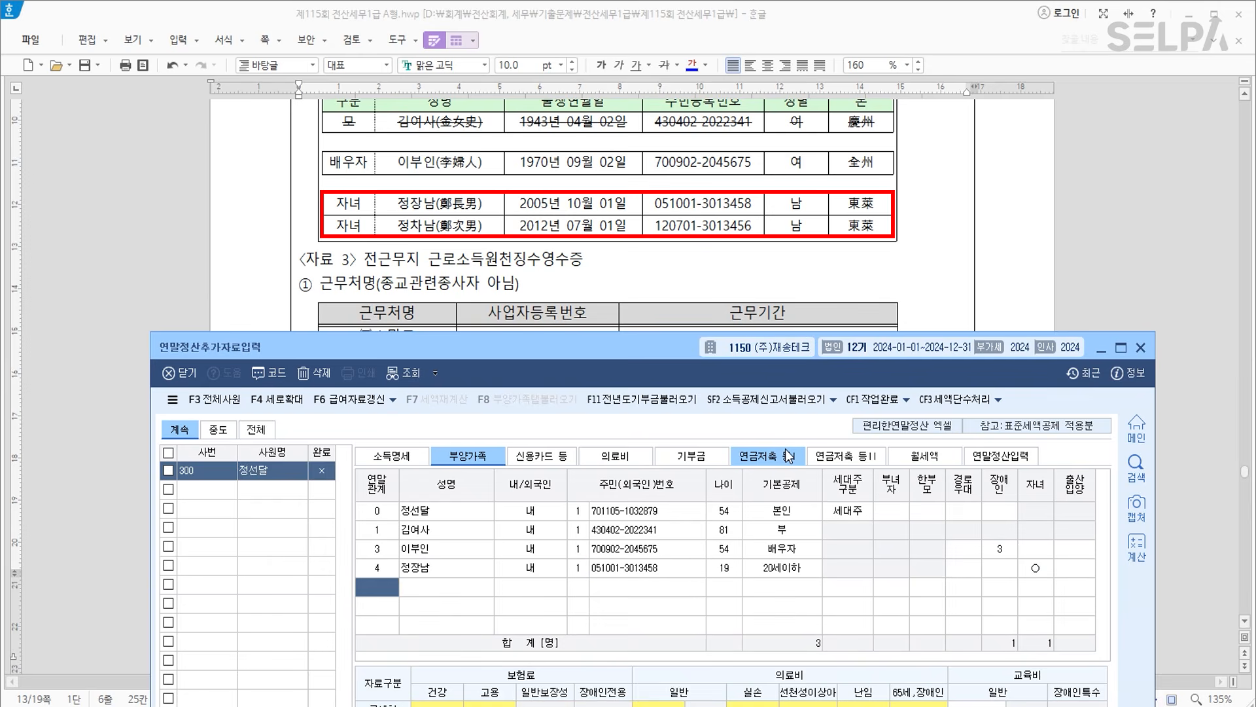
Add the second child (relation 4, age 12) under 20세이하, bringing children to 2.
text(4)
key(Return)
text(정차남)
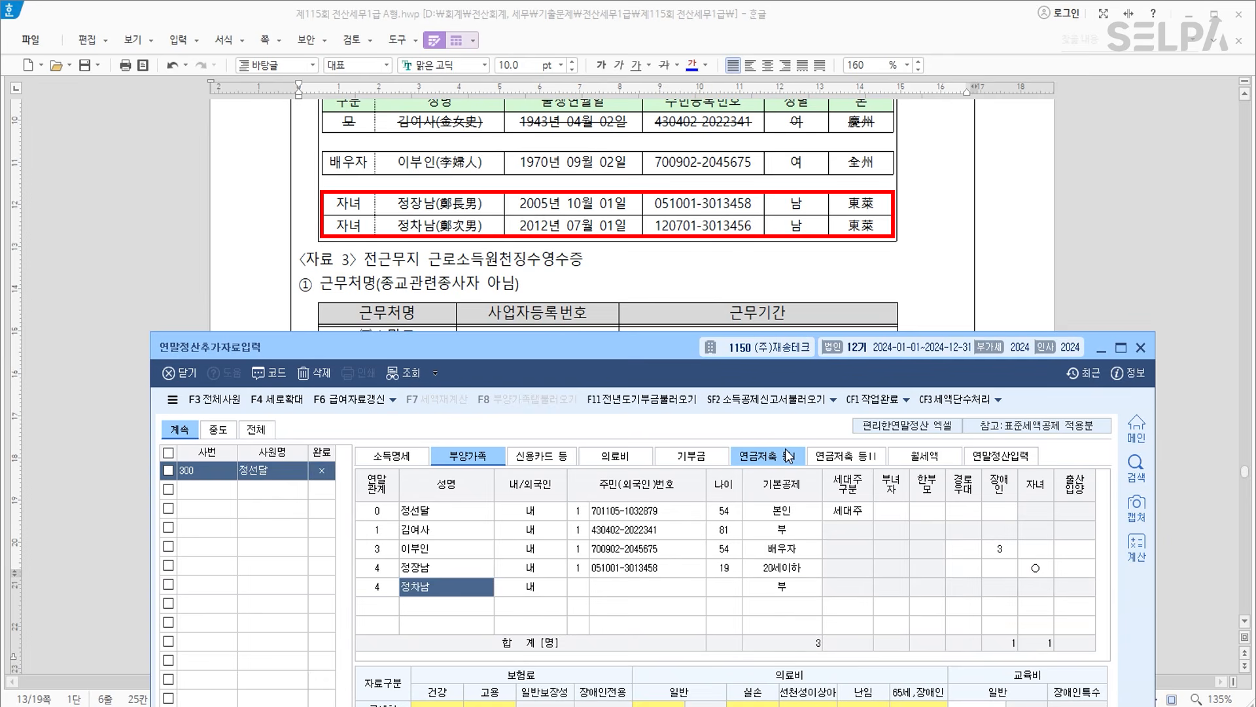
key(Return)
key(Return)
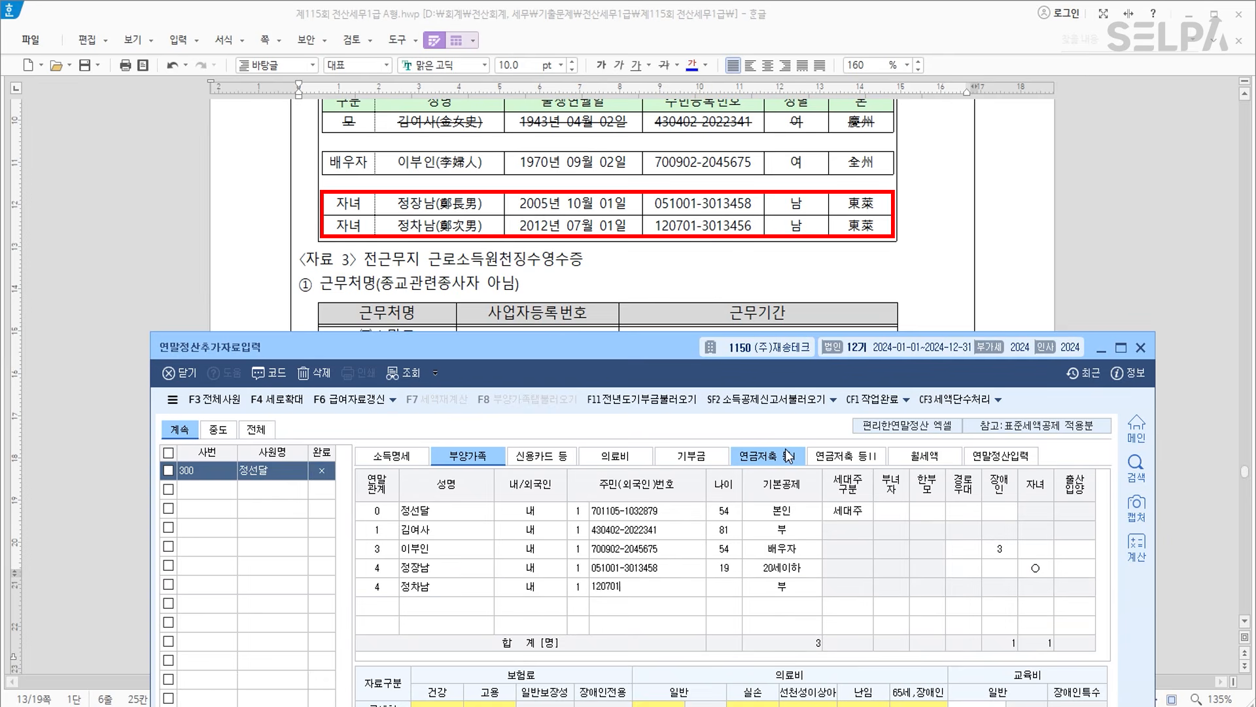
key(Return)
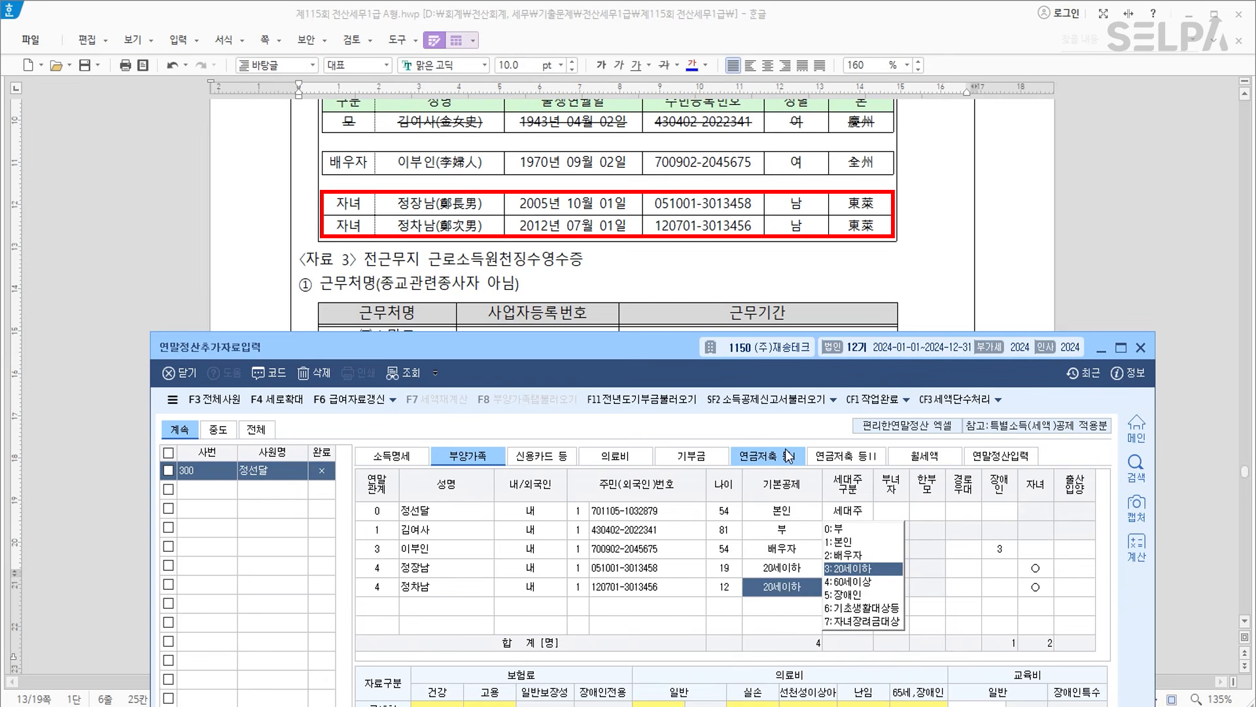
key(Return)
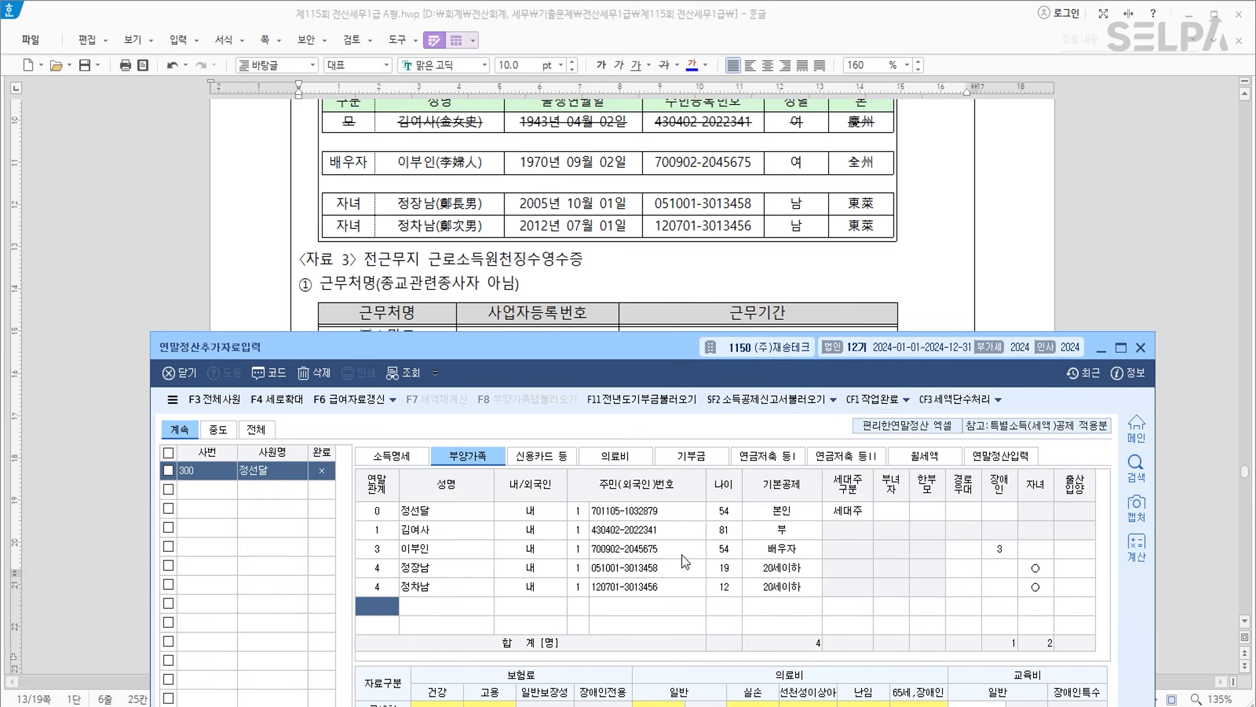
On 소득명세, enter previous employer (주)스마트, its business number, and period 2024-01-01~2024-03-31.
scroll(619, 236, down, 2)
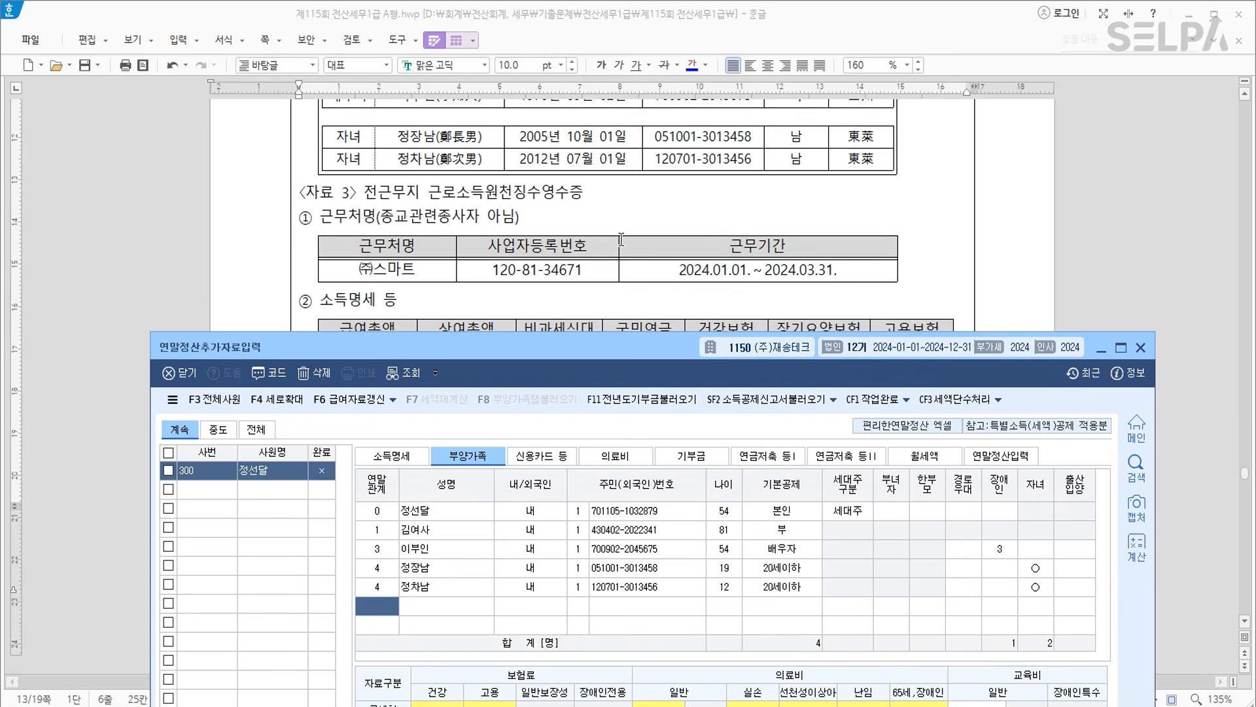
scroll(621, 239, down, 2)
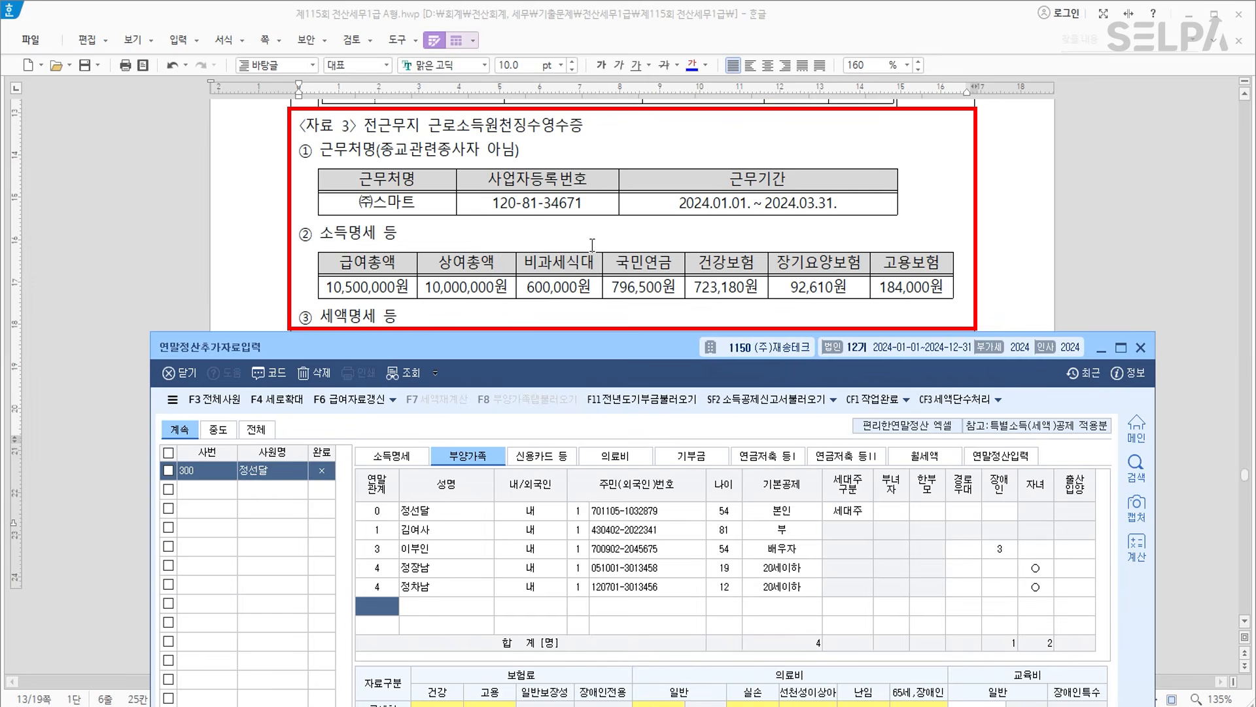
scroll(590, 239, down, 1)
scroll(590, 239, up, 1)
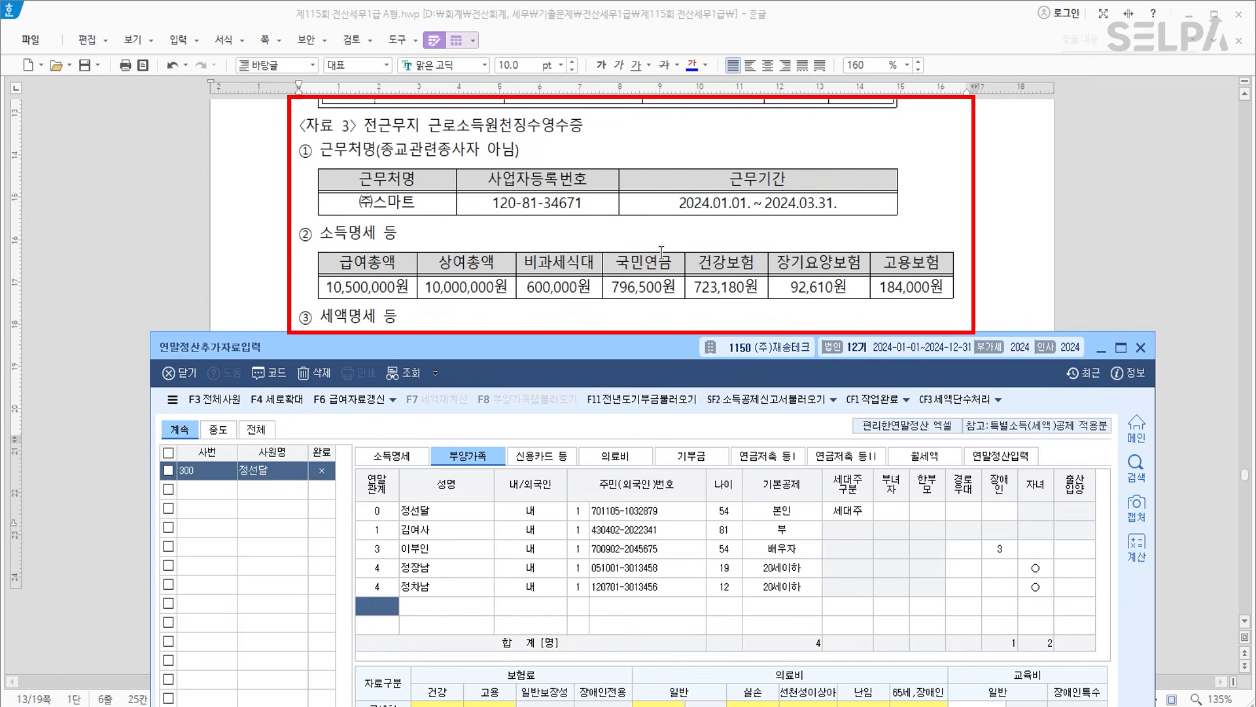
click(401, 457)
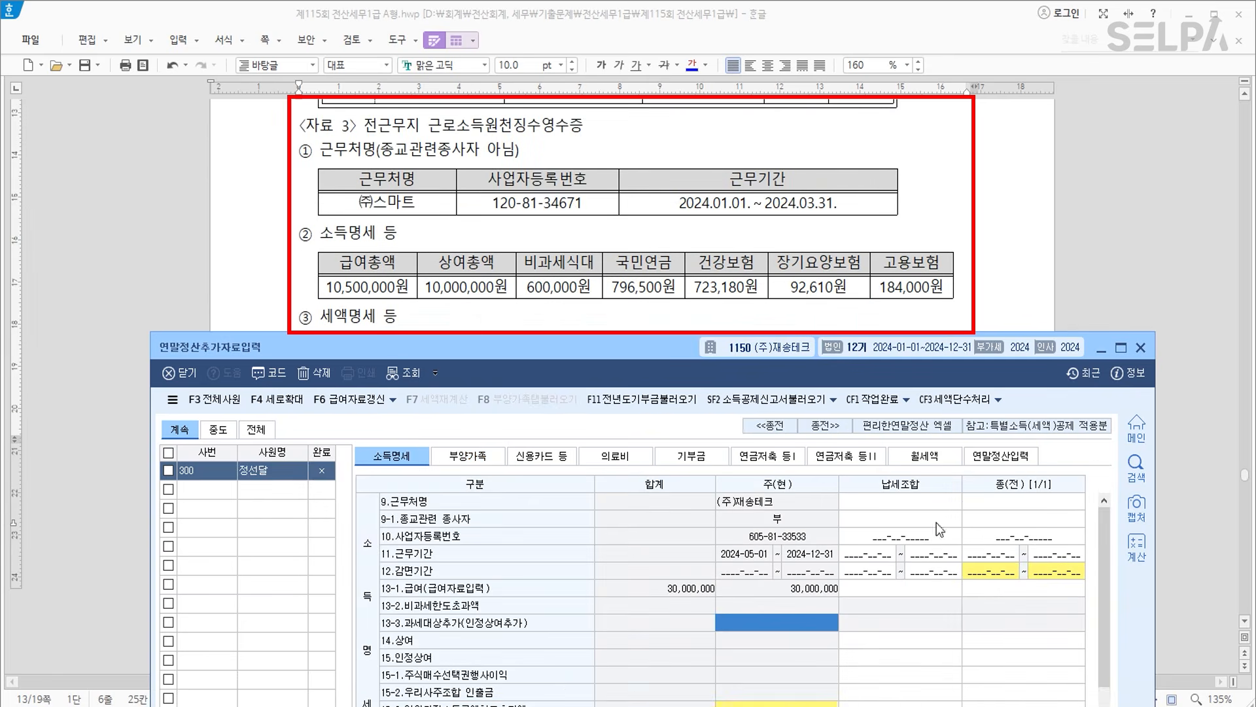
click(1027, 505)
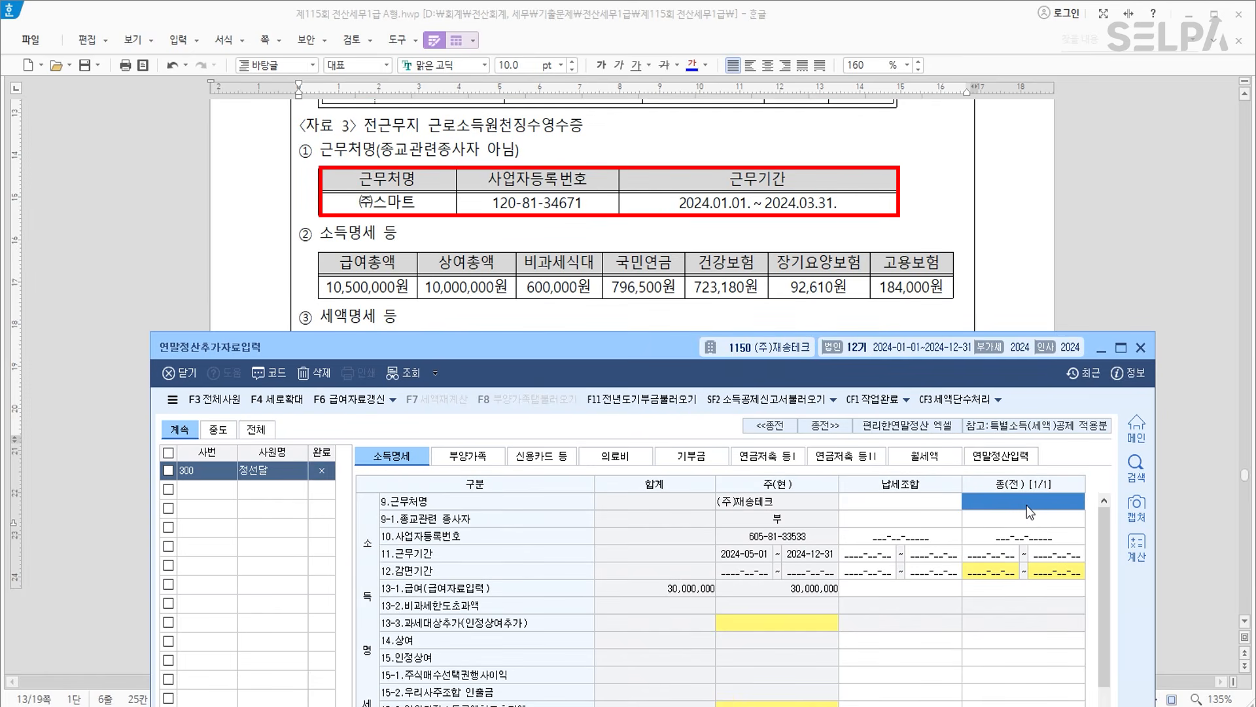
text((주)ㅅ)
text(스마트)
key(Return)
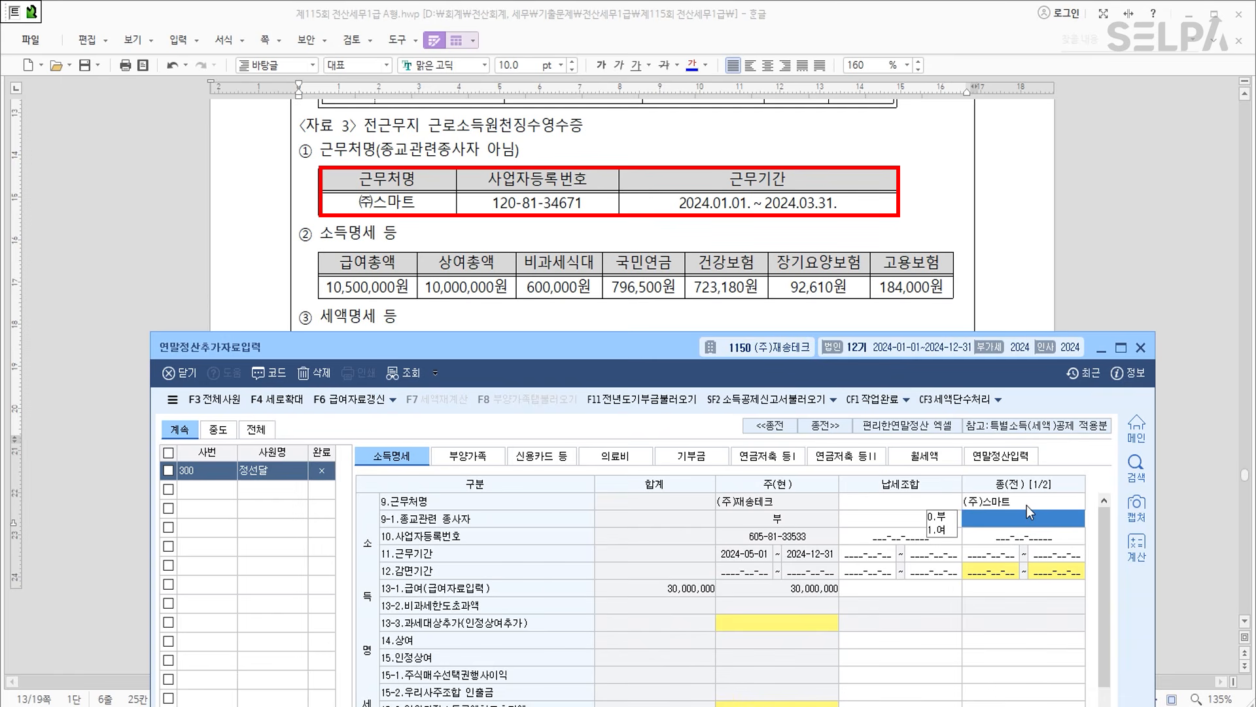
key(Return)
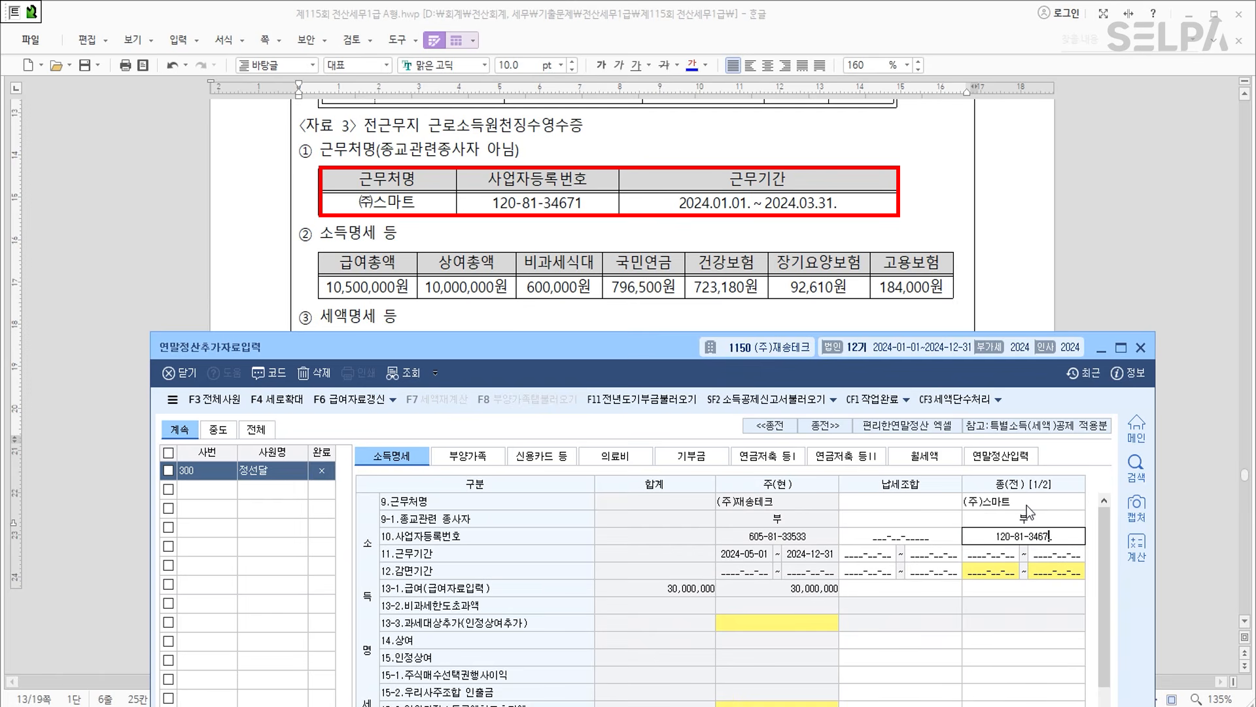
key(Return)
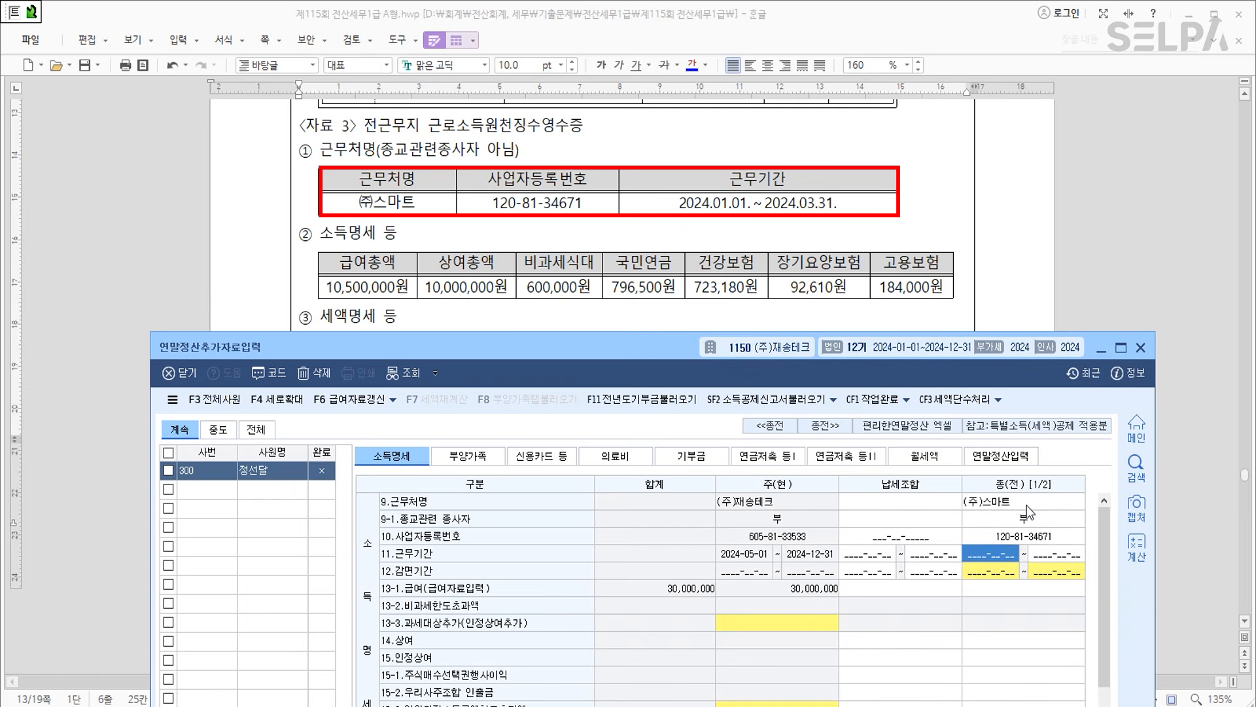
text(2024-01-0)
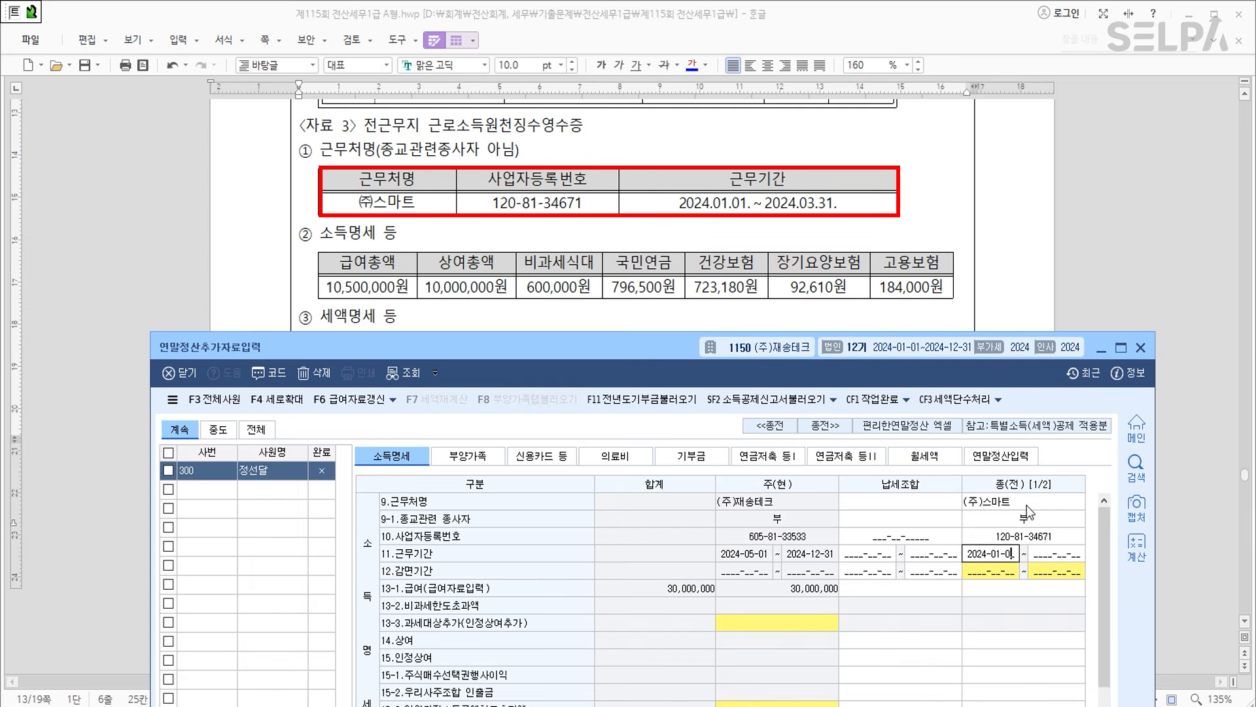
text(1 ~ 2024-03-)
text(31)
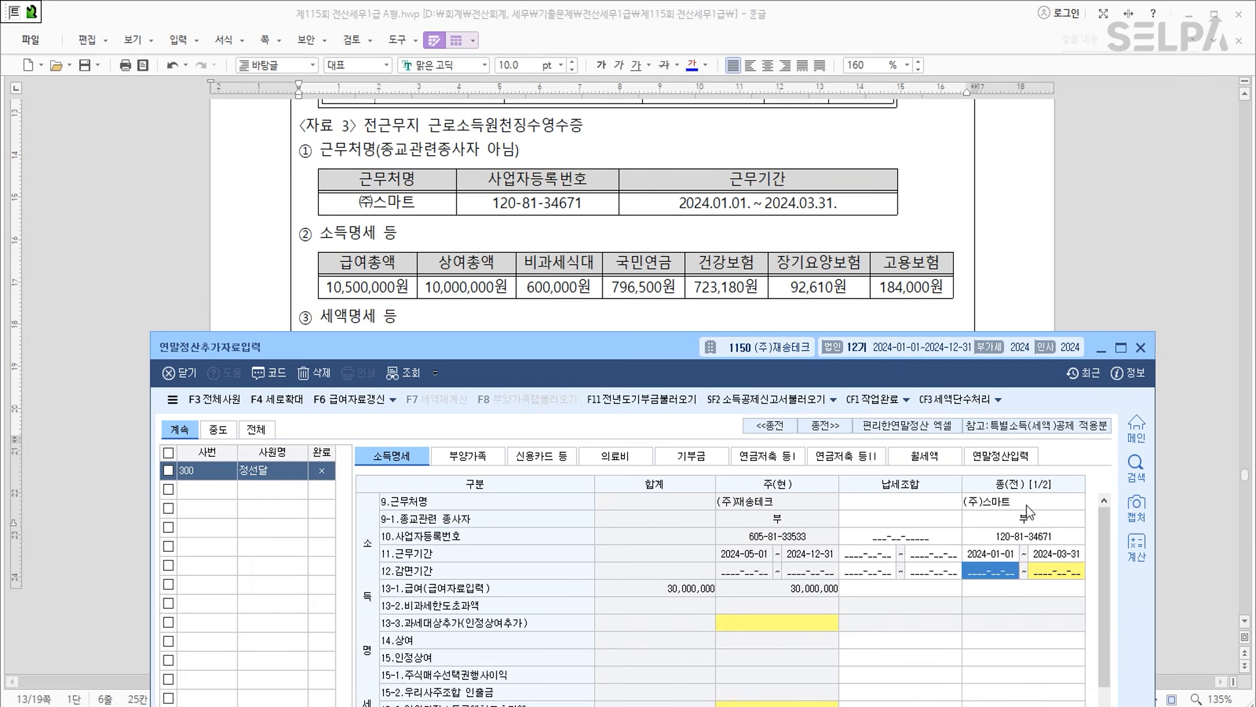
key(Return)
key(Return)
Enter previous-employer 급여 10,500,000 and 상여 10,000,000.
text(10500000)
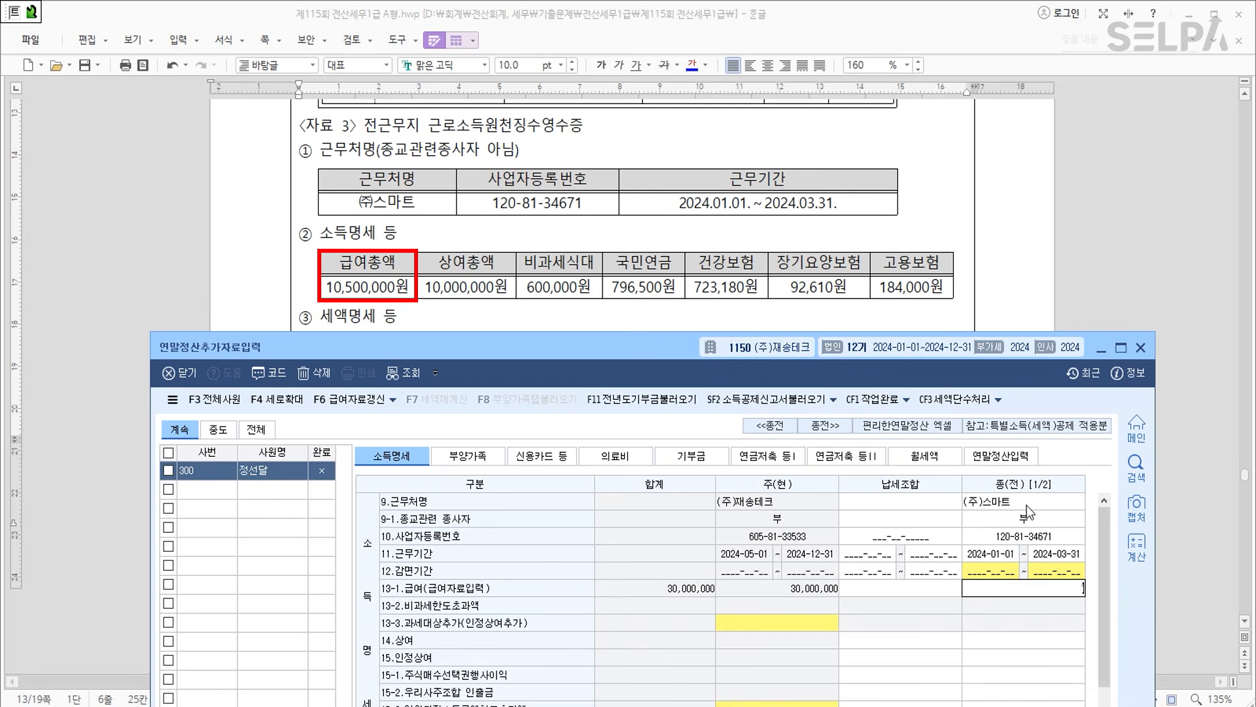
key(Return)
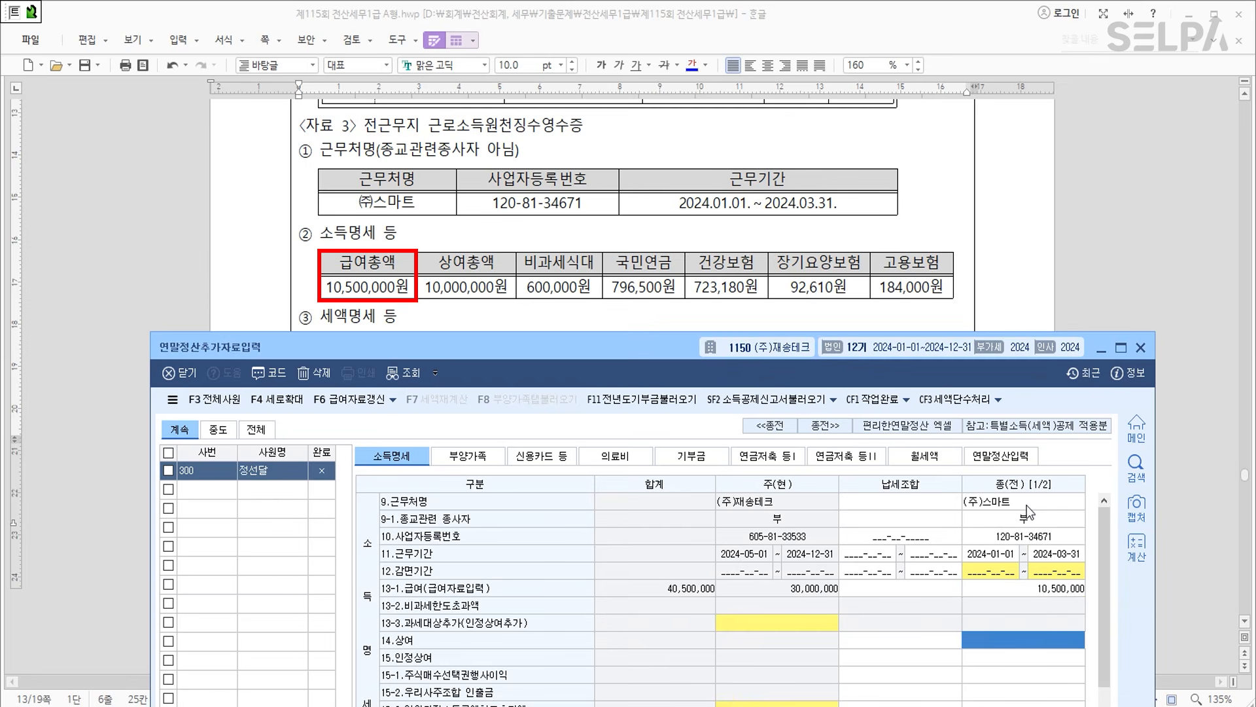
text(10000000)
key(Return)
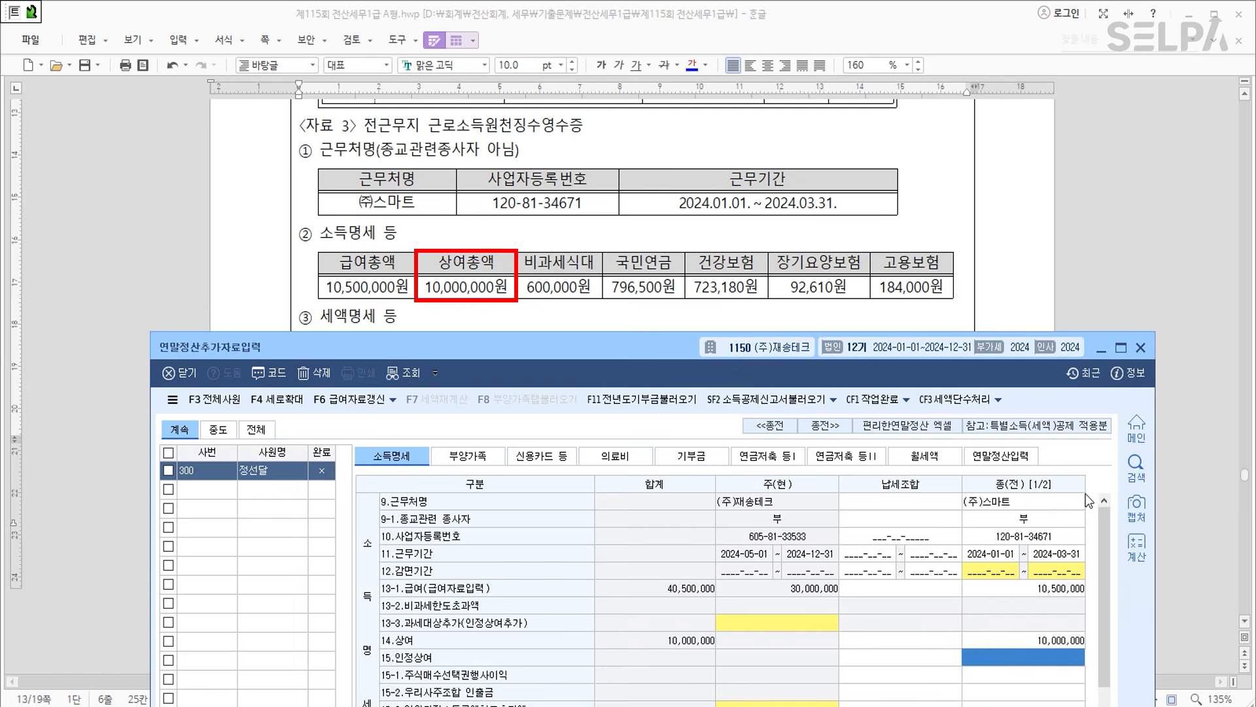
drag(617, 352, 594, 150)
scroll(760, 485, down, 5)
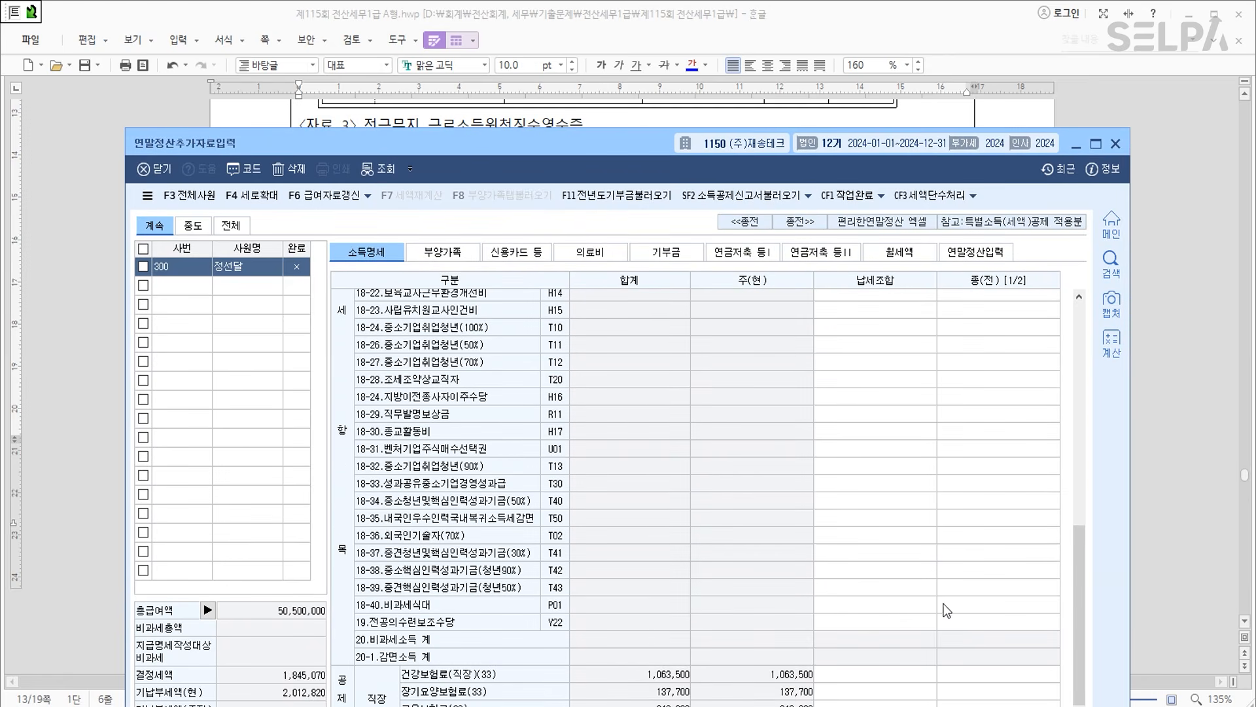
Enter 600,000 as the previous employer's 18-40.비과세식대.
click(962, 602)
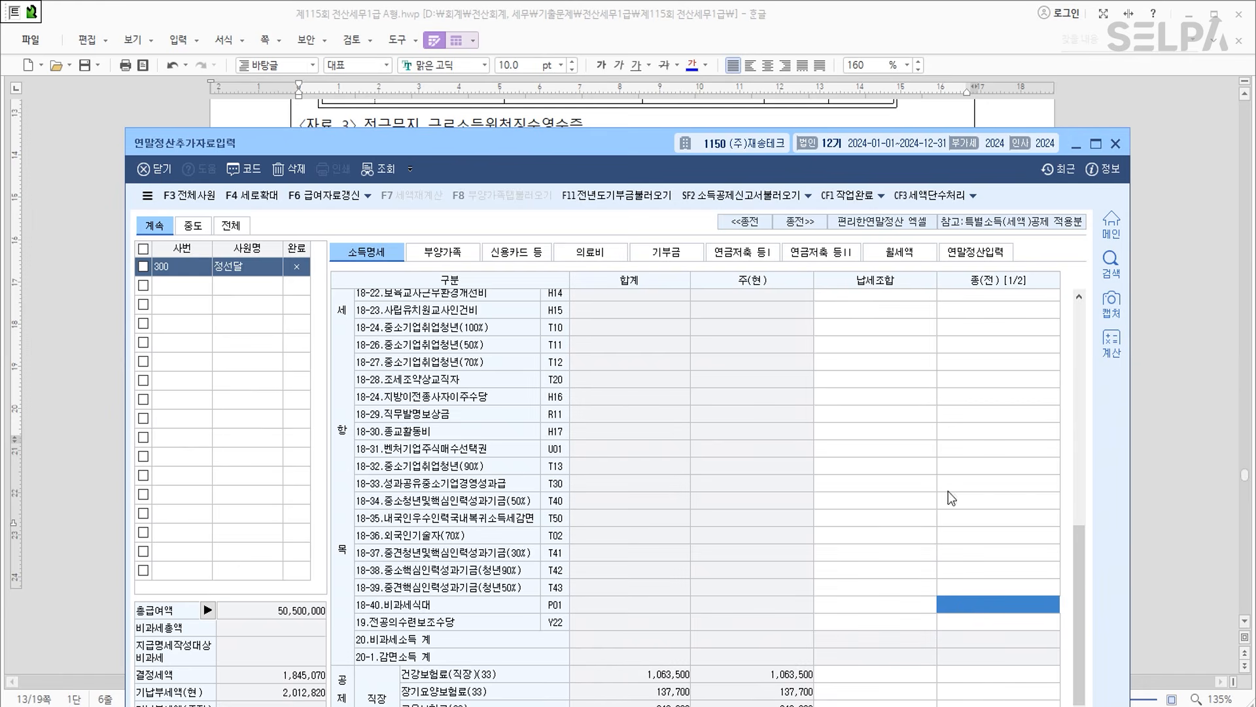
drag(645, 157, 635, 125)
text(6000000)
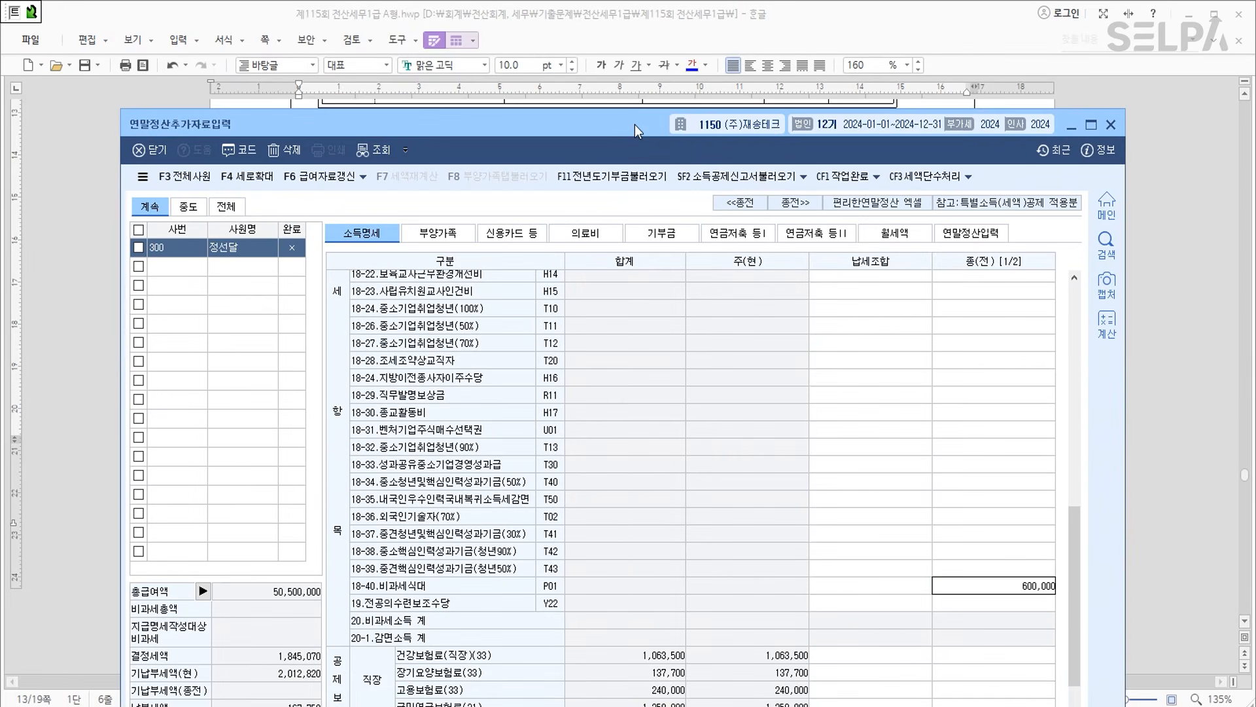
key(Return)
Enter previous-employer premiums: health 723,180, long-term care 92,610, employment 184,000, pension 796,500.
drag(639, 127, 623, 62)
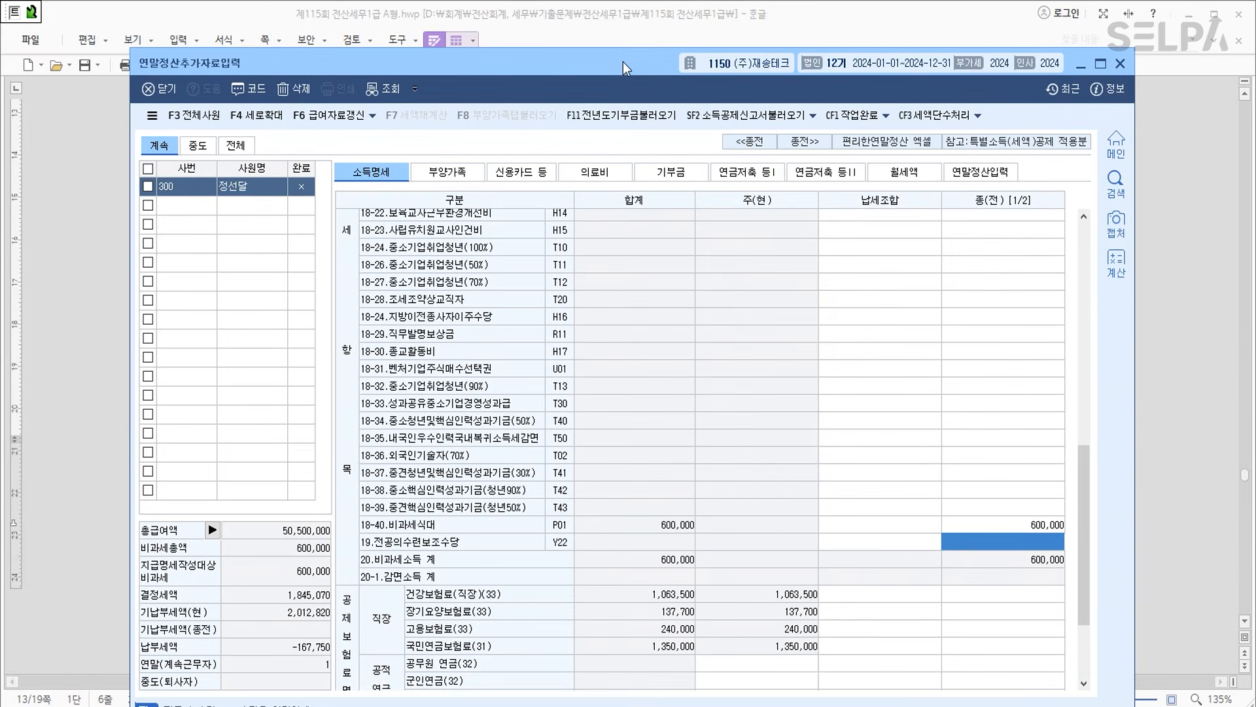
click(1007, 596)
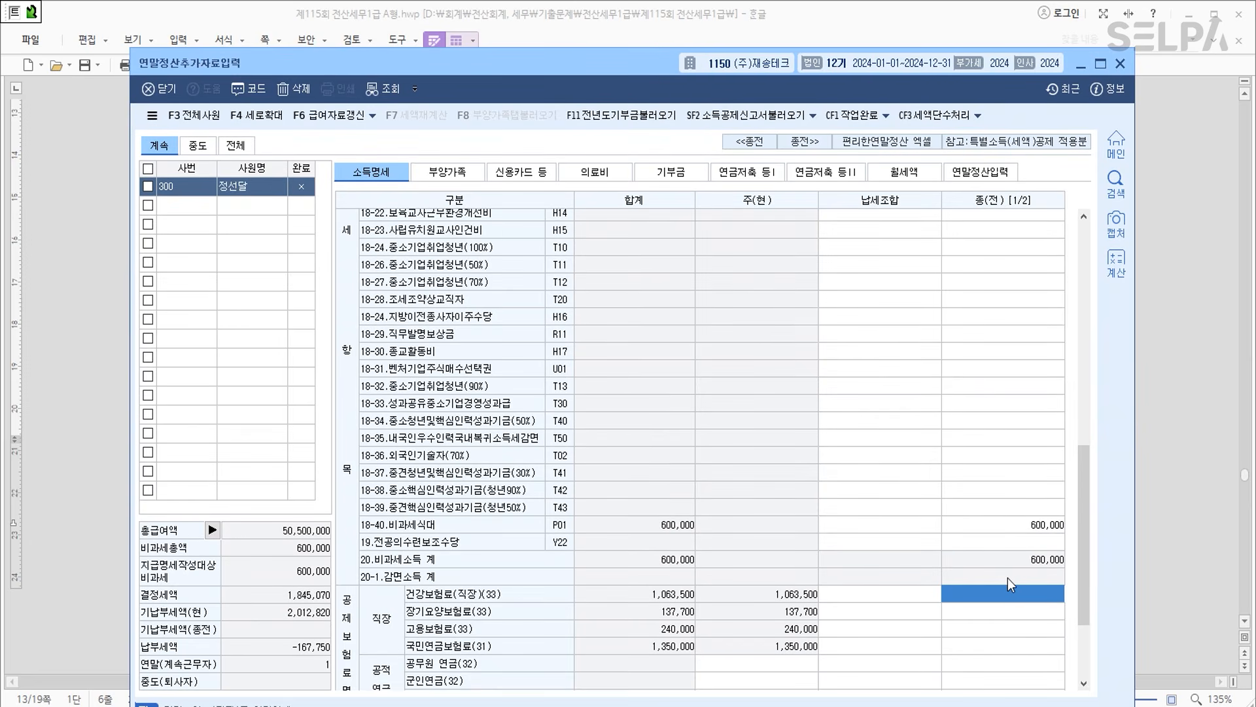
text(723)
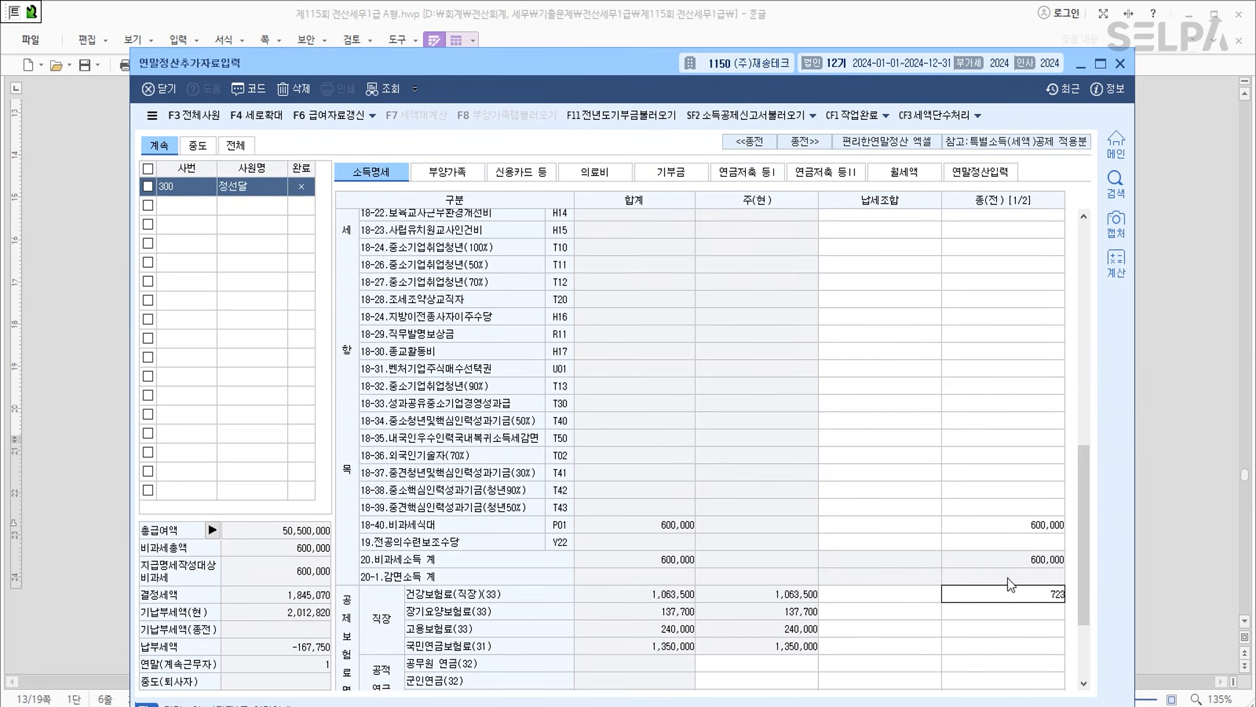
text(,180)
key(Return)
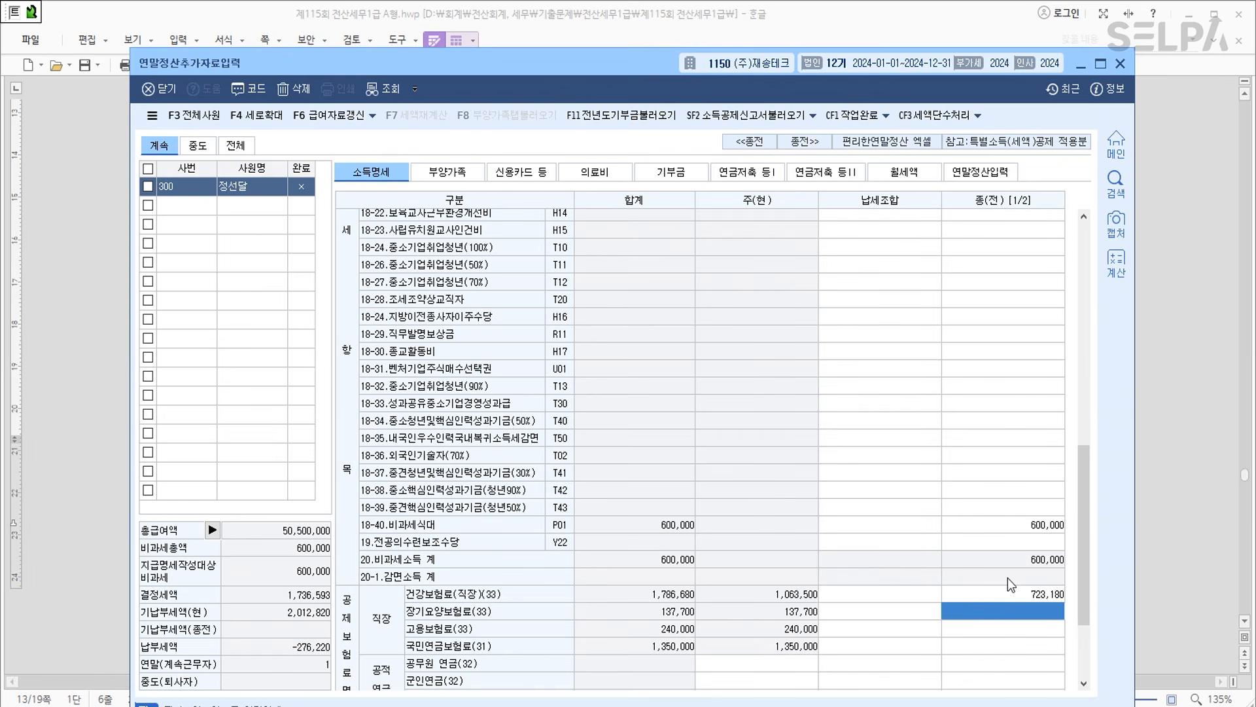
text(92610)
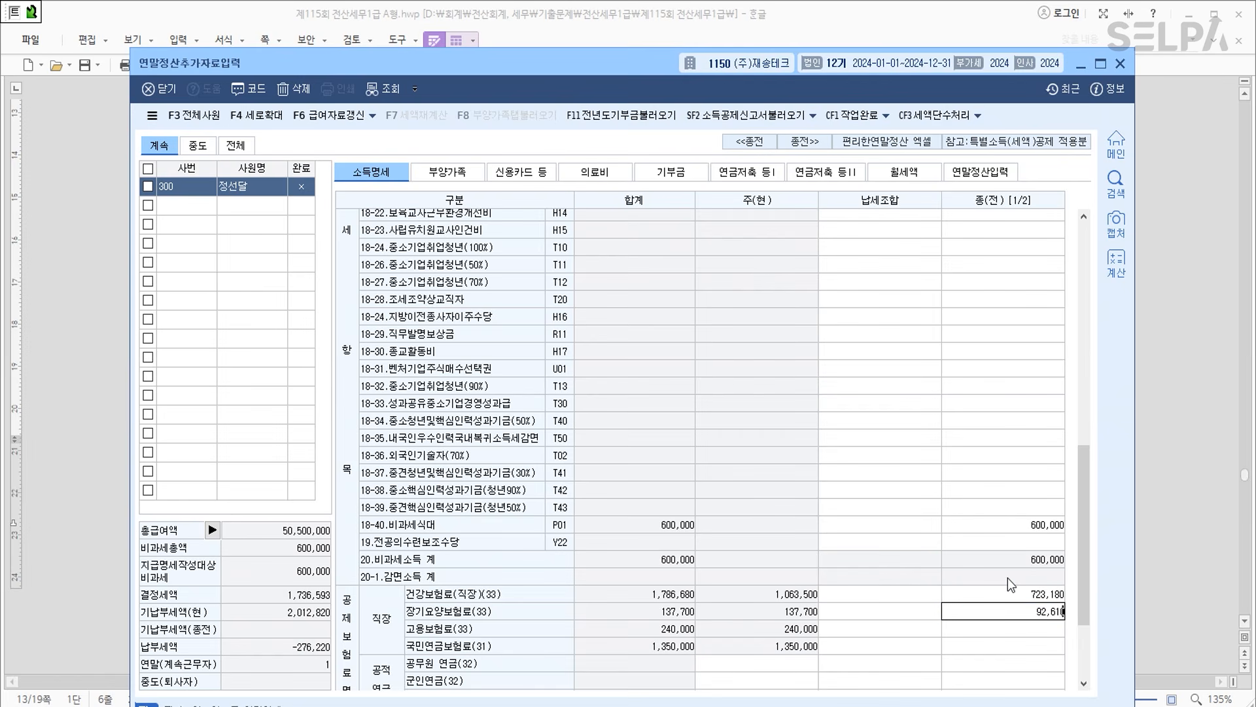
key(Return)
text(1840000)
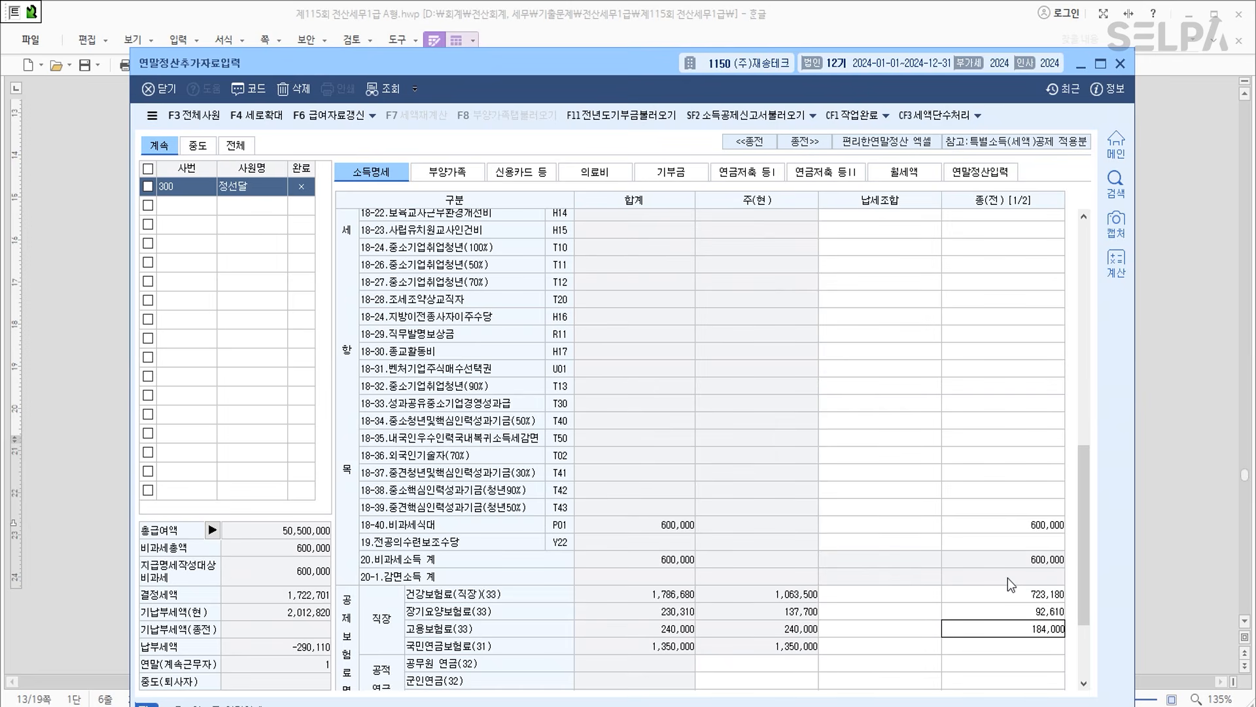
key(Return)
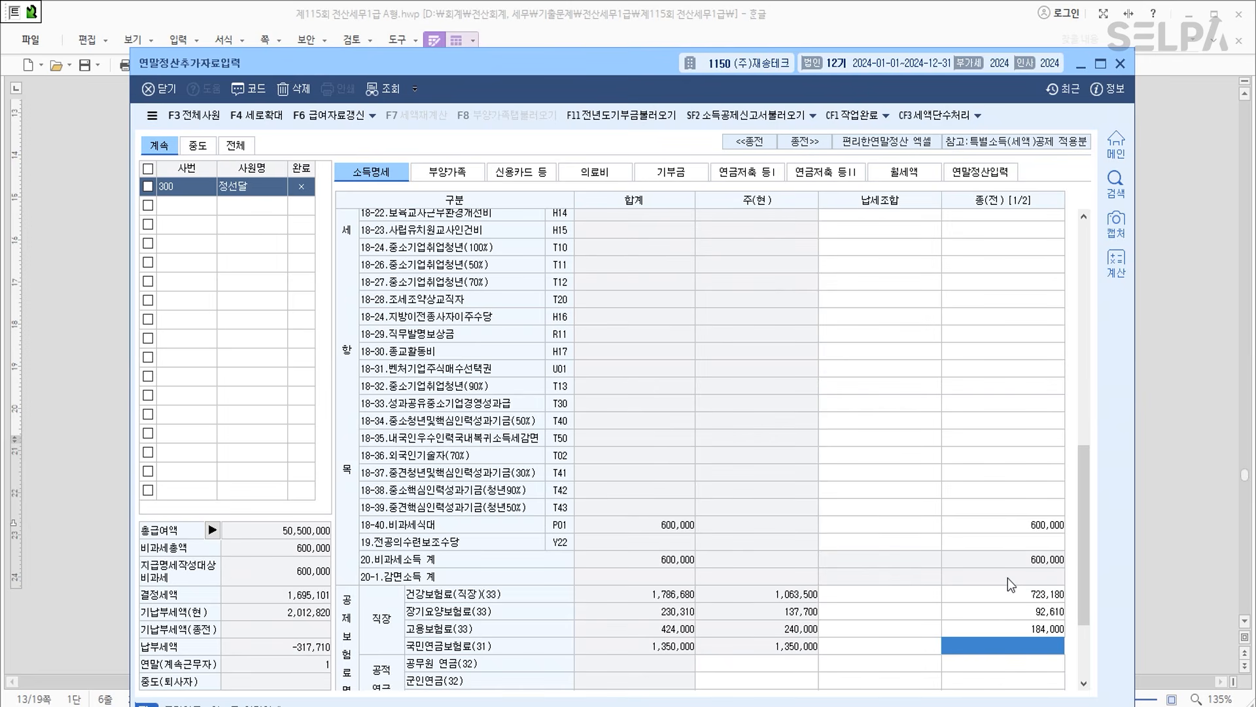
text(796500)
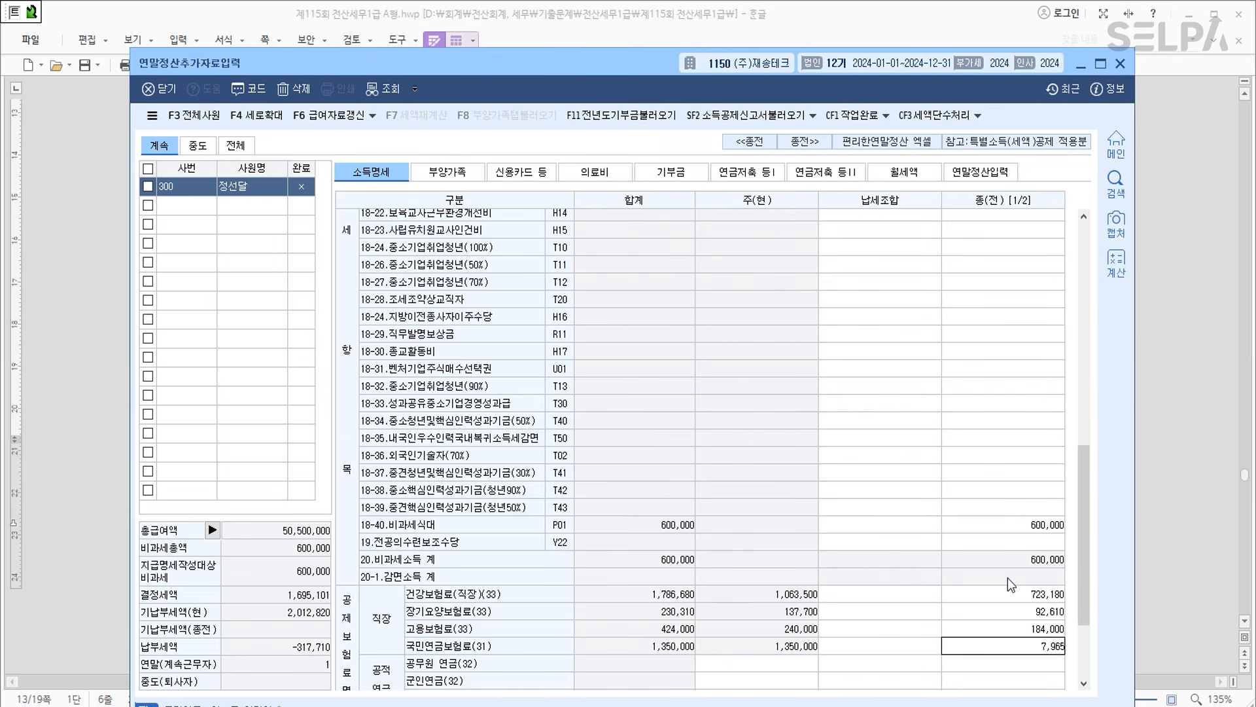
key(Return)
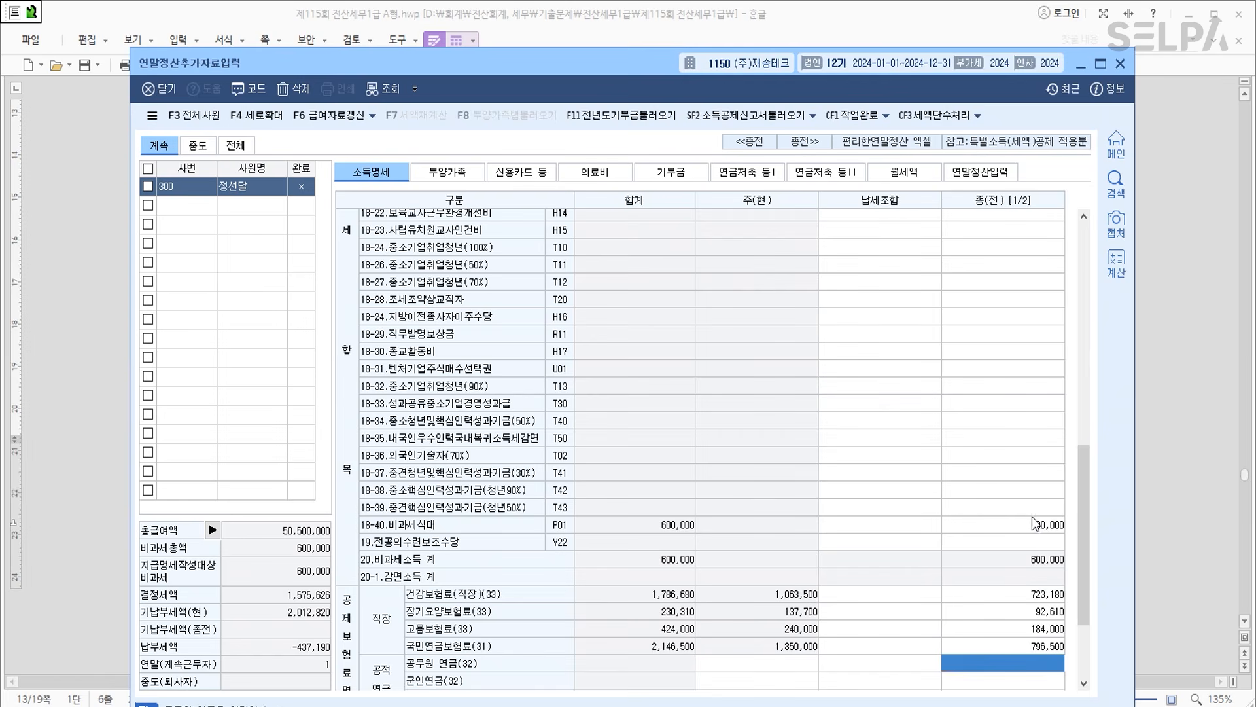
scroll(962, 548, down, 3)
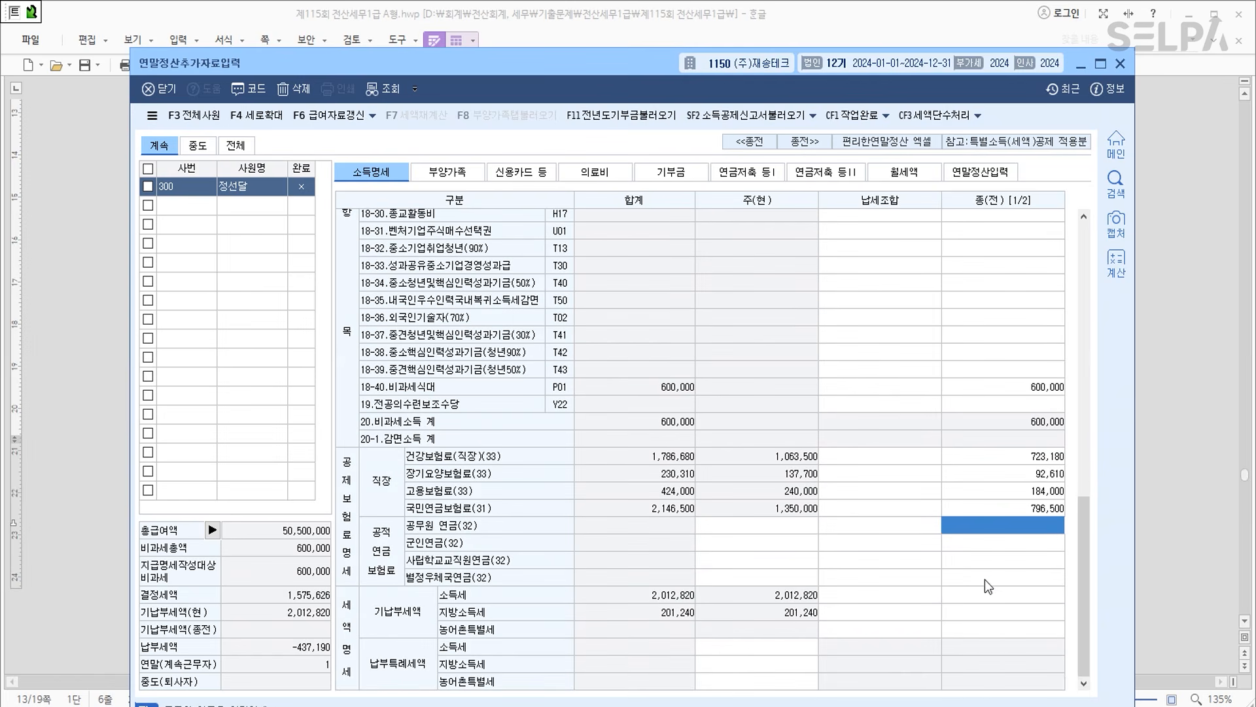
click(1000, 596)
drag(616, 68, 615, 611)
Bold the 결정세액 cells 1,000,000원 and 100,000원 in Hangul, then return to KcLep.
drag(434, 371, 874, 375)
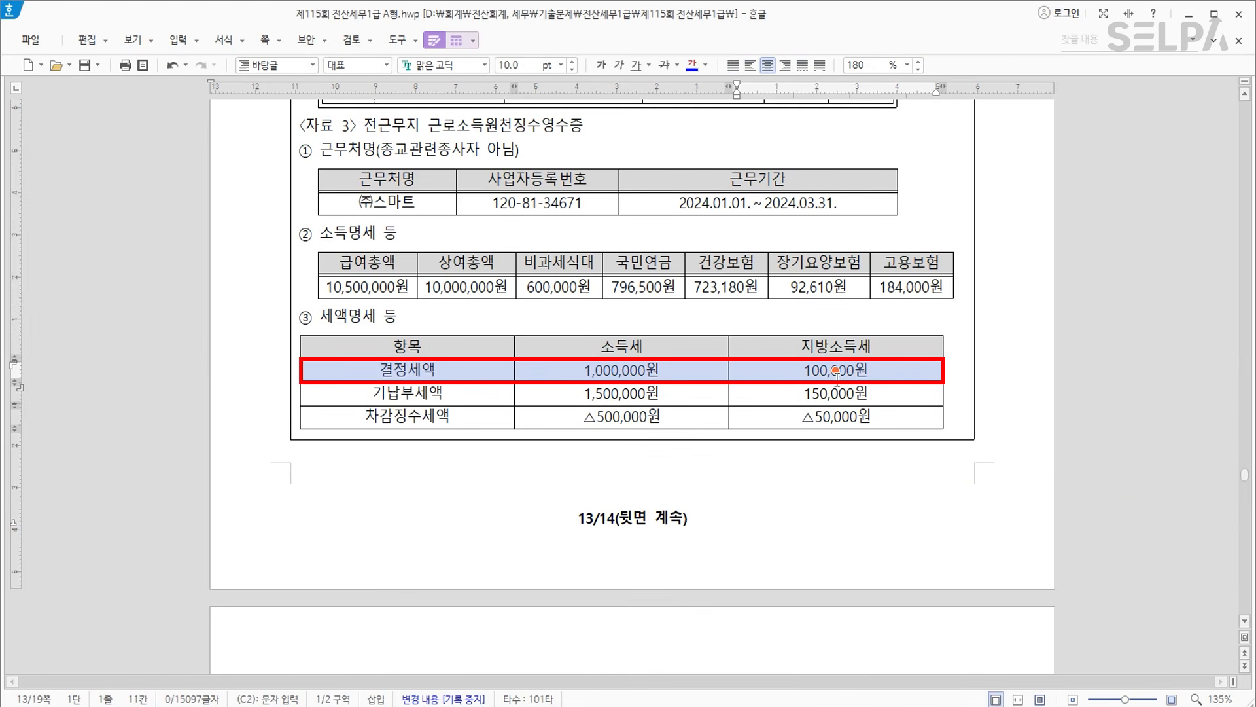
click(606, 65)
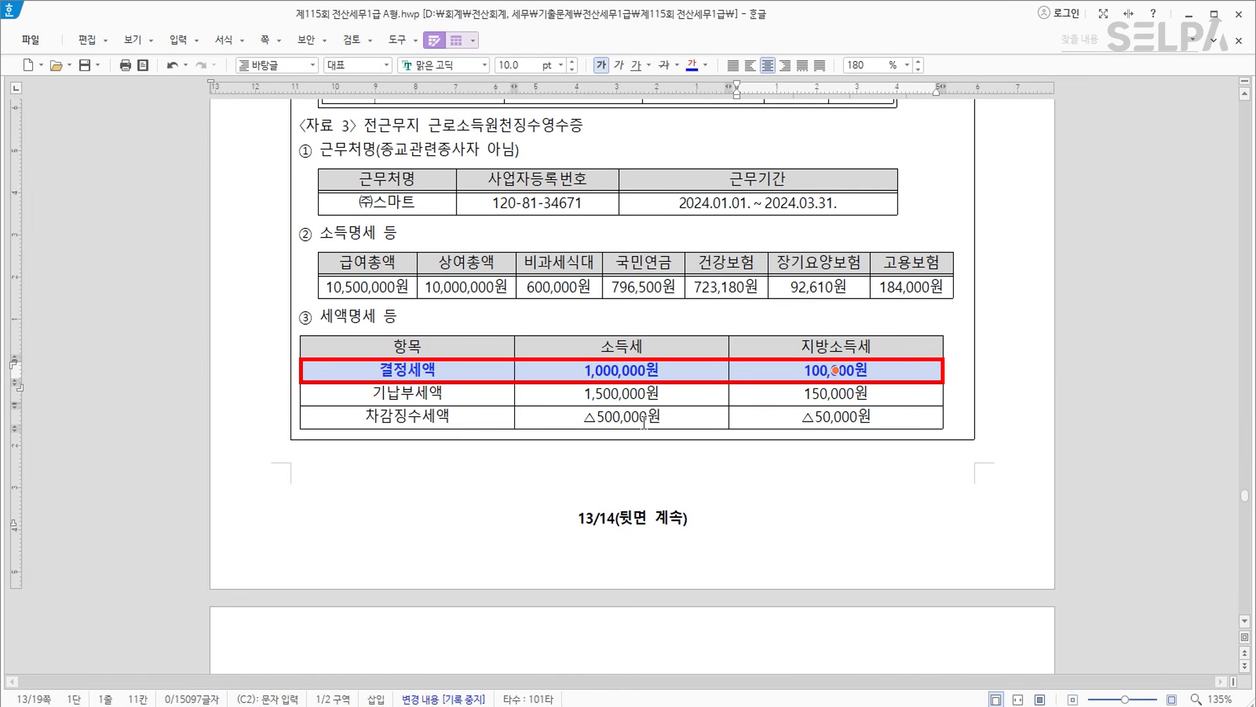
click(629, 368)
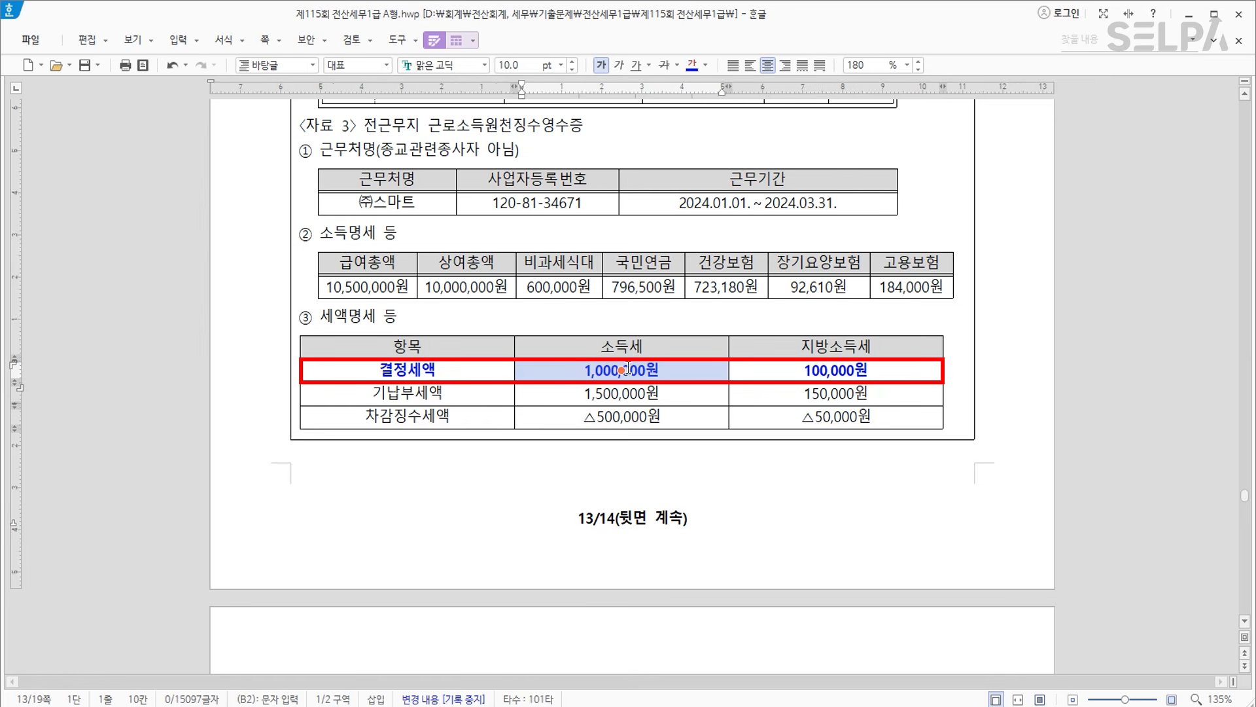
click(809, 369)
key(Escape)
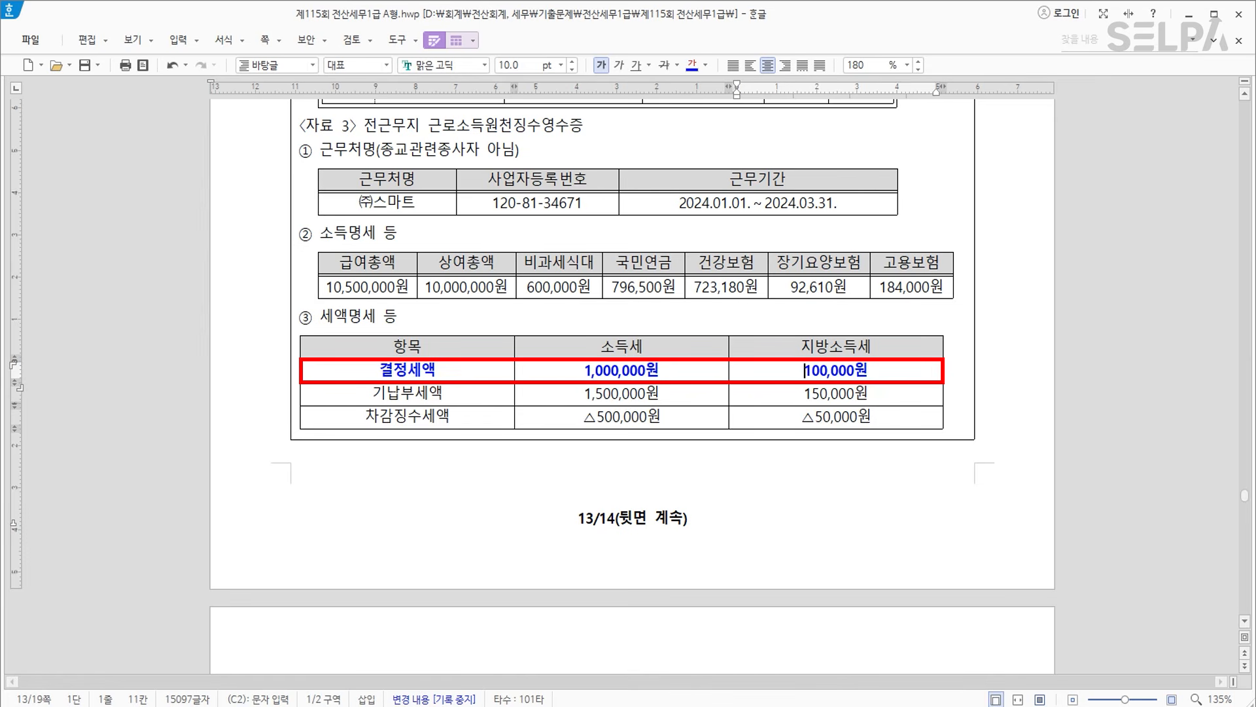
click(922, 706)
drag(677, 514, 682, 42)
Enter previous-employer 소득세 1,000,000 and 지방소득세 100,000, then close the year-end window.
text(1000000)
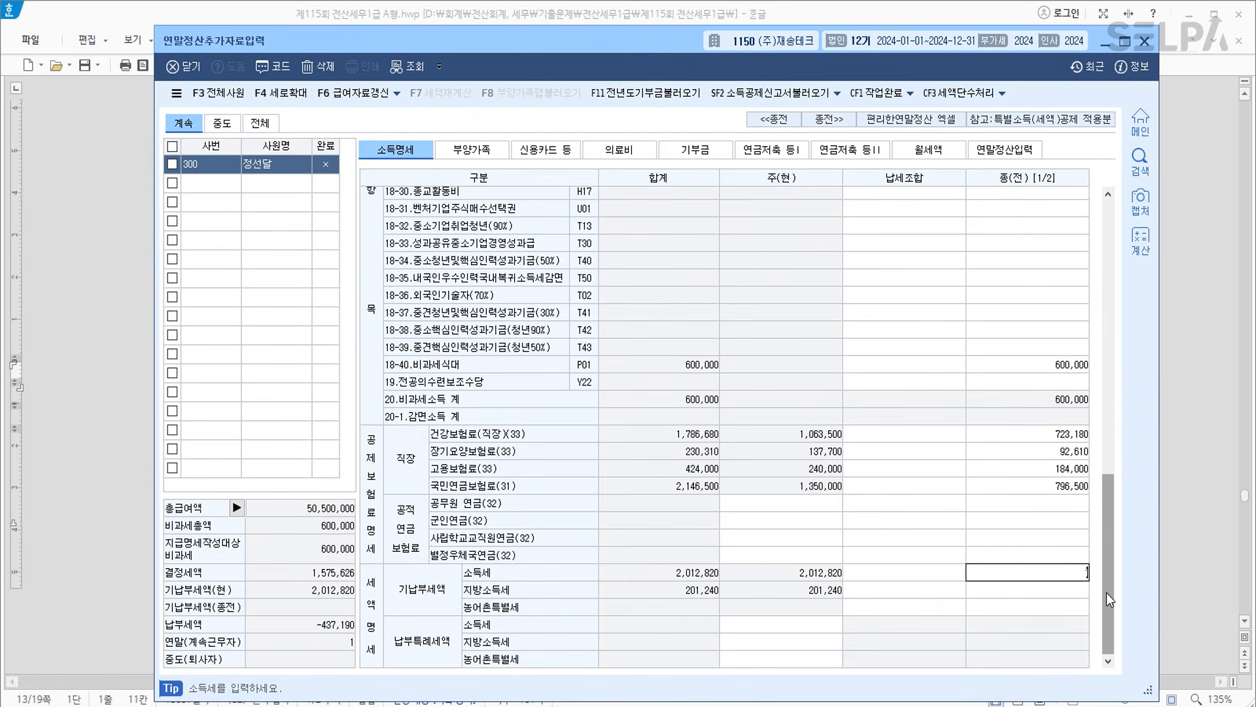
key(Return)
text(1000000)
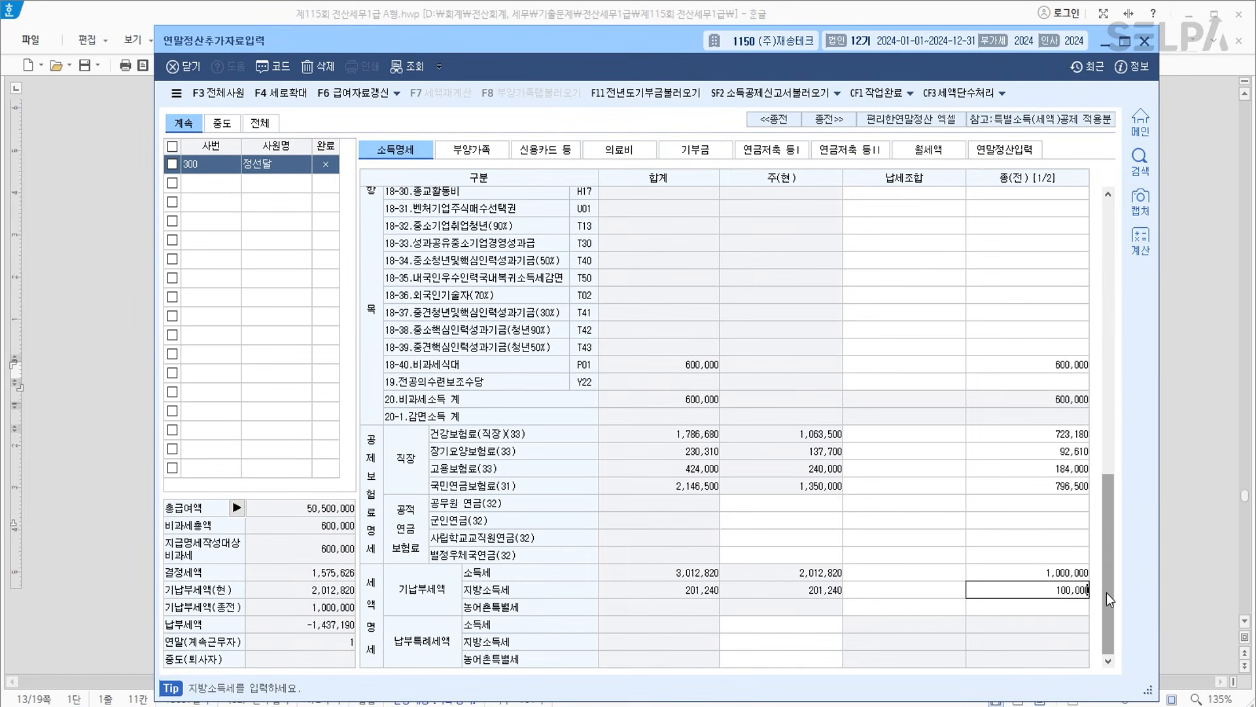
key(Return)
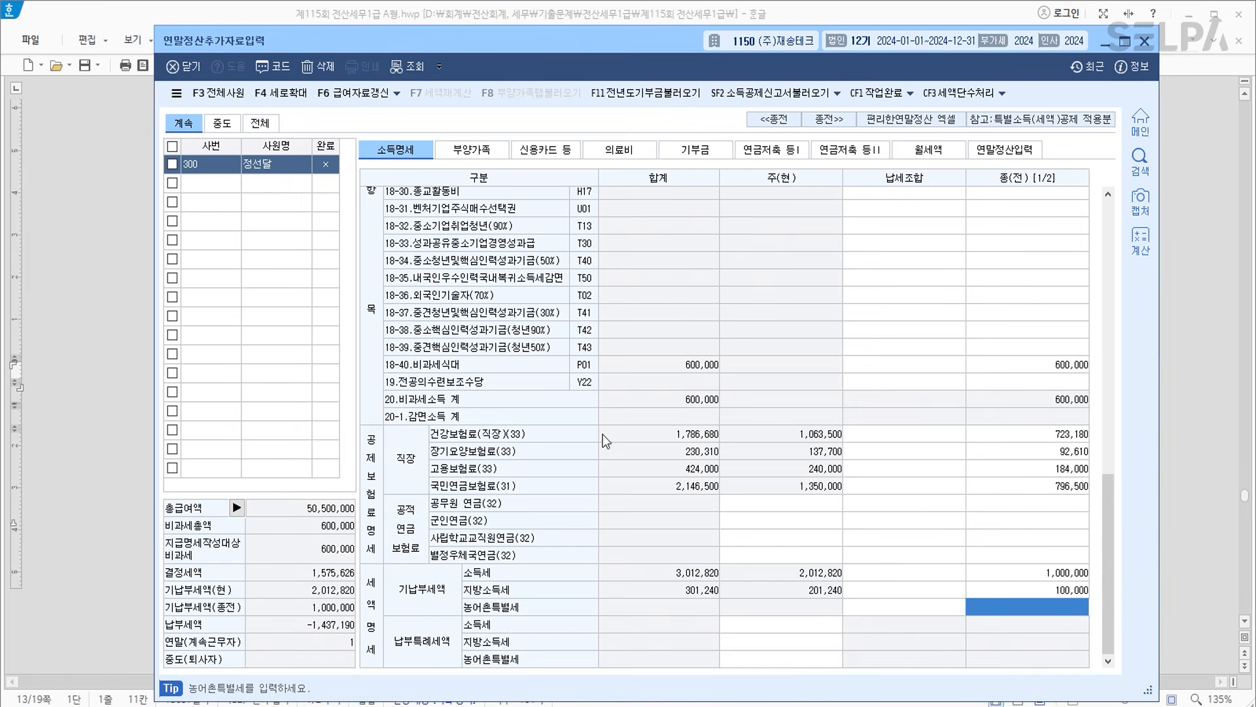
click(217, 184)
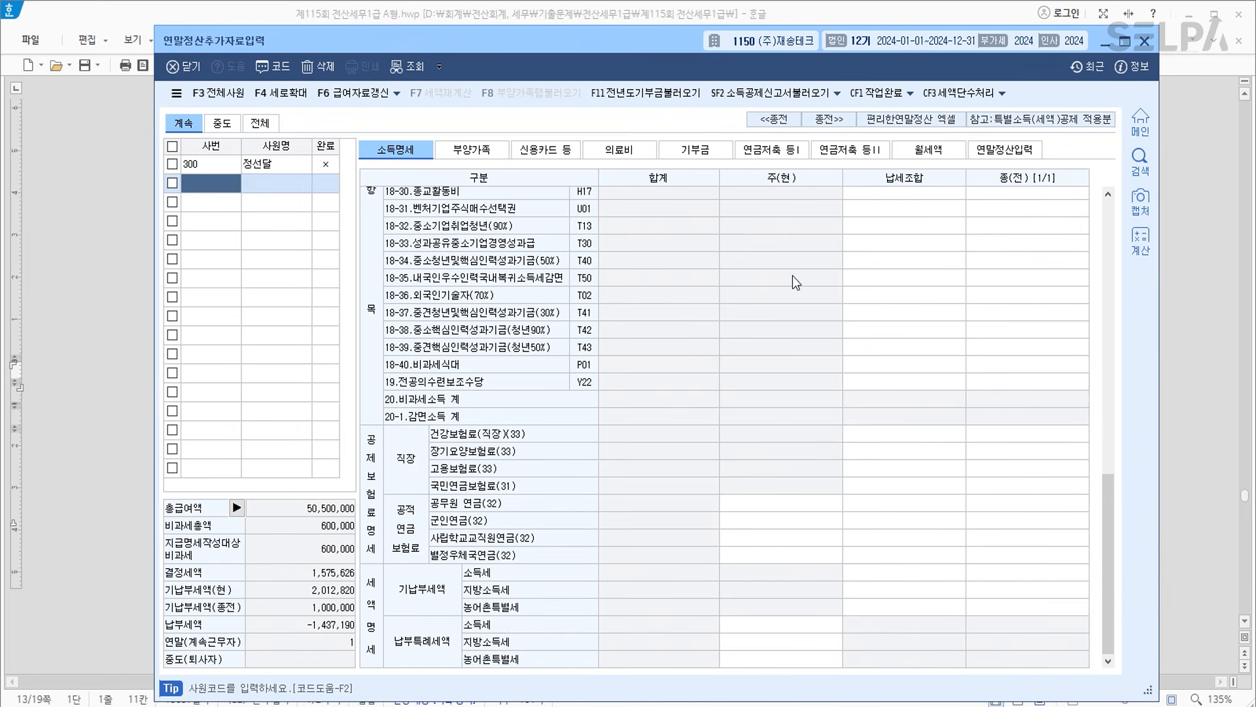
click(1144, 41)
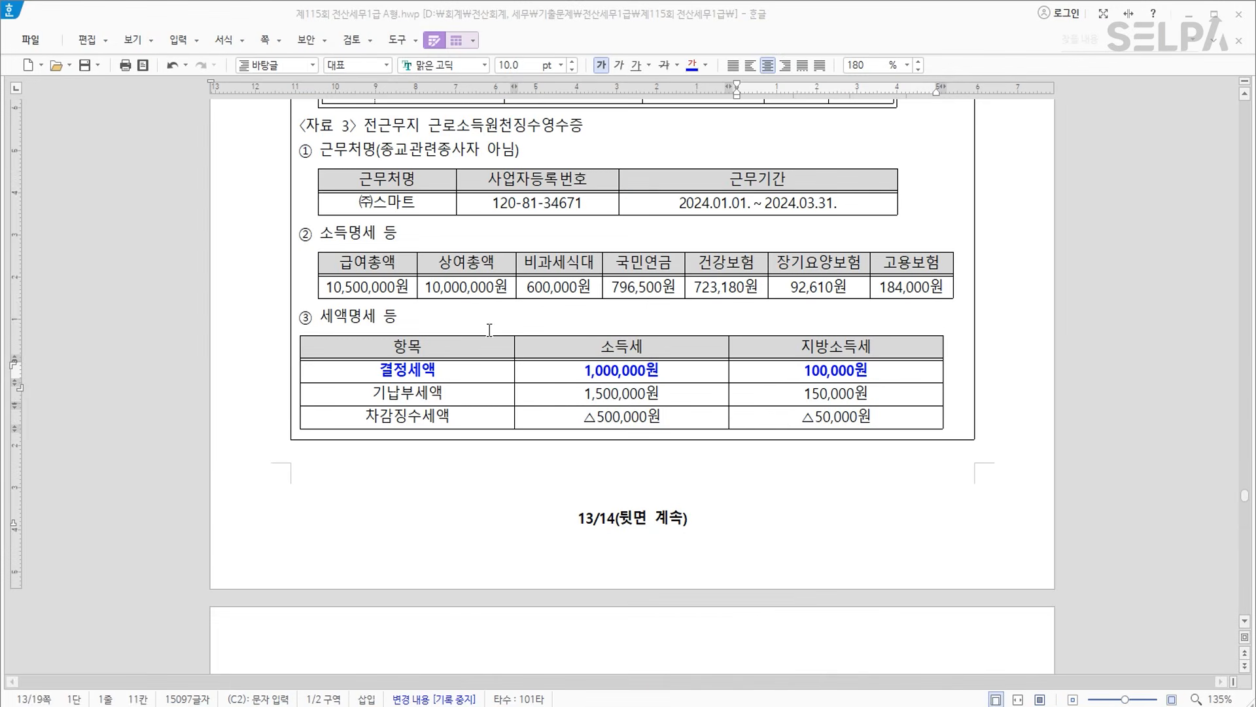
Colour [원천징수이행상황신고서] in question [3] blue.
scroll(641, 291, up, 10)
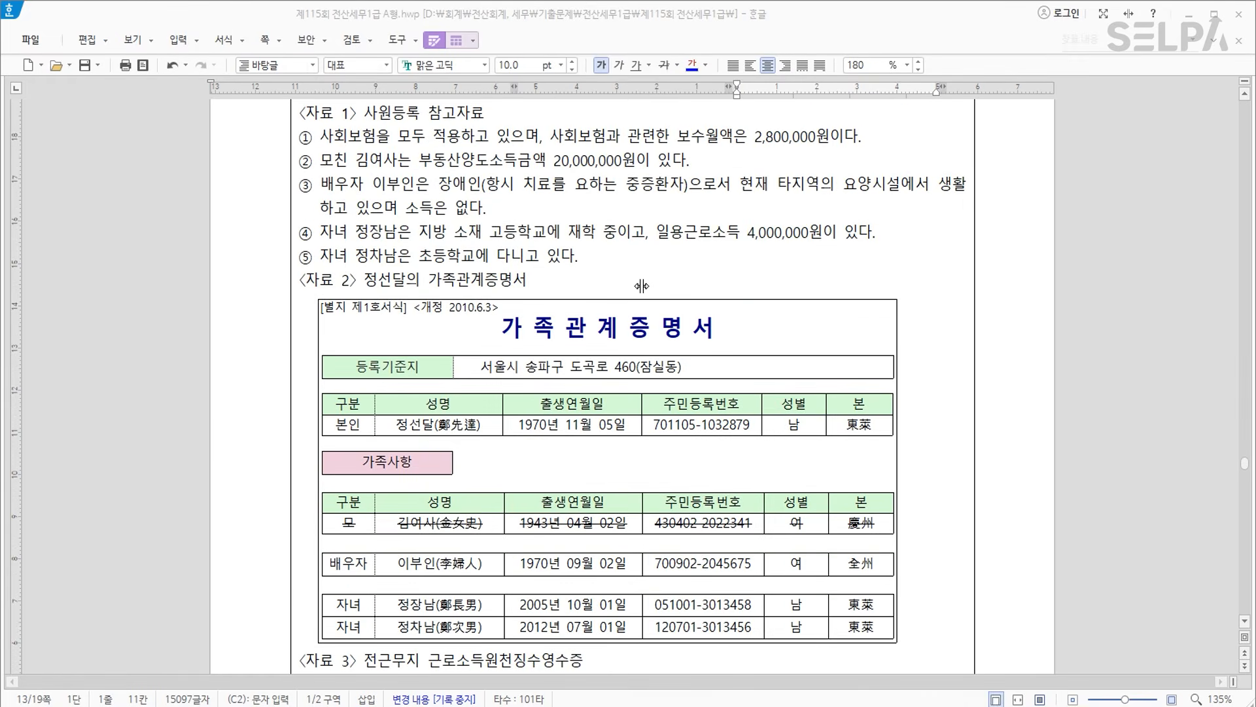
scroll(642, 286, up, 1)
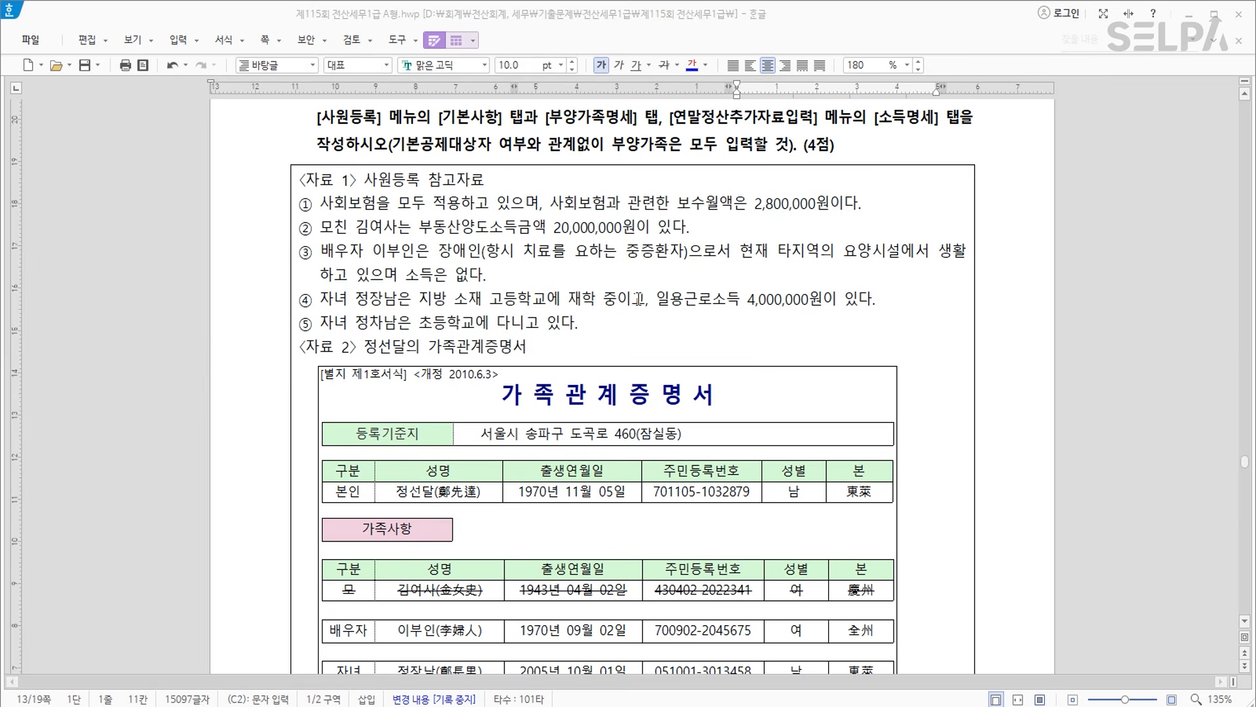
scroll(638, 299, down, 20)
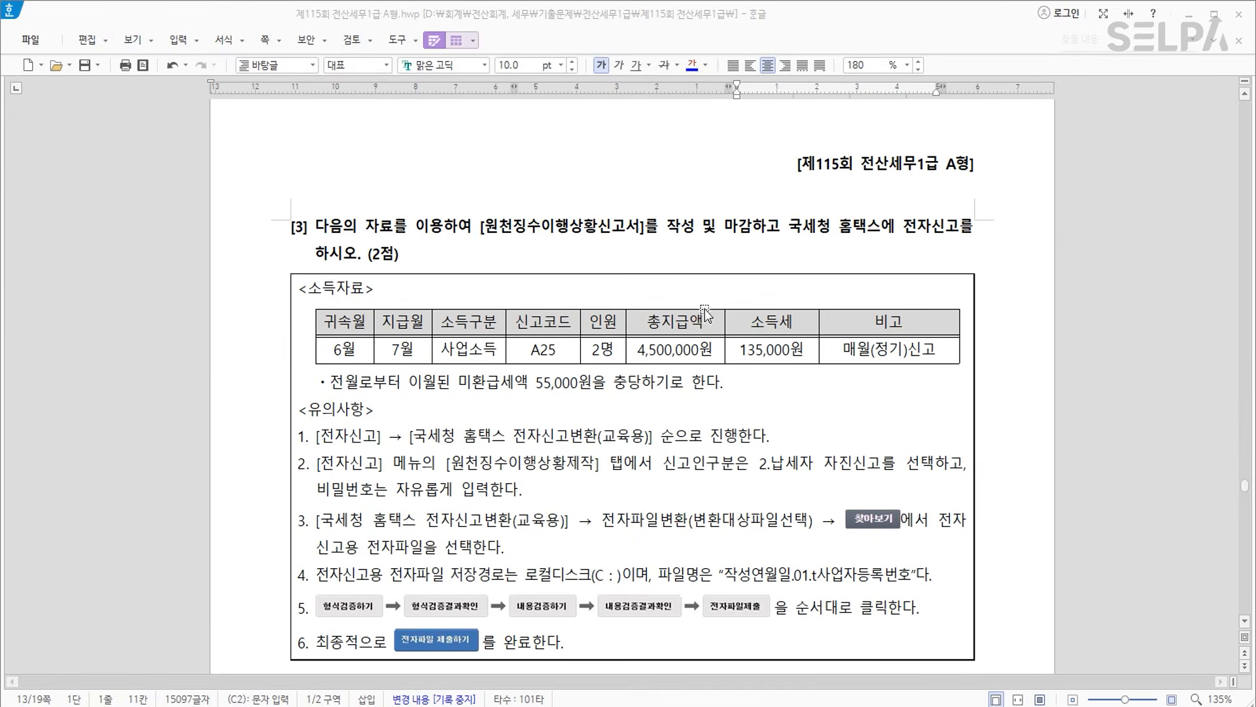
drag(473, 229, 645, 232)
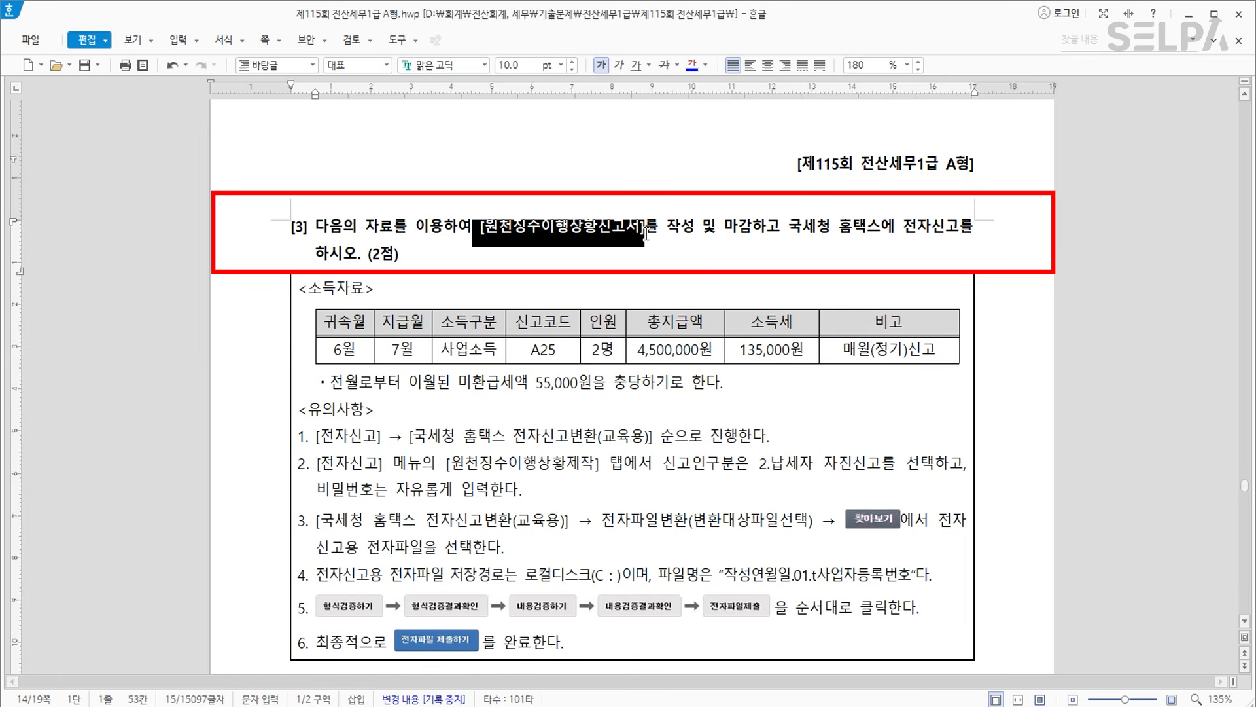
click(690, 64)
click(705, 230)
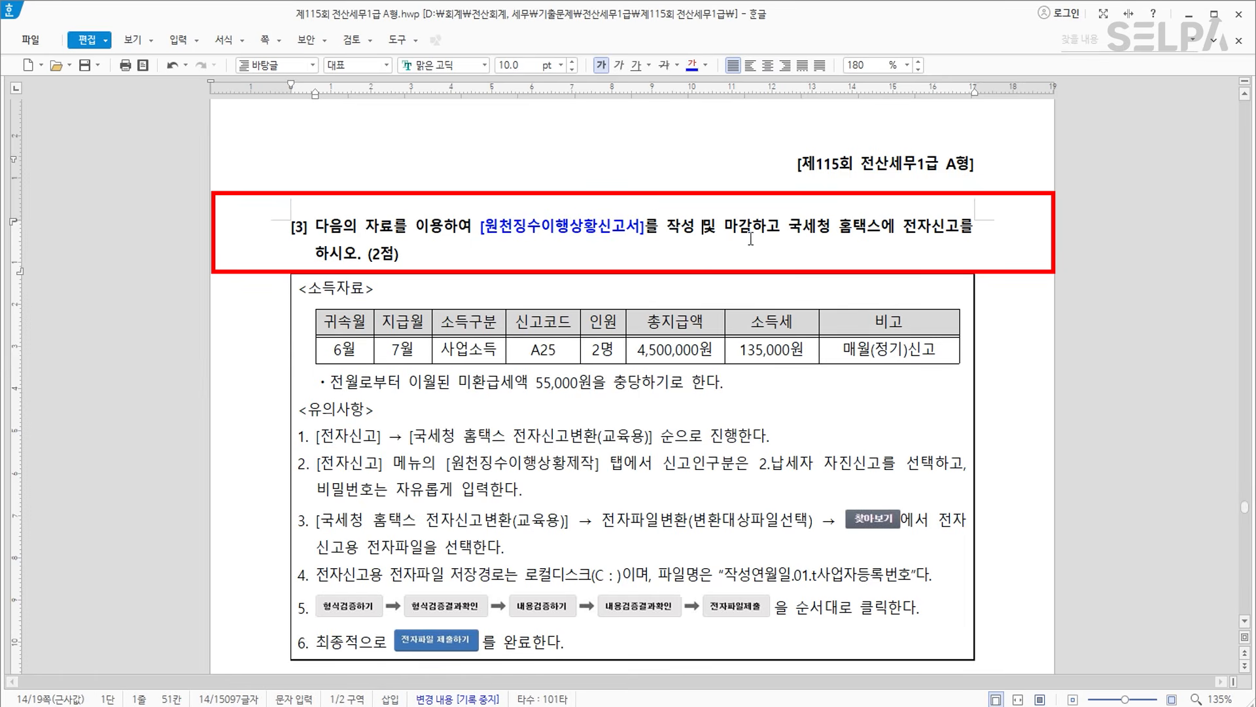
Bold the 신고코드/A25 and 인원/2명 table cells.
drag(532, 322, 534, 359)
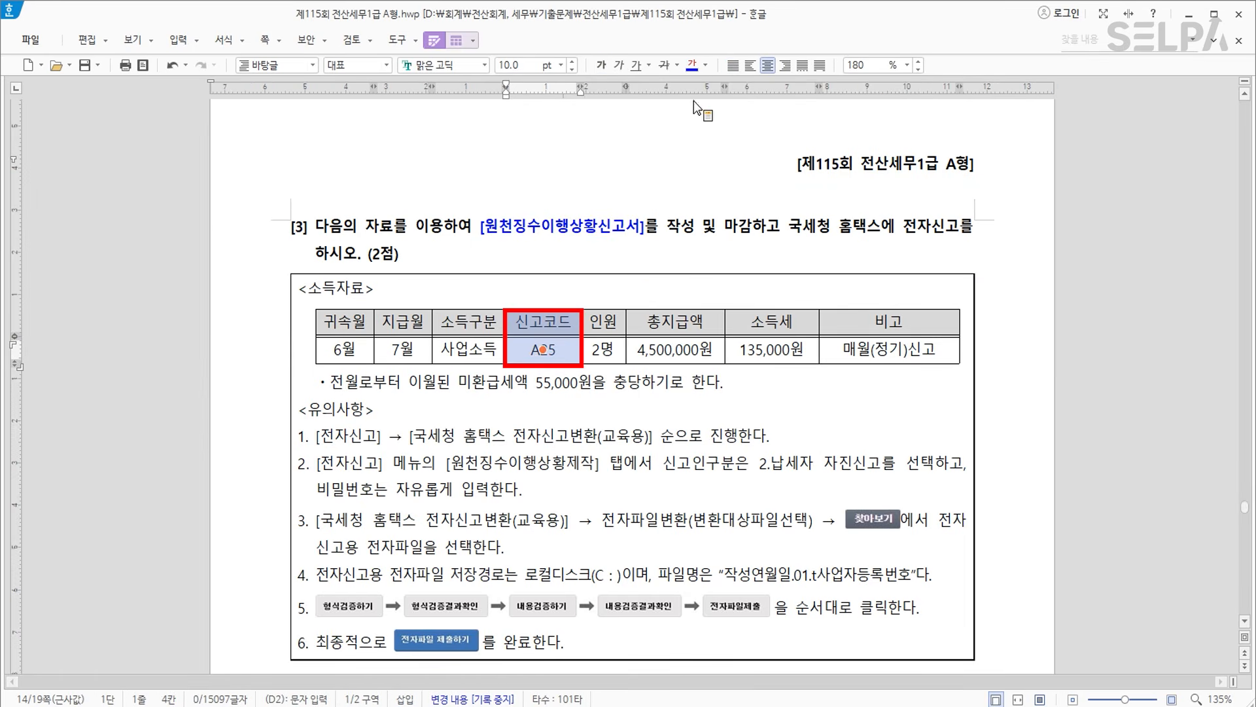
click(600, 66)
click(612, 328)
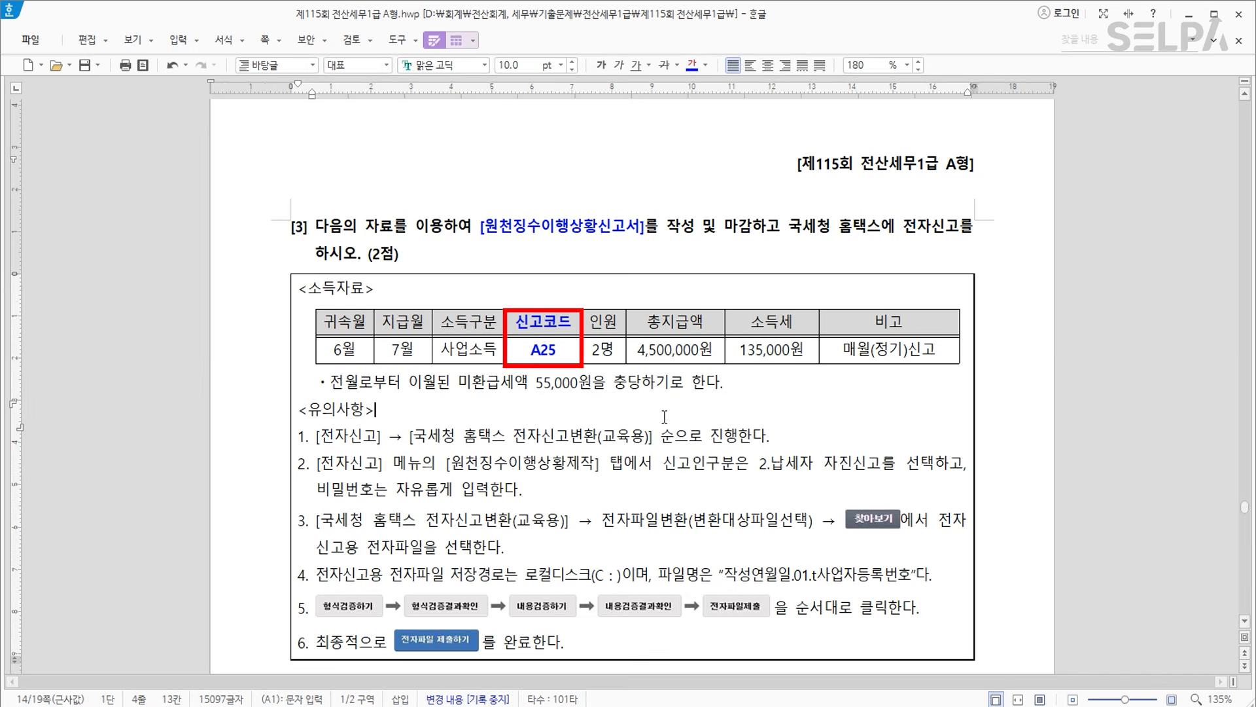
drag(612, 330, 608, 353)
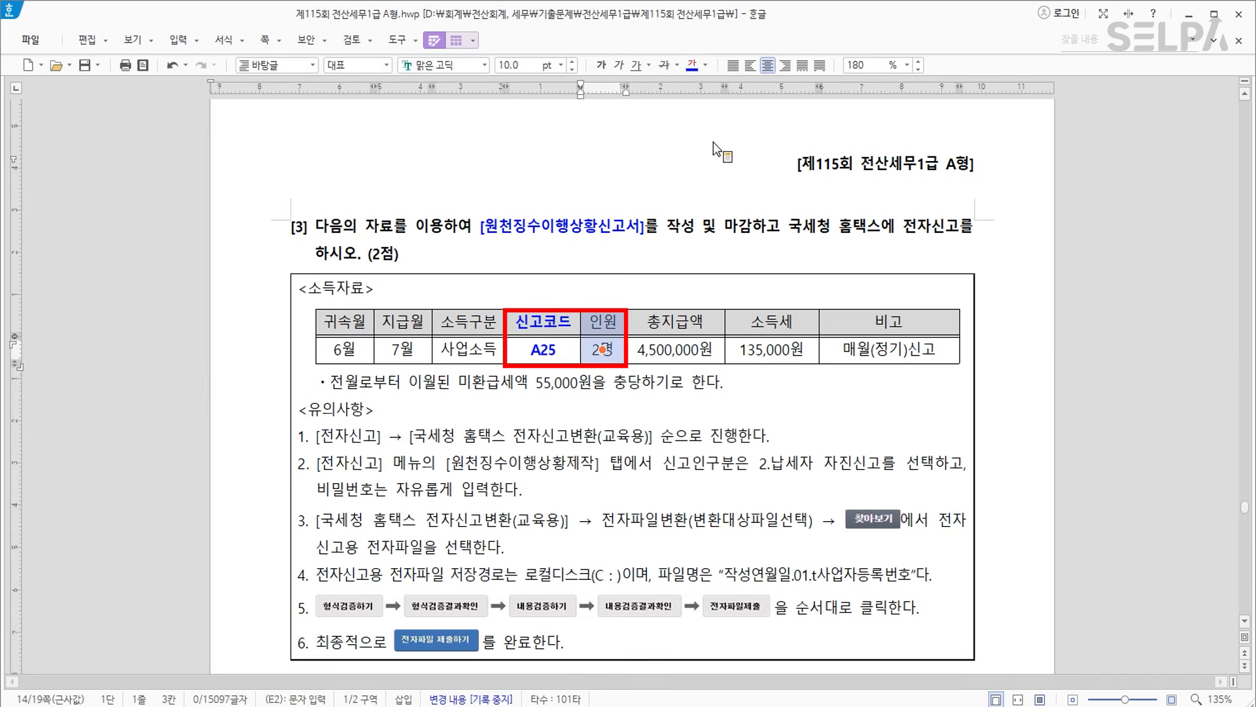
click(602, 65)
click(731, 458)
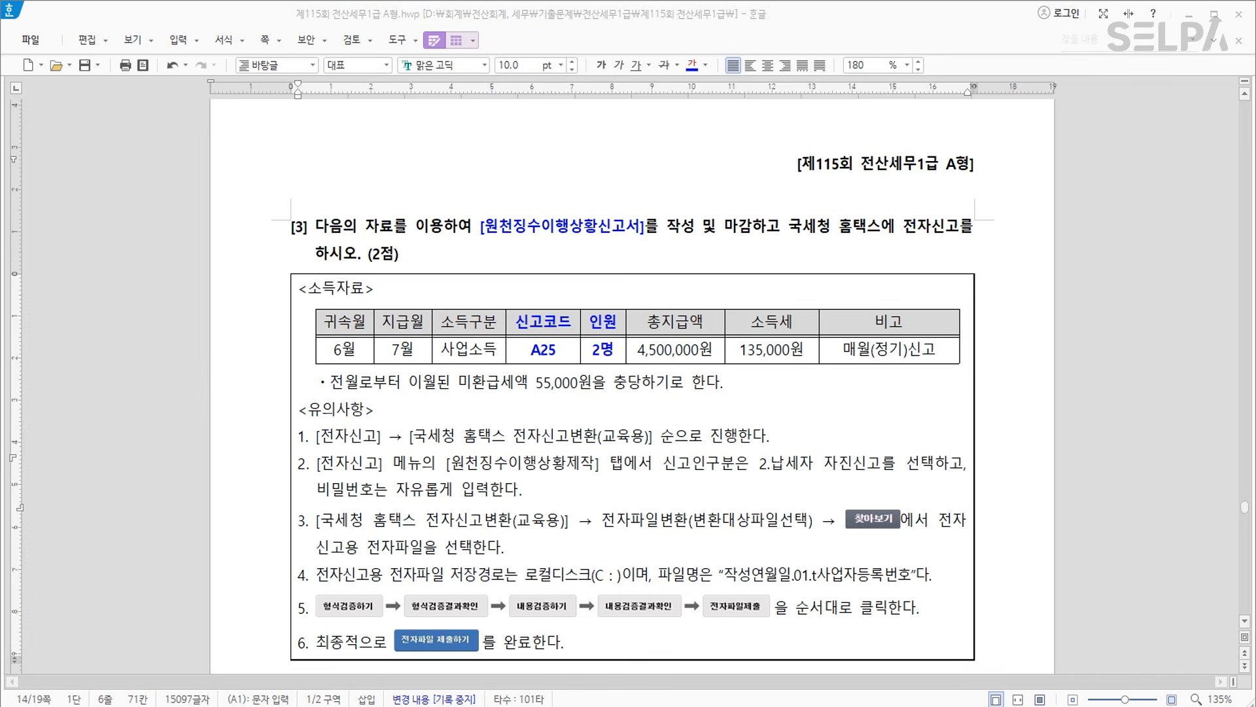
Open 원천징수이행상황신고서 in KcLep via ㅇㅊㅈ.
click(438, 706)
text(ㅇㅊㅈ)
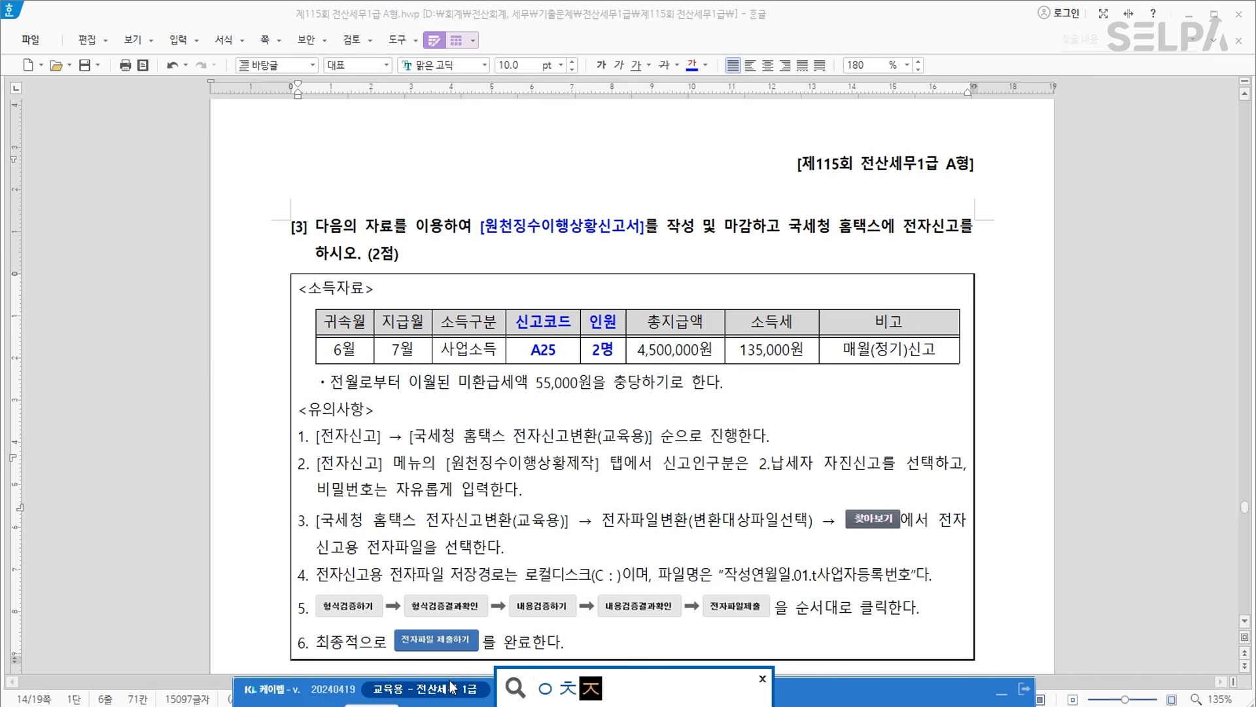
key(Return)
key(Return)
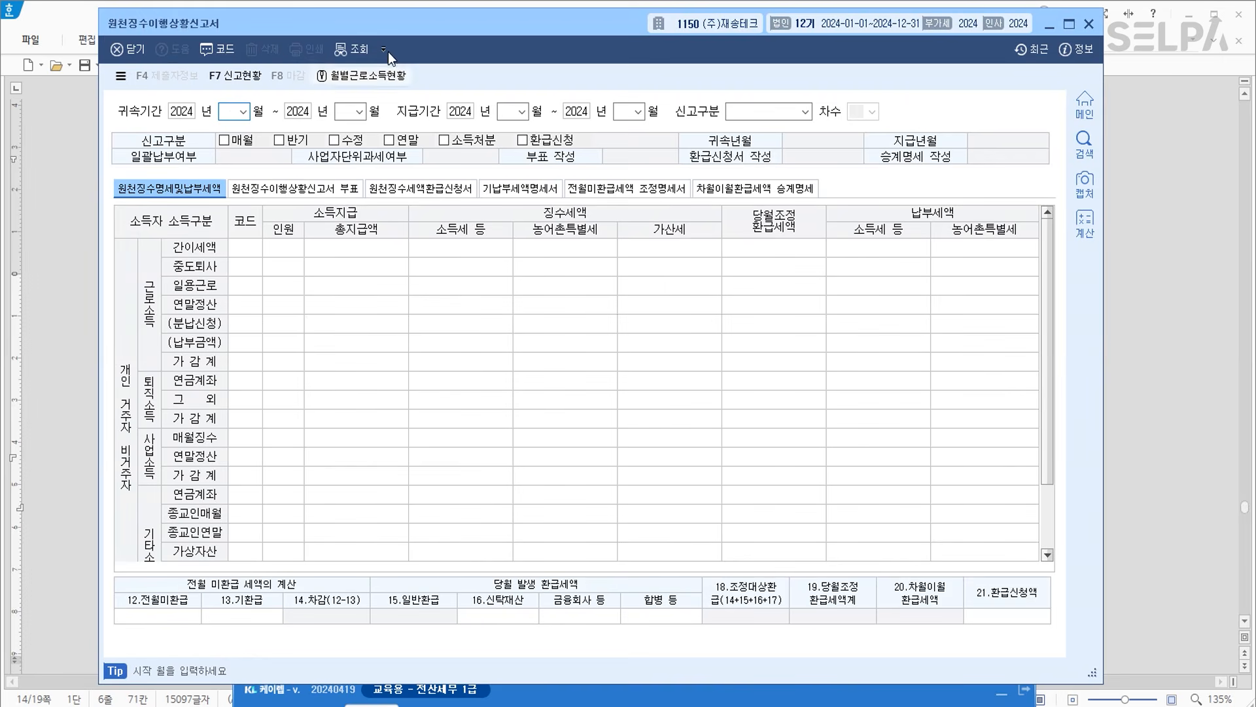
Set the return period to 귀속 06~06 and 지급 07~07.
drag(411, 22, 509, 428)
text(6)
key(Return)
key(Return)
text(6)
key(Return)
key(Return)
text(7)
key(Return)
key(Return)
text(7)
key(Return)
key(Return)
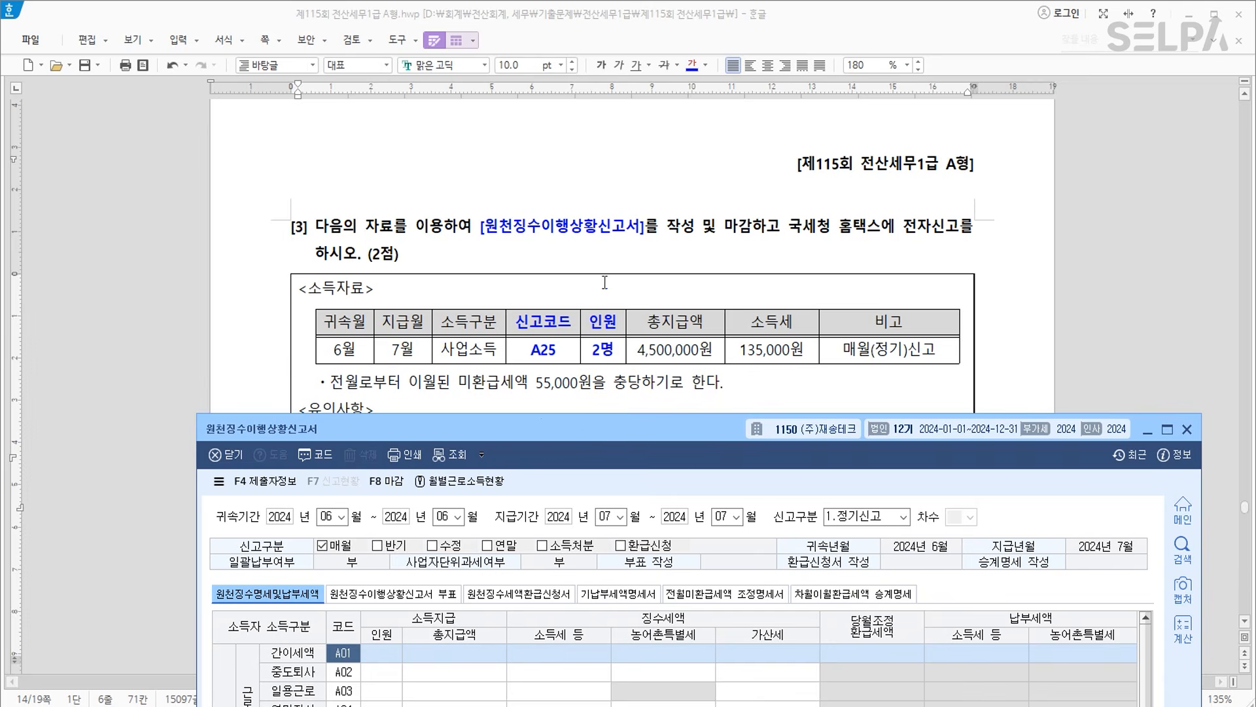
Fill the A25 row with 2 people, 4,500,000 paid and 135,000 income tax.
scroll(604, 282, down, 2)
mouse_move(596, 428)
mouse_down()
mouse_move(580, 247)
mouse_move(579, 259)
mouse_up()
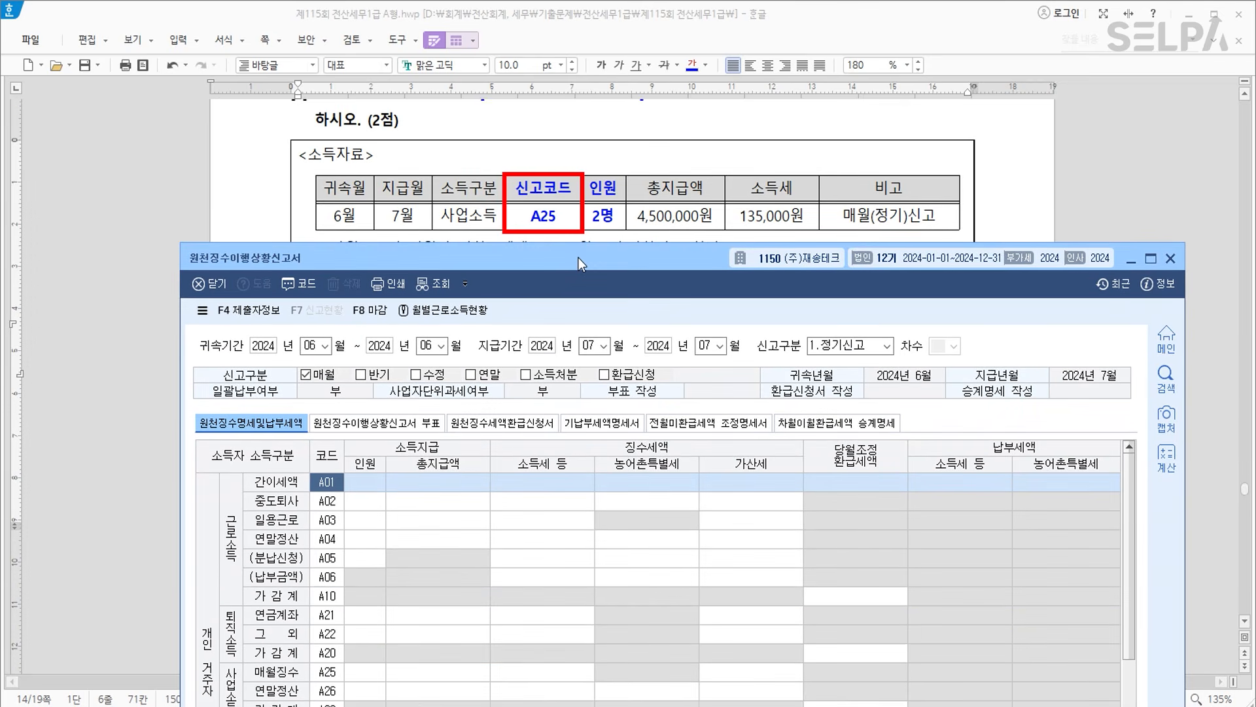
click(371, 669)
text(2)
key(Return)
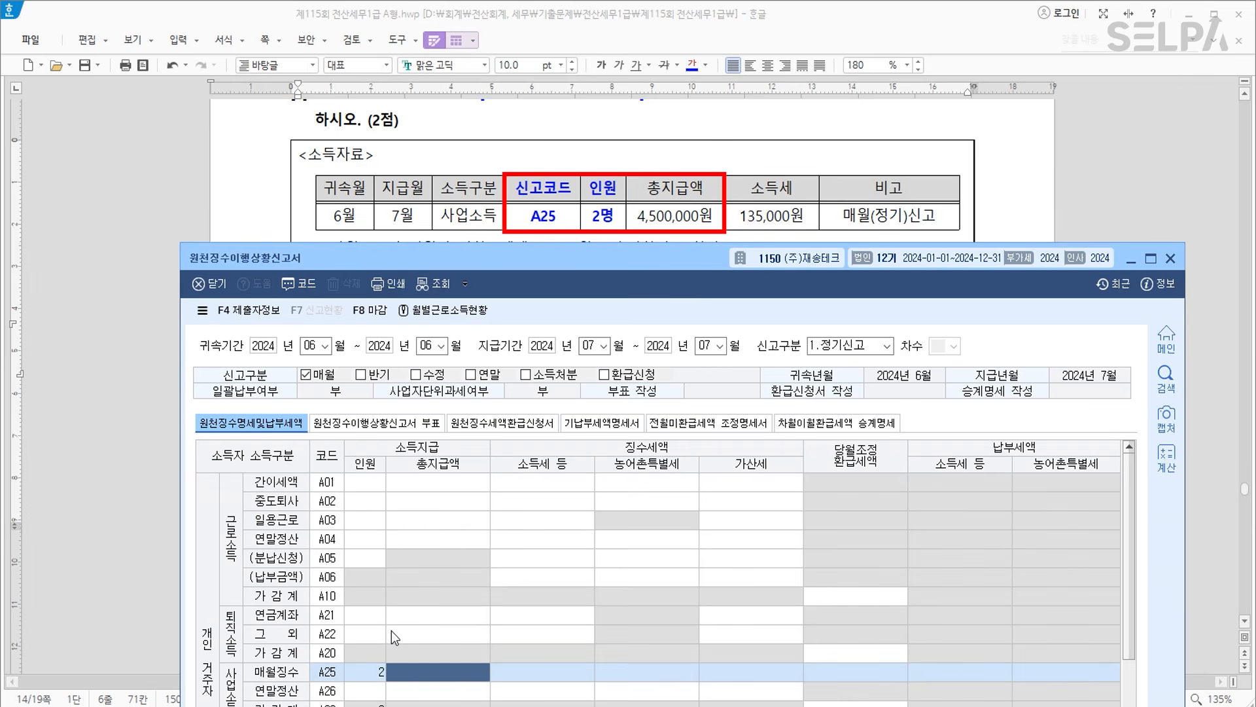
text(4500000)
key(Return)
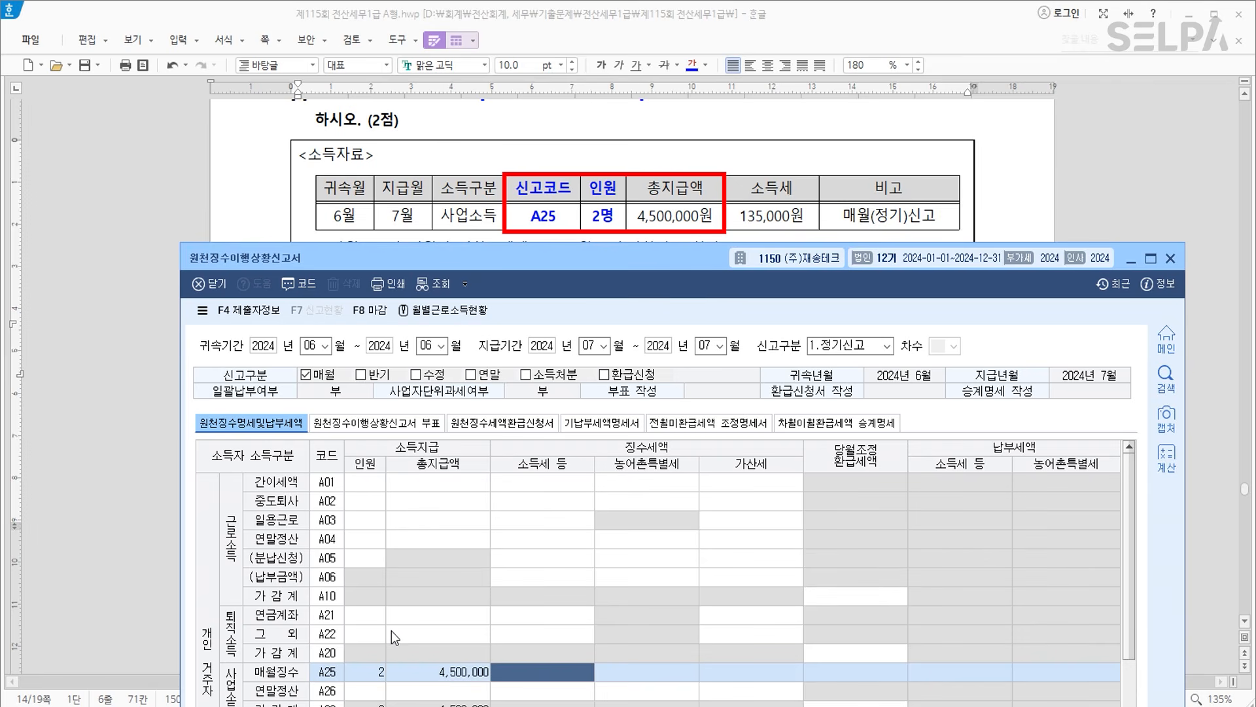
text(135000)
key(Return)
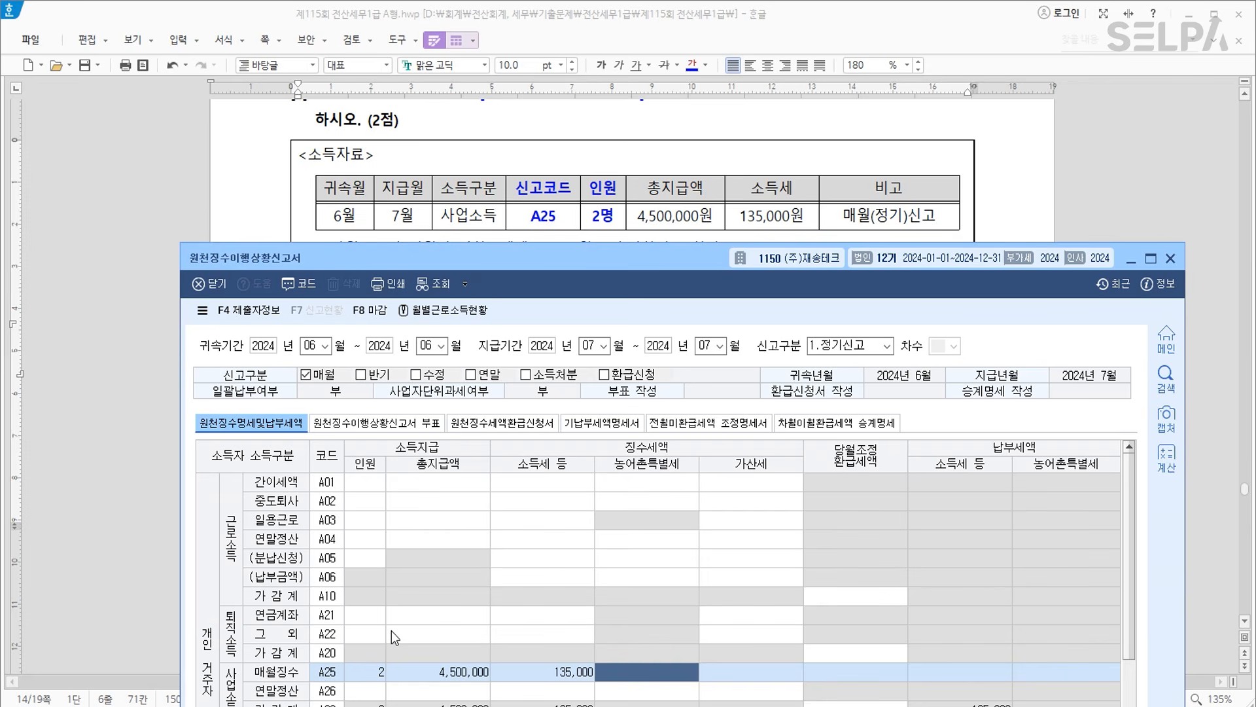
Enter 55,000 as 12.전월미환급 and close the return with 마감.
drag(526, 261, 510, 453)
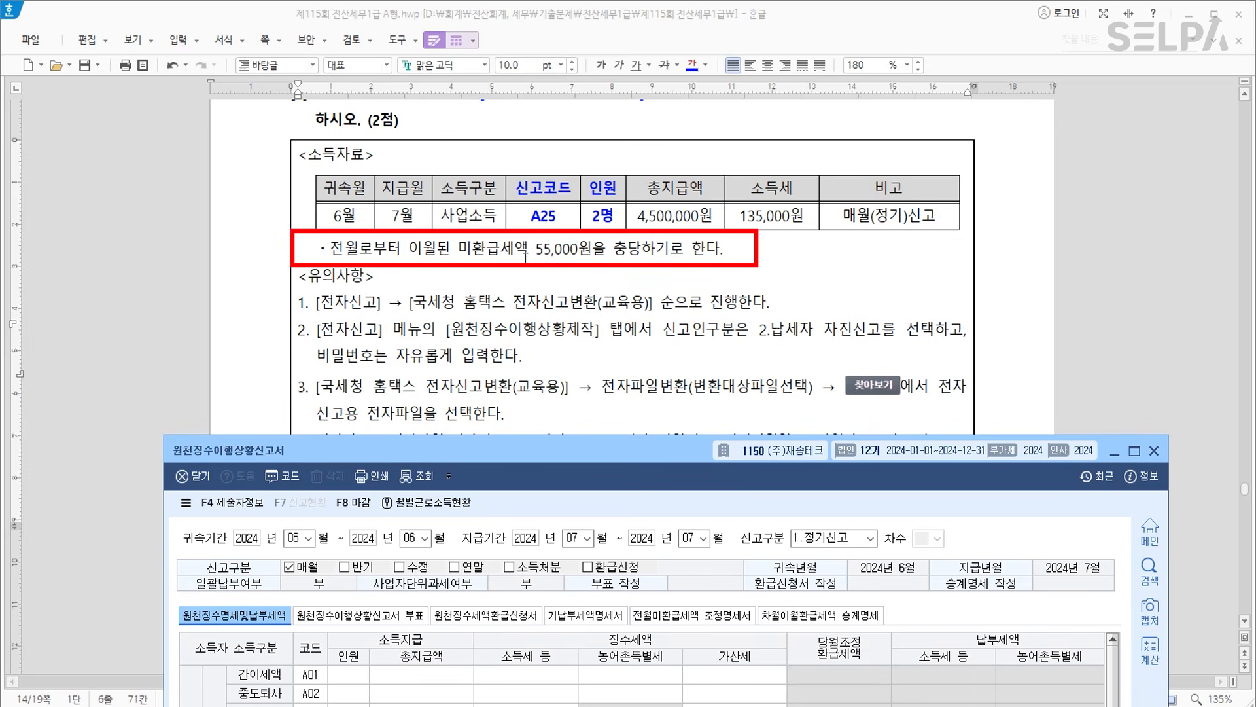
drag(597, 452, 578, 26)
click(220, 610)
text(550000)
key(Return)
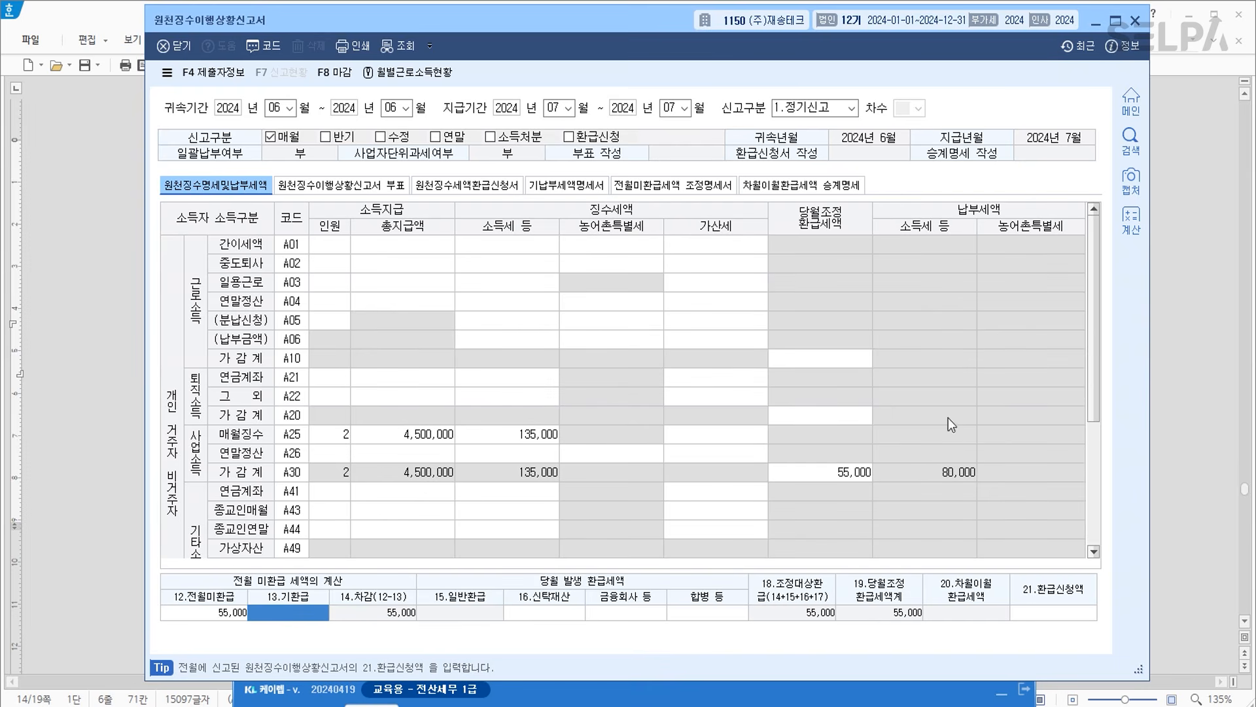
click(340, 77)
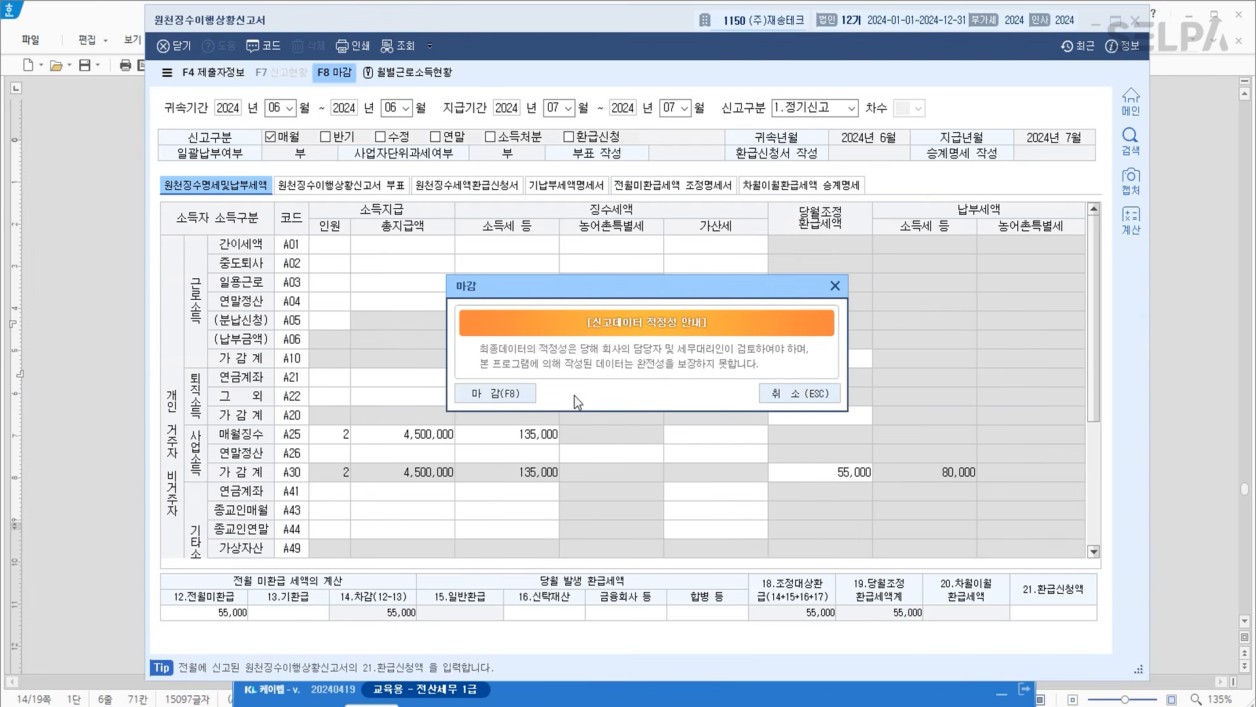
click(495, 392)
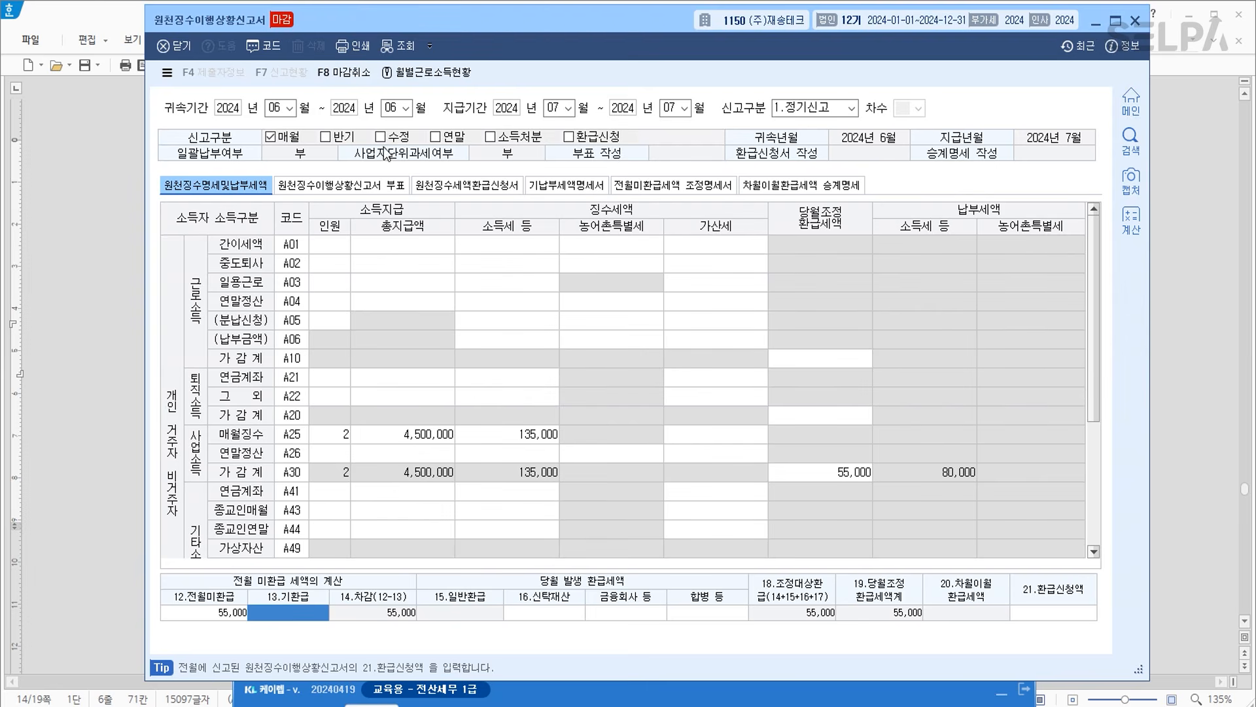
Open the withholding tax 전자신고 menu through the menu search (ㅈㅈㅅ).
text(ㅈㅈㅅ)
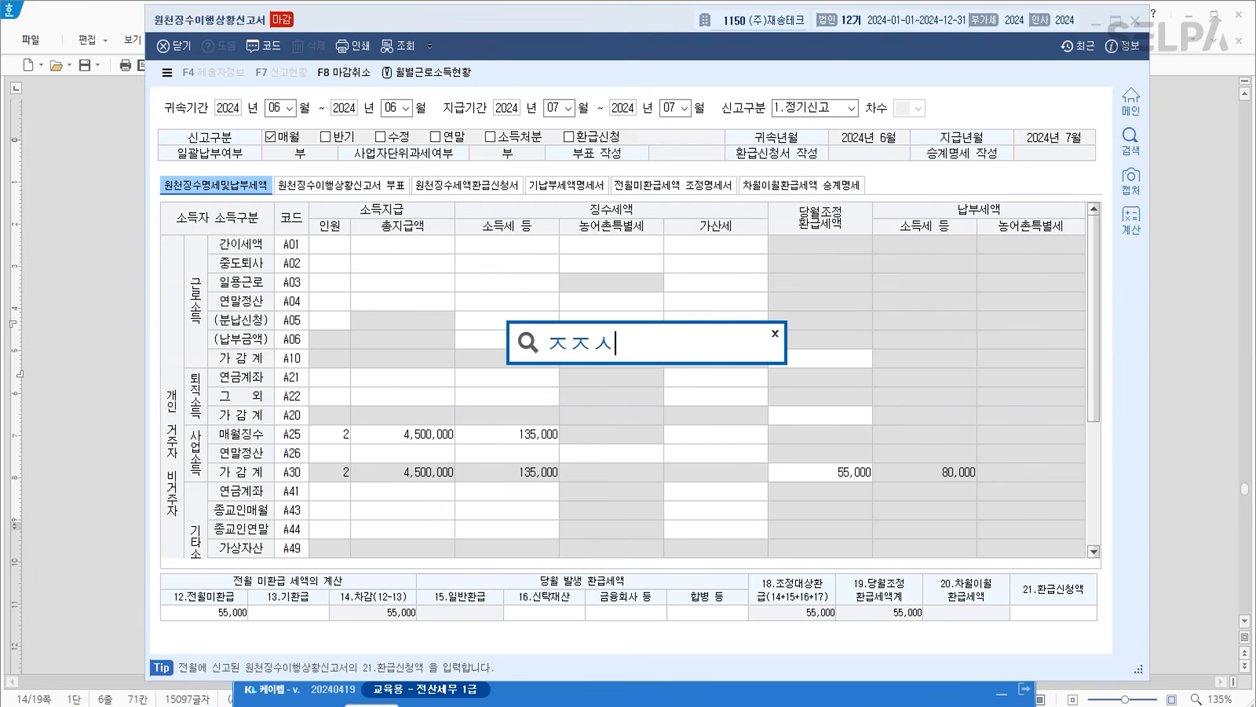
key(Return)
key(Down)
key(Down)
key(Down)
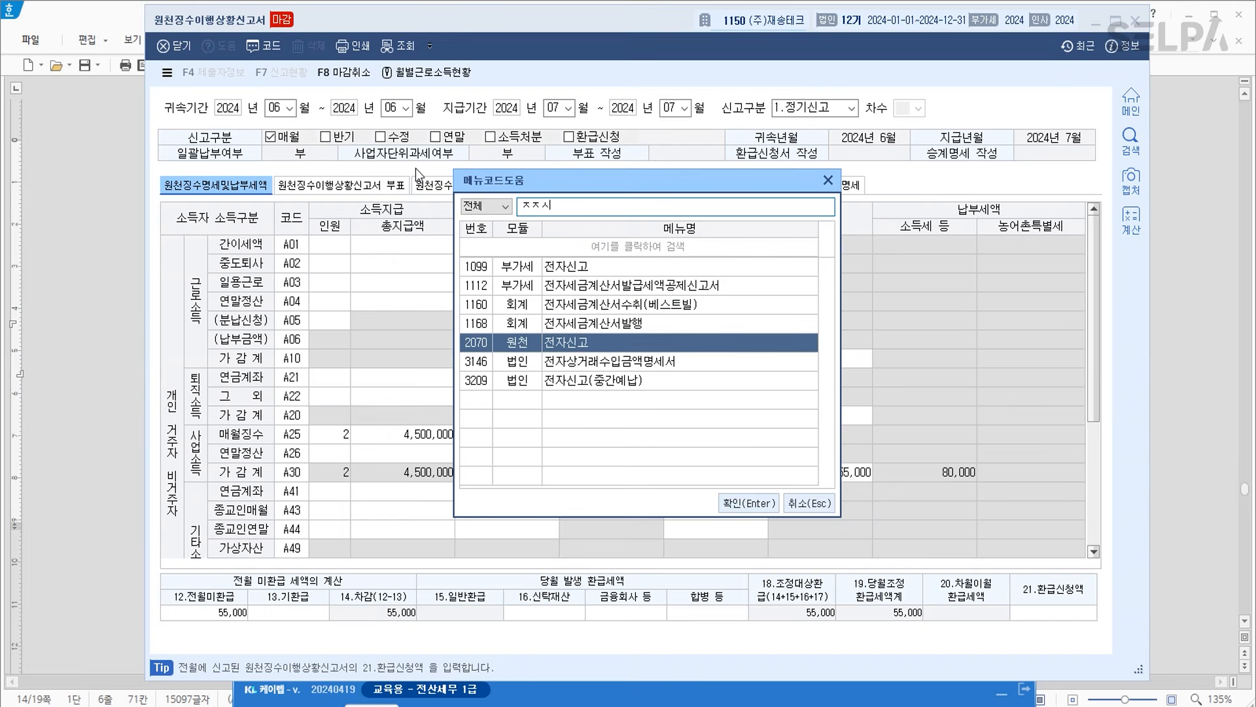
key(Return)
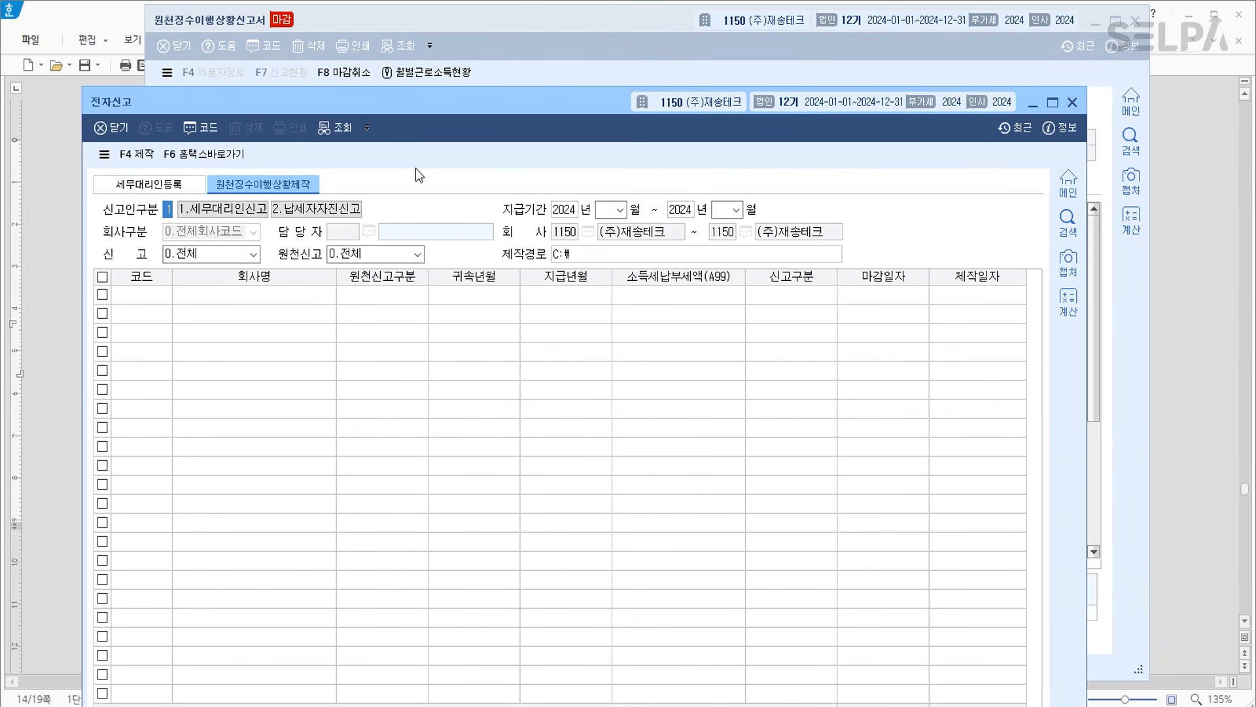
Set filer type 2 (self-filing) and payment period 07~07 to load the July return.
text(2)
key(Return)
click(306, 210)
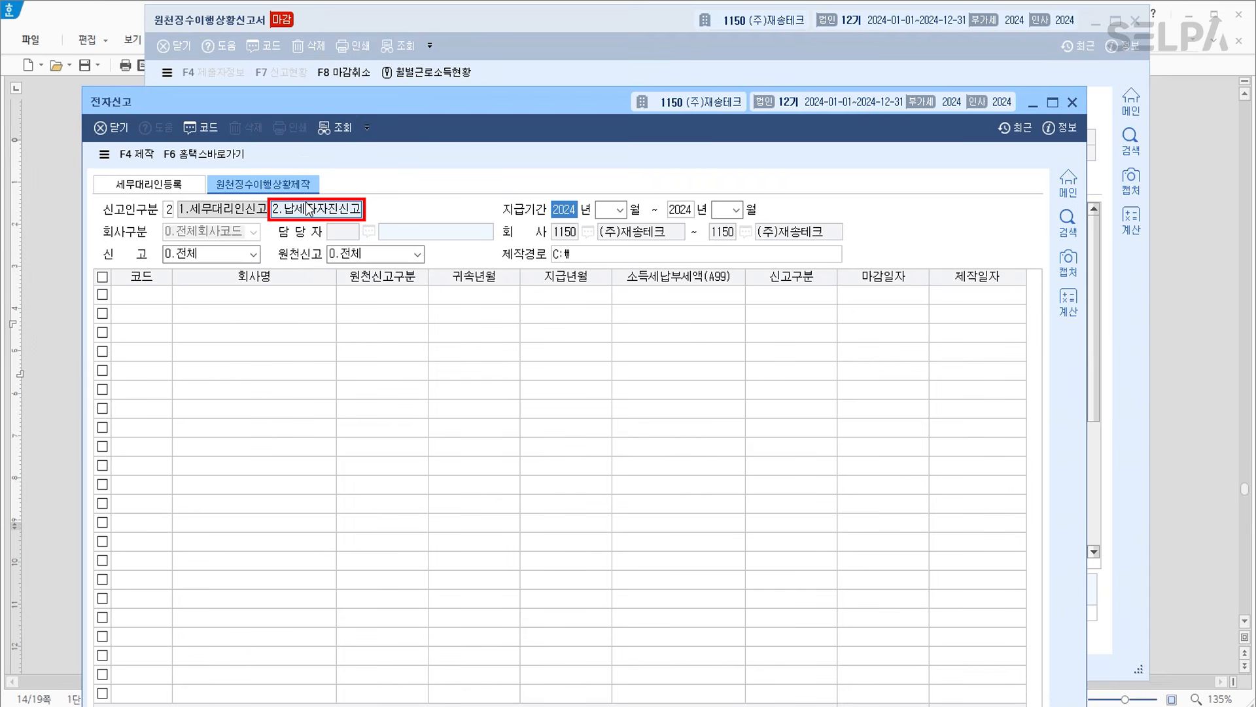
key(Return)
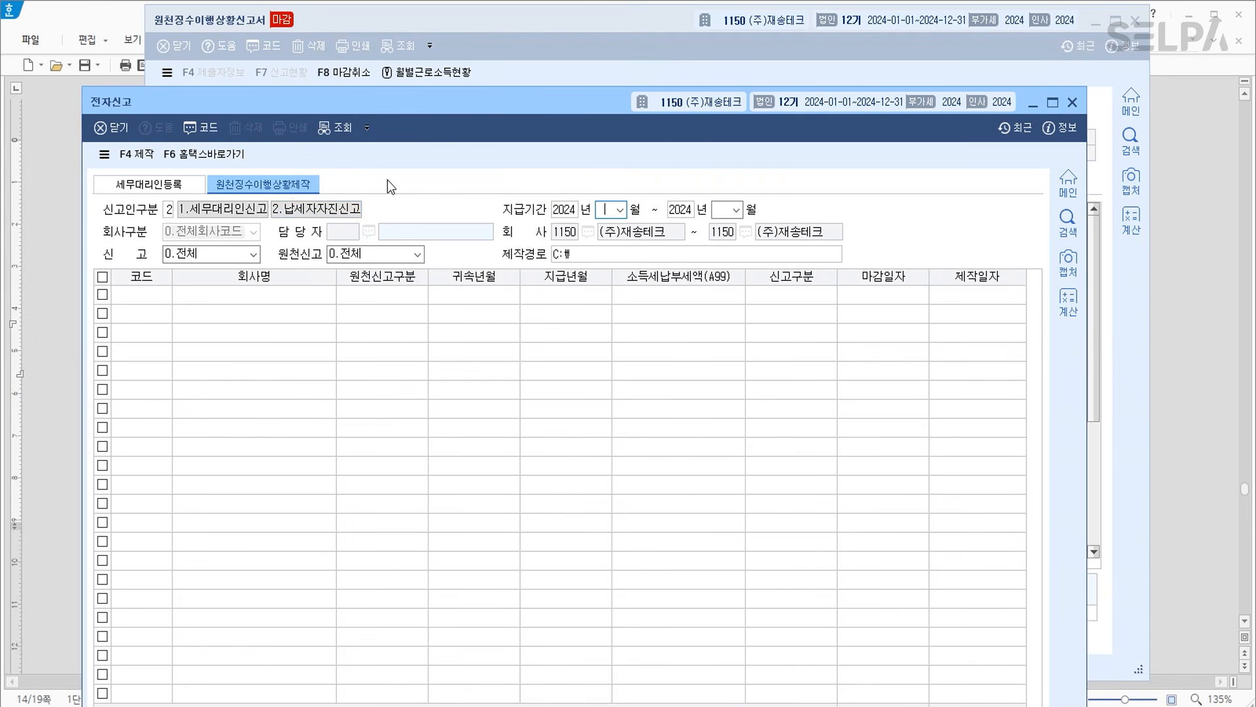
text(07)
key(Return)
key(Return)
text(07)
key(Return)
key(Return)
key(Return)
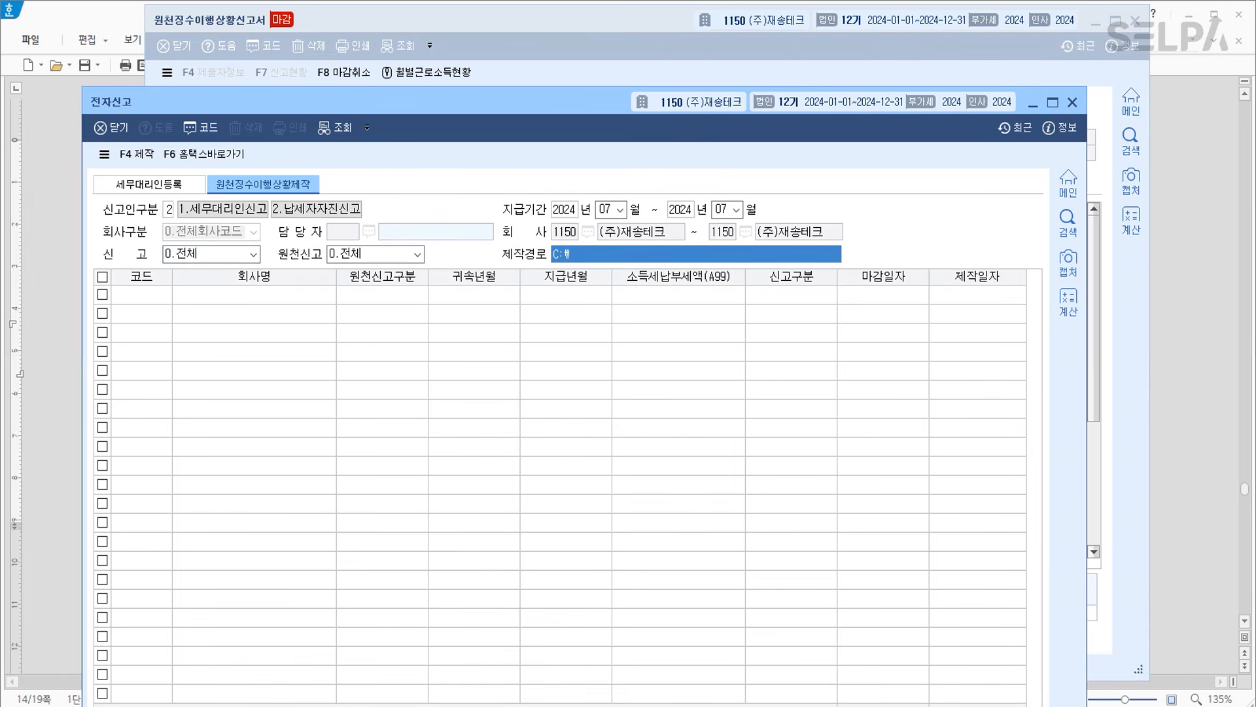
key(Return)
Create the electronic filing file (F4 제작) protected by a confirmed file password.
key(ctrl)
key(ctrl)
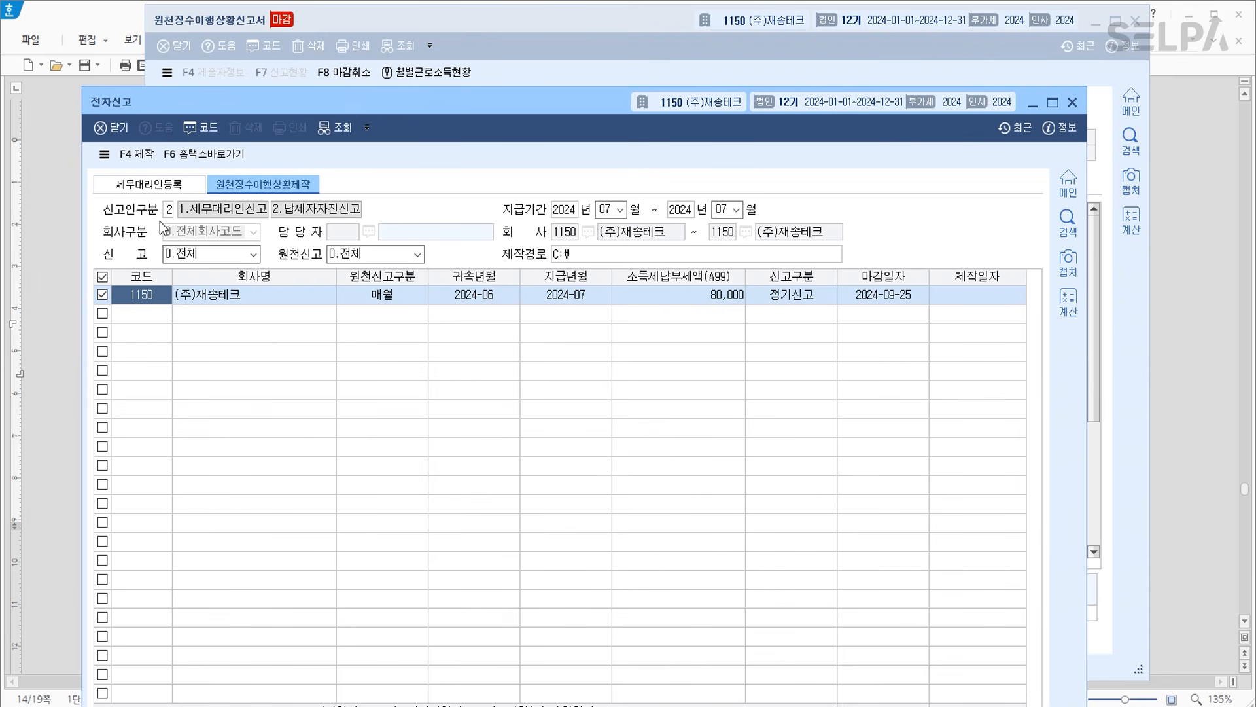
click(140, 157)
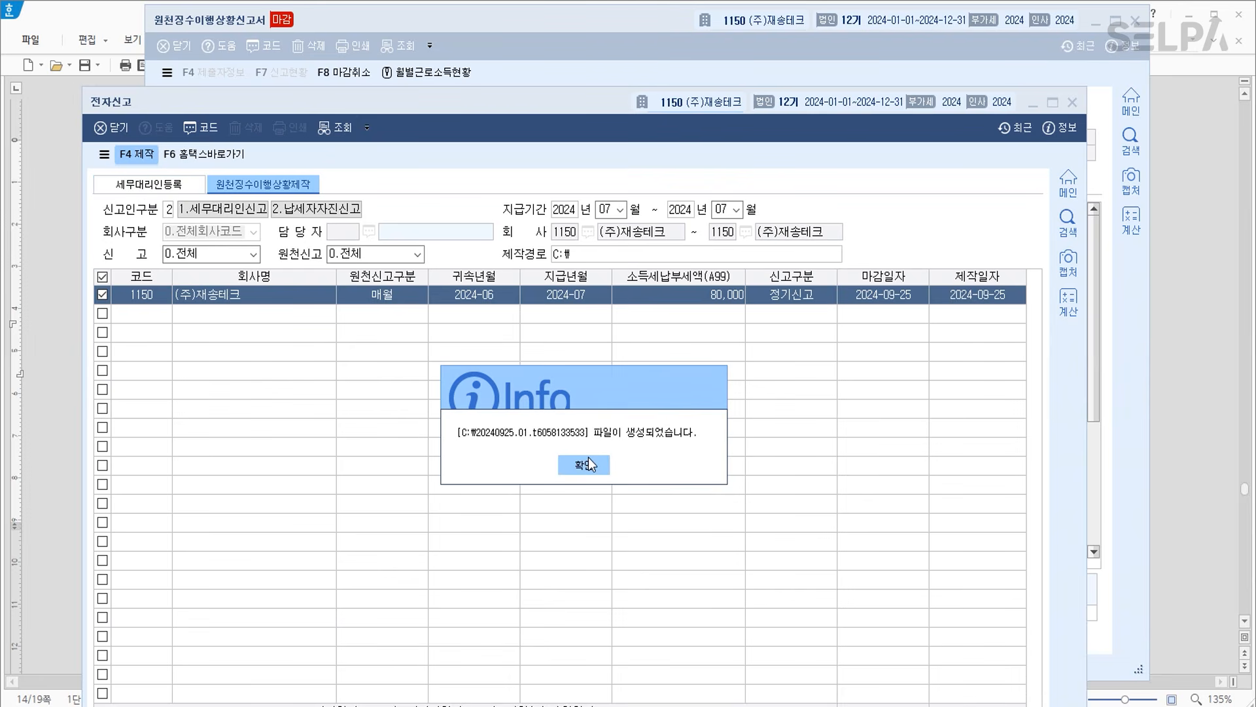
click(590, 464)
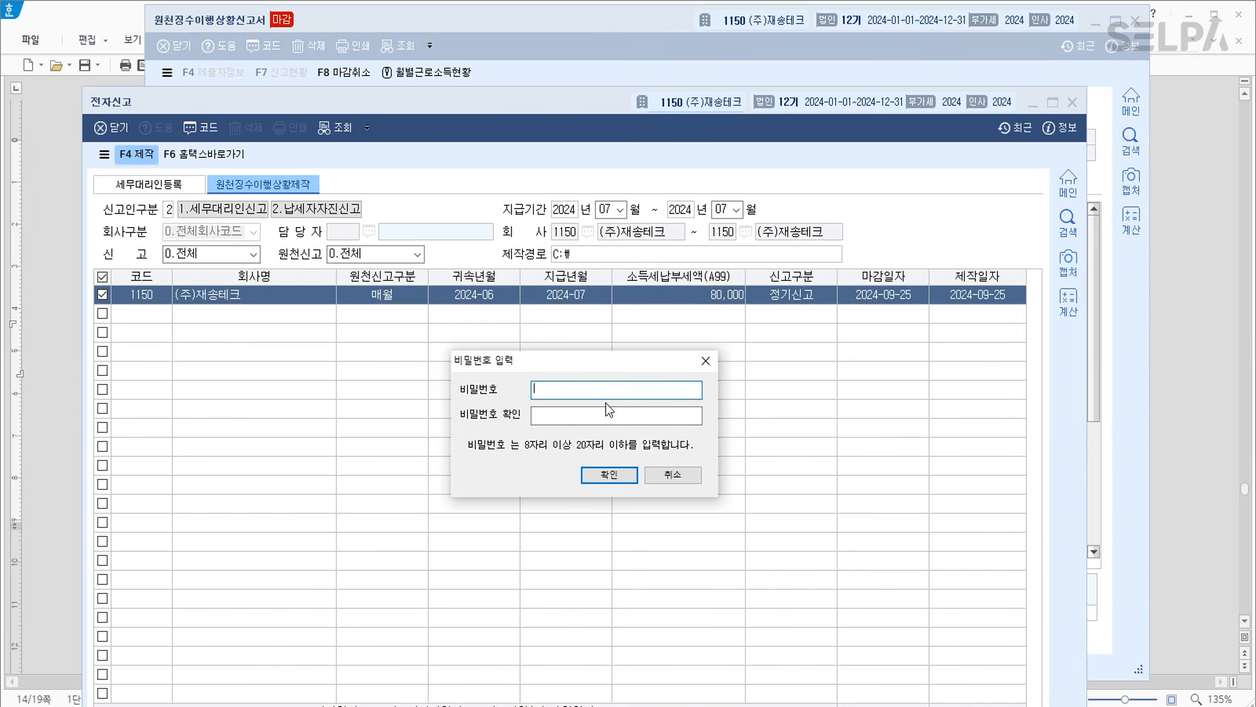
text(123)
key(Tab)
text(12345678)
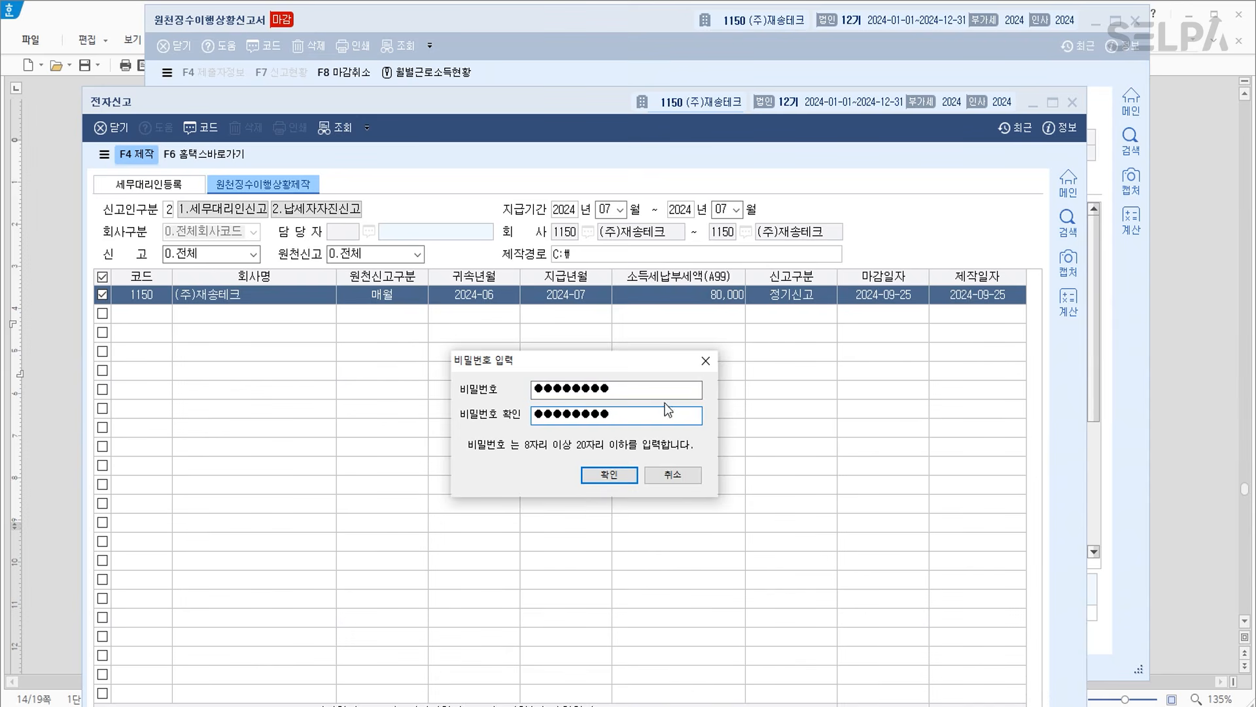
click(625, 473)
click(589, 472)
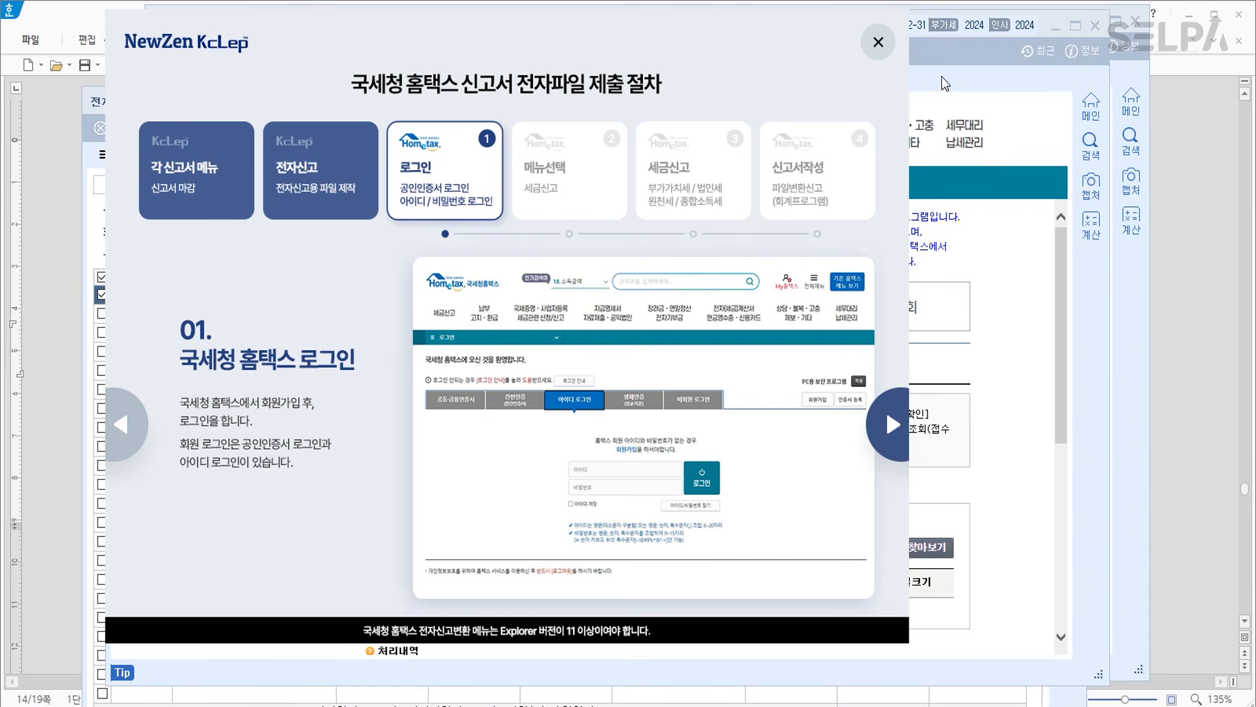
Load the newly created filing file into the Hometax conversion screen.
click(878, 41)
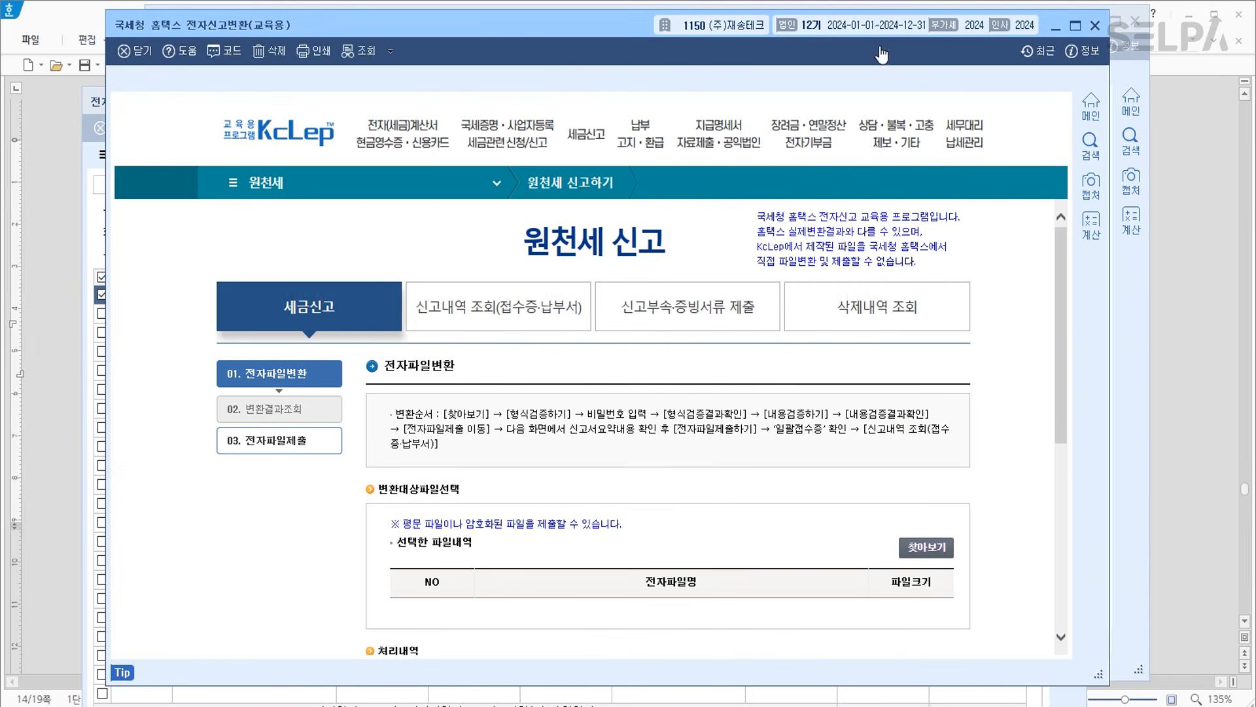
click(924, 549)
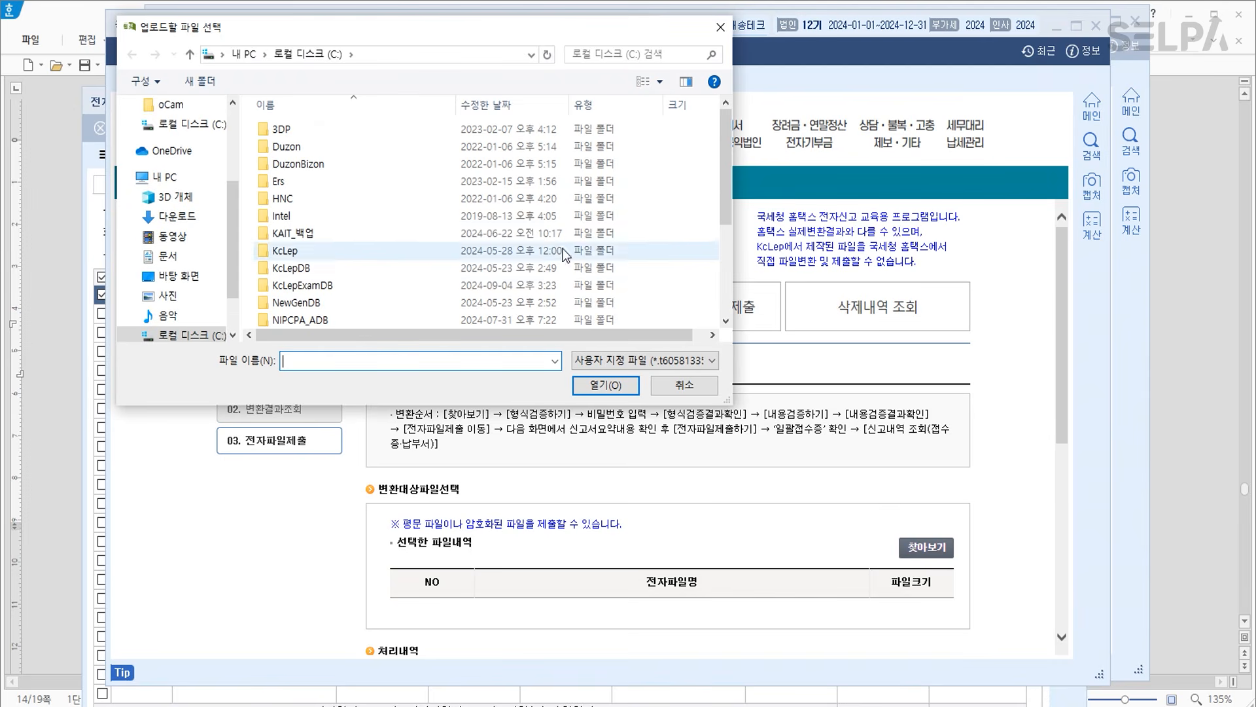
scroll(576, 284, down, 3)
click(377, 319)
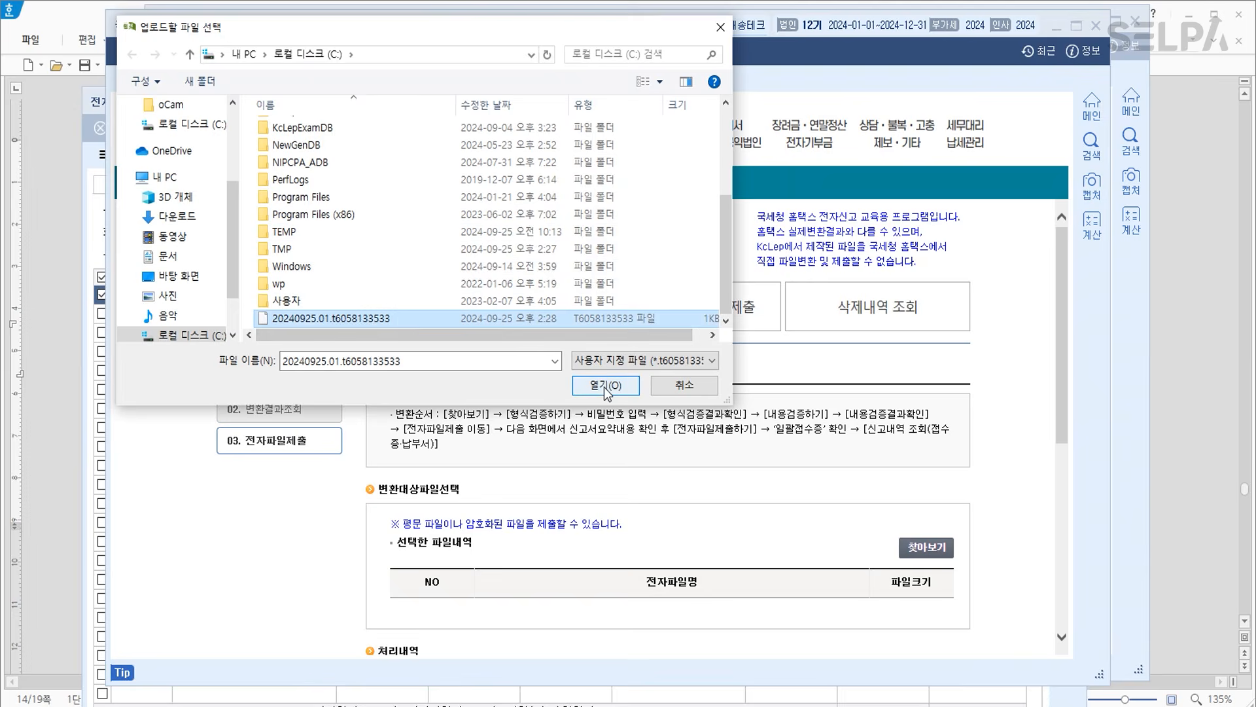
click(605, 384)
Run format and content validation with the file password and check both results.
scroll(1019, 377, down, 5)
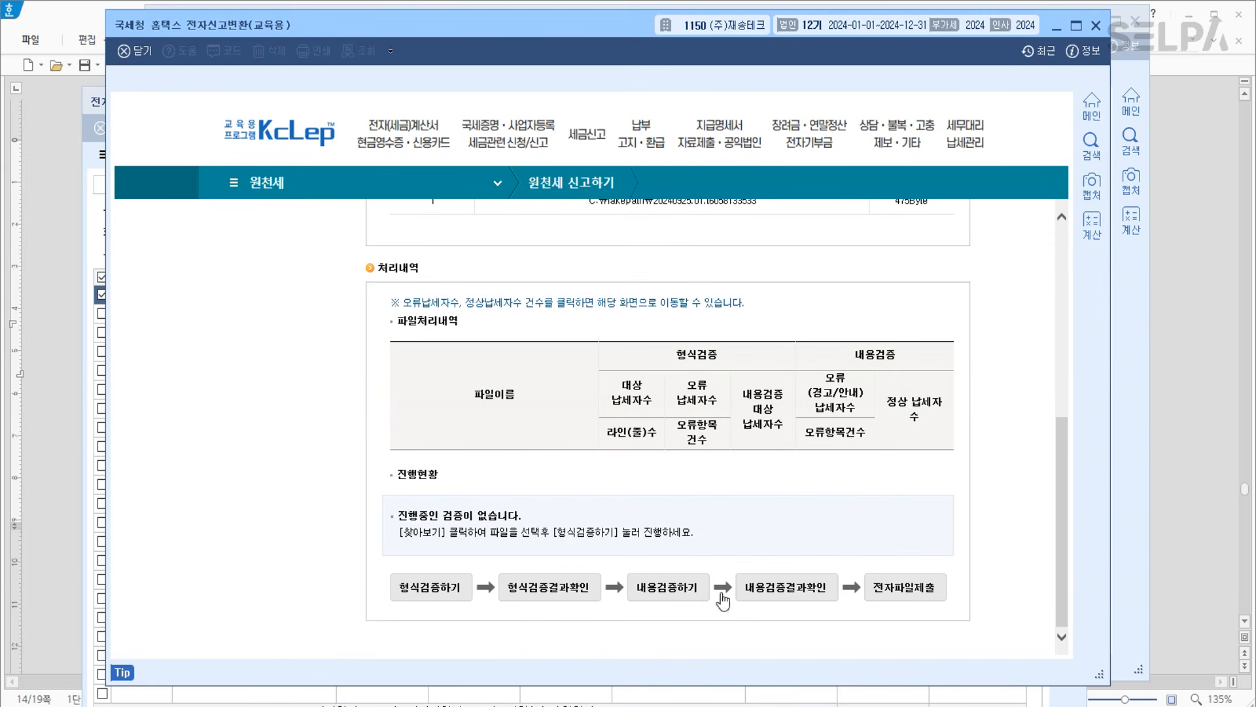
click(432, 592)
text(123456)
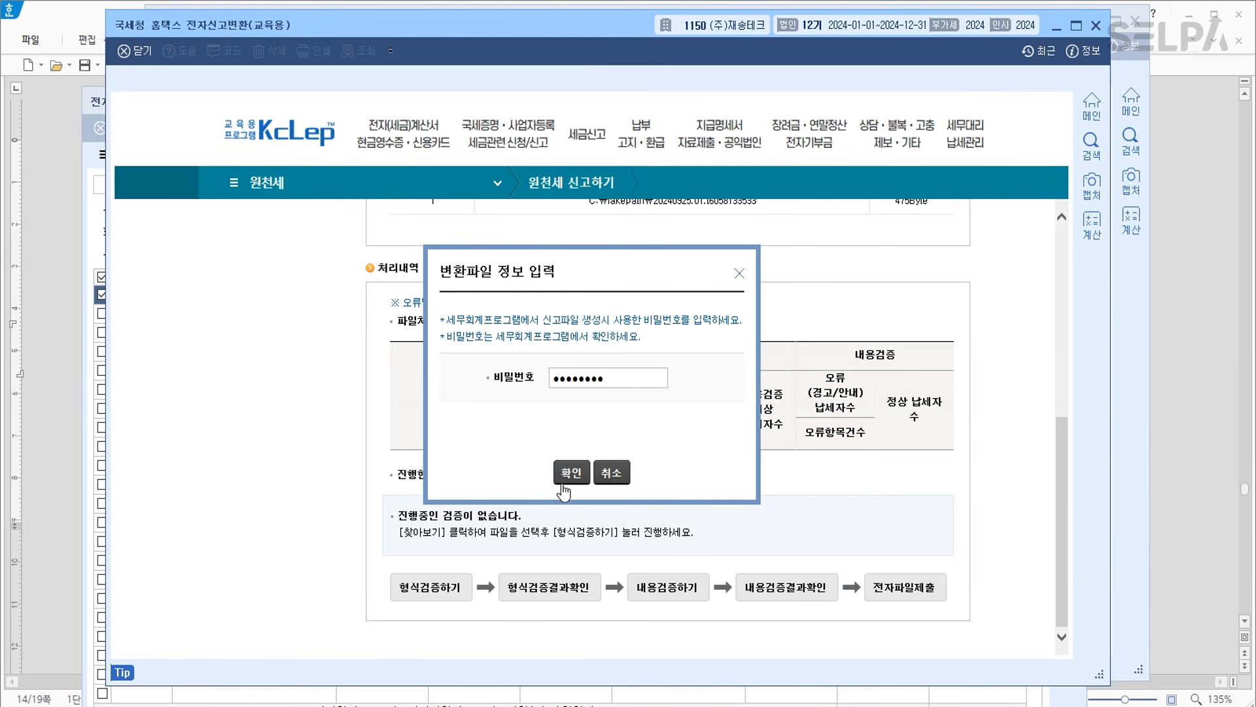
click(573, 474)
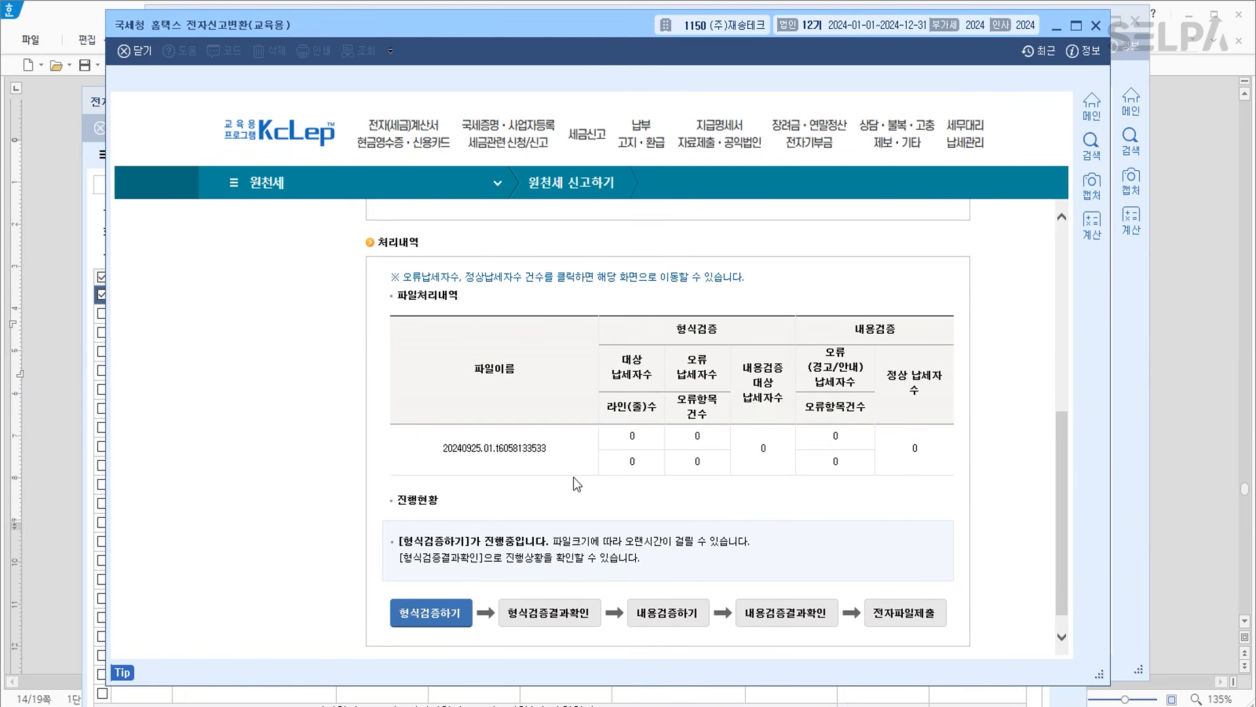
click(568, 610)
click(668, 615)
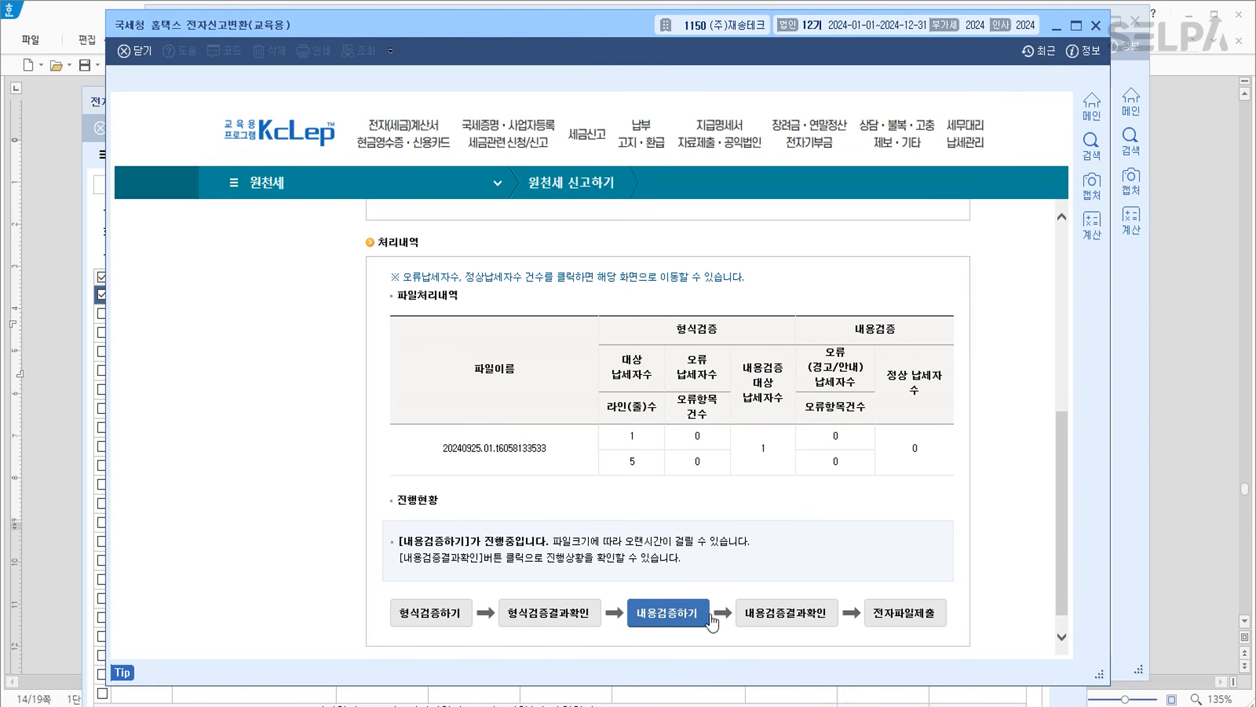
click(790, 615)
Submit the electronic file, confirm, and close the receipt and Hometax conversion window.
click(919, 615)
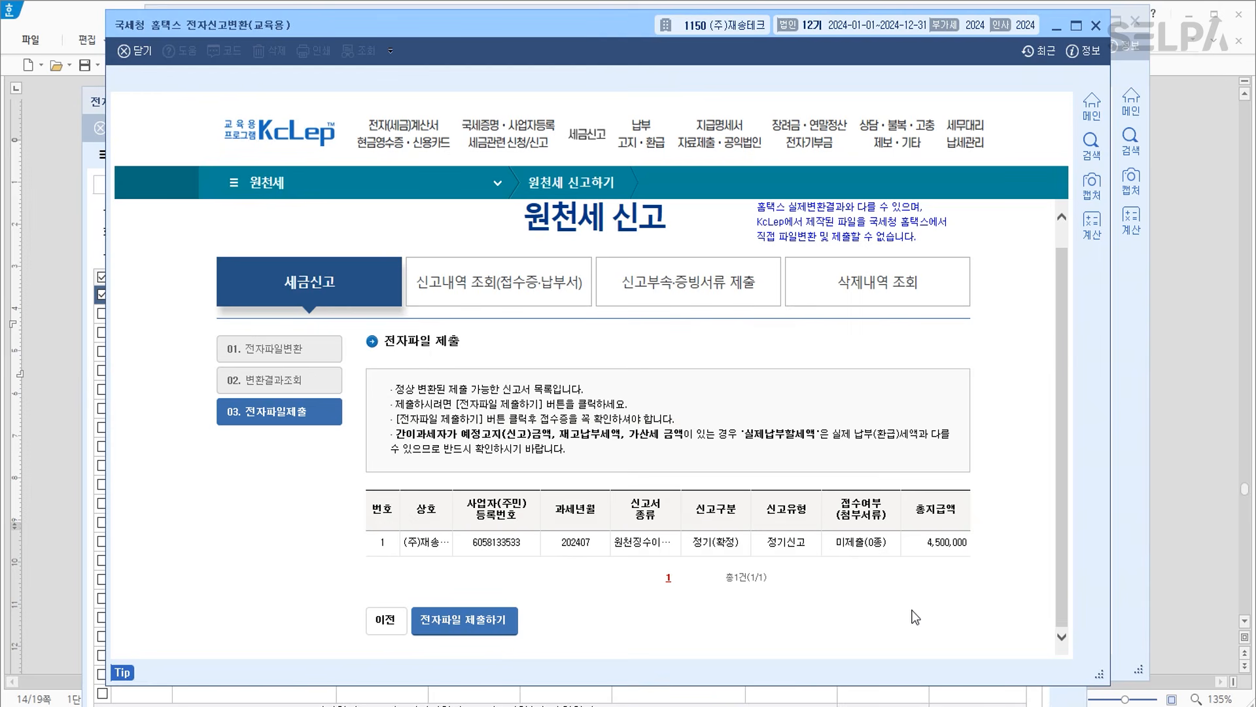
click(501, 625)
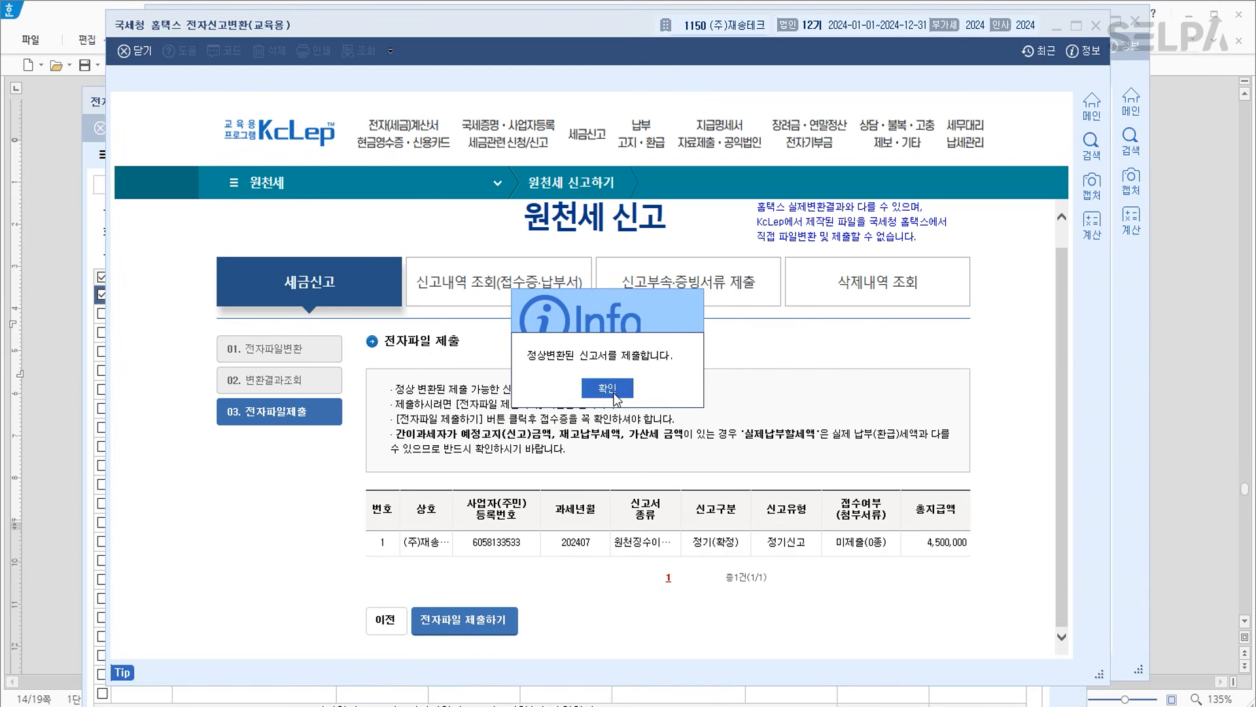
click(613, 395)
click(561, 547)
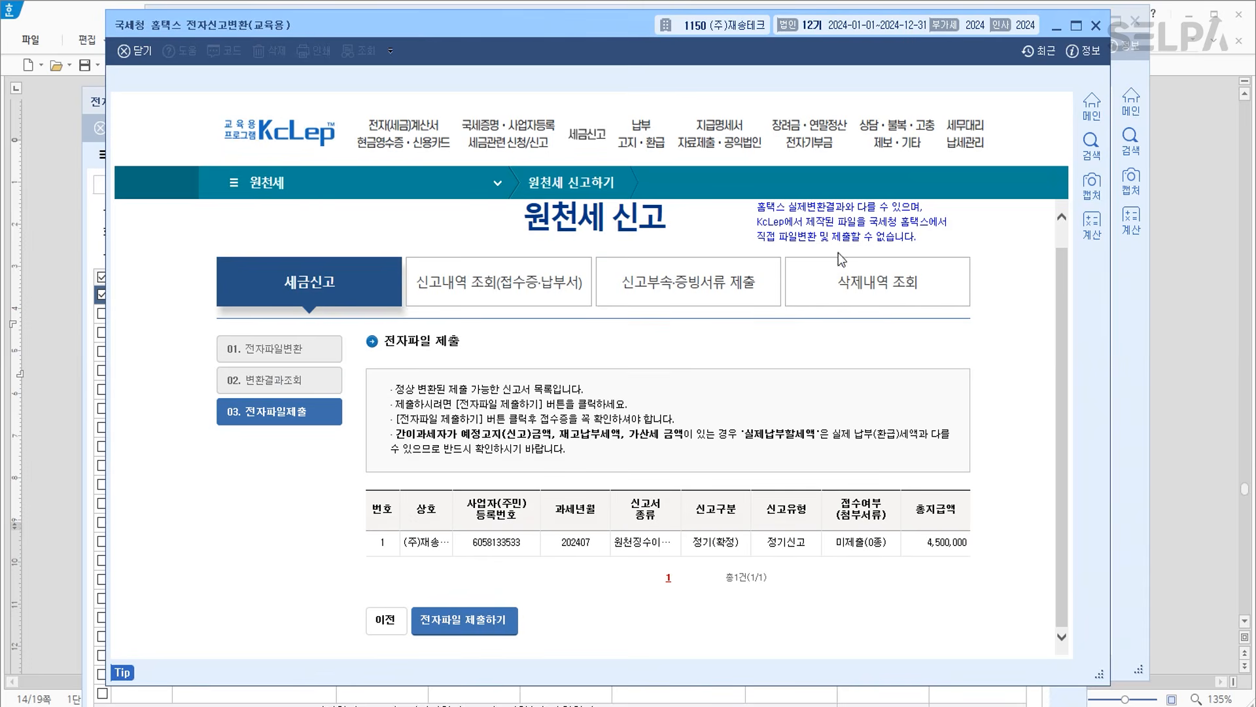
click(1098, 25)
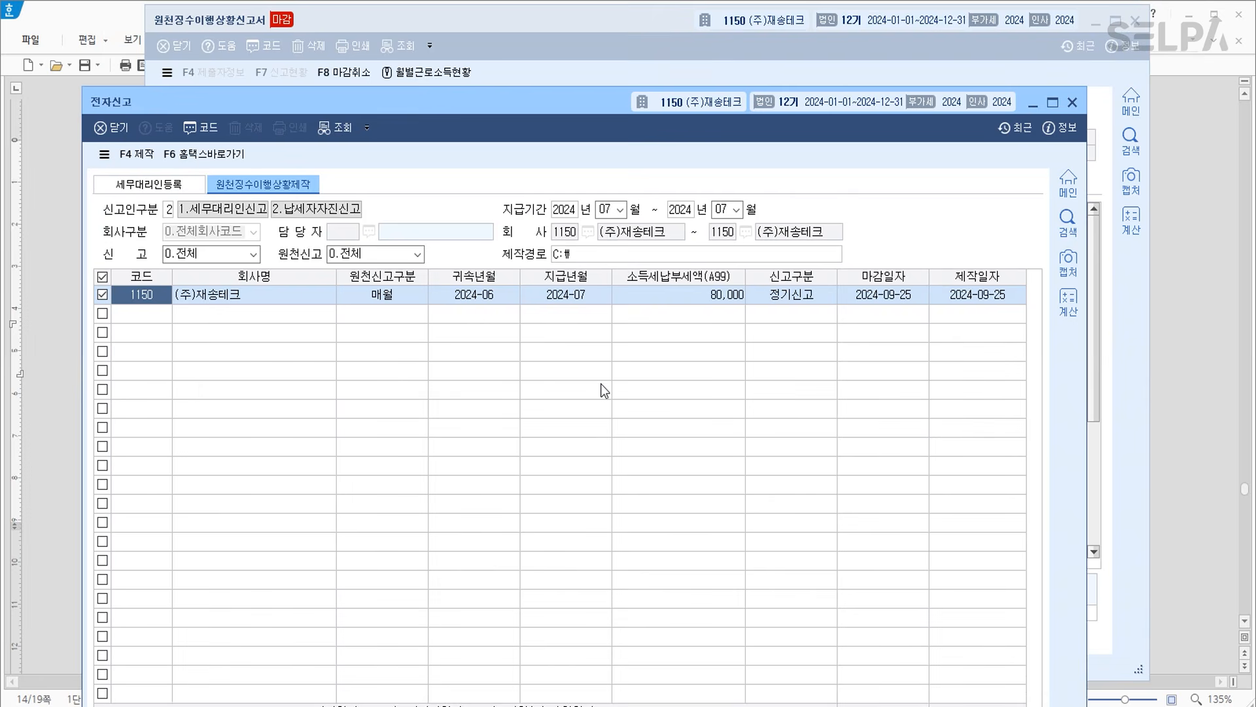
Close the 전자신고 and 원천징수이행상황신고서 windows.
key(Escape)
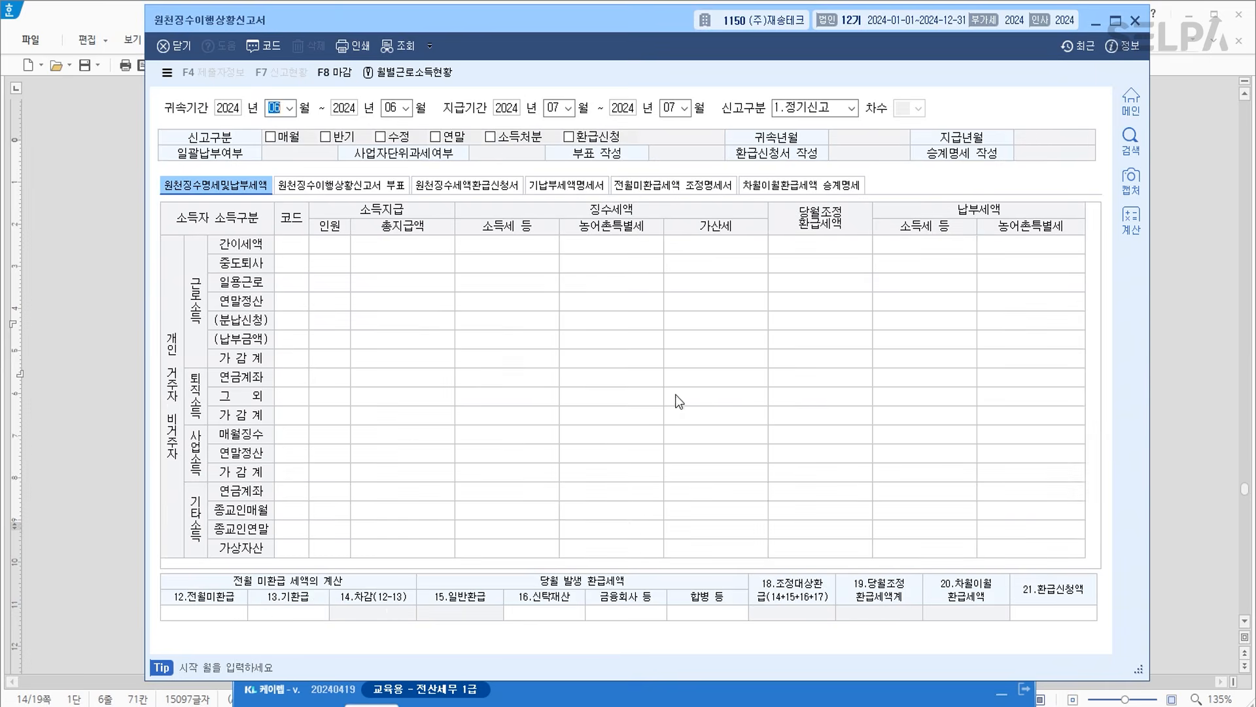
key(Escape)
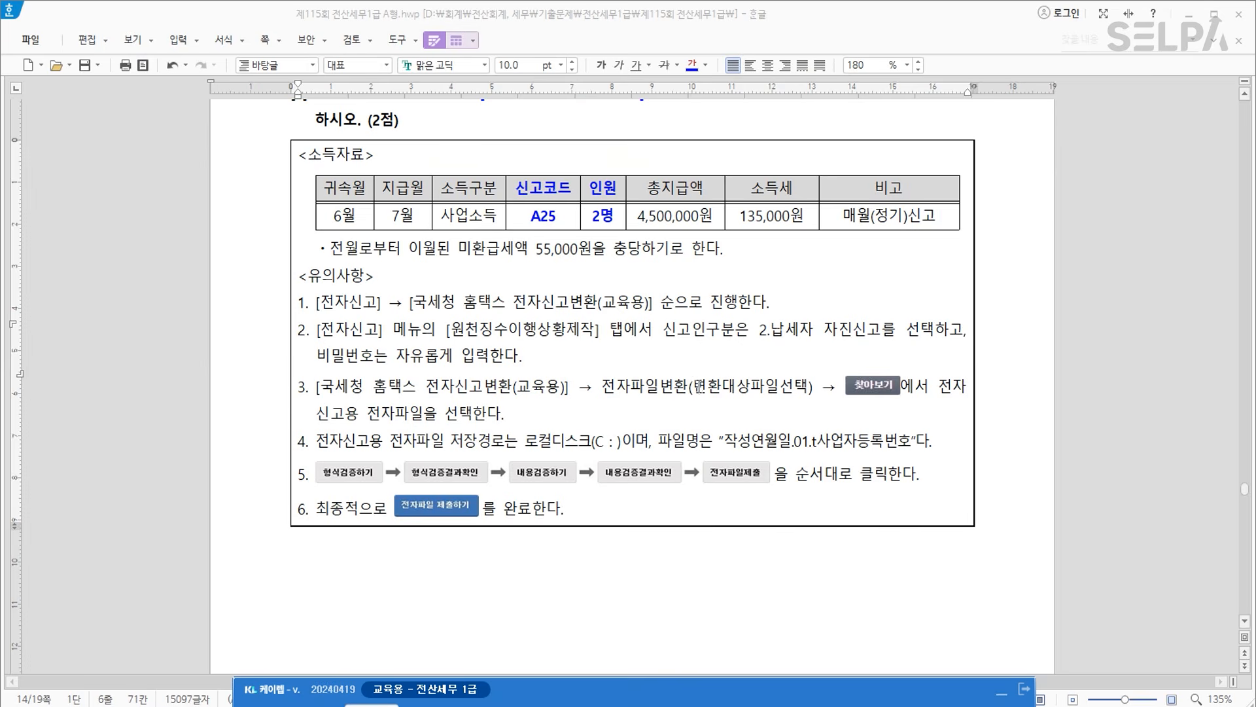
scroll(704, 389, down, 3)
scroll(704, 388, down, 10)
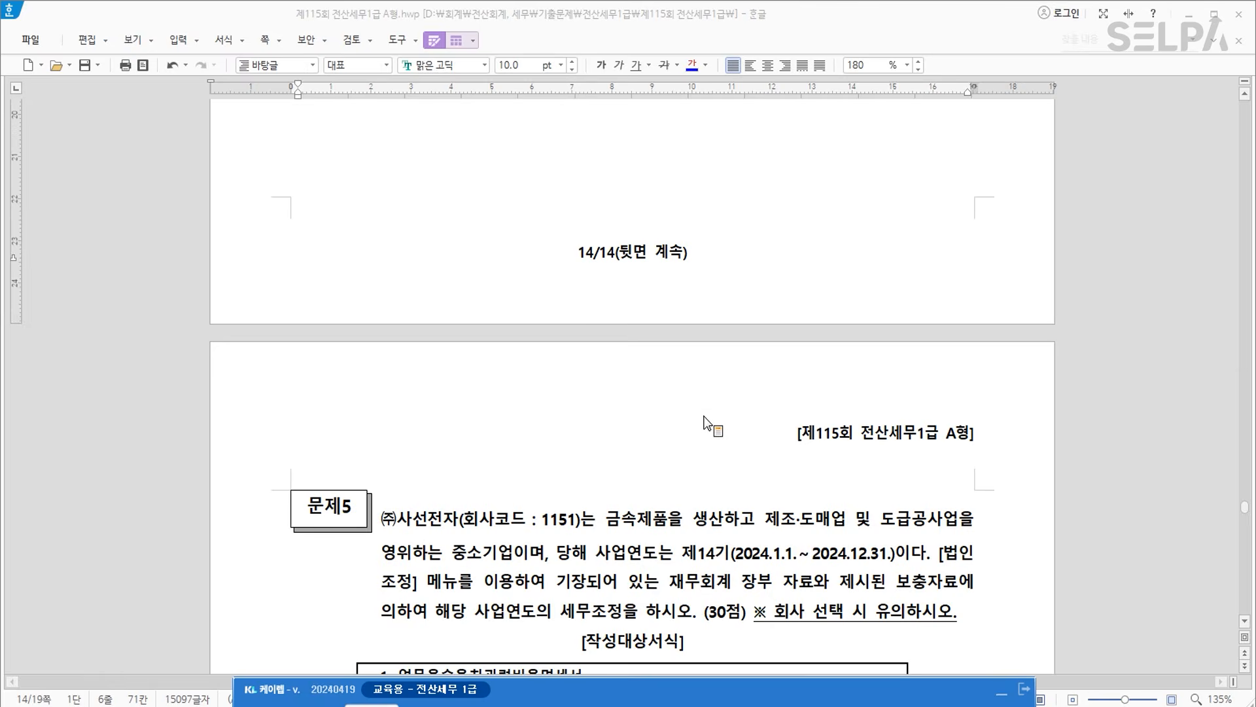
Scroll the exam document to 문제5 and highlight company ㈜사선전자, code 1151.
drag(662, 694, 666, 166)
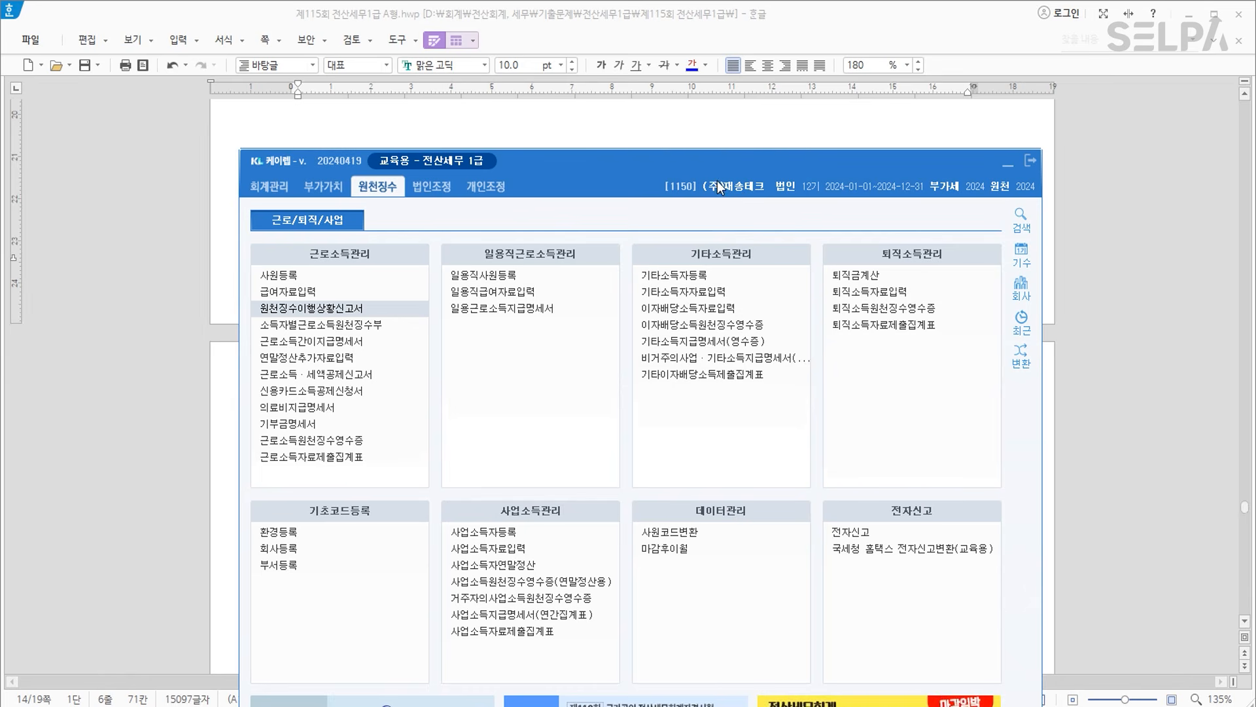
click(593, 118)
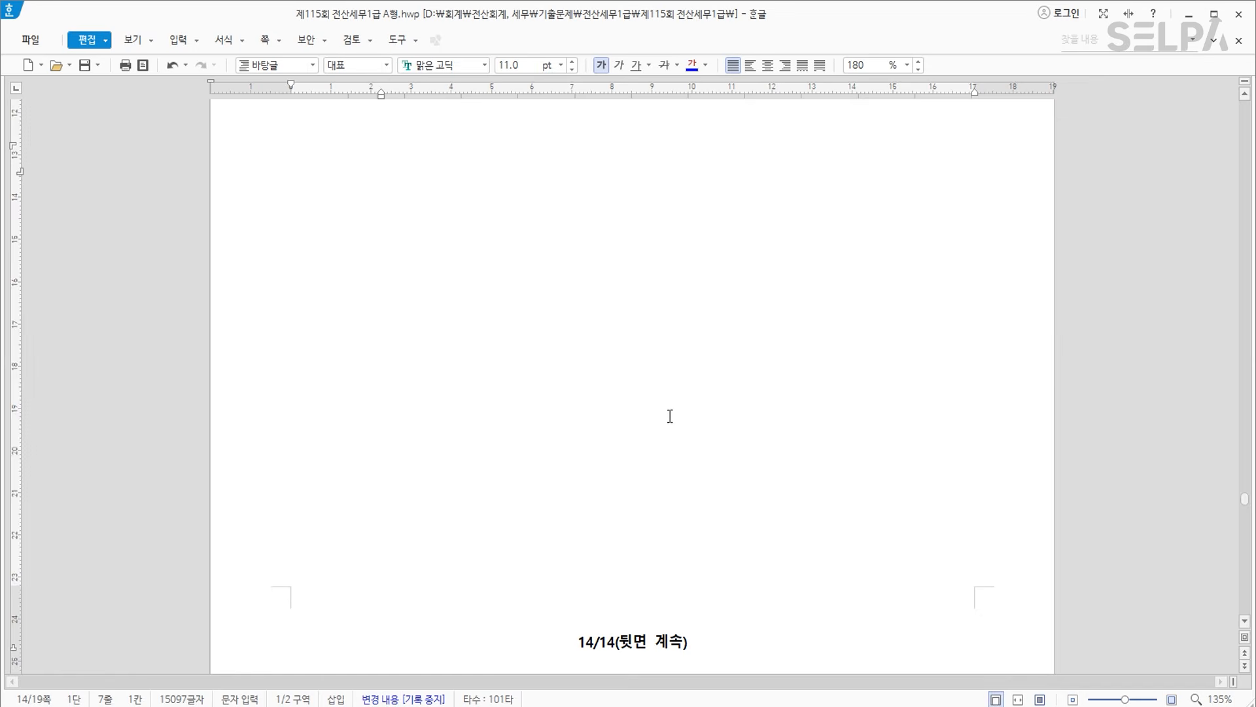
scroll(670, 417, down, 10)
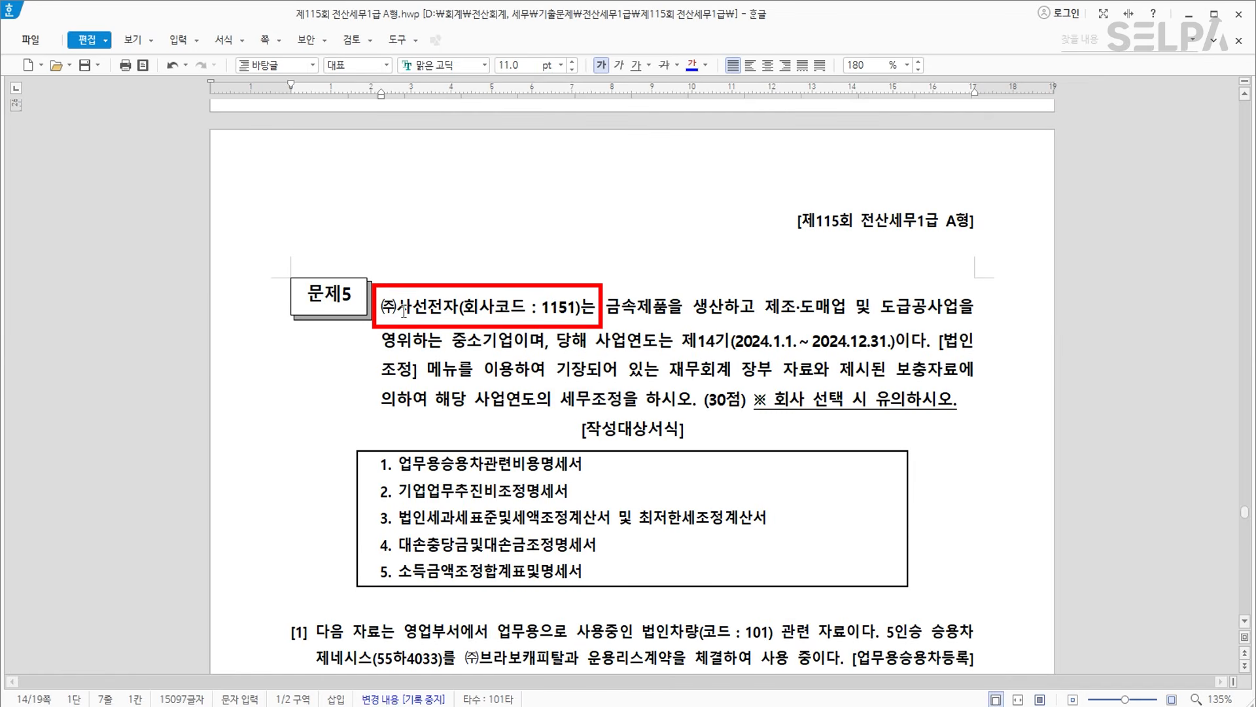
drag(381, 307, 582, 309)
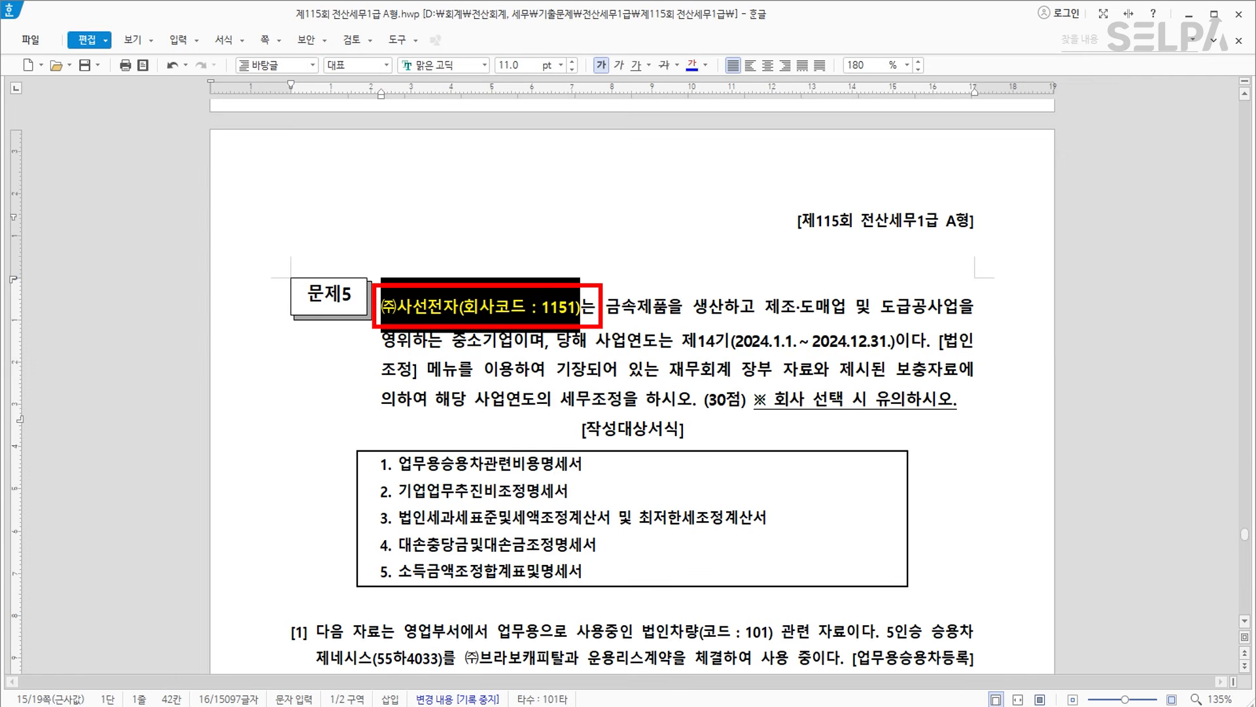
key(alt+Tab)
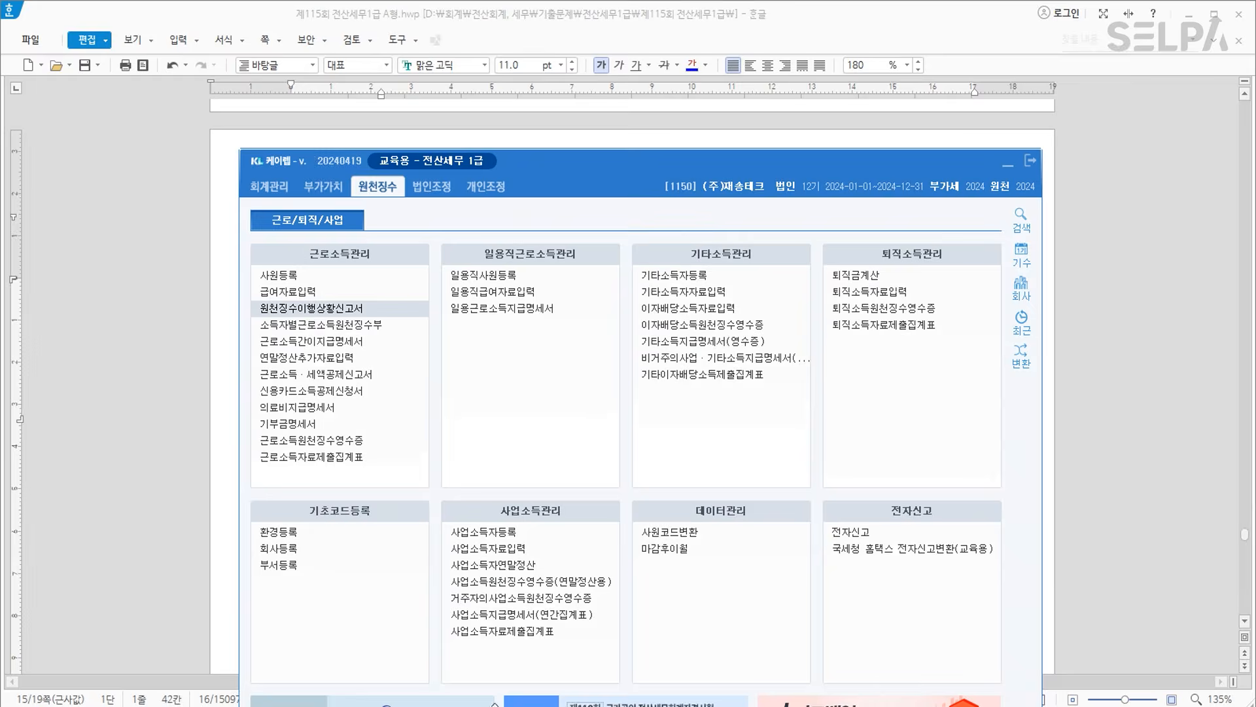
Change the company via the header code to 1151 ㈜사선전자, answer 예, and show 법인조정.
click(689, 188)
text(1151)
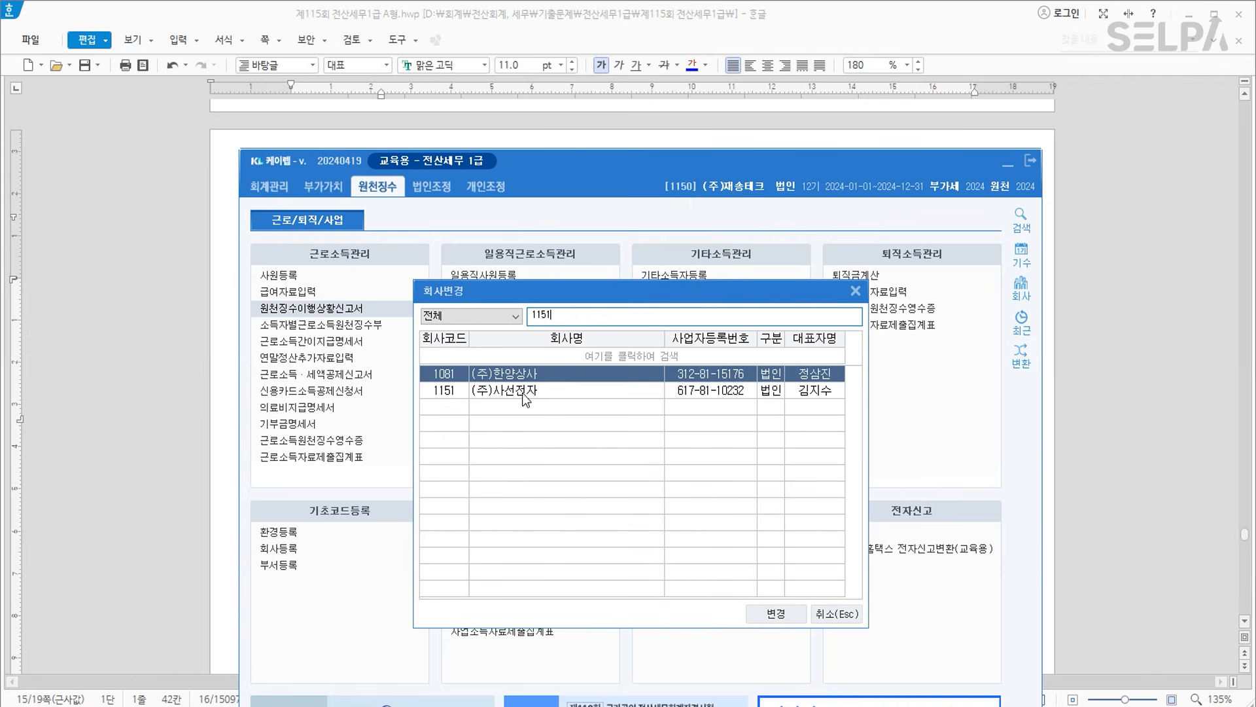
click(523, 393)
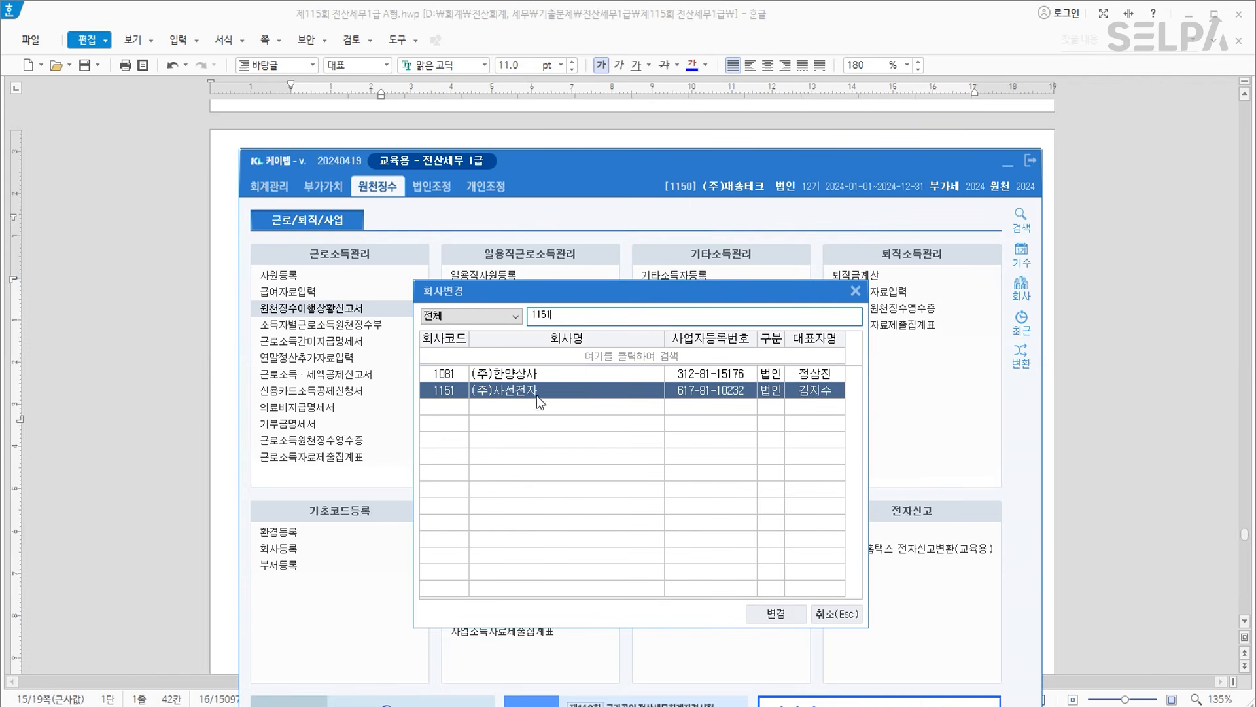
click(782, 613)
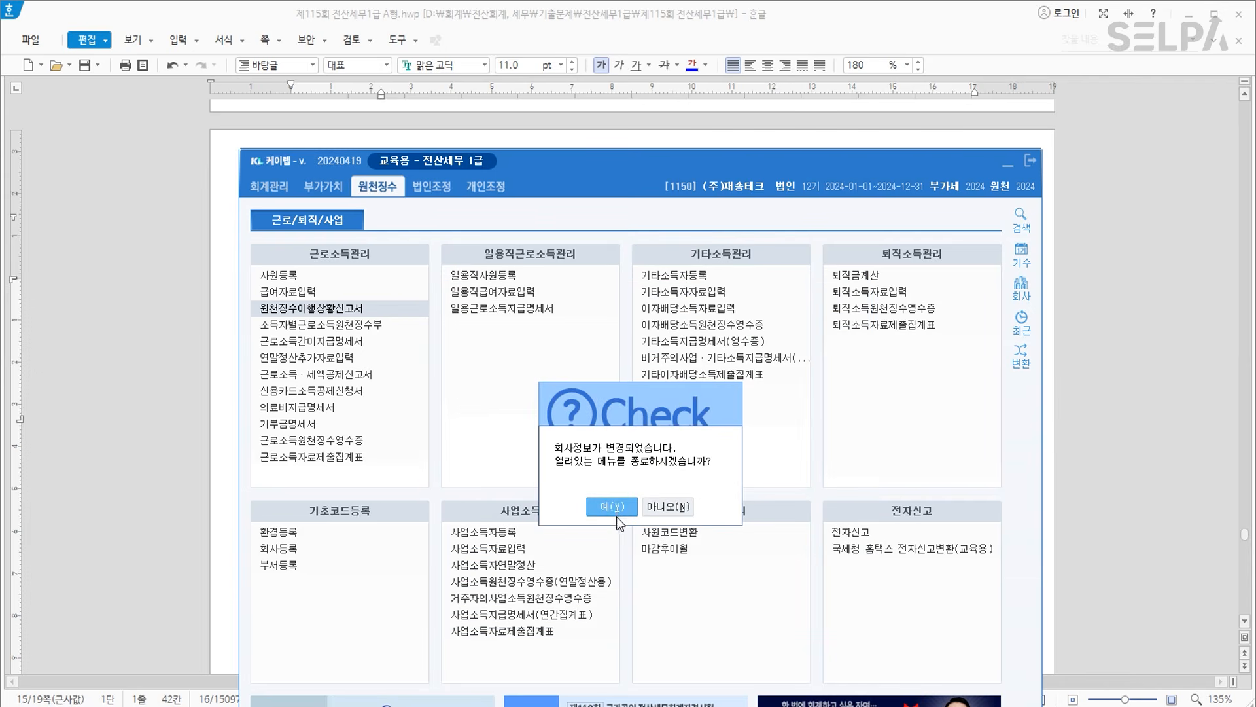
key(Return)
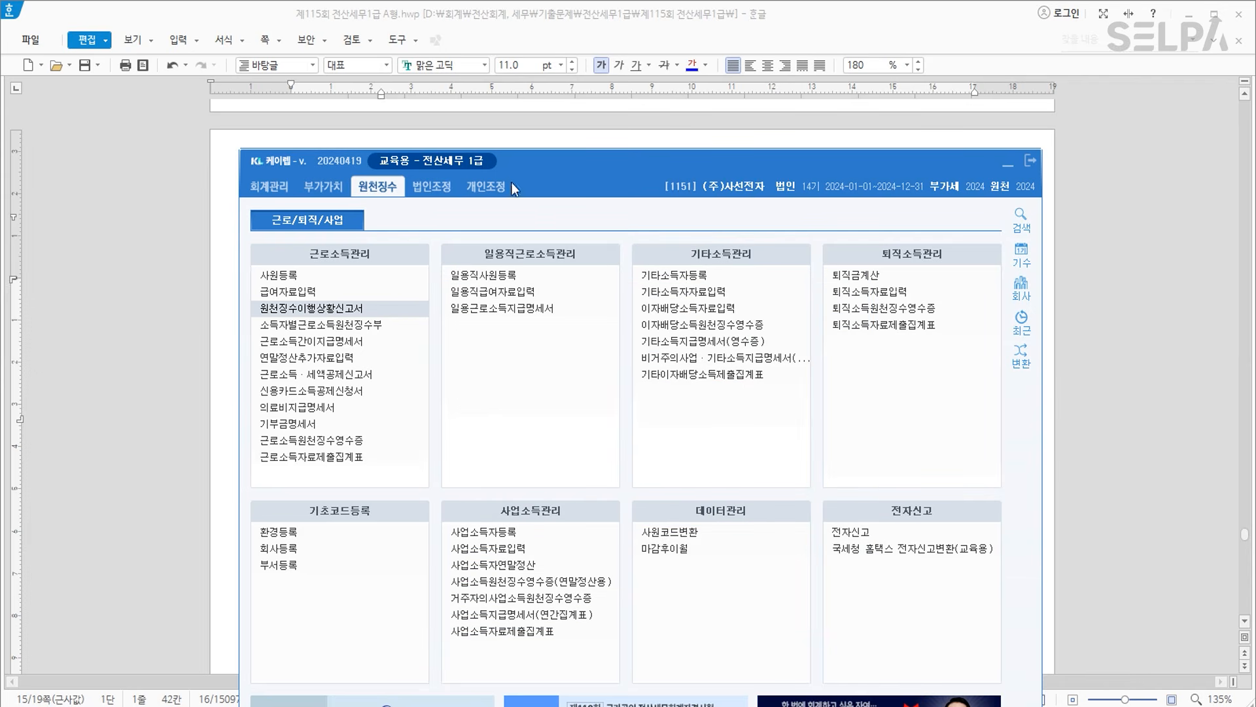
click(432, 190)
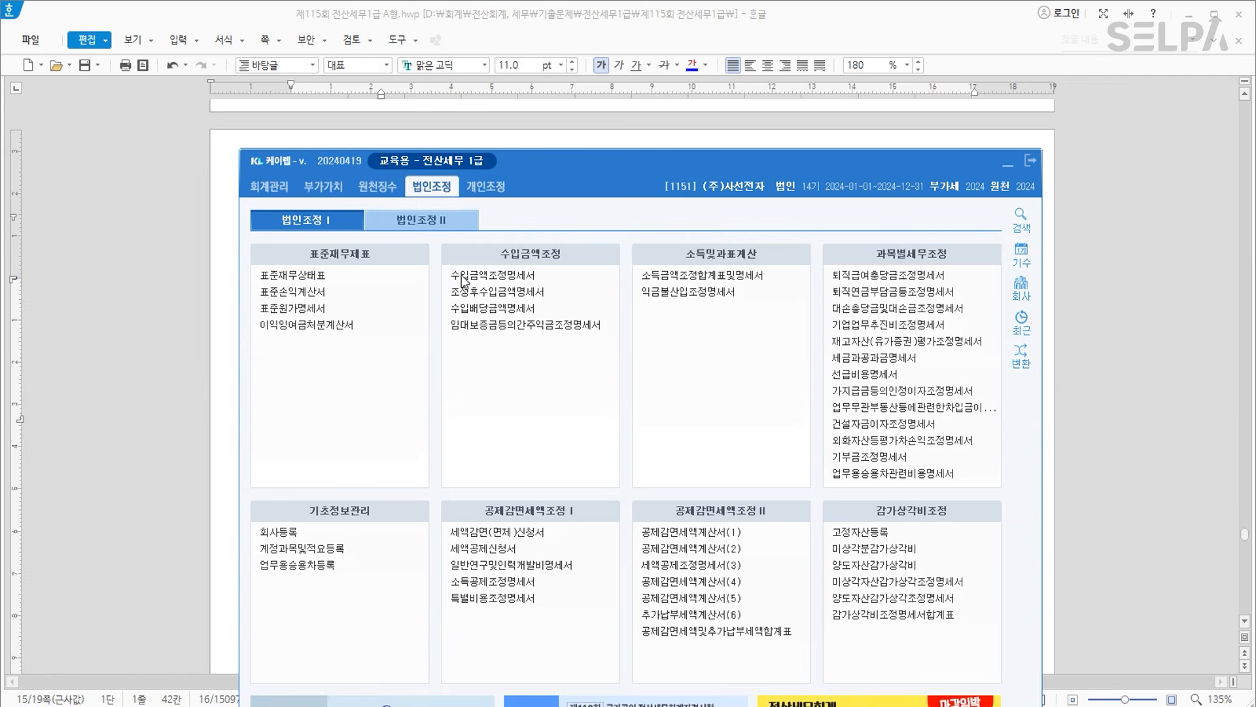
drag(639, 161, 649, 674)
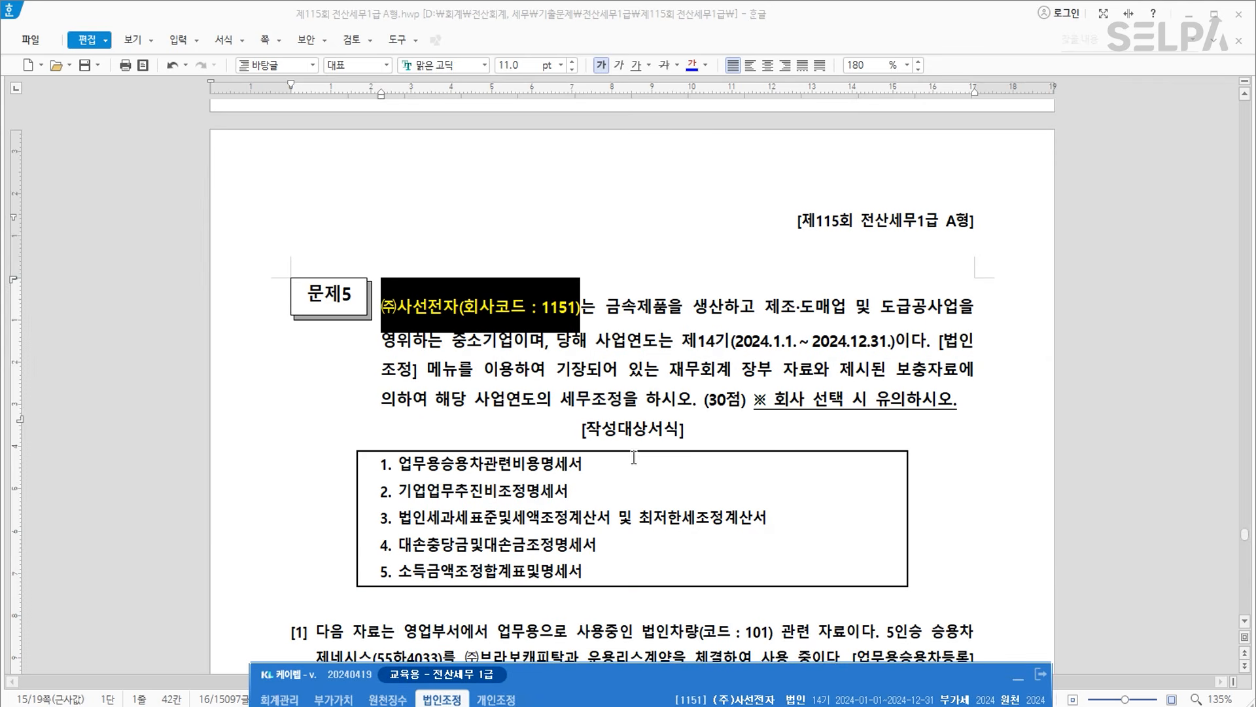
click(644, 375)
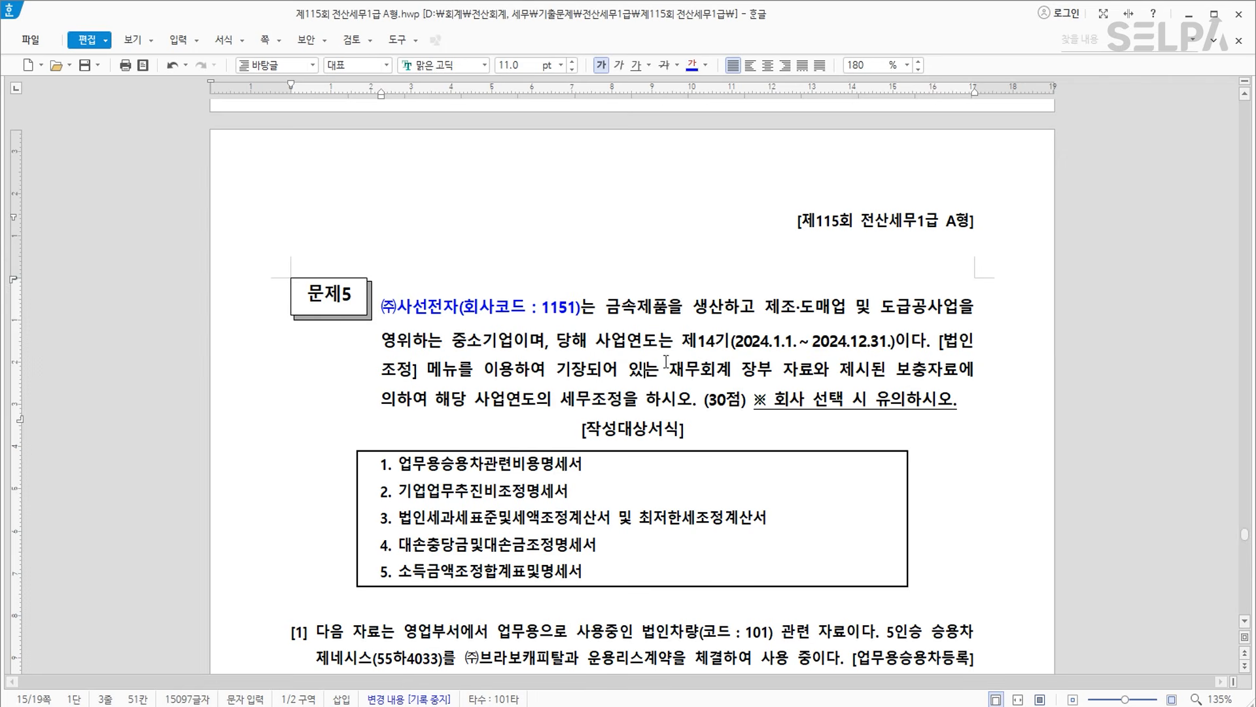
scroll(658, 400, down, 3)
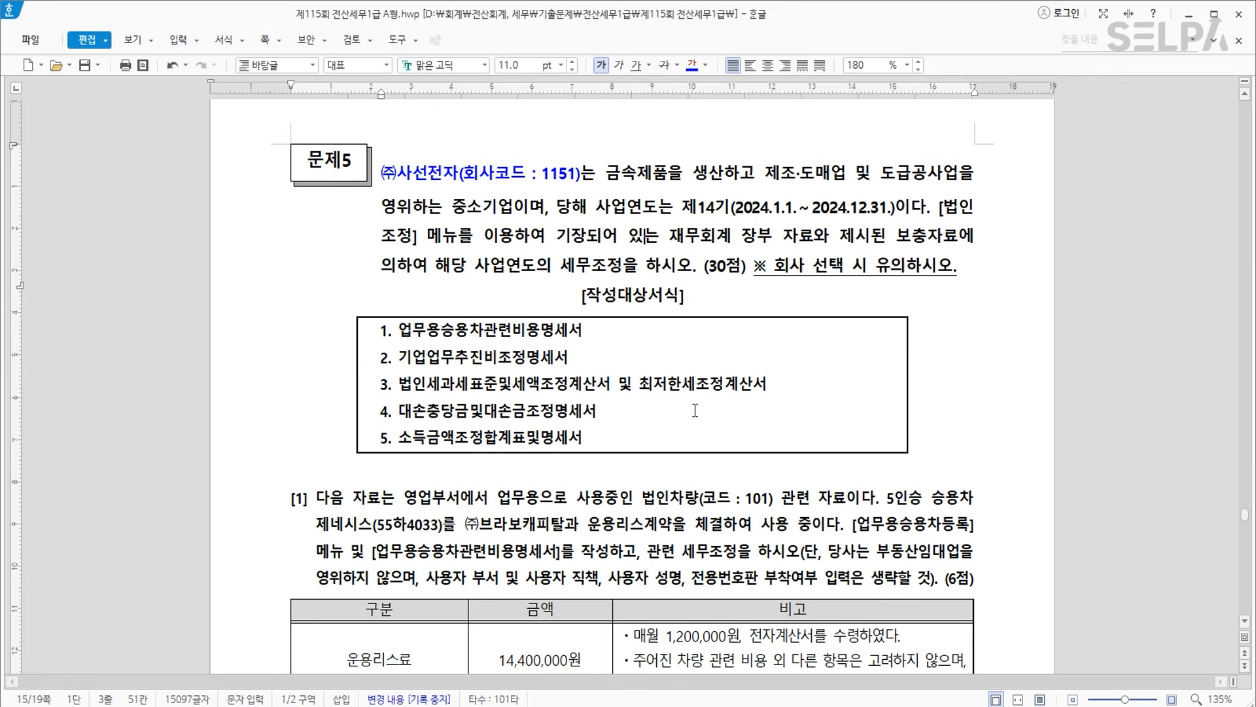
scroll(704, 411, down, 6)
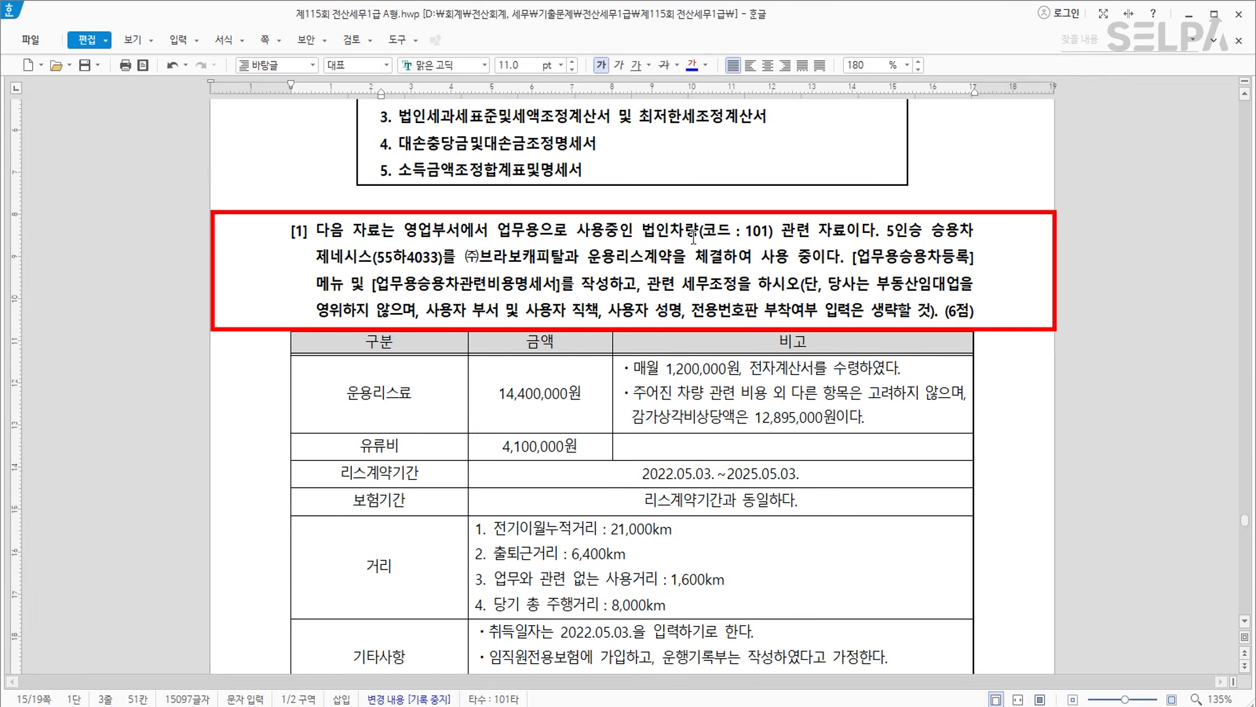
drag(642, 230, 774, 230)
click(693, 66)
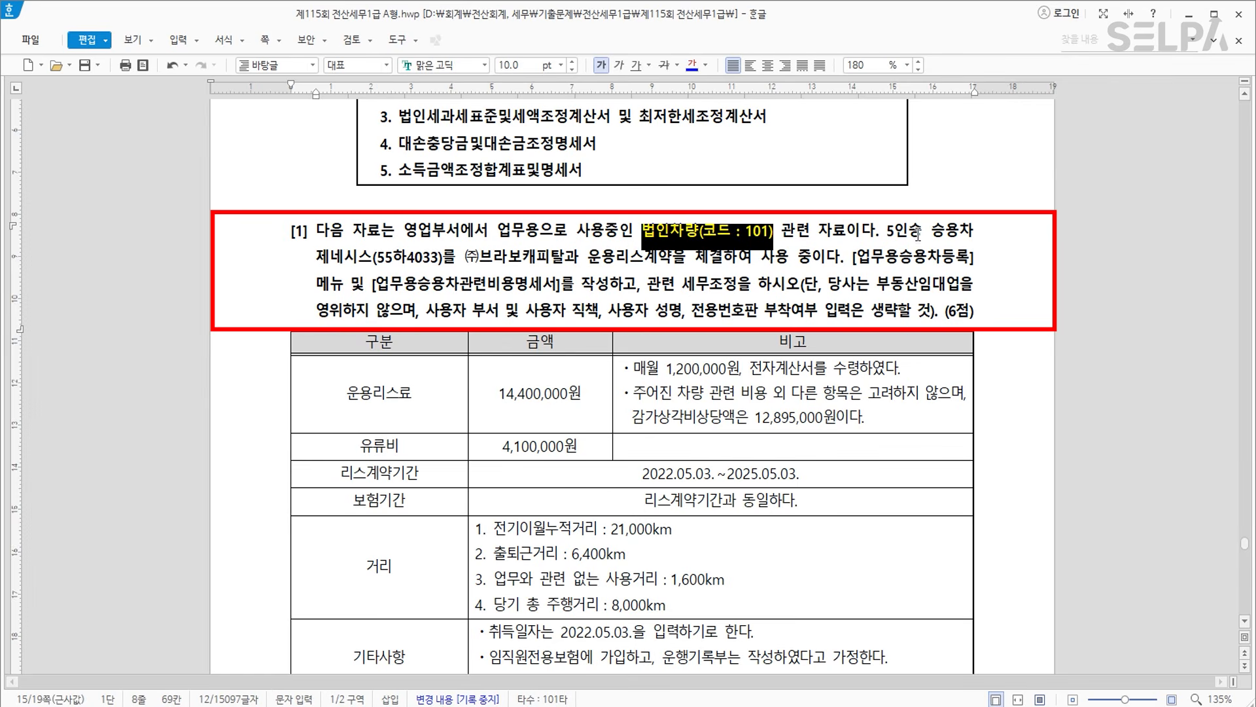
drag(317, 256, 445, 254)
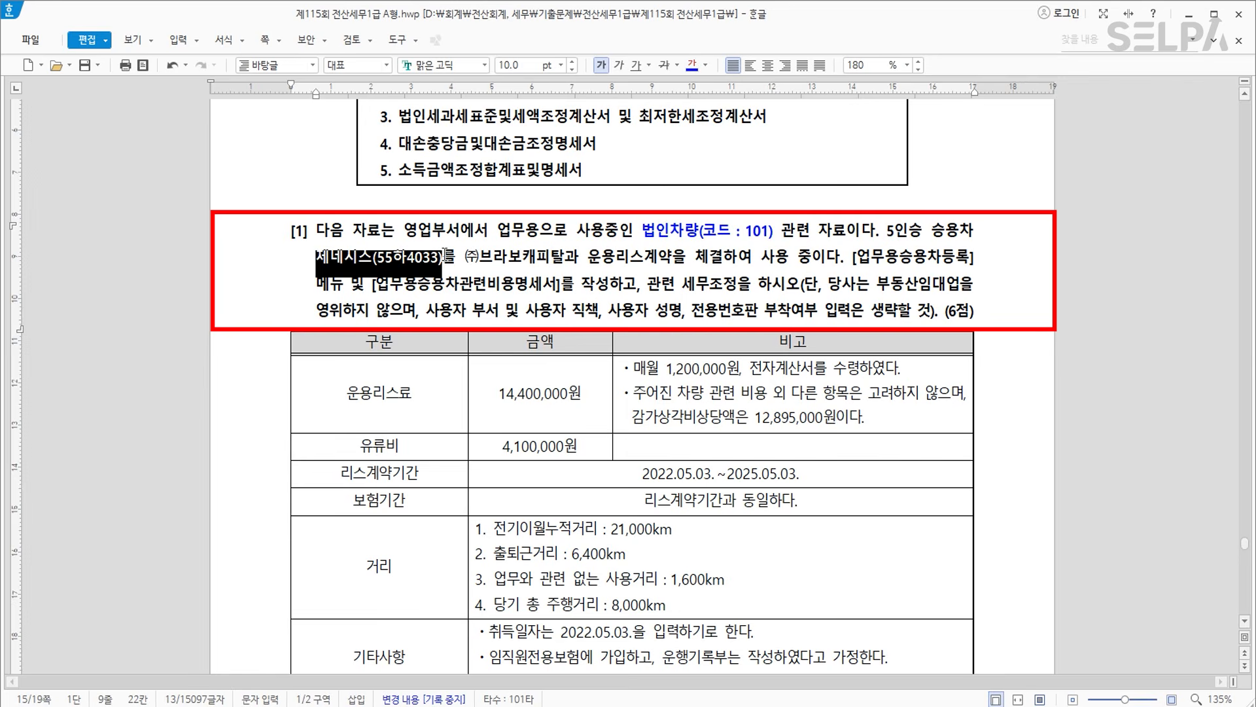
click(693, 65)
drag(583, 256, 672, 255)
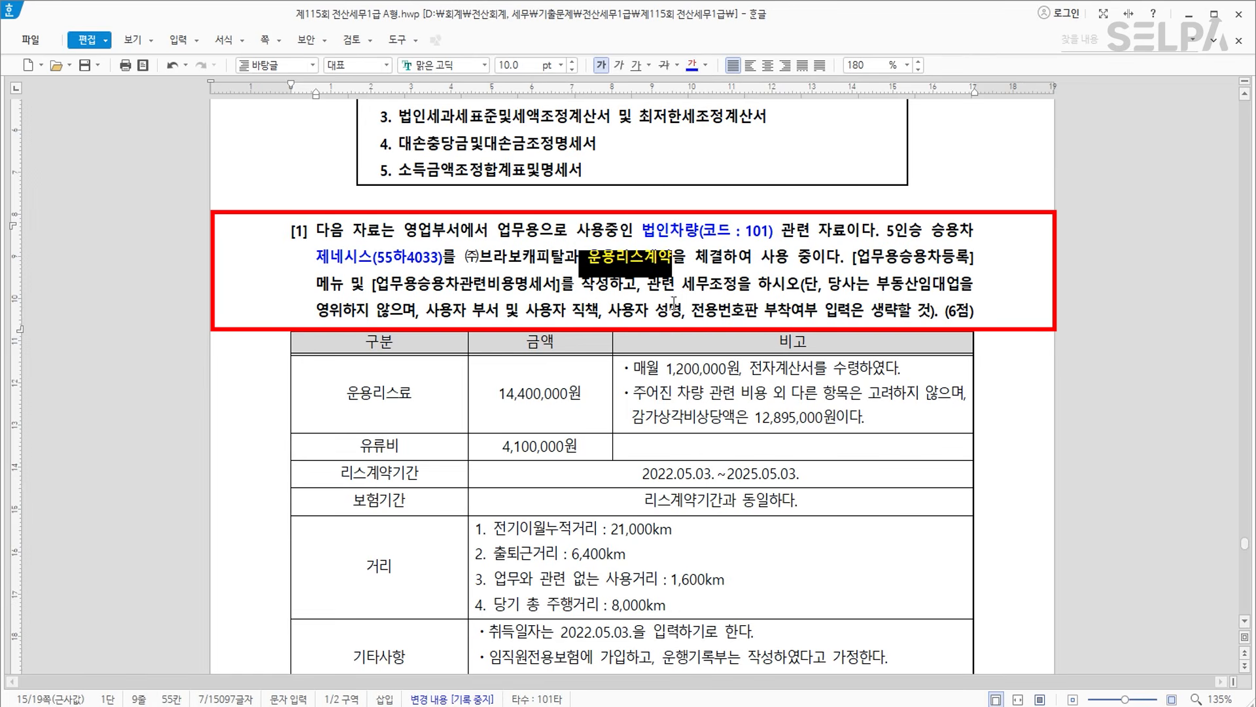
drag(852, 257, 978, 264)
click(691, 64)
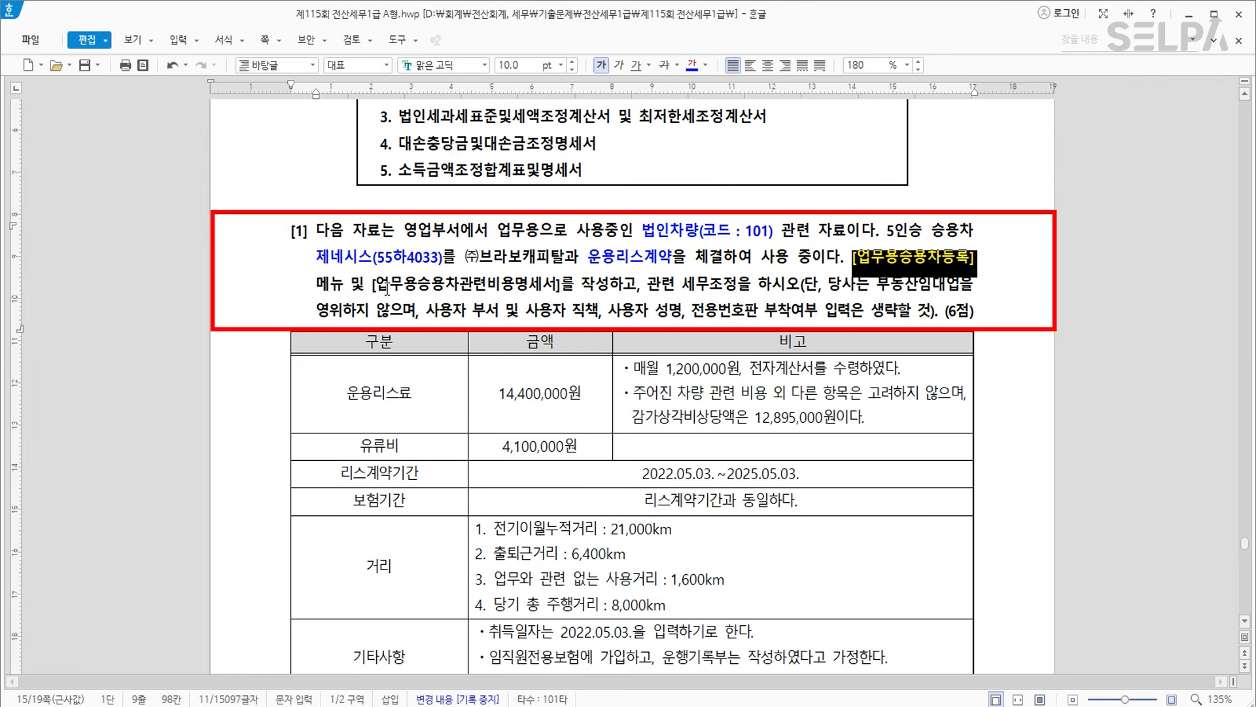
Colour [업무용승용차관련비용명세서] and 세무조정 blue, then scroll to the data table.
drag(373, 285, 561, 286)
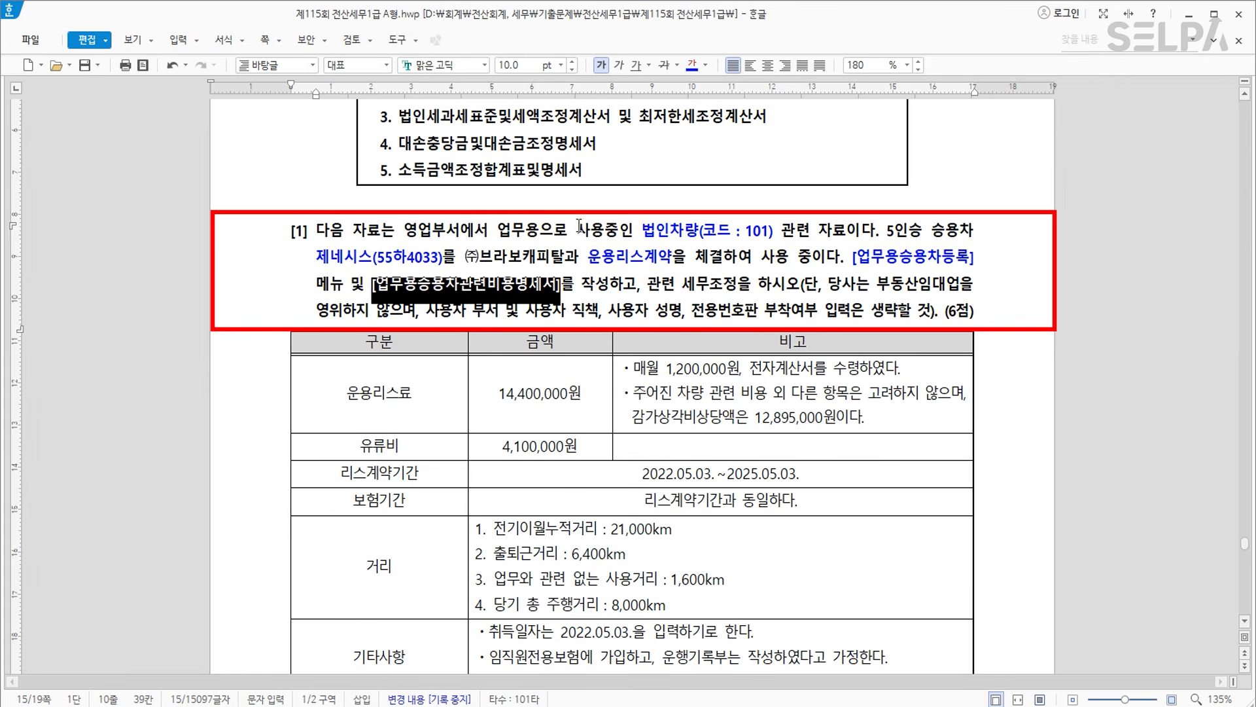
click(691, 63)
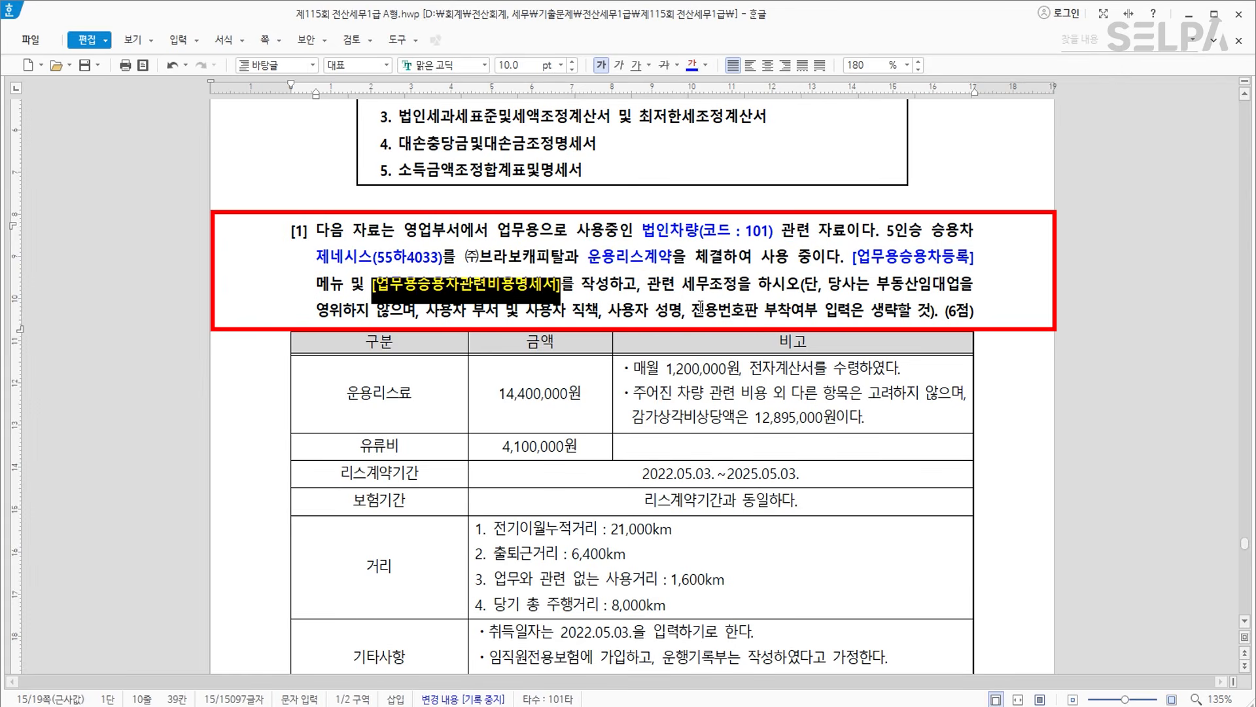
click(705, 288)
drag(683, 286, 737, 286)
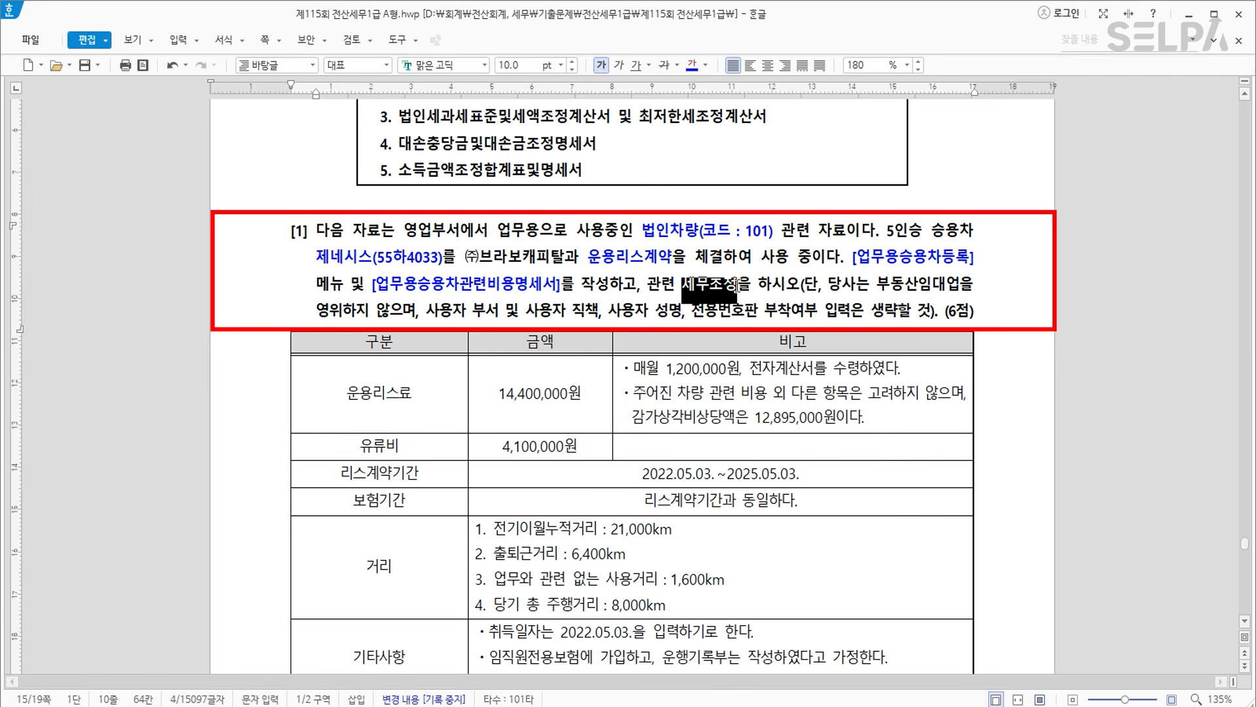
click(687, 65)
click(610, 303)
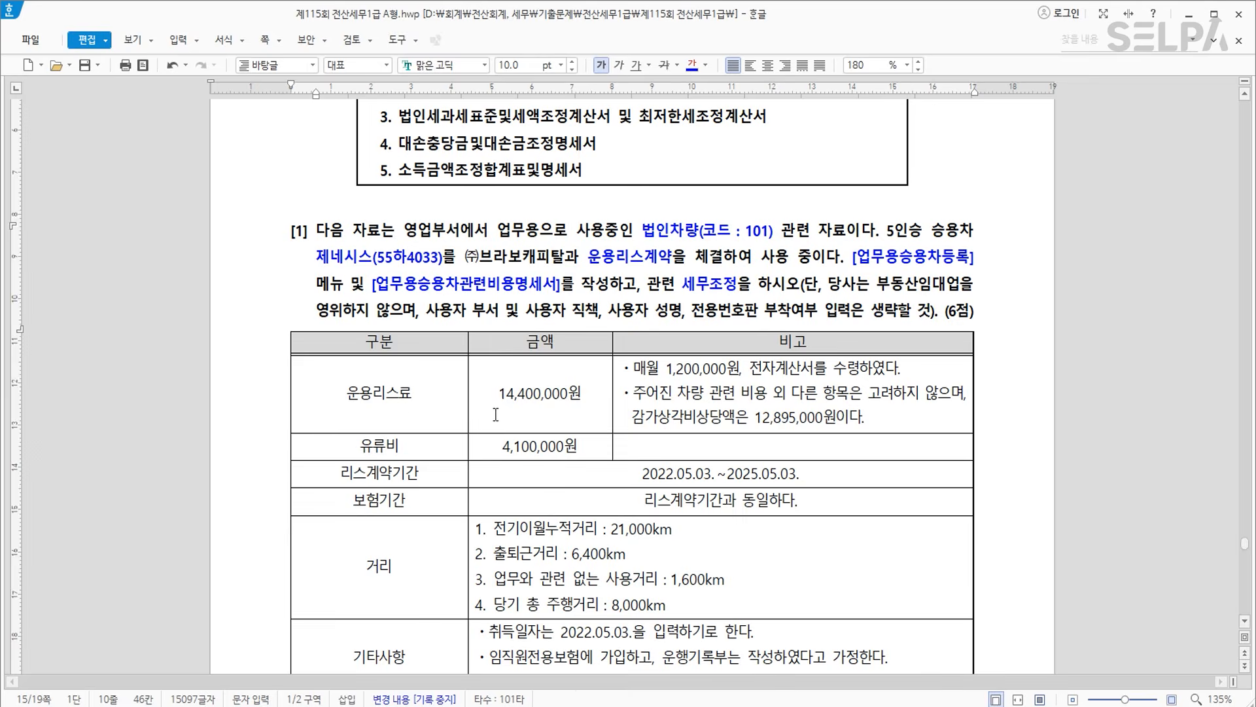
scroll(403, 407, down, 1)
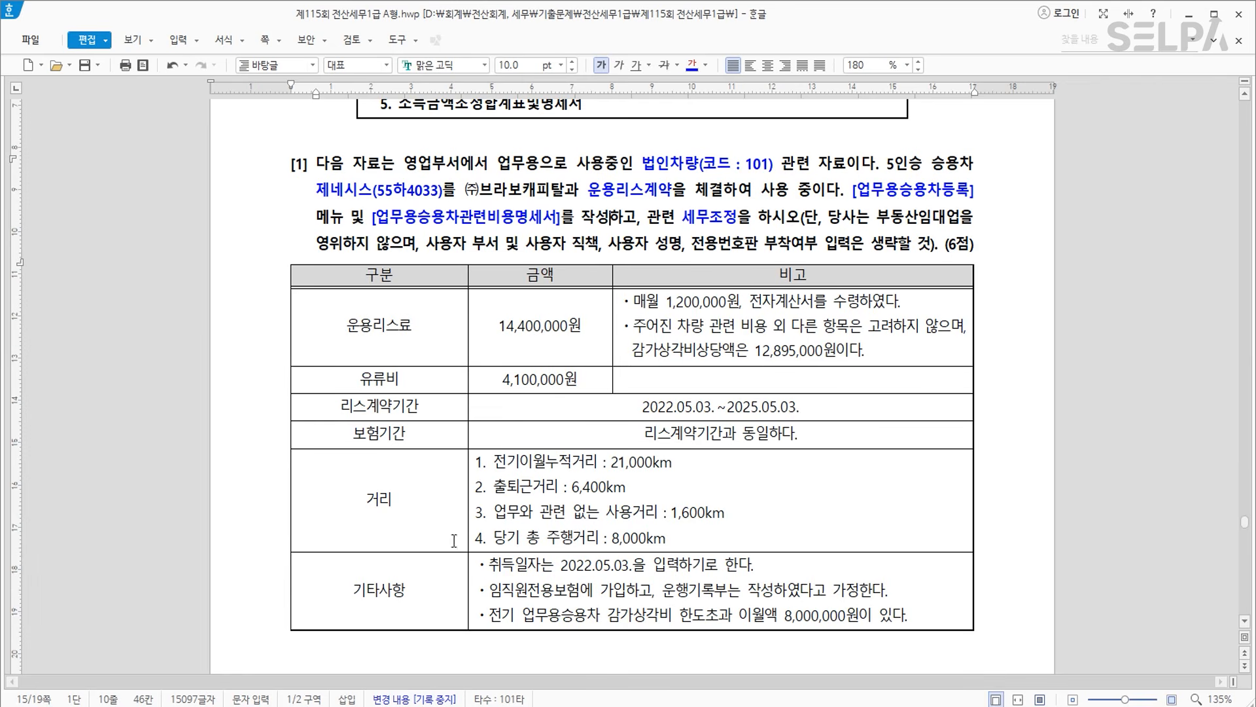
scroll(579, 448, down, 1)
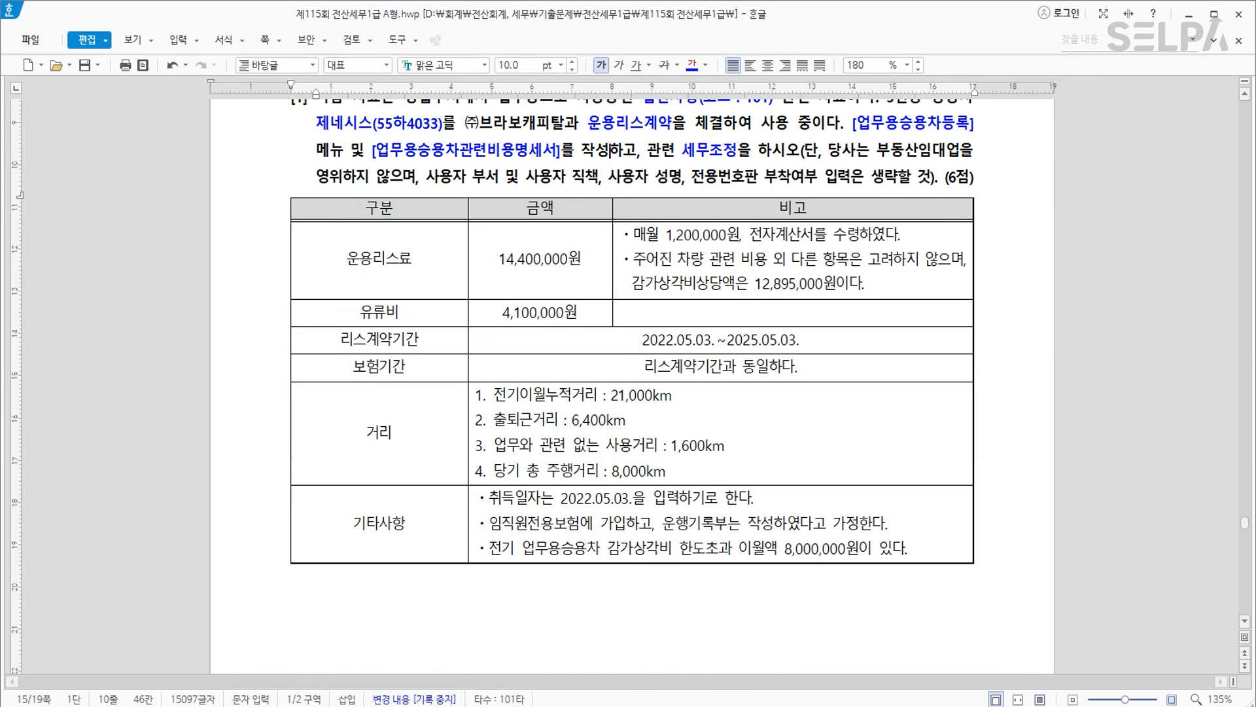
key(alt+Tab)
Open the 업무용승용차관련비용명세서 screen through the menu search (ㅇㅁㅇ).
key(ctrl+Return)
text(ㅇㅁㅇ)
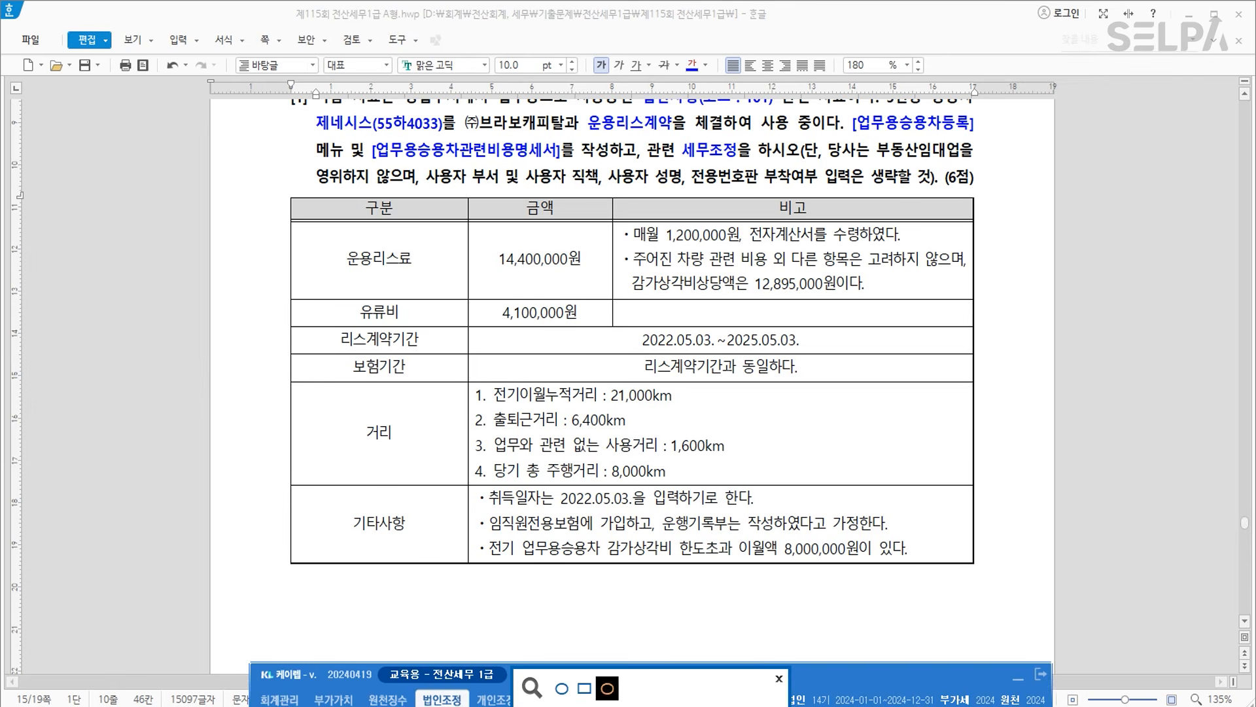
key(Return)
key(Down)
key(Down)
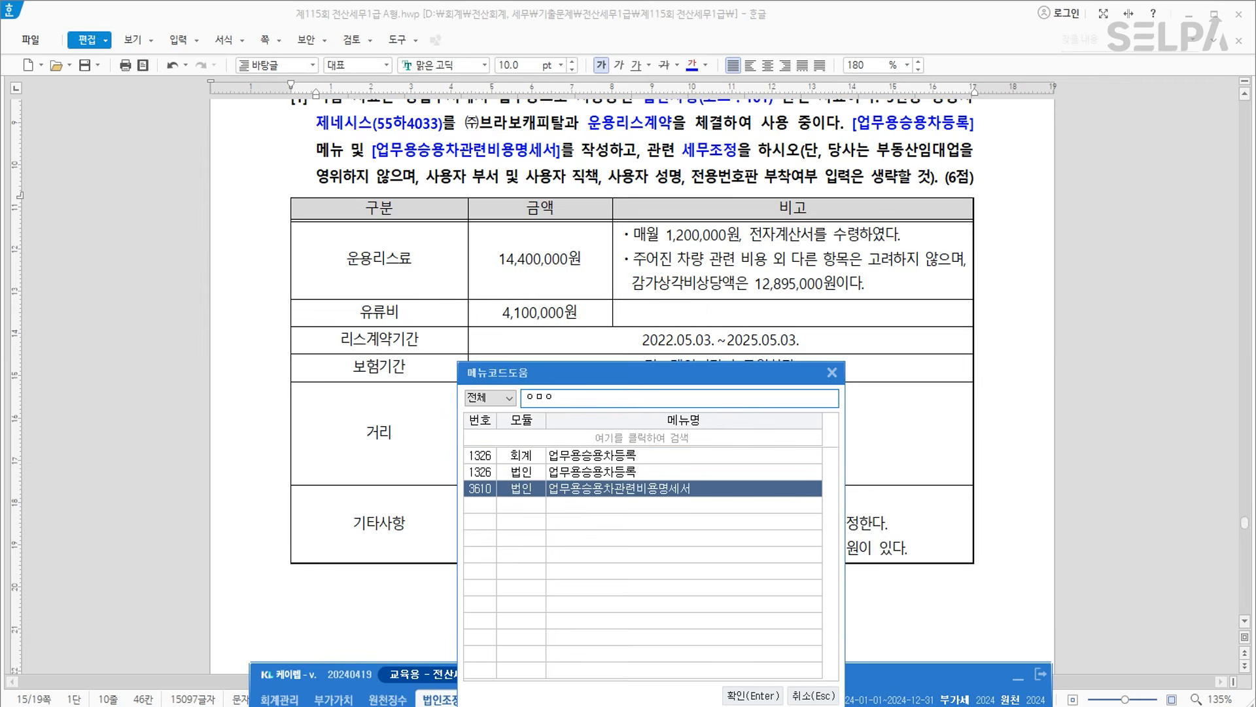
key(Return)
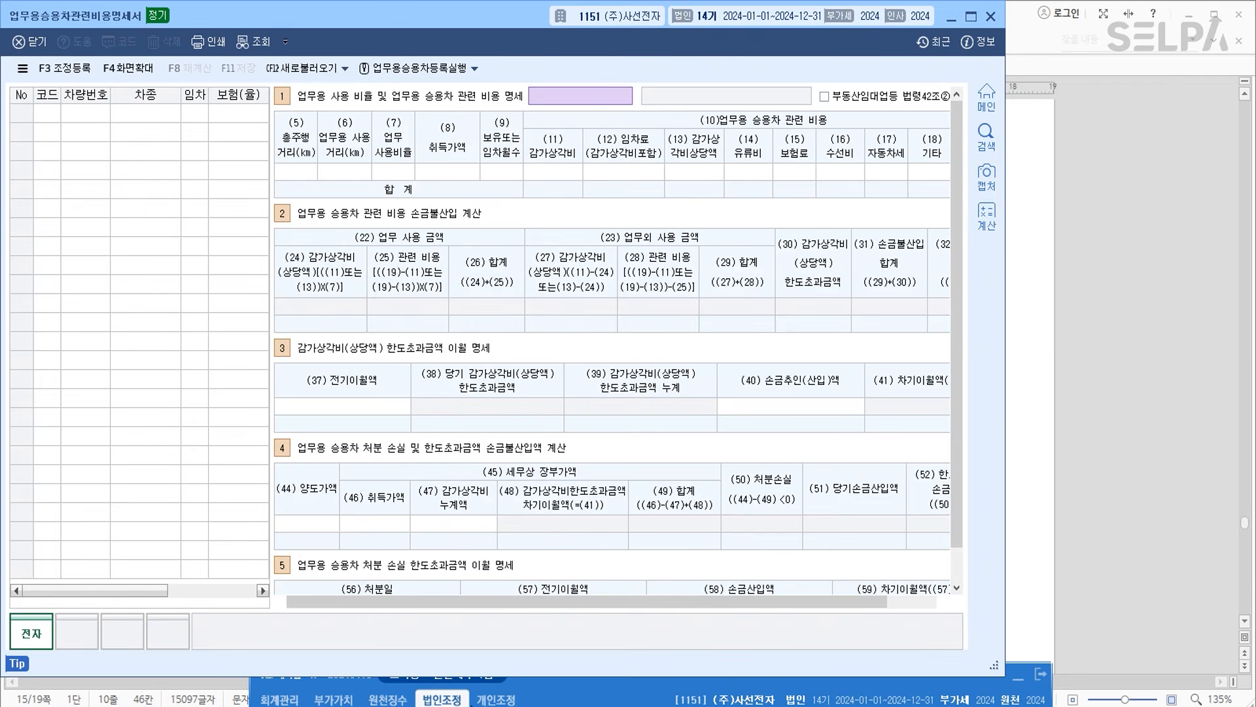
click(450, 74)
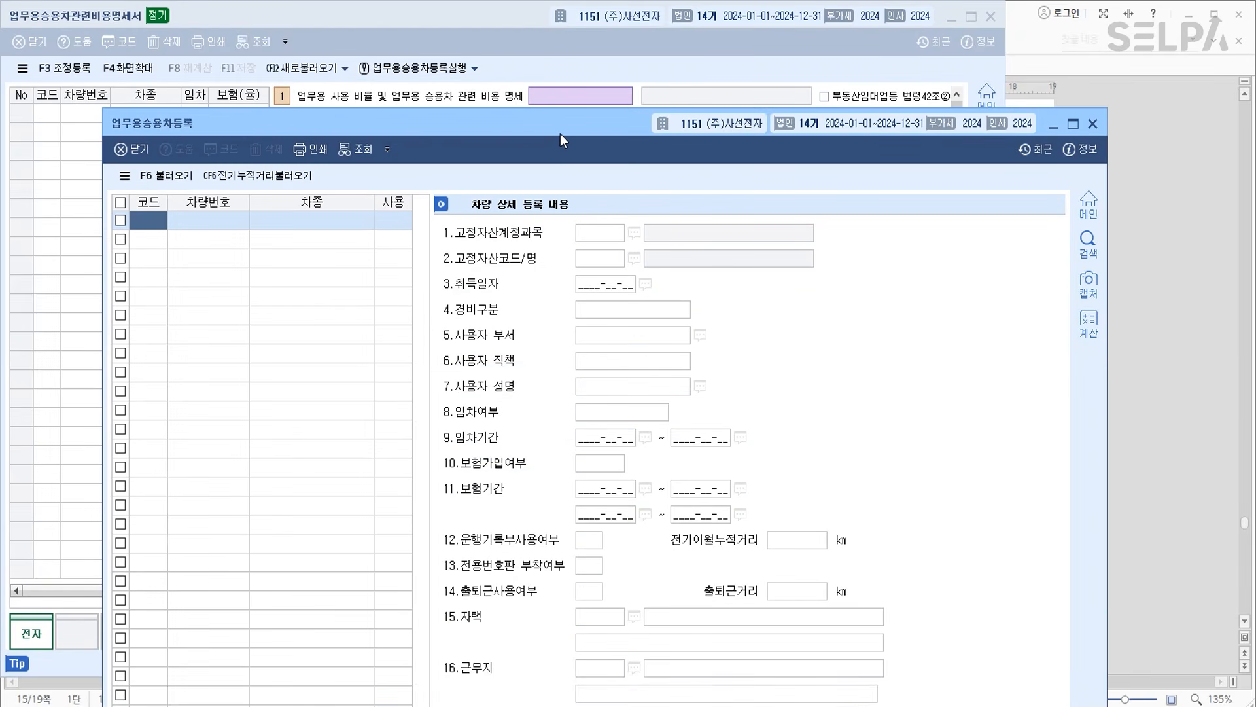
text(0101)
key(Return)
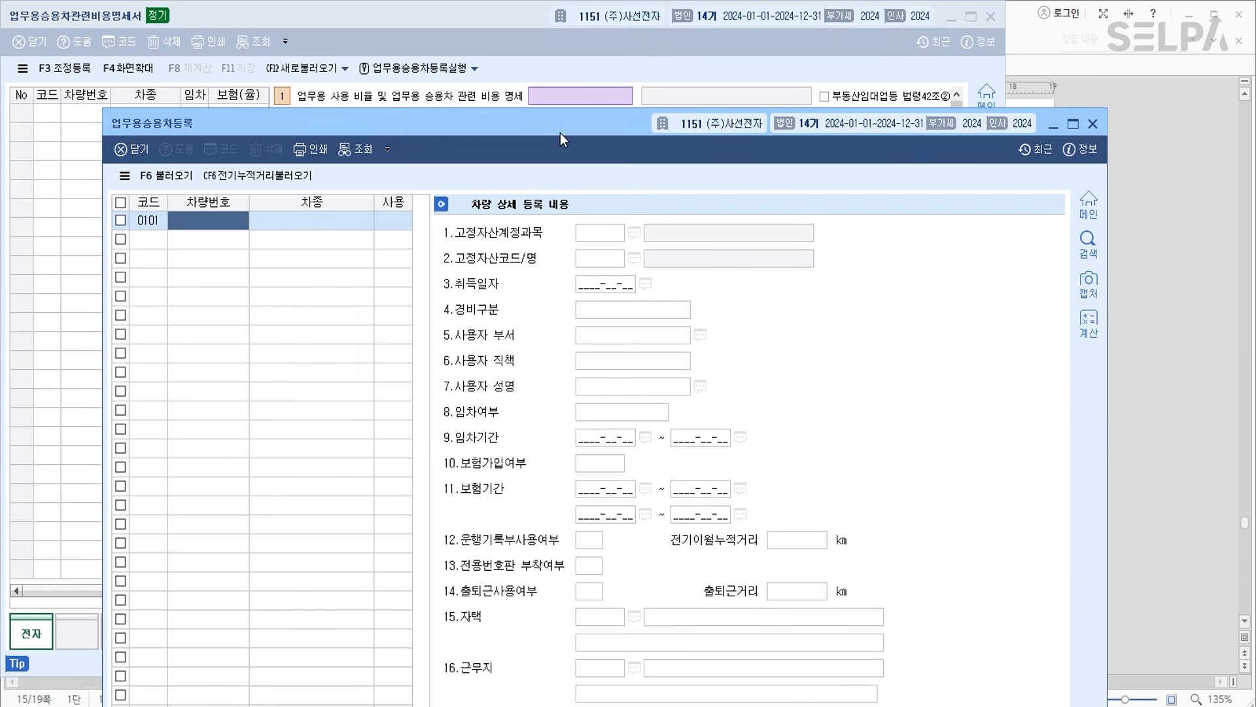
text(55하4033)
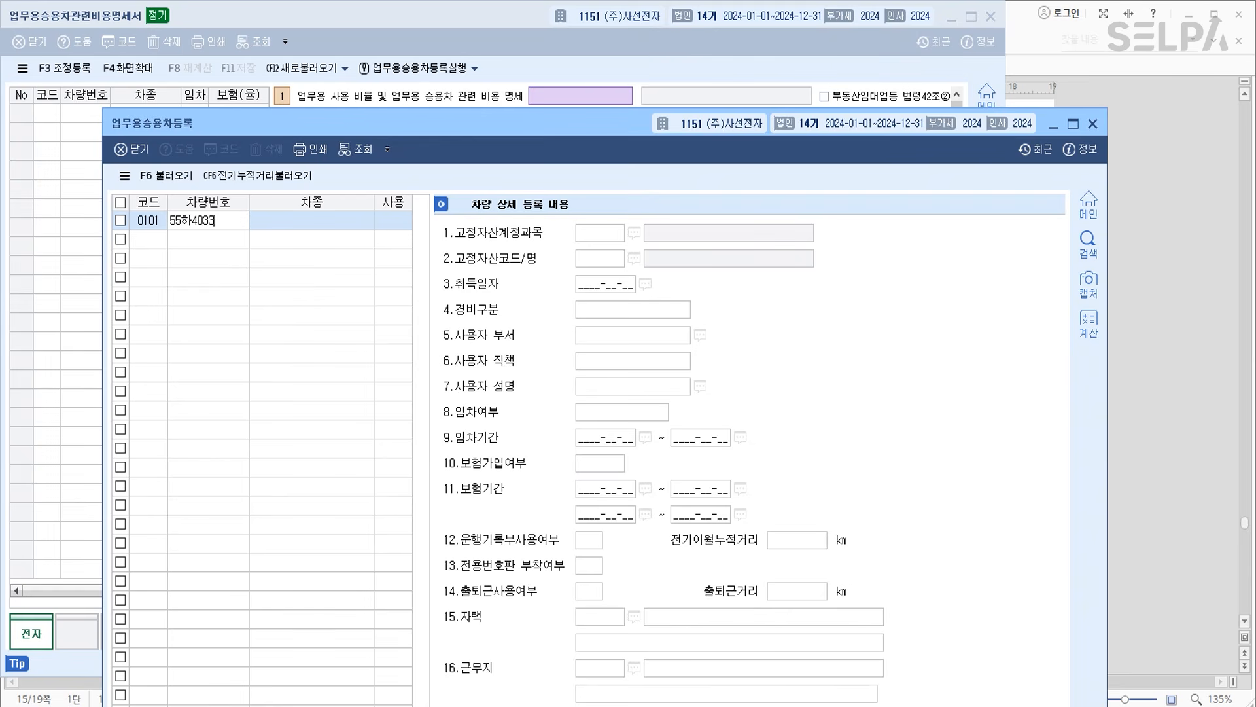
key(Return)
text(제네시스)
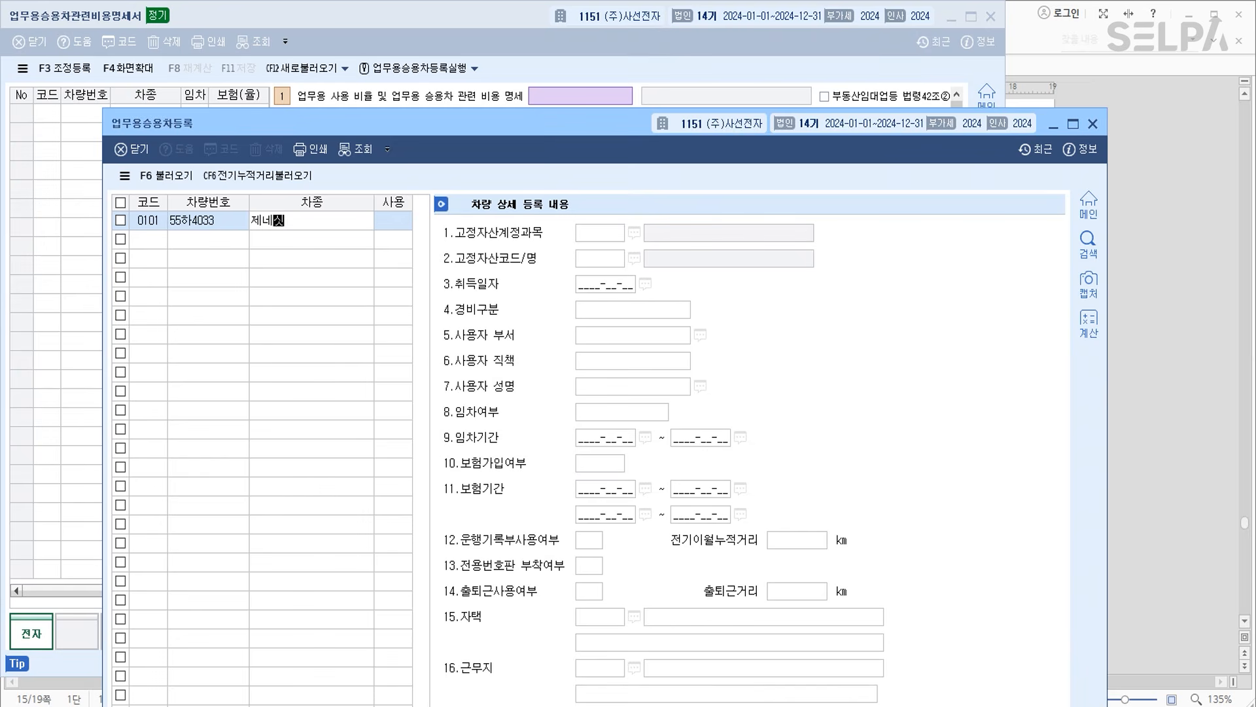
key(Return)
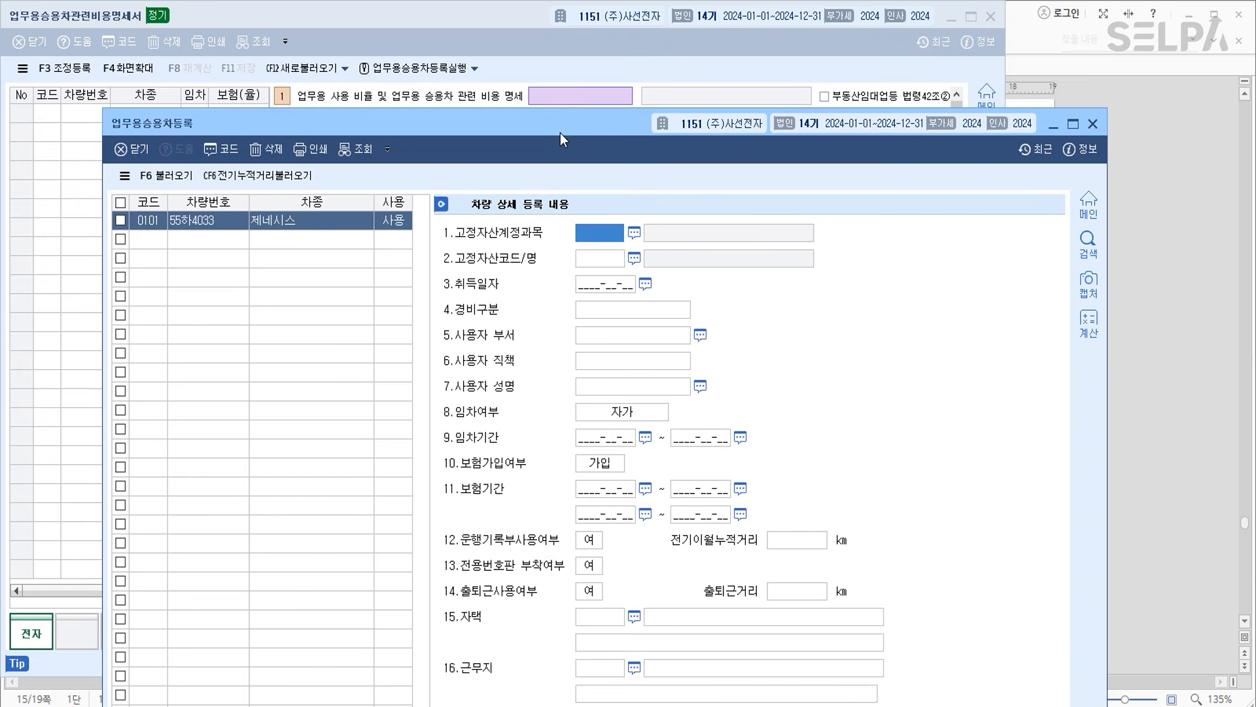
Enter acquisition date 2022-05-03, 경비구분 6, 운용리스, and lease/insurance periods 2022-05-03~2025-05-03.
click(607, 278)
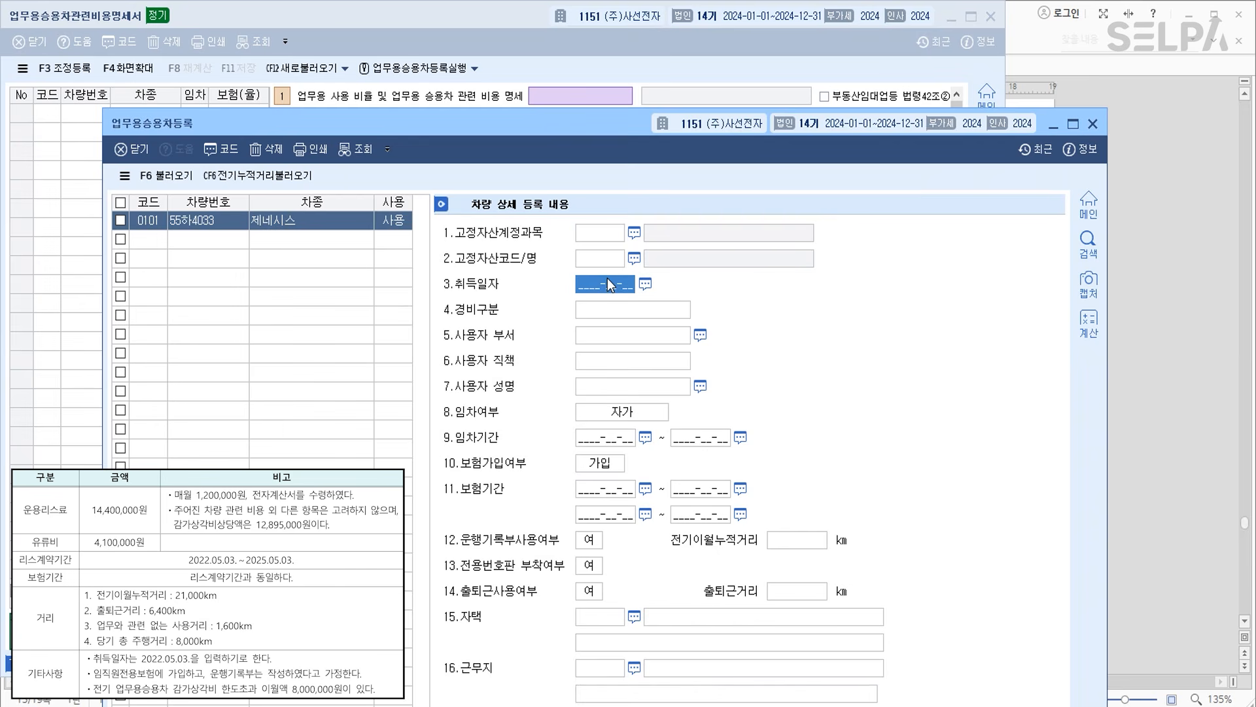
text(20220503)
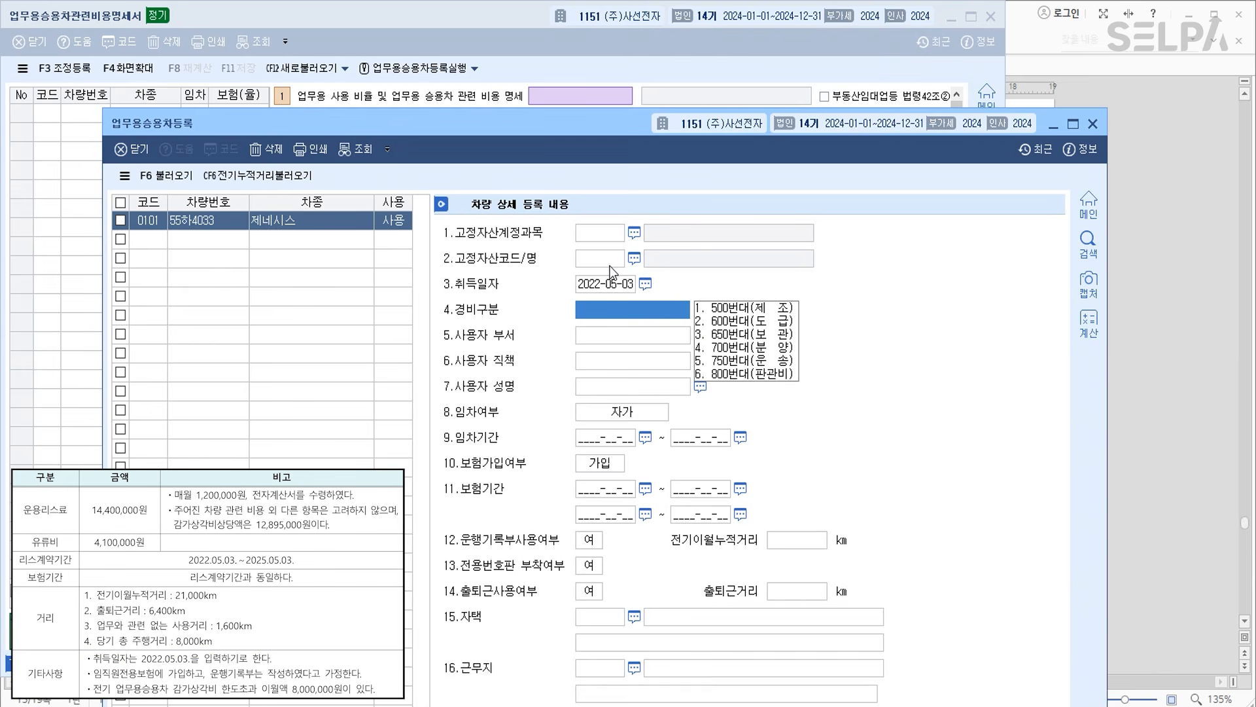
text(6)
key(Return)
key(Return)
key(Return)
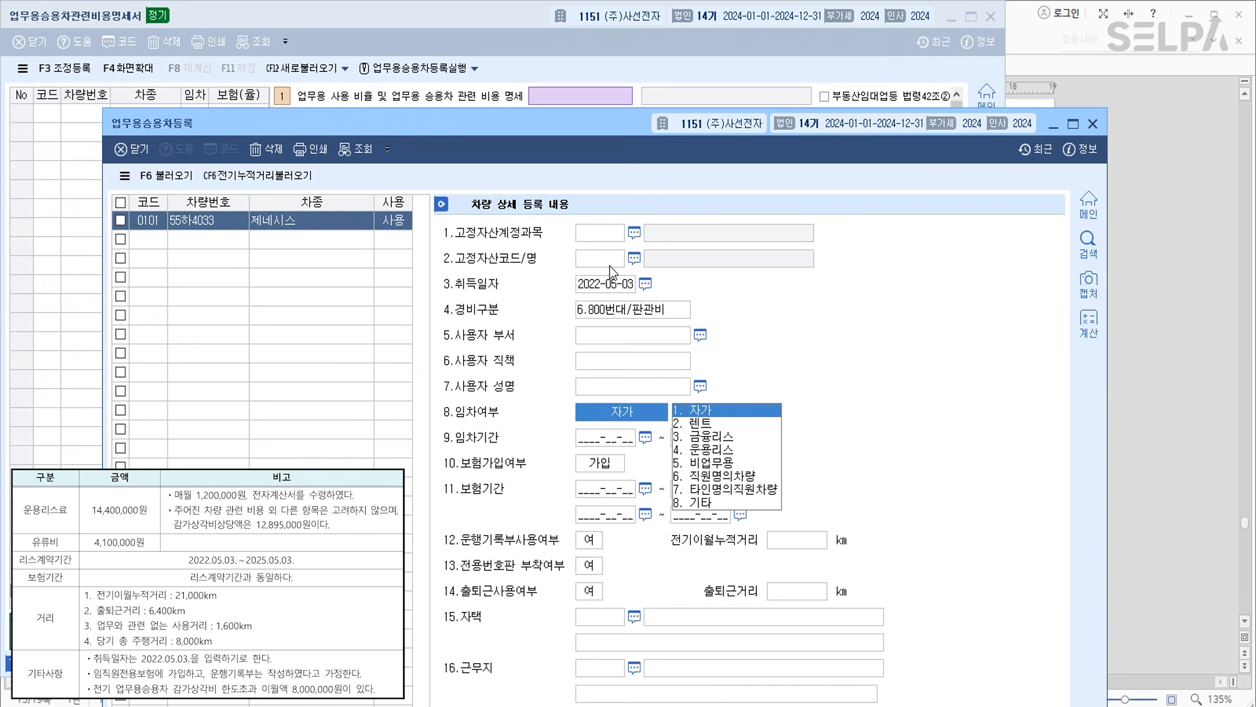
key(4)
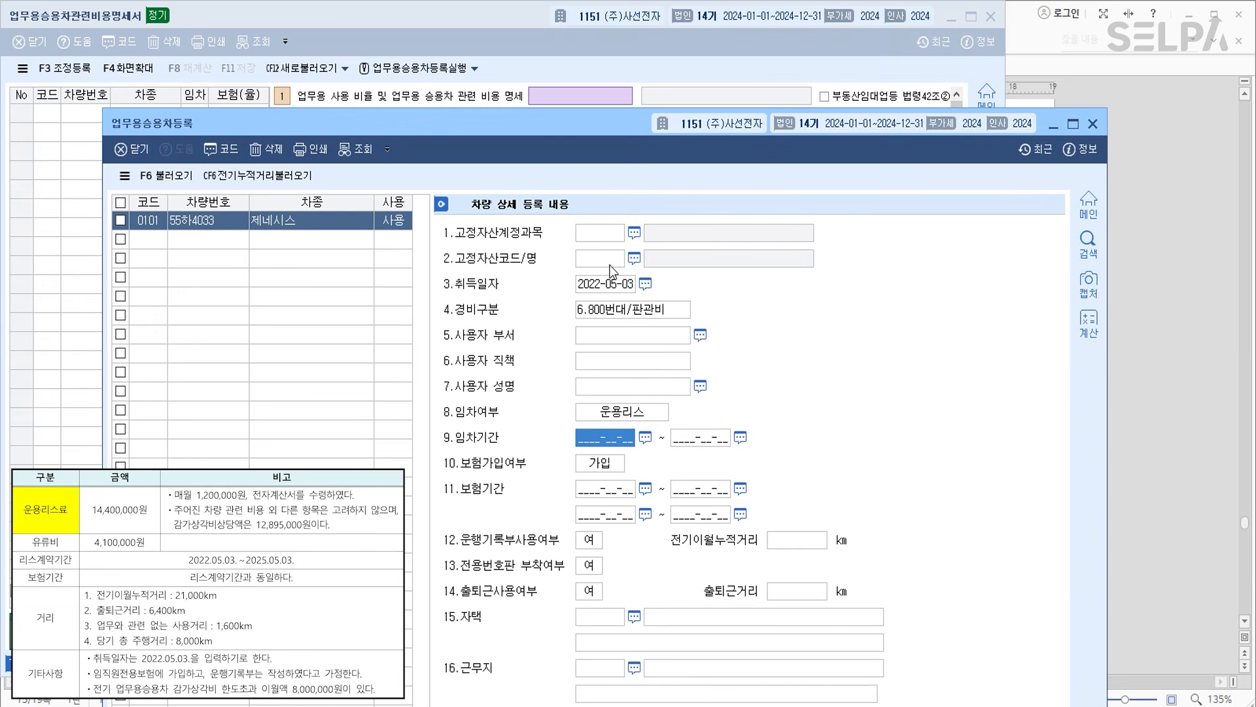
text(2022)
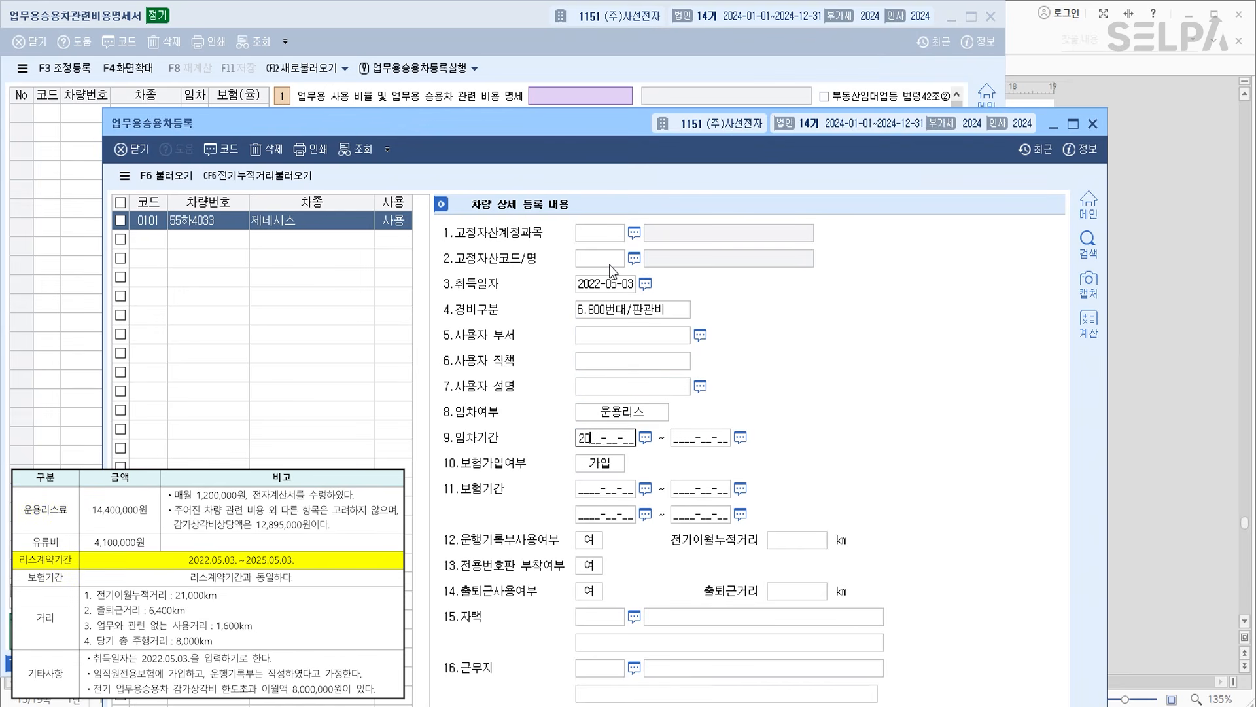
text(0503)
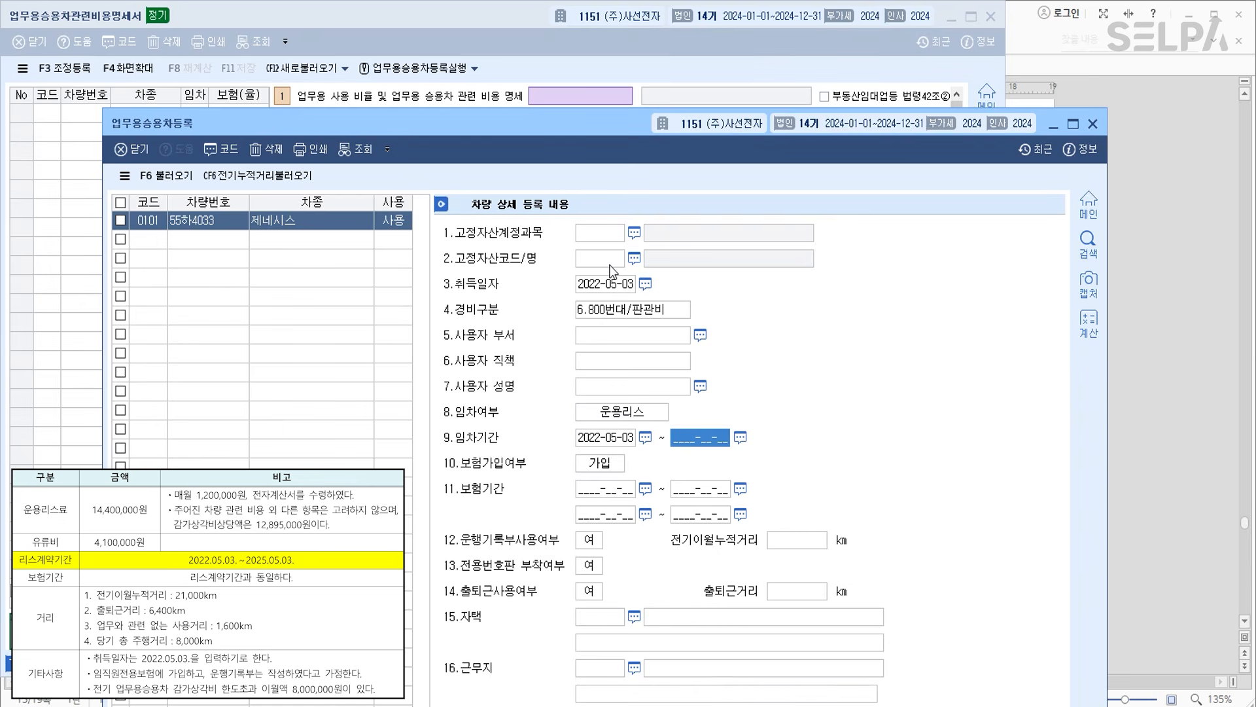
text(2025-__-__)
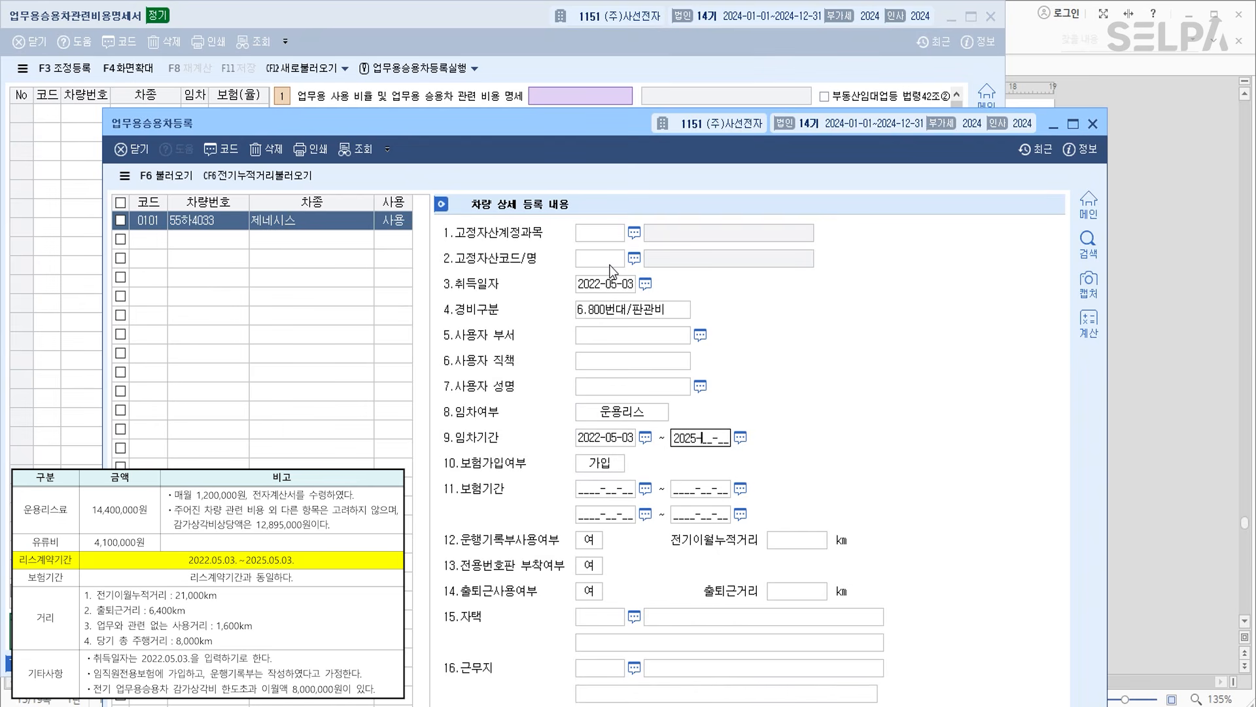
text(3)
key(Return)
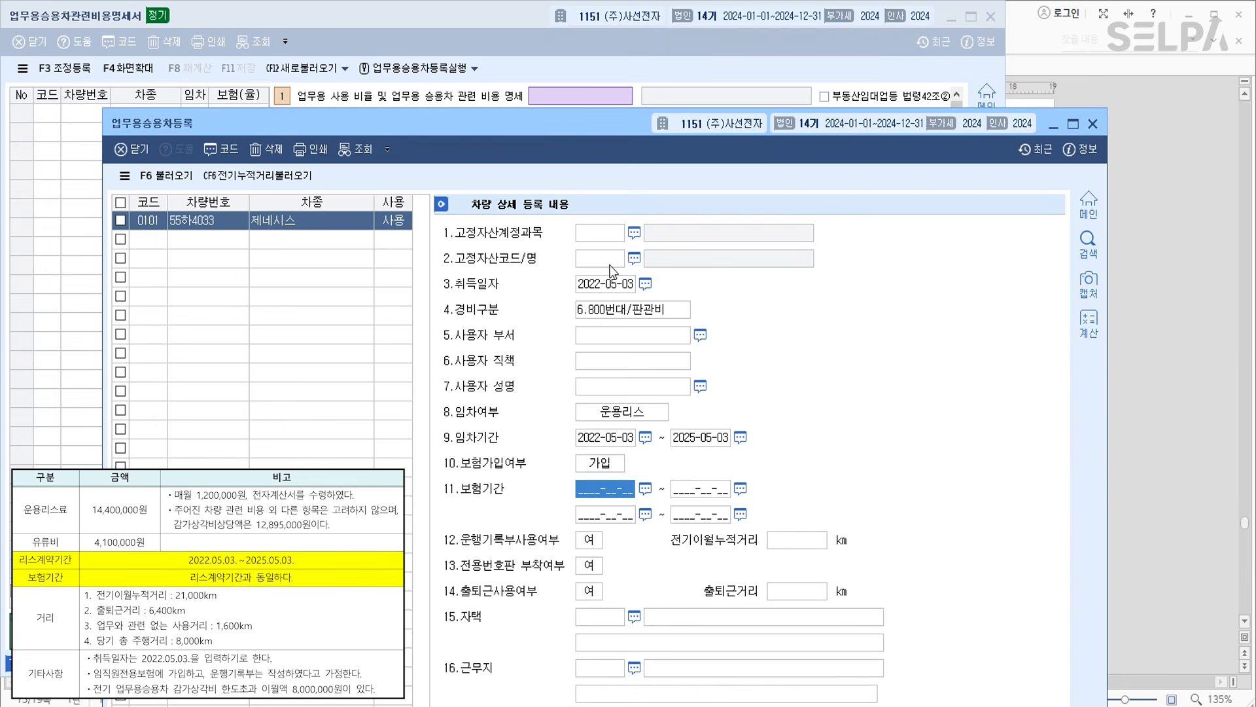
text(2022-05-03)
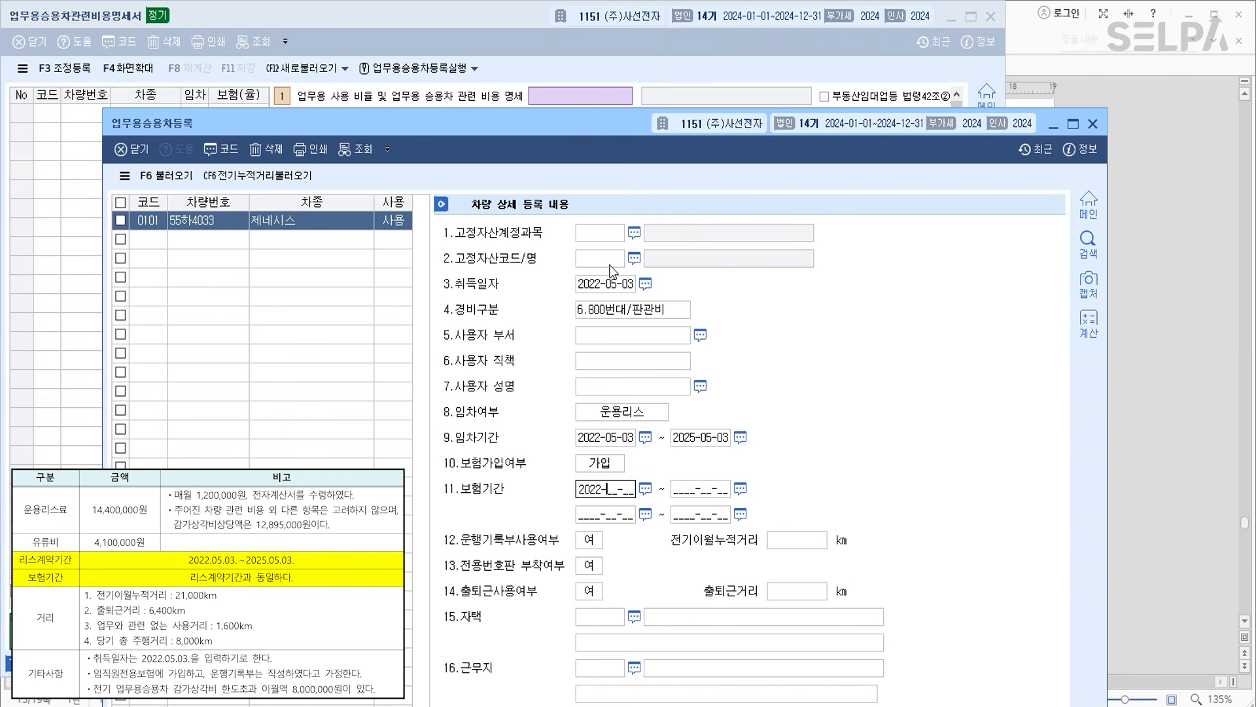
key(Return)
text(202)
text(5-05-03)
key(Return)
key(Return)
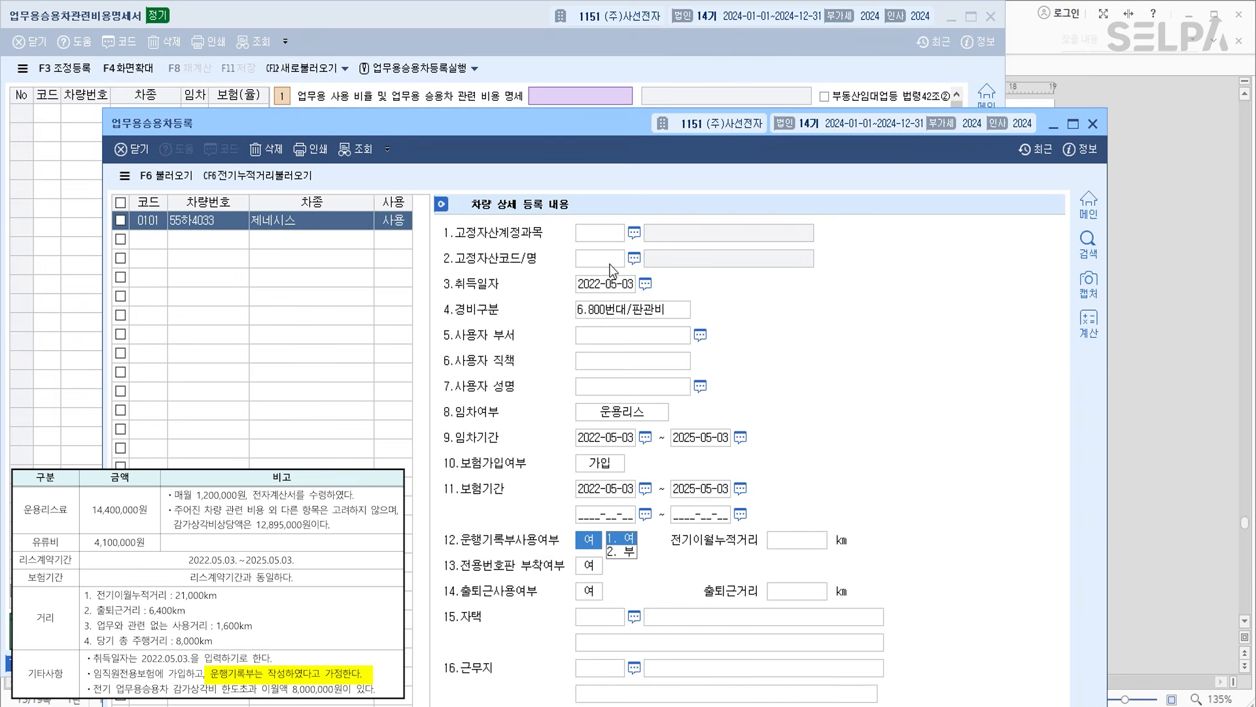
Keep driving log 여, enter 21,000 km carried-over and 6,400 km commuting distance.
key(Return)
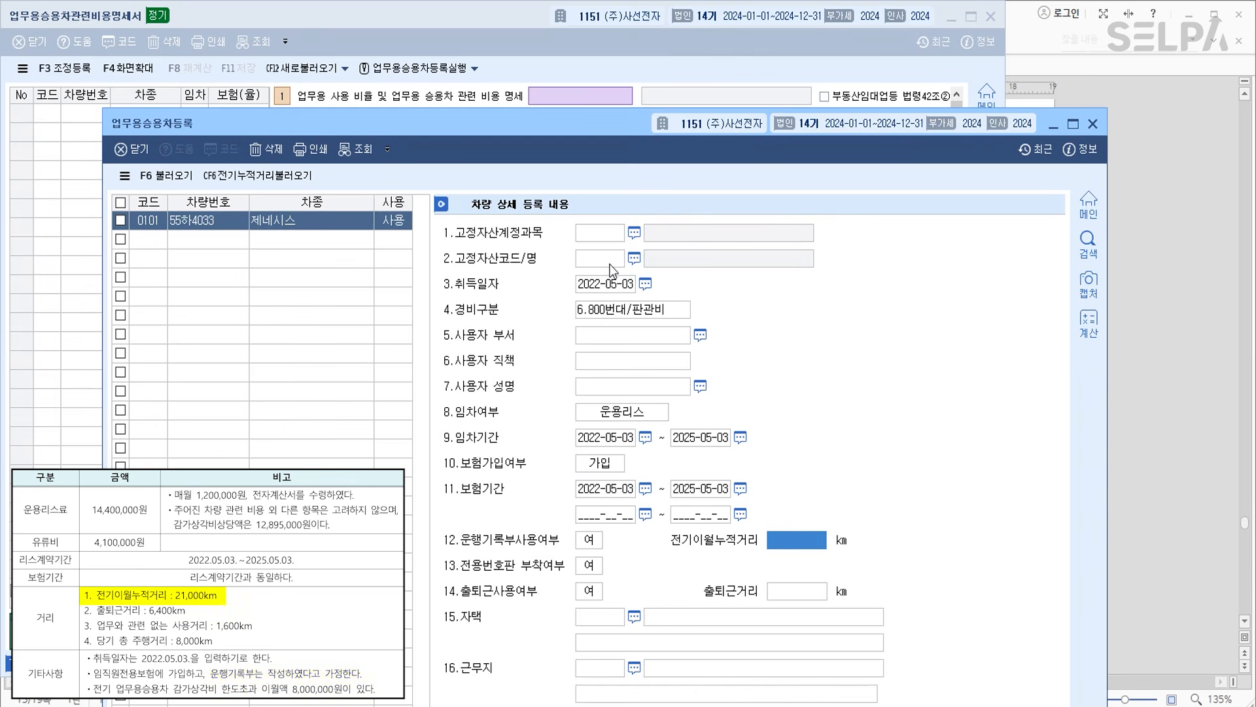
text(210000)
key(Return)
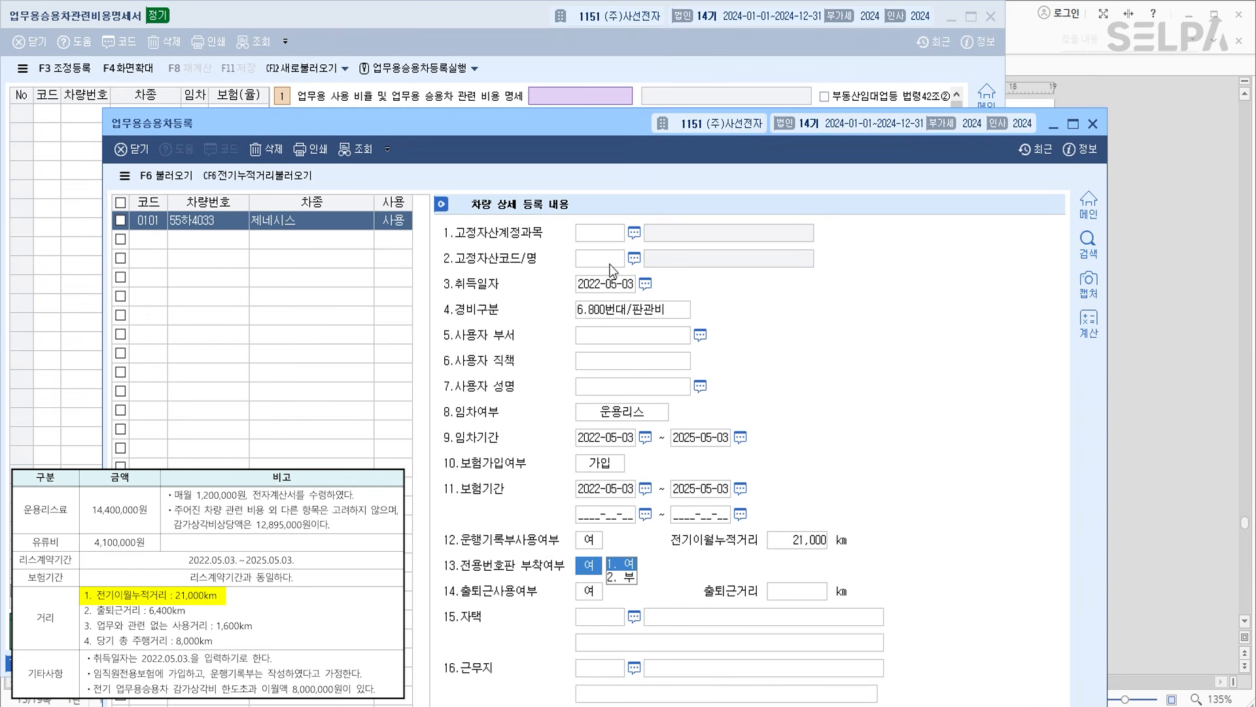
key(Return)
key(Return)
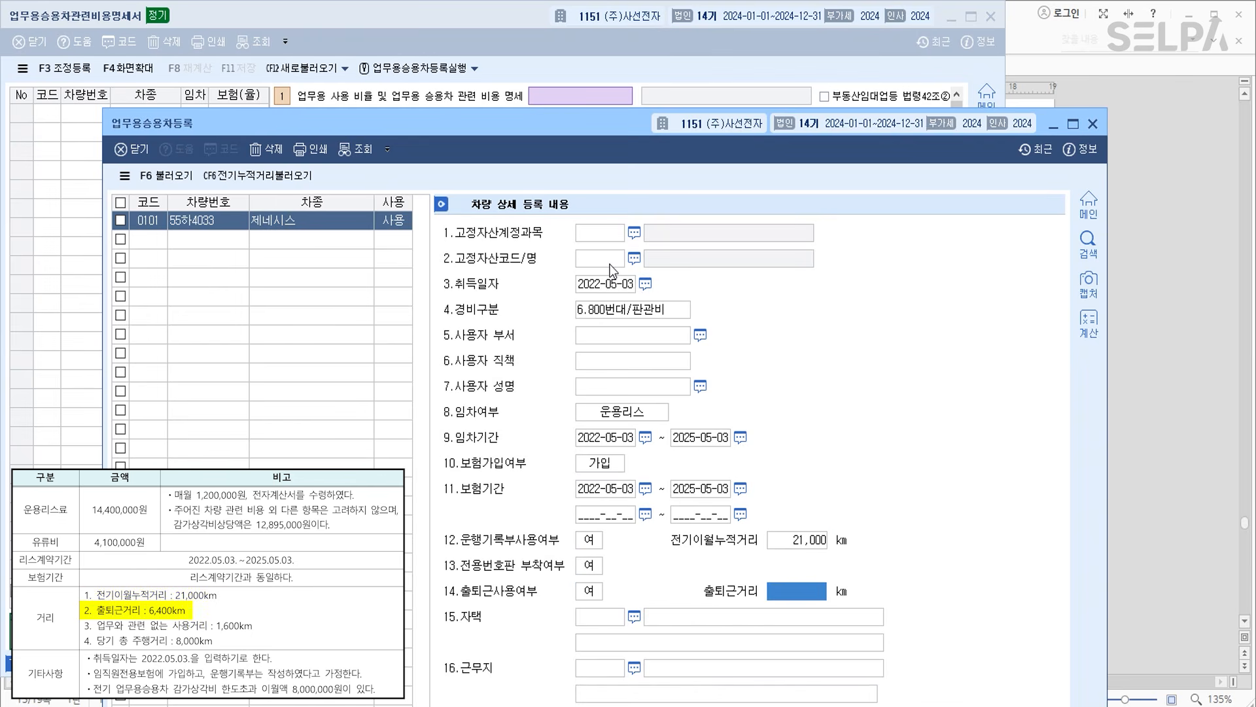
text(6400)
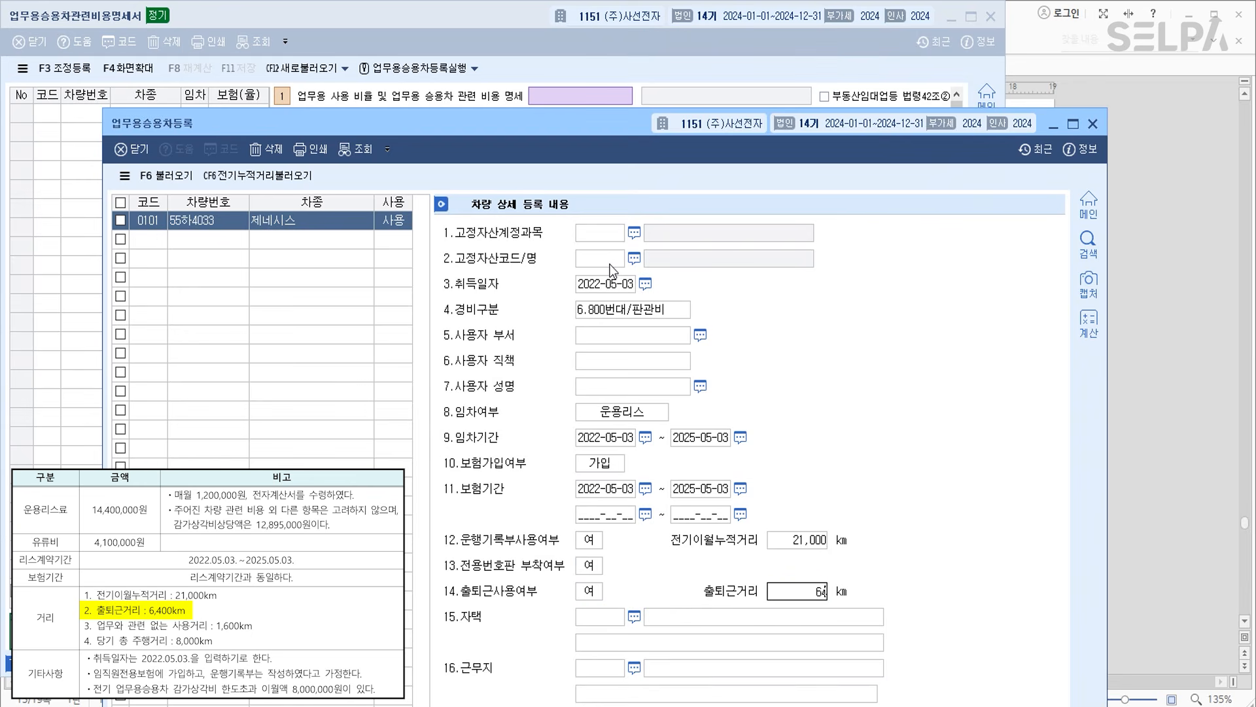
key(Return)
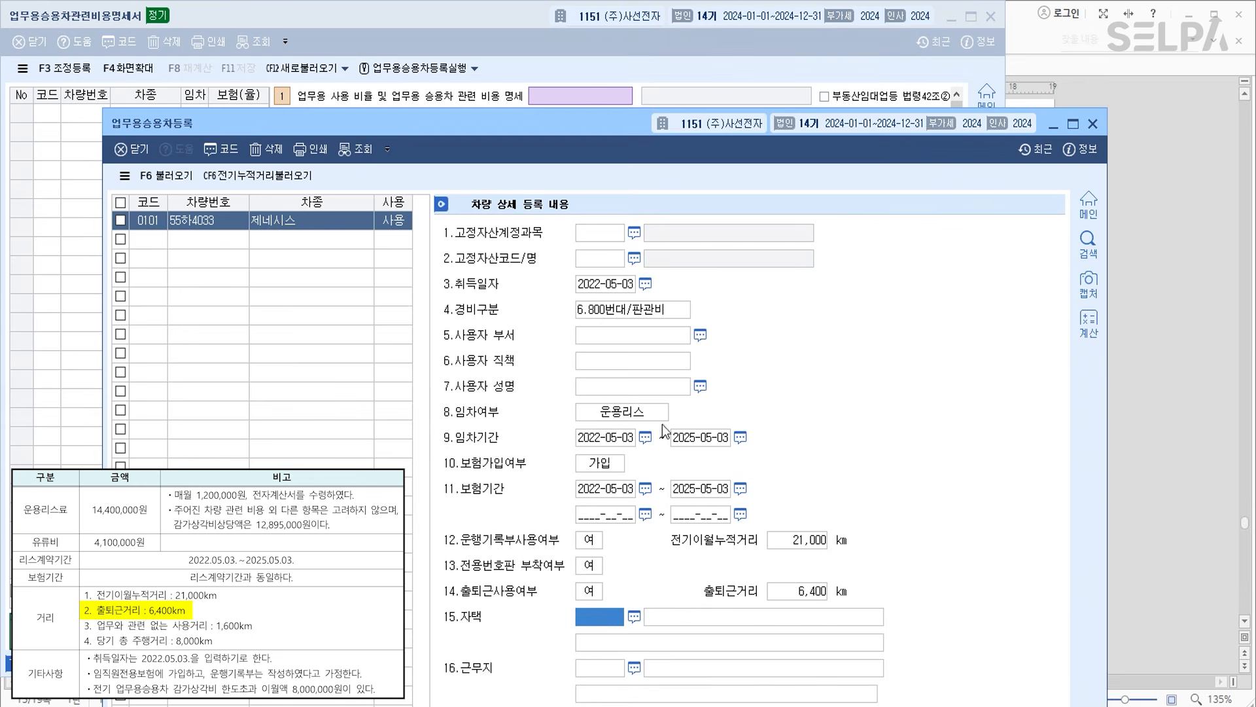
click(1181, 221)
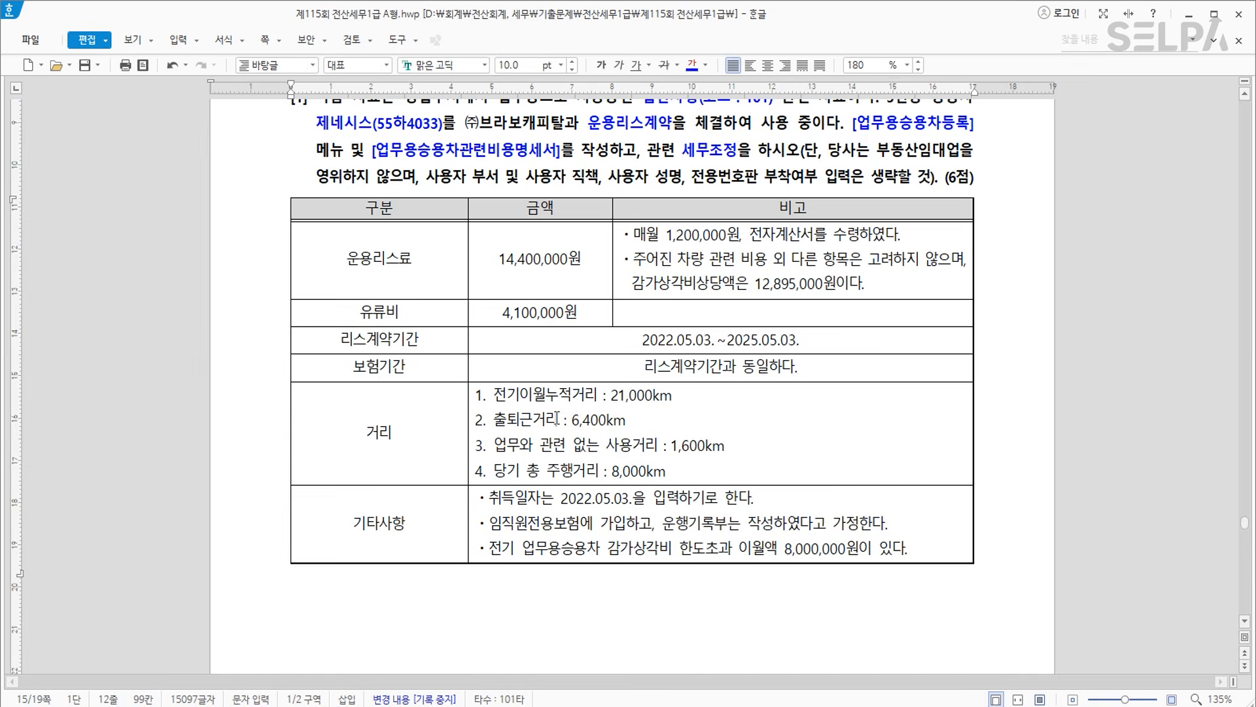
Check the carried-over distance, lease period and insurance period lines in the exam table.
drag(493, 395, 690, 393)
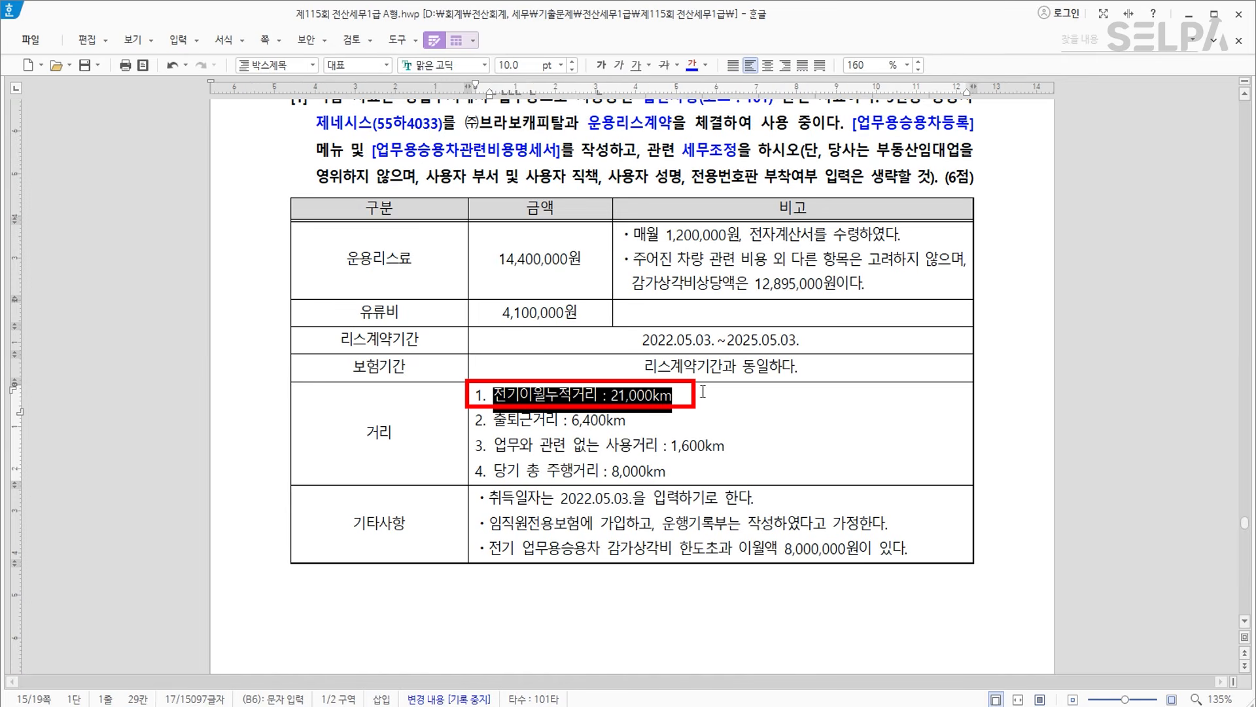
drag(641, 339, 817, 341)
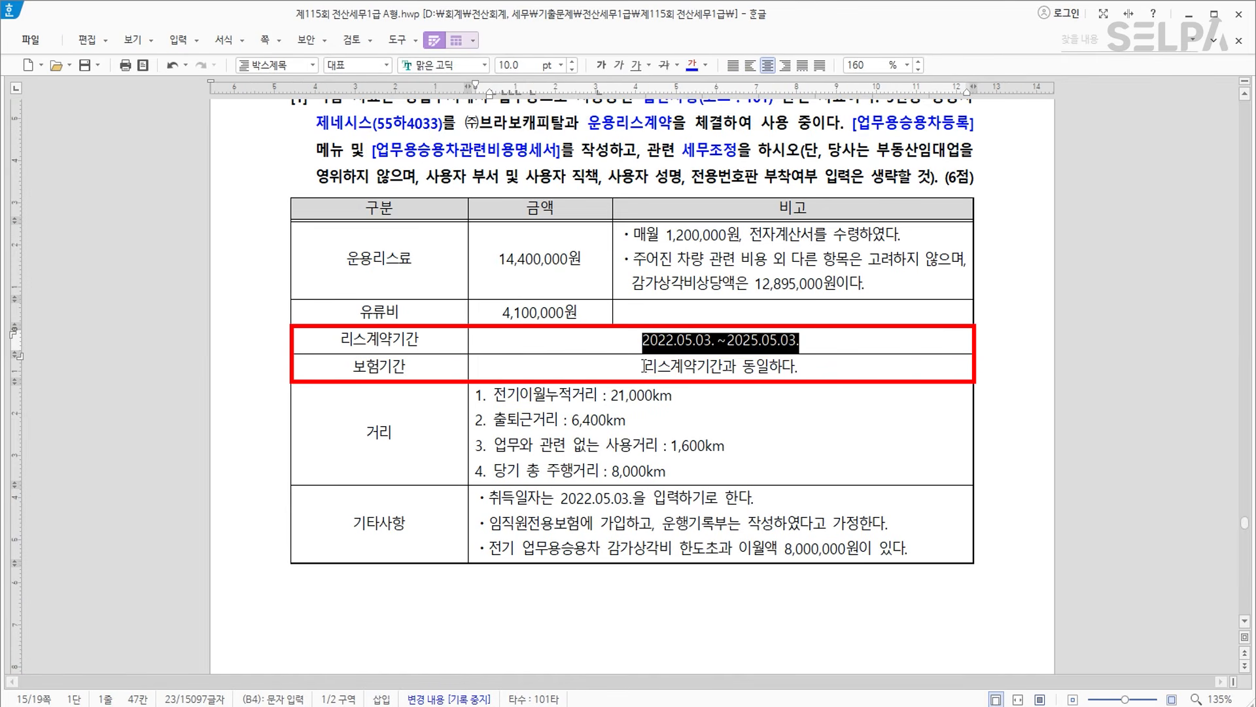
drag(644, 364, 852, 367)
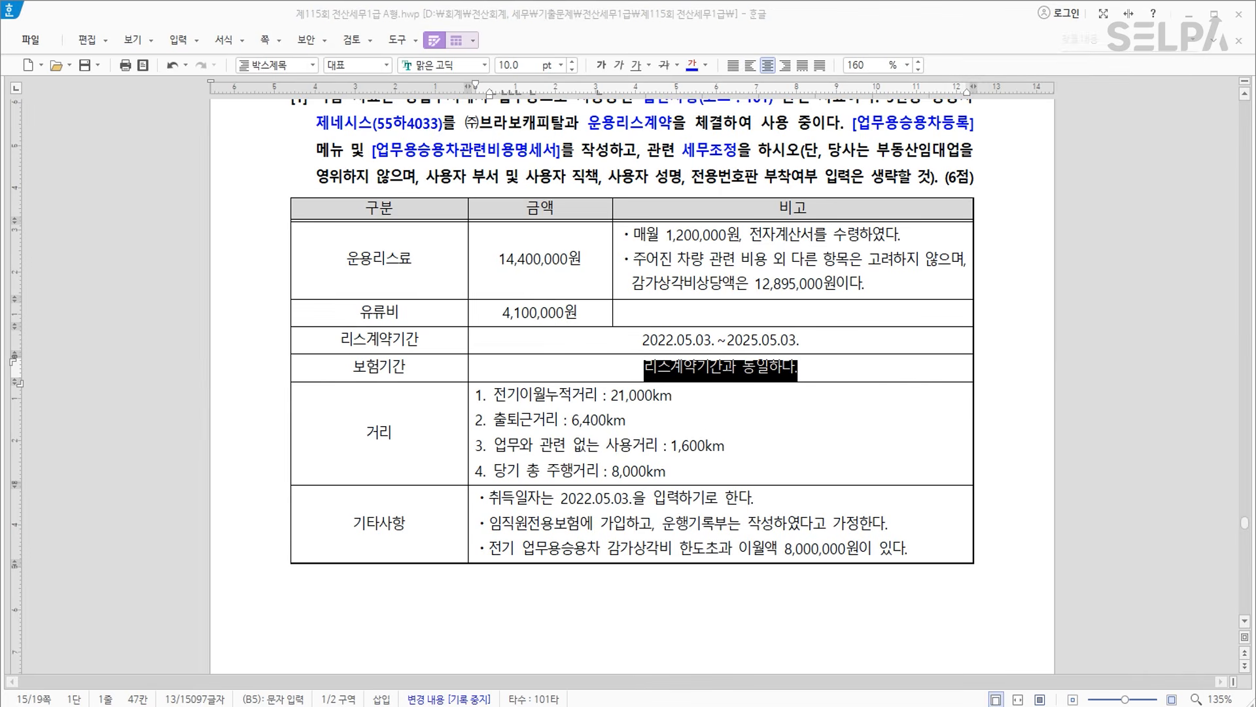
key(alt+Tab)
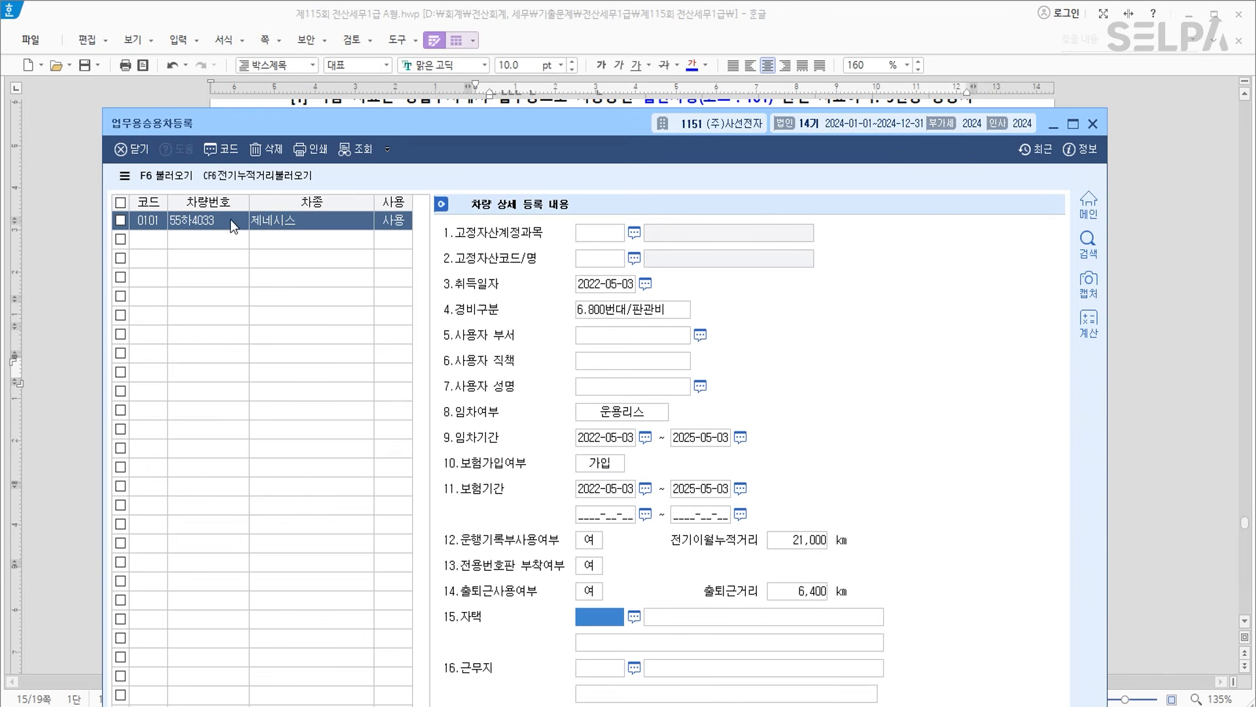
Close vehicle registration and pull the registered 제네시스 into the expense statement (새로불러오기).
click(161, 240)
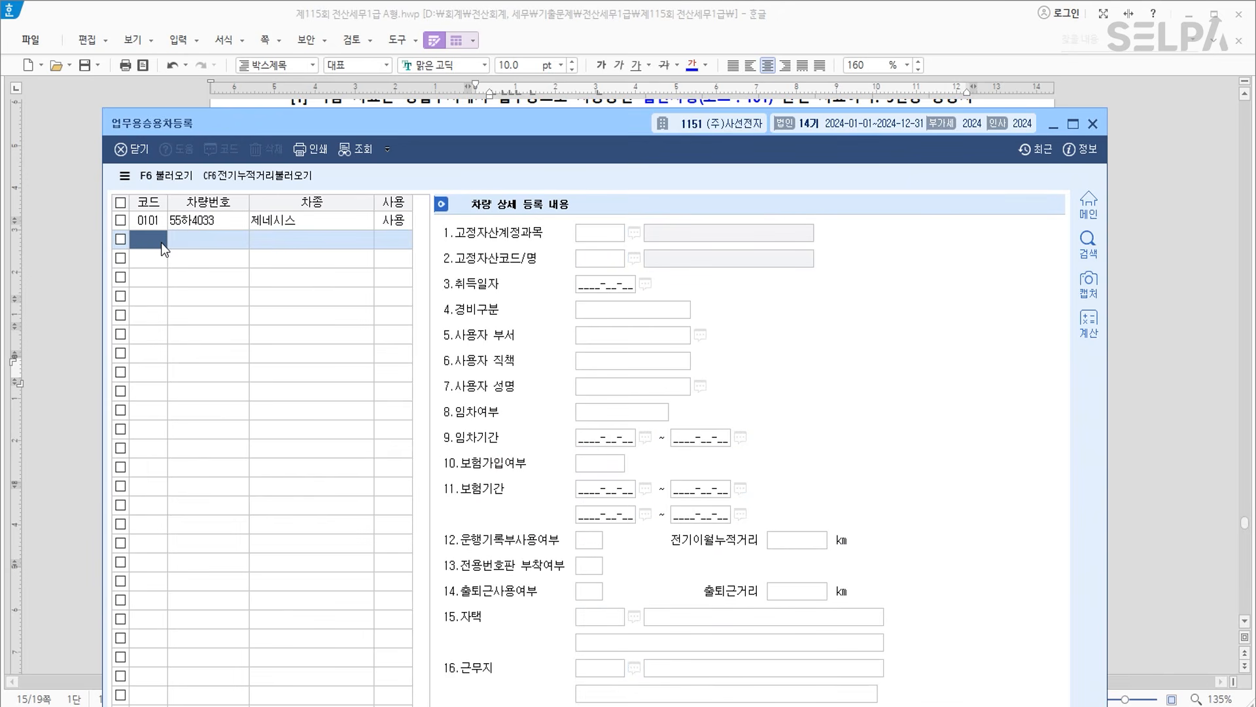
key(alt+Tab)
key(alt+Tab)
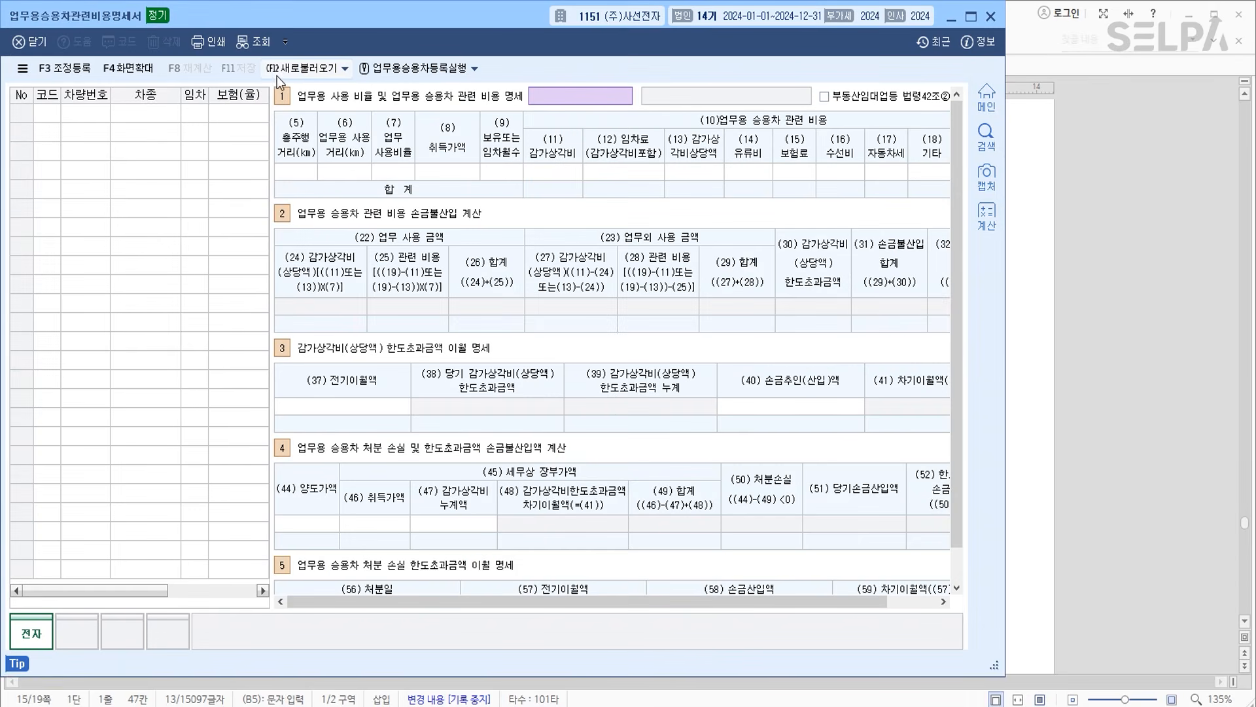
click(301, 69)
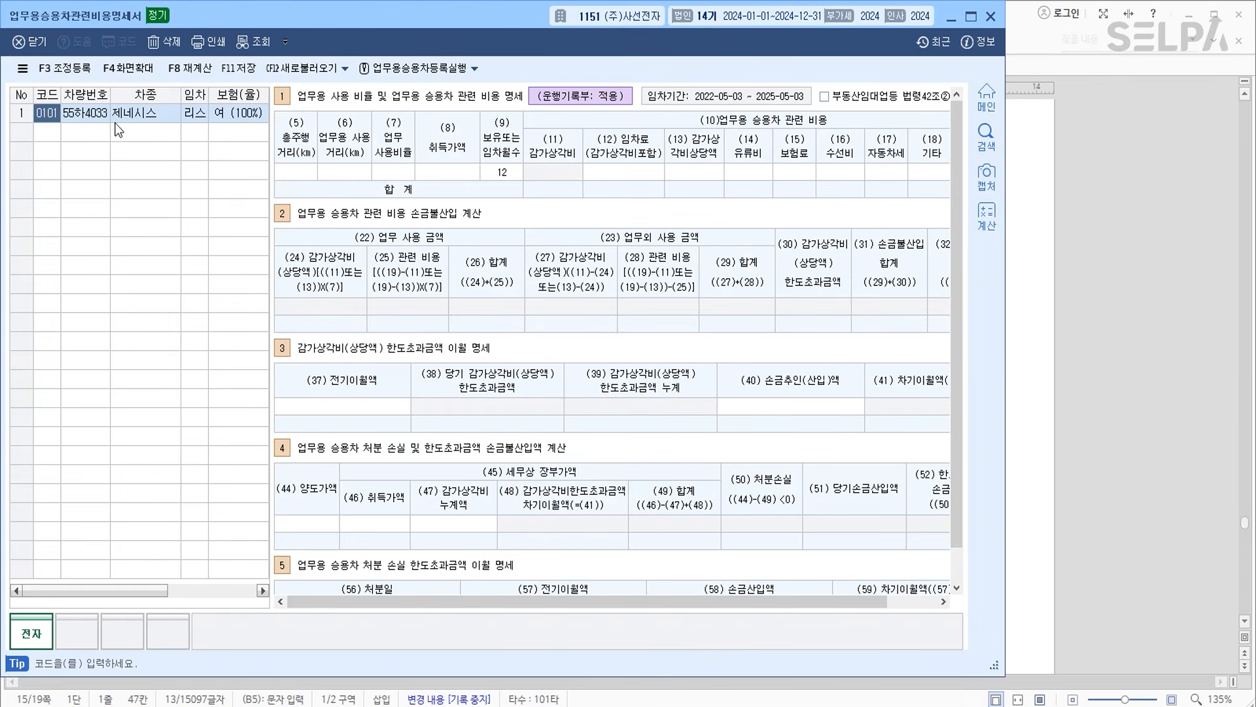
drag(422, 20, 583, 341)
scroll(681, 252, down, 5)
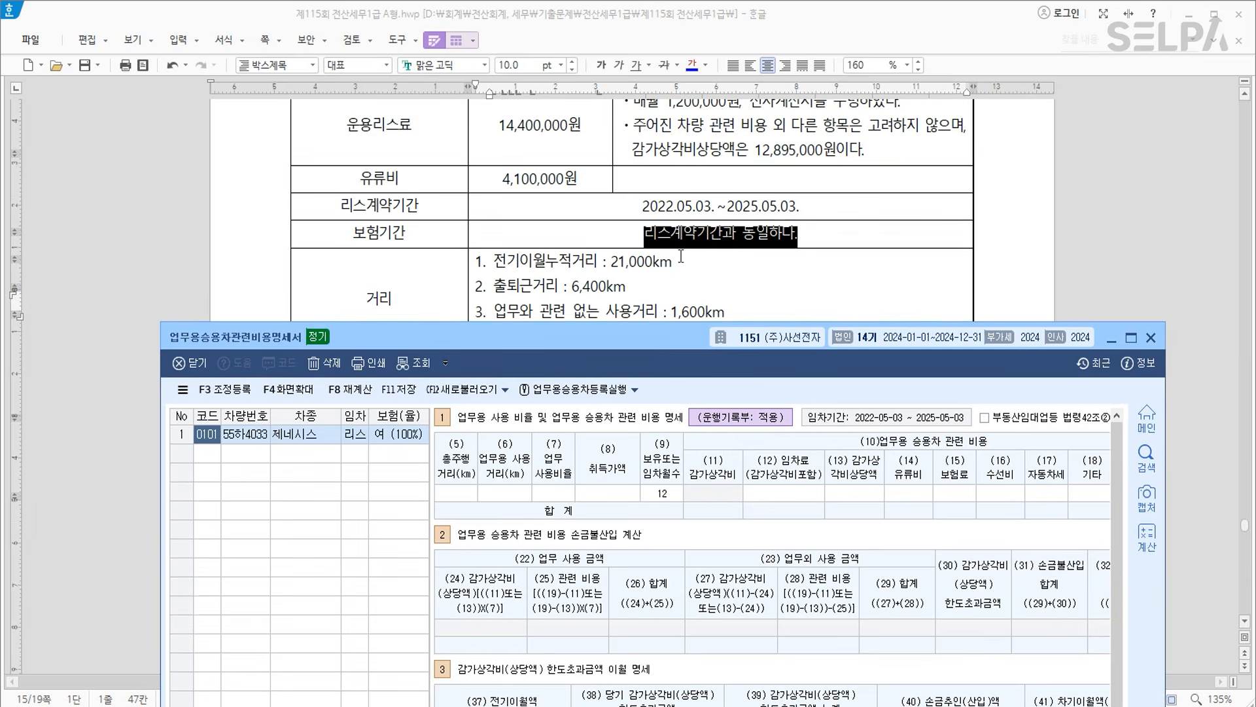
Enter 8,000 km total distance in (5) and 6,400 km business distance in (6).
click(473, 493)
text(8000)
key(Return)
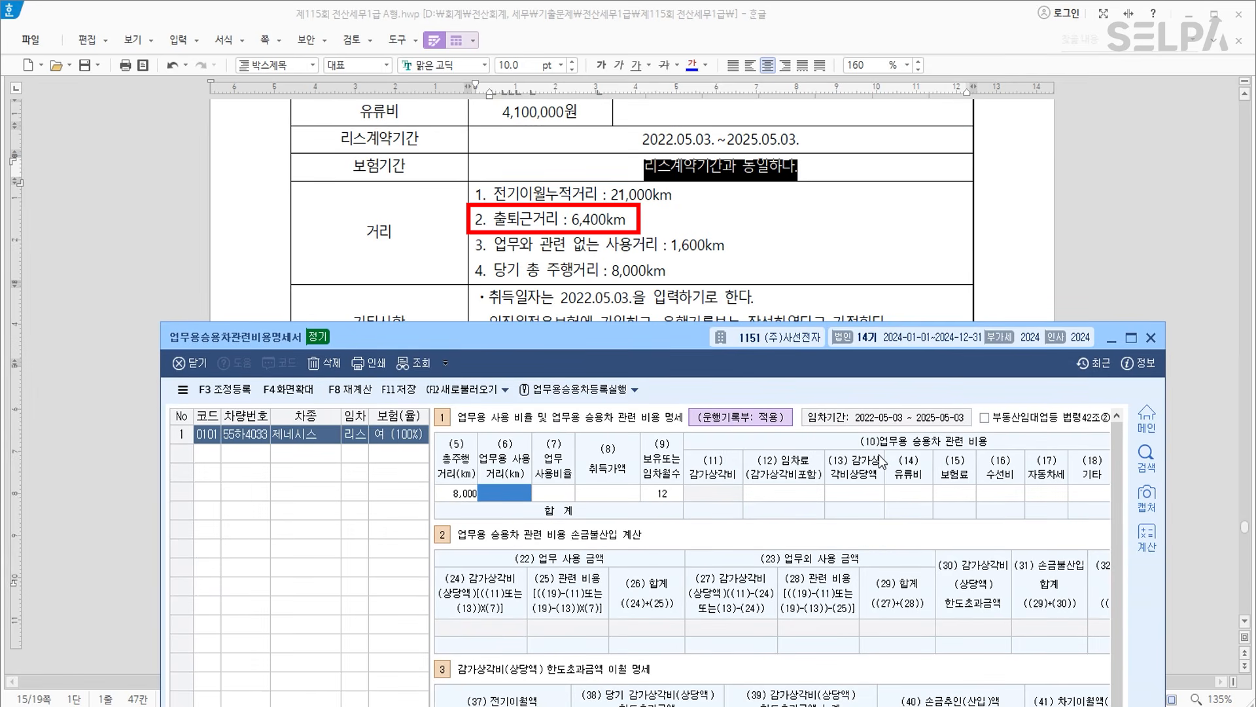
text(6400)
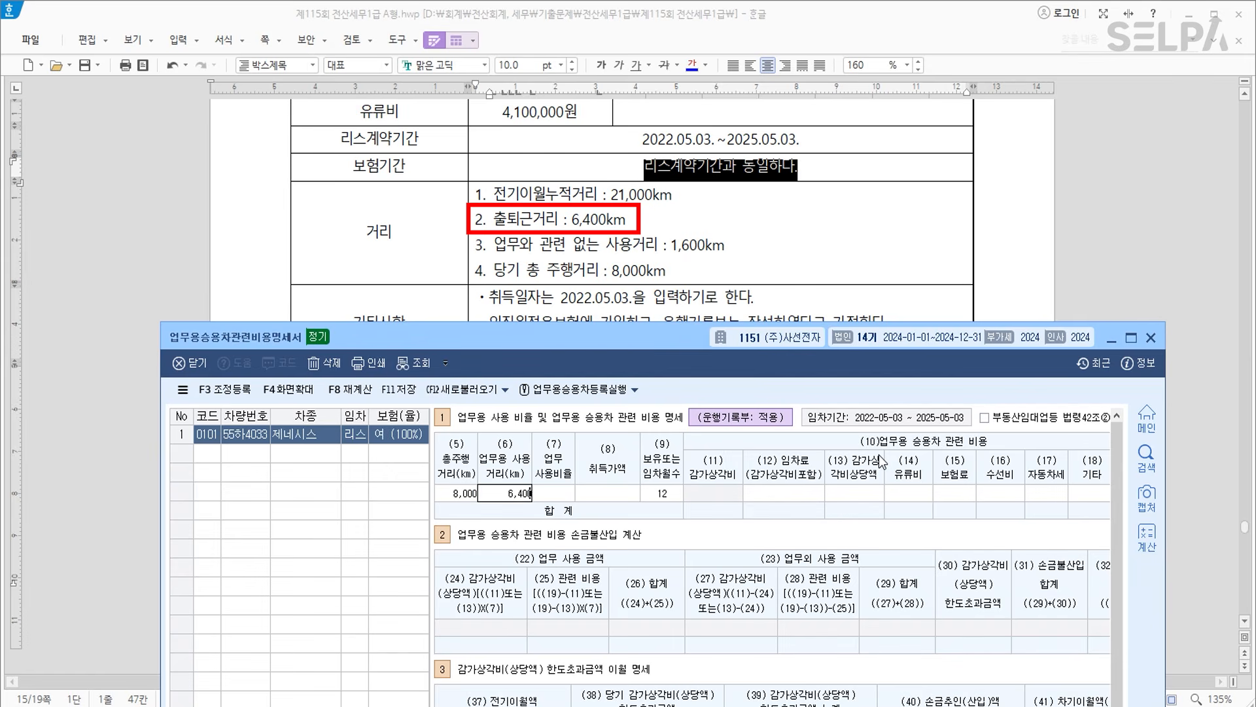
key(Return)
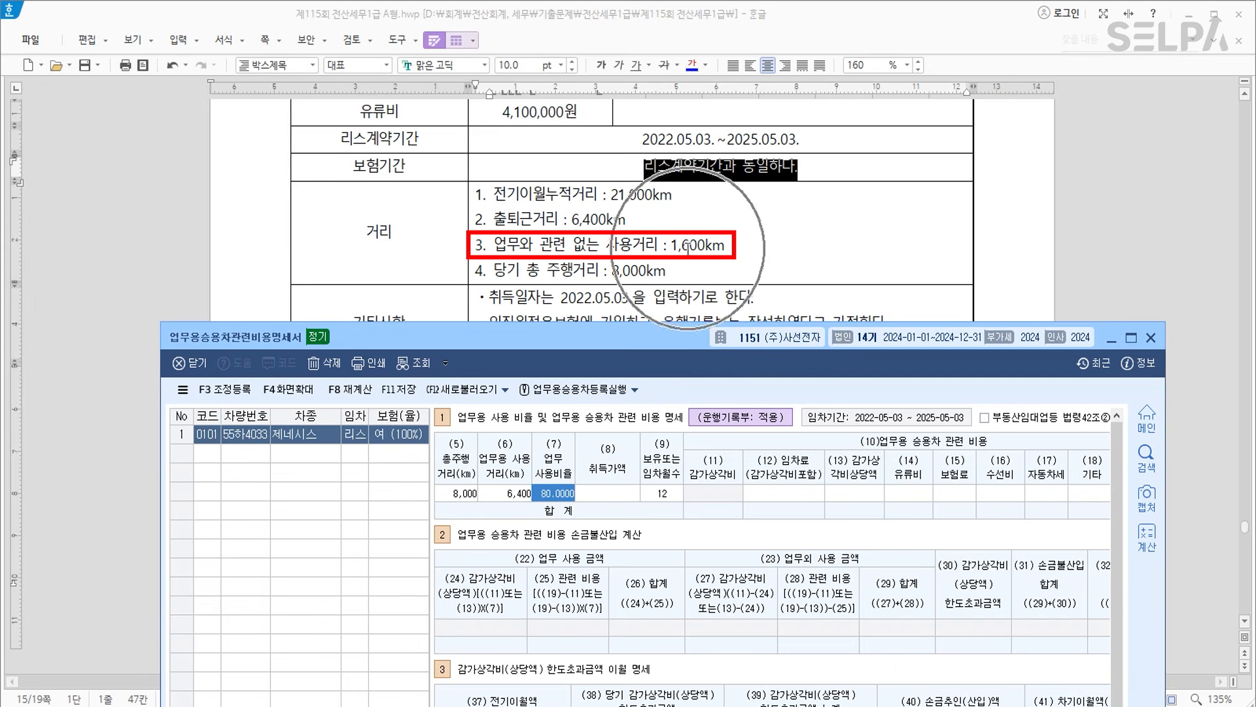
Colour the problem's non-business distance line blue and go to lease fee cell (12).
click(494, 245)
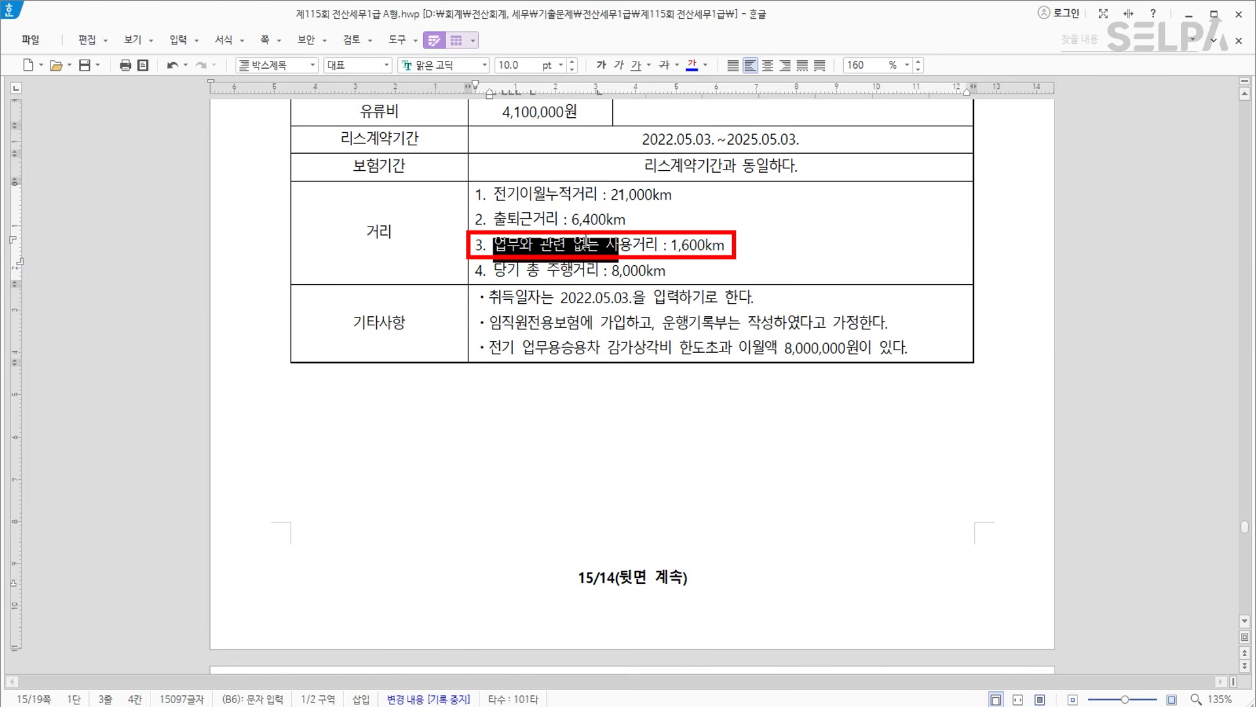
drag(586, 241, 728, 244)
click(695, 69)
key(alt+Tab)
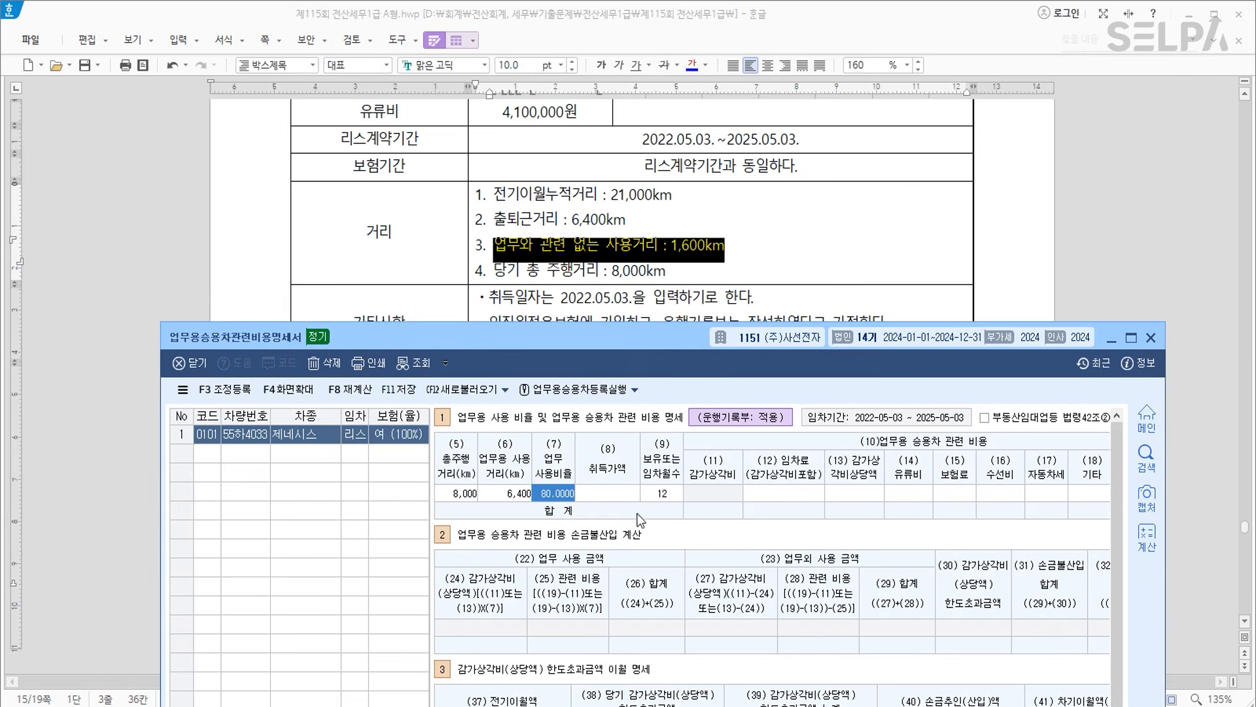
click(615, 494)
click(795, 489)
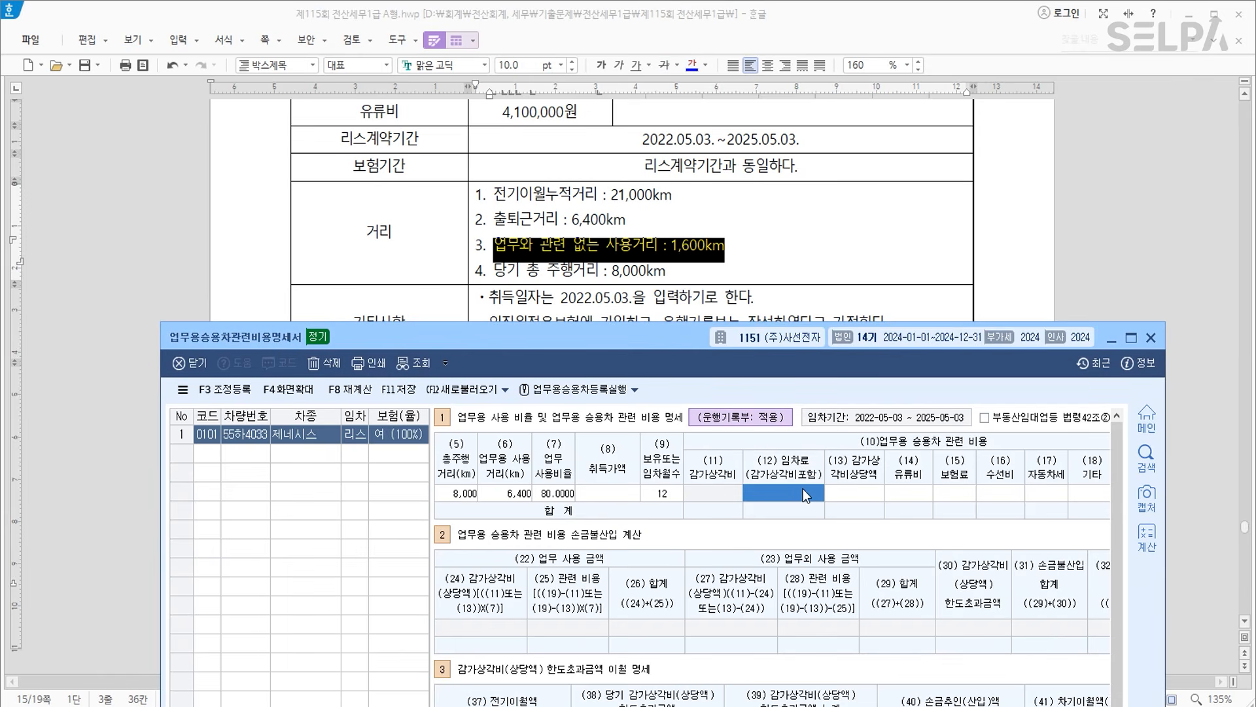
Enter lease fee 14,400,000, depreciation equivalent 12,895,000 and fuel cost 4,100,000.
scroll(778, 231, up, 3)
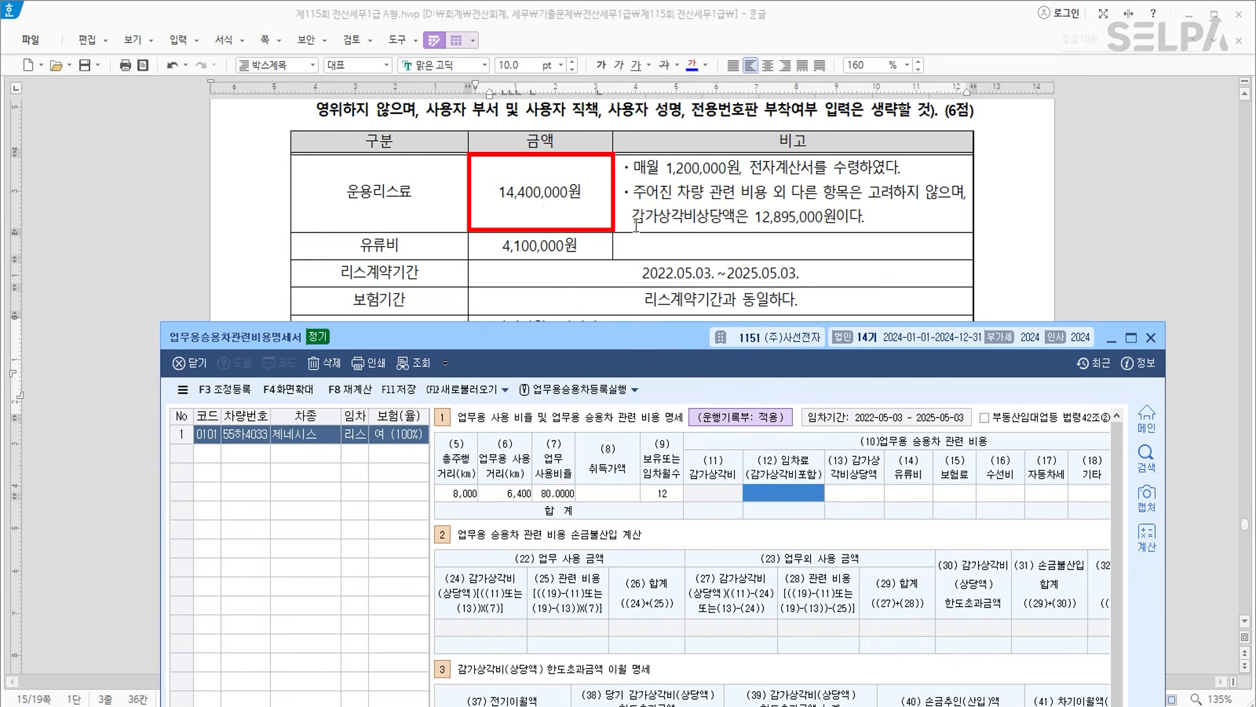
text(14,400,000)
key(Return)
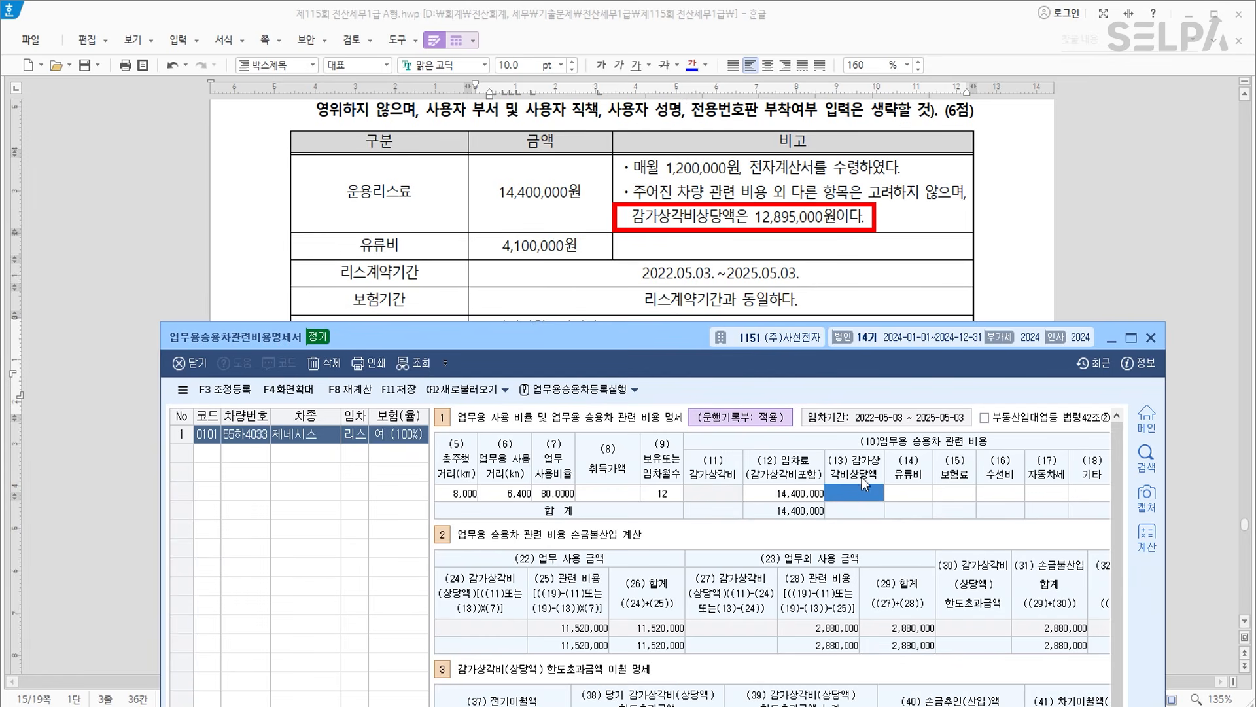
text(12,895,000)
key(Return)
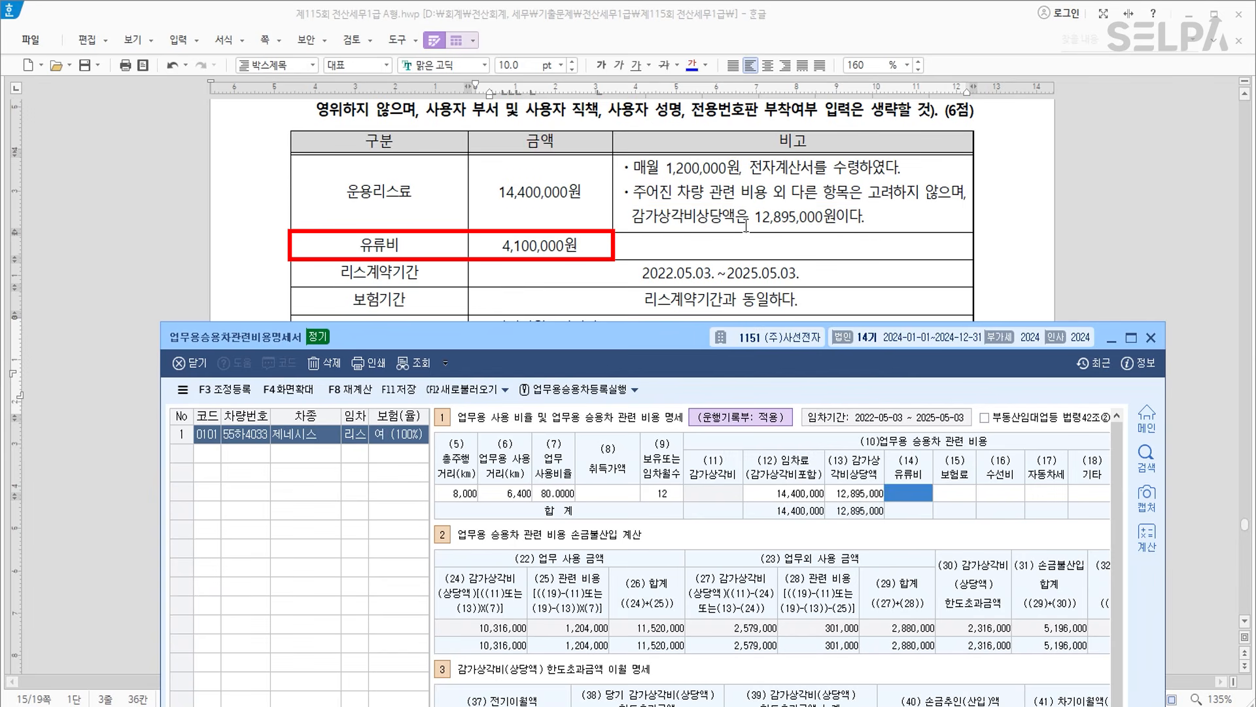
text(4100000)
key(Return)
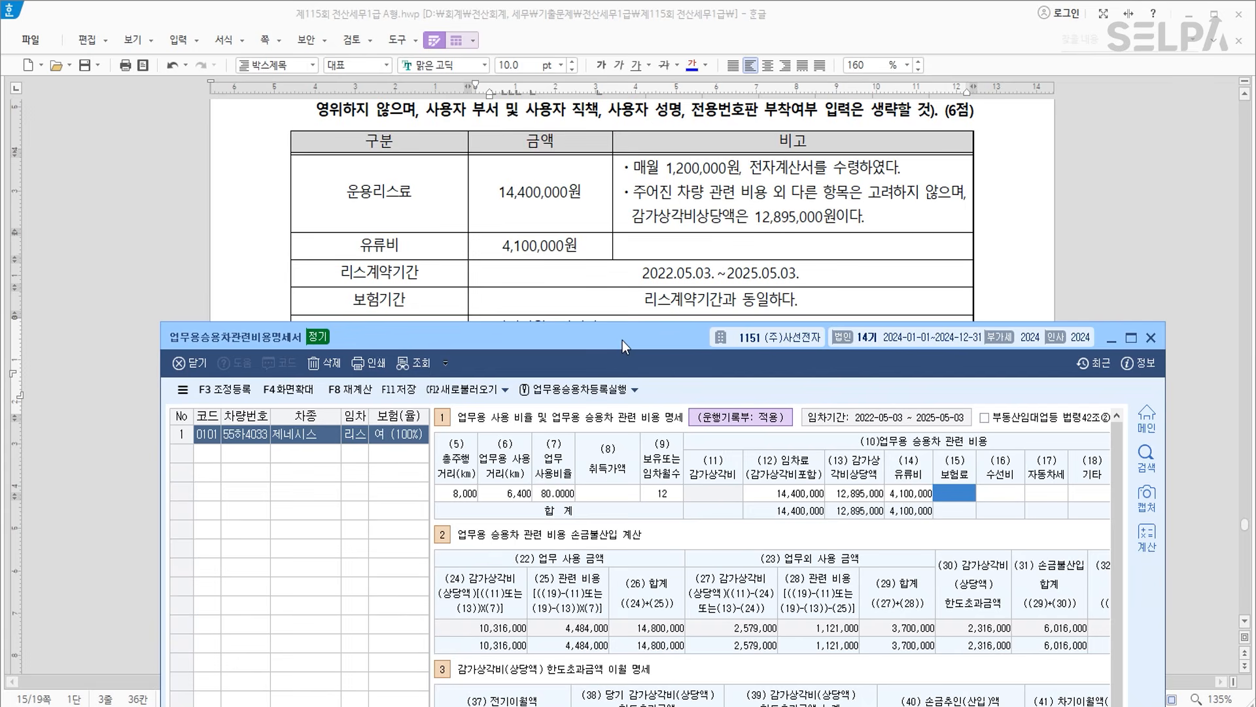
Enter the 8,000,000 prior-year carry-over in cell (37) 전기이월액.
drag(622, 340, 615, 391)
scroll(648, 327, down, 3)
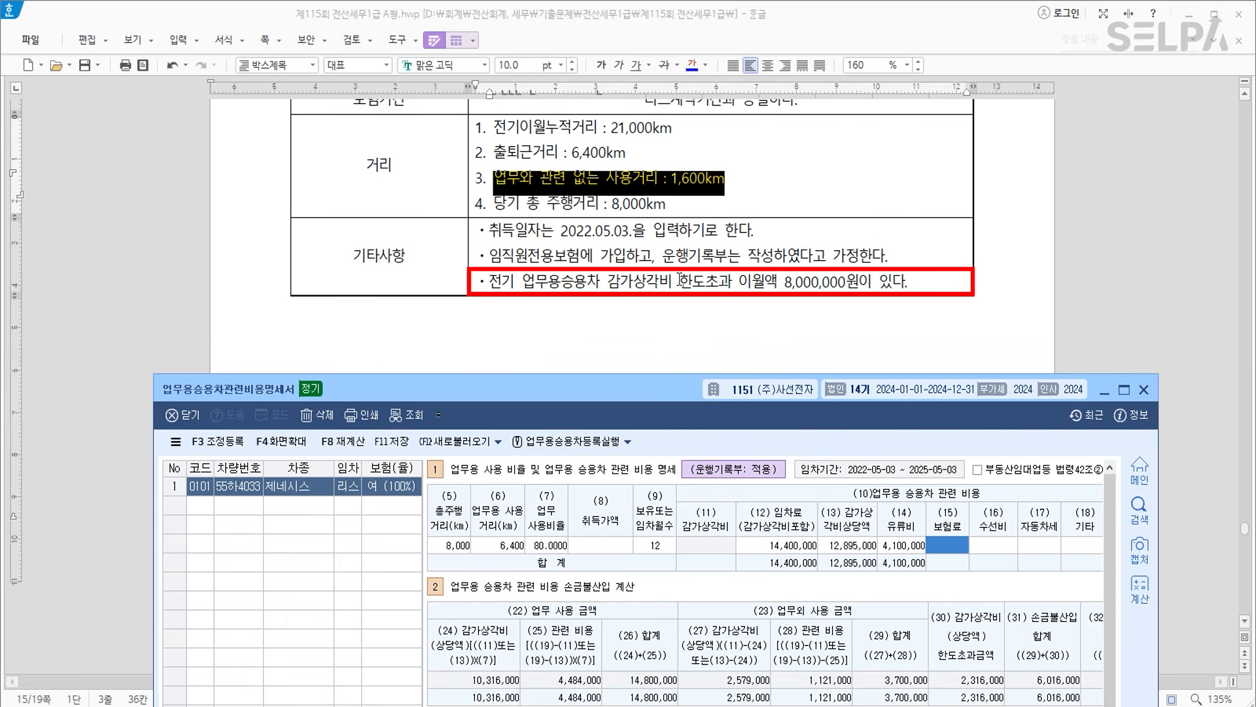
drag(653, 390, 651, 87)
click(525, 474)
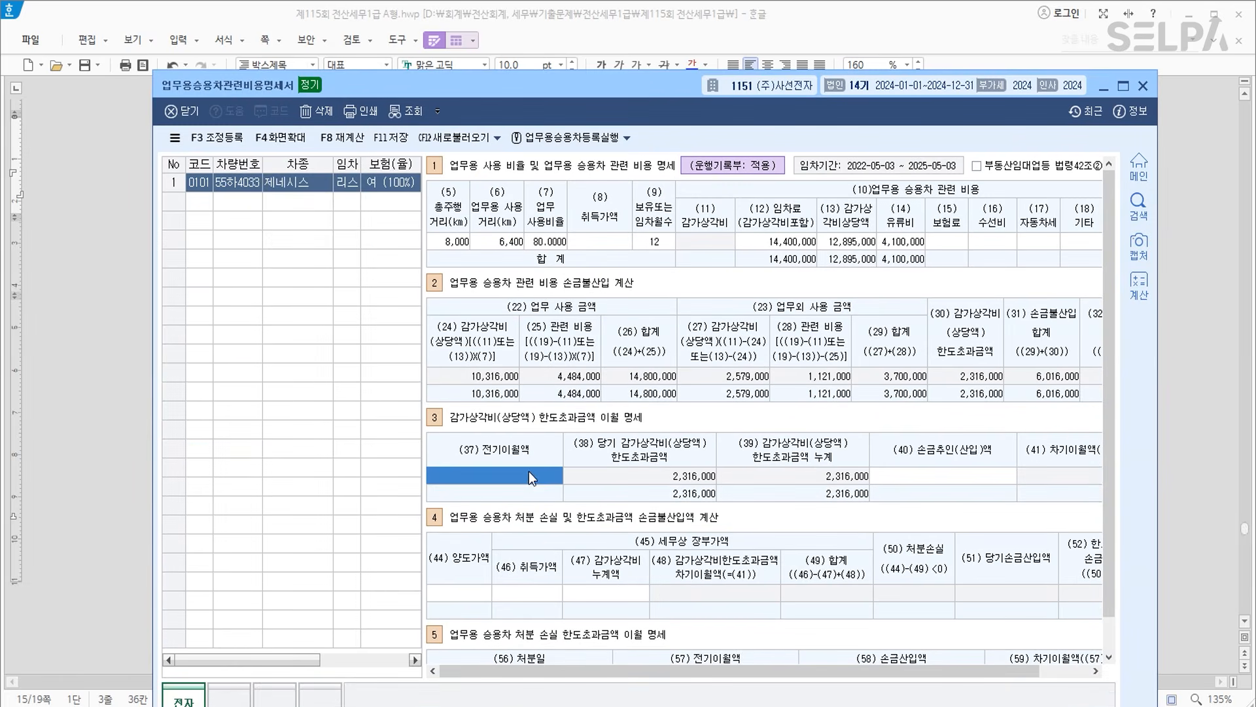
text(8000000)
key(Return)
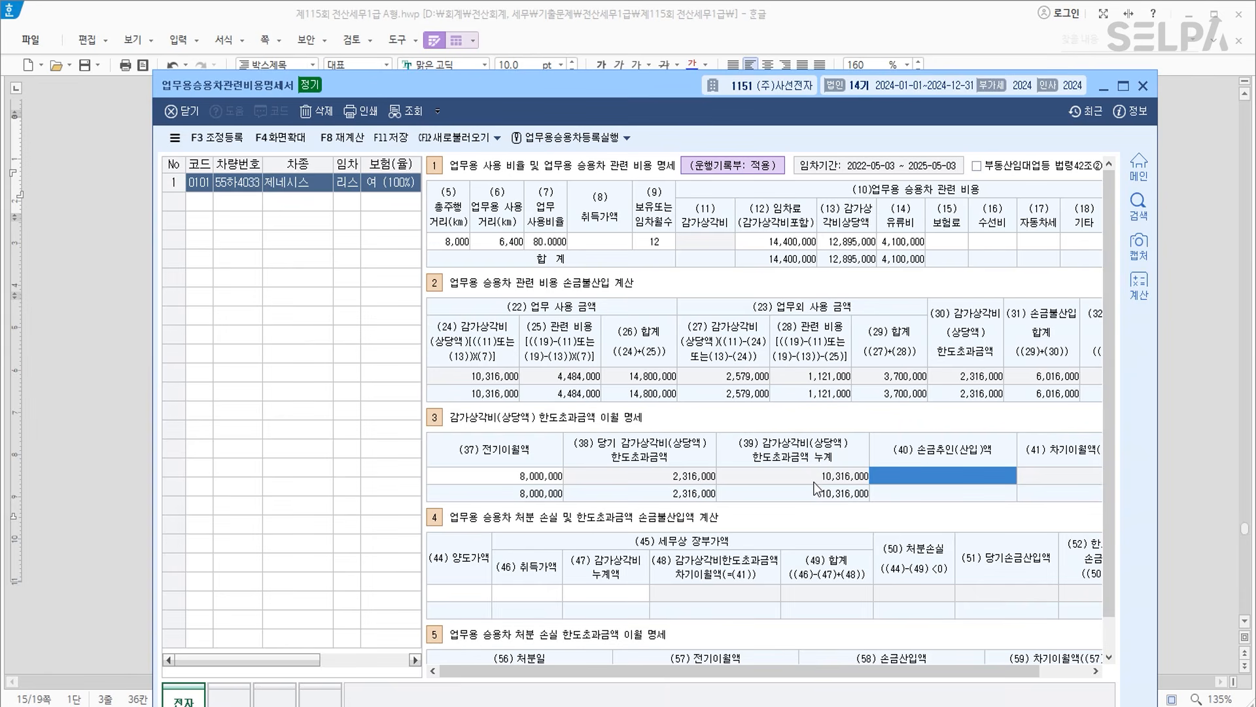
Register the 업무미사용 adjustment of 3,700,000 with 상여 disposition.
click(234, 140)
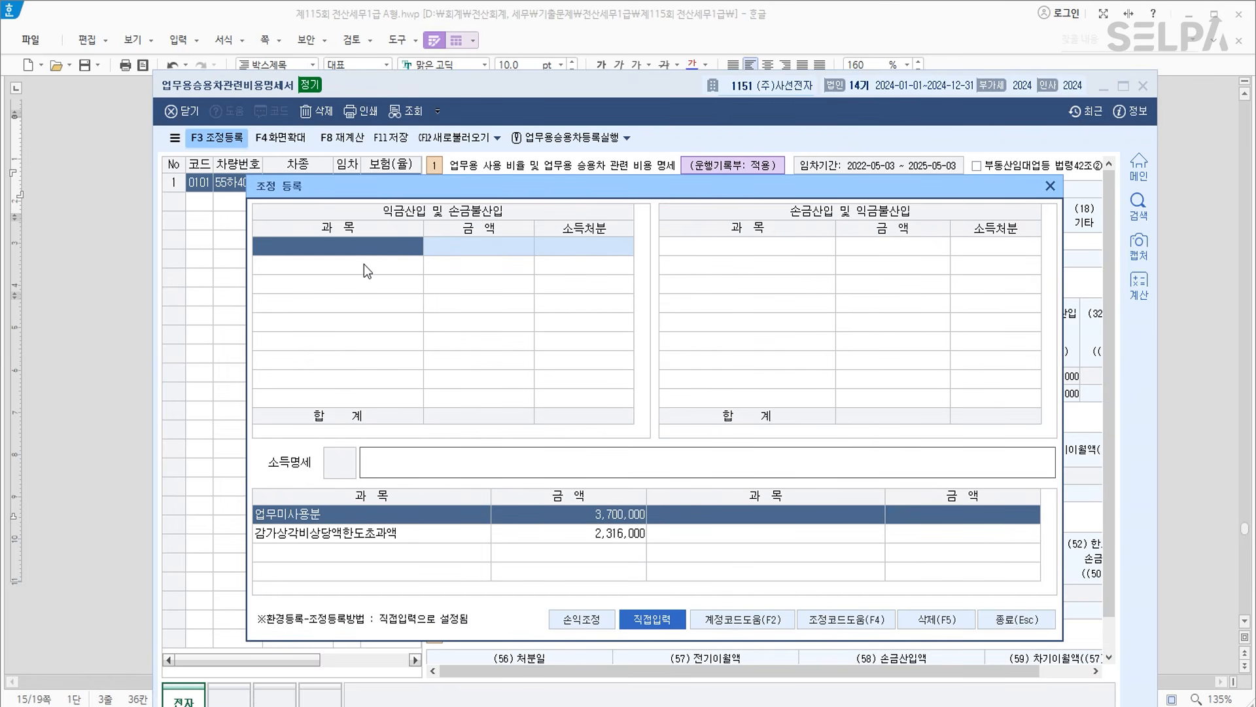
key(F4)
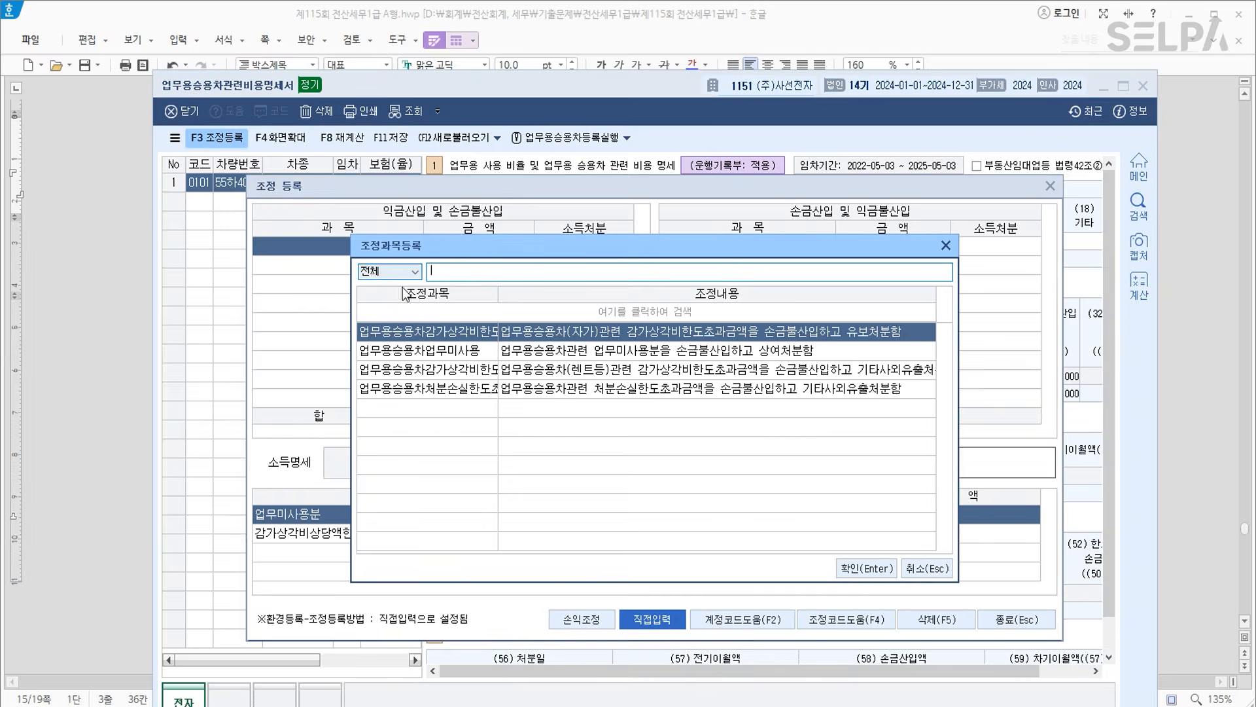
click(476, 352)
click(840, 569)
text(3,700,000)
key(Return)
key(Return)
key(Return)
Add 감가상각비한도초과 2,316,000 as 기타사외유출, then save and close the business-car statement.
key(F4)
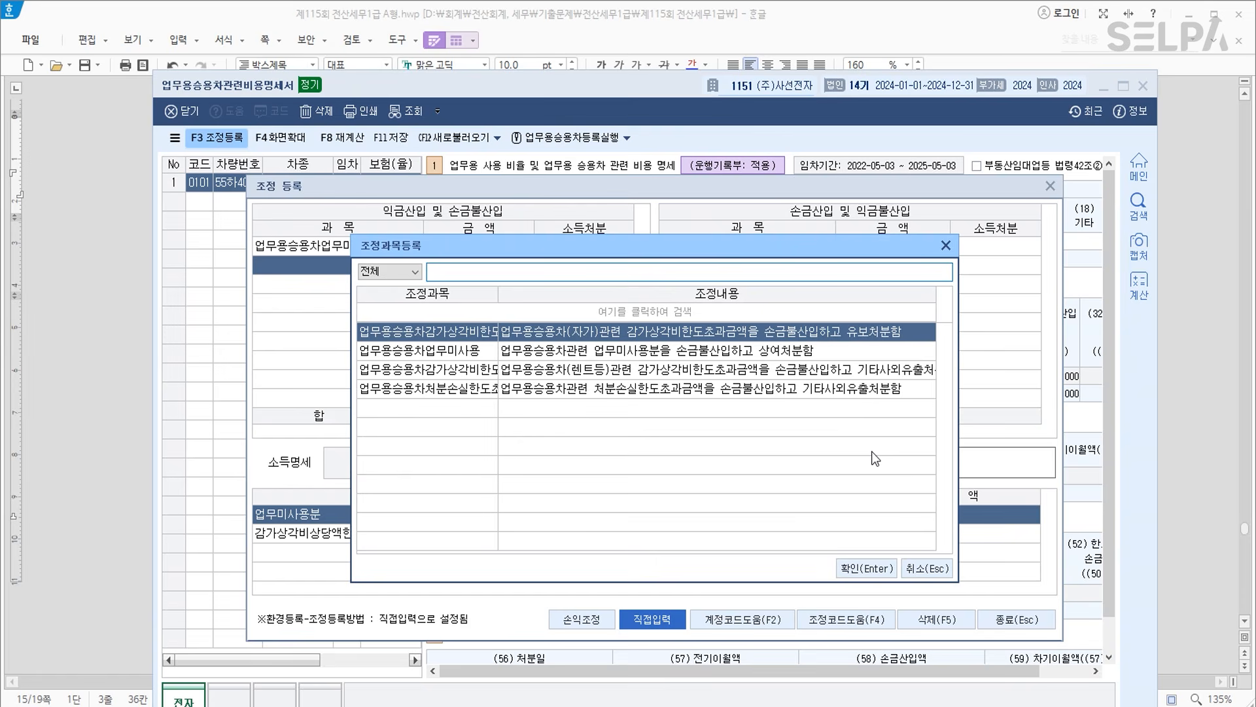
key(Down)
key(Down)
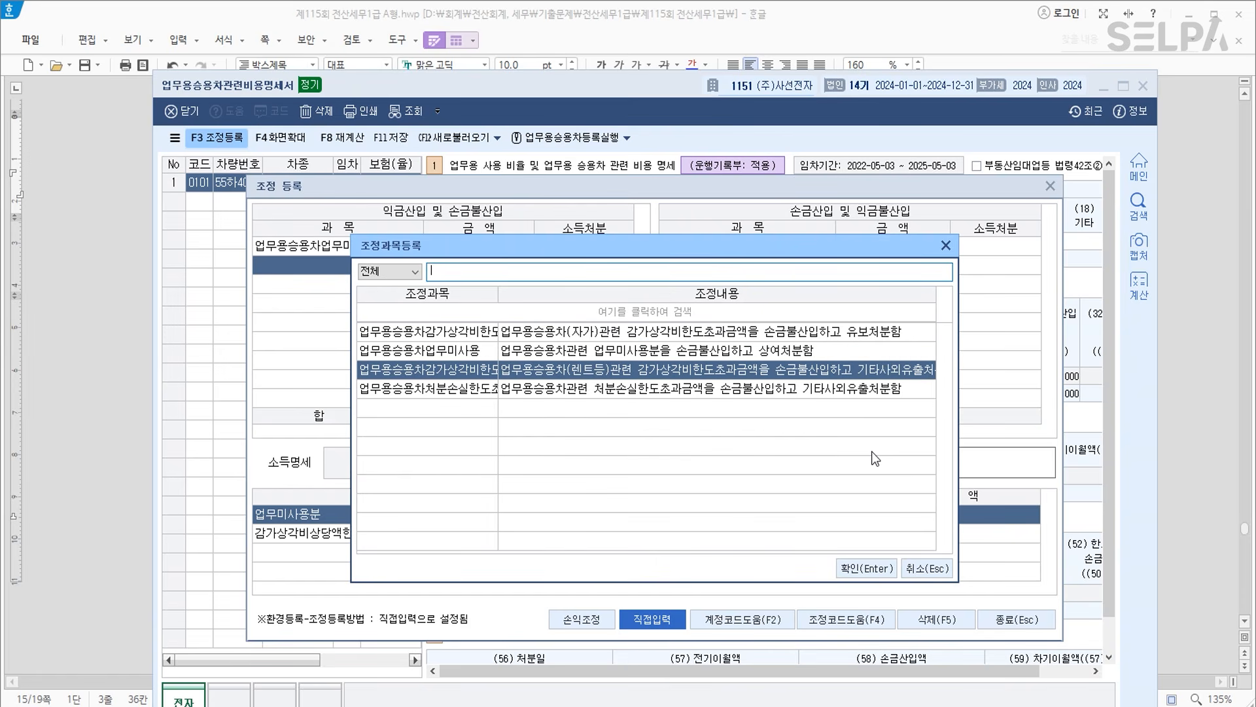
key(Return)
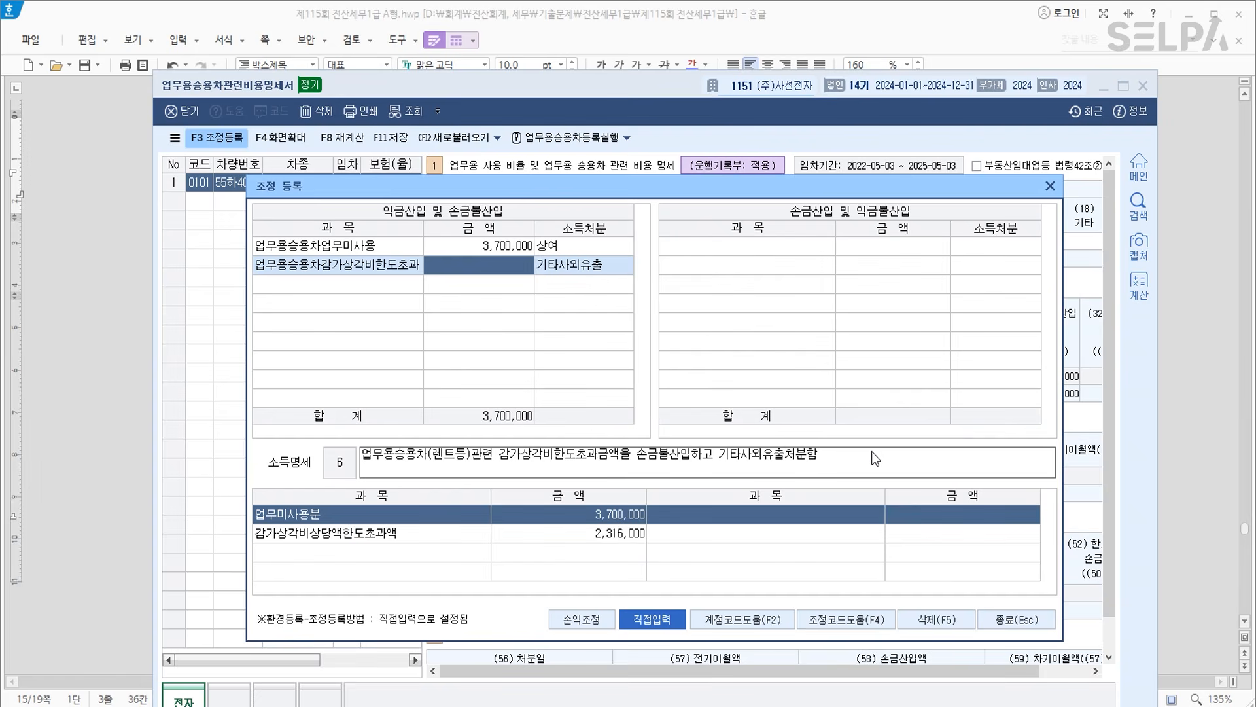
text(2316000)
key(Return)
key(Return)
key(Return)
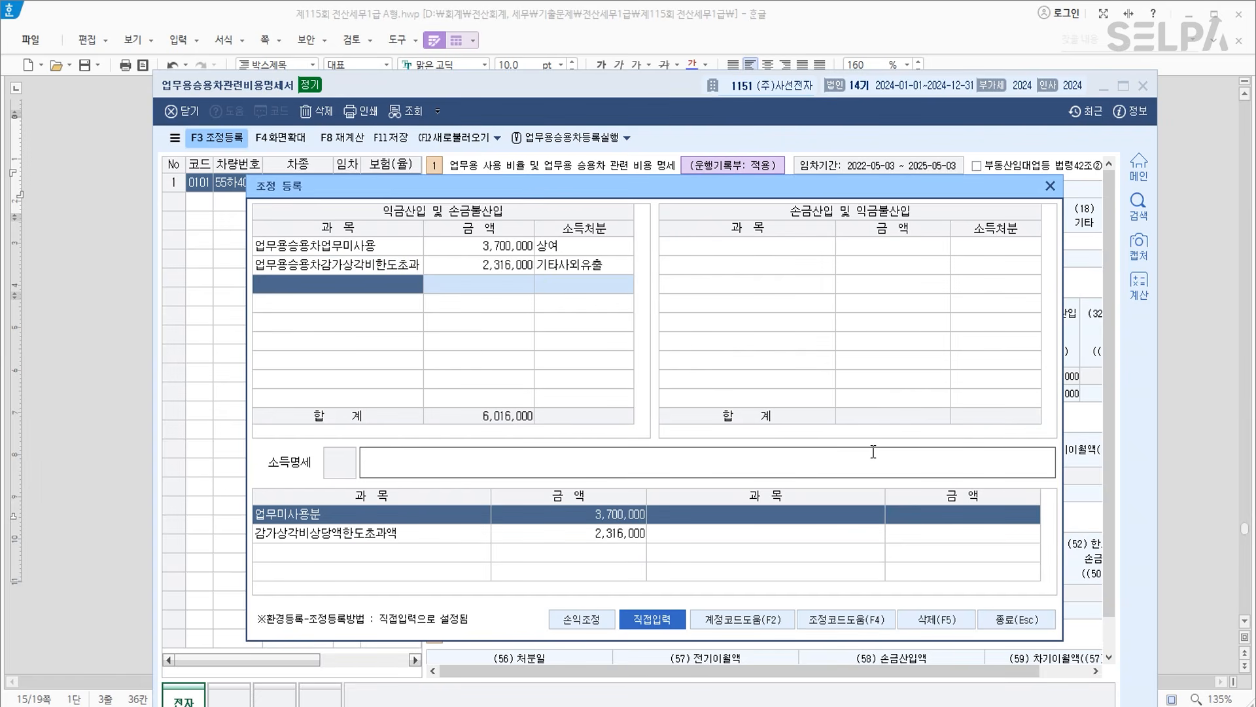
click(1011, 622)
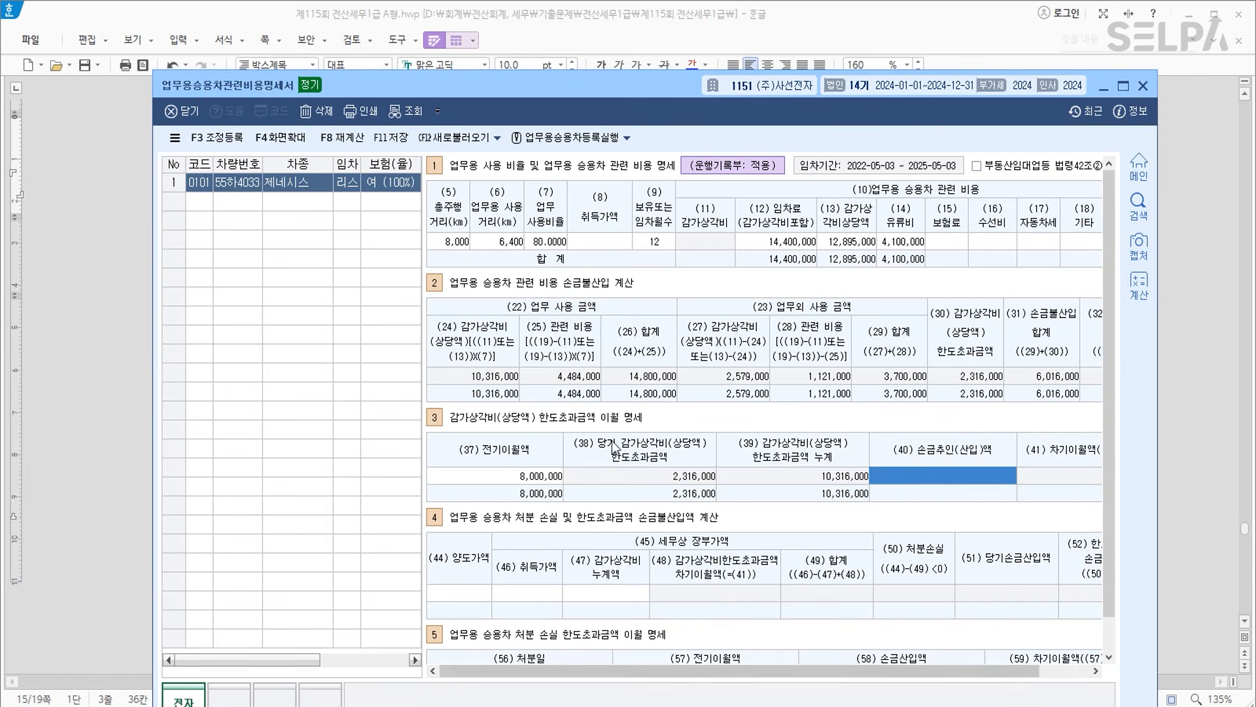
click(391, 137)
click(1143, 86)
Make the word 세무조정 in question [2] blue.
scroll(658, 428, down, 5)
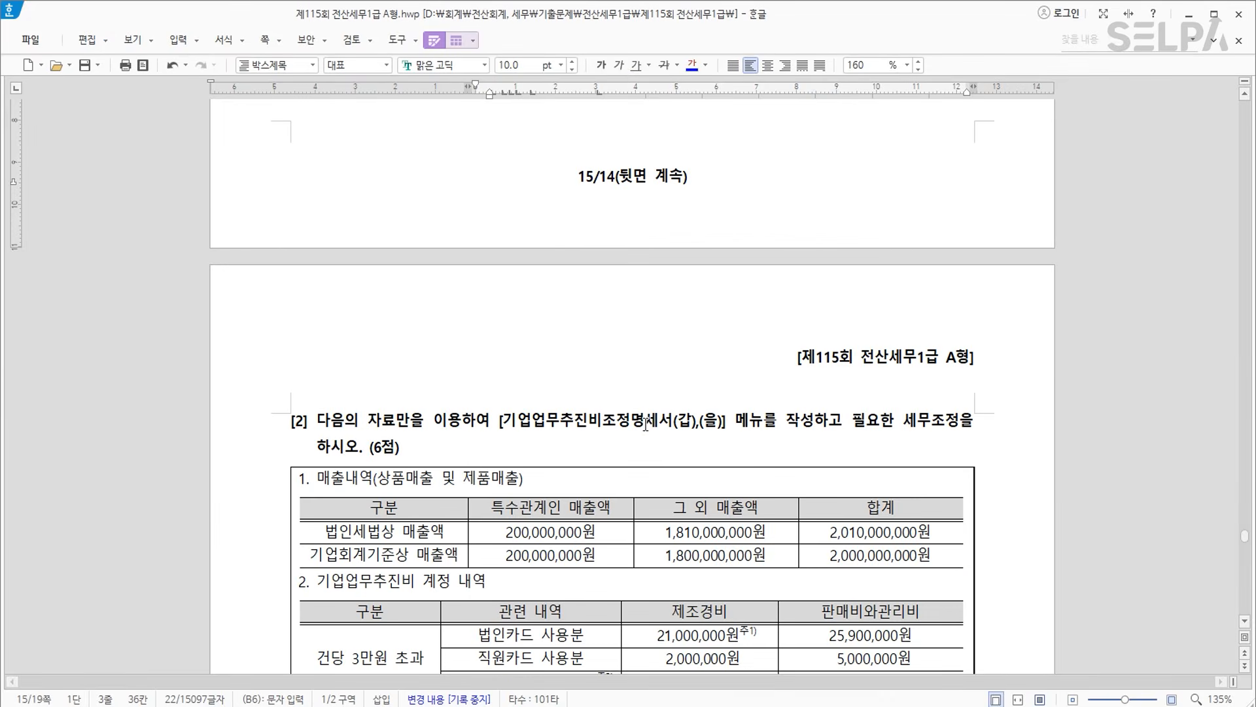
scroll(648, 424, down, 2)
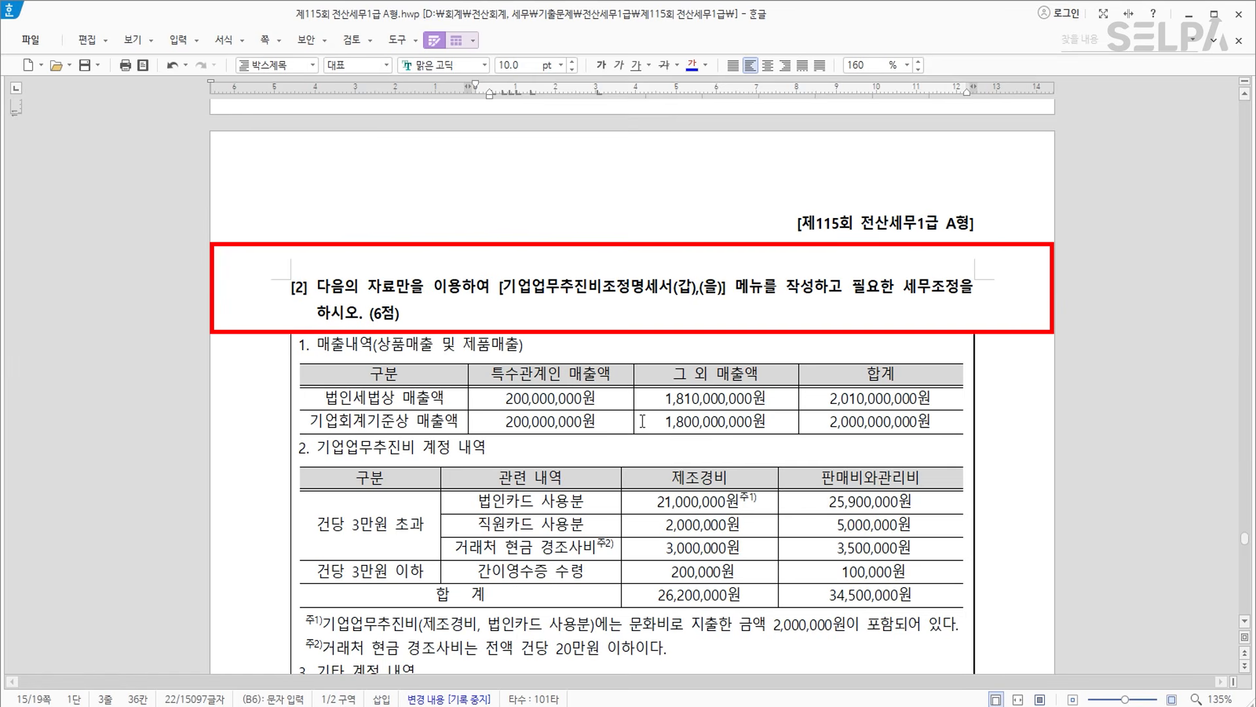
drag(499, 286, 814, 288)
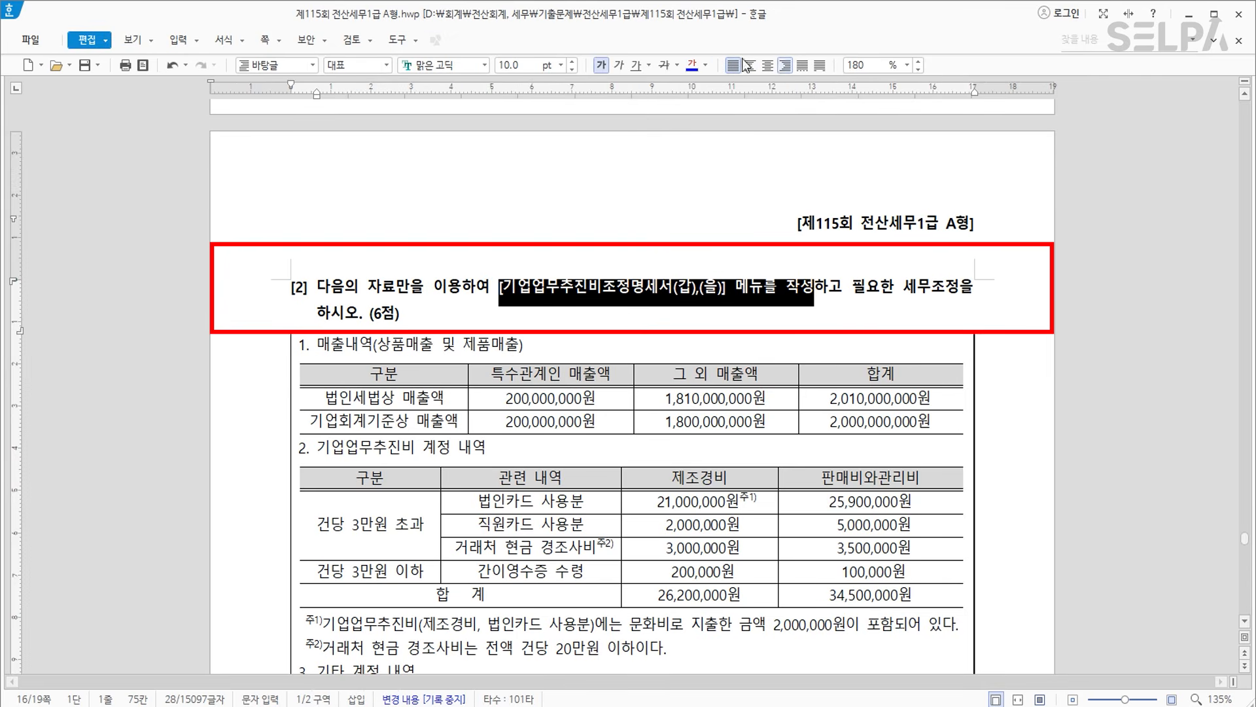
drag(904, 286, 959, 288)
click(699, 66)
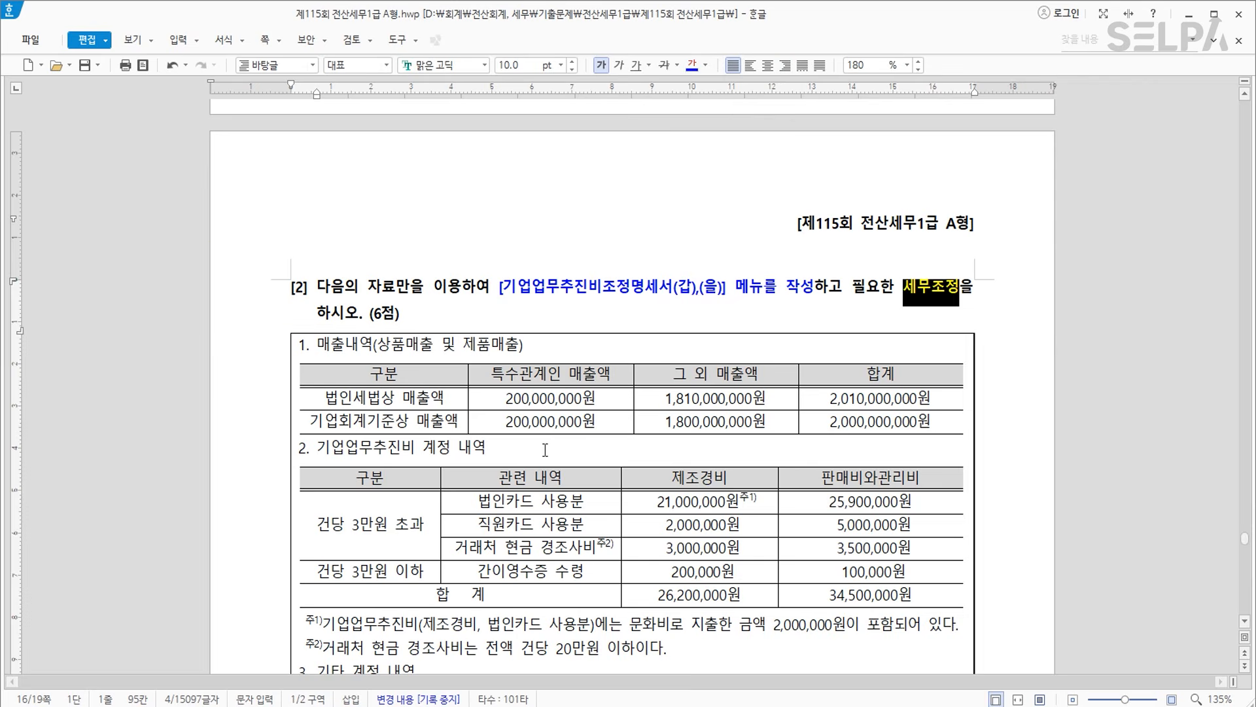
Strike through the 법인세법상 매출액 row.
scroll(546, 456, down, 3)
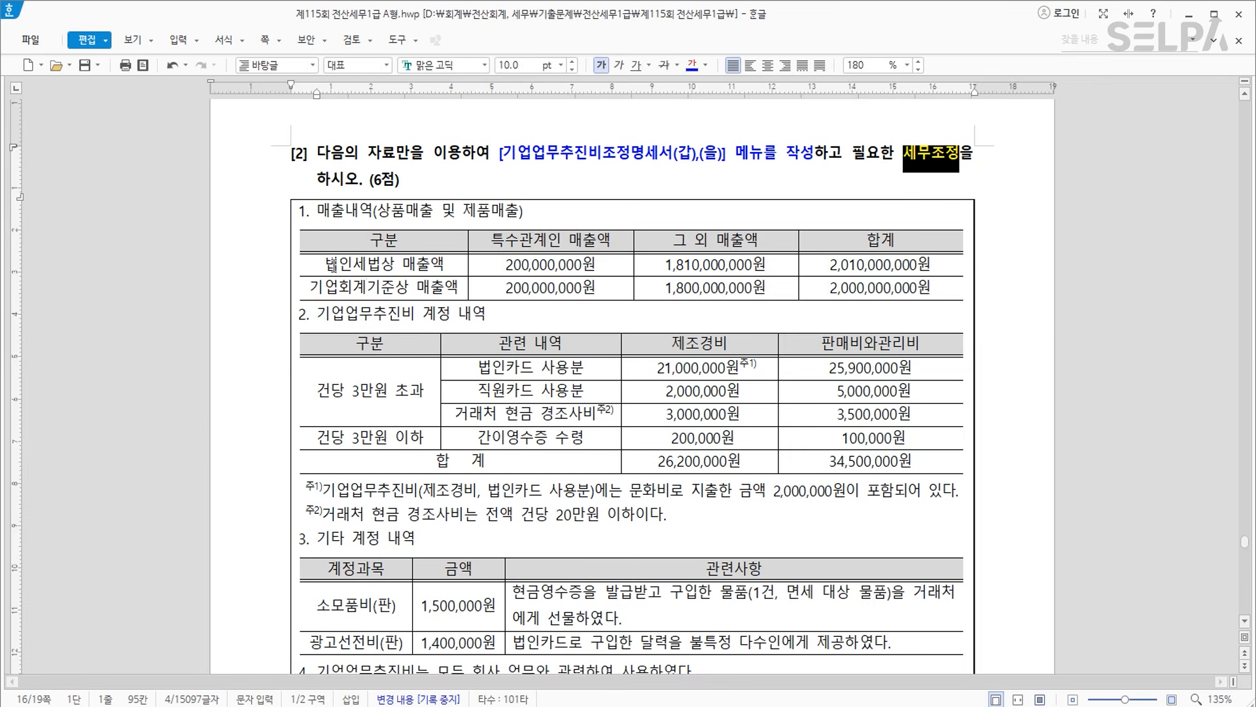
click(559, 156)
drag(346, 264, 880, 264)
click(666, 66)
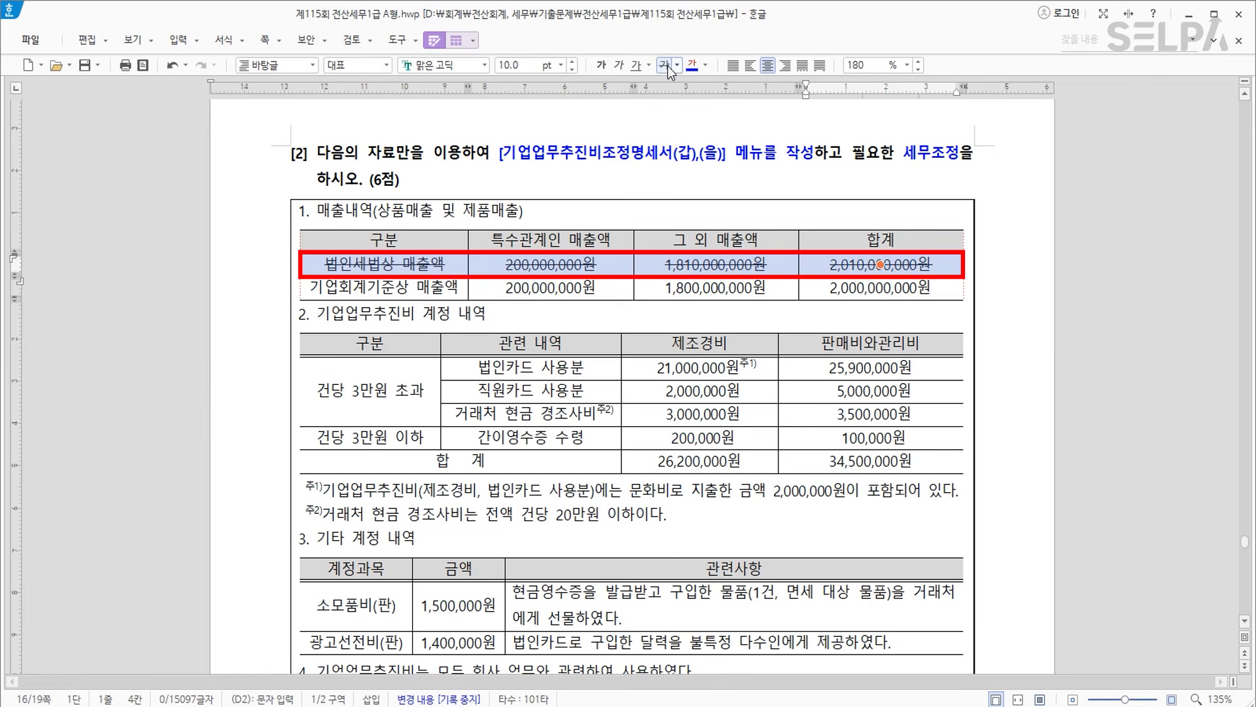
Make the whole 기업회계기준상 매출액 row bold and blue.
click(432, 288)
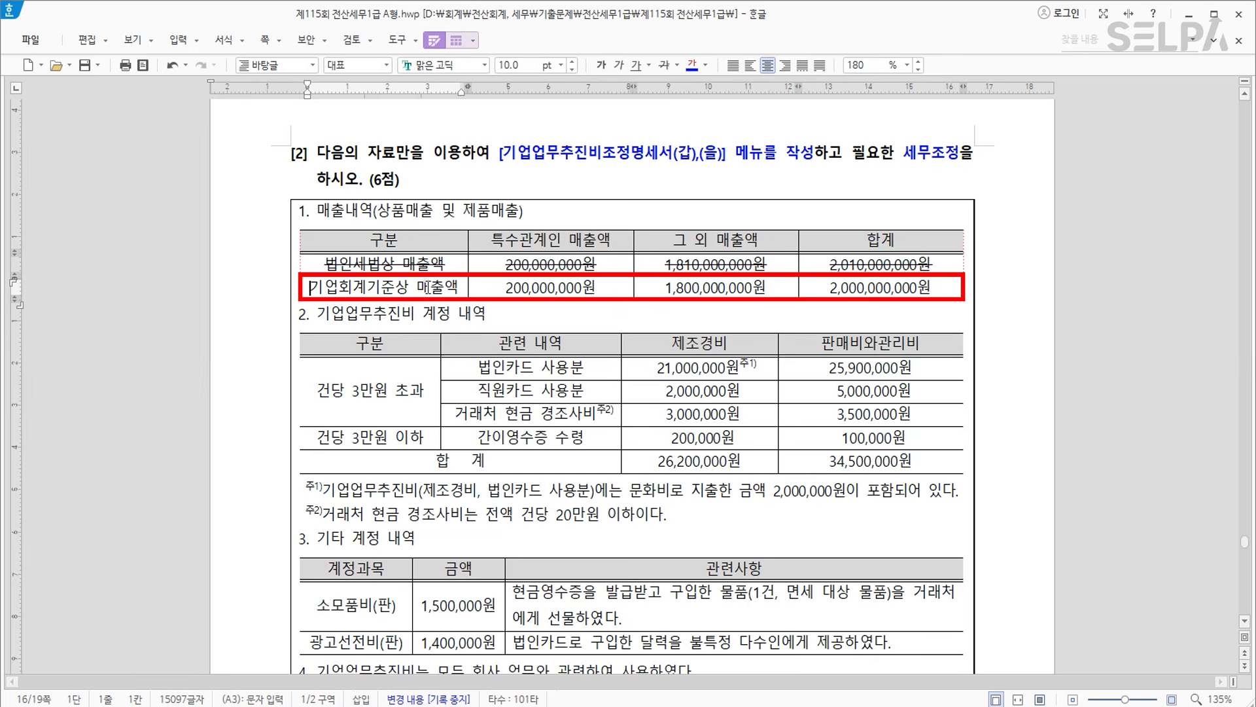
drag(328, 288, 815, 317)
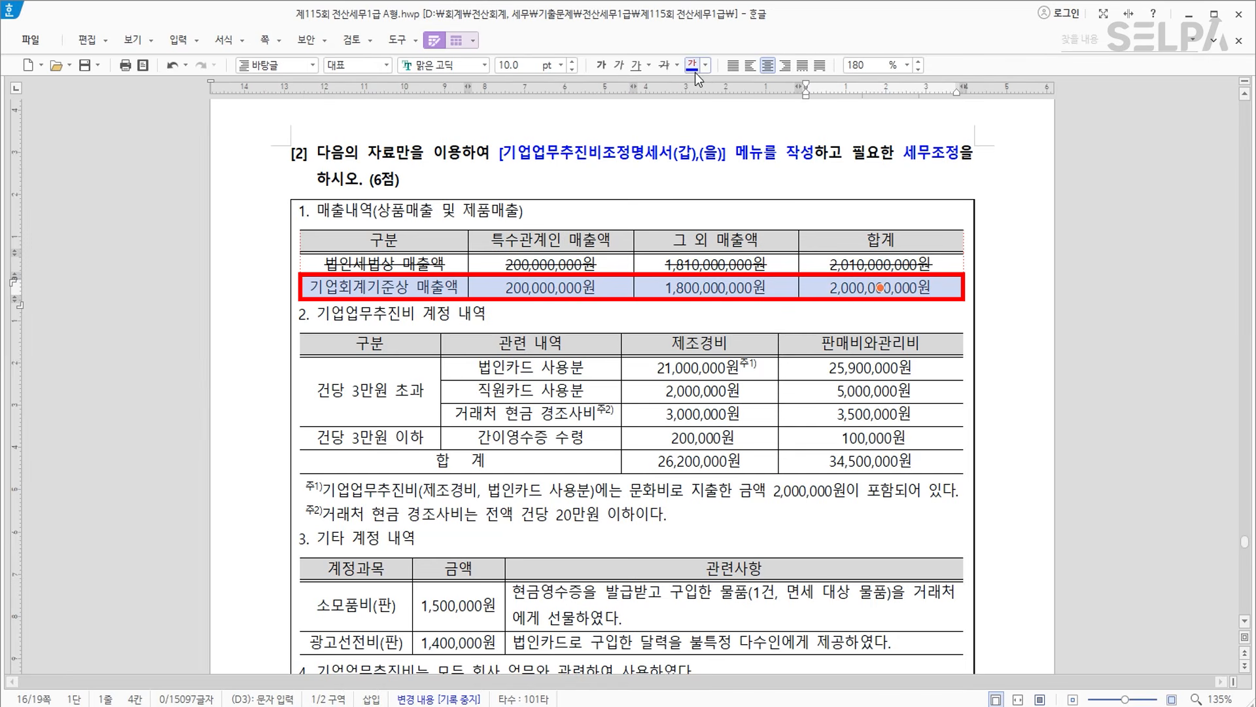
click(600, 68)
click(595, 323)
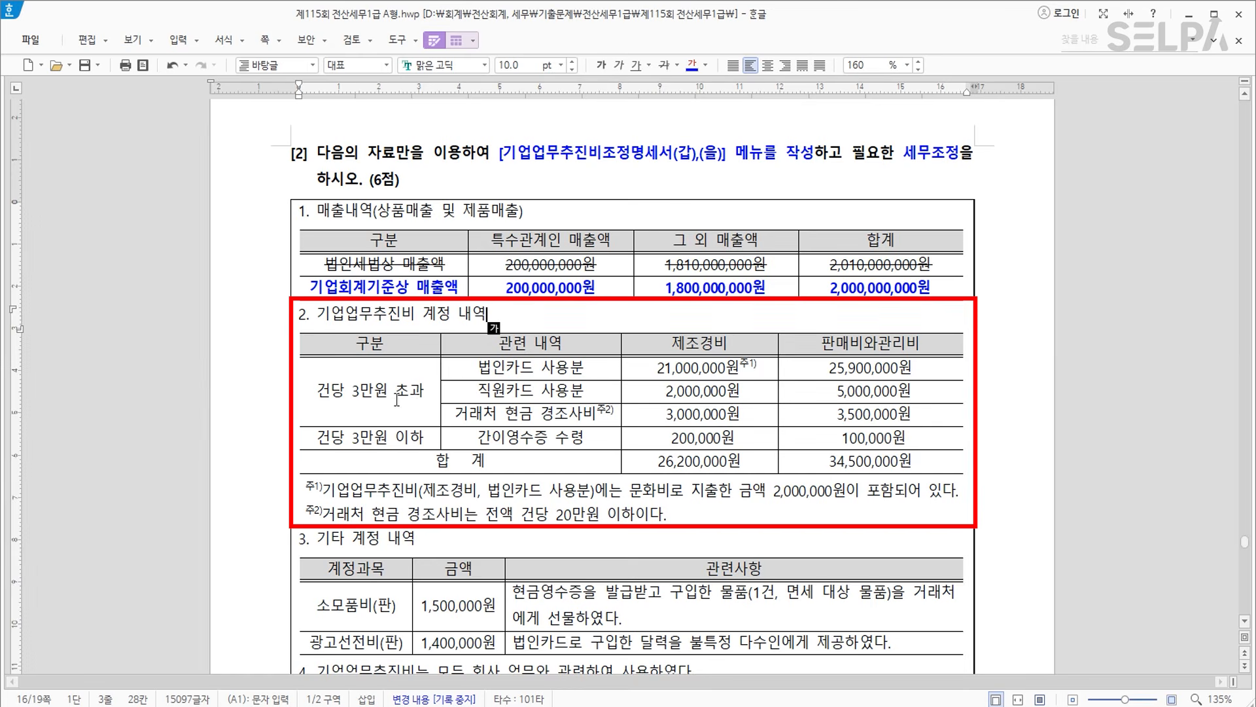
Make footnote 주1's text through 2,000,000 bold and blue.
click(703, 344)
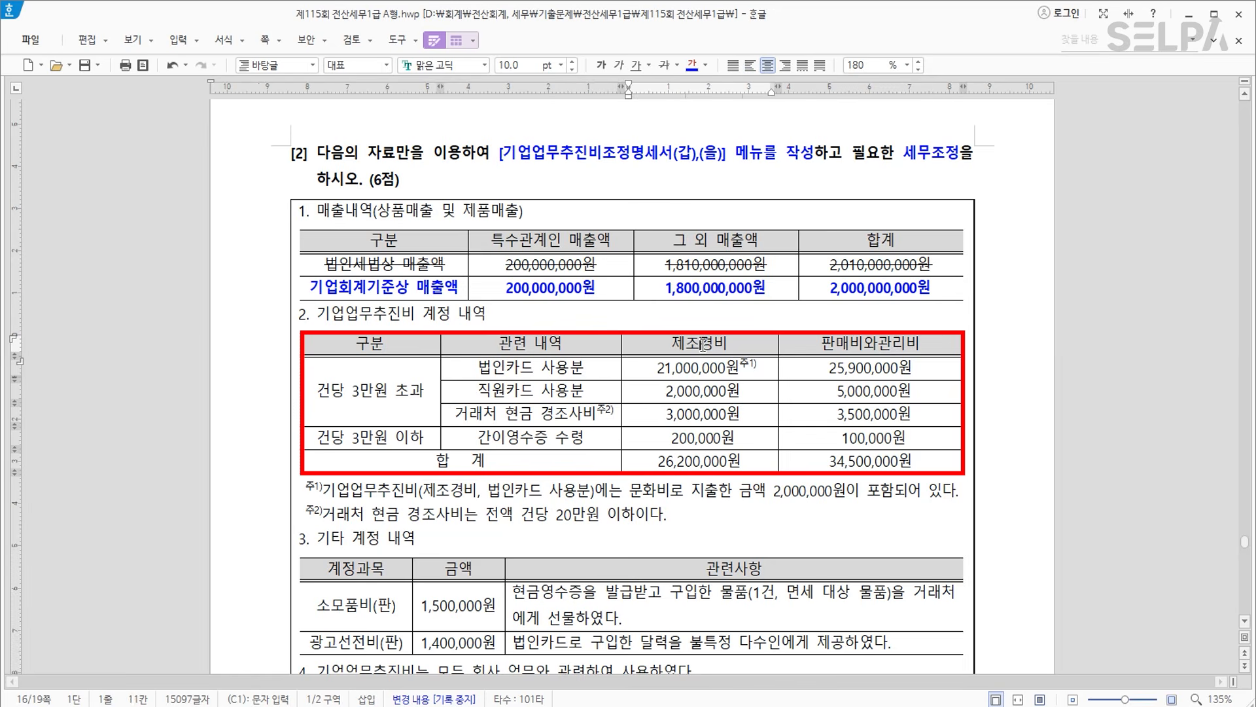
click(850, 340)
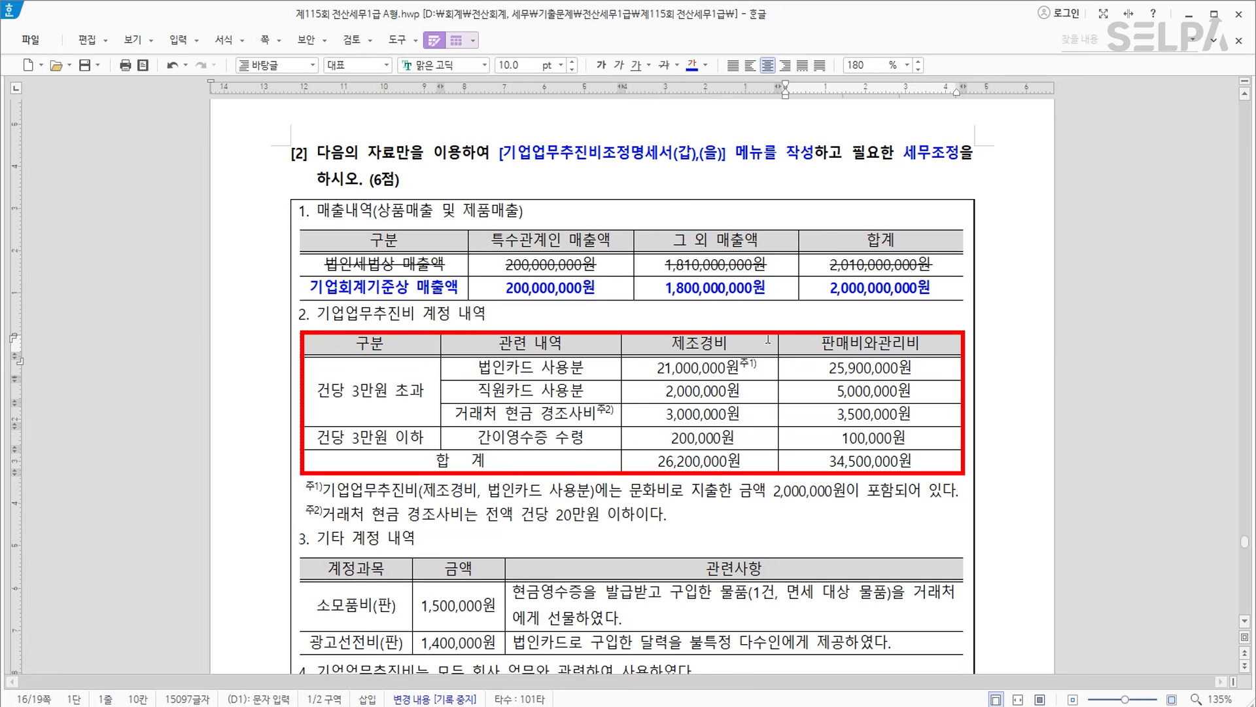
drag(327, 499, 847, 490)
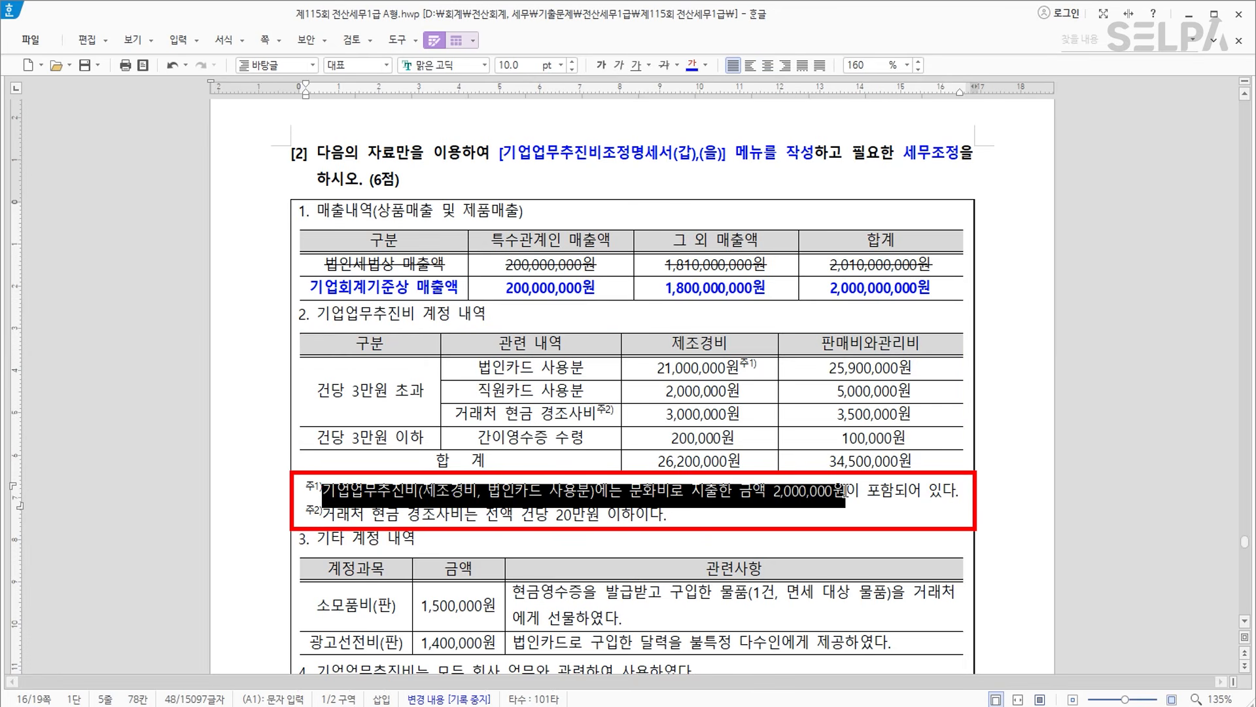
click(691, 65)
key(ctrl+b)
click(529, 544)
drag(423, 515, 663, 515)
click(706, 531)
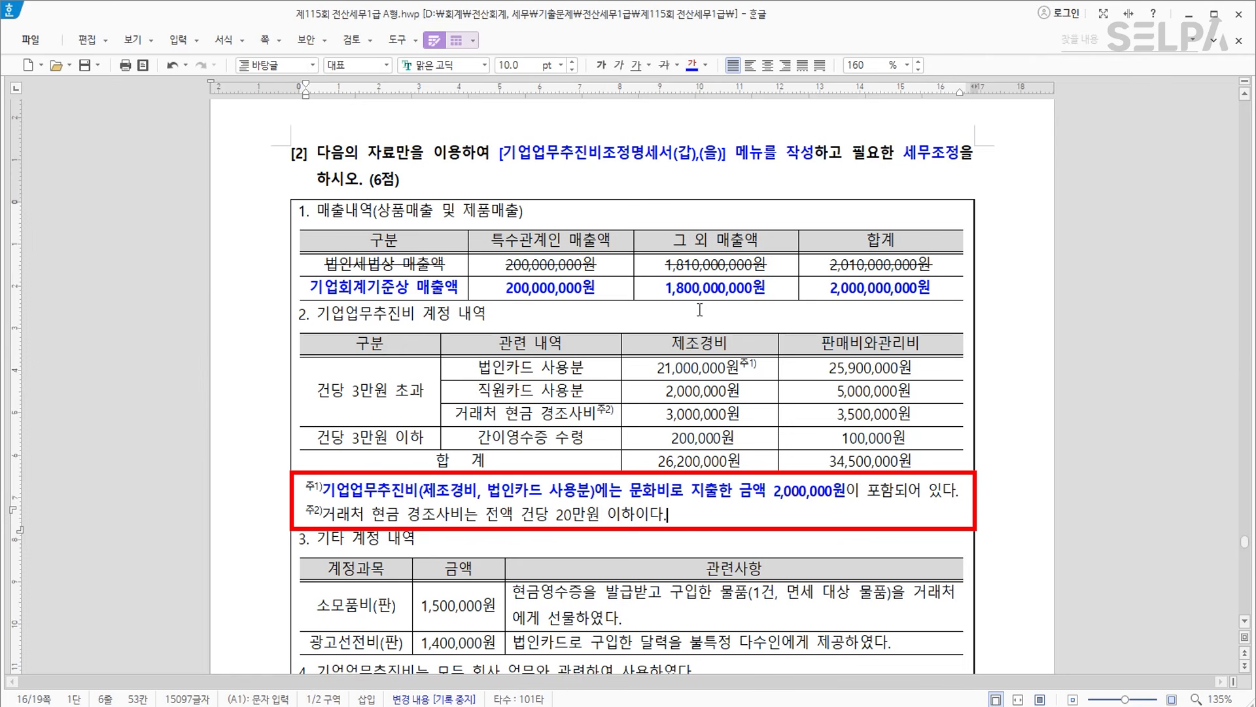
Bold the 소모품비(판) and 1,500,000원 cells.
click(740, 414)
scroll(667, 425, down, 1)
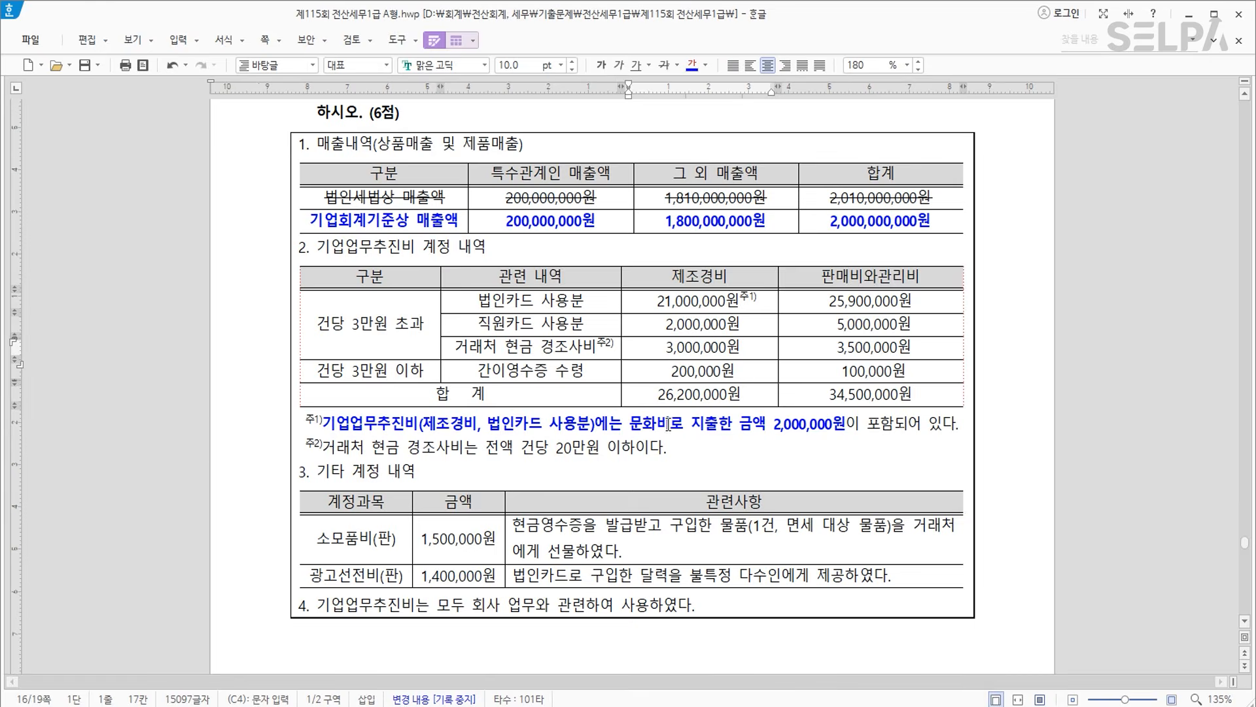
scroll(671, 461, down, 2)
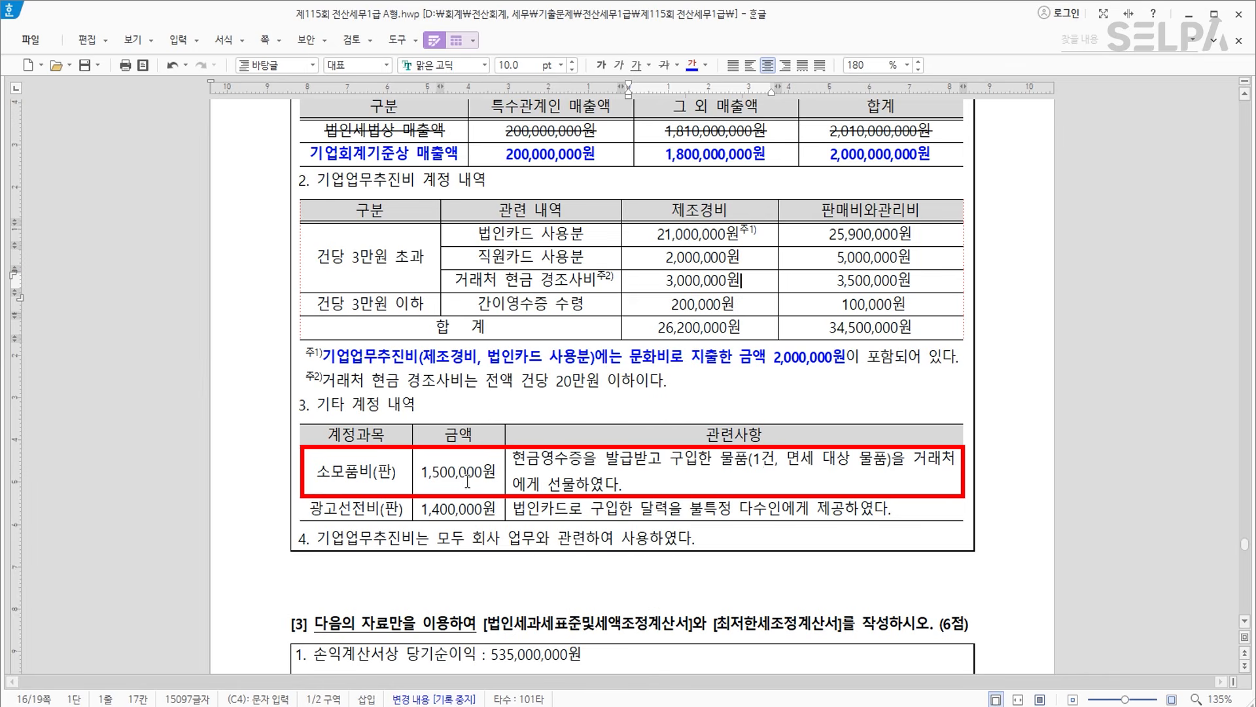
drag(307, 472, 504, 471)
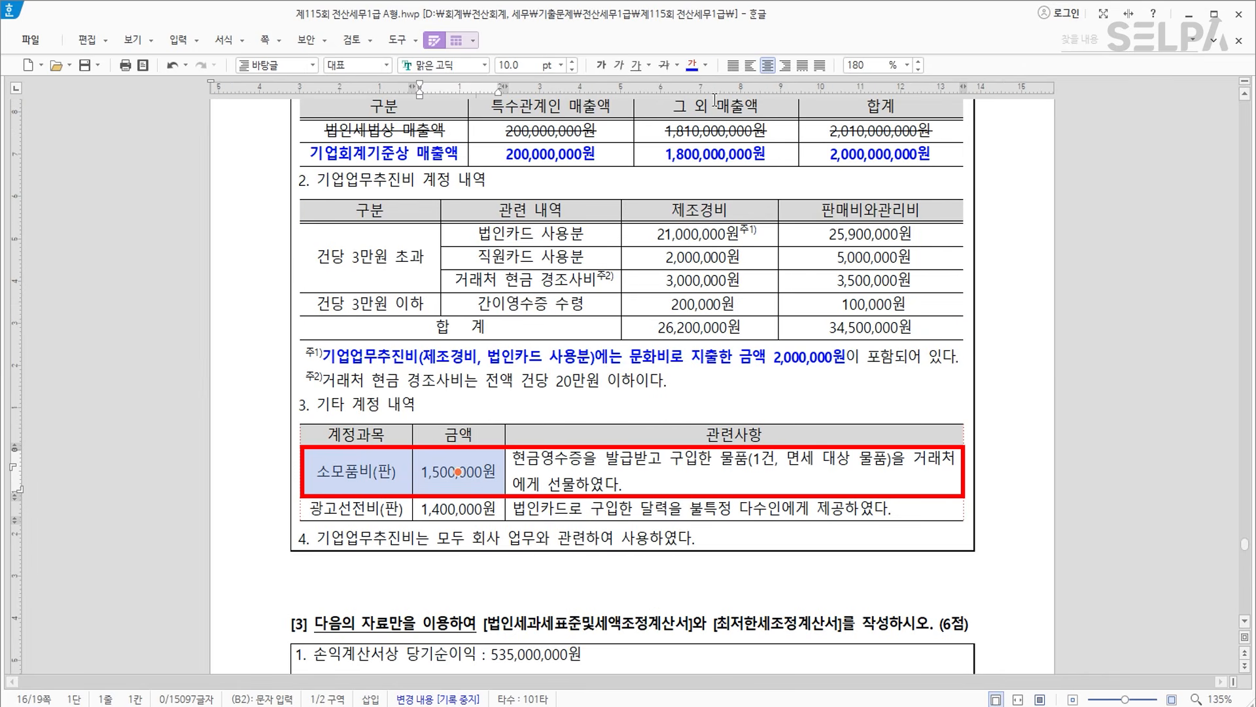
click(601, 66)
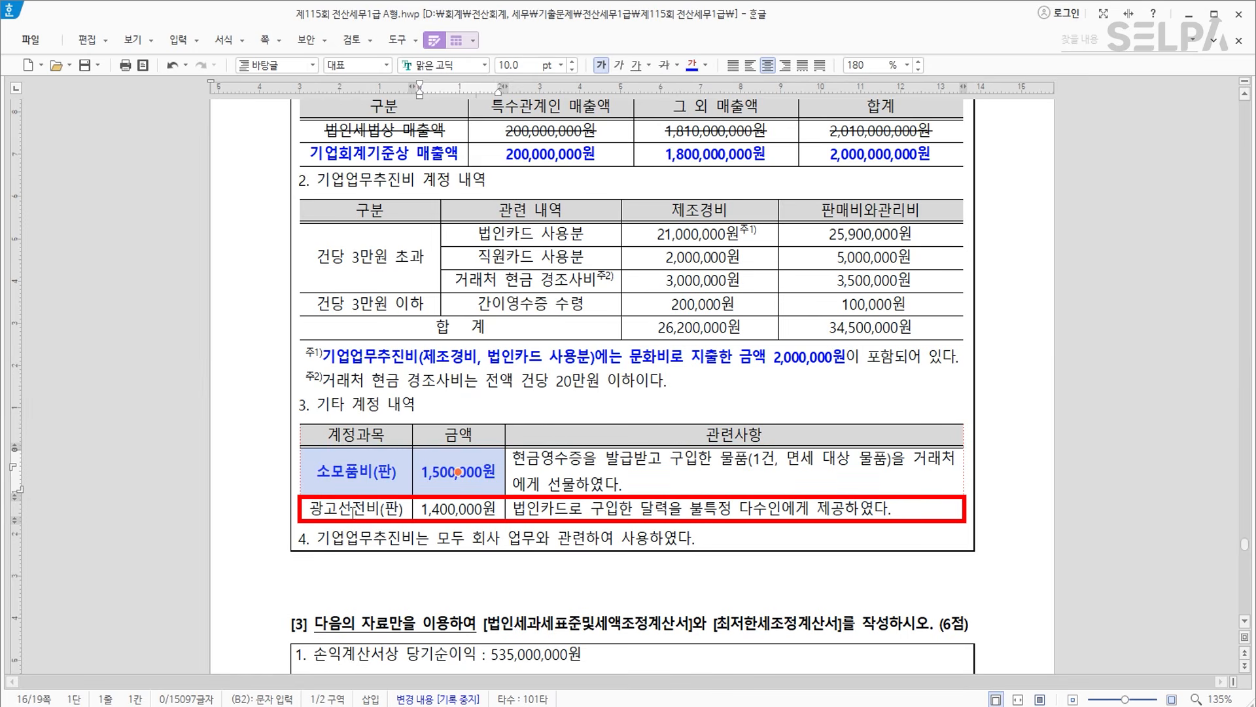
Strike through the whole 광고선전비(판) row.
drag(353, 510, 782, 508)
click(664, 65)
click(727, 537)
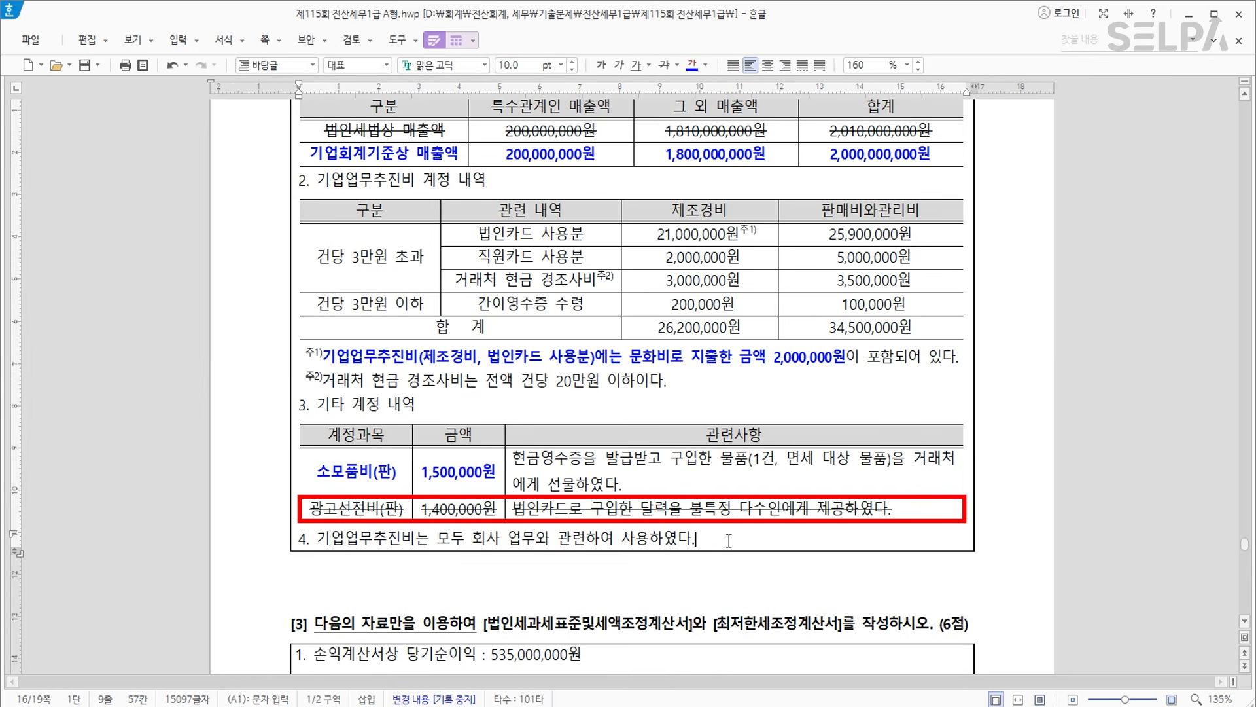
scroll(713, 495, up, 1)
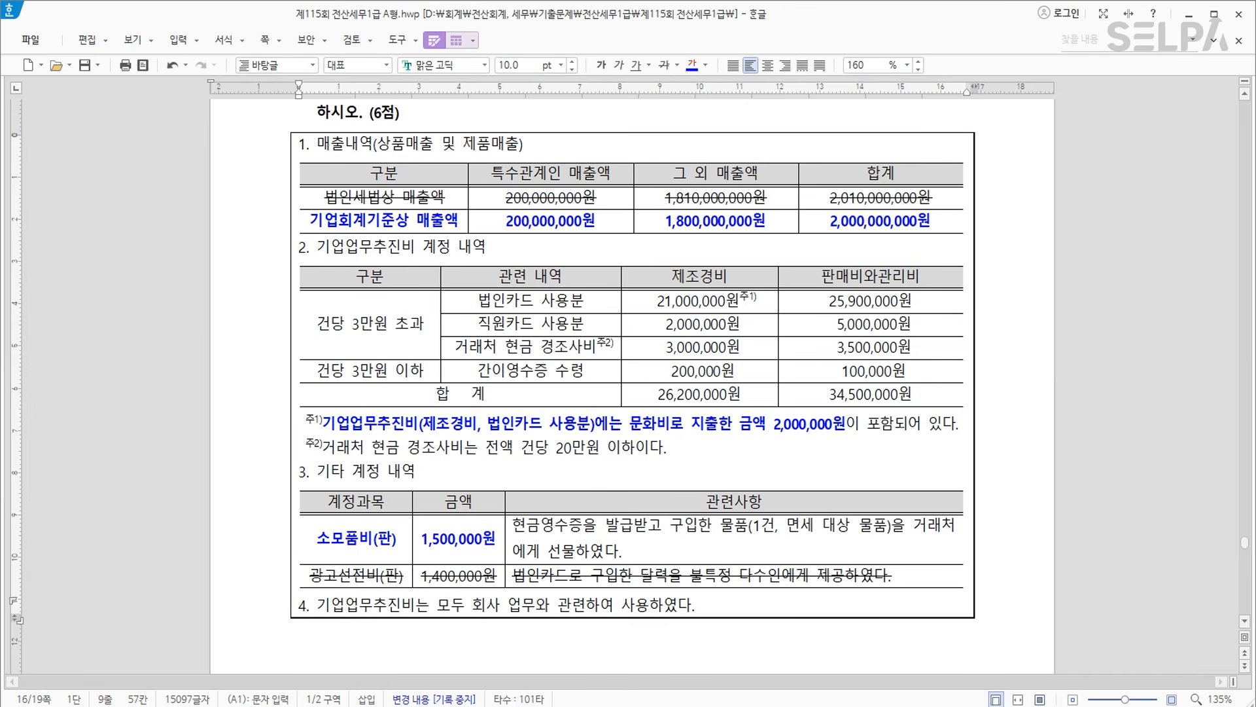
click(472, 704)
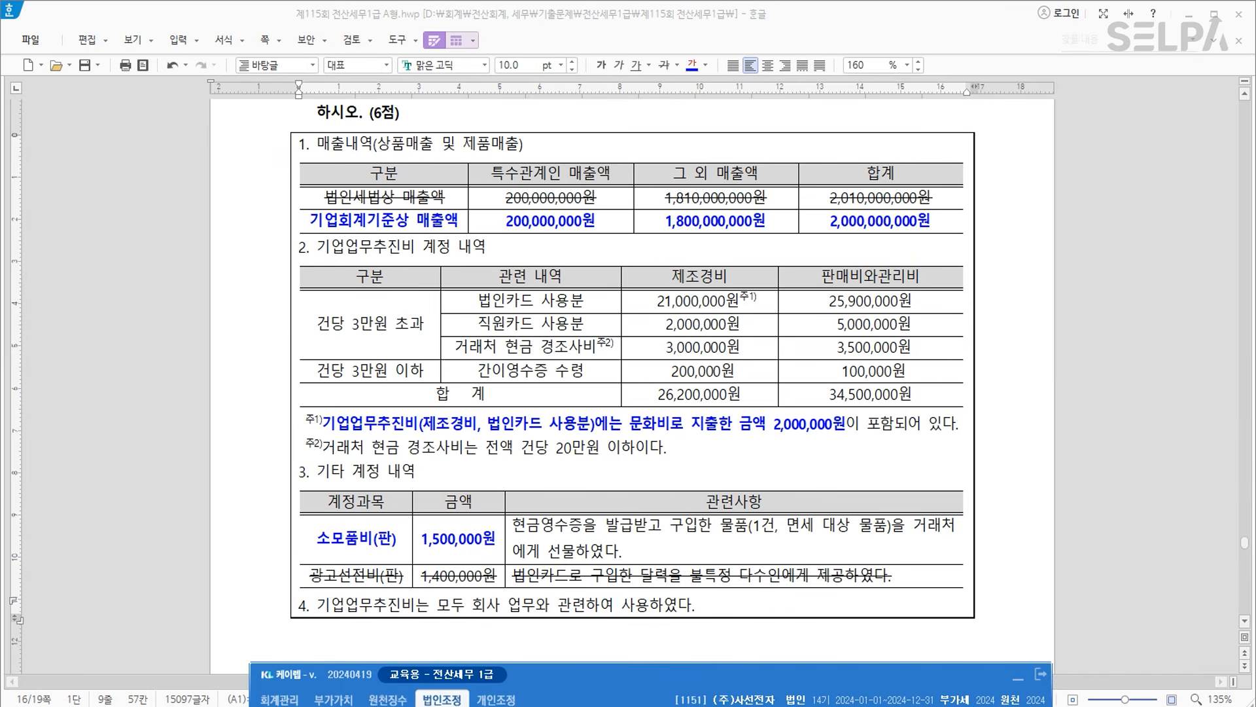
Open the 기업업무추진비조정명세서 via the ㄱㅇㅇ search and load the account data.
text(ㄱㅇㅇ)
key(Return)
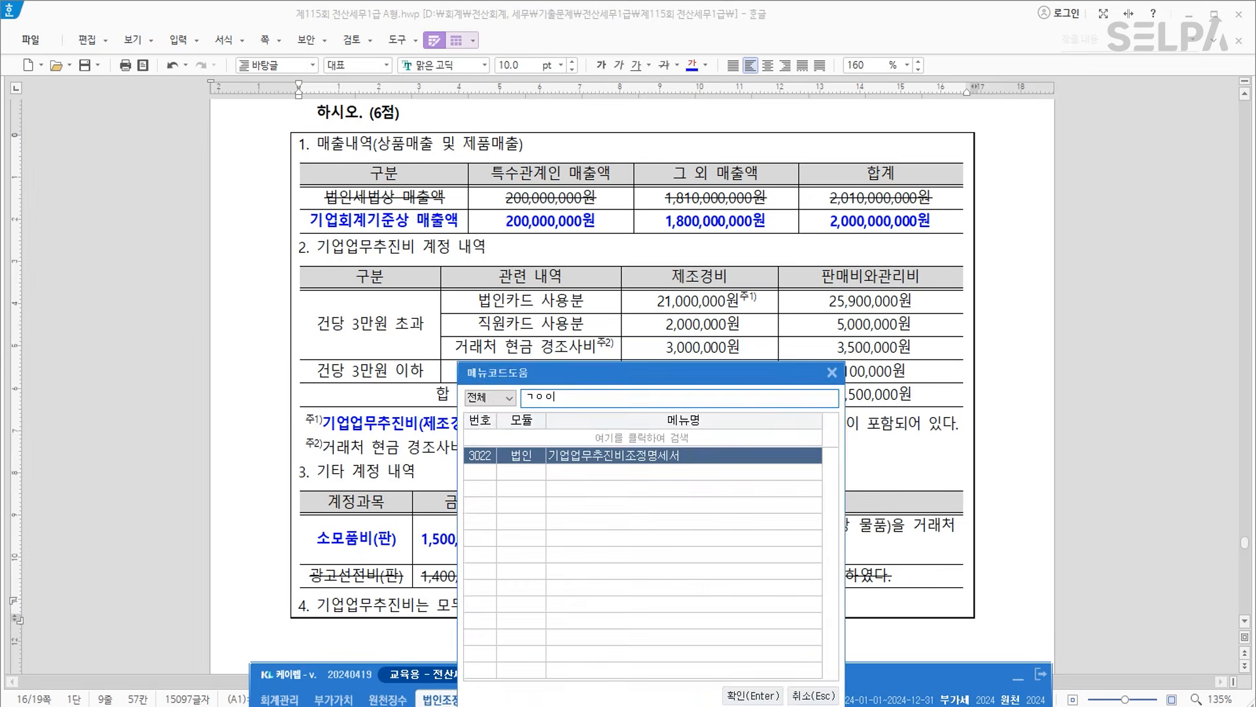
key(Return)
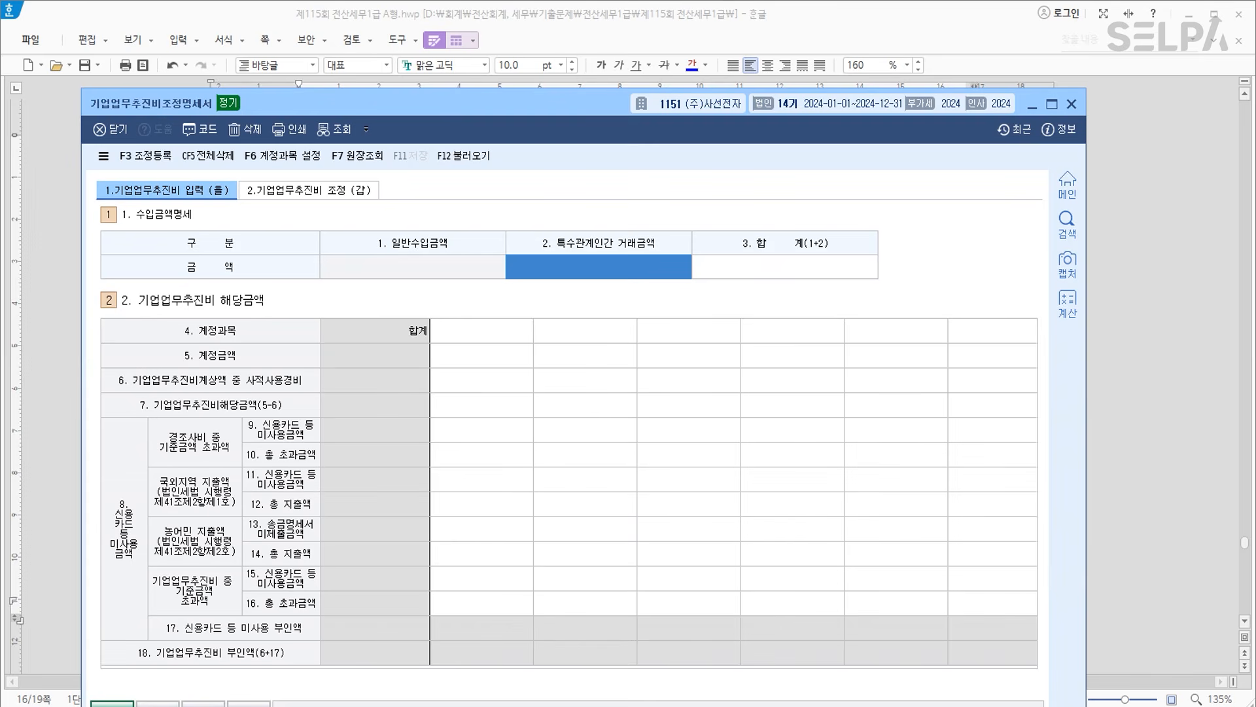
click(466, 157)
click(556, 484)
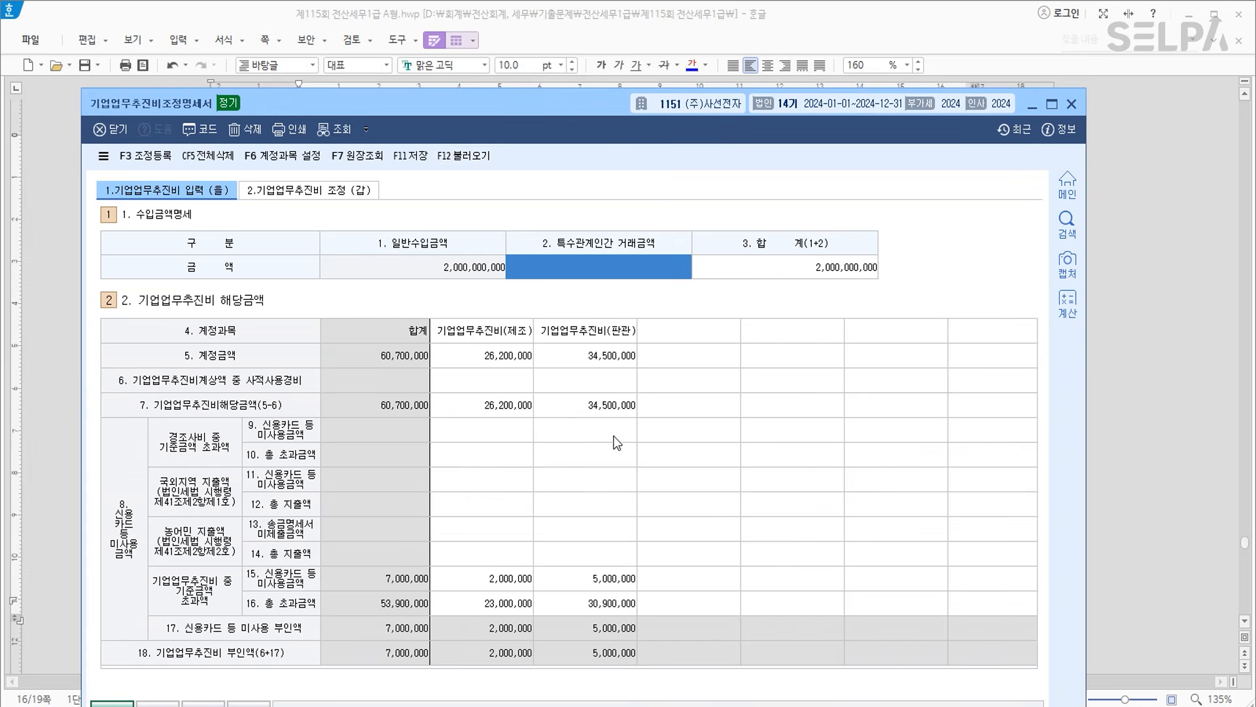
drag(541, 111, 576, 305)
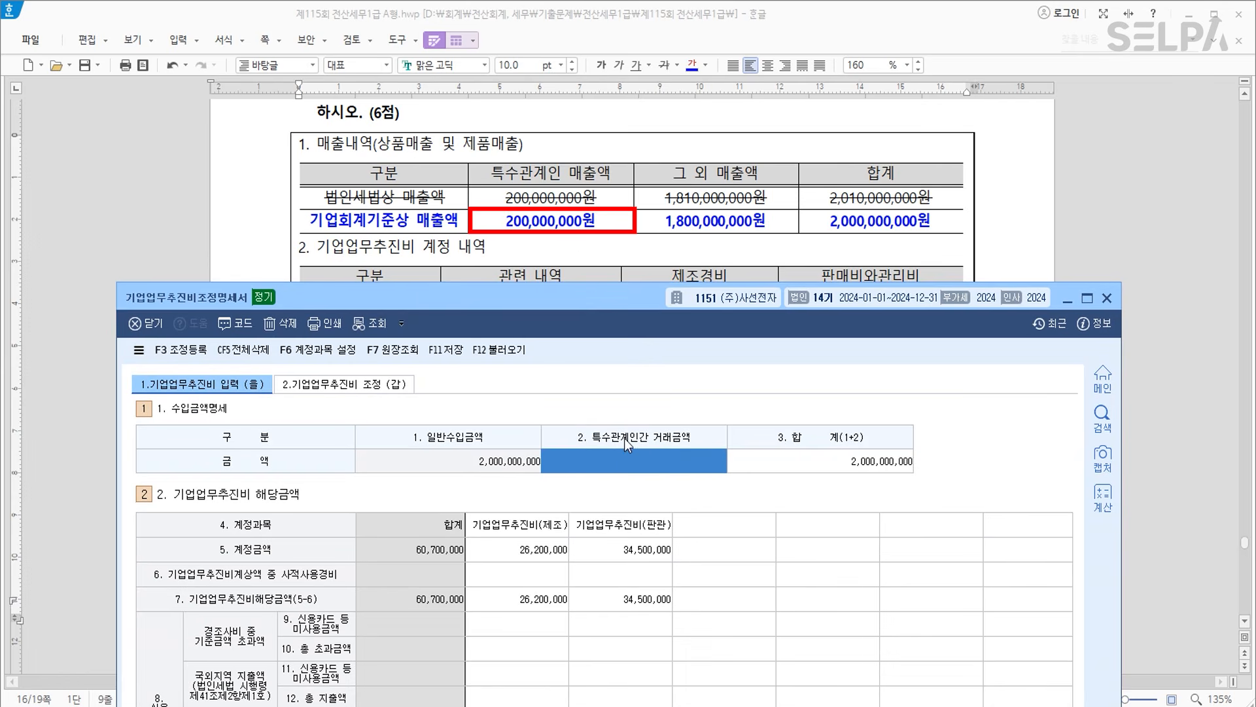
Enter 200,000,000 as 특수관계인간 revenue, leaving 1,800,000,000 general revenue.
text(200000000)
key(Return)
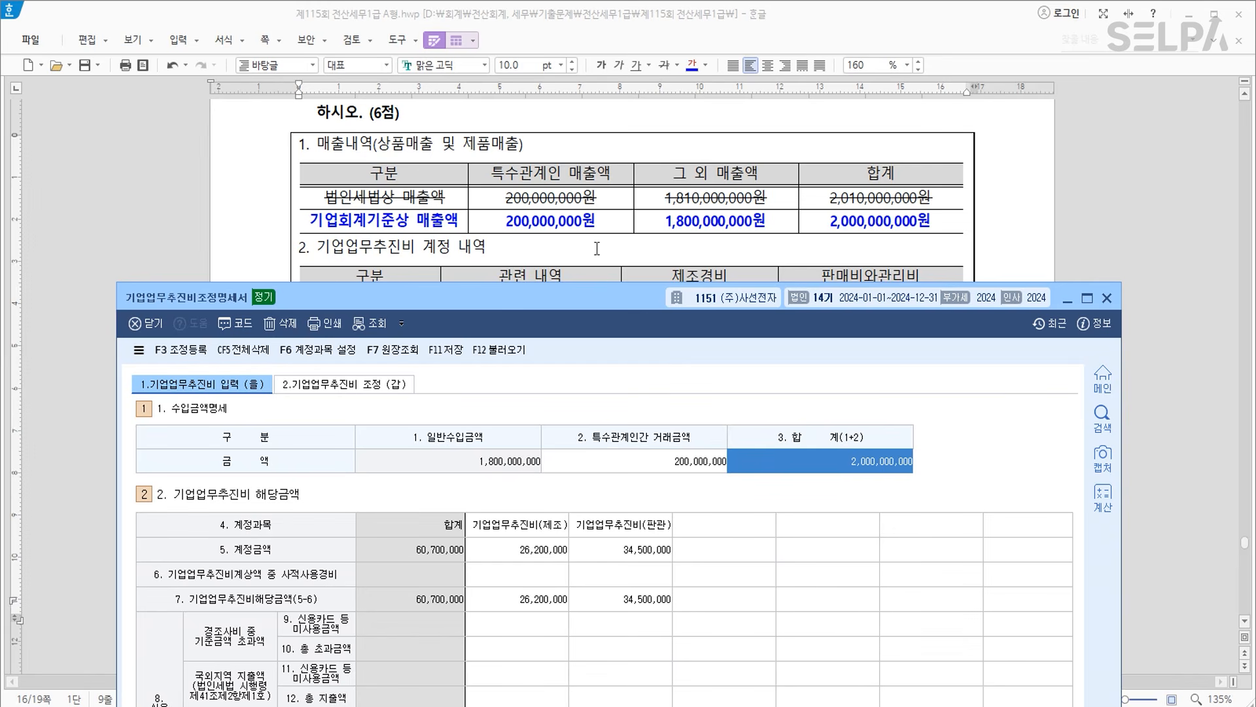
scroll(600, 267, down, 3)
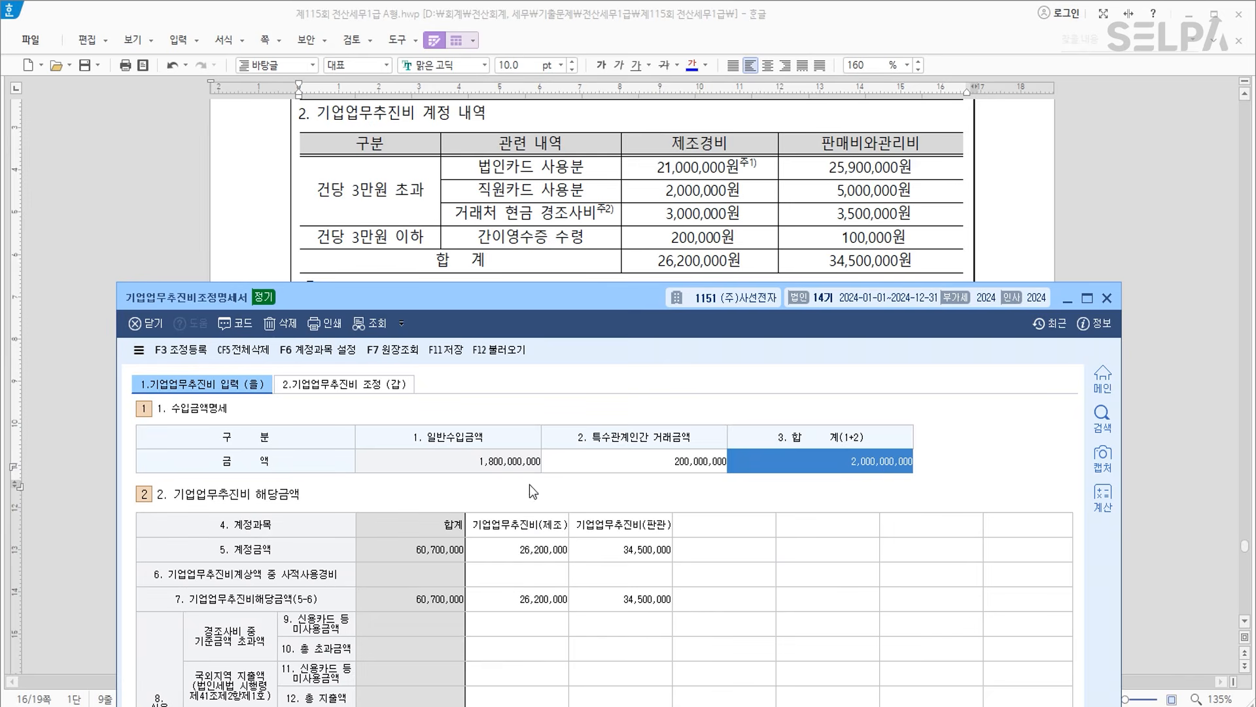
click(535, 553)
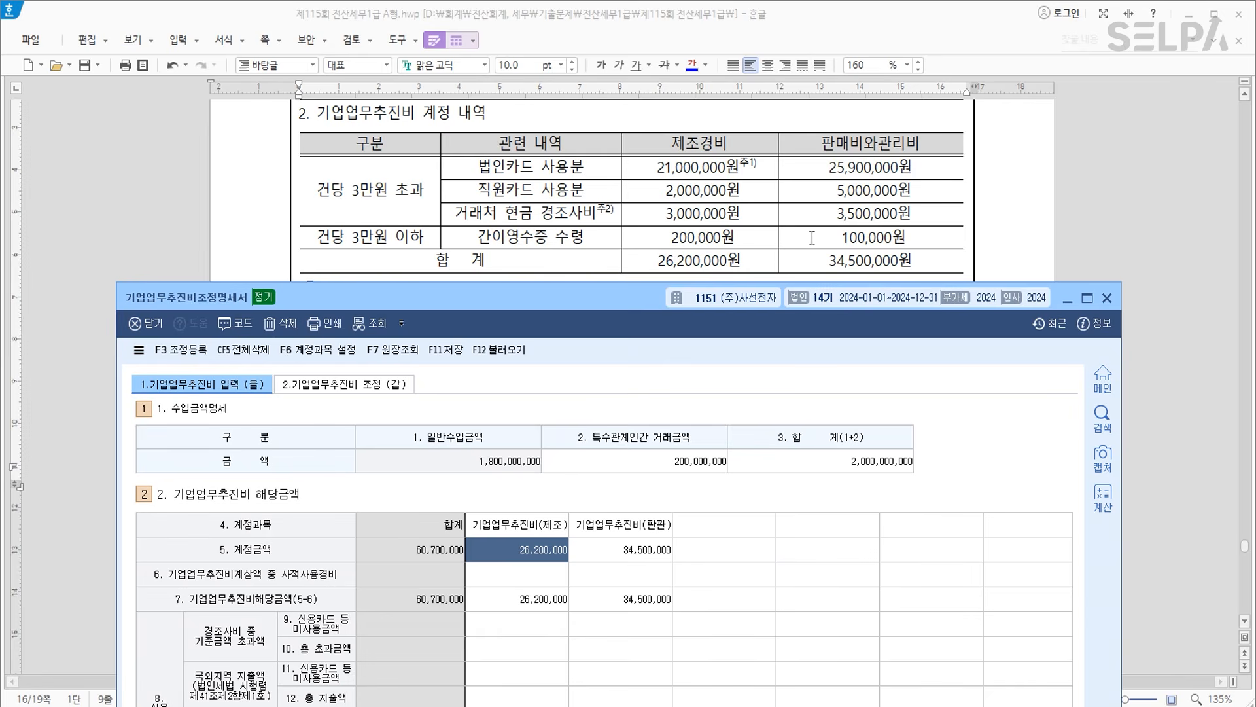
Add account 830 소모품비 with a 1,500,000 amount in the next empty column.
click(645, 552)
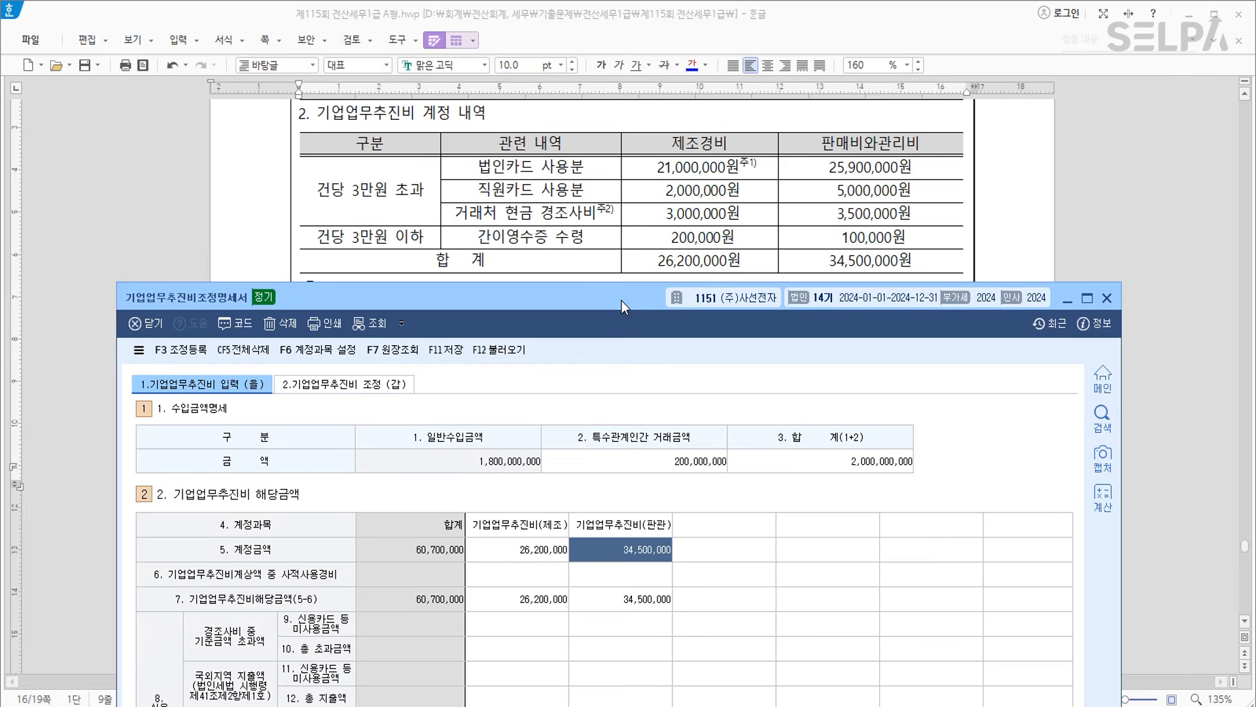
drag(622, 301, 621, 328)
scroll(652, 237, down, 4)
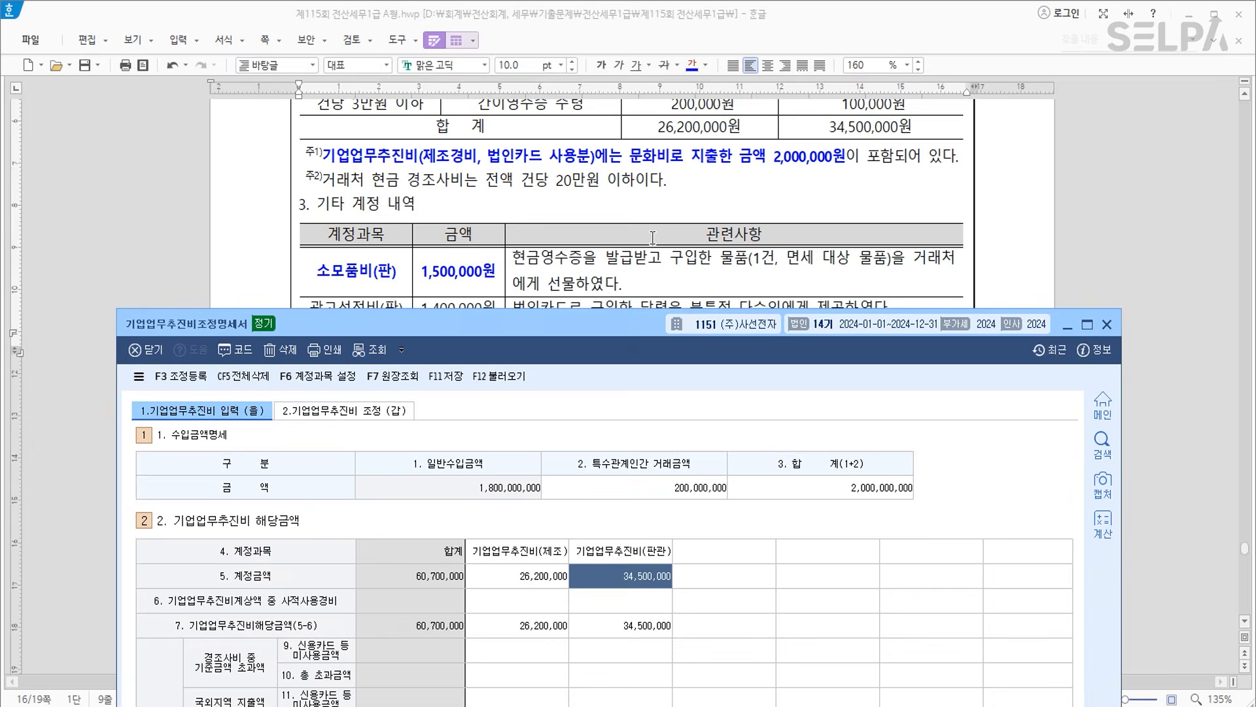
scroll(652, 237, down, 2)
click(737, 551)
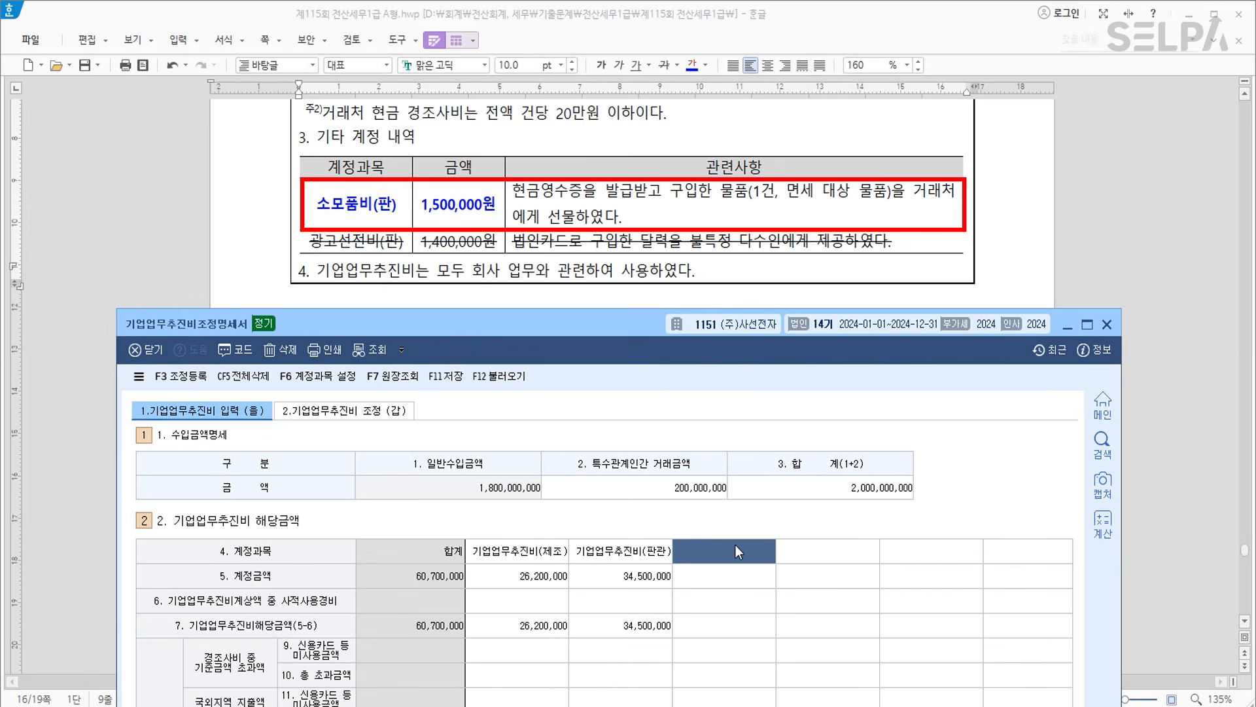
text(0)
key(Return)
text(830)
key(Return)
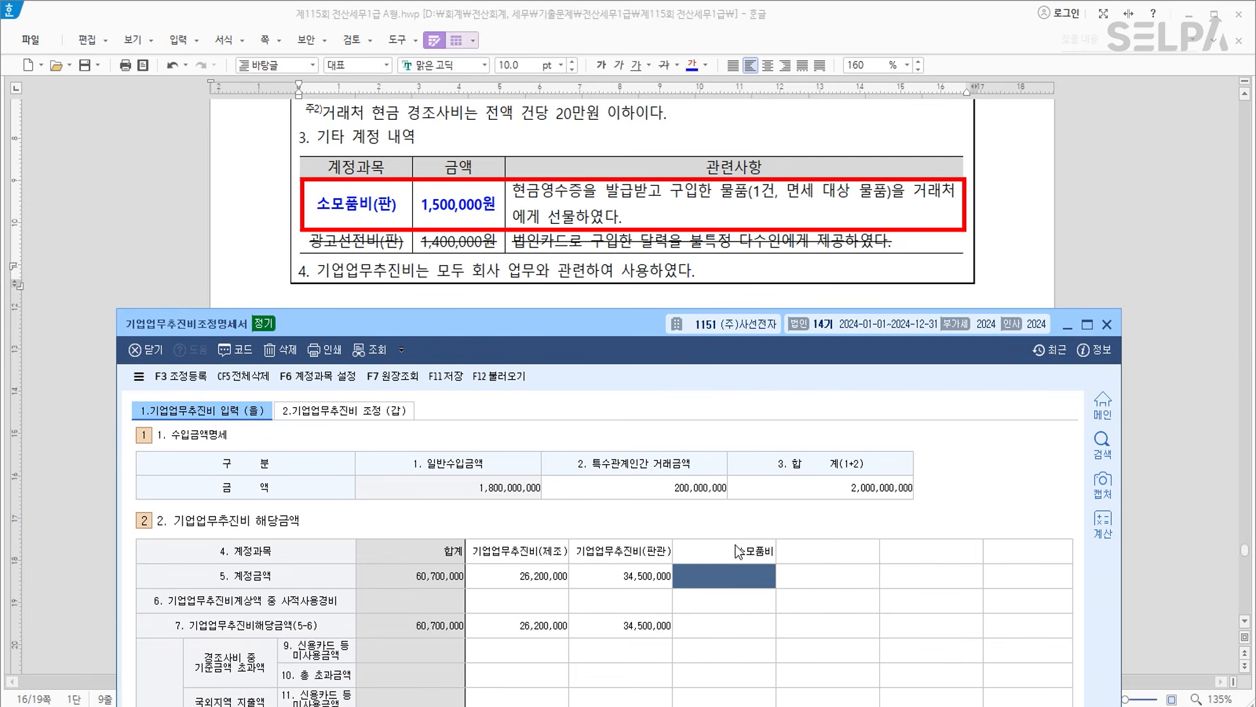
text(1,500,000)
key(Return)
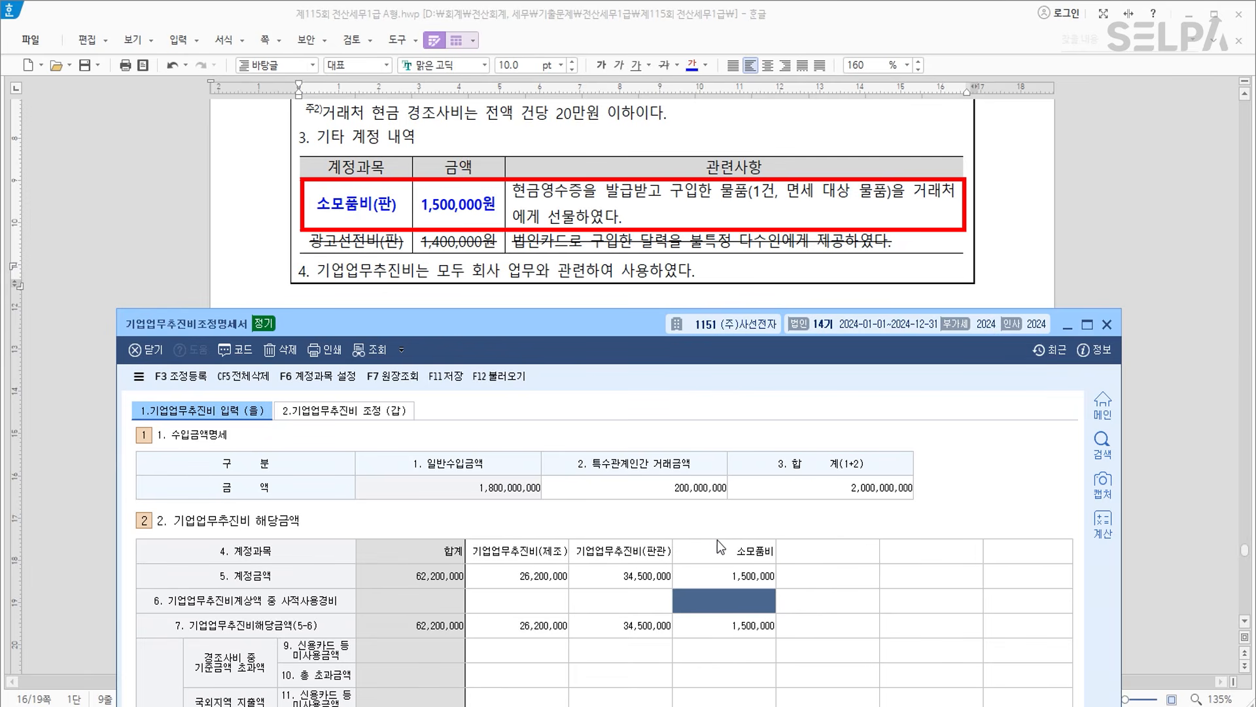
Enter 1,500,000 as 소모품비's row-16 excess amount and move to the (갑) sheet.
drag(651, 329, 644, 33)
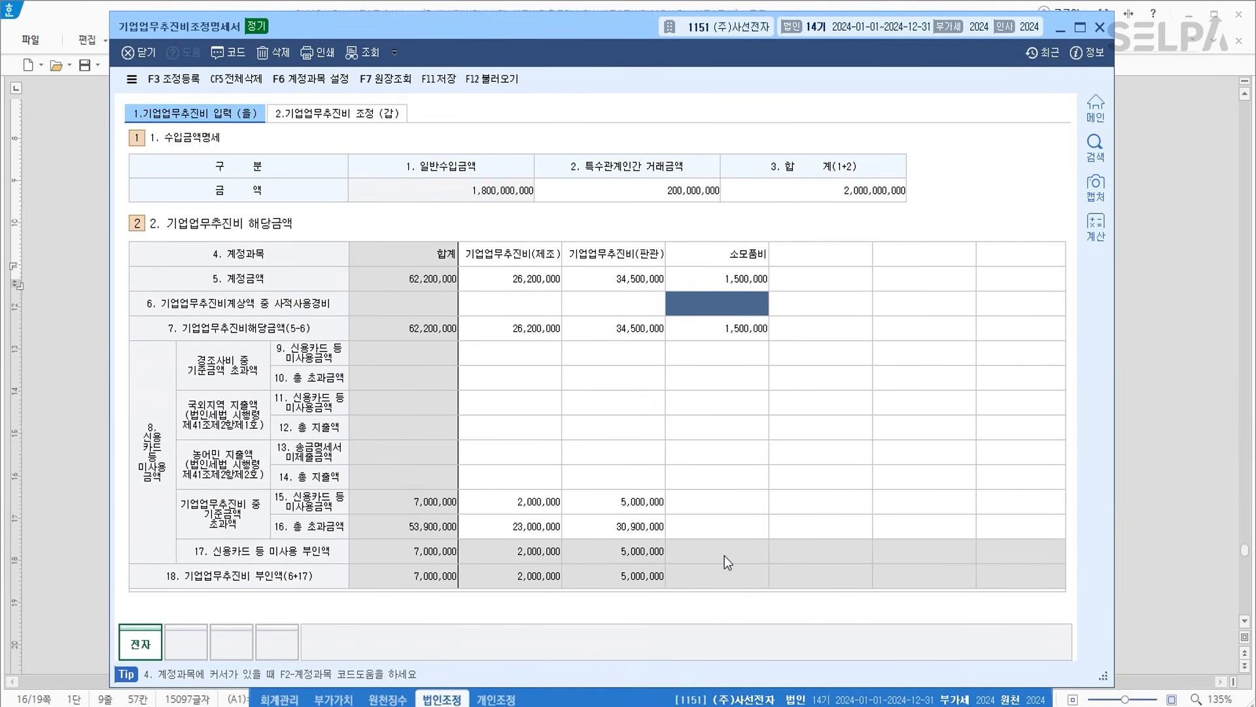
click(729, 526)
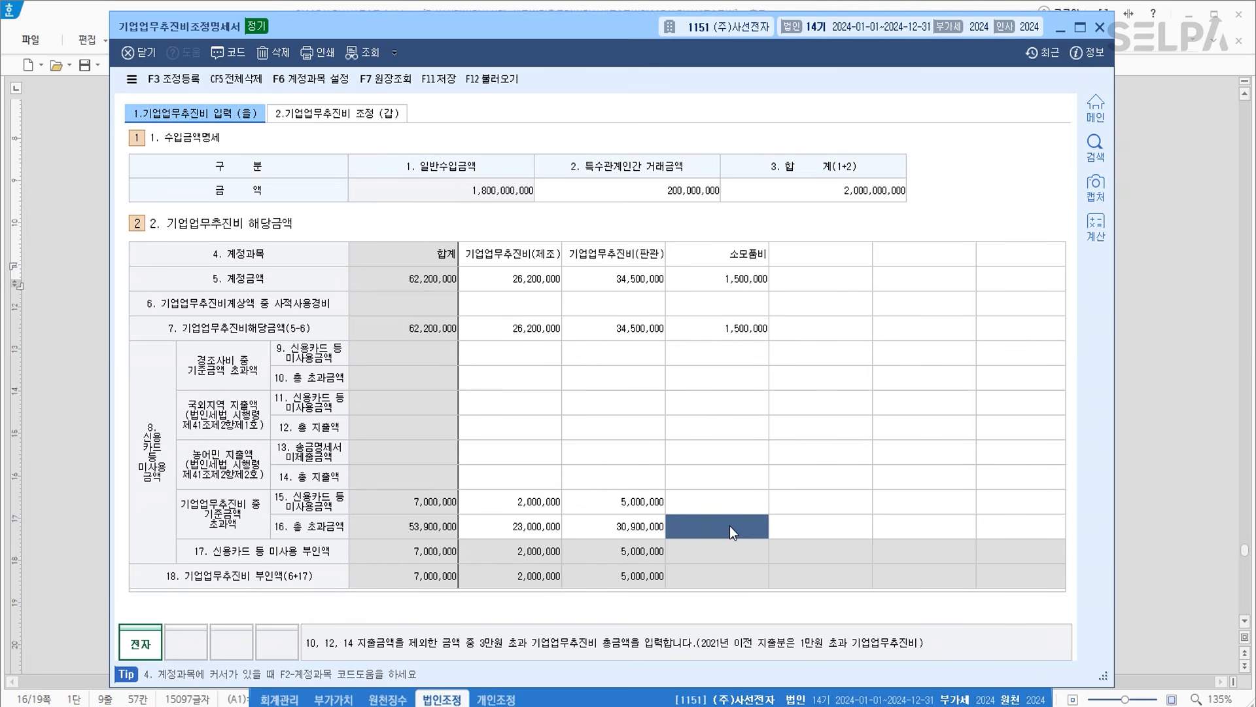
text(1500000)
key(Return)
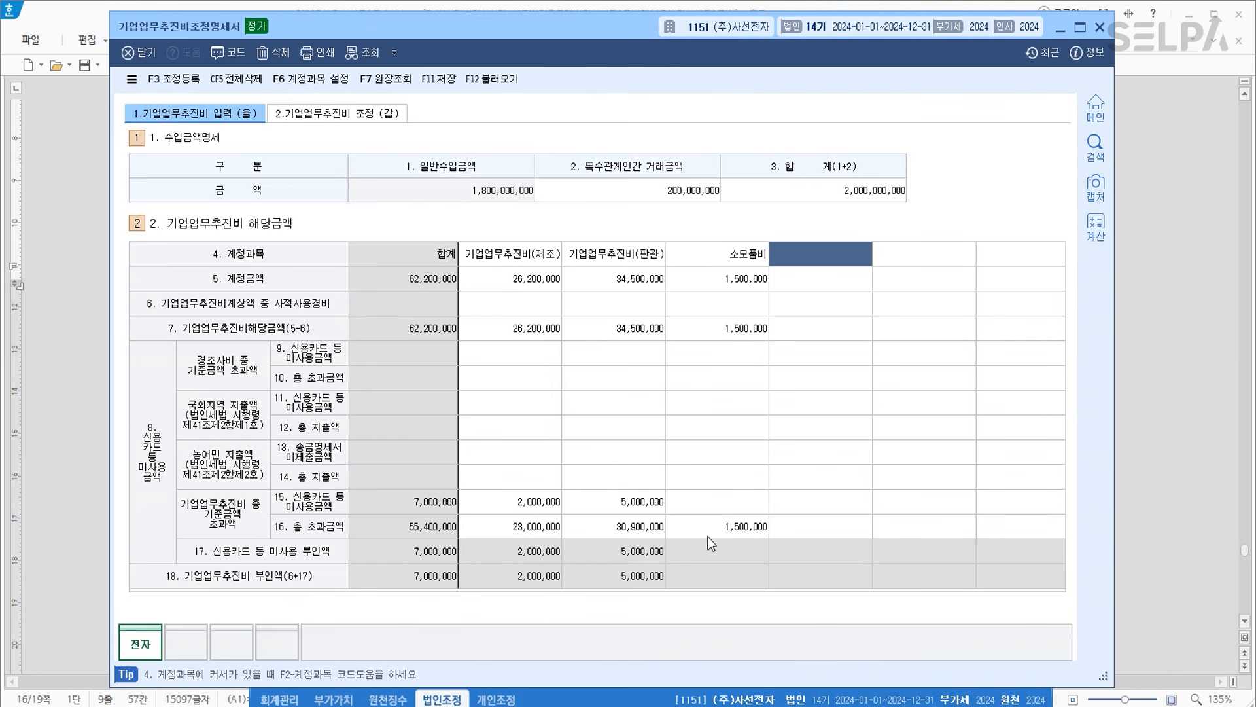
click(371, 115)
click(859, 488)
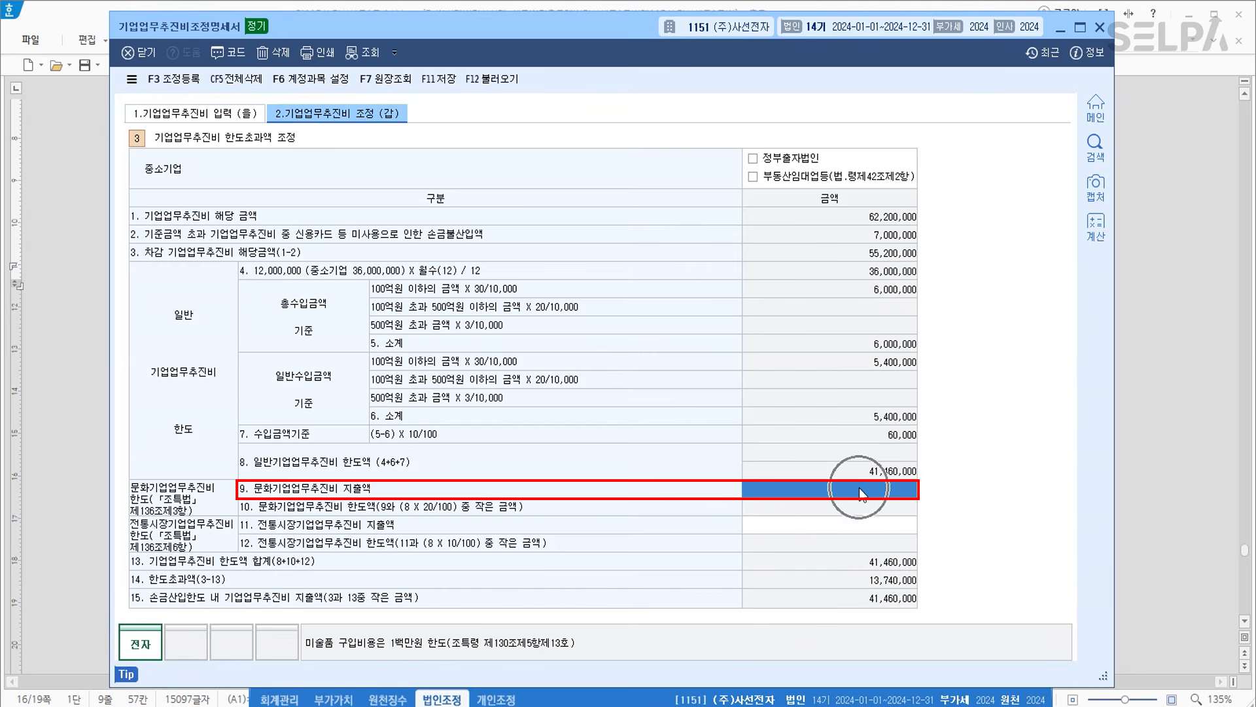
Record 2,000,000 of cultural spending in row 9, then review row 15's card figures on (을).
text(2000000)
key(Return)
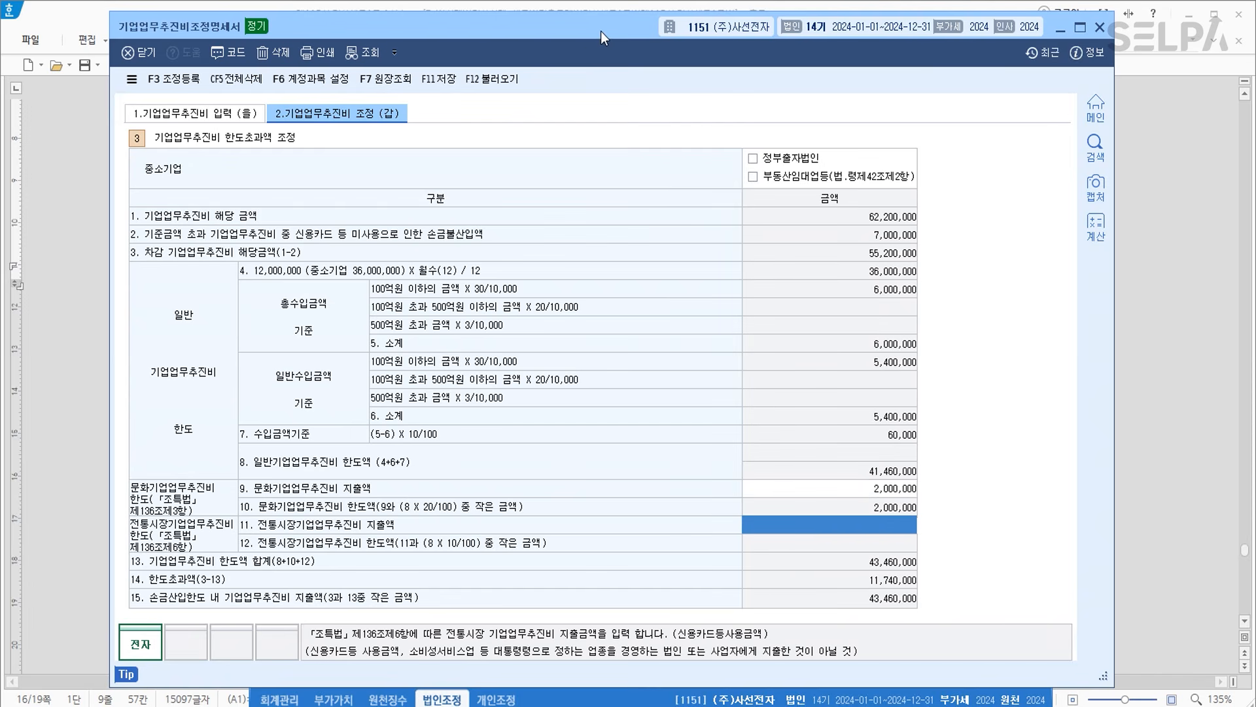
click(195, 116)
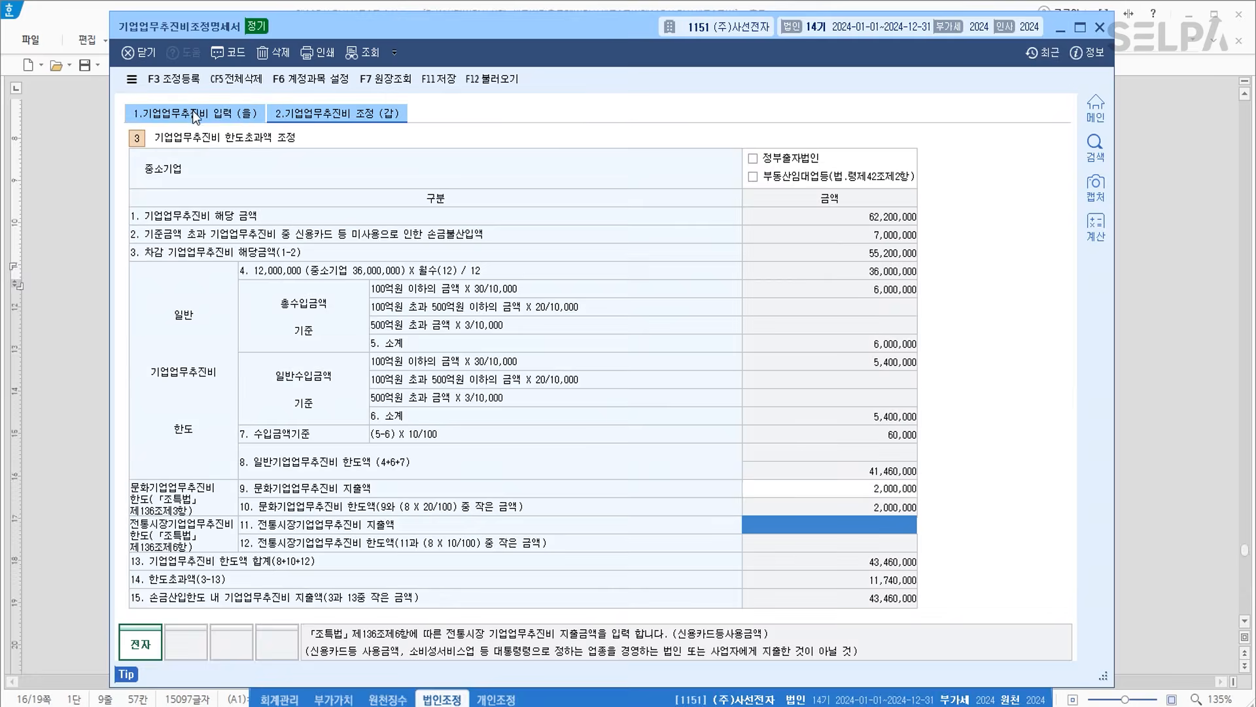
click(524, 504)
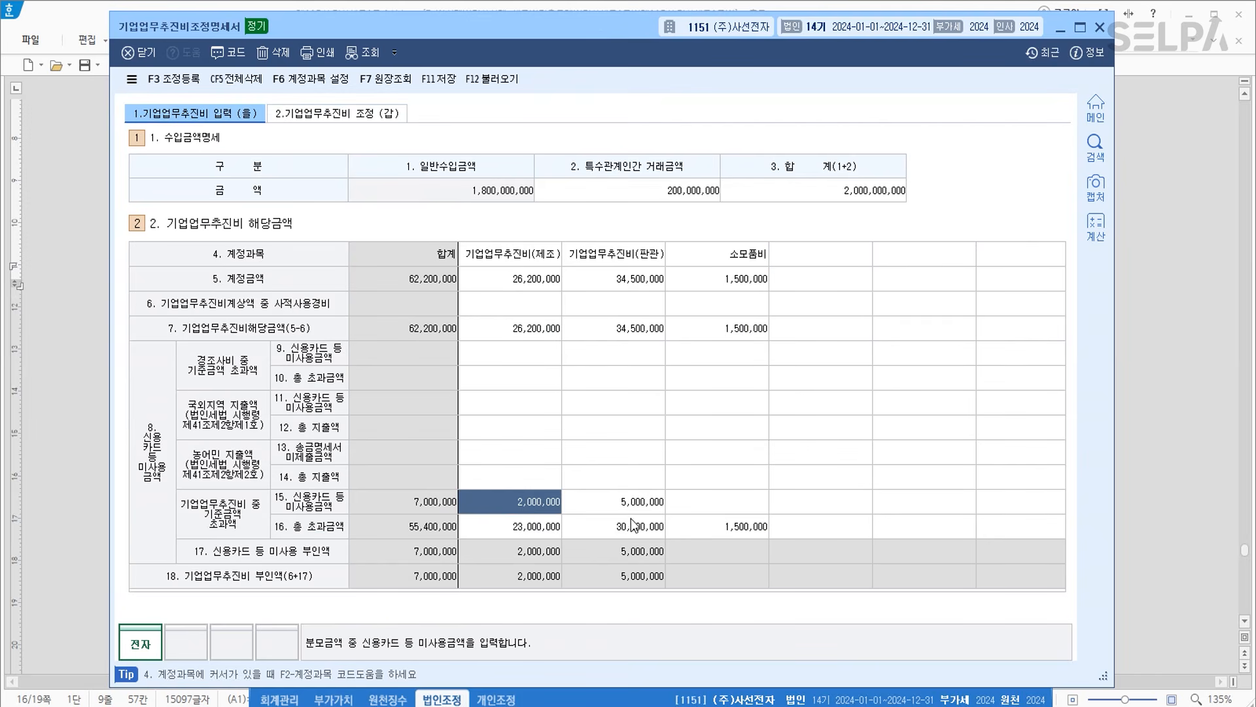
click(636, 508)
drag(542, 37, 590, 503)
scroll(609, 433, down, 5)
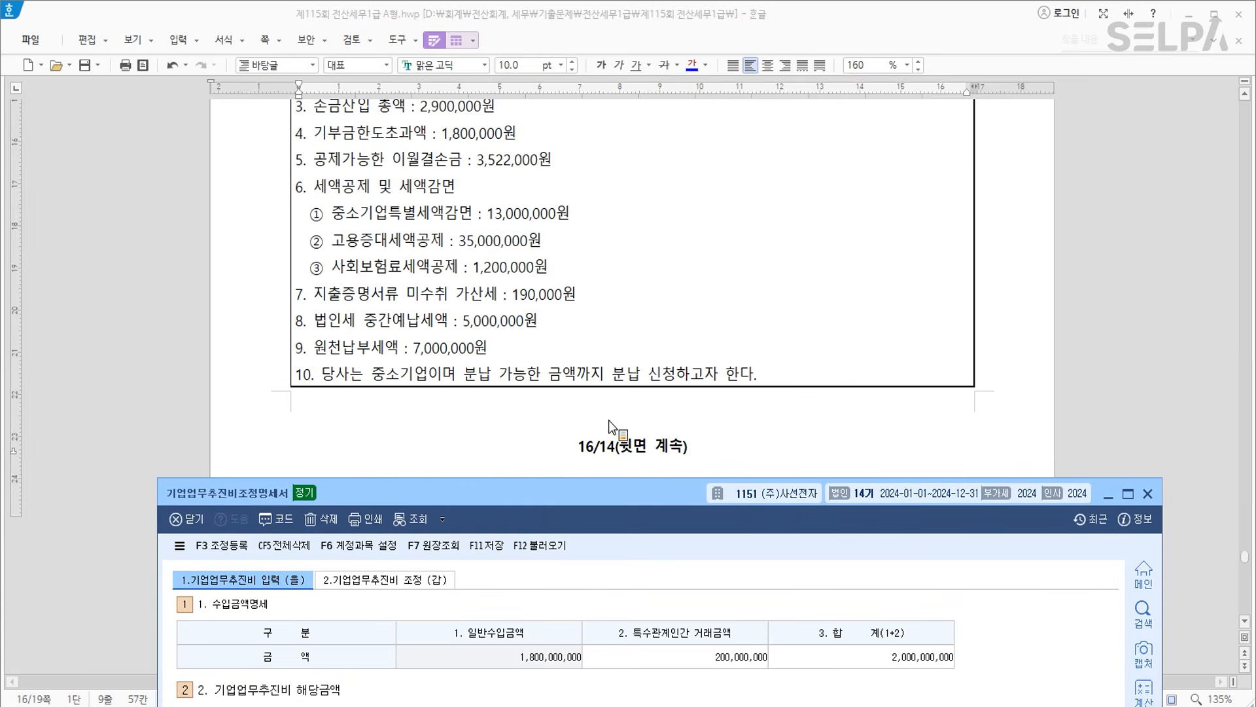
Make the 직원카드 사용분 row in the expense table bold and red.
scroll(614, 402, up, 10)
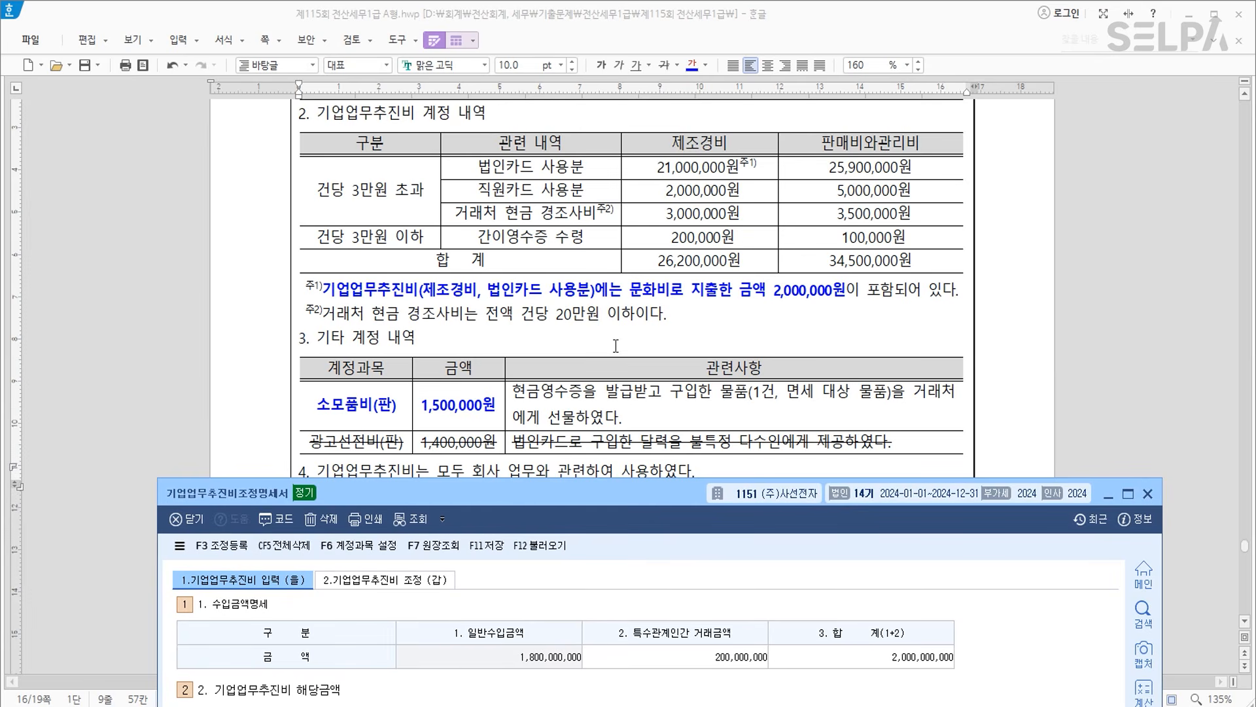
drag(555, 191, 873, 192)
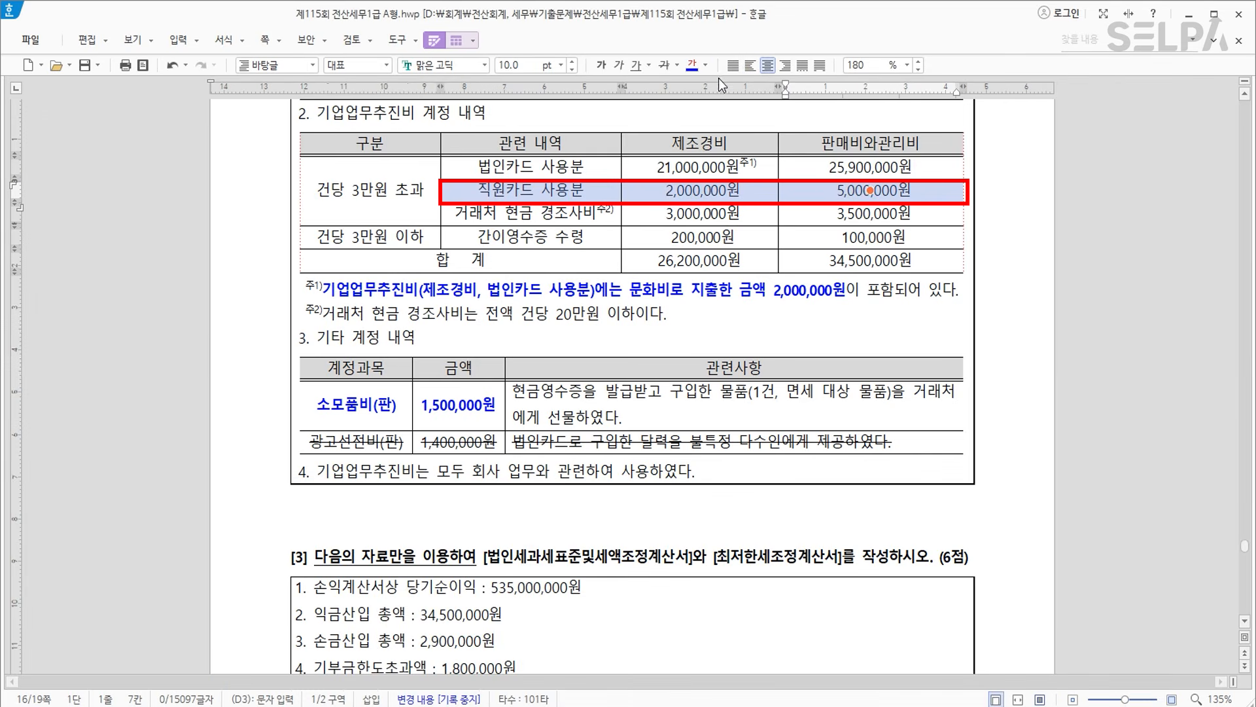
click(706, 66)
click(715, 129)
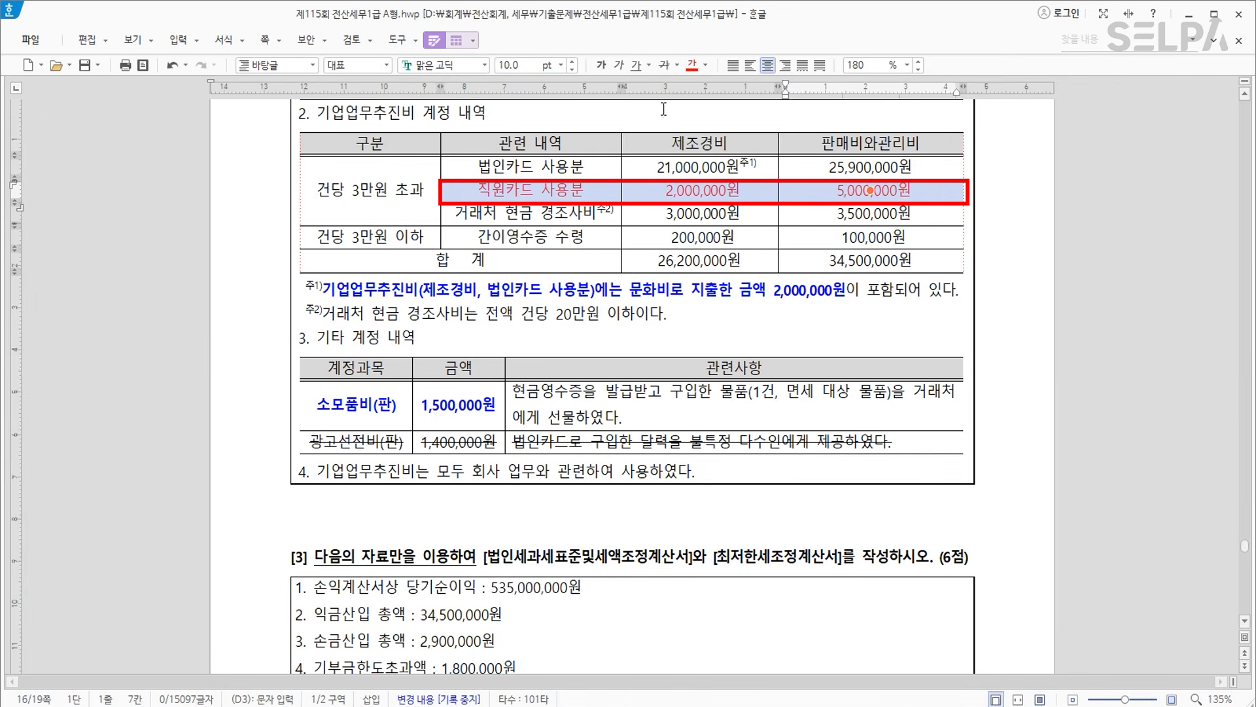
click(606, 68)
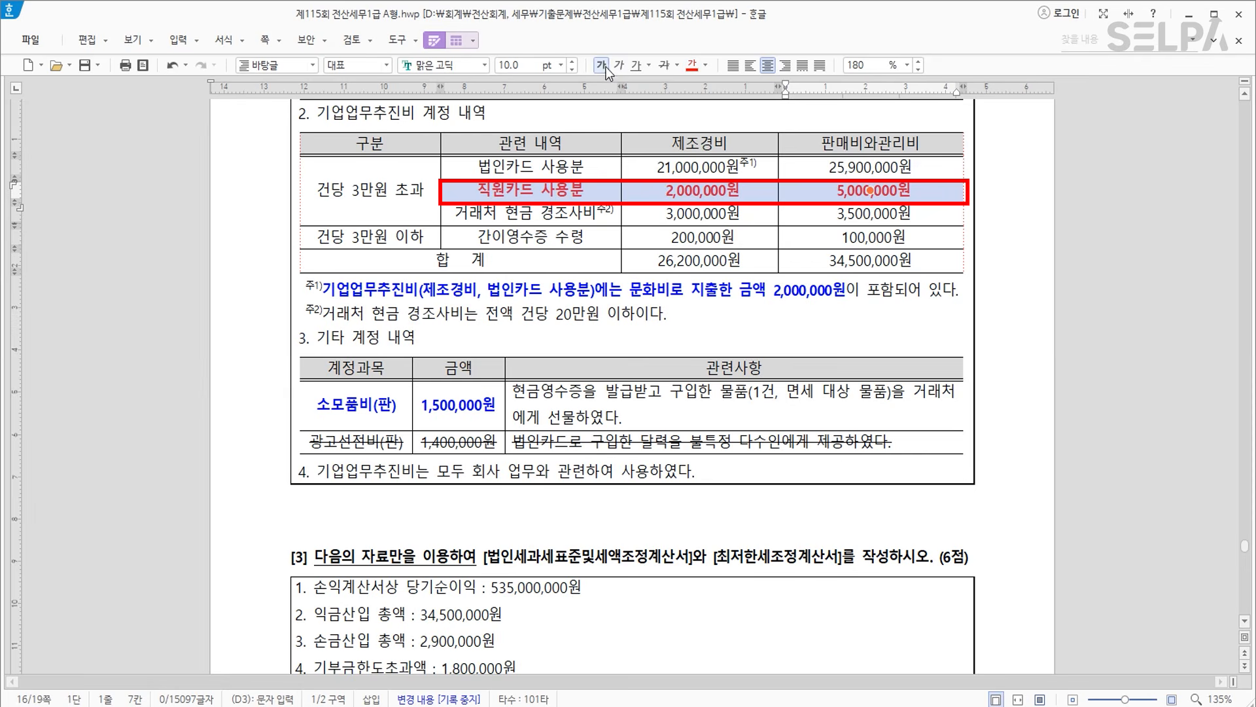
click(693, 262)
click(688, 292)
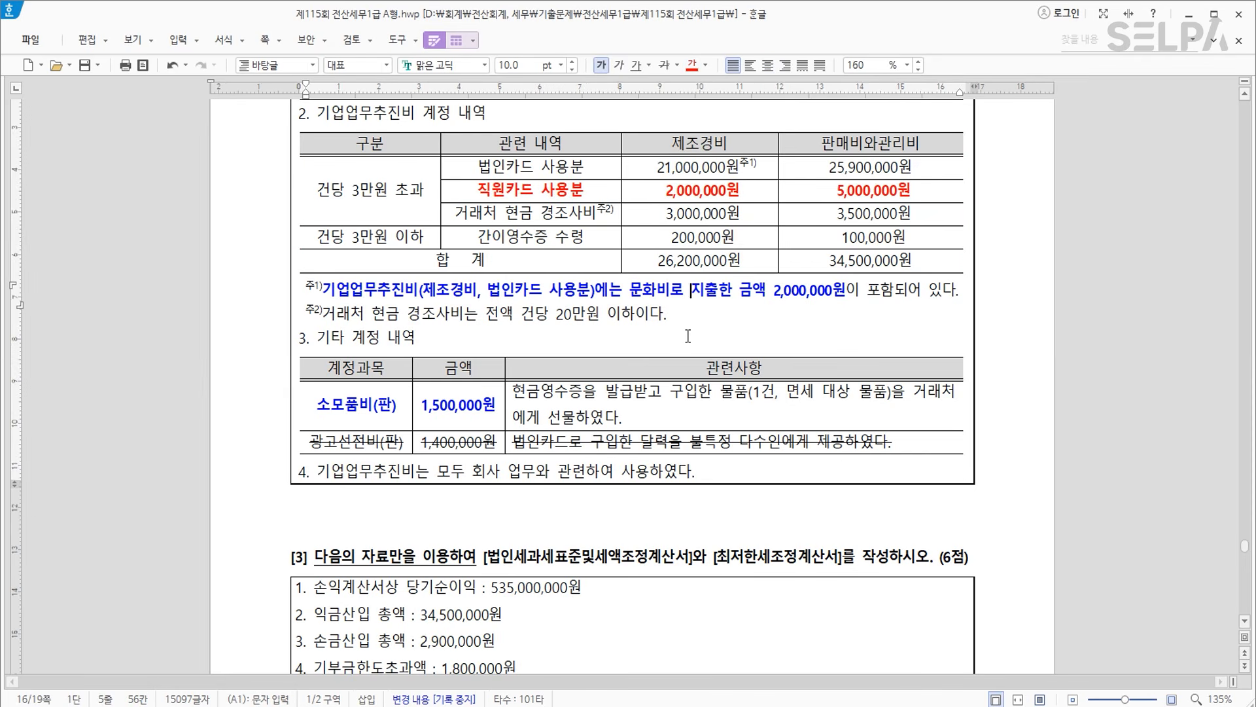
Bring KcLep forward and check row 15's 2,000,000 and 5,000,000 card amounts.
click(648, 705)
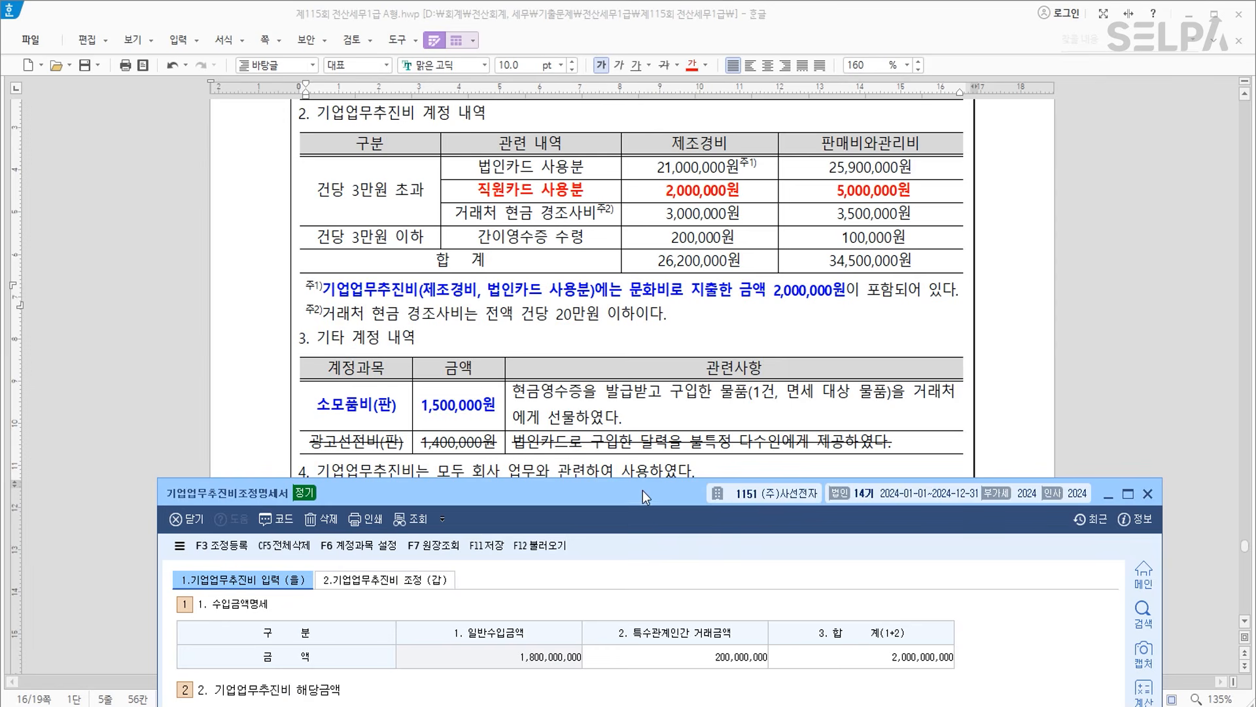
drag(619, 492, 624, 105)
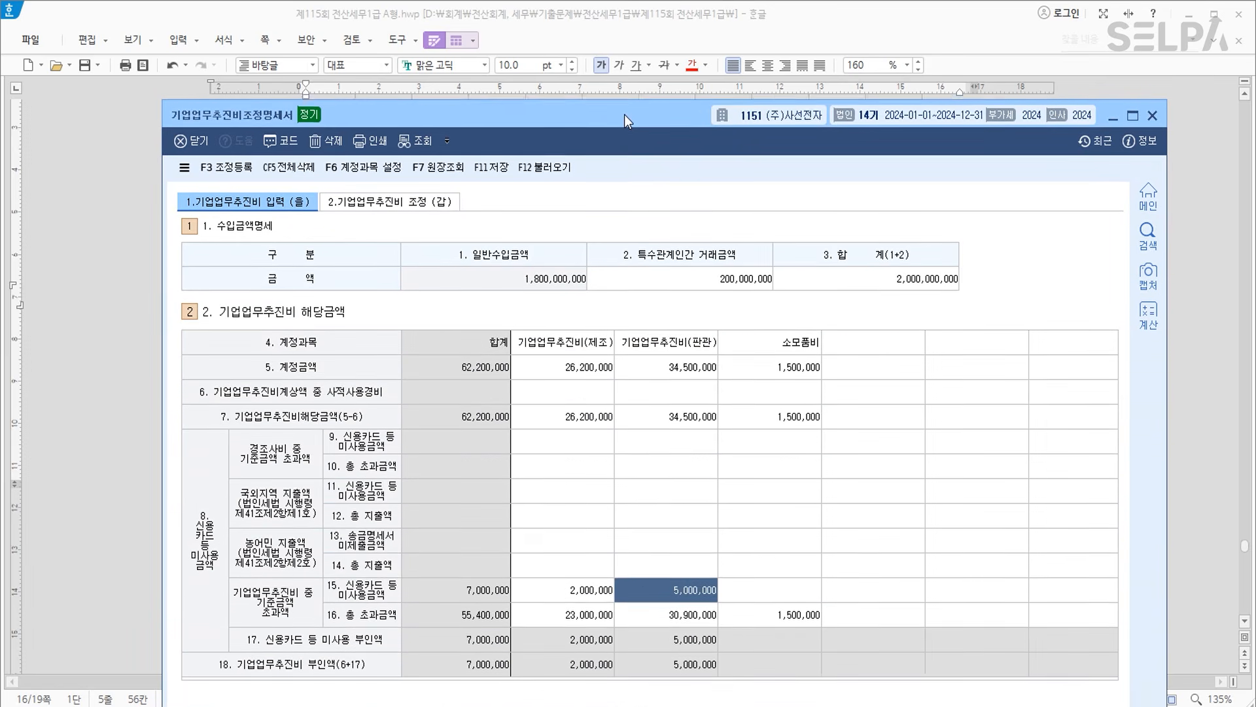
click(597, 581)
click(669, 581)
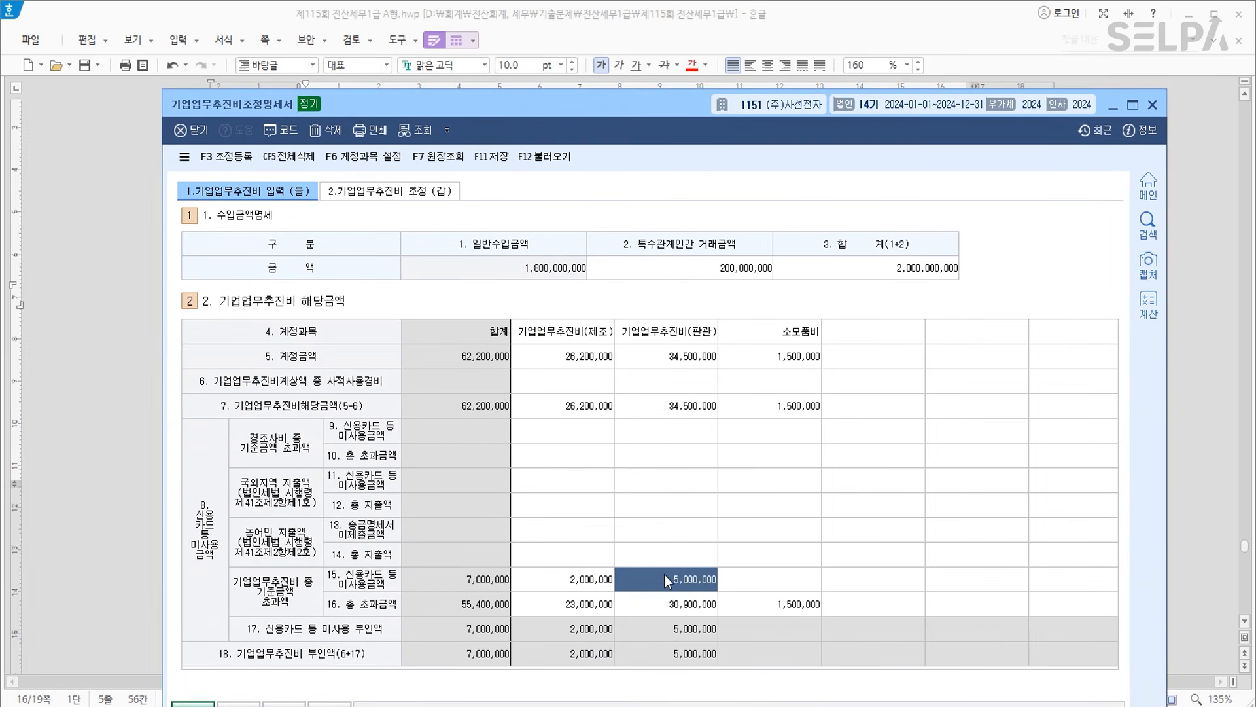
Register 신용카드등미사용액 7,000,000 as 기타사외유출 in the third adjustment row.
click(238, 158)
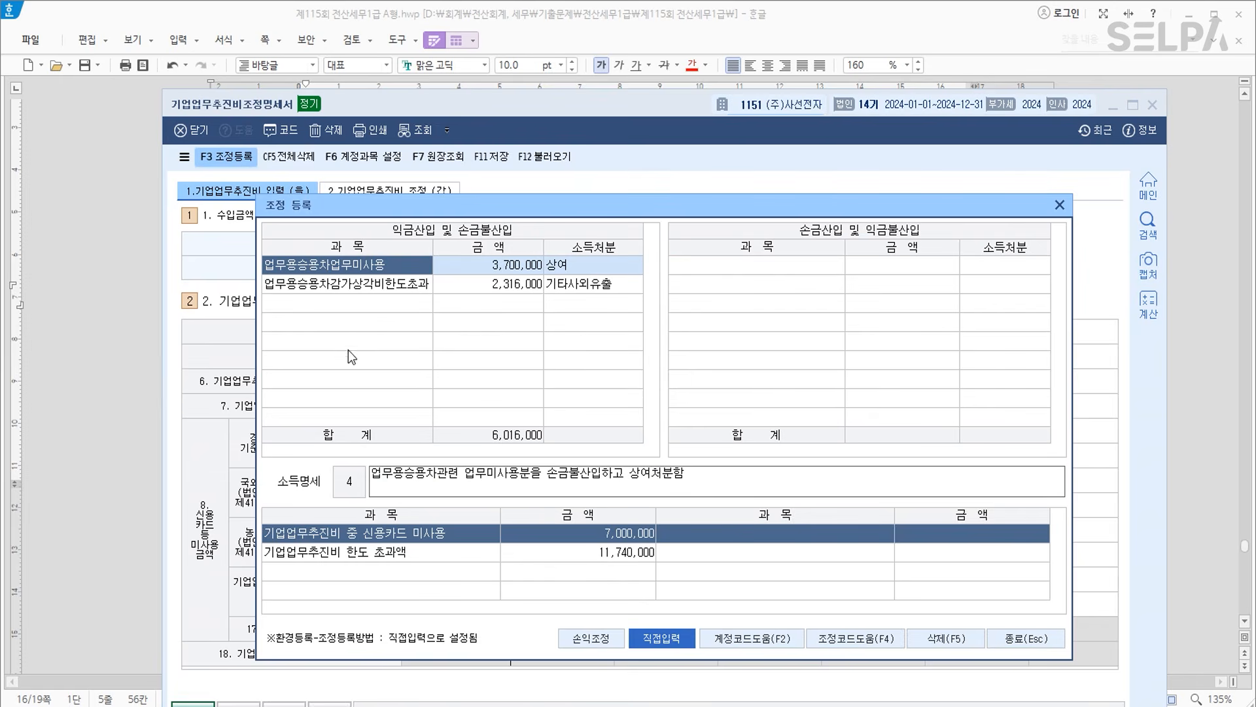
click(347, 305)
key(F4)
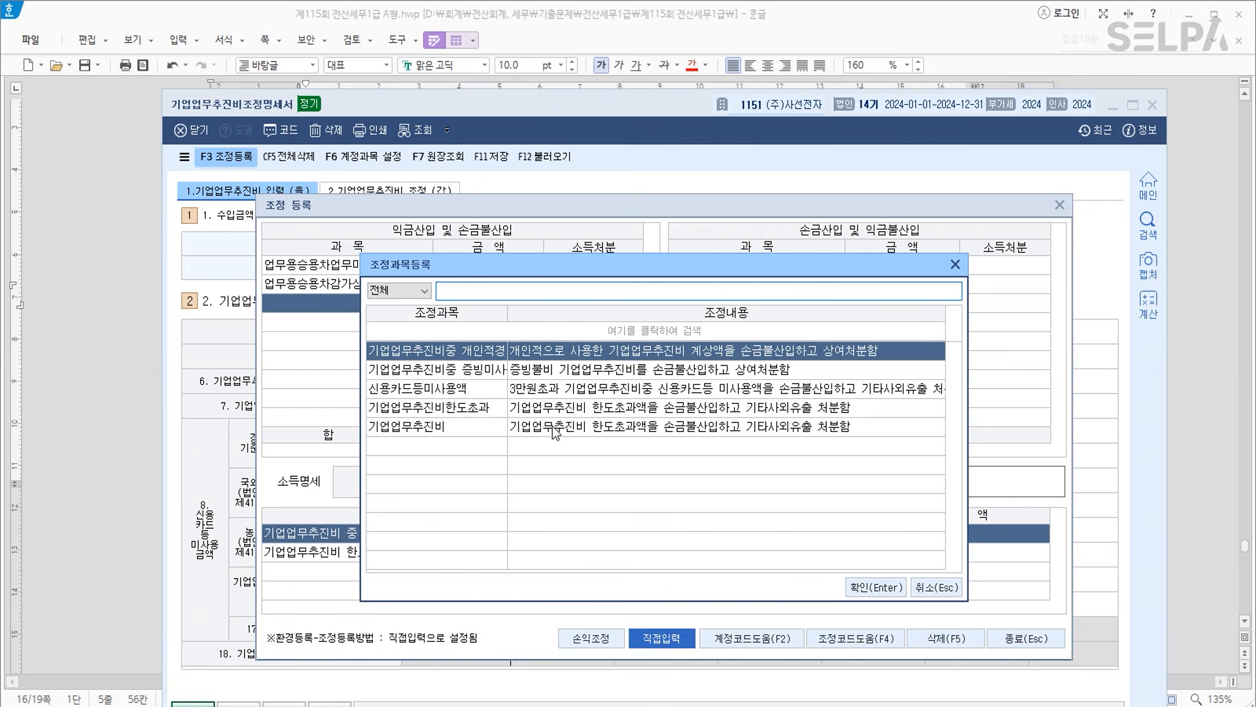
drag(516, 272, 515, 309)
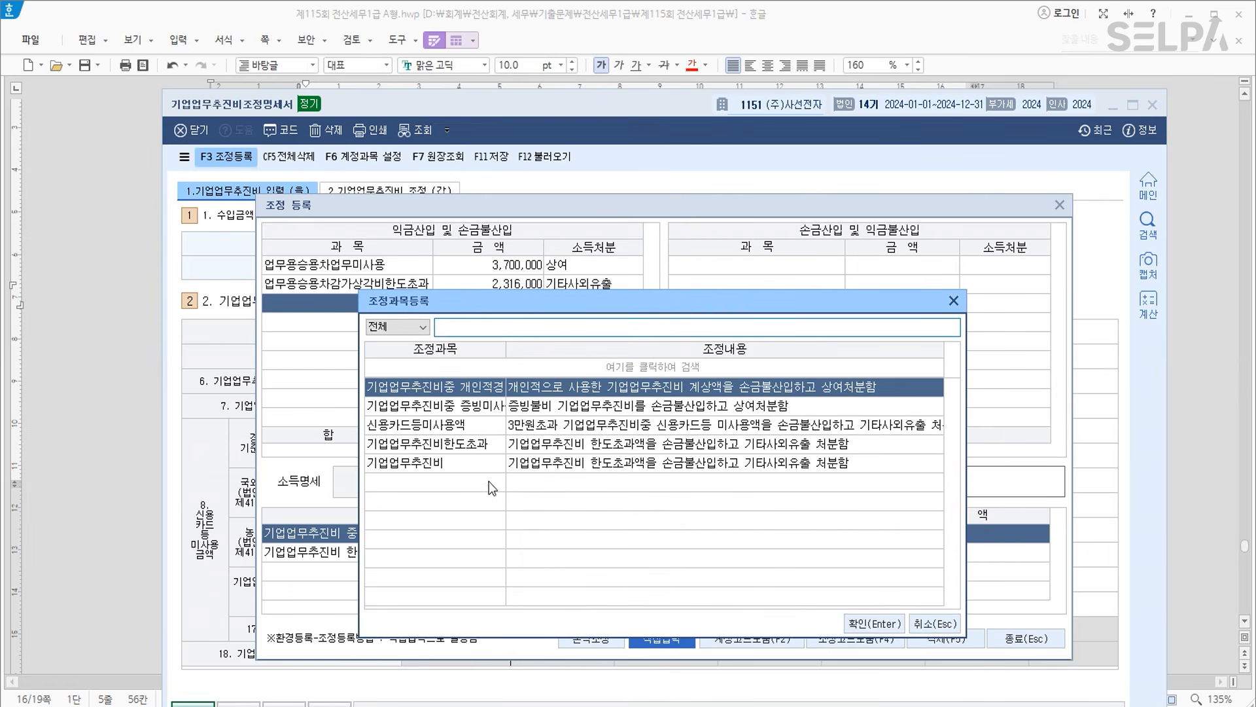
click(457, 425)
click(870, 624)
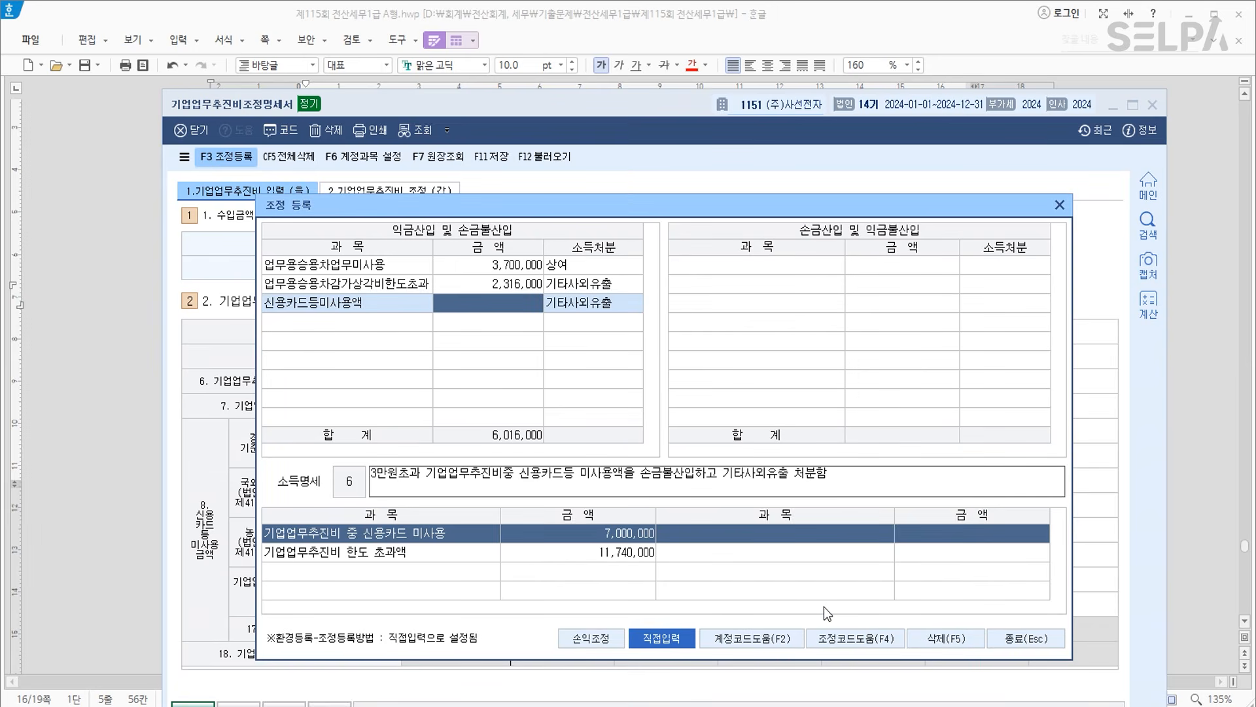
text(7000000)
key(Return)
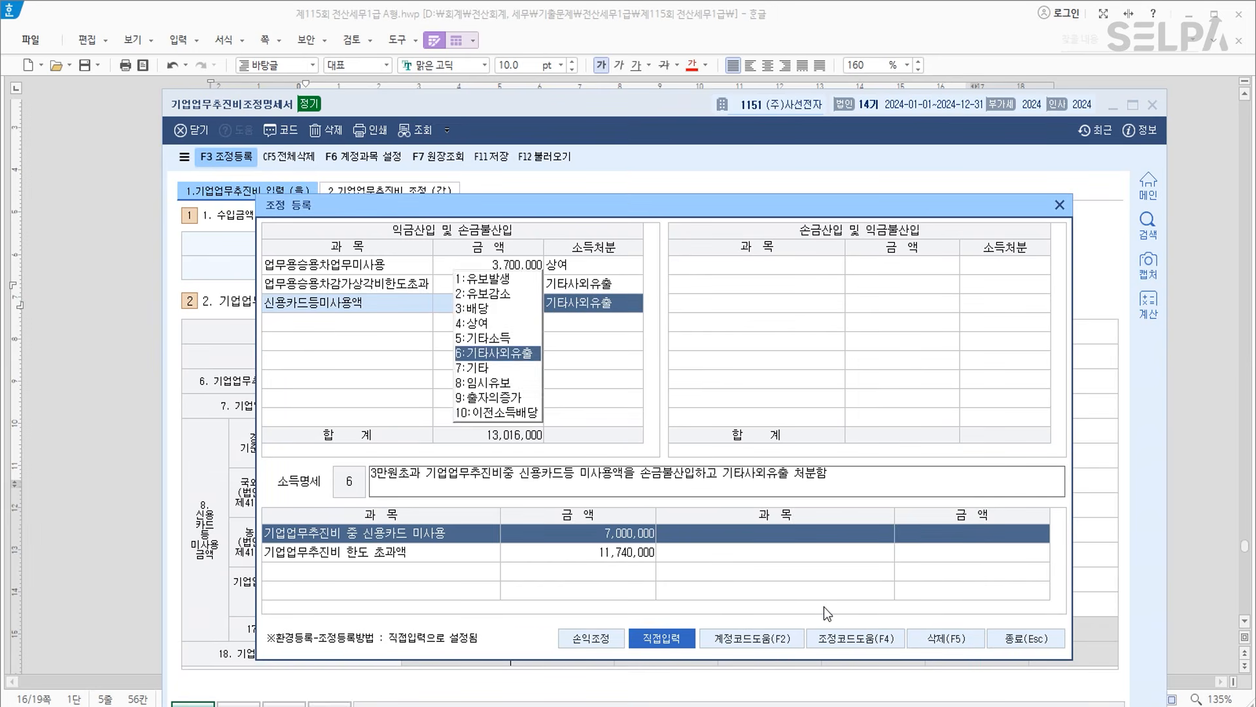
key(Return)
Add 기업업무추진비한도초과 11,740,000 as 기타사외유출 and close the adjustment register.
key(F4)
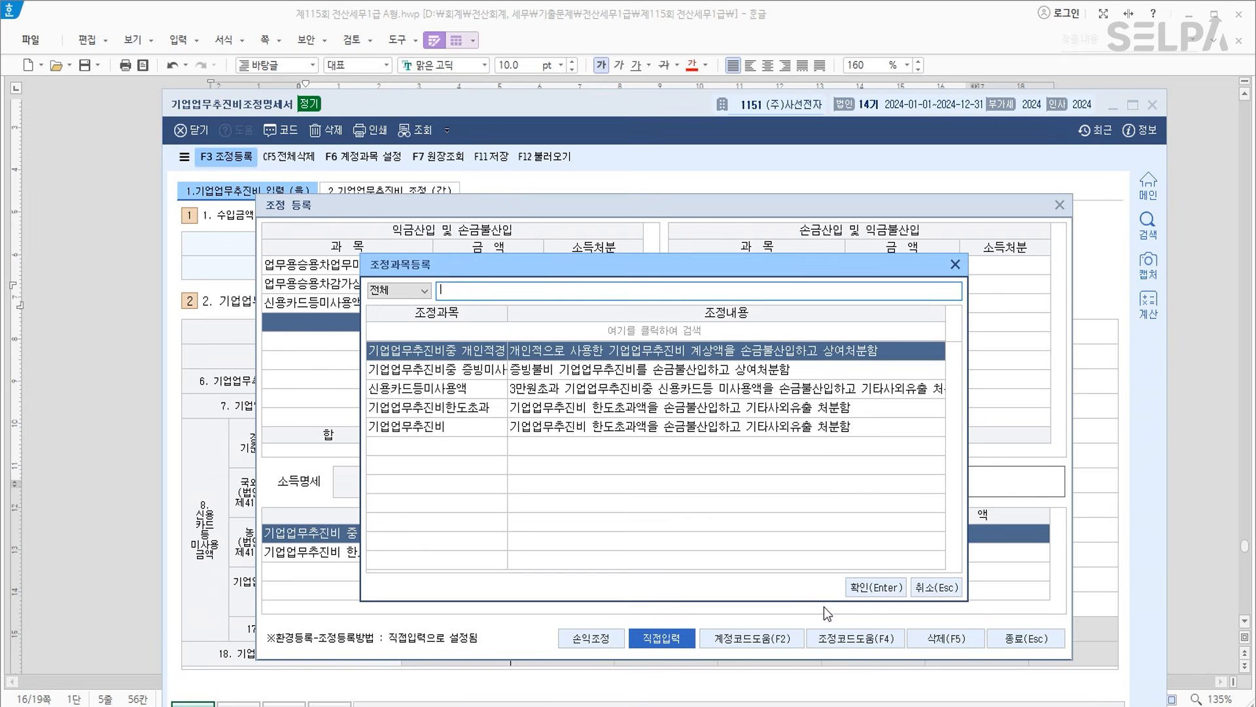
key(Down)
key(Down)
key(Down)
key(Return)
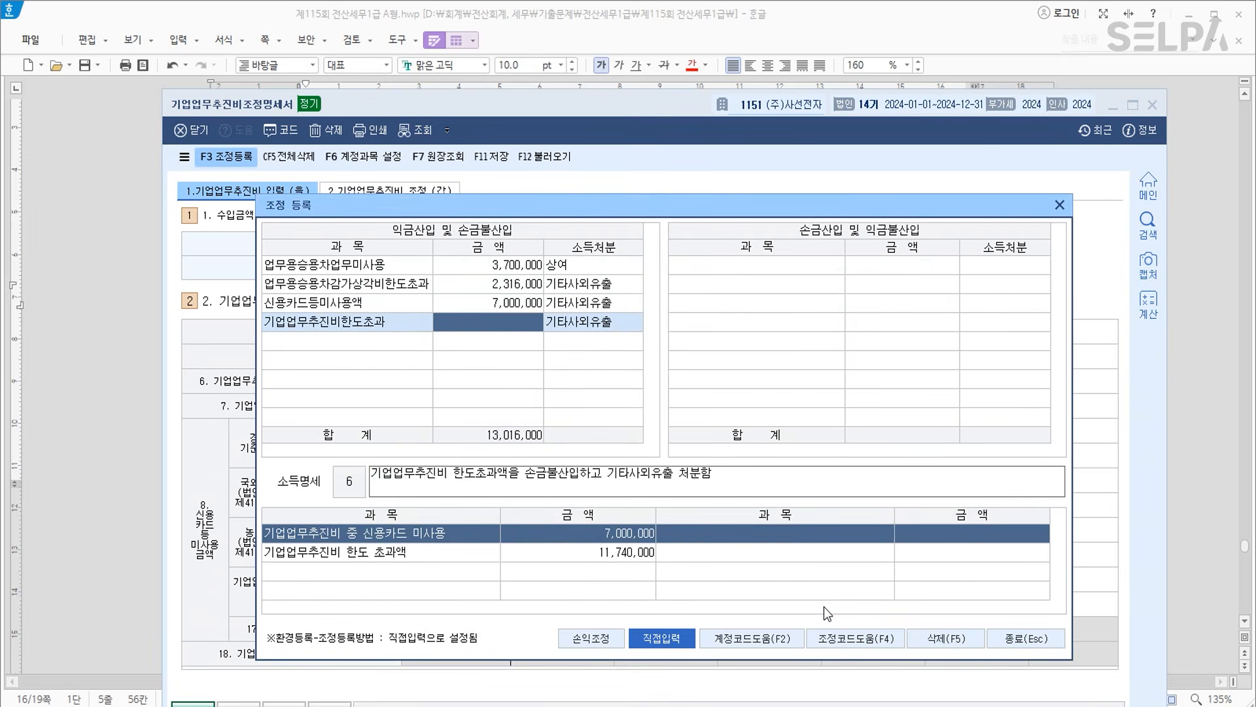
text(11,740,000)
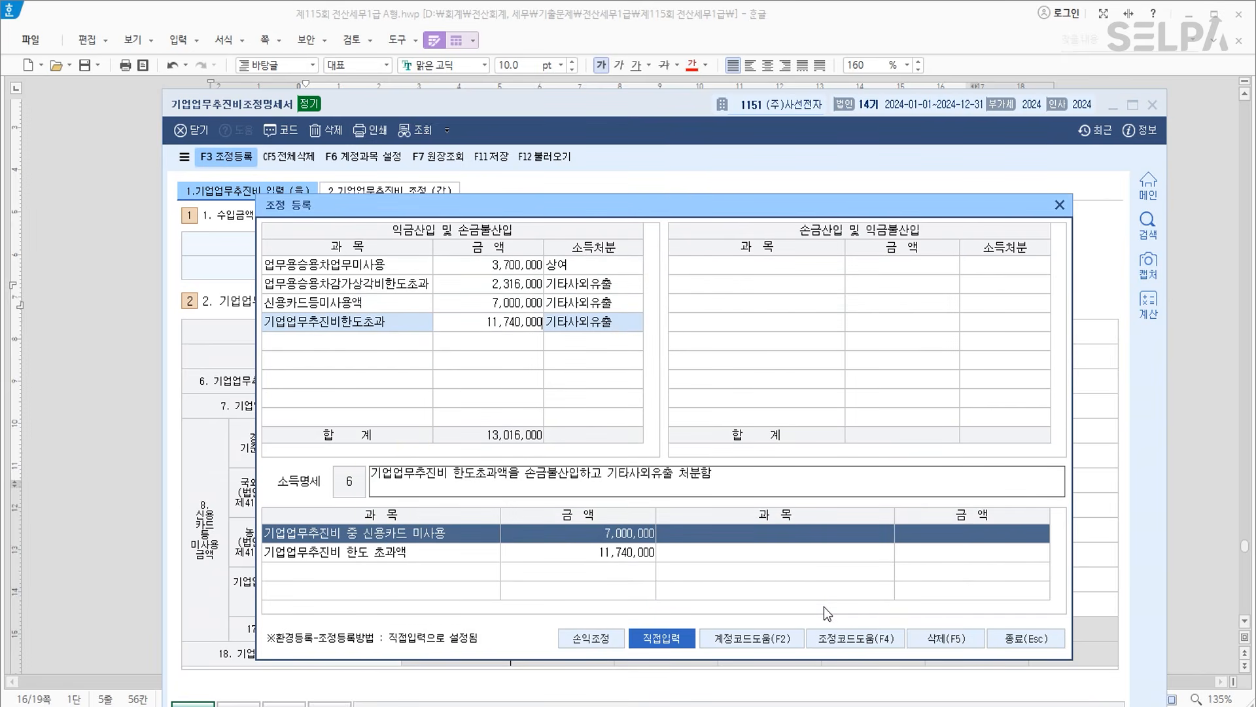
key(Return)
key(Return)
key(Return)
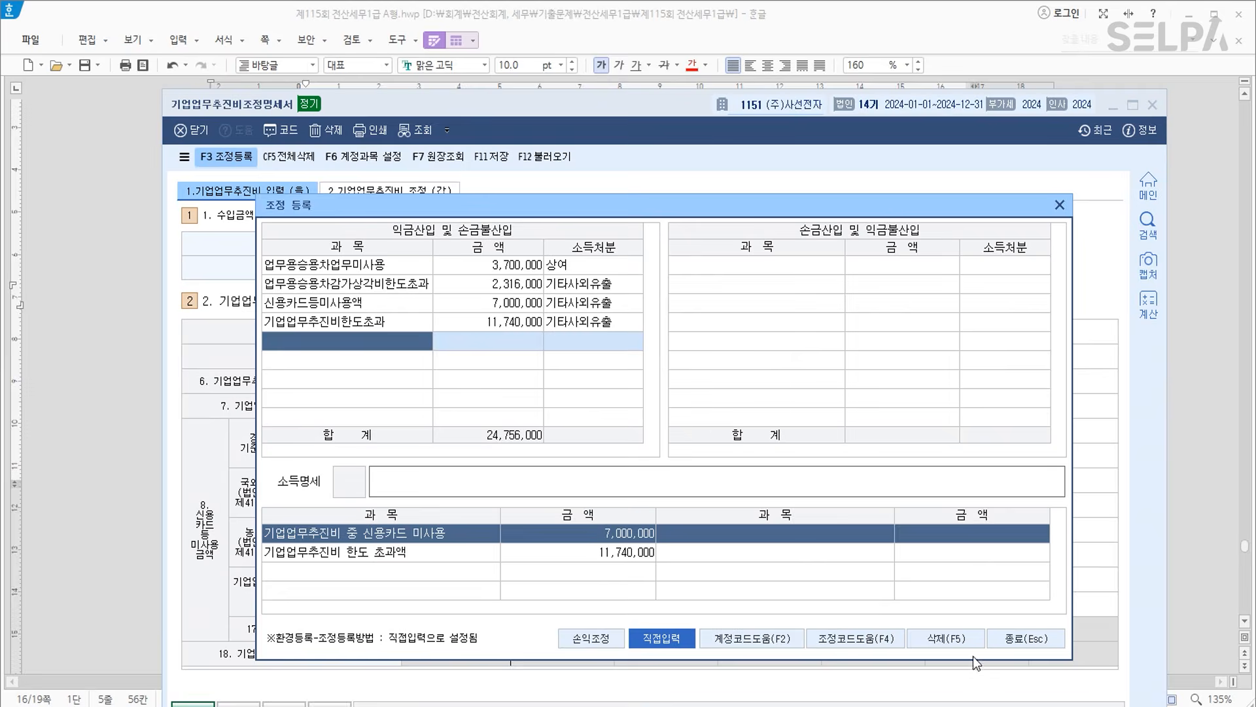
click(1031, 642)
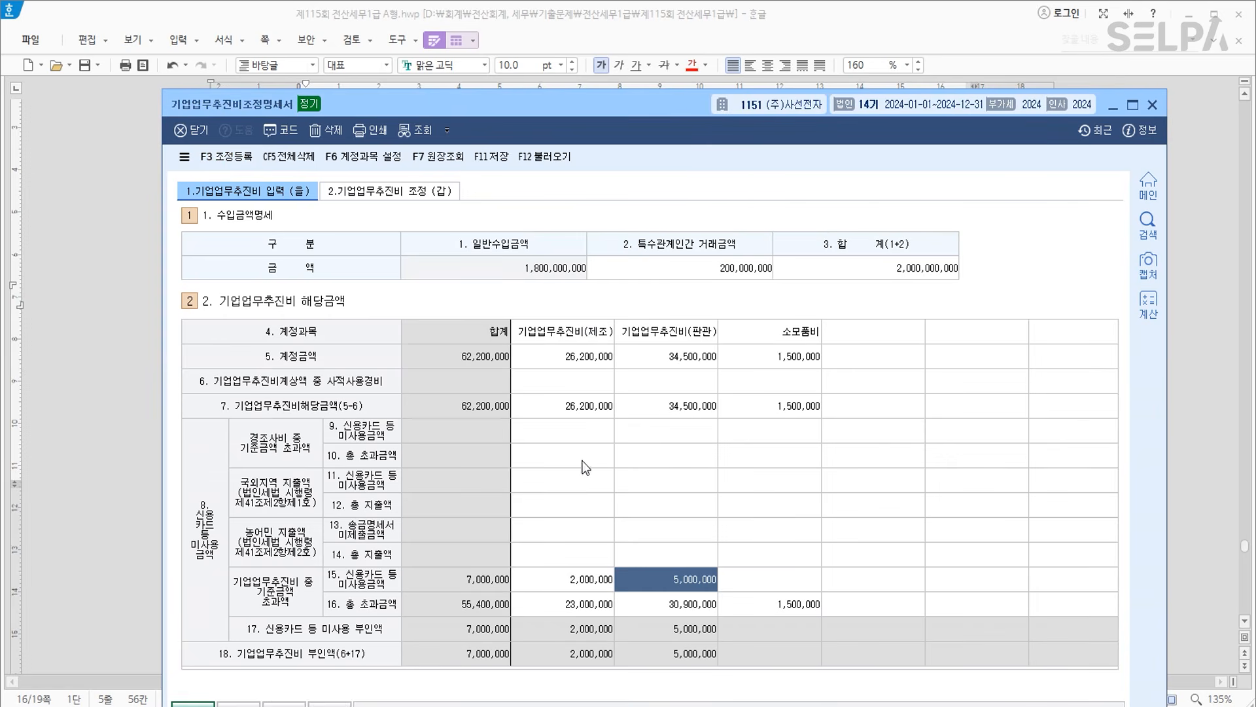
Return to the Hangul exam, recheck the 매출액 and 직원카드 rows, and scroll to question [3].
click(85, 375)
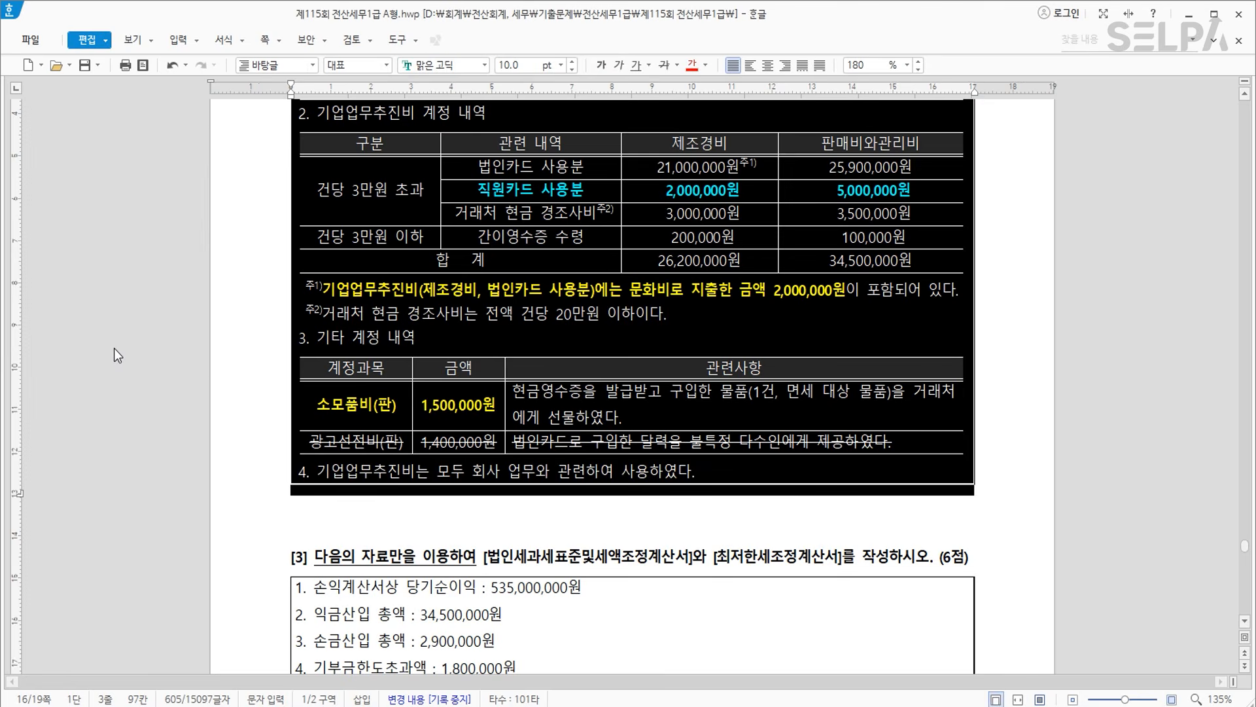
click(506, 301)
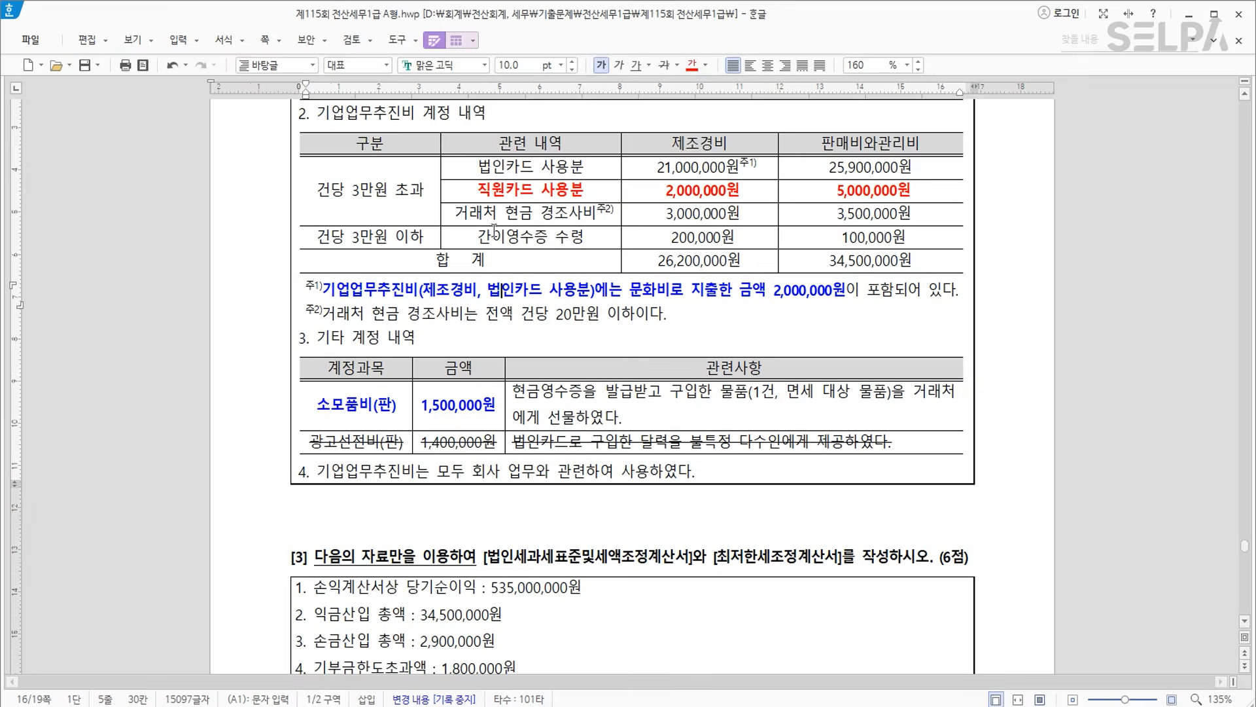
scroll(458, 298, up, 3)
click(415, 295)
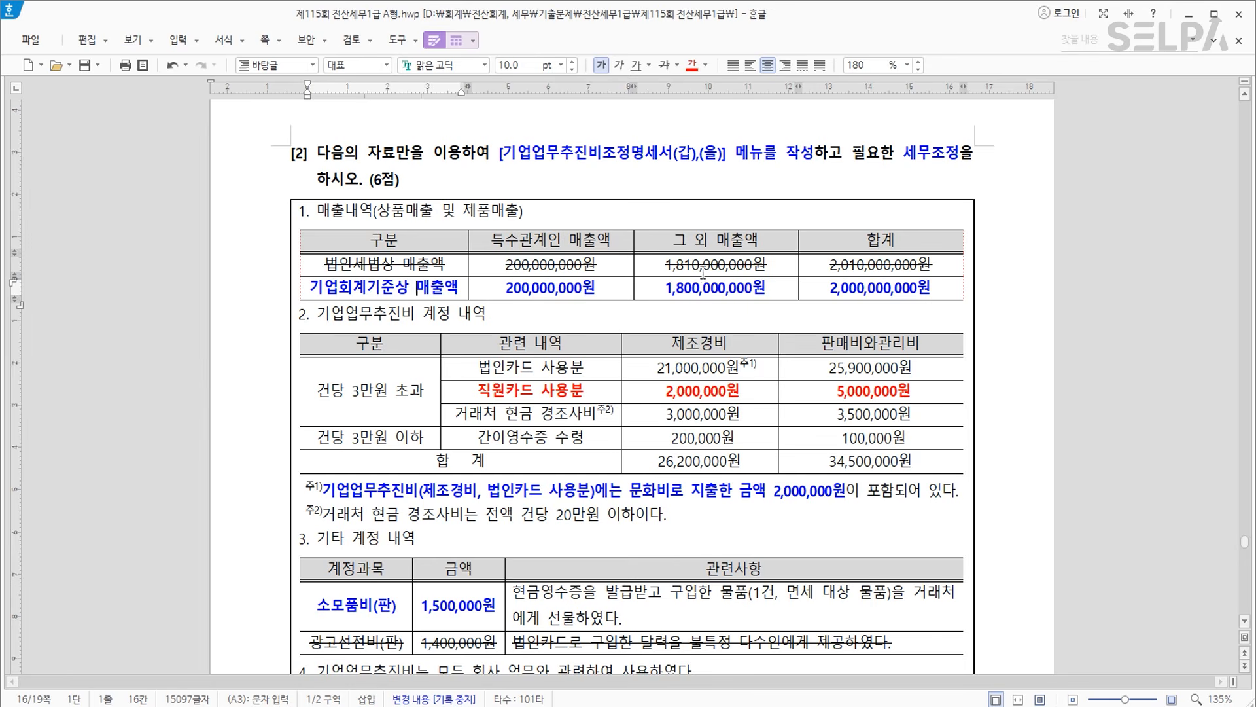
drag(443, 288, 797, 296)
drag(525, 400, 852, 391)
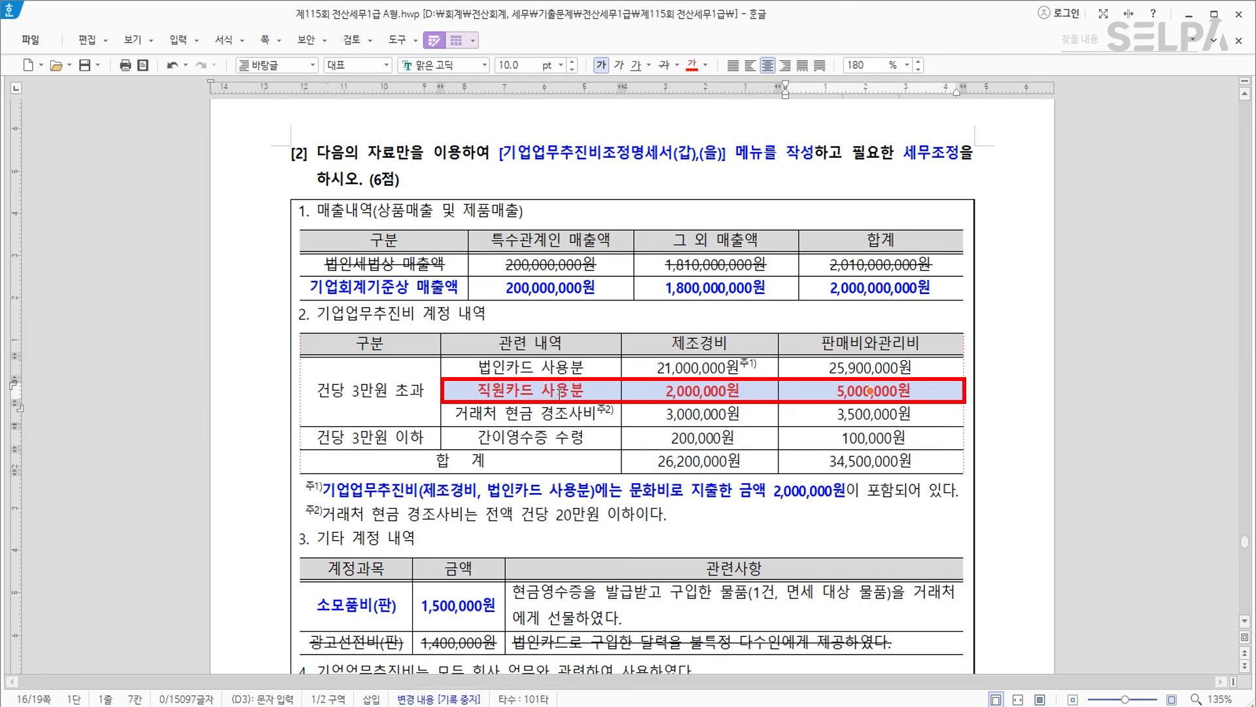
click(561, 393)
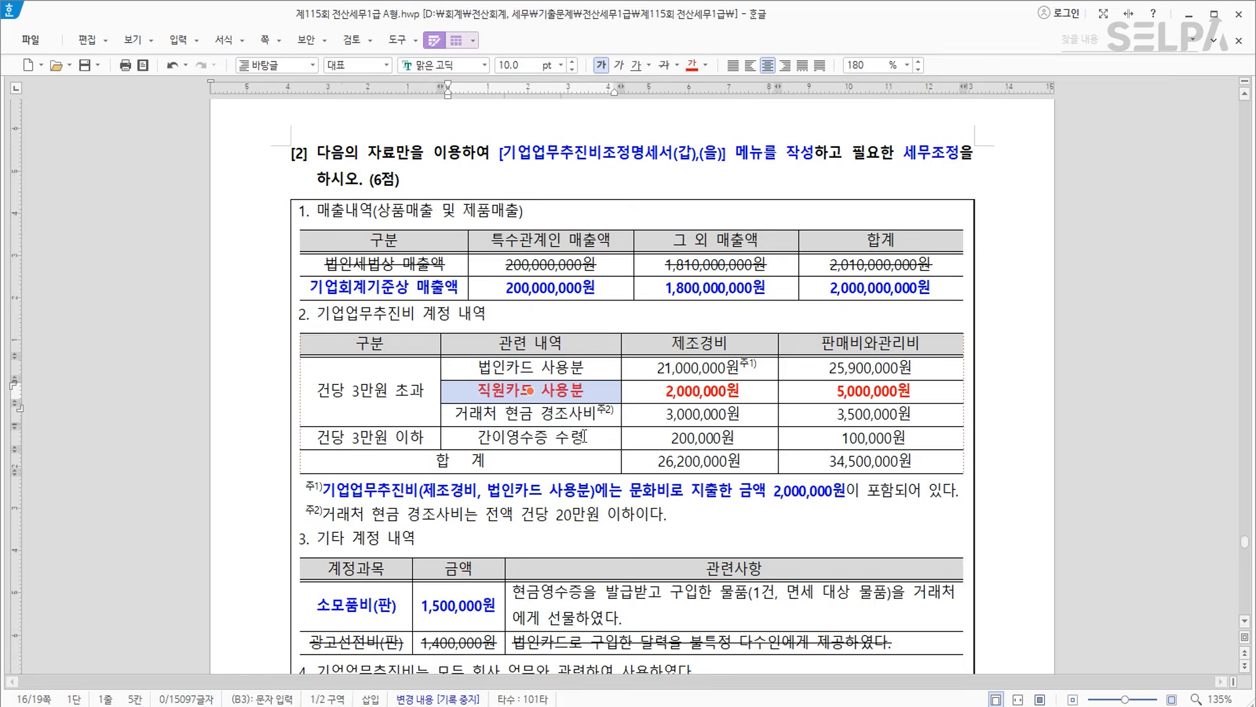
scroll(598, 491, down, 3)
scroll(598, 491, down, 3)
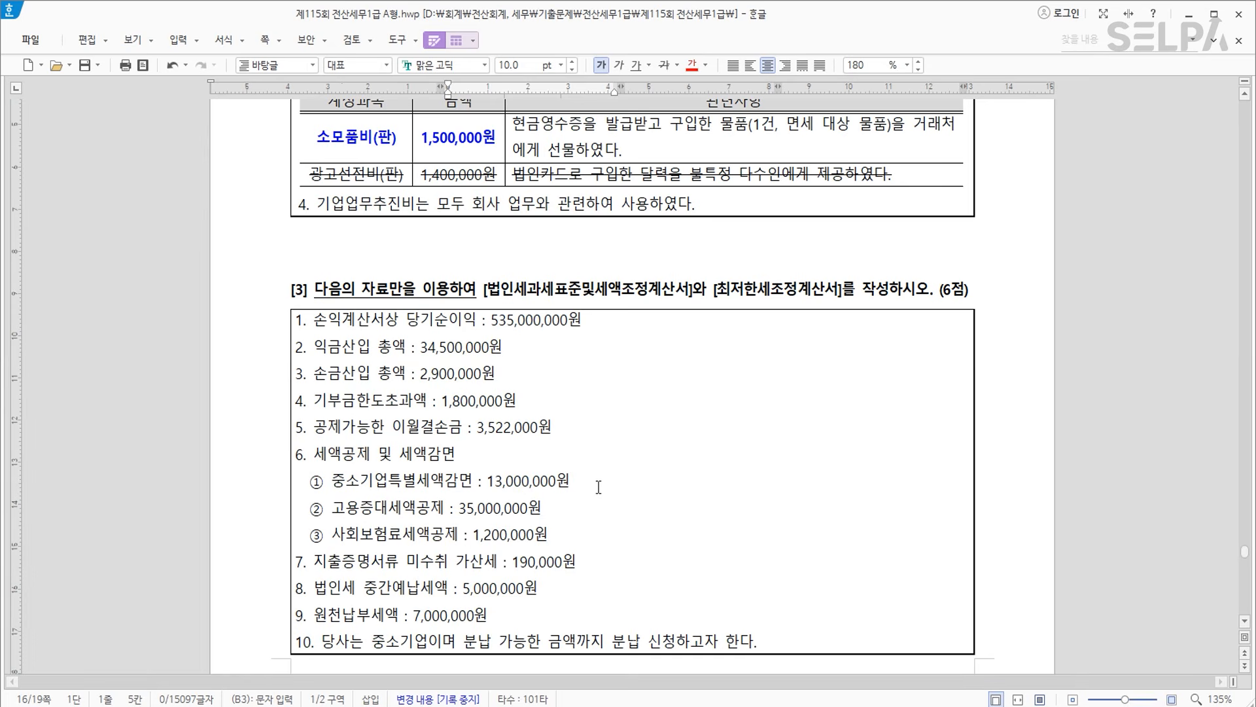
Colour both form names in the [3] heading red.
click(605, 292)
drag(485, 289, 693, 297)
click(692, 65)
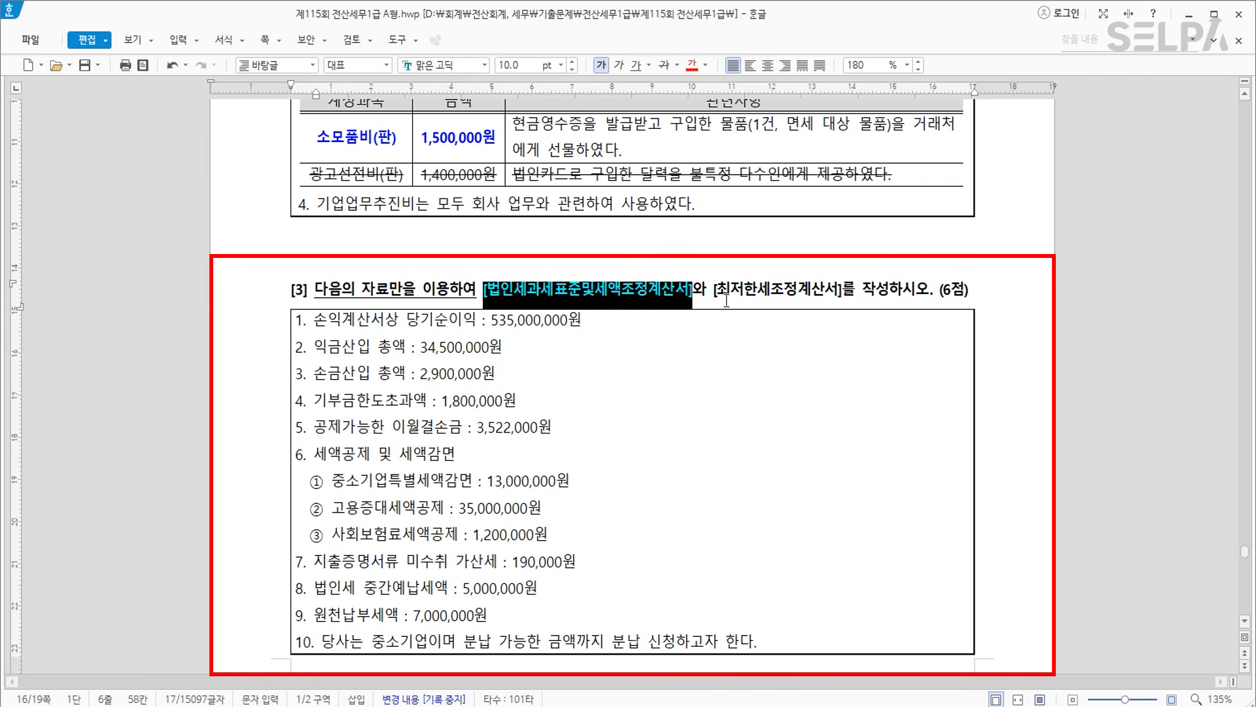
drag(715, 288, 842, 288)
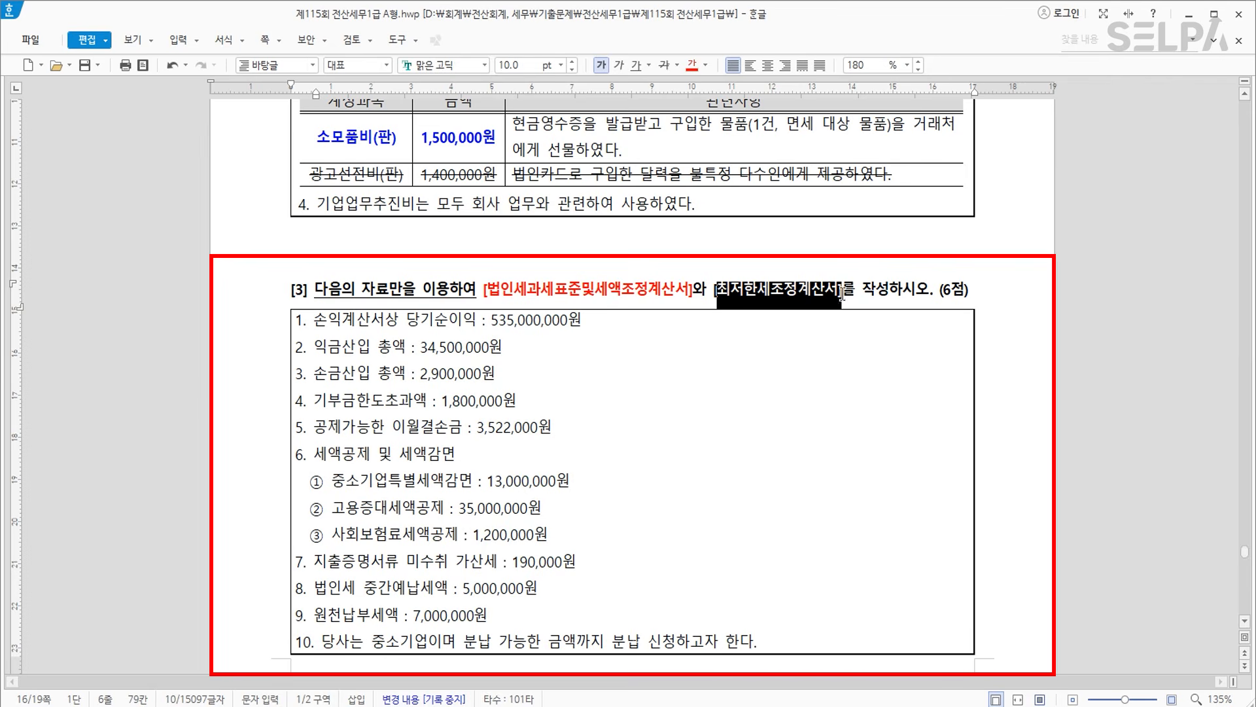
click(692, 65)
click(757, 369)
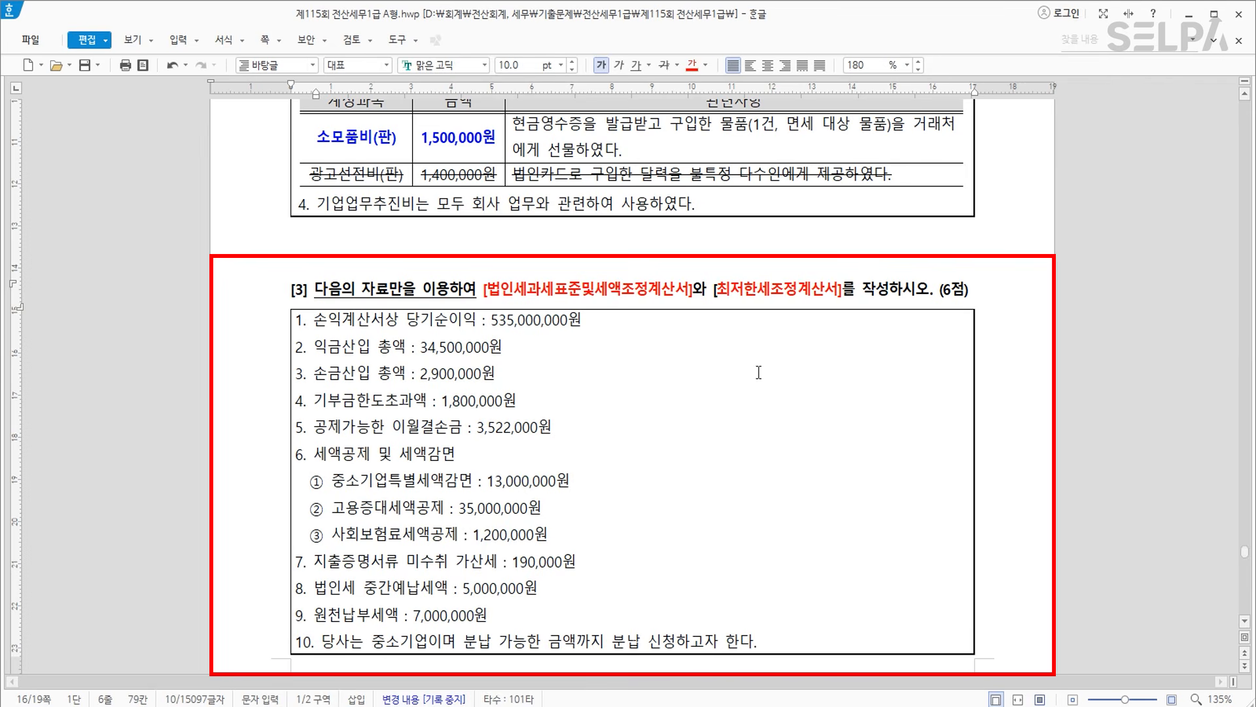
Insert ">> 저장" after the first form name, moving the heading to the next page.
scroll(568, 360, down, 2)
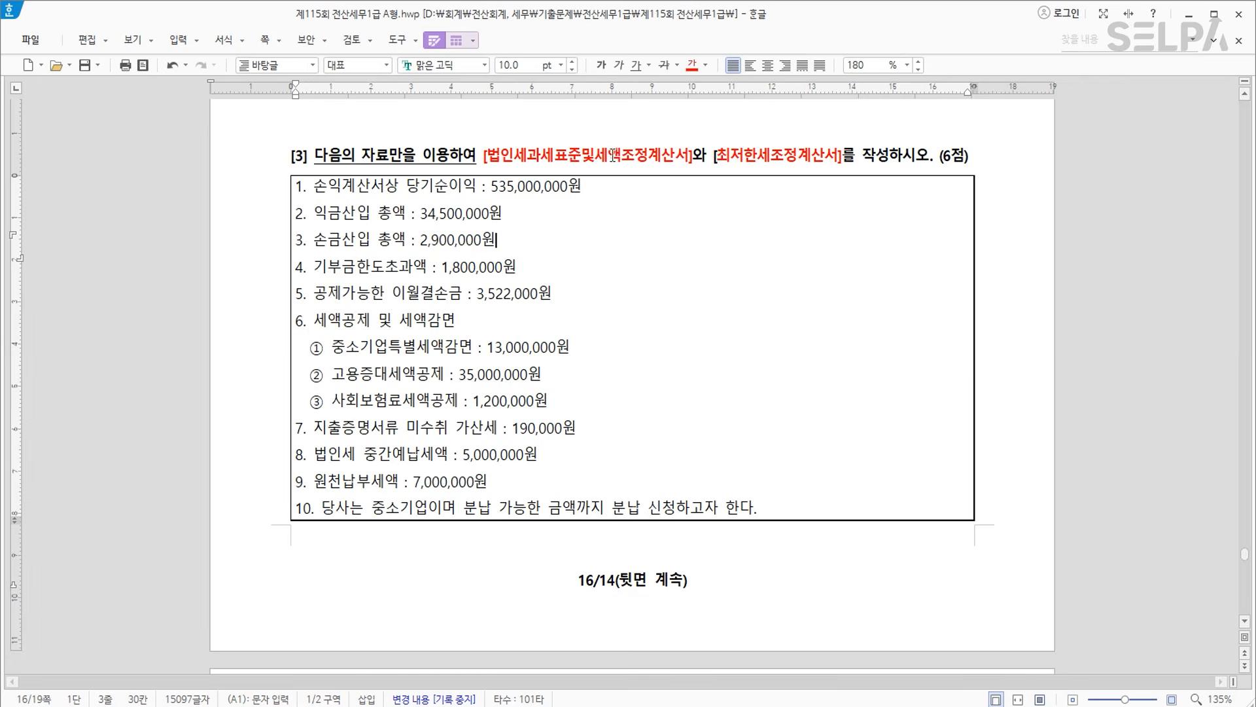
click(644, 159)
key(ctrl)
click(695, 159)
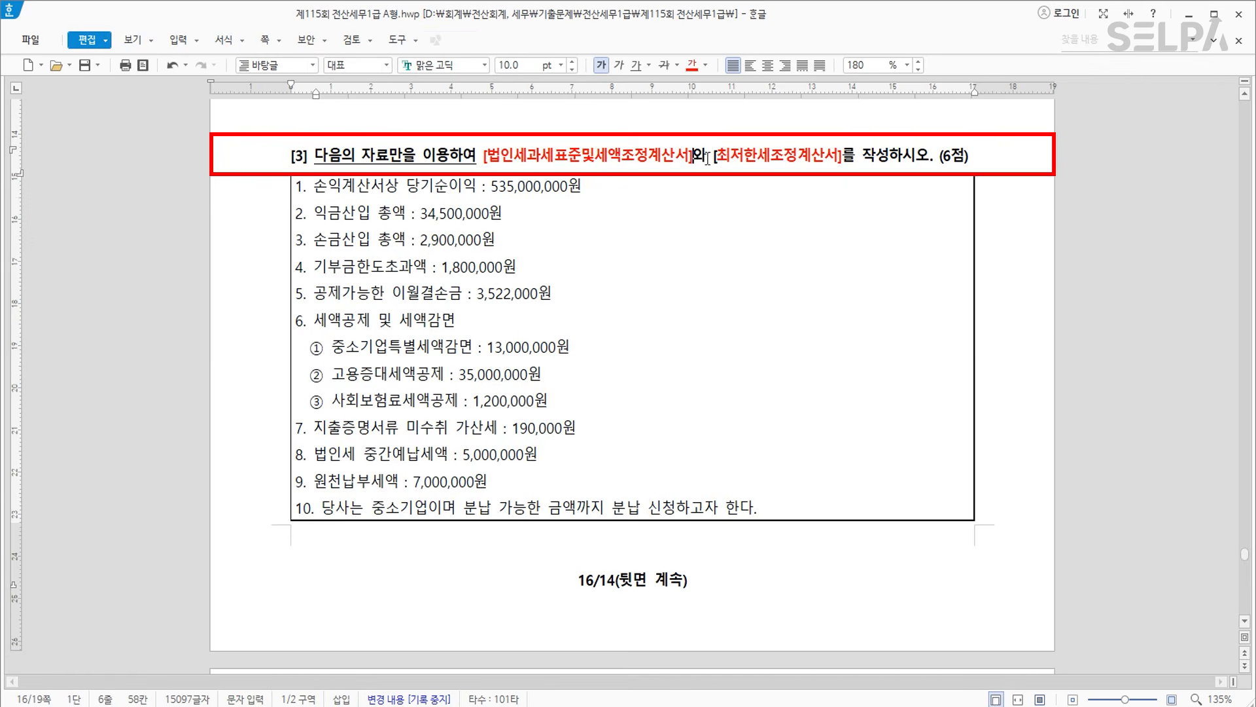
text(>>)
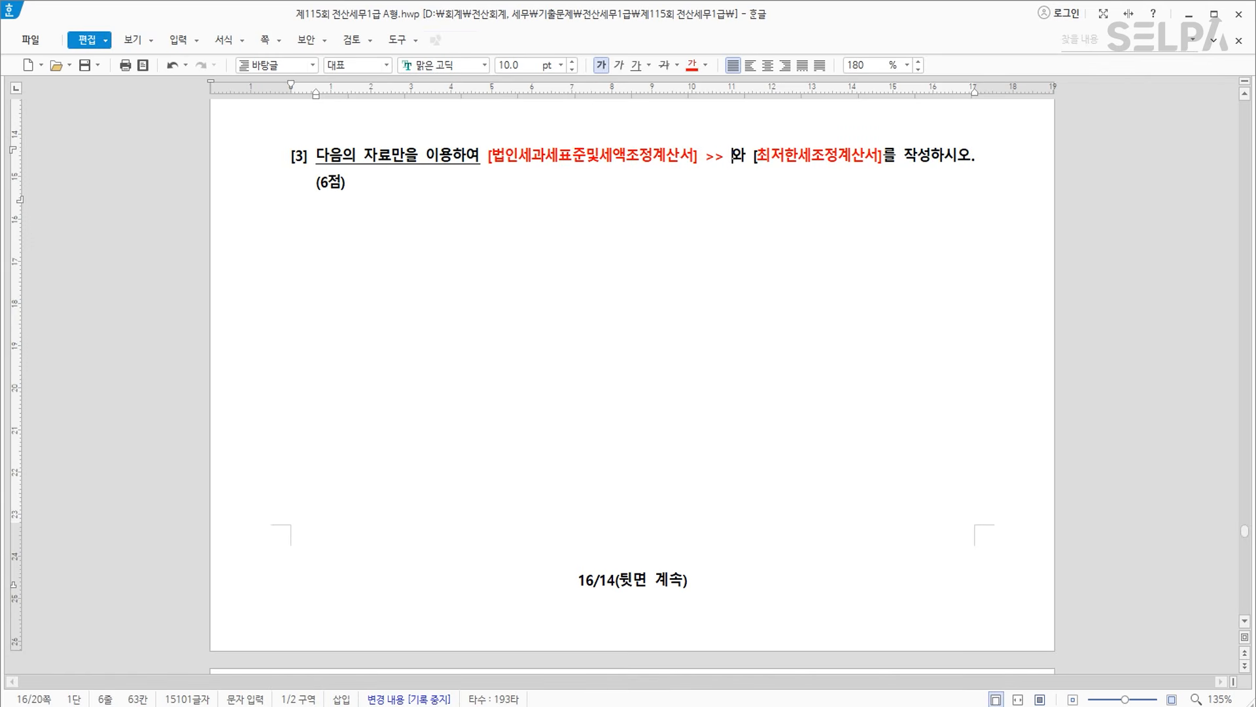
key(ctrl+Return)
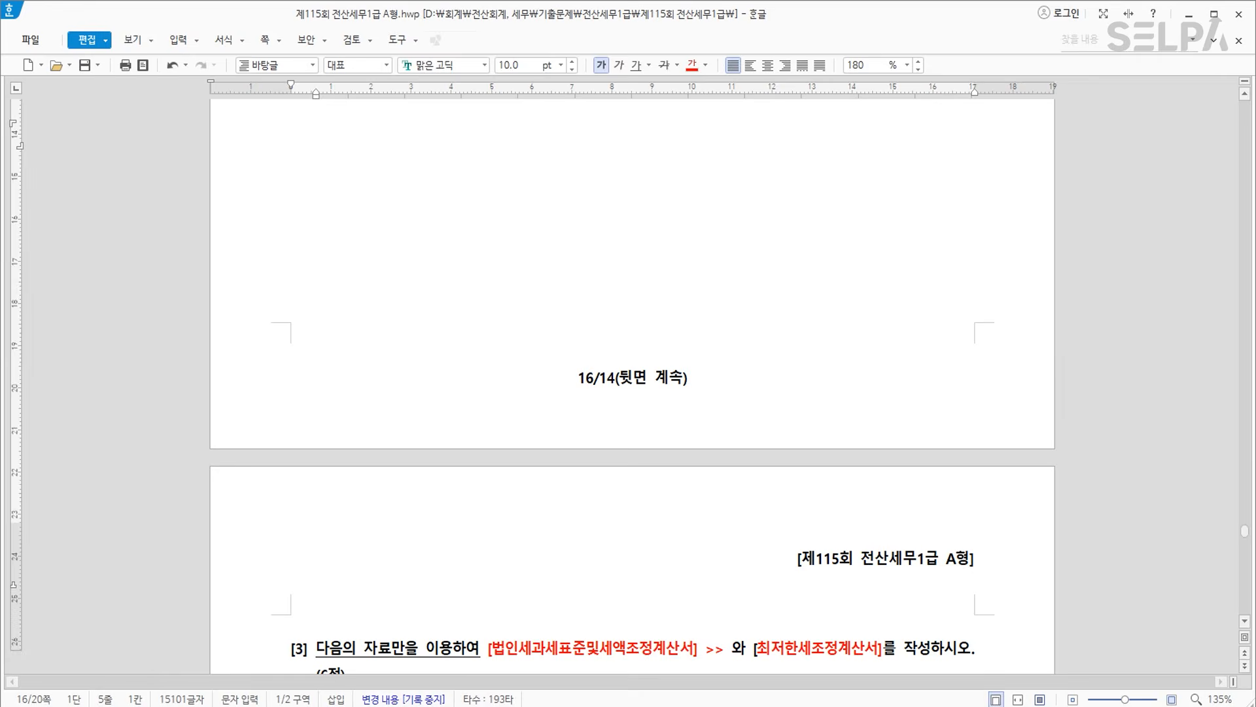
scroll(801, 204, down, 5)
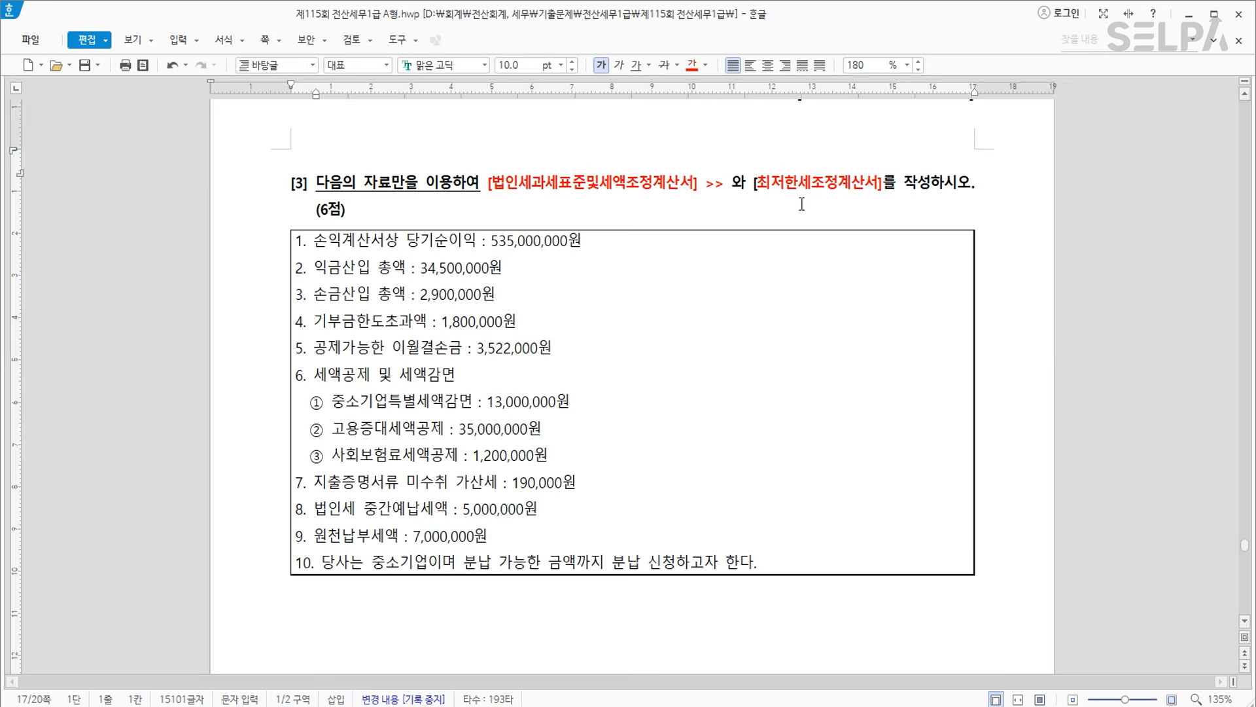
click(726, 181)
text(저장)
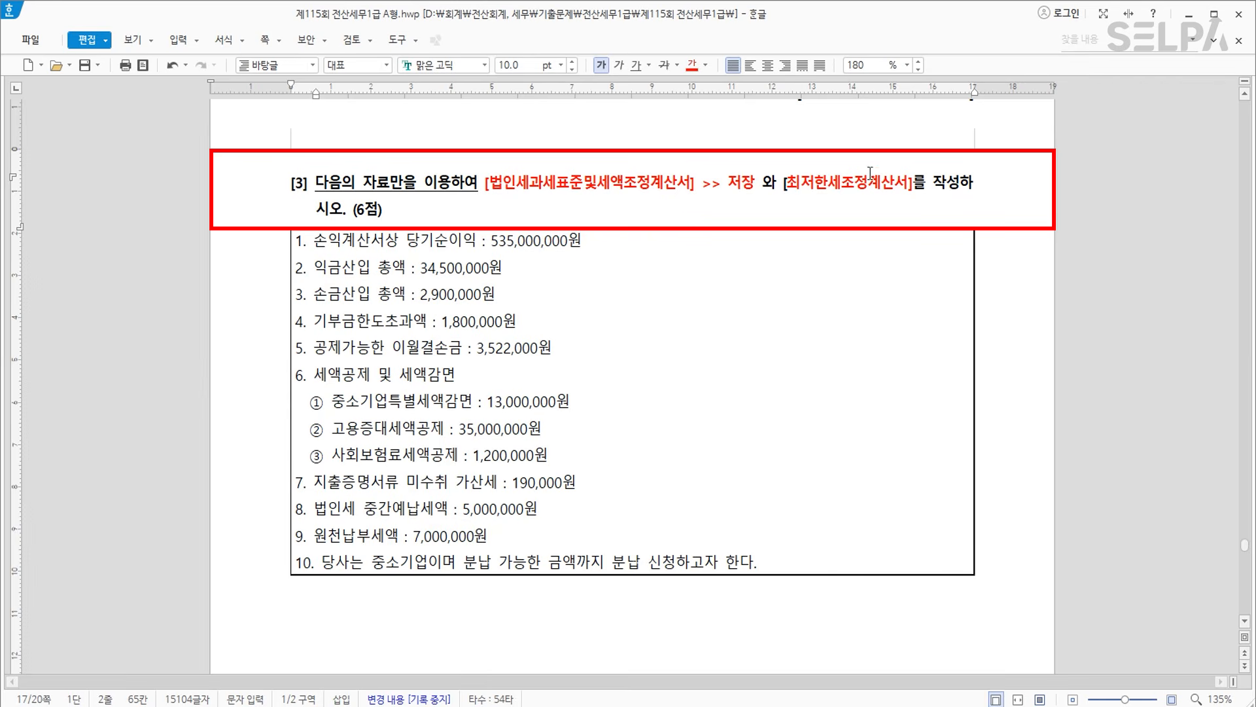
click(586, 196)
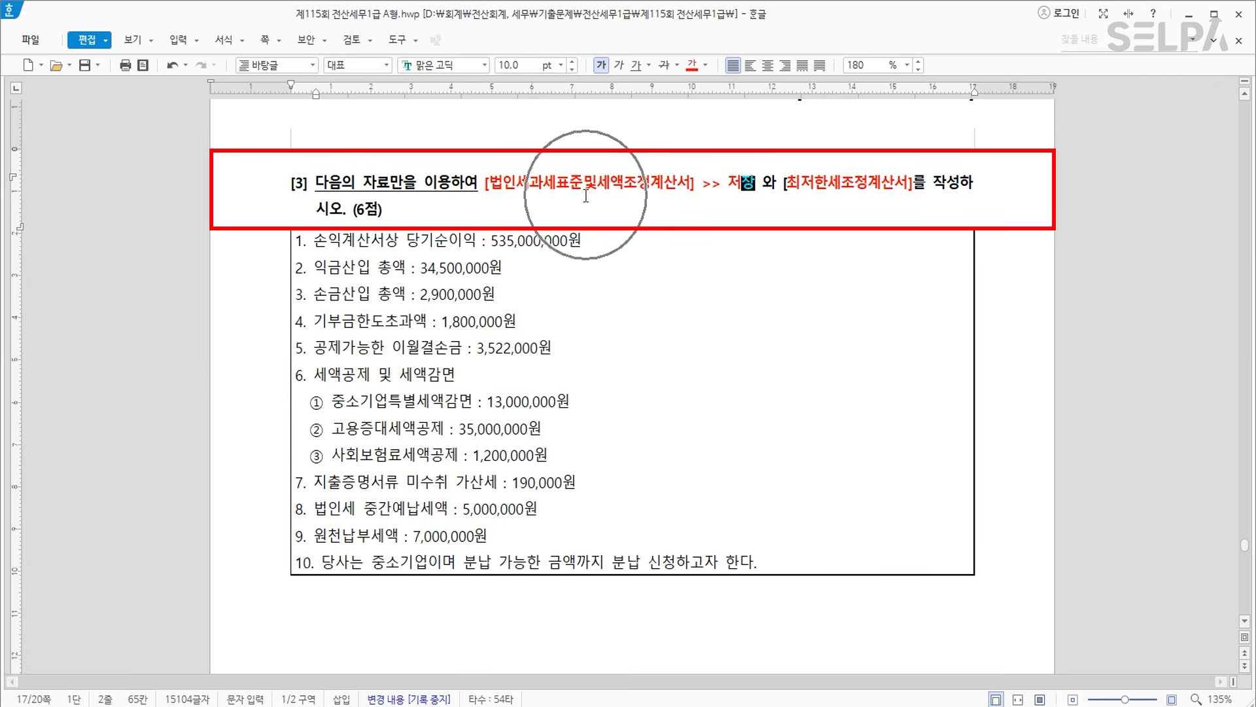
Colour data items 1 through 5 red.
drag(298, 242, 579, 355)
click(692, 66)
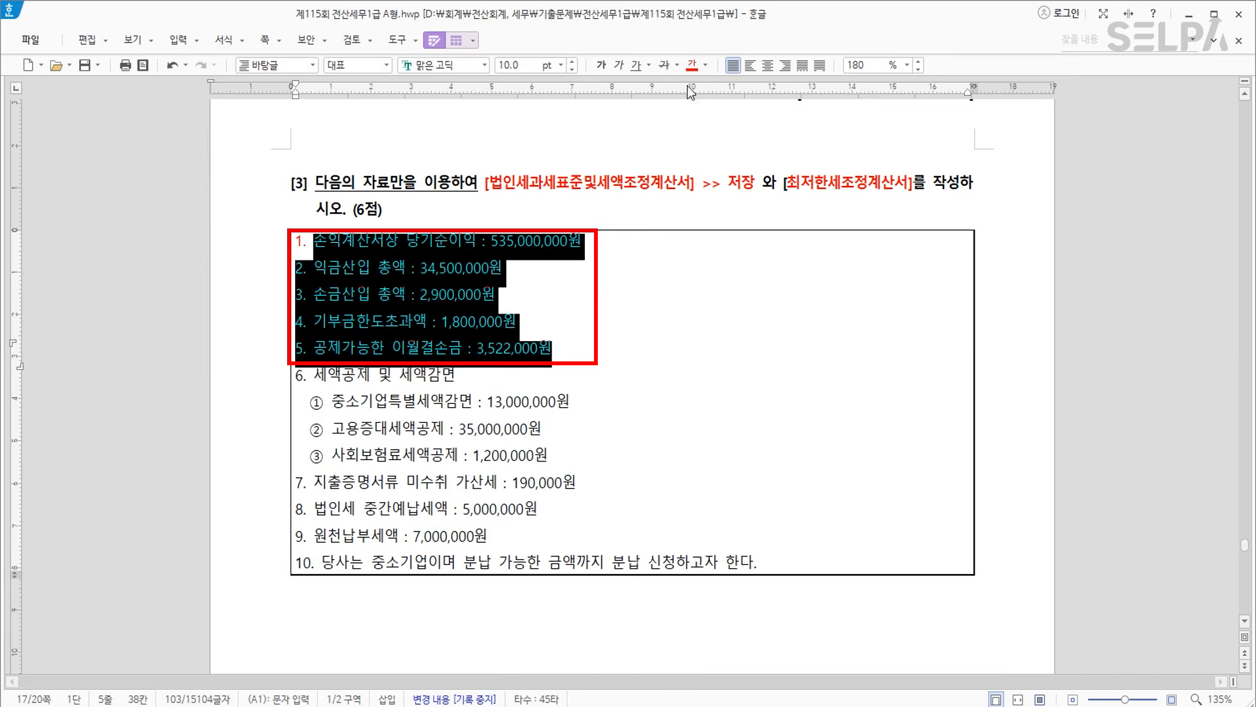
click(638, 319)
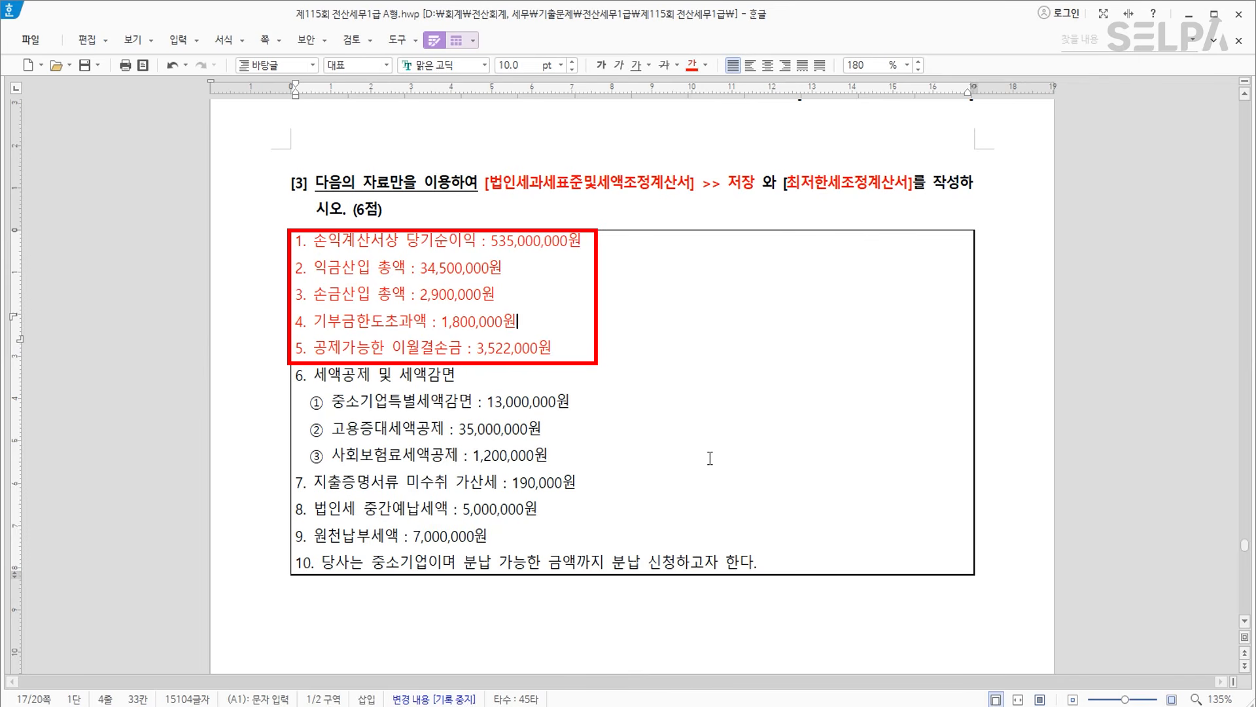
click(508, 706)
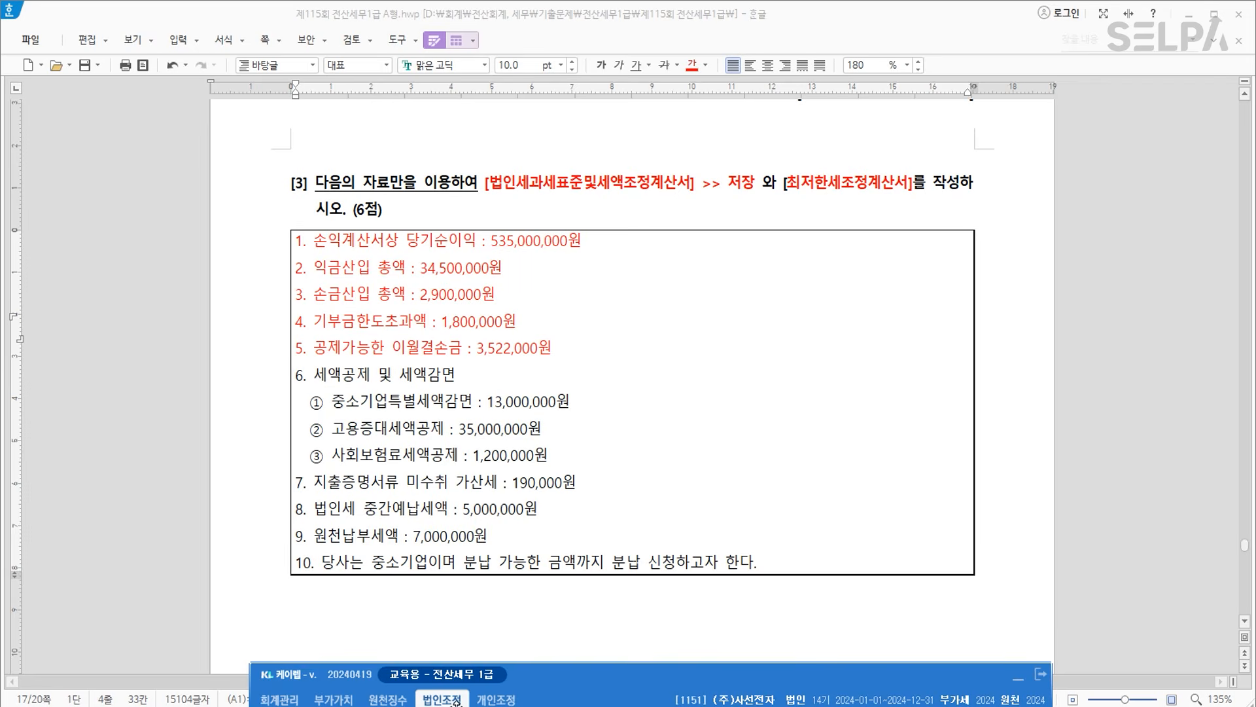
Open the 법인세과세표준및세액조정계산서 form via the ㅂㅇㅅ menu search.
text(ㅂㅇㅅ)
key(Return)
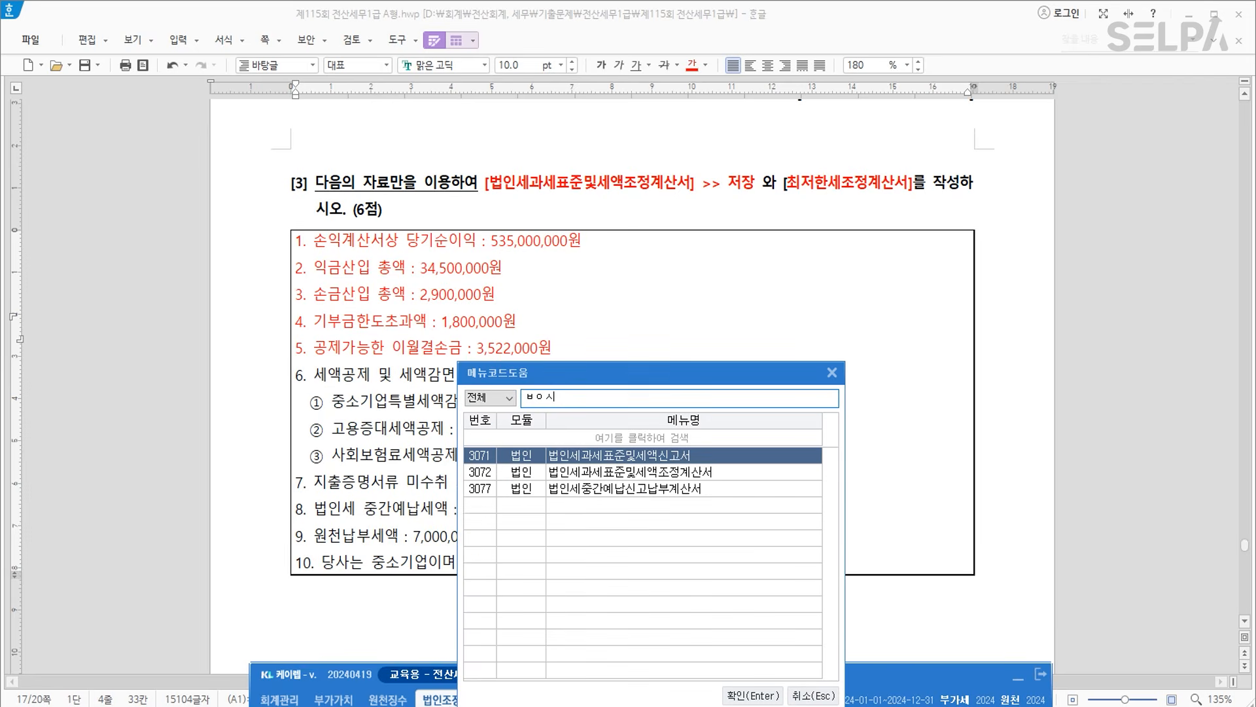
key(Down)
key(Return)
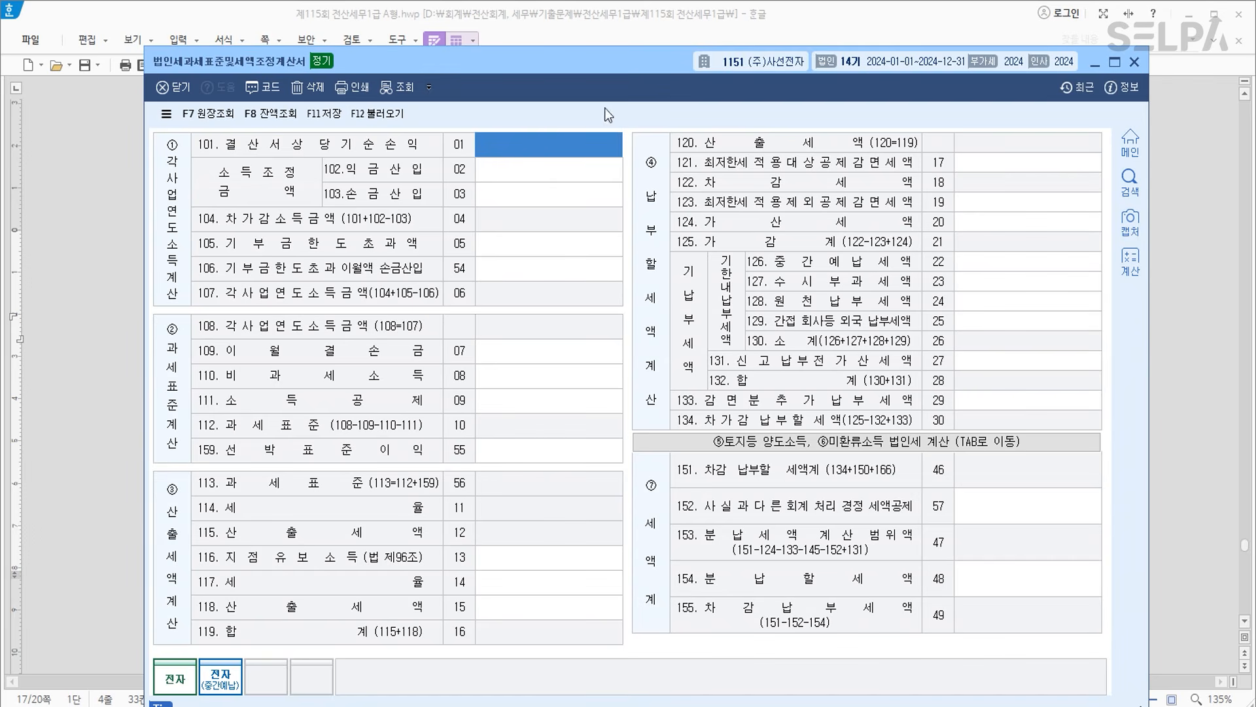
drag(613, 68, 650, 341)
scroll(678, 249, down, 1)
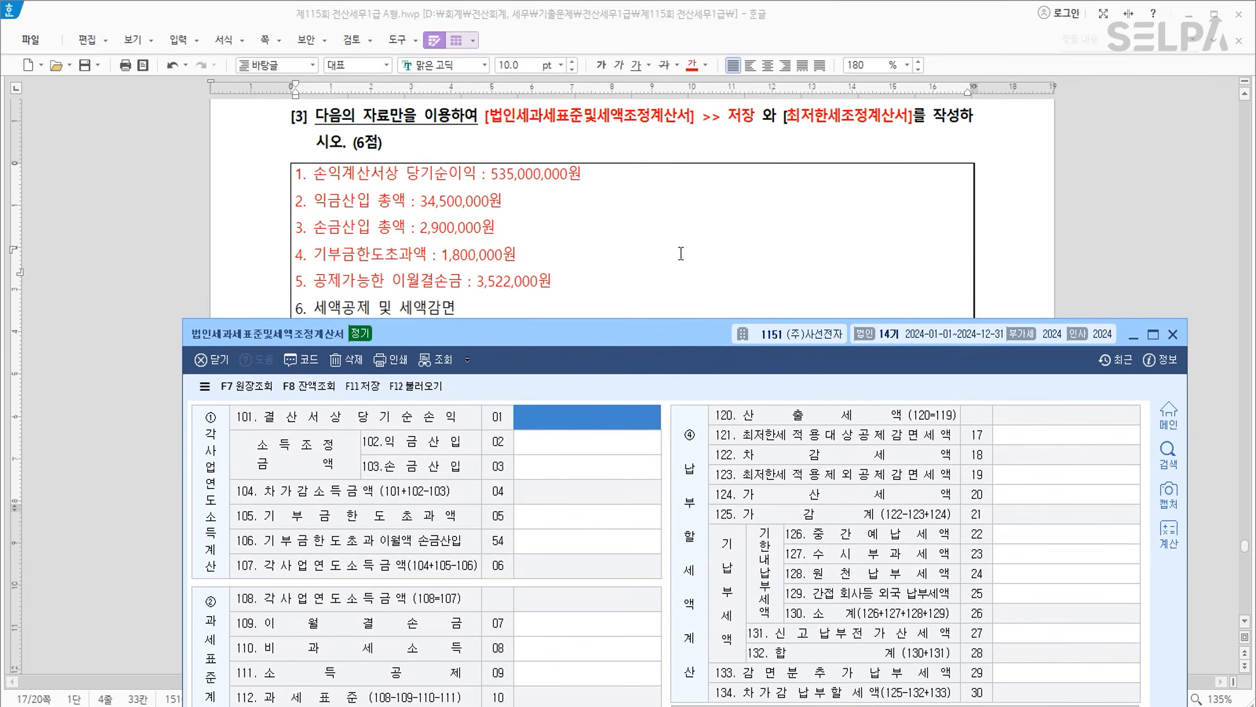
Enter net income 535,000,000, income additions 34,500,000 and deductions 2,900,000.
text(5)
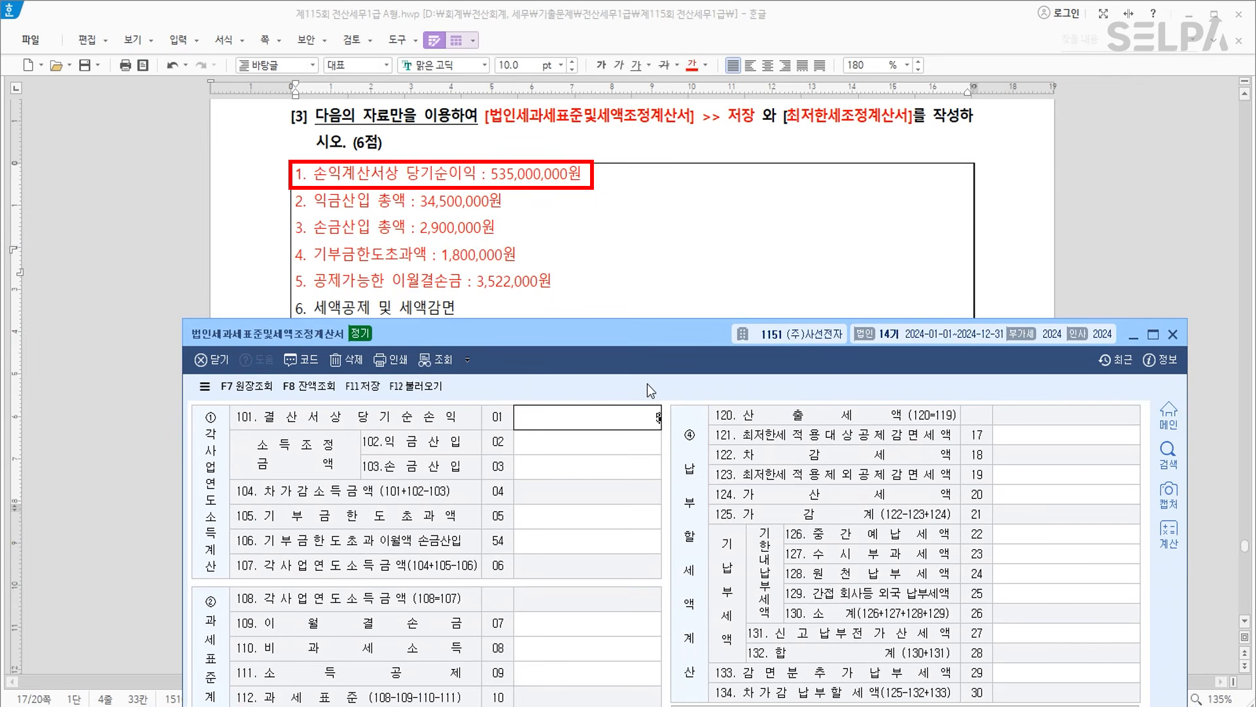
text(35,000,000)
key(Return)
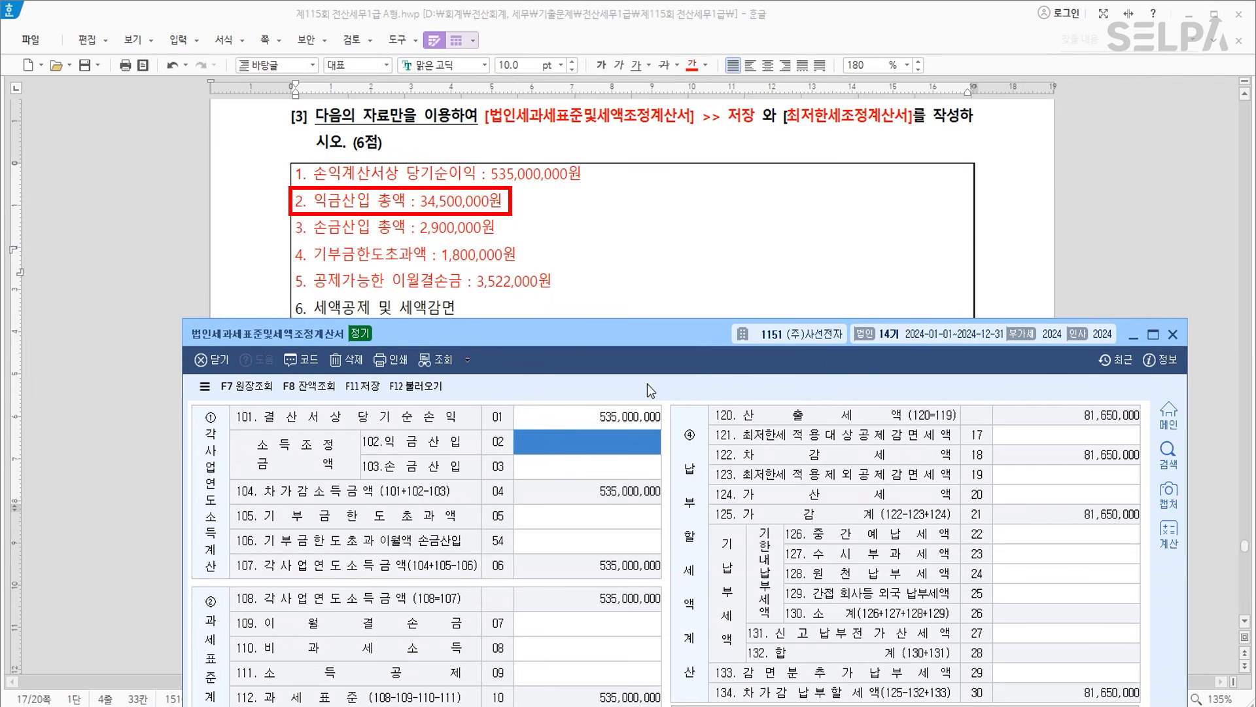
text(34500000)
key(Return)
text(2,900,000)
key(Return)
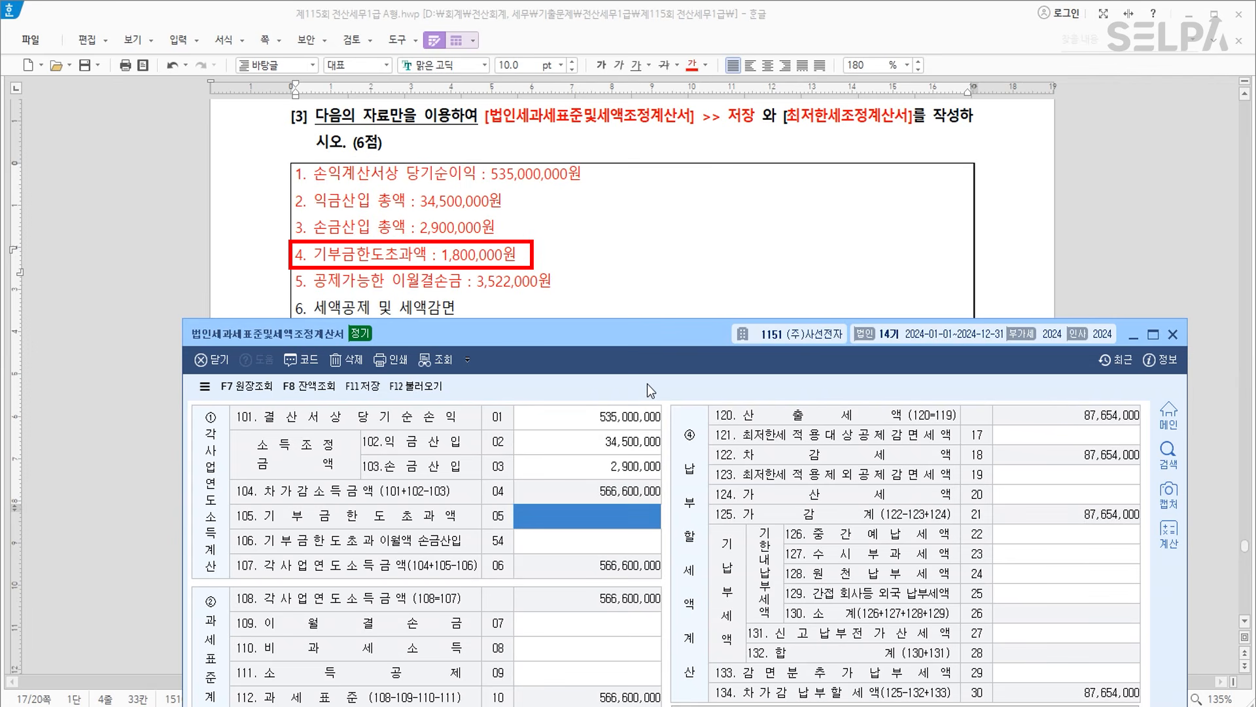
Enter 1,800,000 excess donations and 3,522,000 loss carryforward, then save the statement.
text(1800000)
key(Return)
key(Return)
key(Up)
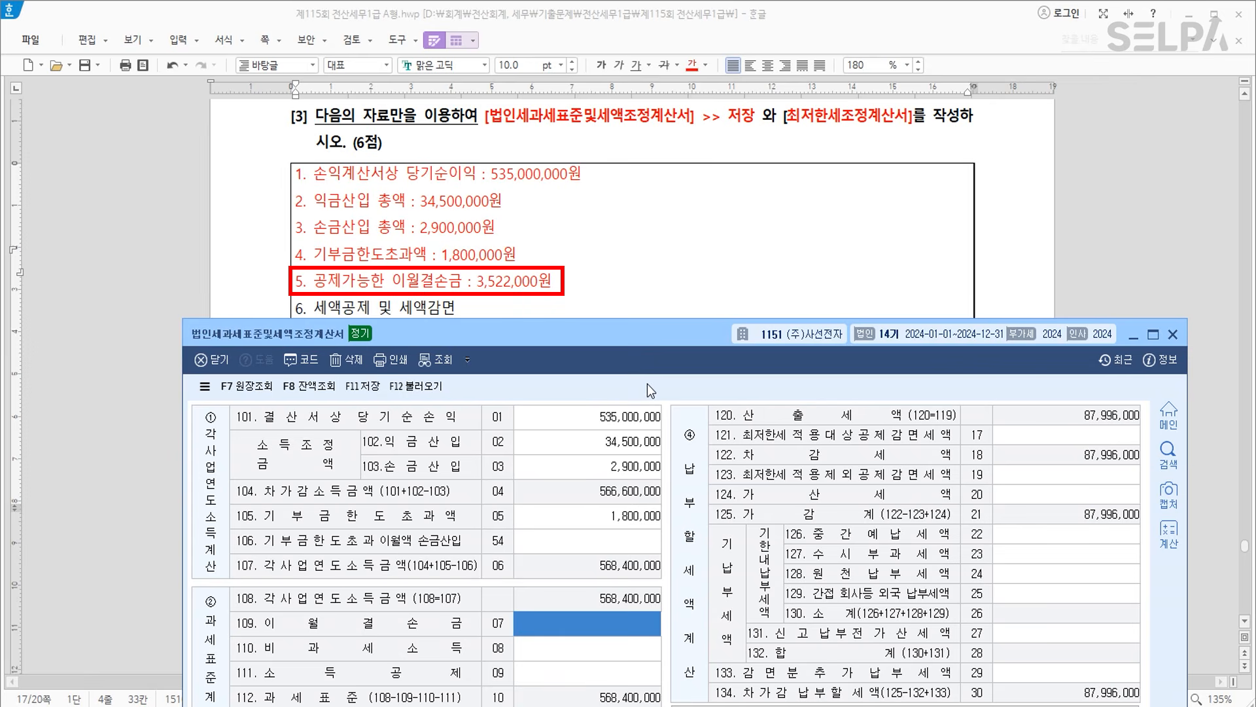
text(3522000)
key(Return)
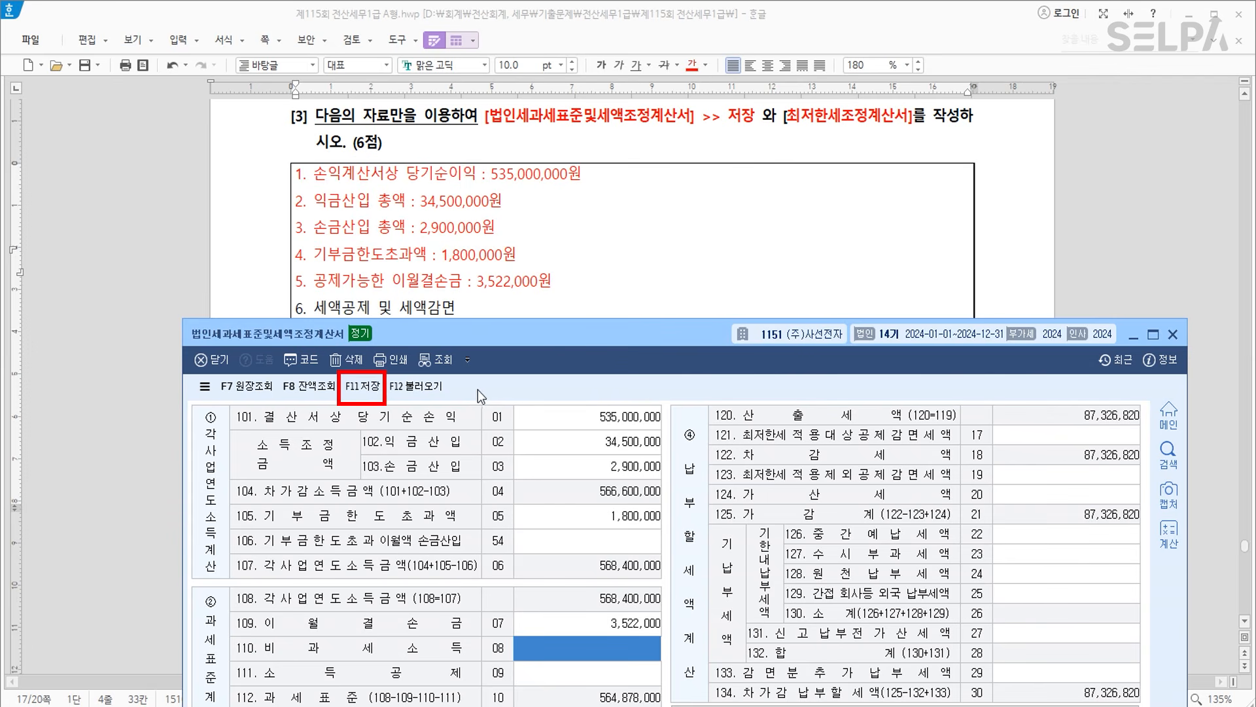
click(370, 389)
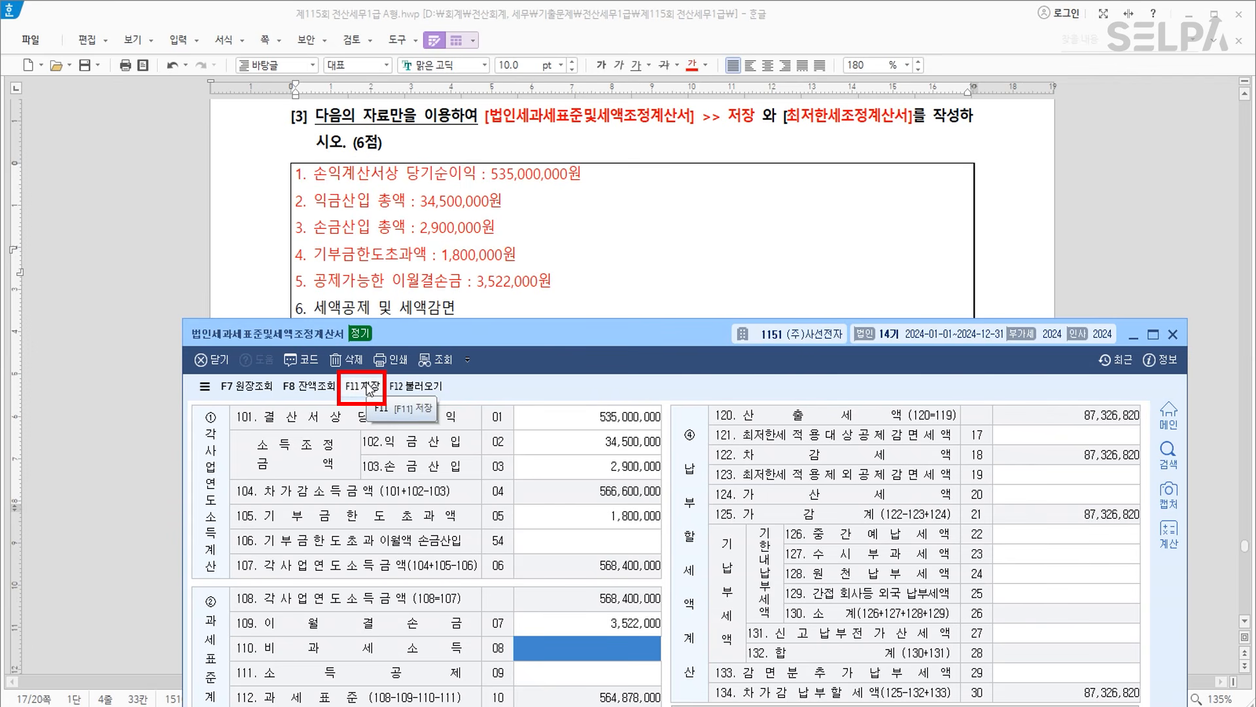
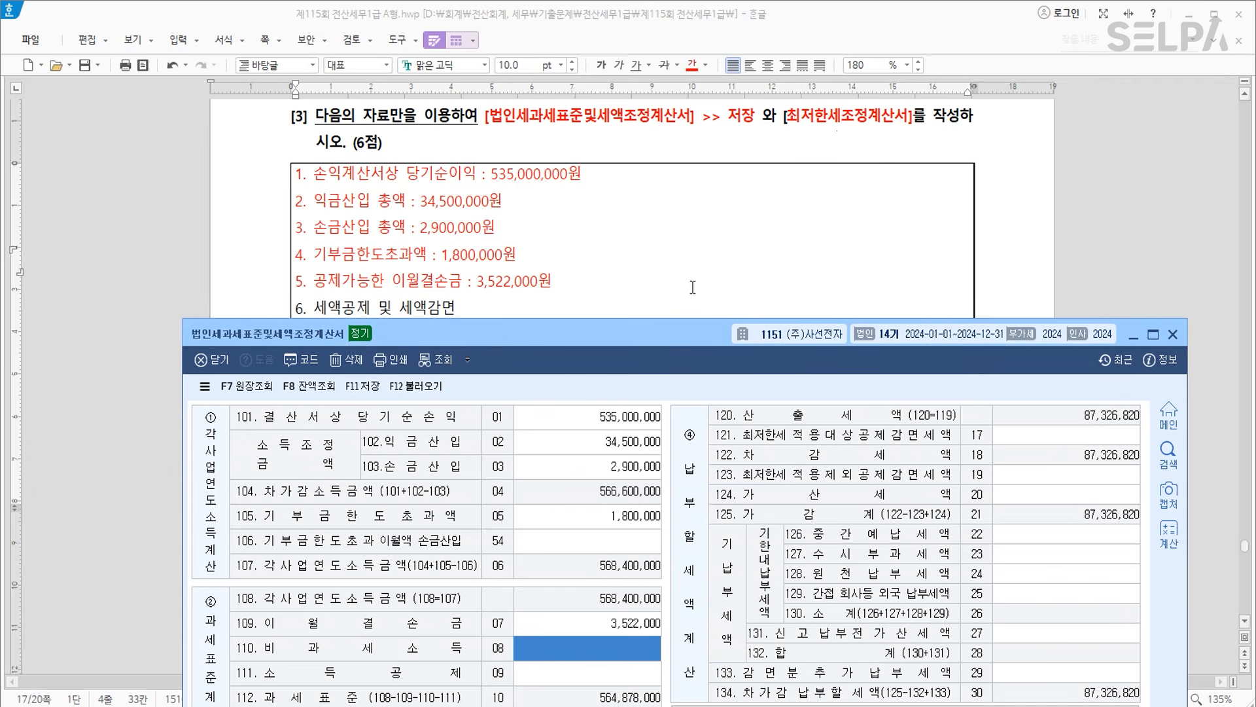
Show the Hangul problem's tax-credit list and raise the KcLep 법인조정 menu window over it.
click(666, 291)
click(409, 337)
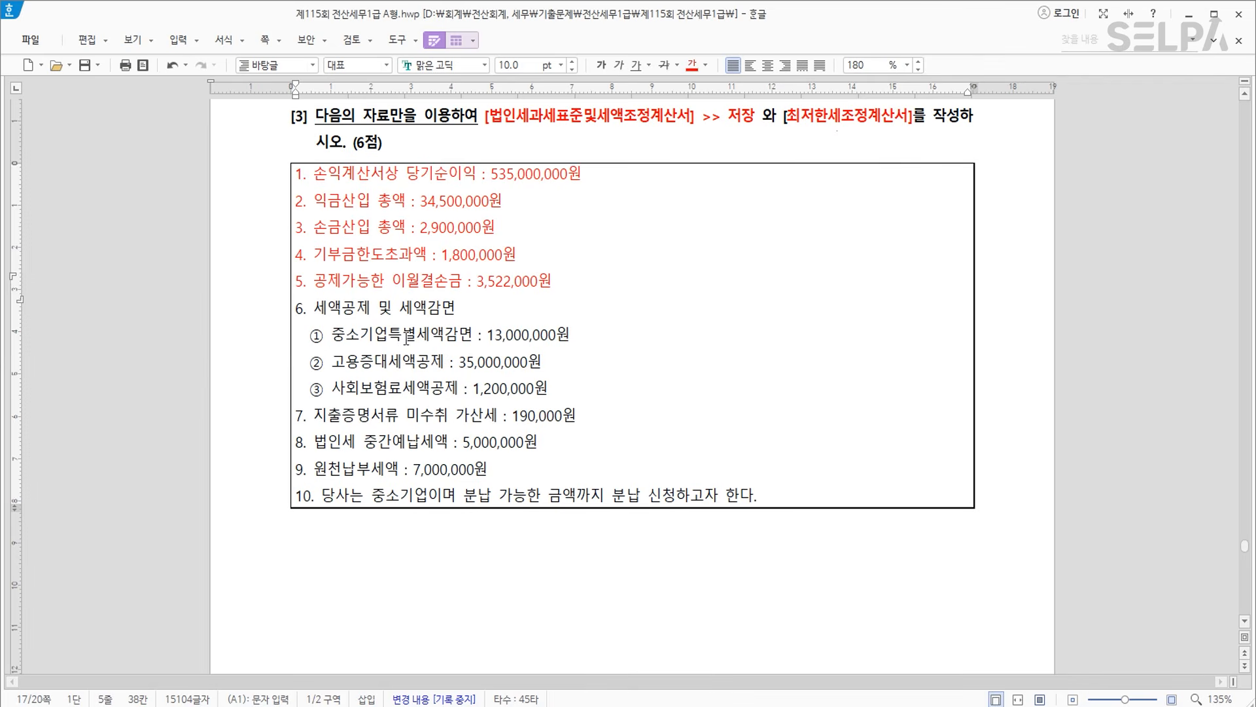
key(alt+Tab)
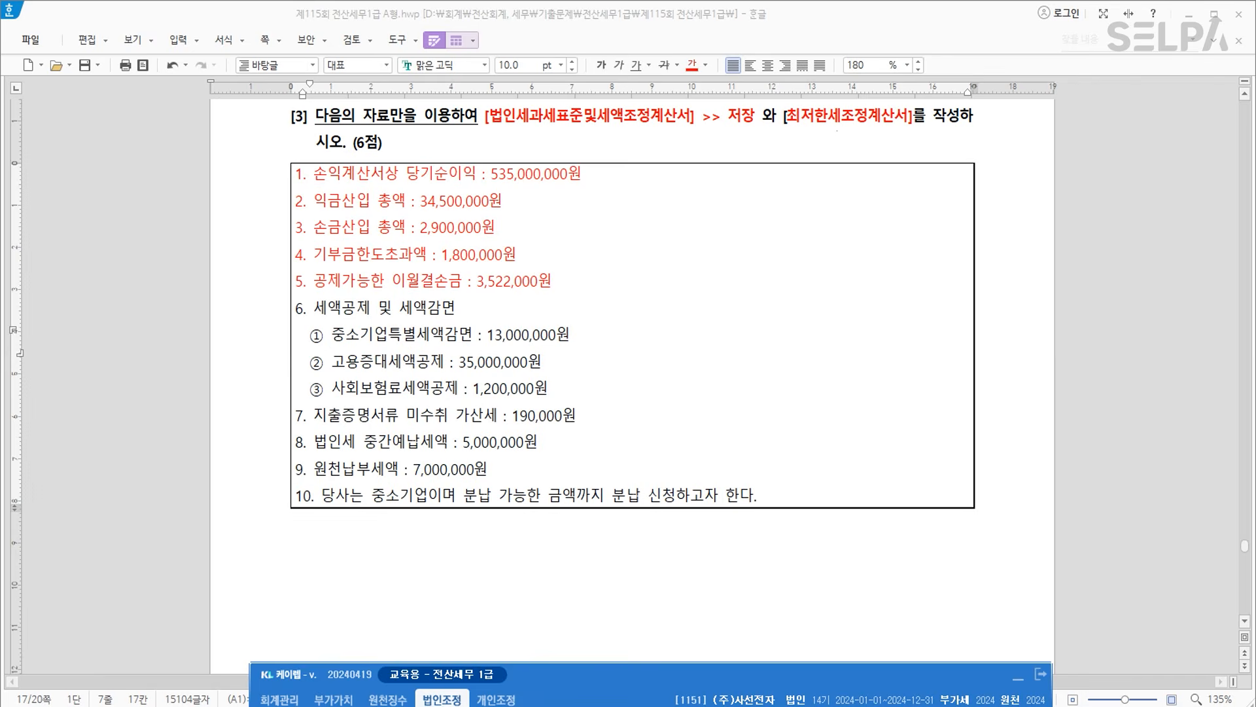
key(ctrl)
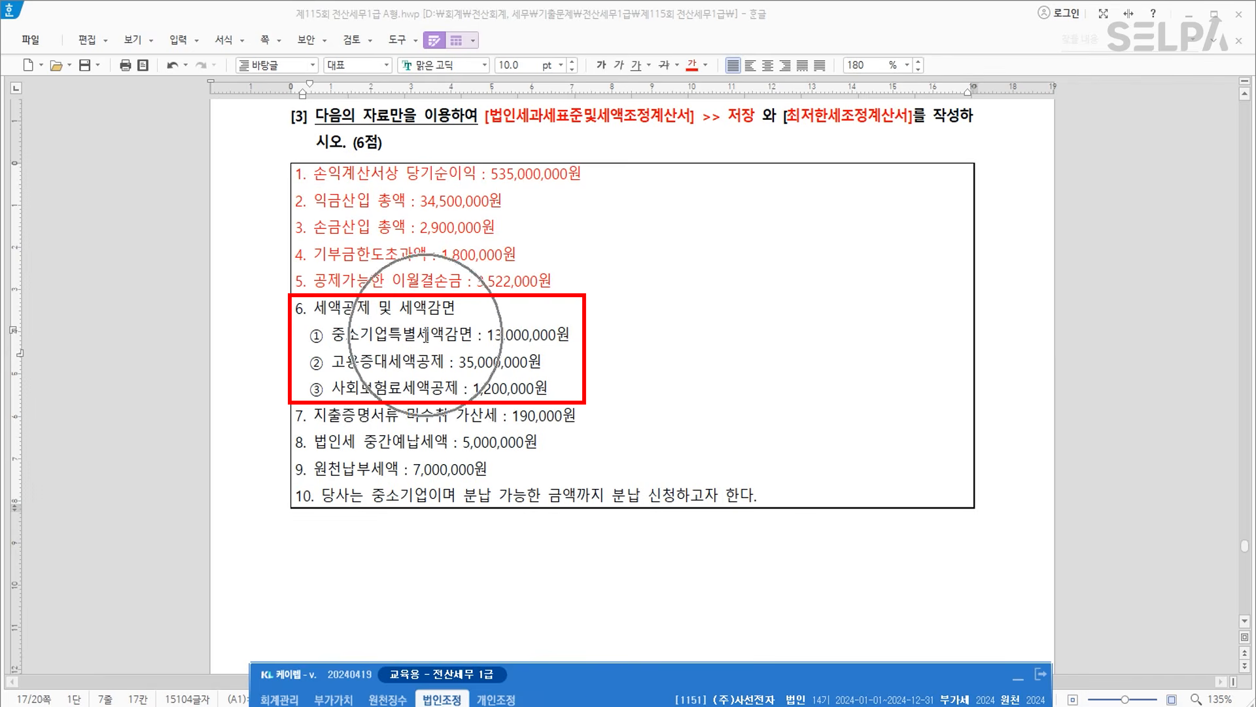
key(ctrl)
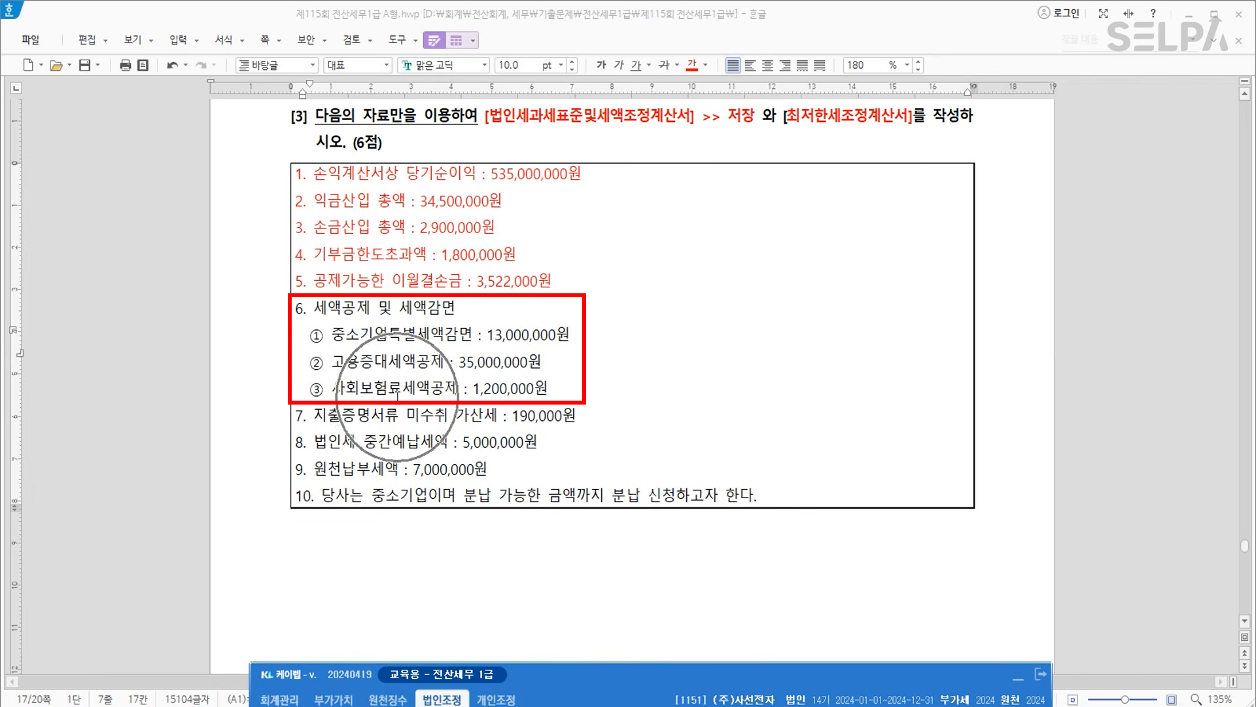
key(ctrl)
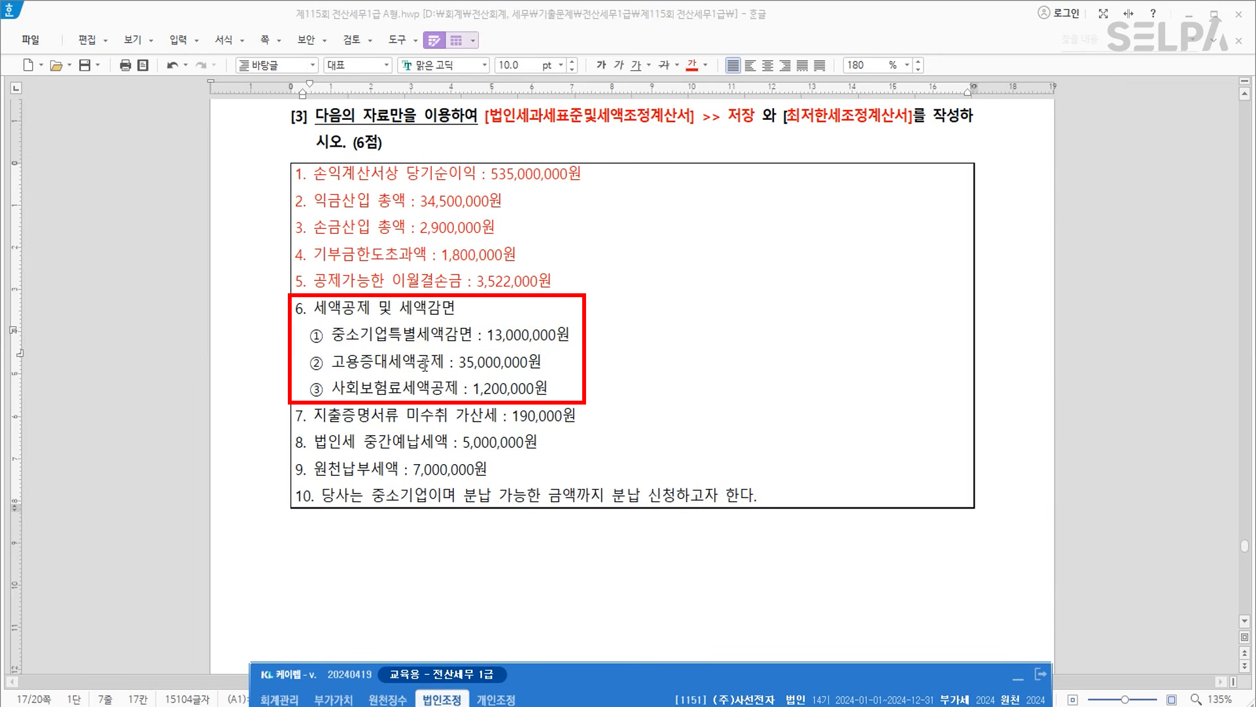
drag(605, 678, 611, 96)
Open 공제감면세액및추가납부세액합계표 under 법인조정 I on its 최저한세적용세액감면 tab.
click(337, 157)
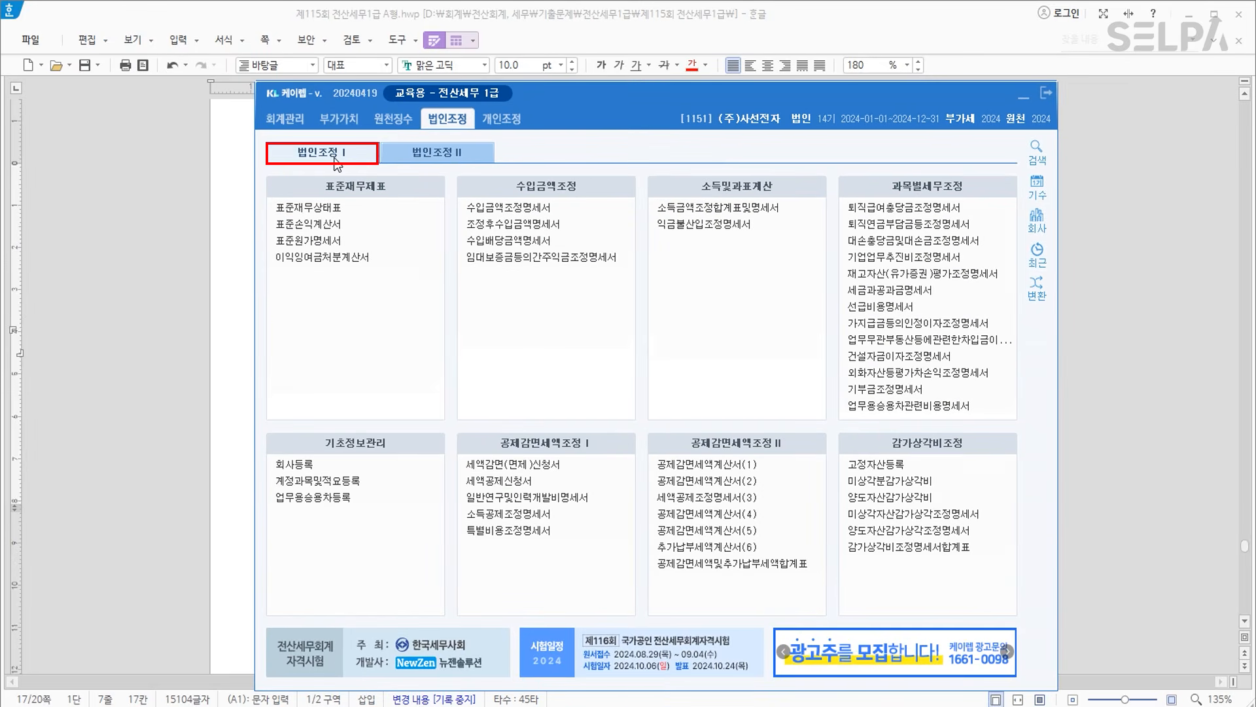
click(738, 567)
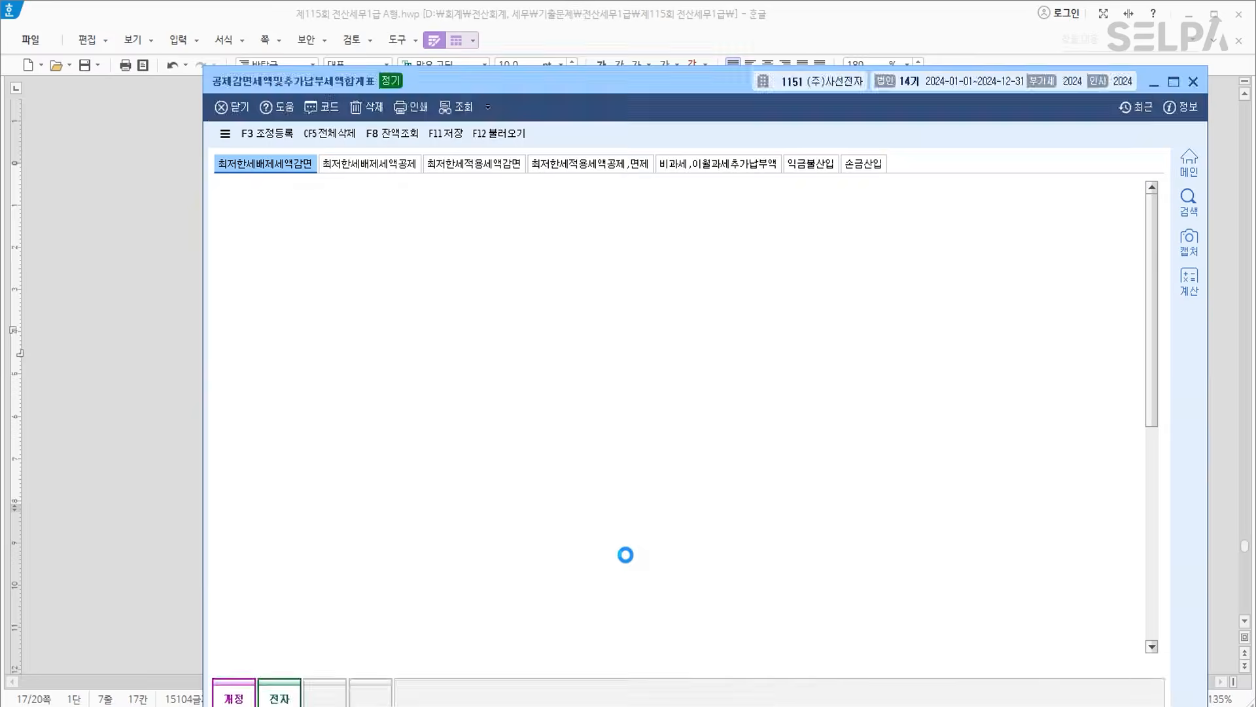
click(488, 165)
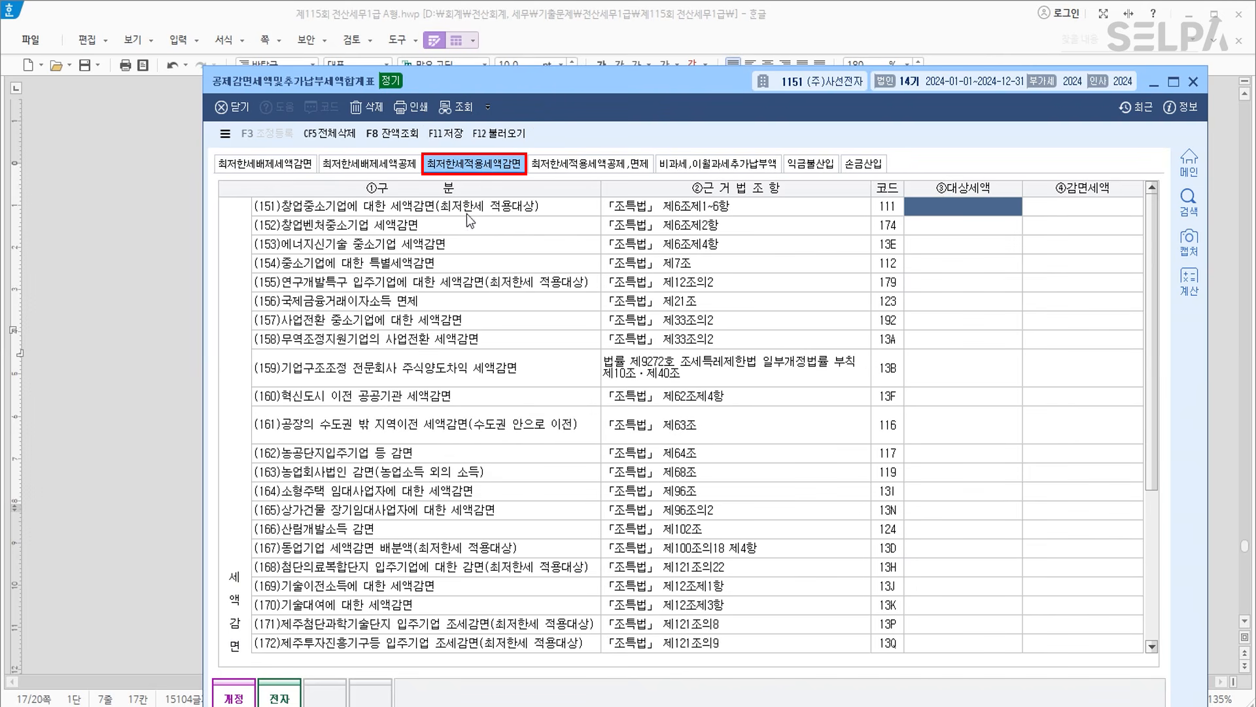
drag(486, 85, 536, 437)
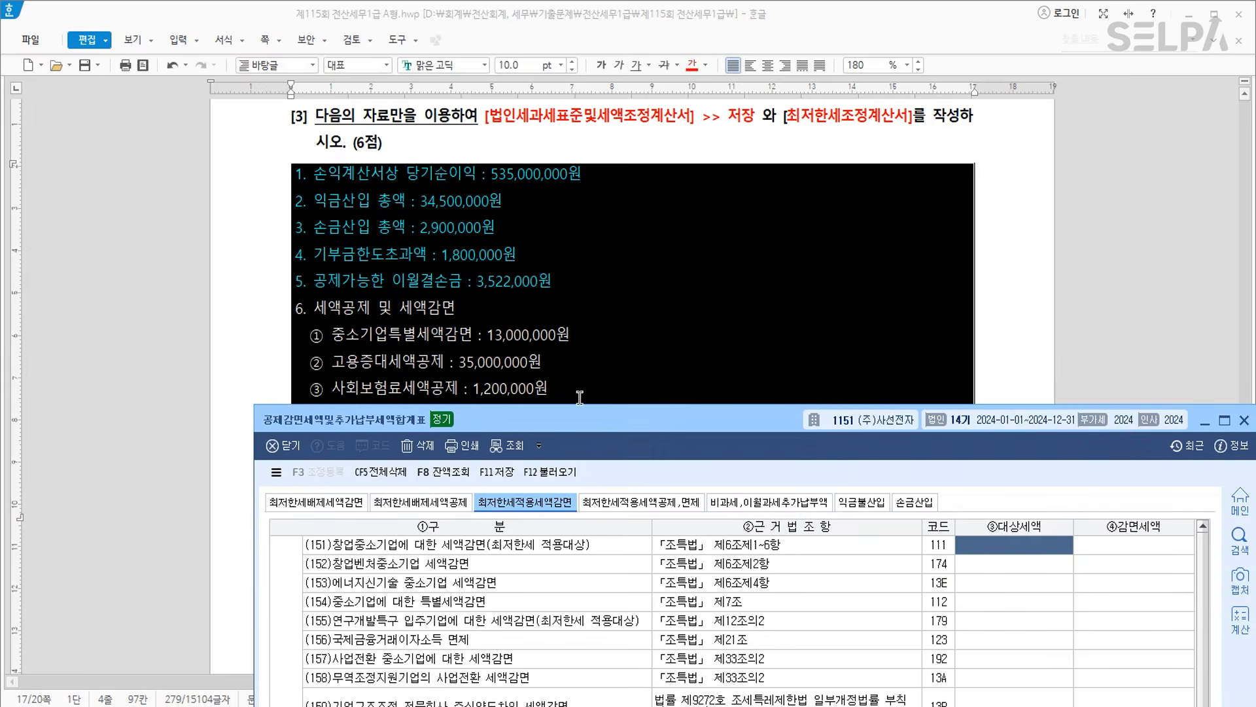
Check the problem text, then select row (154) 중소기업에 대한 특별세액감면's 대상세액 cell.
click(510, 388)
key(alt+Tab)
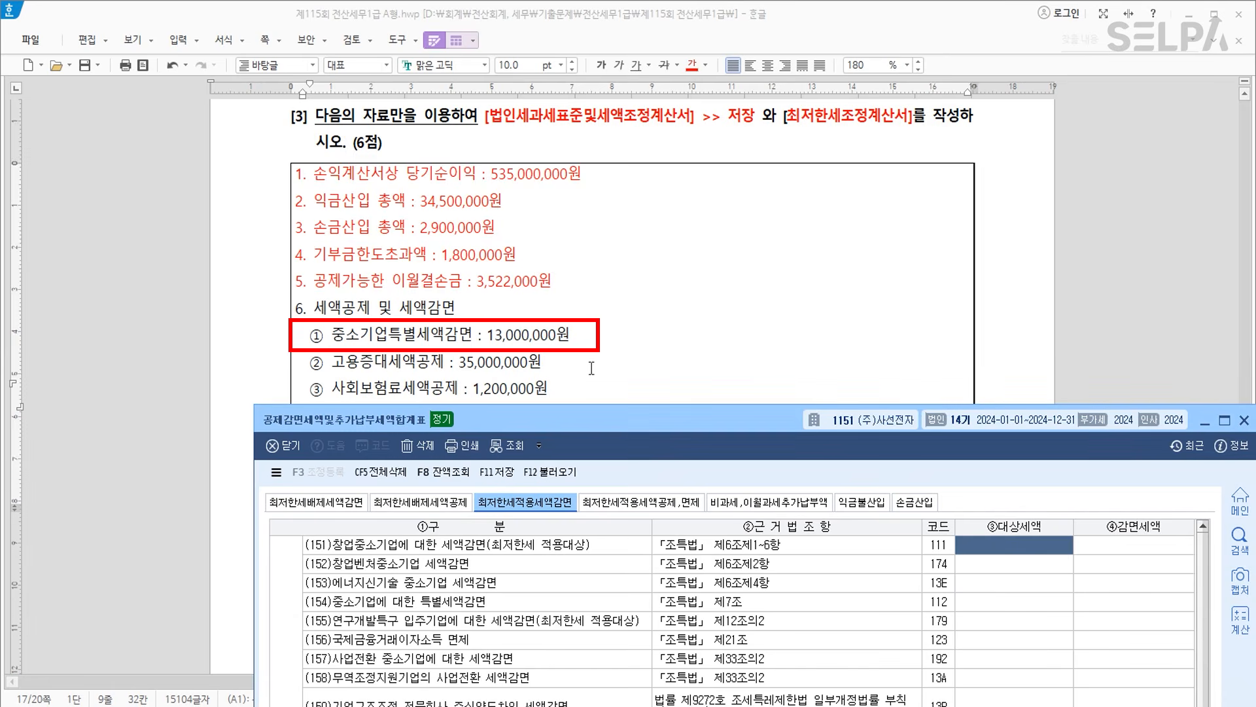
scroll(590, 363, down, 2)
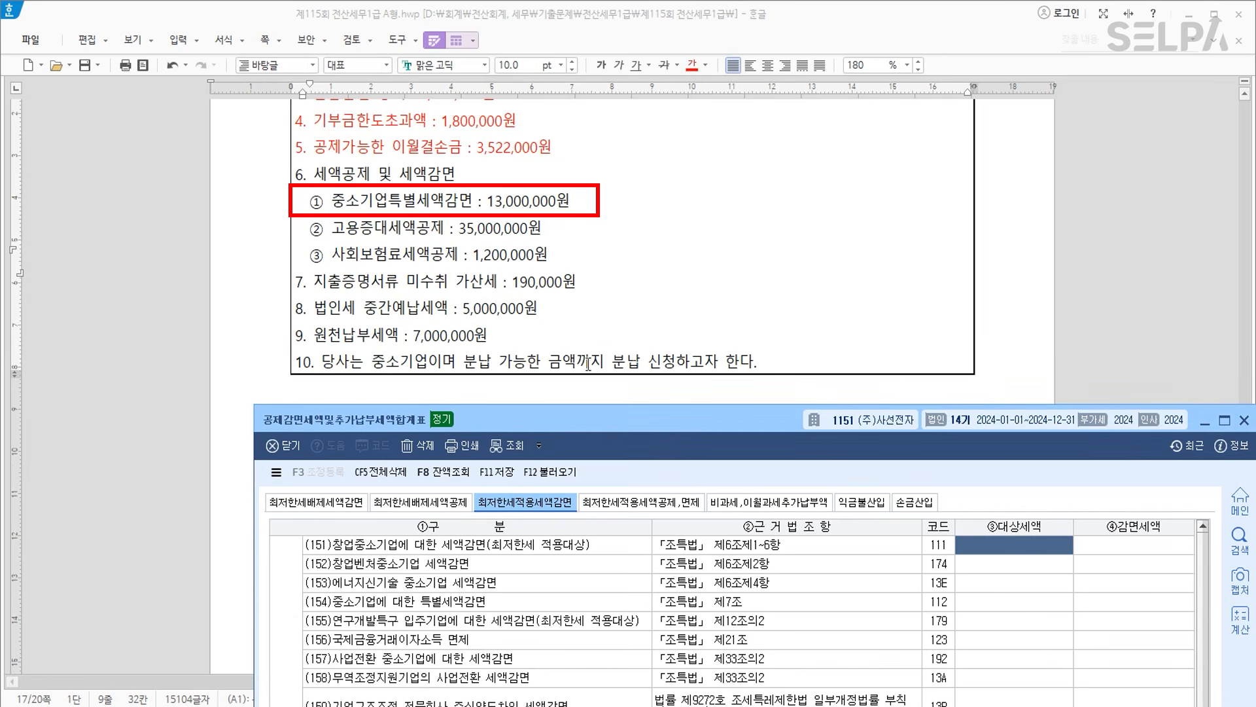
click(402, 605)
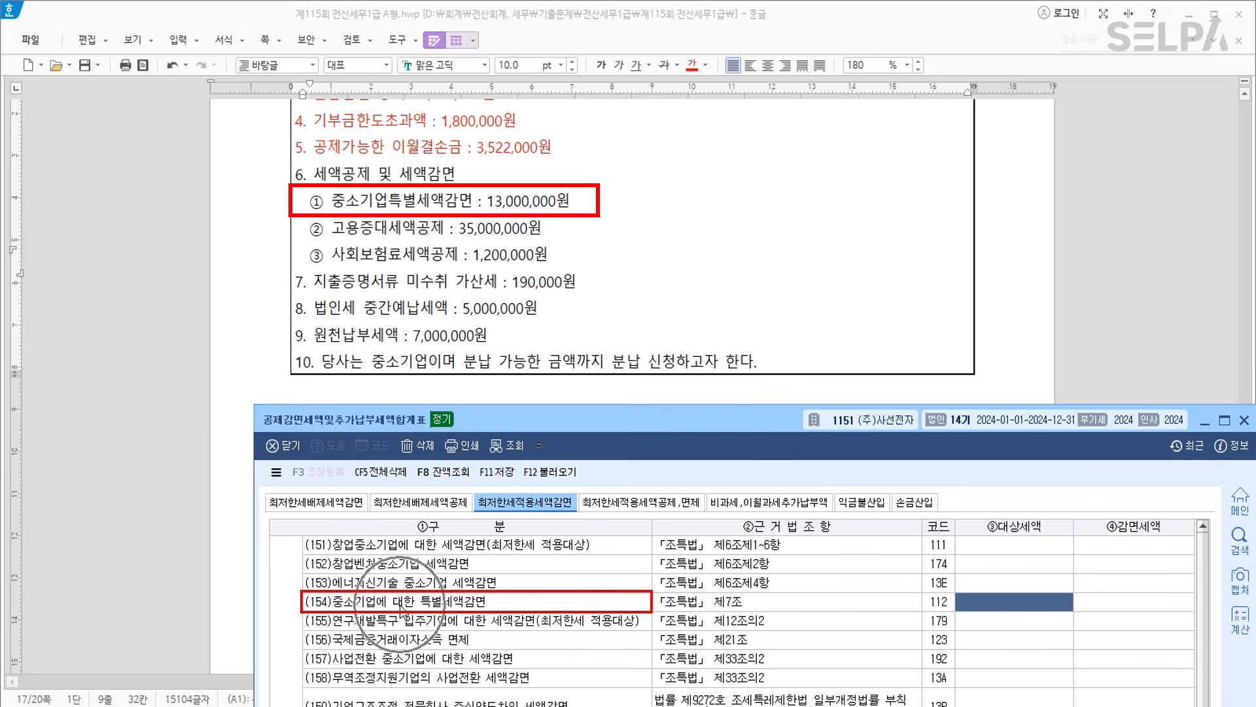
key(ctrl)
key(ctrl)
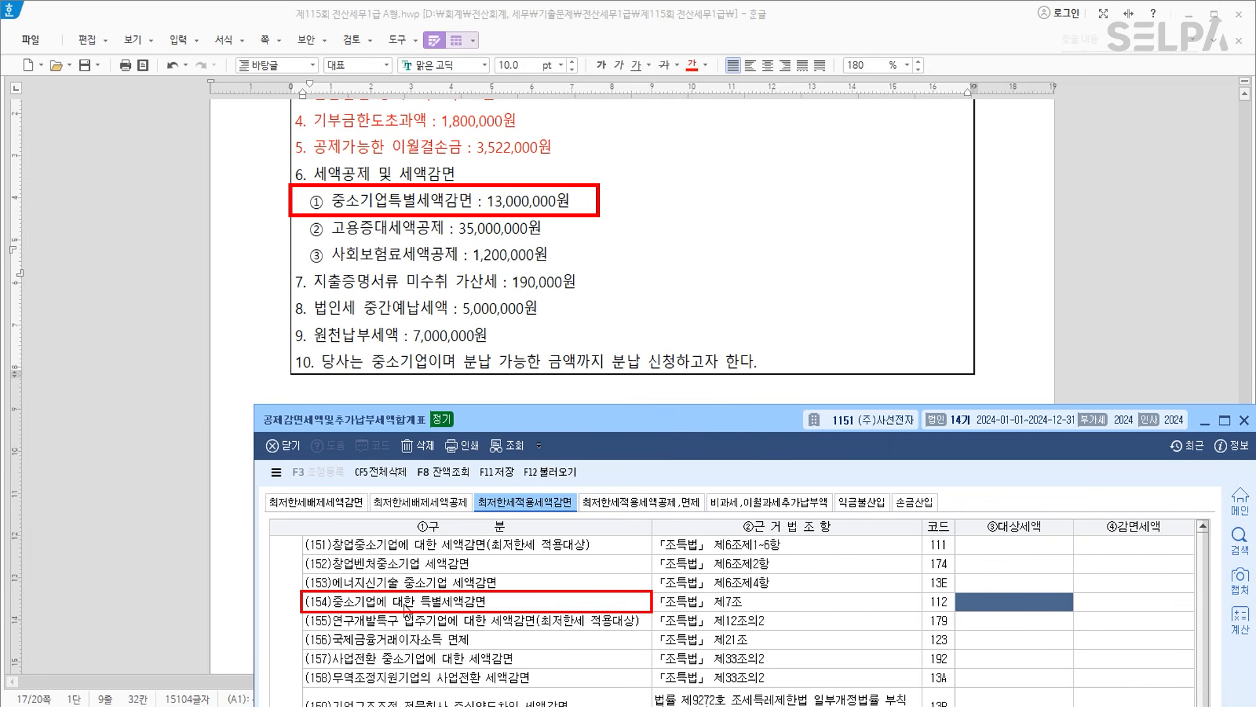
mouse_move(580, 423)
mouse_down()
mouse_move(573, 298)
mouse_move(560, 370)
mouse_move(586, 107)
mouse_up()
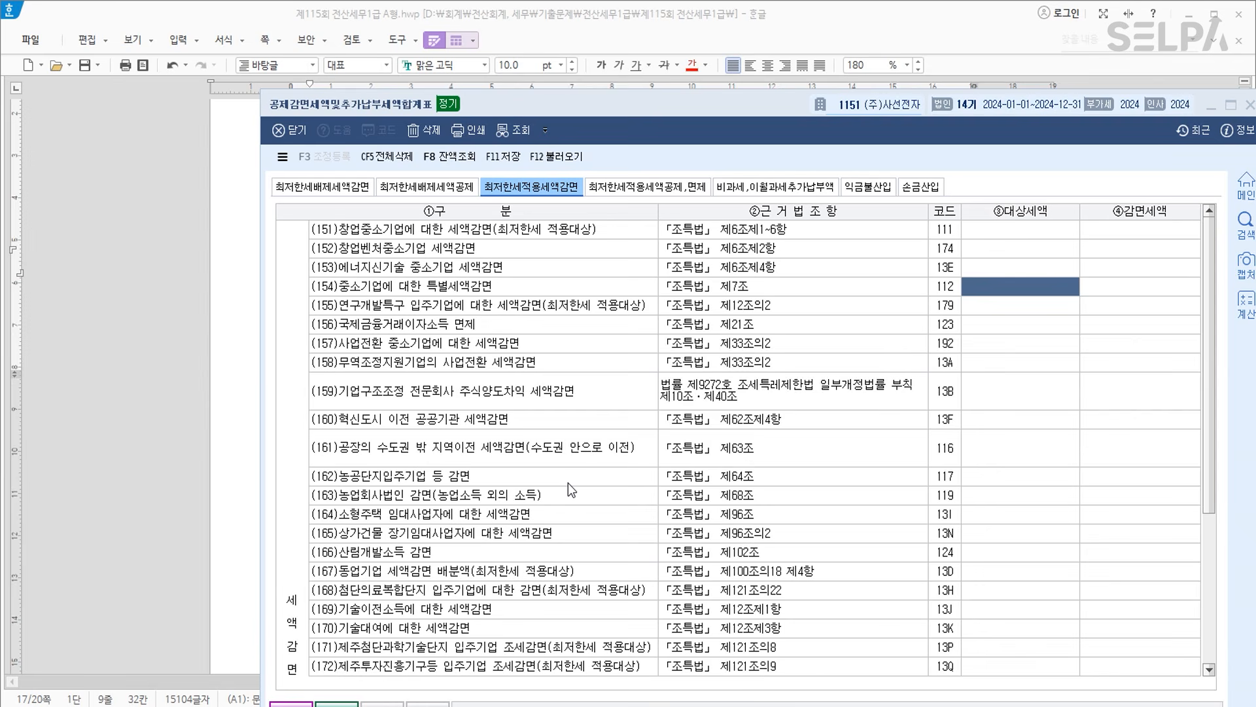
Search the reduction rows for 고용, which is not found.
key(ctrl+f)
text(ㄱㅇ)
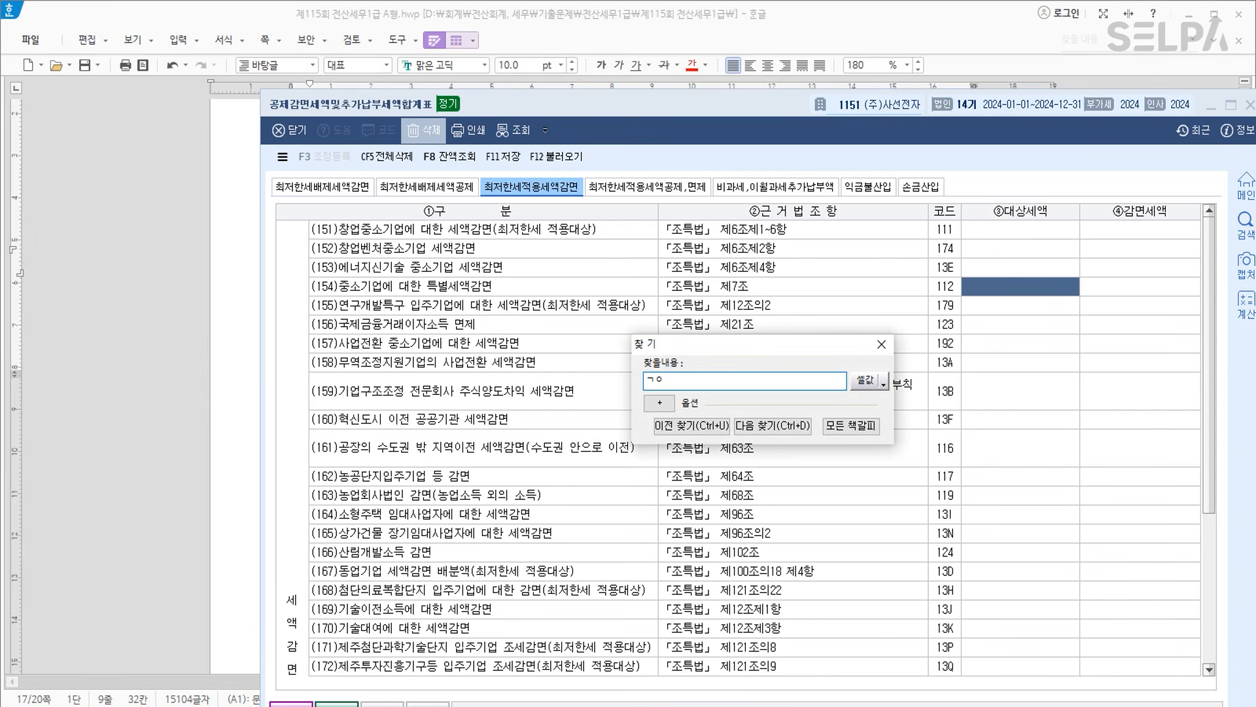
key(Return)
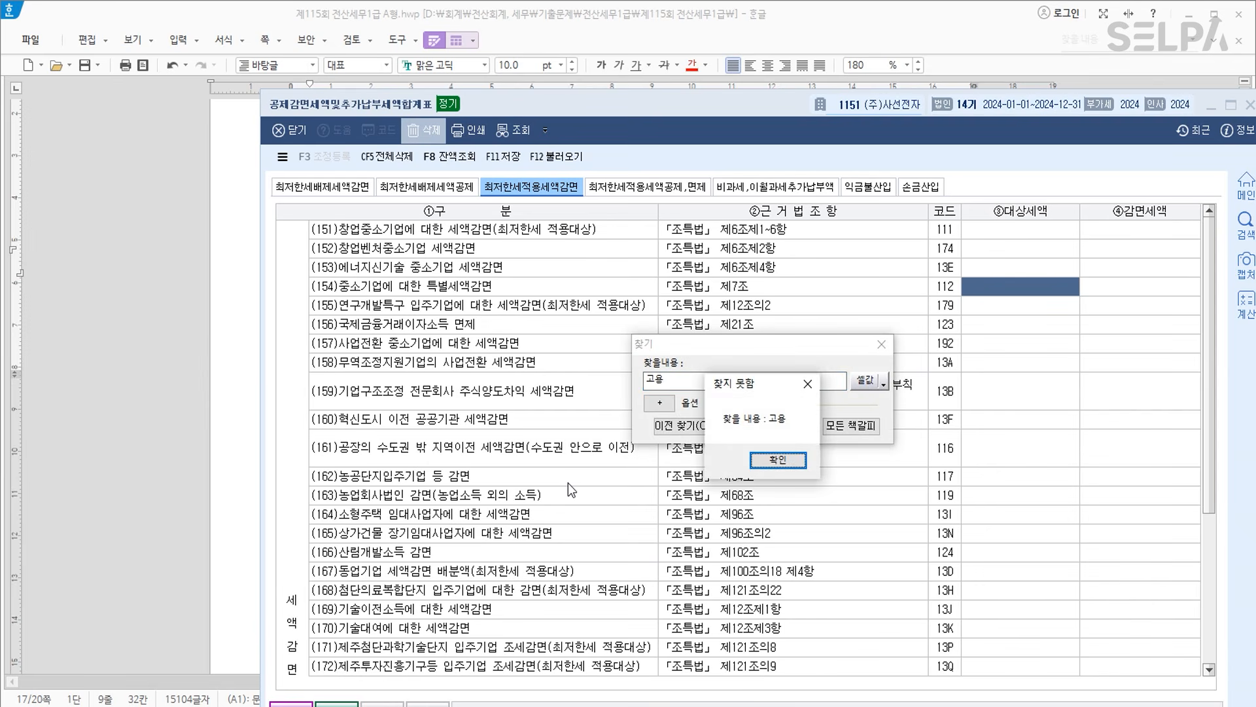
key(Return)
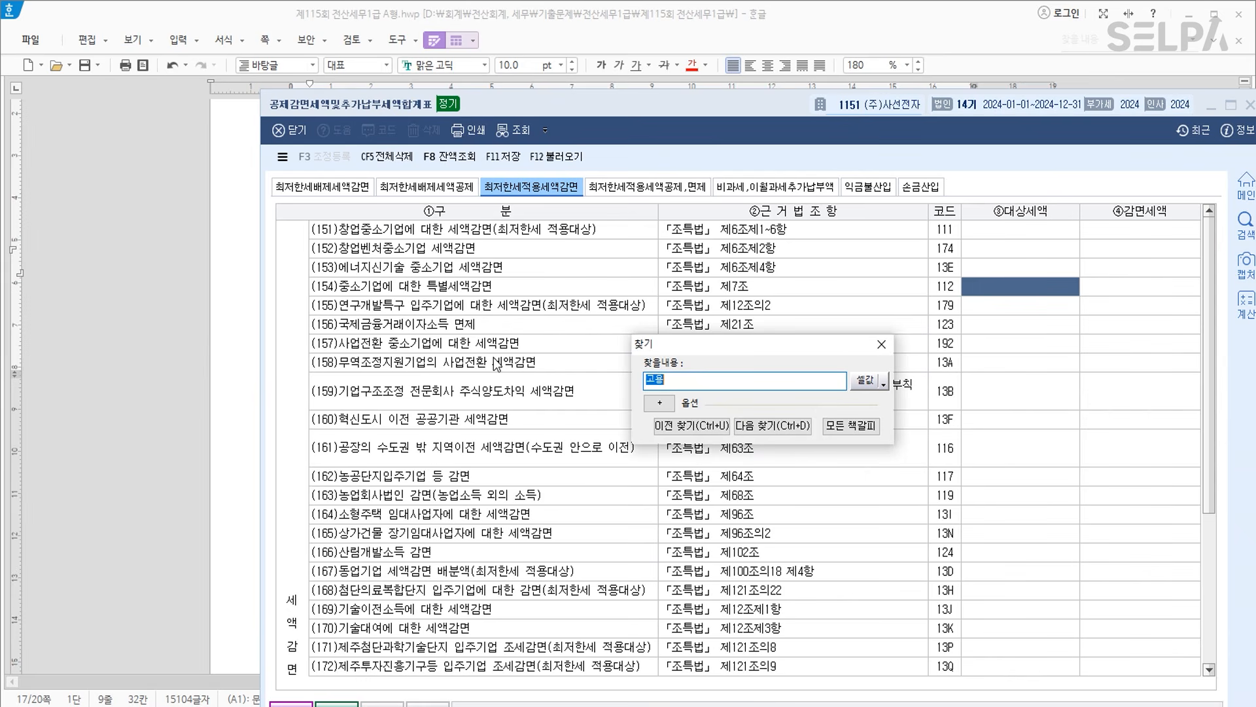
drag(670, 95, 671, 42)
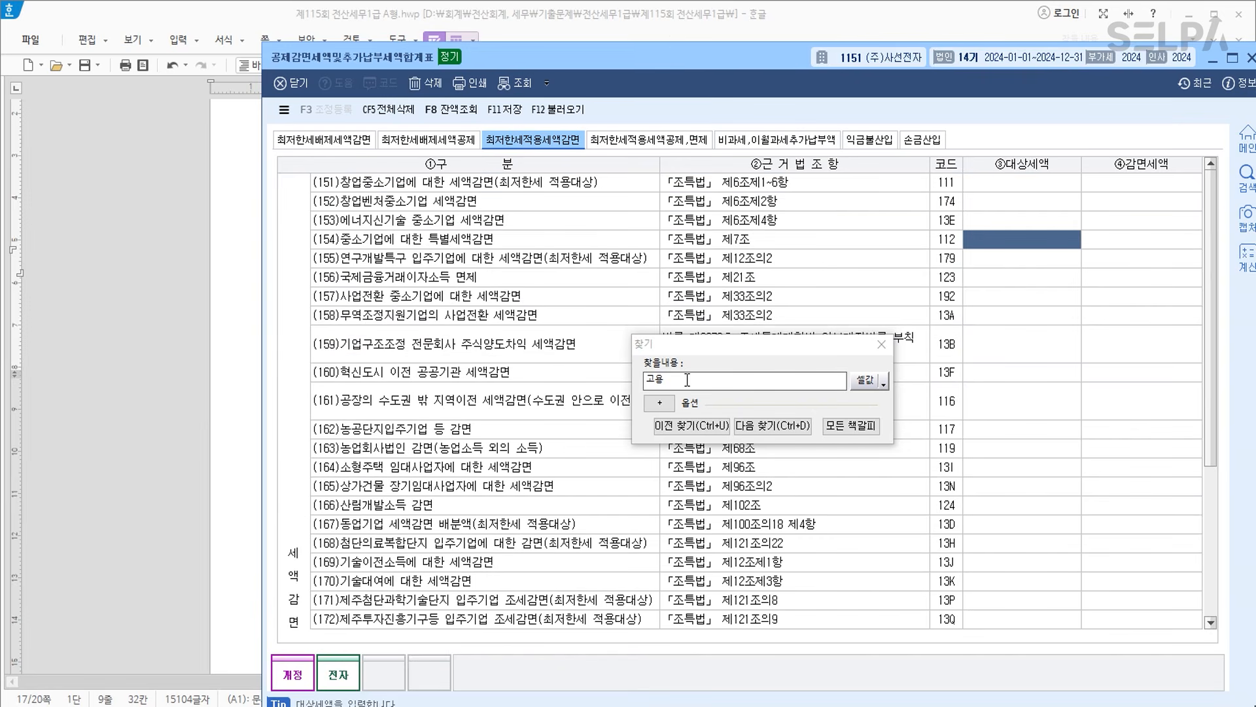
Search for 사회 without a match, then switch to the 최저한세적용세액공제,면제 tab.
drag(687, 379, 611, 381)
text(샇회)
key(Return)
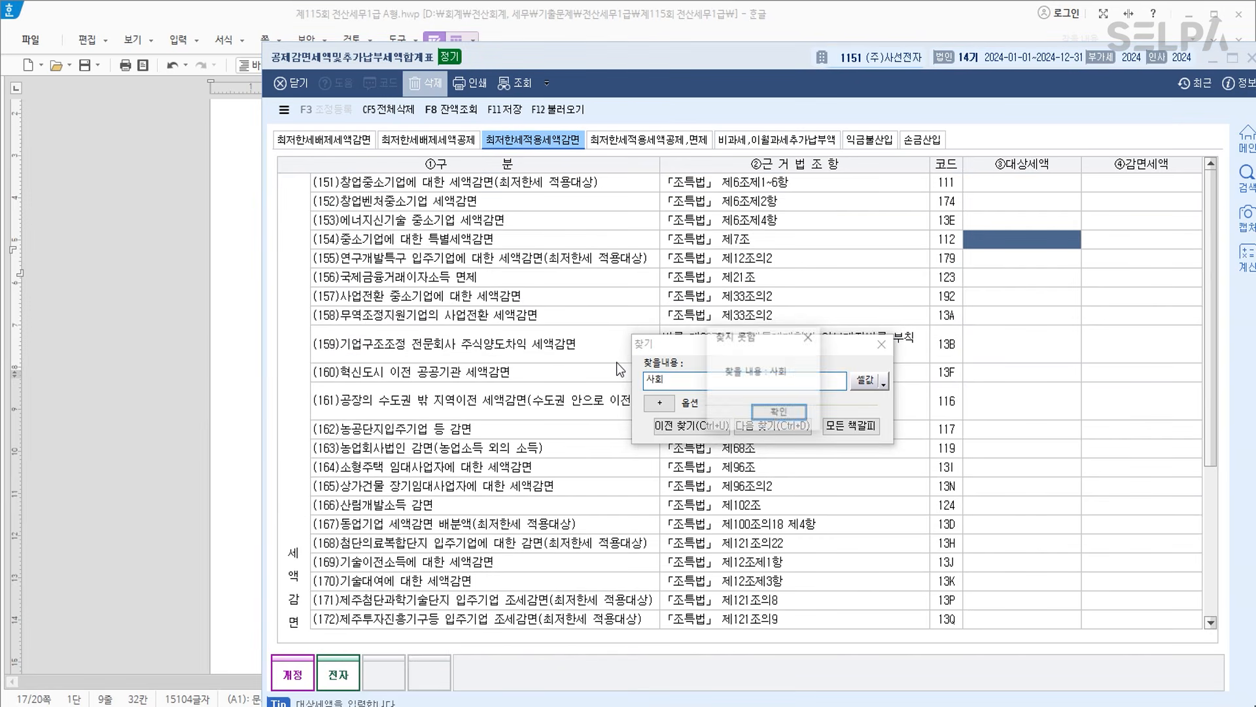
key(Return)
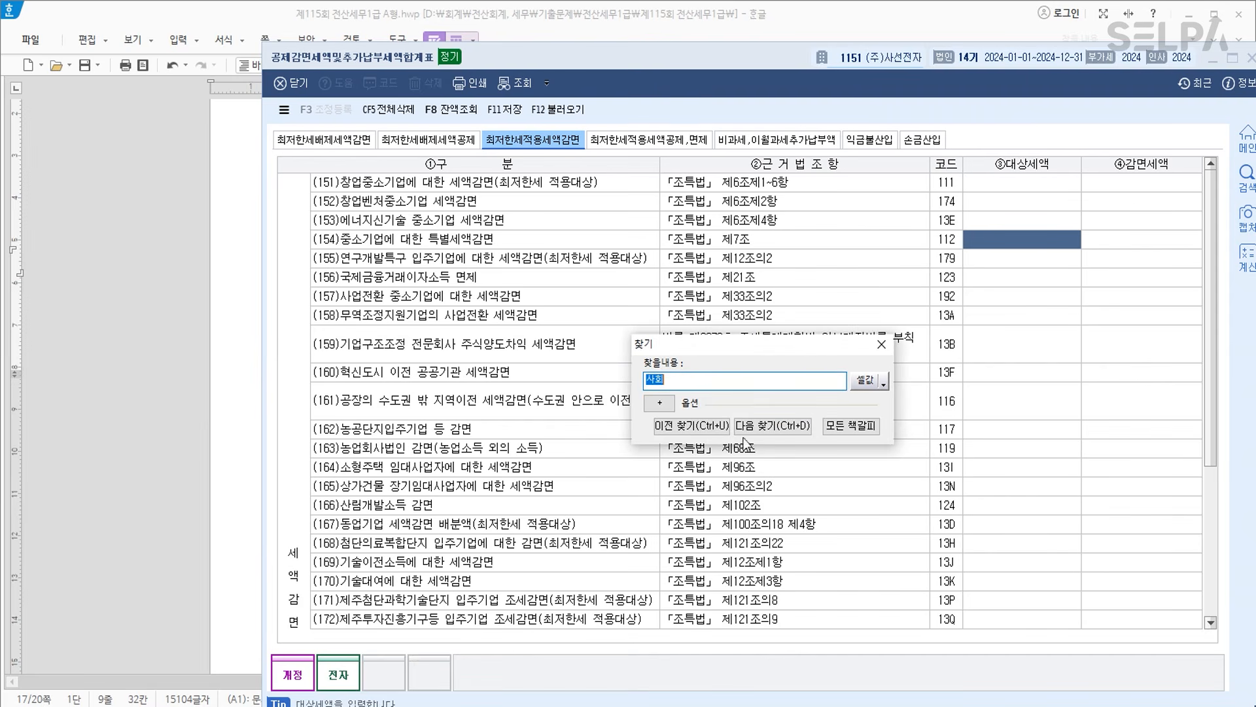
click(881, 344)
click(671, 144)
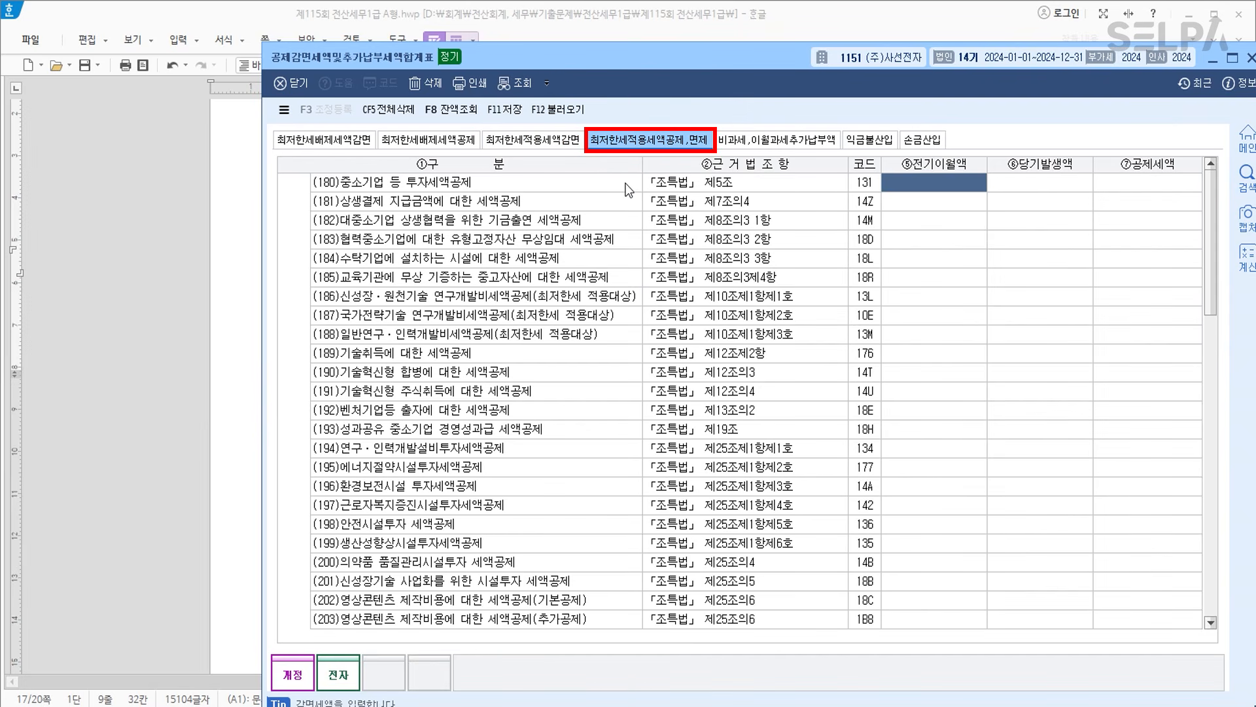
Search the credit rows for 고용 to locate row (211), the employment-increase credit.
key(ctrl+f)
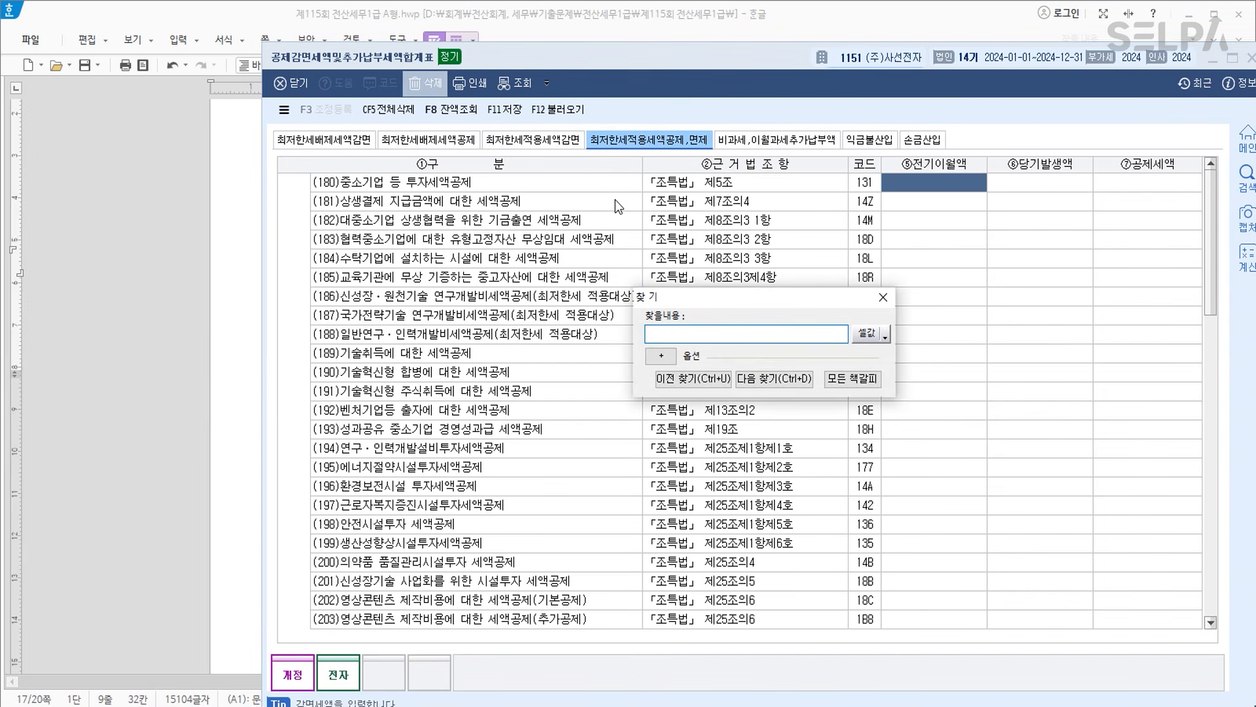
text(고용)
key(Return)
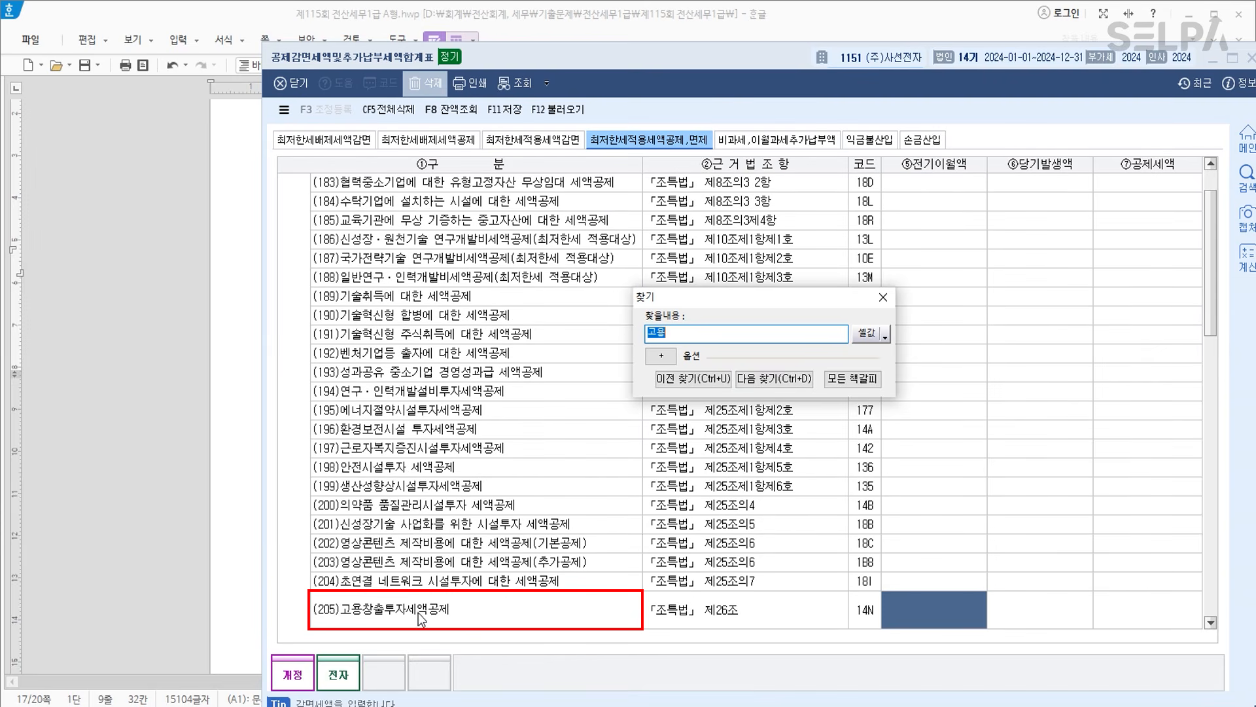
key(Return)
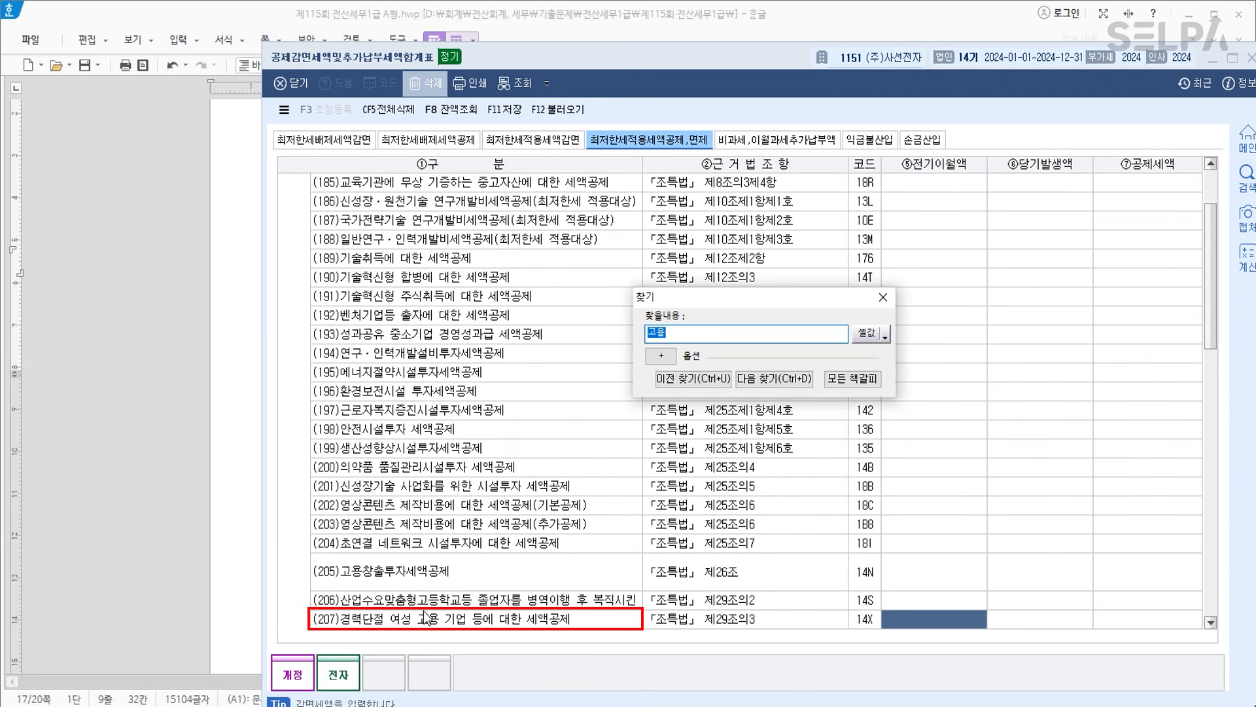
key(Return)
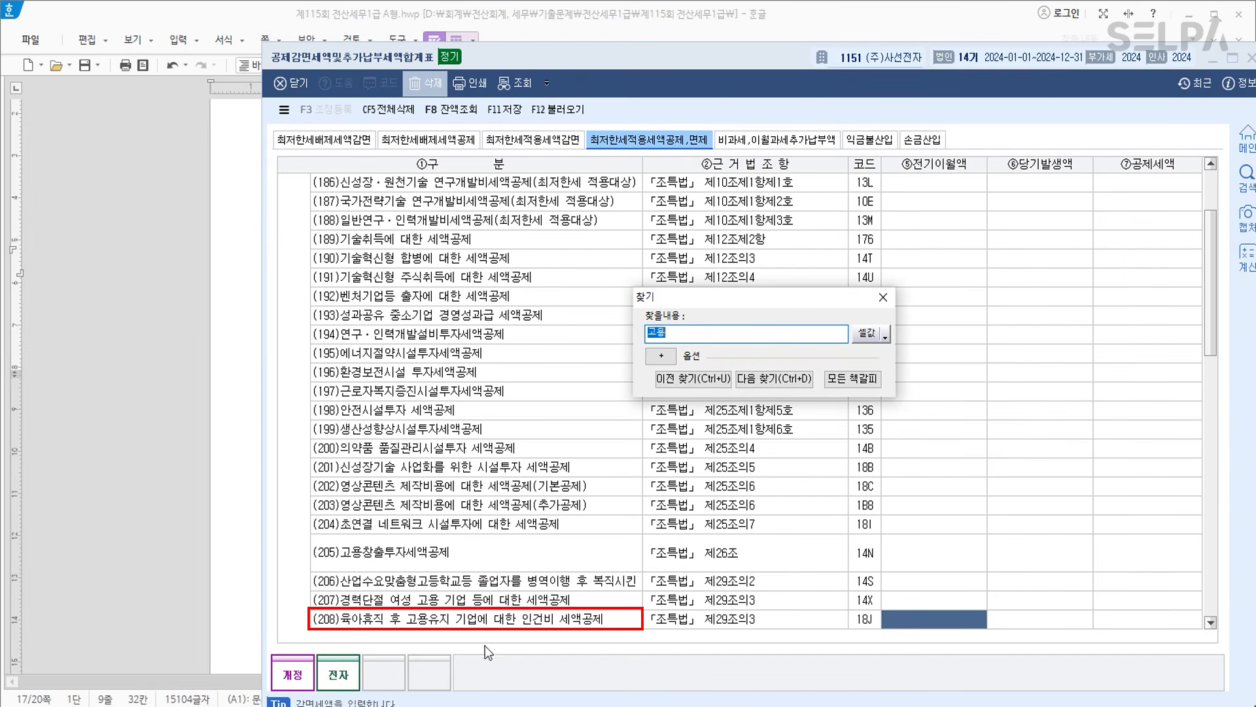
key(Return)
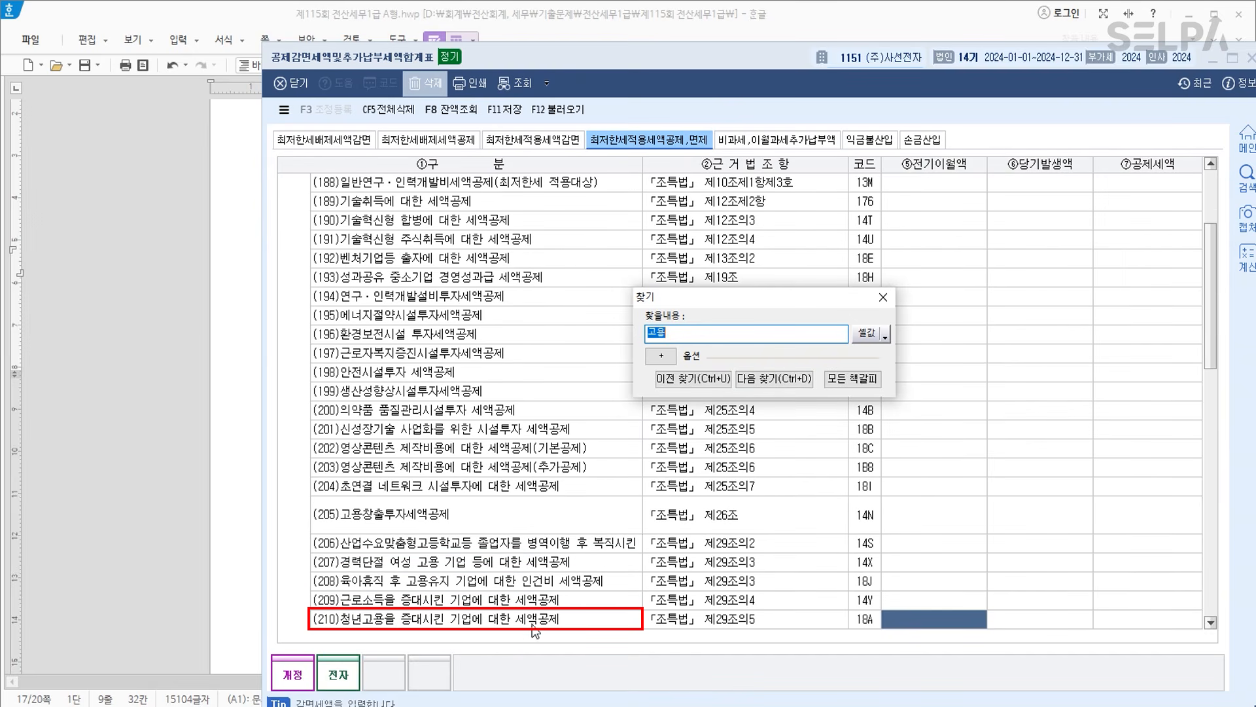
key(Return)
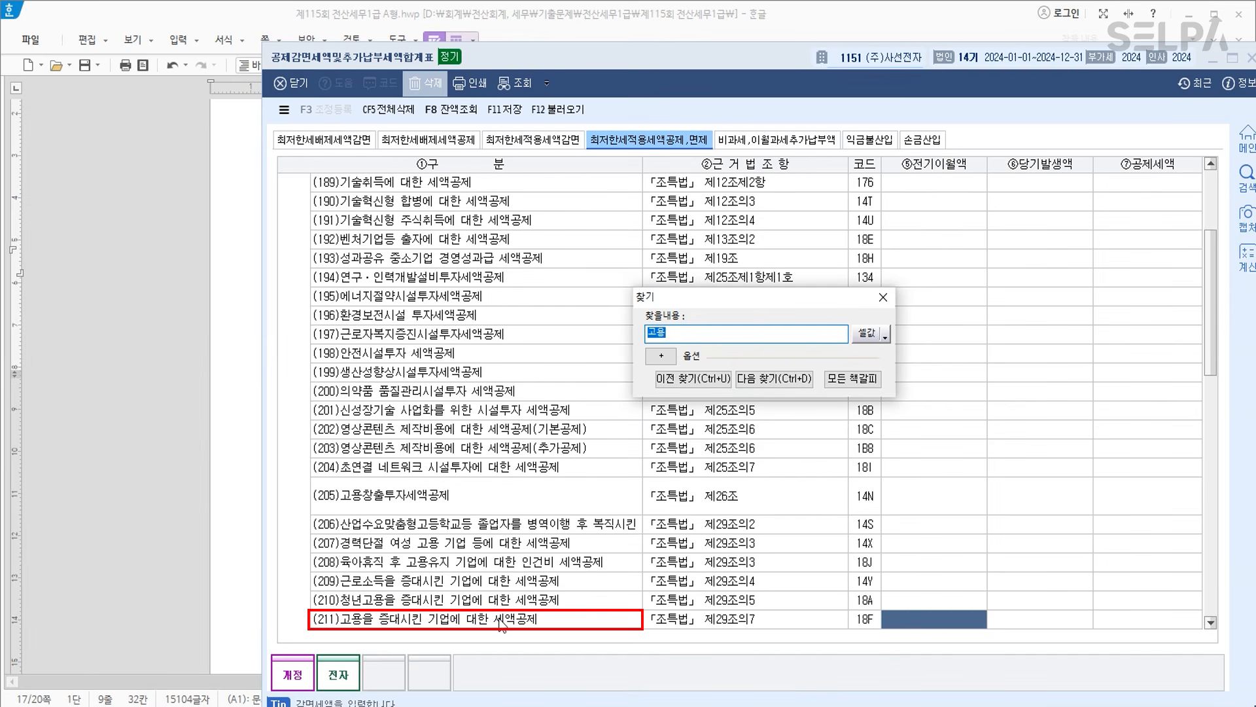
Search for 사회 to find row (218), the social-insurance credit, then close the form.
click(658, 148)
text(사회)
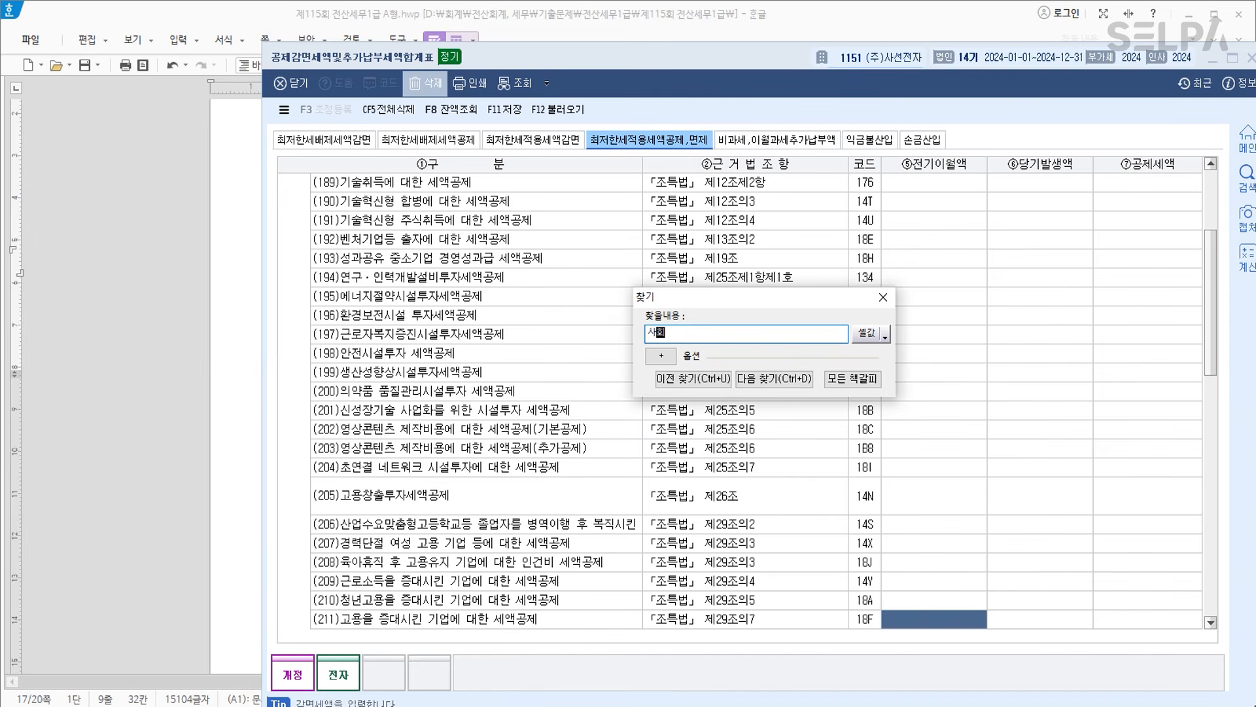
key(Return)
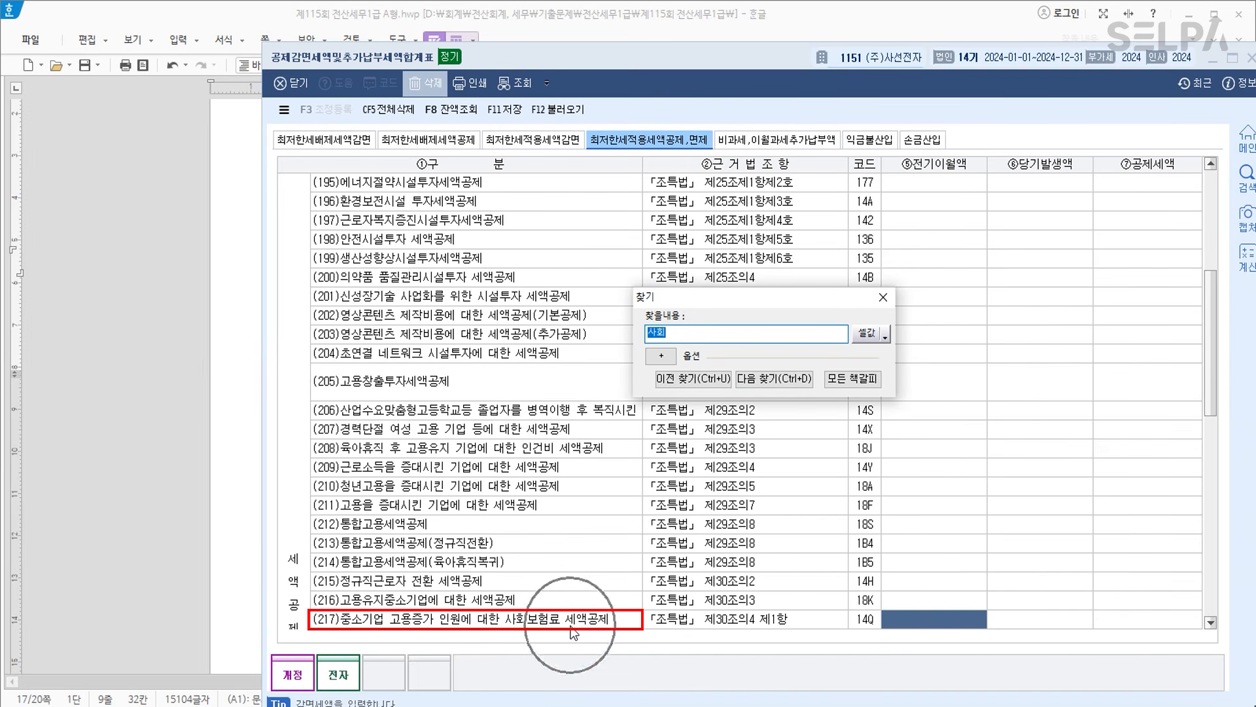
key(Return)
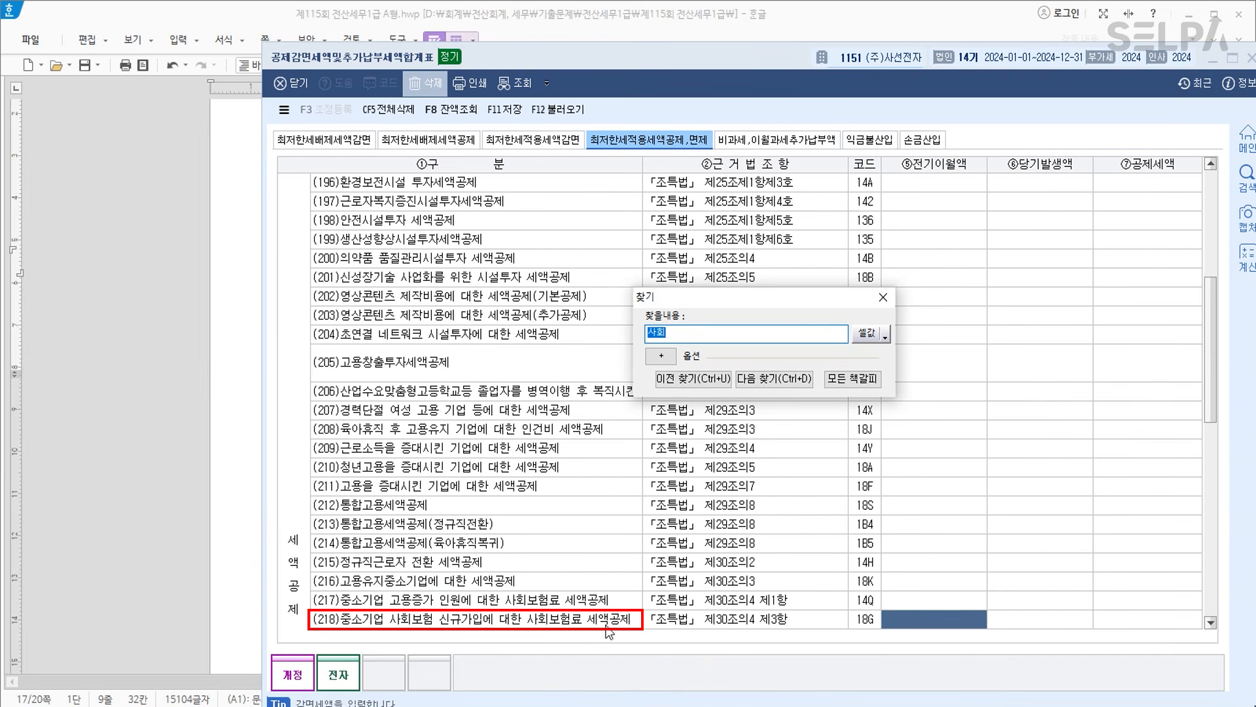
click(883, 297)
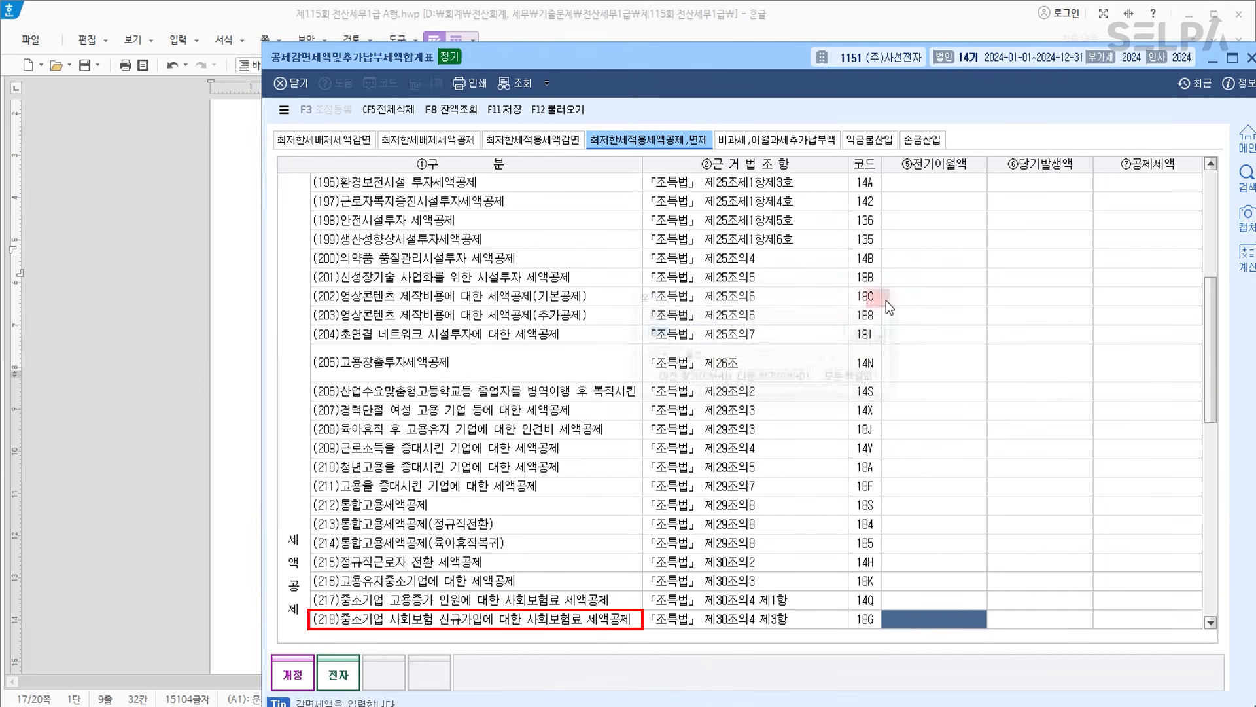
click(1251, 58)
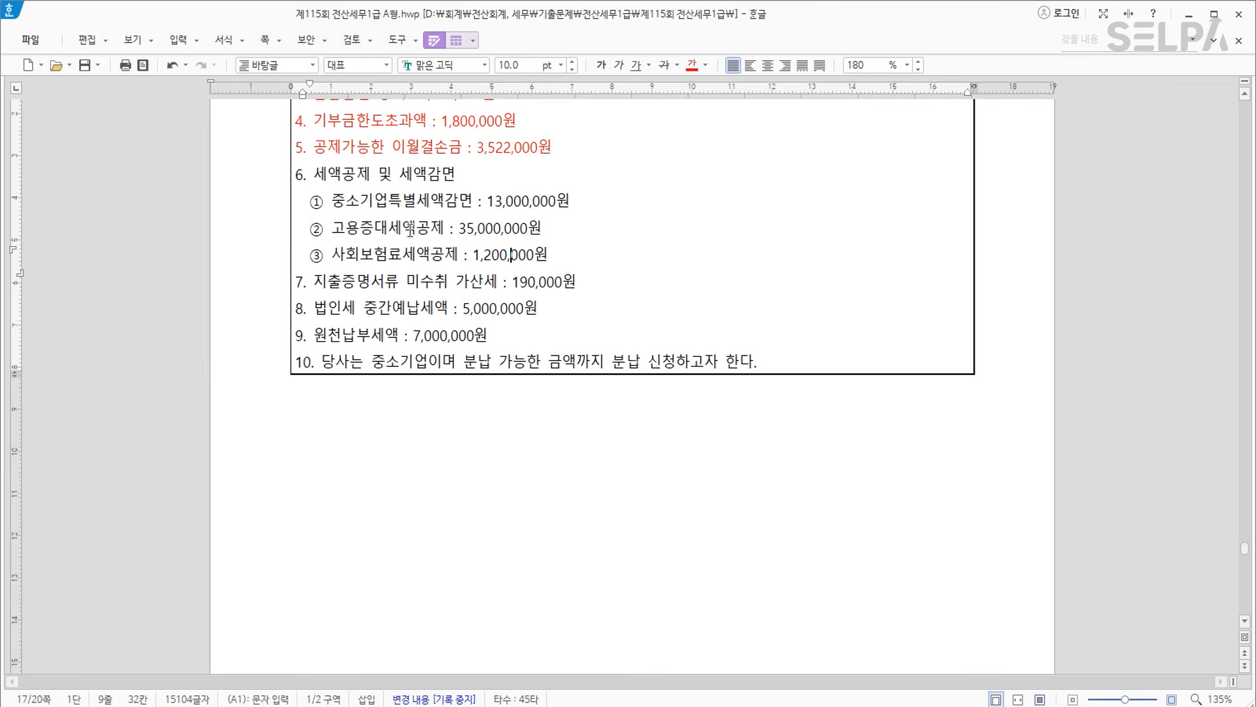
Colour credit items ② and ③ blue and item ① dark green in Hangul.
drag(307, 229, 602, 258)
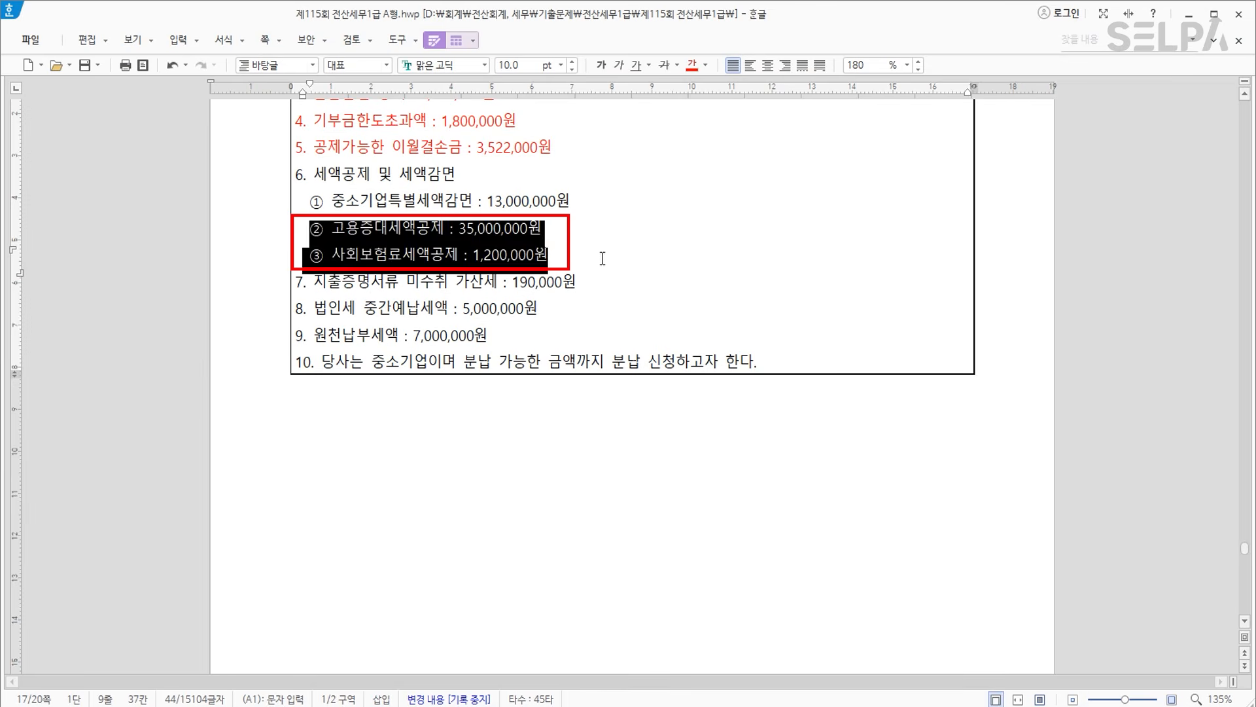
click(705, 65)
click(780, 130)
click(305, 204)
drag(304, 204, 622, 201)
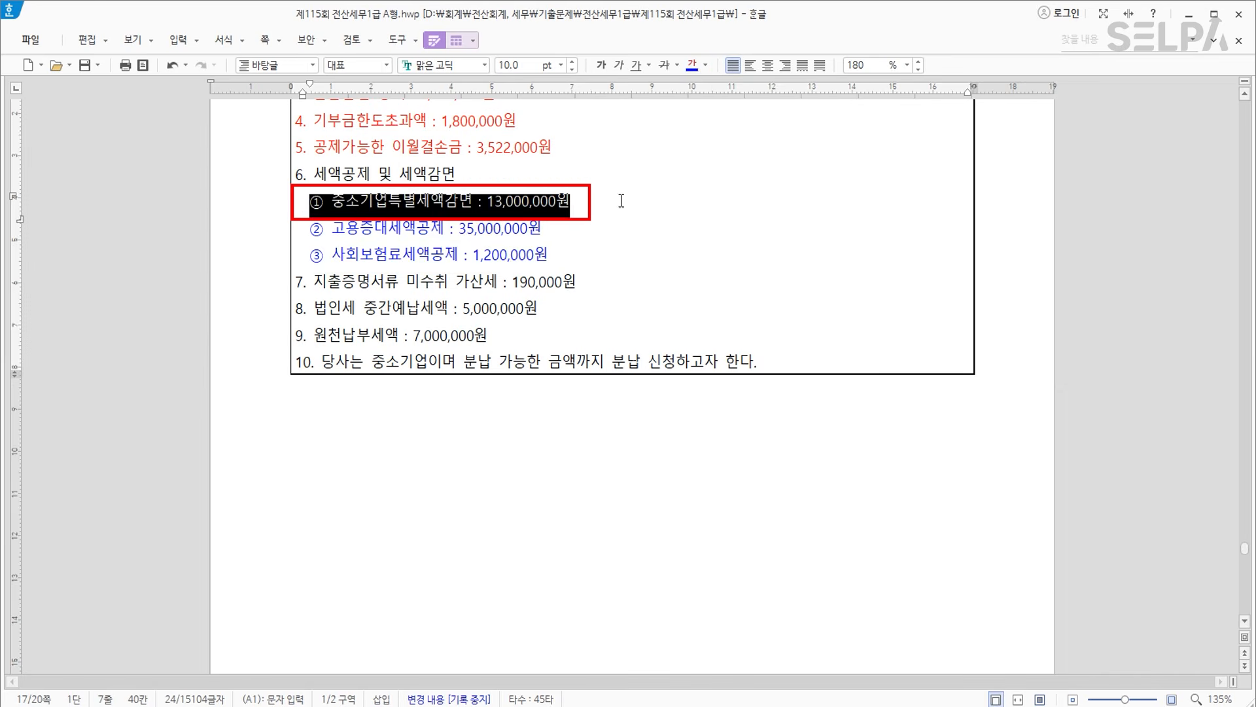
click(706, 65)
click(758, 129)
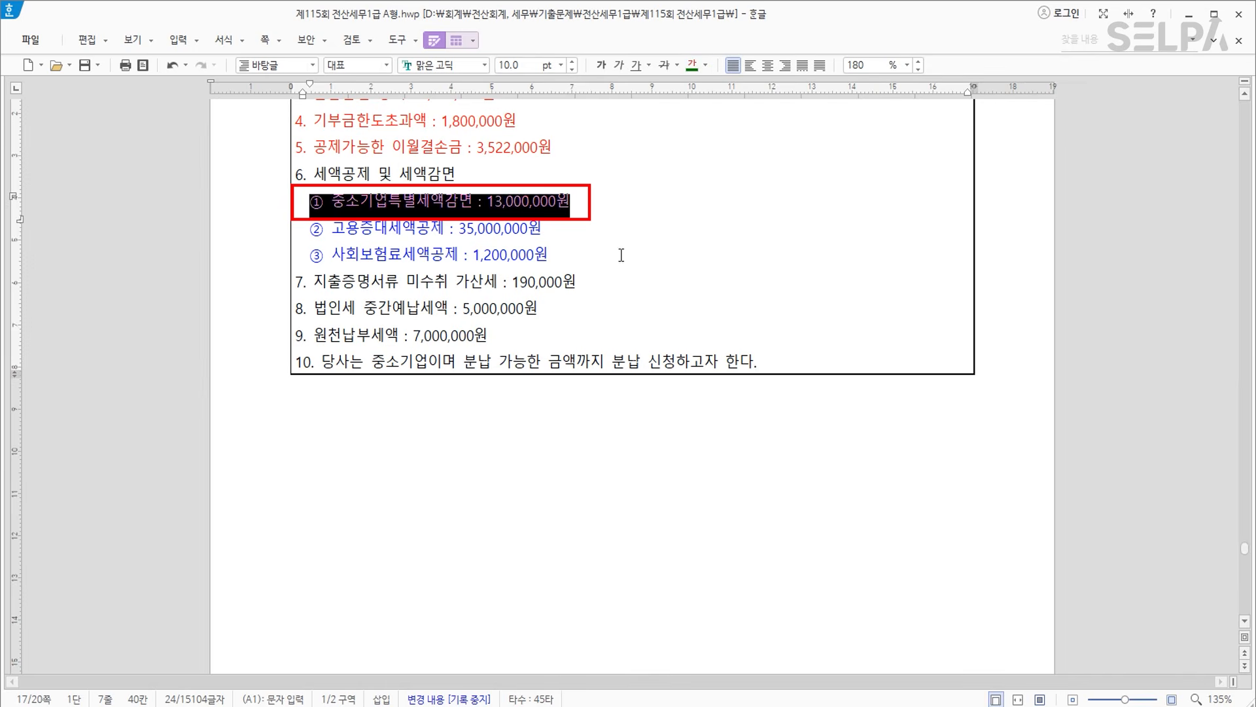
Add the note '>>> 36,200,000' after item ③.
click(620, 255)
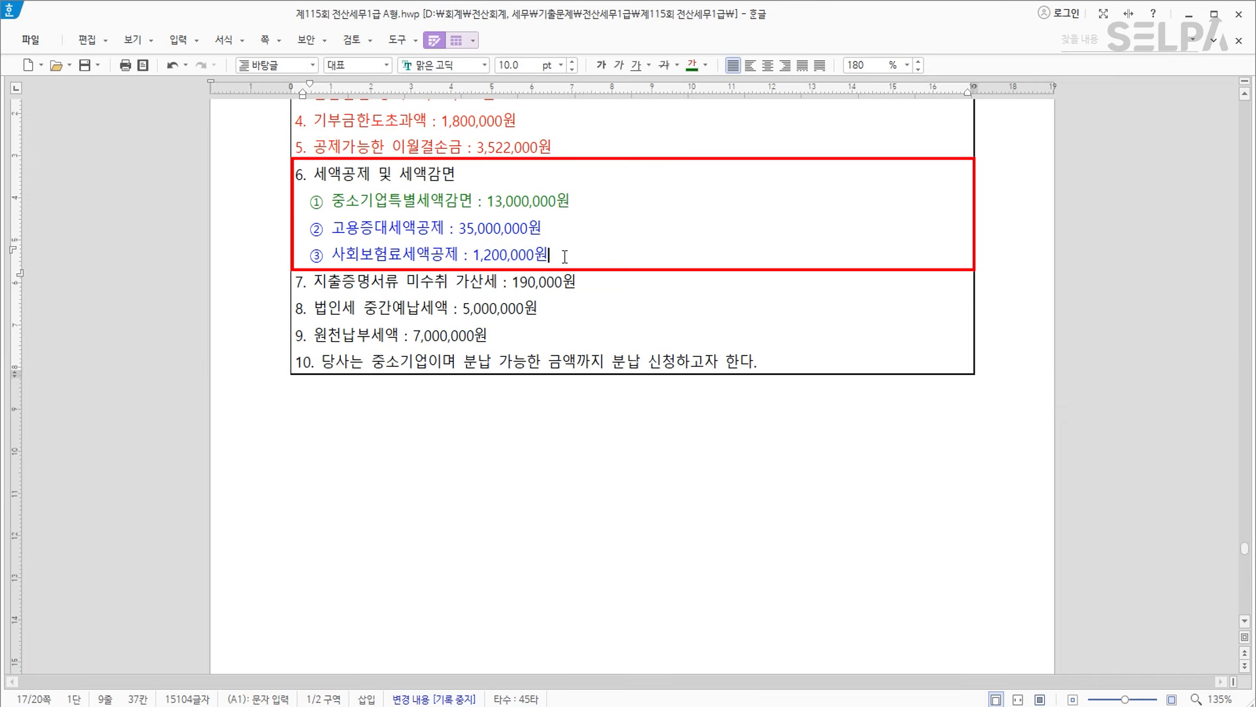
text(>>> 36,200,000)
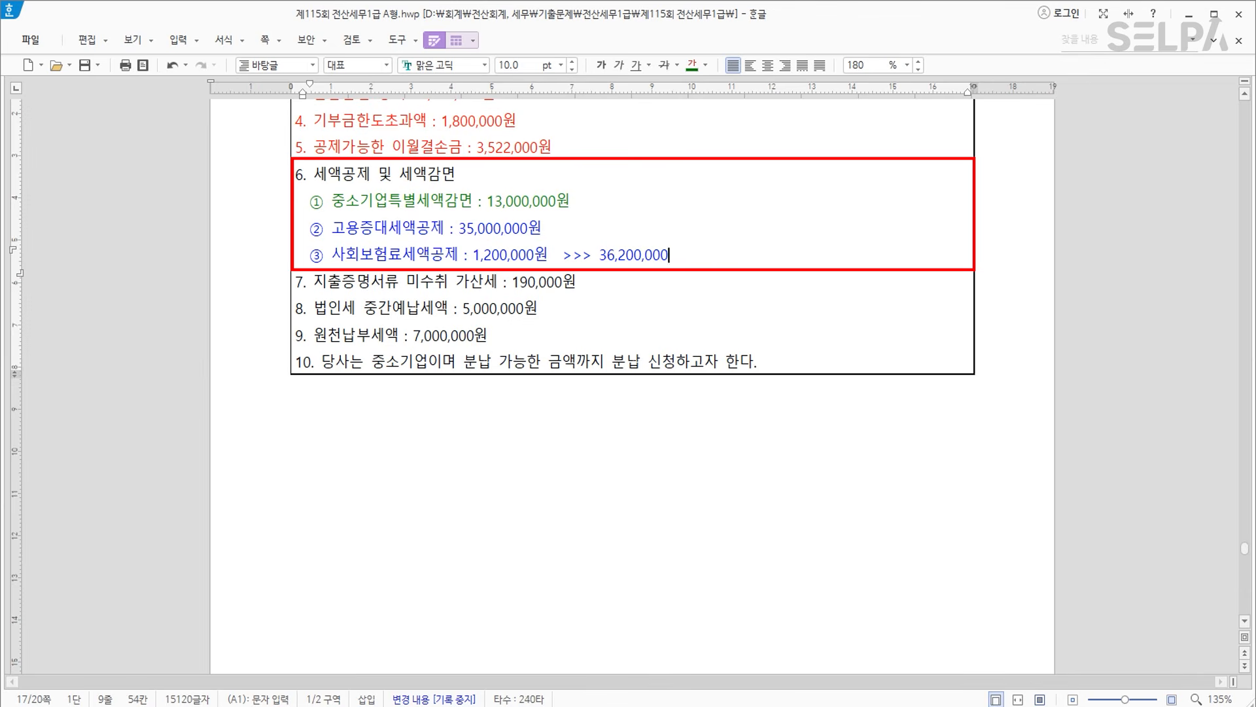
key(Hangul)
click(725, 705)
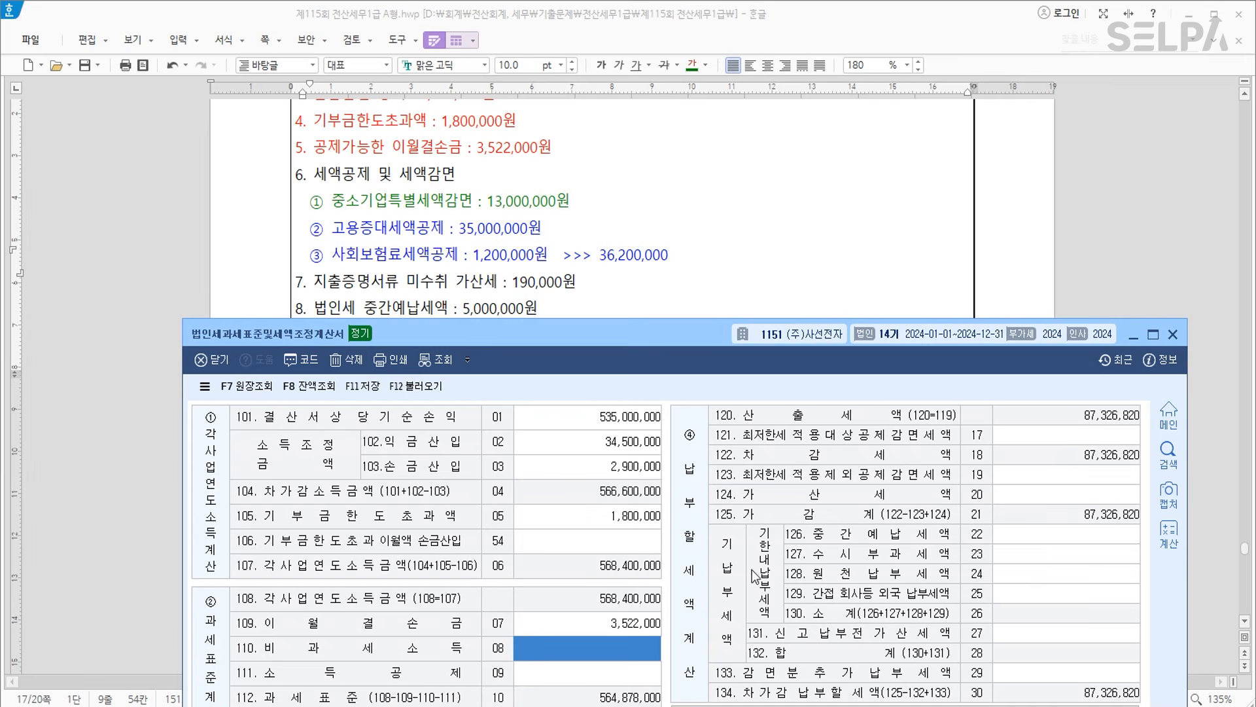
Open 최저한세조정계산서 from 법인조정 II and reload figures from related statements.
click(629, 705)
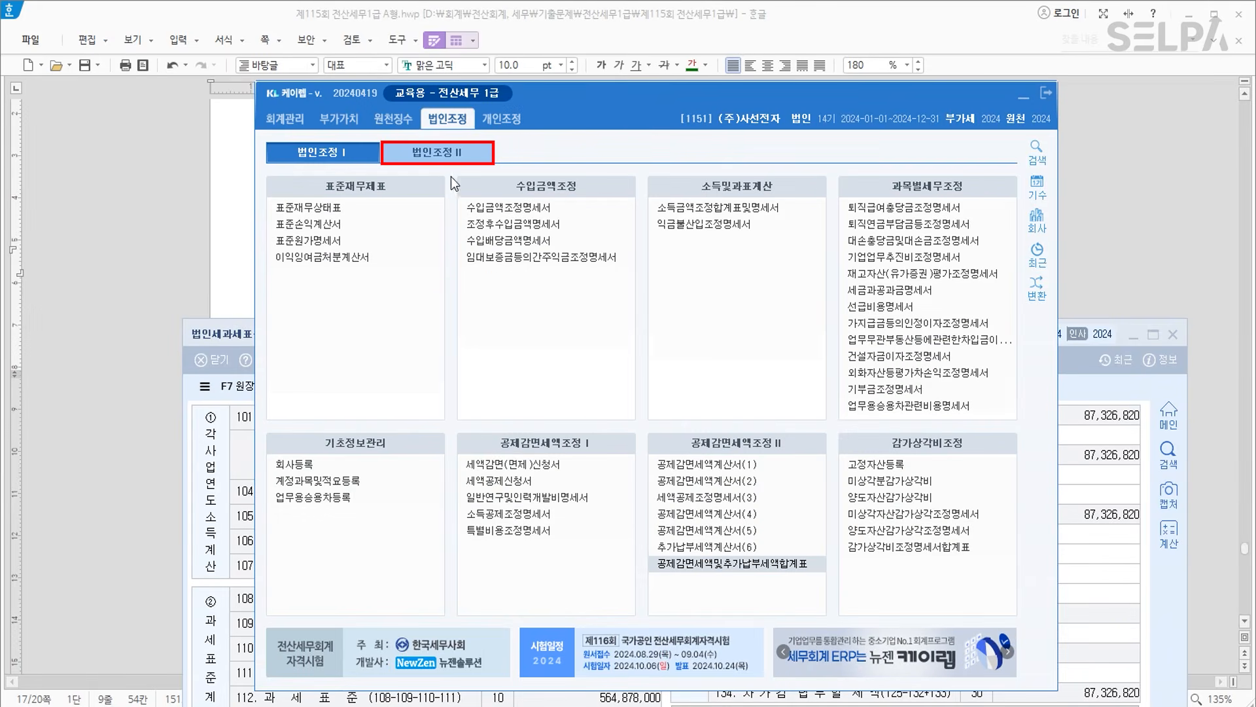
click(437, 152)
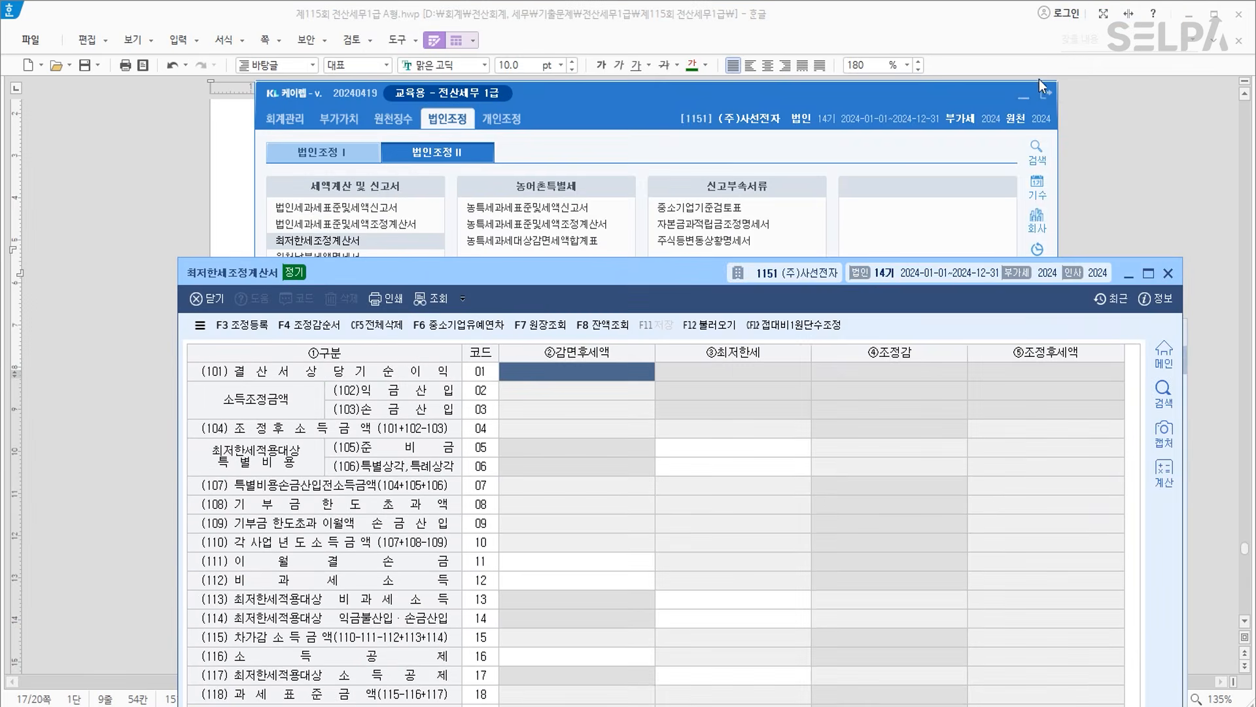
click(1023, 98)
drag(537, 272, 556, 111)
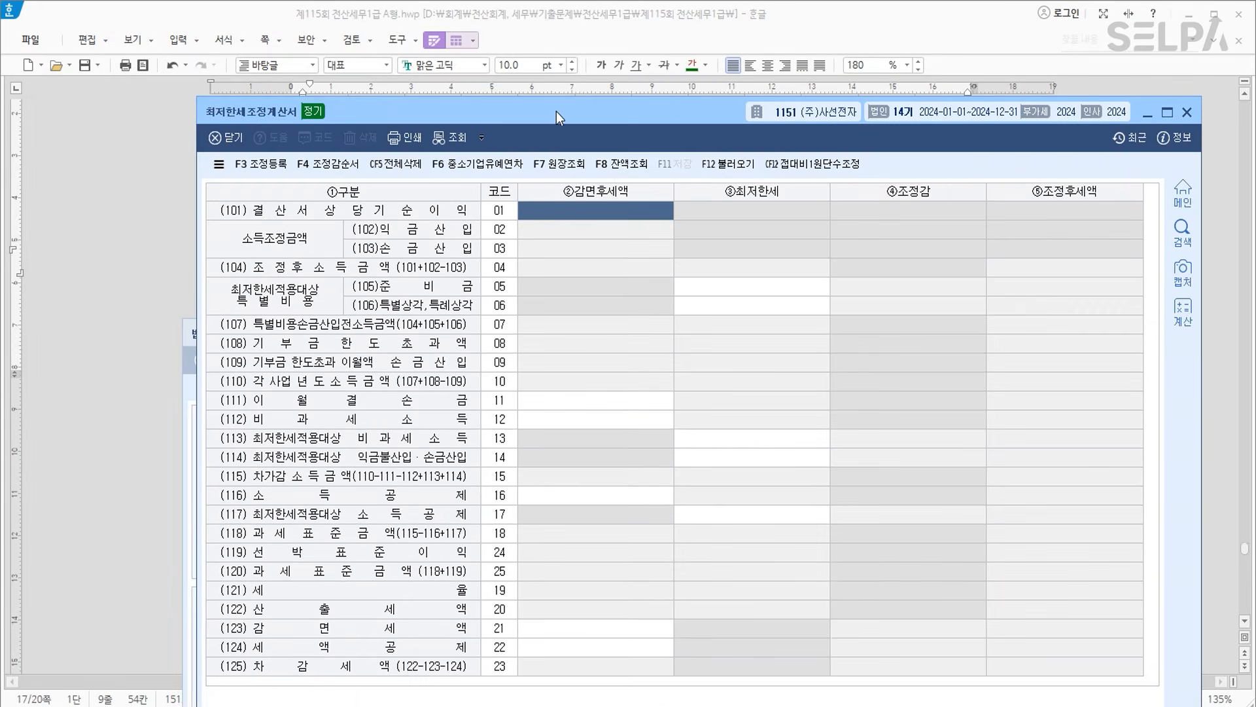
click(735, 171)
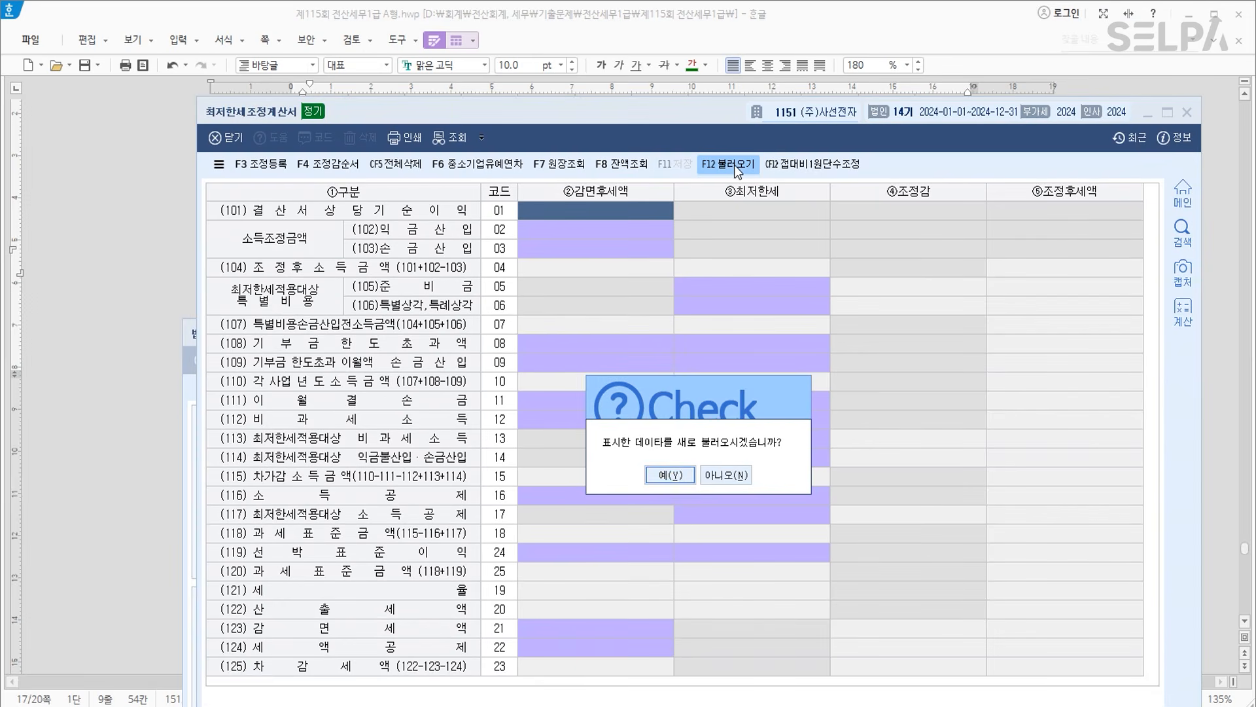
click(674, 475)
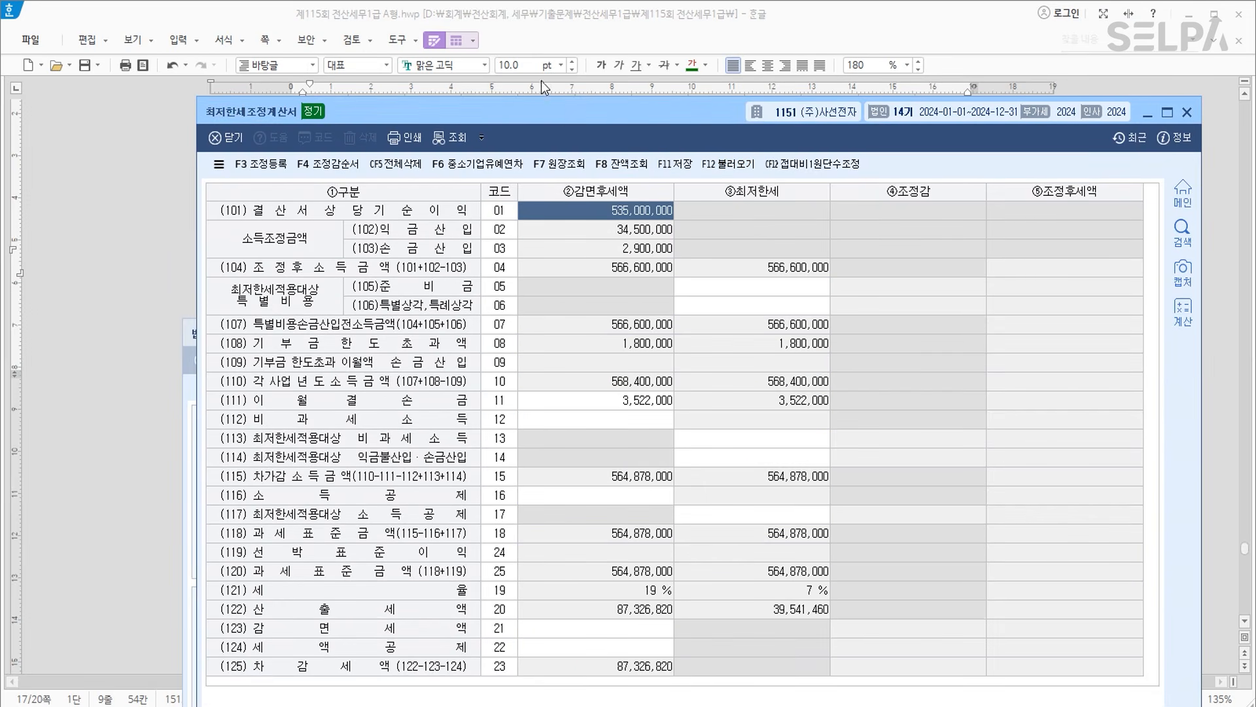
drag(537, 108, 635, 48)
Enter 13,000,000 reduction in row (123) and 36,200,000 credit in row (124).
click(750, 571)
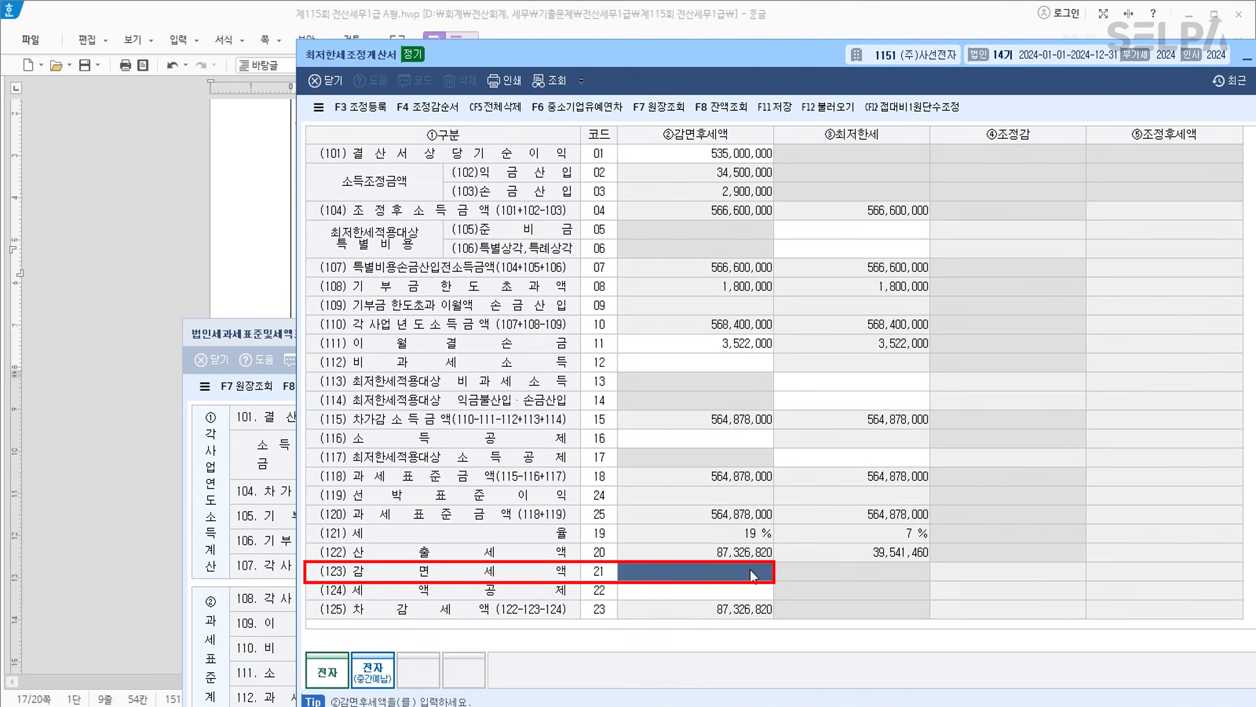
text(13000000)
key(Return)
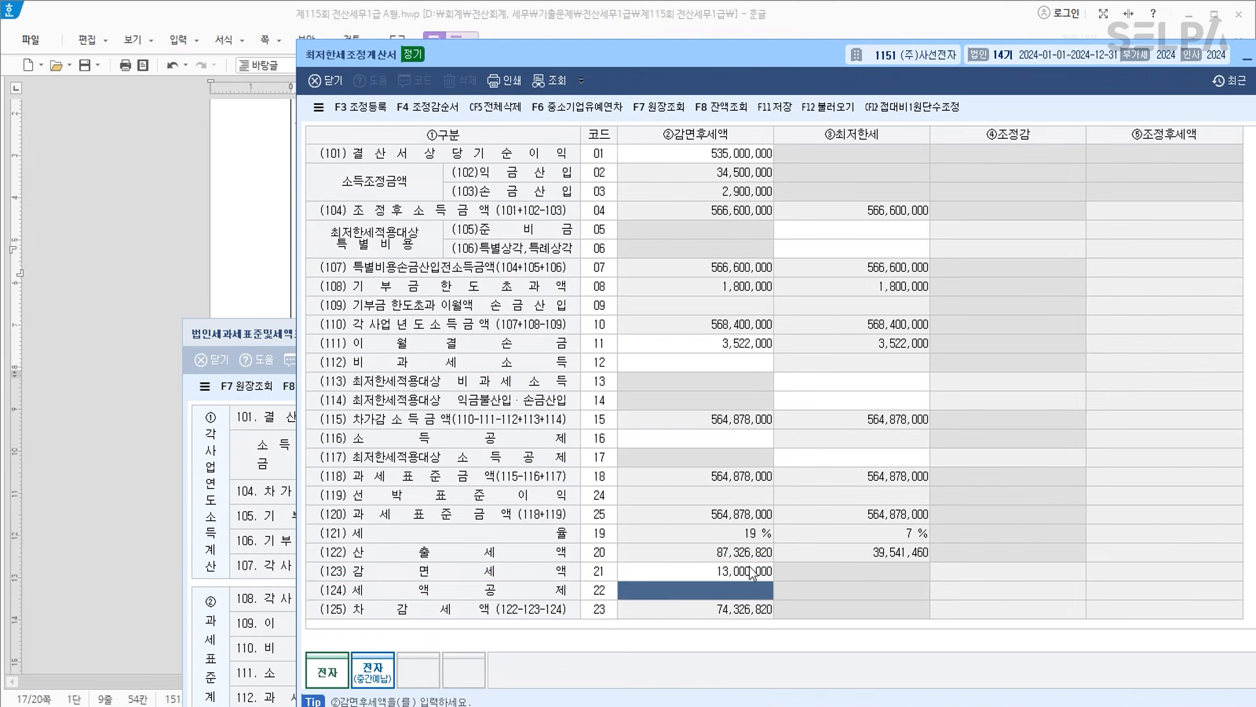
drag(689, 55, 724, 67)
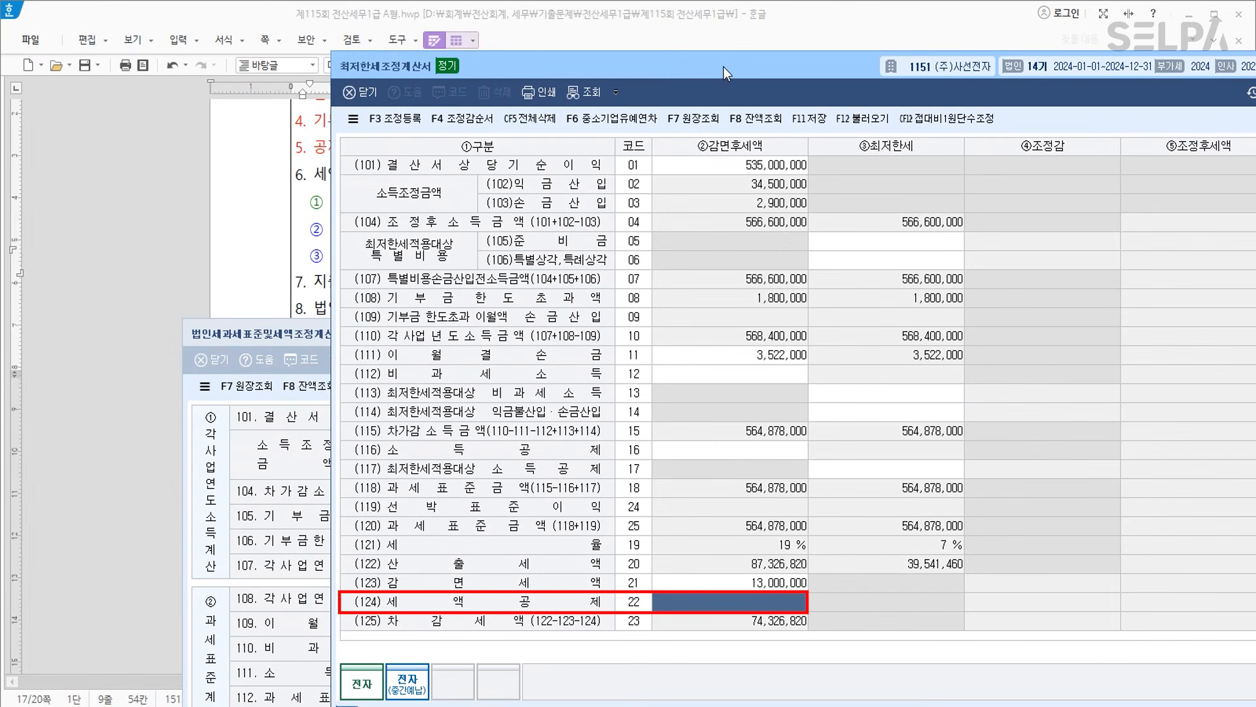
text(36200000)
key(Return)
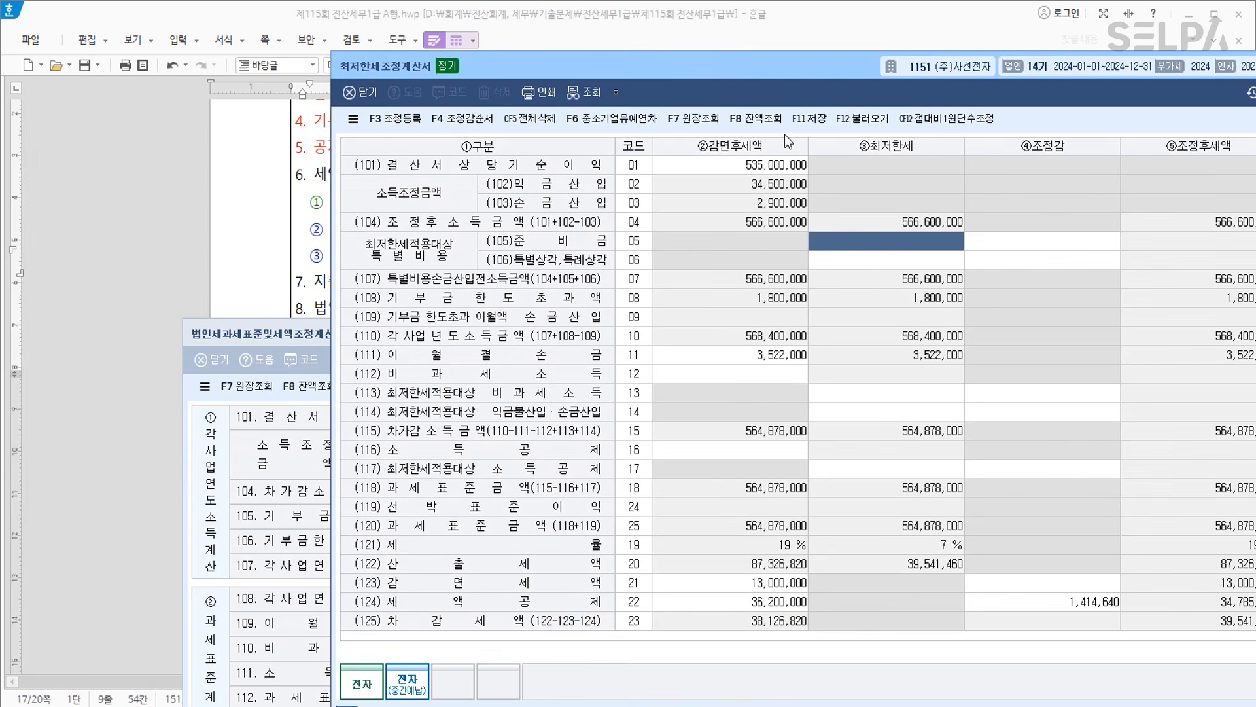
Review the 1,414,640 adjustment in row (124) that leaves a 34,785,360 credit.
click(1091, 602)
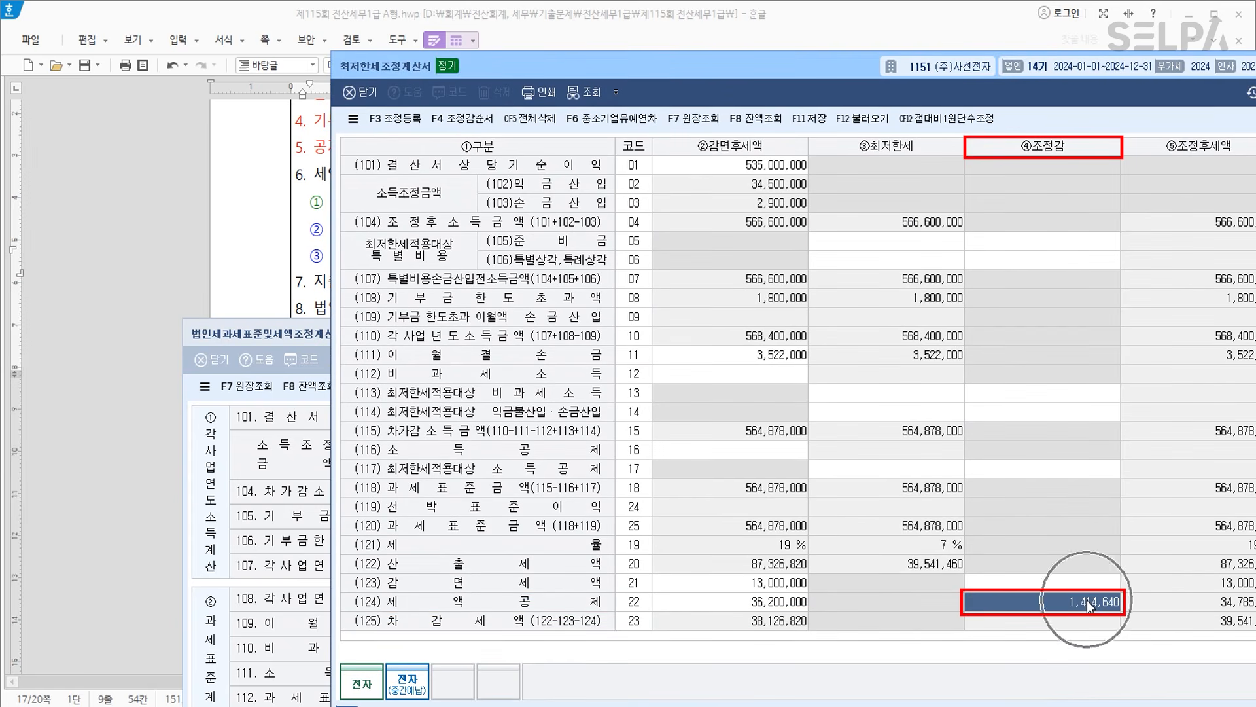
drag(803, 70, 552, 26)
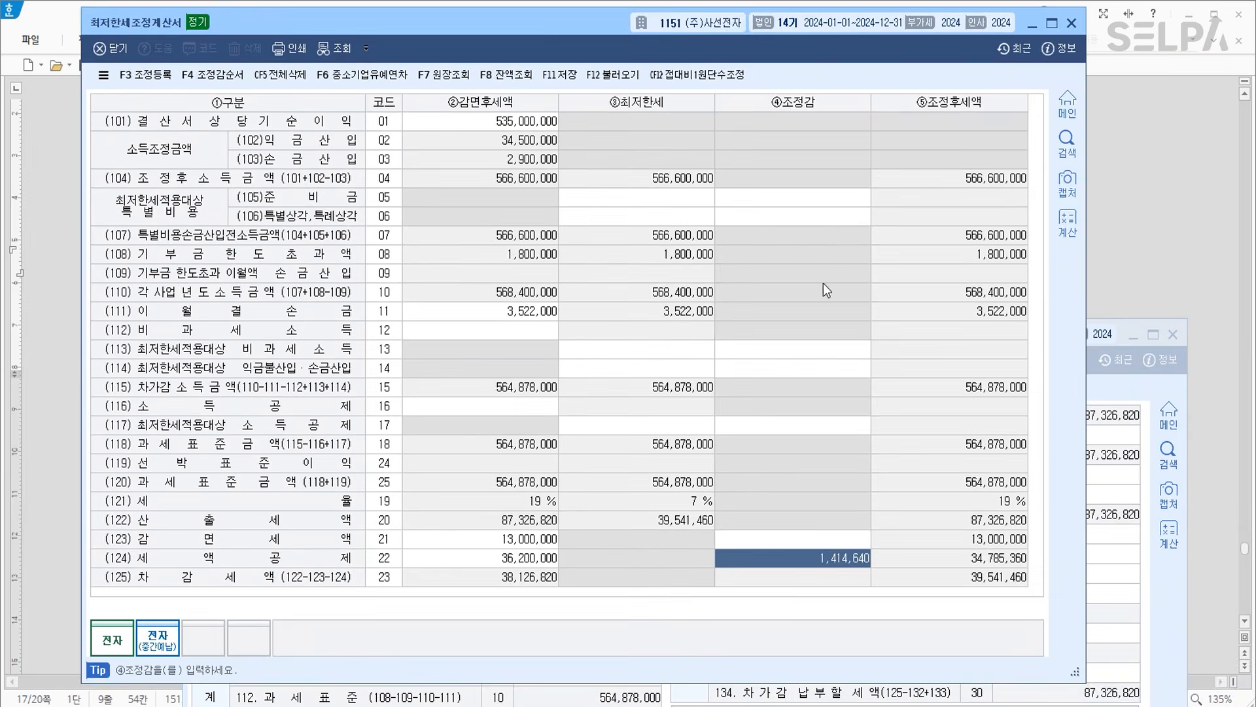
key(Up)
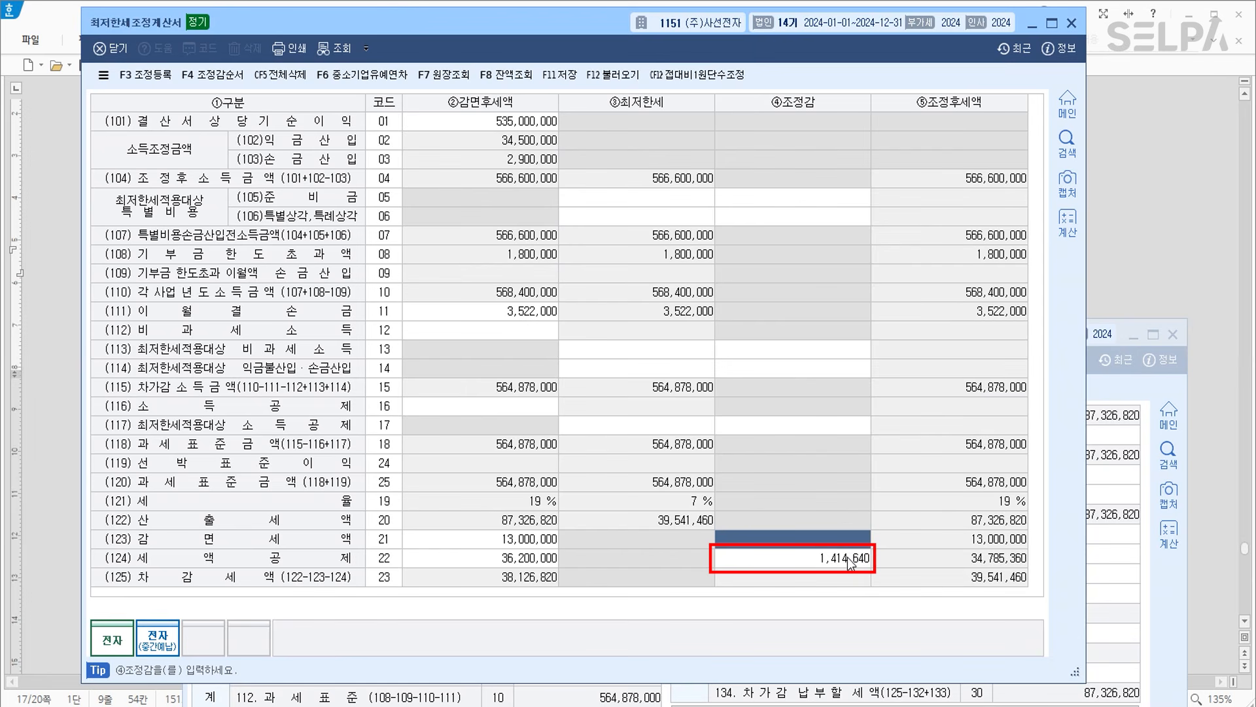
key(Down)
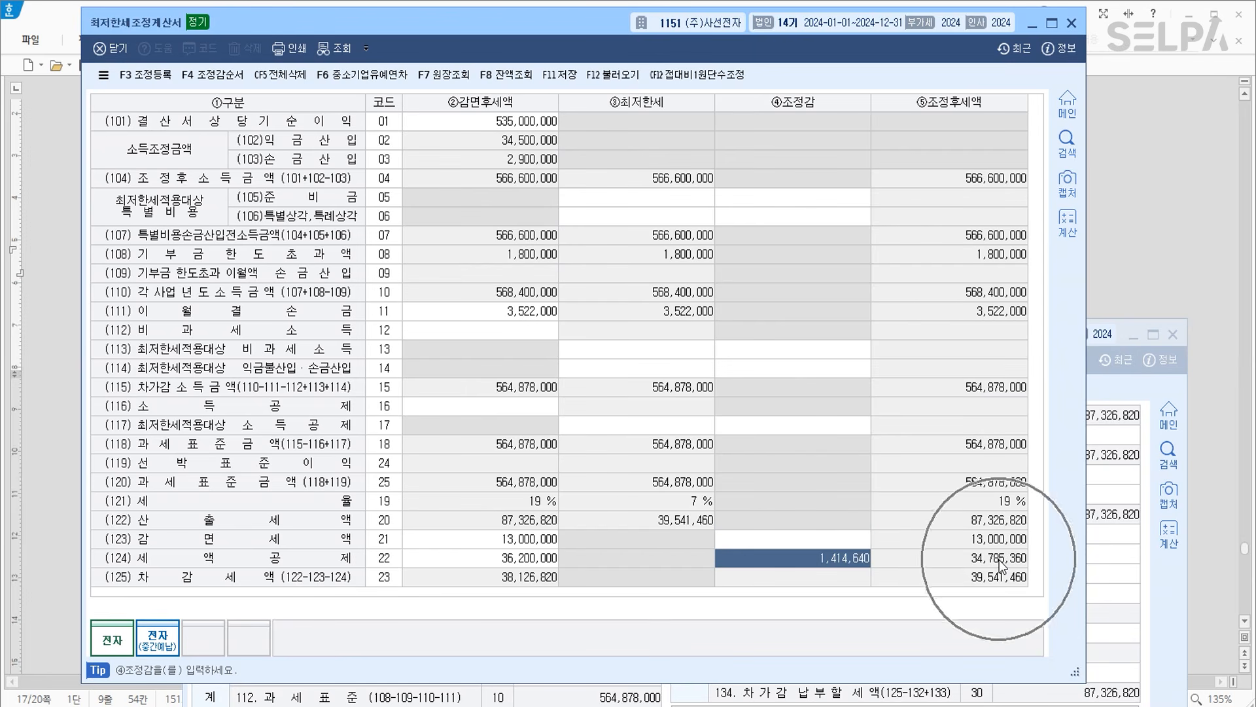
click(1007, 540)
click(1002, 558)
click(1003, 544)
click(1001, 555)
key(ctrl)
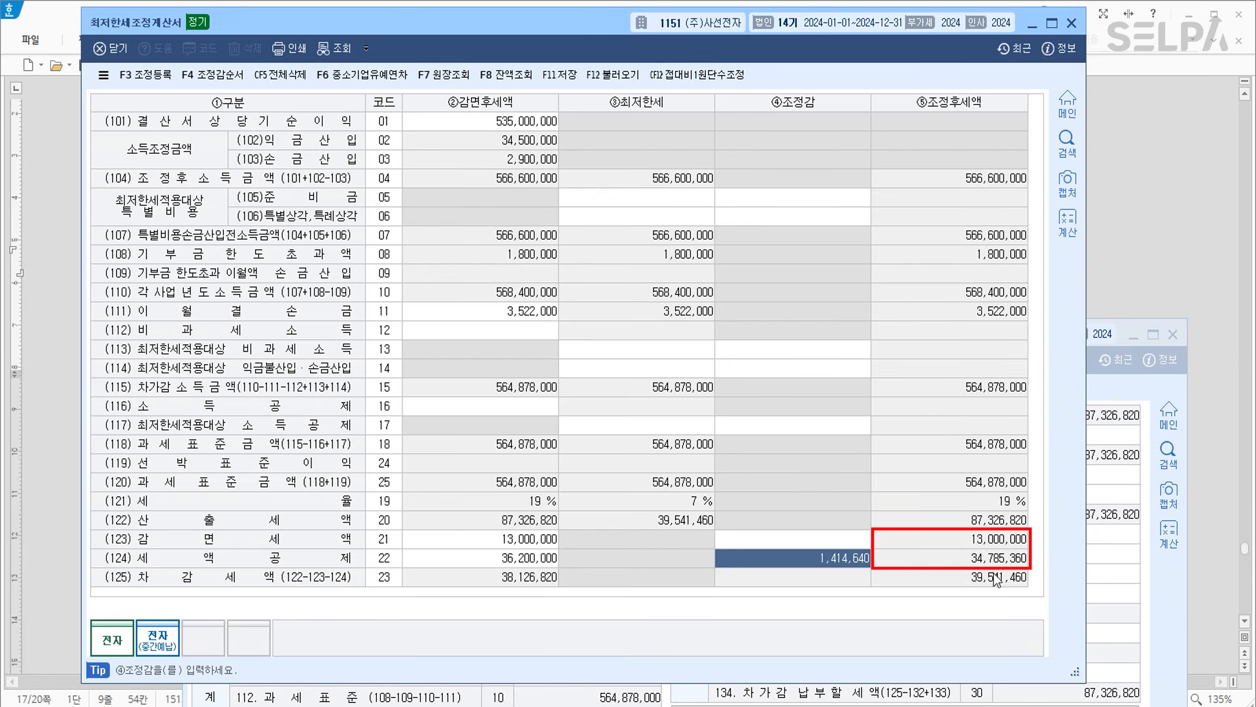
click(1138, 296)
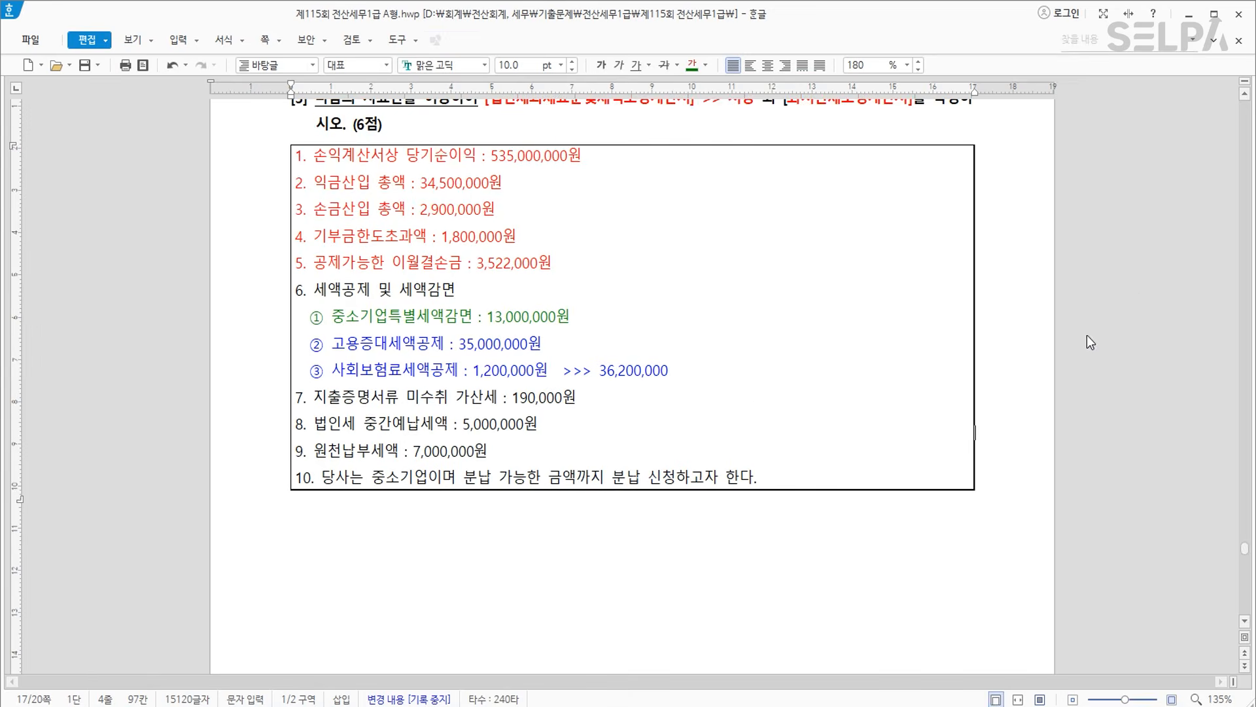
Append '>>> 47,785,360' after the 36,200,000 note on item ③ in Hangul.
click(782, 375)
text(>>>)
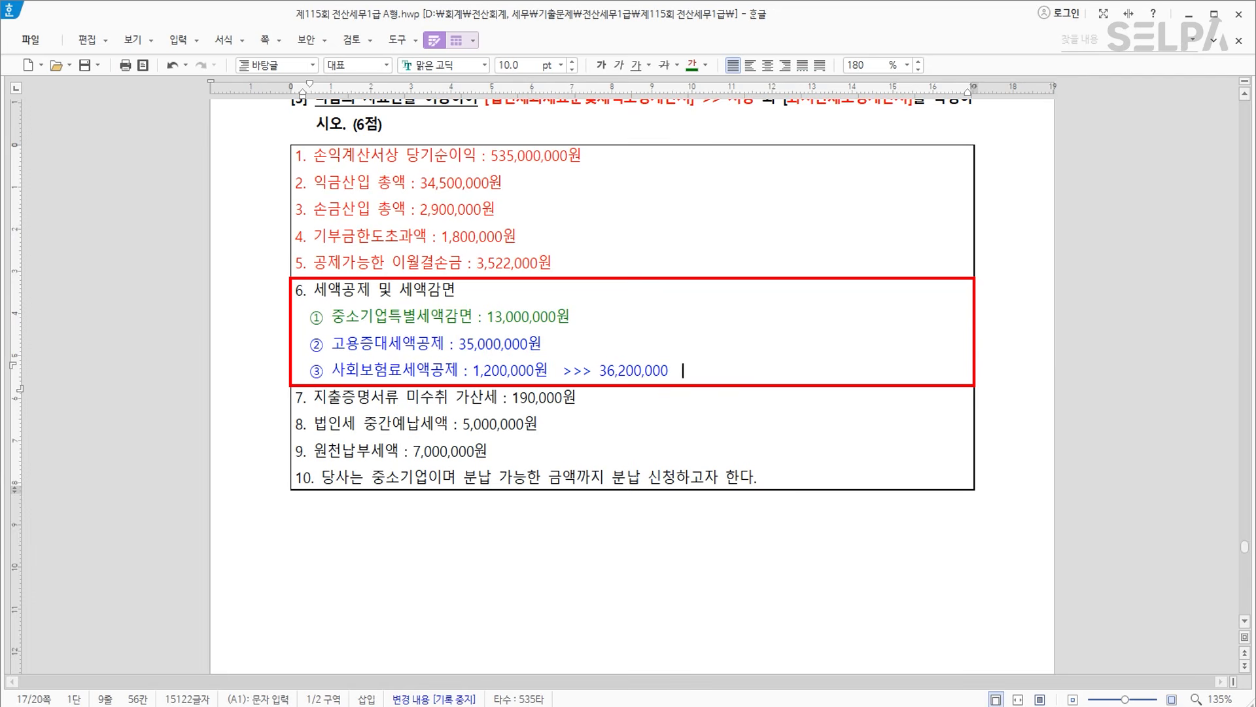
text(  47)
text(,78536)
text(,)
double_click(731, 378)
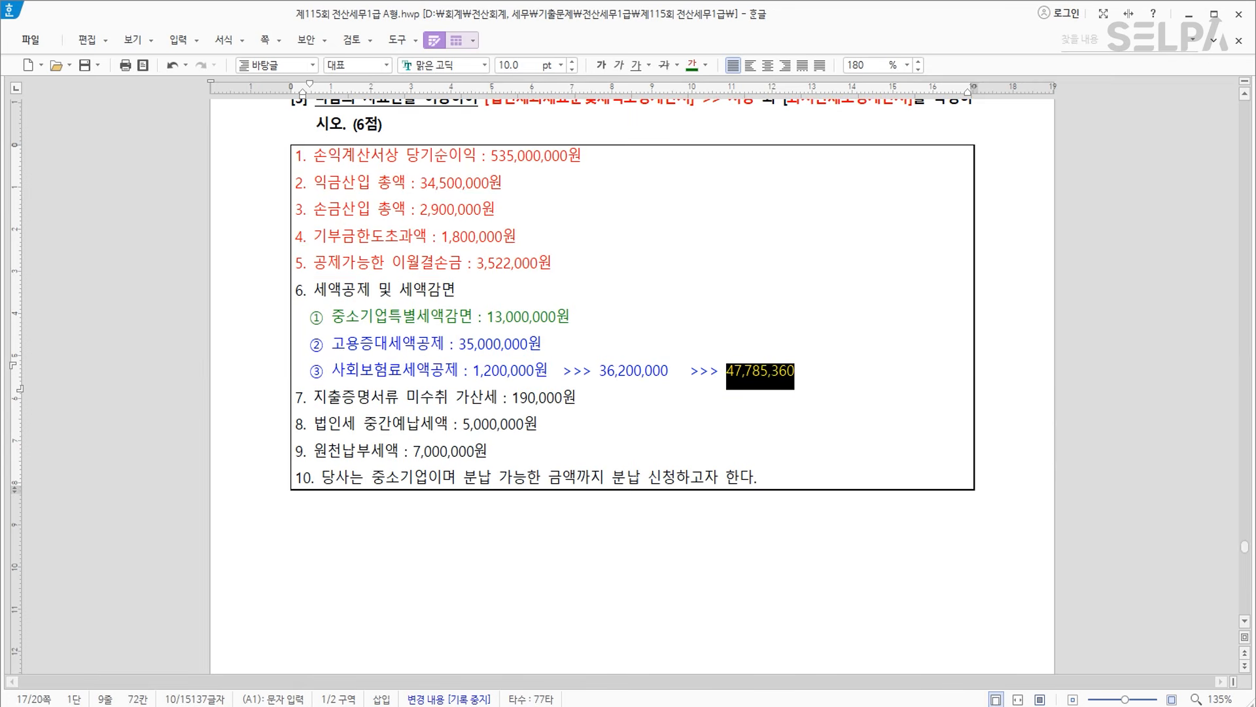
key(alt+Tab)
click(1023, 441)
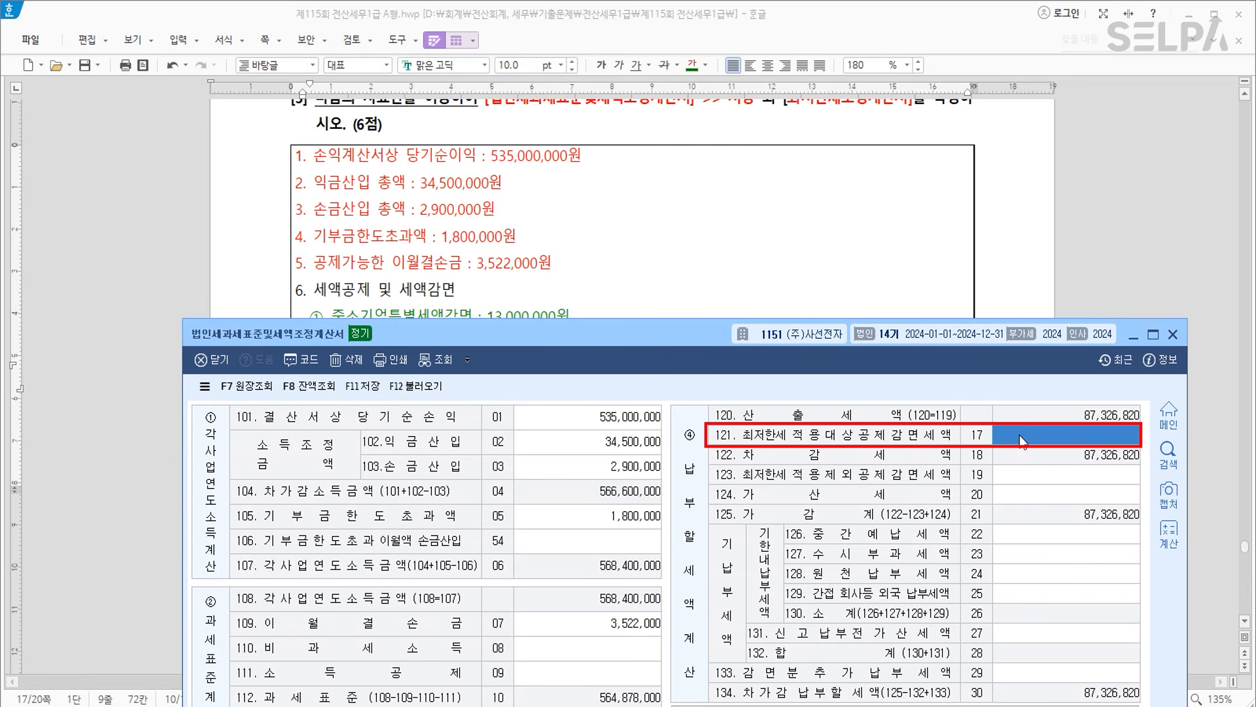
Enter 47,785,360 on line 121 and 190,000 additional tax on line 124.
text(47,785,360)
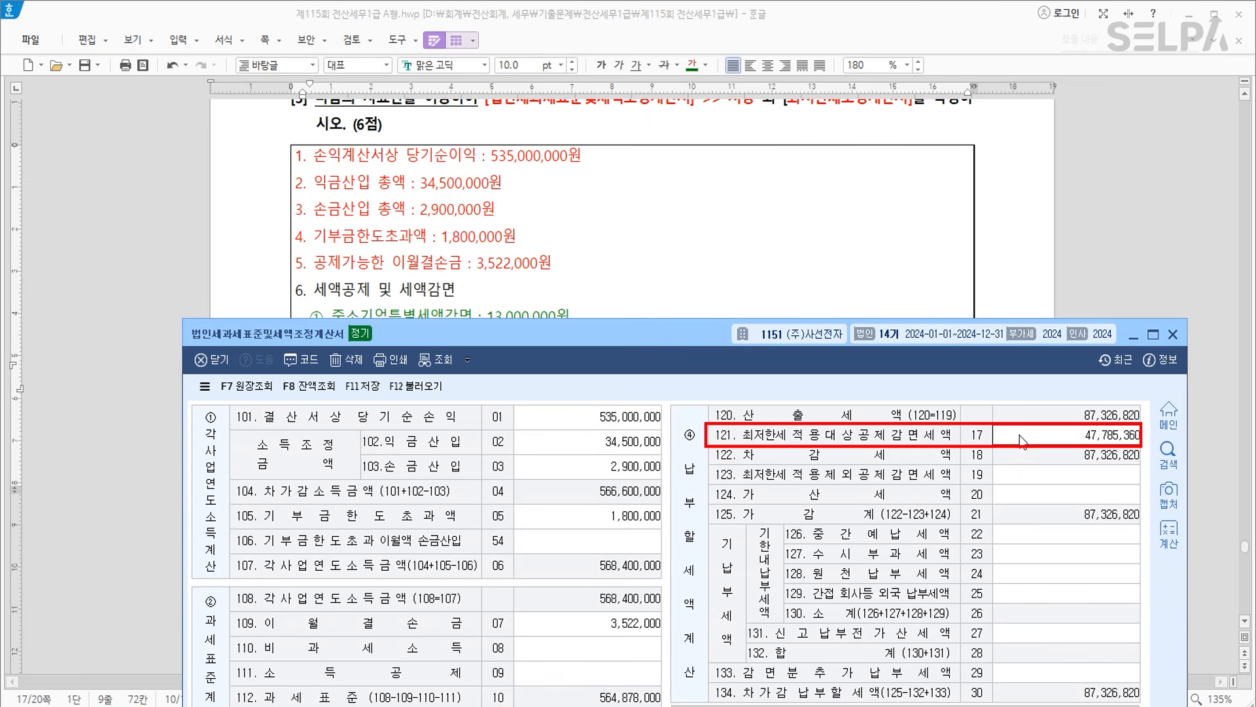
key(Return)
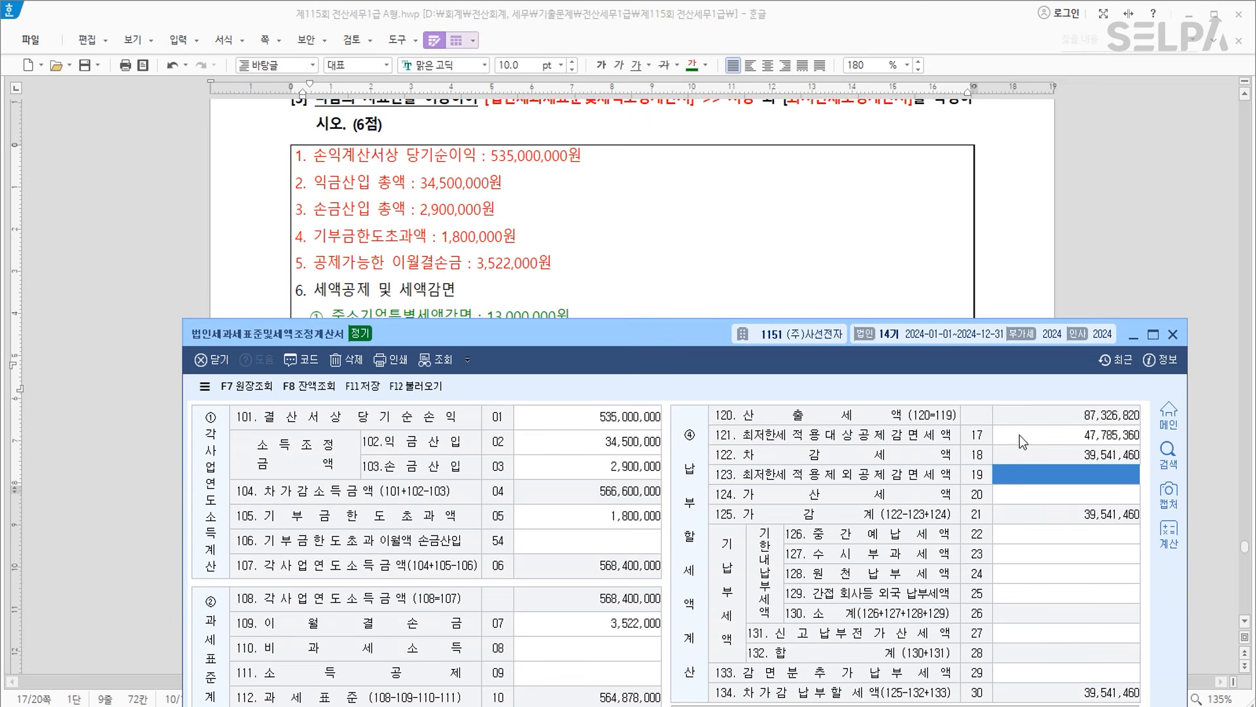
drag(639, 336, 572, 384)
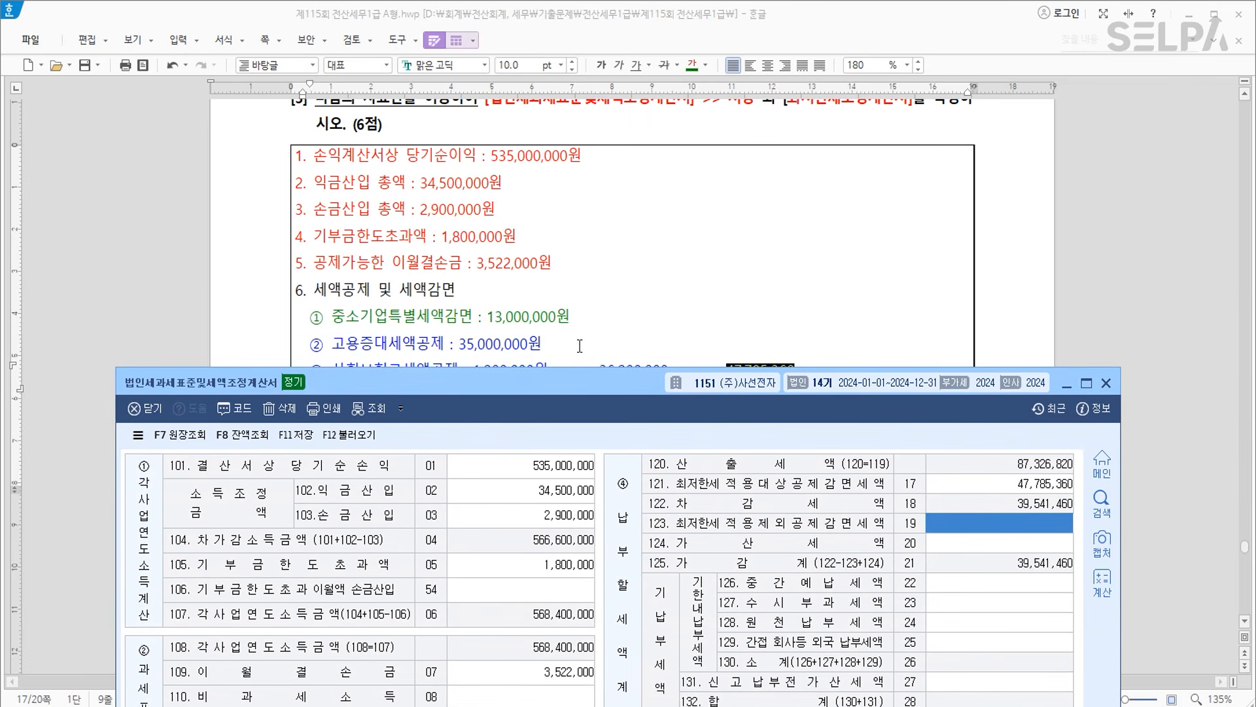
scroll(668, 307, down, 3)
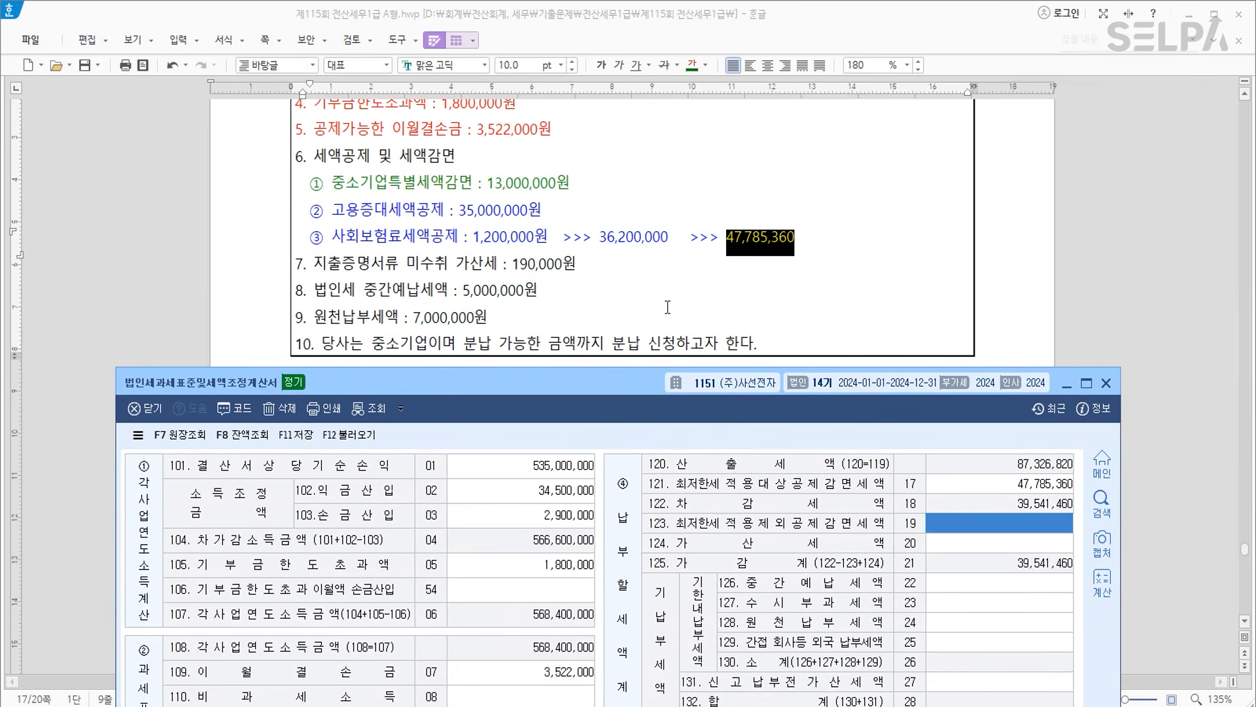
click(974, 543)
text(190000)
key(Return)
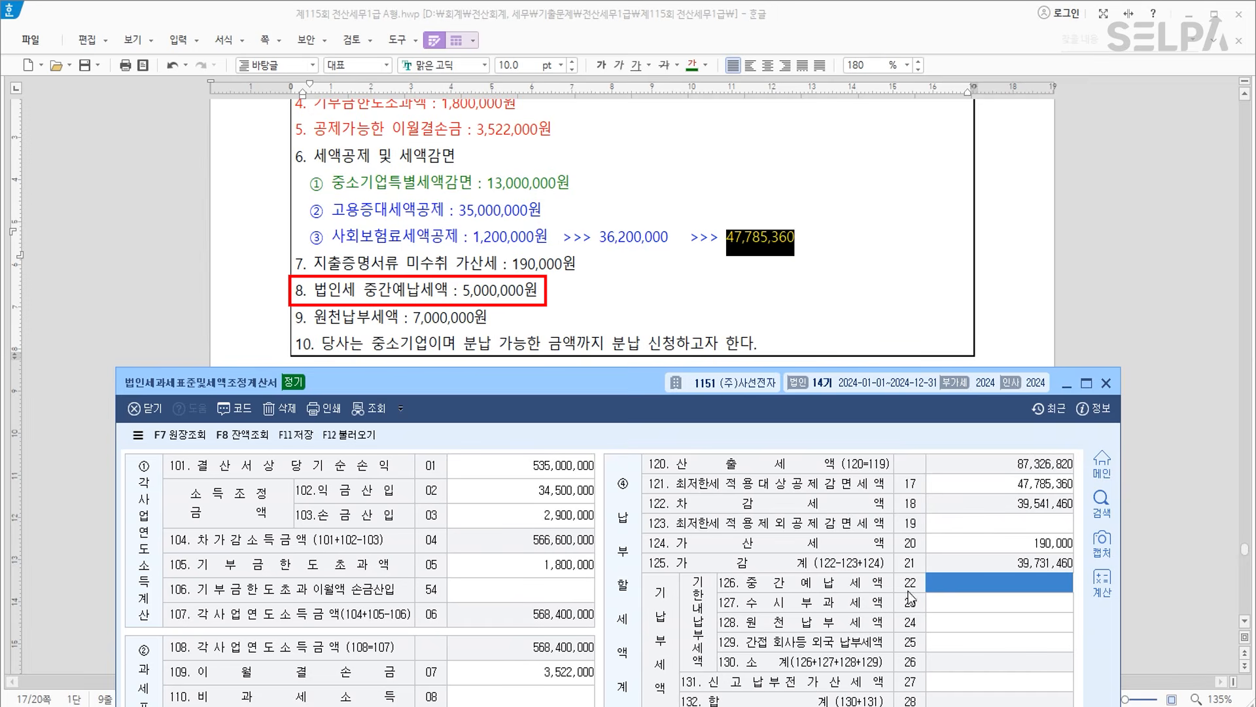
Enter 5,000,000 interim prepaid tax and 7,000,000 withholding tax in row 128.
text(5000000)
key(Return)
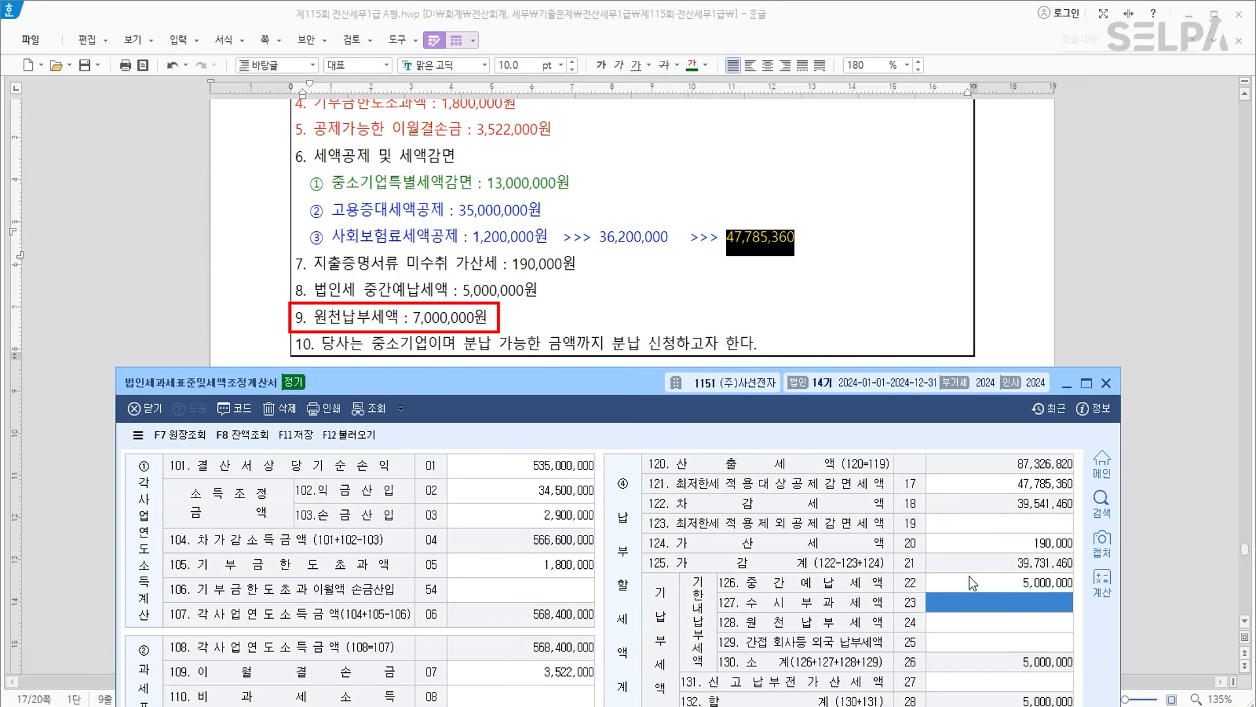
click(978, 627)
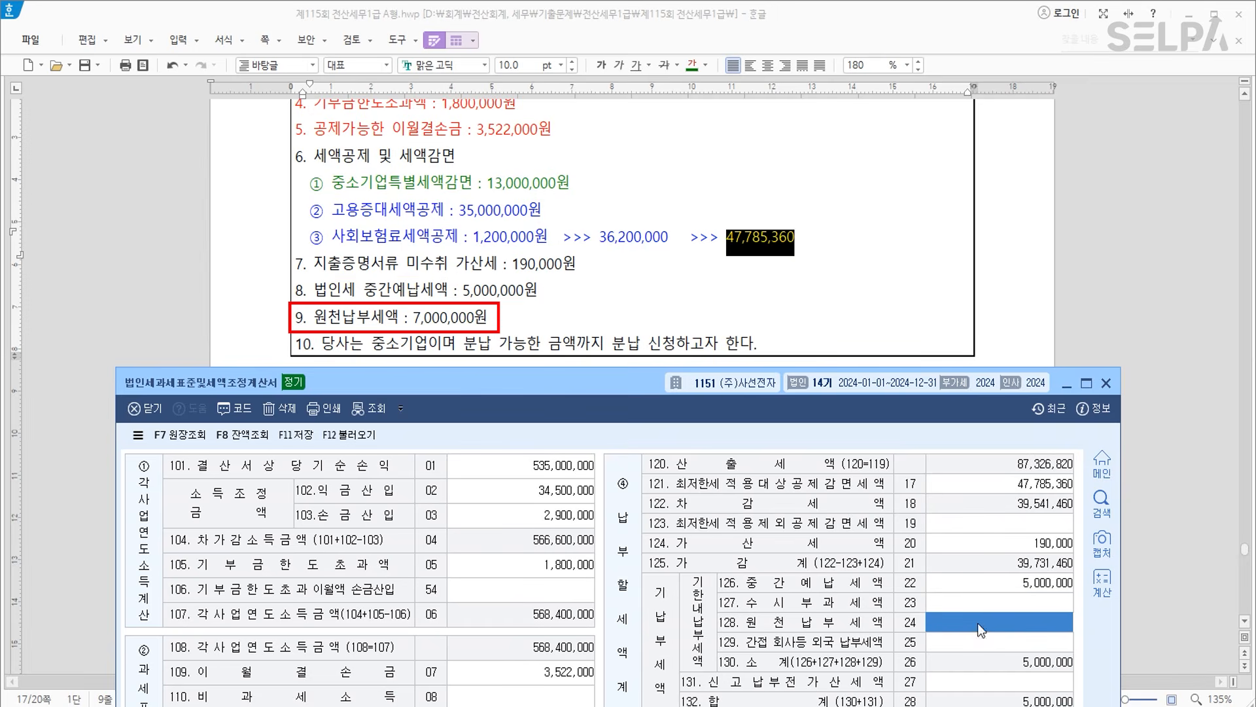
text(7000000)
key(Return)
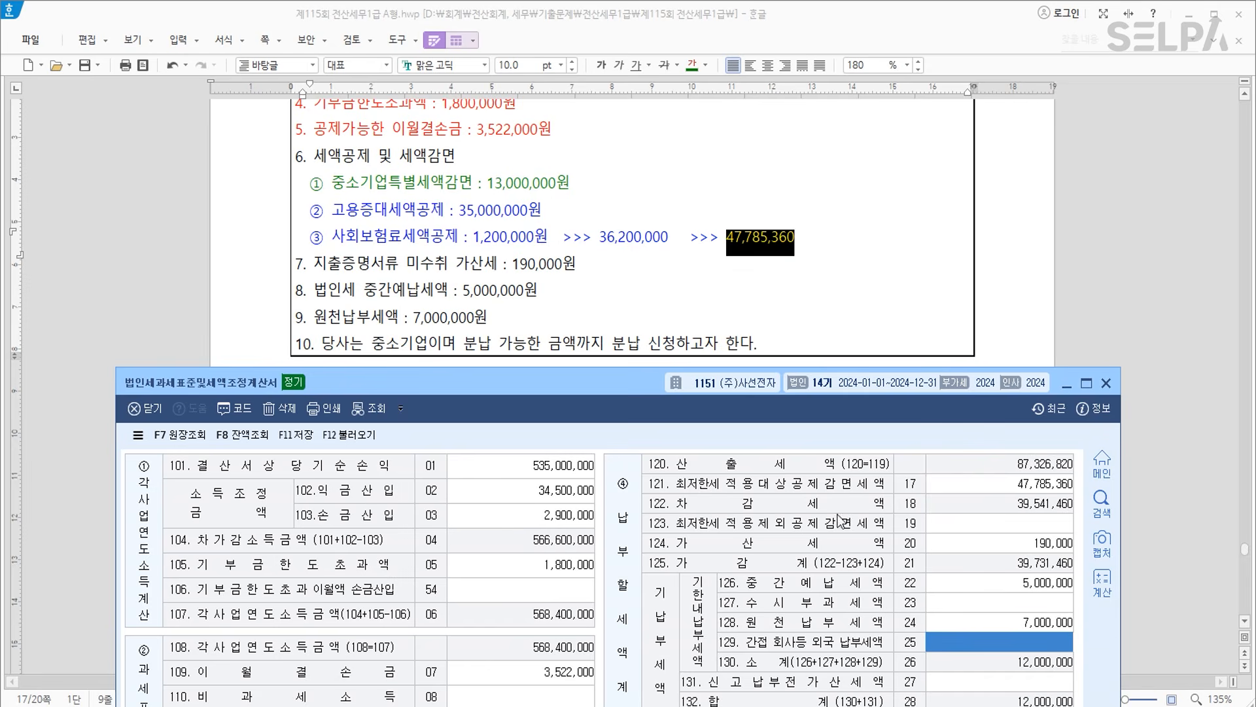
drag(615, 386, 606, 26)
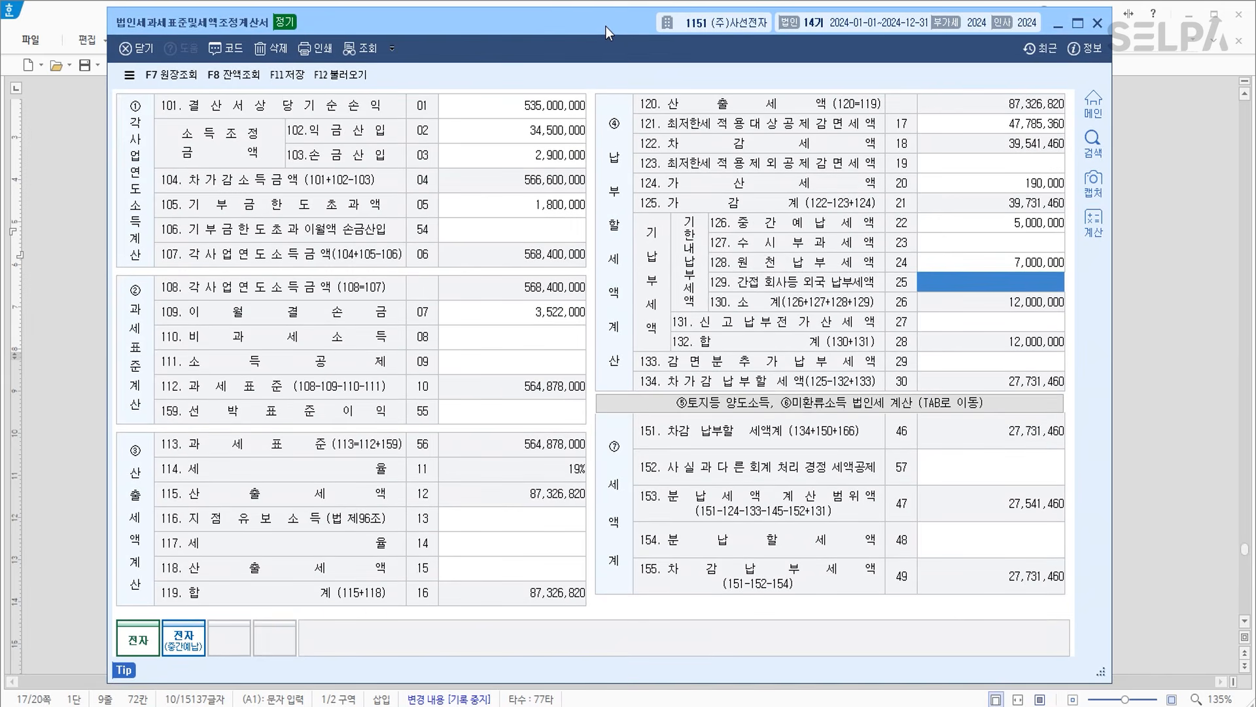
Enter 13,770,730 as the row 154 installment tax and save the statement.
click(1015, 542)
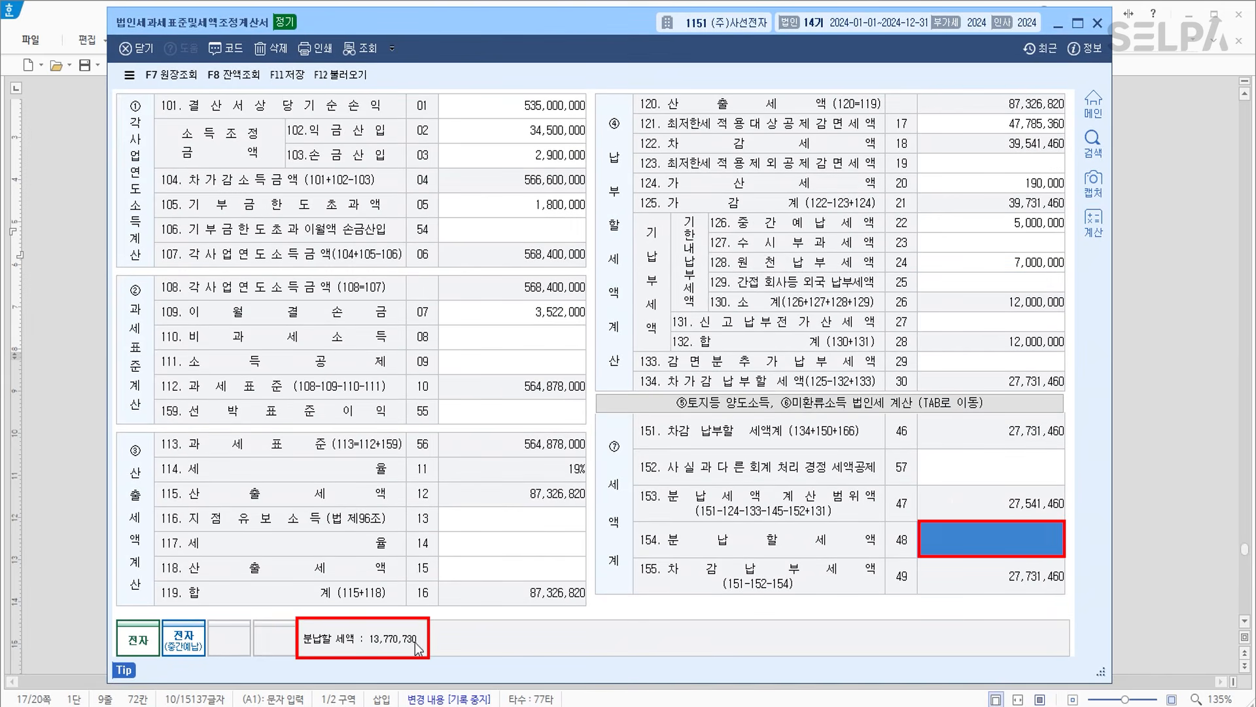
text(13,770,730)
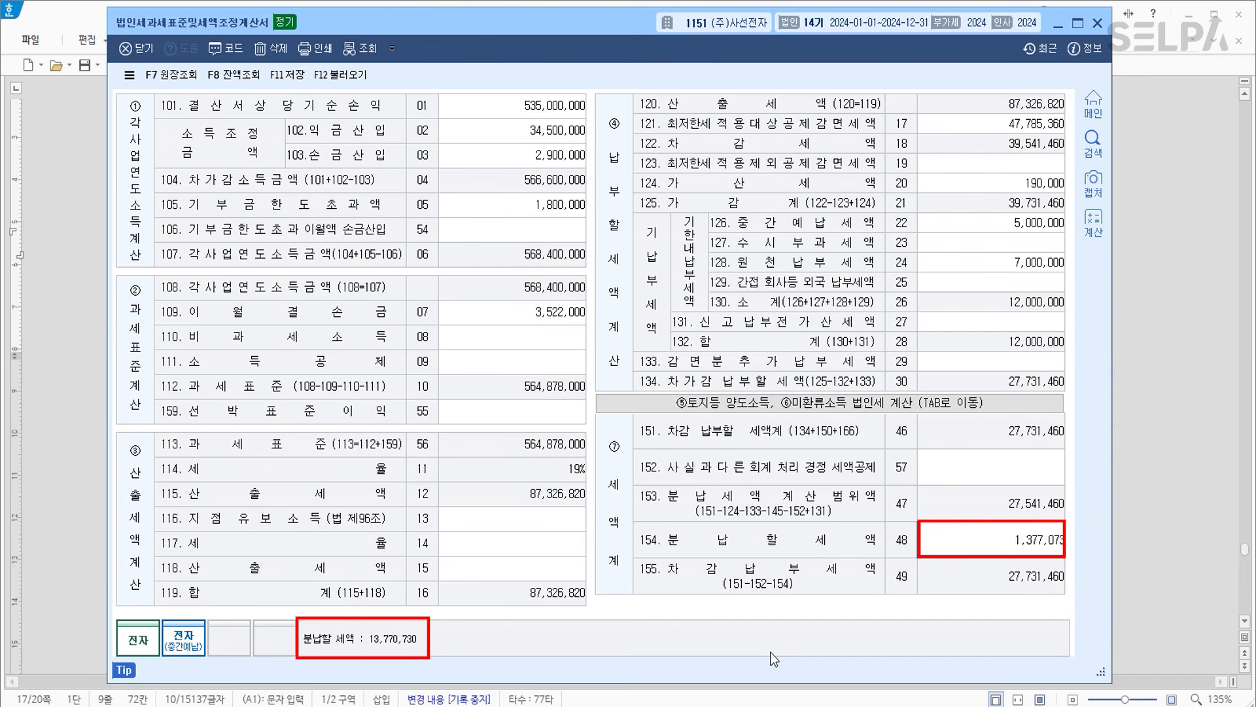
key(Return)
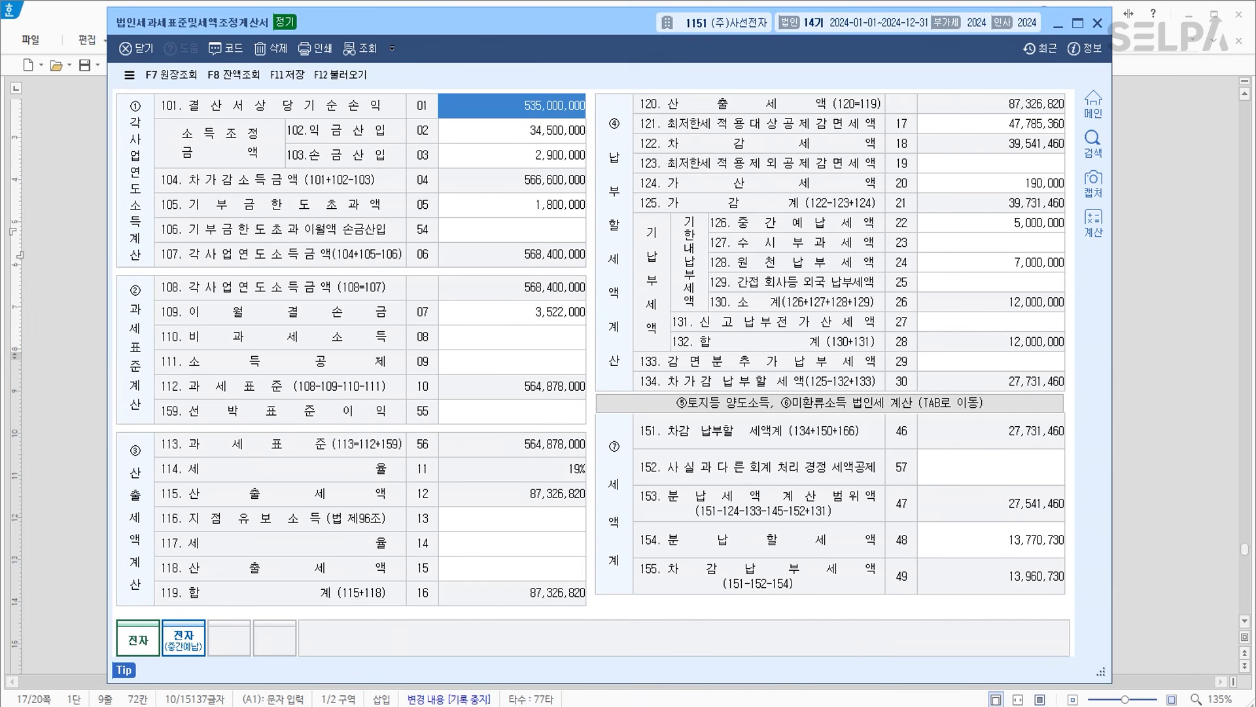
click(287, 75)
key(alt+Tab)
Colour question [4]'s menu name [대손충당금및대손금조정명세서] red.
click(655, 438)
scroll(681, 435, down, 9)
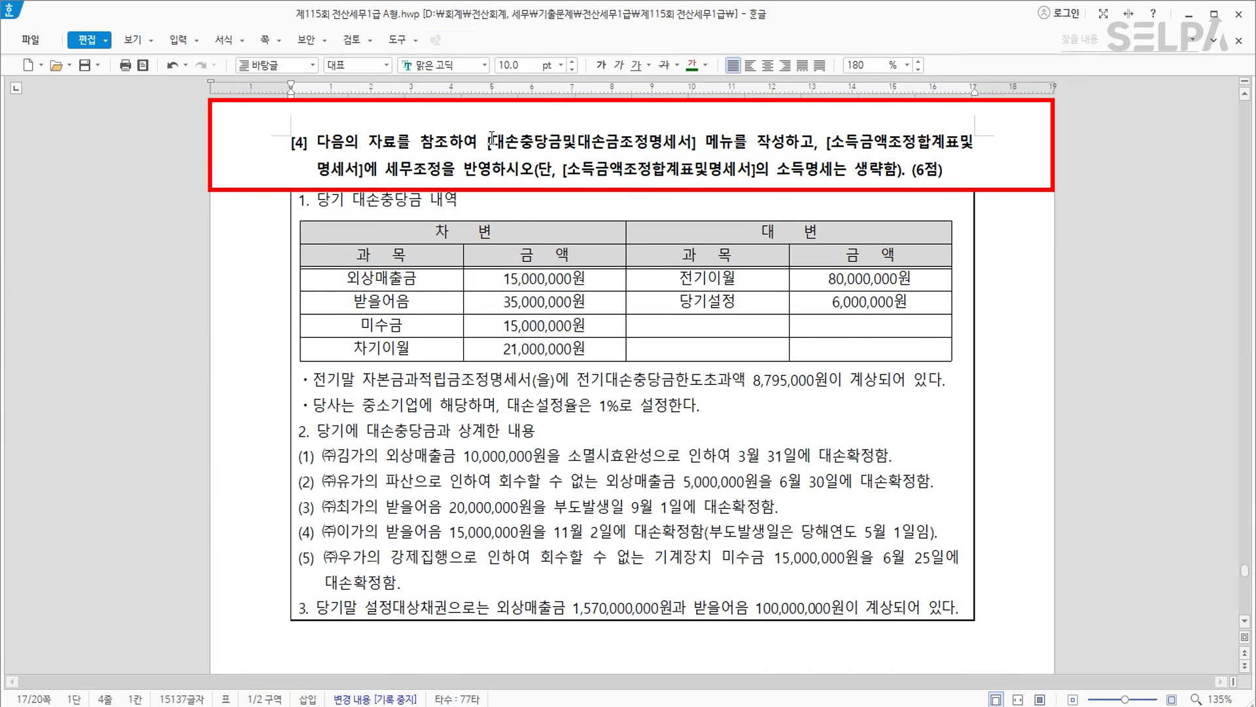
drag(488, 141, 696, 141)
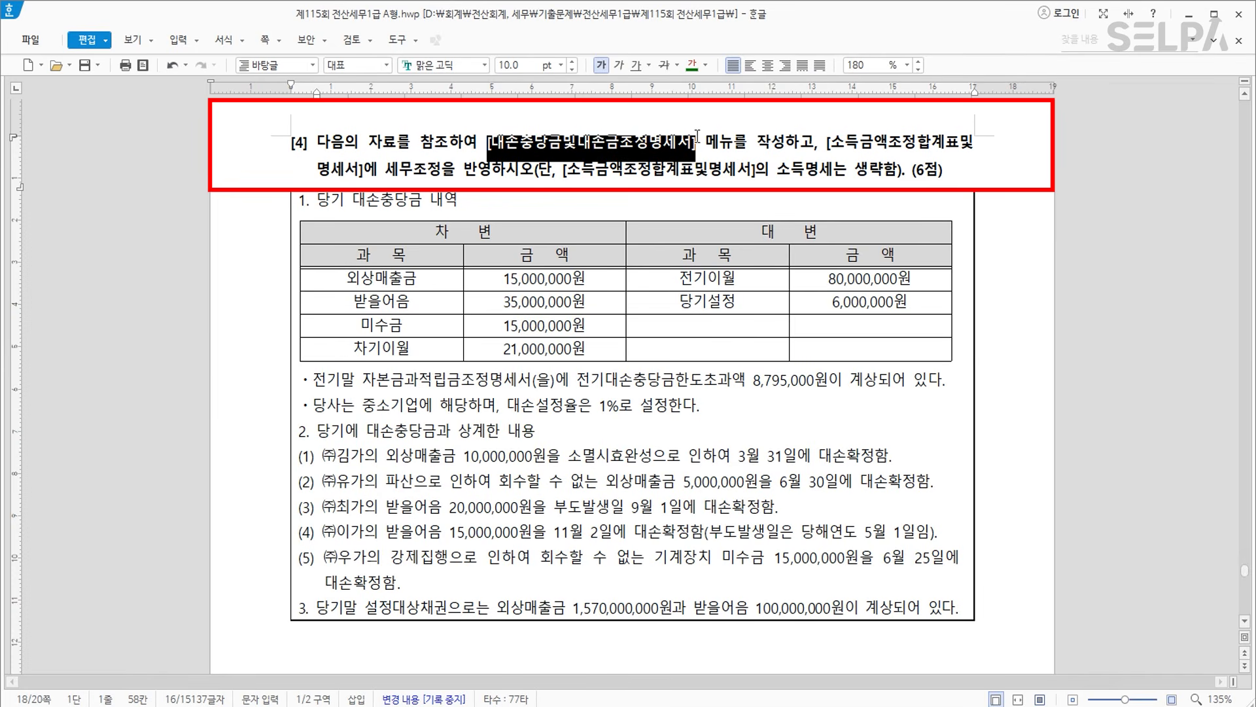
click(705, 64)
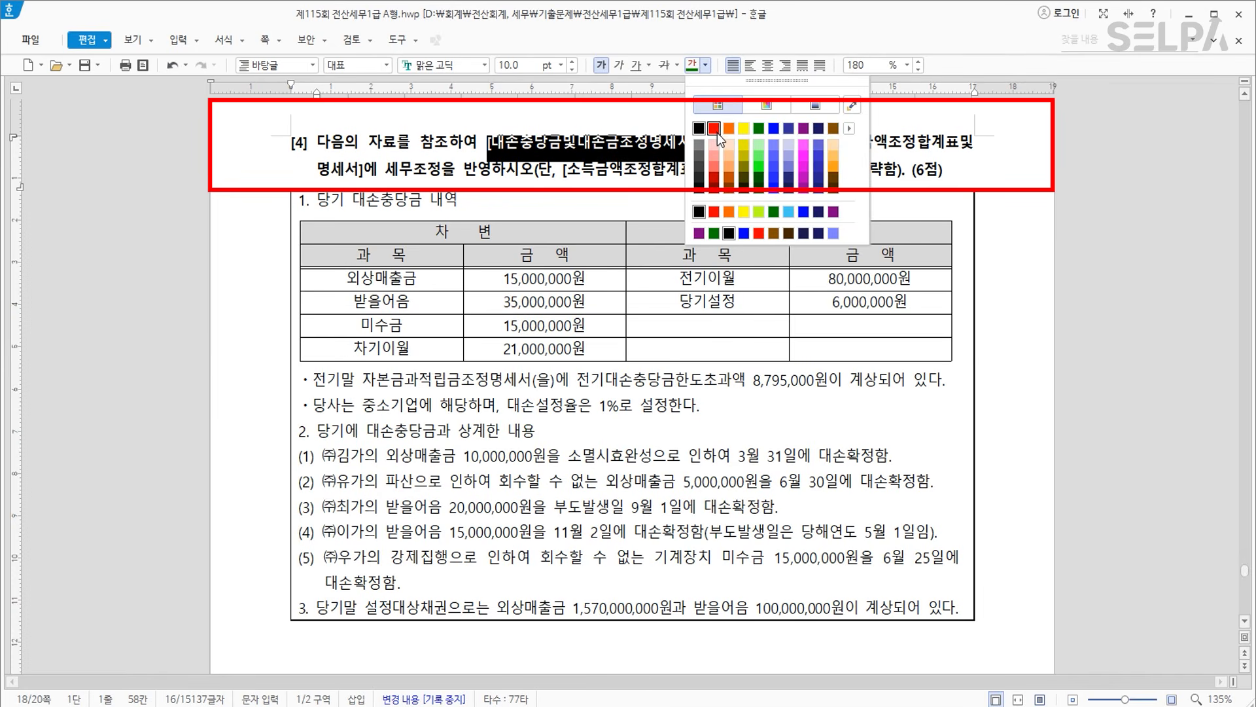
click(716, 131)
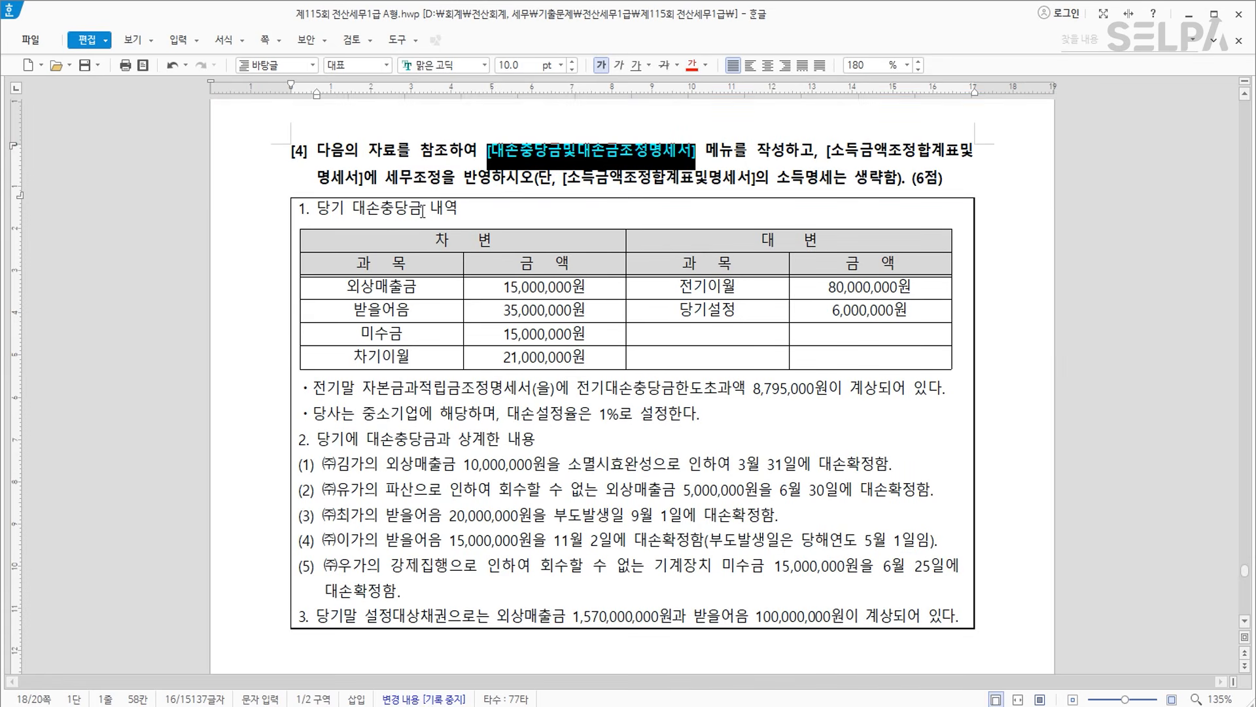
Make the 당기설정 6,000,000원 cells and the 8,795,000원 prior-year excess note bold green.
drag(681, 313, 867, 310)
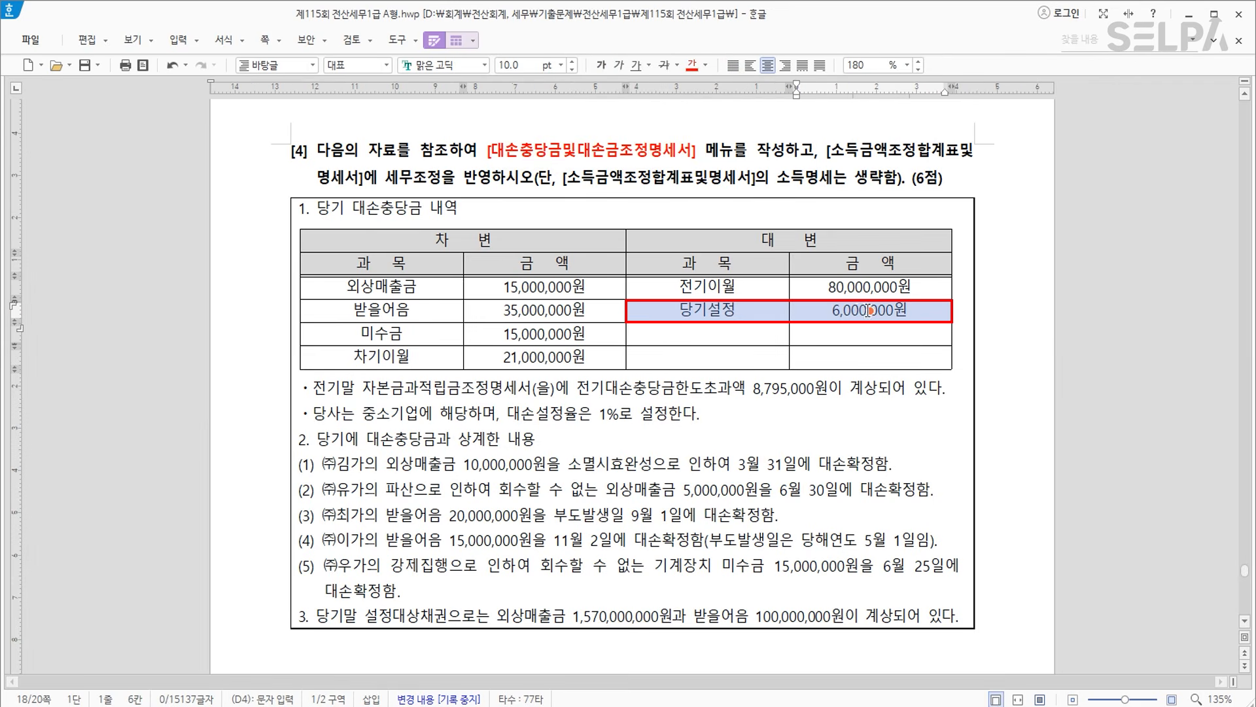
click(704, 66)
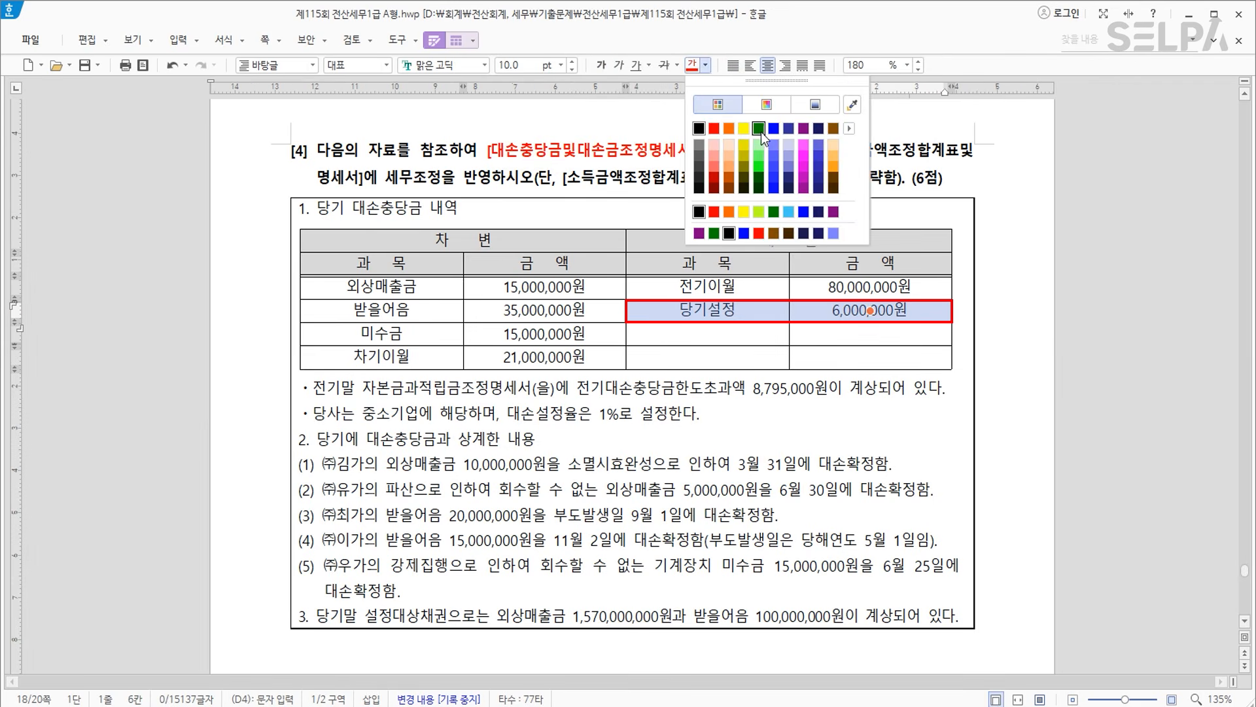
click(759, 129)
click(601, 71)
click(646, 394)
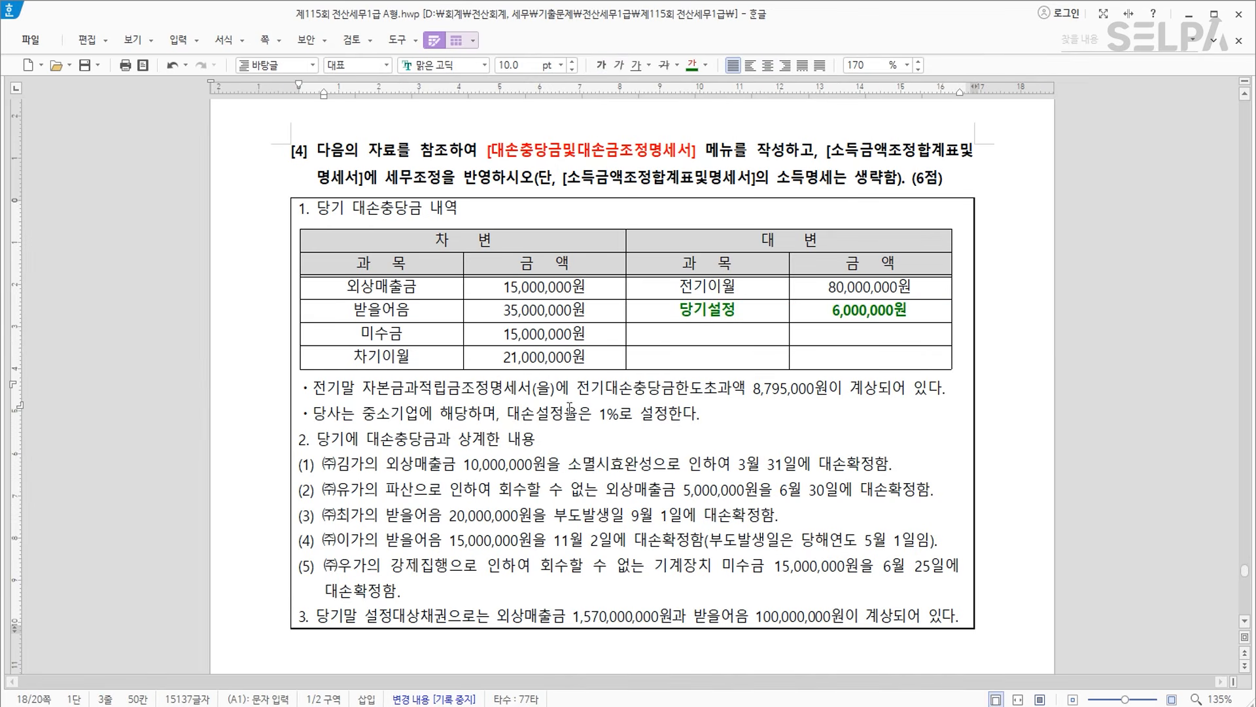
drag(317, 389, 835, 396)
click(690, 66)
click(601, 65)
click(777, 439)
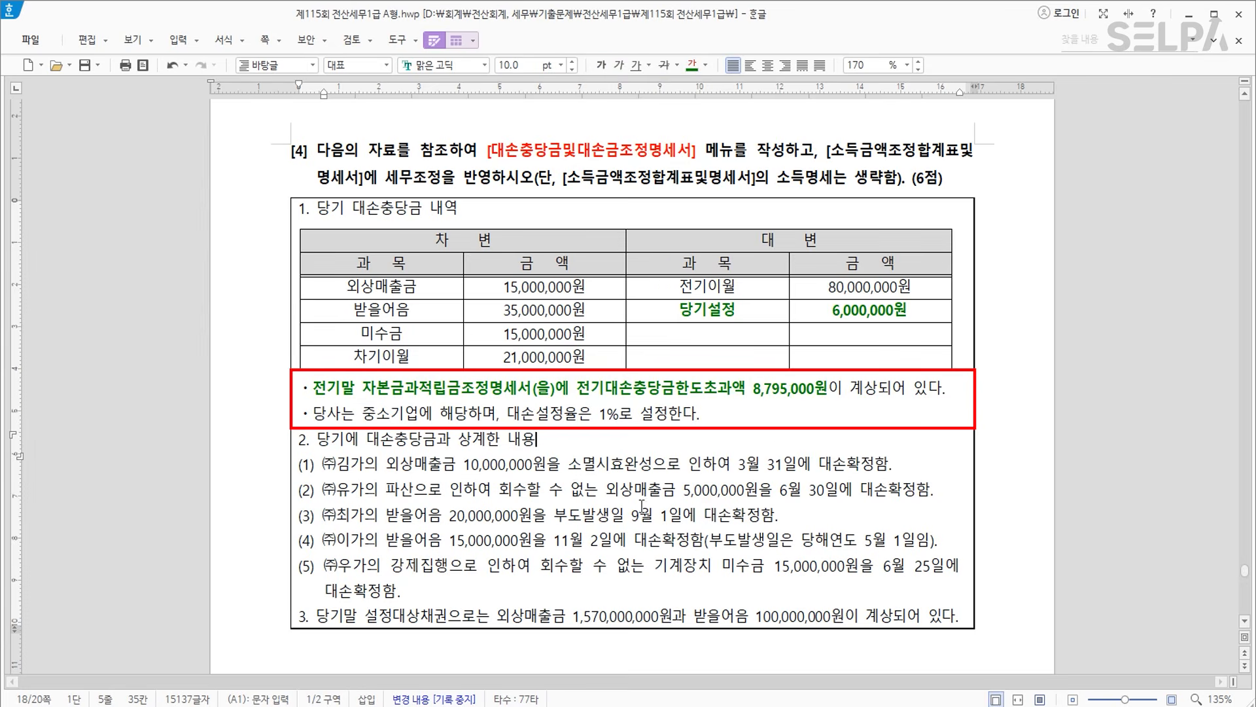
key(ctrl)
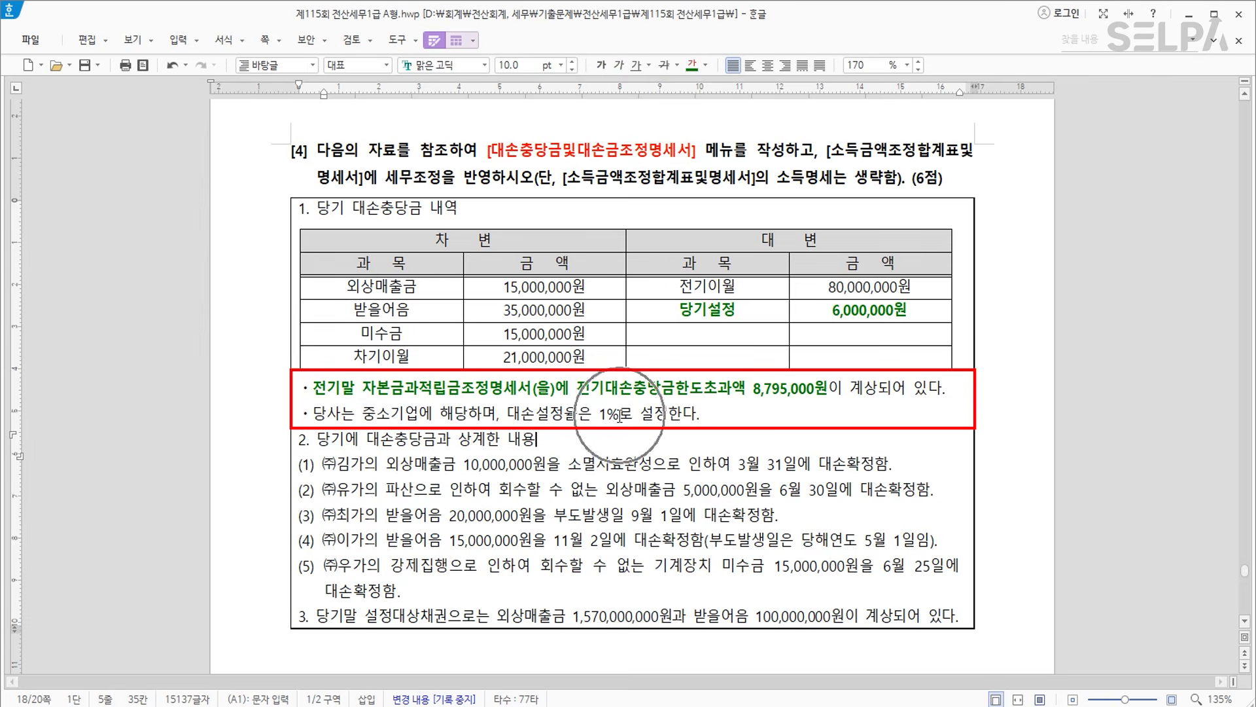
scroll(620, 415, down, 3)
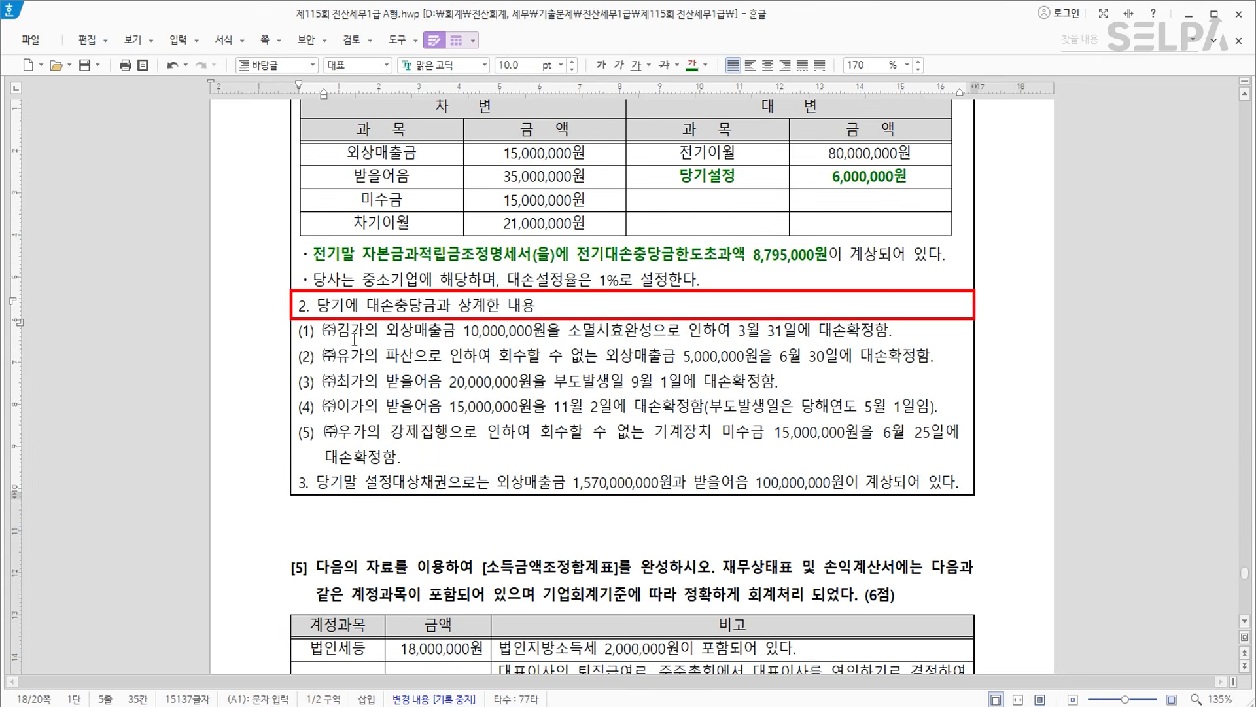
Colour bad-debt items (1) and (2), the 10,000,000원 and 5,000,000원 write-offs, blue.
scroll(490, 337, up, 3)
drag(526, 294, 518, 332)
scroll(517, 379, down, 3)
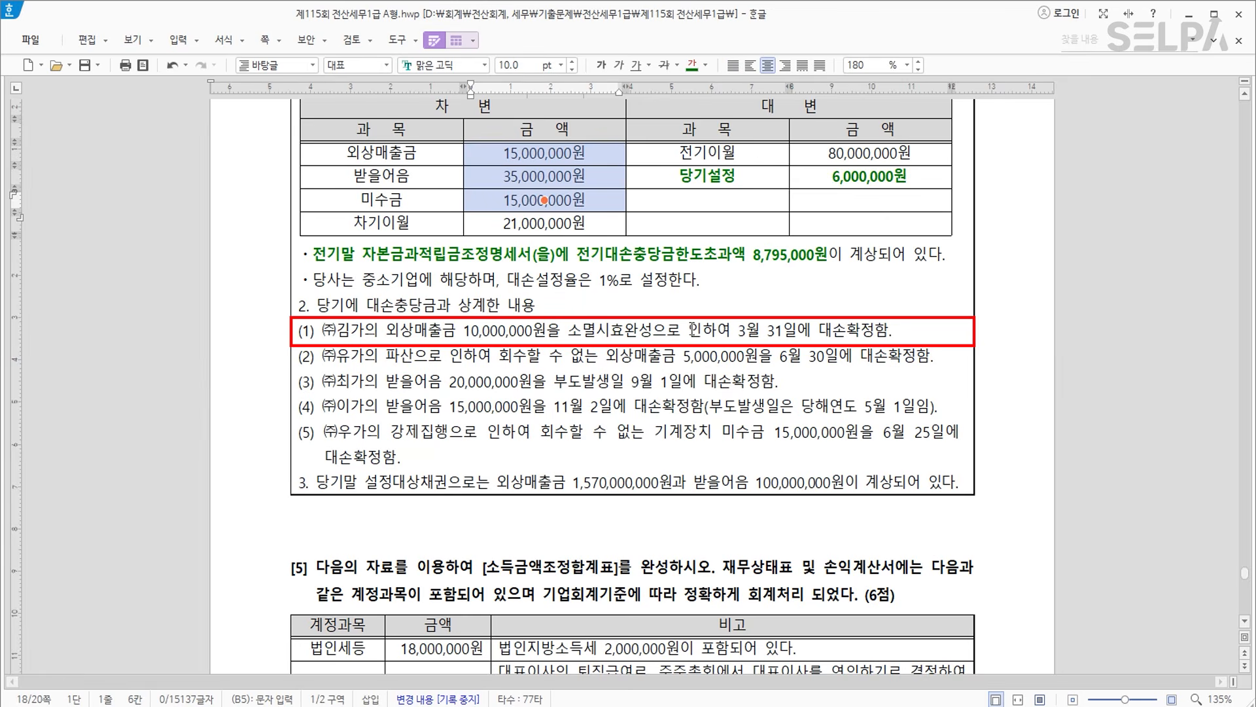
drag(299, 334, 898, 344)
click(706, 65)
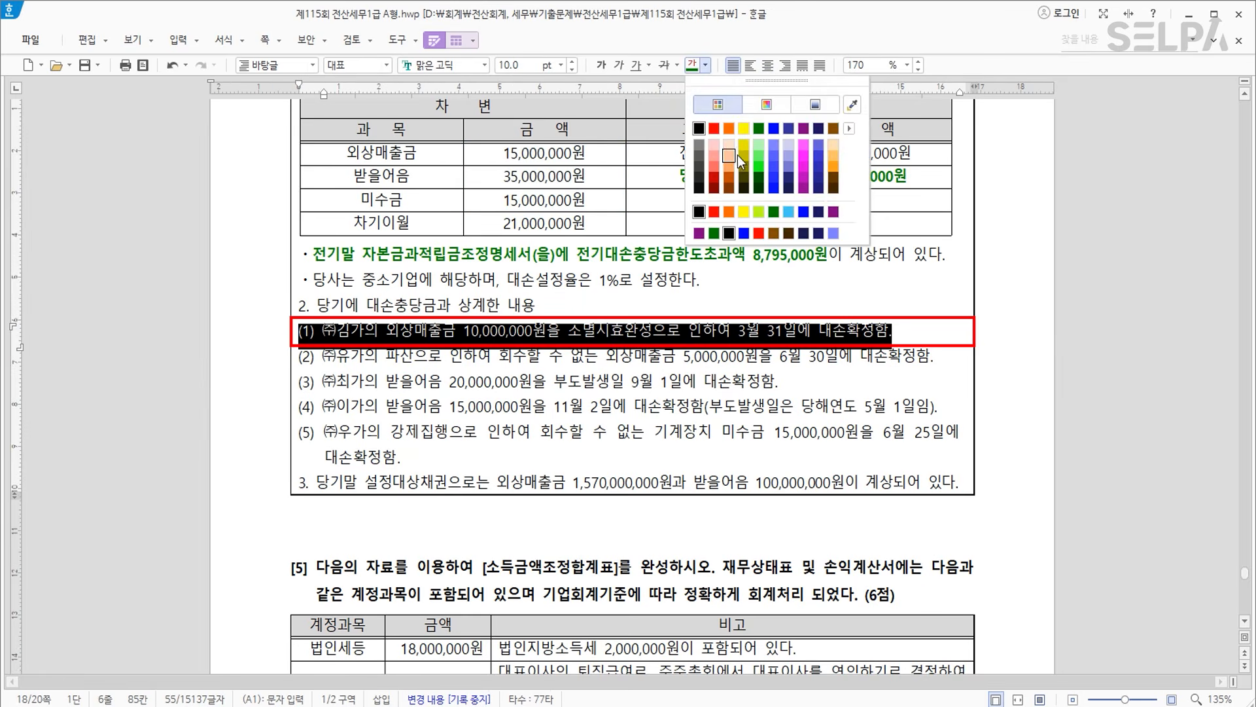
click(772, 130)
click(628, 359)
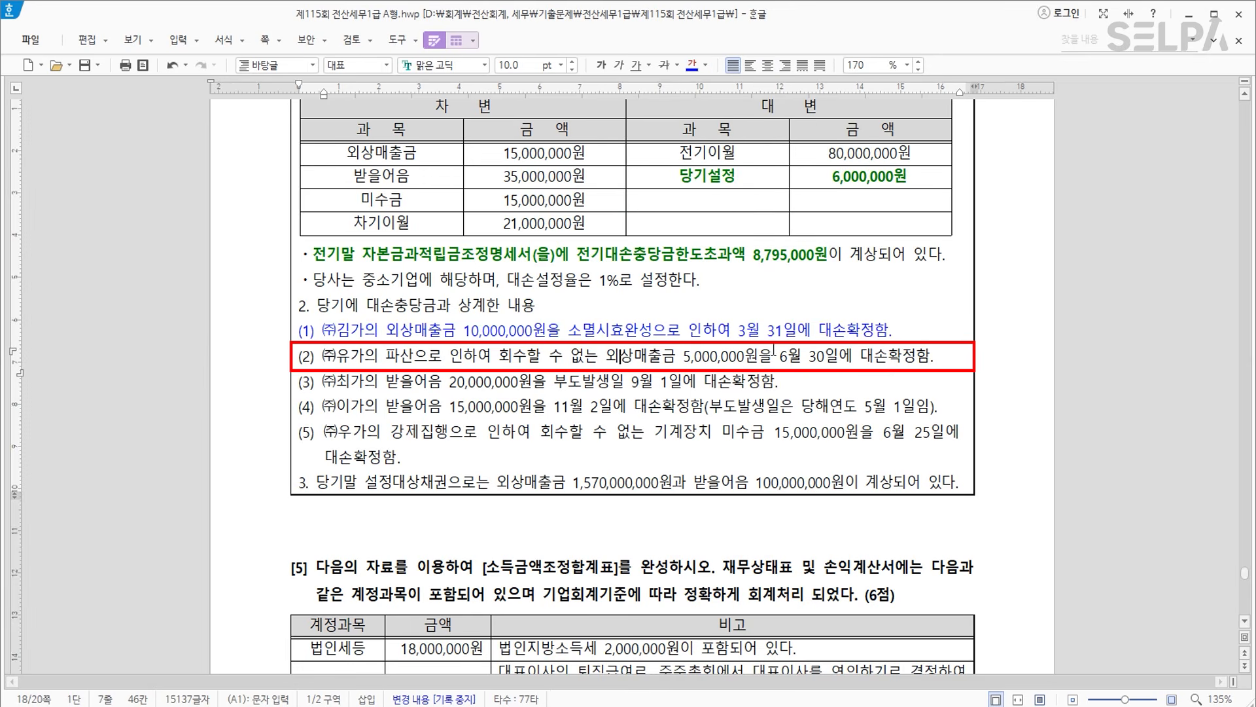
click(294, 361)
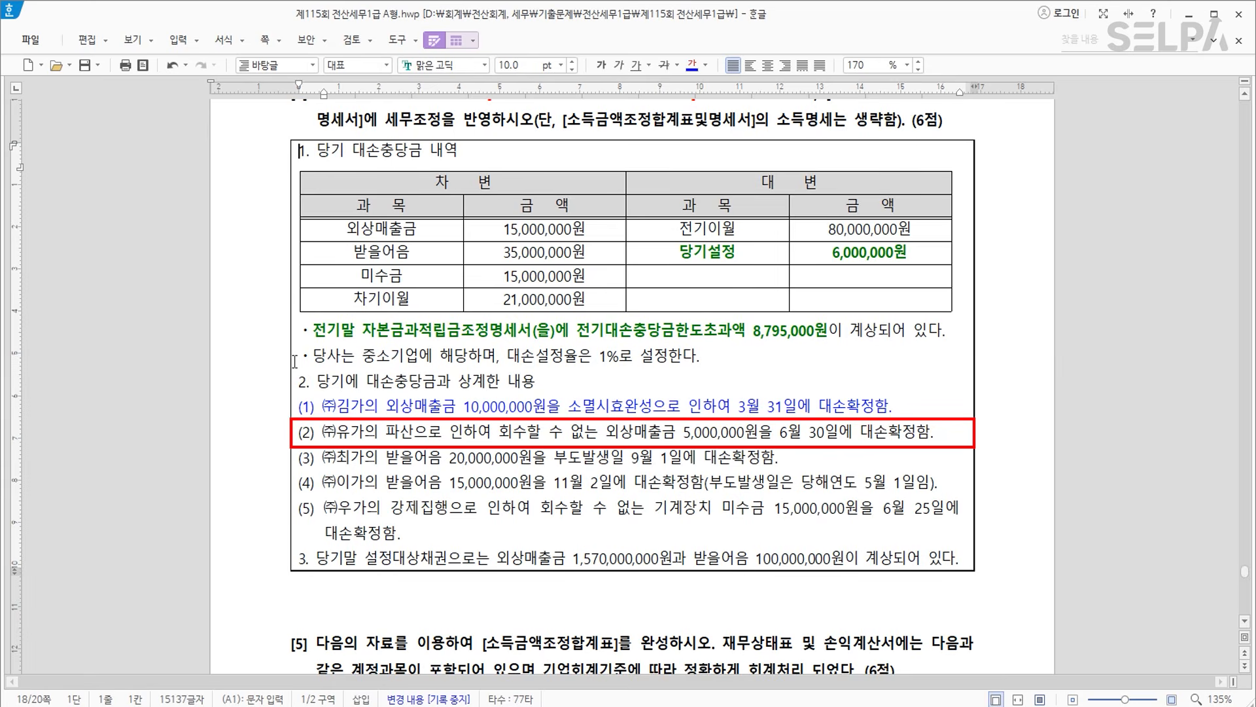
drag(295, 431, 719, 433)
click(414, 457)
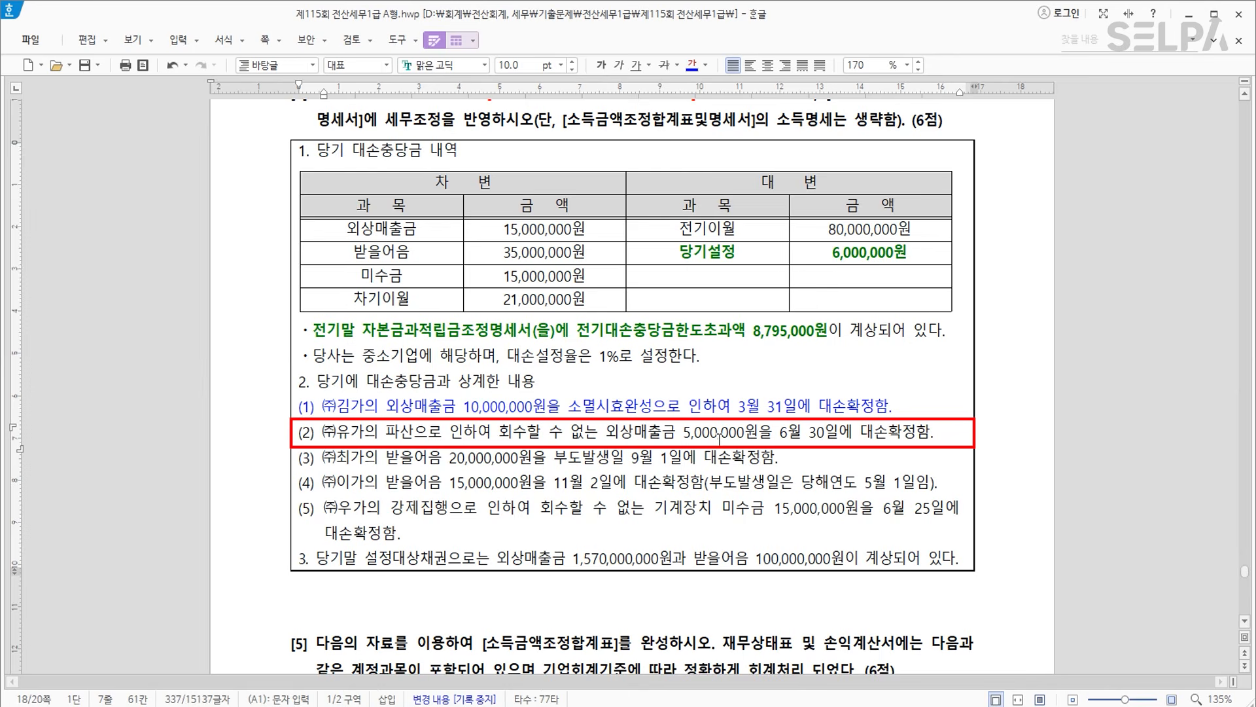
drag(319, 437, 935, 435)
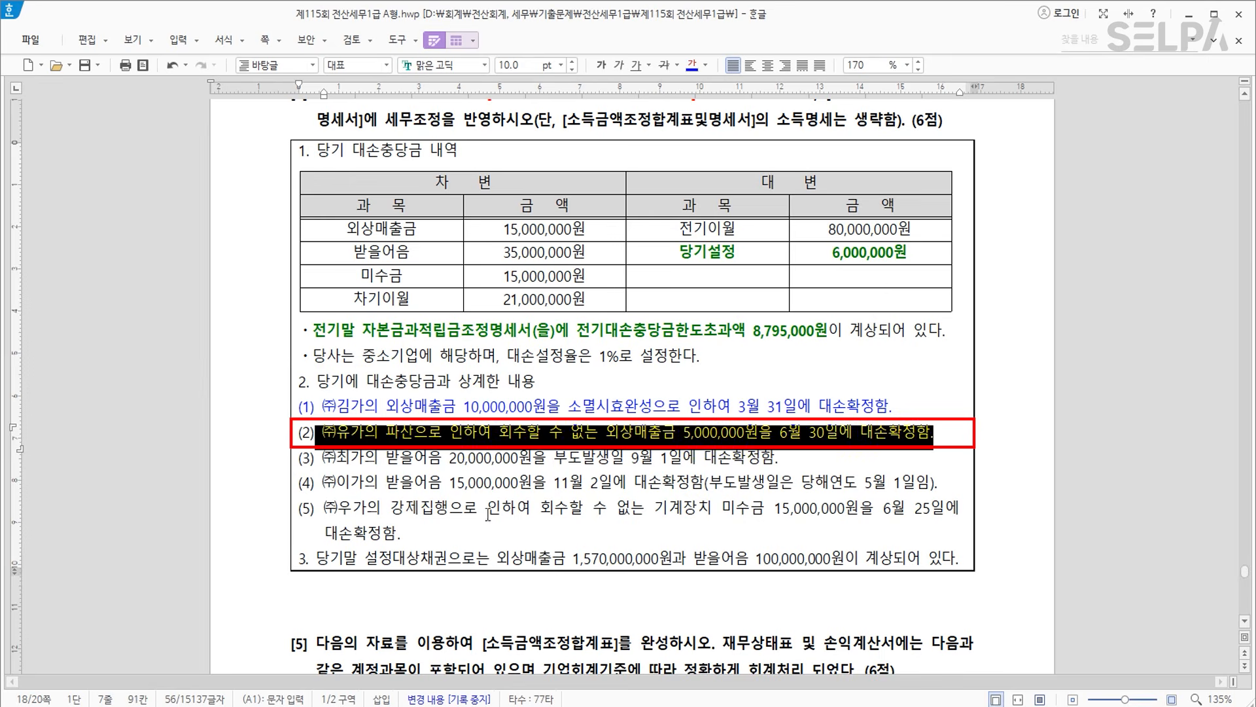
click(504, 458)
click(658, 460)
Colour bad-debt item (3) red.
click(734, 458)
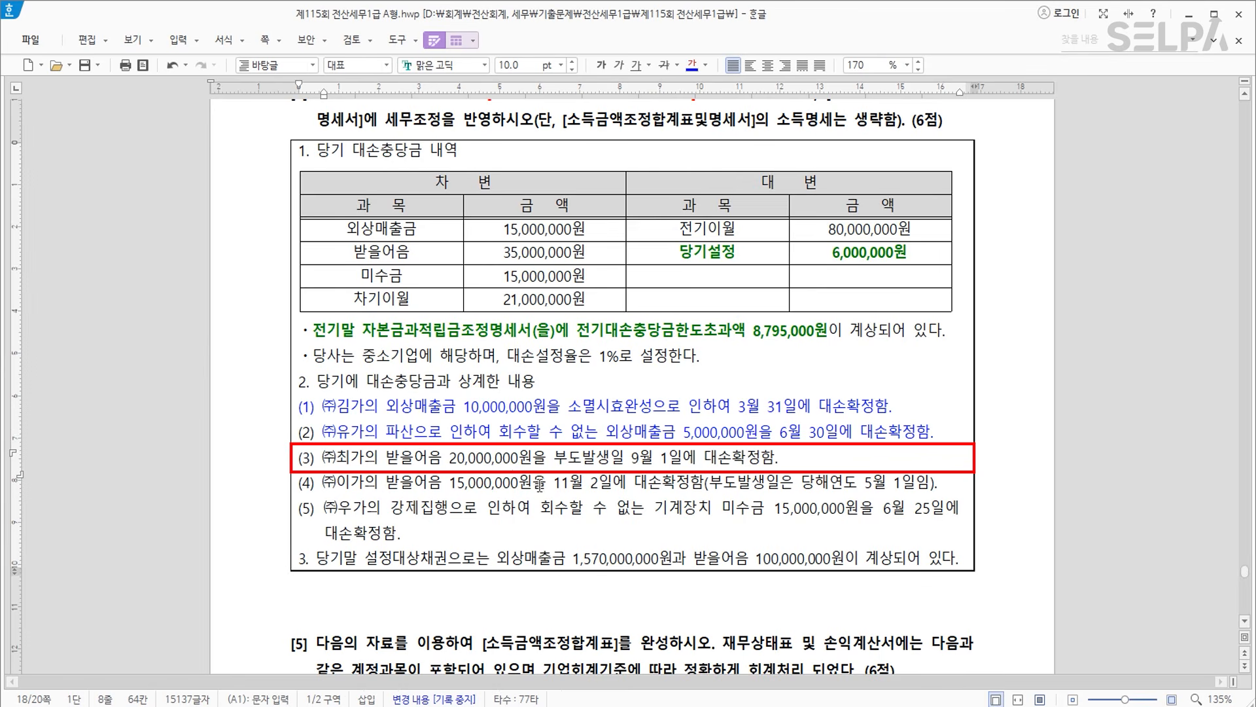
click(750, 460)
drag(324, 453, 782, 460)
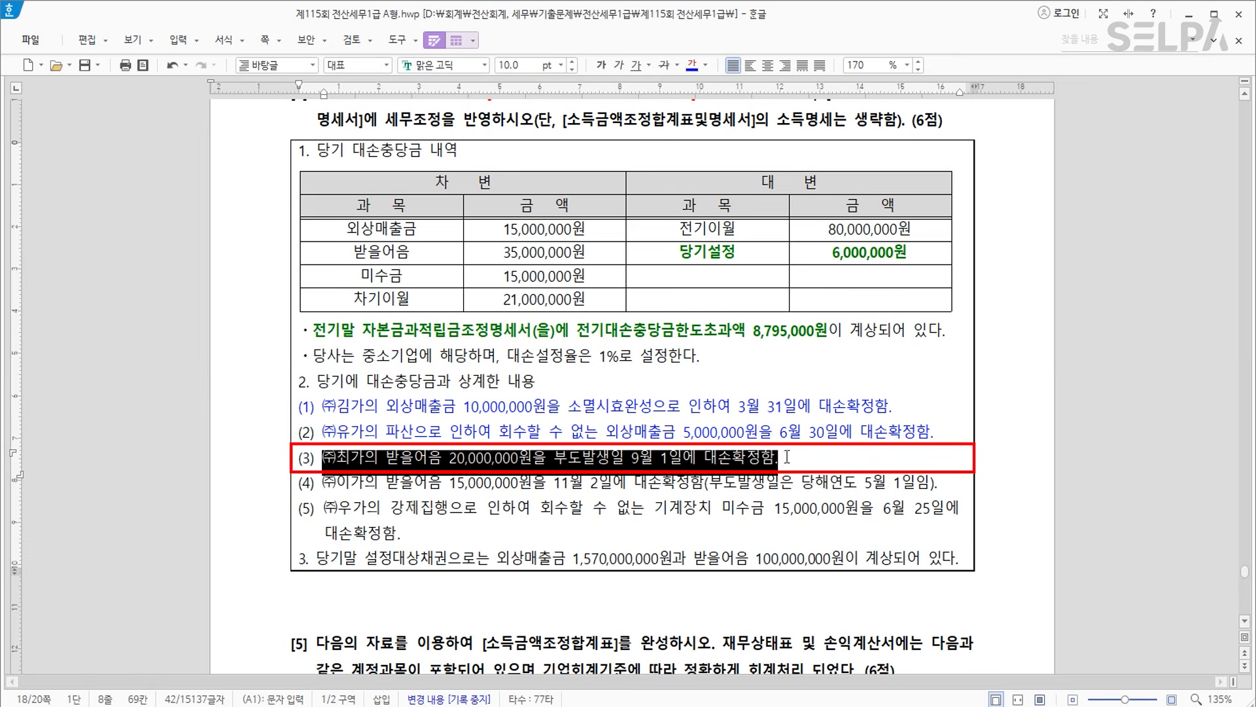
click(706, 65)
click(717, 132)
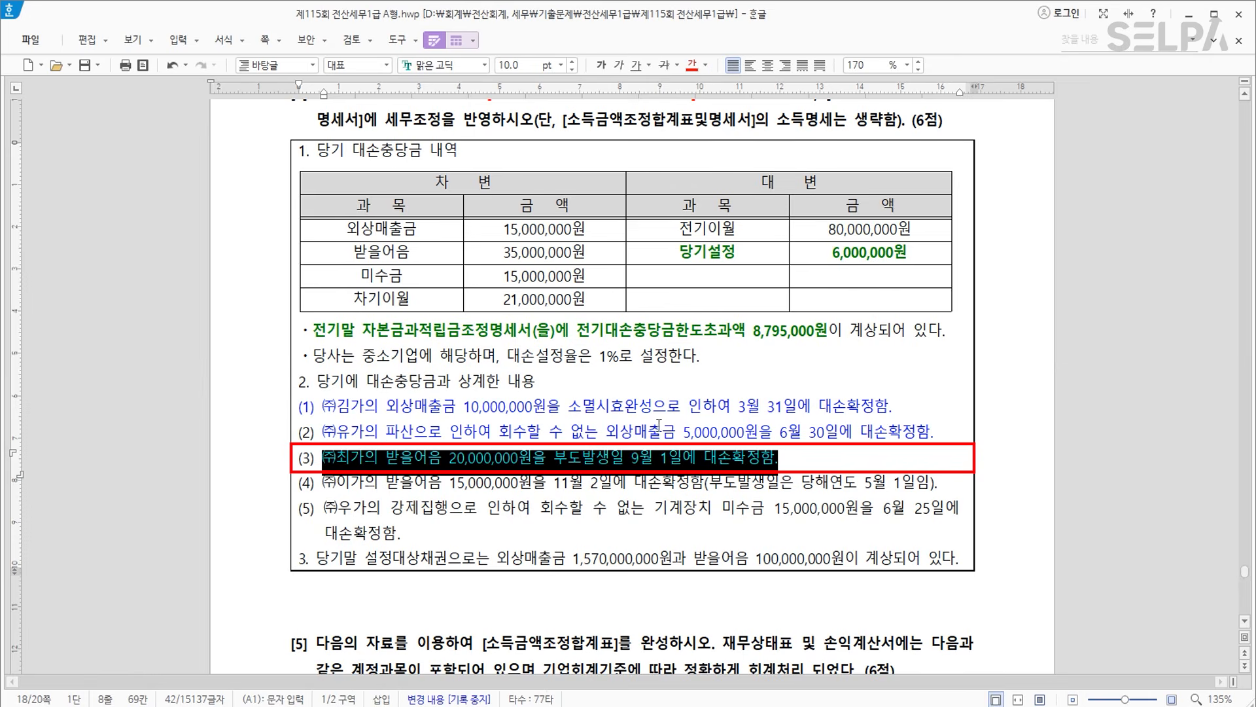
click(591, 481)
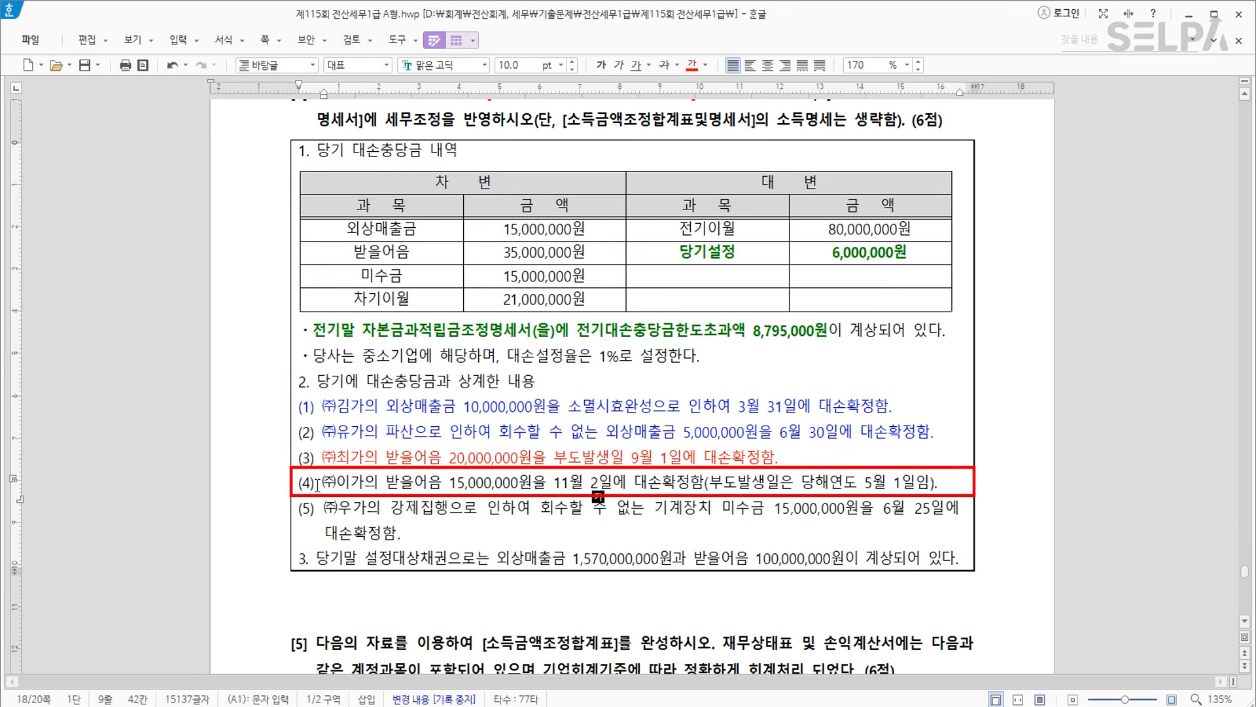
Colour bad-debt item (4) blue.
drag(322, 483, 946, 483)
click(706, 69)
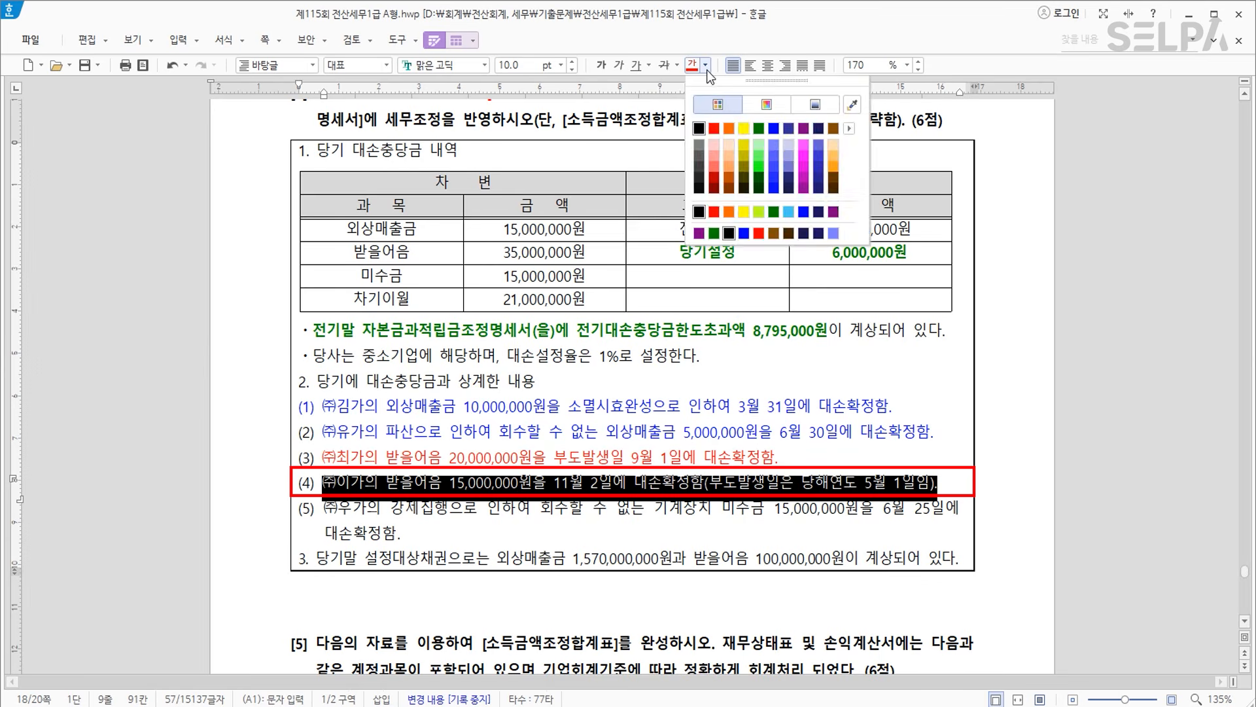
click(772, 131)
click(944, 482)
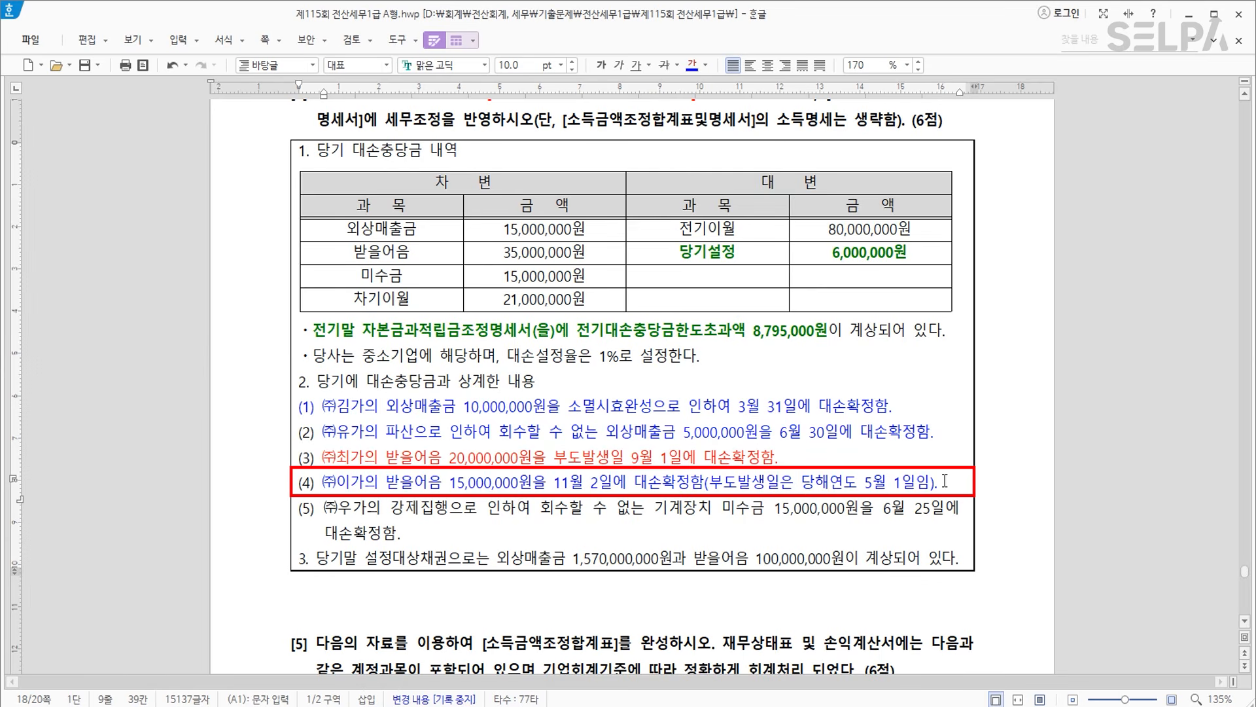
Add a red, bold note '1,000원(부인액) >> 비망금액' below item (4).
key(Return)
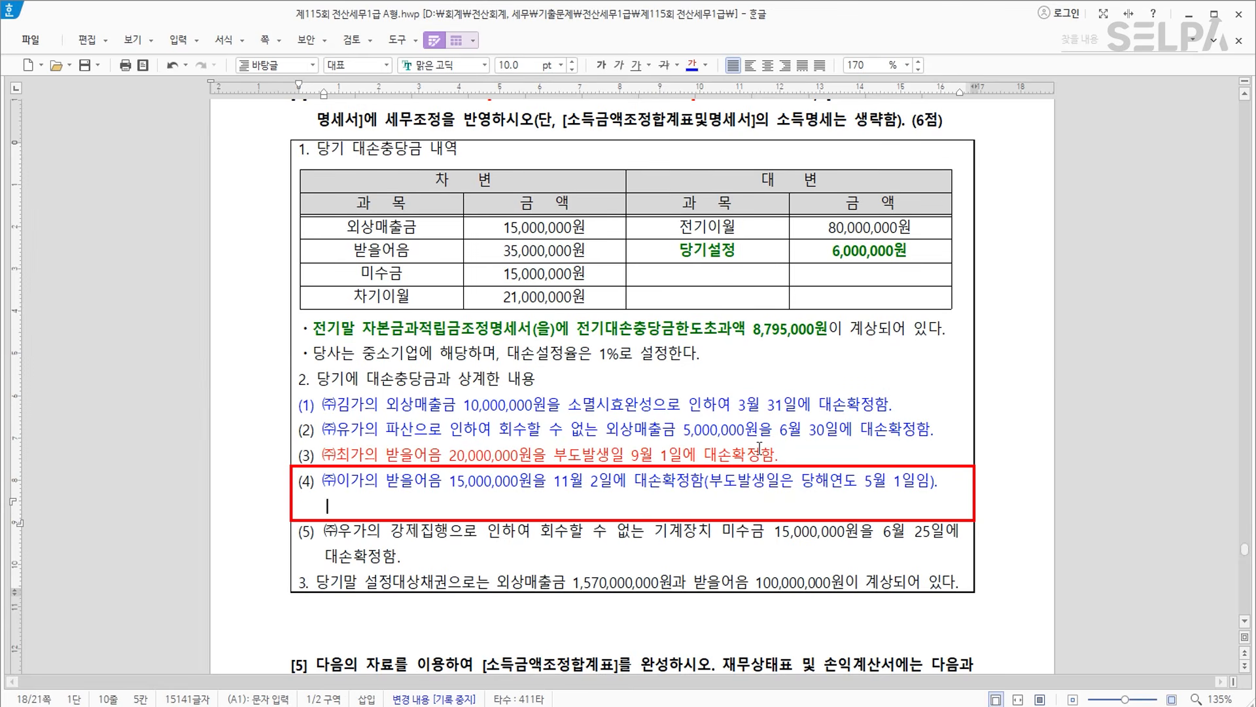
text(1,000원)
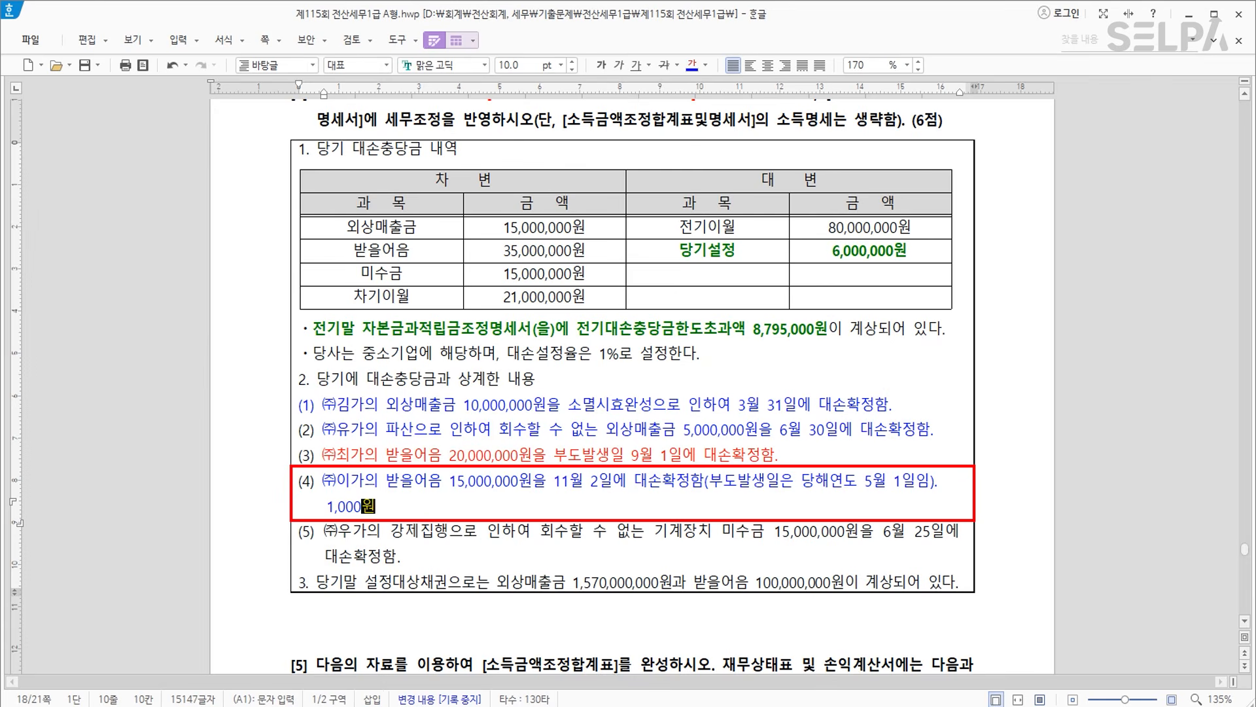
text((부인애)
text())
key(Hangul)
text(>> )
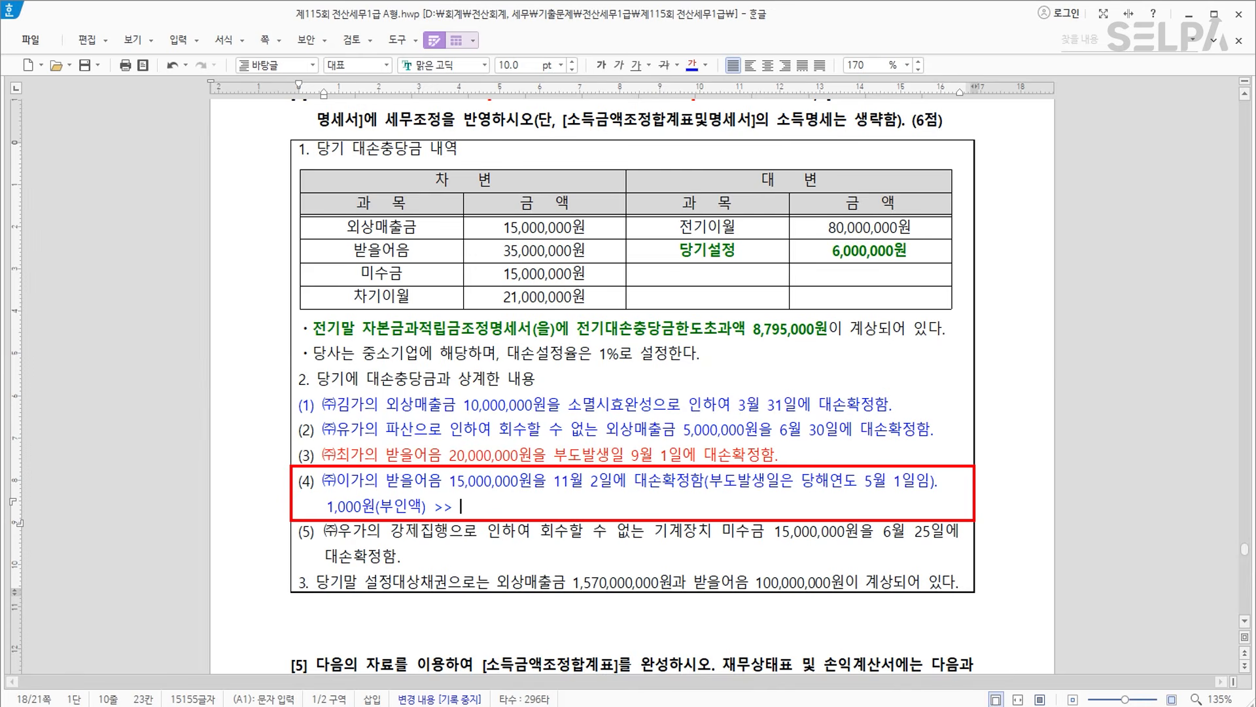
text(비망금액)
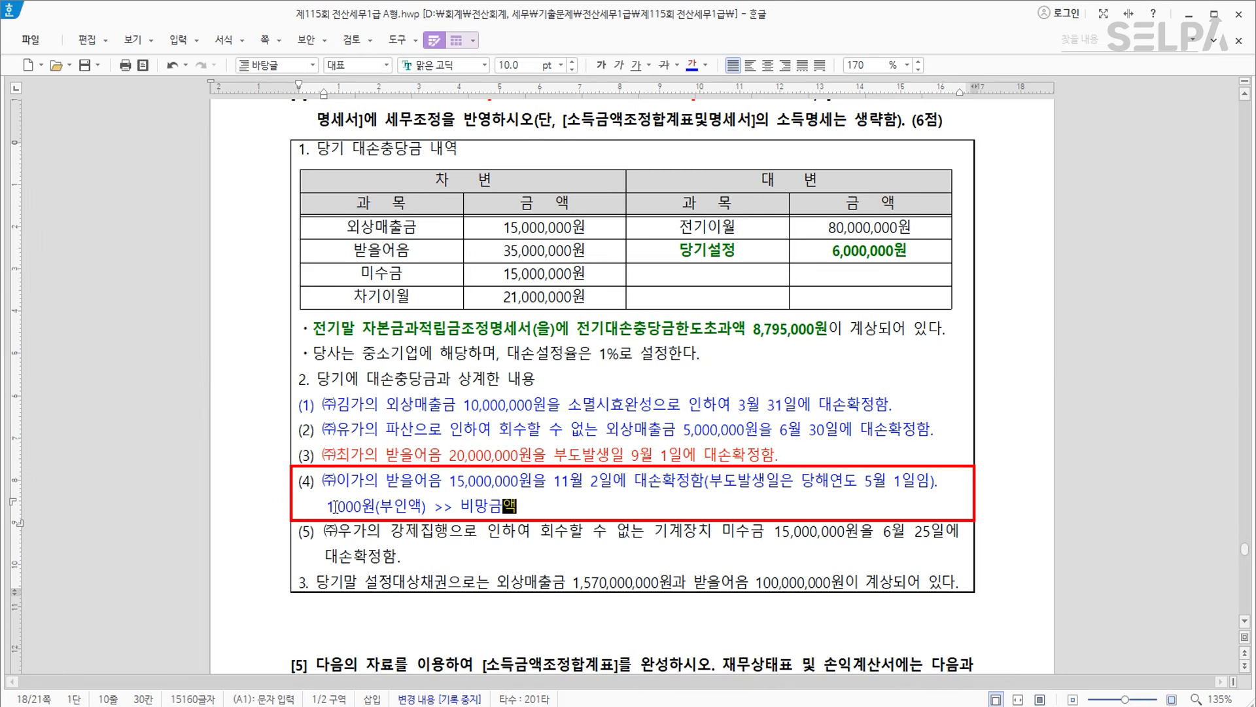
drag(320, 507, 581, 509)
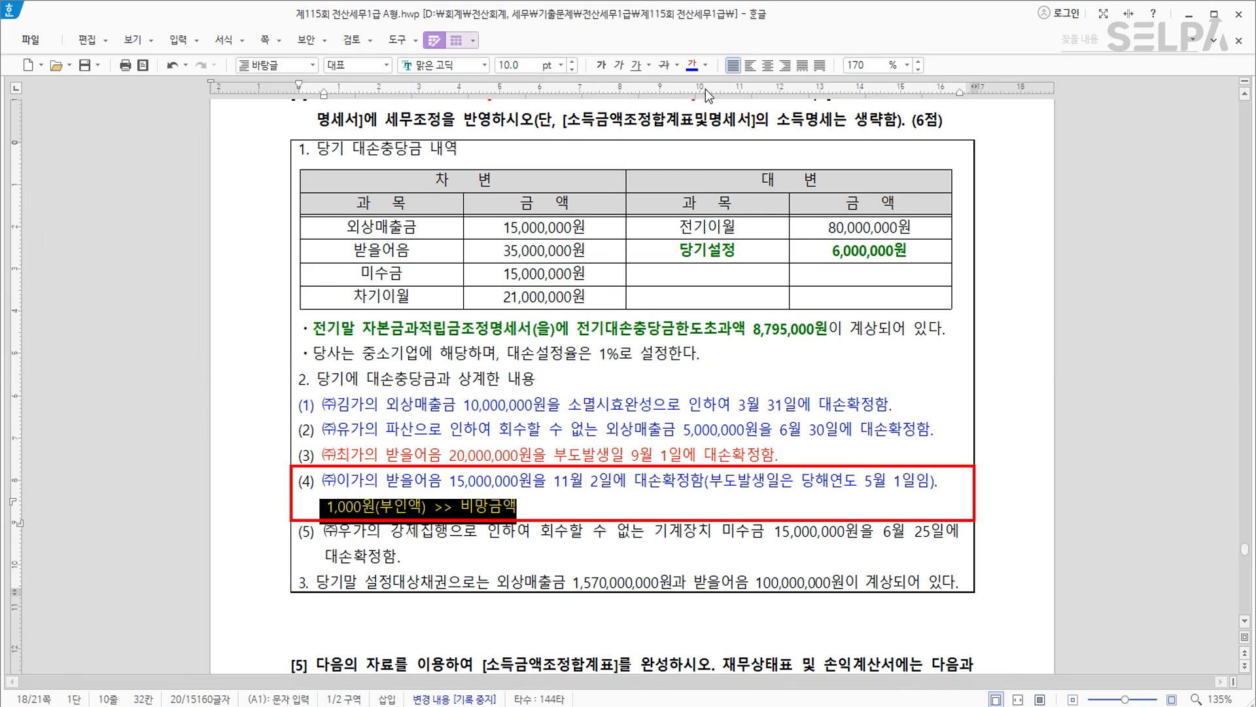
click(707, 66)
click(714, 128)
click(601, 65)
click(596, 490)
Colour the item (5) sentence blue, then switch to KcLep.
key(Down)
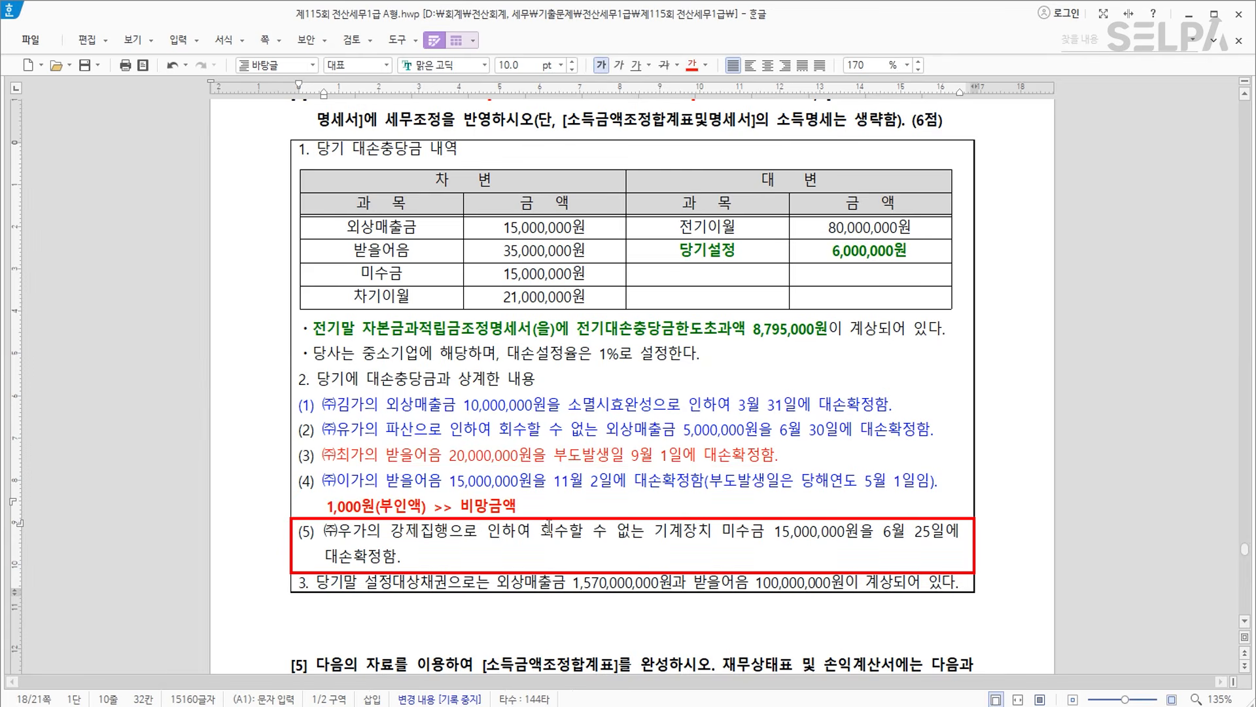
key(ctrl)
drag(331, 528, 400, 556)
click(707, 64)
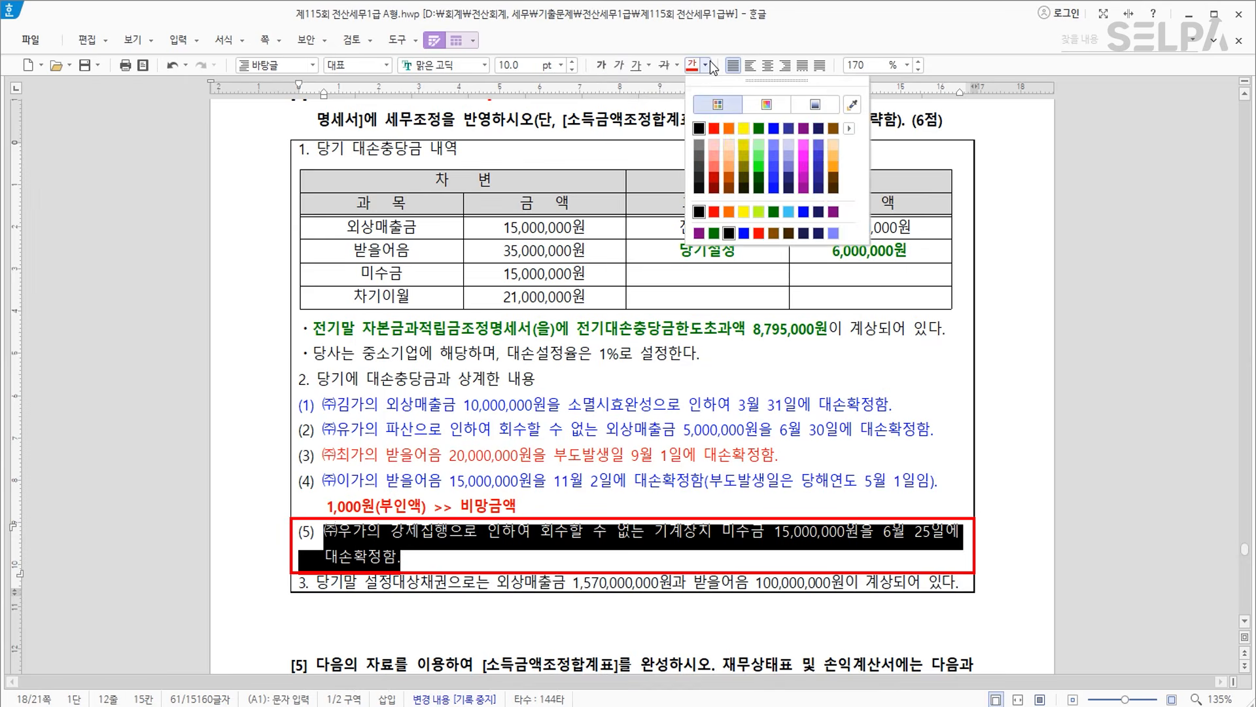
click(776, 131)
click(616, 555)
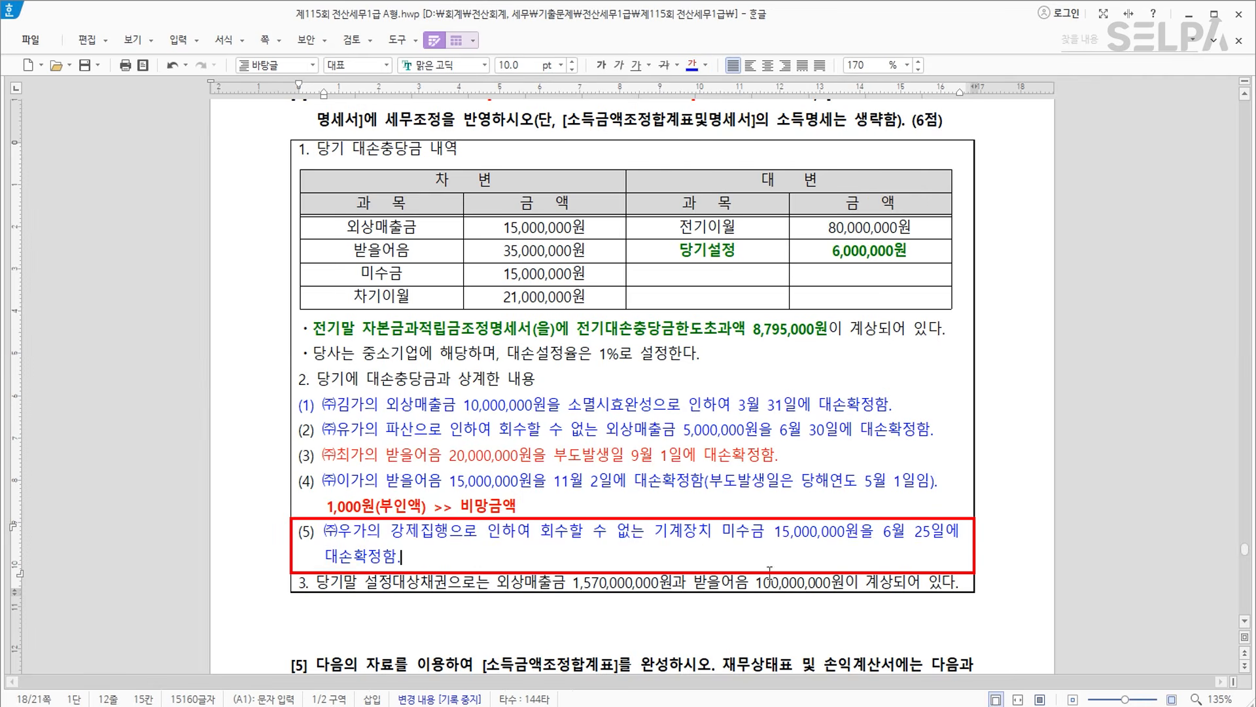
click(427, 582)
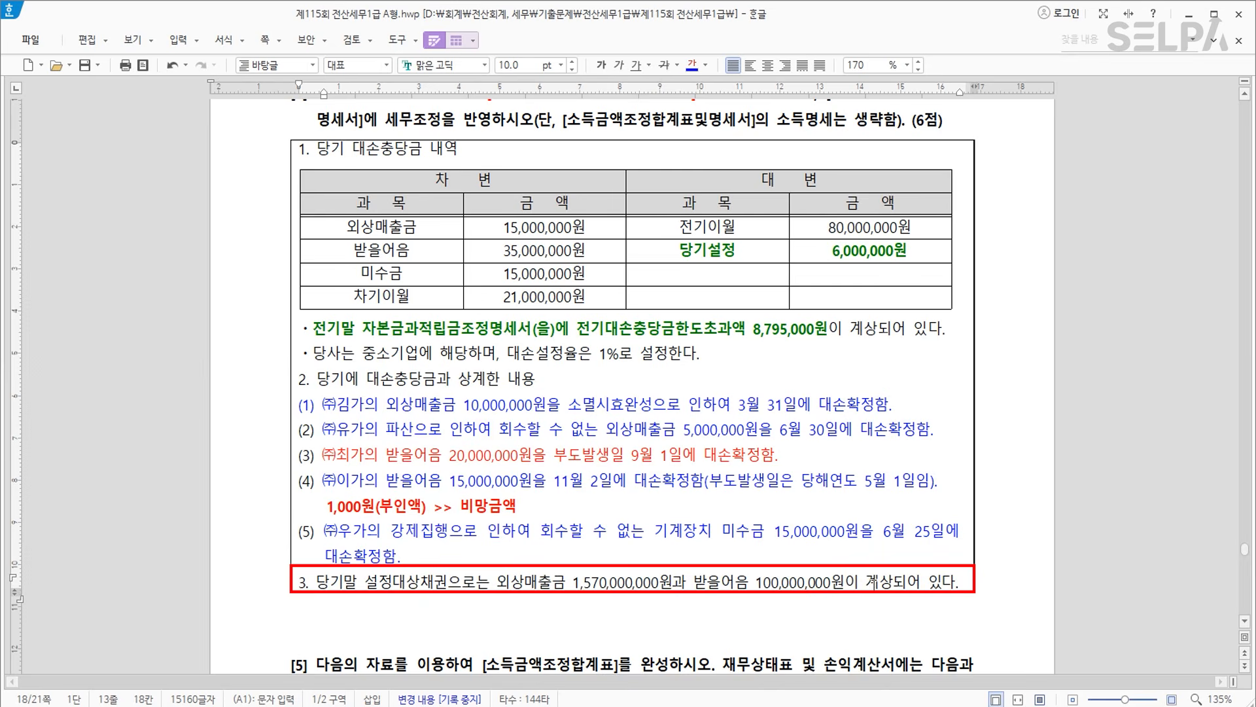
key(alt+Tab)
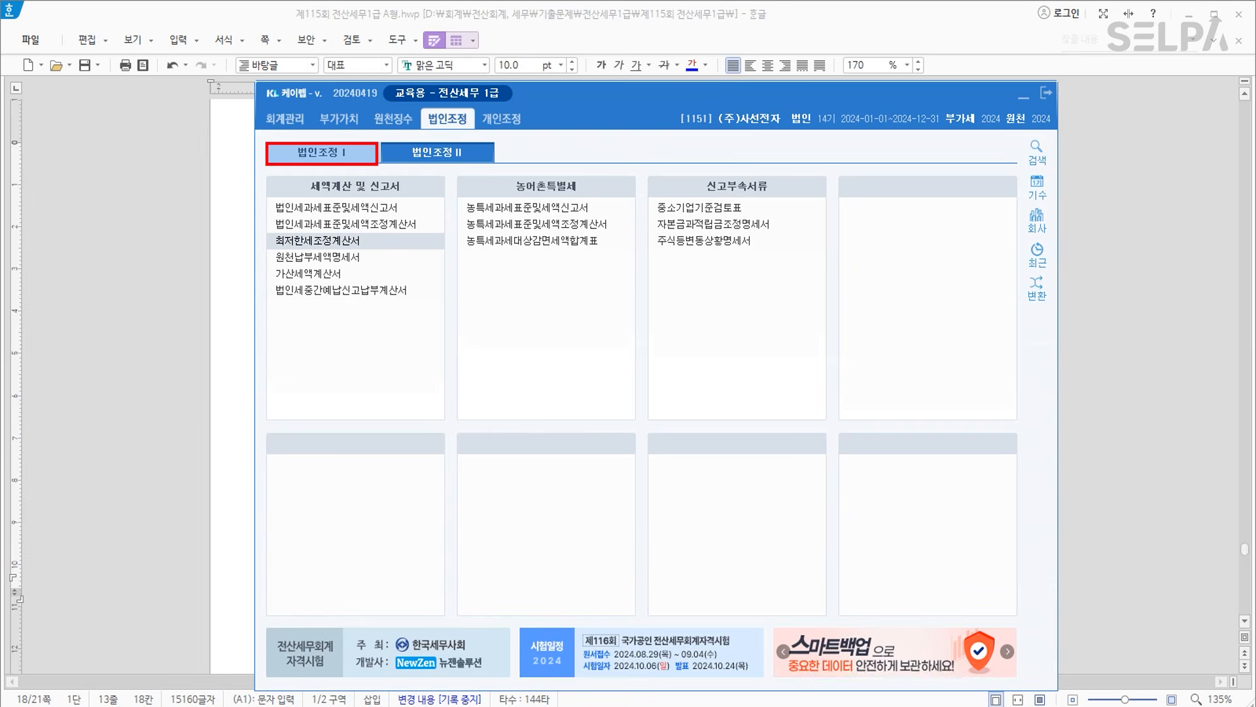
Open 대손충당금및대손금조정명세서 under 법인조정 I and reload balances: 외상매출금 1,570,000,000, 받을어음 100,000,000.
click(327, 153)
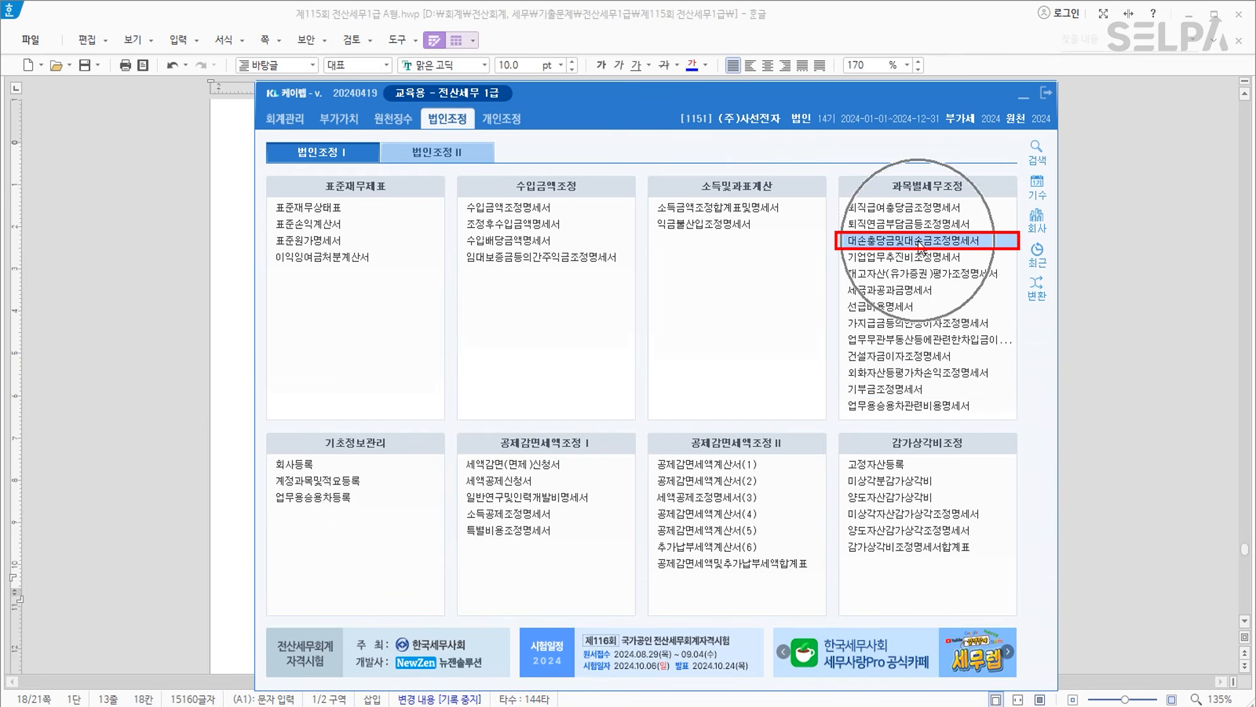
click(913, 240)
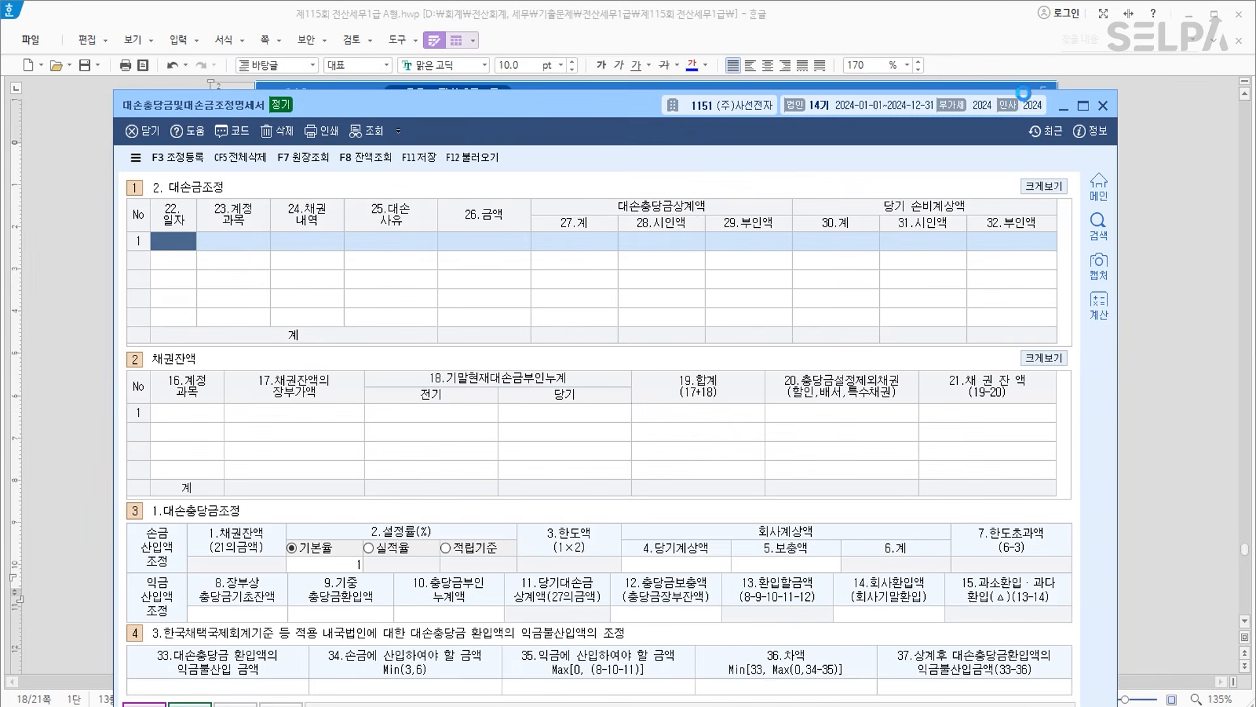
drag(633, 90, 607, 291)
click(1024, 98)
click(490, 335)
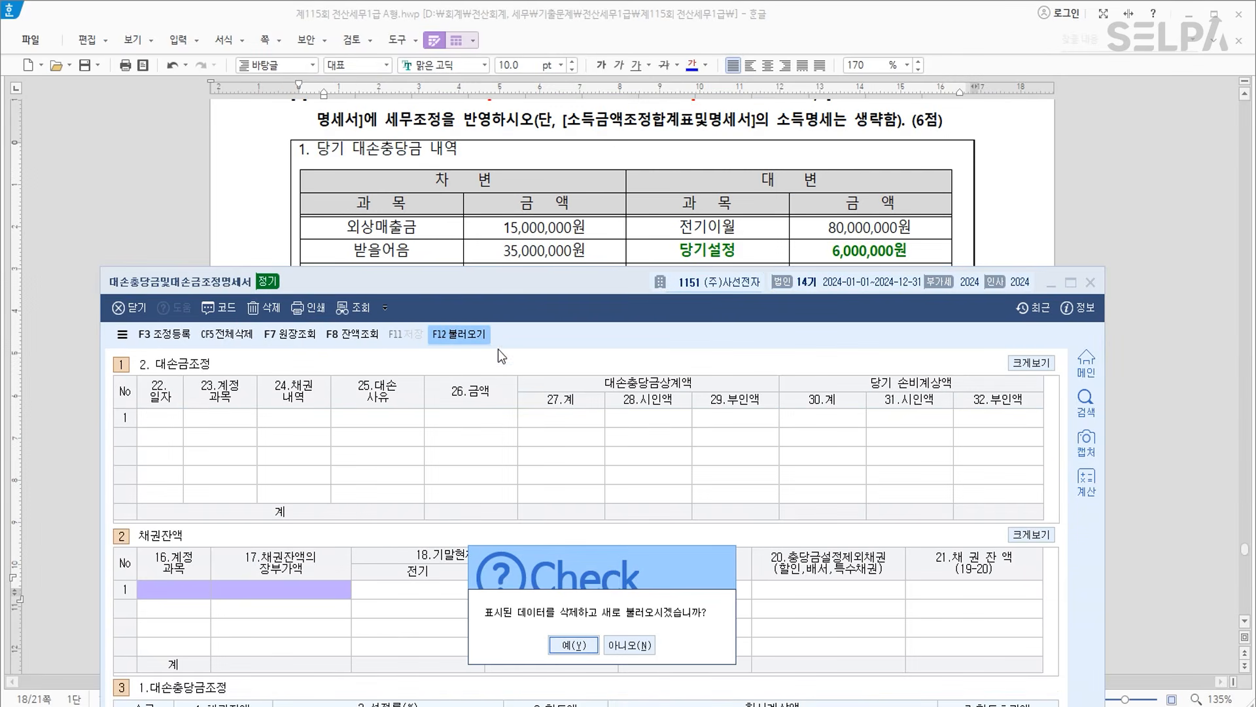
click(581, 641)
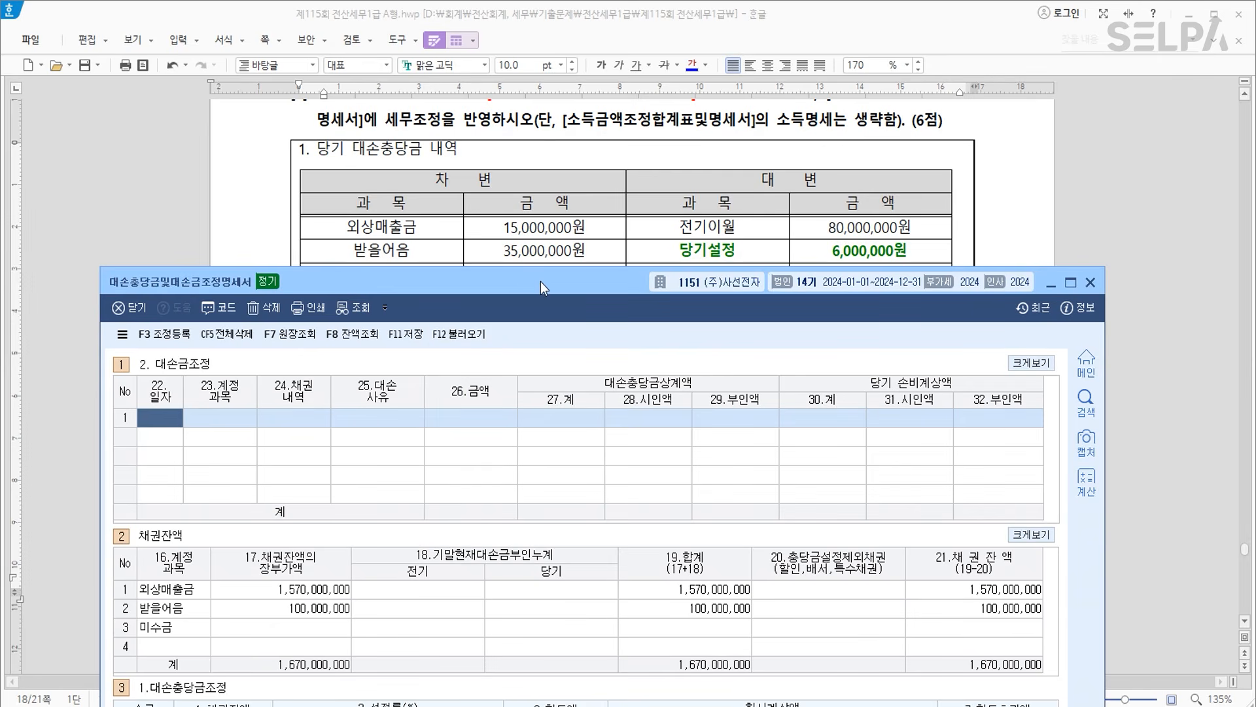
drag(541, 281, 635, 376)
scroll(647, 283, down, 3)
scroll(646, 284, down, 3)
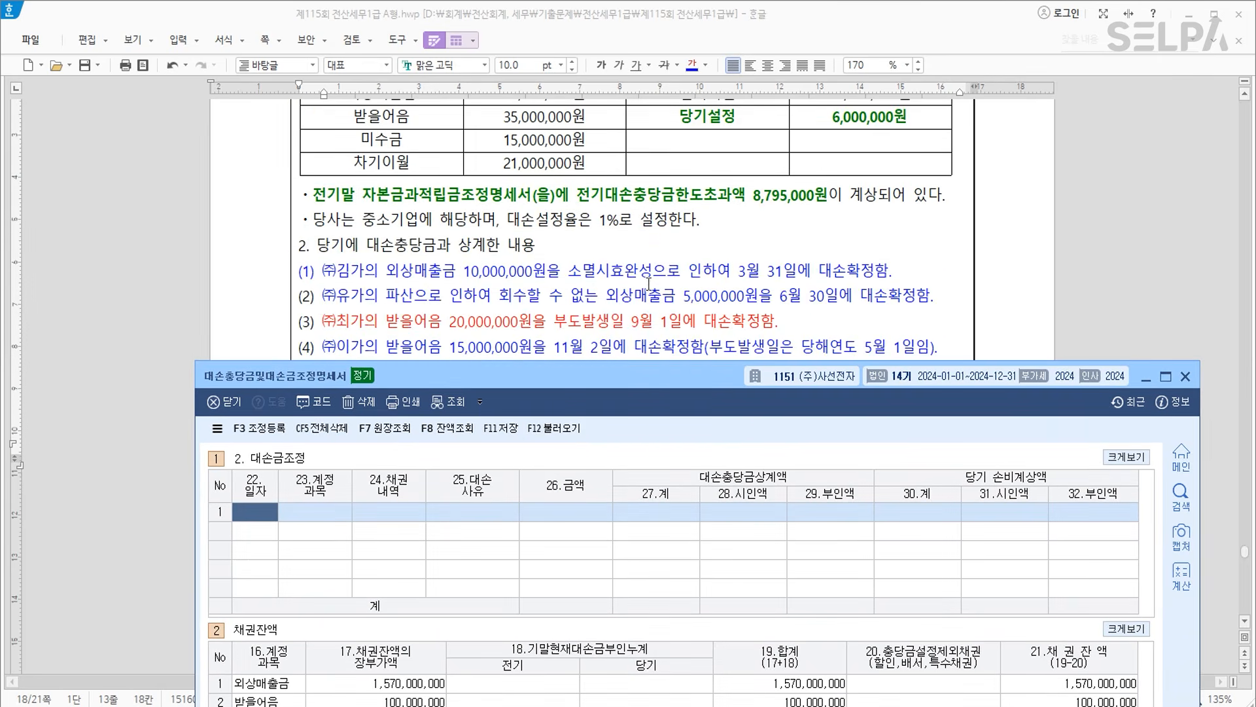
Enter row 1: 03.31 외상매출금 (108), 매출채권, 소멸시효완성, 10,000,000 fully accepted.
text(0331)
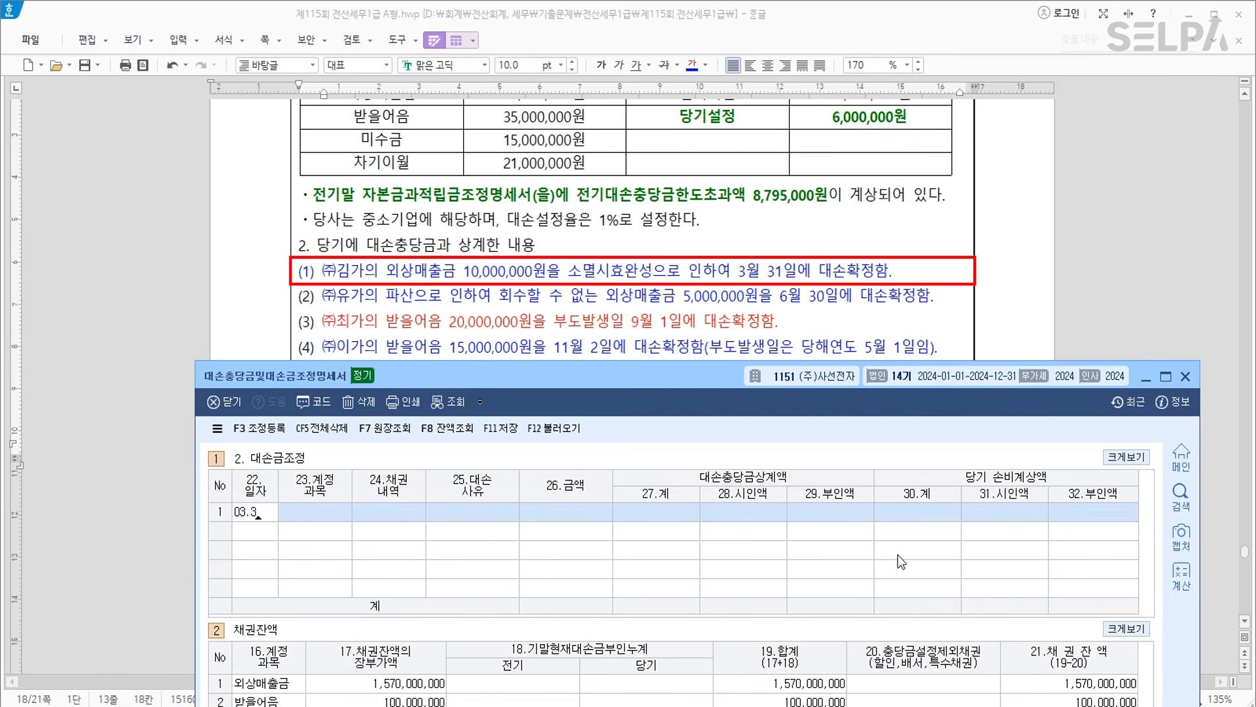
key(Return)
text(108)
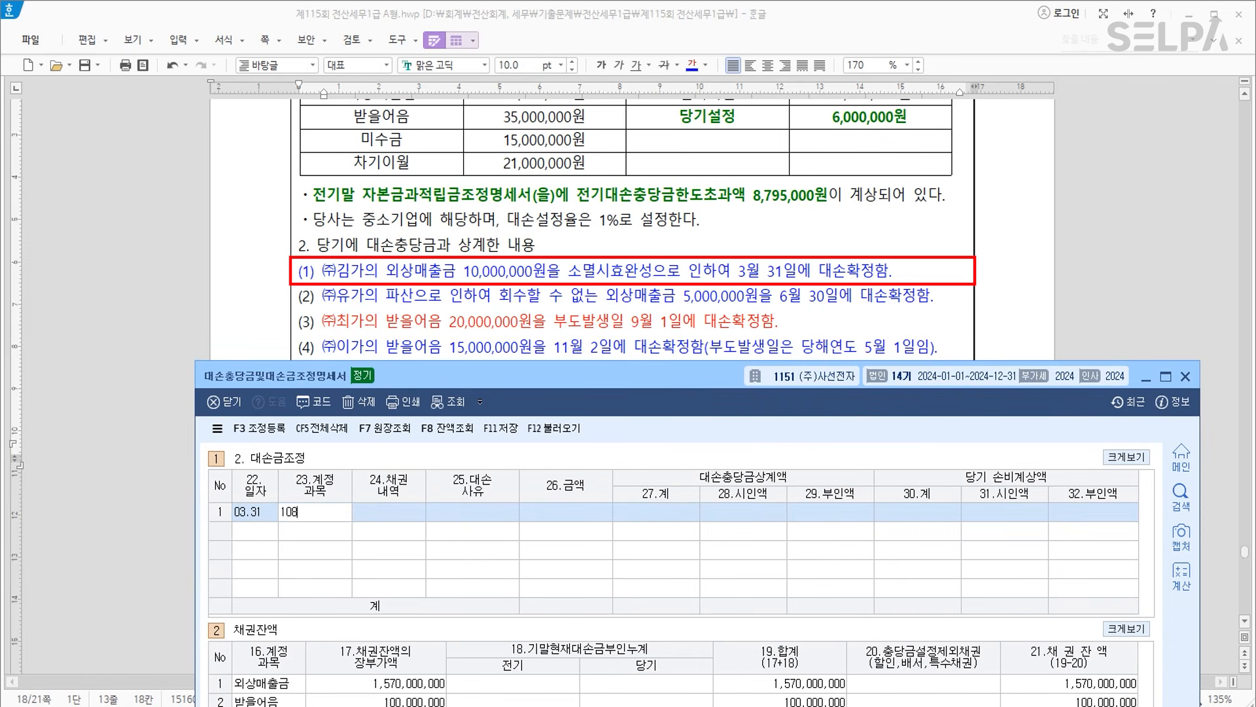
key(Return)
text(1)
key(Return)
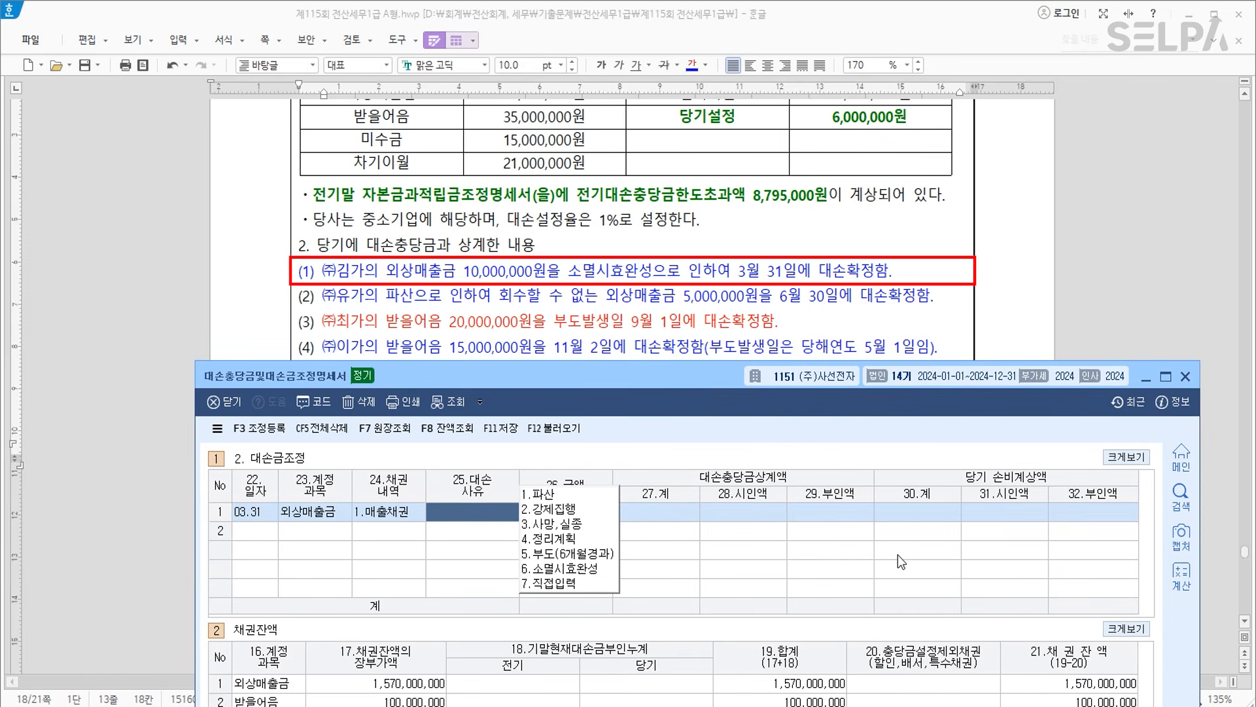
text(6.소멸시효완성)
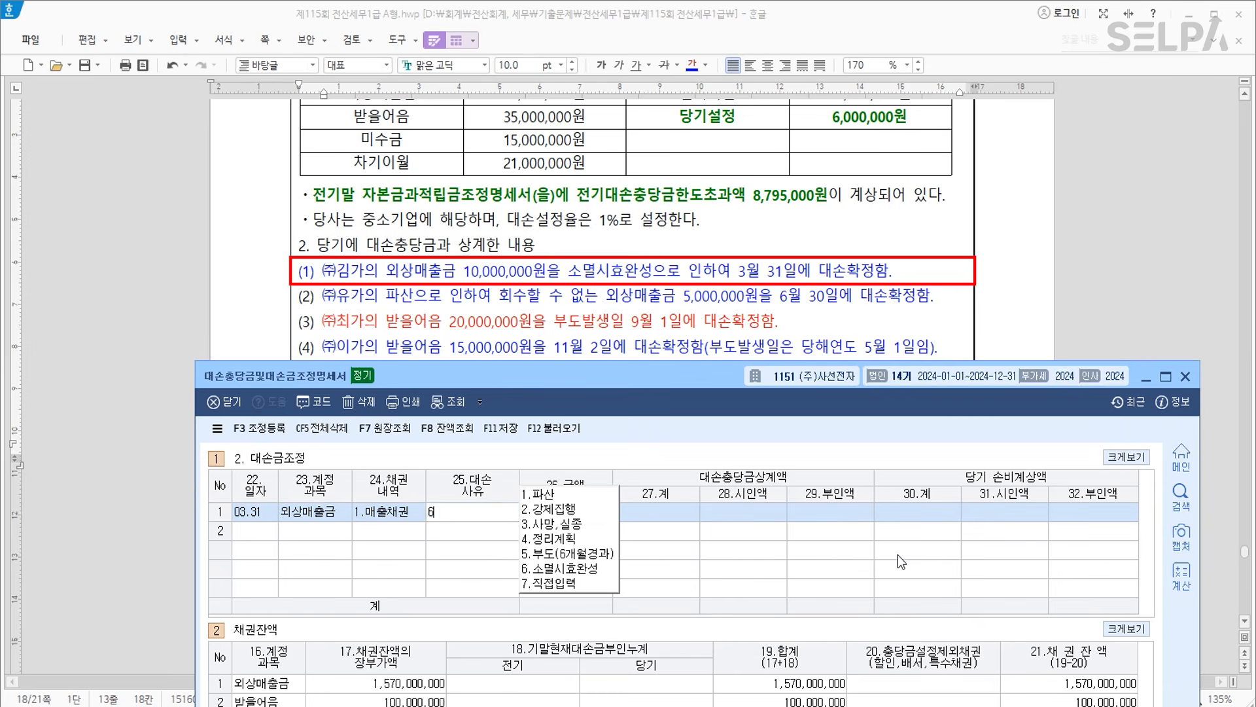
key(Return)
text(10000000)
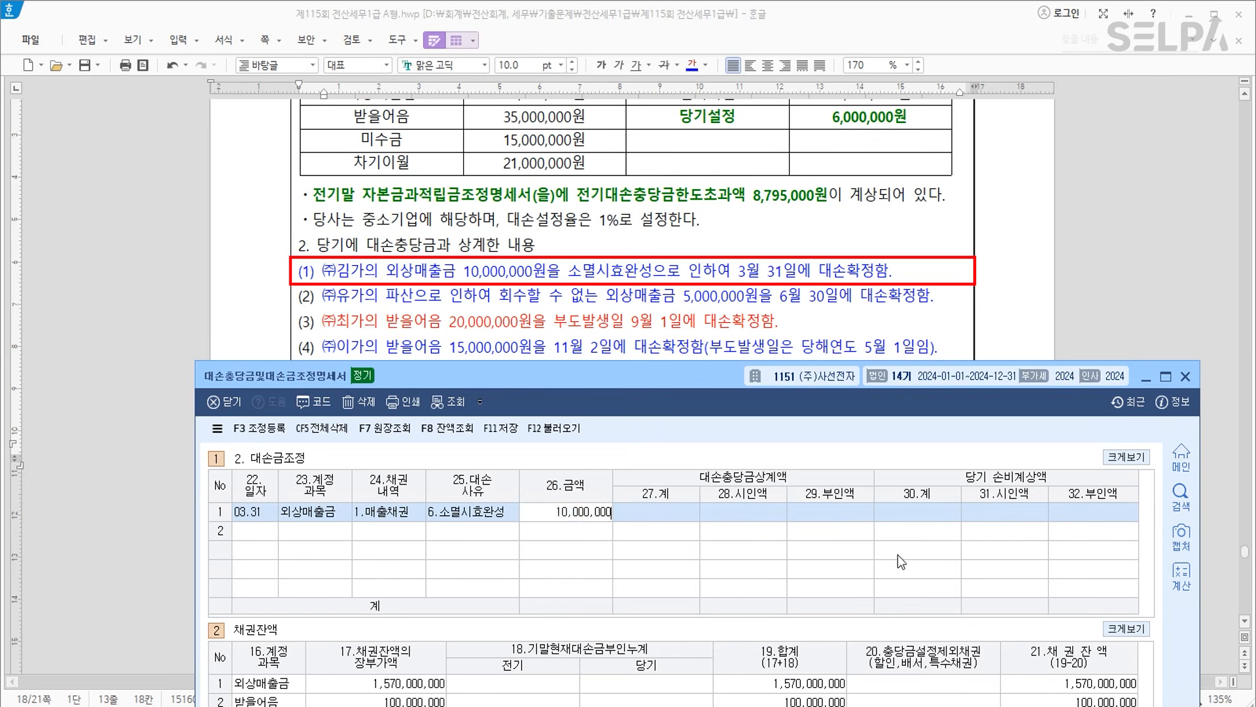
key(Return)
text(10000000)
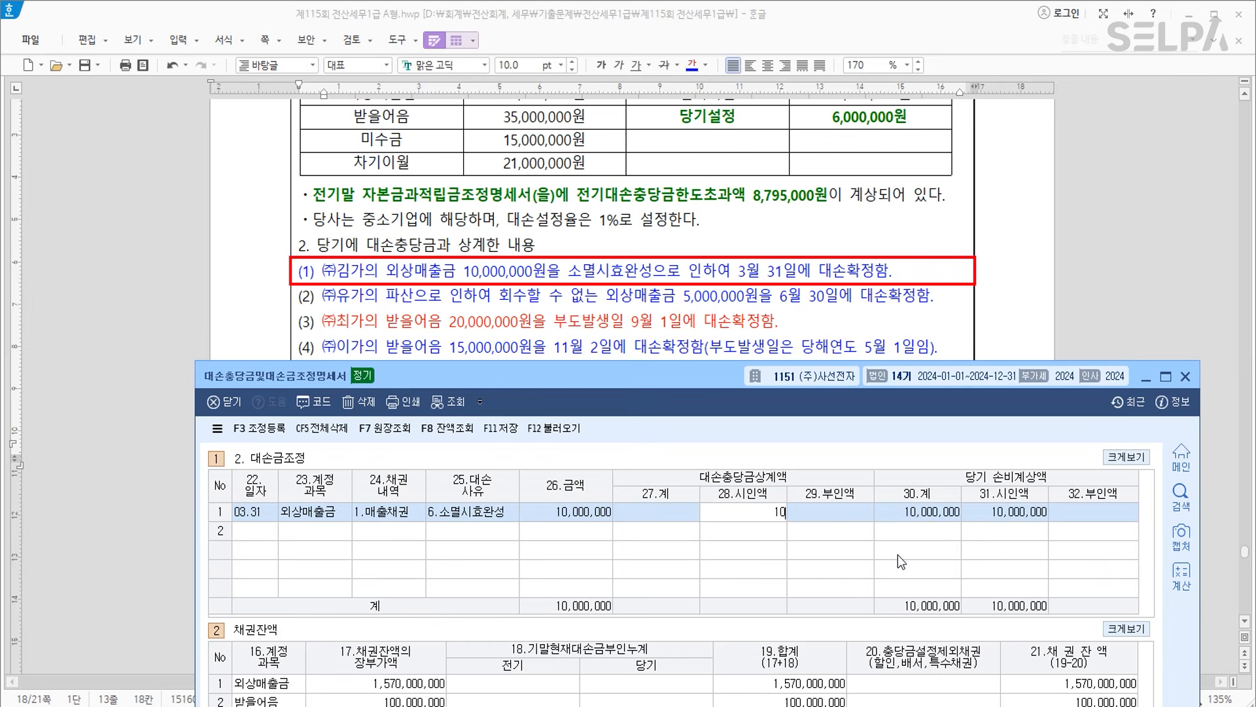
key(Return)
key(Return)
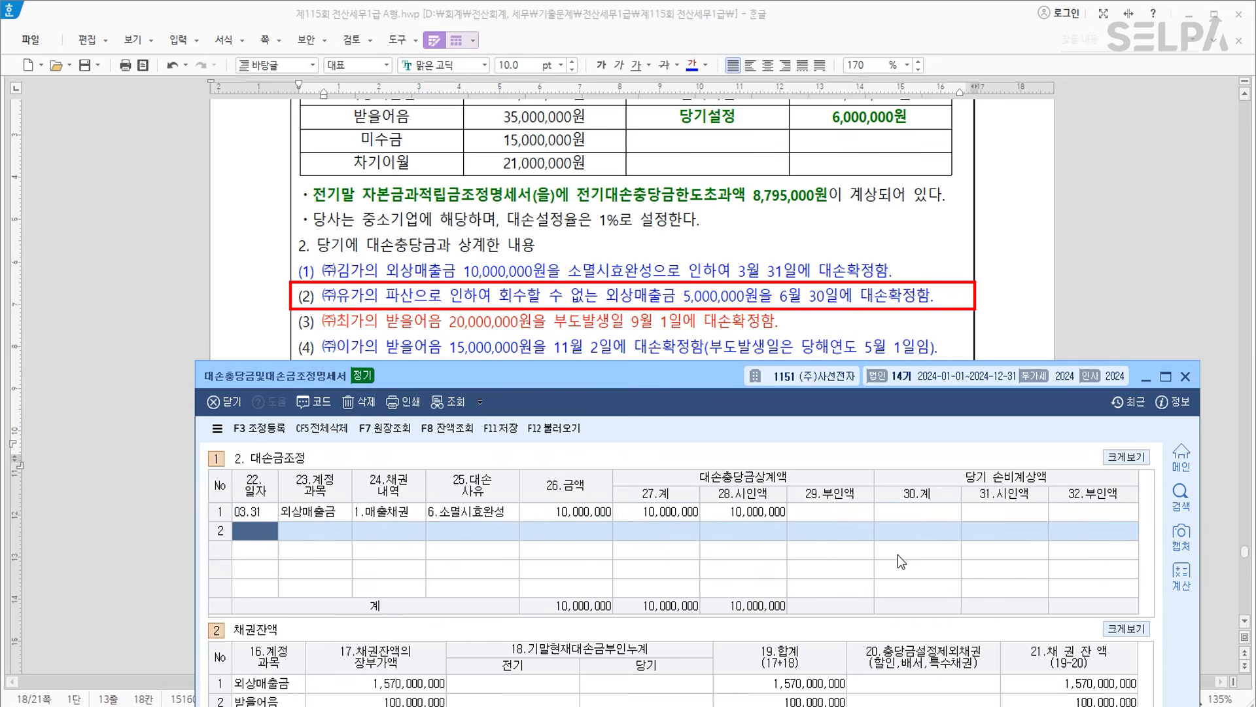
Enter row 2: 06.30 외상매출금 (108), 매출채권, 파산, 5,000,000 fully accepted.
text(0630)
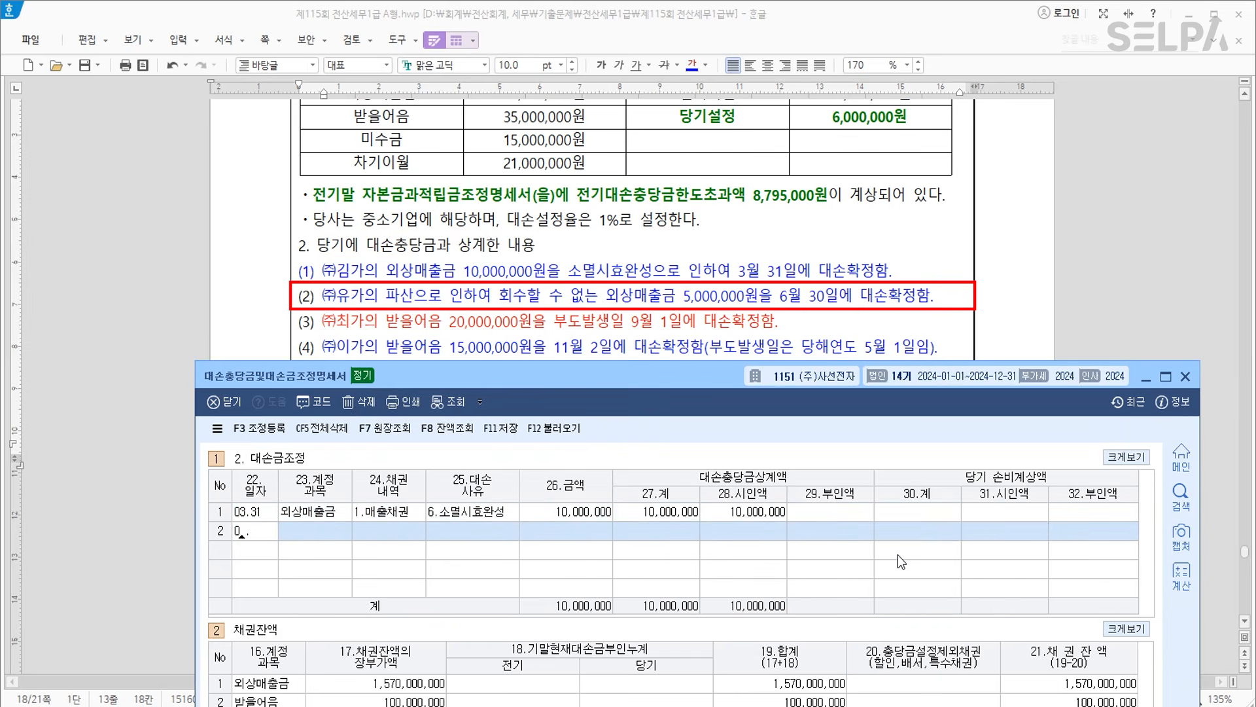
key(Return)
text(108)
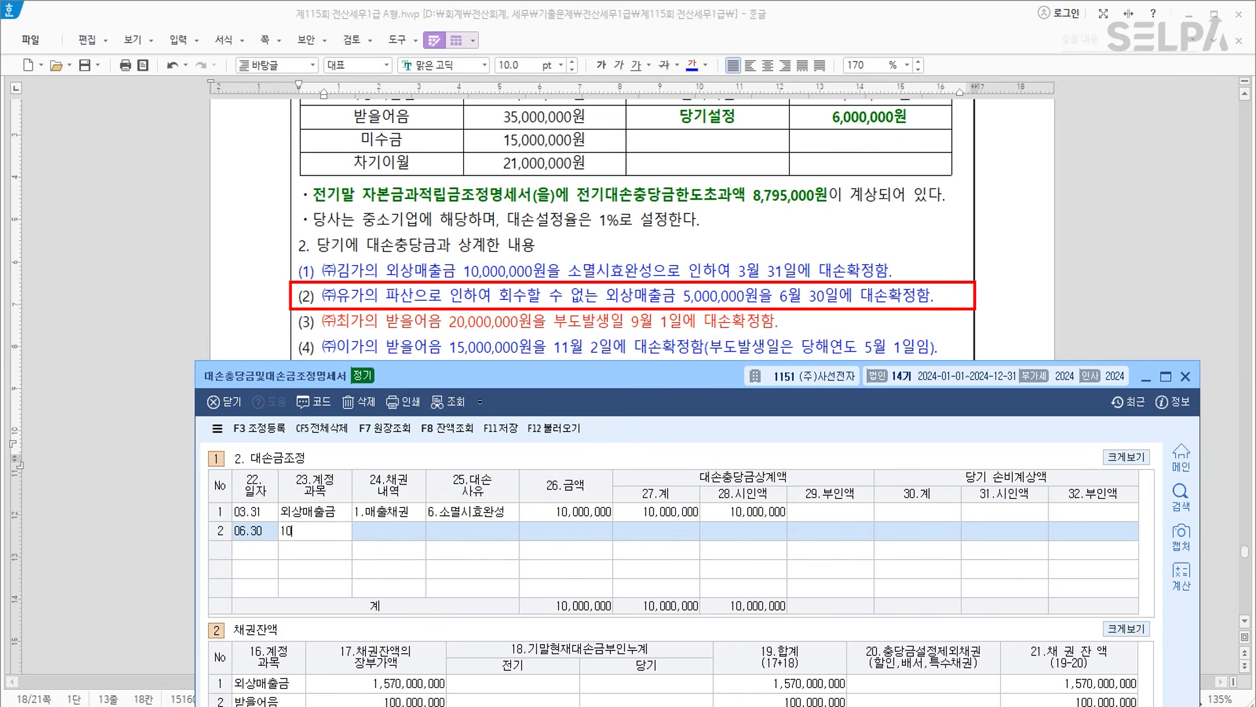
key(Return)
text(1)
key(Return)
text(1)
key(Return)
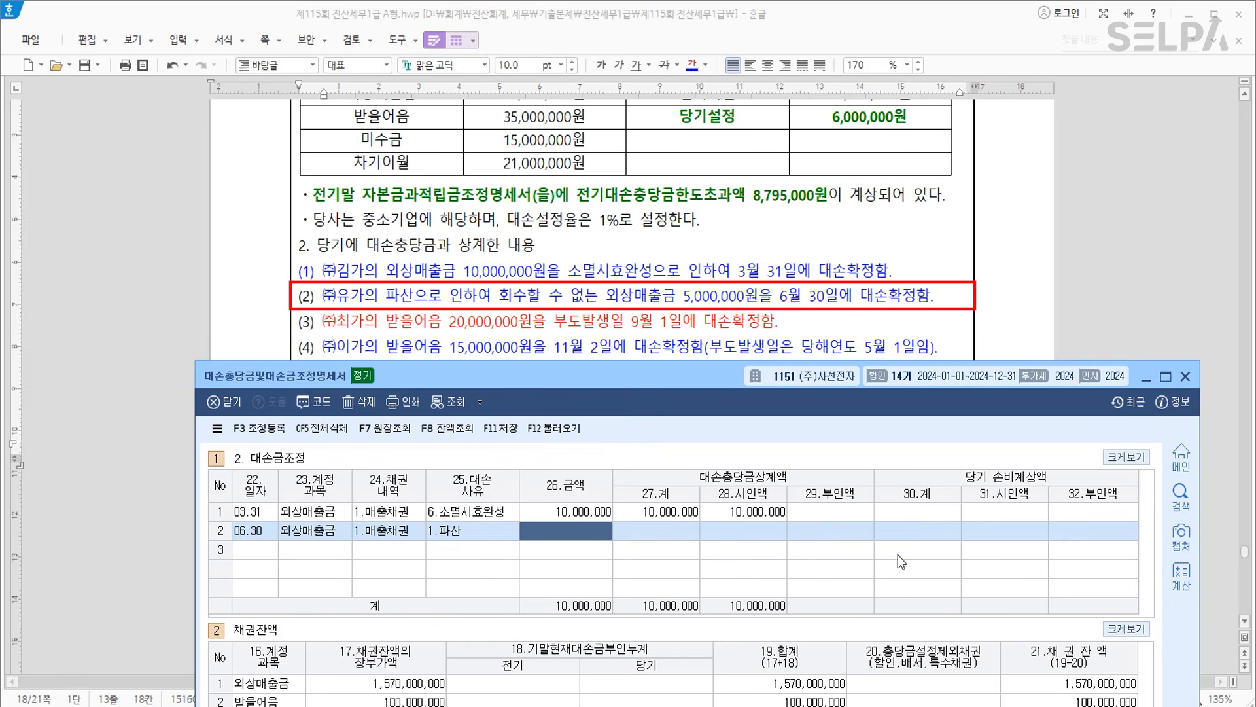
text(5000000)
key(Return)
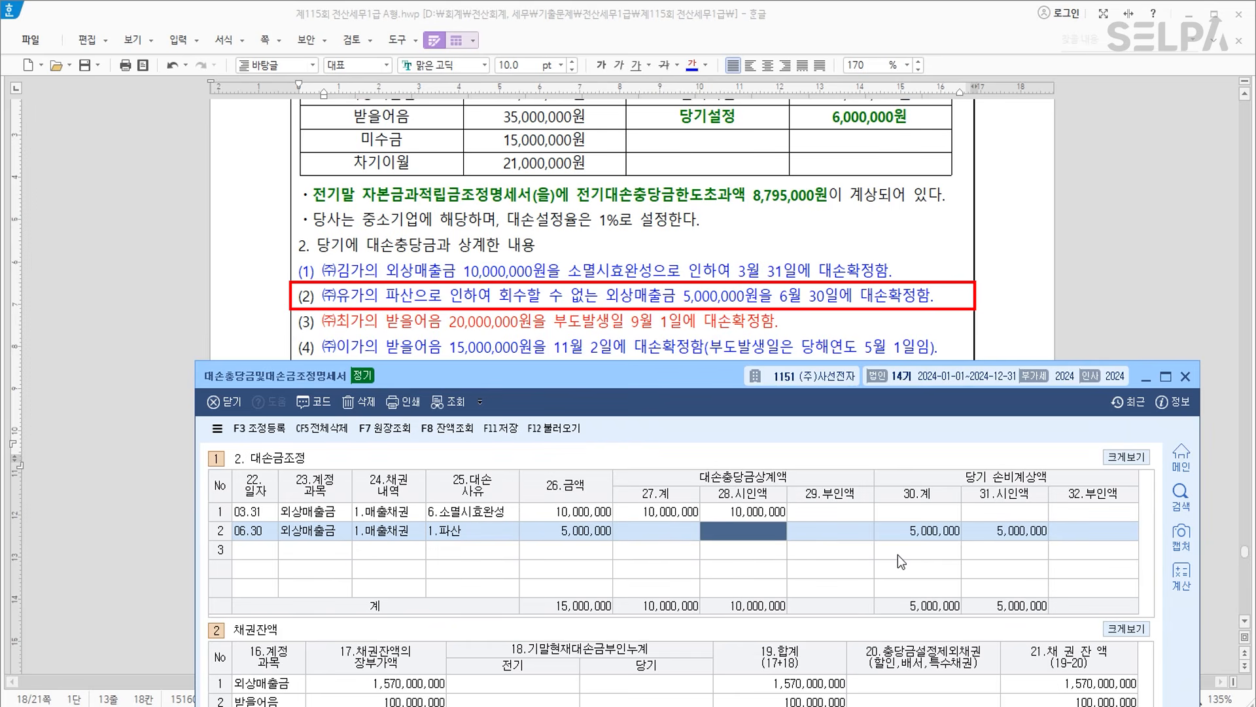
text(5000000)
key(Return)
key(Return)
key(Return)
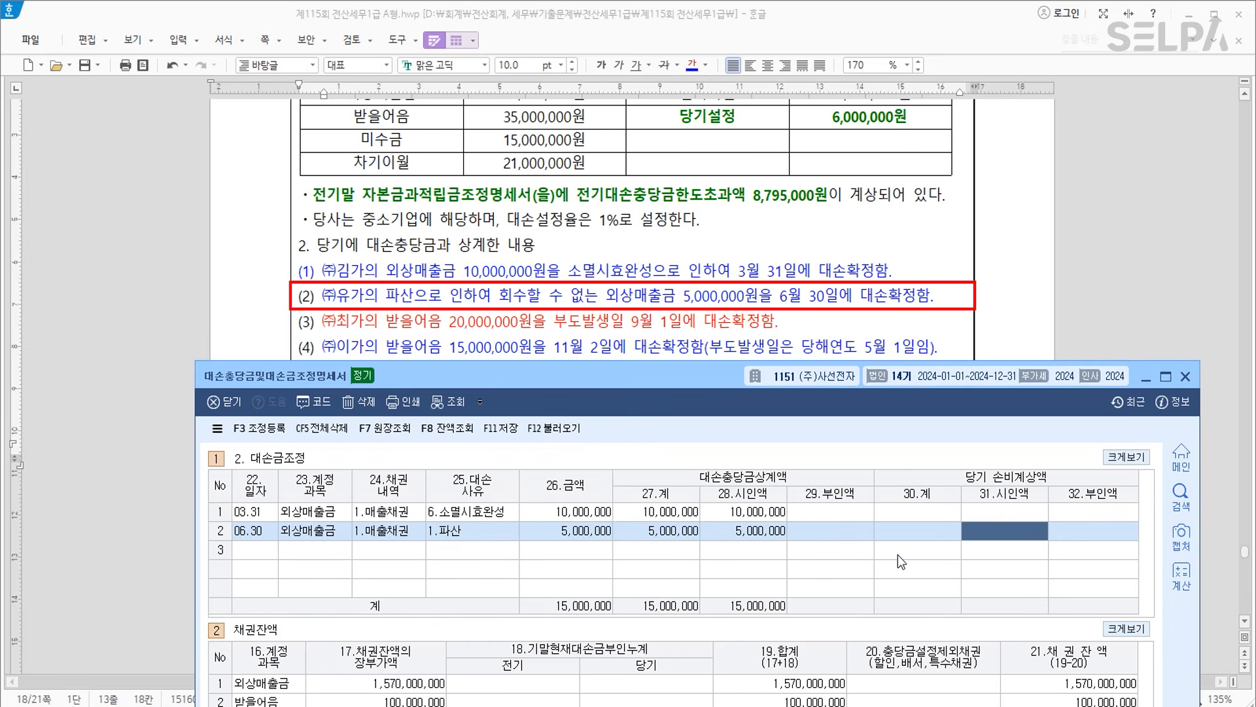
key(Return)
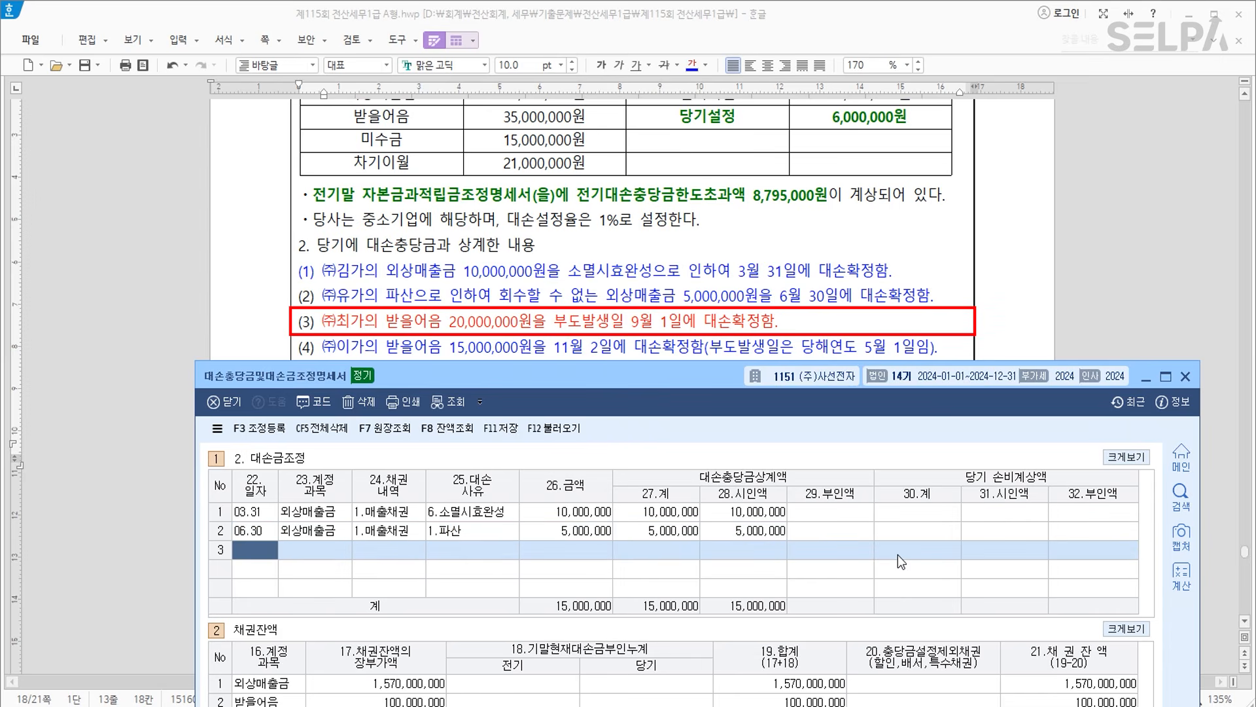
Enter row 3: 09.01 받을어음 (110), 부도(6개월경과), 20,000,000 fully disallowed.
text(0901)
key(Return)
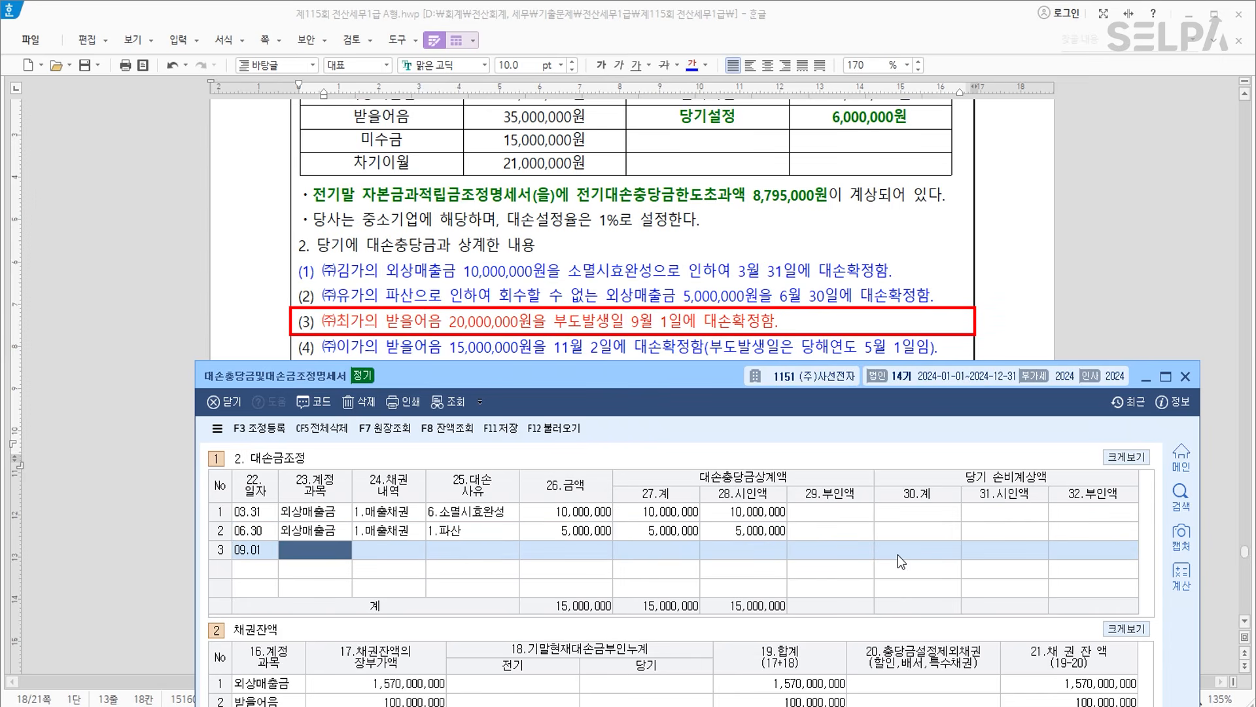
text(110)
key(Return)
text(1.매출채권)
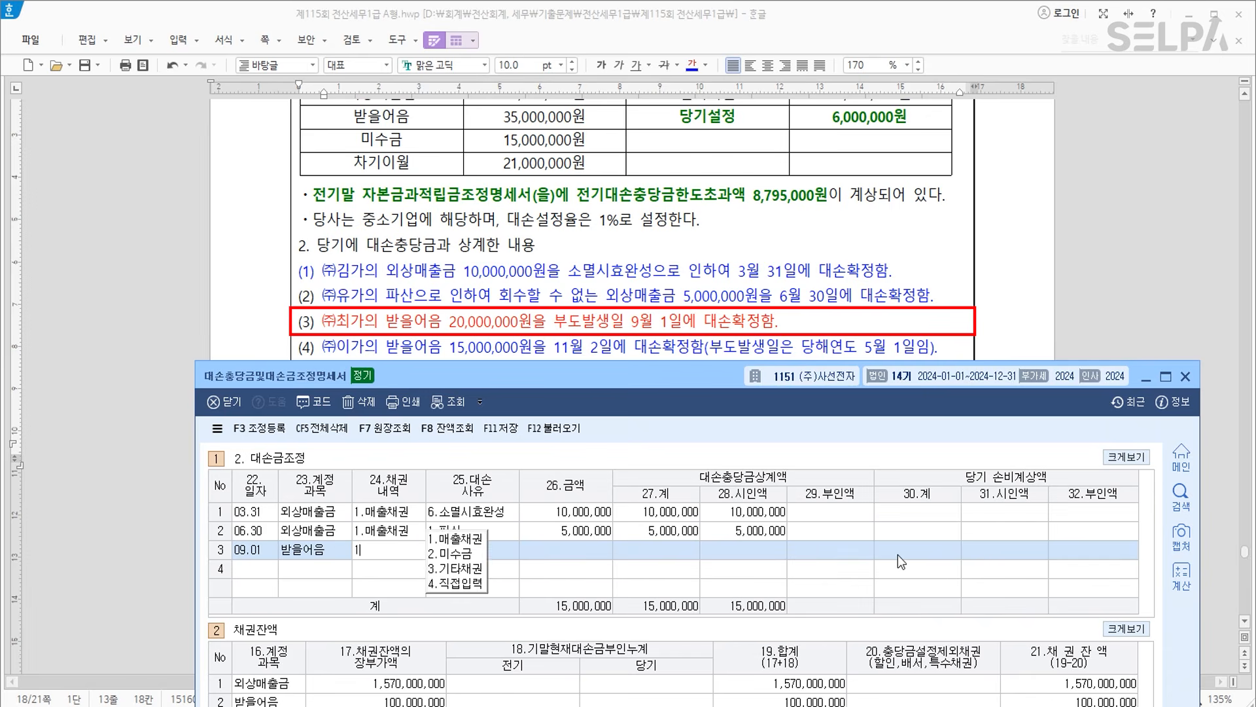
key(Return)
text(5)
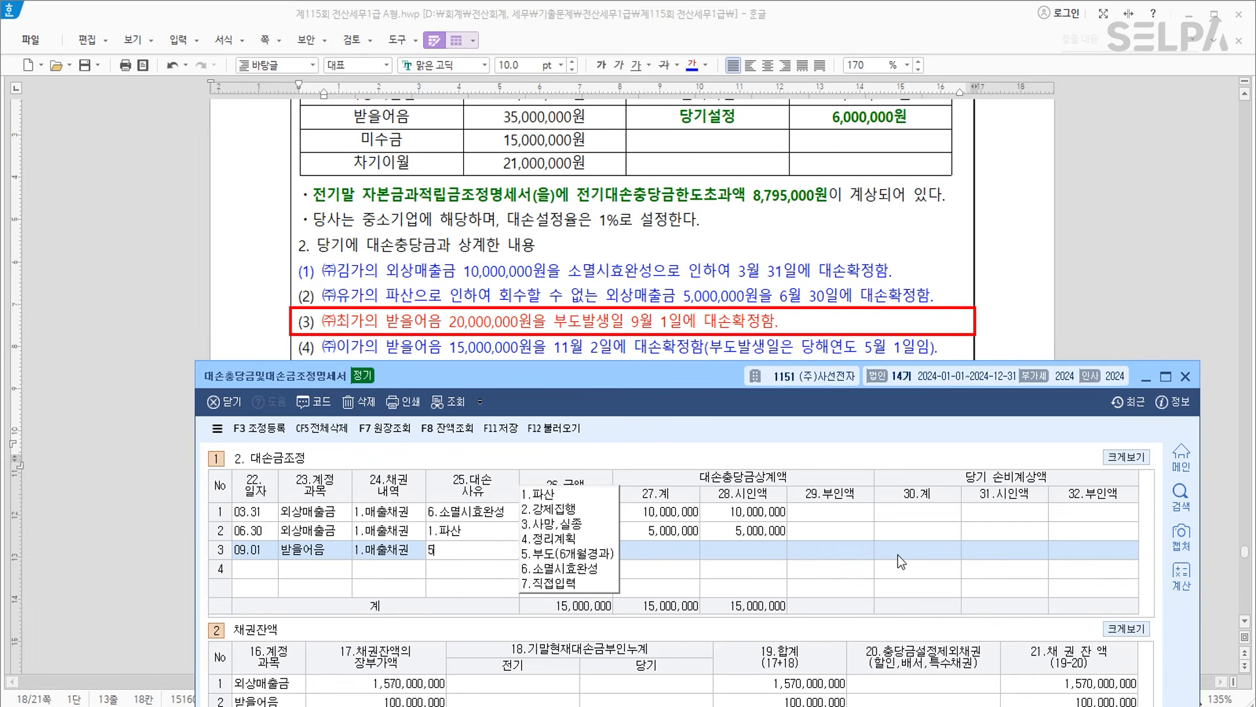
key(Return)
key(Left)
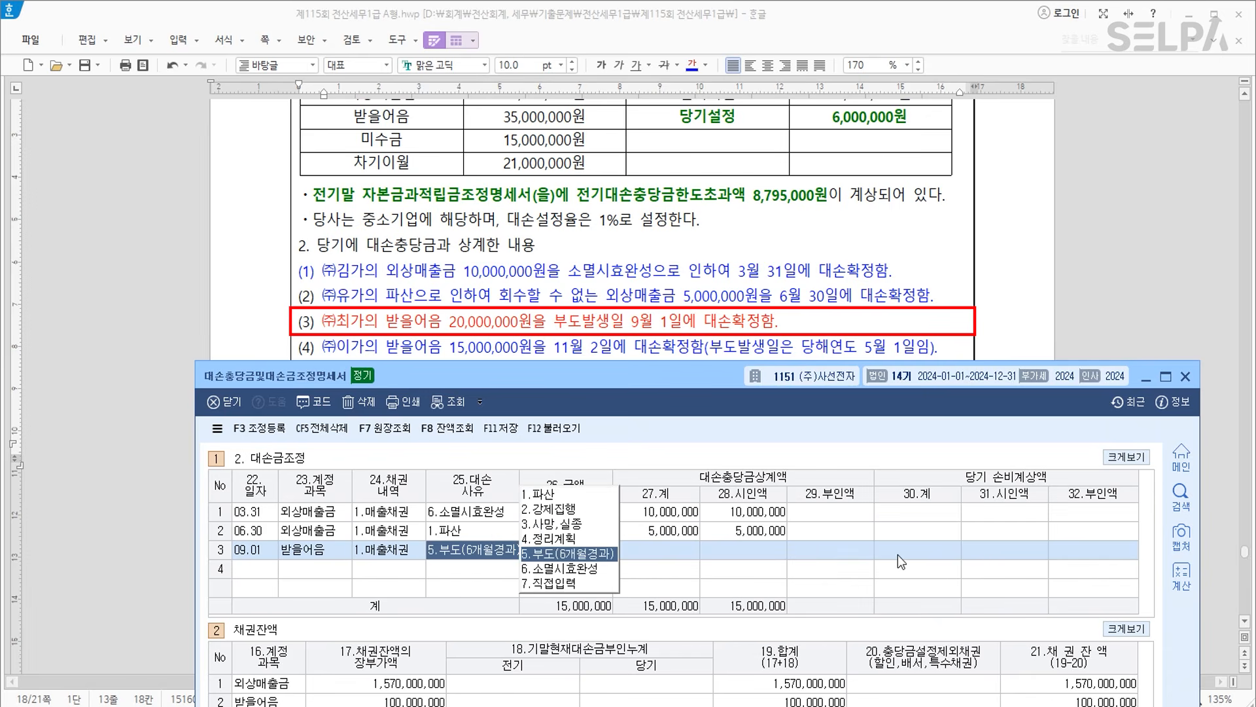
key(Return)
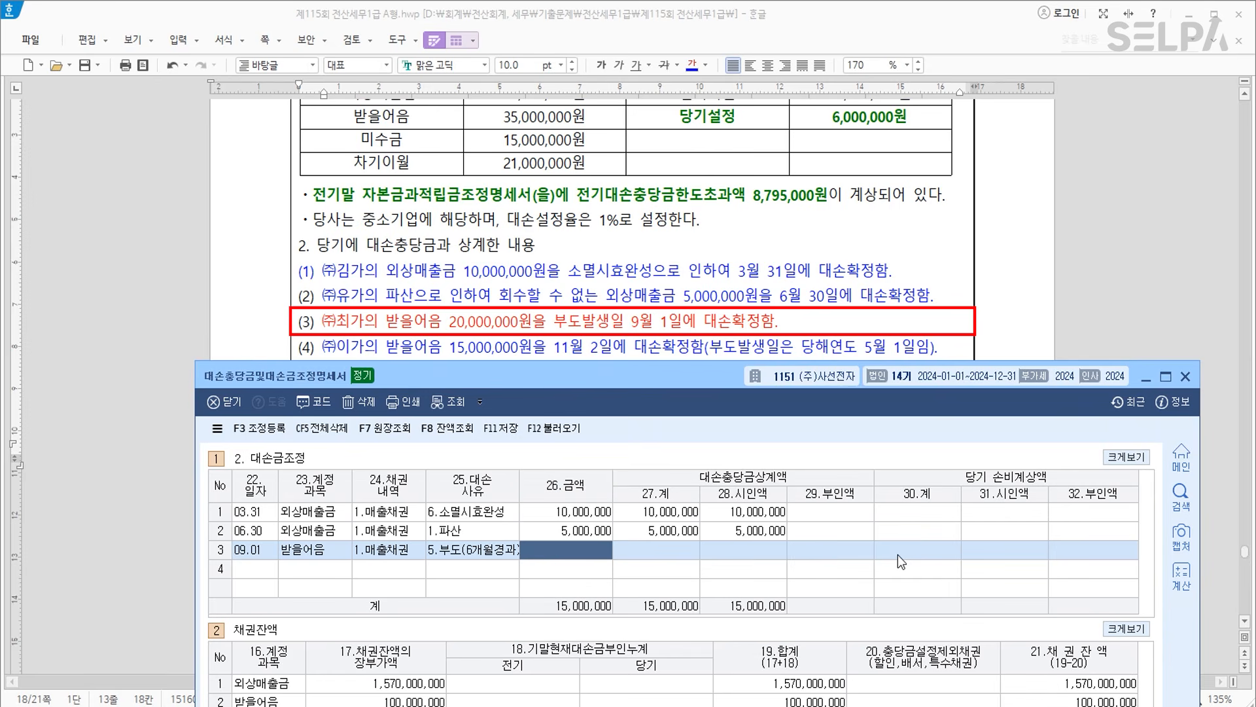
text(20000000)
key(Return)
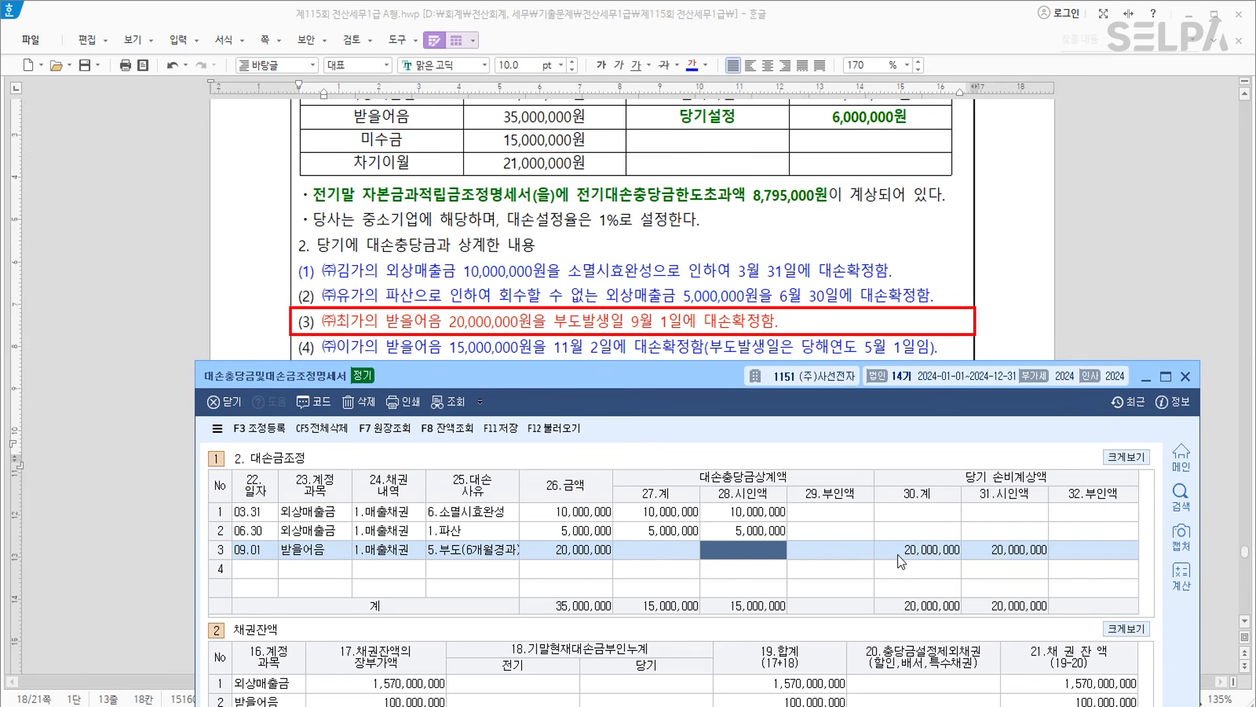
key(Return)
text(20000000)
key(Return)
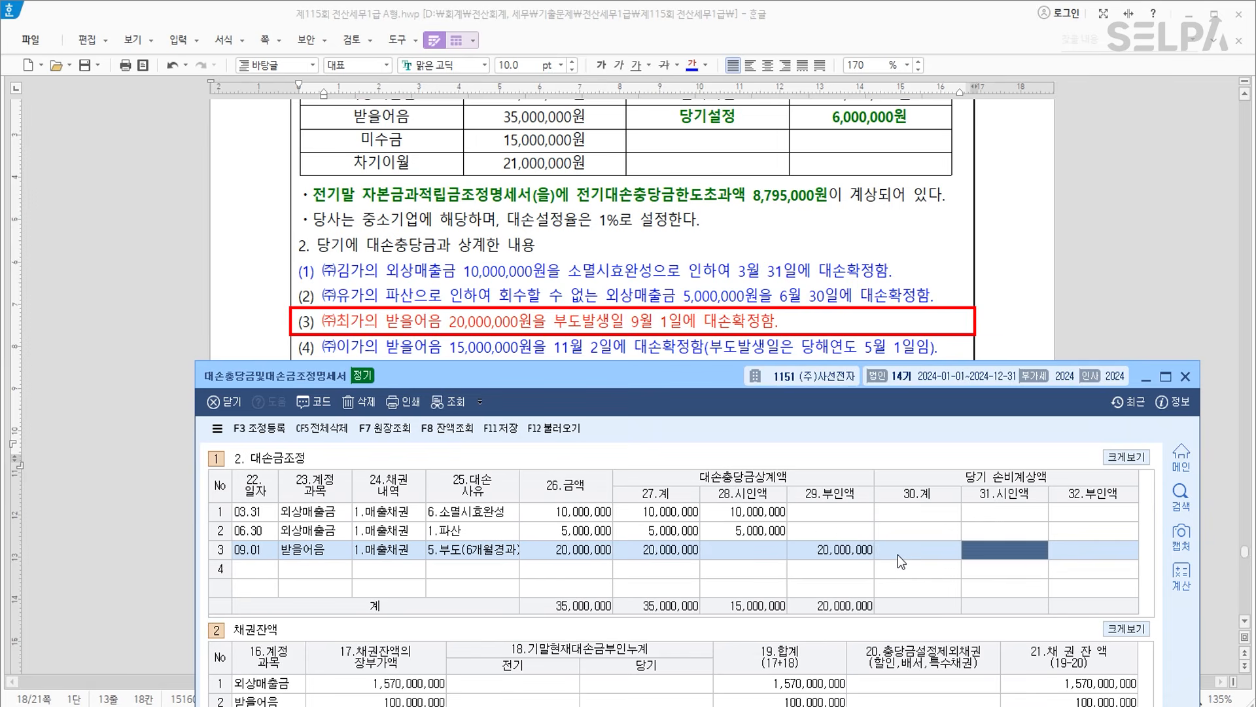
key(Return)
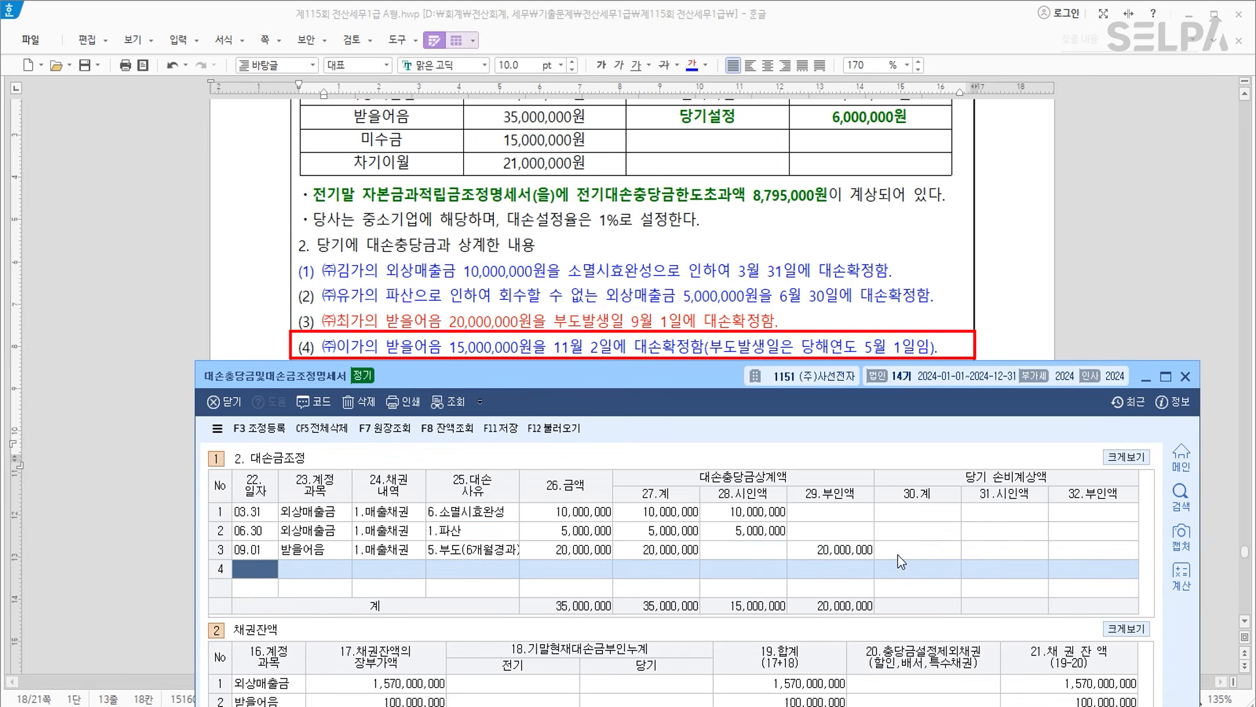
Enter row 4: 11.02 받을어음 (110), 15,000,000 with 14,999,000 allowed and 1,000 disallowed.
text(1102)
key(Return)
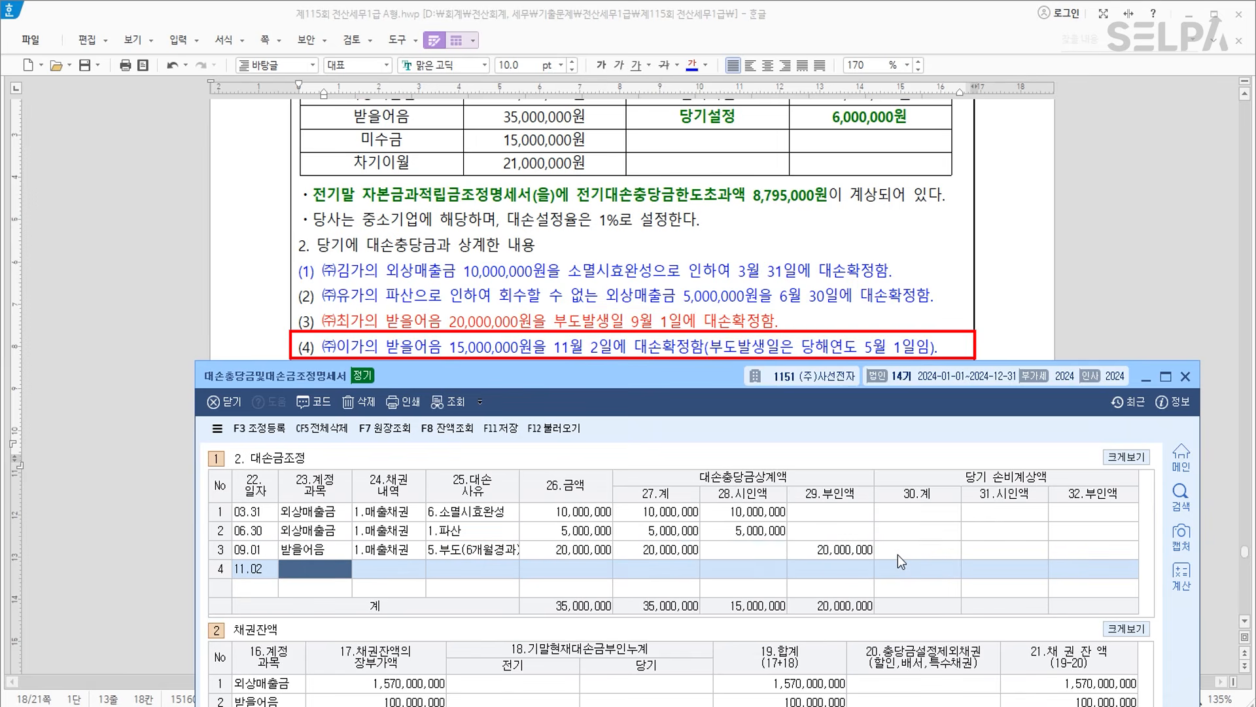
text(110)
key(Return)
key(Return)
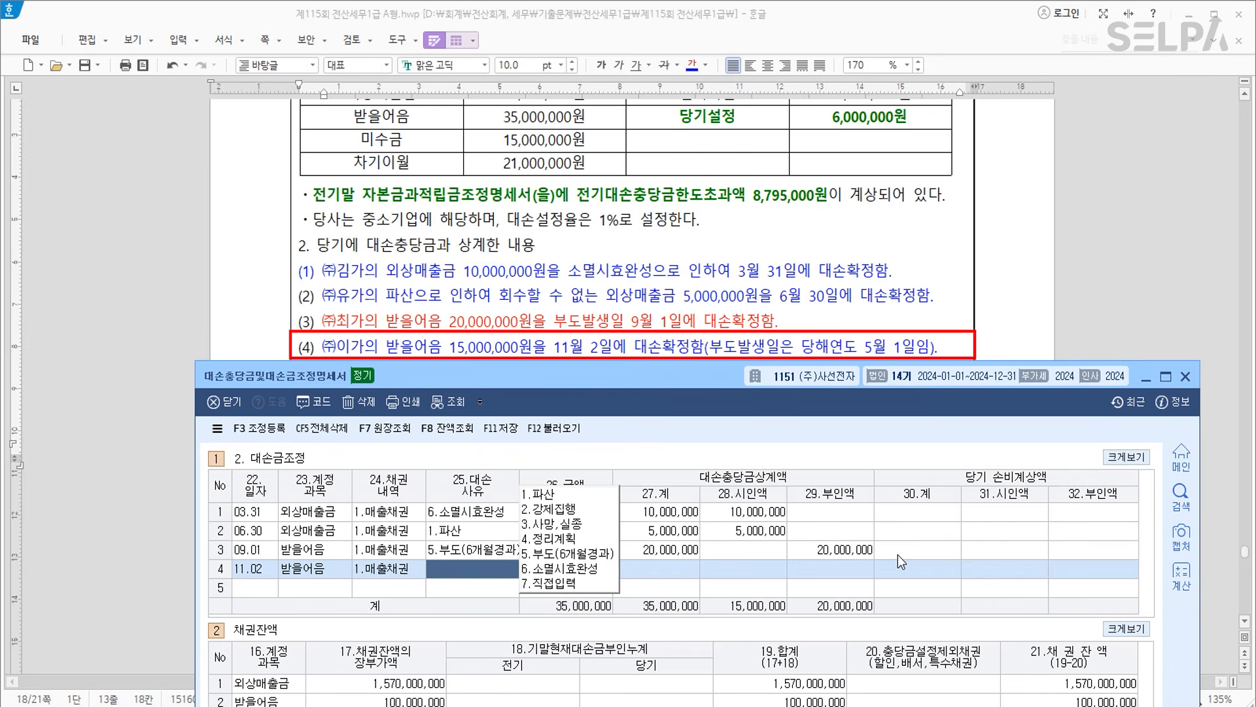
text(5)
key(Return)
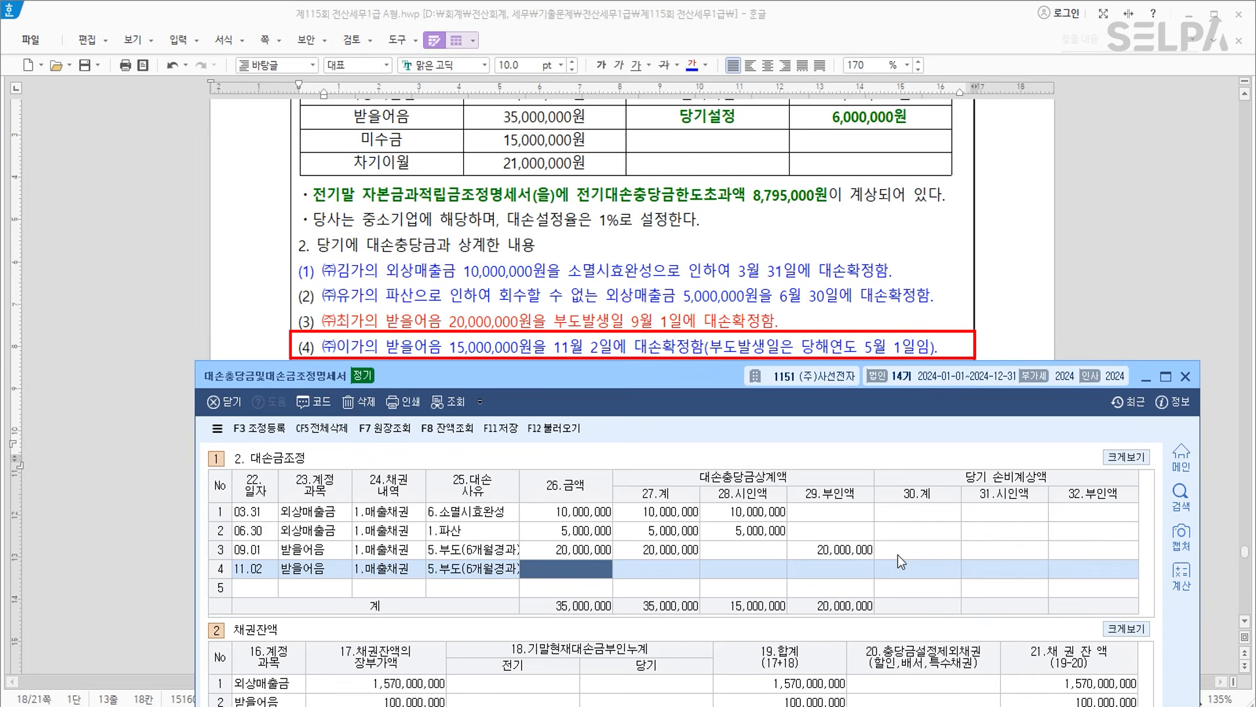
scroll(658, 324, down, 2)
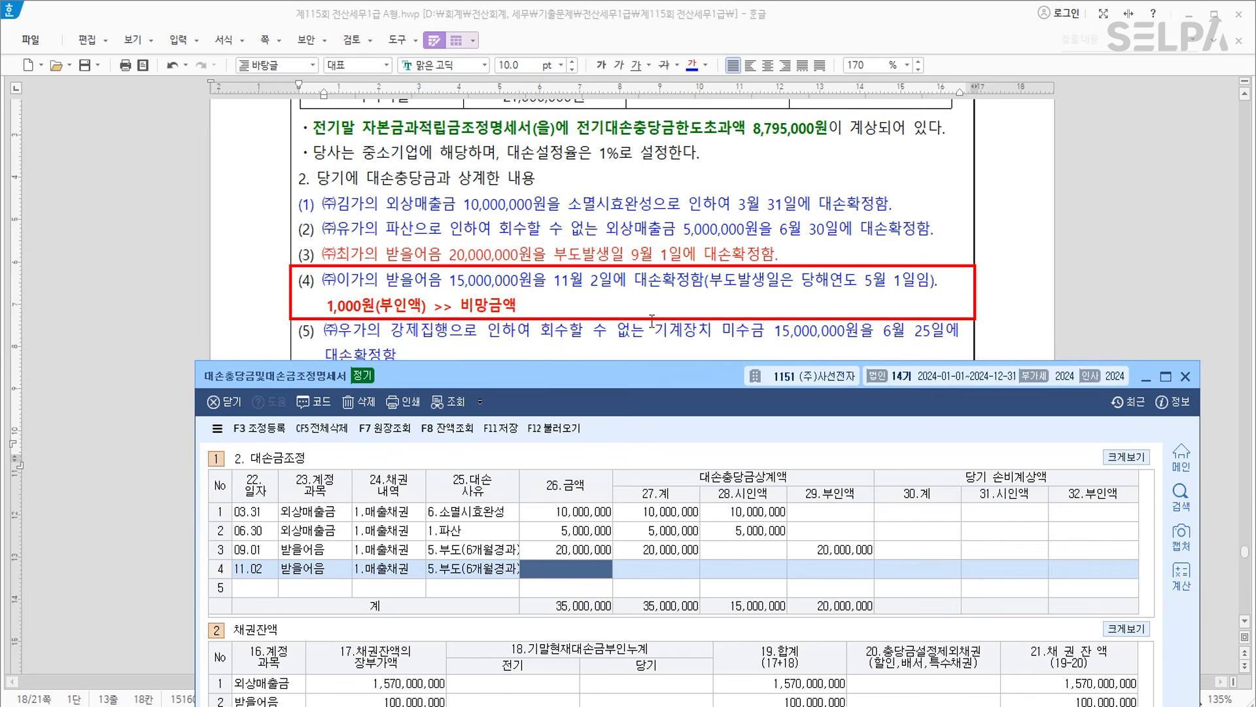
text(15000000)
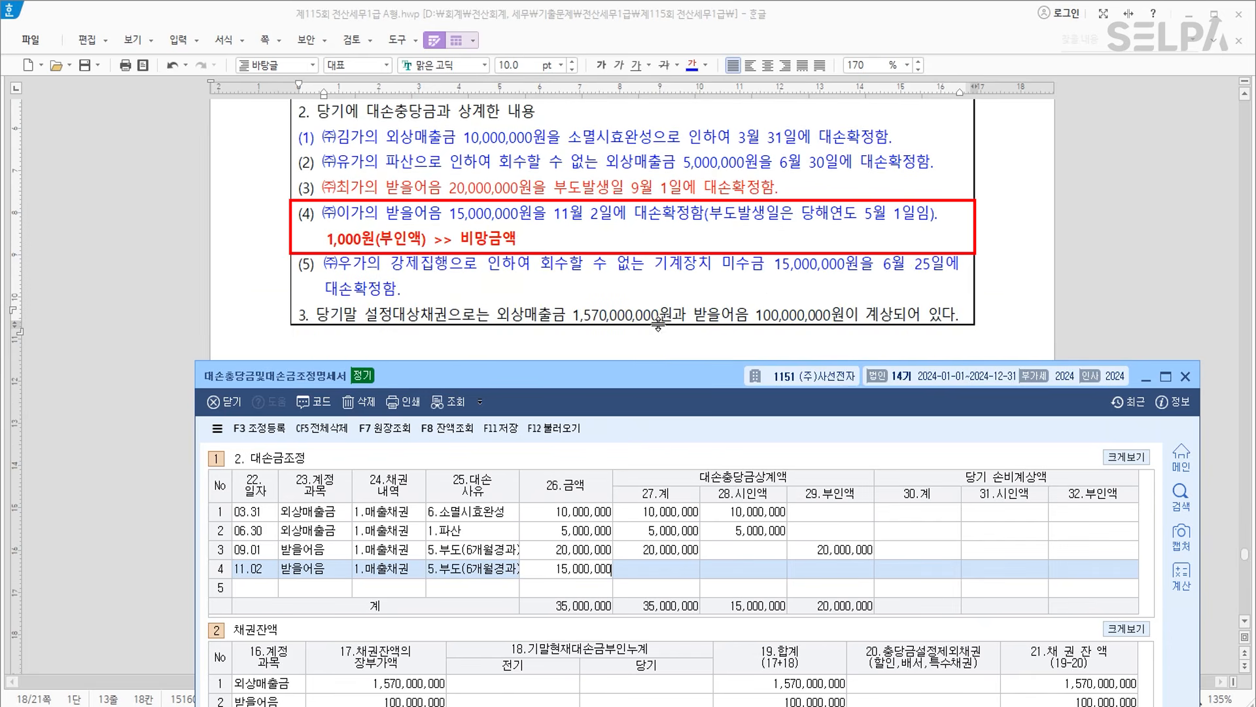
key(Return)
text(4)
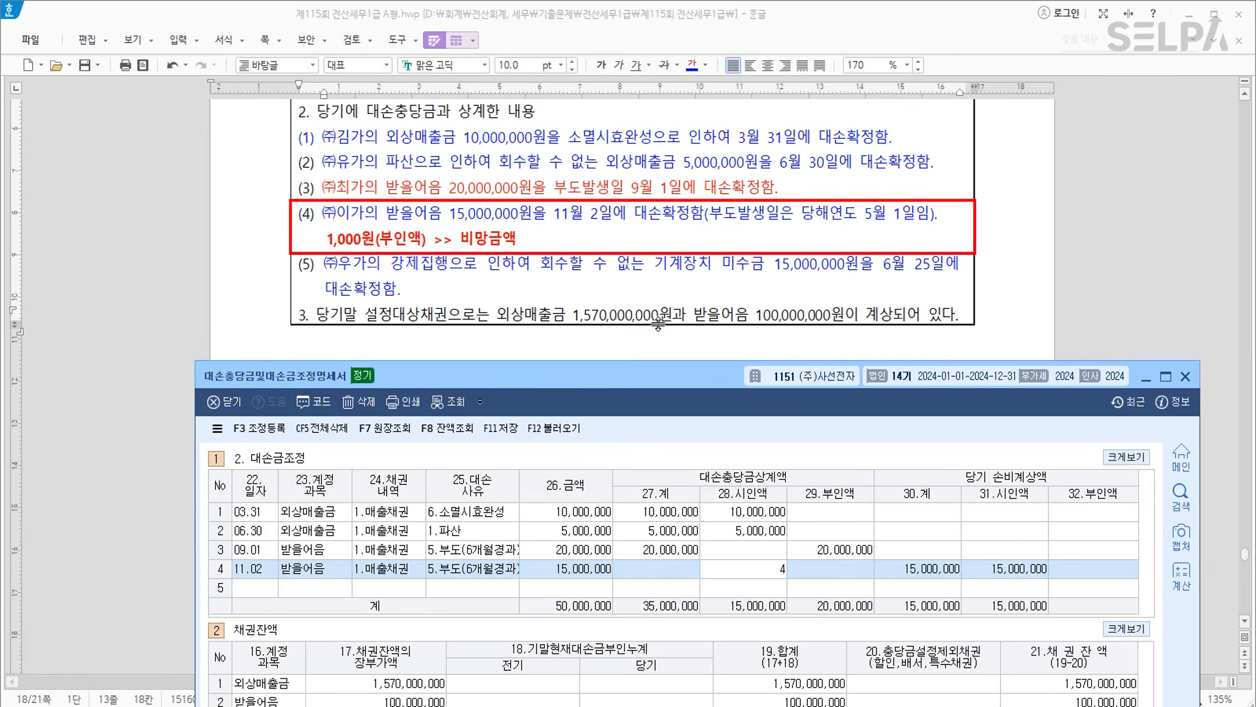
text(149)
text(990000)
key(Return)
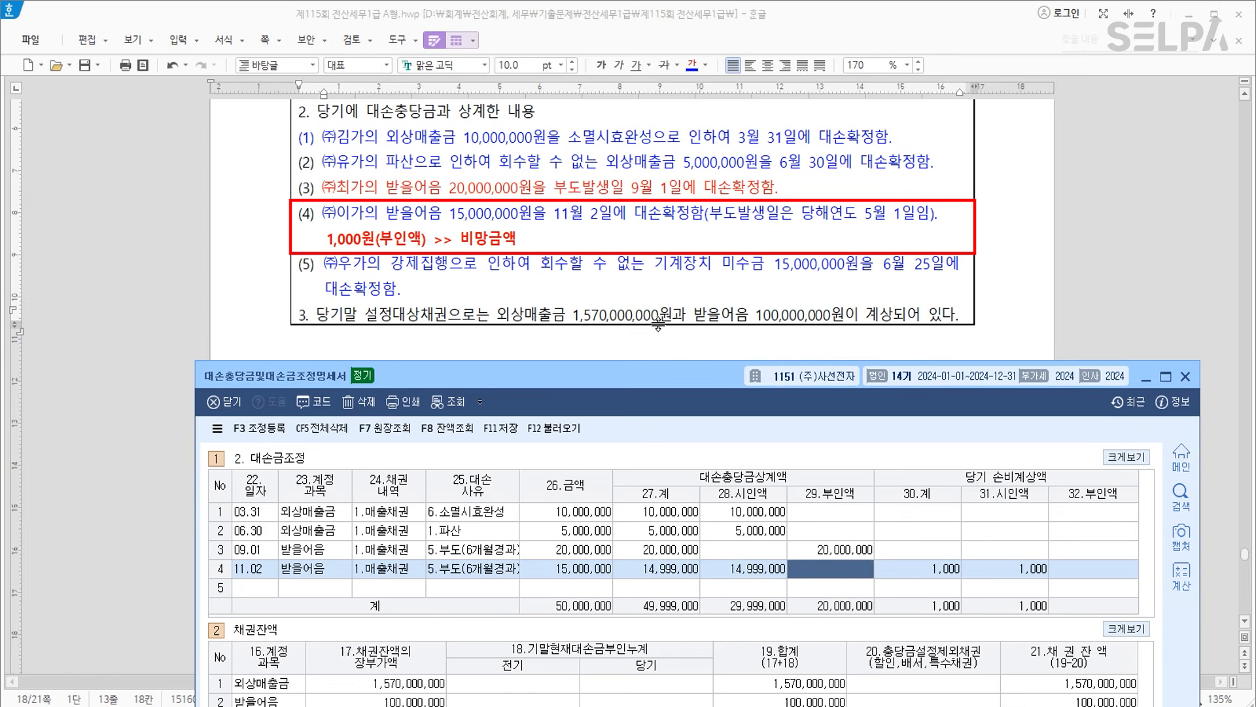
text(1000)
key(Return)
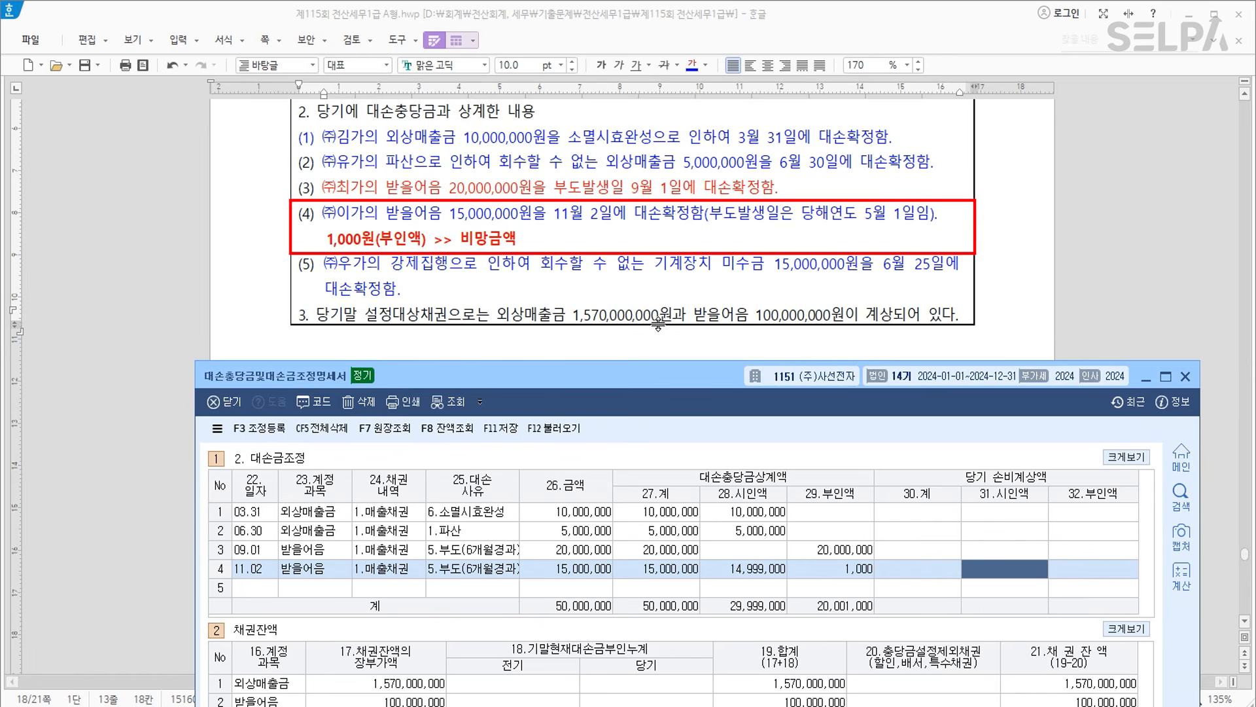
key(Return)
key(Return)
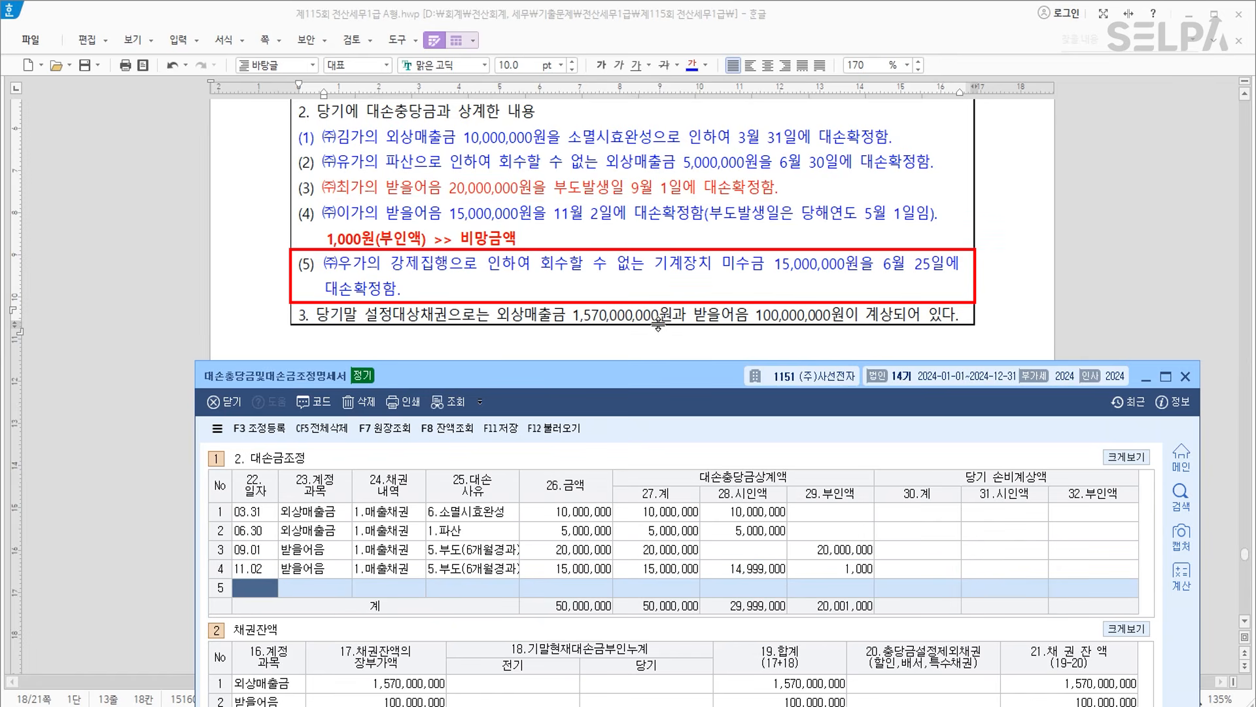
Enter row 5: 06.25 미수금 (120), 채권내역 2, 강제집행, 15,000,000 fully allowed.
text(0625)
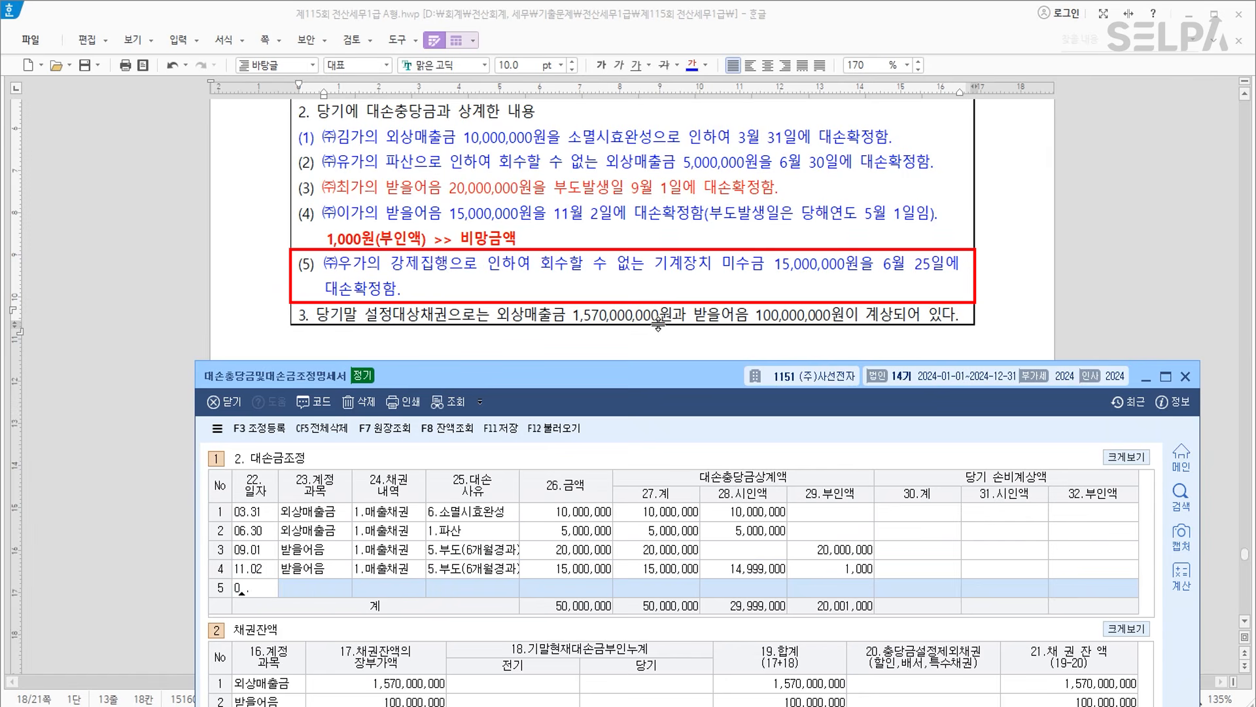
key(Return)
text(120)
key(Return)
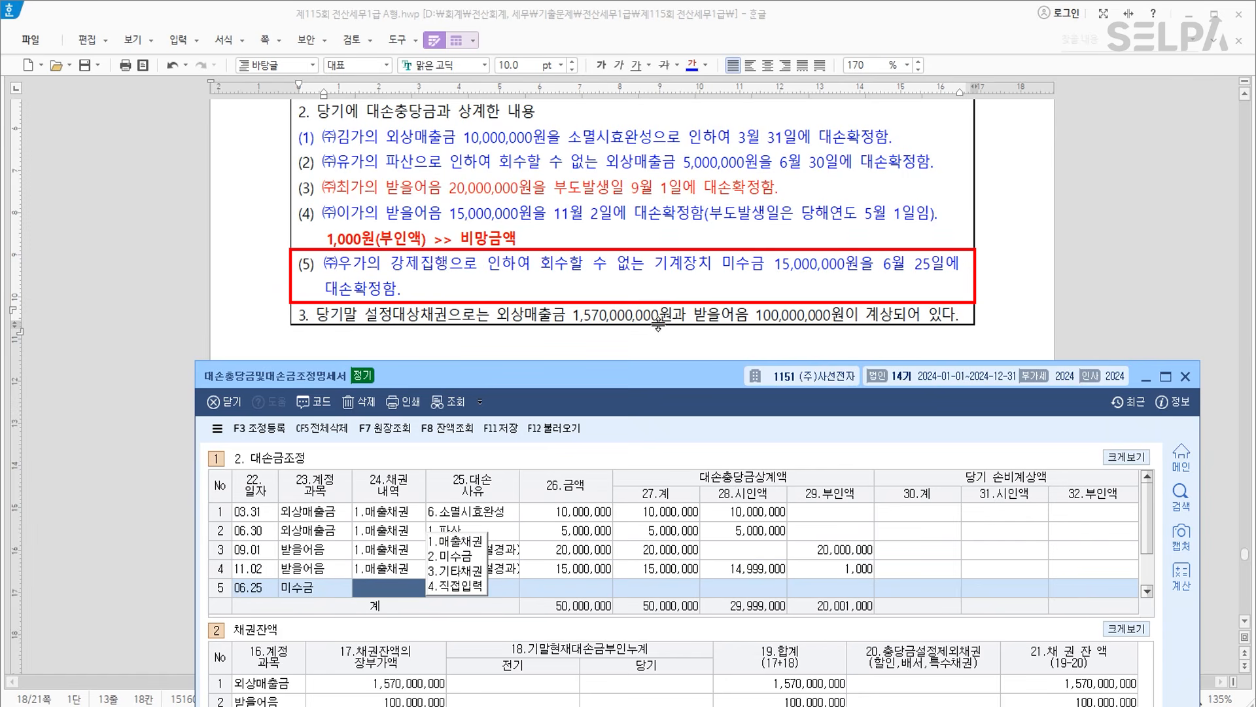
text(2)
key(Return)
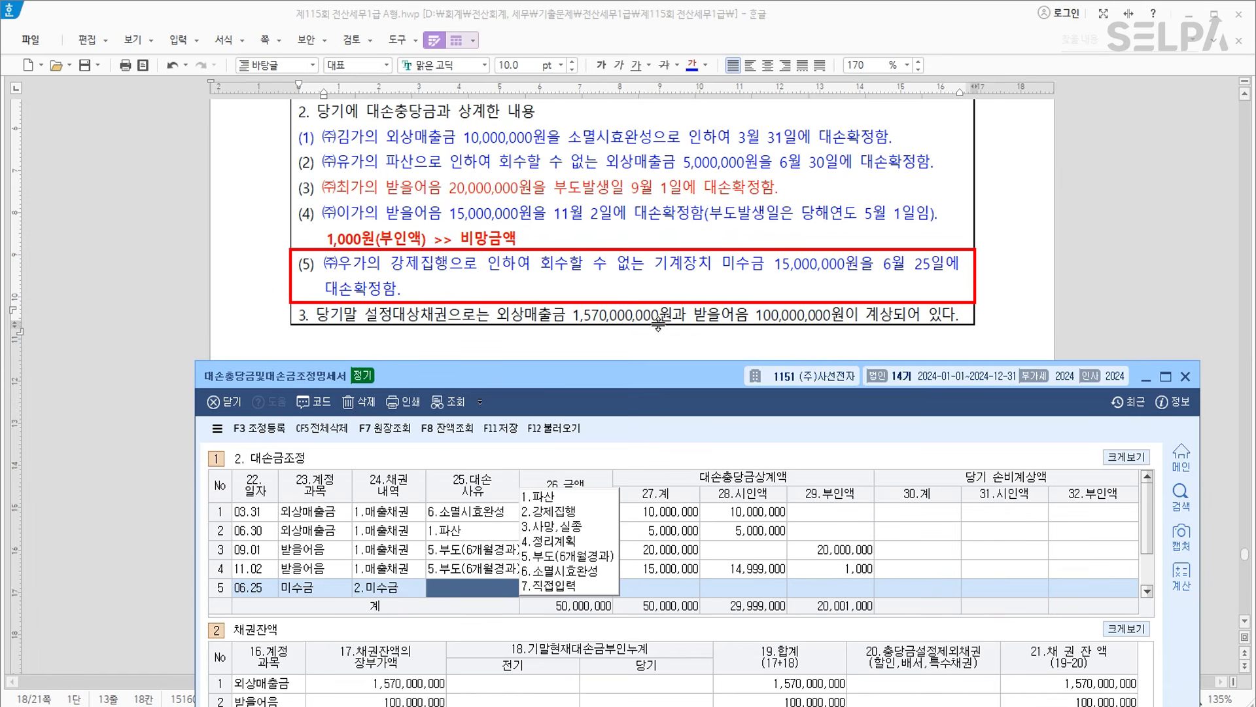
text(2)
key(Return)
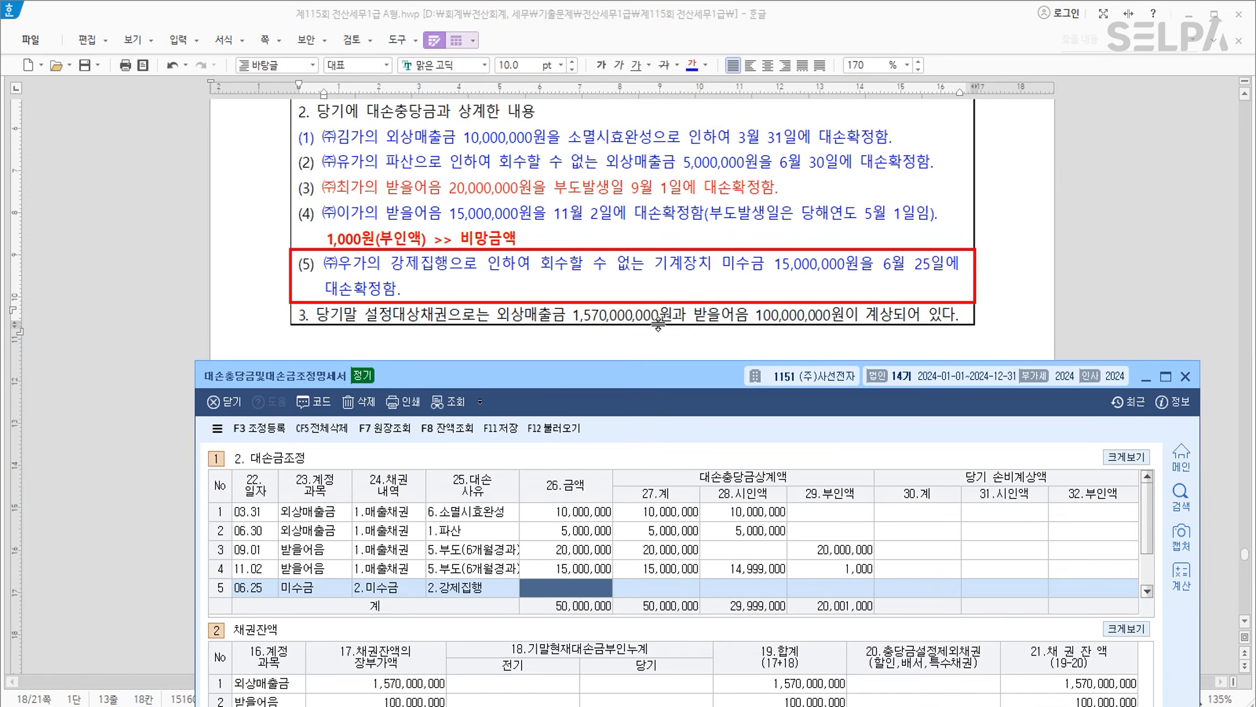
text(15000000)
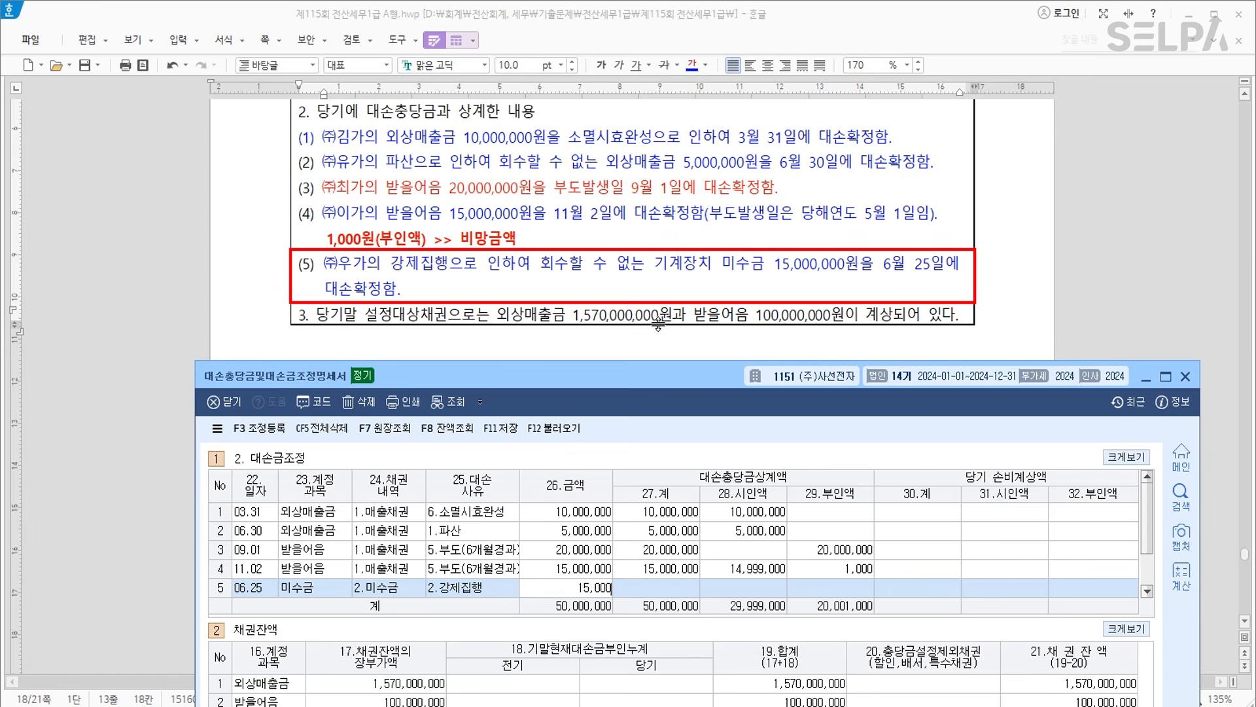
key(Return)
text(15000000)
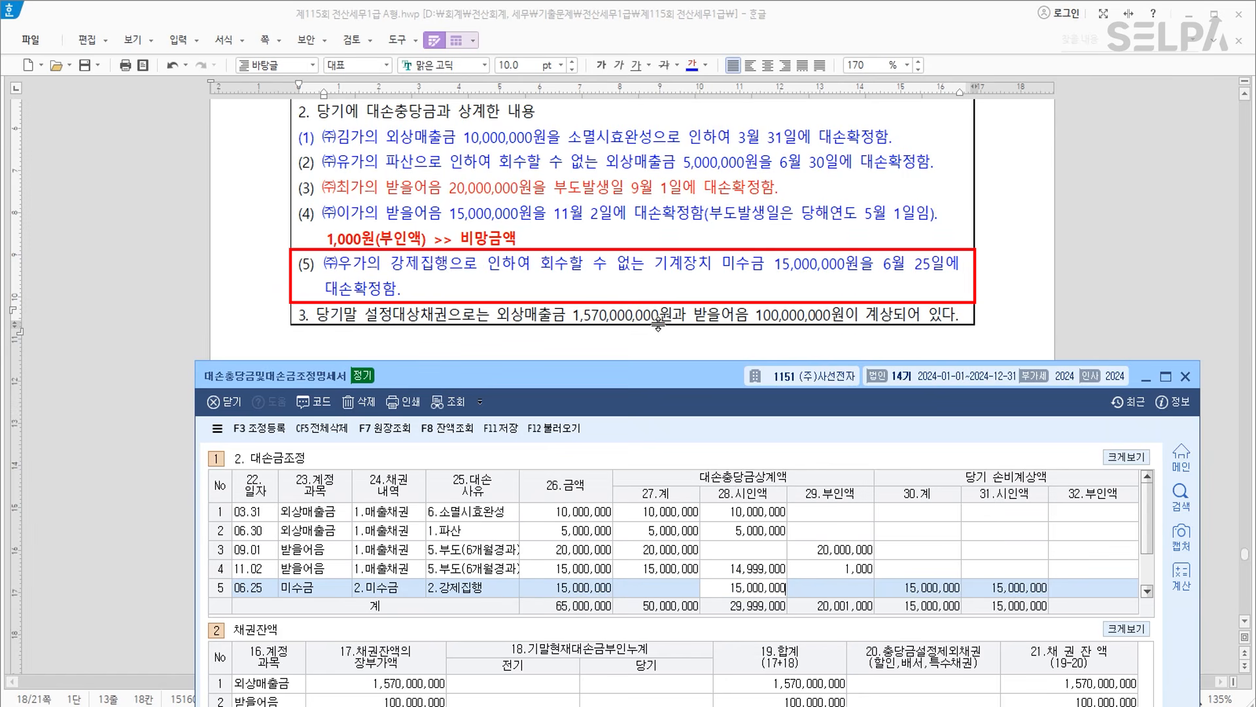
key(Return)
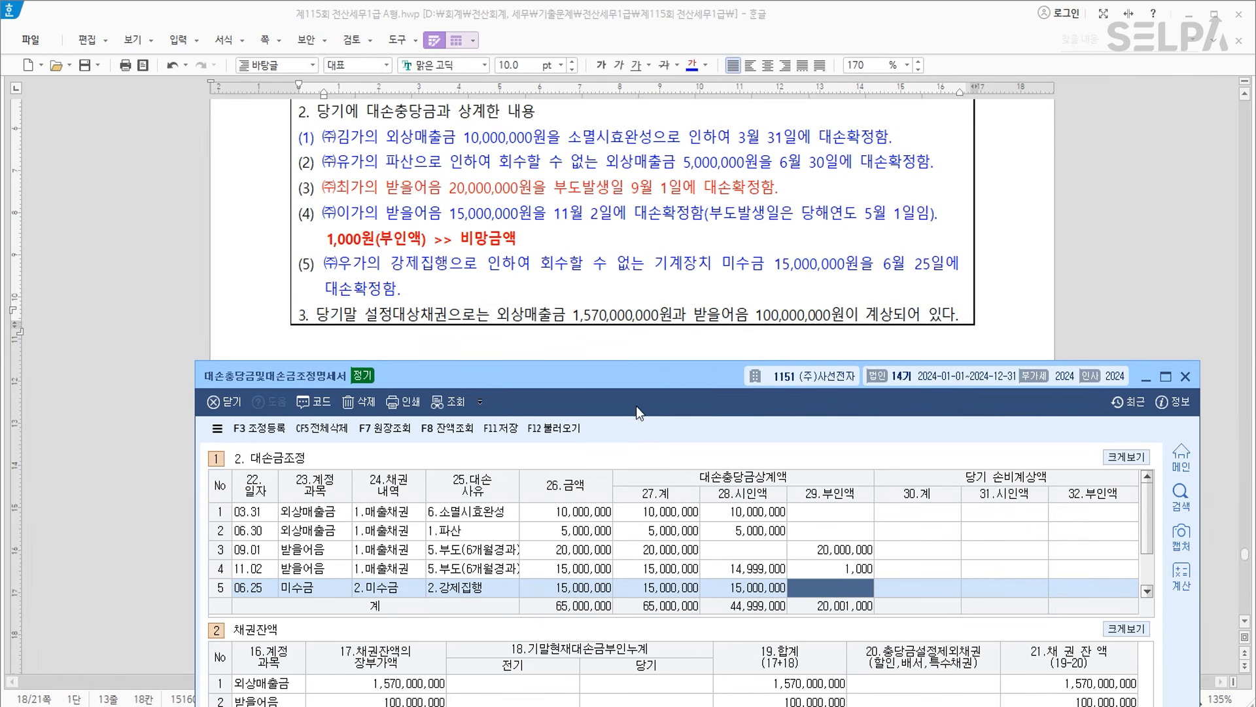
Delete the 외상매출금, 받을어음 and 미수금 rows from the 채권잔액 grid.
click(412, 687)
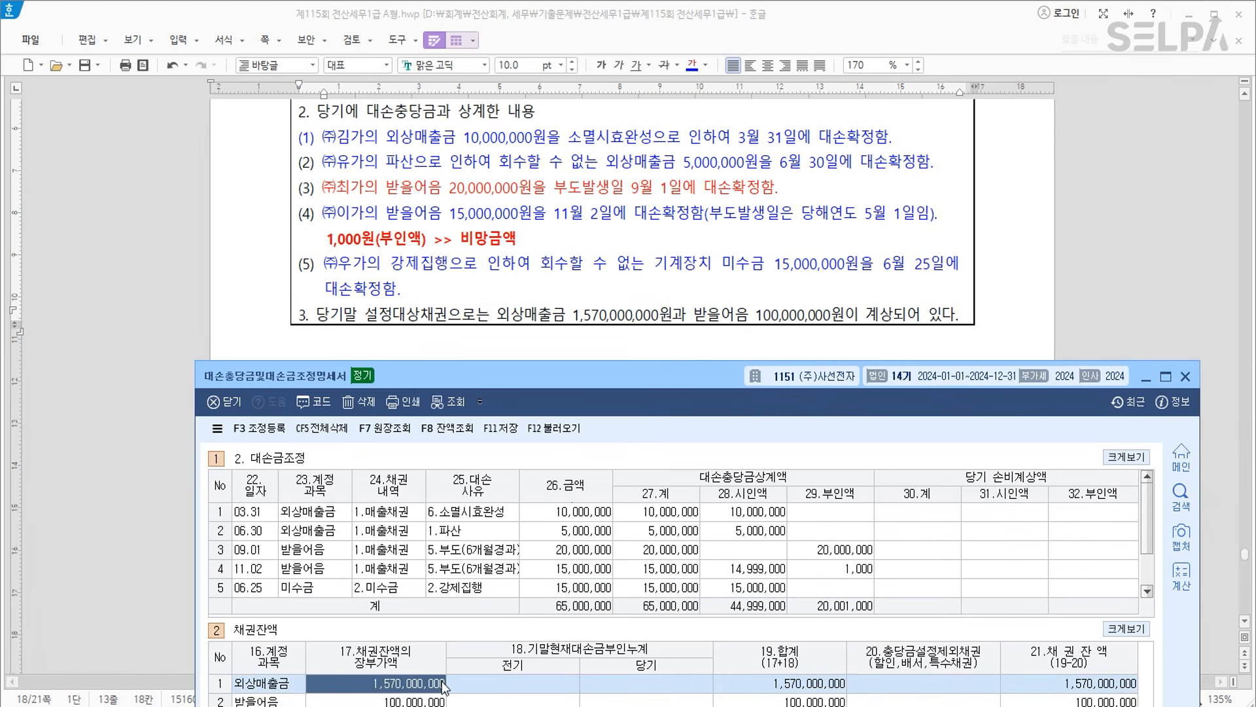
click(418, 701)
drag(603, 371, 602, 261)
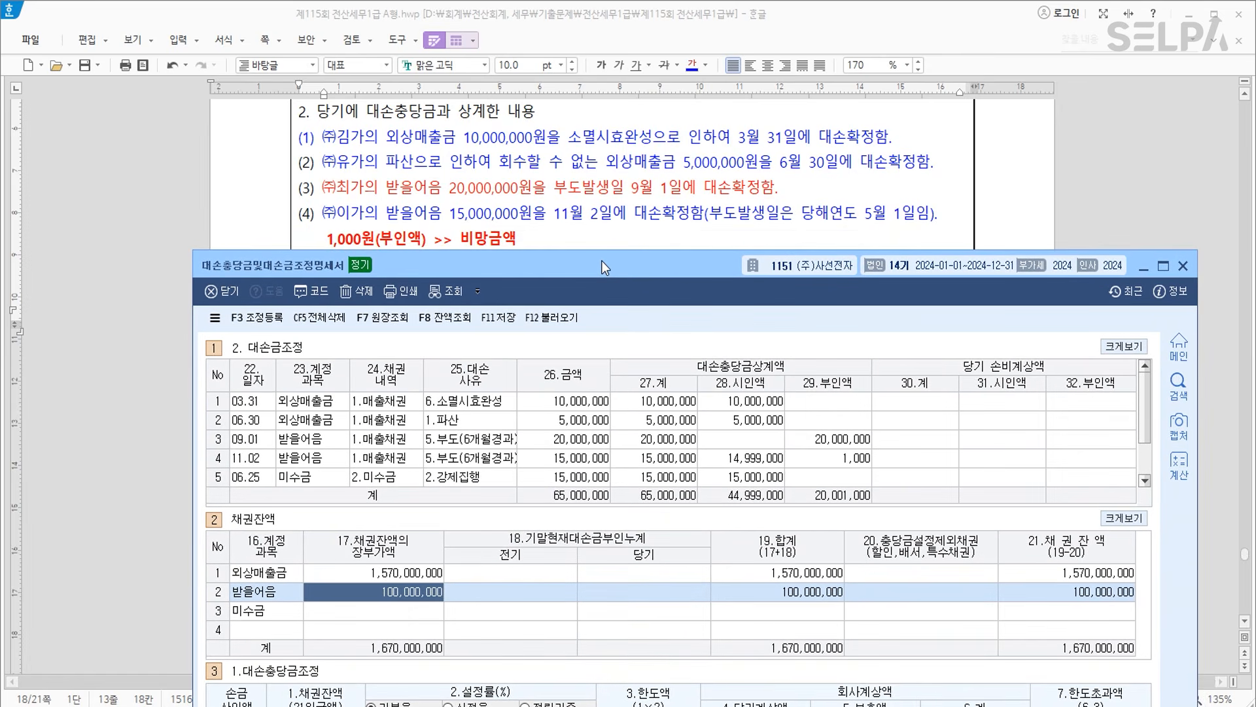
click(289, 574)
key(F5)
key(Return)
key(F5)
key(Return)
key(F5)
key(Return)
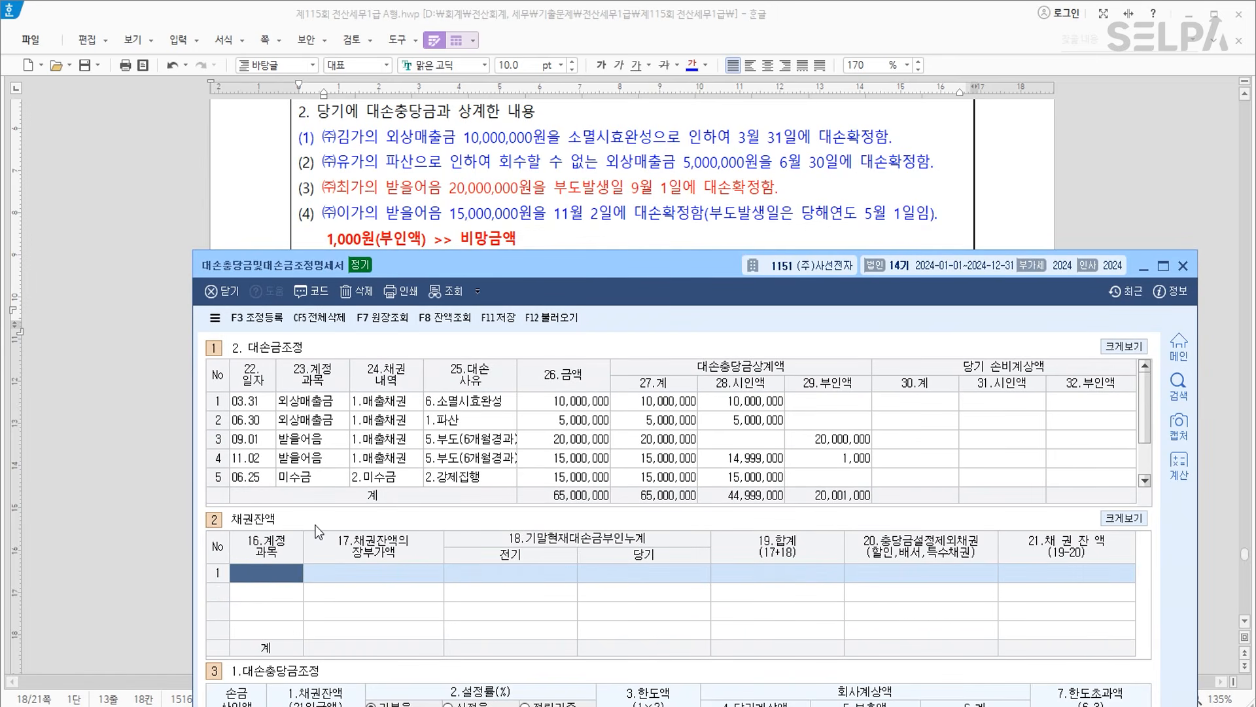
Re-enter balances 108 외상매출금 1,570,000,000 and 110 받을어음 100,000,000, checking the 20,001,000 disallowance.
text(108)
key(Return)
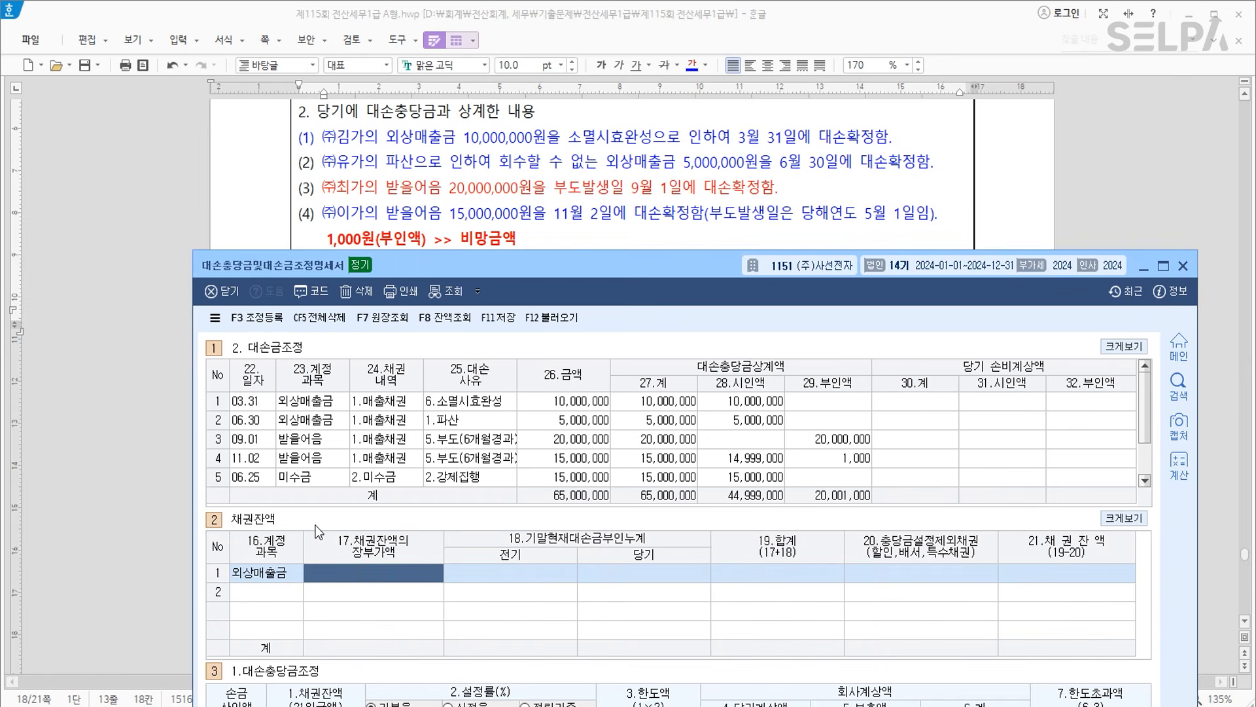
text(1570000000)
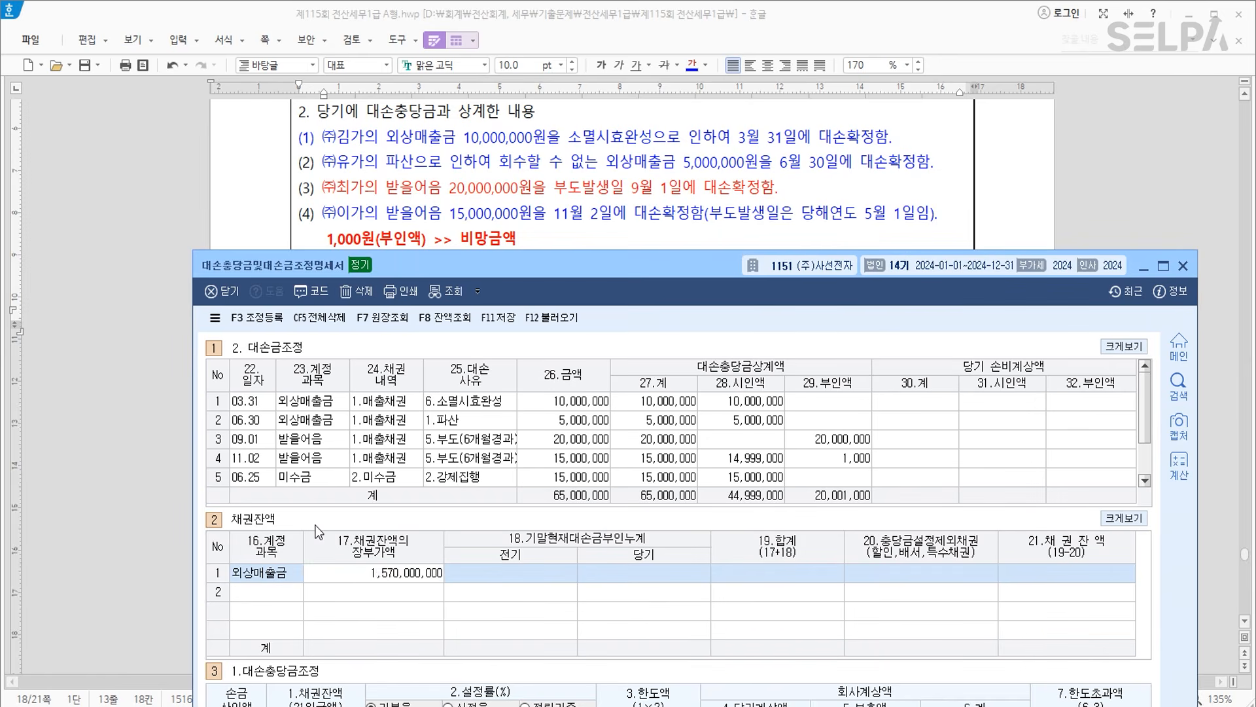
key(Return)
key(Down)
text(110)
key(Return)
text(100,000,000)
key(Return)
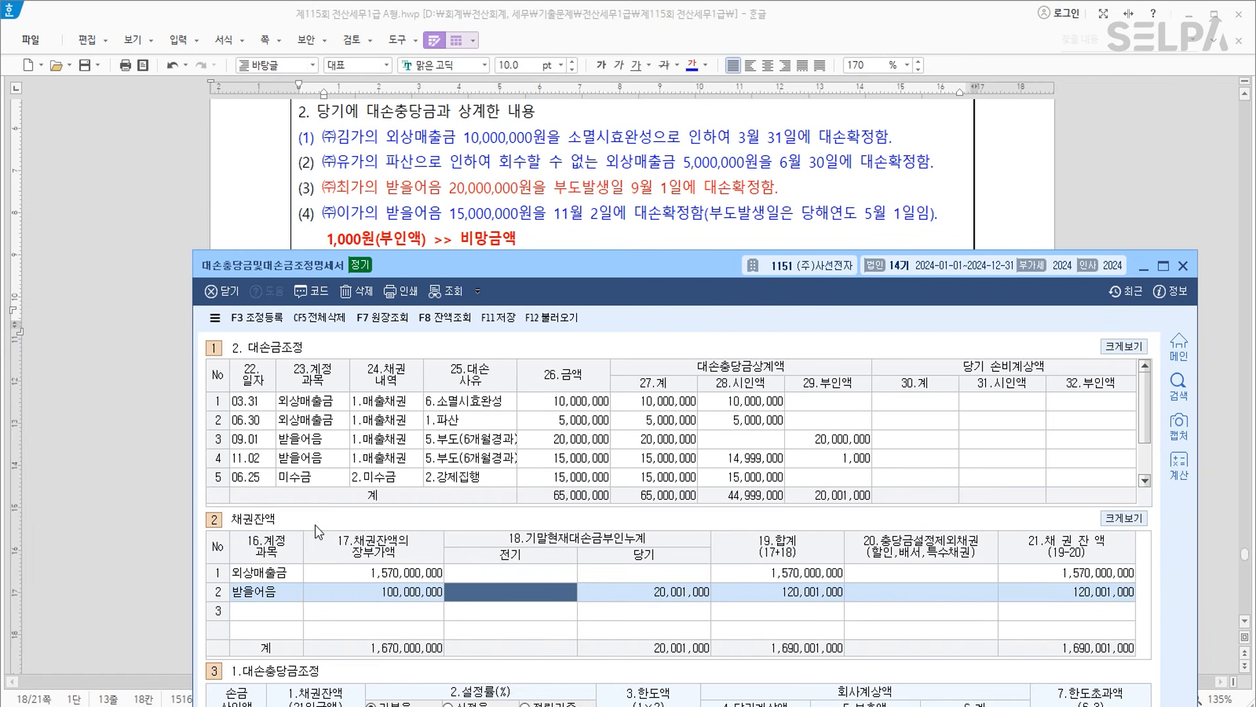
click(645, 594)
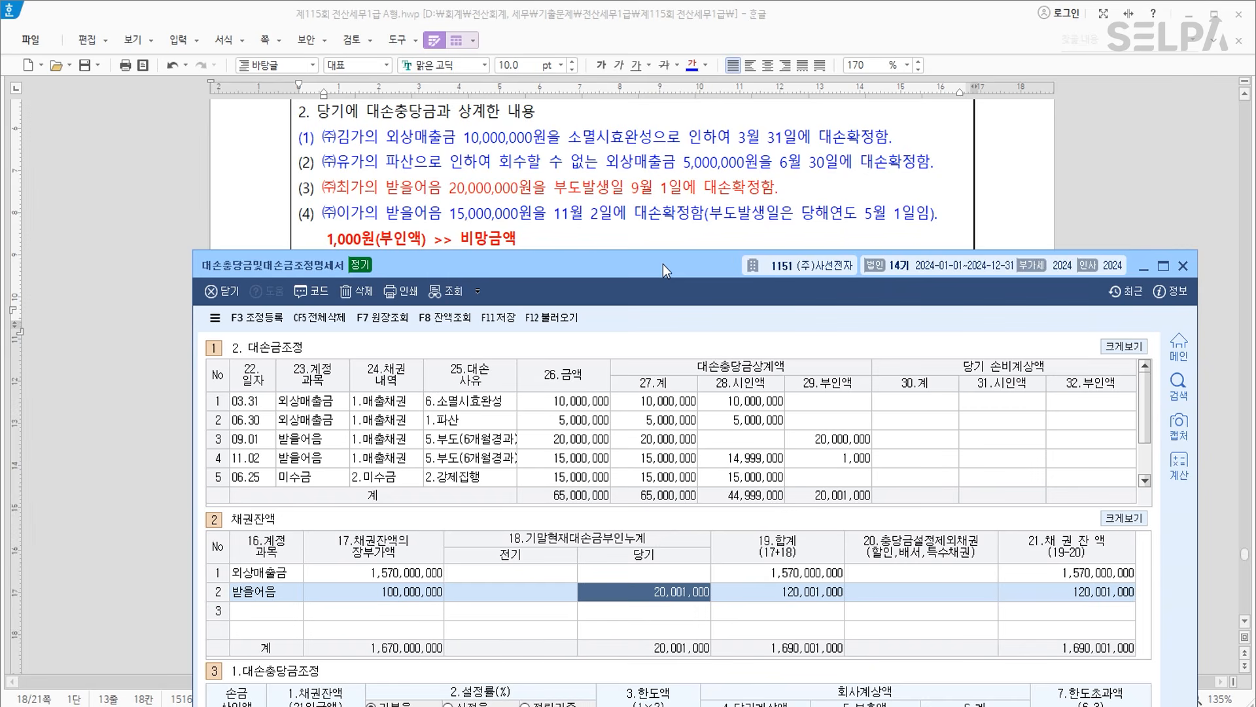
drag(666, 257, 666, 144)
click(703, 168)
Enter 80,000,000 as the opening allowance balance and 8,795,000 as the prior disallowed amount (item 10).
scroll(703, 168, up, 6)
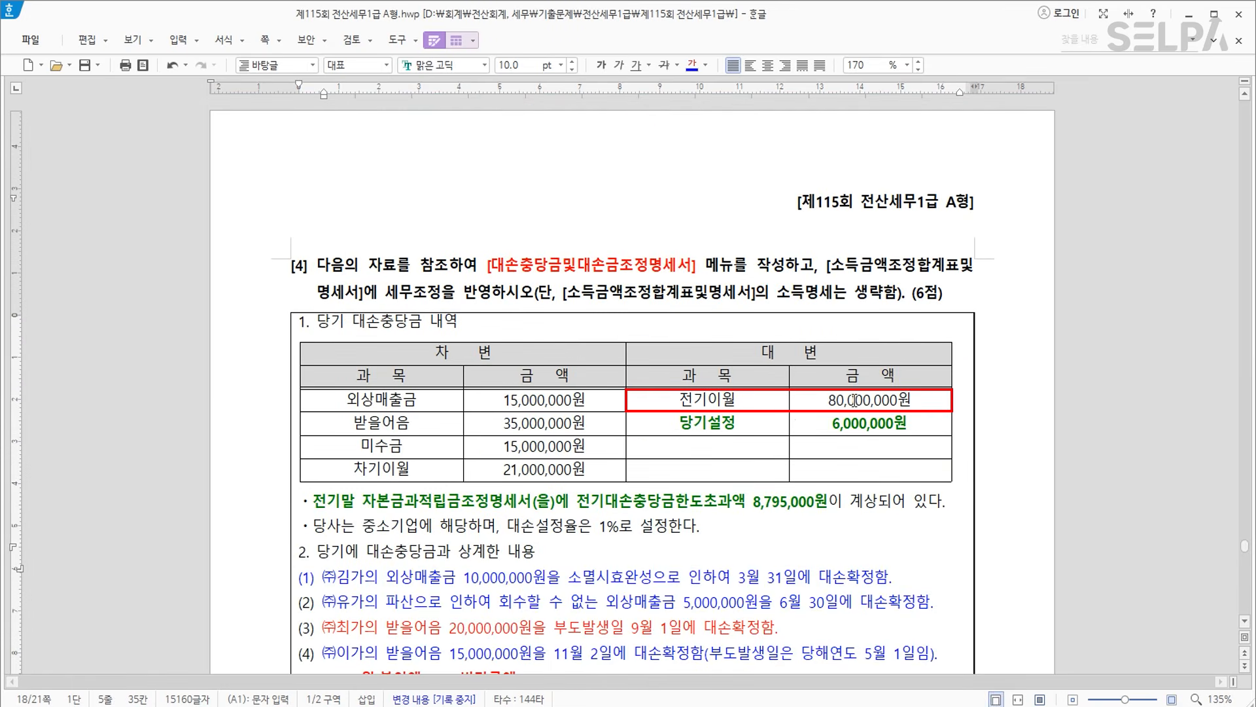
key(alt+Tab)
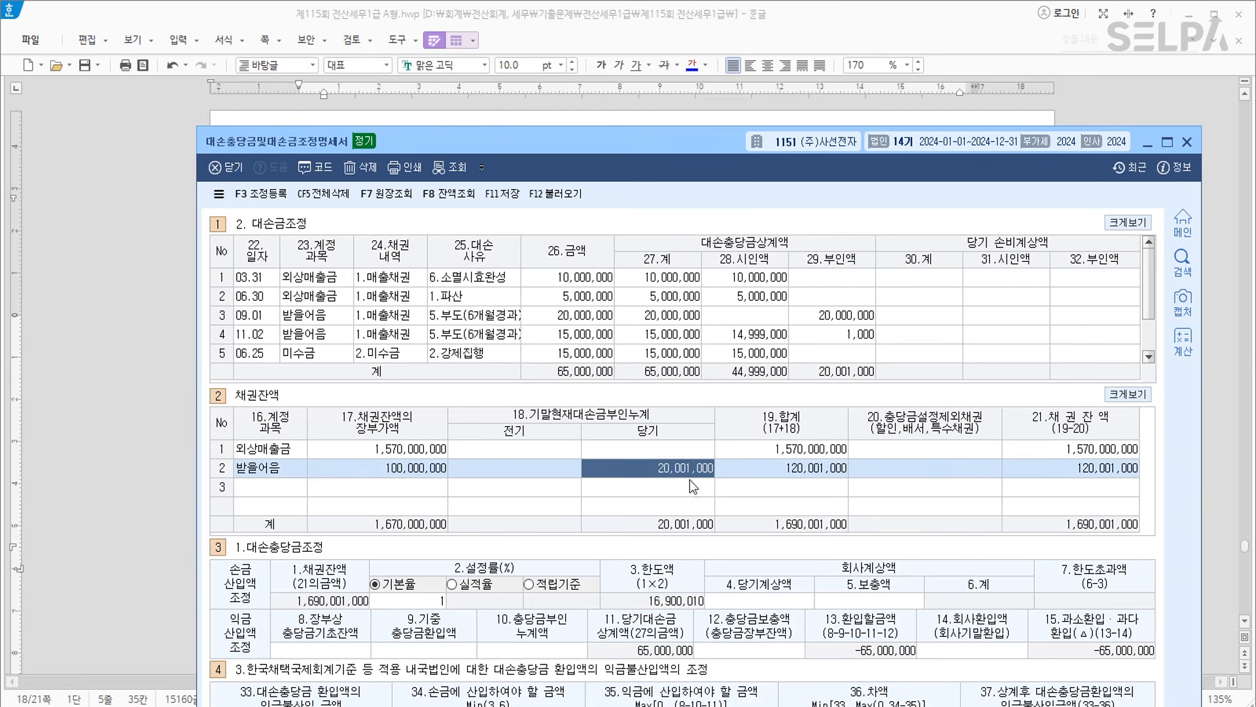
click(343, 653)
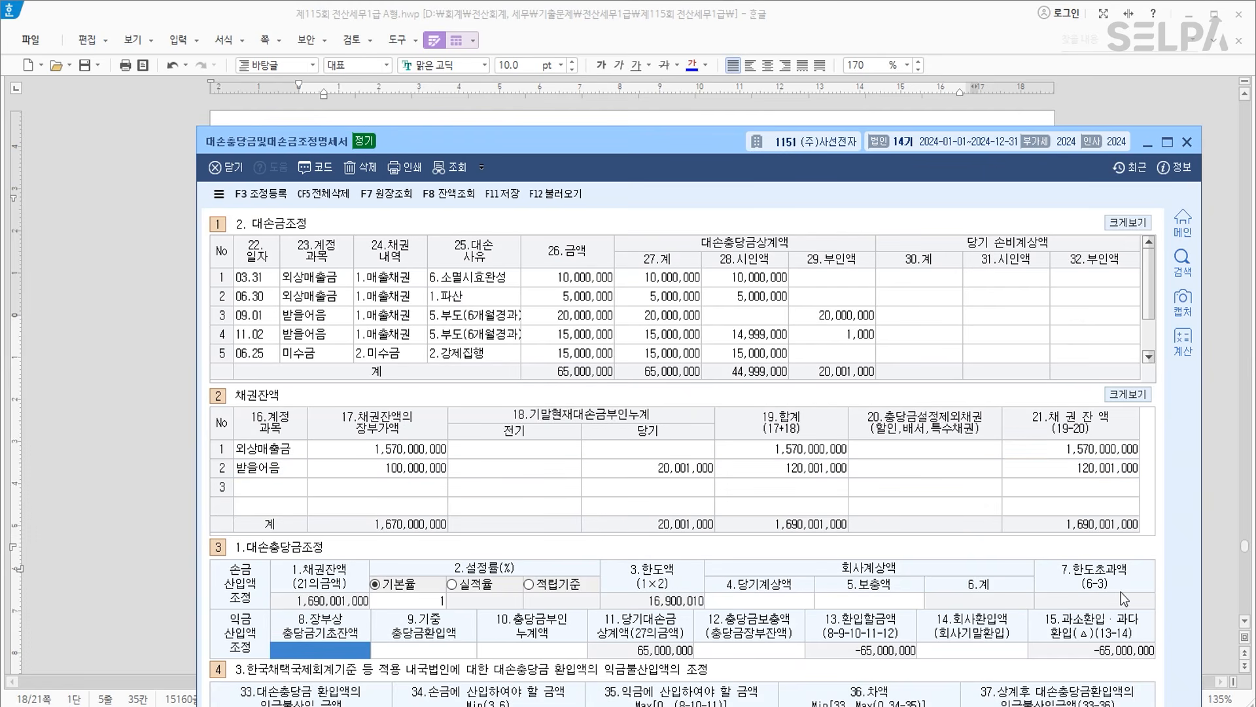
text(80000000)
key(Return)
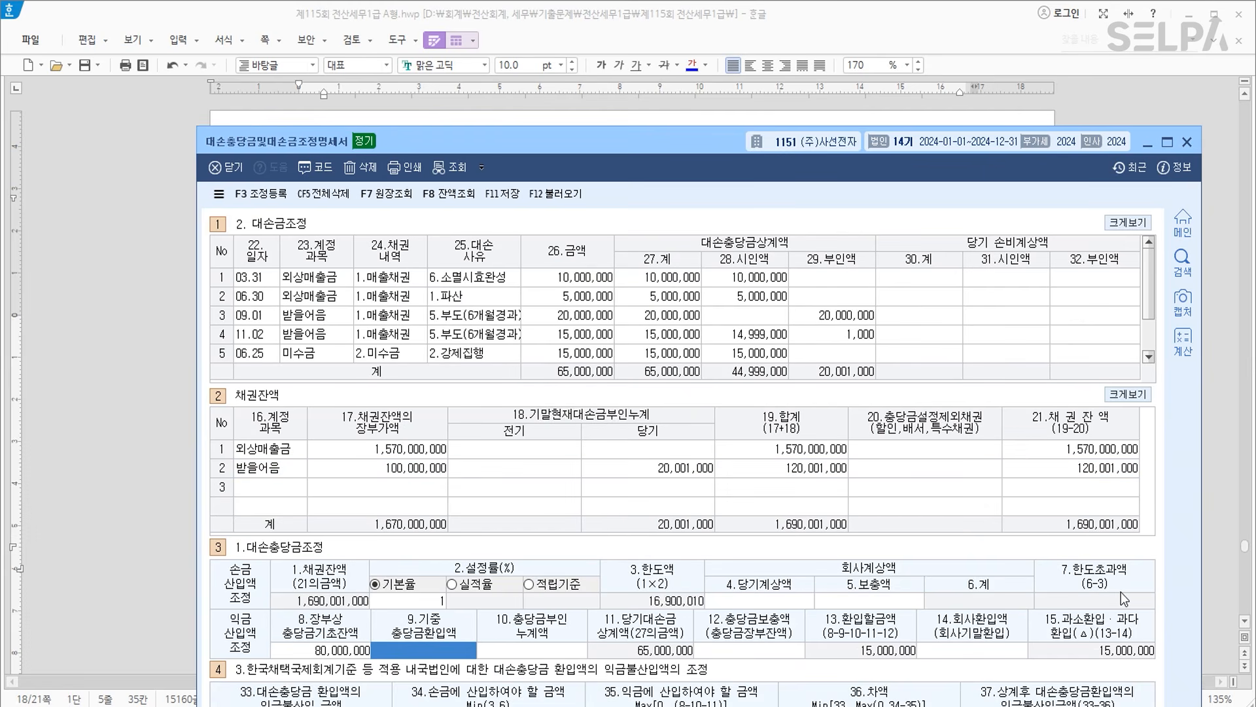
key(Return)
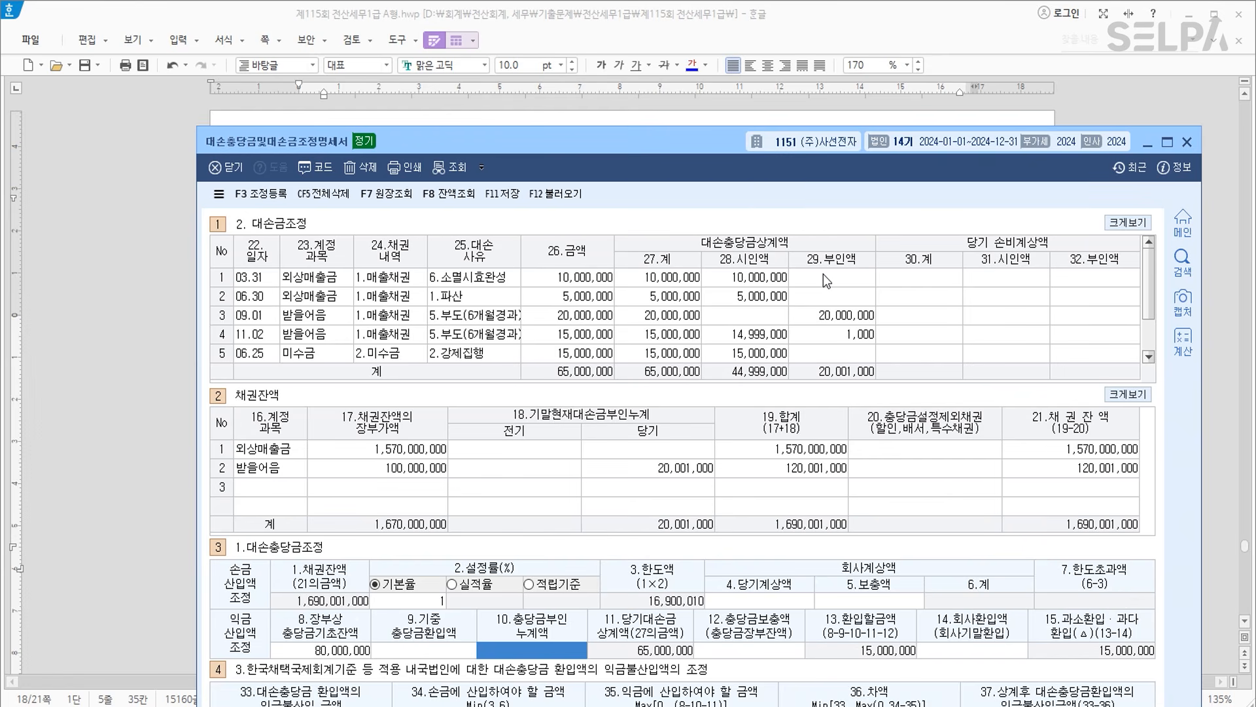
text(8,795,000)
key(Return)
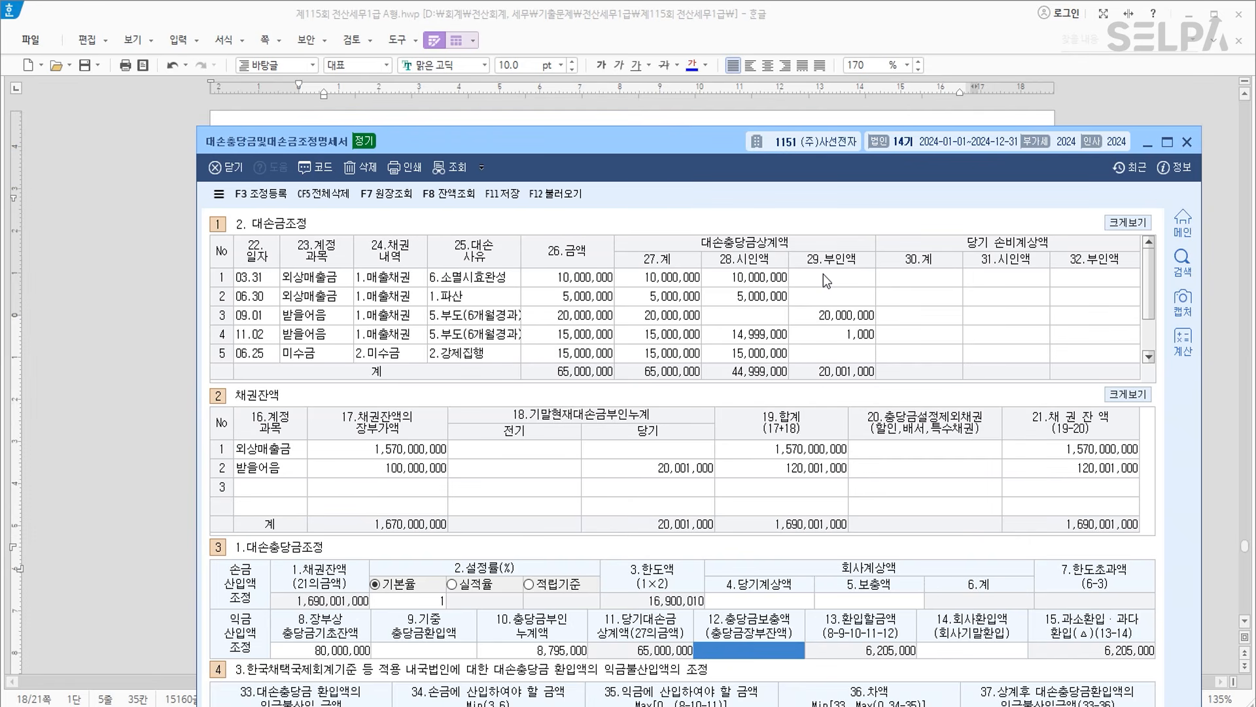
Enter 15,000,000 as the supplemented balance (item 12) and 6,000,000 as the current-year charge.
drag(717, 147, 700, 114)
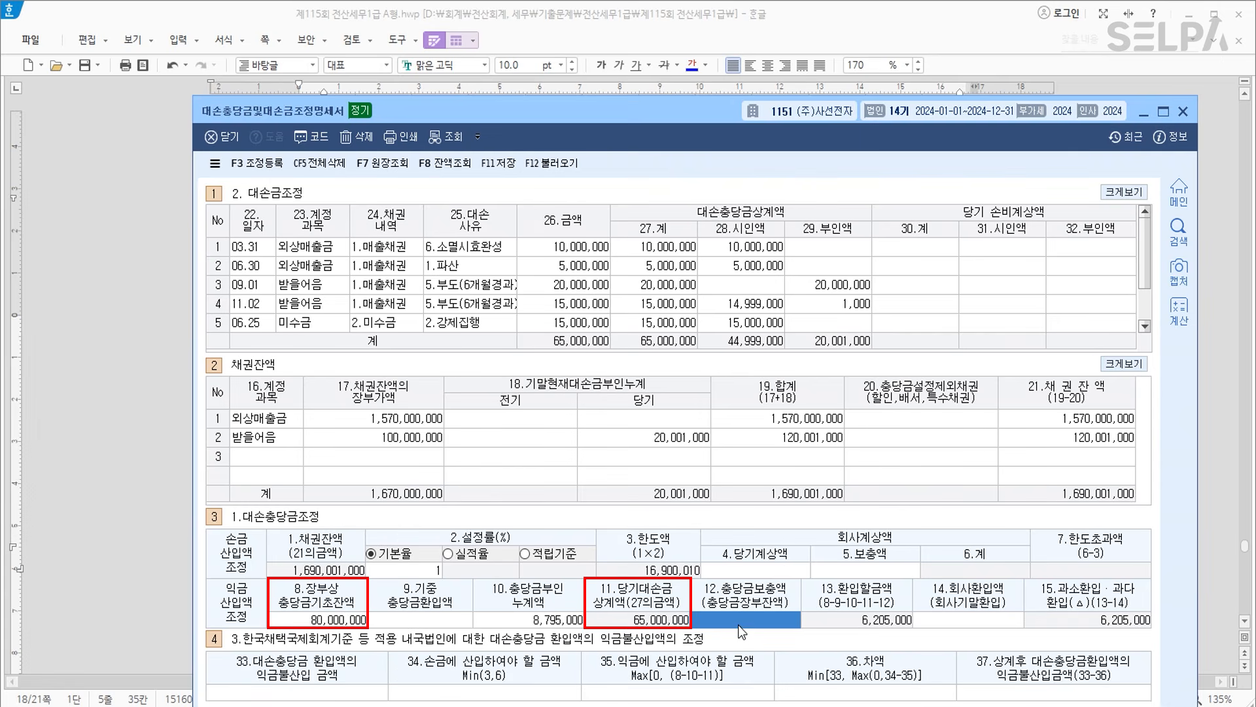
text(15000000)
key(Return)
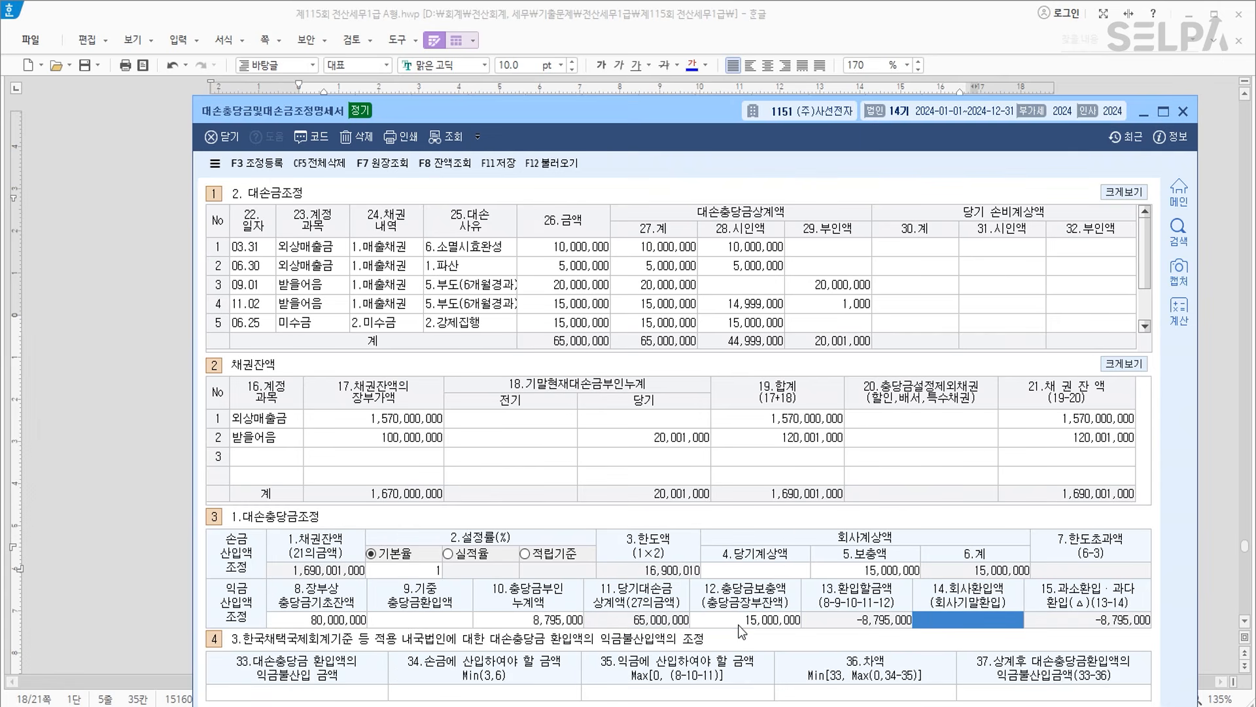
click(777, 570)
drag(703, 124, 705, 73)
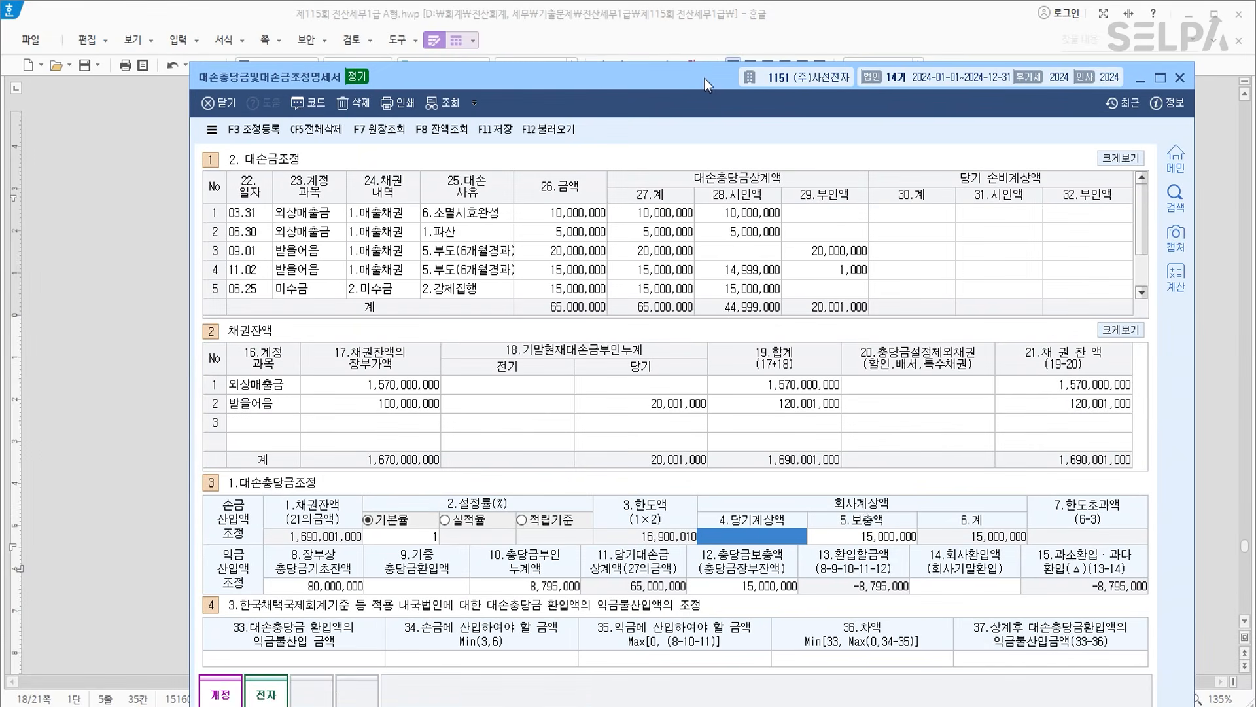
text(6000000)
key(Return)
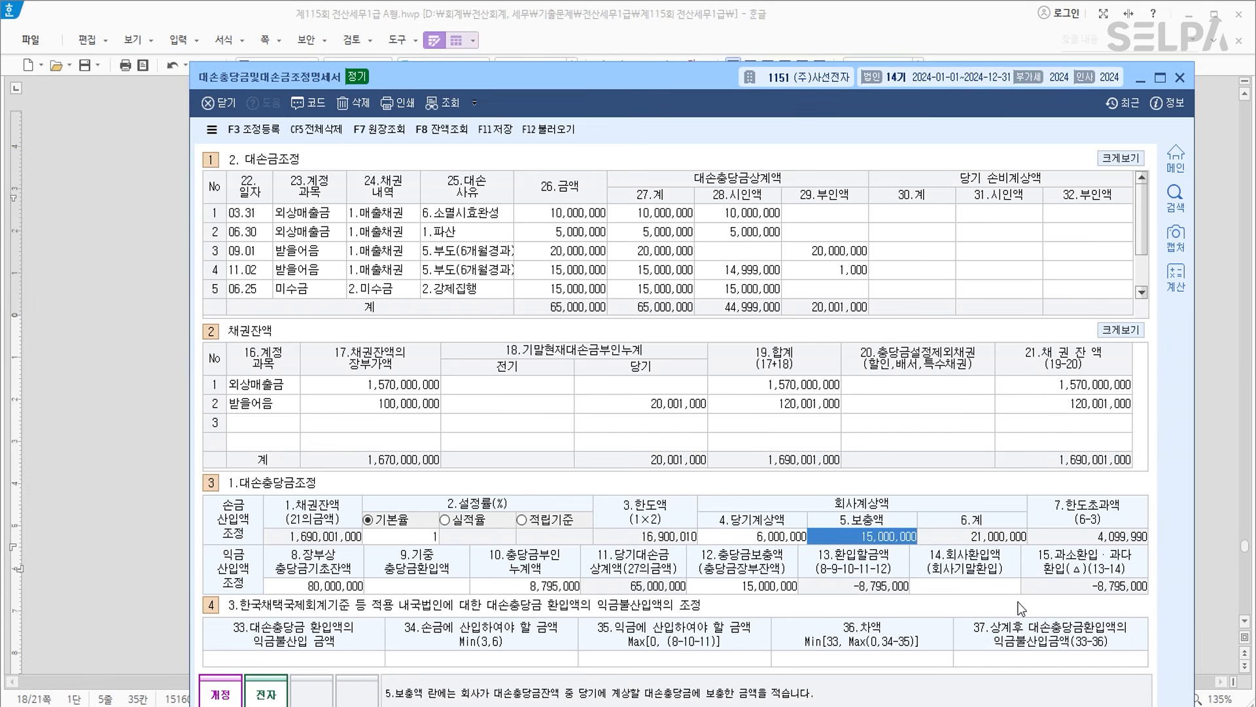
click(273, 134)
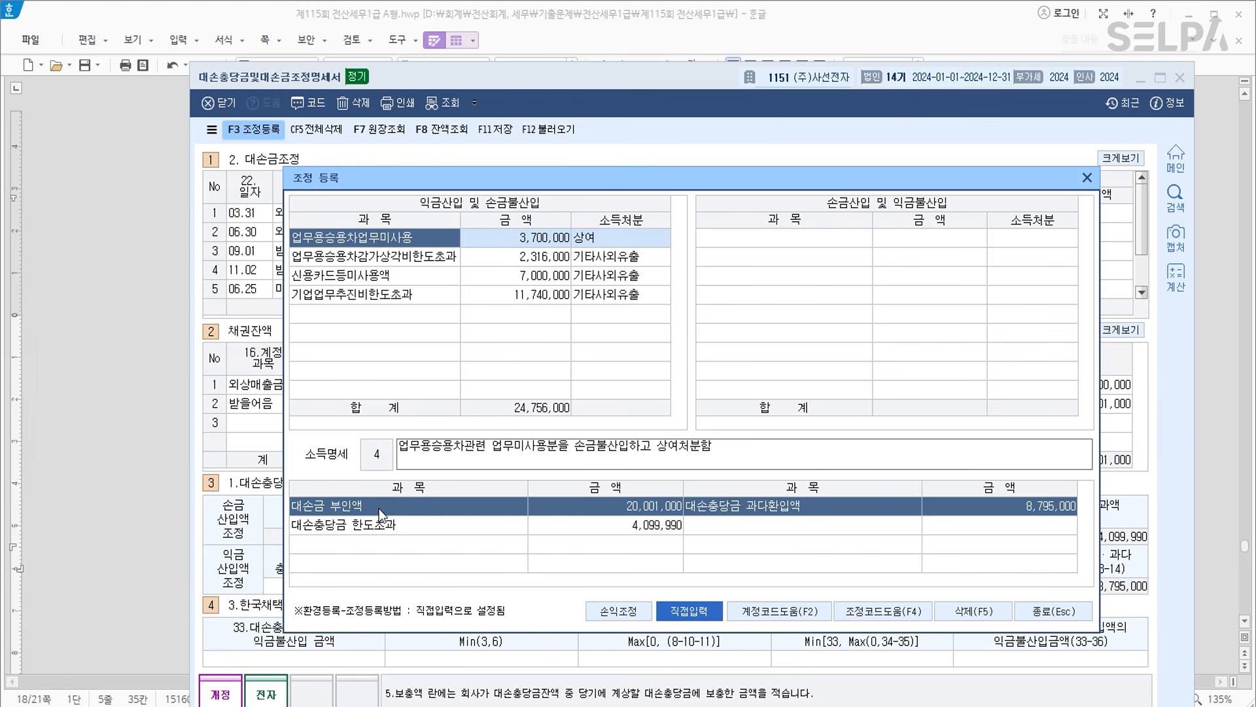
Register 대손금부인 of 20,001,000 as 유보발생 in the inclusion list.
click(375, 317)
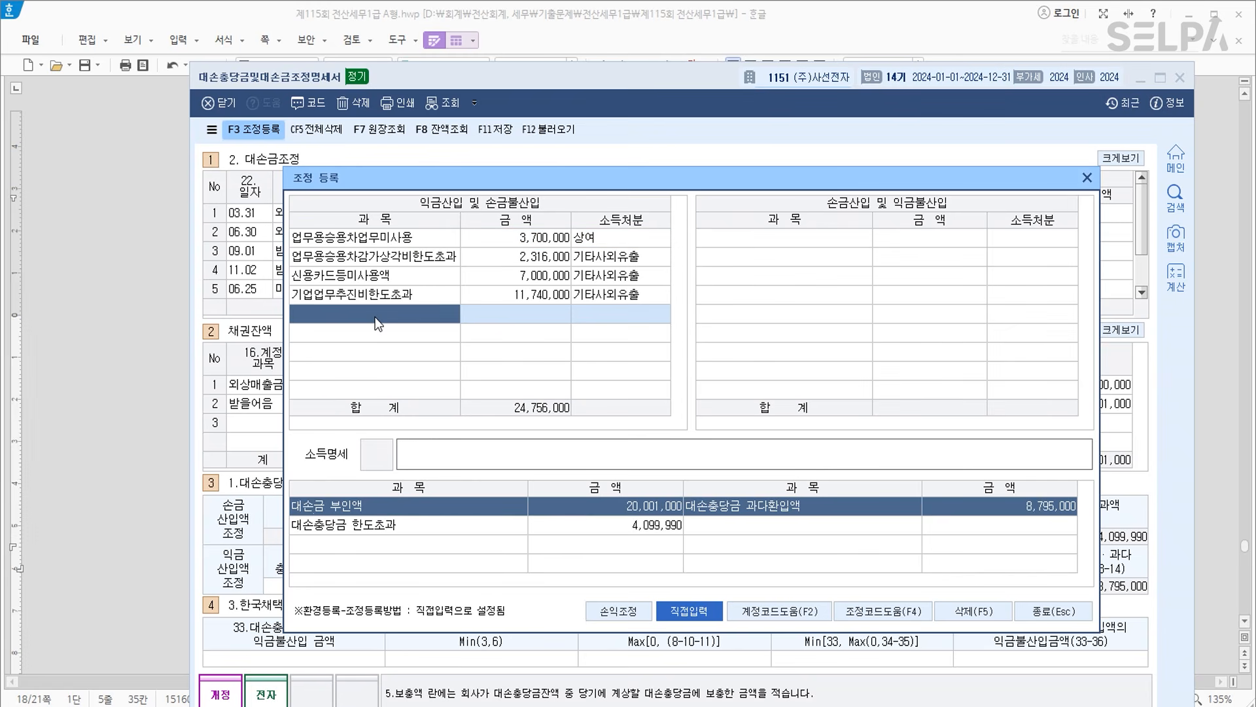
text(받을어음)
key(Return)
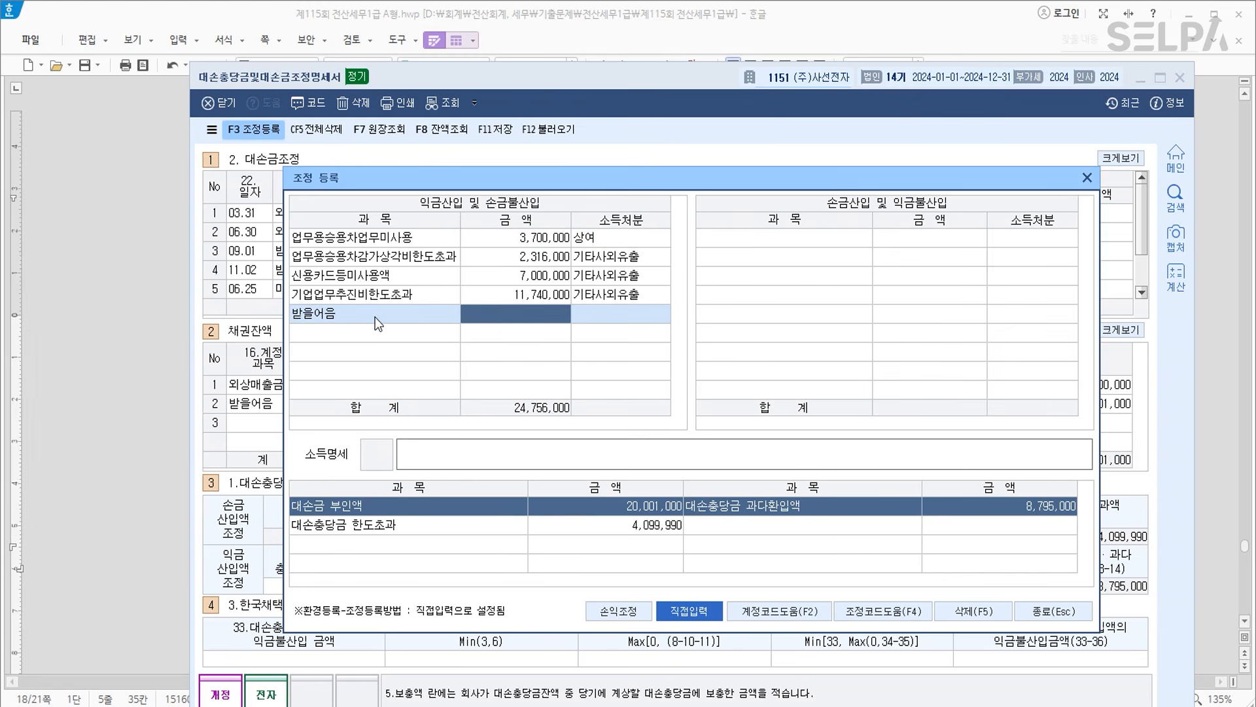
click(375, 317)
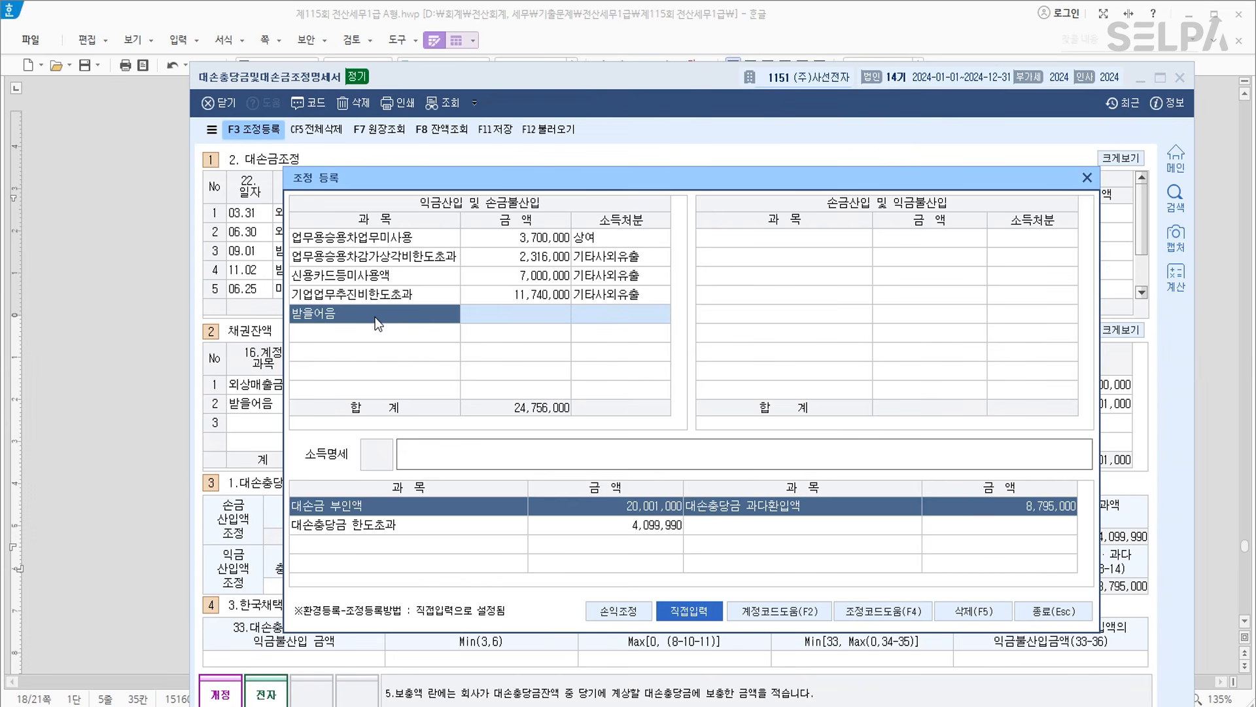
key(F4)
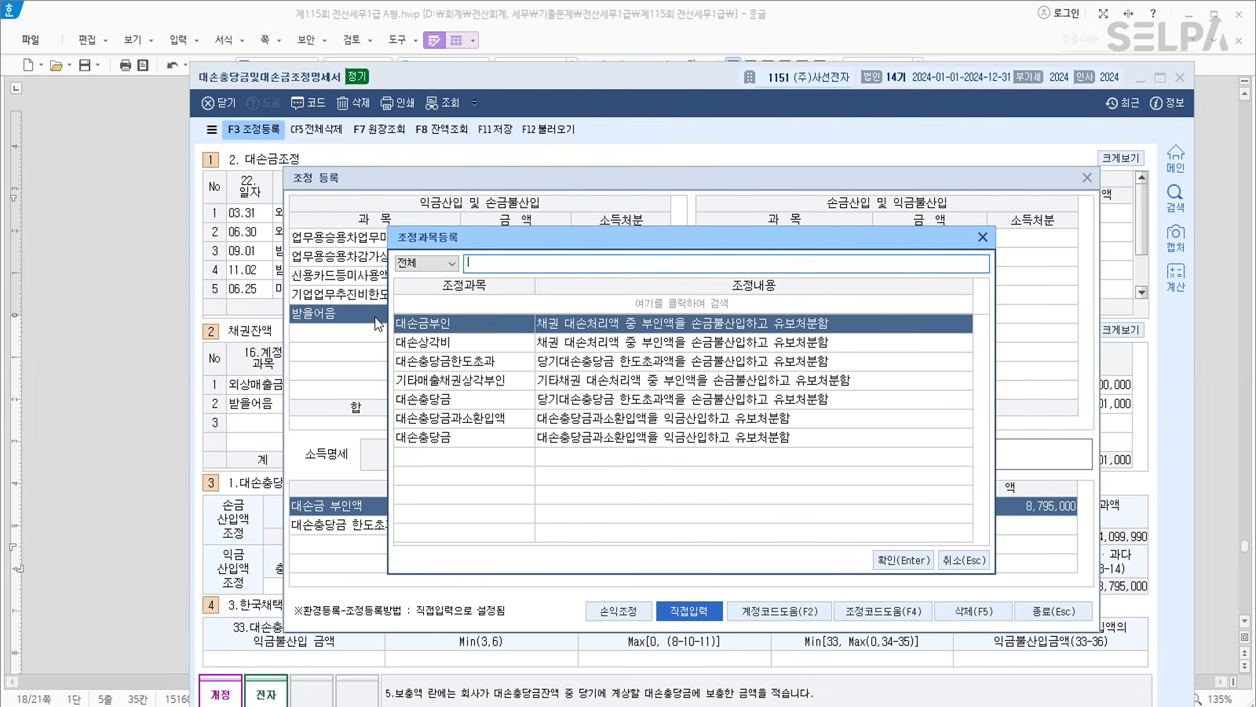
key(Return)
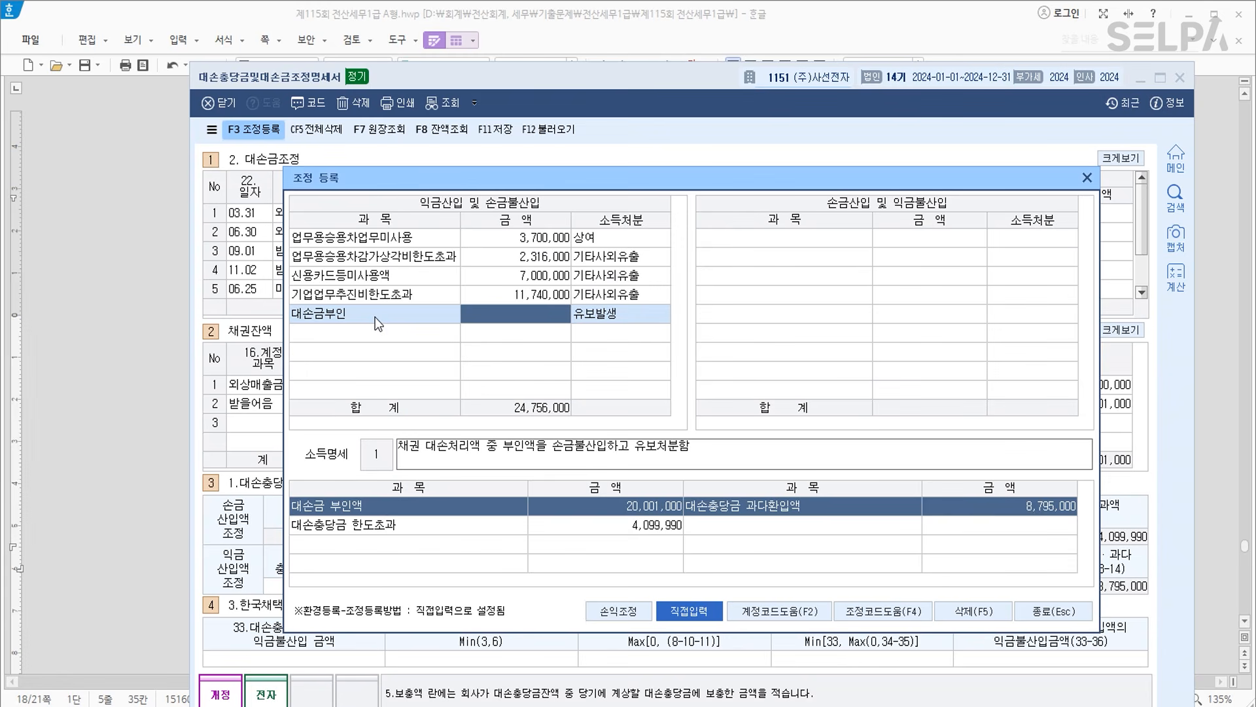
text(20)
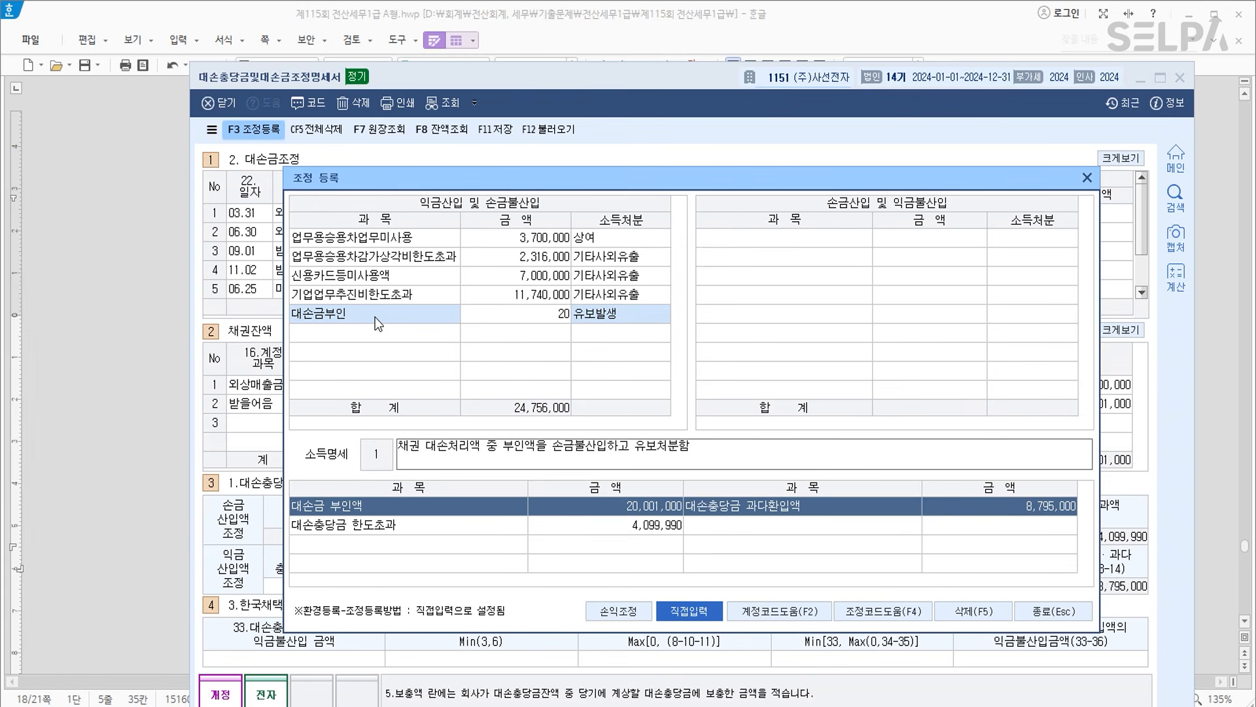
text(0010000)
key(Return)
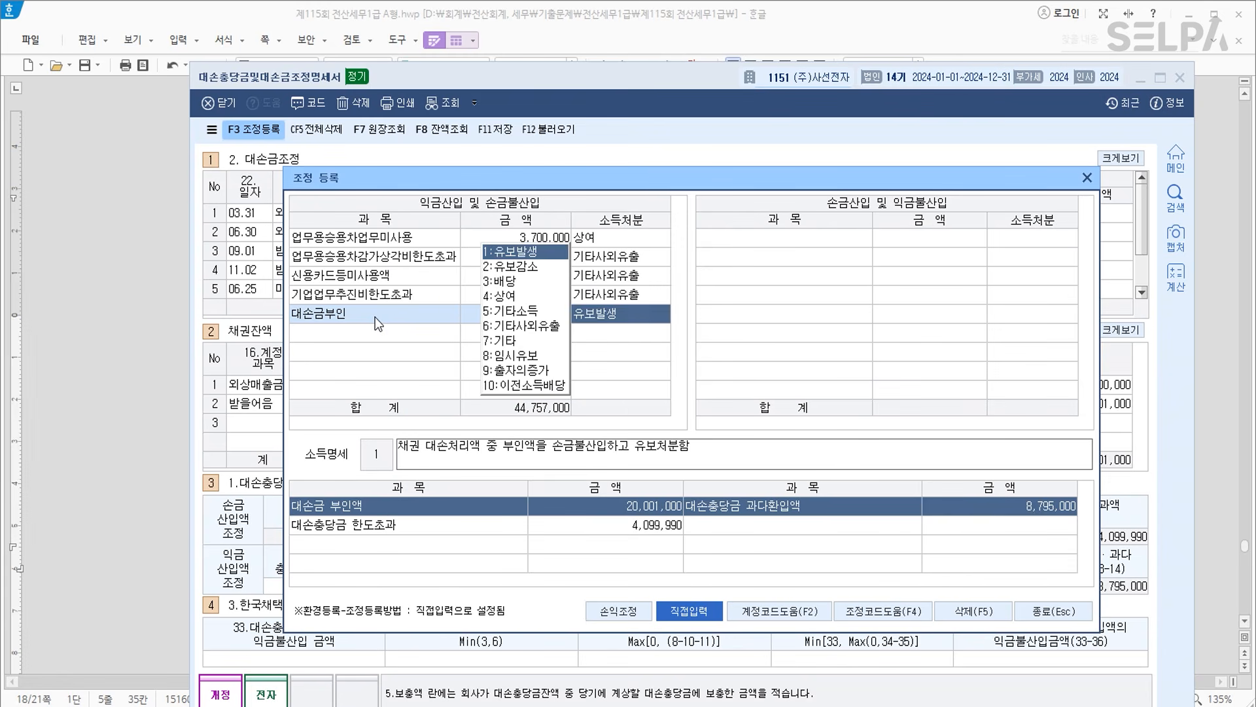
key(Return)
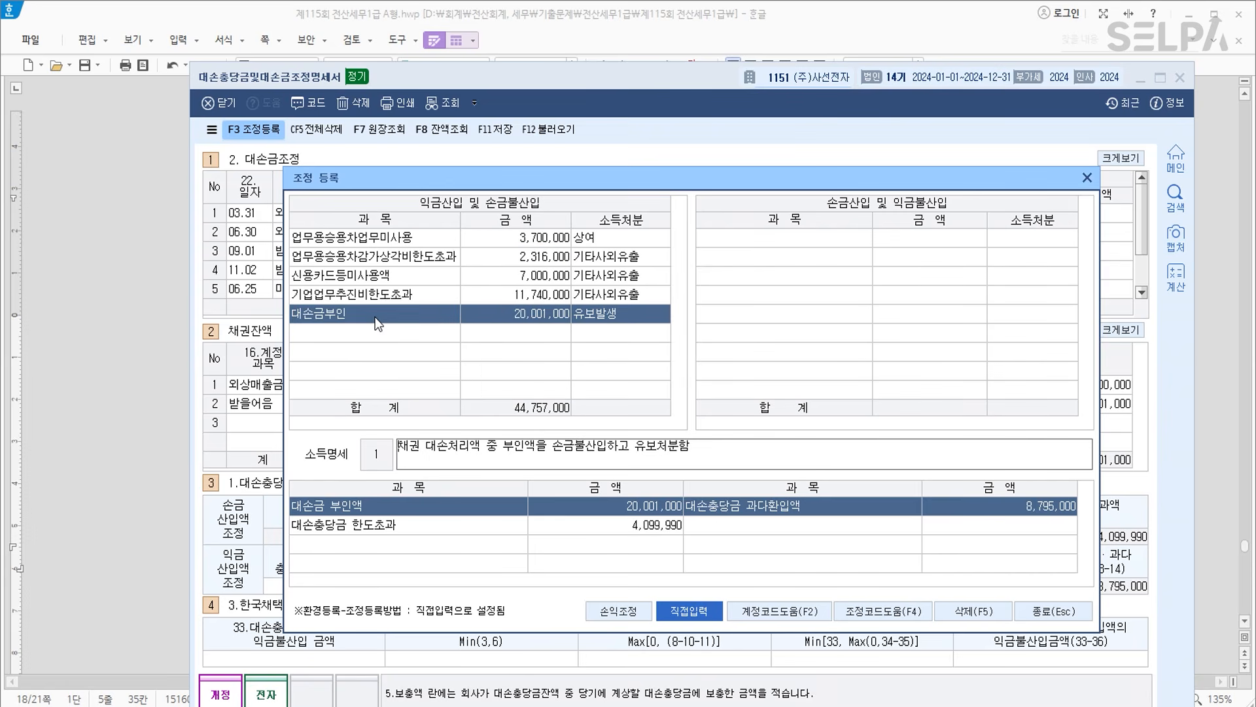
key(Return)
Add 대손충당금한도초과 of 4,099,990 as 유보발생.
key(F2)
key(Down)
key(Down)
key(Return)
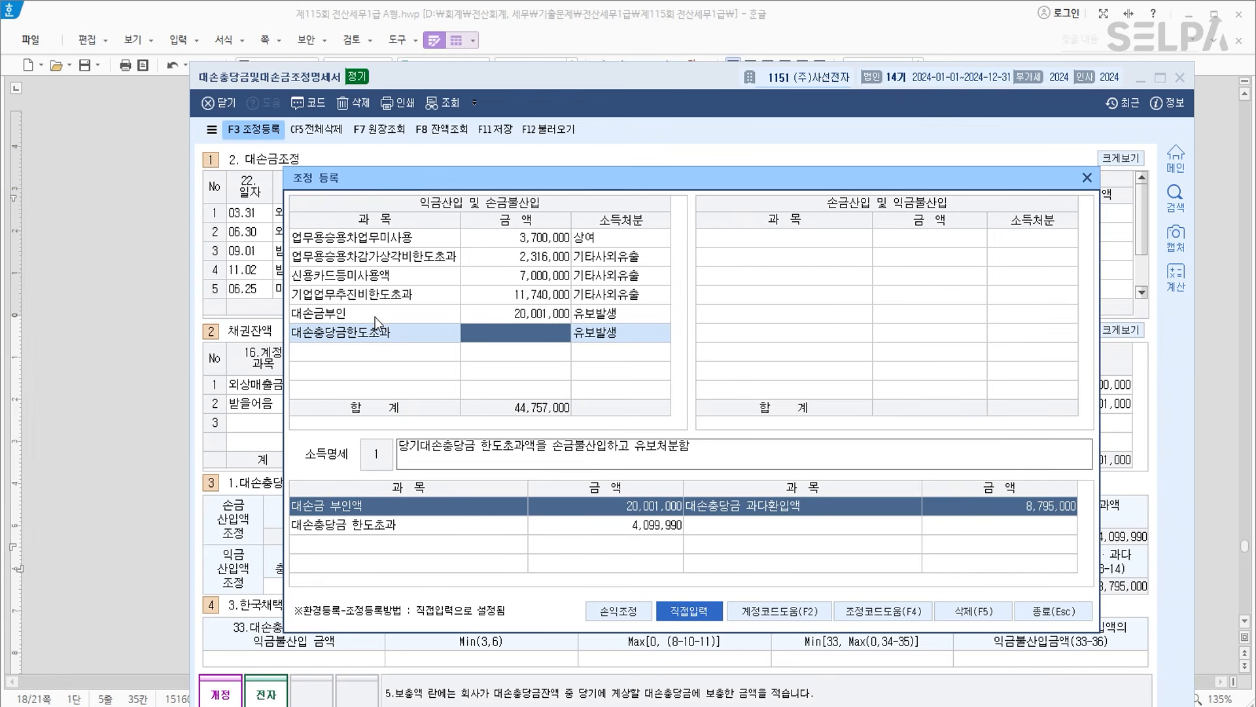
text(4,099,)
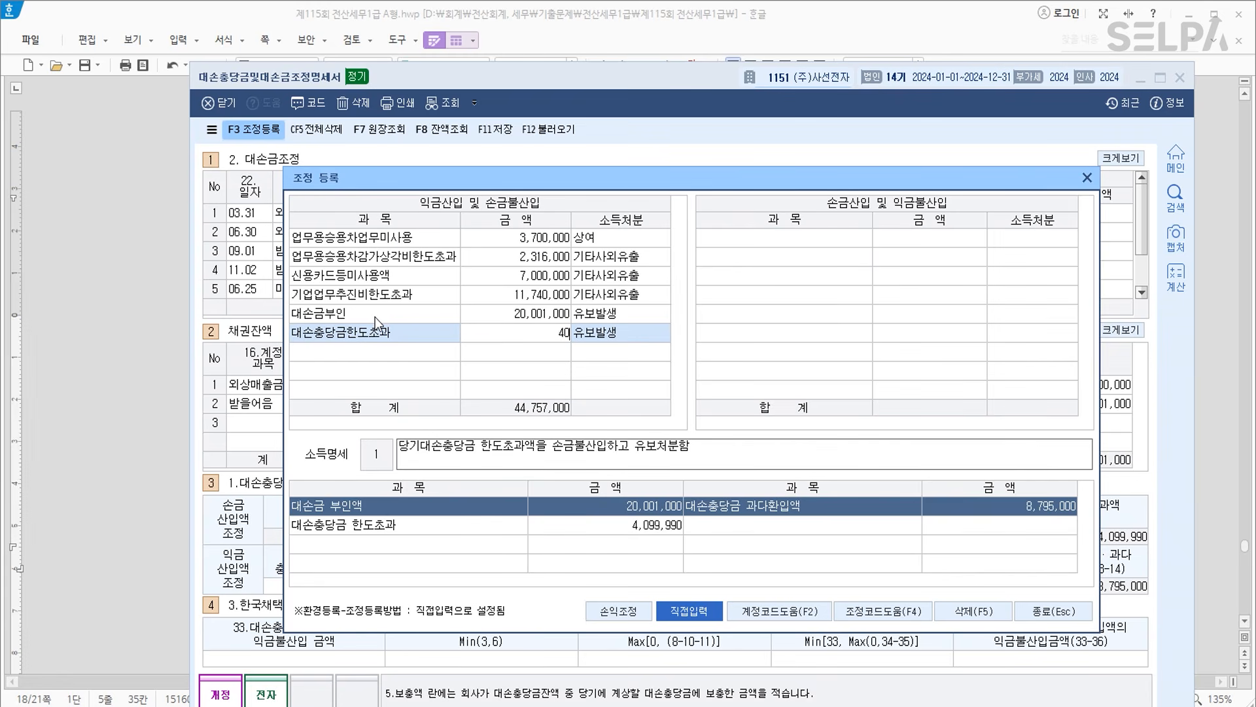
text(990)
key(Return)
key(Return)
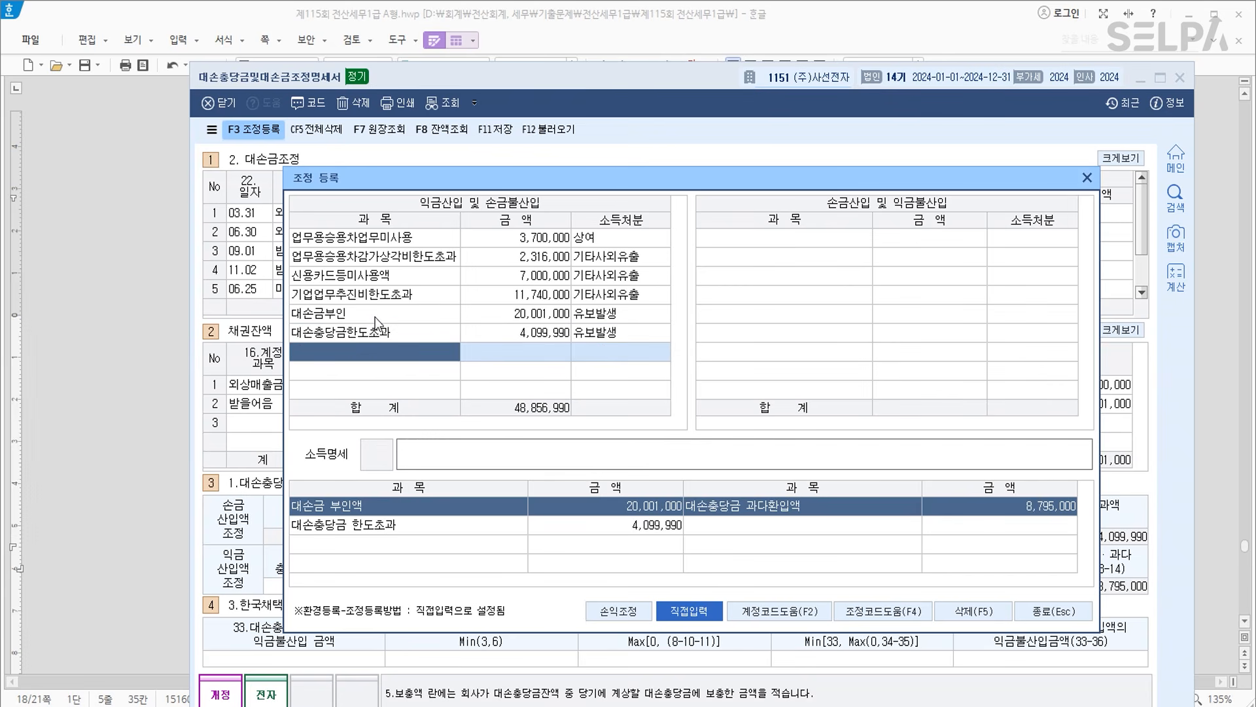
key(Return)
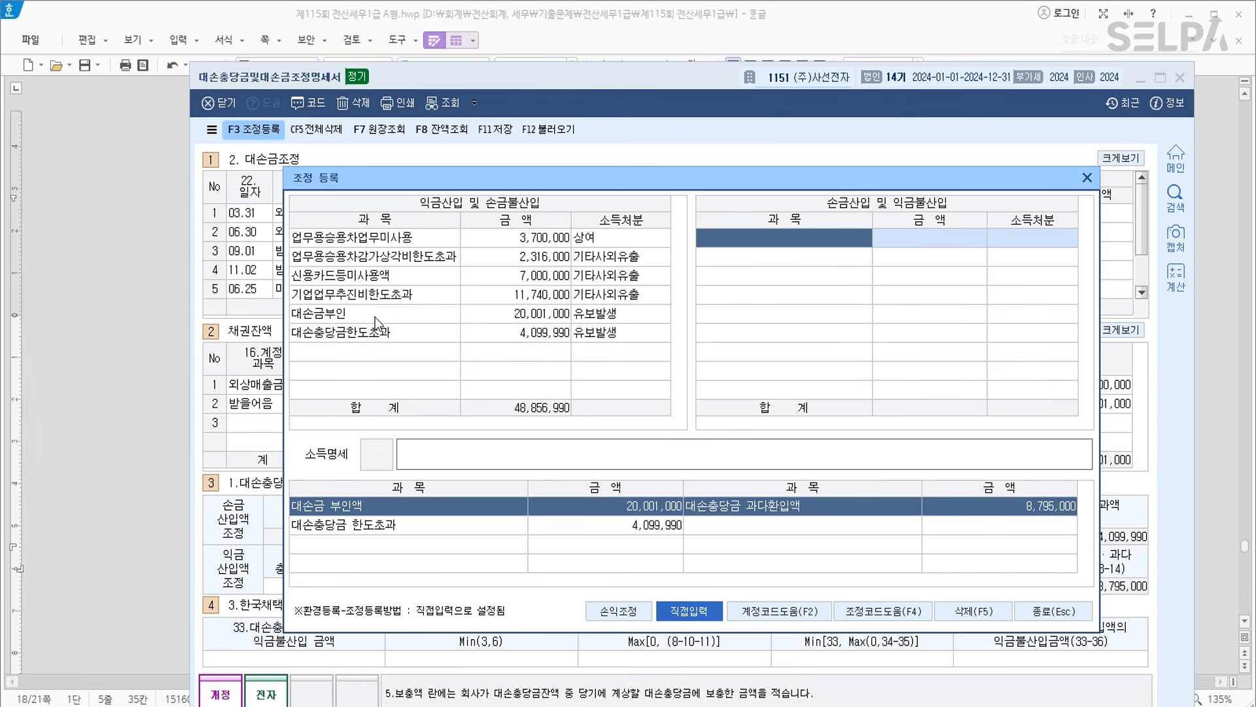
Add 전기대손충당금한도초과 of 8,795,000 as 유보감소 on the deduction side and close the register.
key(F4)
key(Down)
key(Down)
key(Down)
key(Up)
key(Return)
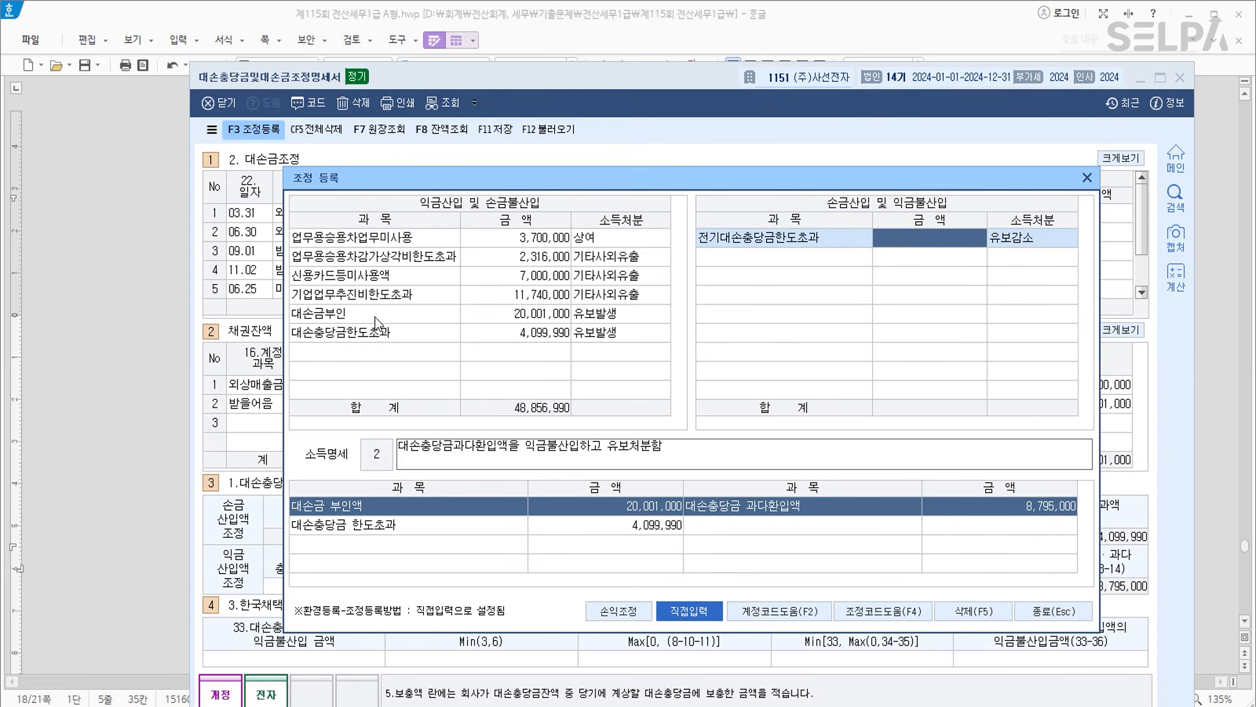
text(8795000)
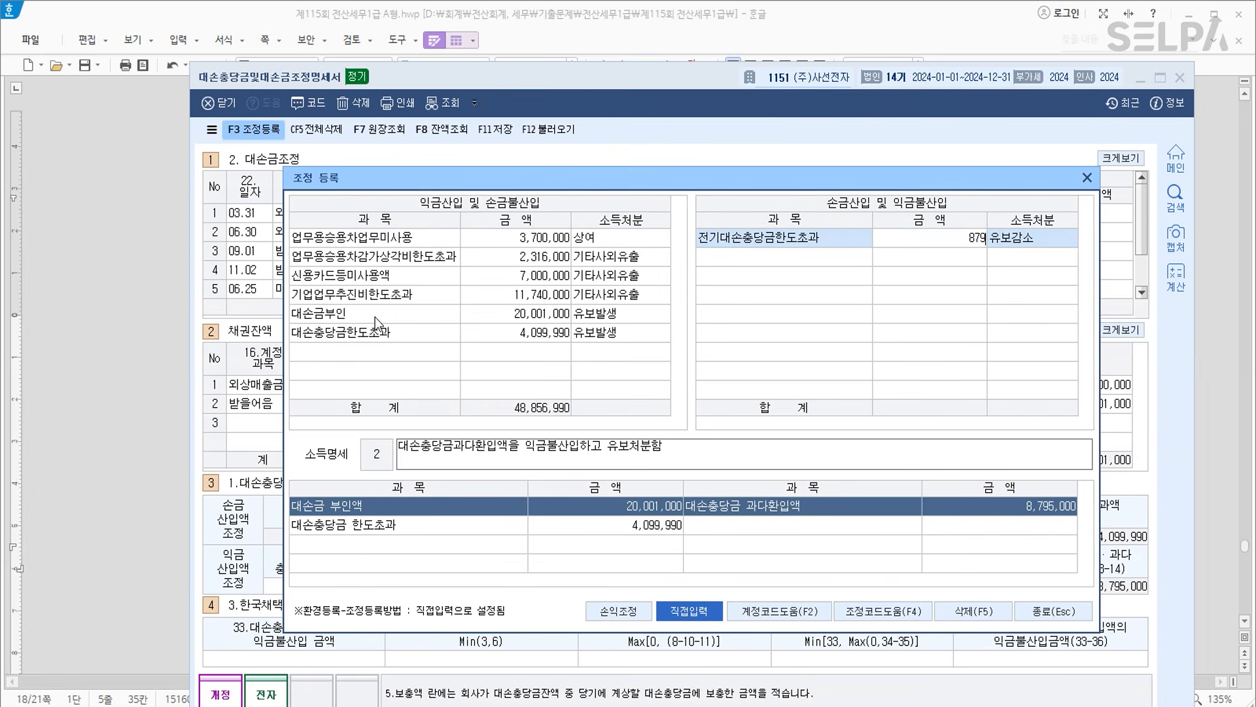
key(Return)
key(Return)
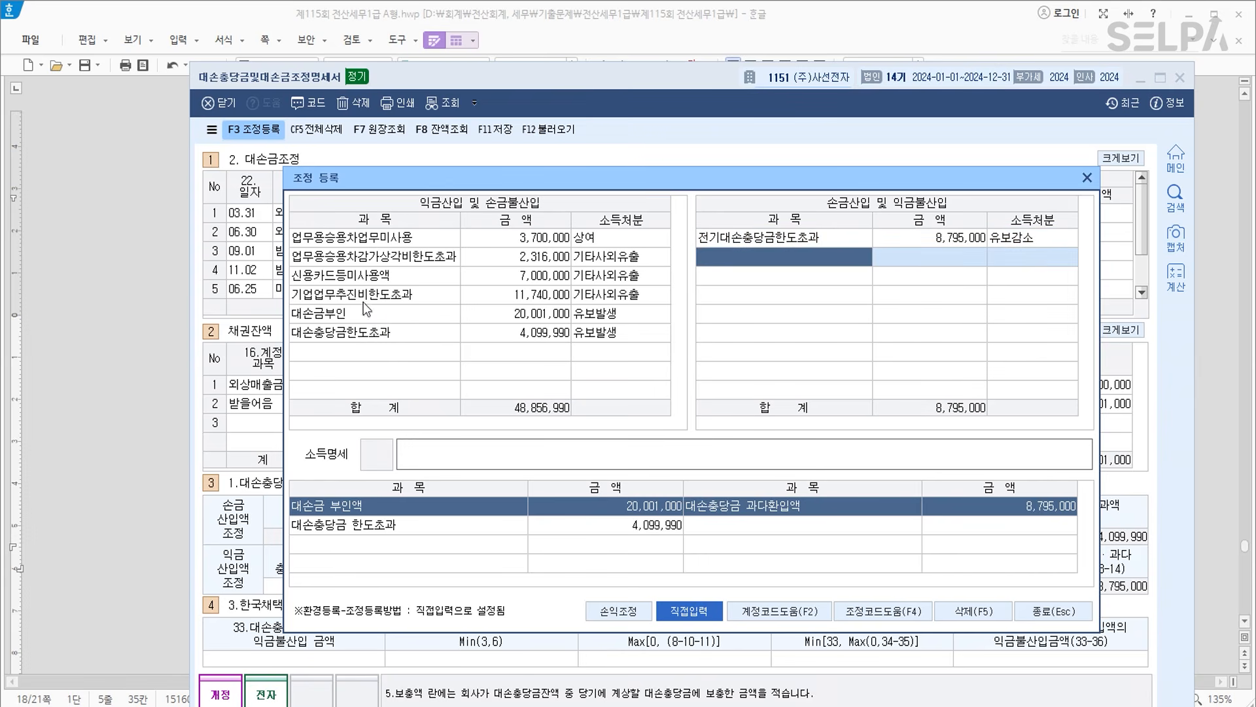
click(1056, 611)
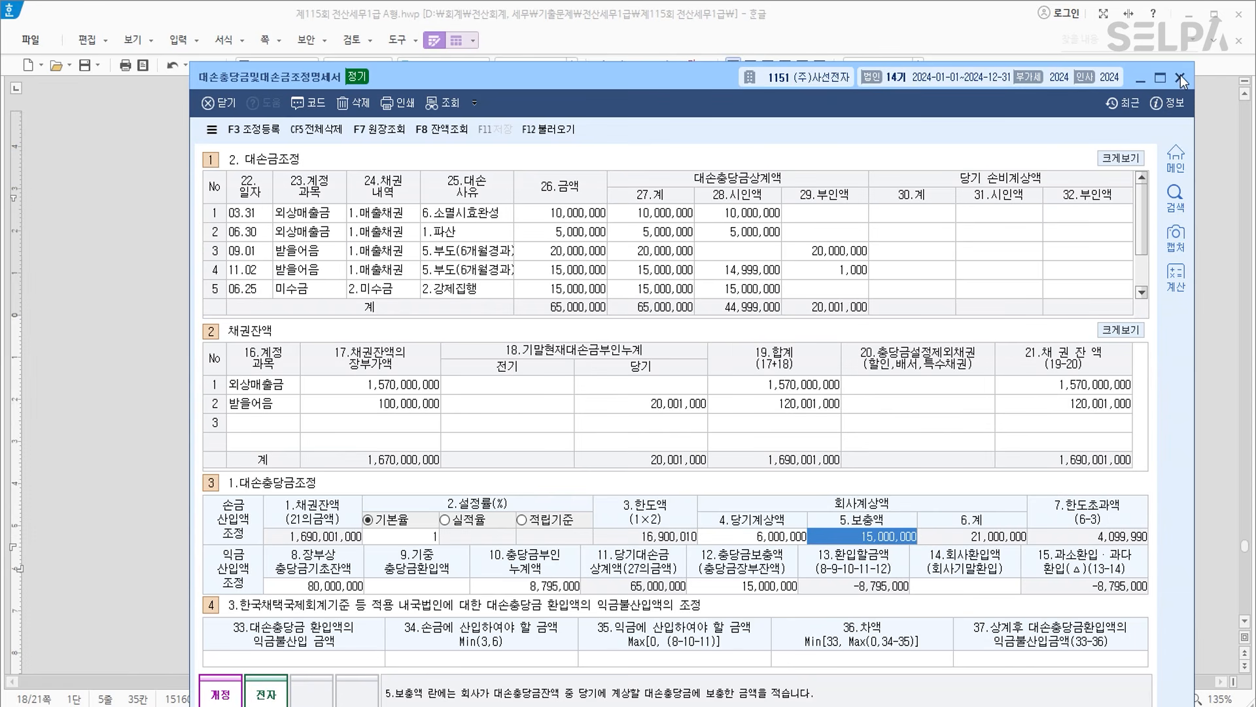
click(1140, 78)
Colour the [소득금액조정합계표] title of problem [5] blue.
scroll(934, 528, down, 10)
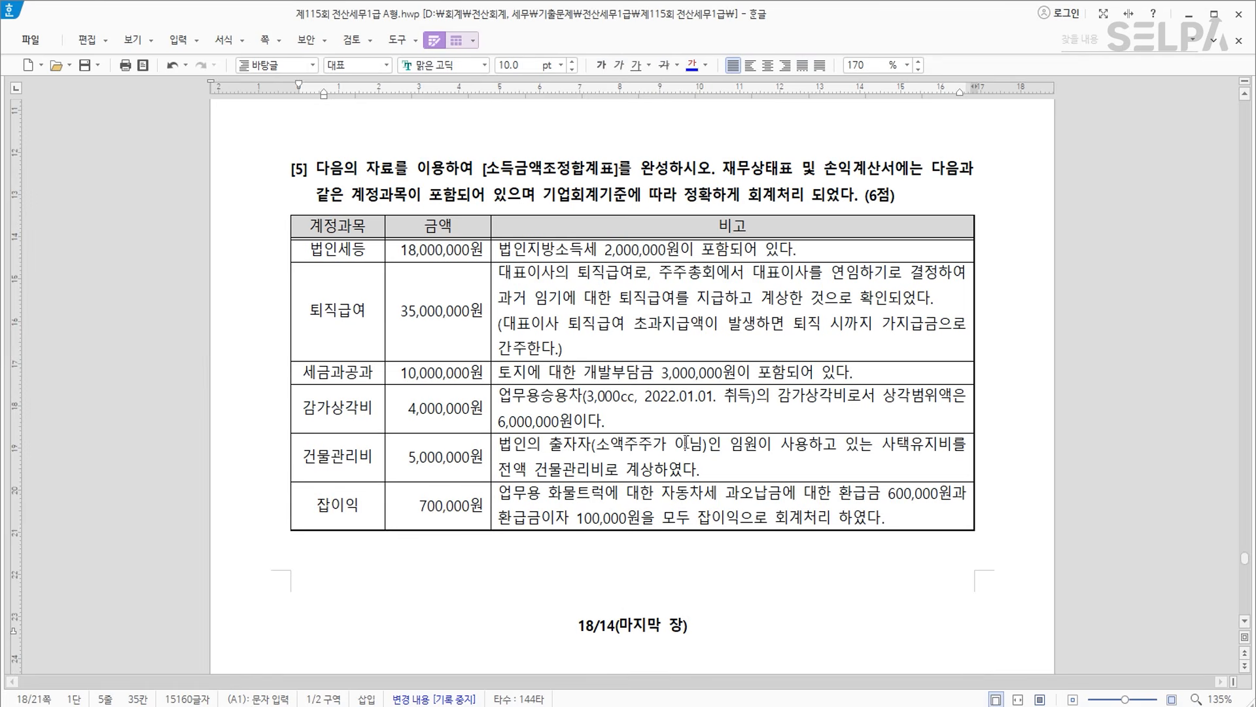
drag(621, 172, 484, 180)
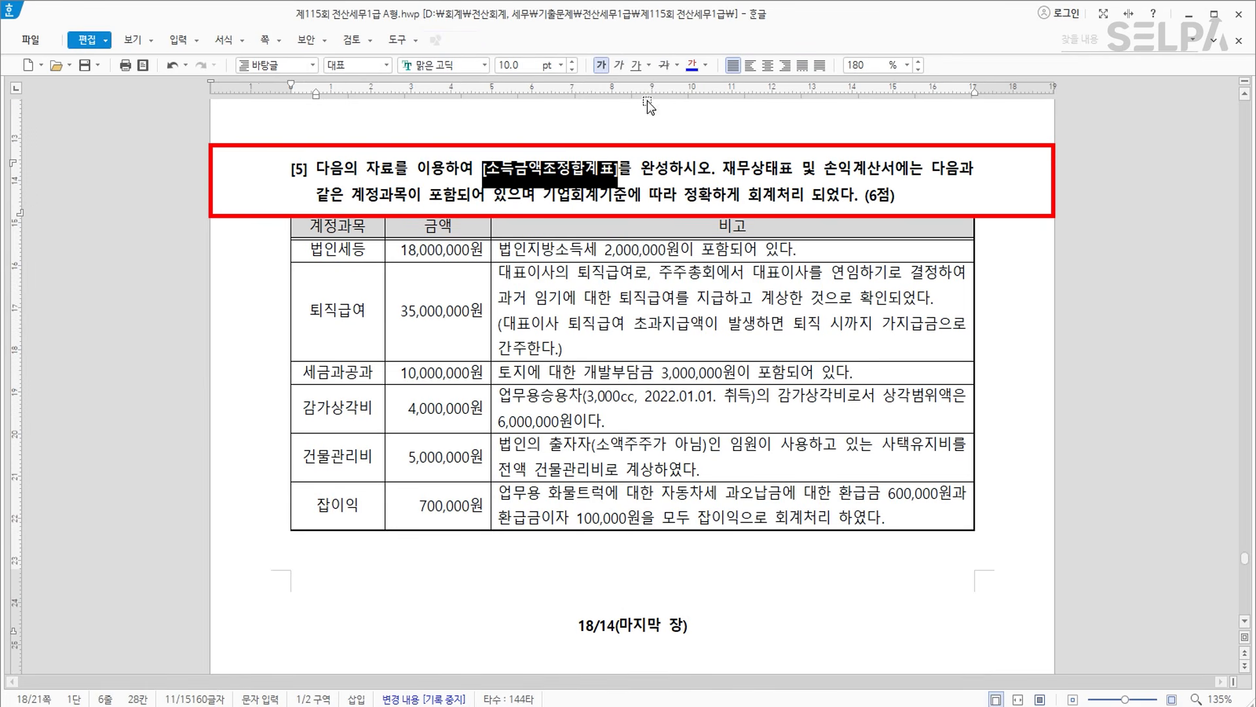
click(694, 68)
click(565, 182)
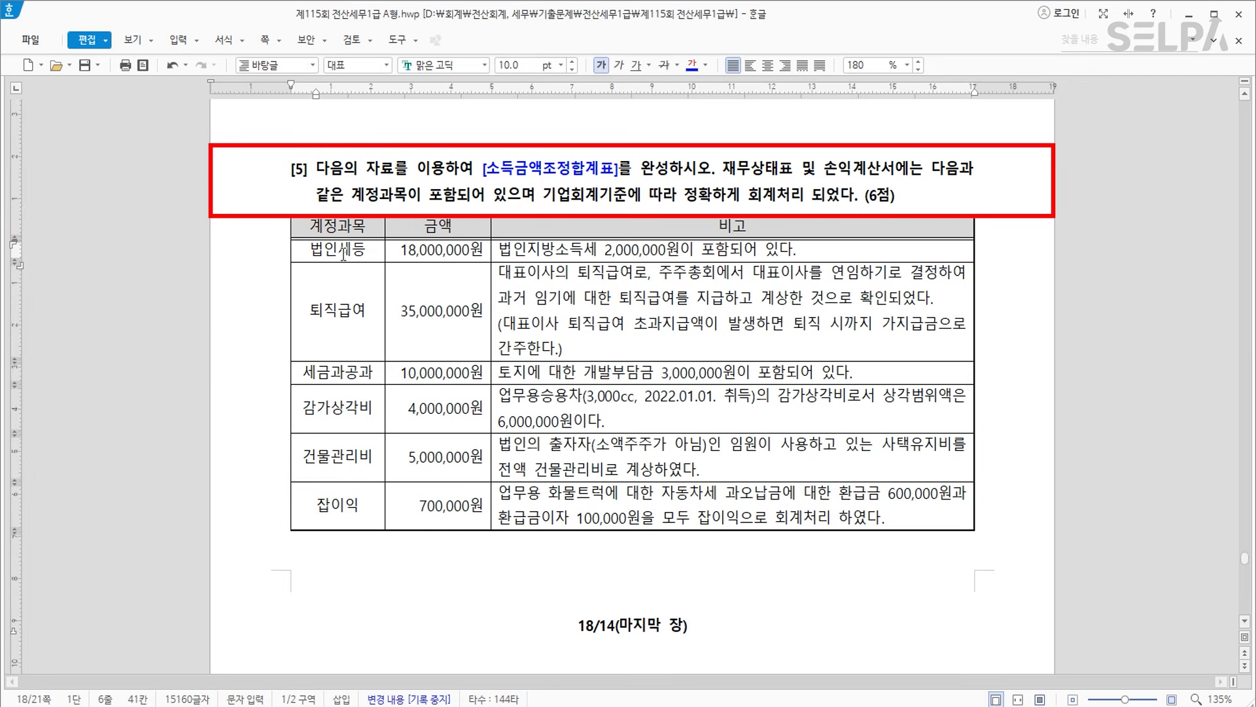
Select the 법인세등 row, then the word 퇴직급여, in the problem [5] table.
drag(356, 252, 713, 250)
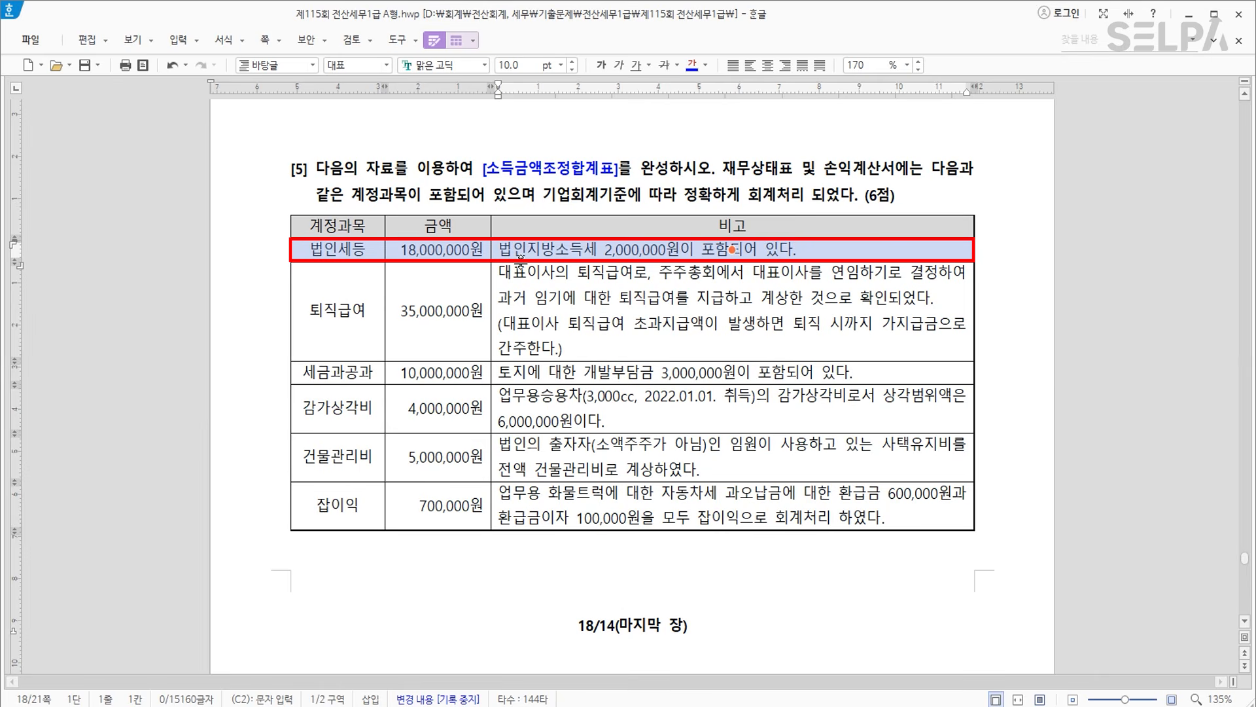
click(370, 305)
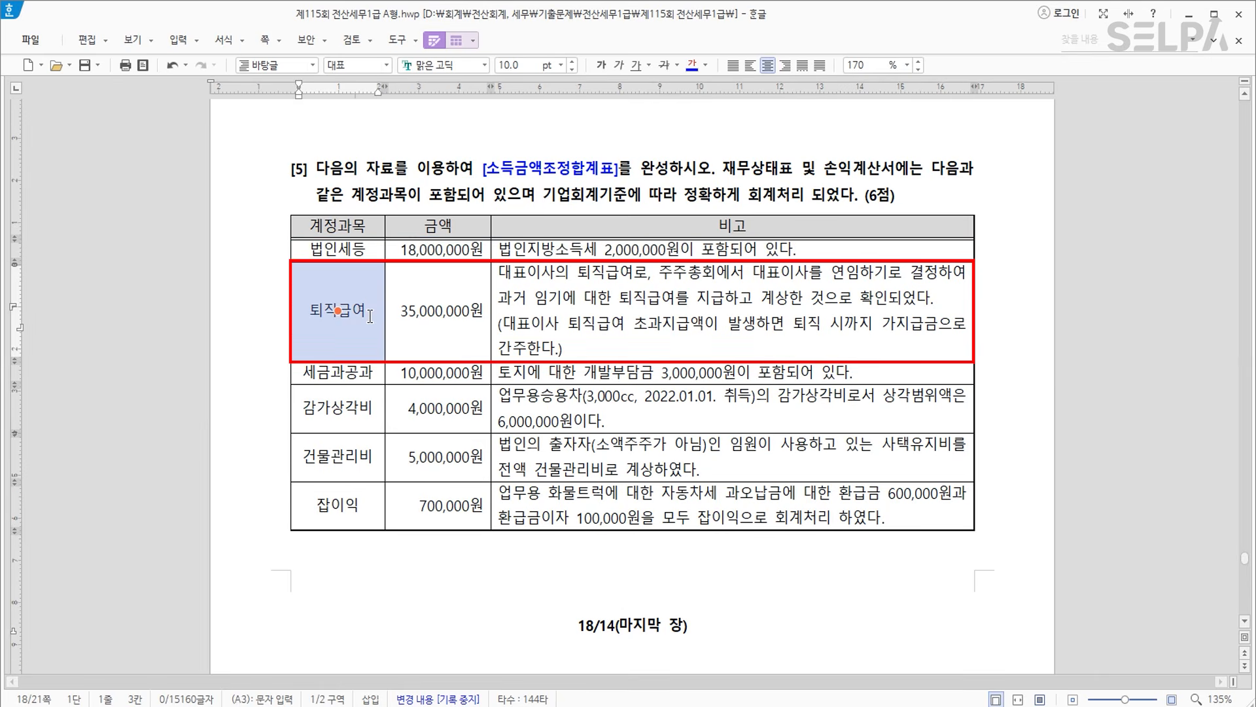
key(Escape)
double_click(370, 316)
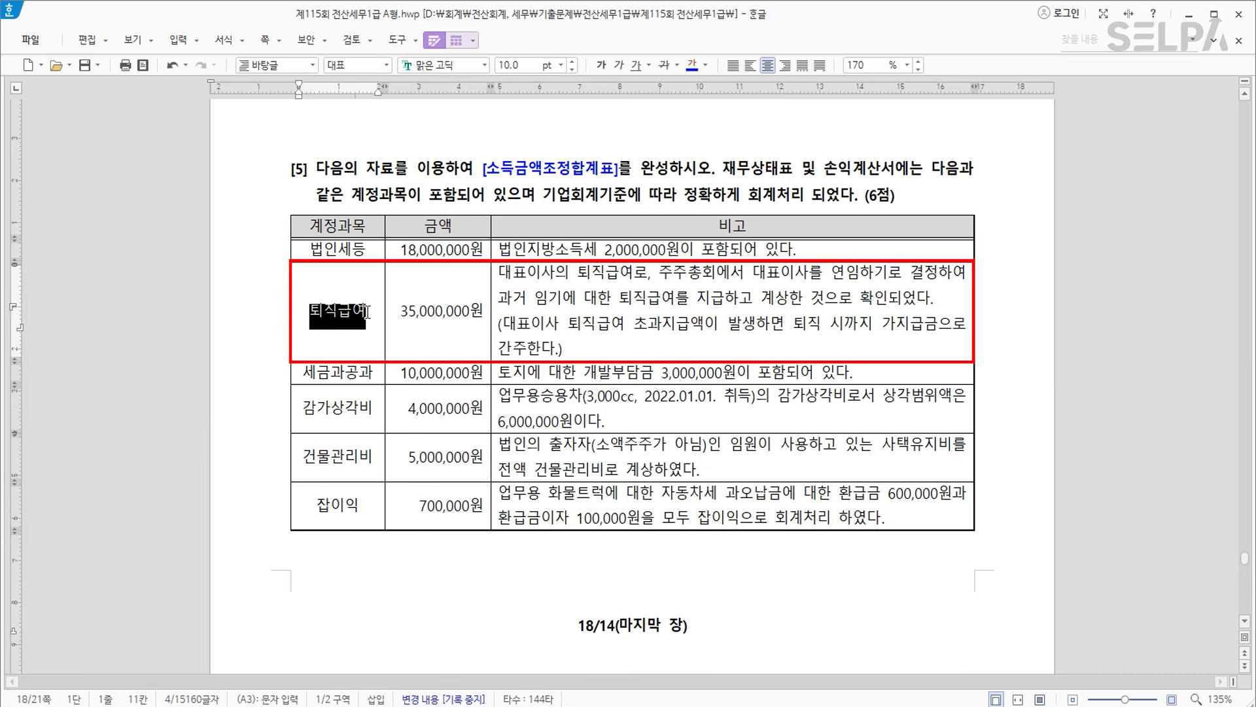
click(373, 560)
Insert a page break so problem [5] starts on a new page, then add a blank line below its table.
scroll(578, 237, up, 3)
click(511, 258)
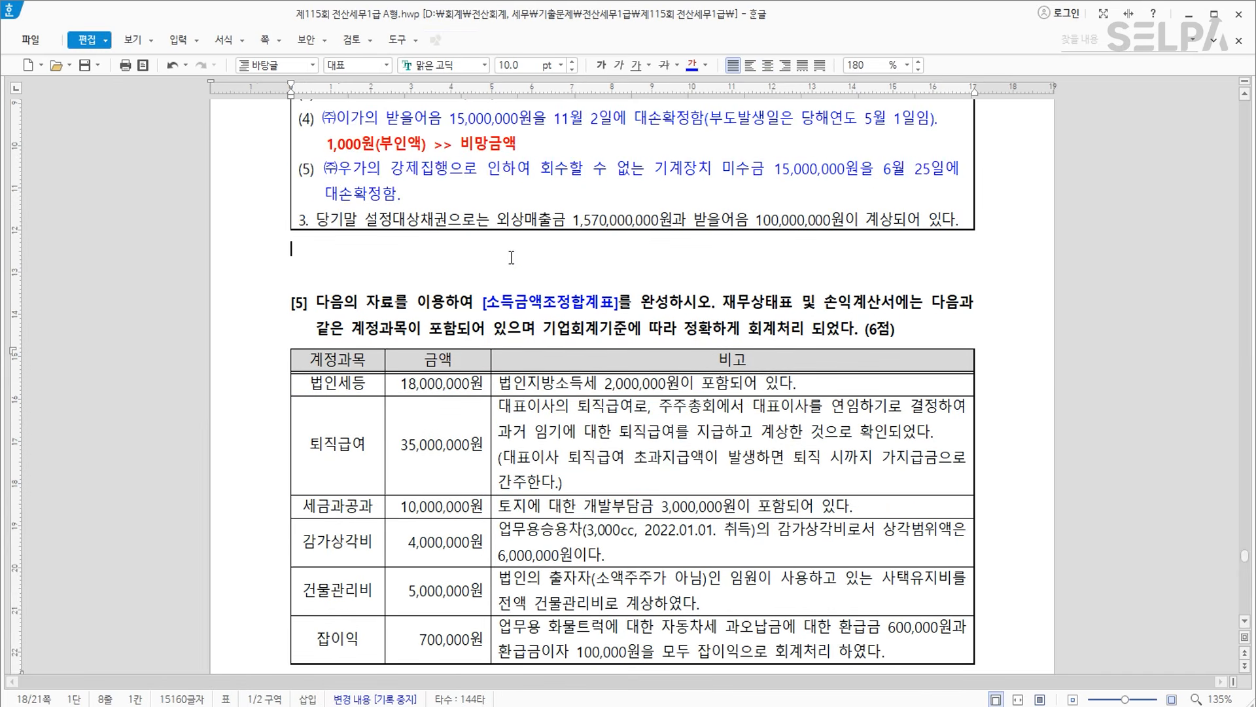
key(ctrl+Return)
scroll(1014, 360, down, 7)
click(1014, 360)
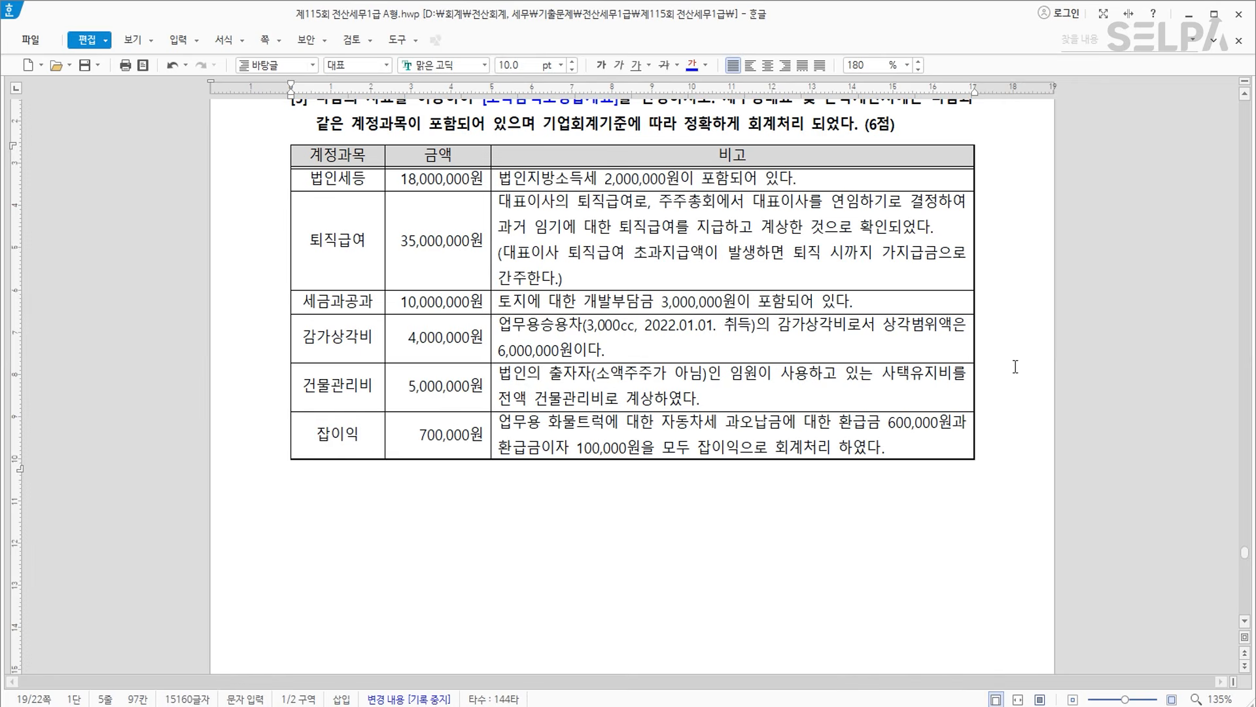
key(Return)
key(Return)
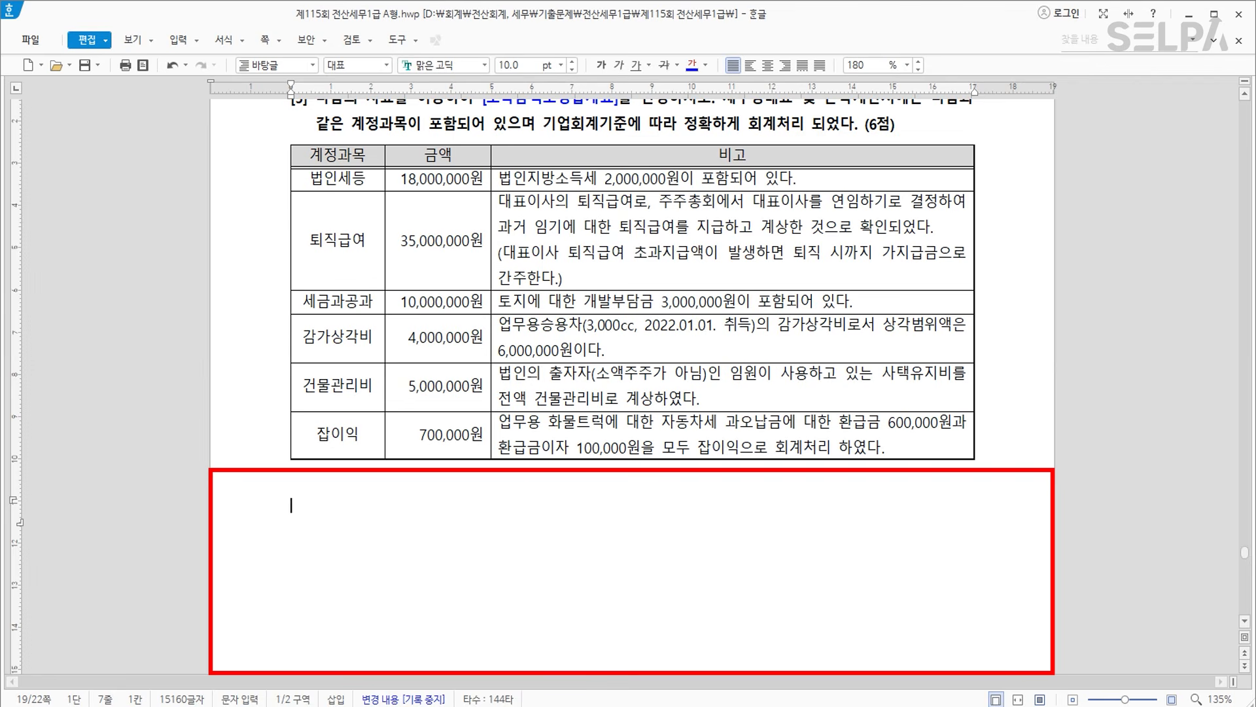
Type '현실적퇴직 >>> 해당하지 않는 경우 >>> 연임 >>> 업무무관 가지급금(손금불산입) >> 유보발생' below the table.
text(현실적퇴직)
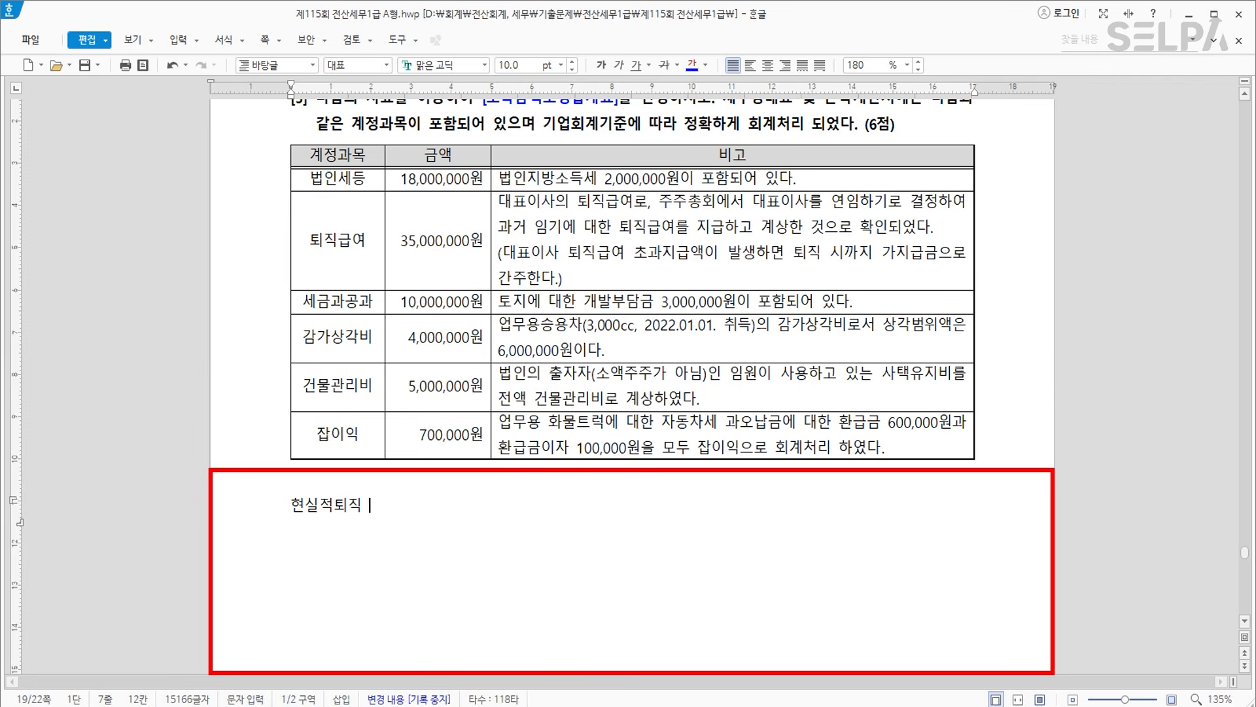
text(>>> 해다당하지 않)
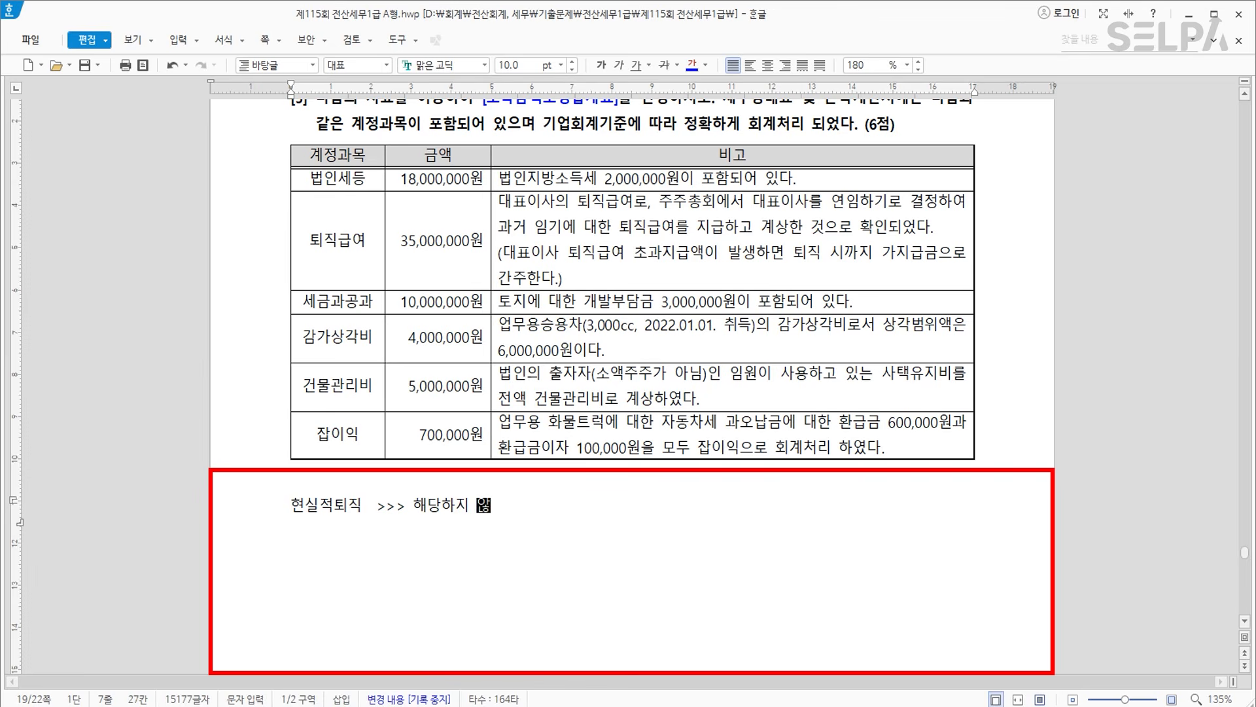
text(는 경우)
text(  >)
text(>> 연이)
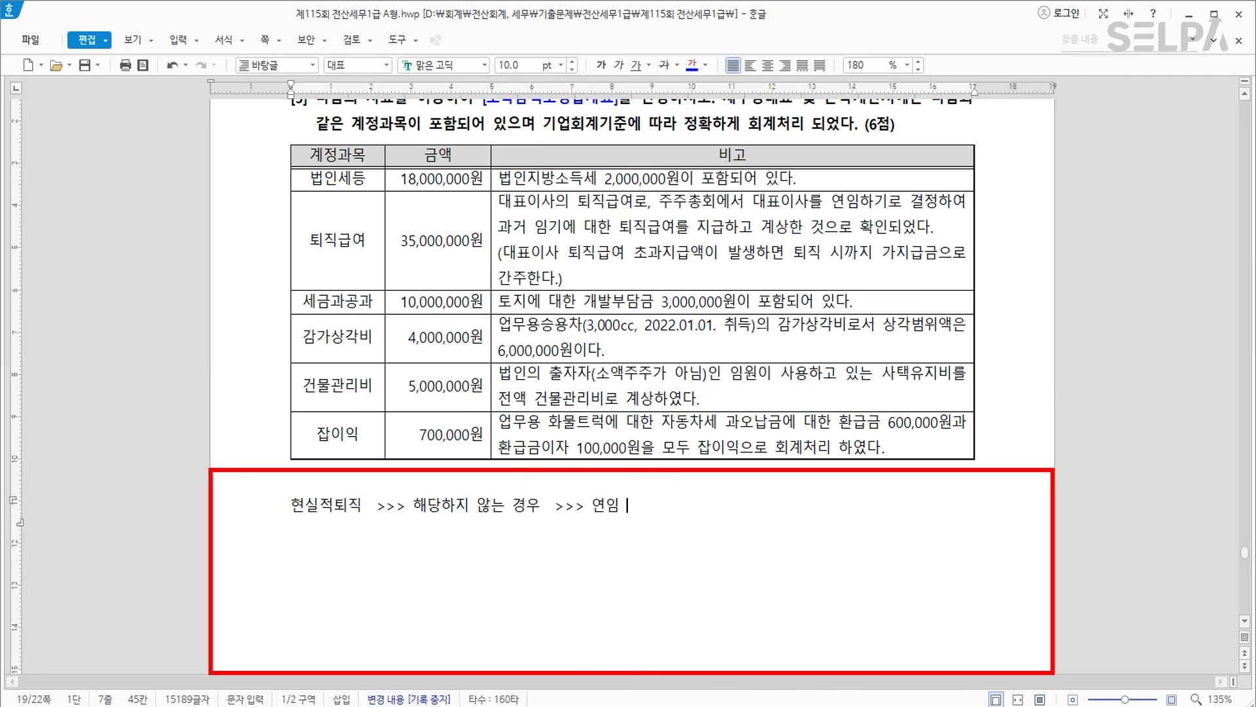
text(>>>)
text(업뭄)
text(무관 갖)
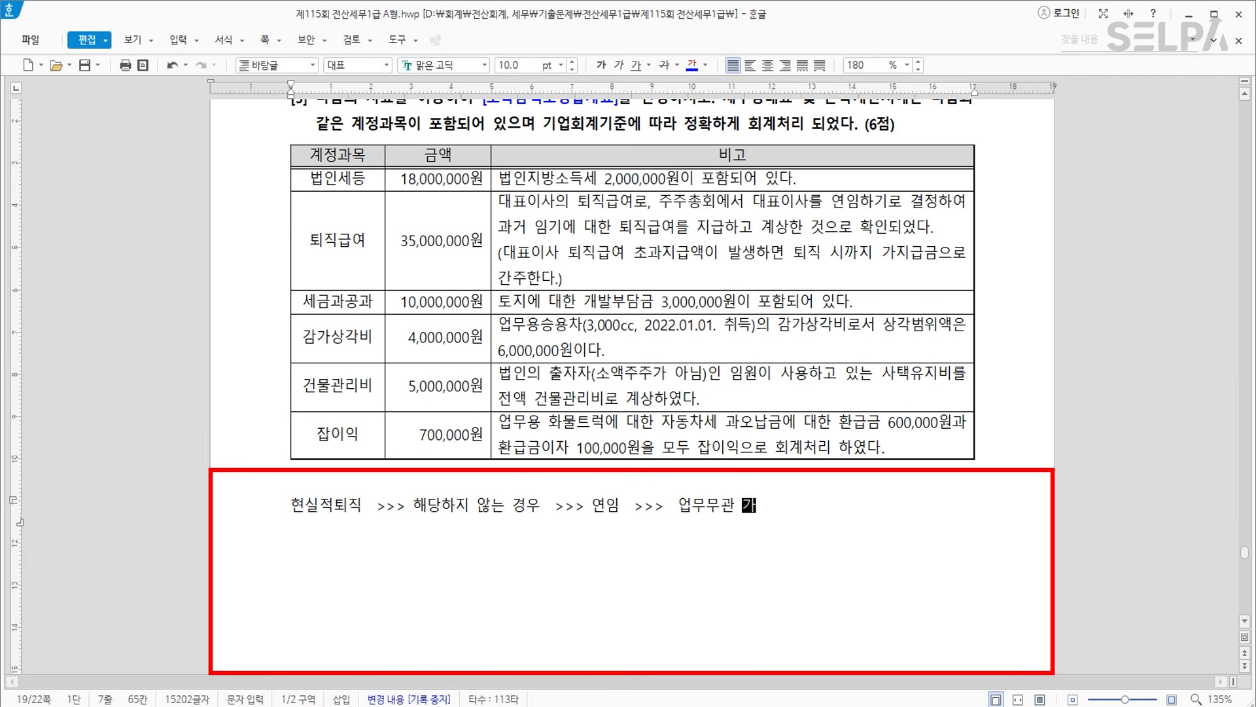
text(지급금(손금불산입)
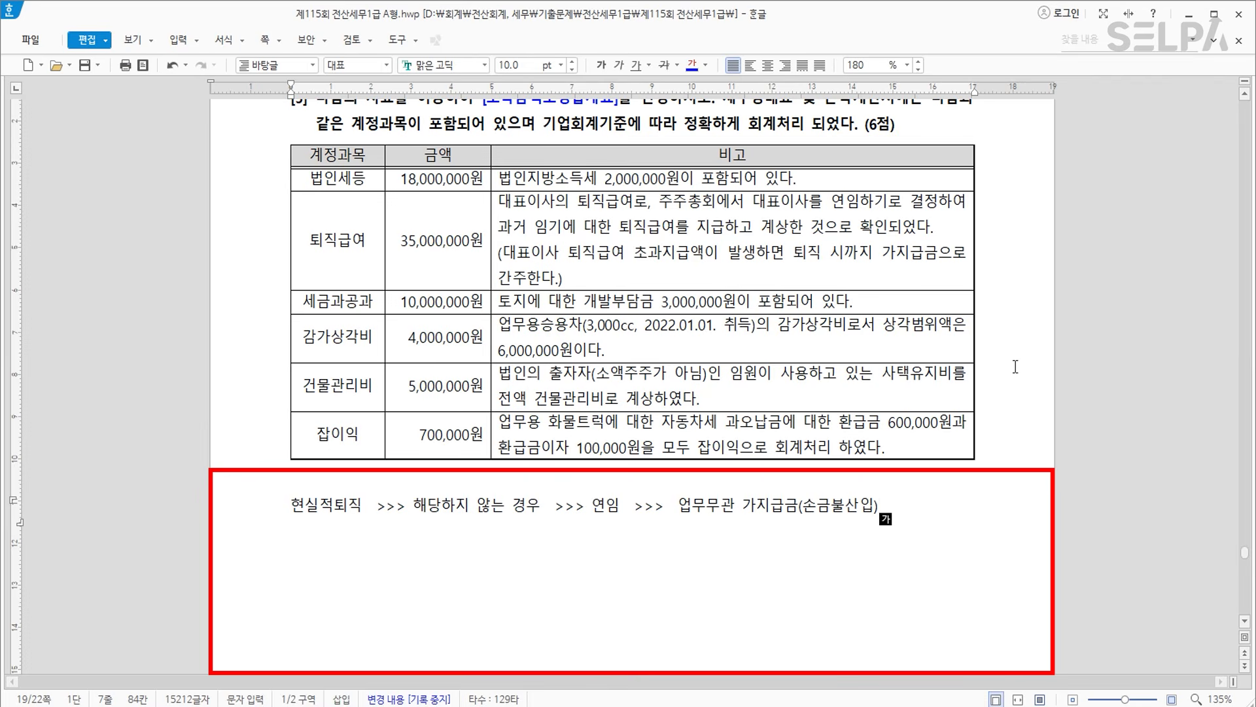
text(>> 유보발생)
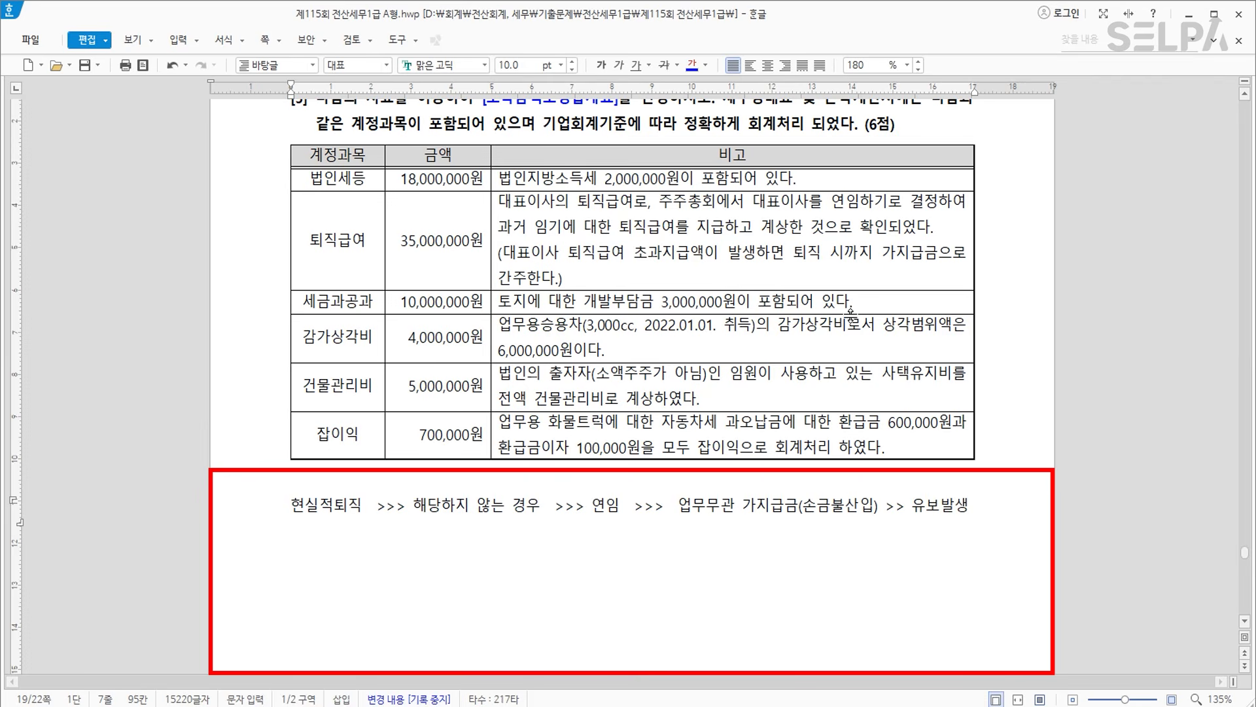
Make the 퇴직급여 row bold blue and its 연임 decision phrase red.
drag(363, 242, 687, 255)
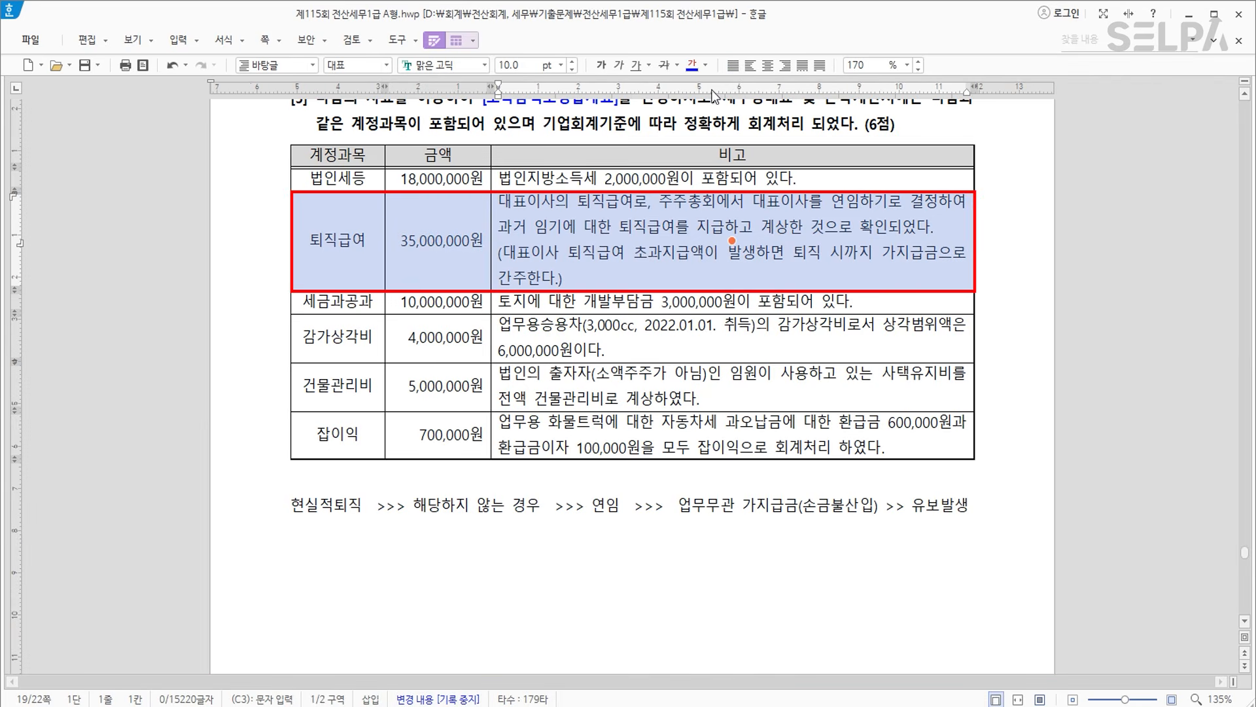
click(601, 65)
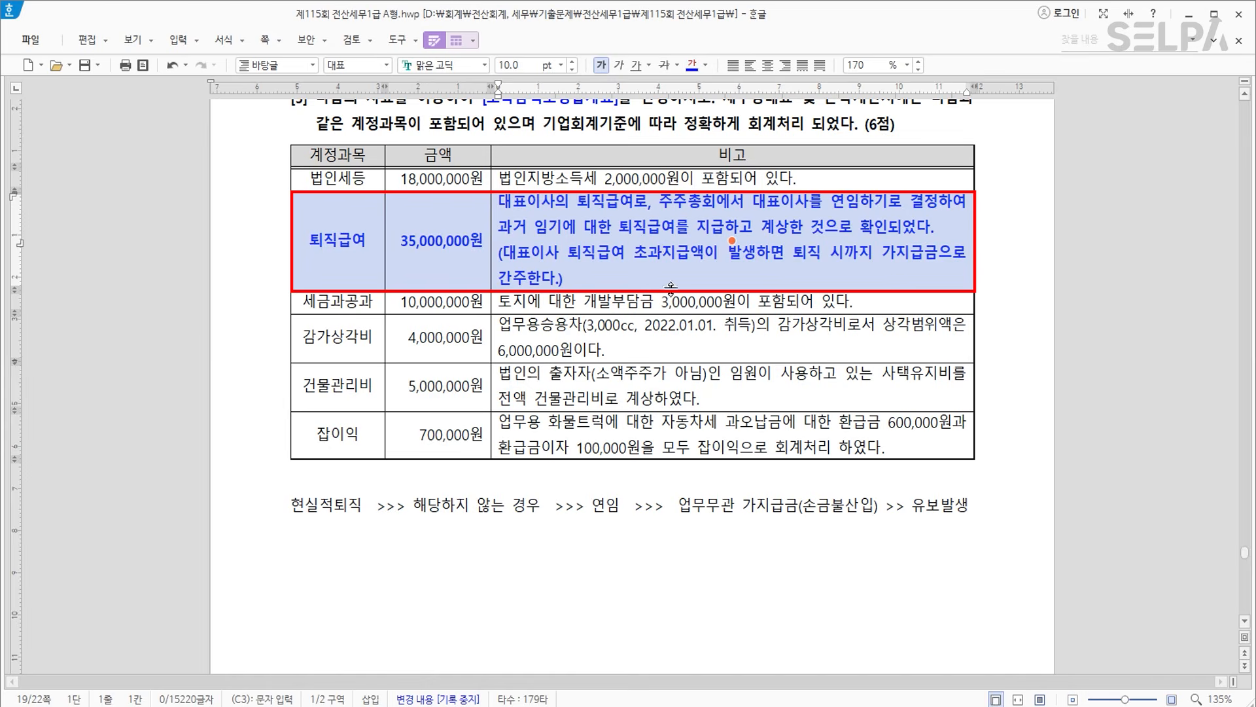
triple_click(682, 256)
click(679, 301)
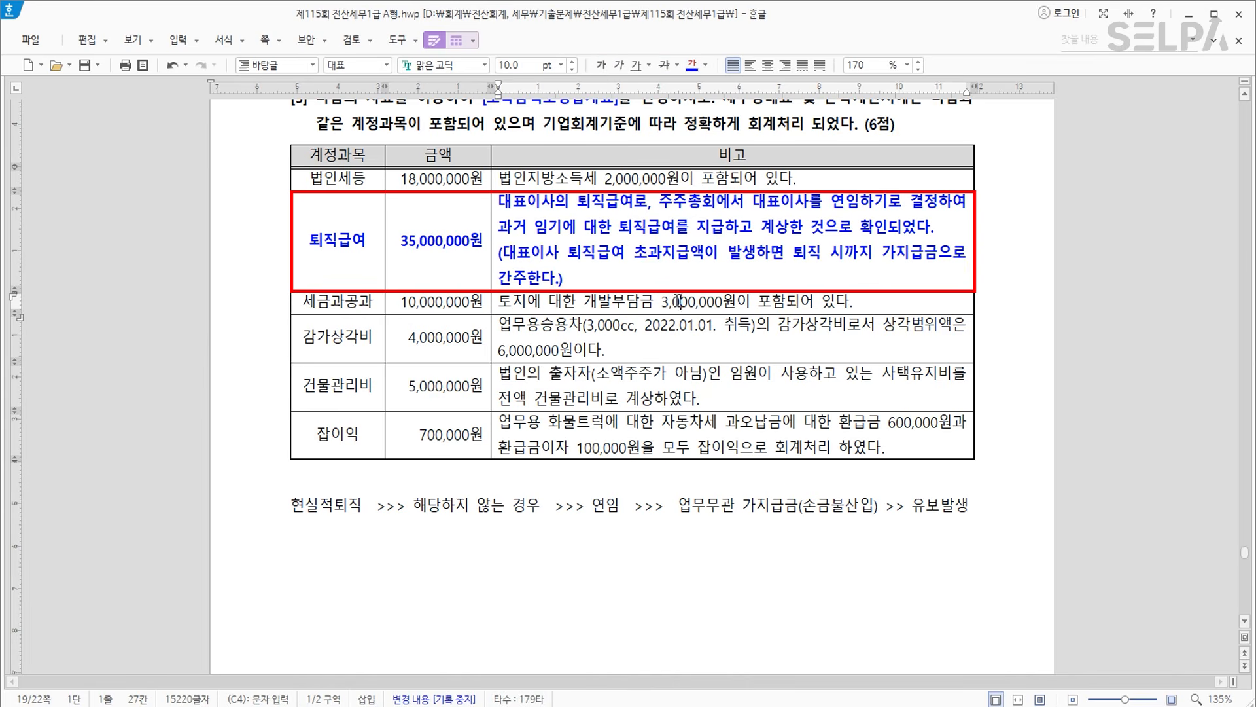
drag(752, 201, 937, 202)
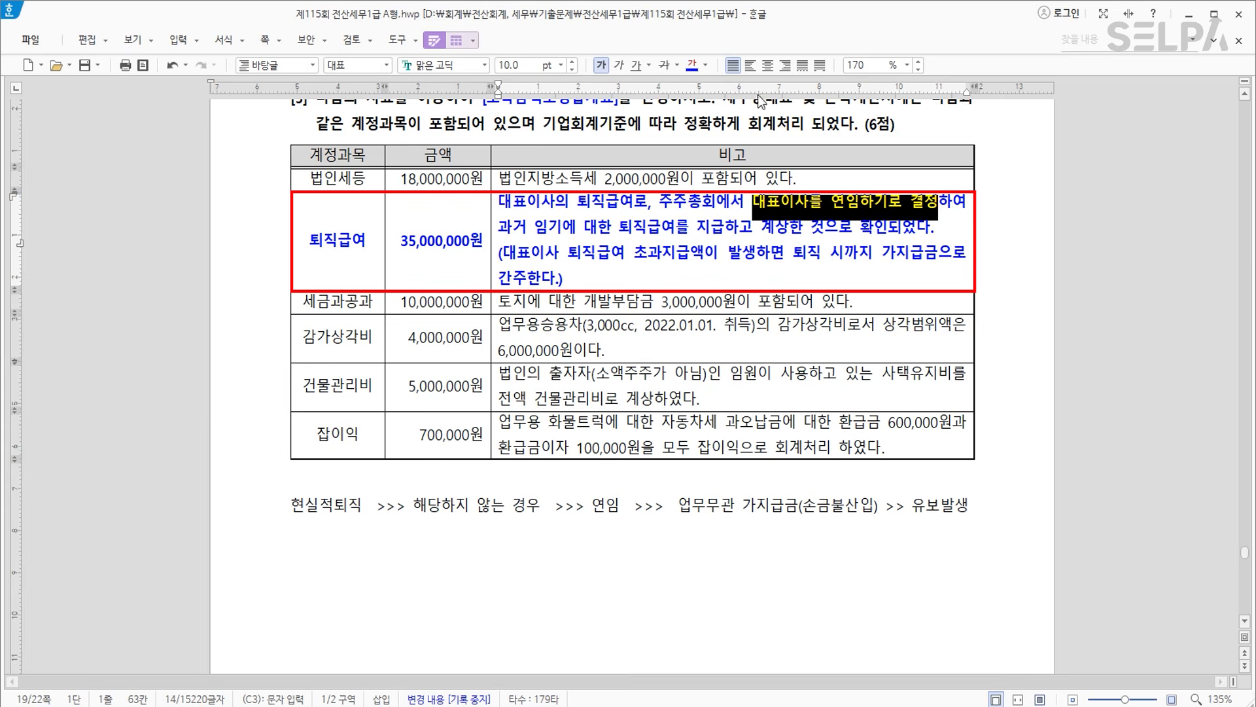
click(705, 65)
click(714, 128)
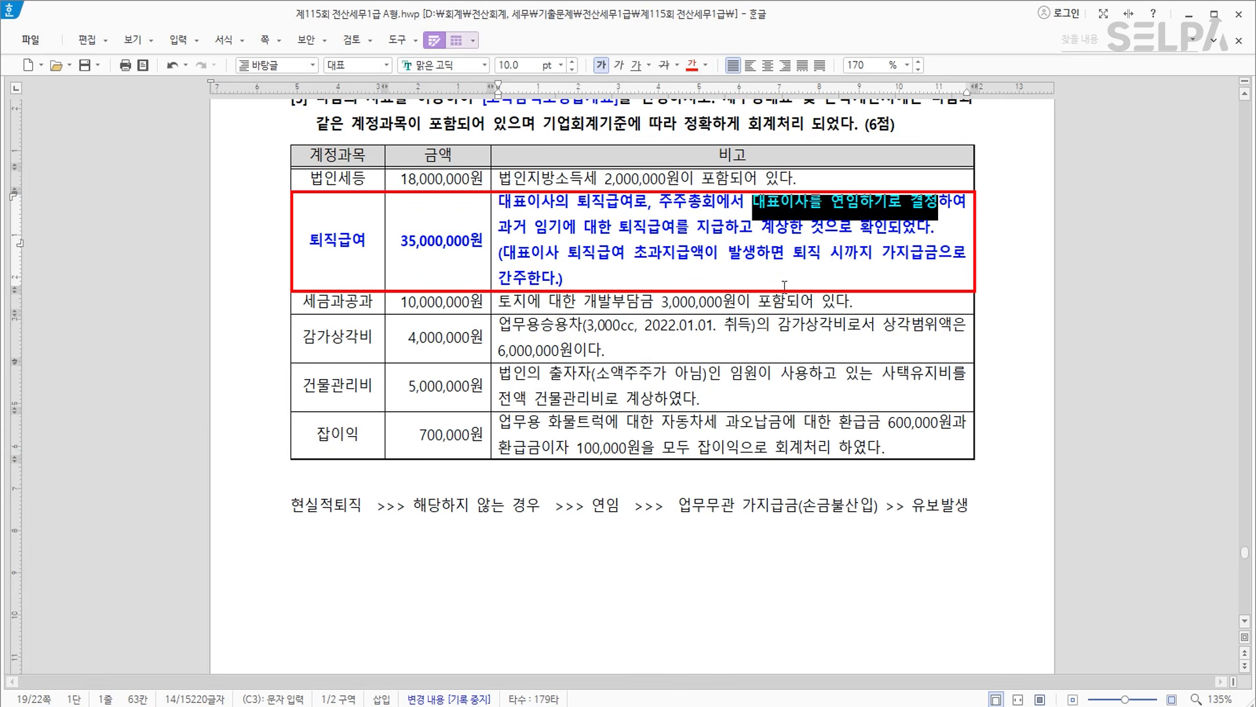
click(785, 262)
Strike through the 퇴직급여 and 35,000,000원 cells.
drag(311, 247, 447, 255)
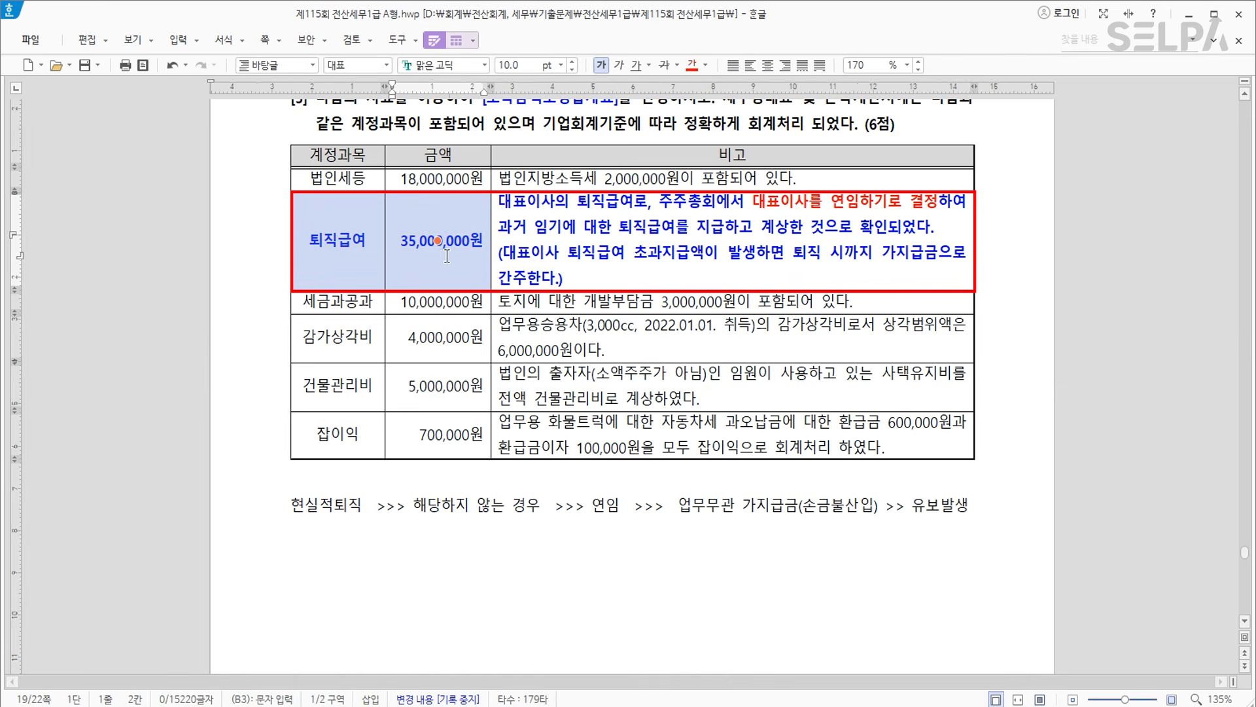
click(664, 65)
click(422, 305)
click(437, 338)
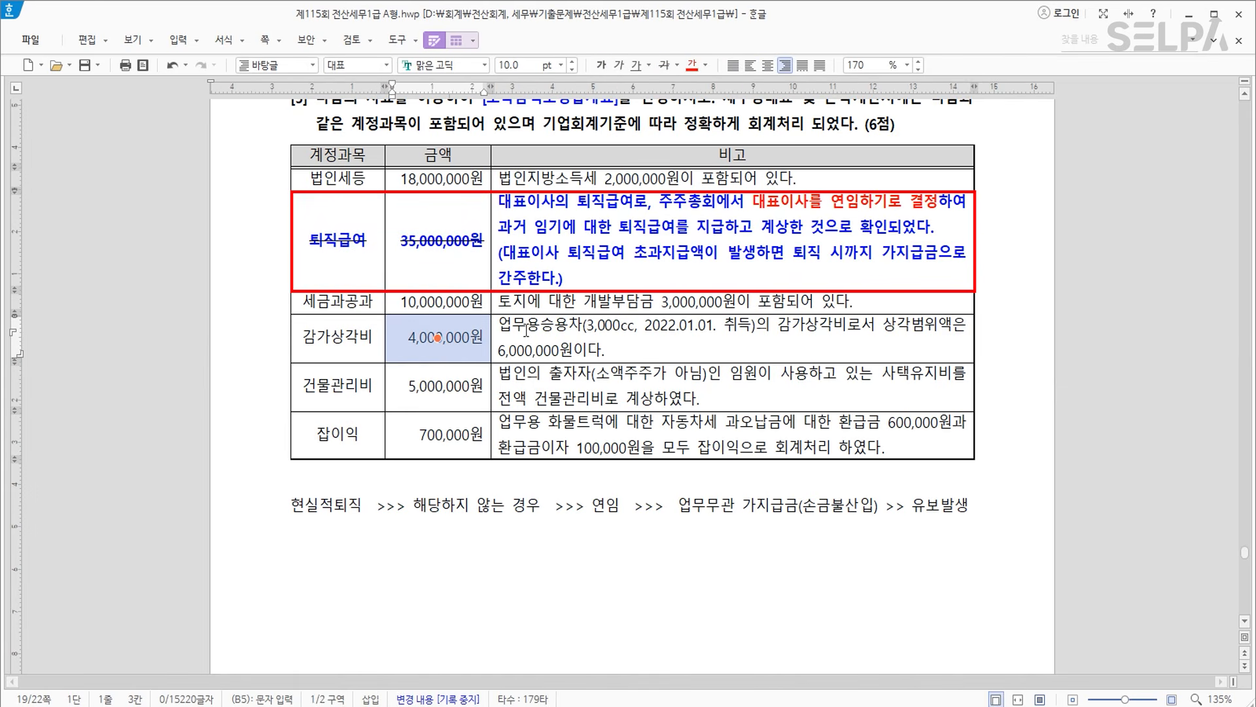
click(507, 306)
Make 개발부담금 in the 세금과공과 note and 업무용승용차 in the 감가상각비 note red and bold.
drag(498, 302, 784, 299)
click(692, 64)
click(600, 64)
click(505, 350)
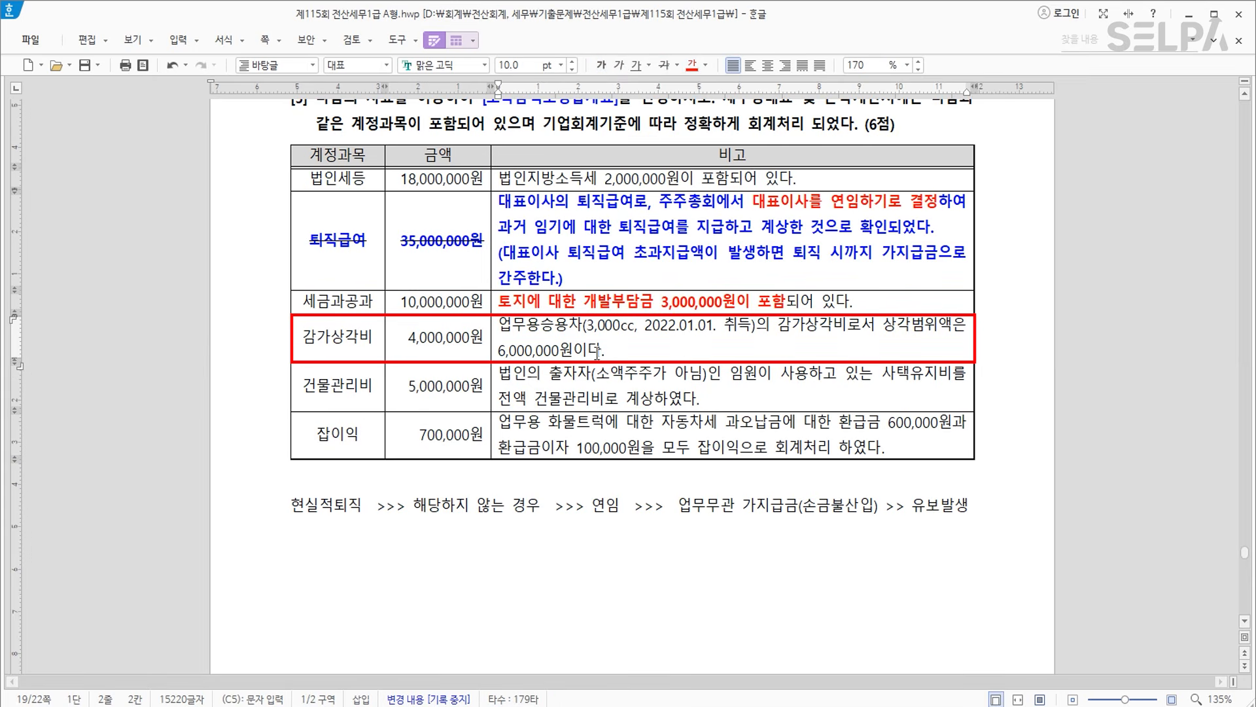
click(575, 351)
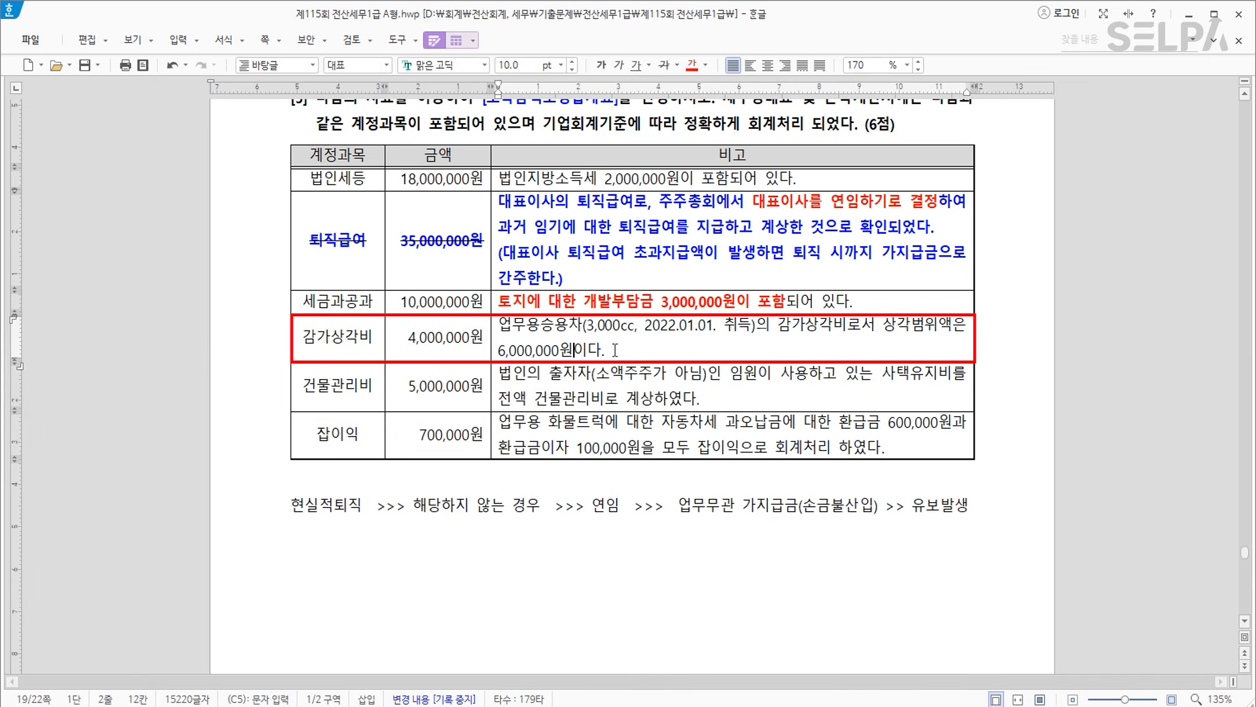
drag(500, 326, 581, 326)
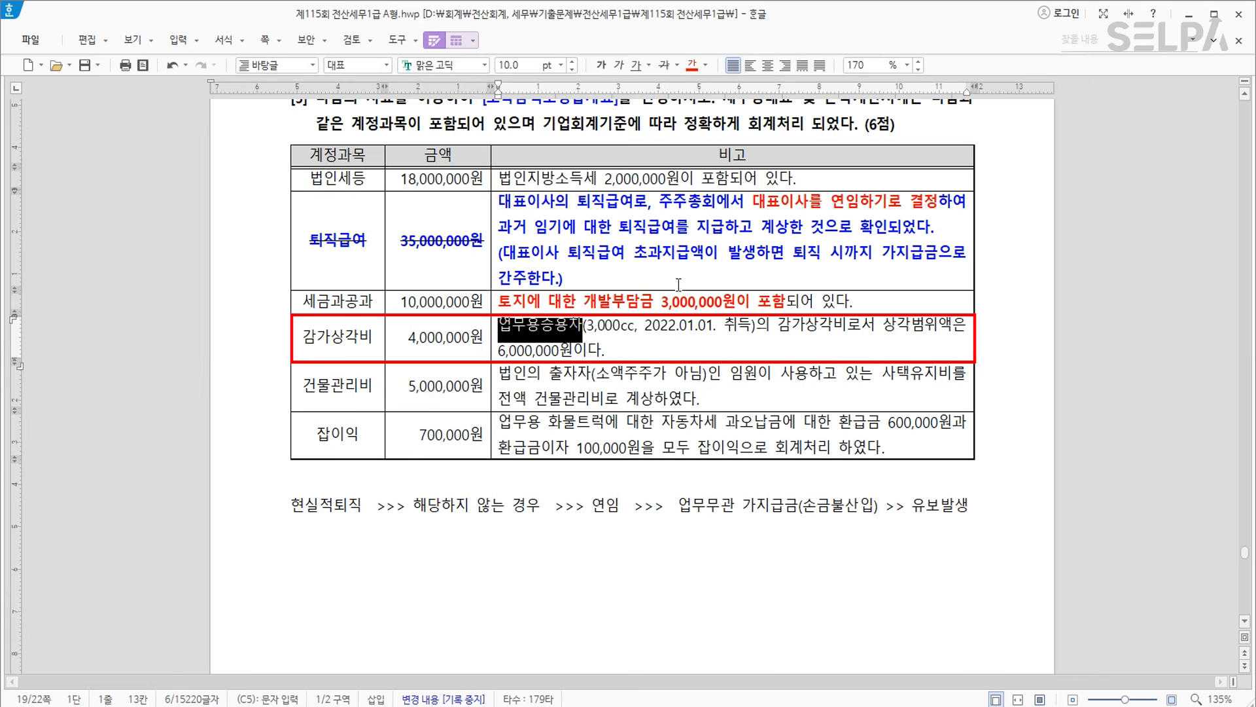
click(601, 64)
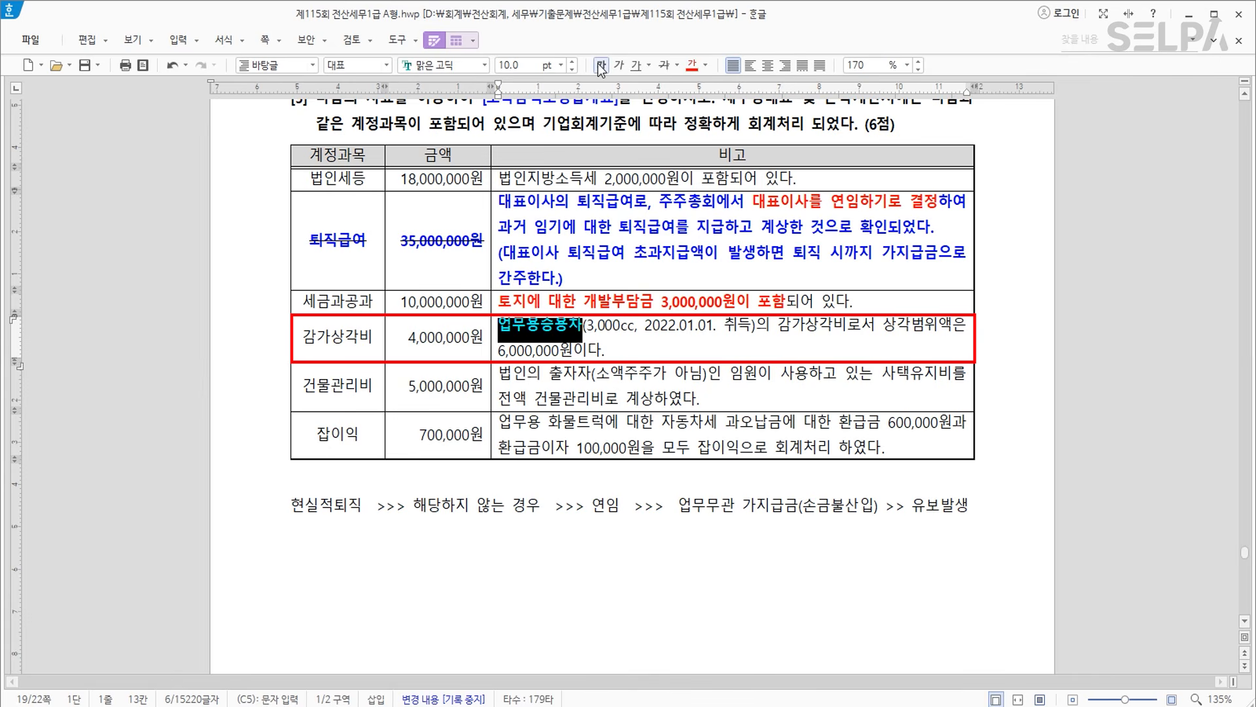
click(581, 328)
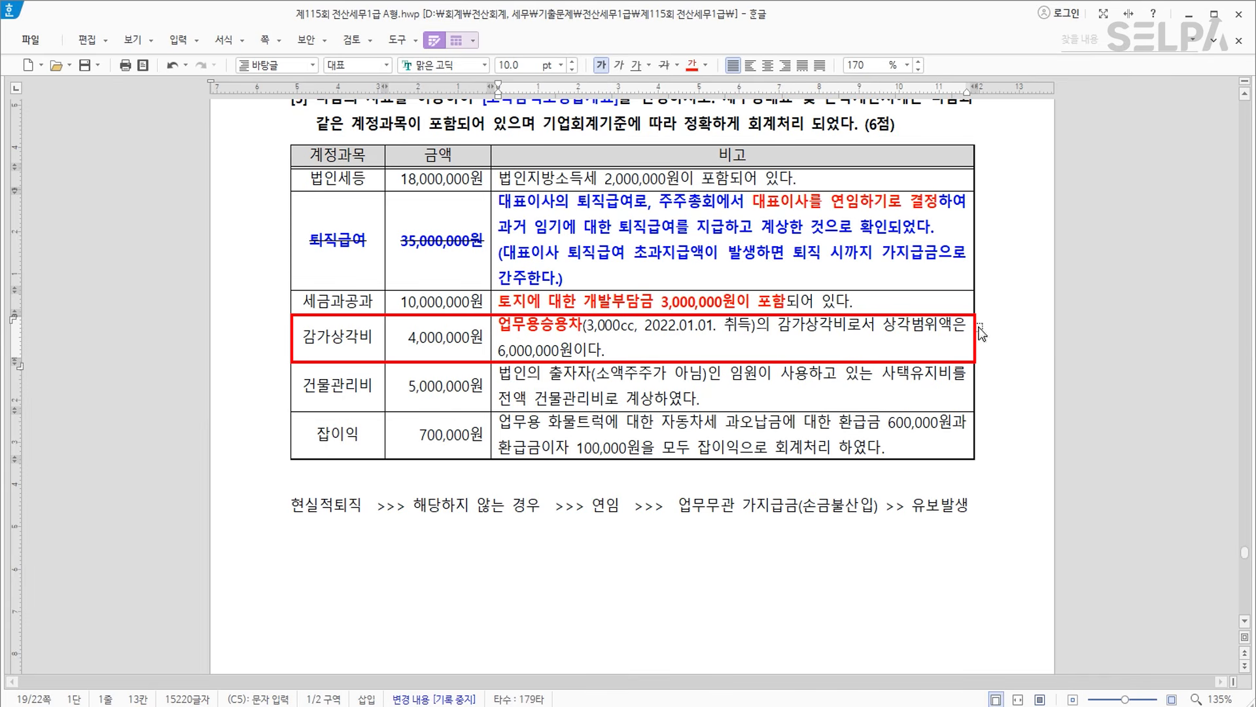
key(Hangul)
click(636, 354)
Append '>> 강제상각 >> 손금산입 2,000,000 (유보발생)' to the 감가상각비 note.
text(>> 강제상각  >> 손금산입 2,000,000)
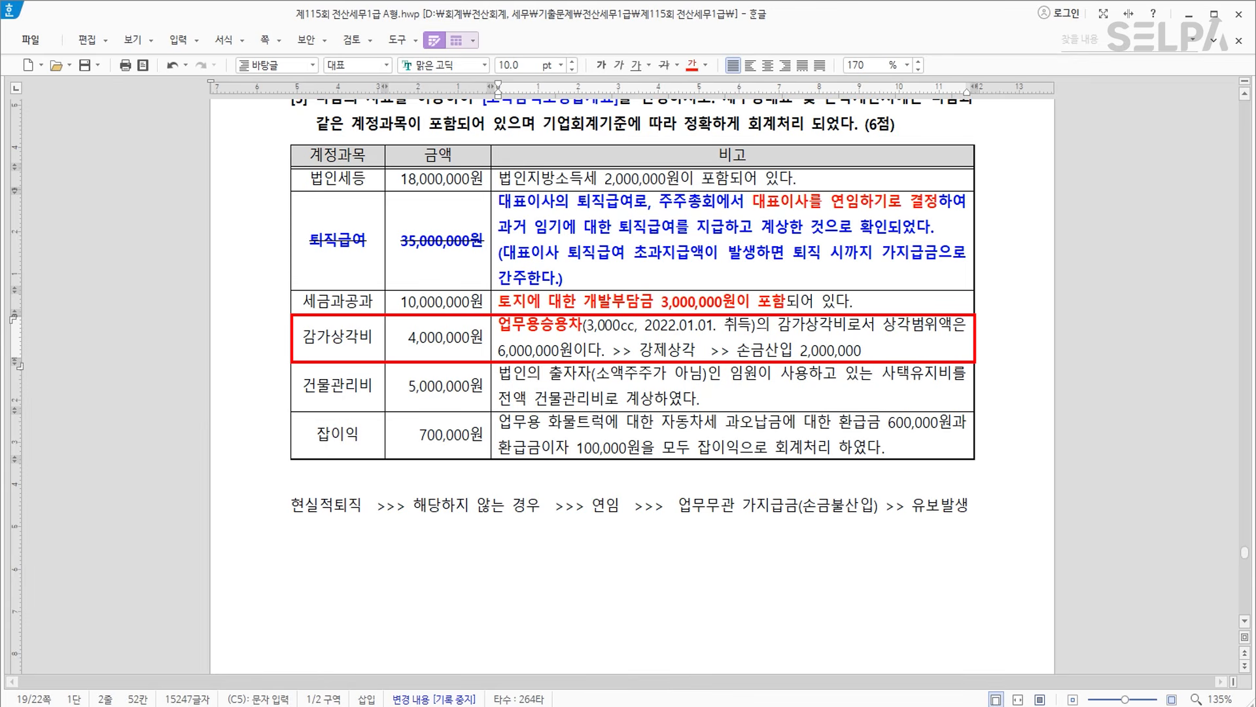
text( (유보바)
text(발생))
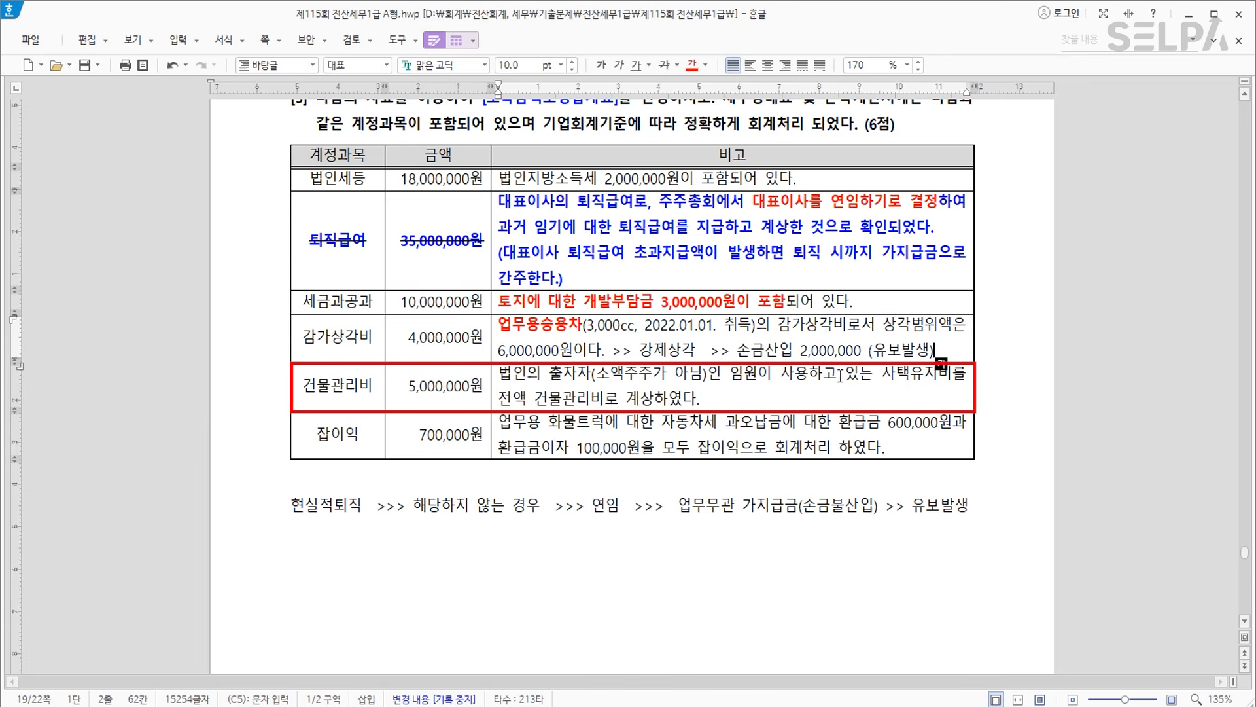
Append '>>> 상여' to the end of the 건물관리비 note.
double_click(313, 390)
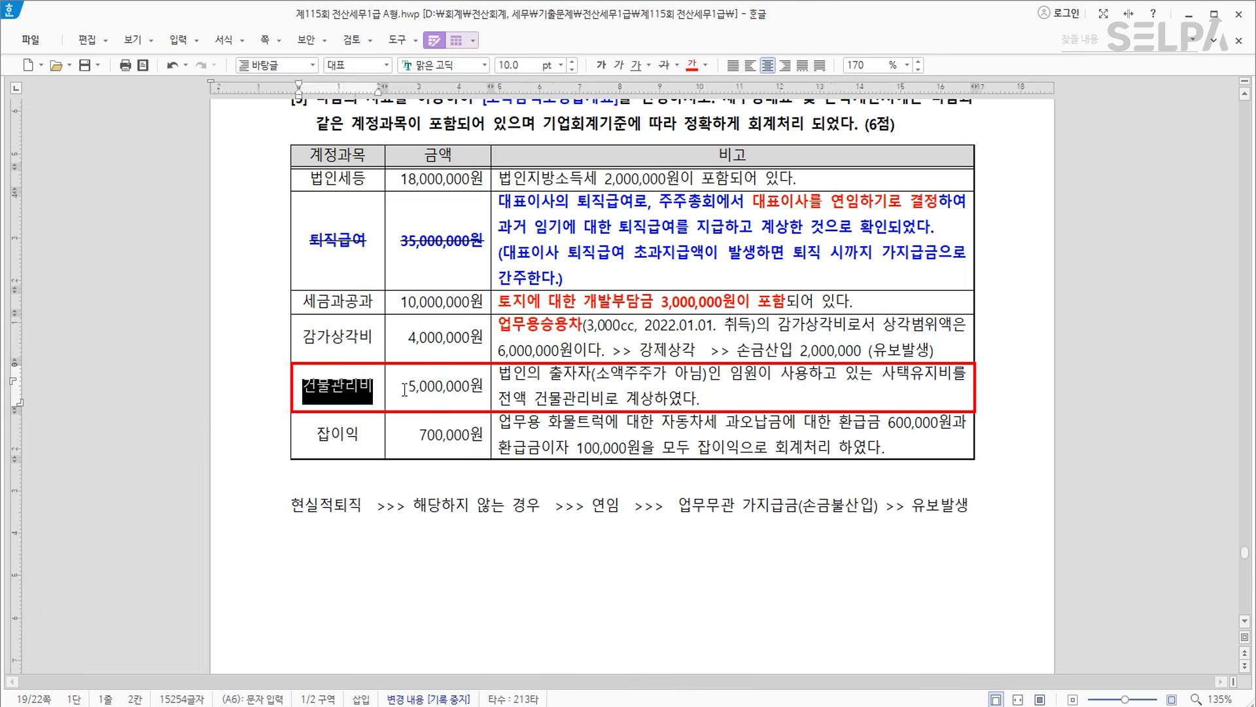
click(772, 382)
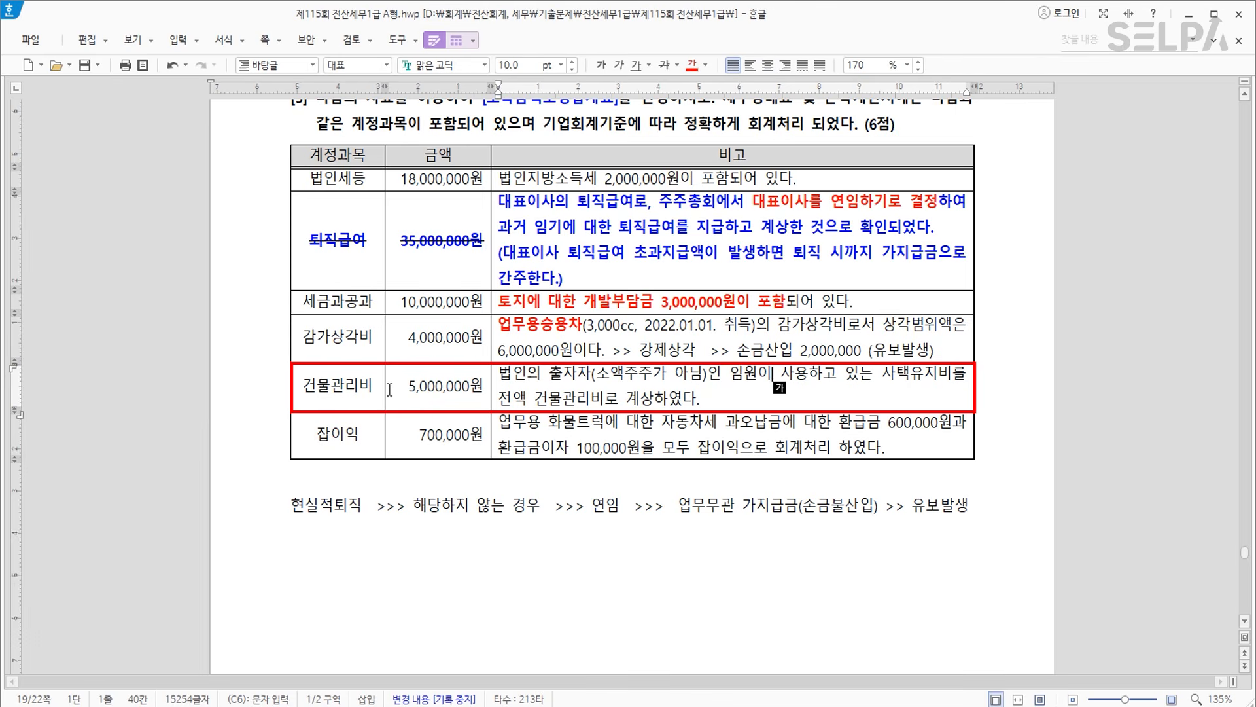
click(736, 400)
text(>>> 상여)
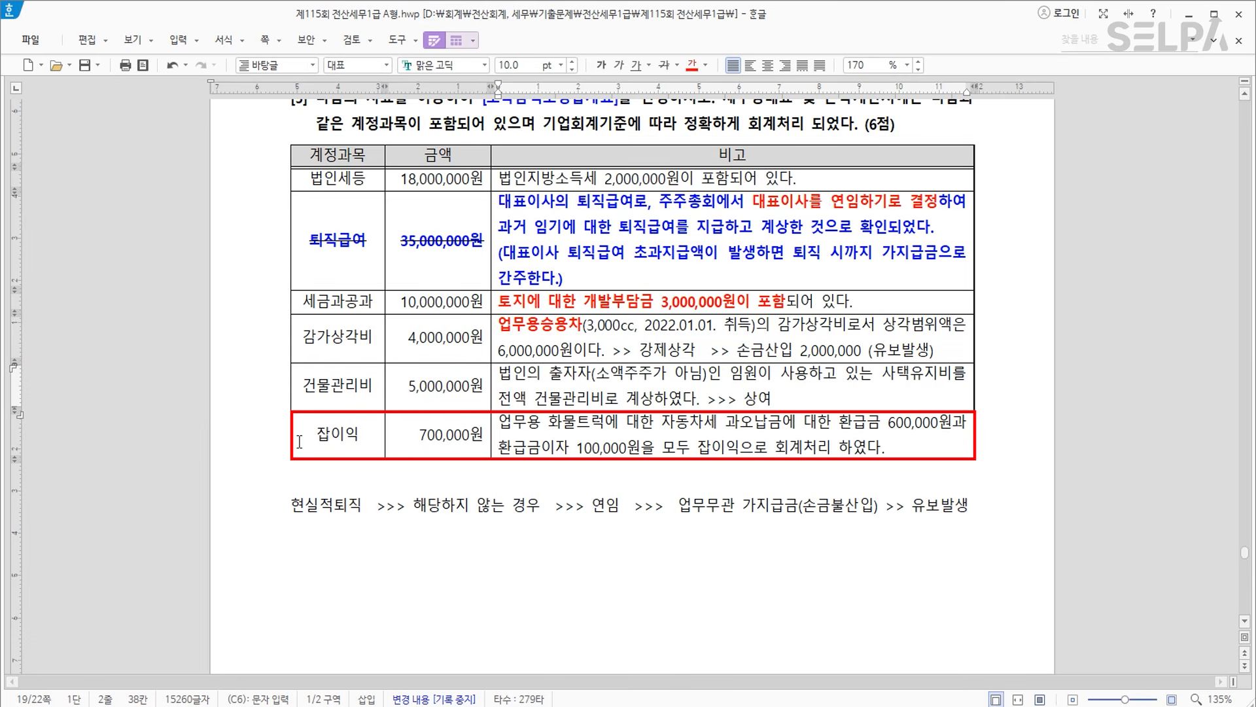
Make '환급금이자 100,000원' red bold in the 잡이익 note and add '>> 익금불산입 >> 기타' after it.
click(752, 431)
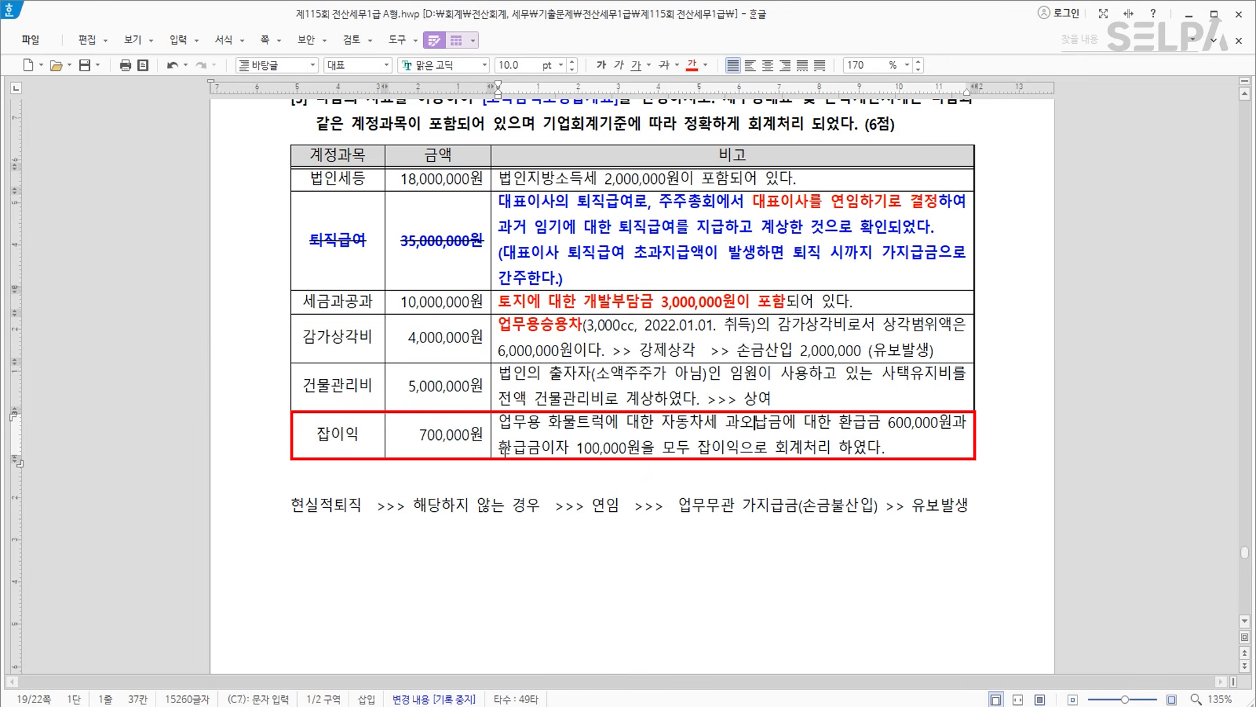
drag(502, 449, 640, 449)
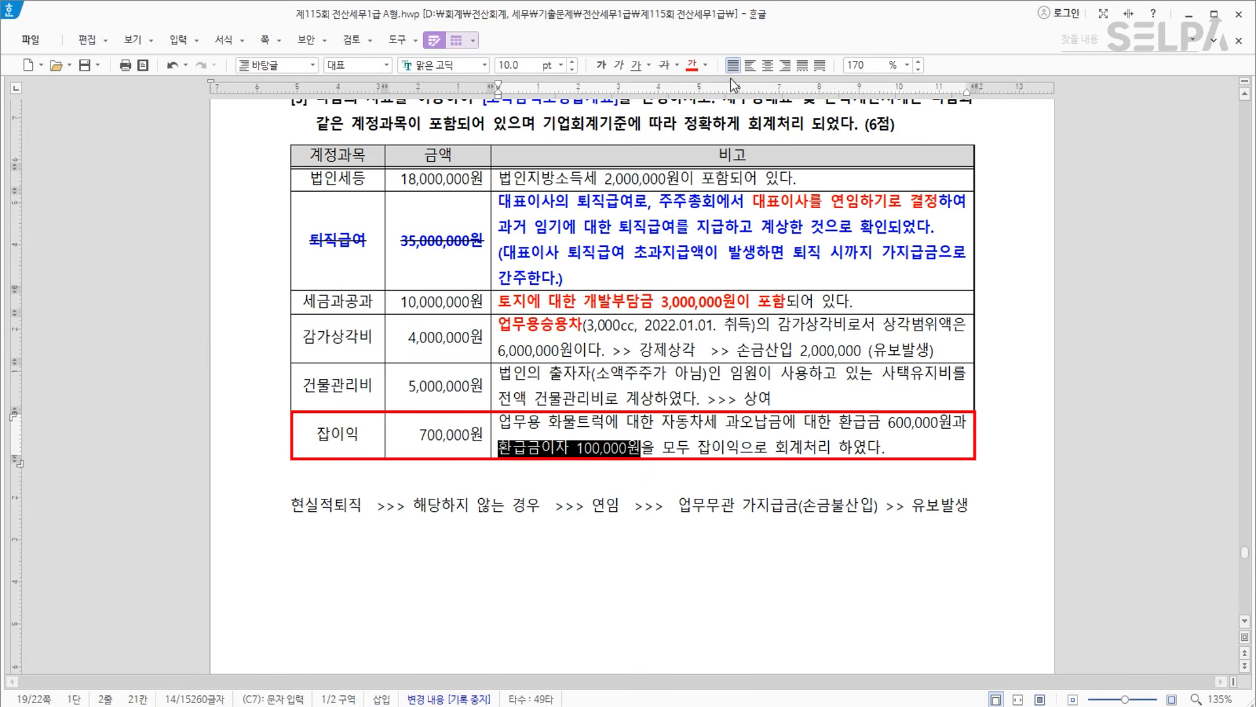
click(691, 67)
click(601, 66)
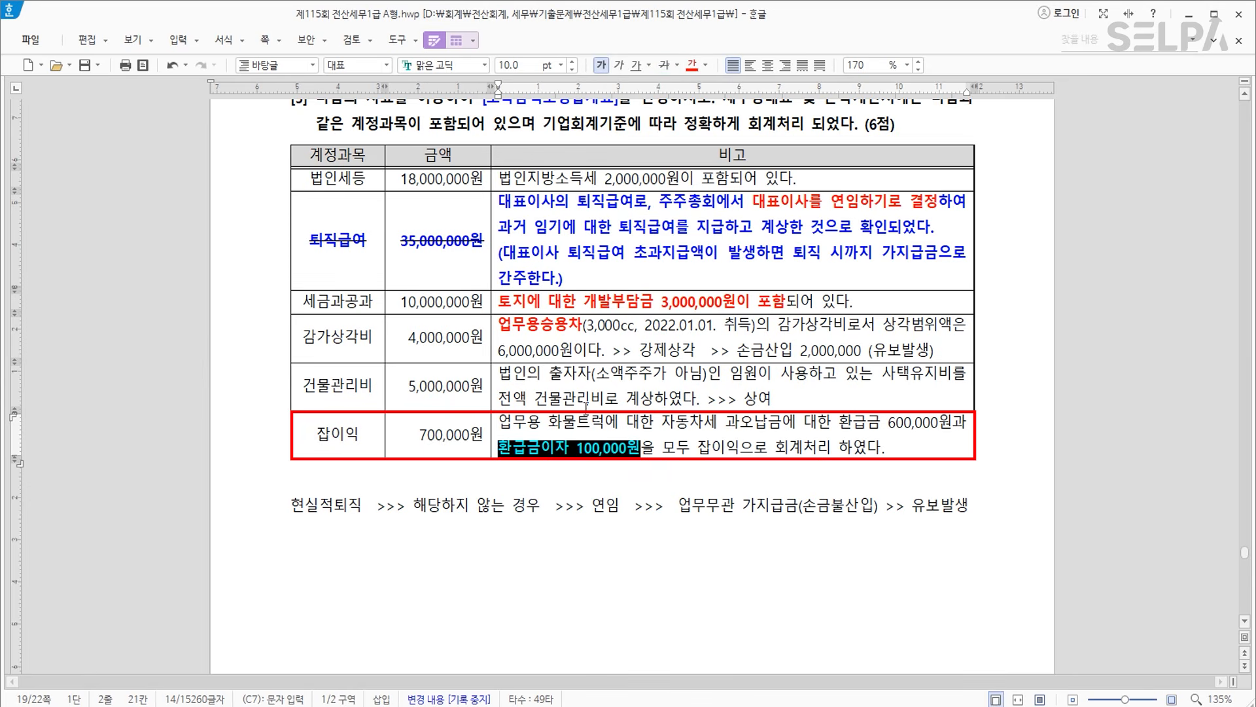
click(638, 449)
text(>>)
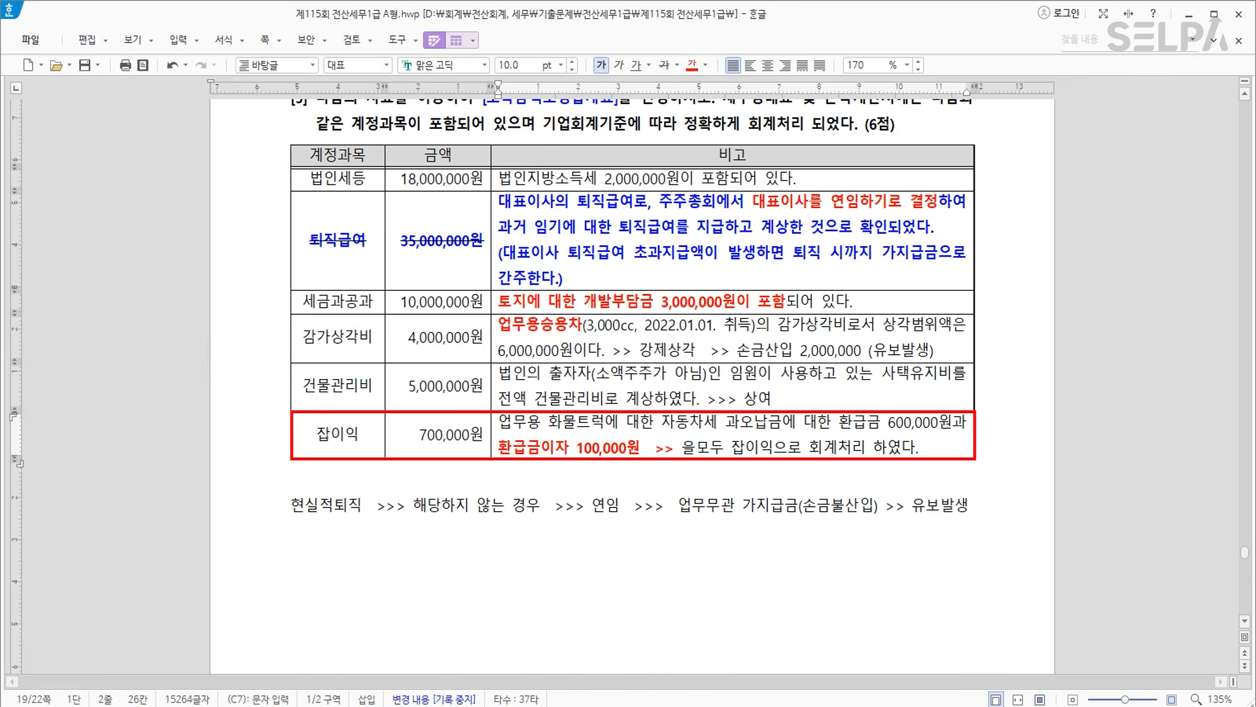
text( 익금불산ㅇ)
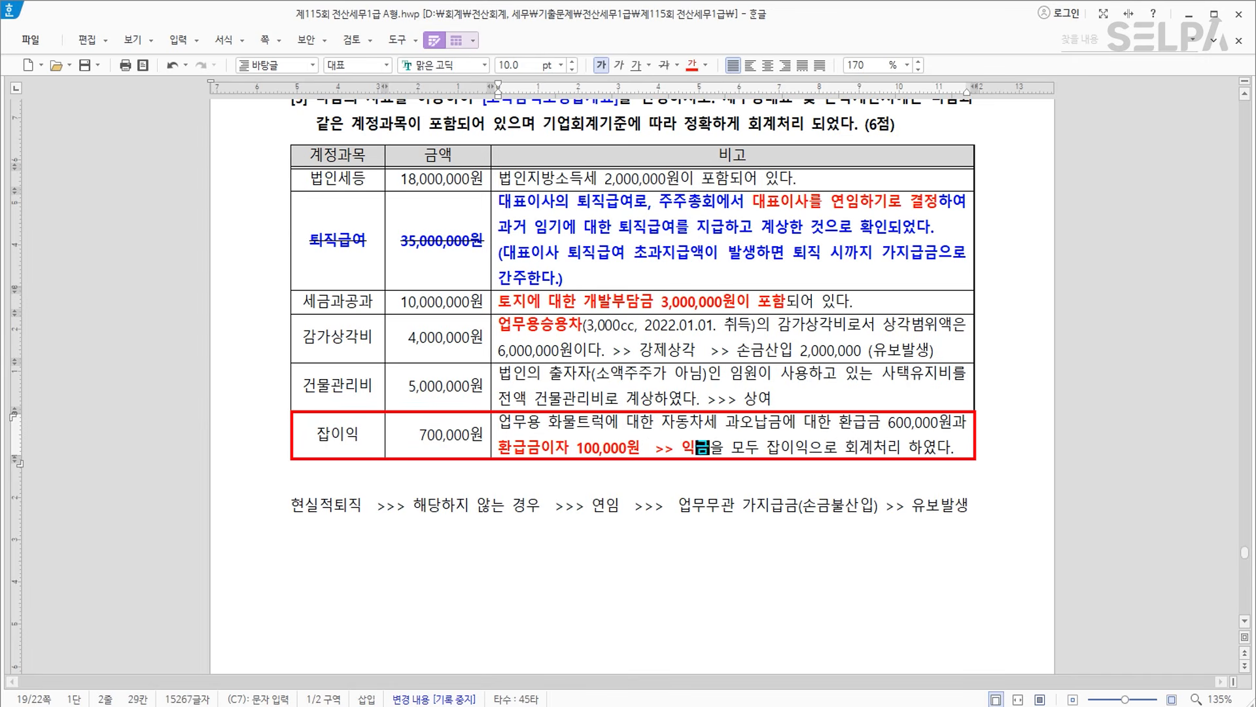
text(입   >> )
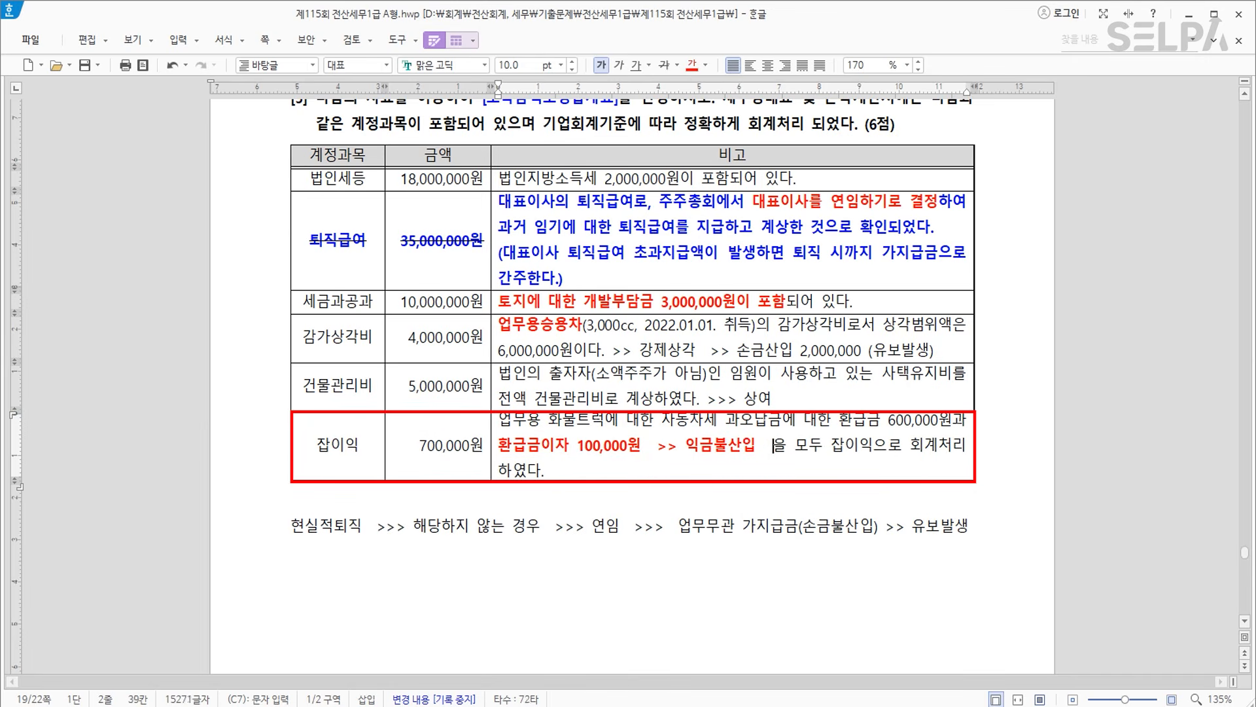
text(기타)
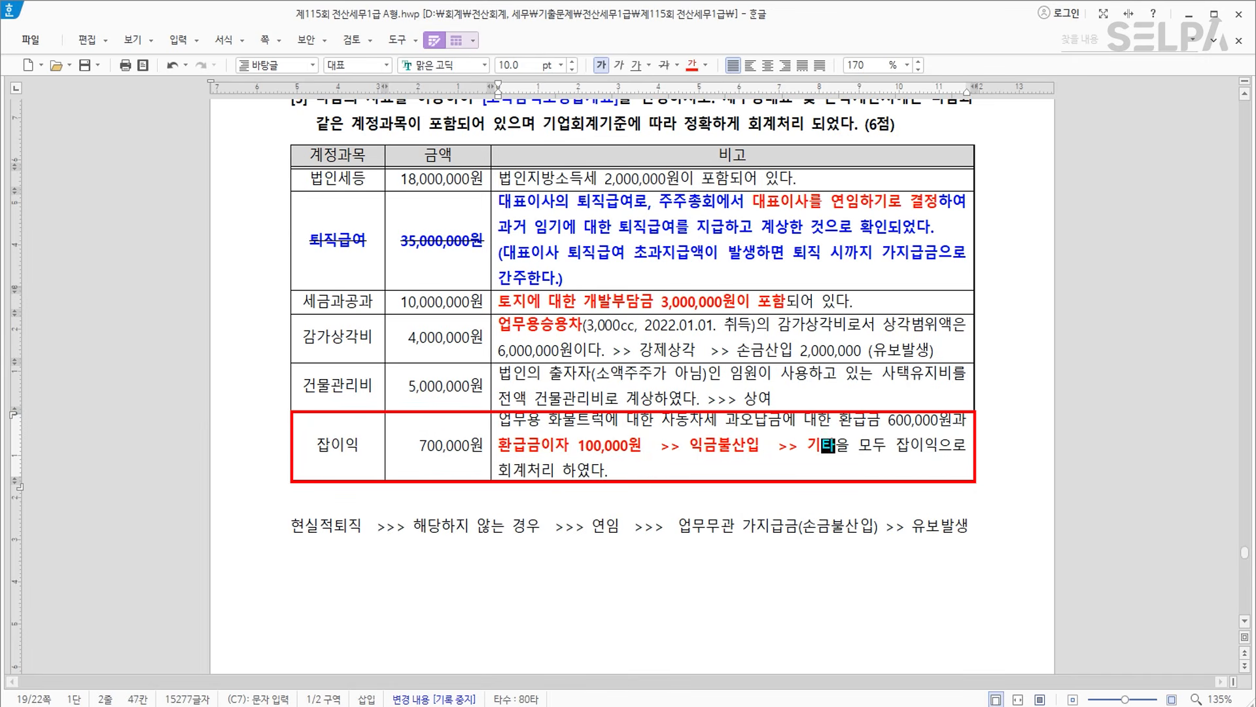
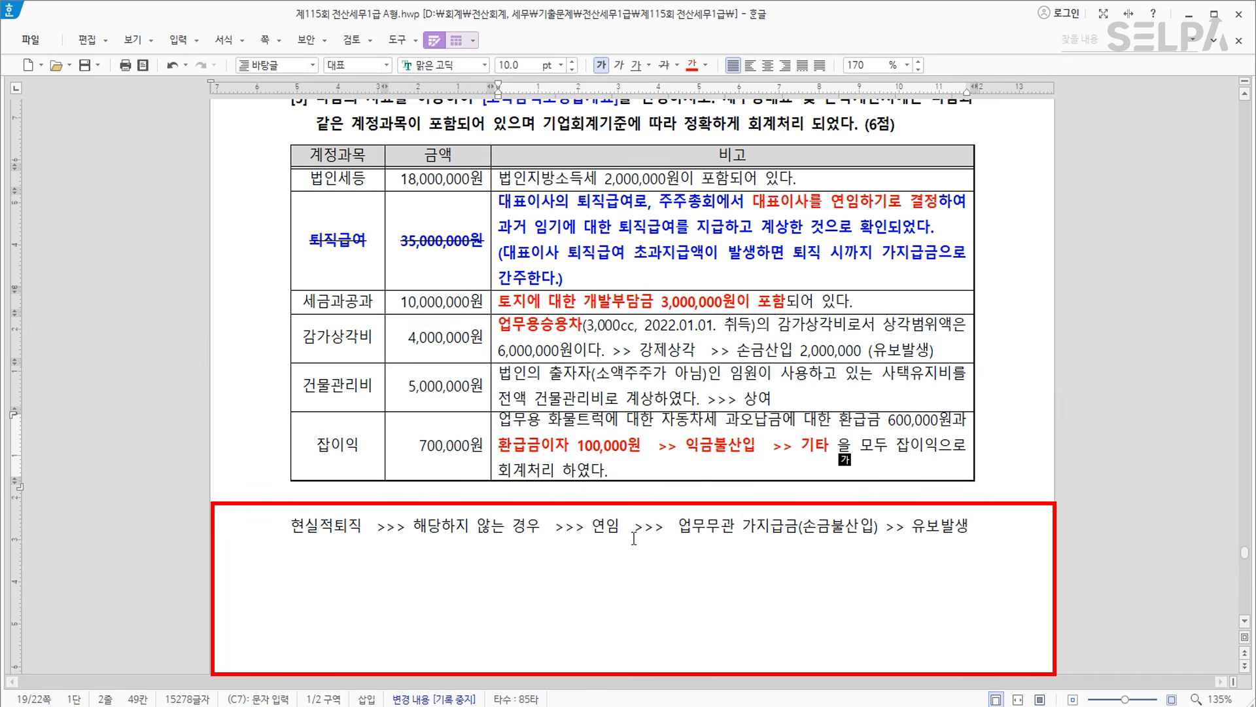
Add a second note line '정부투자기관 >> 민영화 >>> 사표수리 >> 다시채용' below the boxed note and select both lines.
double_click(595, 529)
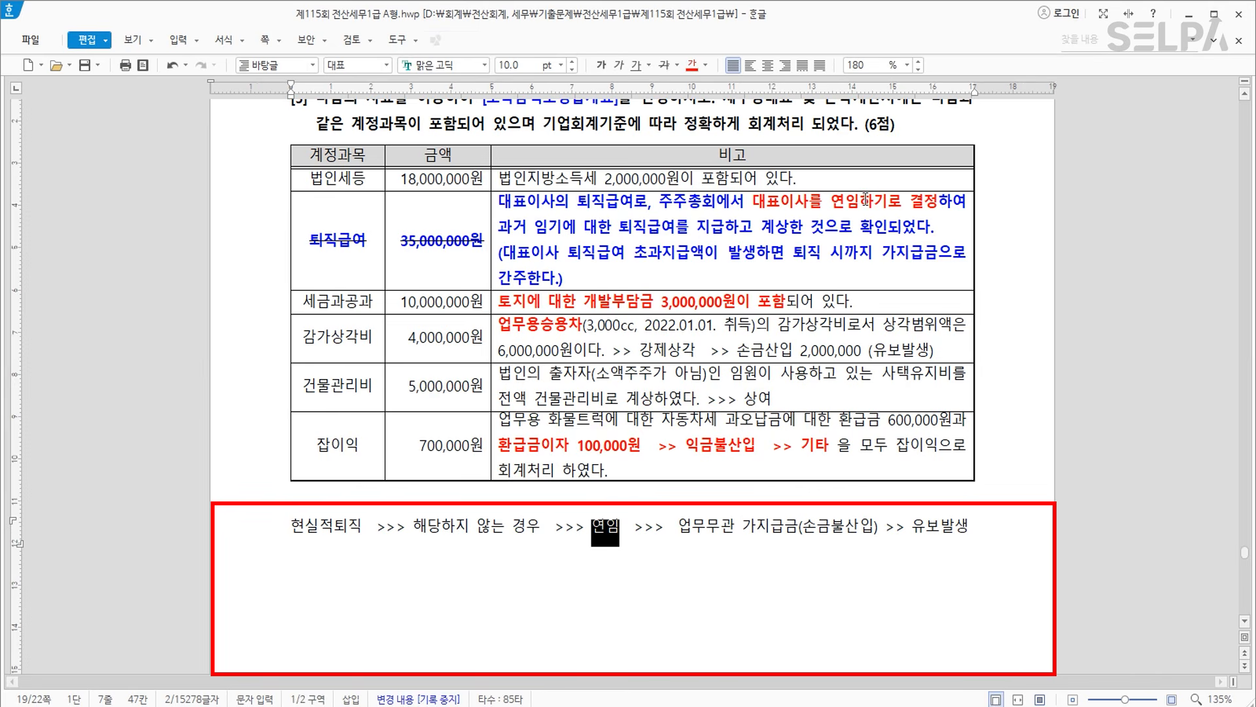
click(377, 557)
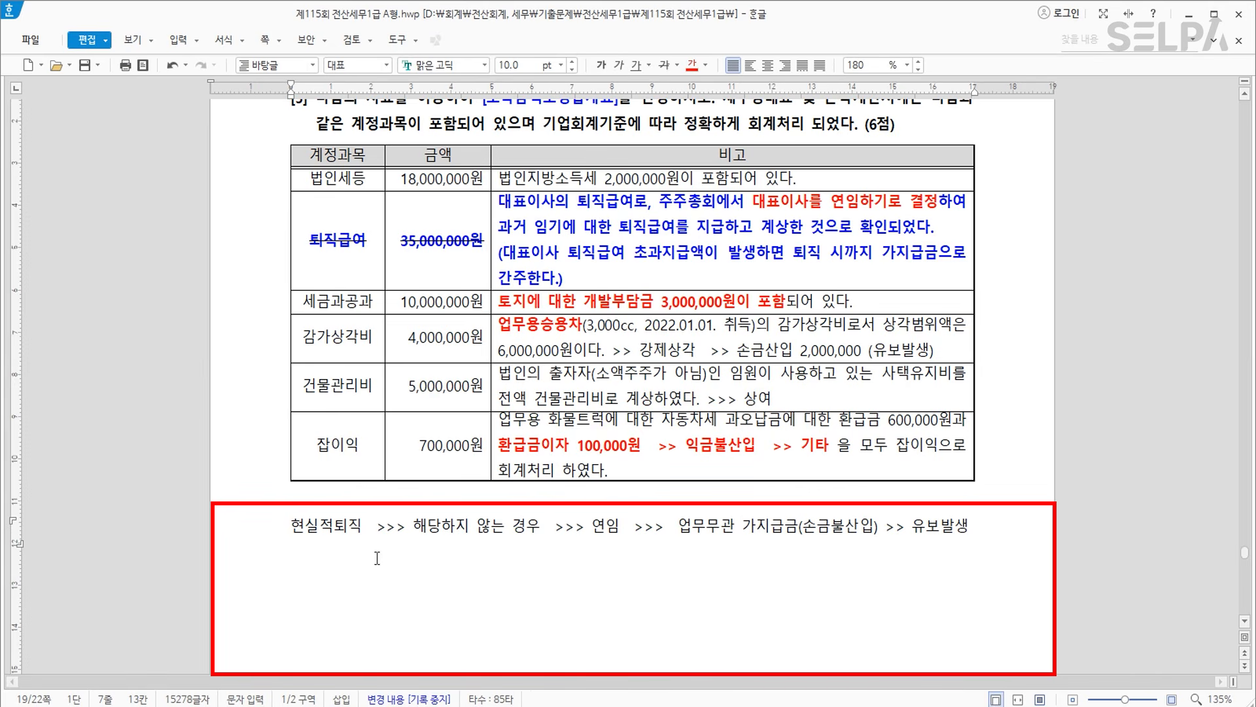
click(1002, 536)
key(Return)
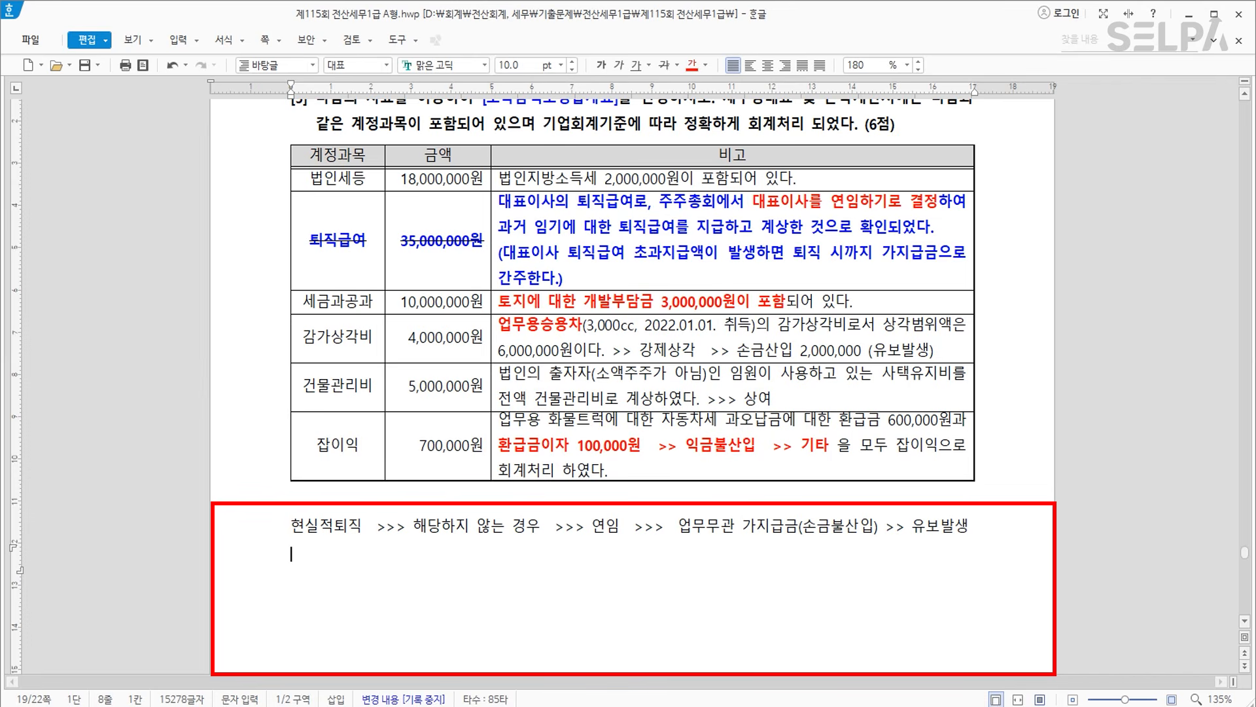
text(정부투자기관 )
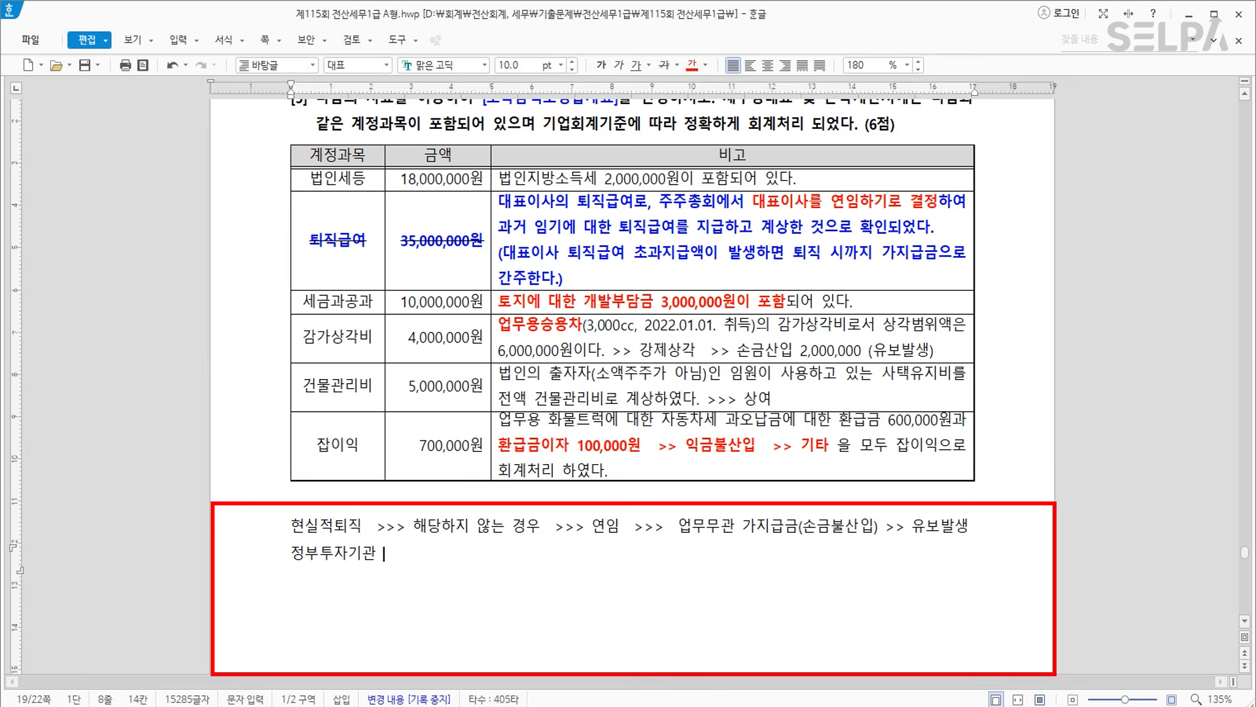
text(>>  민영화  >>>)
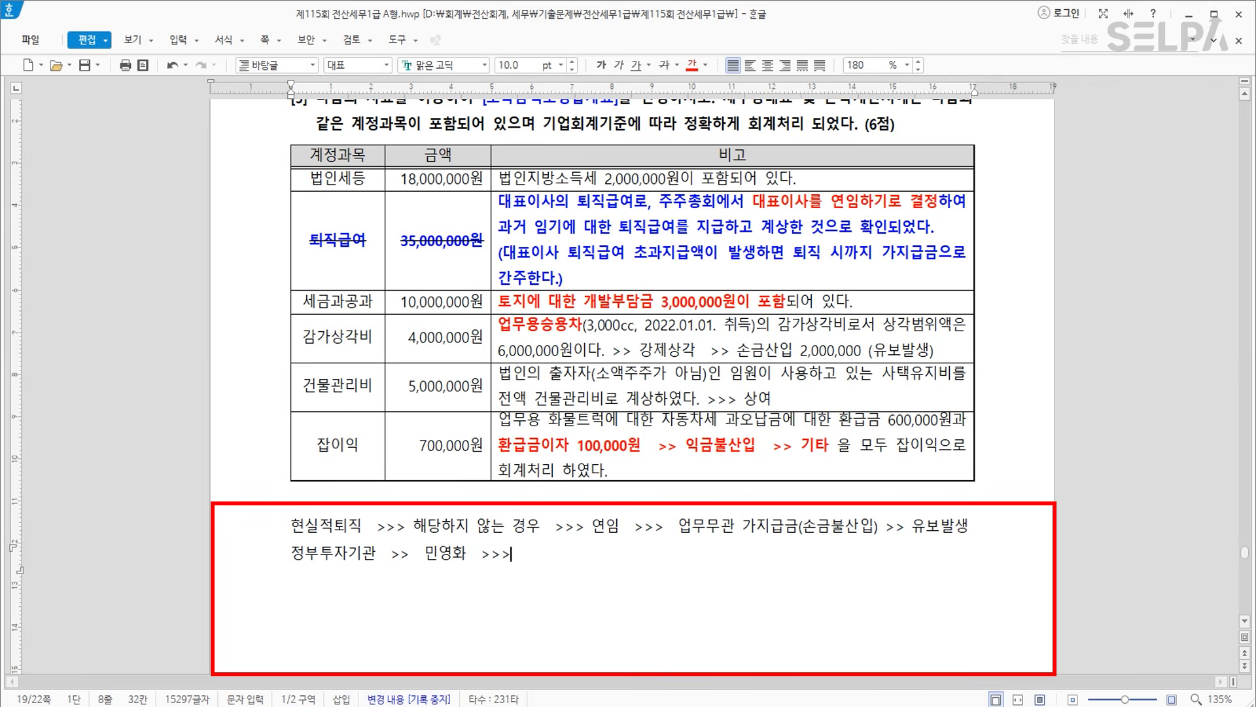
text( 사푯)
text(수리     >>  나)
text(시채용)
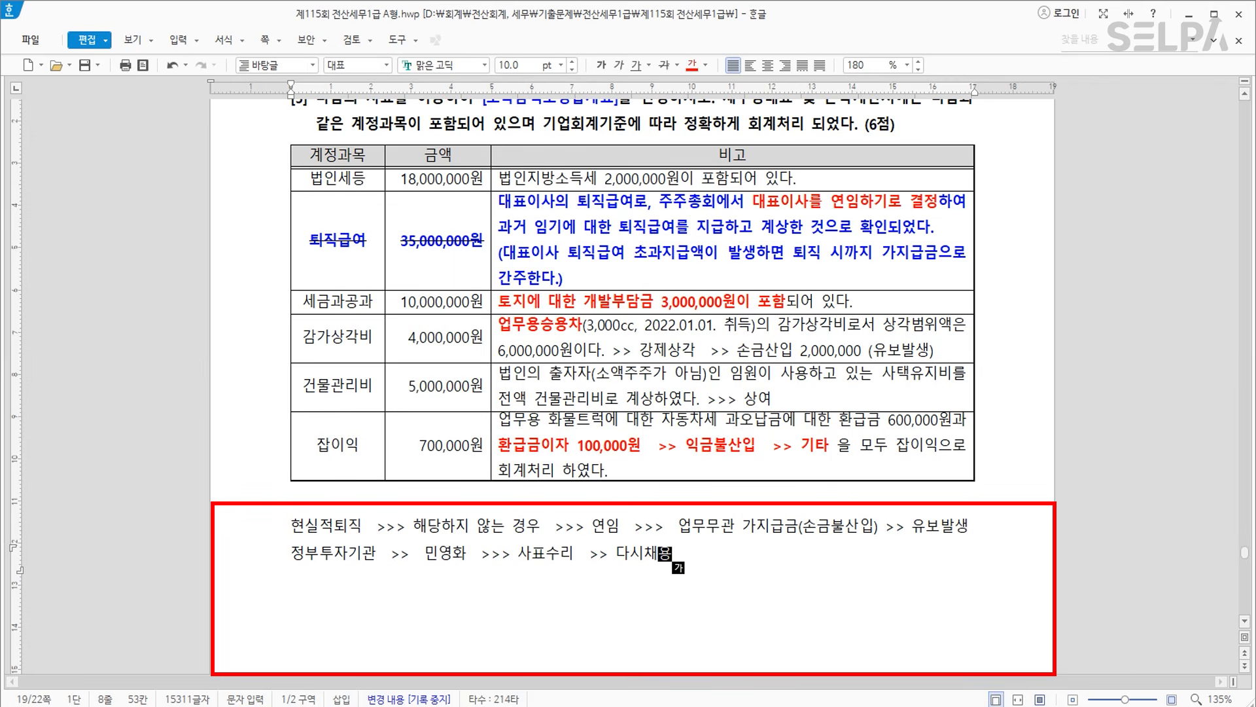
drag(261, 541, 259, 565)
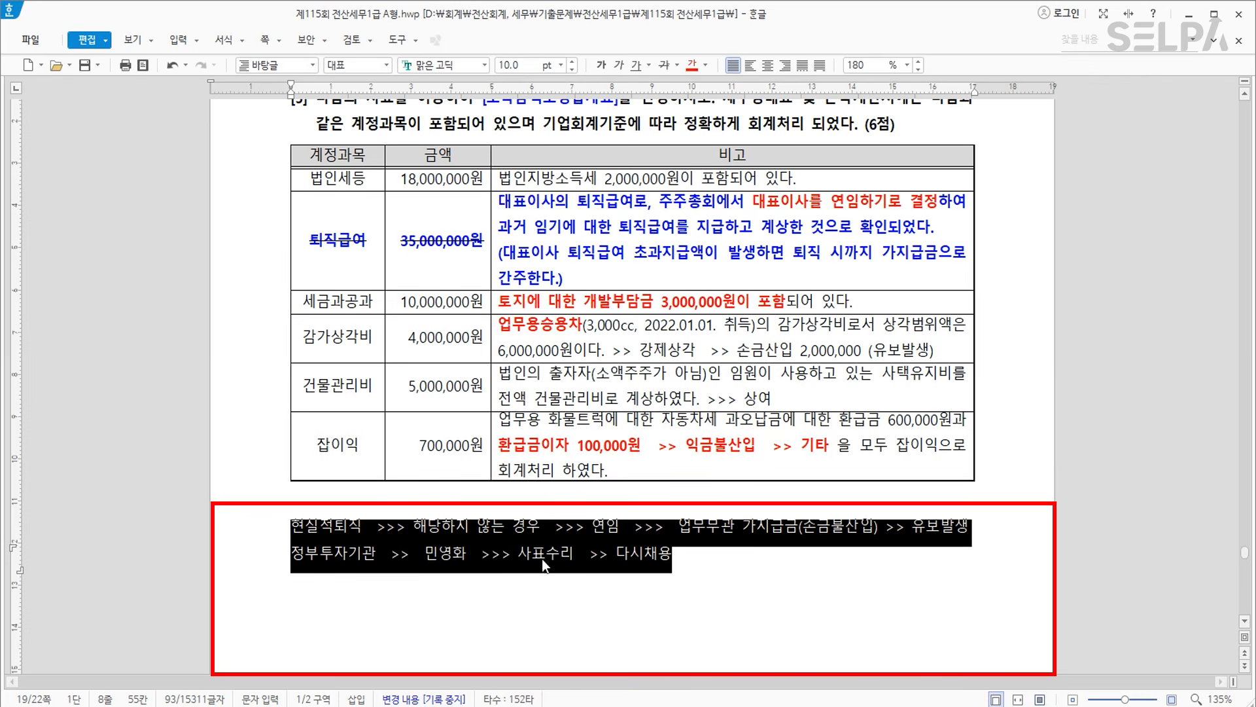
click(507, 705)
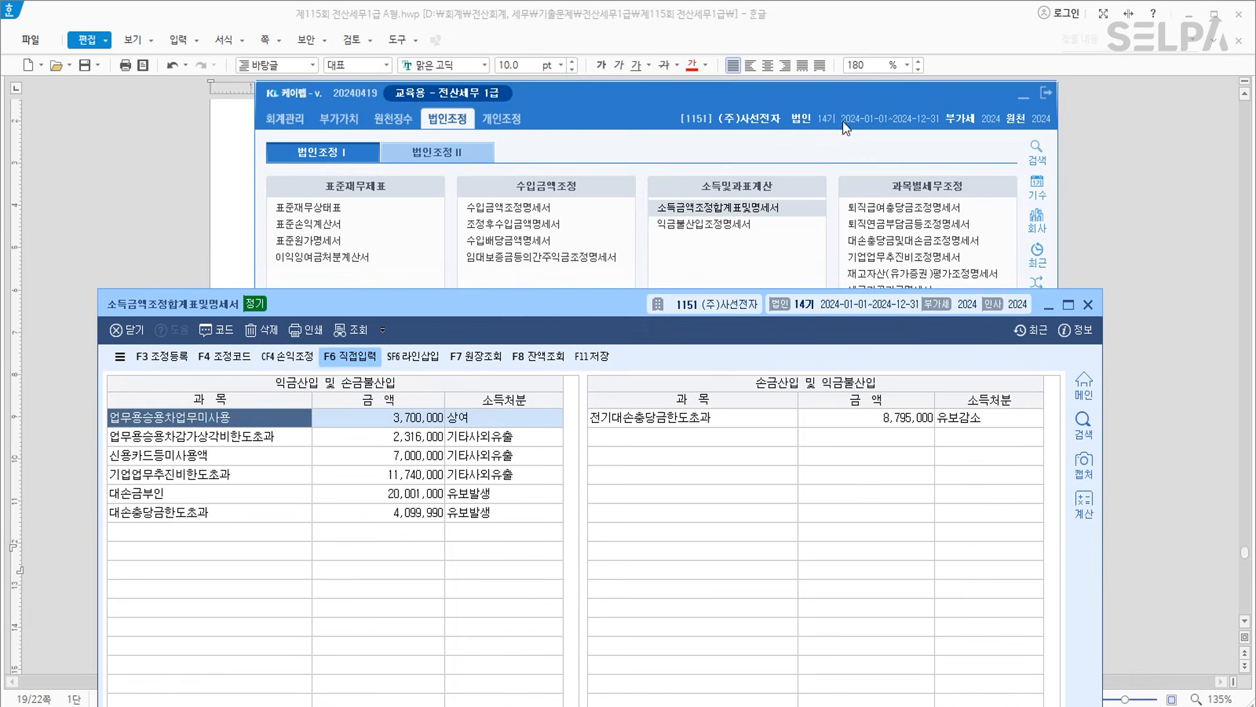
Add a 법인세 row of 18,000,000 with disposition 6 기타사외유출 to the add-back list.
click(1025, 96)
drag(559, 310, 658, 307)
click(335, 532)
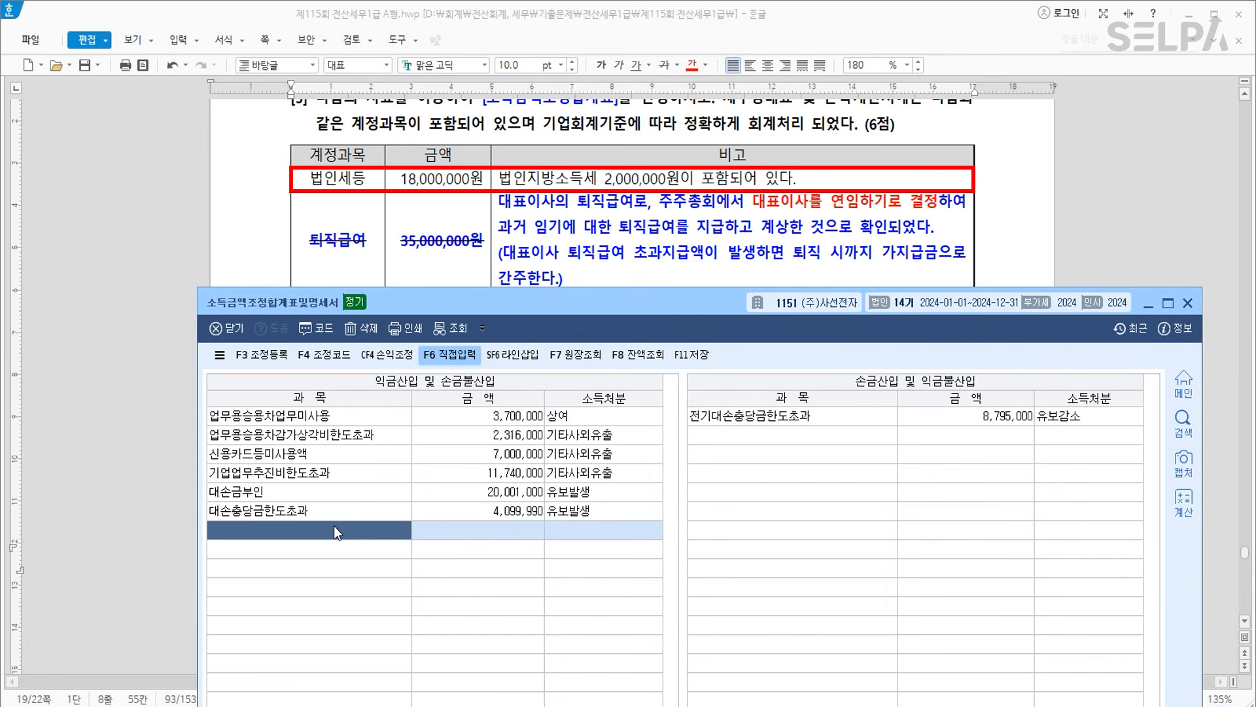
text(법인세)
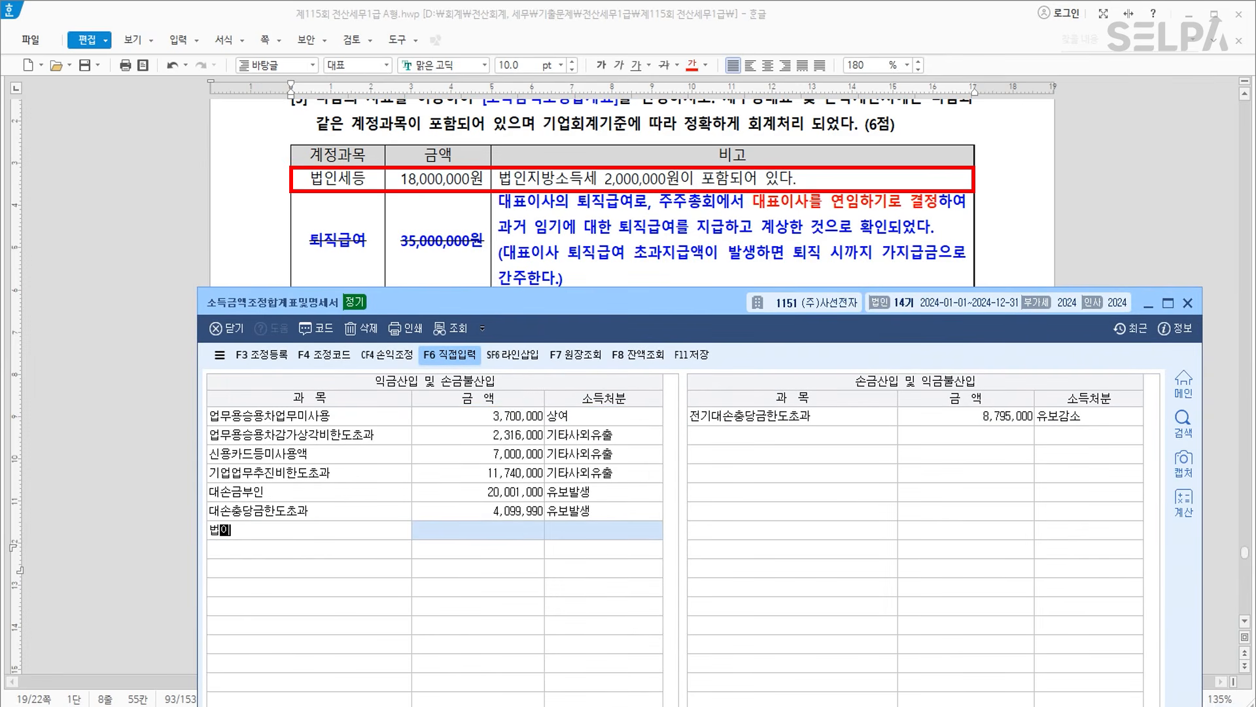
key(Return)
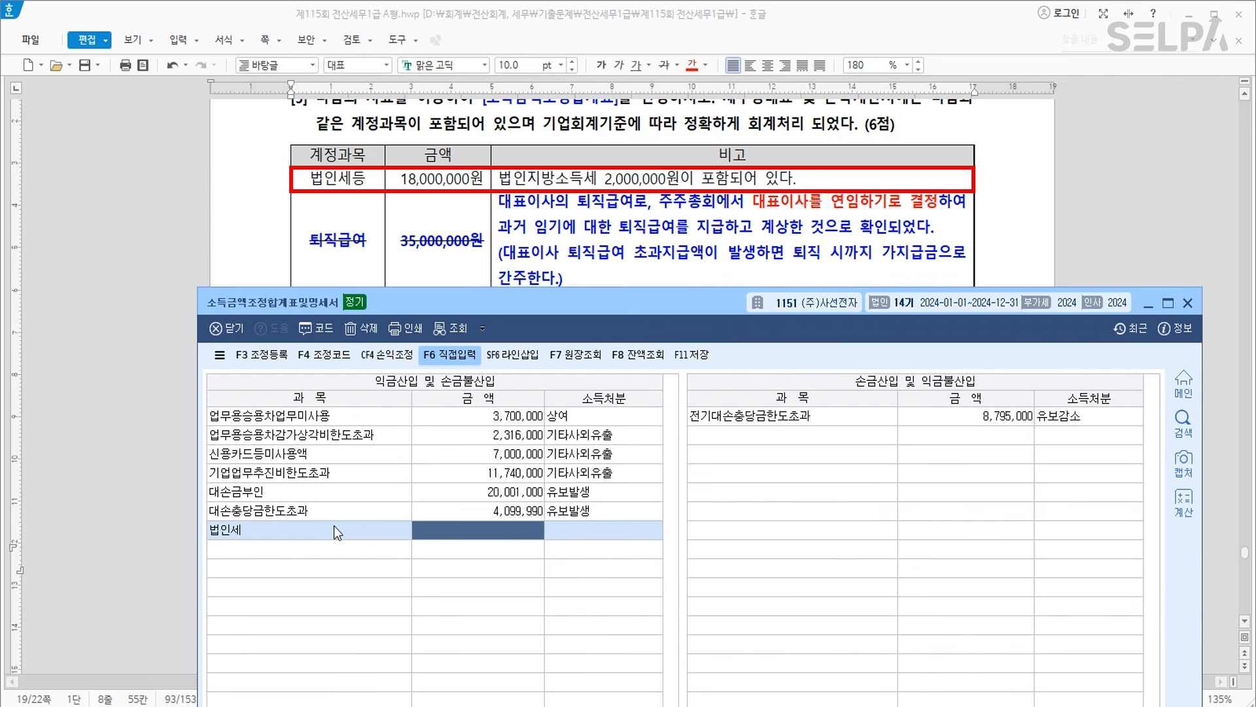
text(18000000)
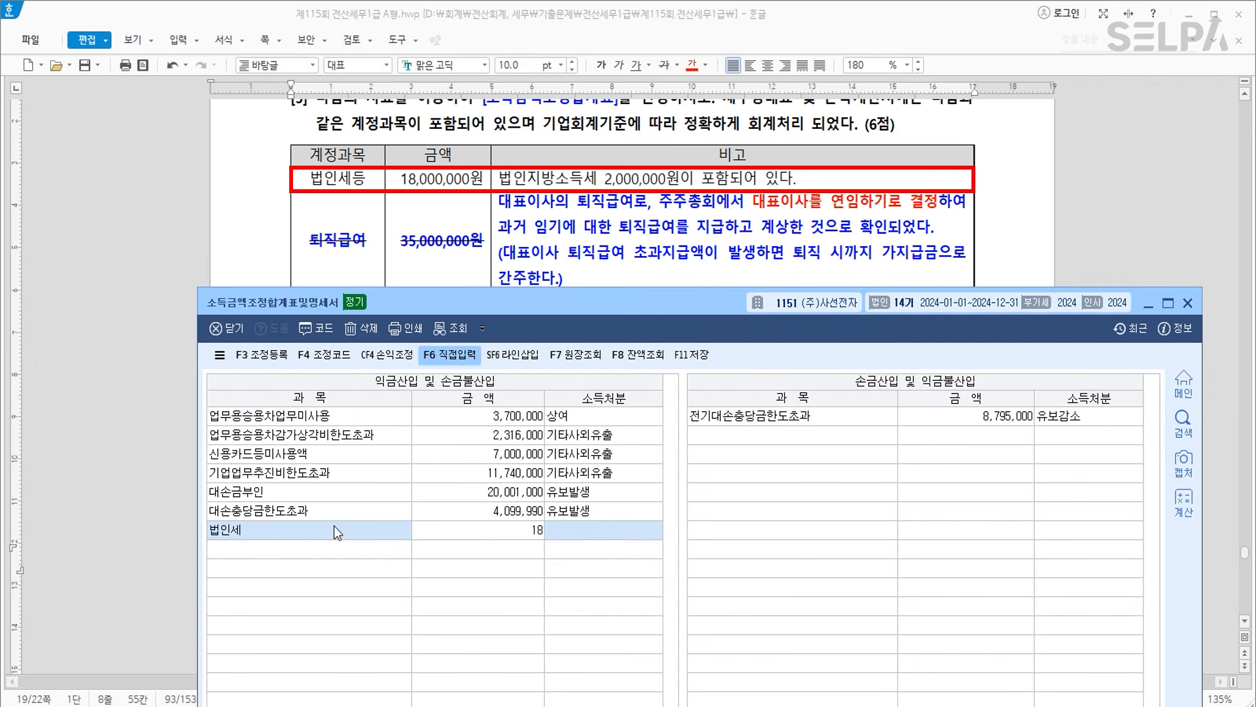
key(Return)
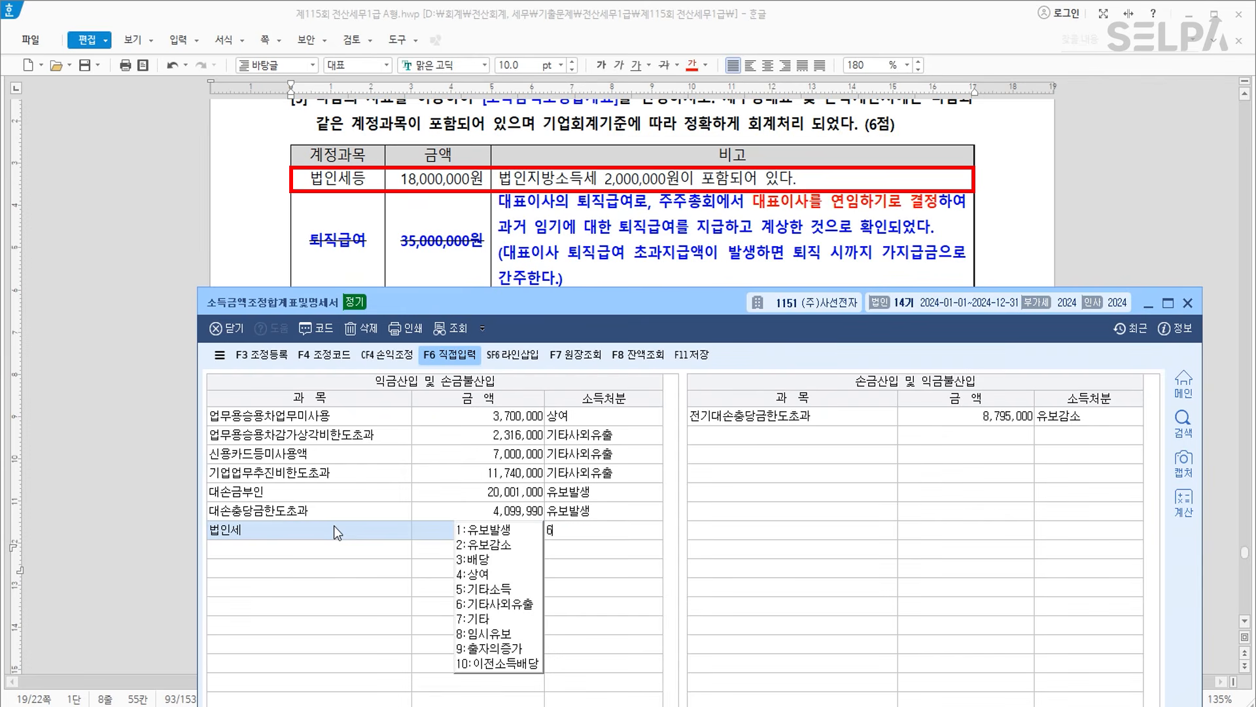
key(6)
key(Return)
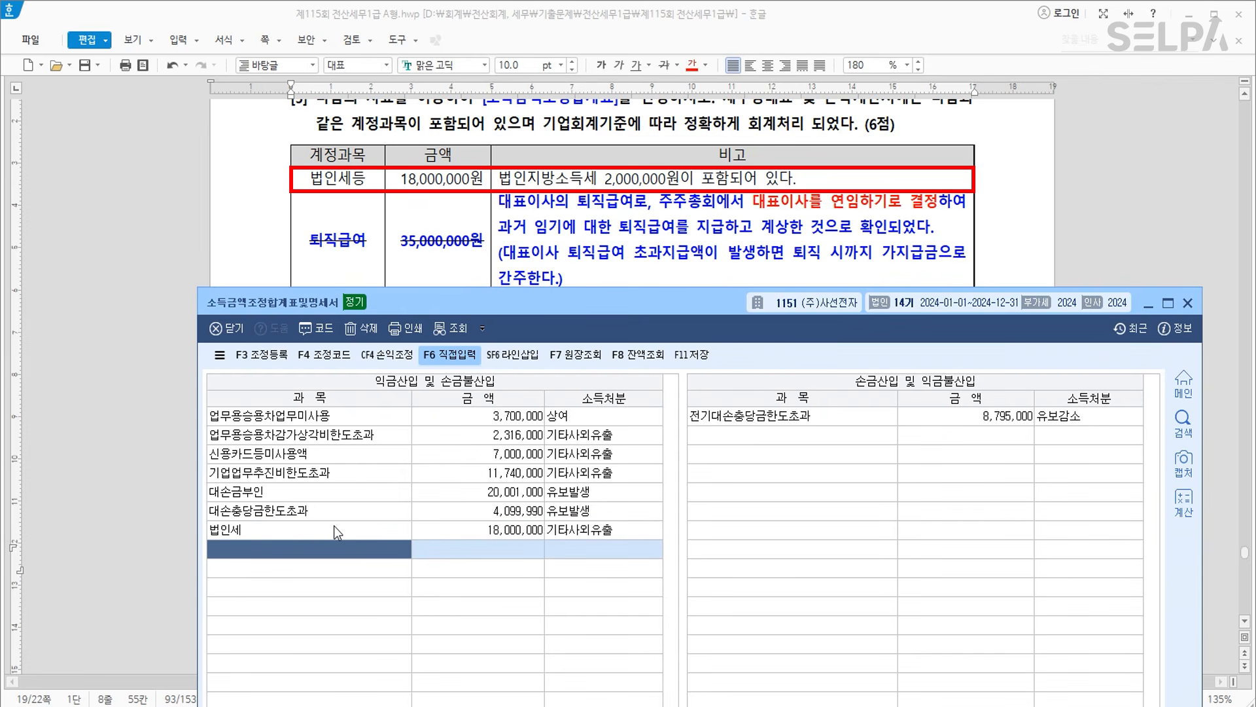
text(퇴직)
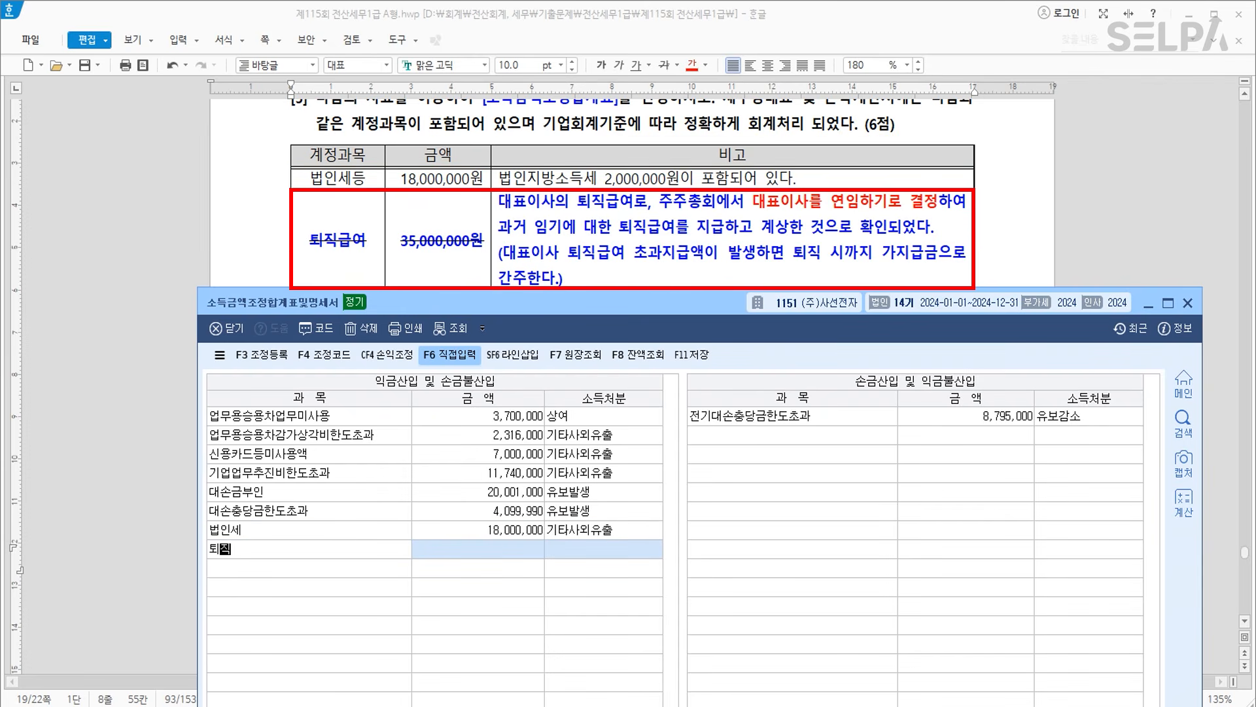
Enter a 퇴직급여 row of 35,000,000 with disposition 1 유보발생.
key(BackSpace)
key(BackSpace)
text(업)
text(무무과)
text(가지급금)
key(Return)
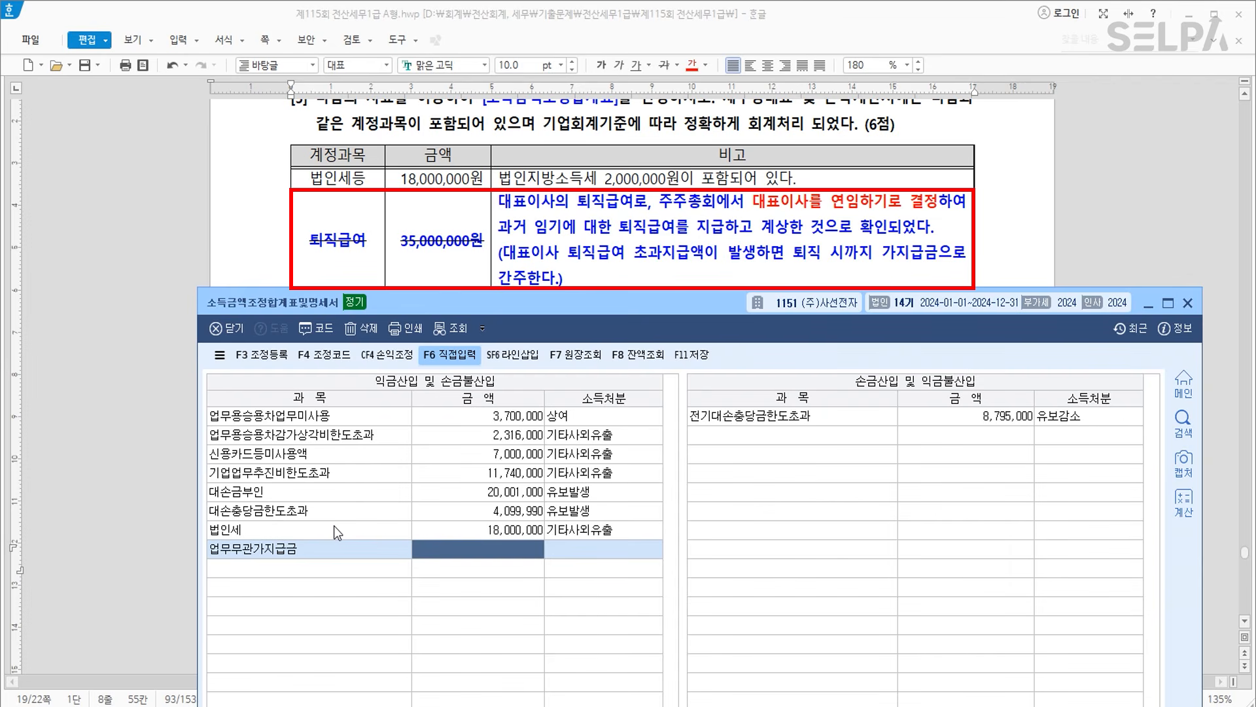
key(Left)
text(퇴직급여)
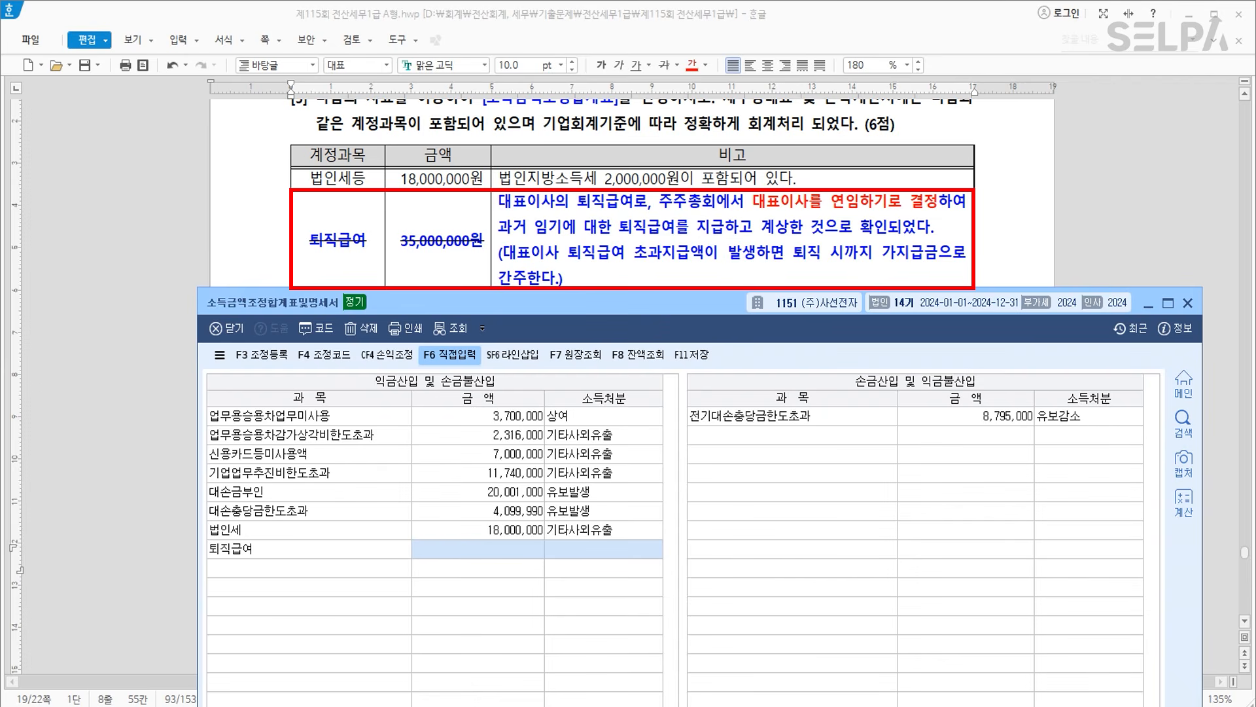
key(Return)
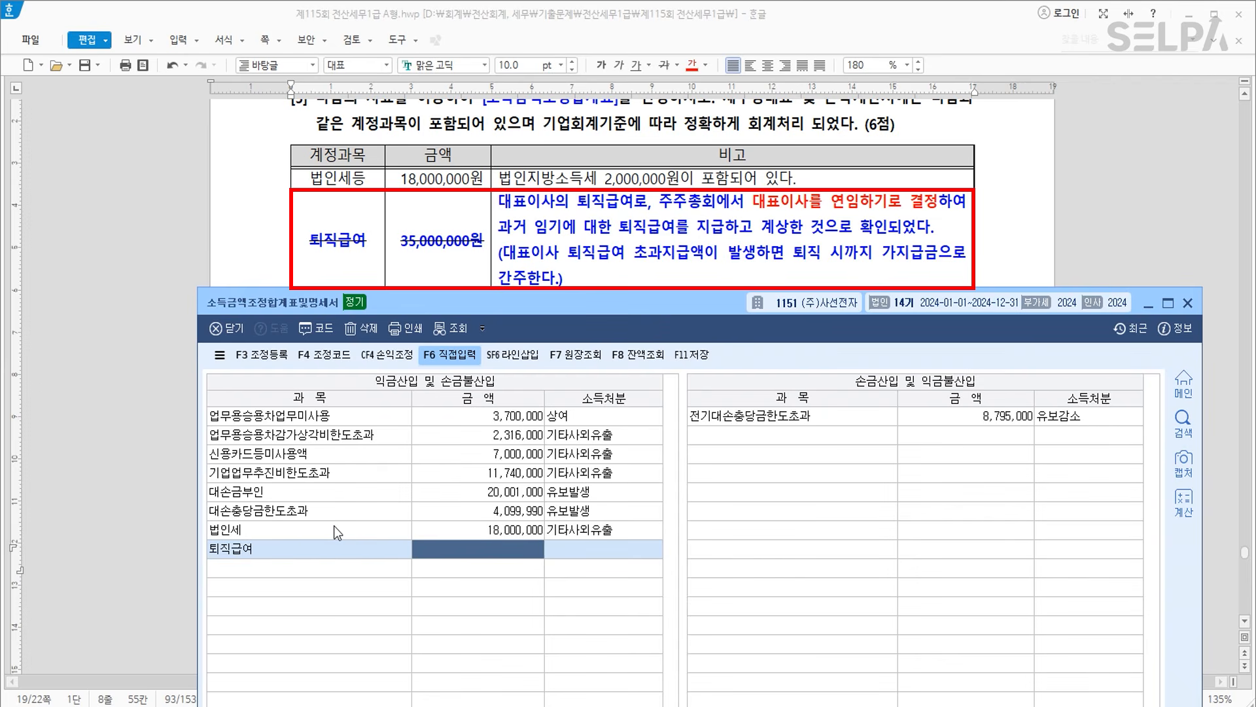
text(35000000)
key(Return)
text(1)
key(Return)
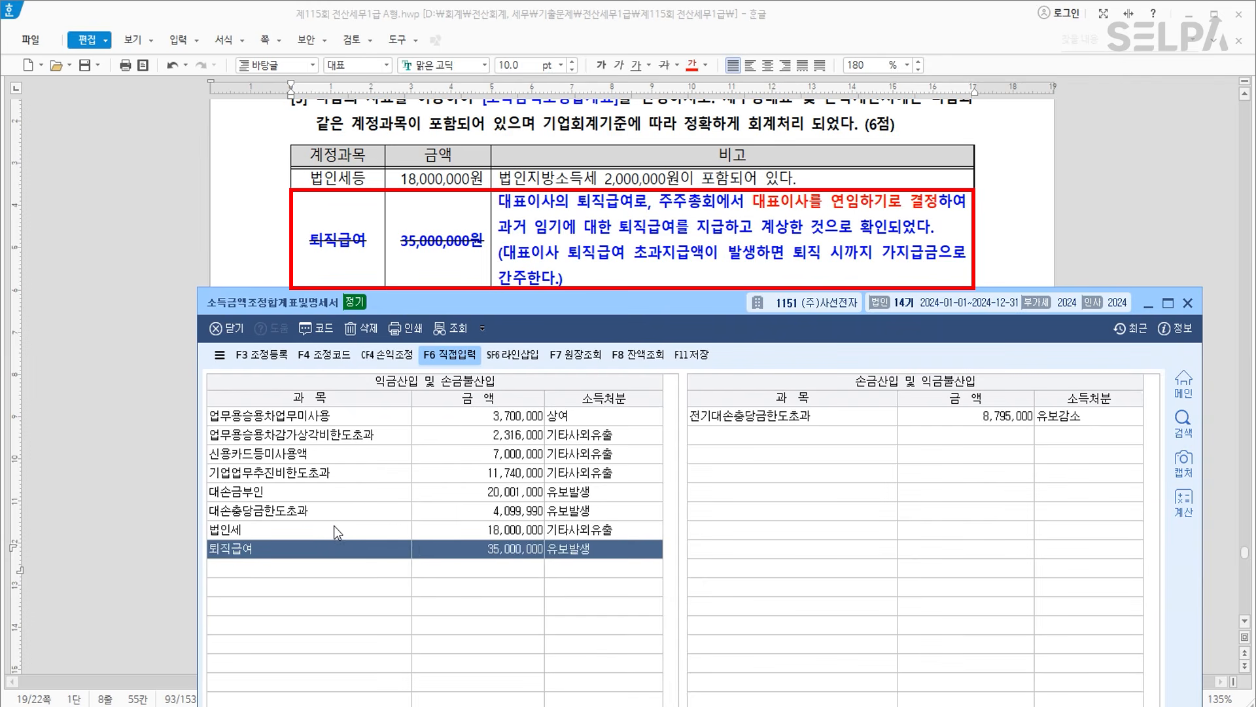
key(Return)
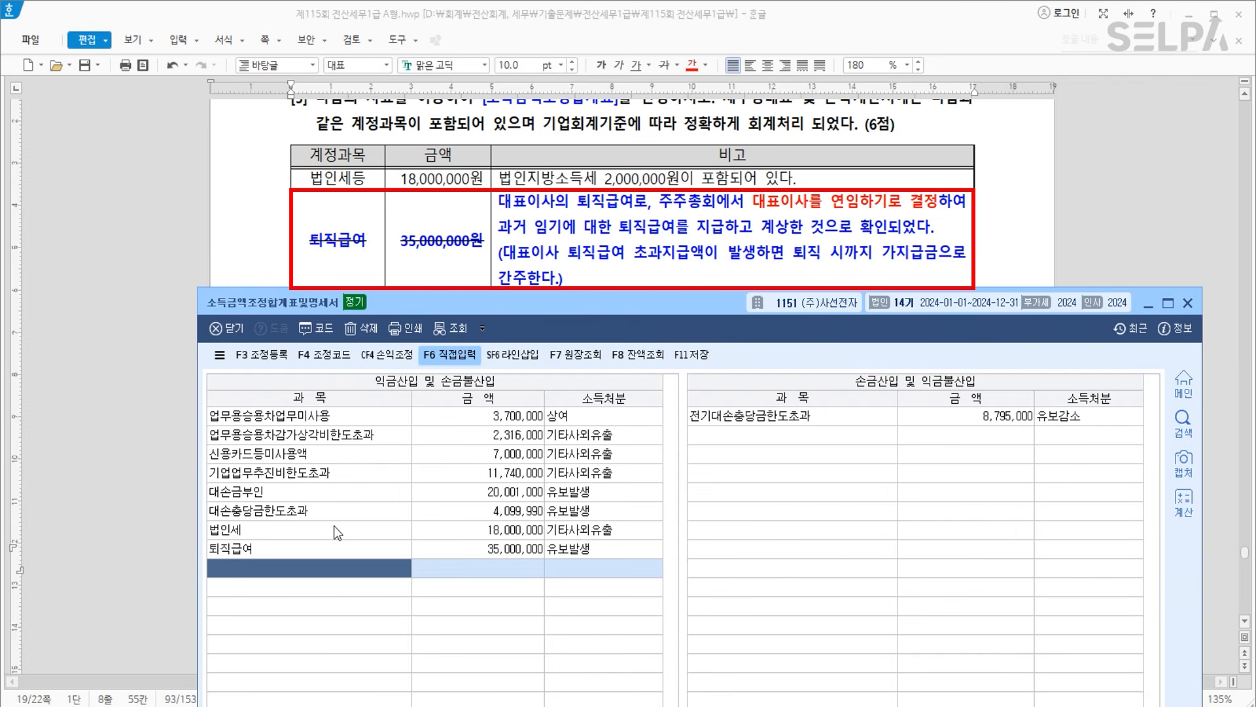
Rename the row to '퇴직급여_ 업무무관가지급금' and reconfirm its 유보발생 disposition.
double_click(267, 547)
click(267, 548)
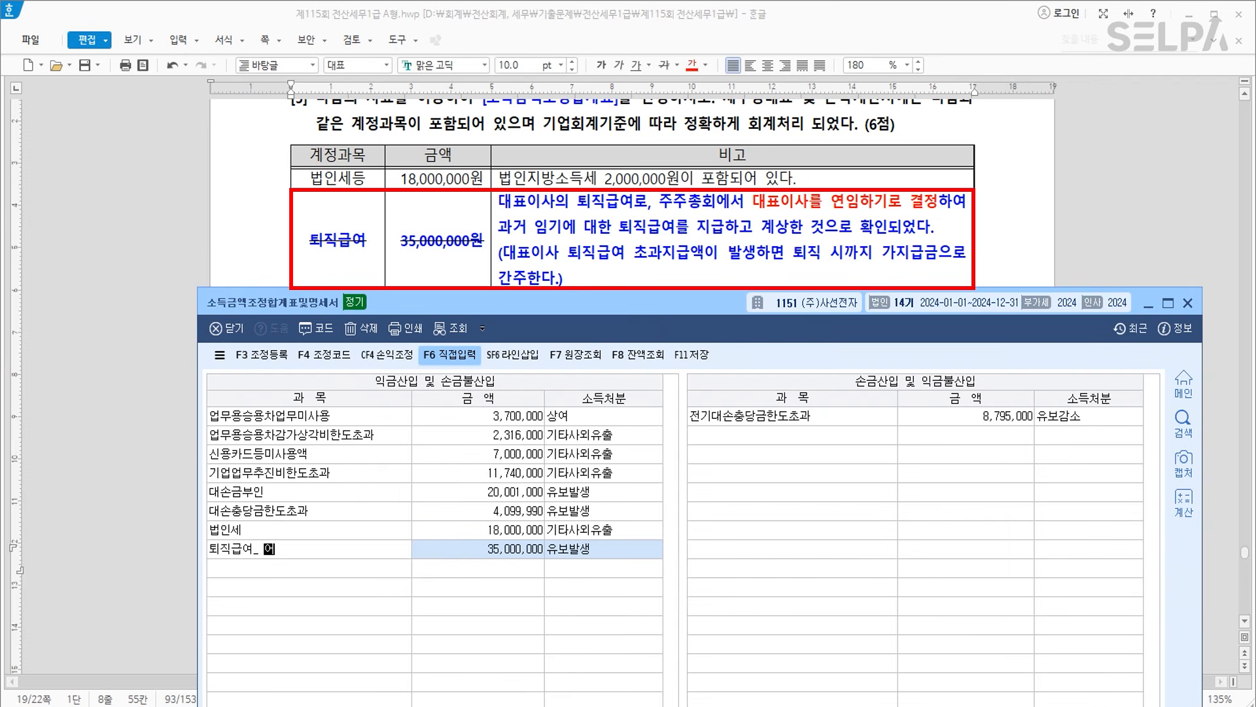
text(업무무관가지급)
key(BackSpace)
key(BackSpace)
text(급금)
key(Return)
key(Return)
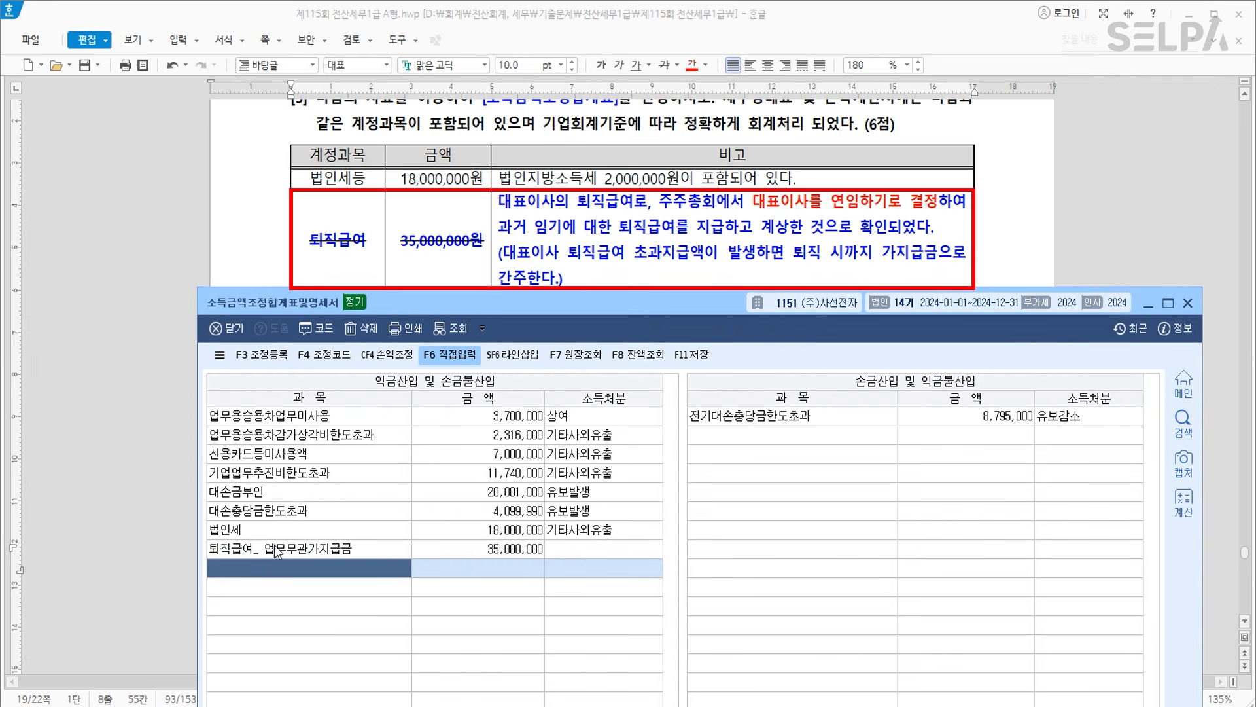
key(Up)
key(Right)
key(Right)
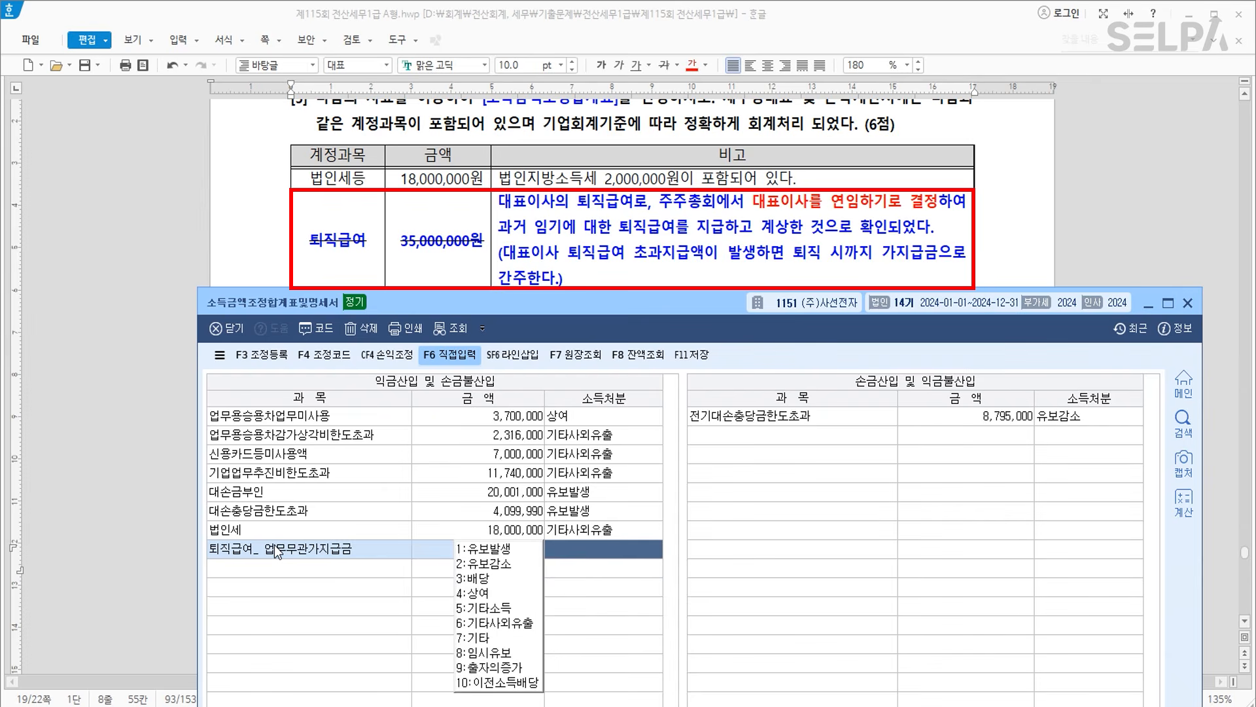
key(1)
key(Return)
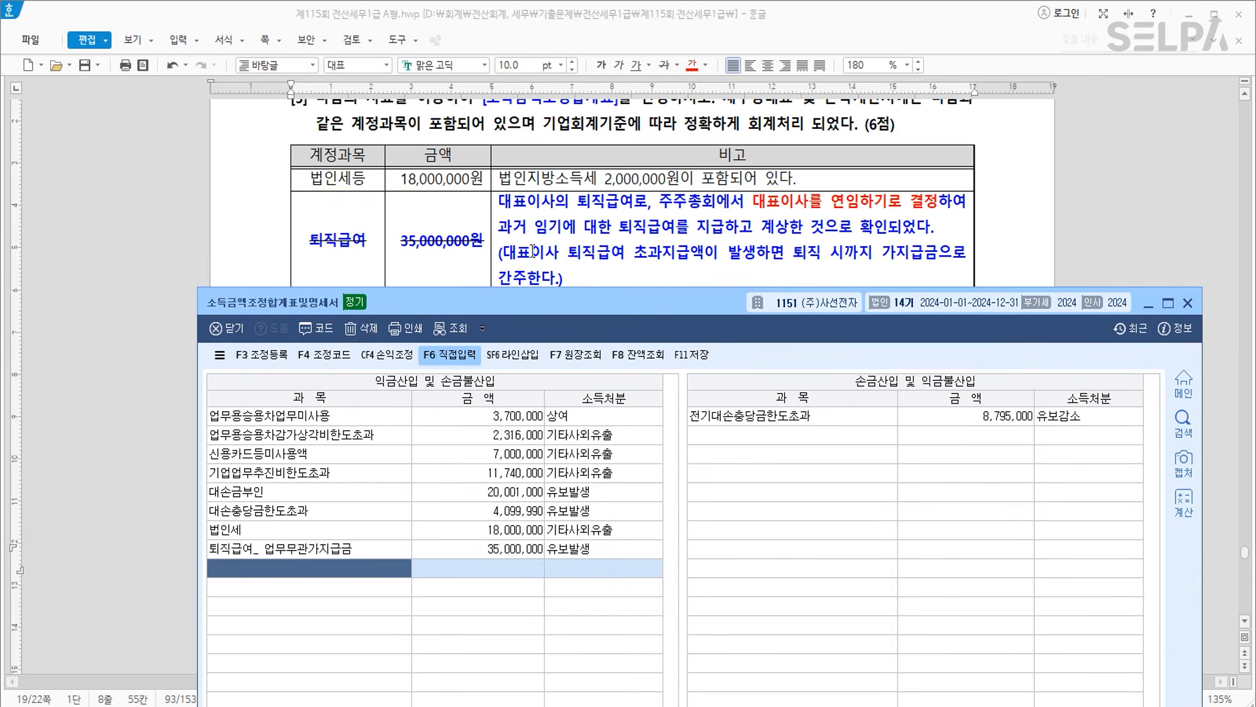
scroll(622, 190, down, 3)
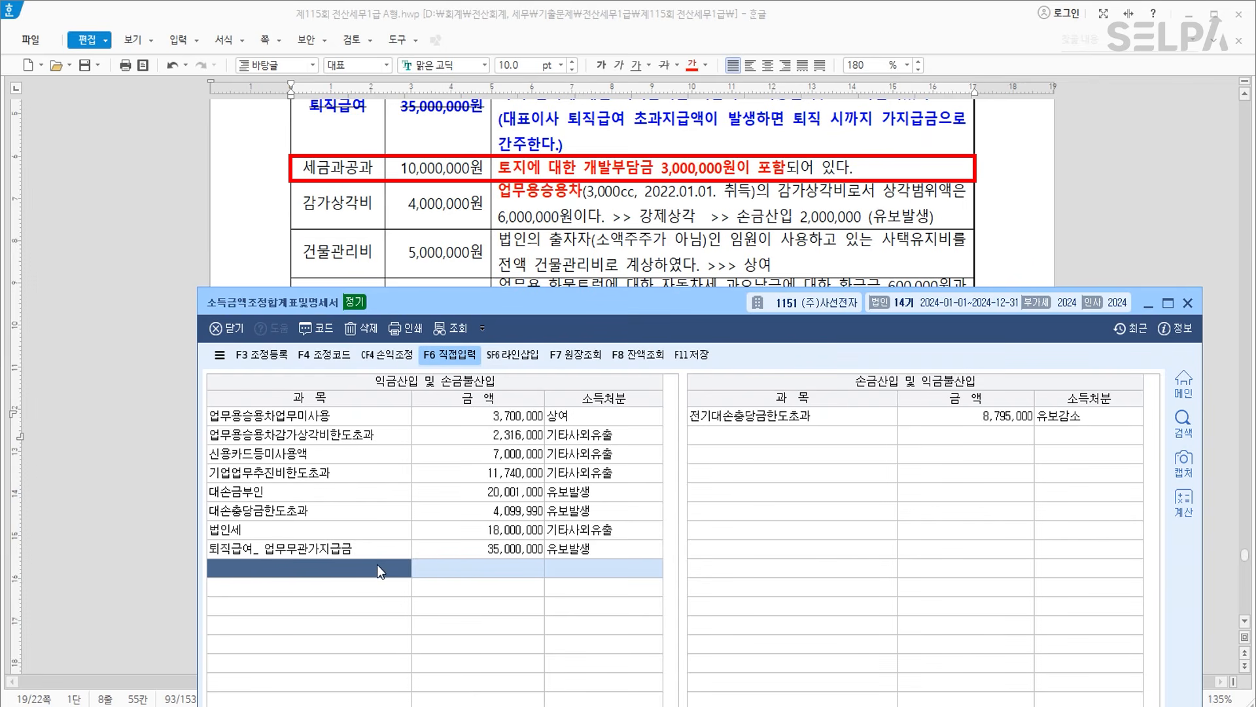
Add 세금과공과_토지개발부담금 at 3,000,000 as 유보발생, then start a 감가상각비 row.
text(세금)
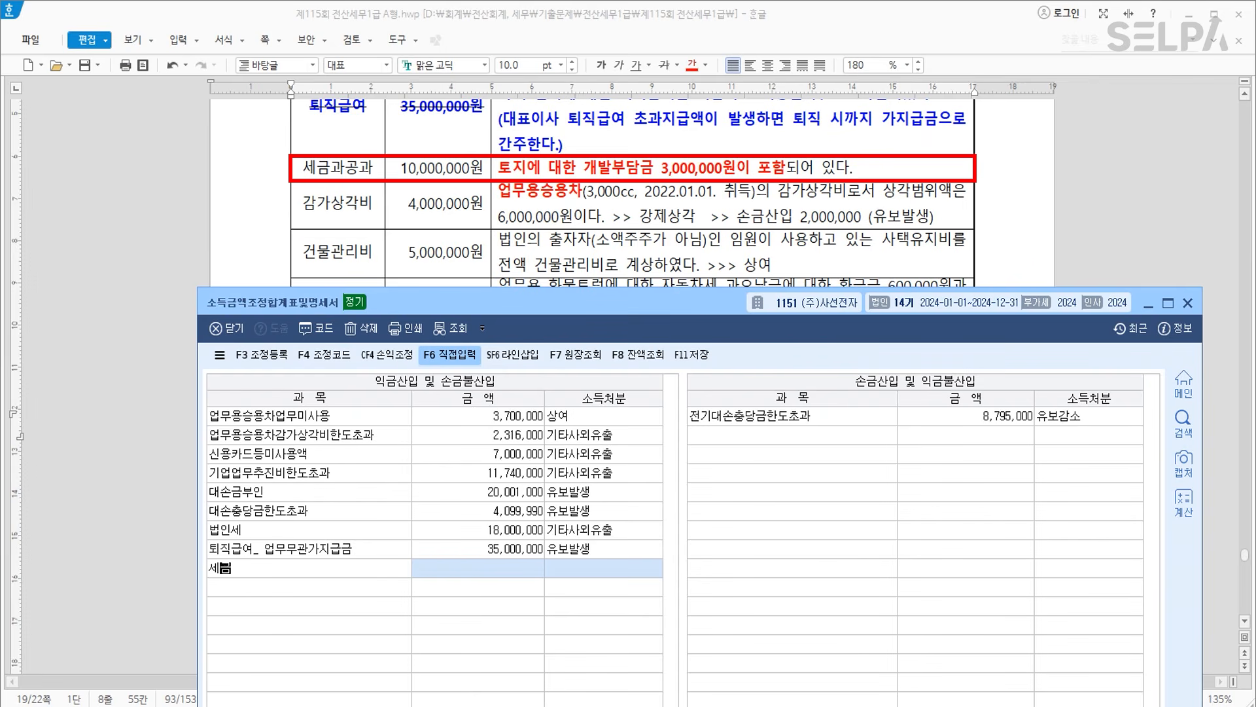
text(과공과_토지개발부담금)
key(Return)
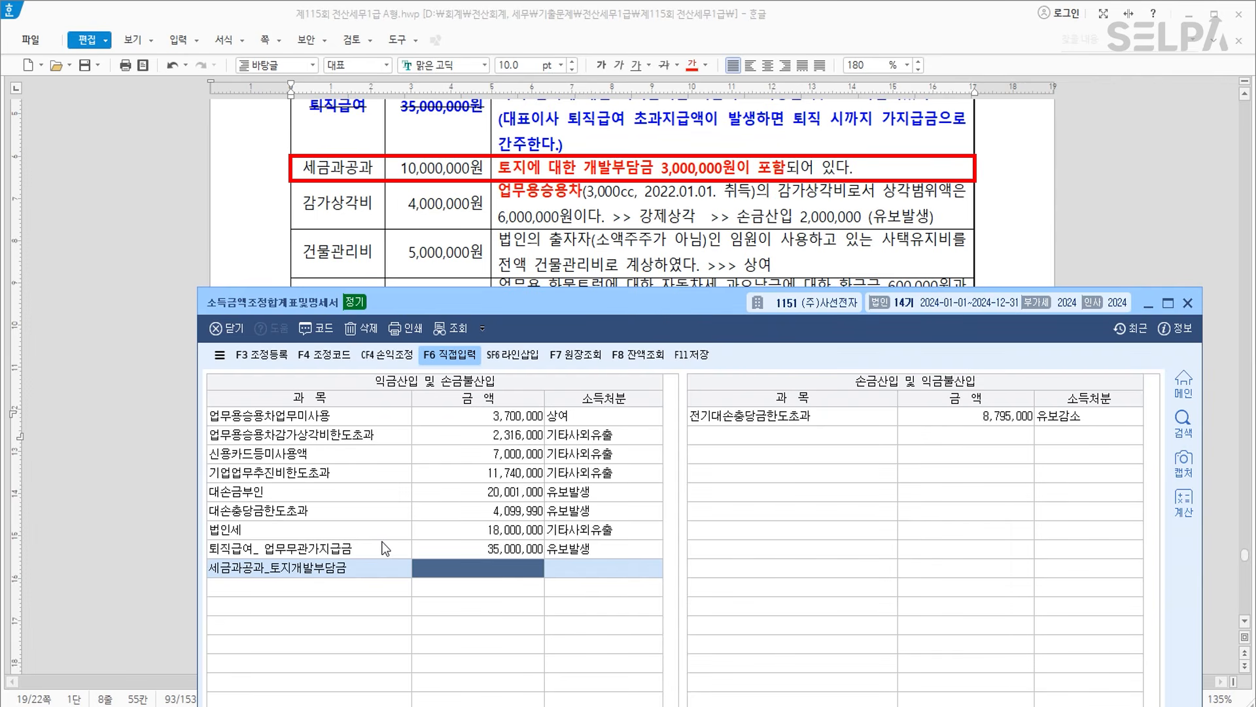
text(3000000)
key(Return)
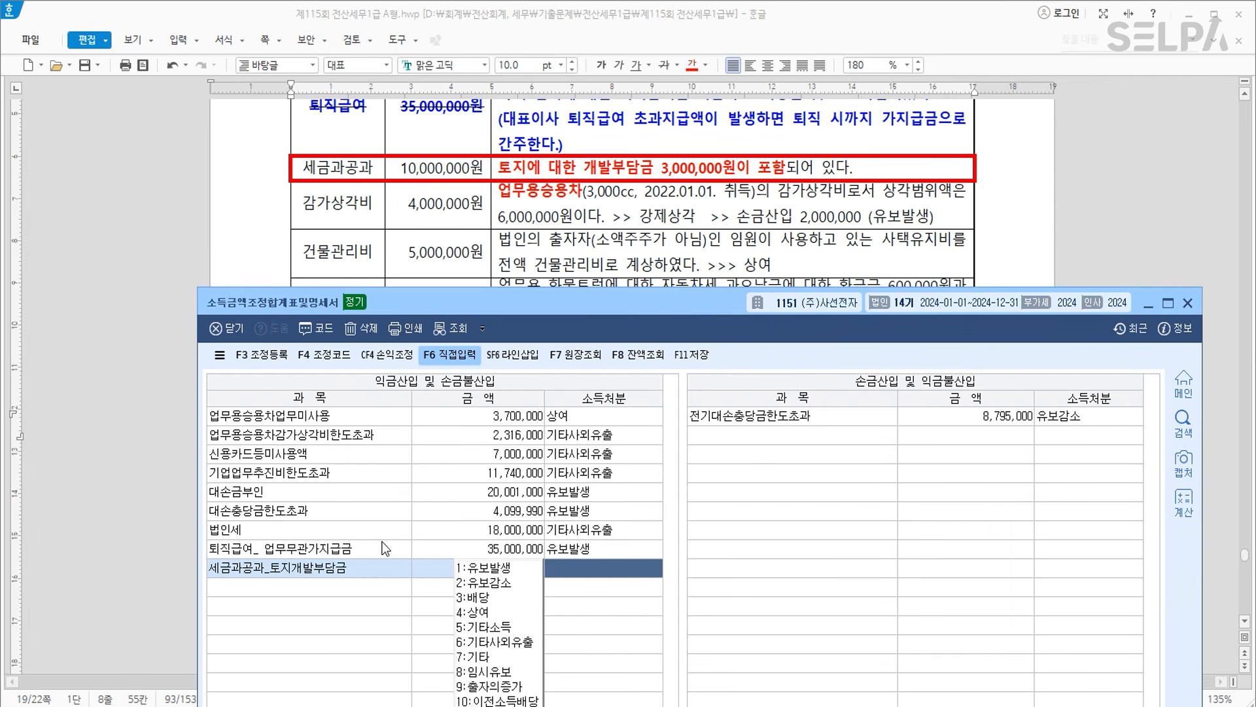
key(1)
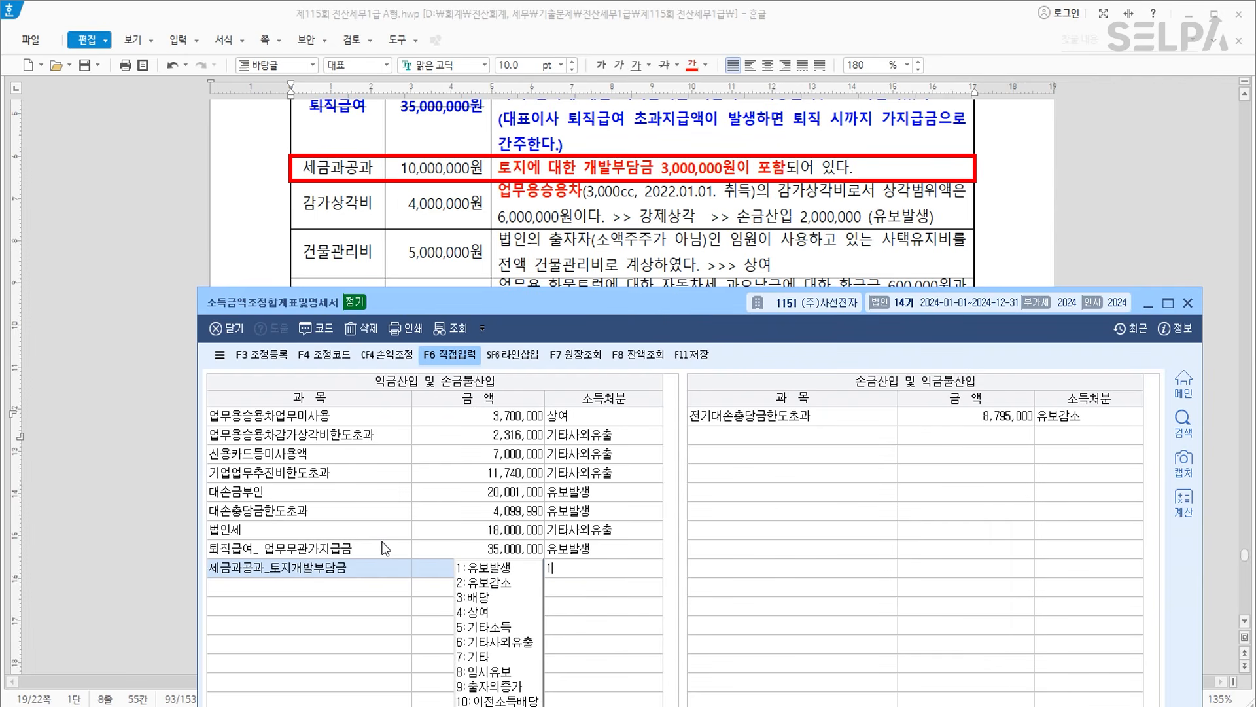
key(Return)
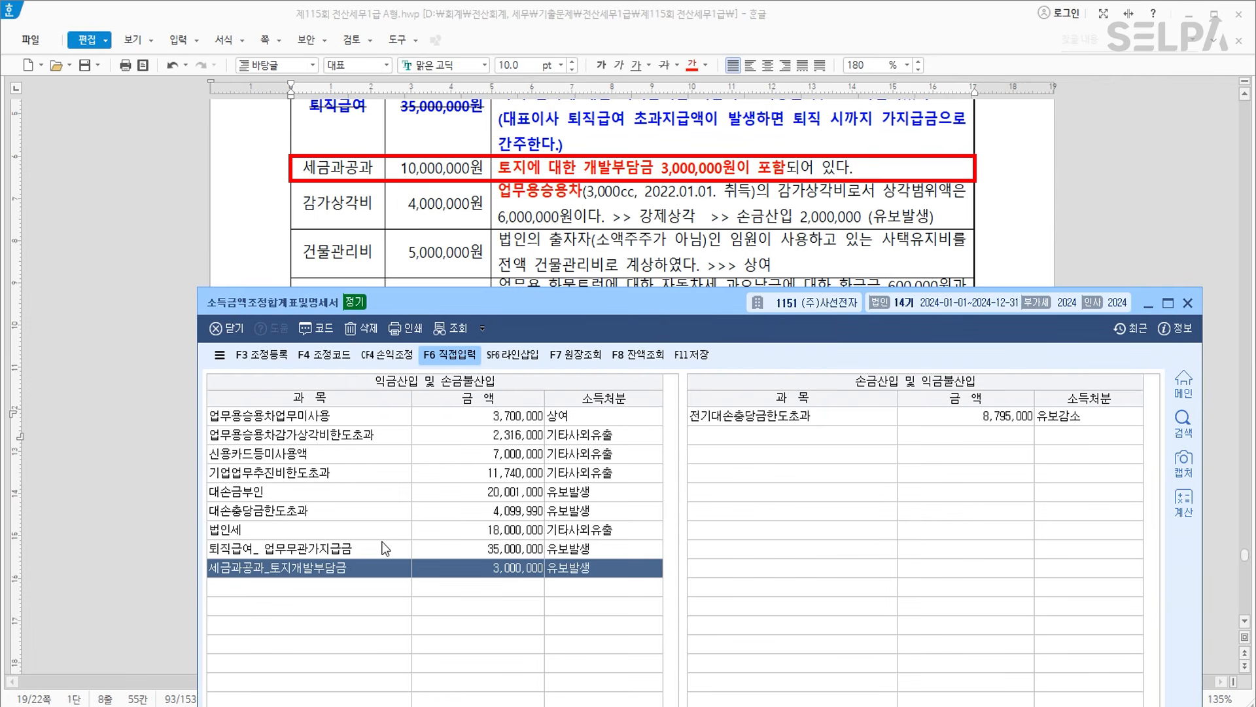
key(Return)
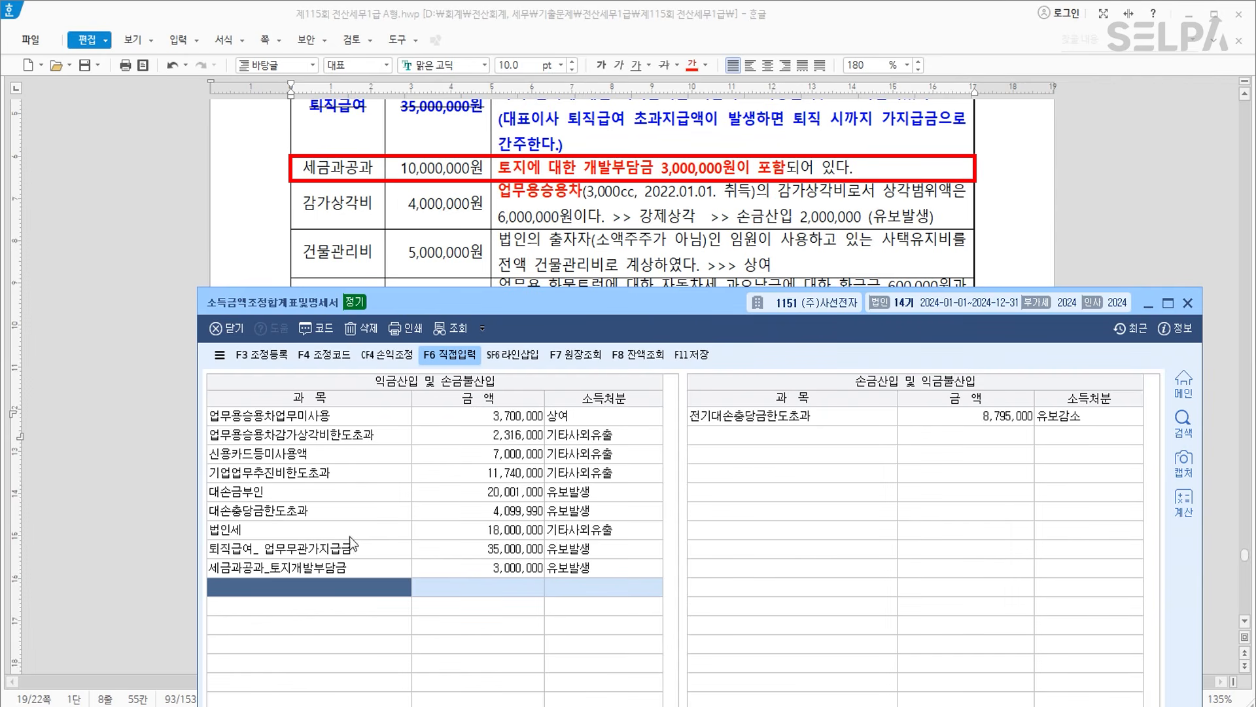
text(감)
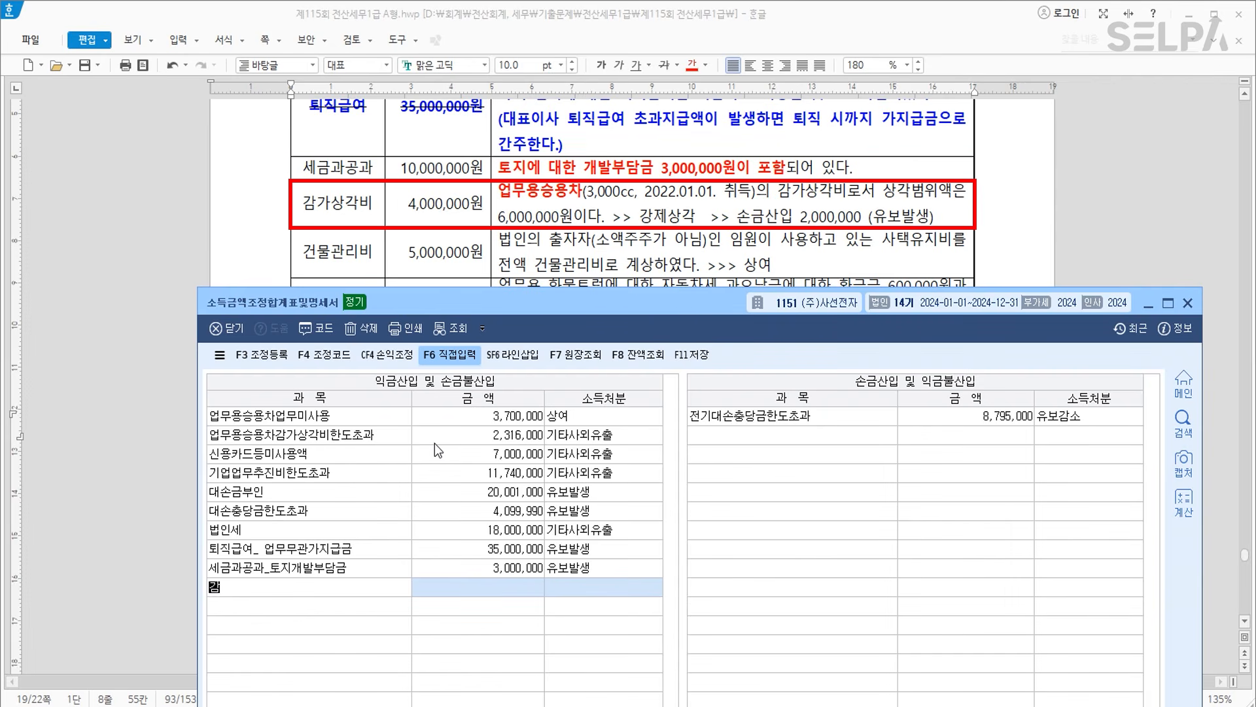
text(가상각비)
key(Return)
Give the 감가상각비 row 2,000,000 with disposition 1 유보발생.
text(2000000)
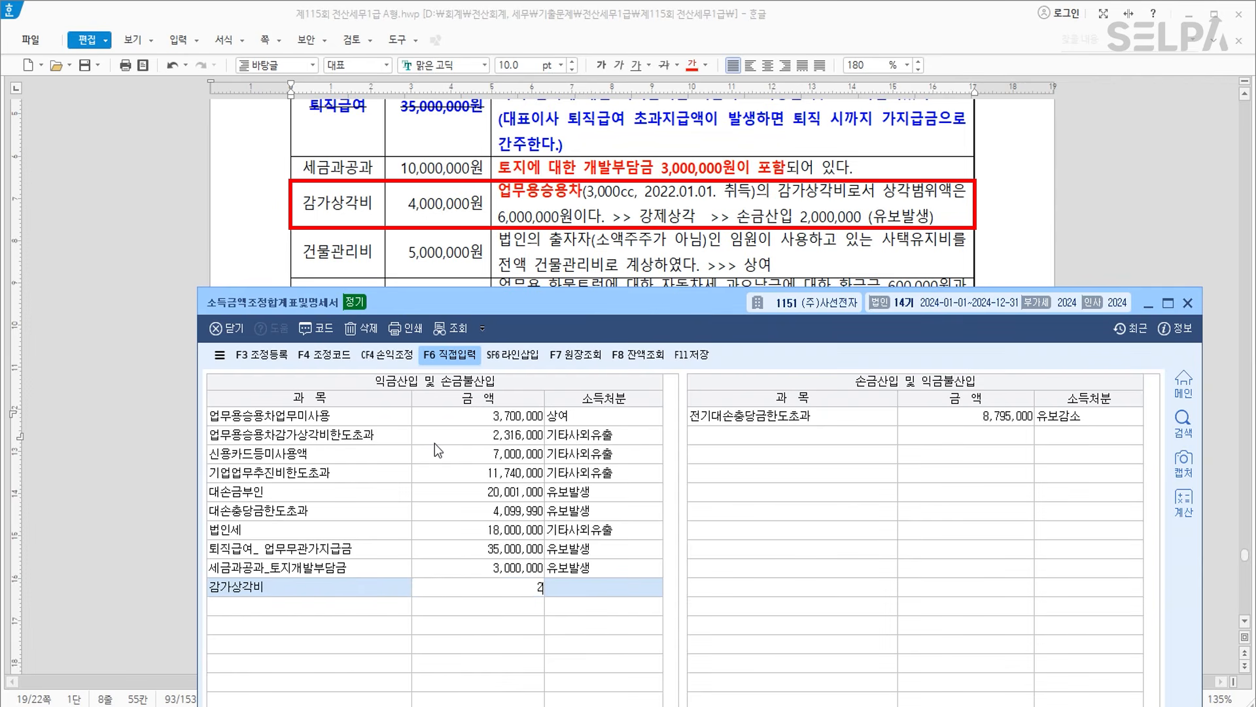
key(Return)
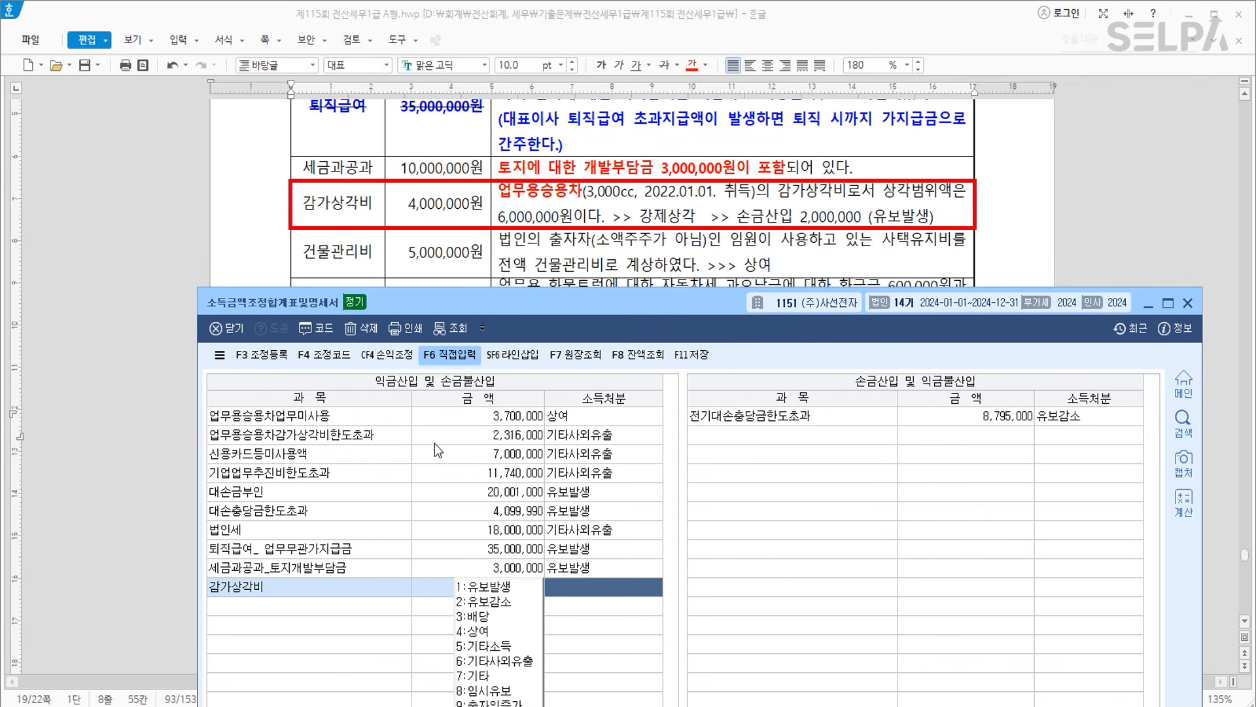
text(1)
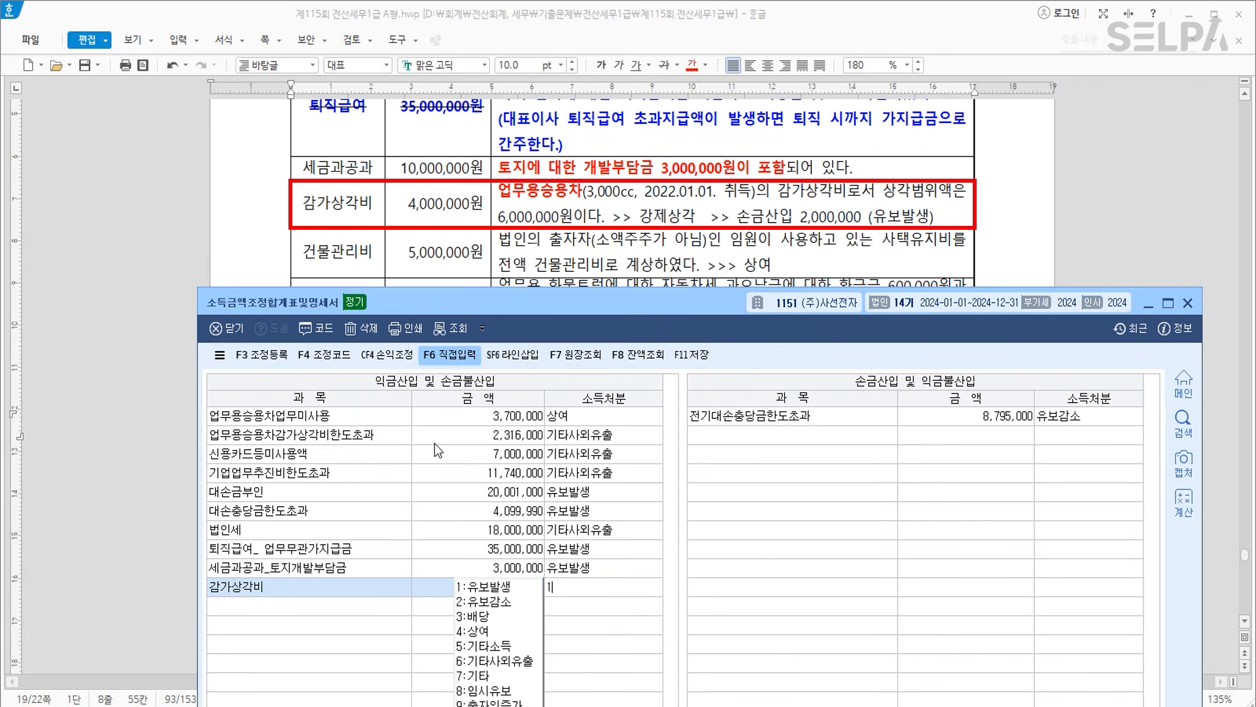
key(Return)
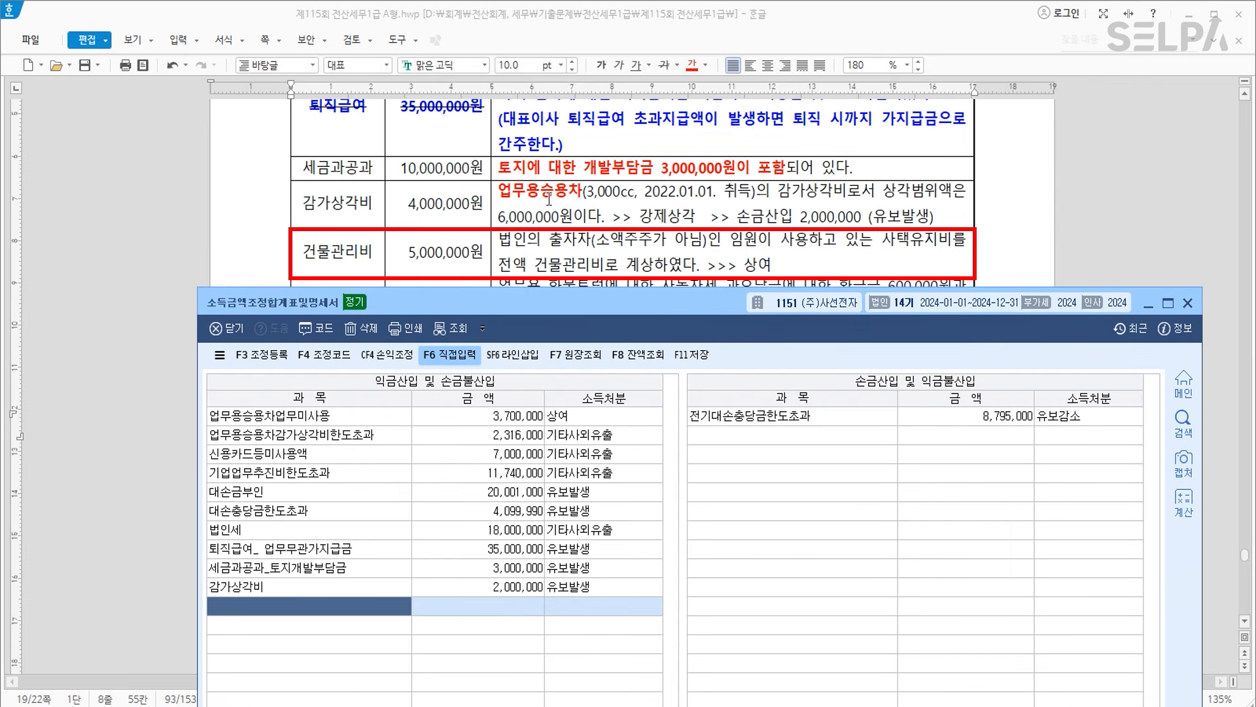
Add a 건물관리비 row of 5,000,000 with disposition 4 상여.
text(건물관리)
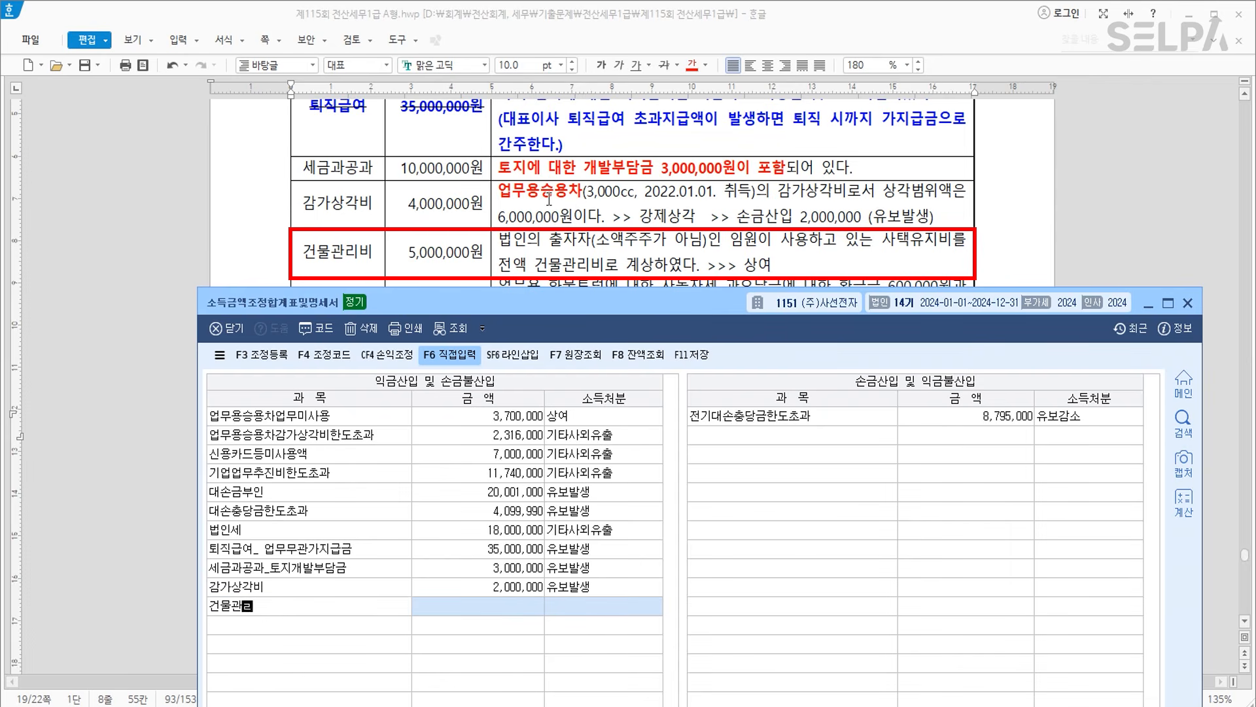
text(비)
key(Return)
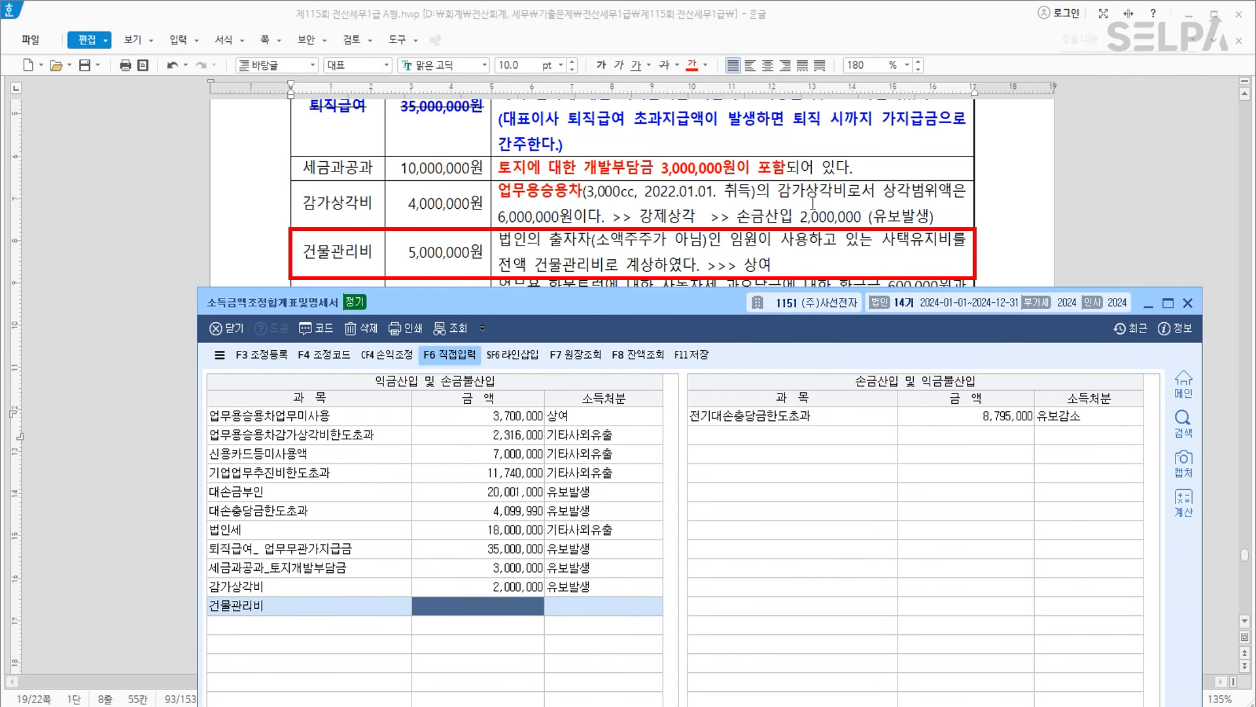
text(5000000)
key(Return)
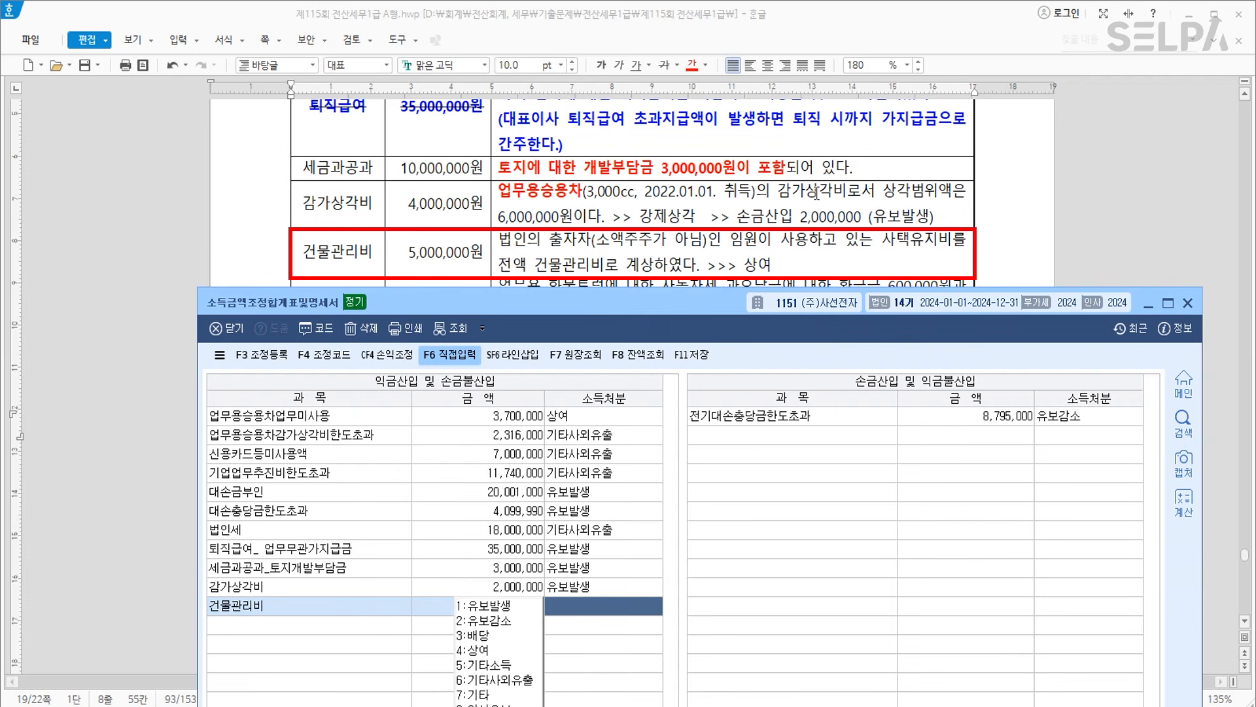
text(4)
key(Return)
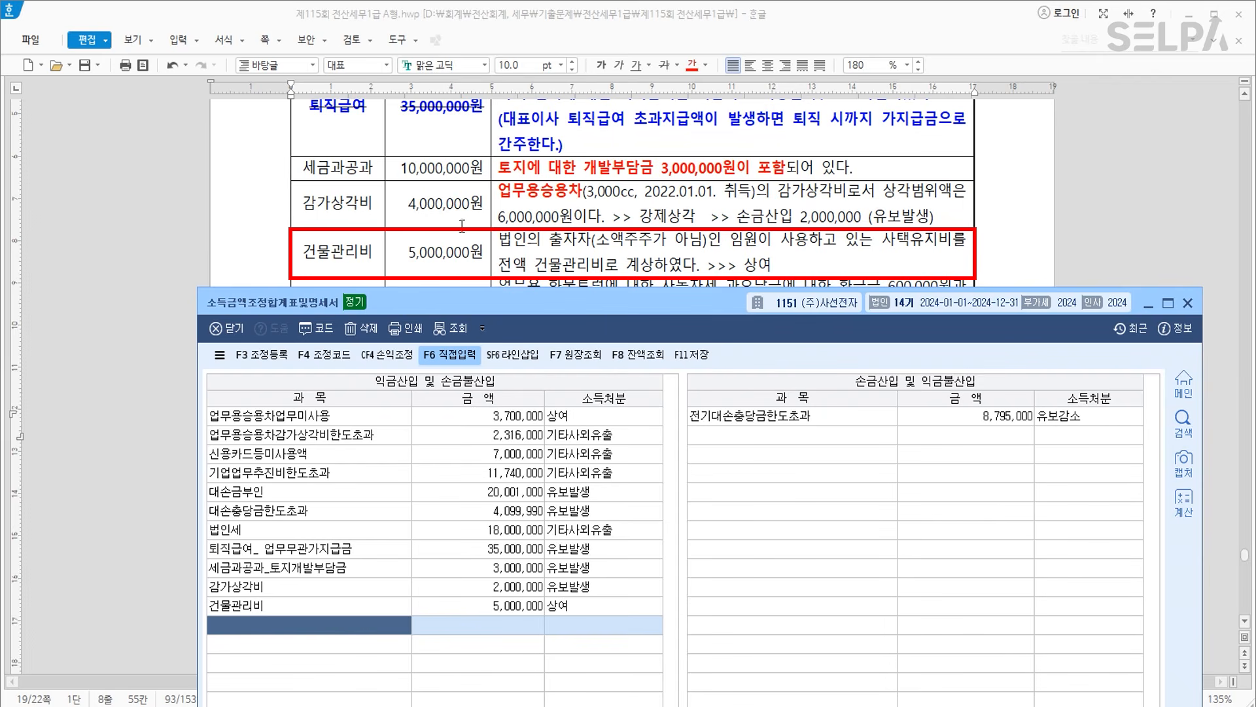
Delete the 감가상각비 row from the add-back list.
click(375, 587)
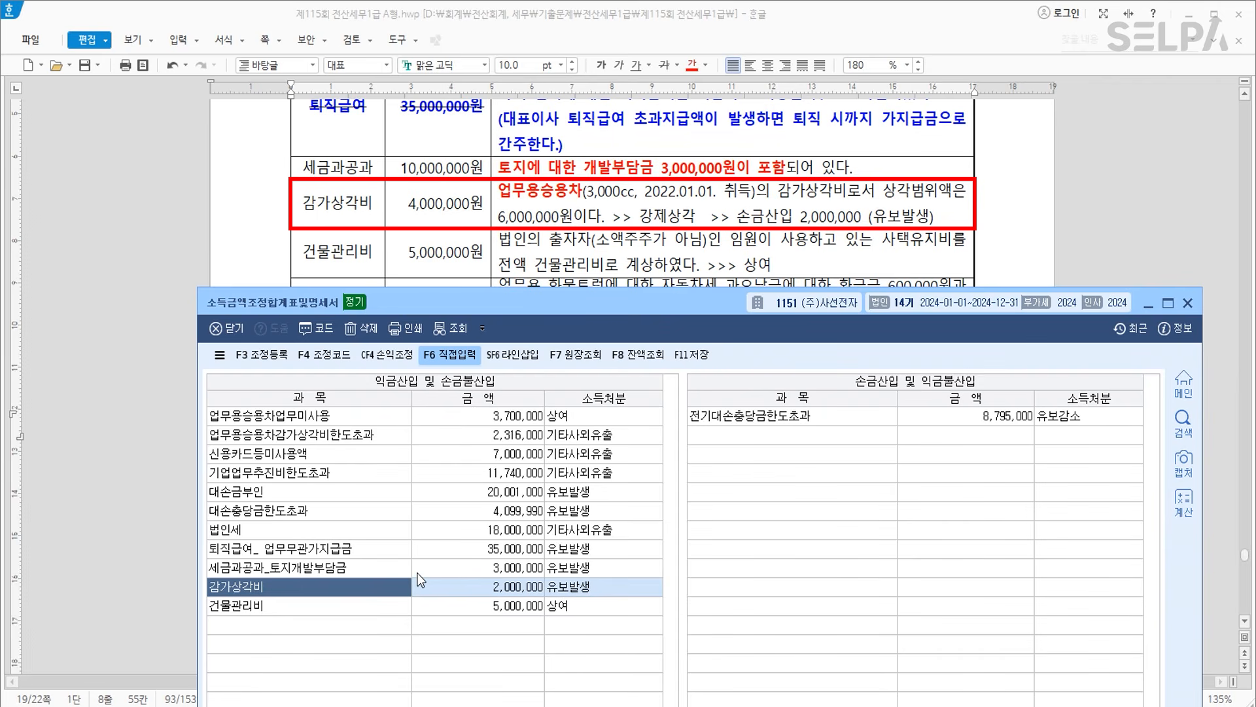
key(F5)
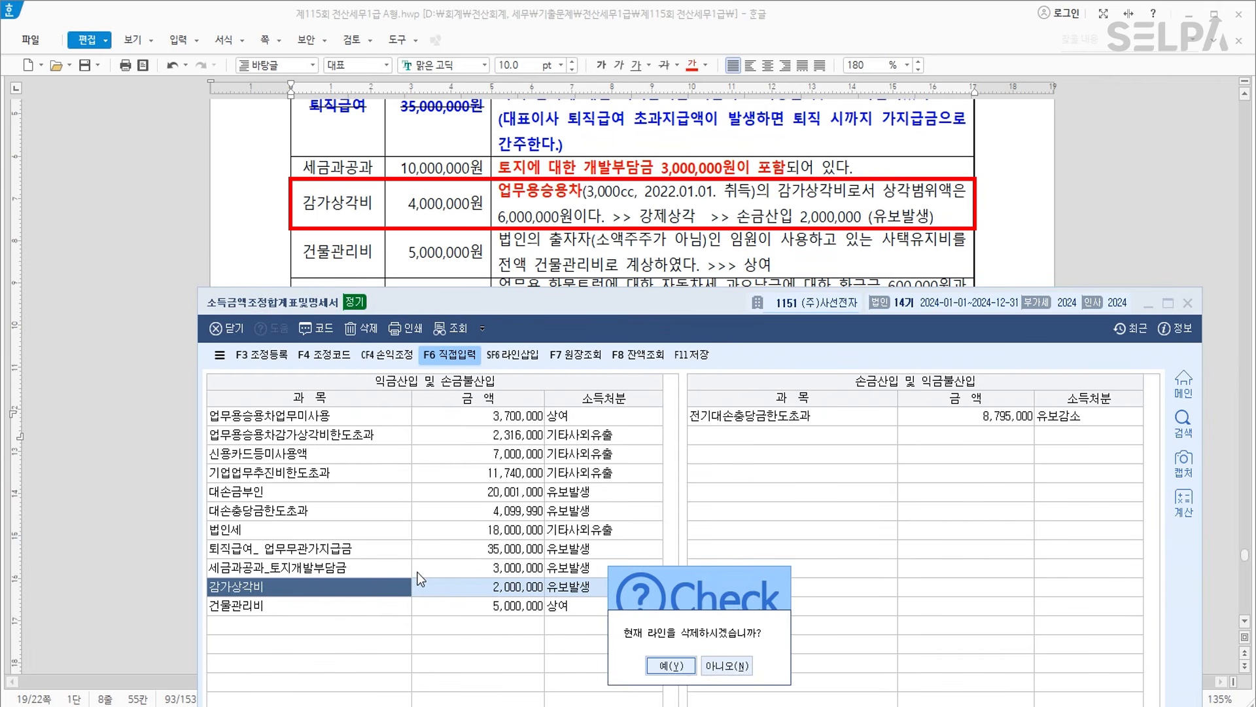
key(Return)
Enter 감가상각비 2,000,000 as 유보발생 in the 손금산입 및 익금불산입 list.
click(752, 433)
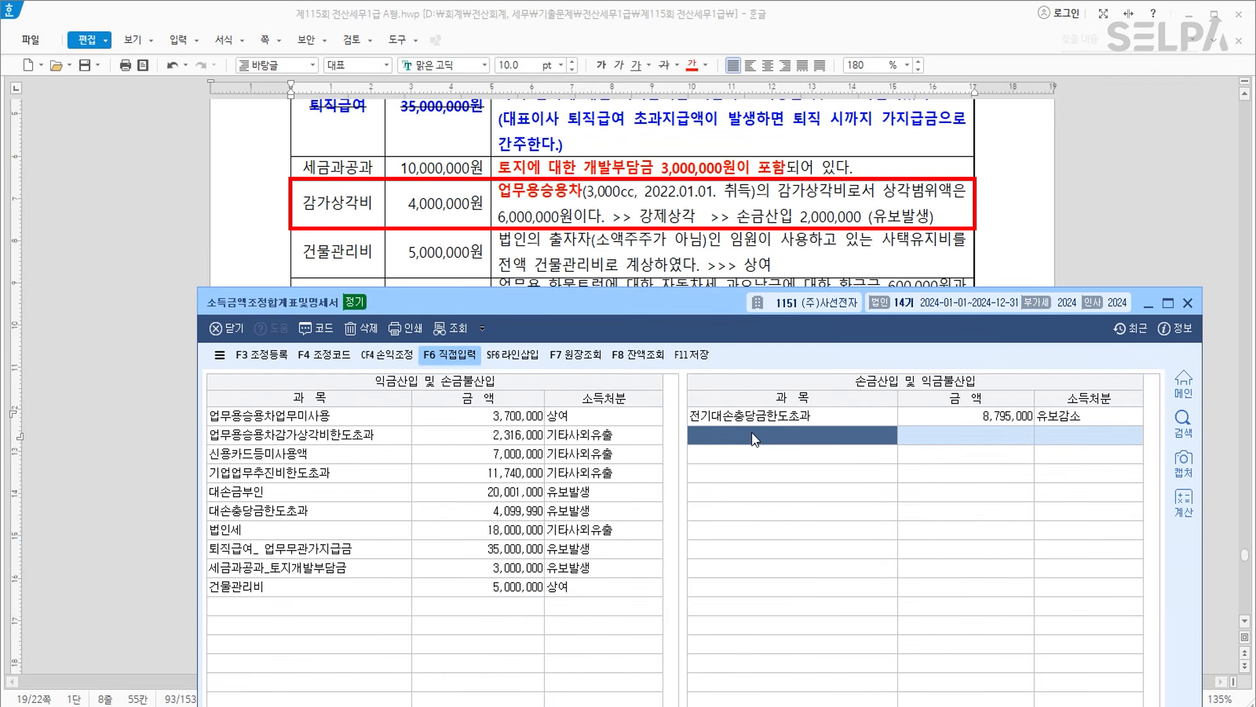
text(감)
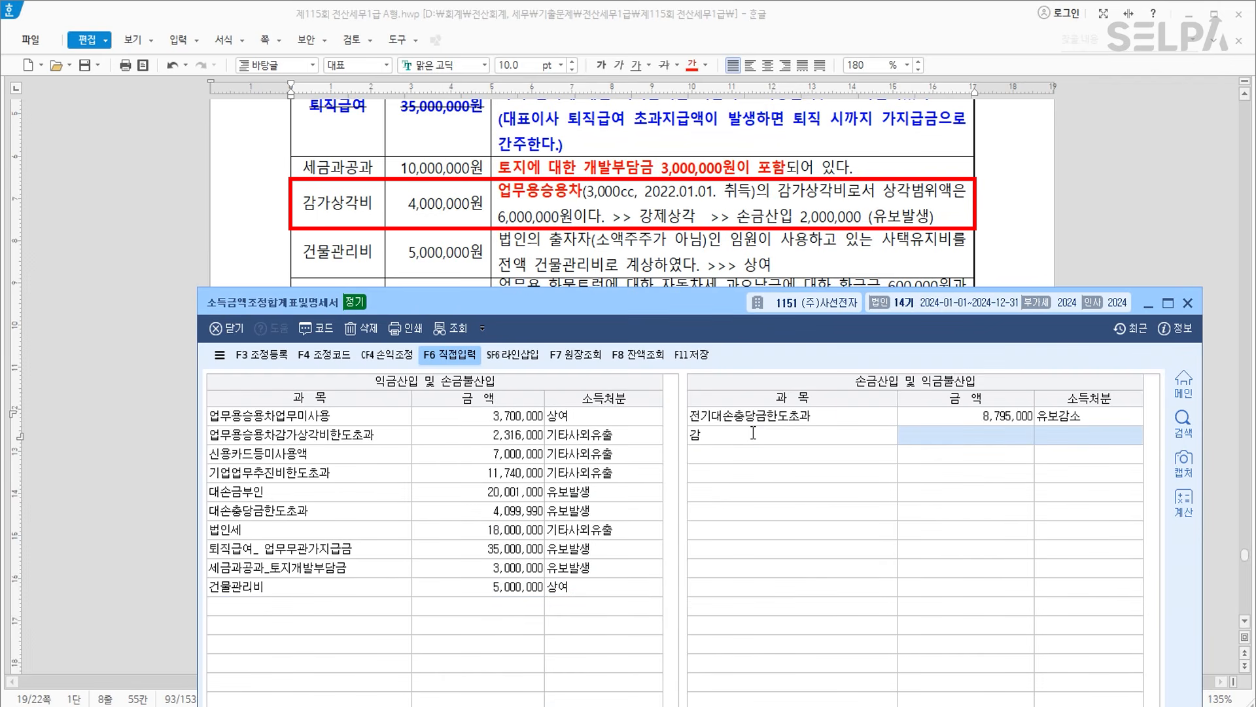
text(가상각비)
key(Return)
key(Return)
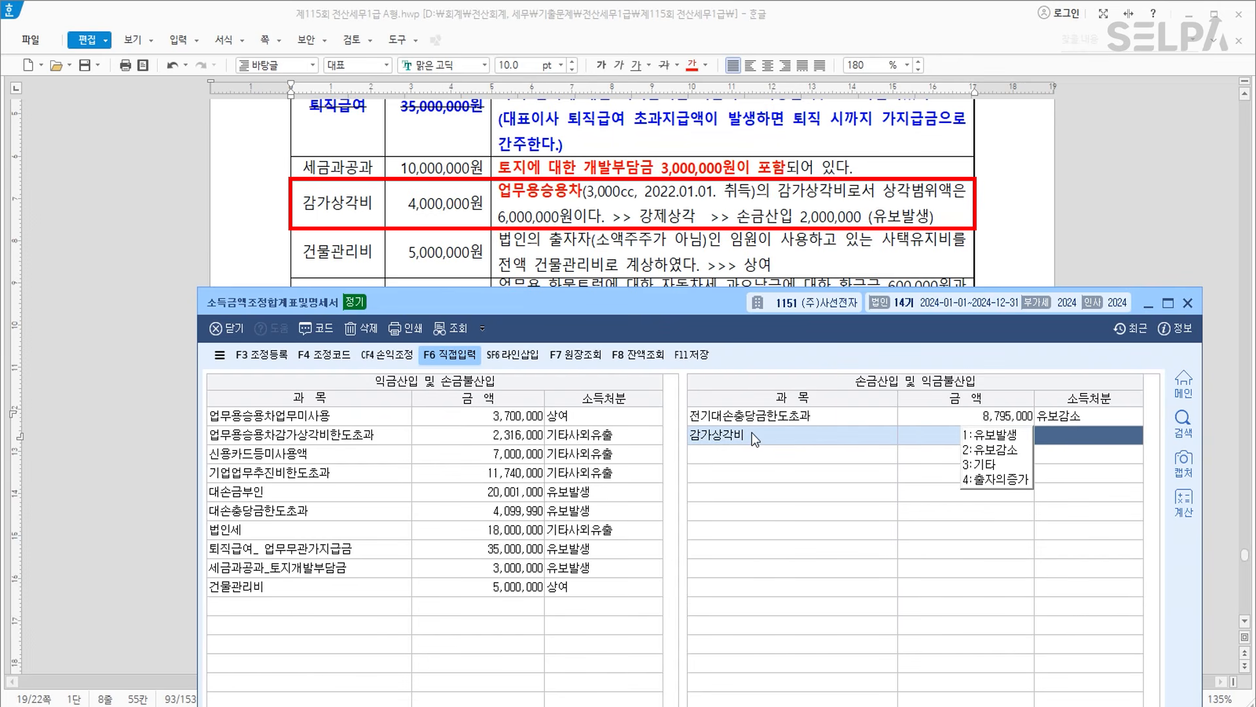
key(1)
key(Return)
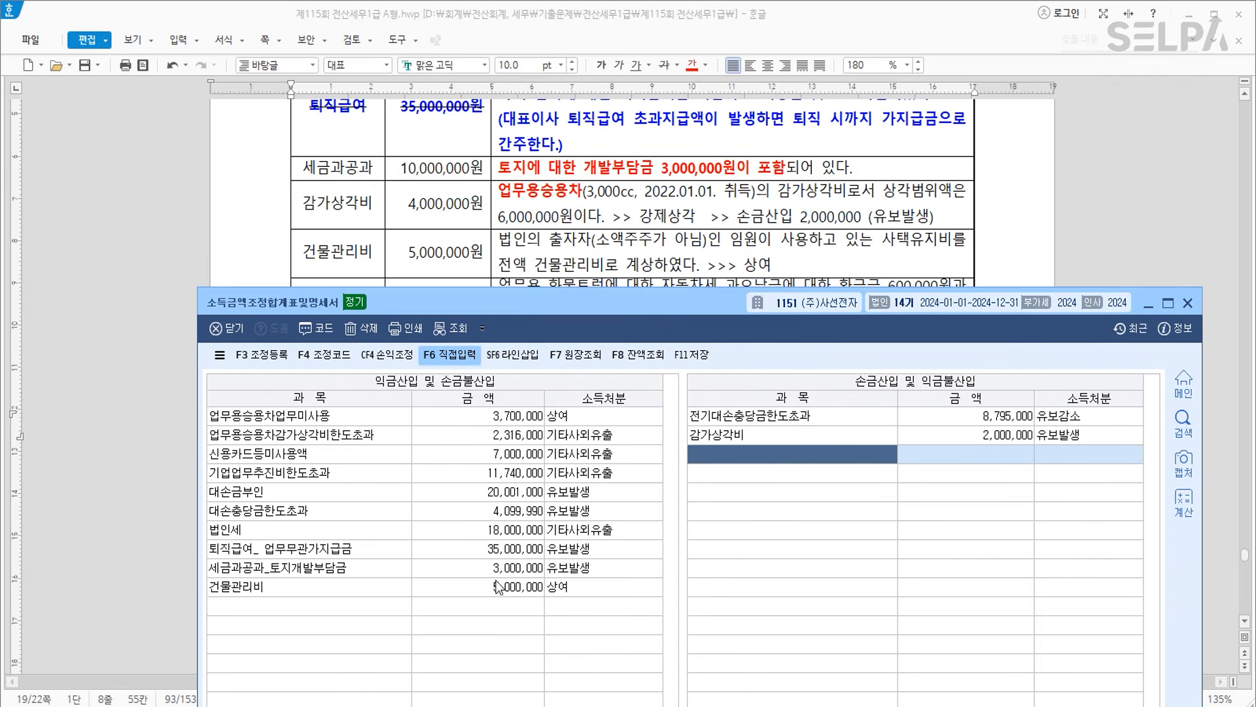
Add 잡이익_ 환급금이자 at 100,000 with disposition 3 기타 to the deduction list.
click(343, 592)
scroll(612, 179, down, 2)
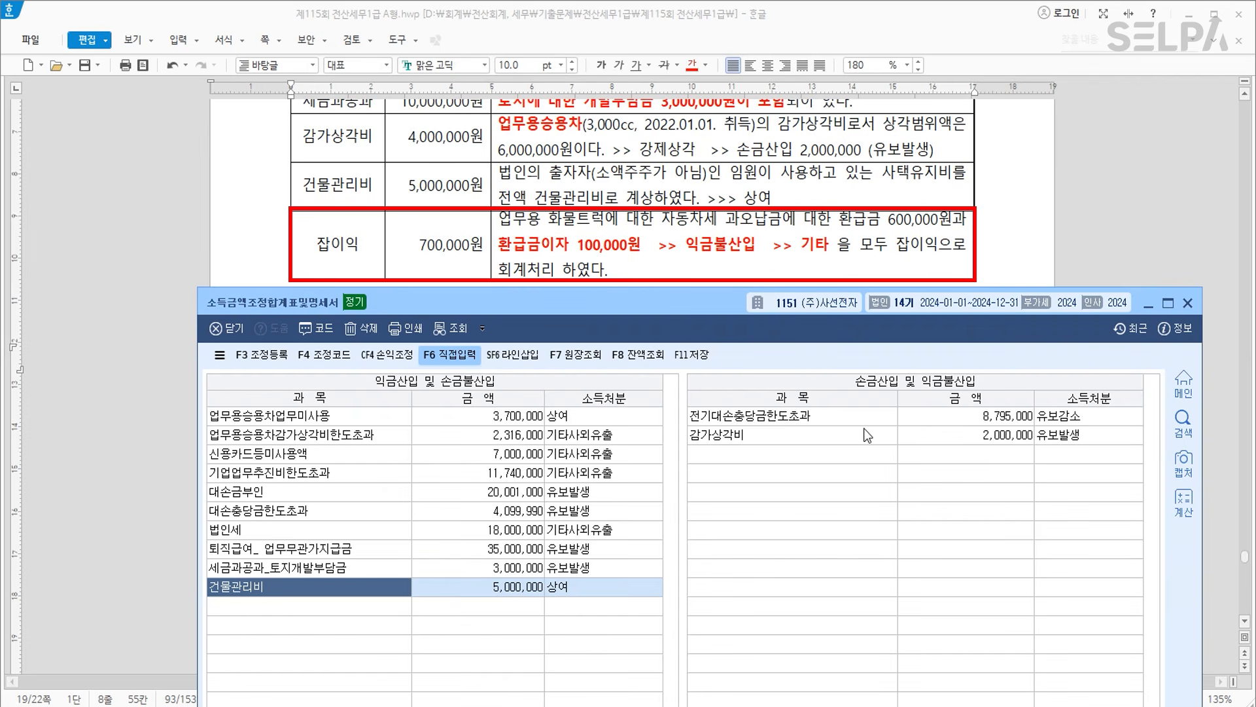
click(802, 455)
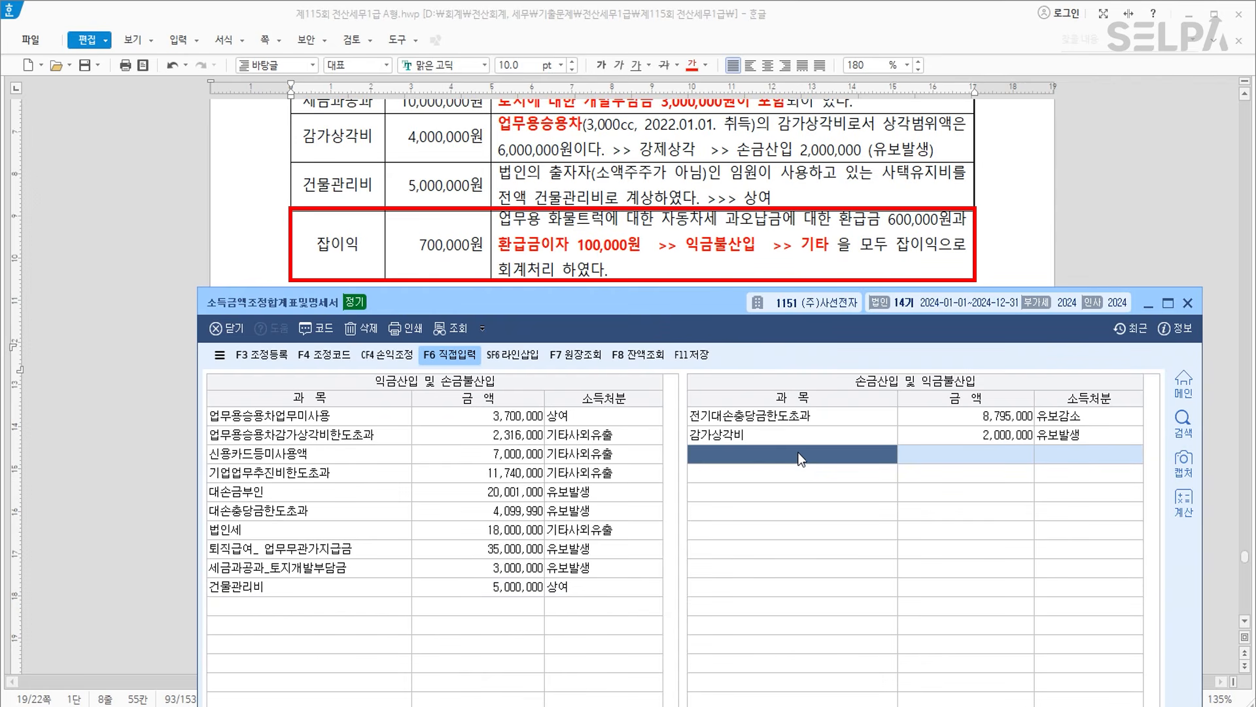
text(잡이익_ 환급ㄱ)
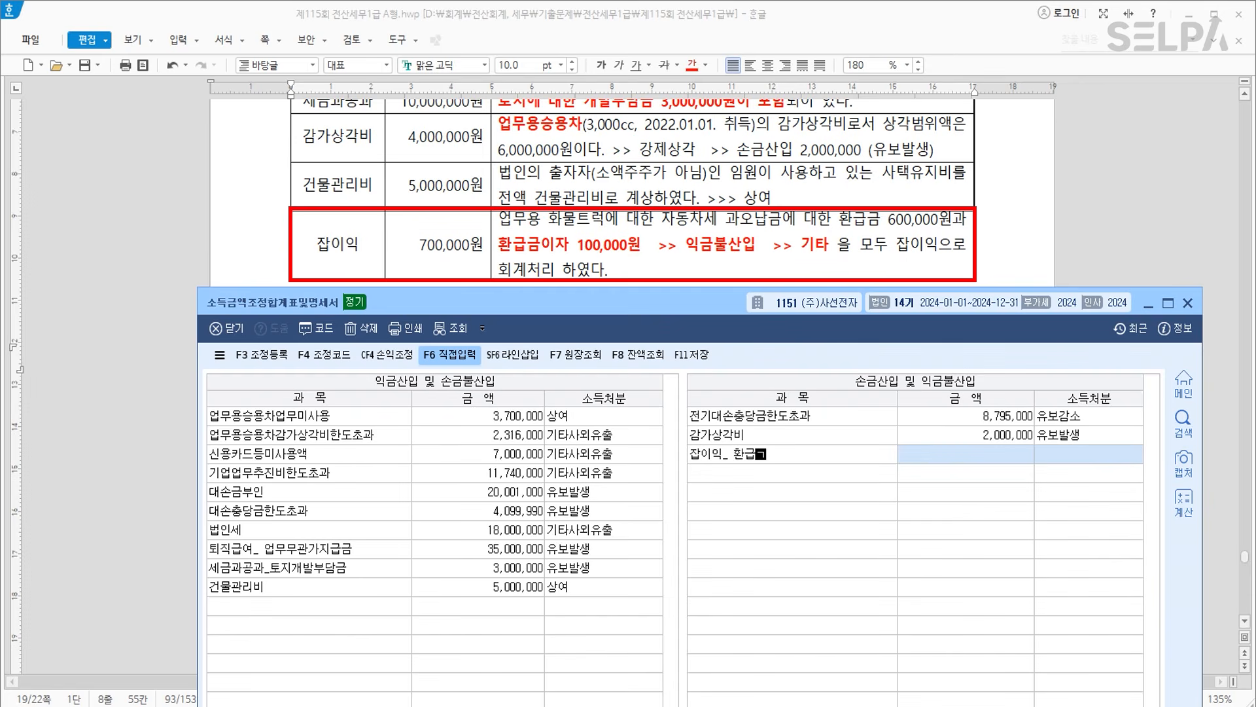
text(금이자)
key(Return)
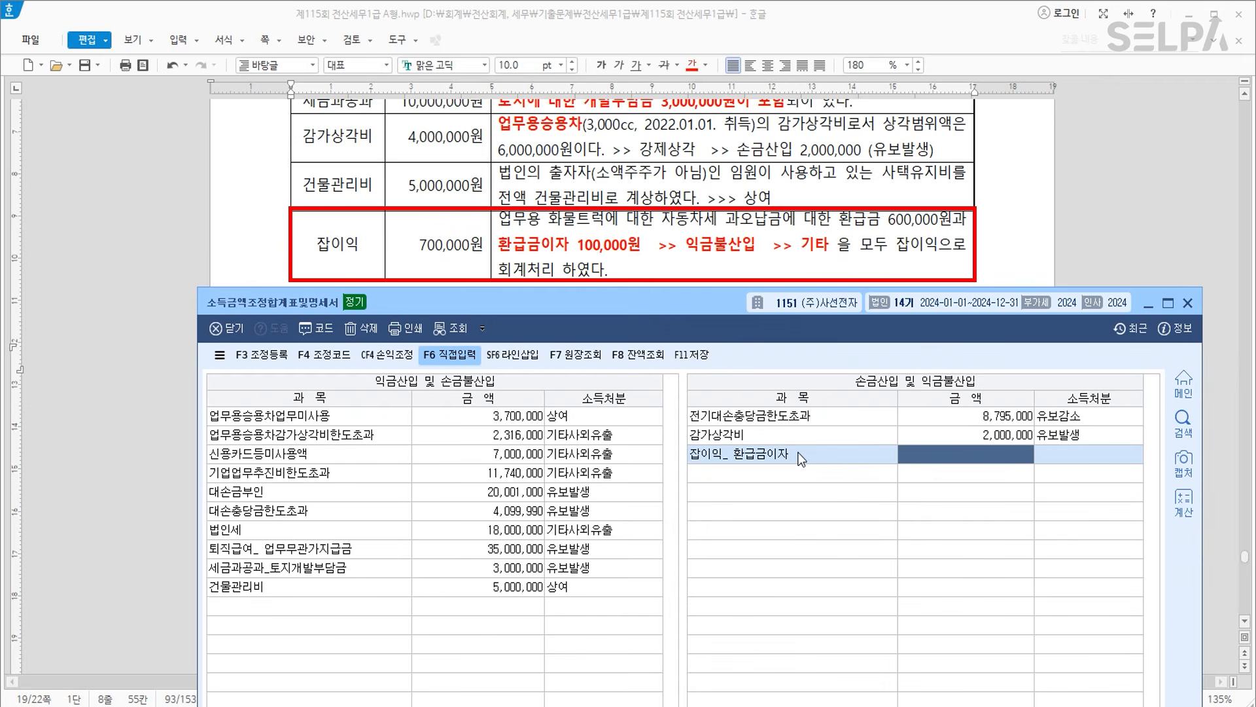
text(1000000)
key(Return)
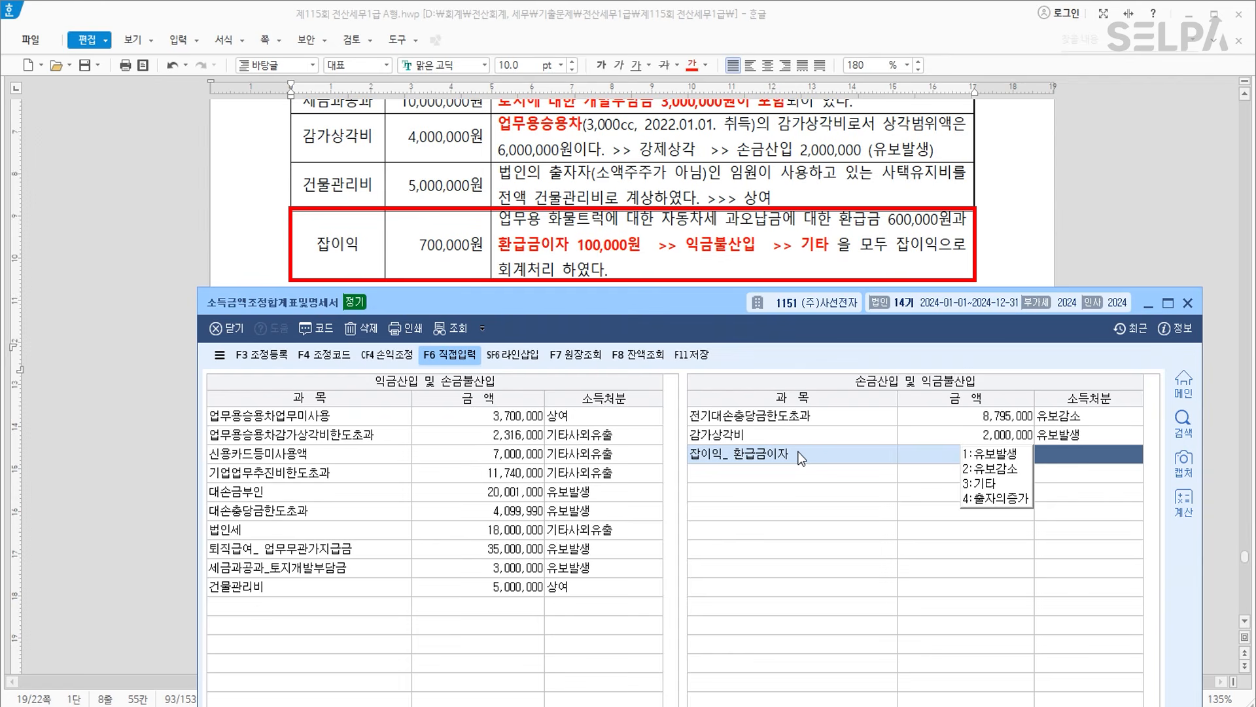
text(3)
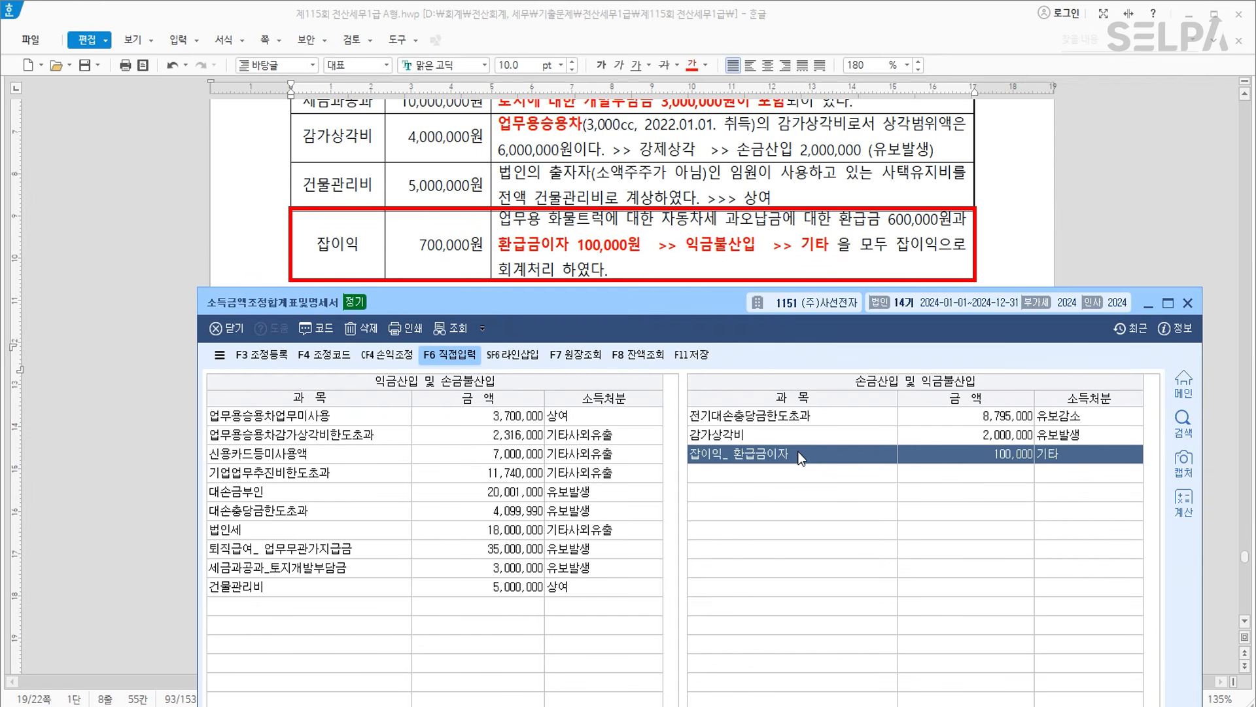
key(Return)
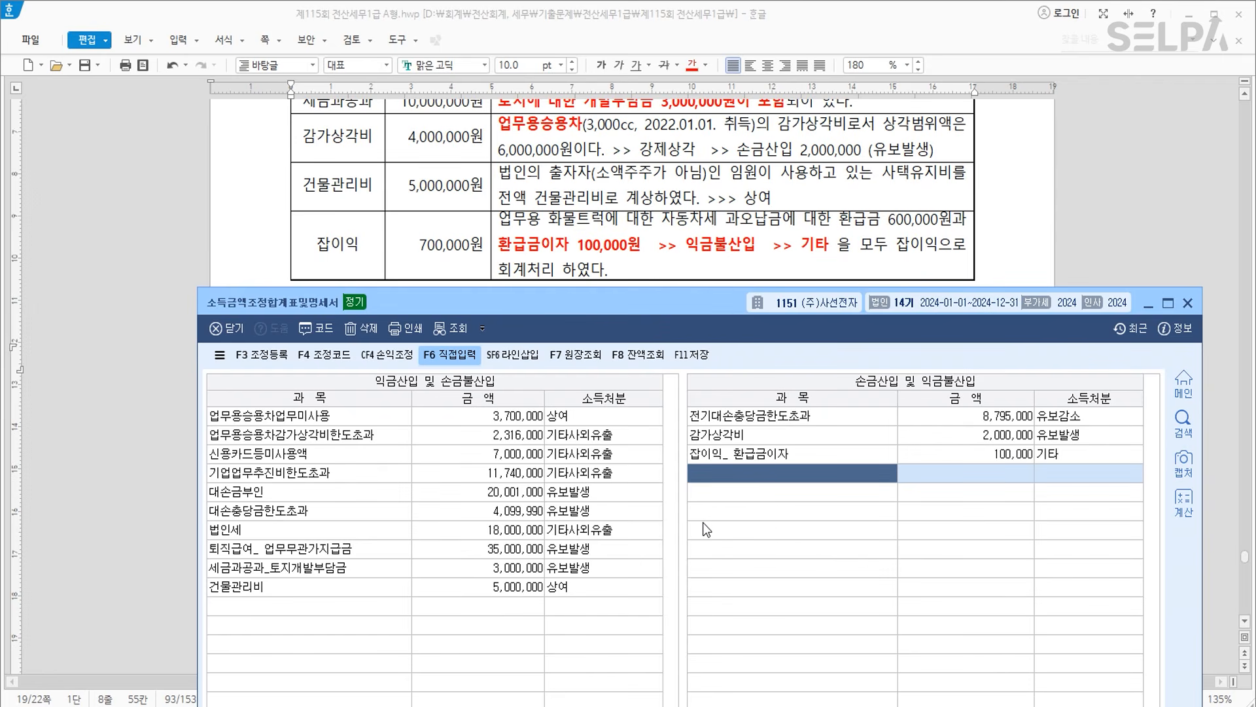
click(565, 278)
Colour the 퇴직급여 row of the problem table green.
scroll(610, 286, up, 3)
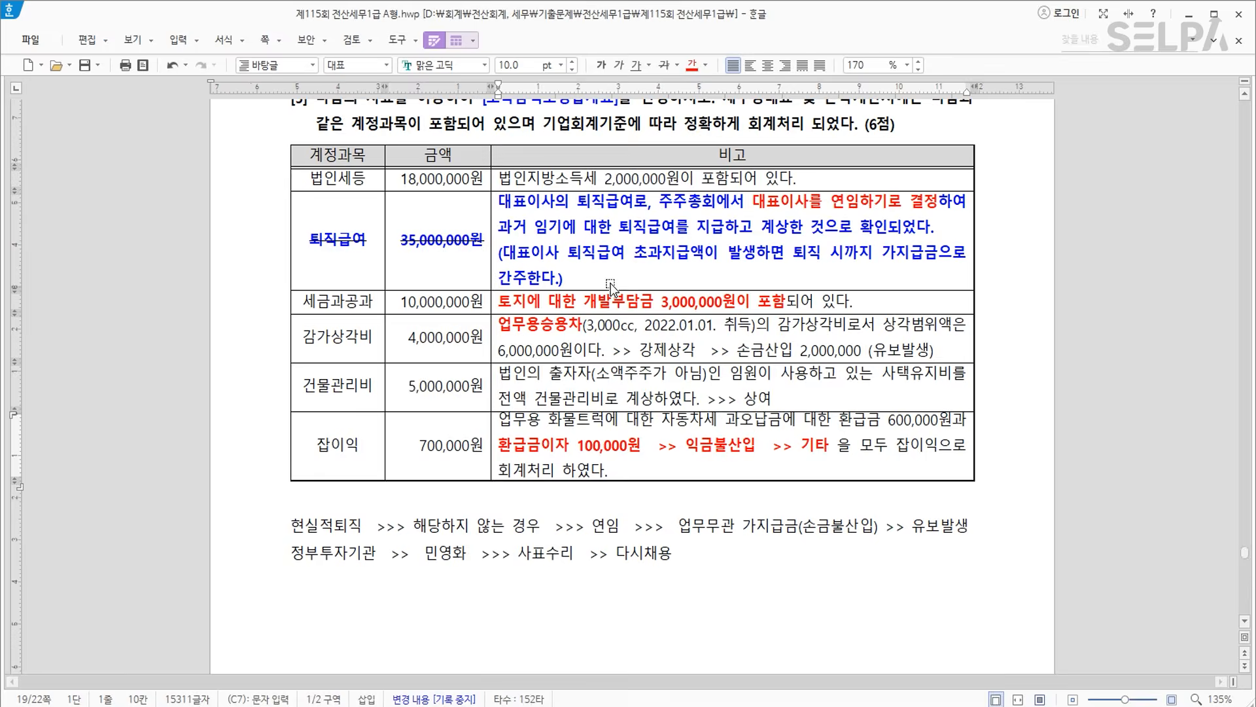
scroll(610, 285, up, 2)
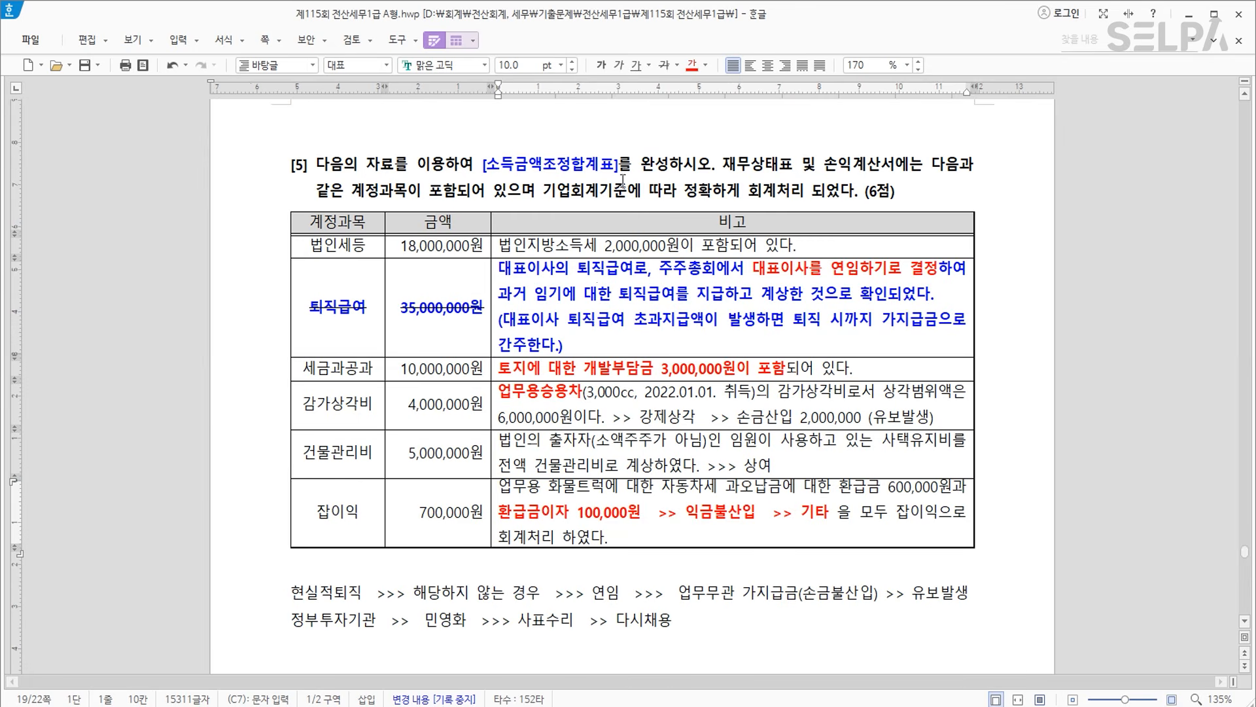
drag(327, 316, 642, 315)
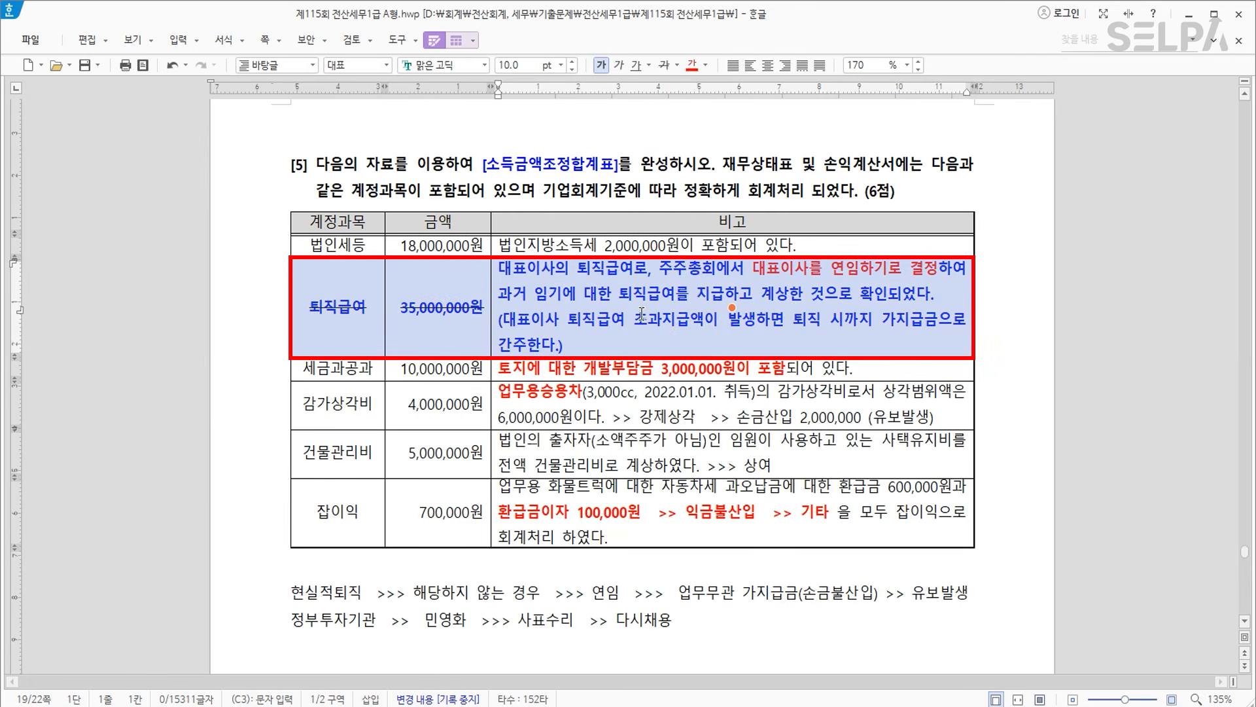
click(709, 69)
click(757, 129)
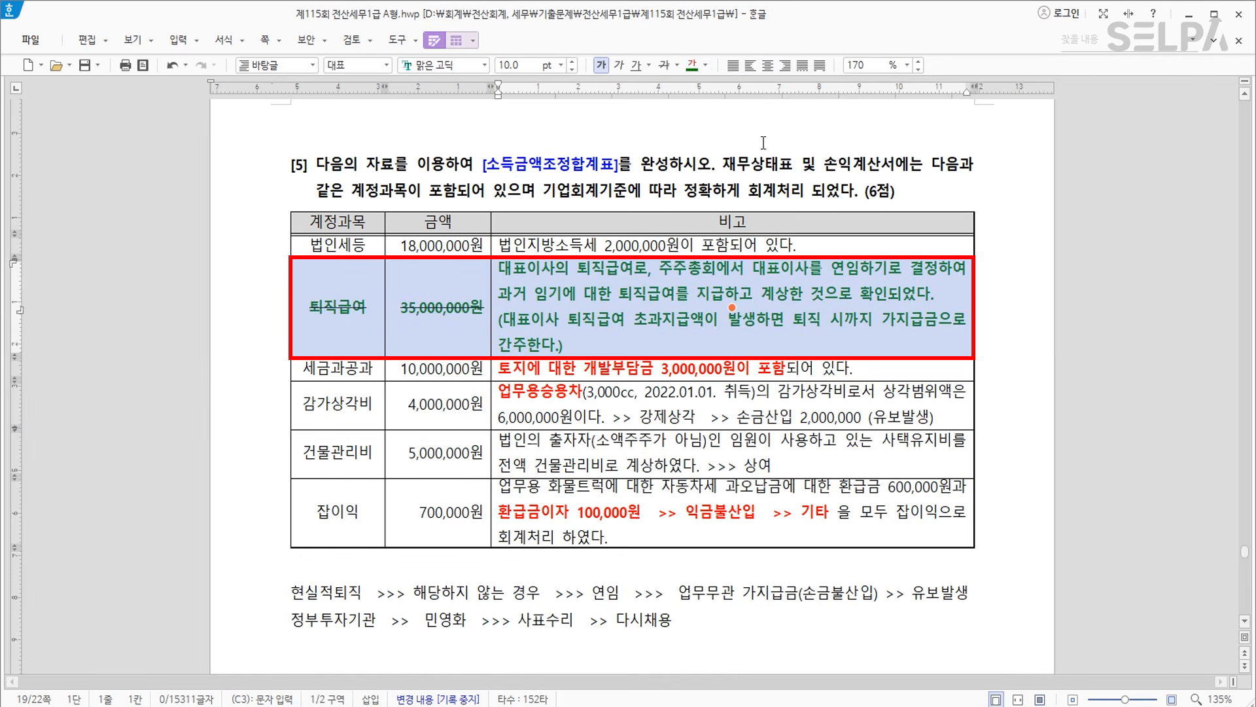
click(688, 311)
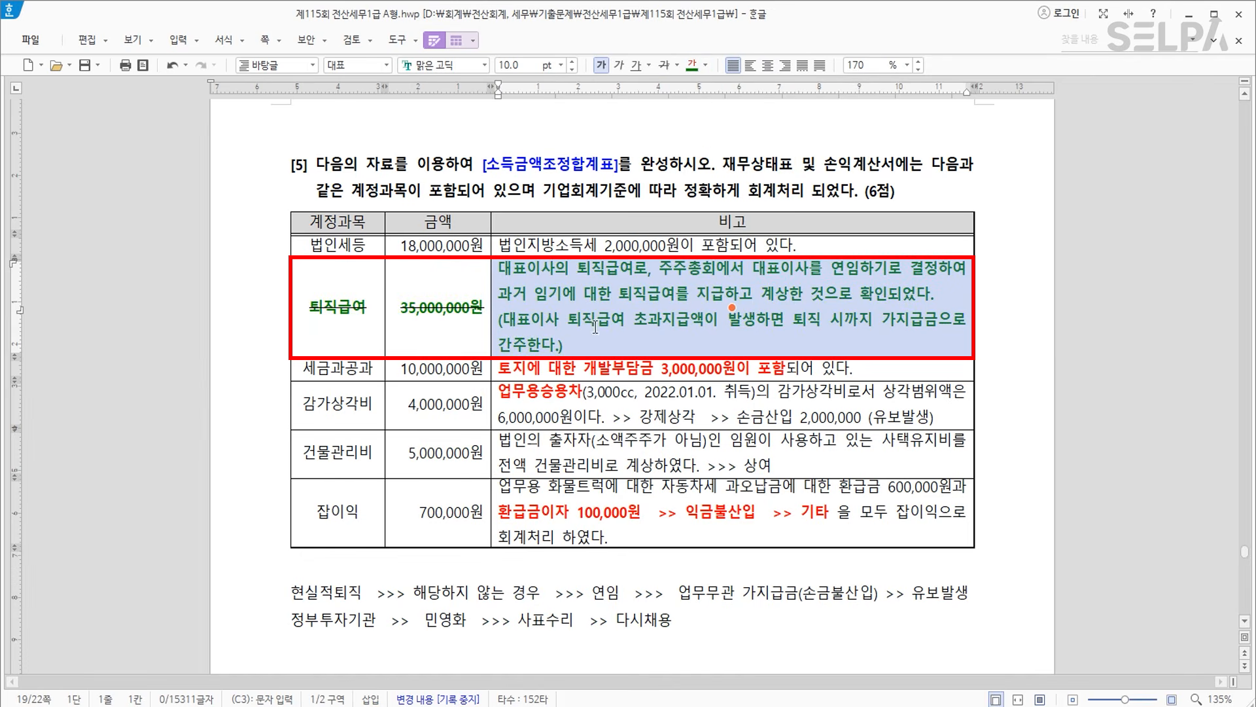
click(475, 319)
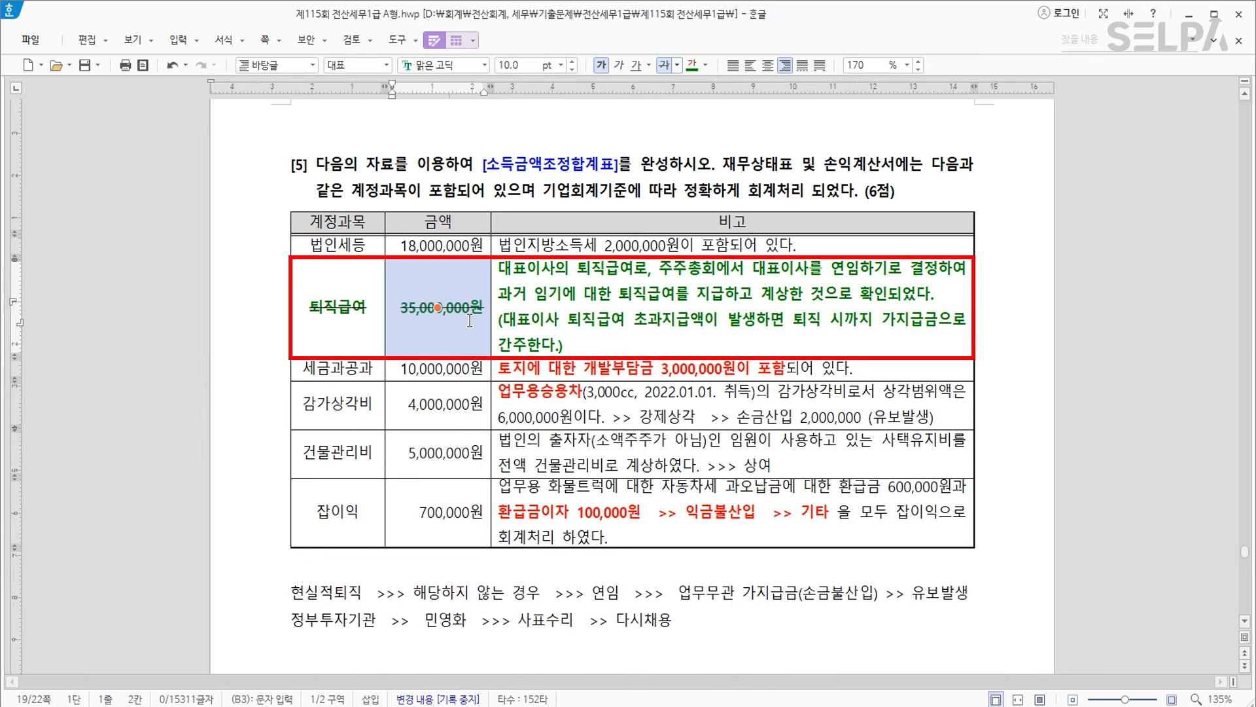
Make the 감가상각비 row of the table bold green.
drag(349, 426, 732, 405)
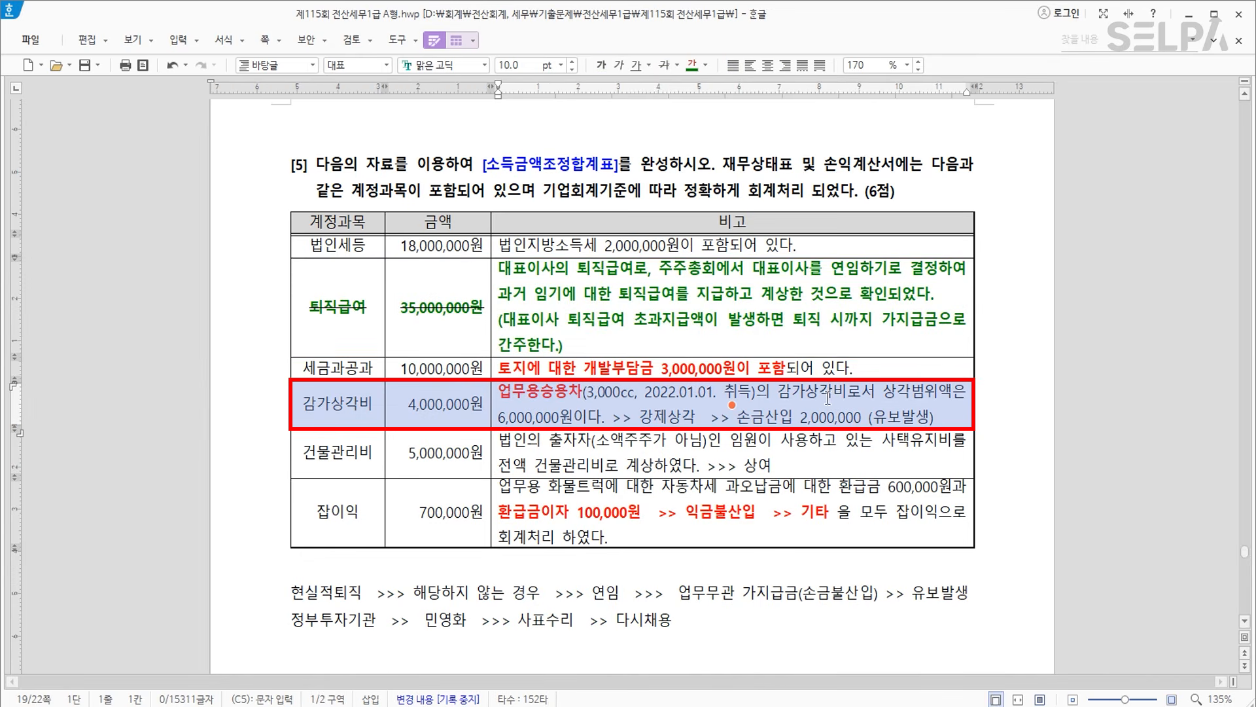
click(691, 65)
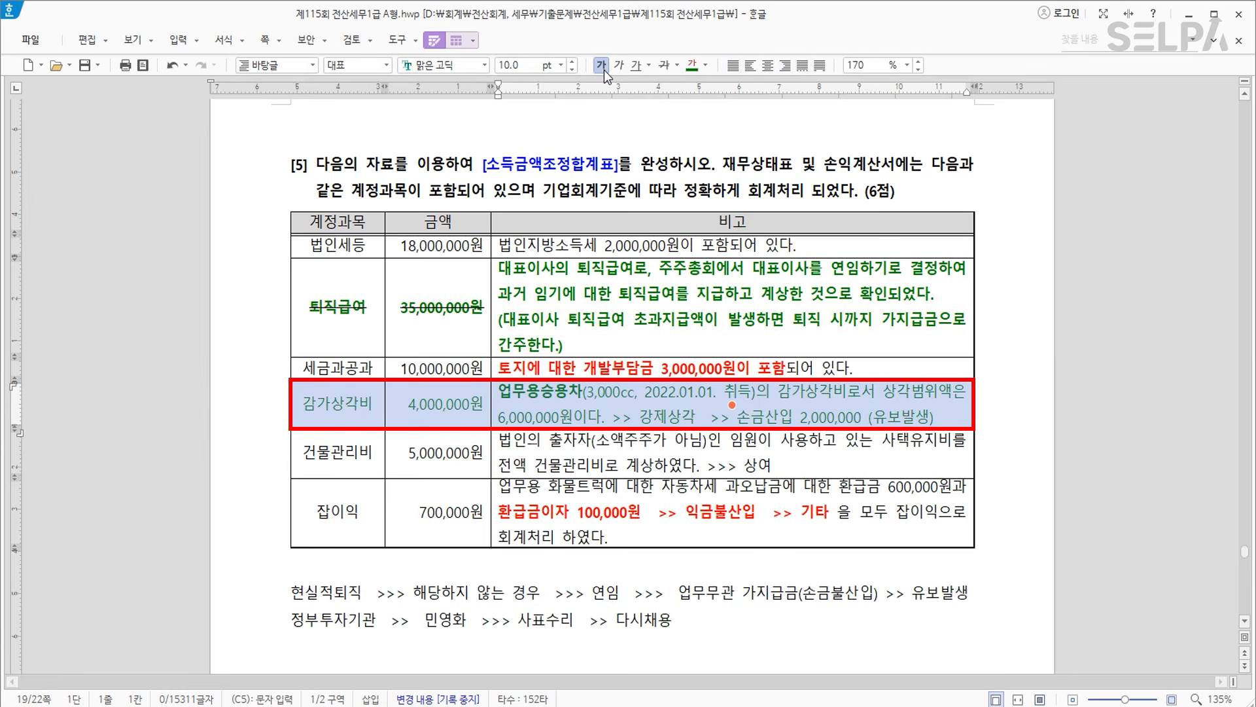
click(602, 66)
key(Escape)
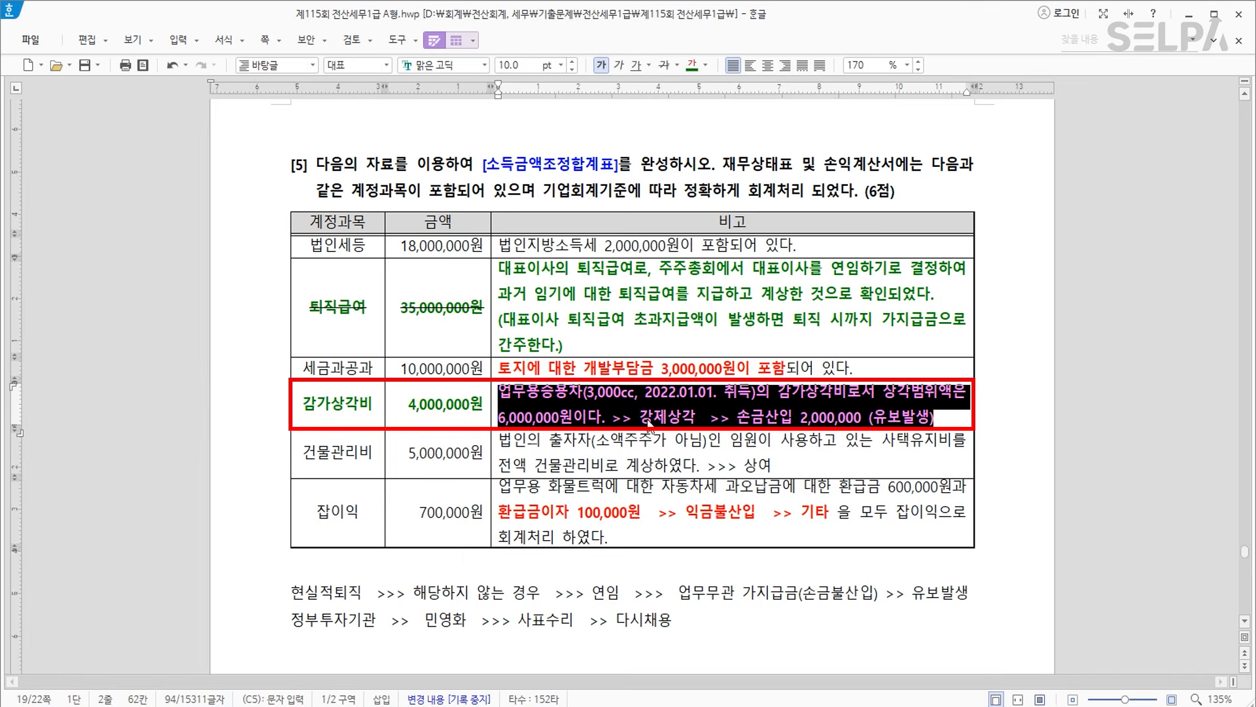
click(646, 418)
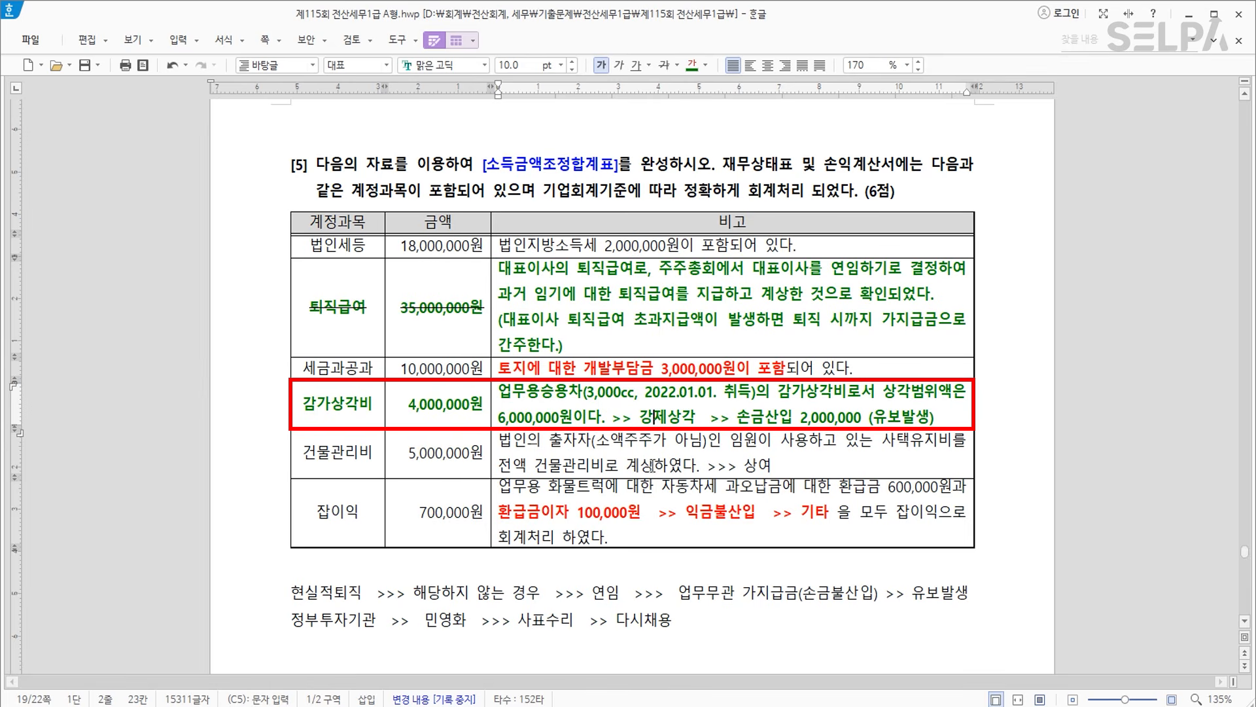
Make the word 임원 in the 건물관리비 row red and bold.
drag(731, 440, 753, 439)
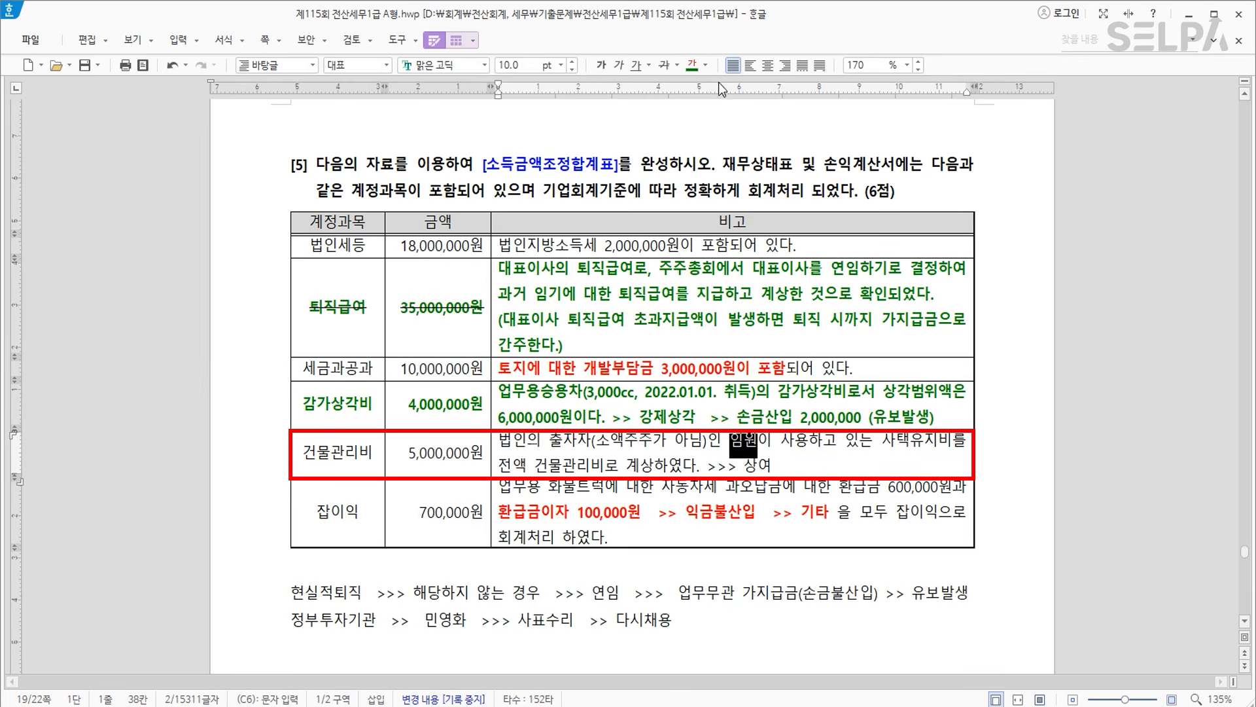
click(691, 65)
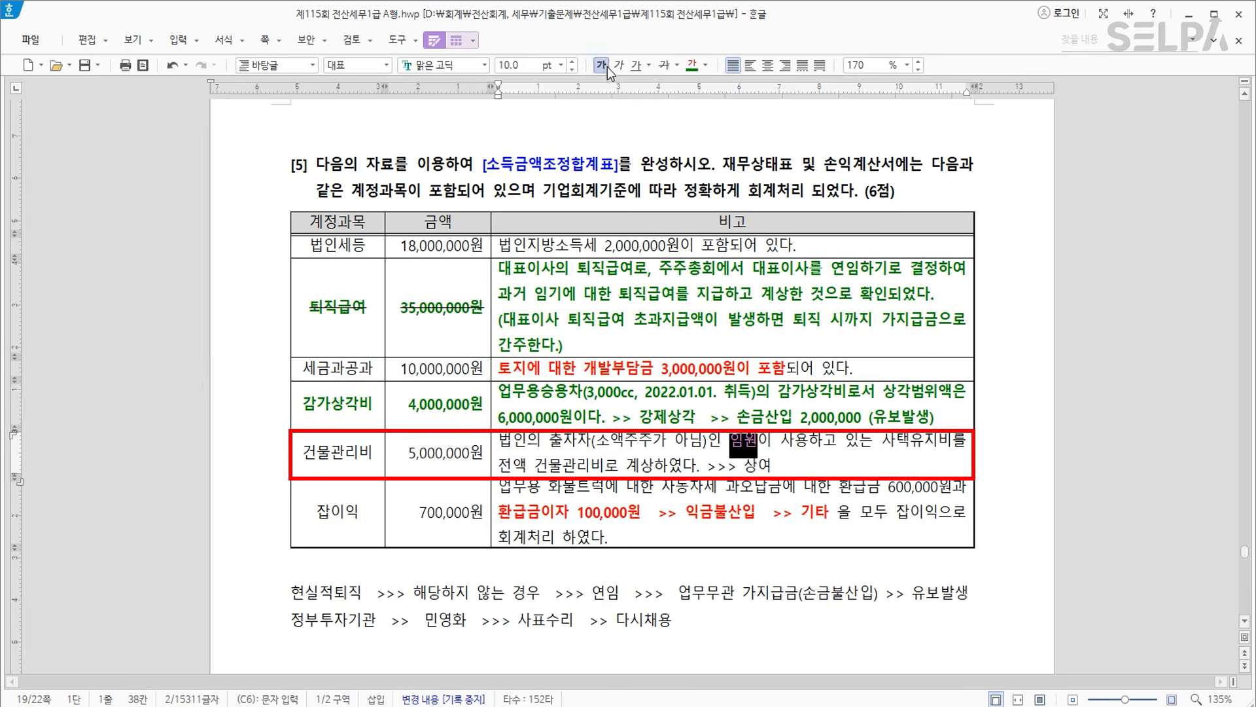
click(728, 448)
click(771, 449)
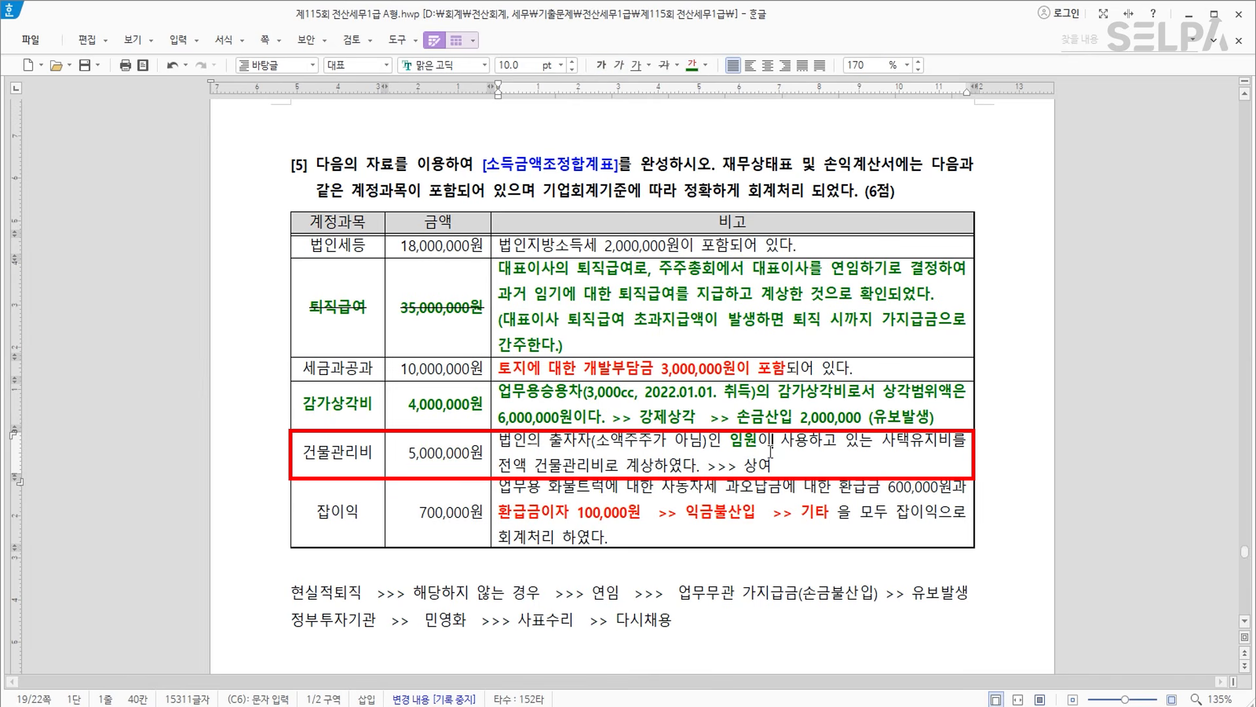